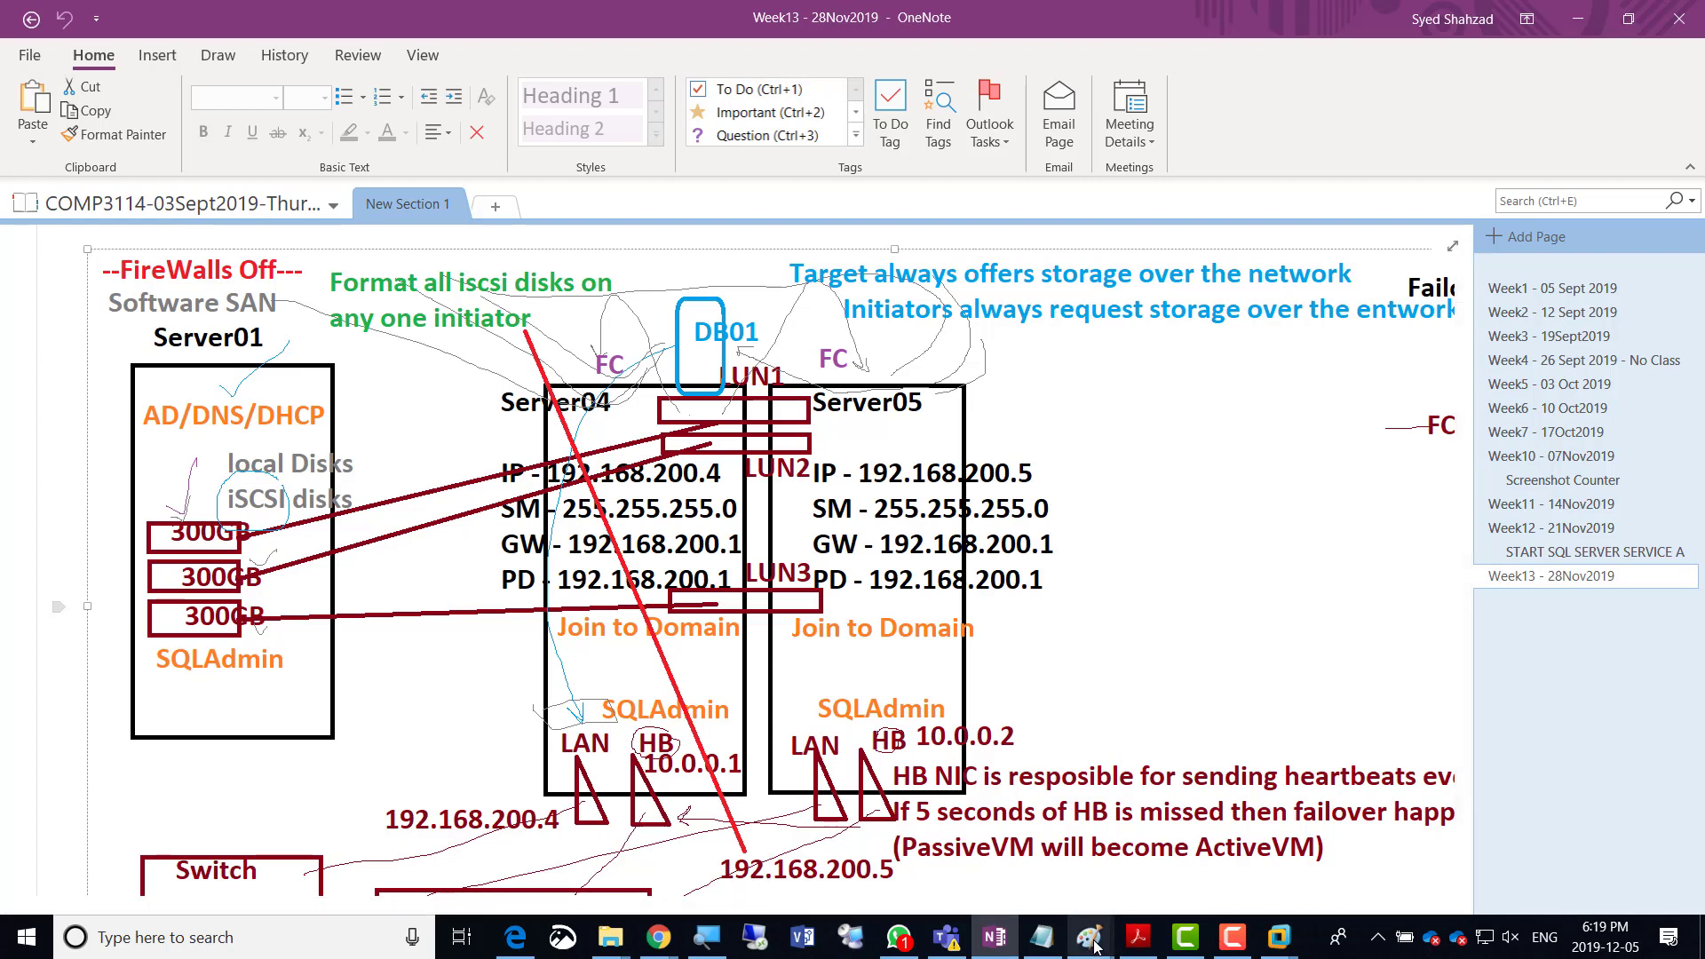
Open a new Paint window and paste the copied server cluster diagram into it.
right_click(1095, 945)
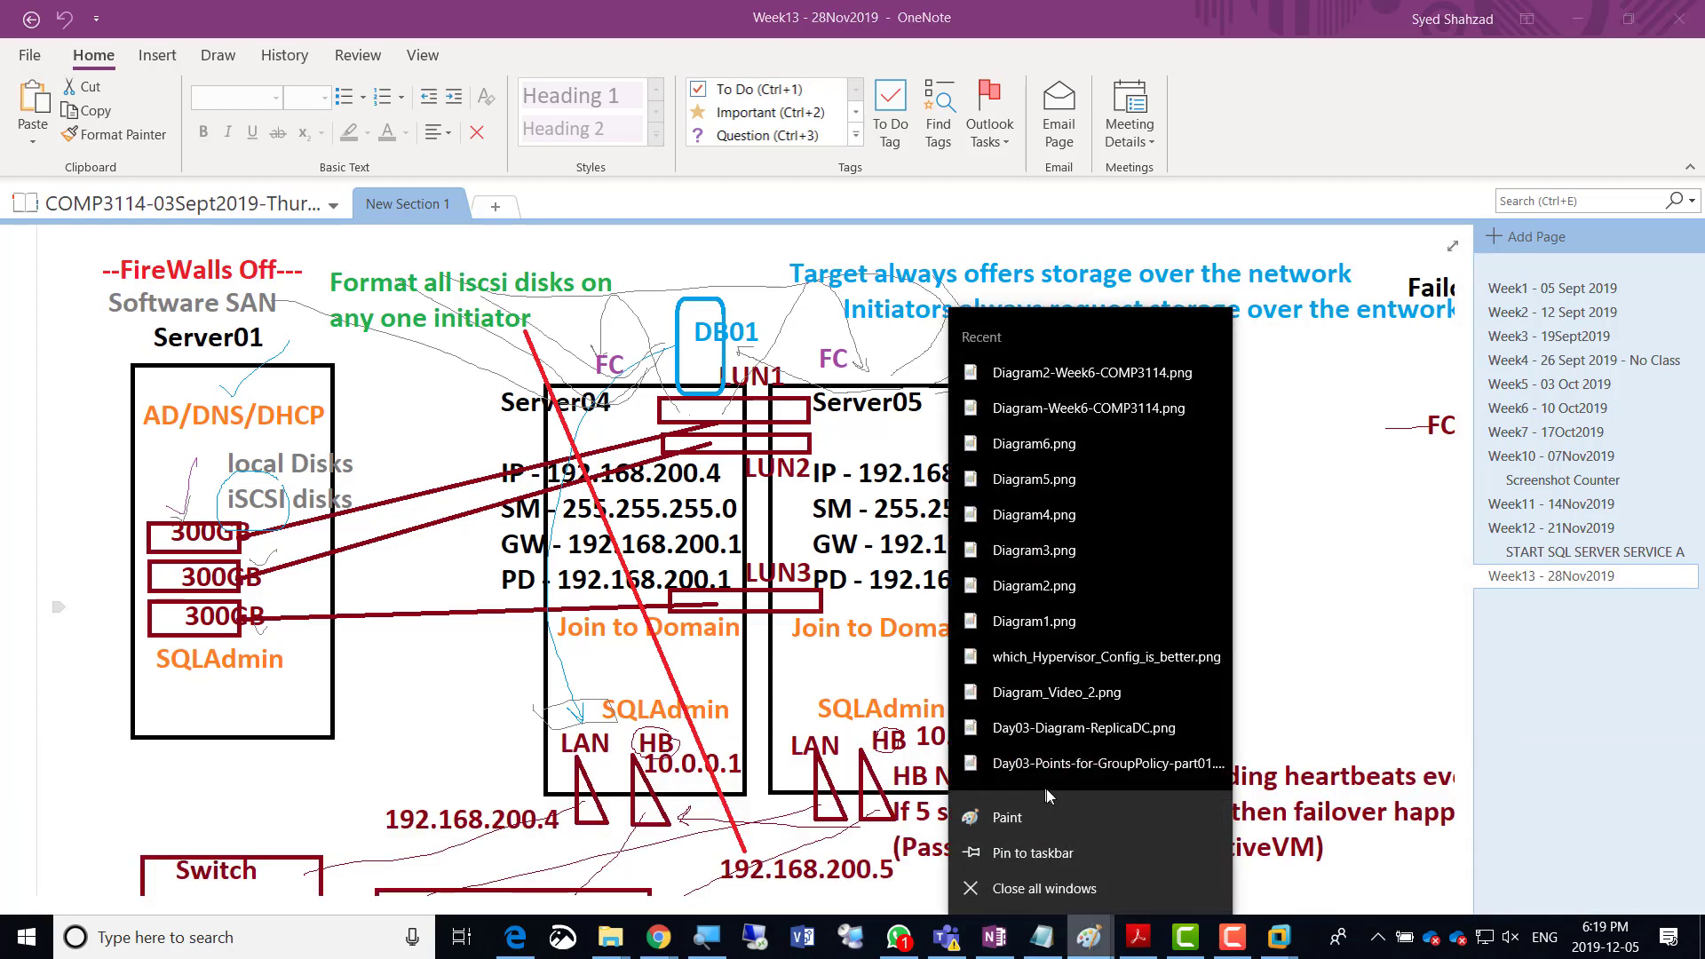
left_click(1058, 811)
key("ctrl+v")
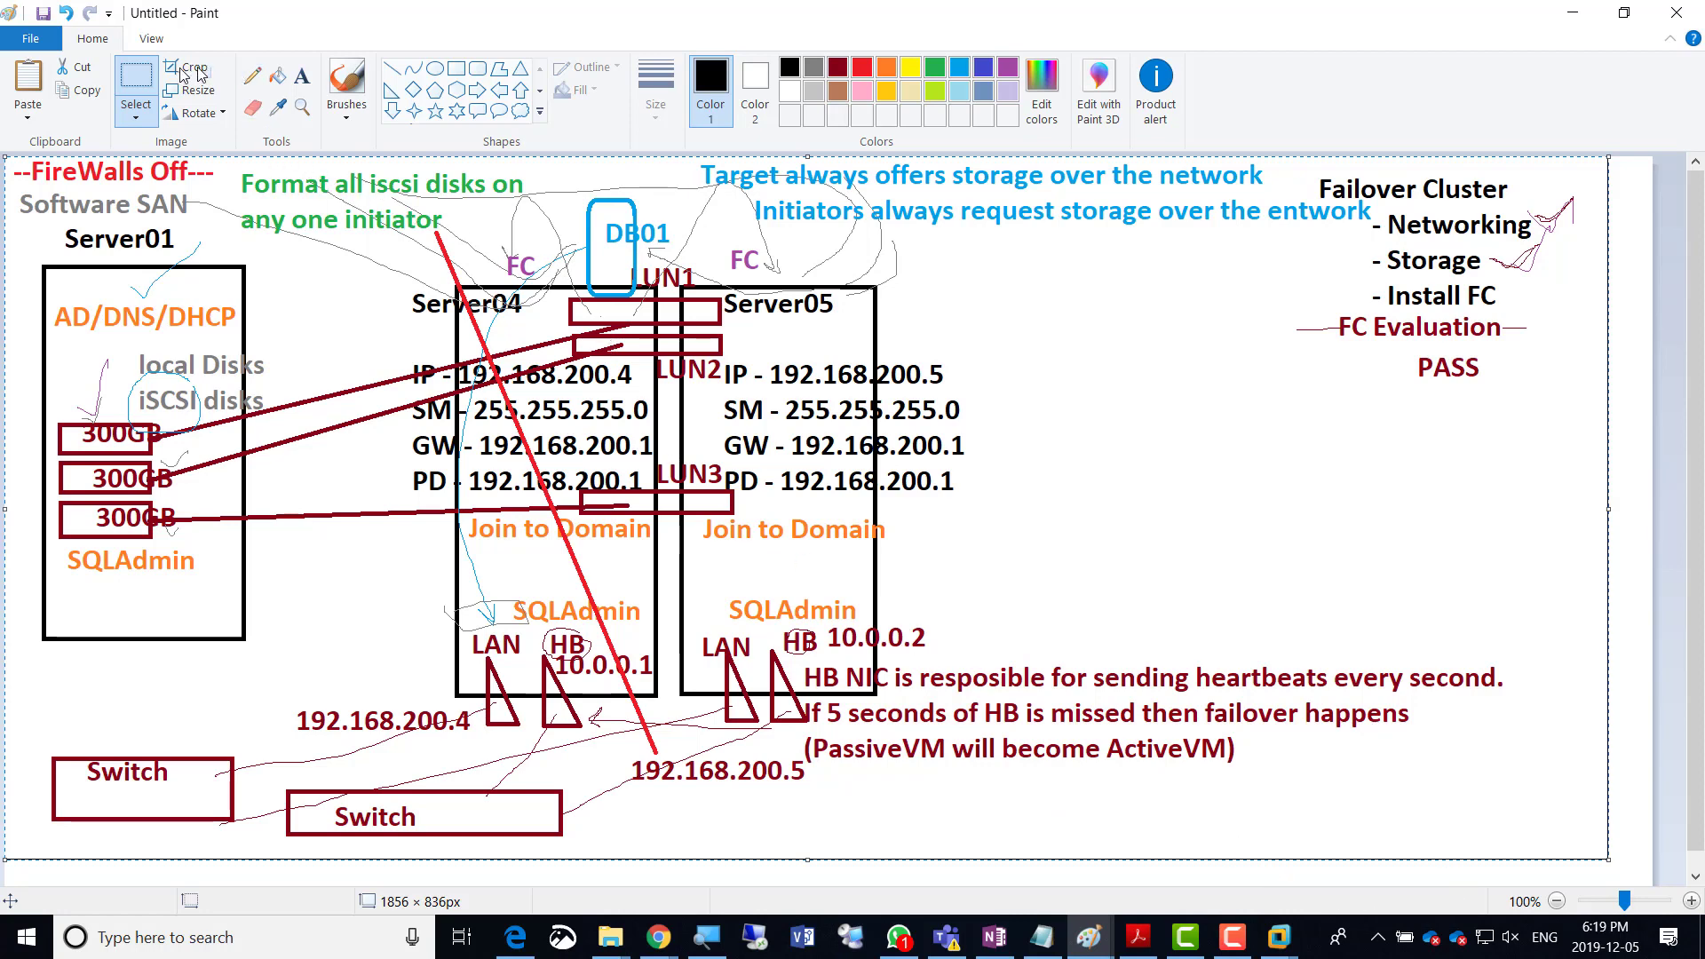
With the Pencil, draw a check mark beside each FC label and circle the FC label above Server05.
left_click(252, 76)
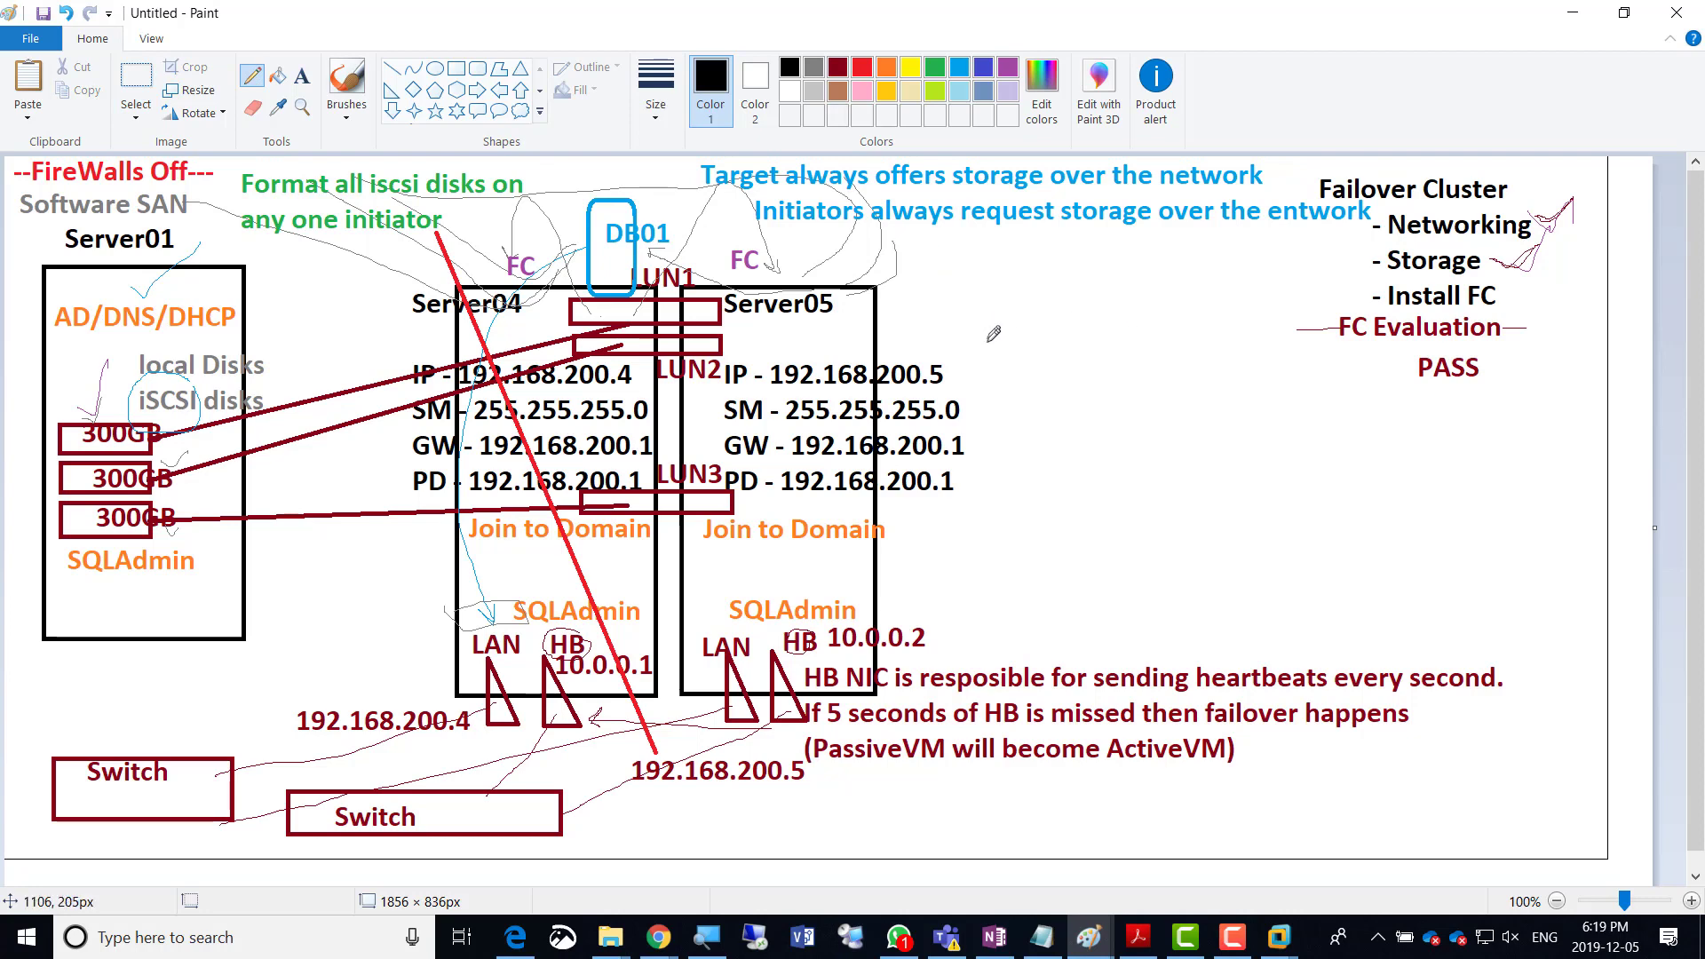
left_click_drag(524, 233, 573, 209)
mouse_move(799, 256)
left_mouse_down()
mouse_move(816, 241)
mouse_move(730, 271)
mouse_move(787, 253)
mouse_move(750, 244)
left_mouse_up()
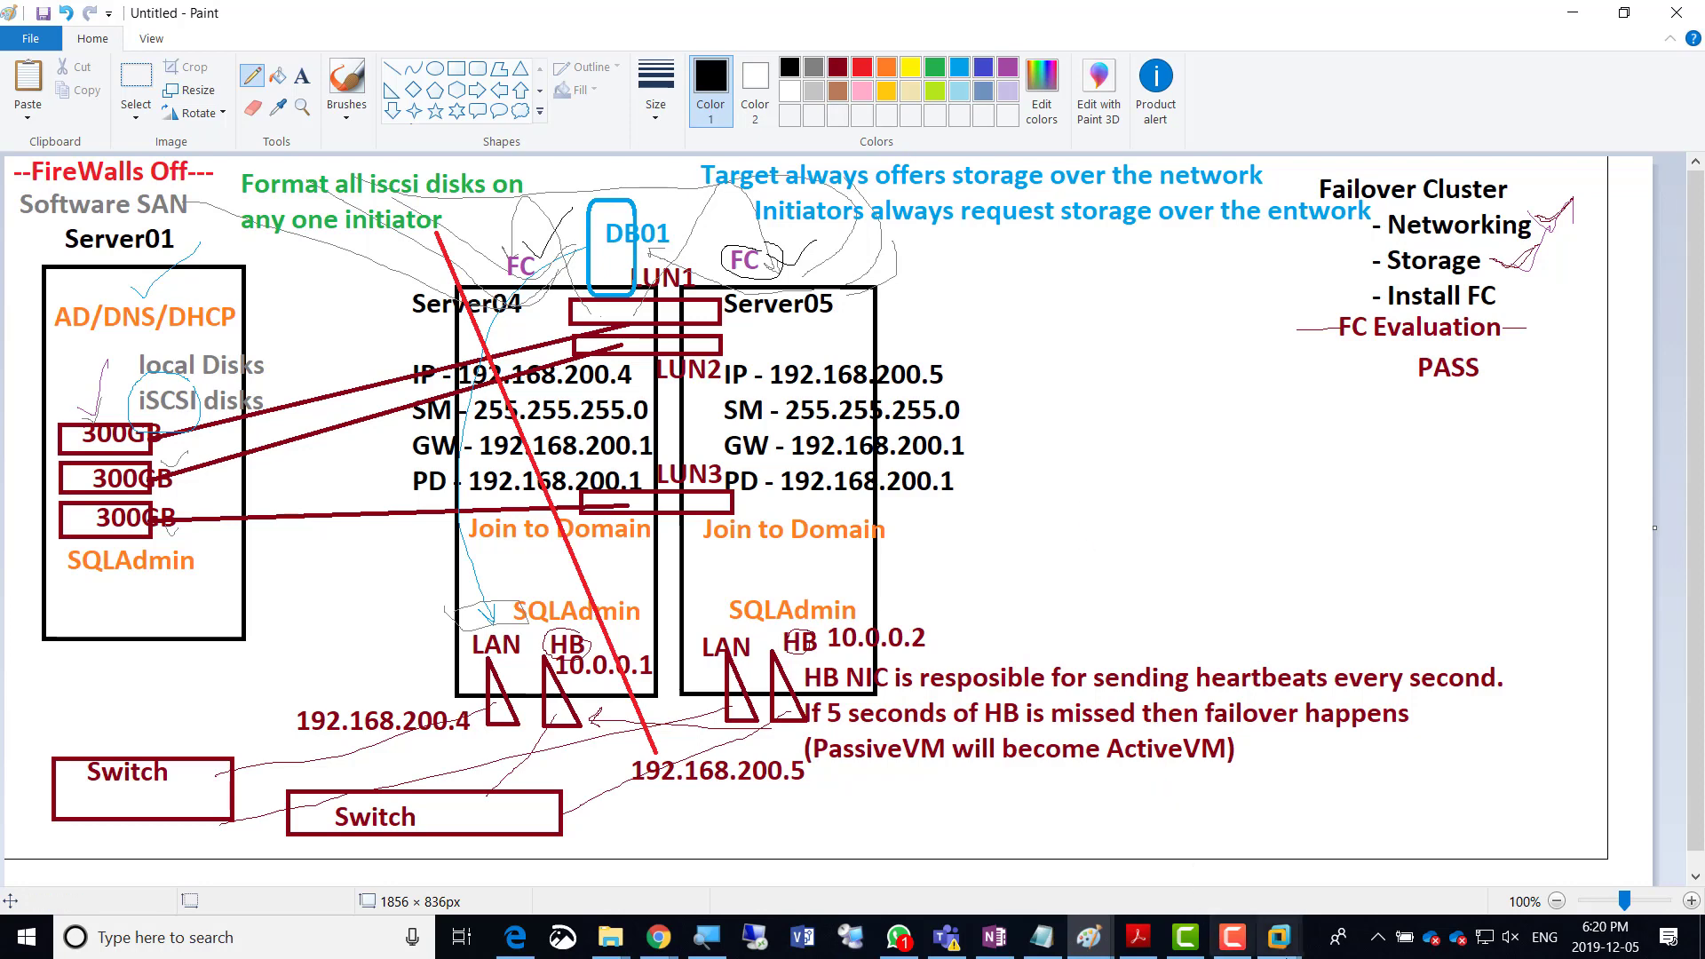
Switch to VMware Workstation and review the Create Cluster Wizard summary on Server04.
mouse_move(1279, 936)
left_click(1418, 805)
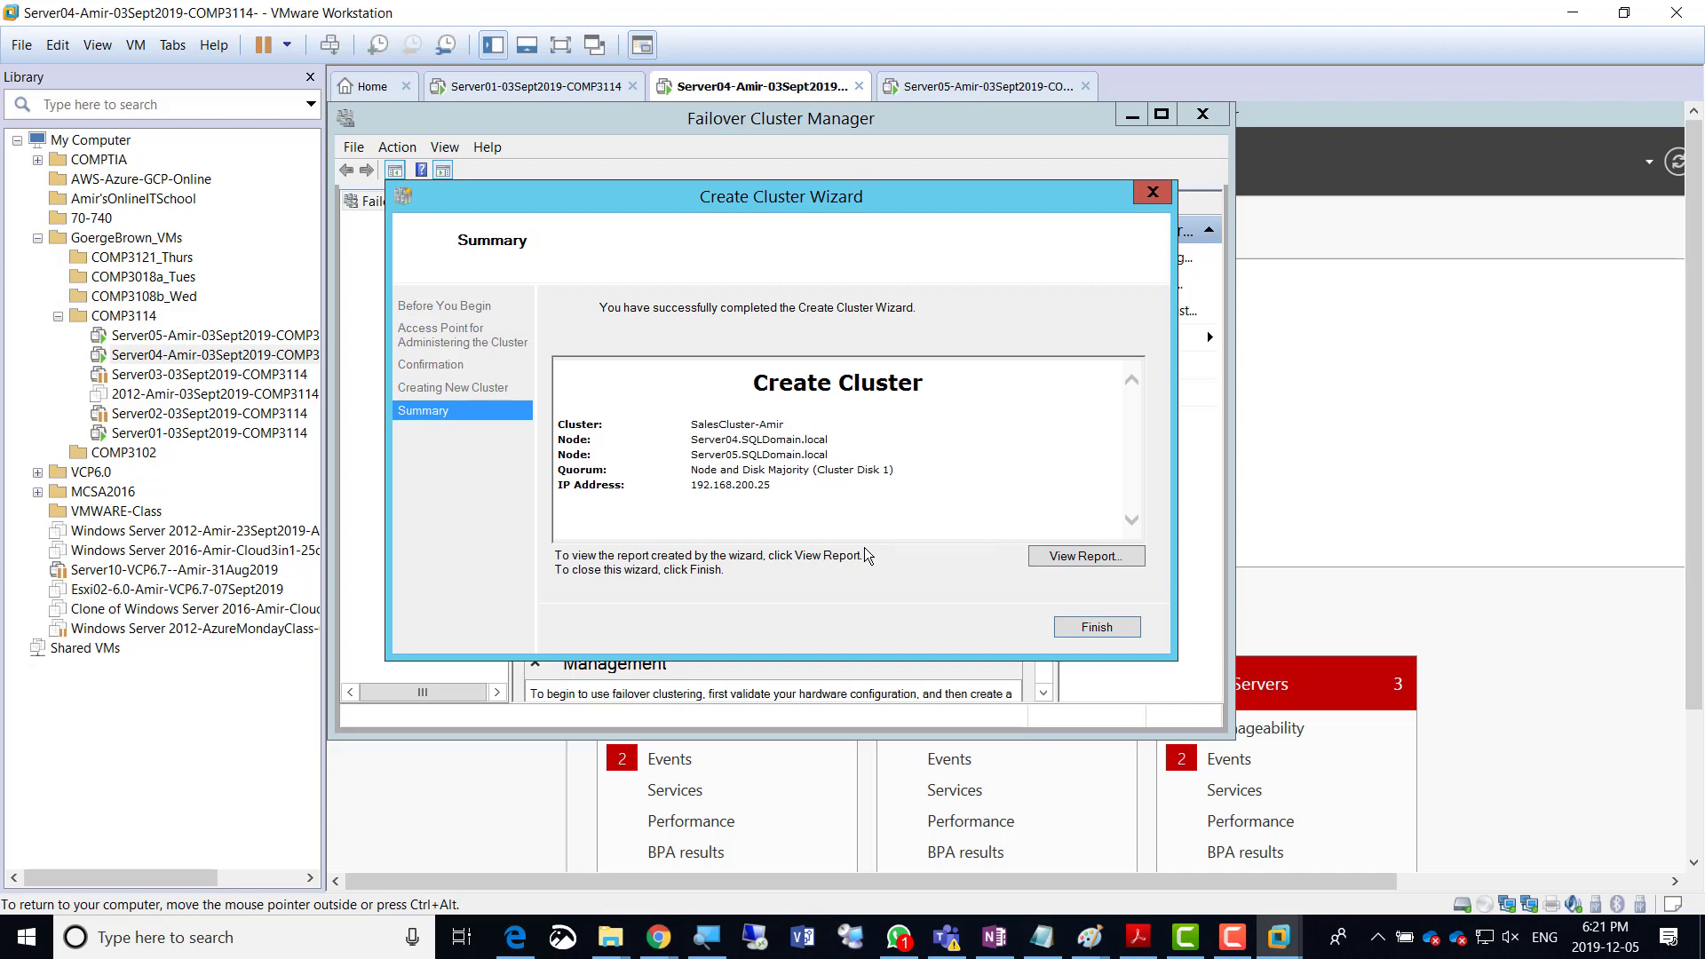
Switch to OneNote and add a new page titled "Week14 - 05Dec2019".
left_click(1000, 951)
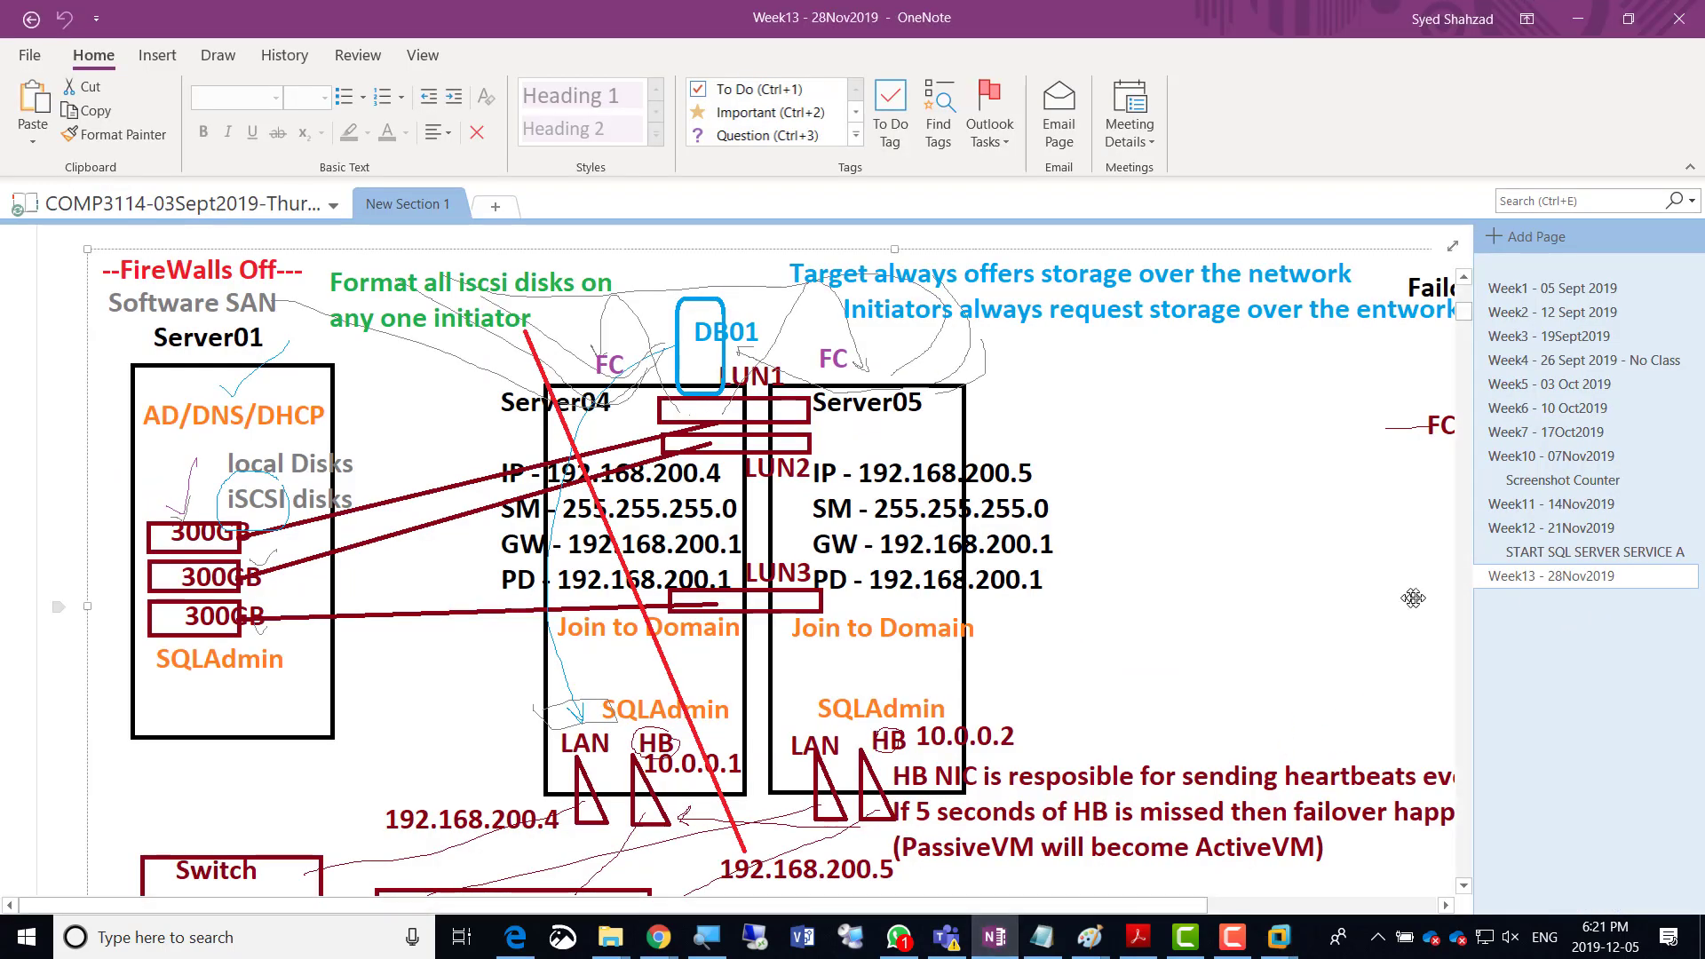
left_click(1495, 237)
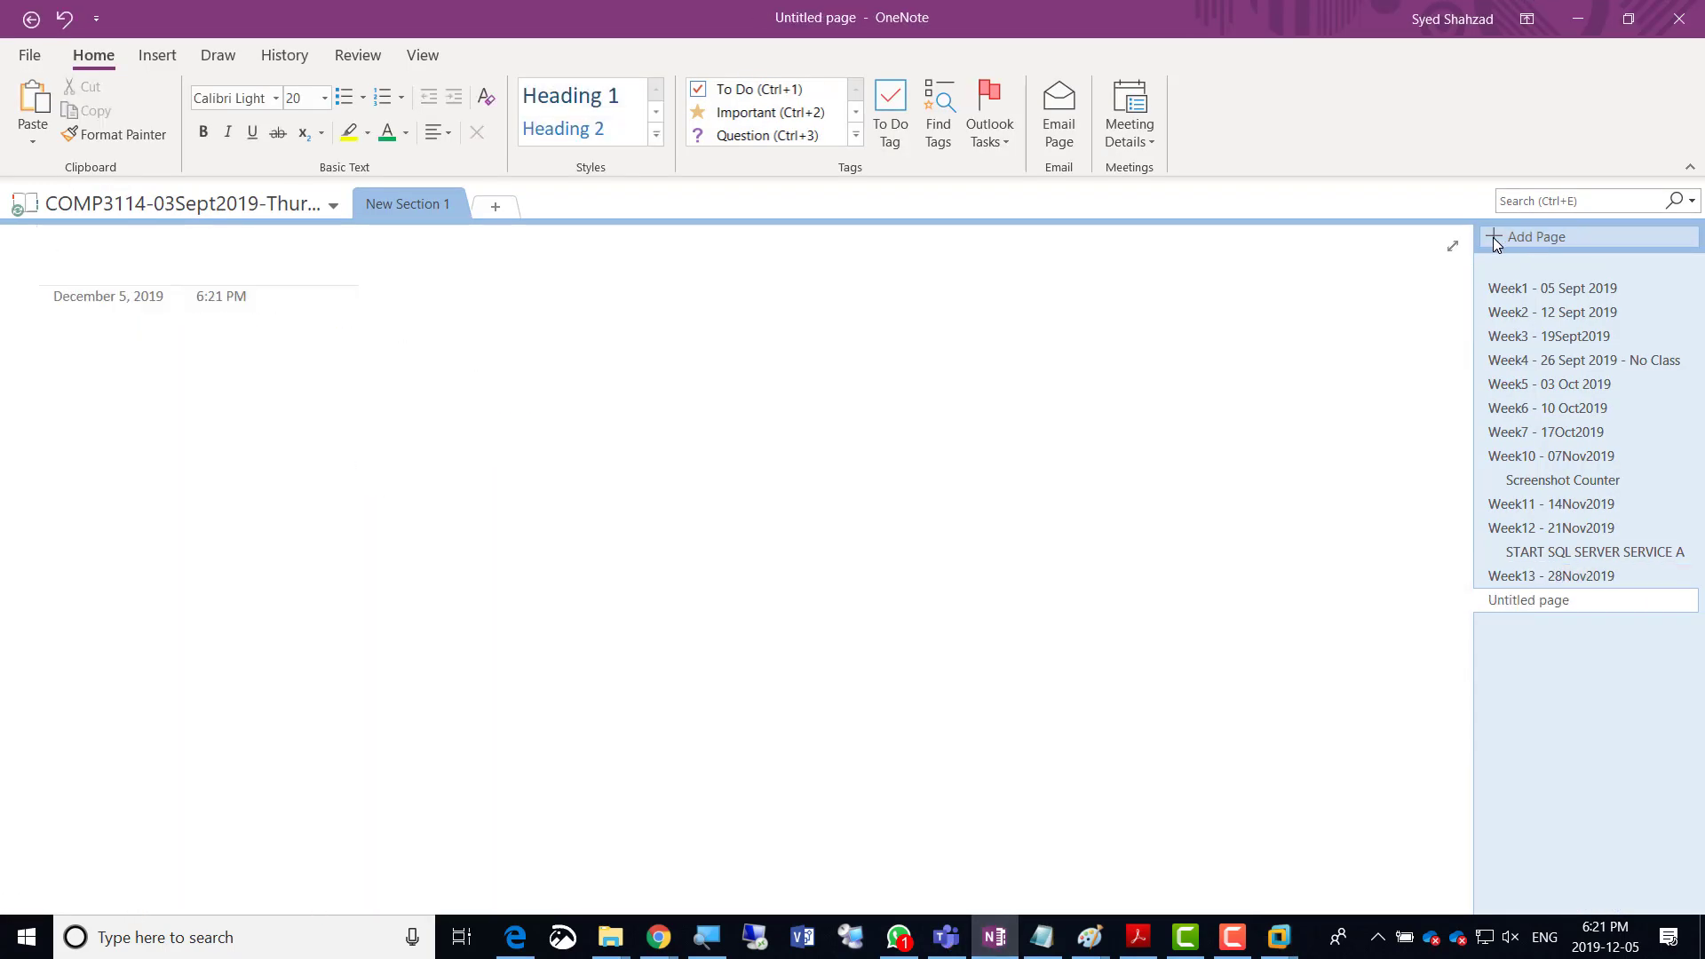
type("Week14")
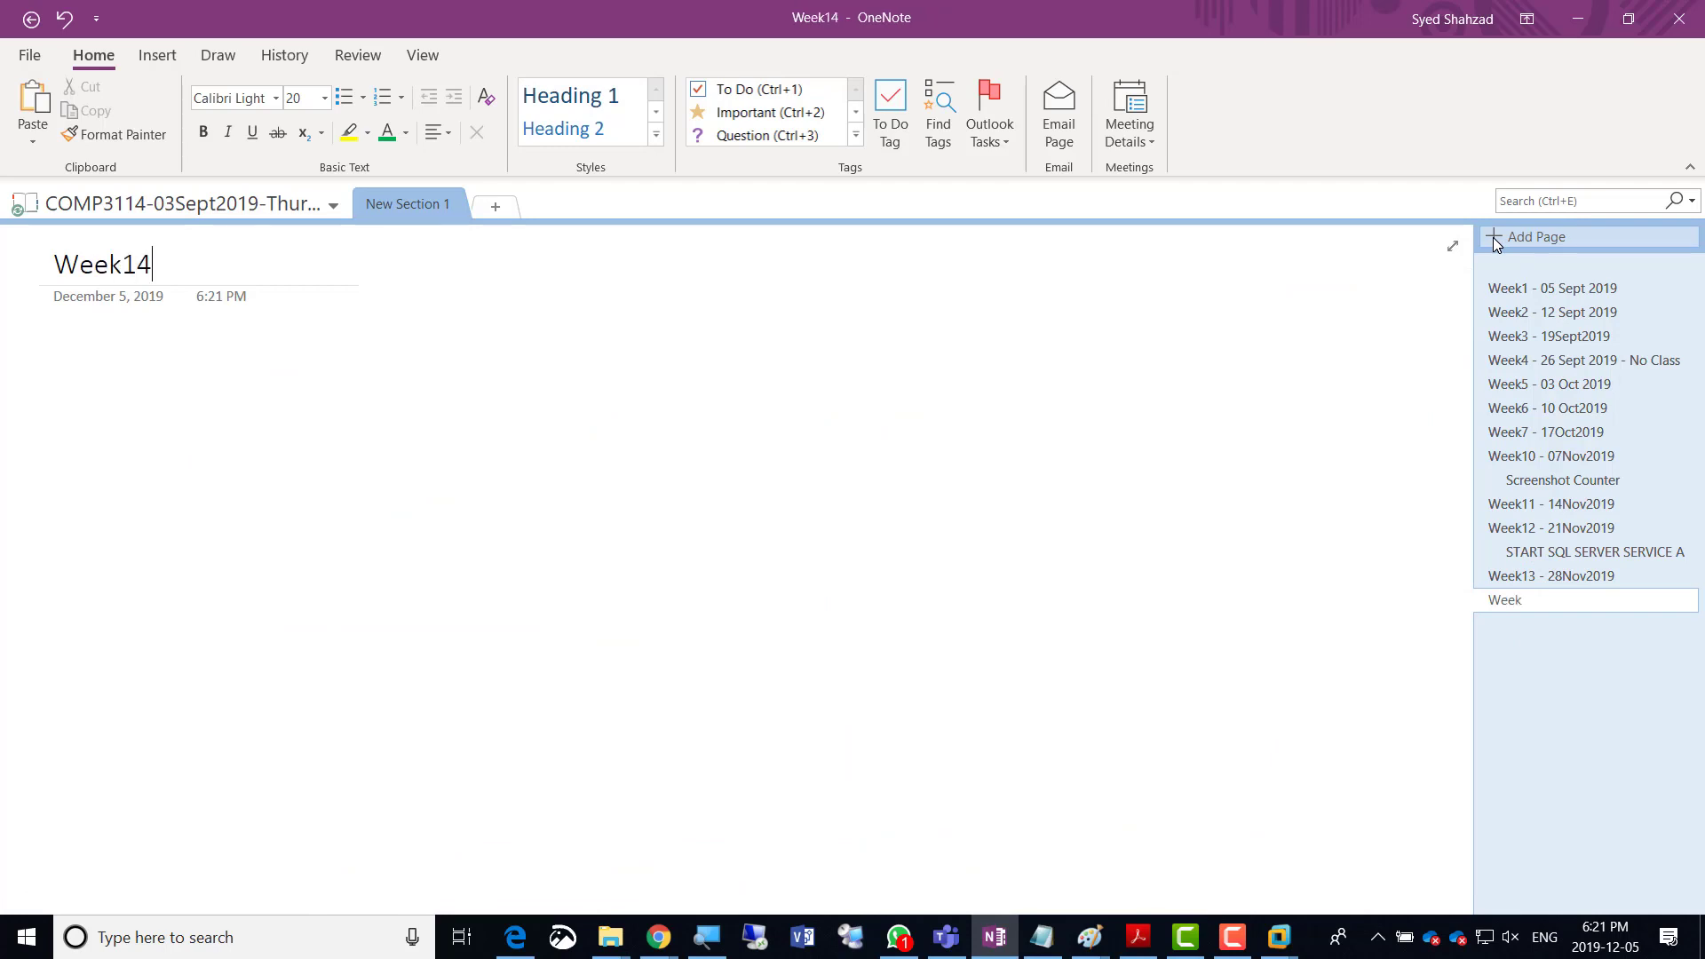
type(" - 05")
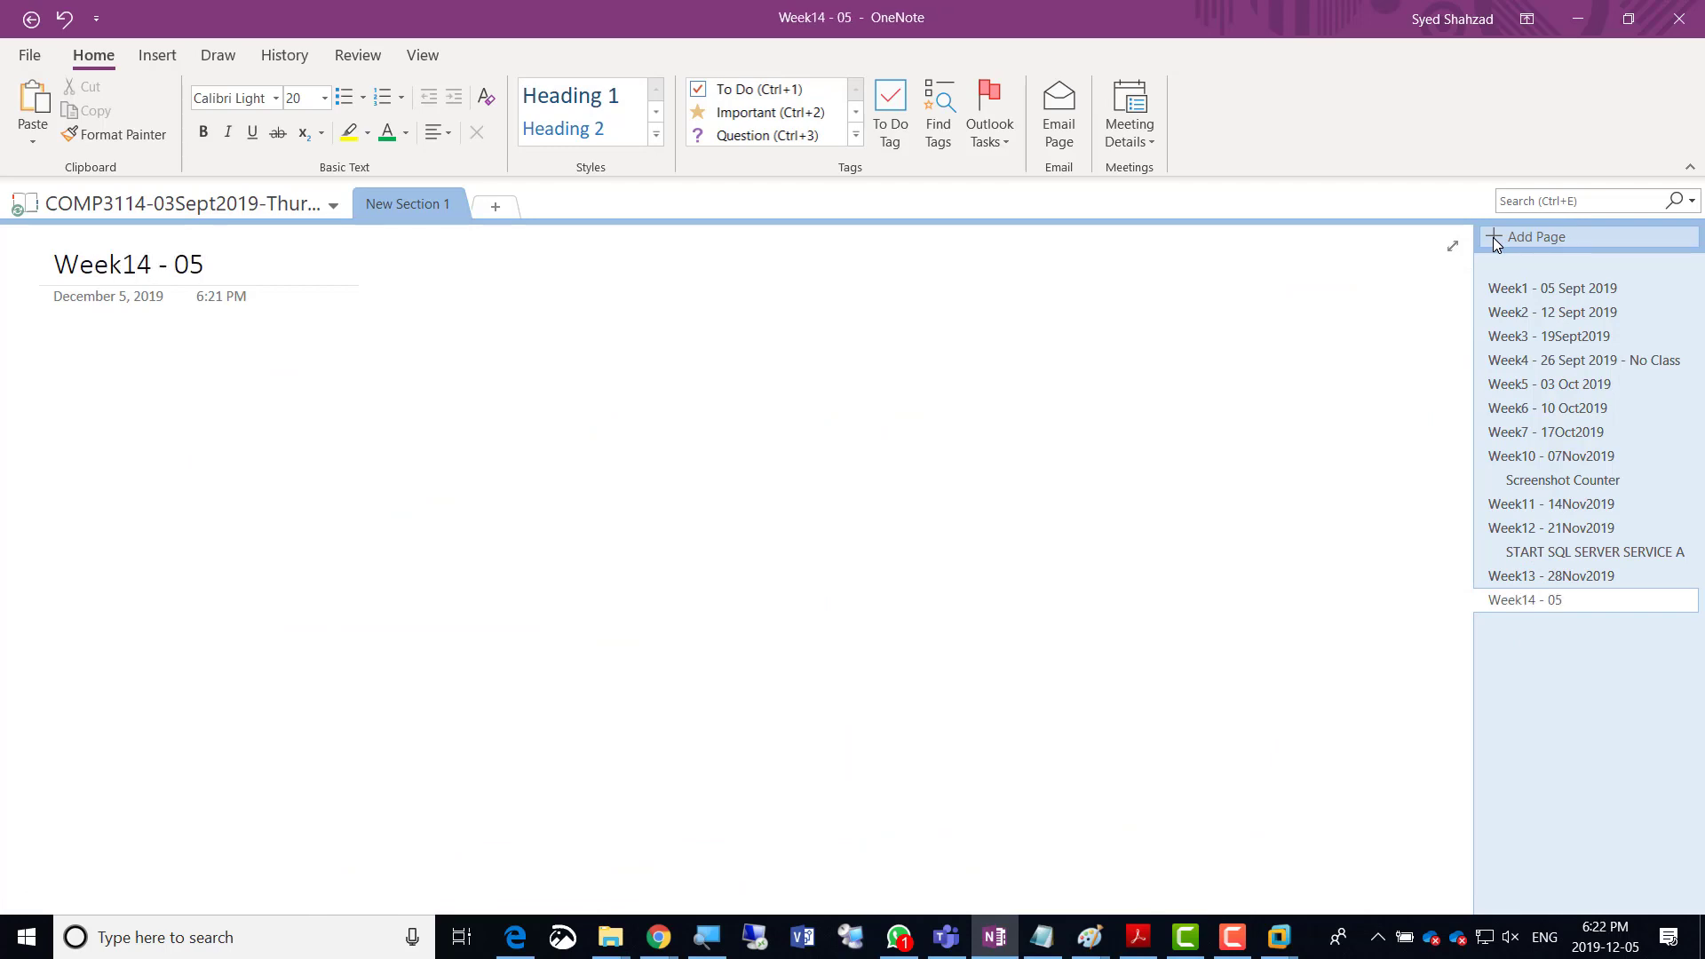
type("De")
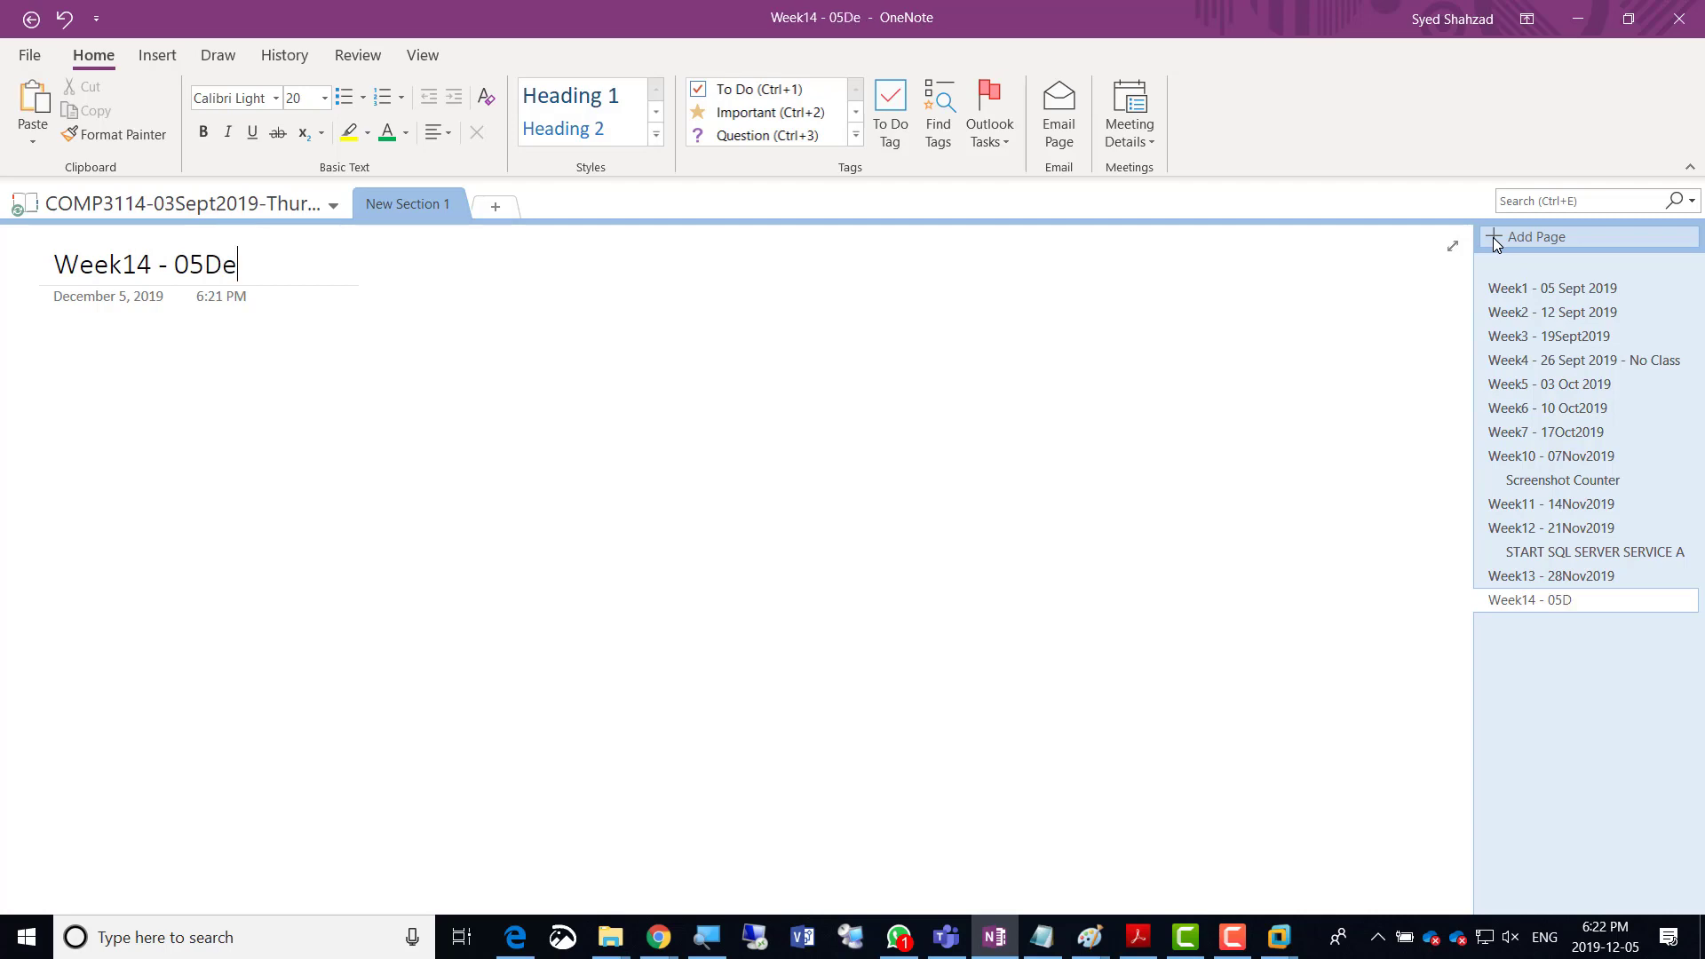
type("c2019")
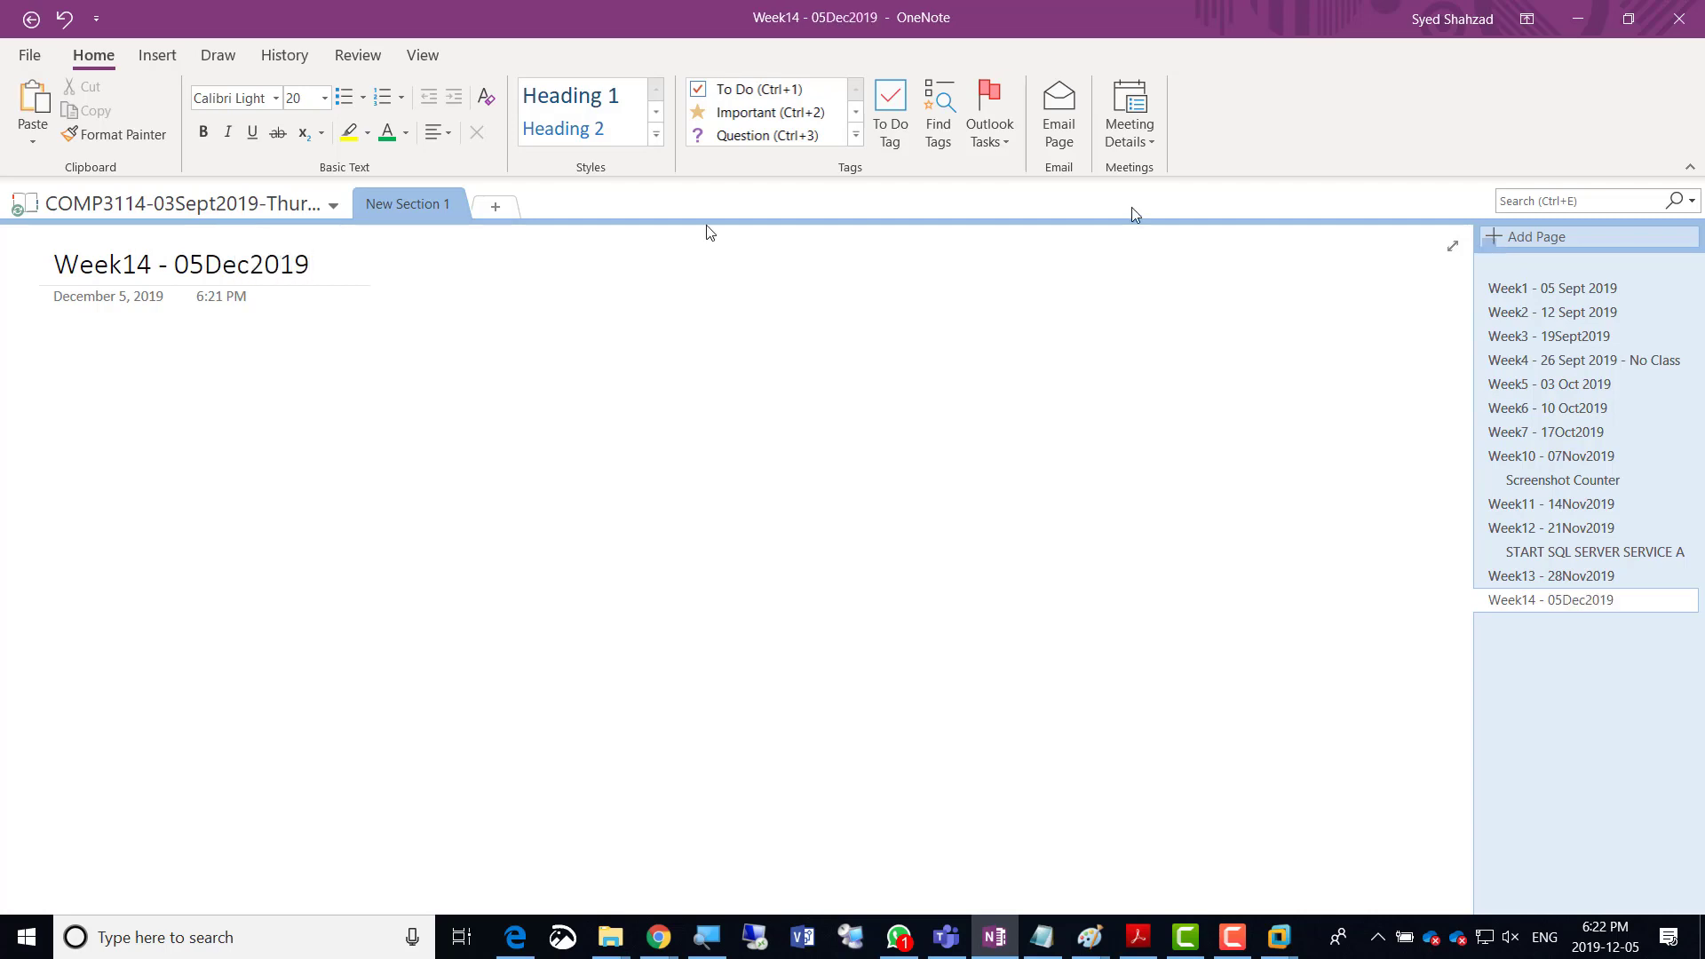
Add a dash list item reading "Screenshot # 1 = 1" below the page title and set its font size to 20.
type("-")
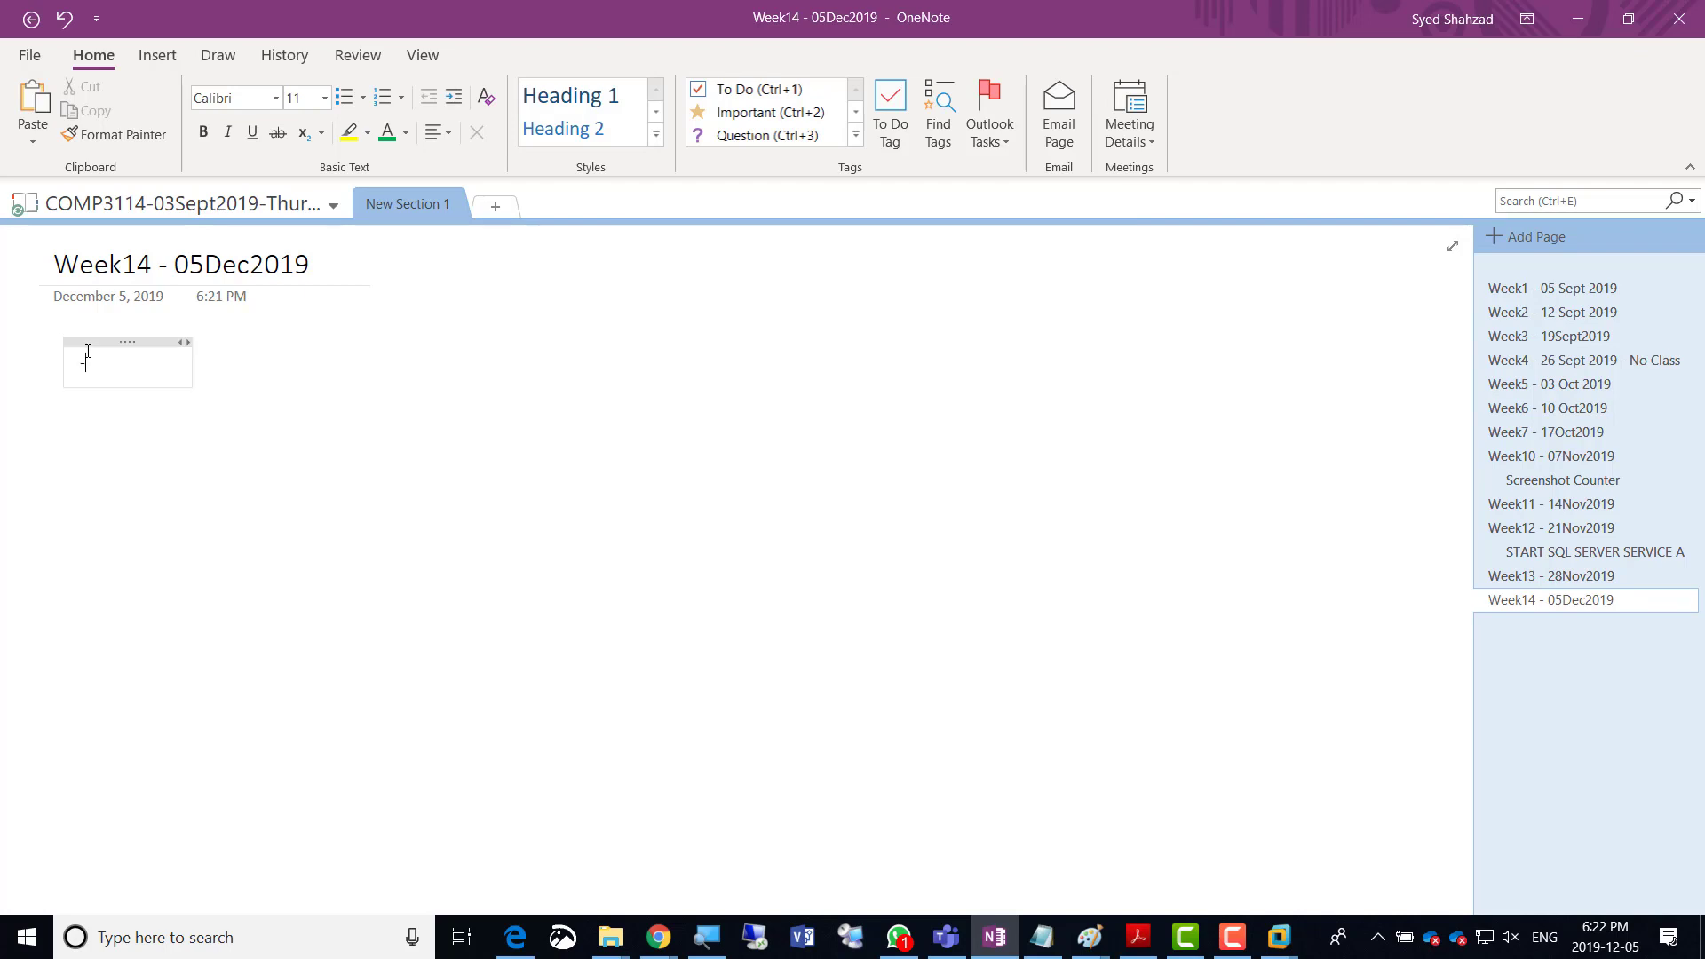
type(" Screensh")
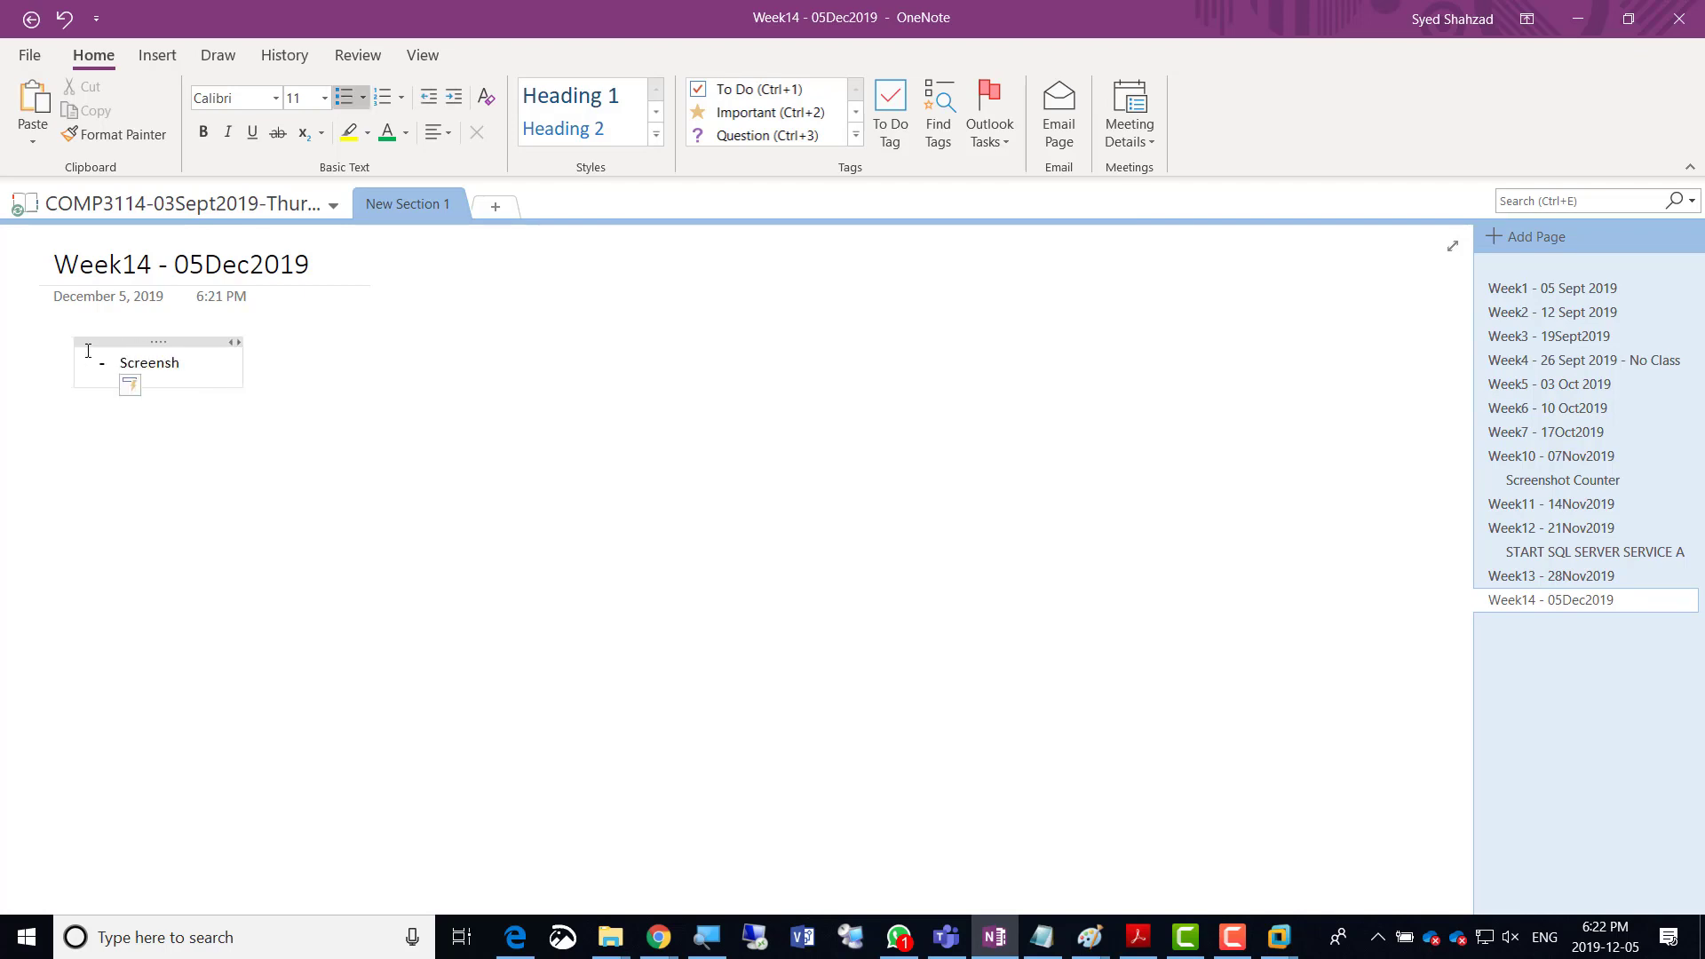
type("ot # 1 = 1")
key("ctrl+a")
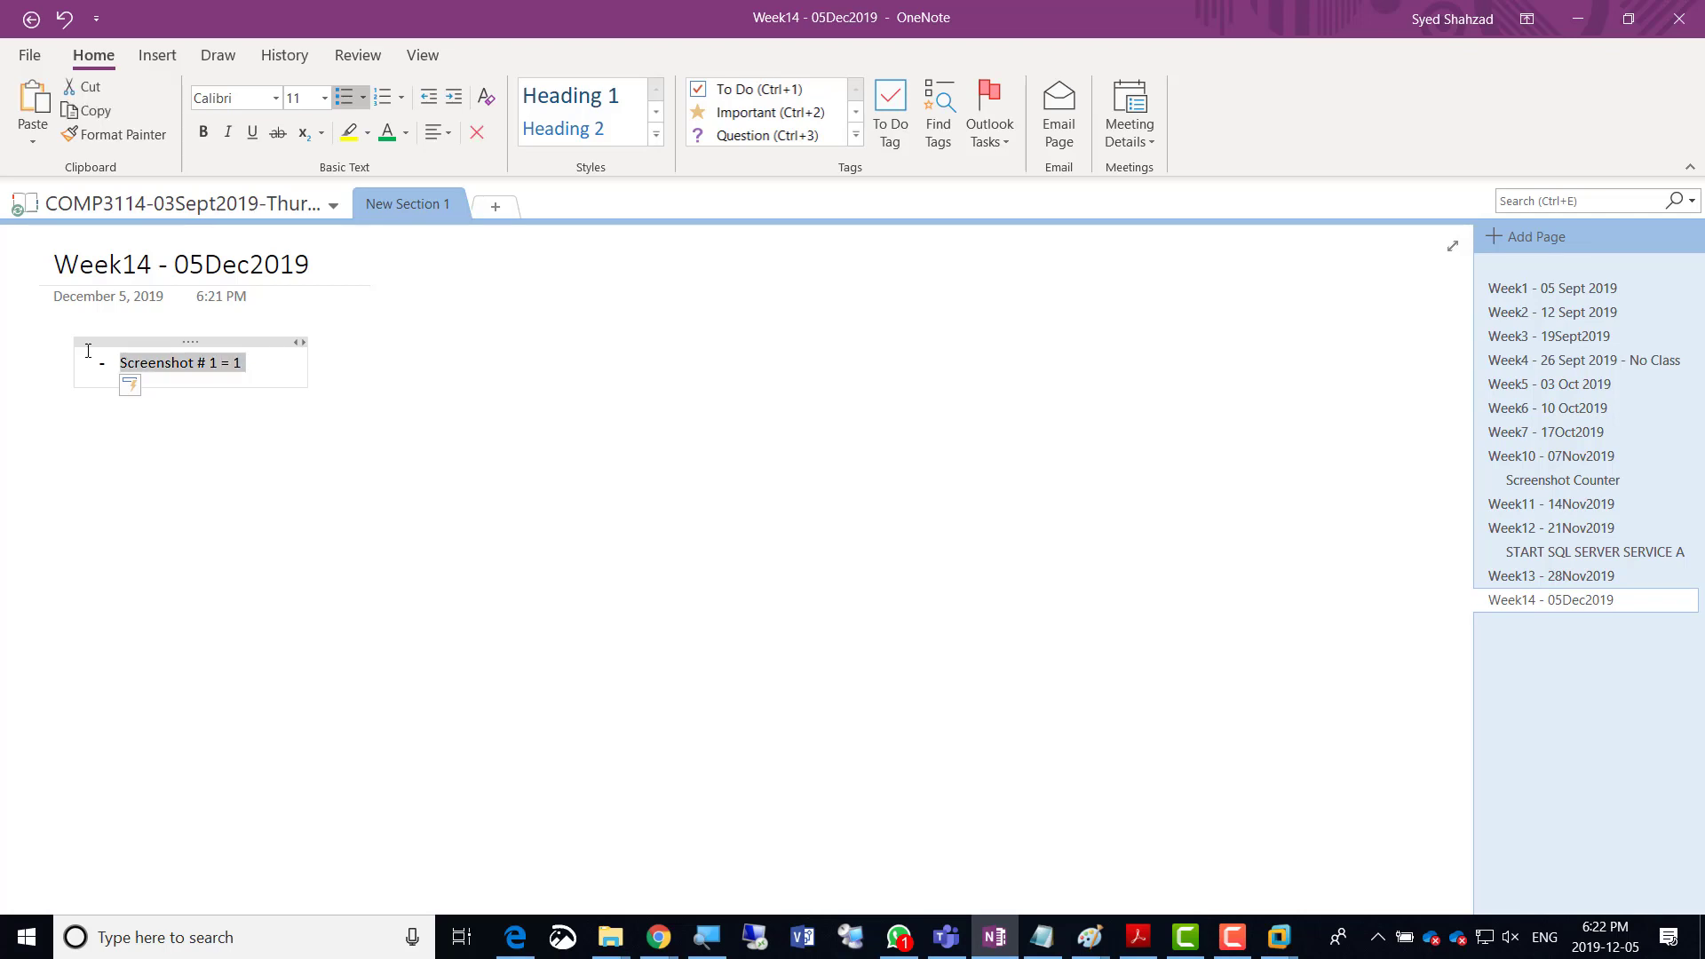
left_click(328, 98)
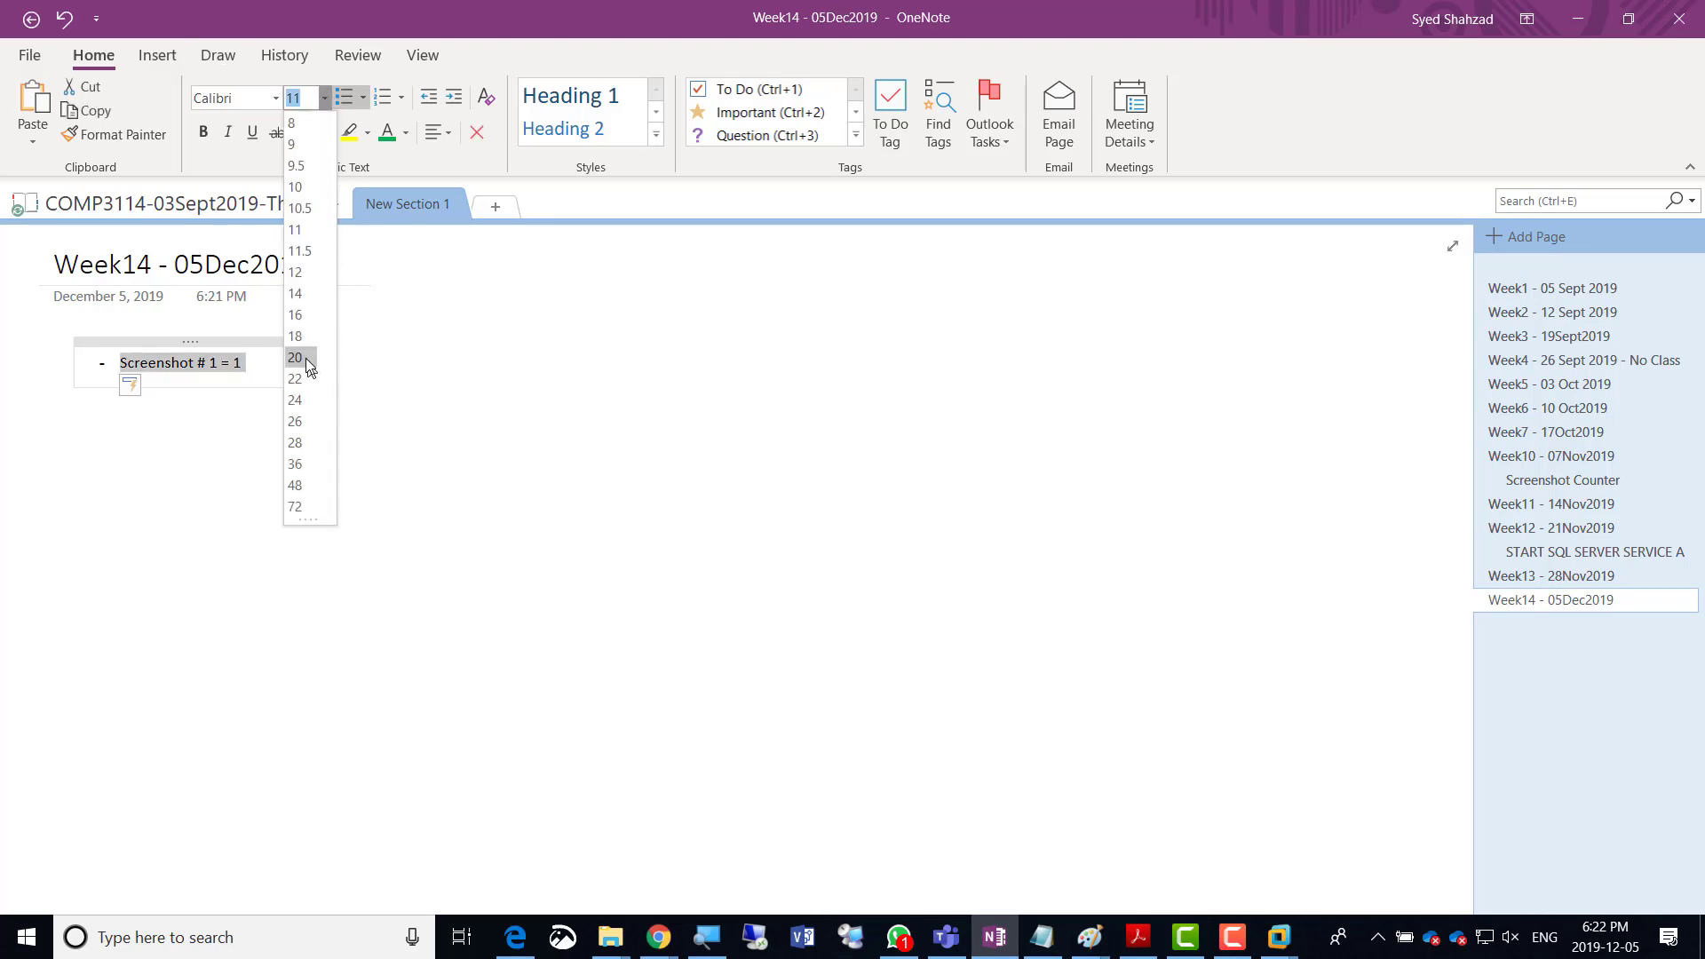
left_click(305, 359)
Replace the text after the equals sign with "Cluster created successfully" and start another dash item below.
left_click(353, 360)
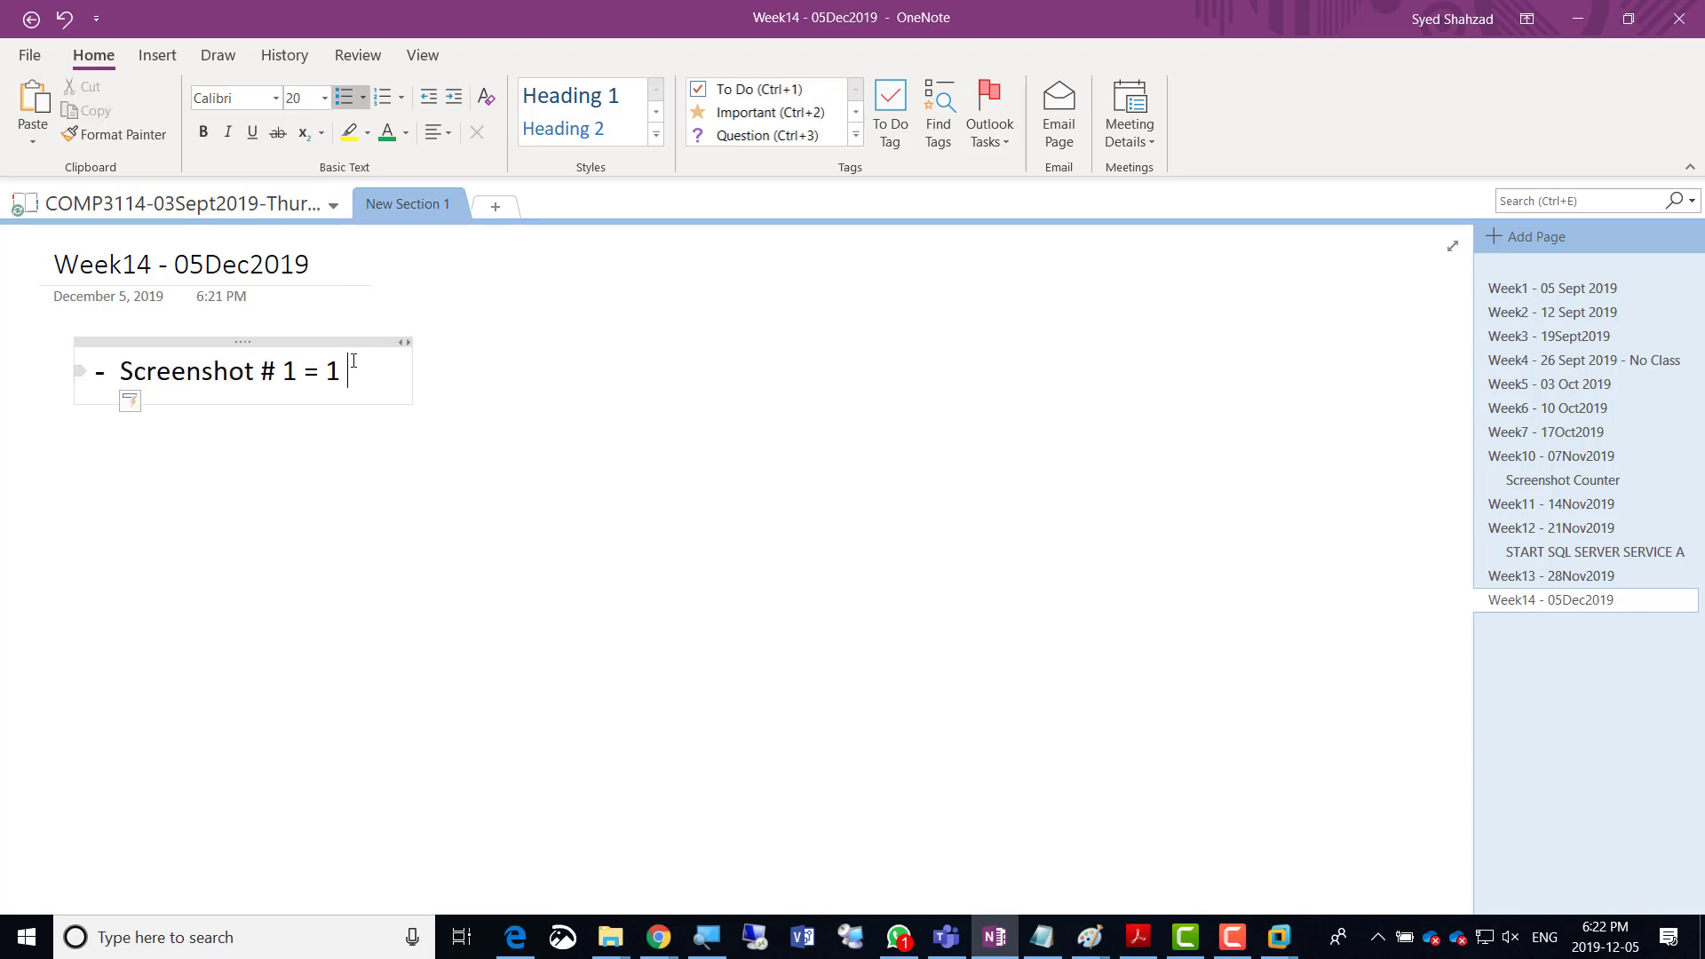
key("shift+Left")
key("shift+Left")
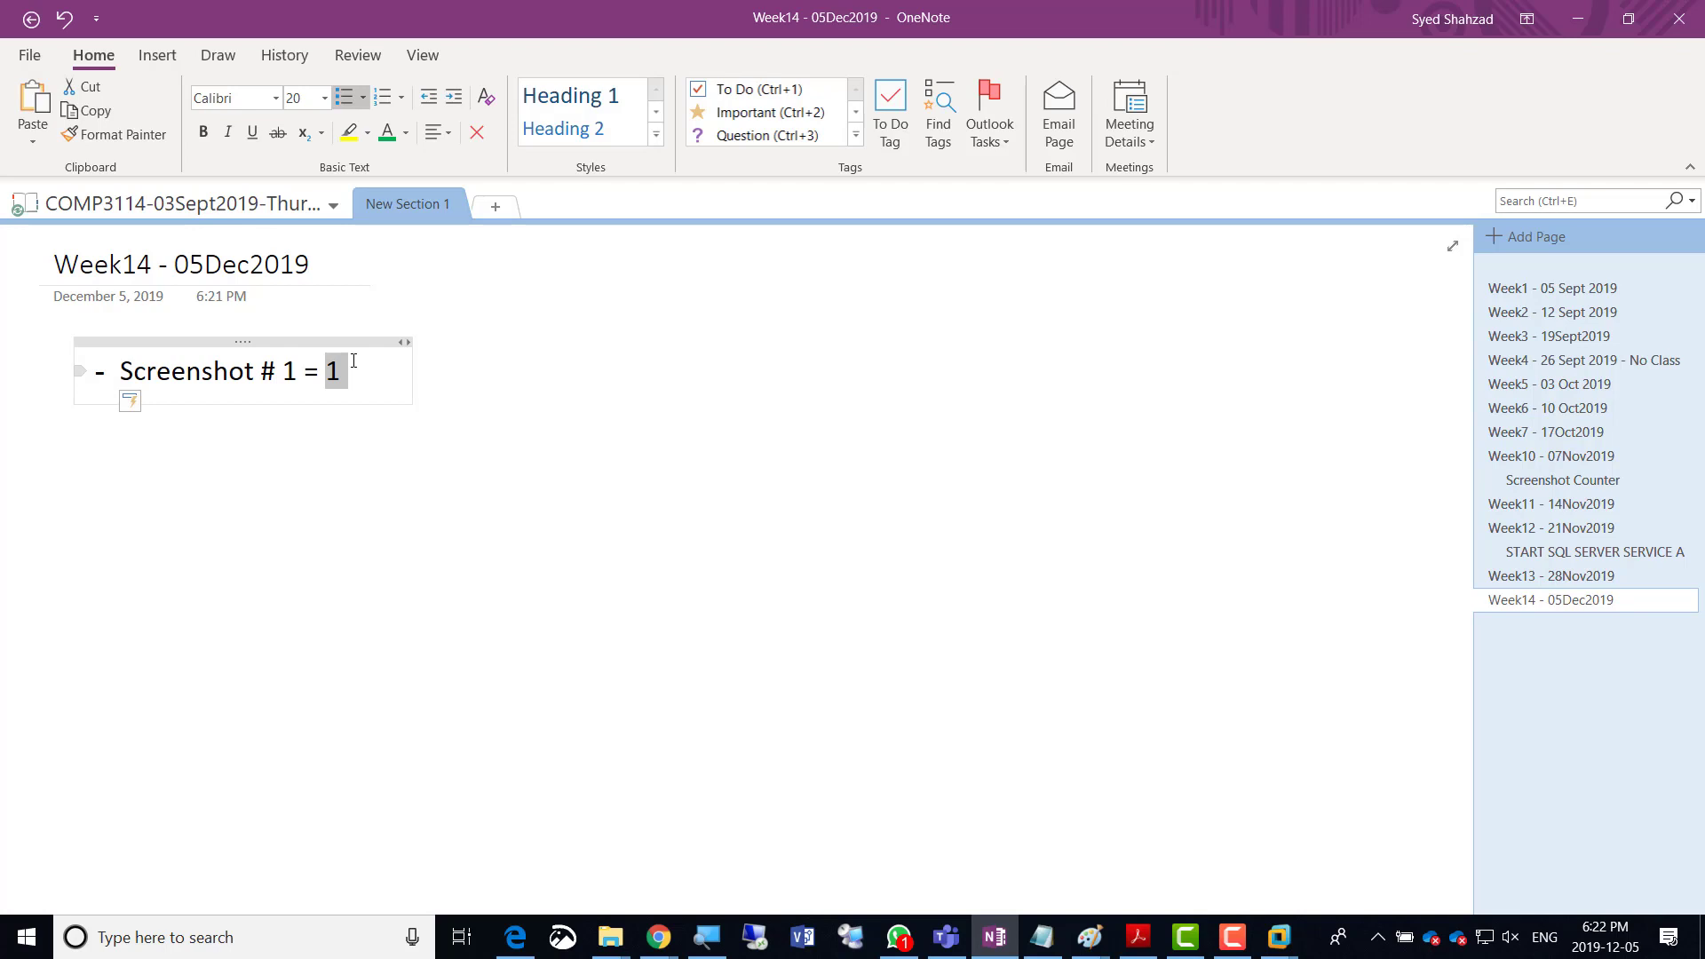
type("Scr")
key("BackSpace")
key("BackSpace")
key("BackSpace")
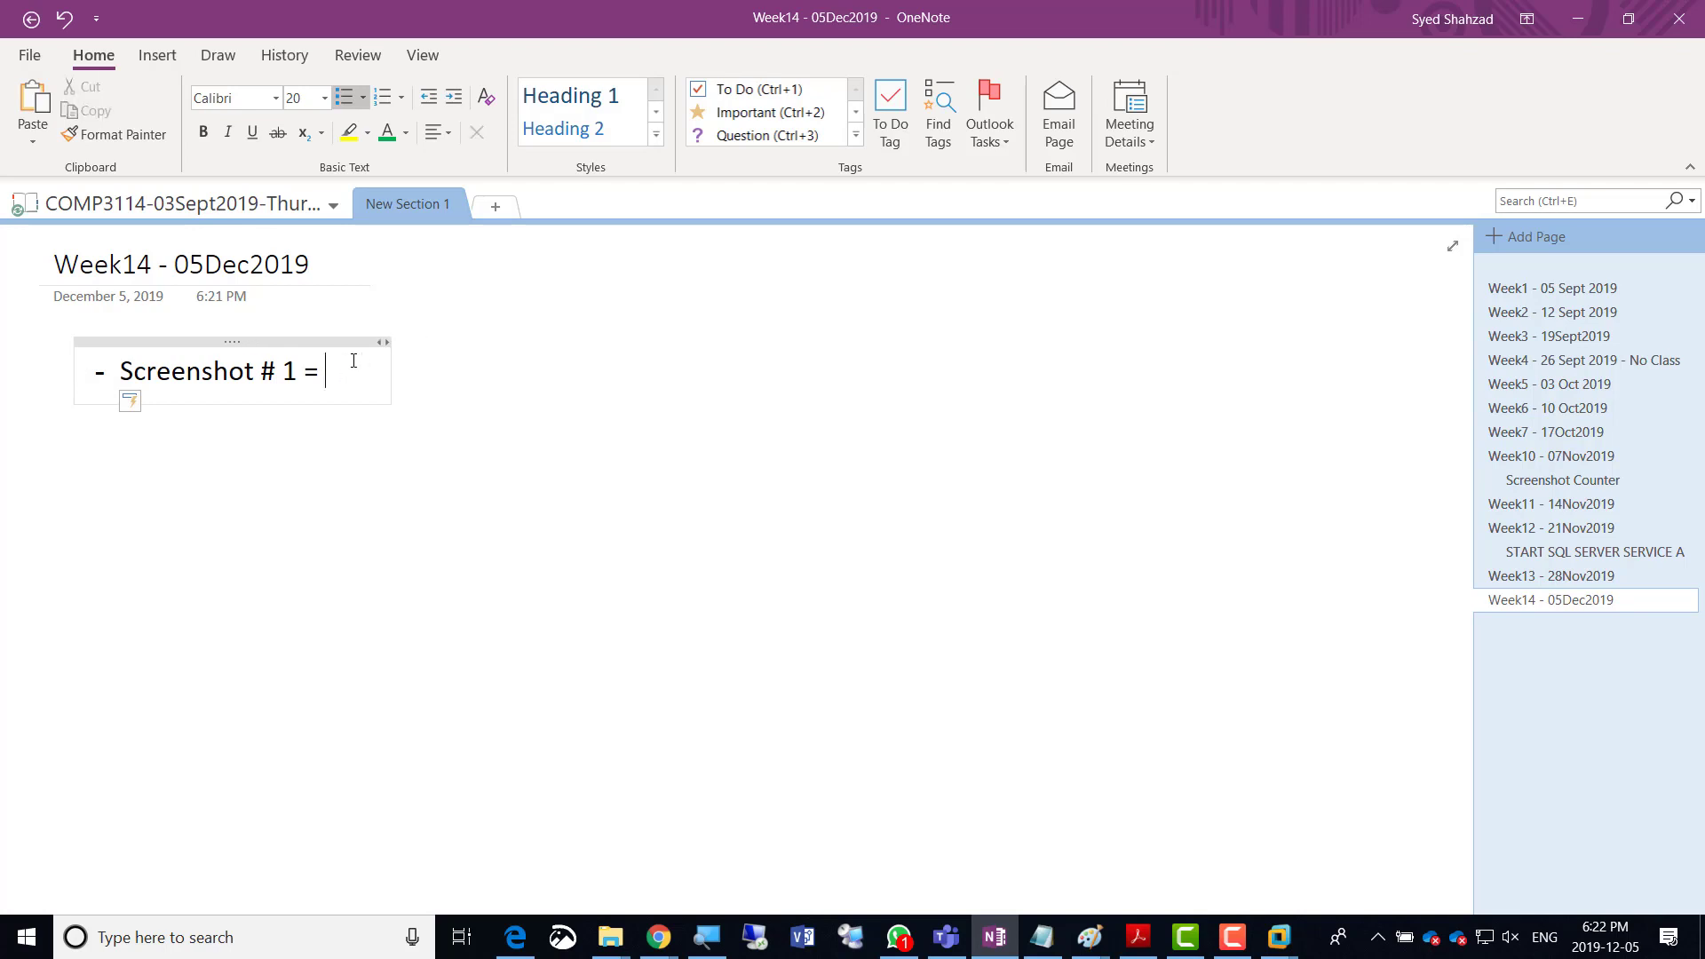
type("Cluster c")
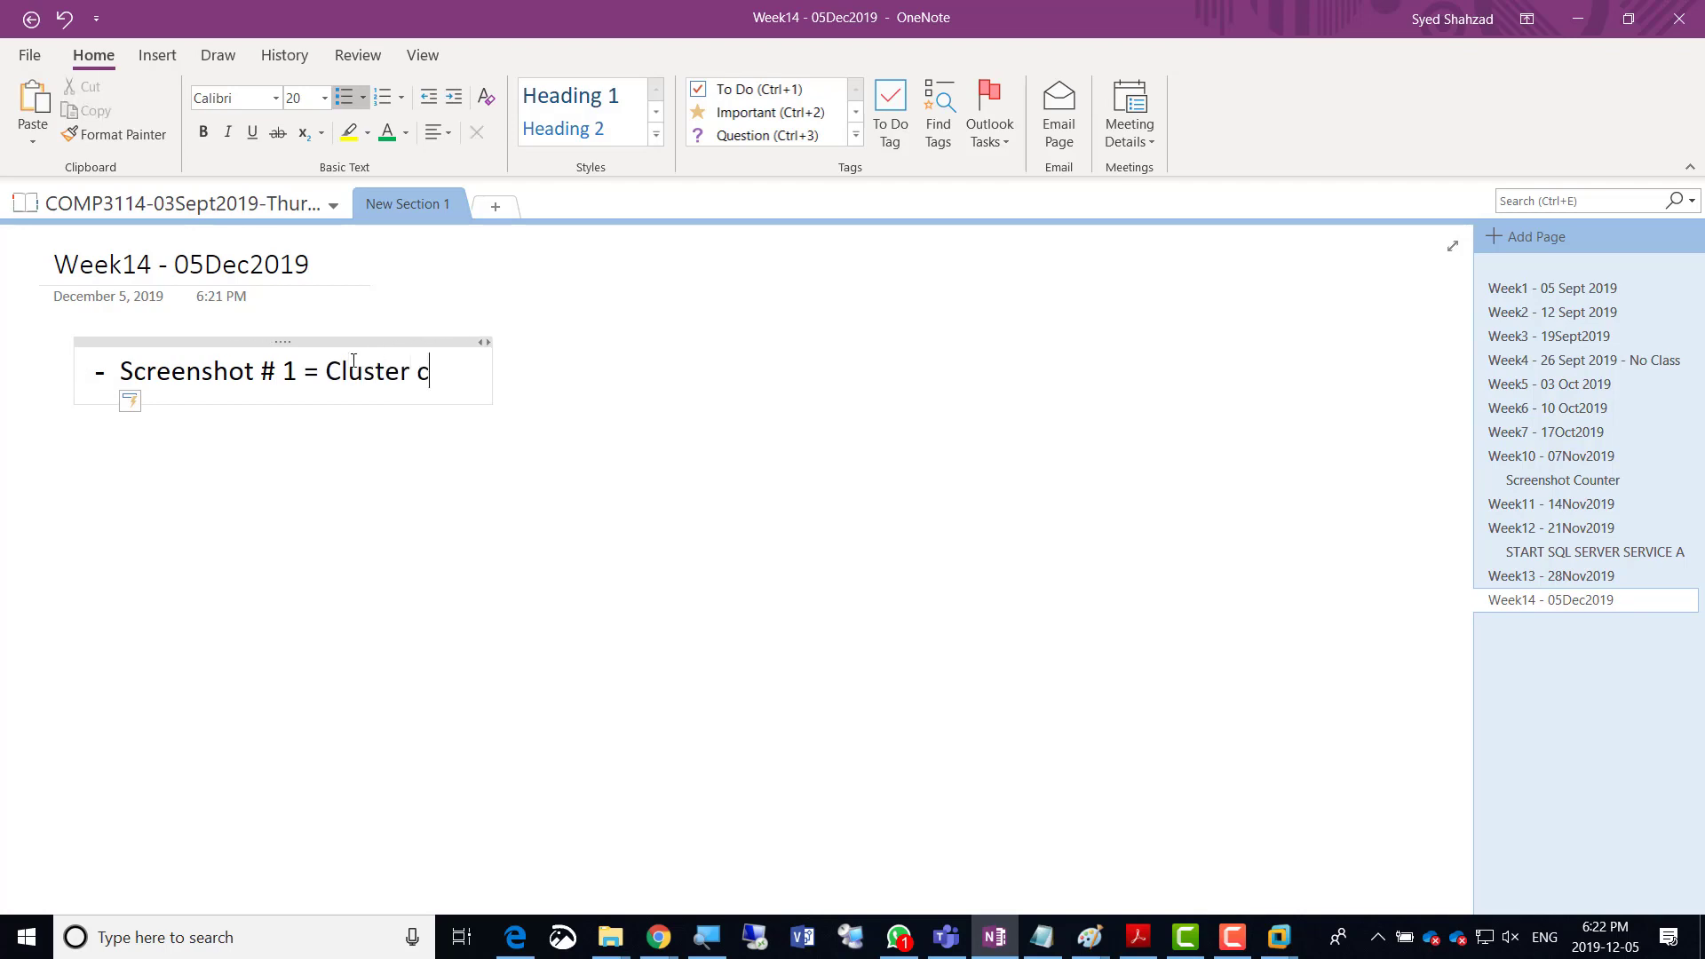
type("reated success")
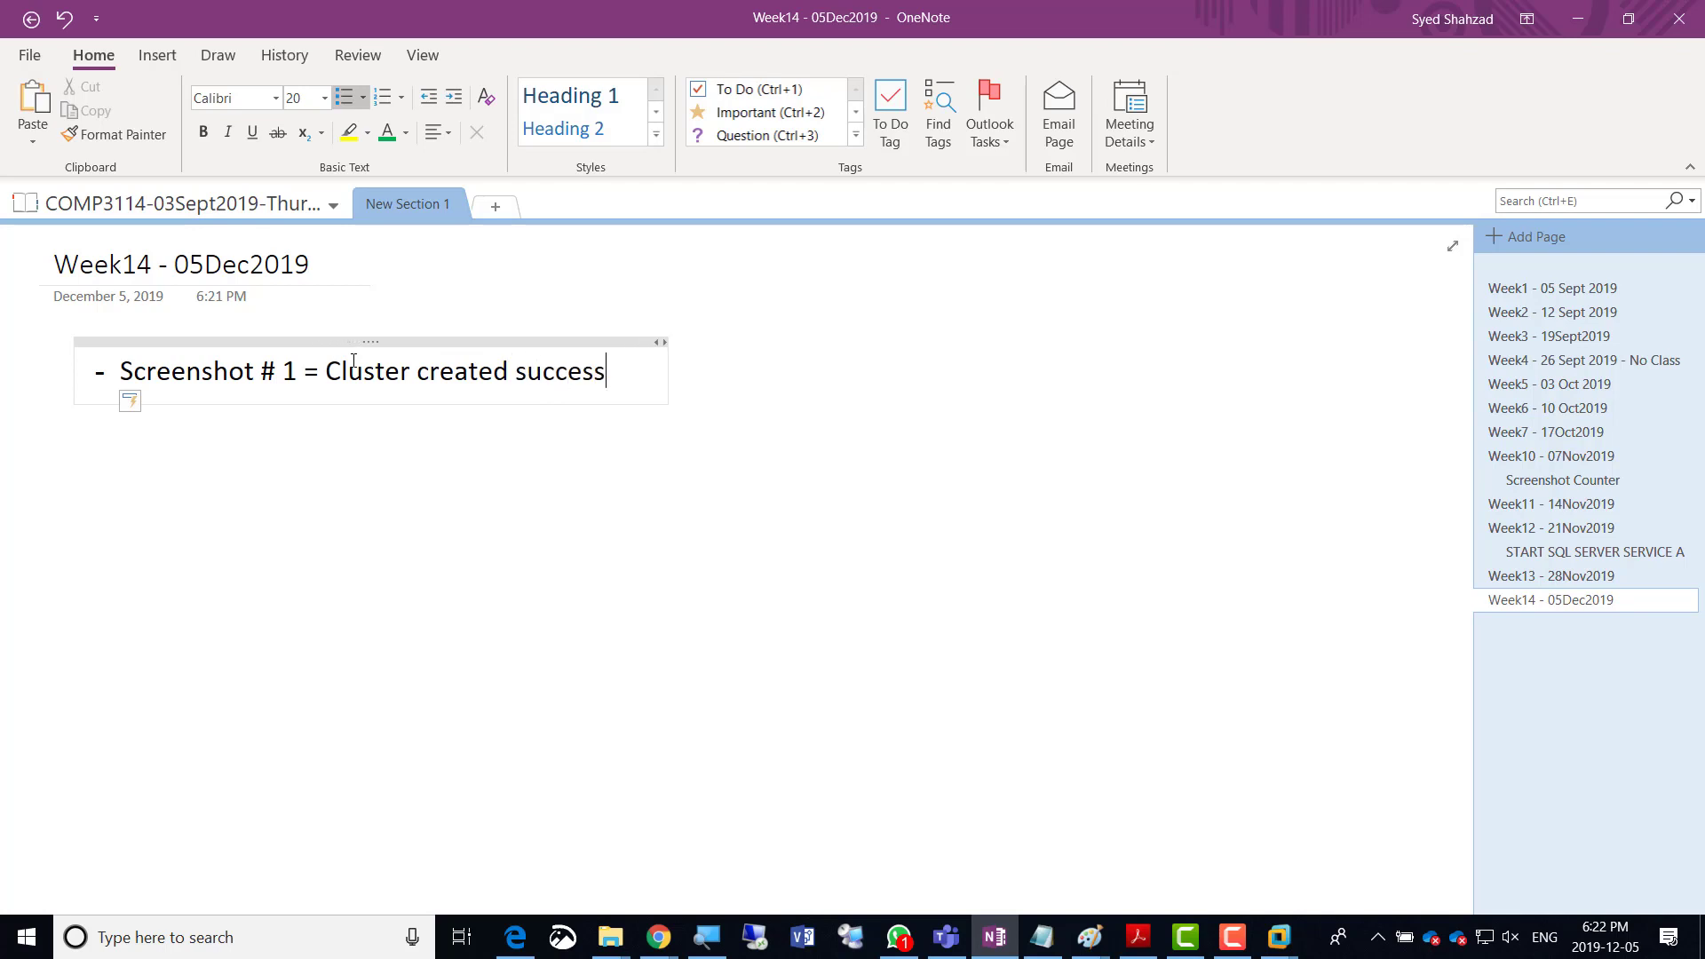
type("fully")
key("Return")
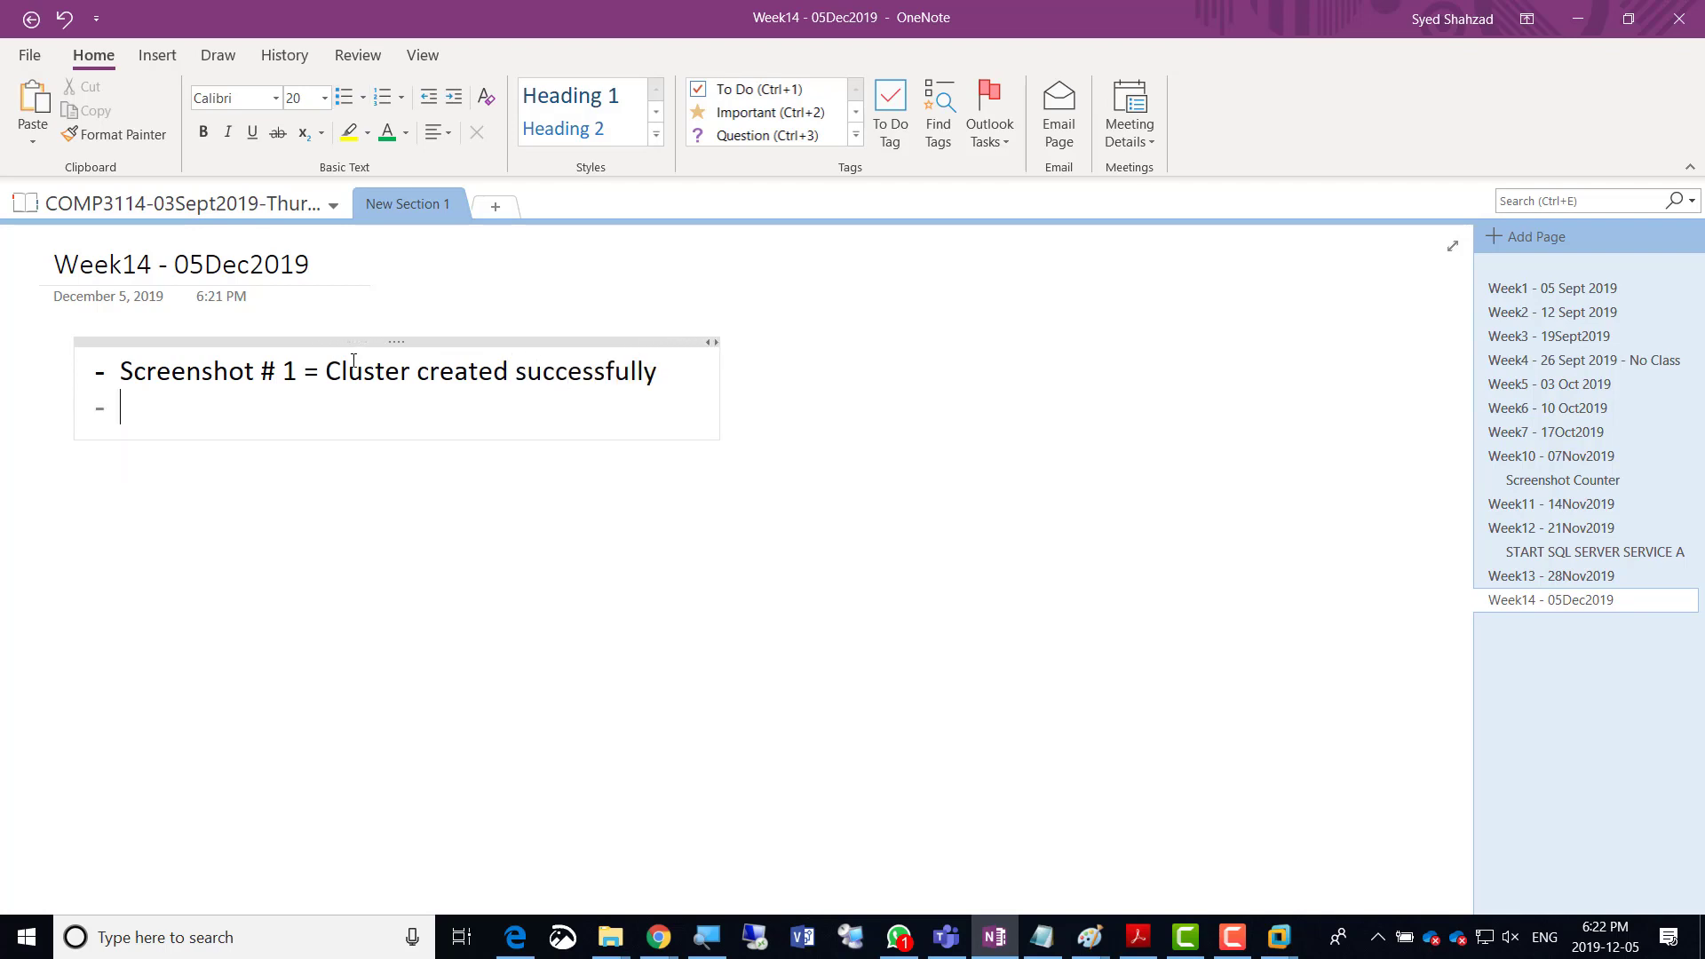
Widen the note container to nearly the full page width and recreate the empty dash item under the screenshot line.
left_click_drag(716, 396, 1339, 386)
left_click(844, 413)
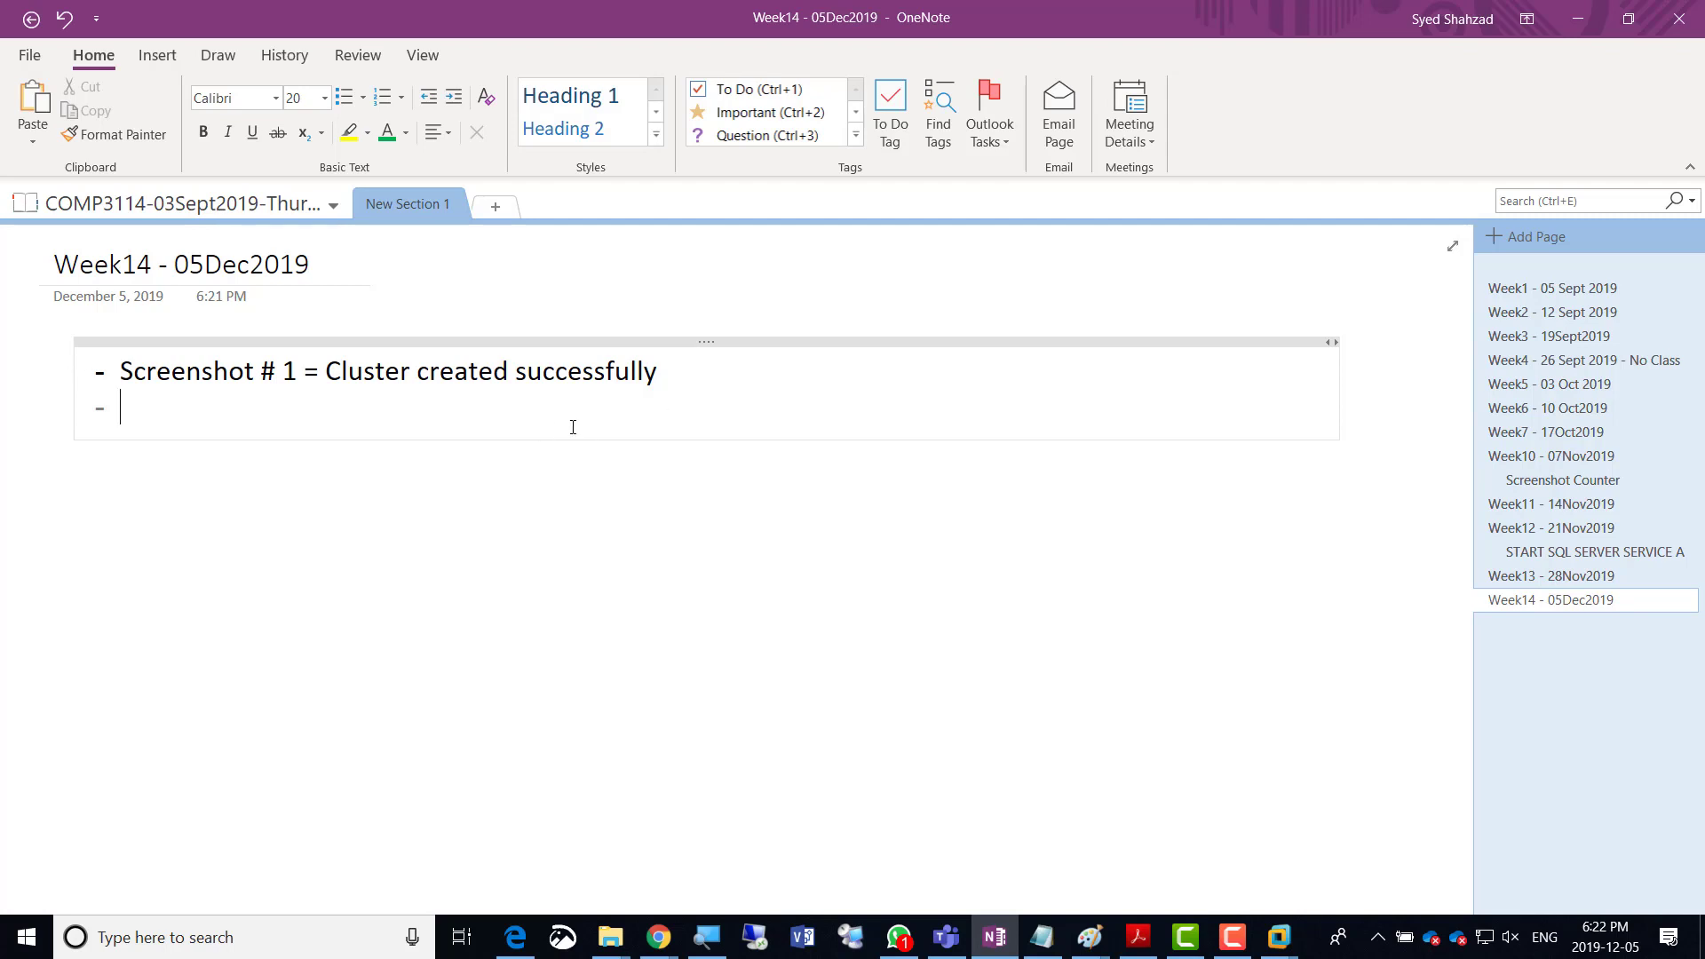
key("BackSpace")
key("BackSpace")
key("Return")
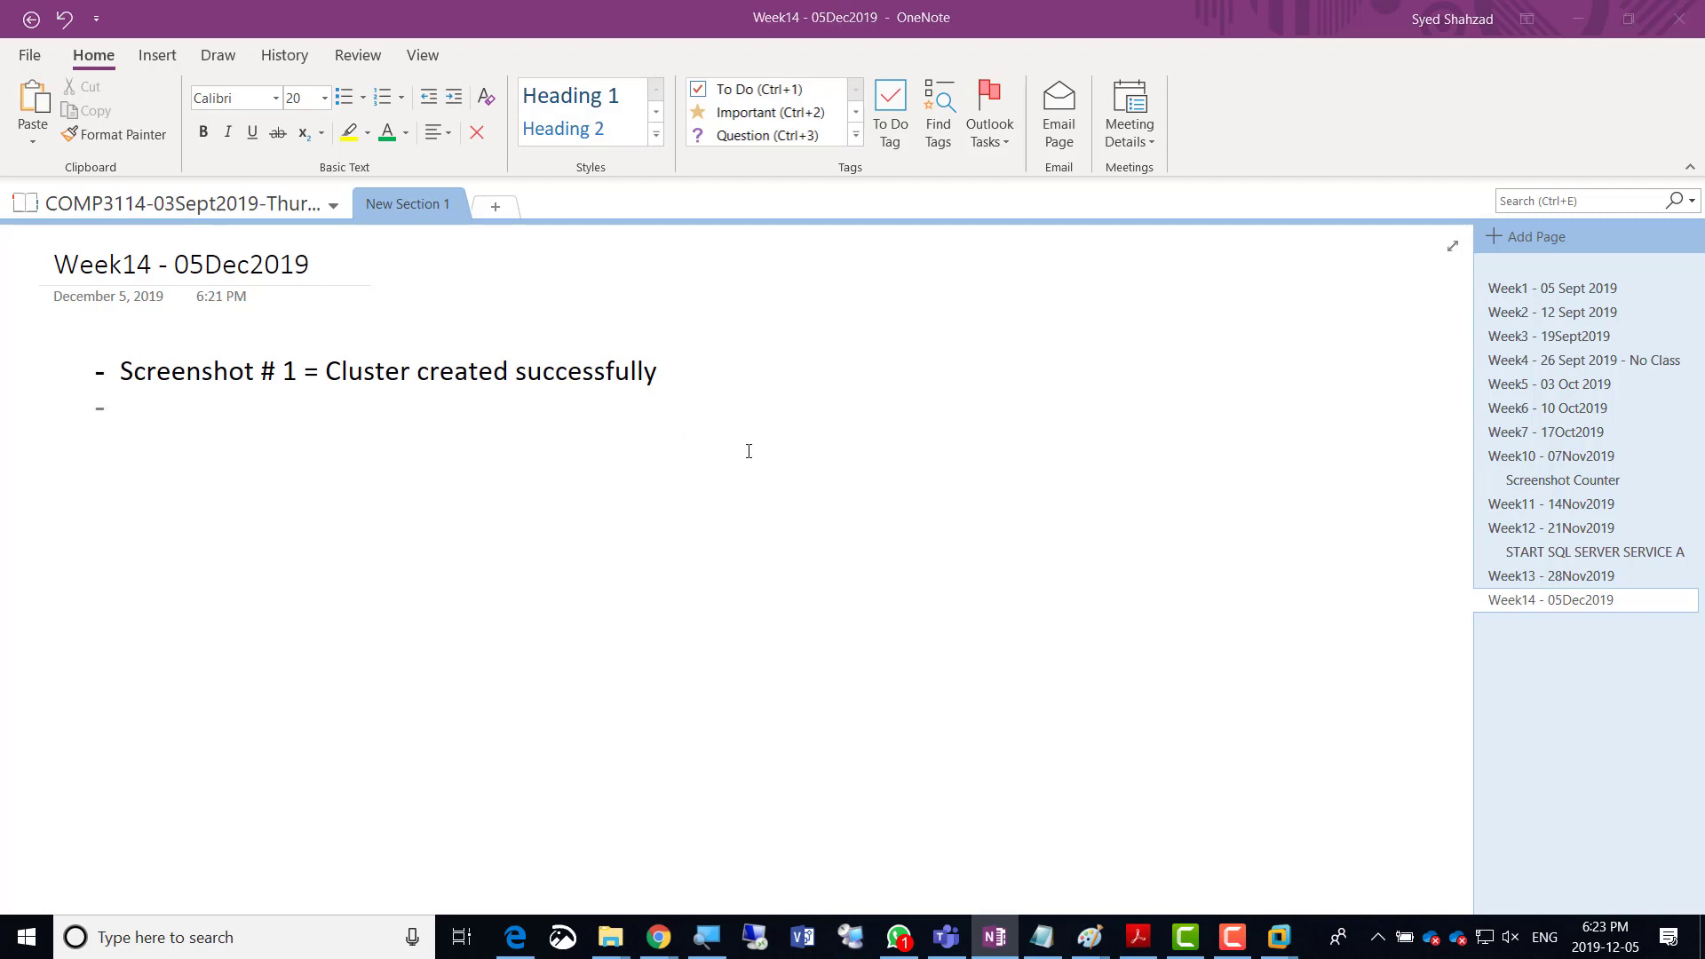
Switch back to VMware Workstation and finish the Create Cluster Wizard.
key("alt+Tab")
key("alt+Tab")
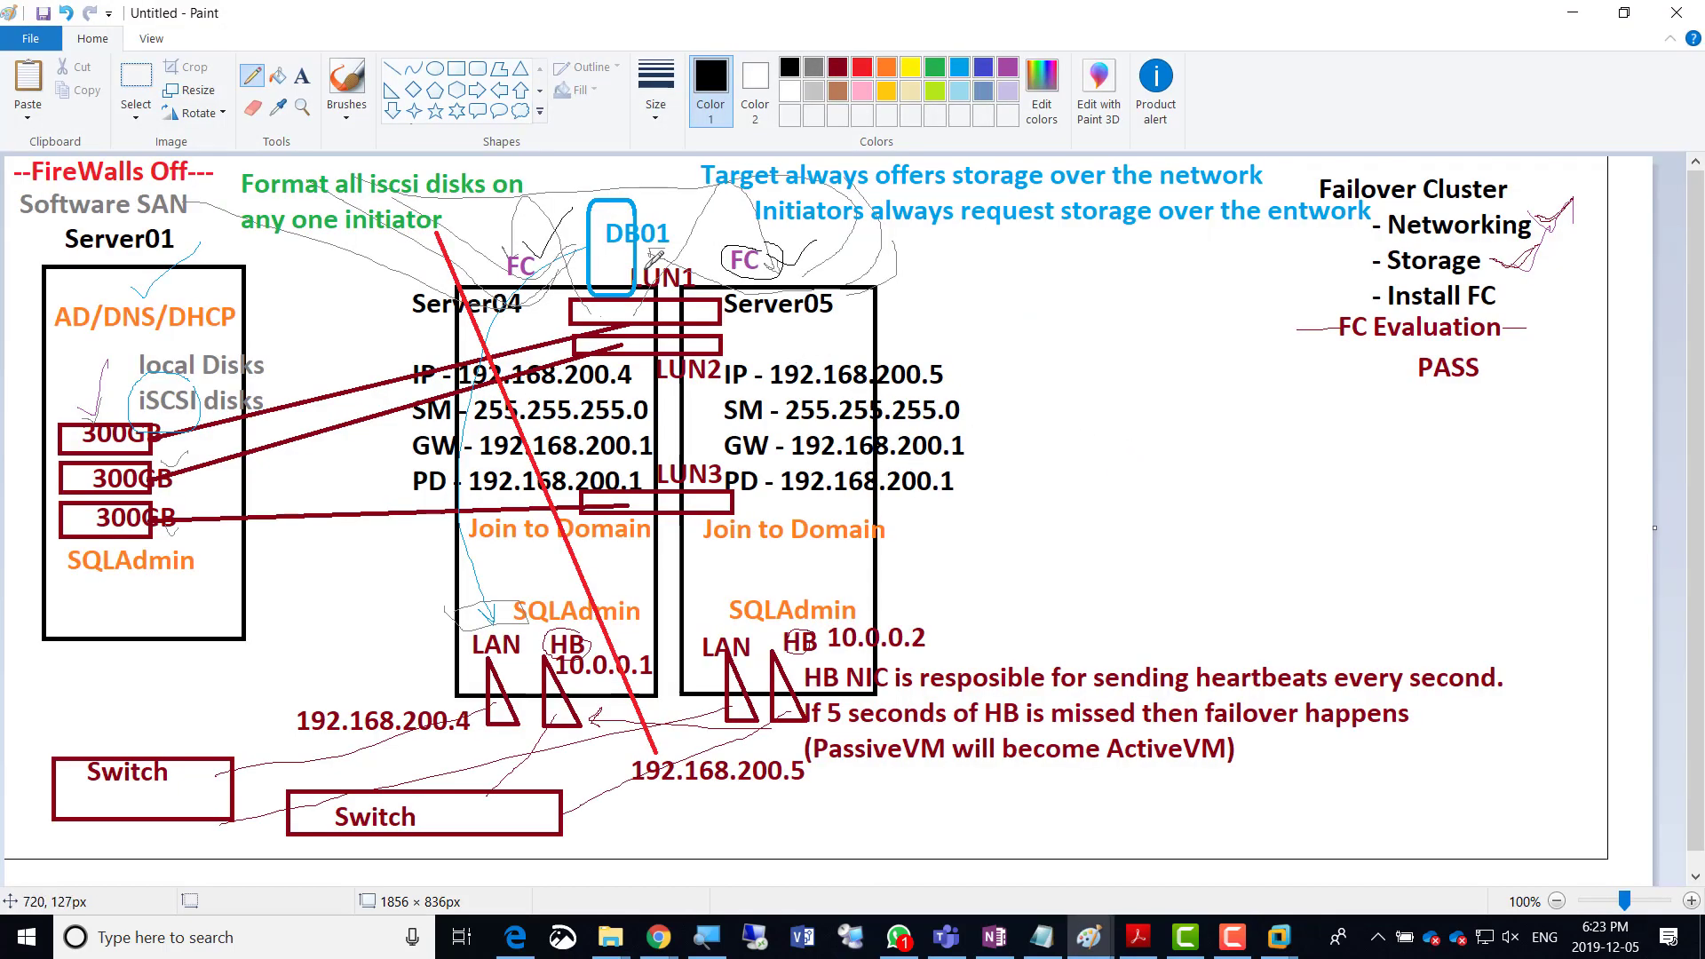
key("alt+Tab")
key("alt+Tab")
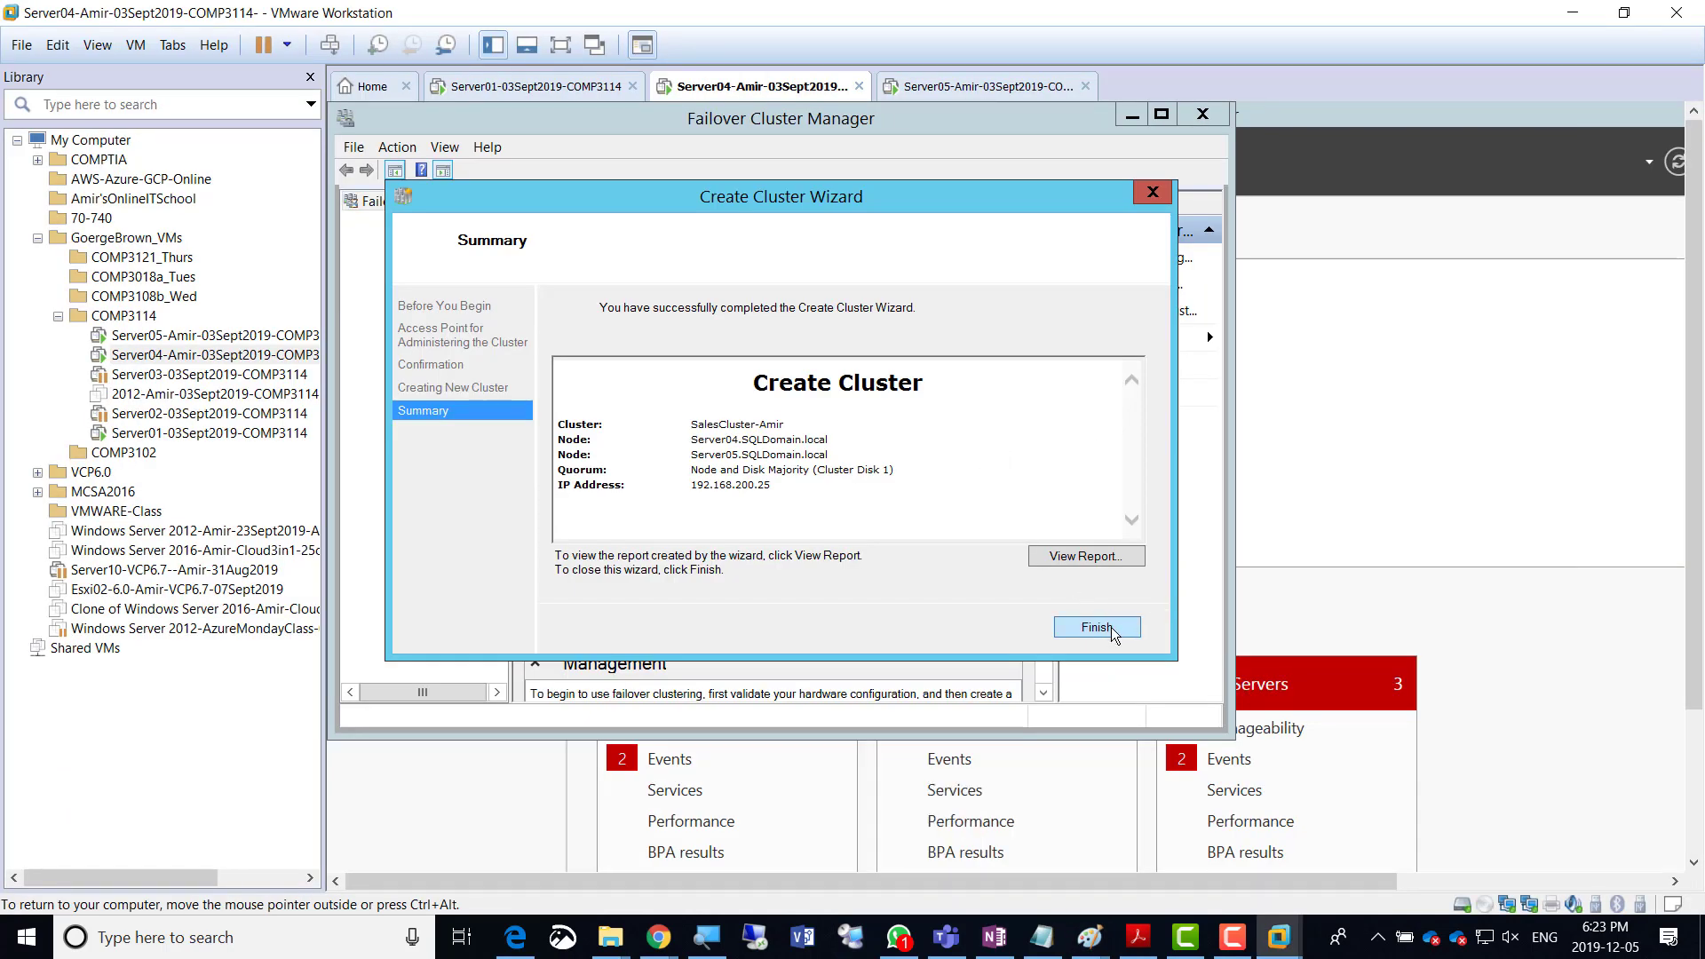
left_click(1116, 629)
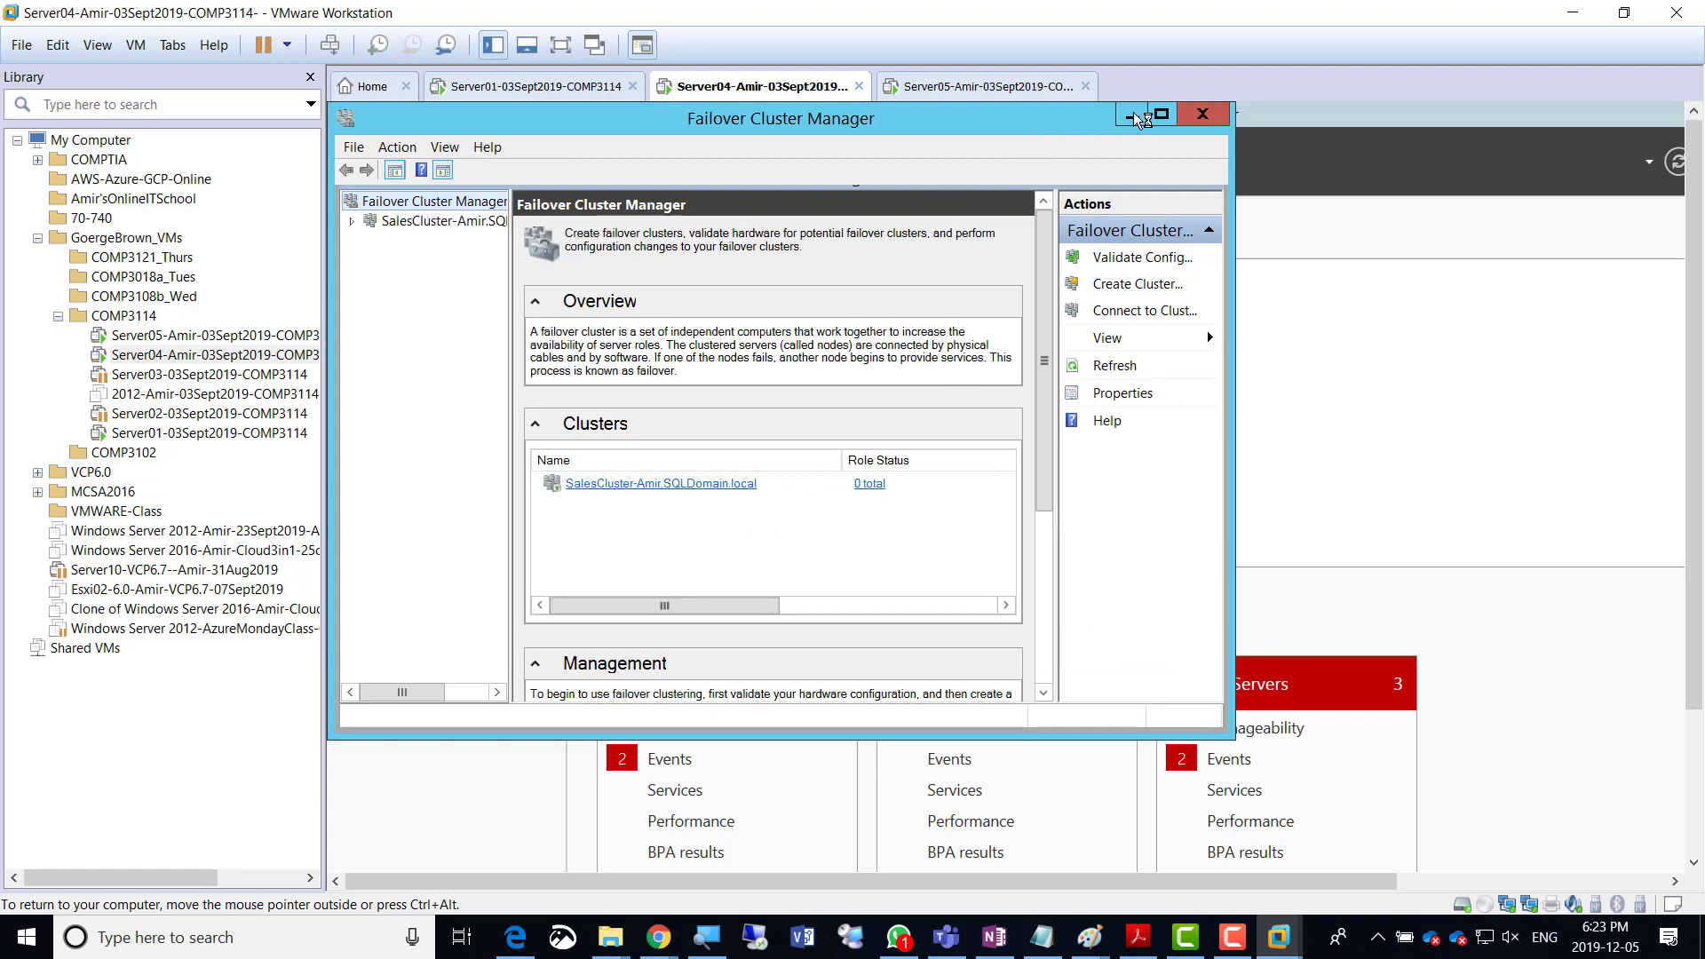
Maximize the Failover Cluster Manager window and widen its tree until the full cluster name fits.
left_click(1160, 114)
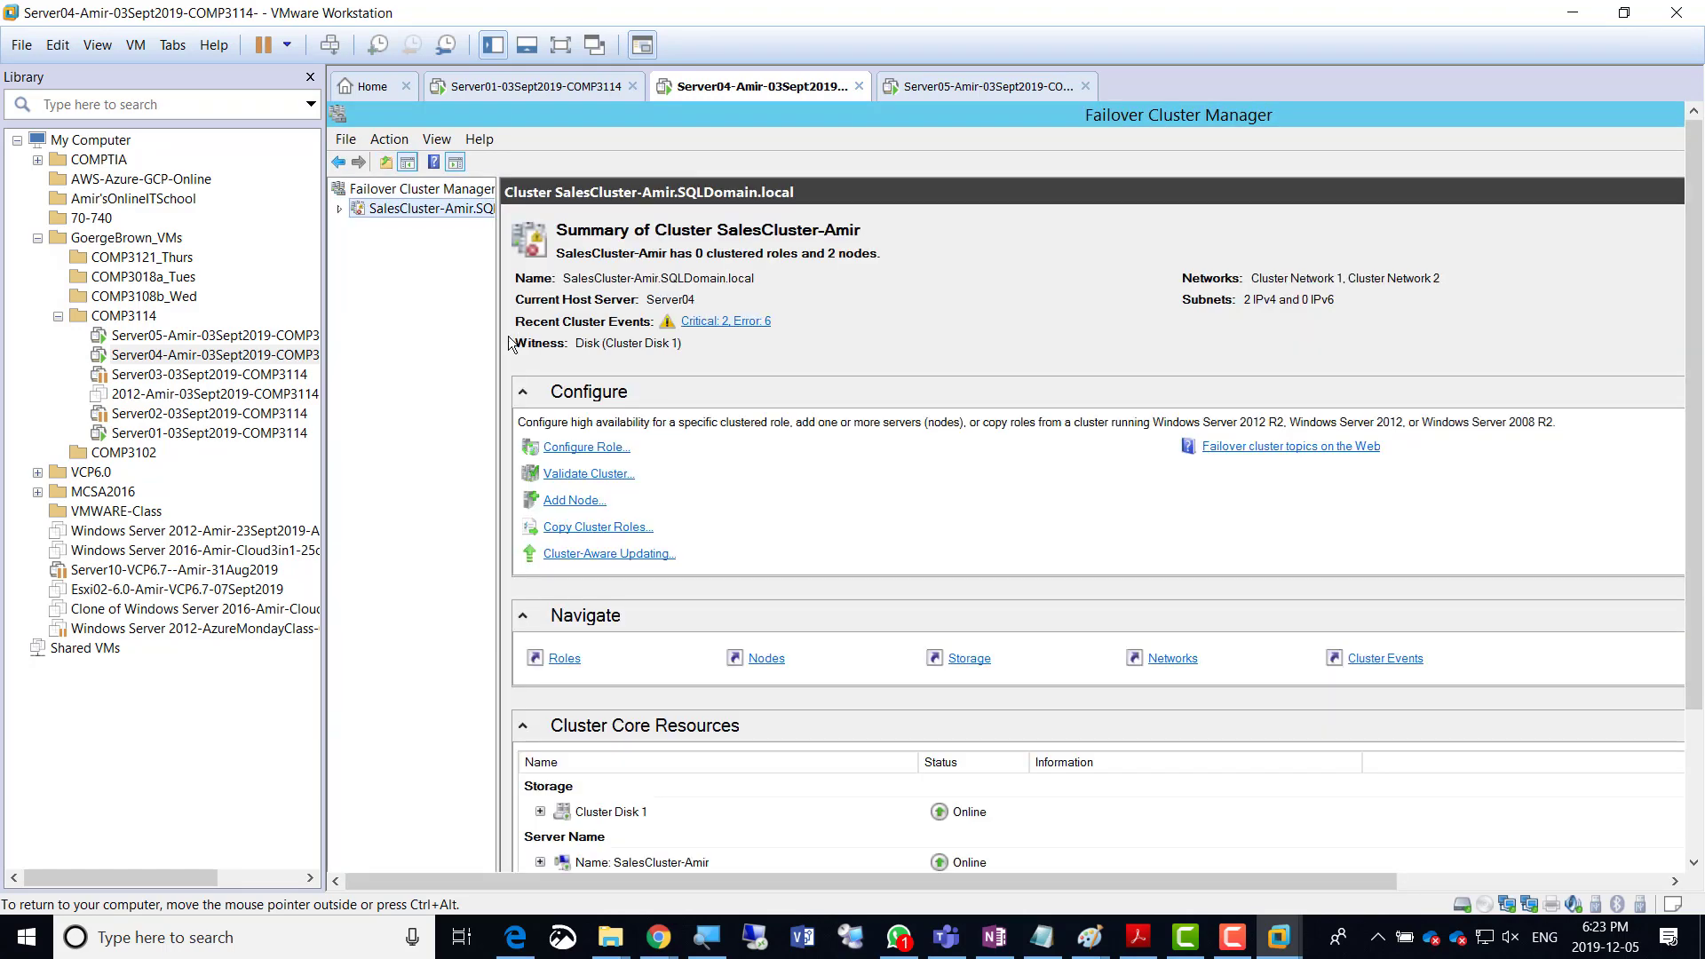
left_click_drag(497, 337, 642, 341)
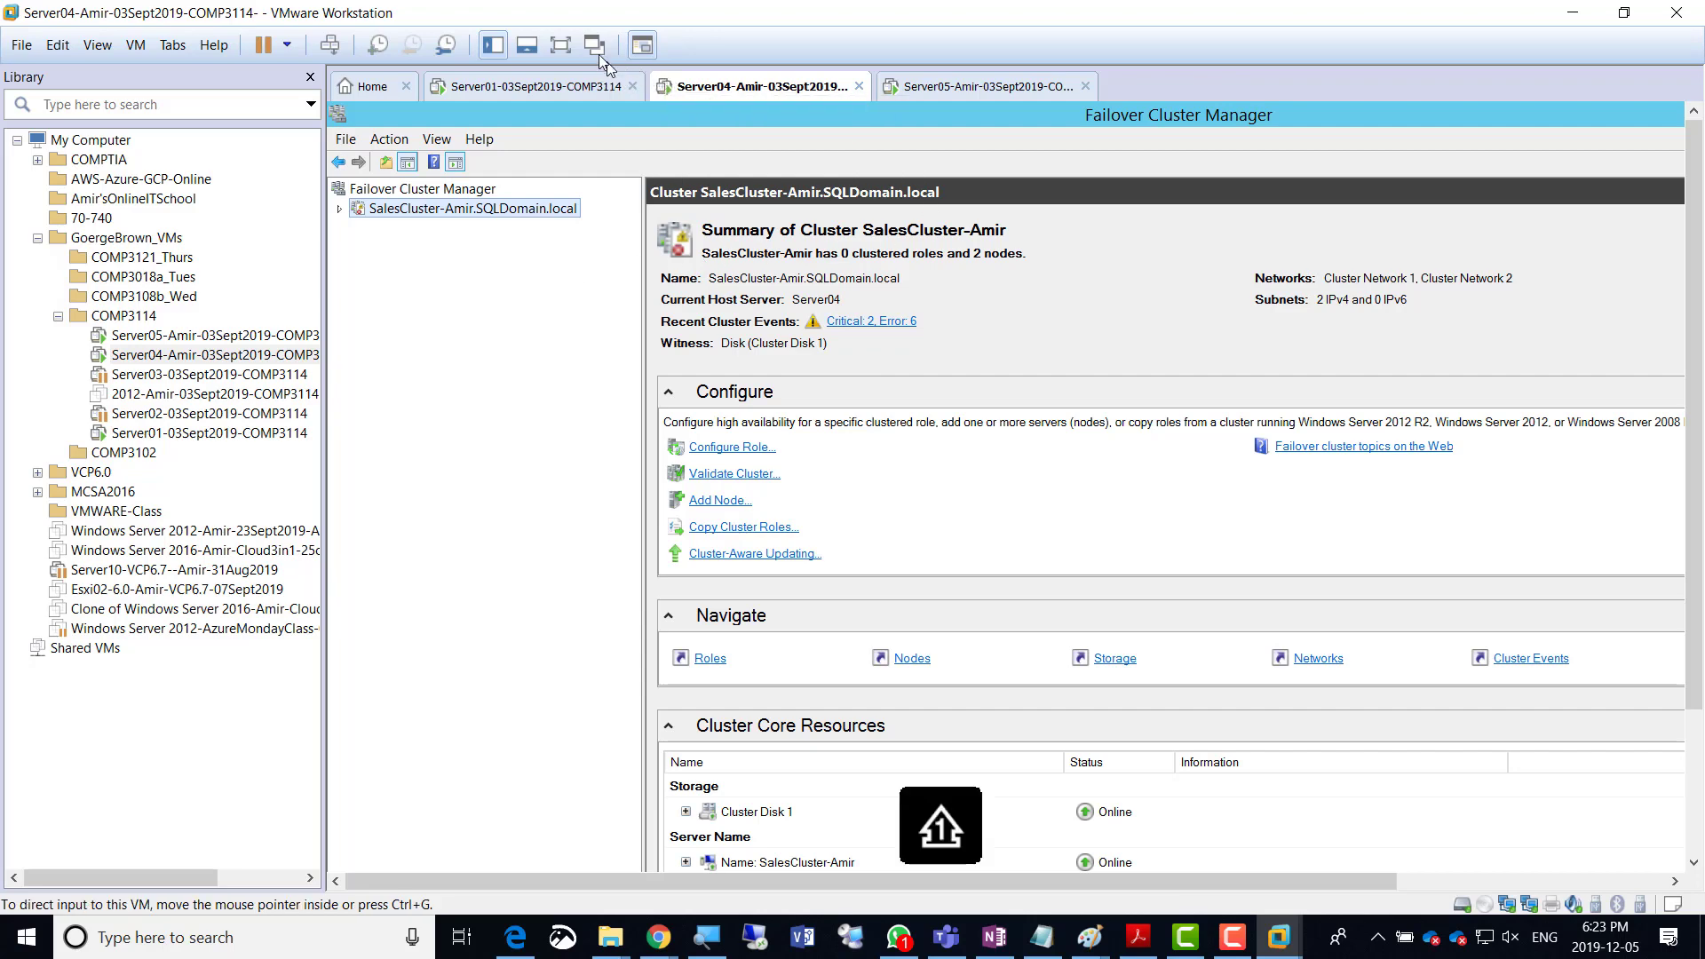
left_click(561, 45)
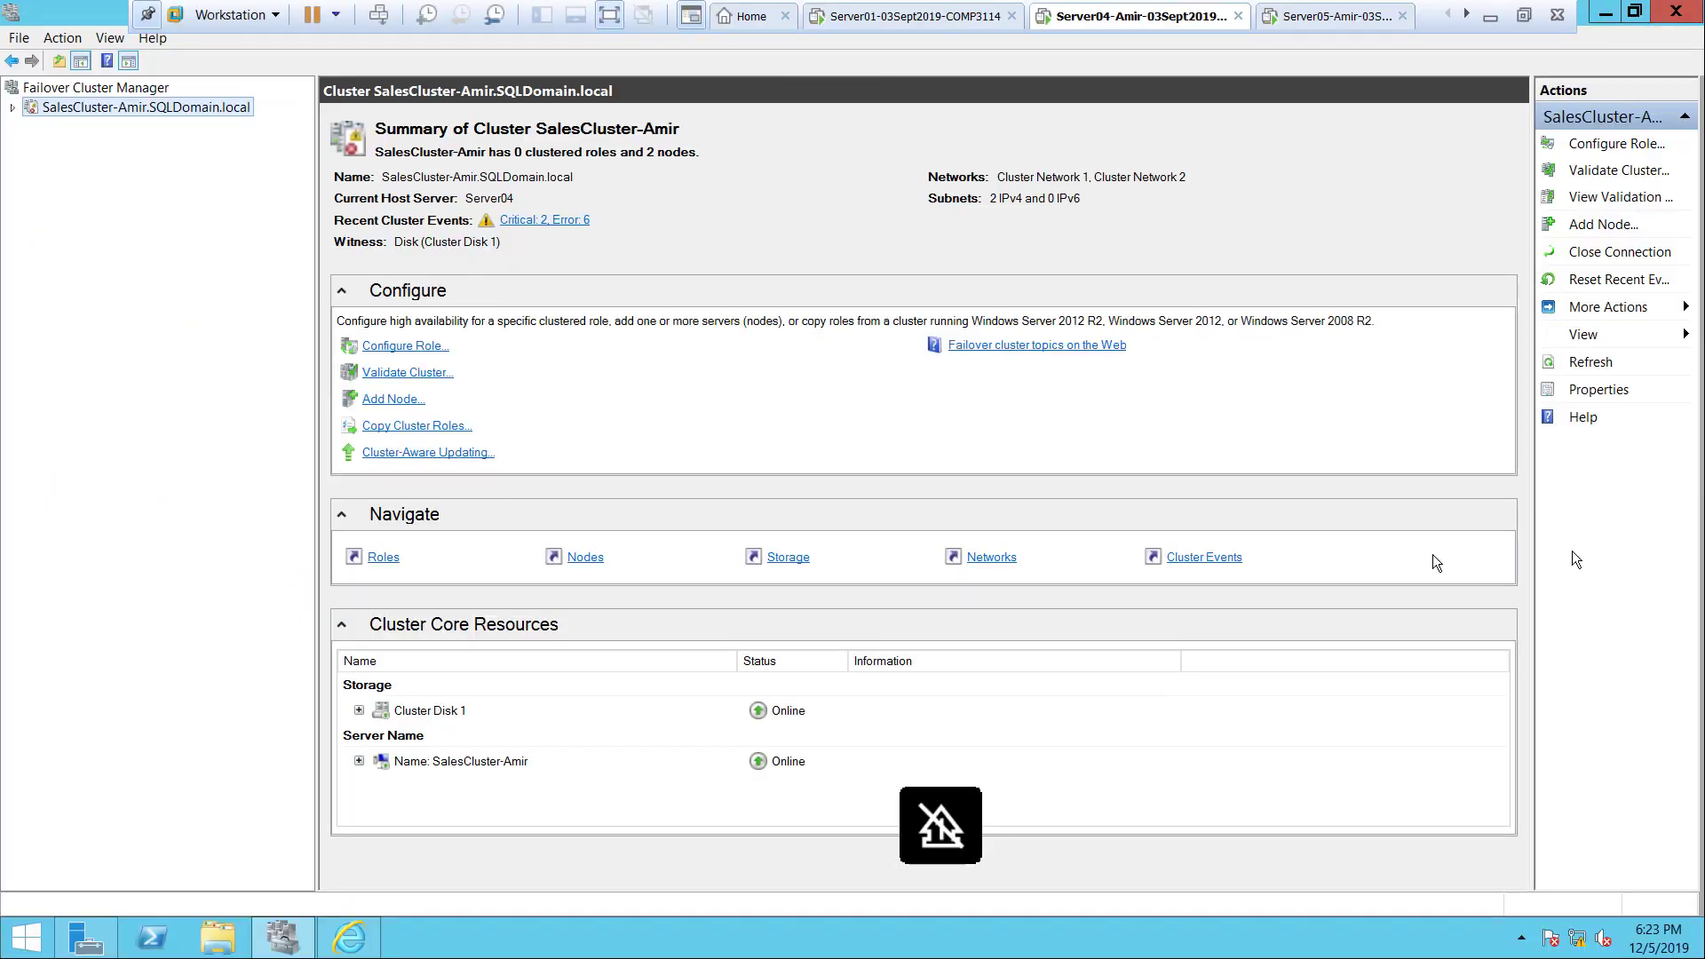
left_click(1524, 15)
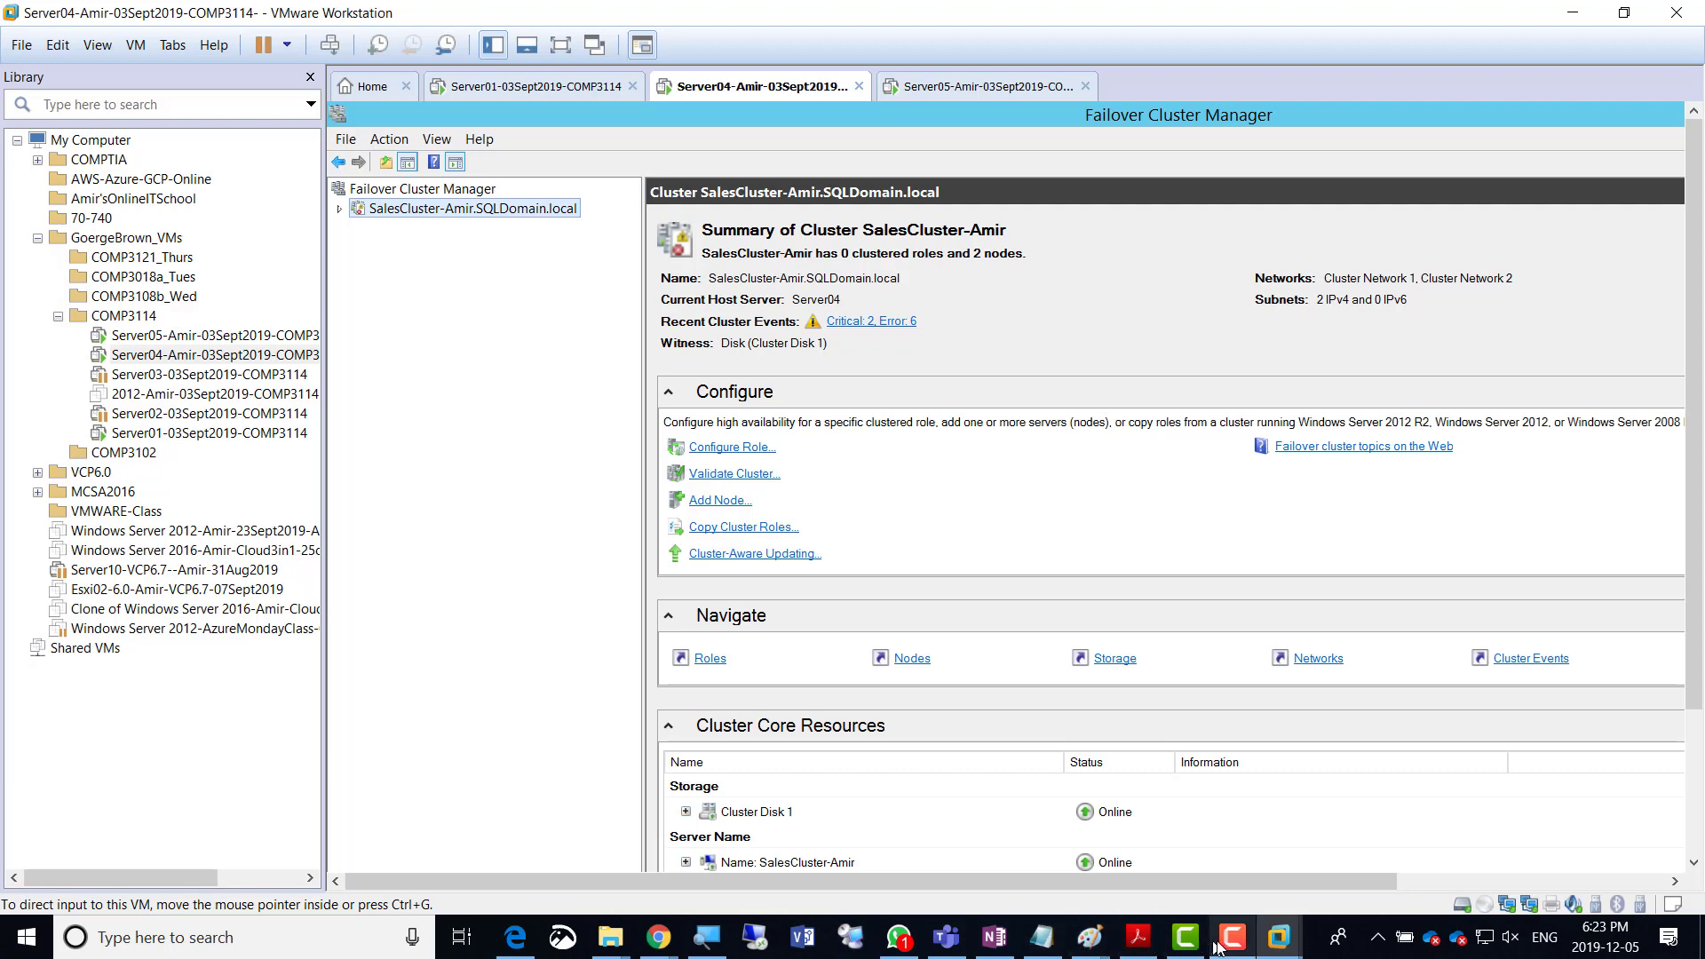
Open Magnifier and magnify the screen to 200%.
left_click(709, 937)
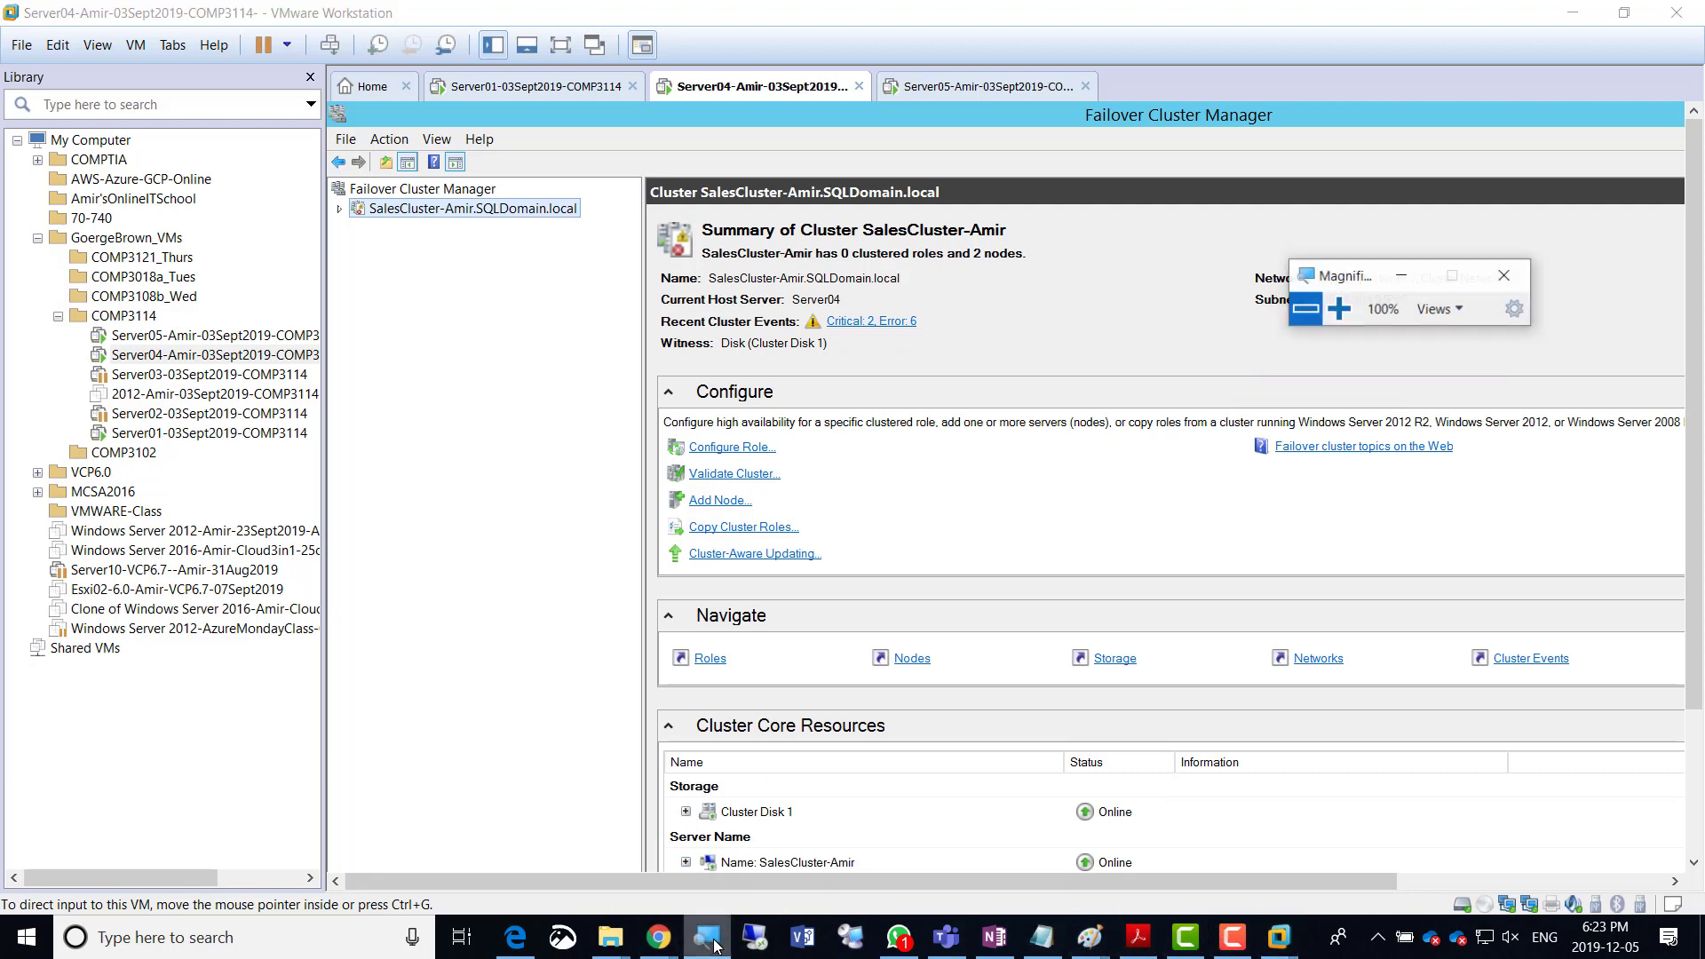
left_click(1234, 939)
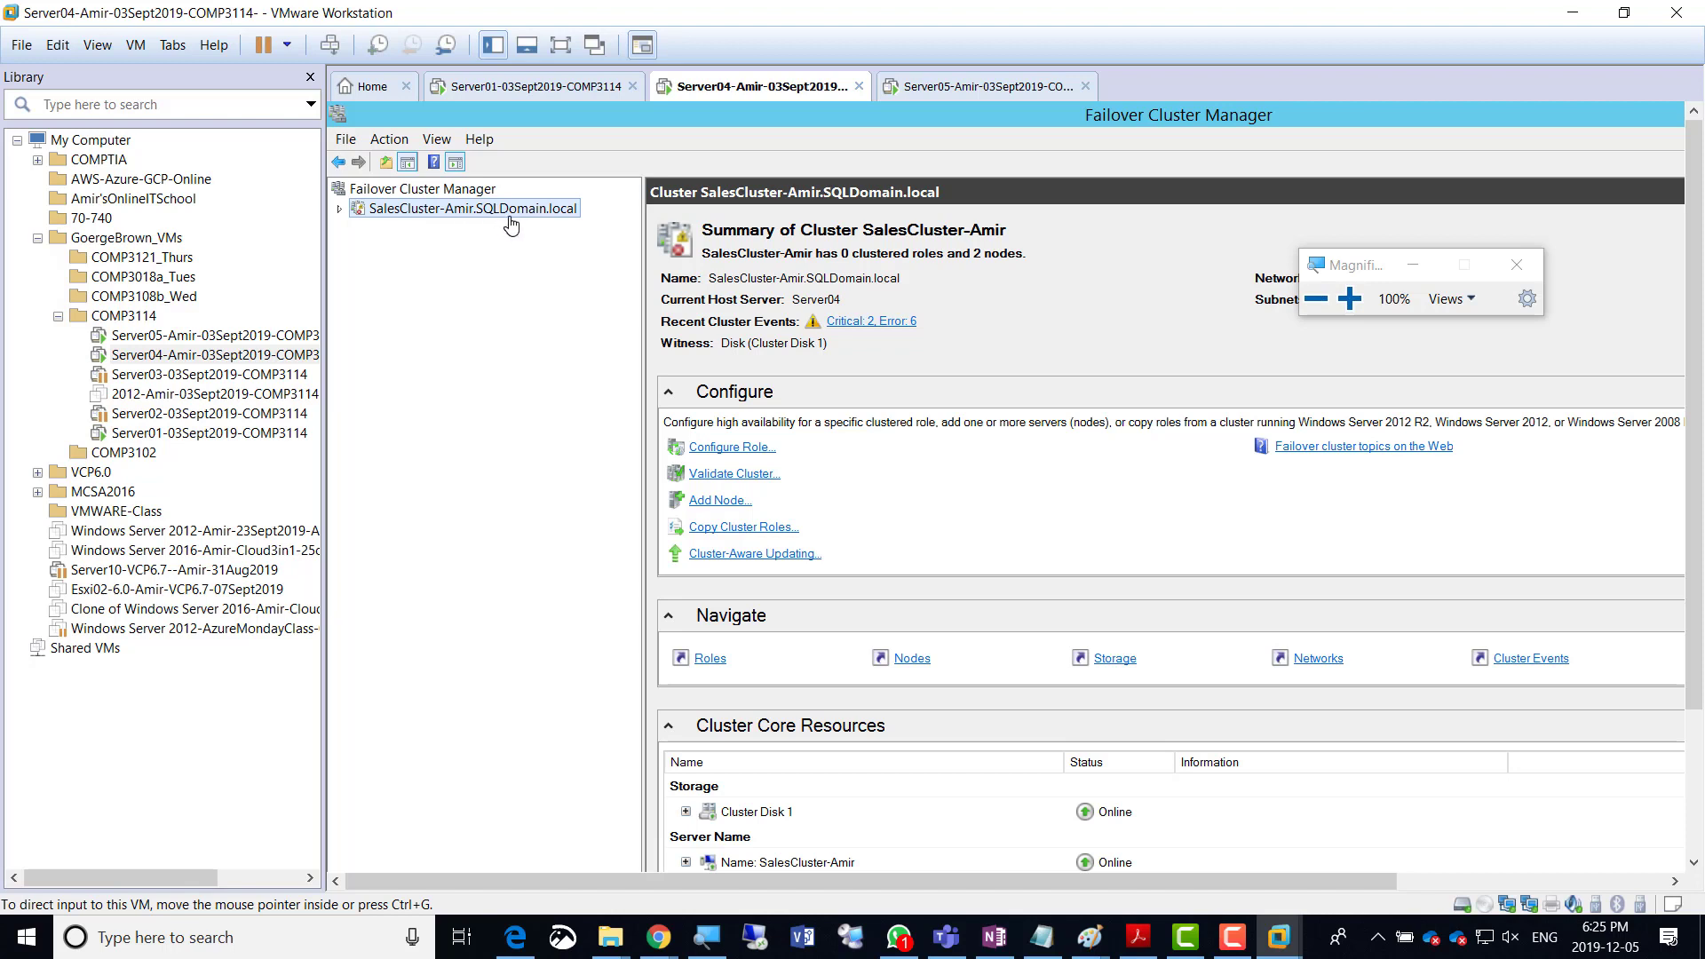
left_click(1349, 300)
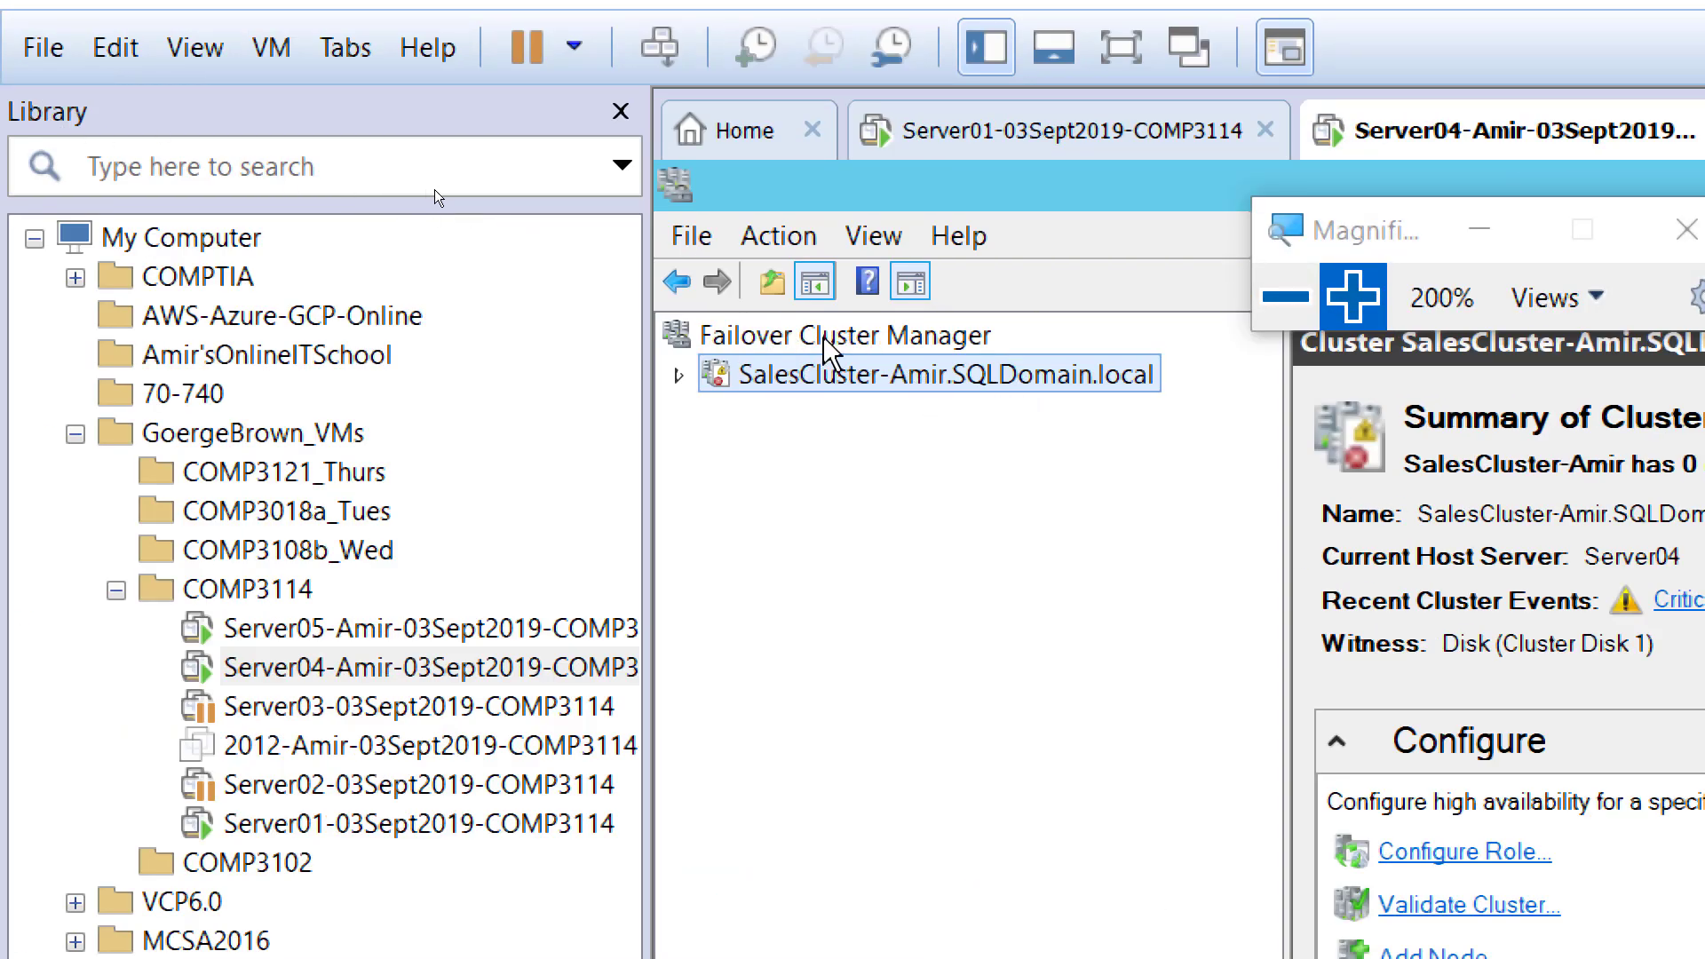
Open the Validate Configuration wizard for the Failover Cluster Manager node.
right_click(845, 339)
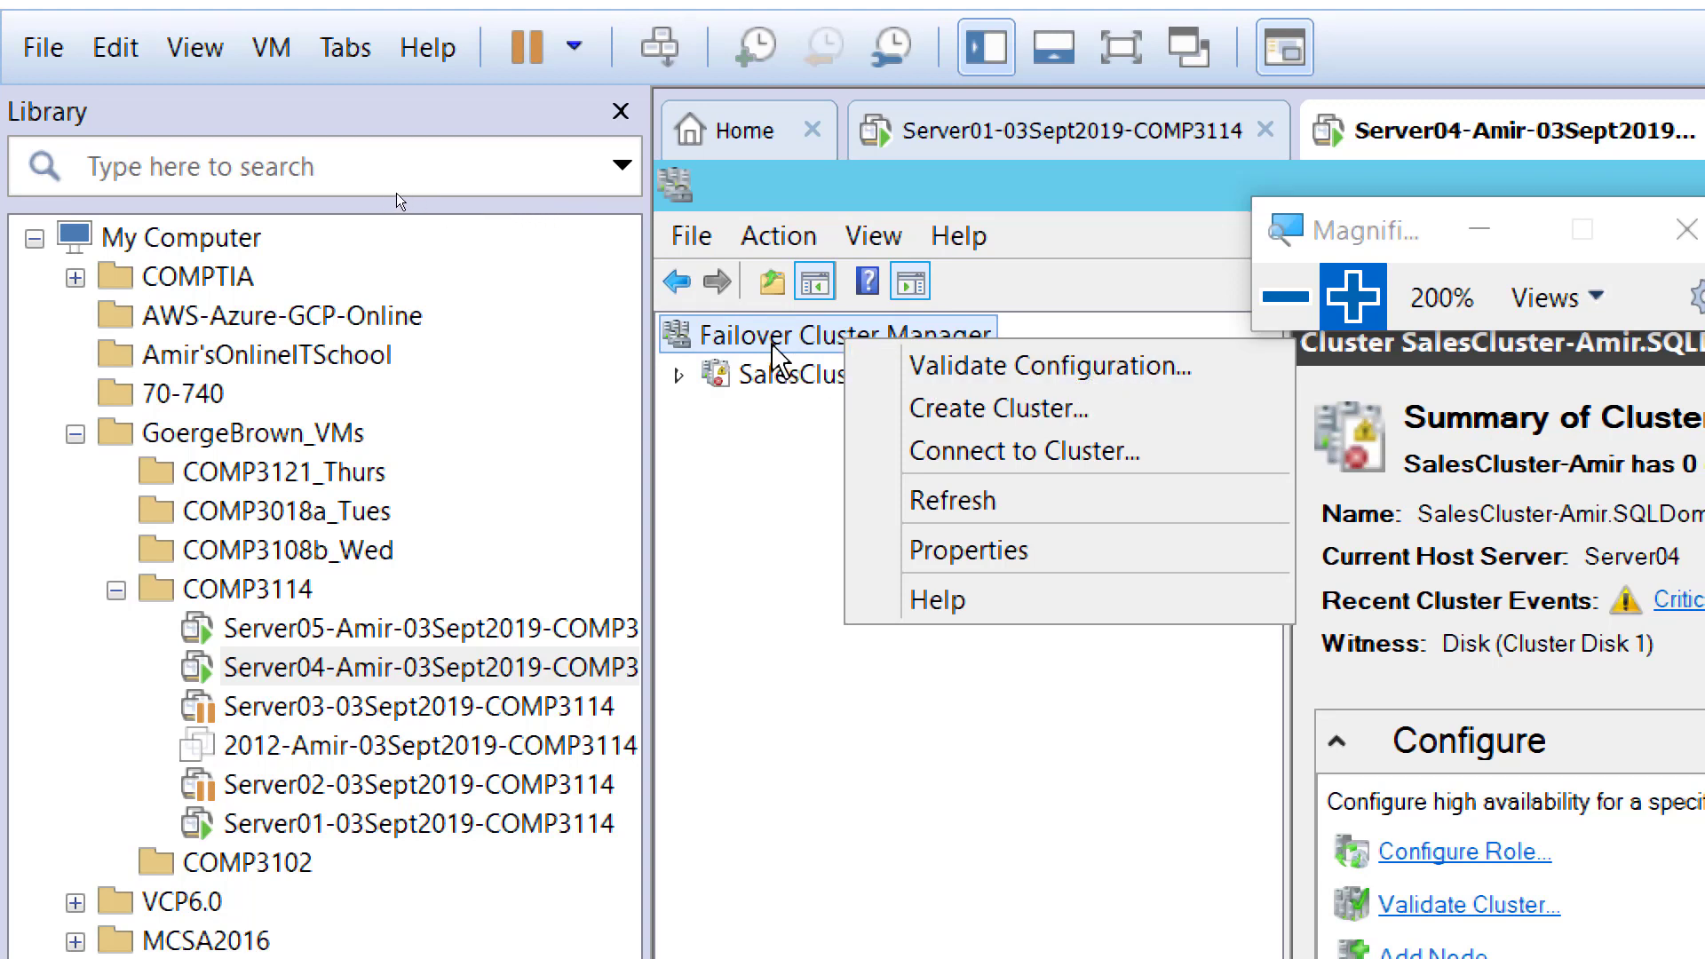
left_click(1070, 378)
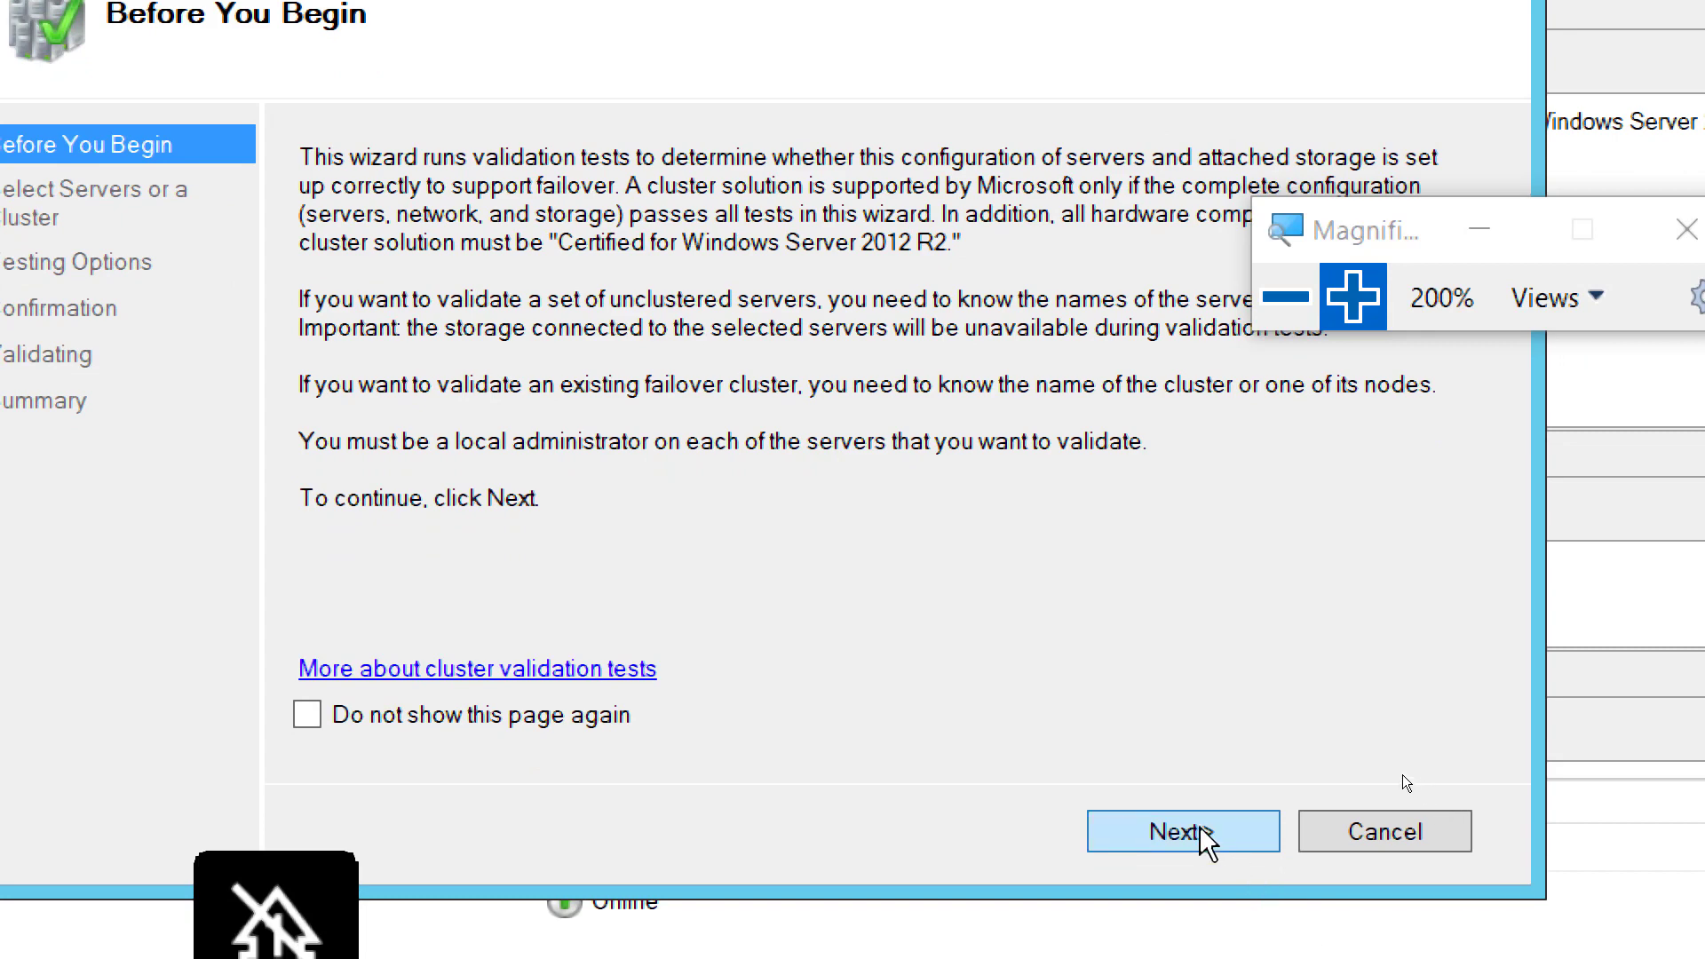
Add SERVER04 and SERVER05 from SQLDomain.local as the servers to validate.
left_click(1181, 832)
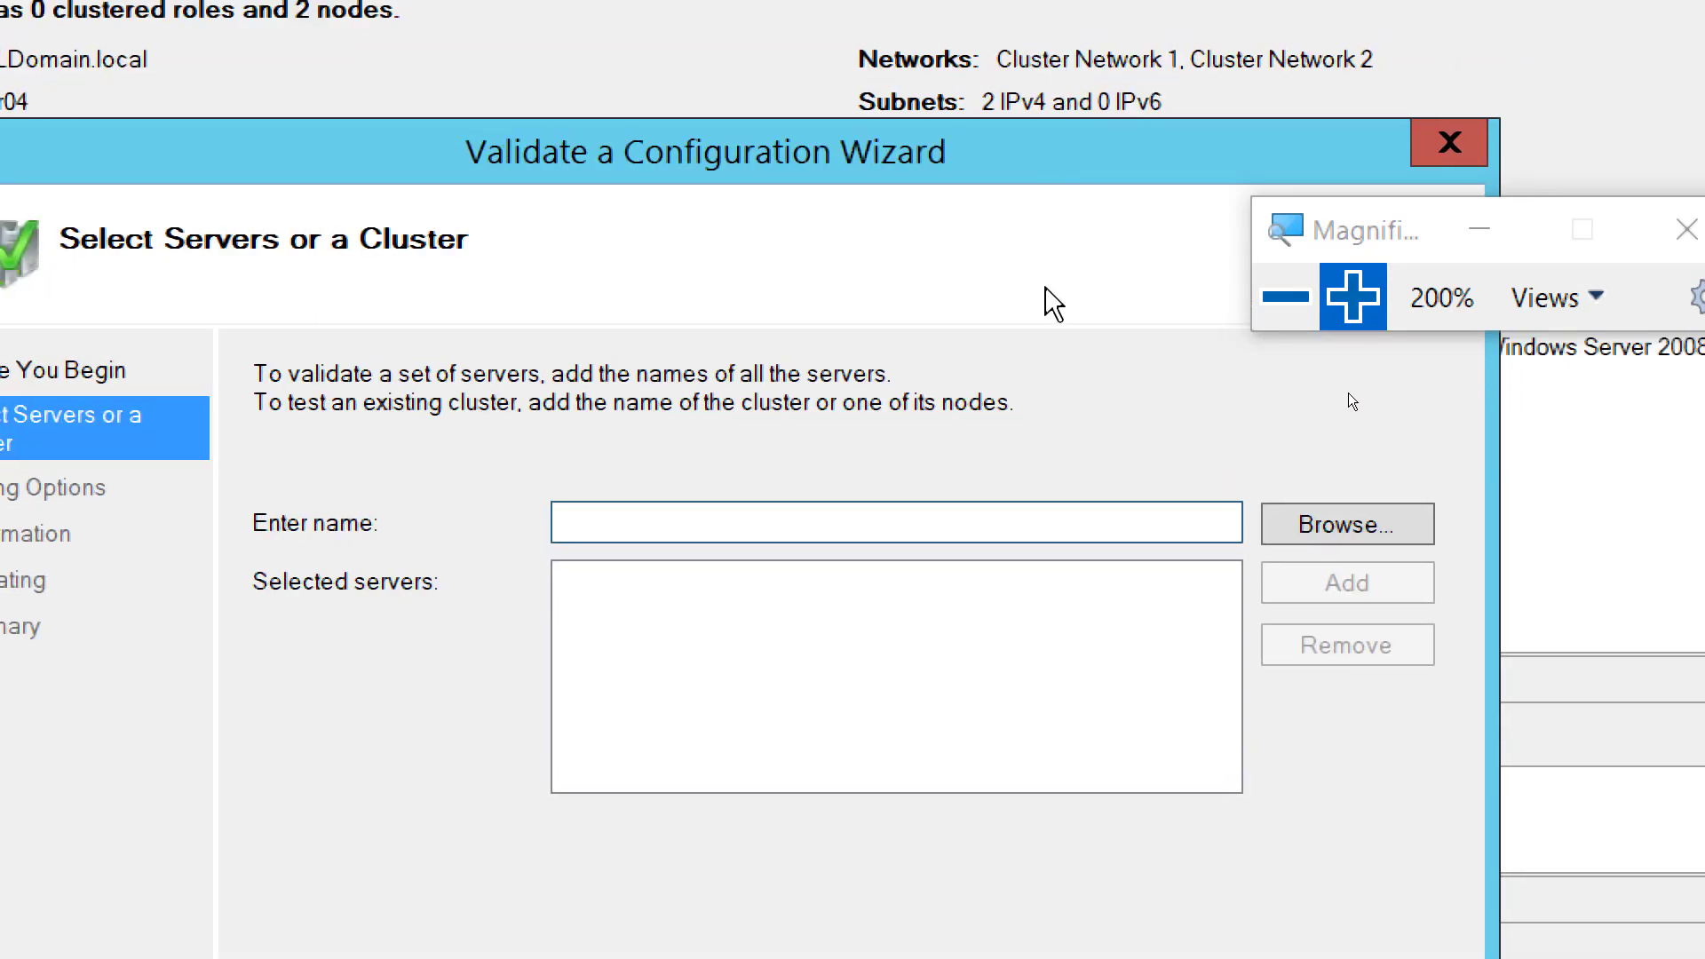
left_click(1336, 528)
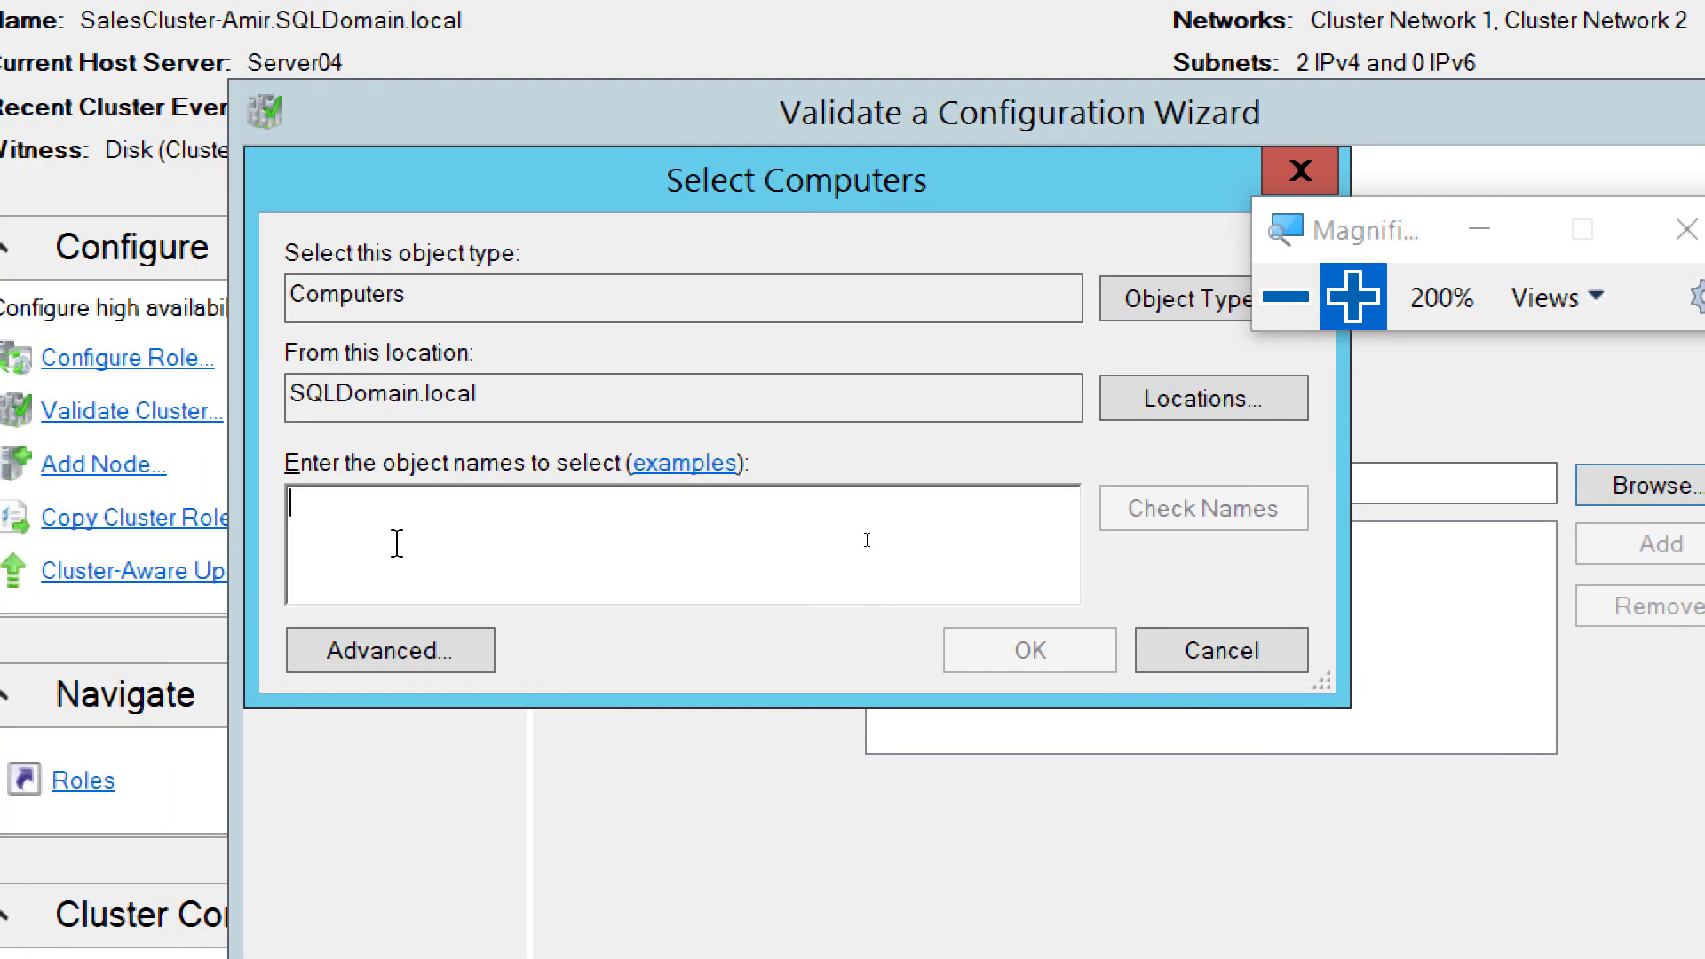
type("server")
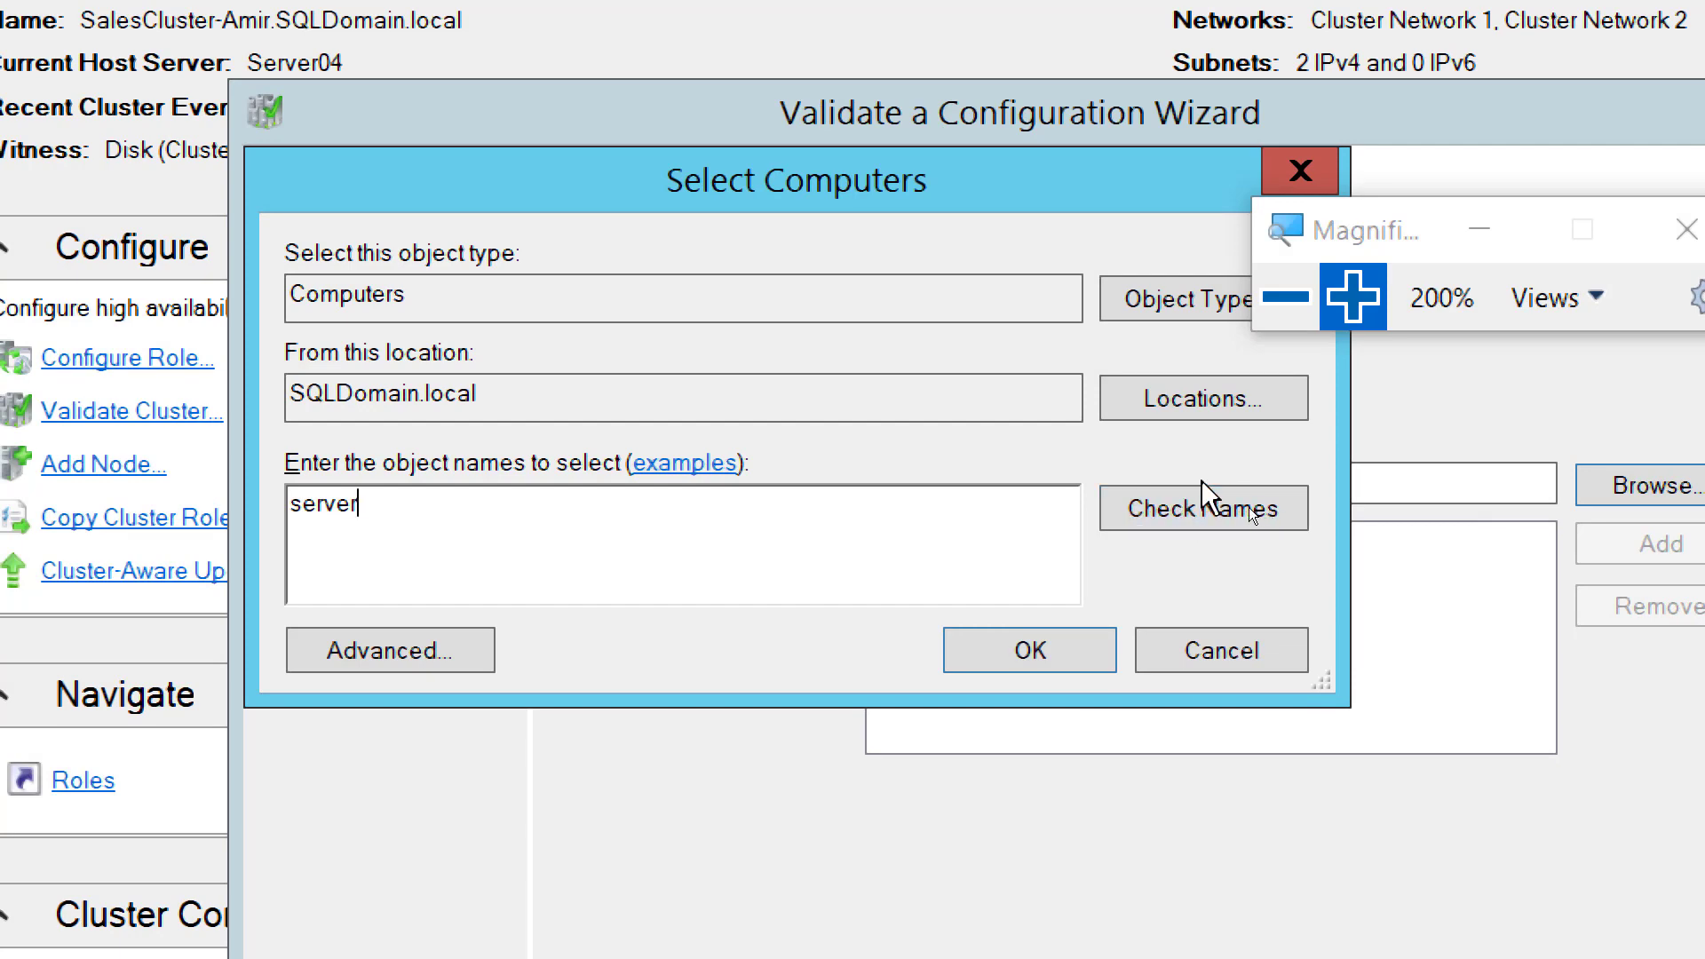
left_click(1172, 520)
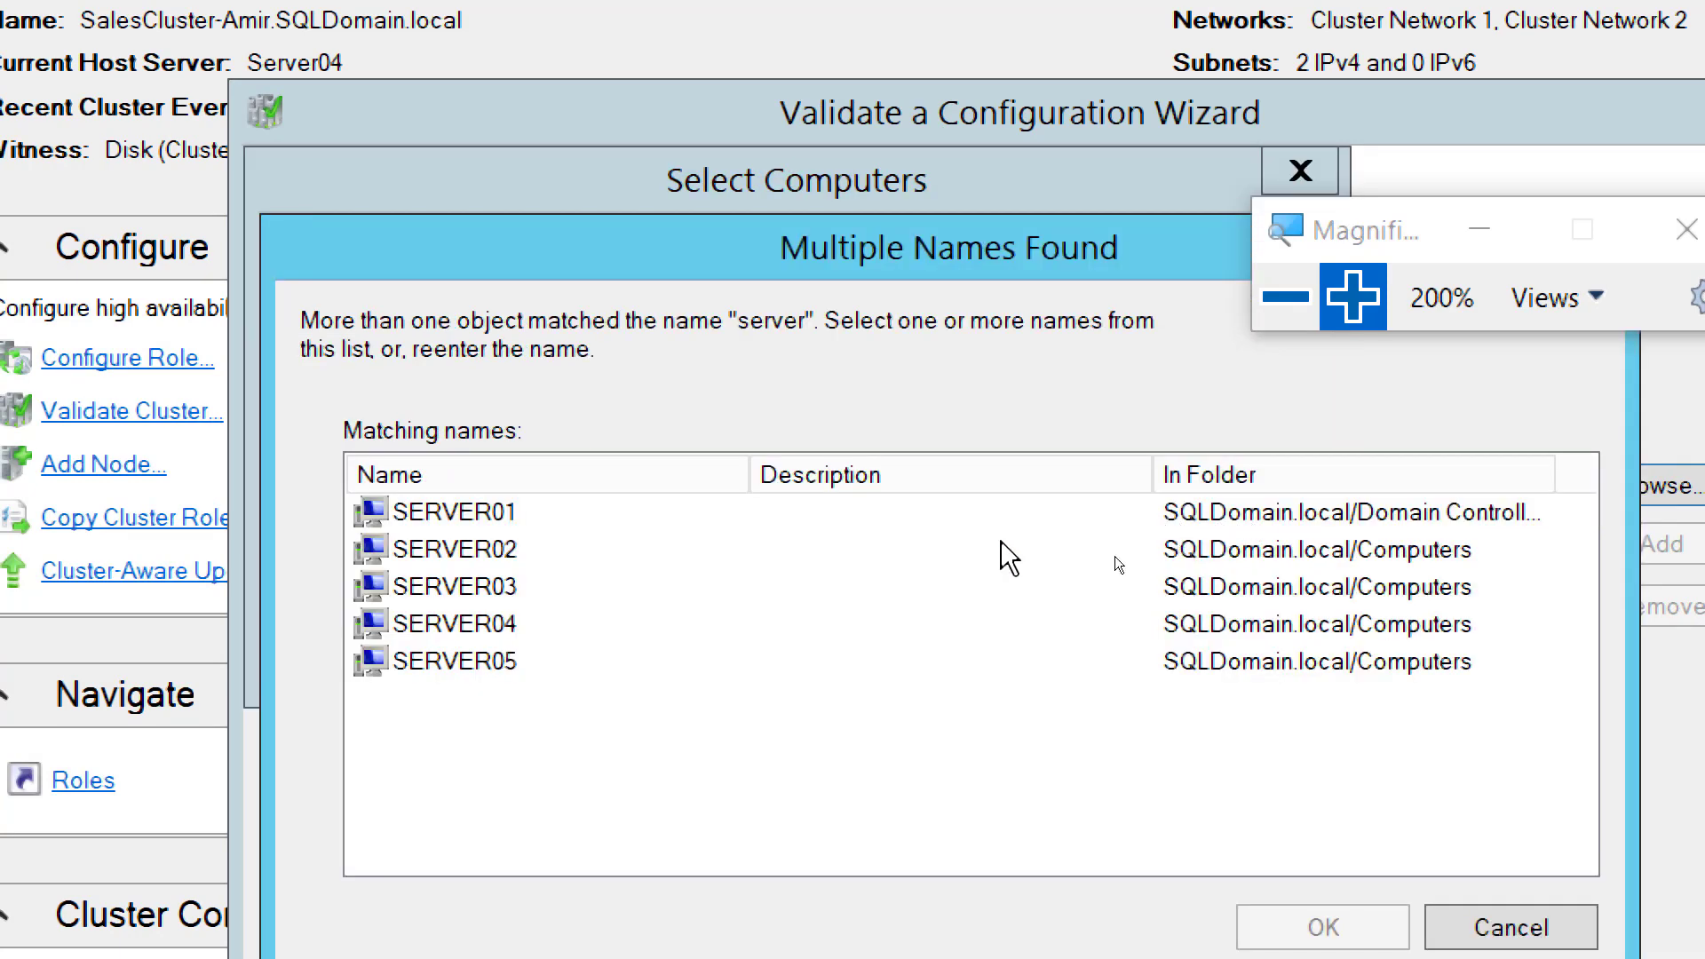
left_click(494, 623)
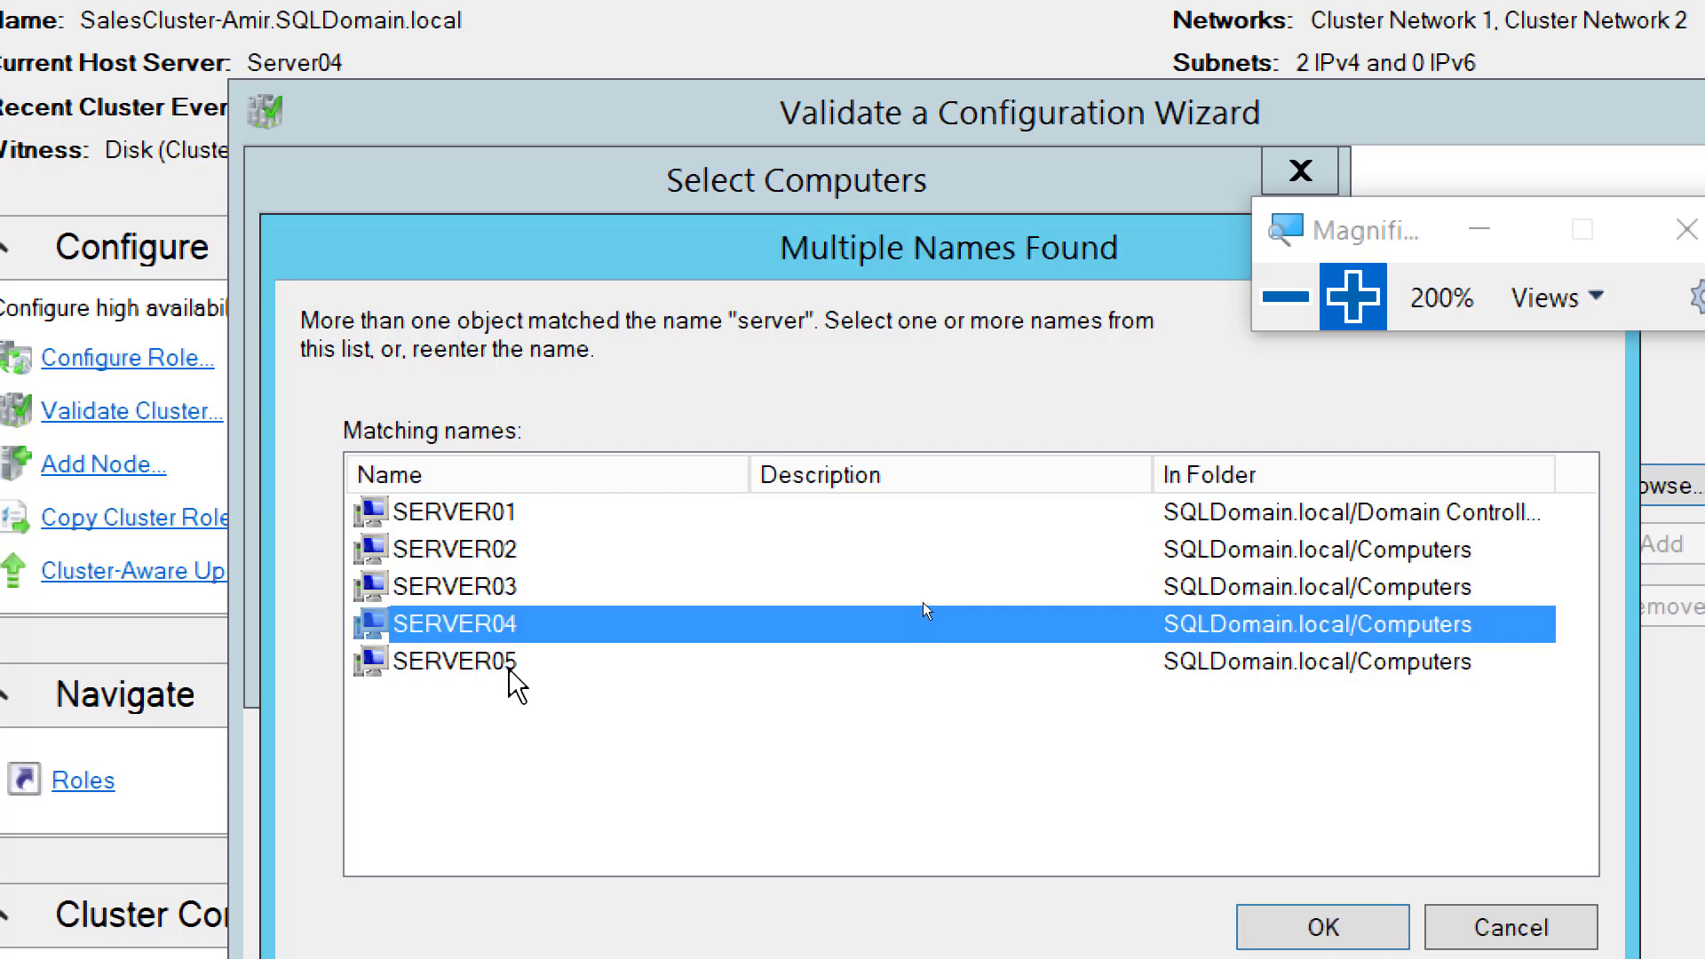
left_click(511, 667, "shift")
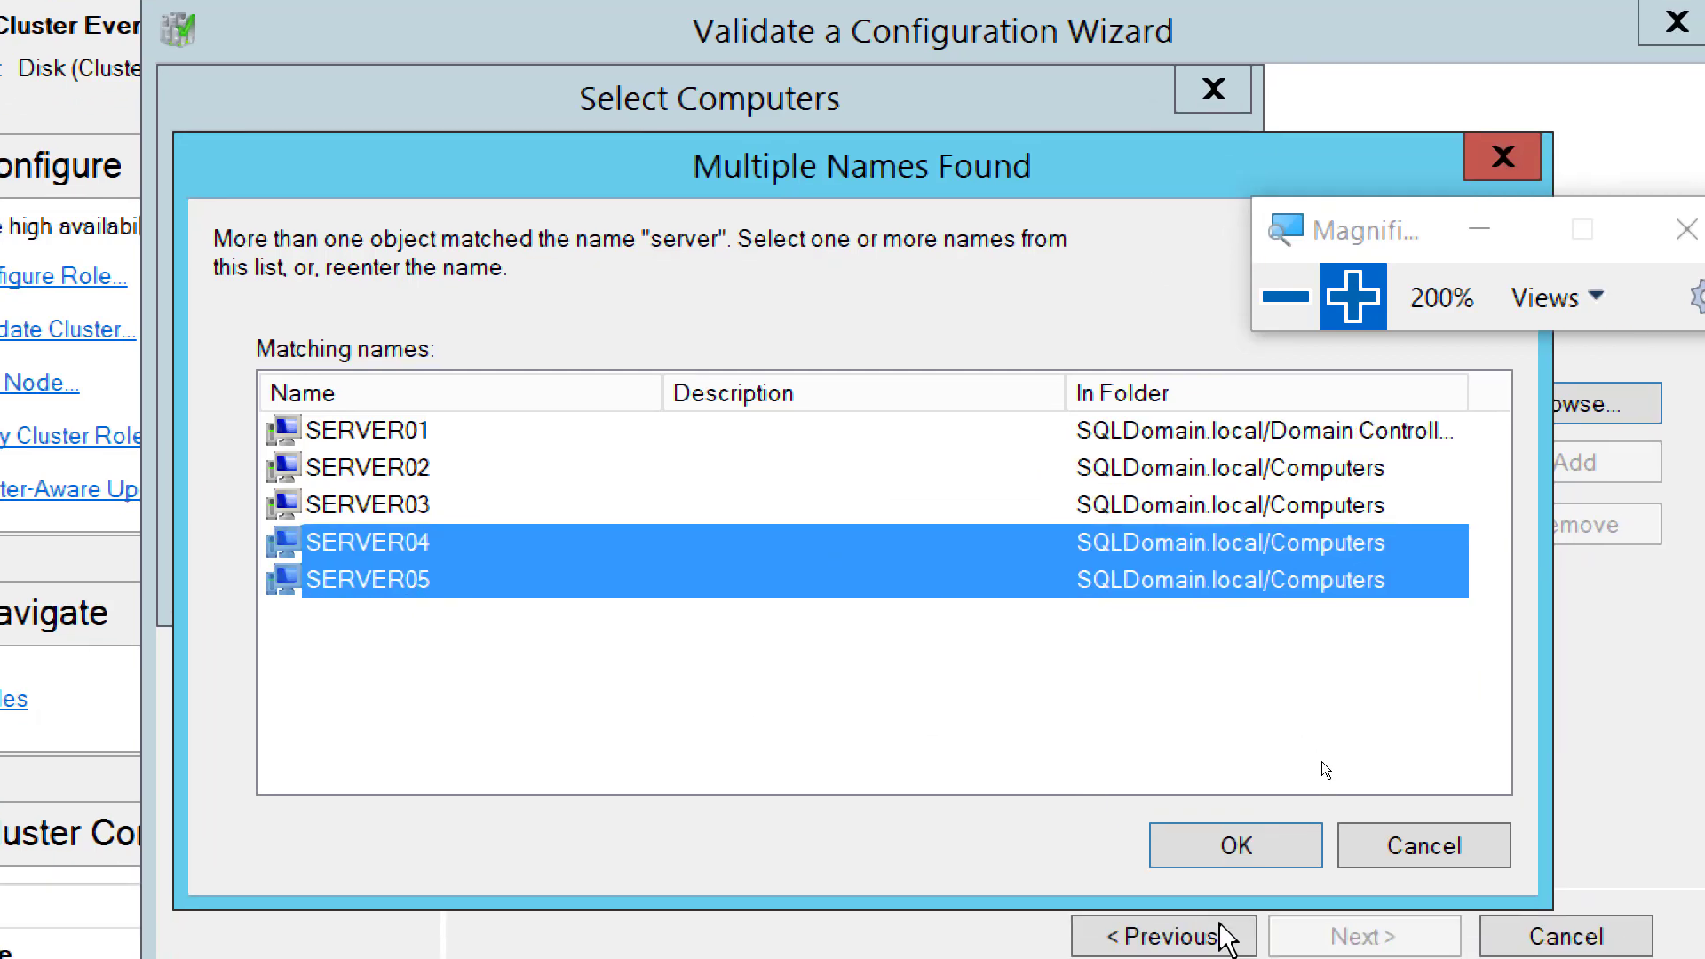
left_click(1191, 848)
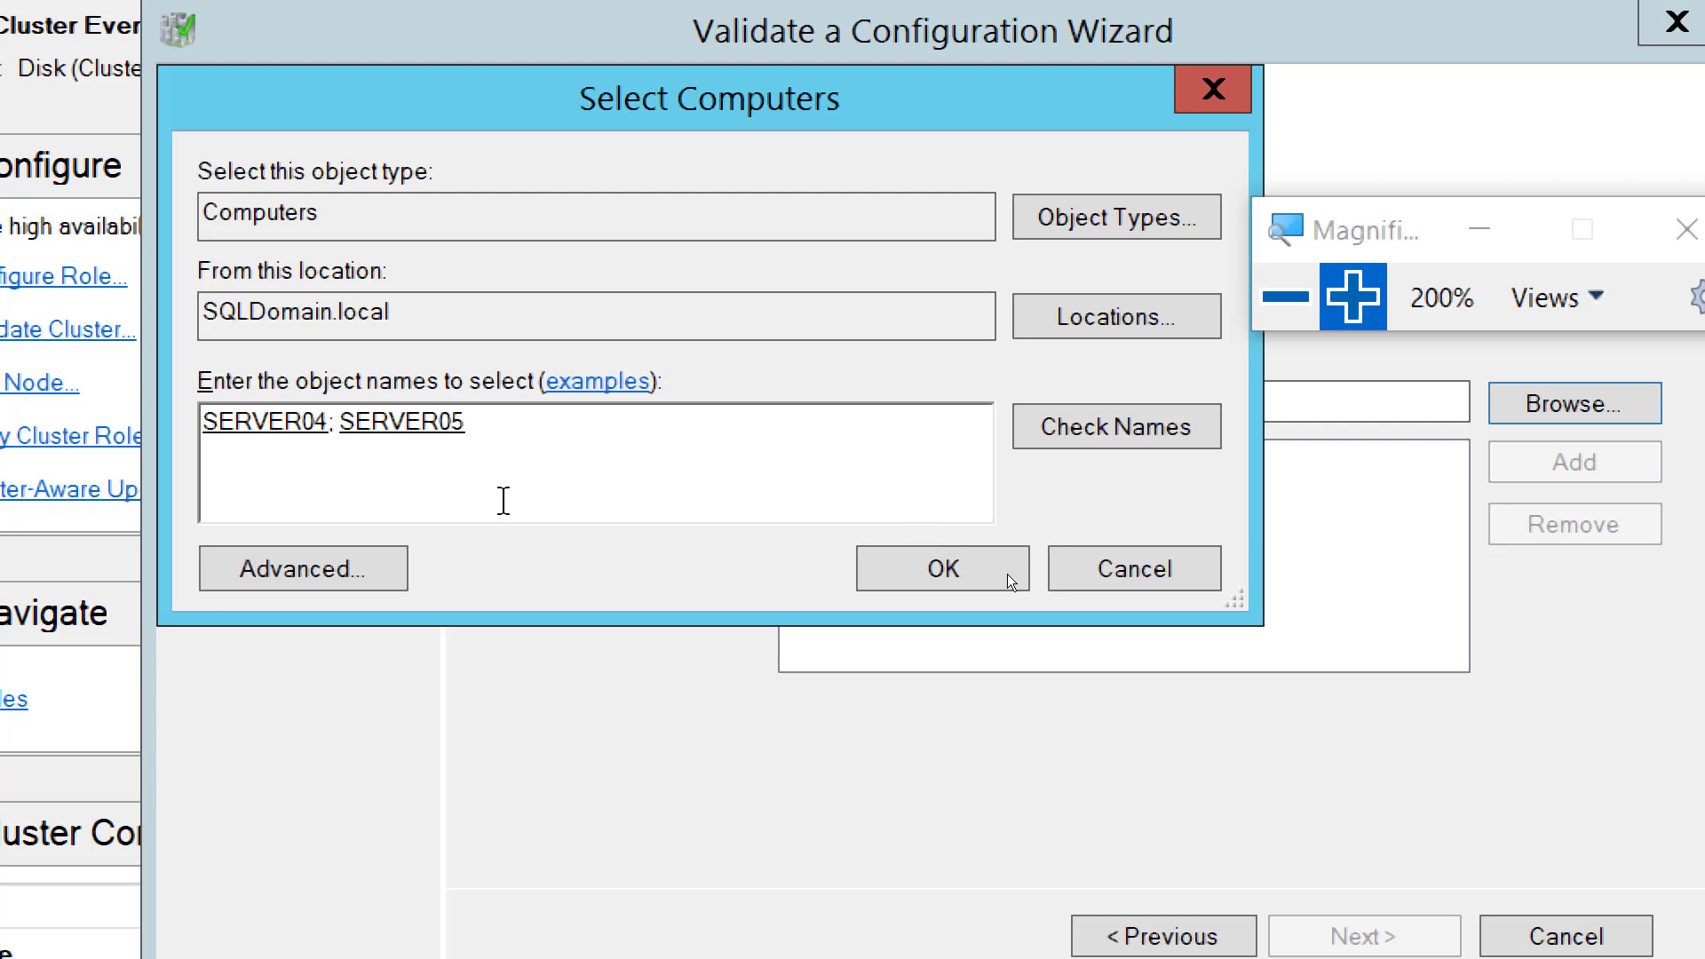
left_click(943, 569)
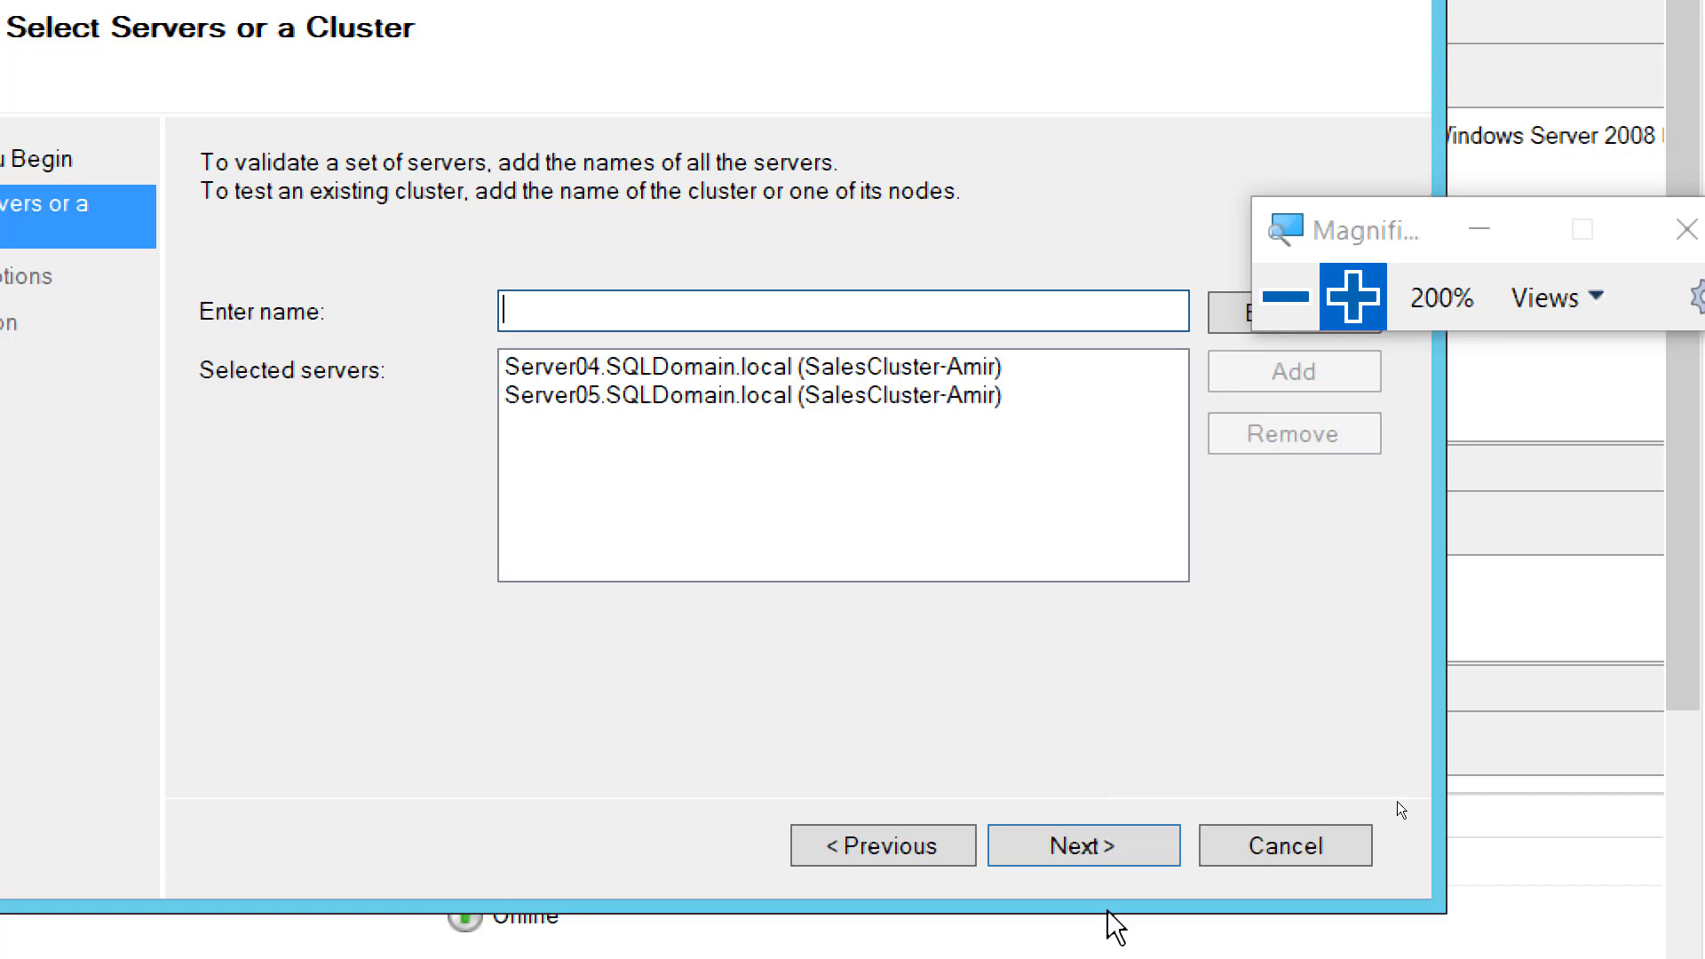
Keep all validation tests enabled, include Cluster Disk 2 and Cluster Disk 3 in the storage validation, and start the validation.
left_click(1078, 851)
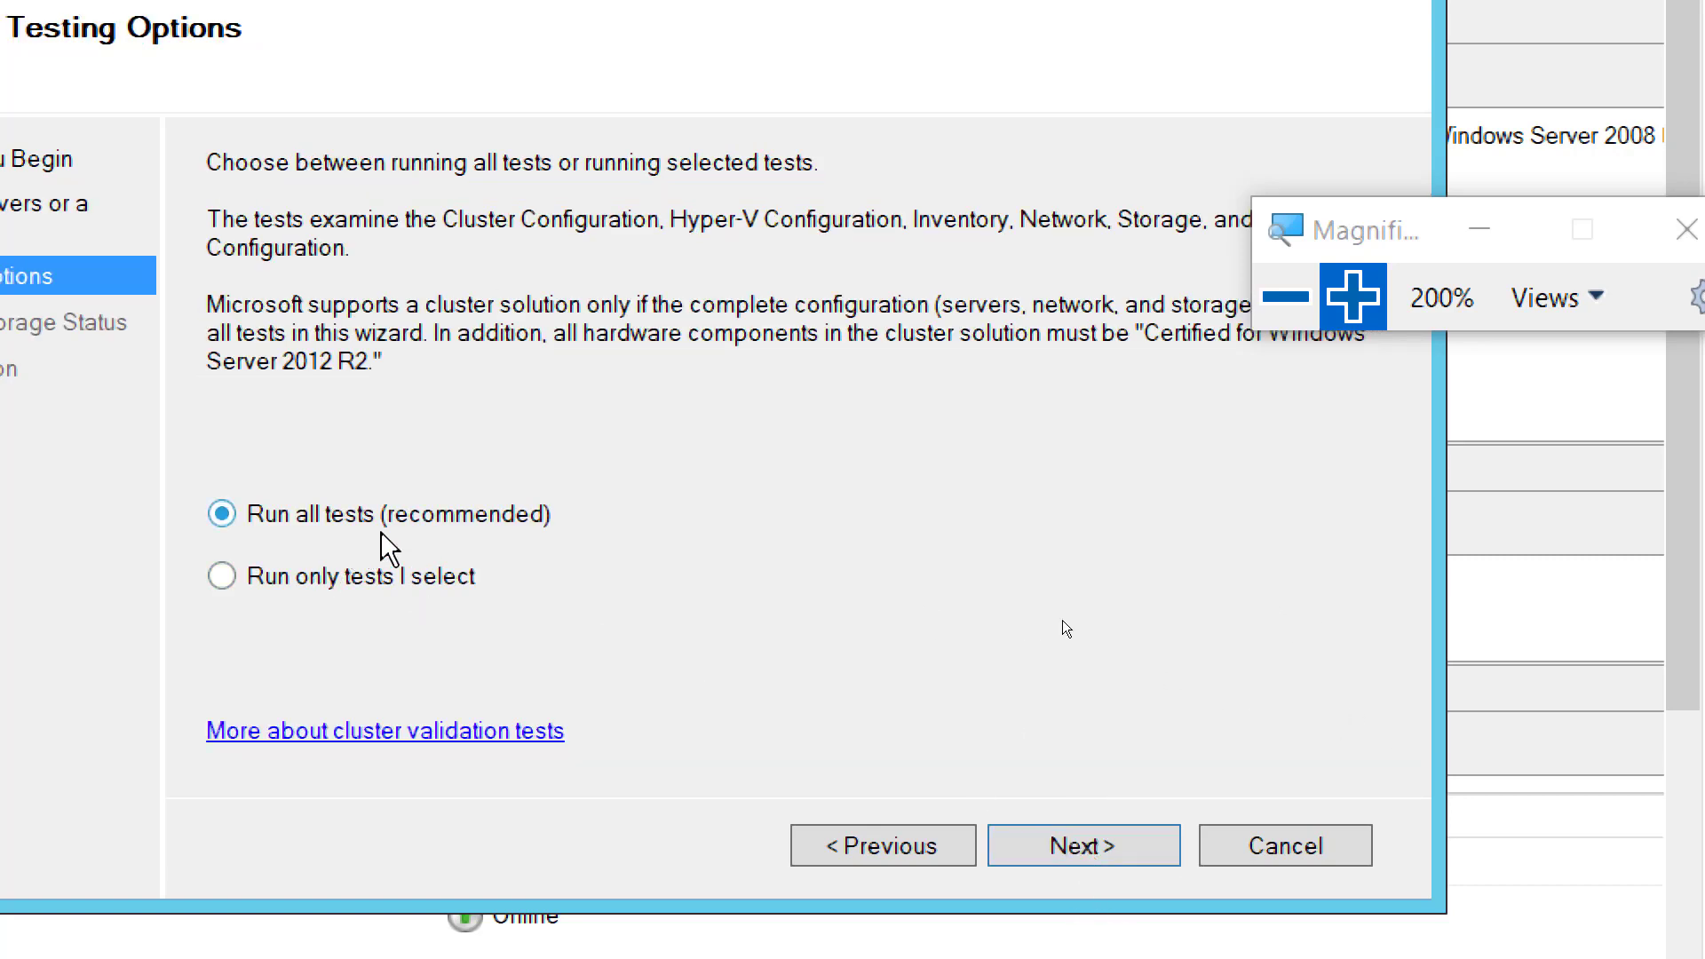
left_click(1066, 844)
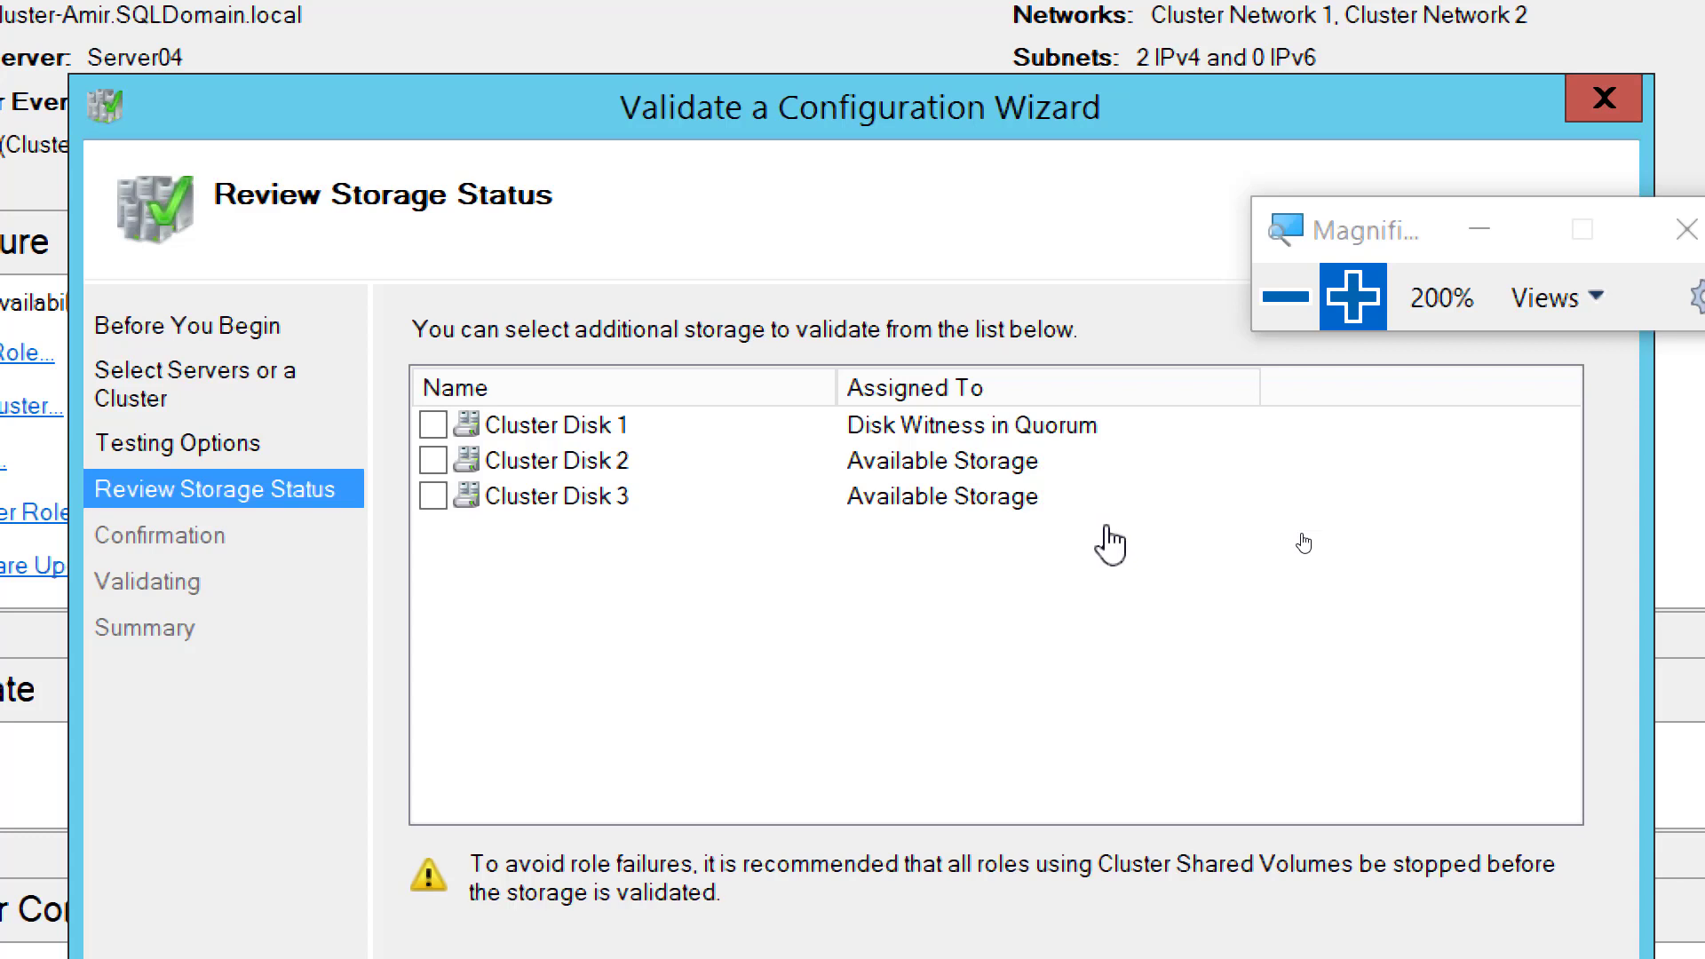
left_click(433, 460)
left_click(435, 497)
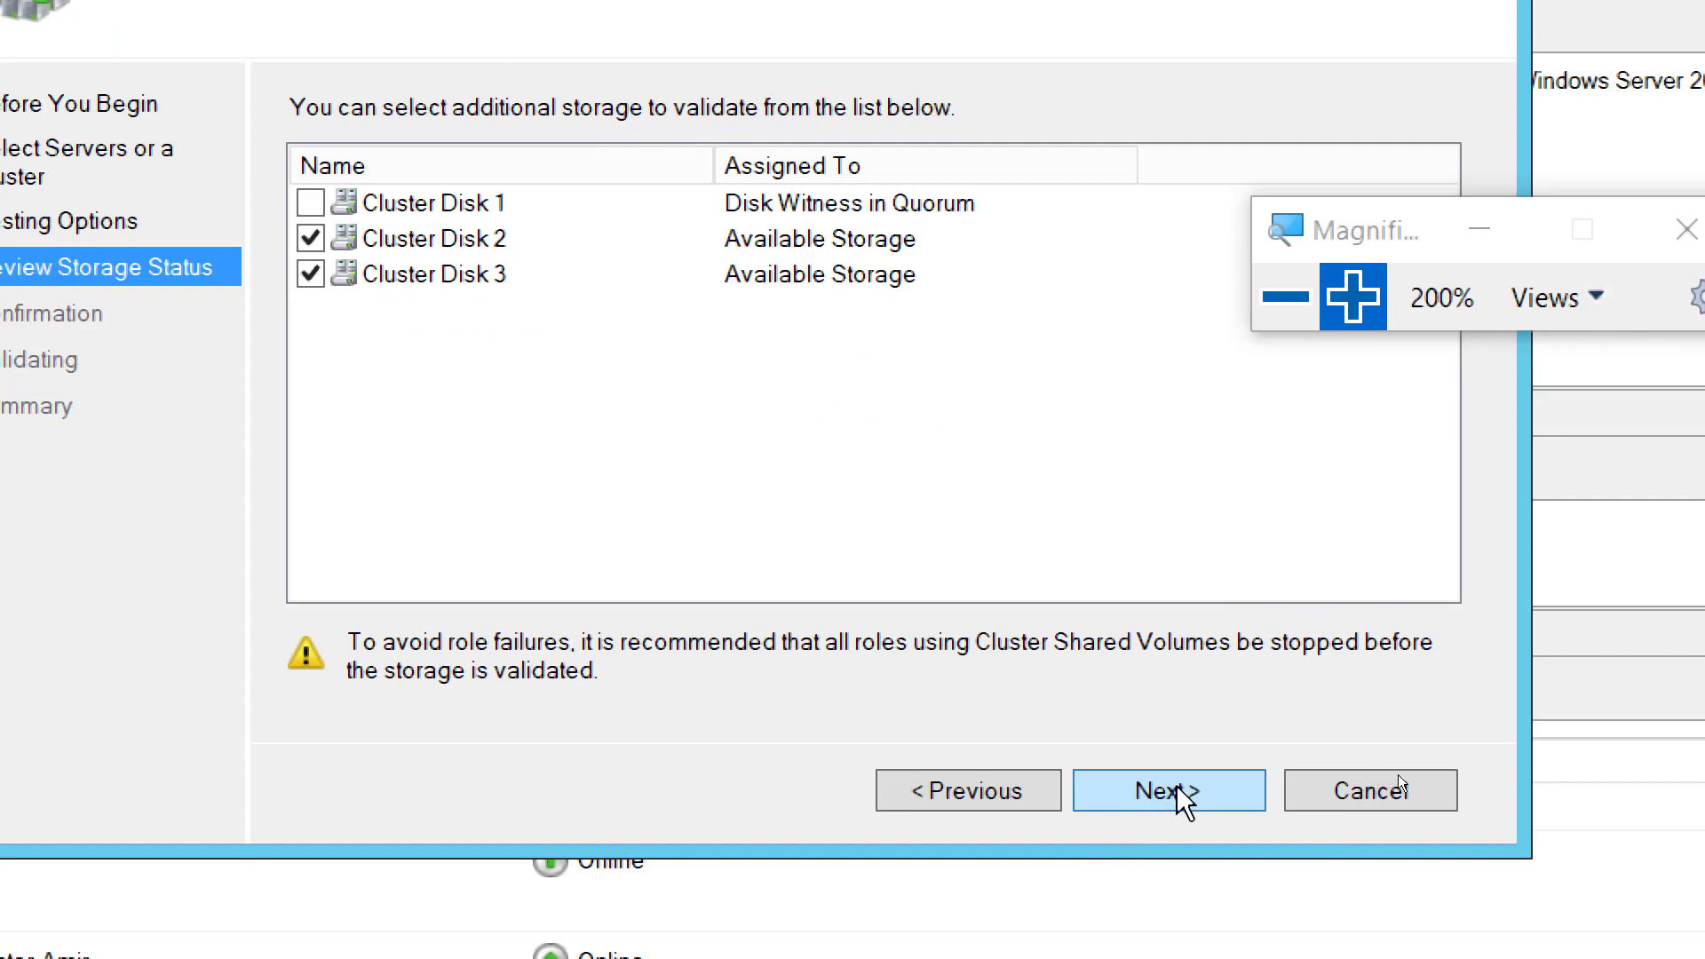
left_click(1158, 793)
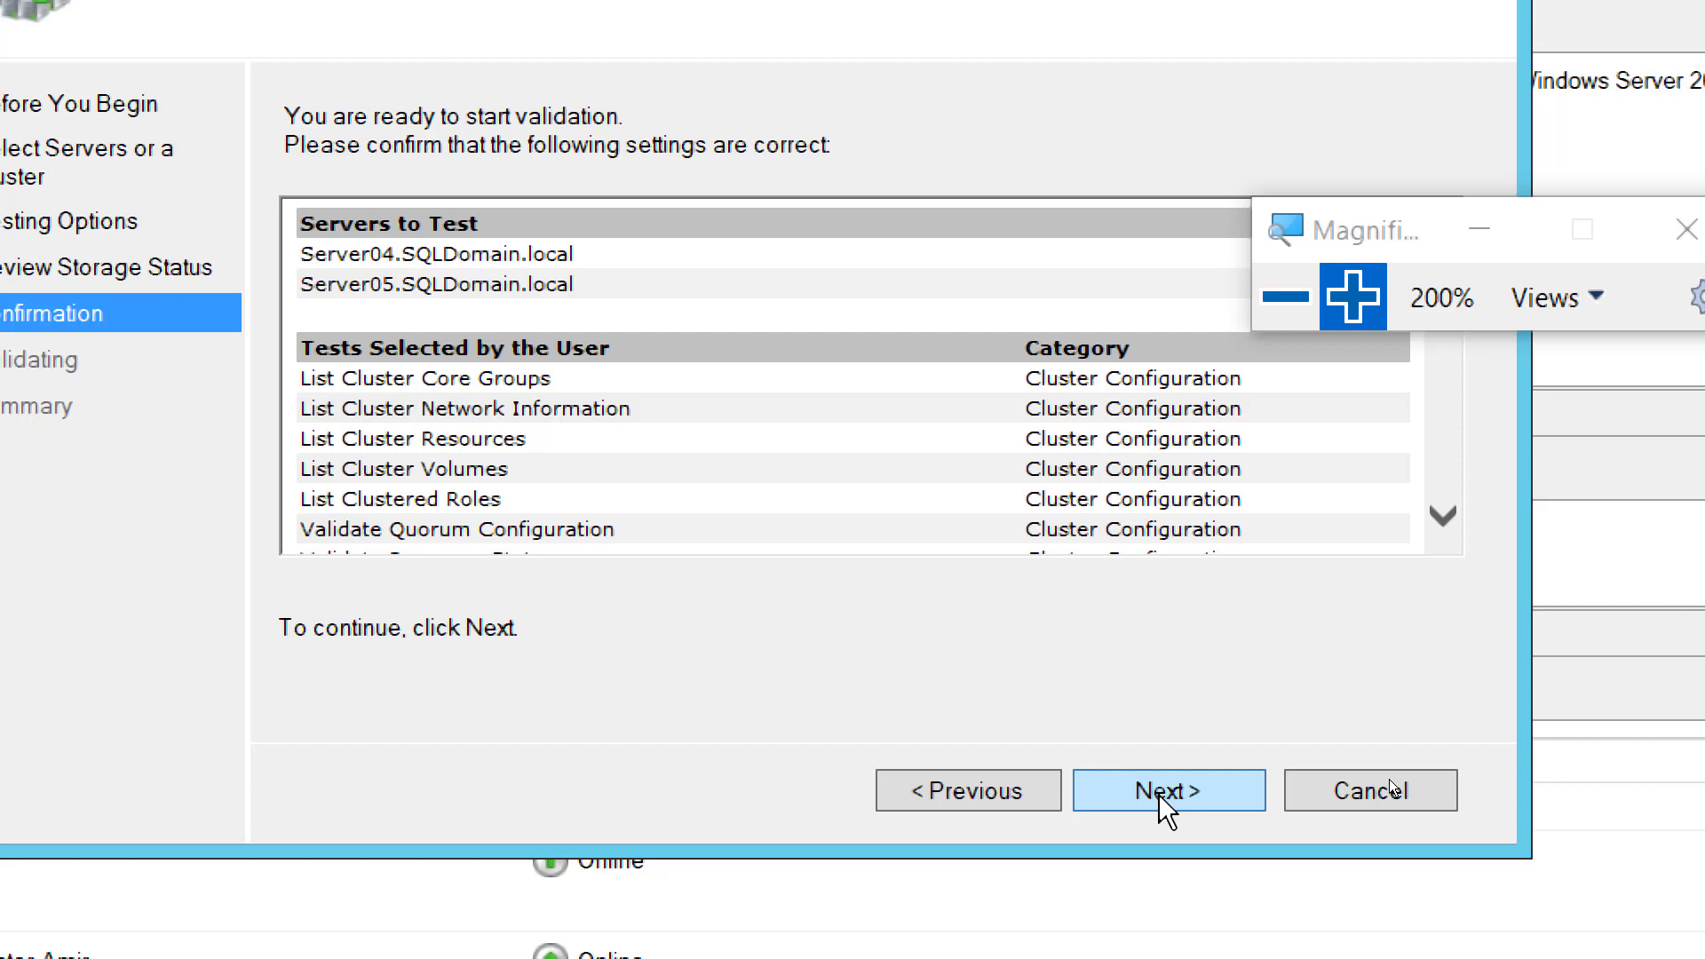
left_click(1158, 792)
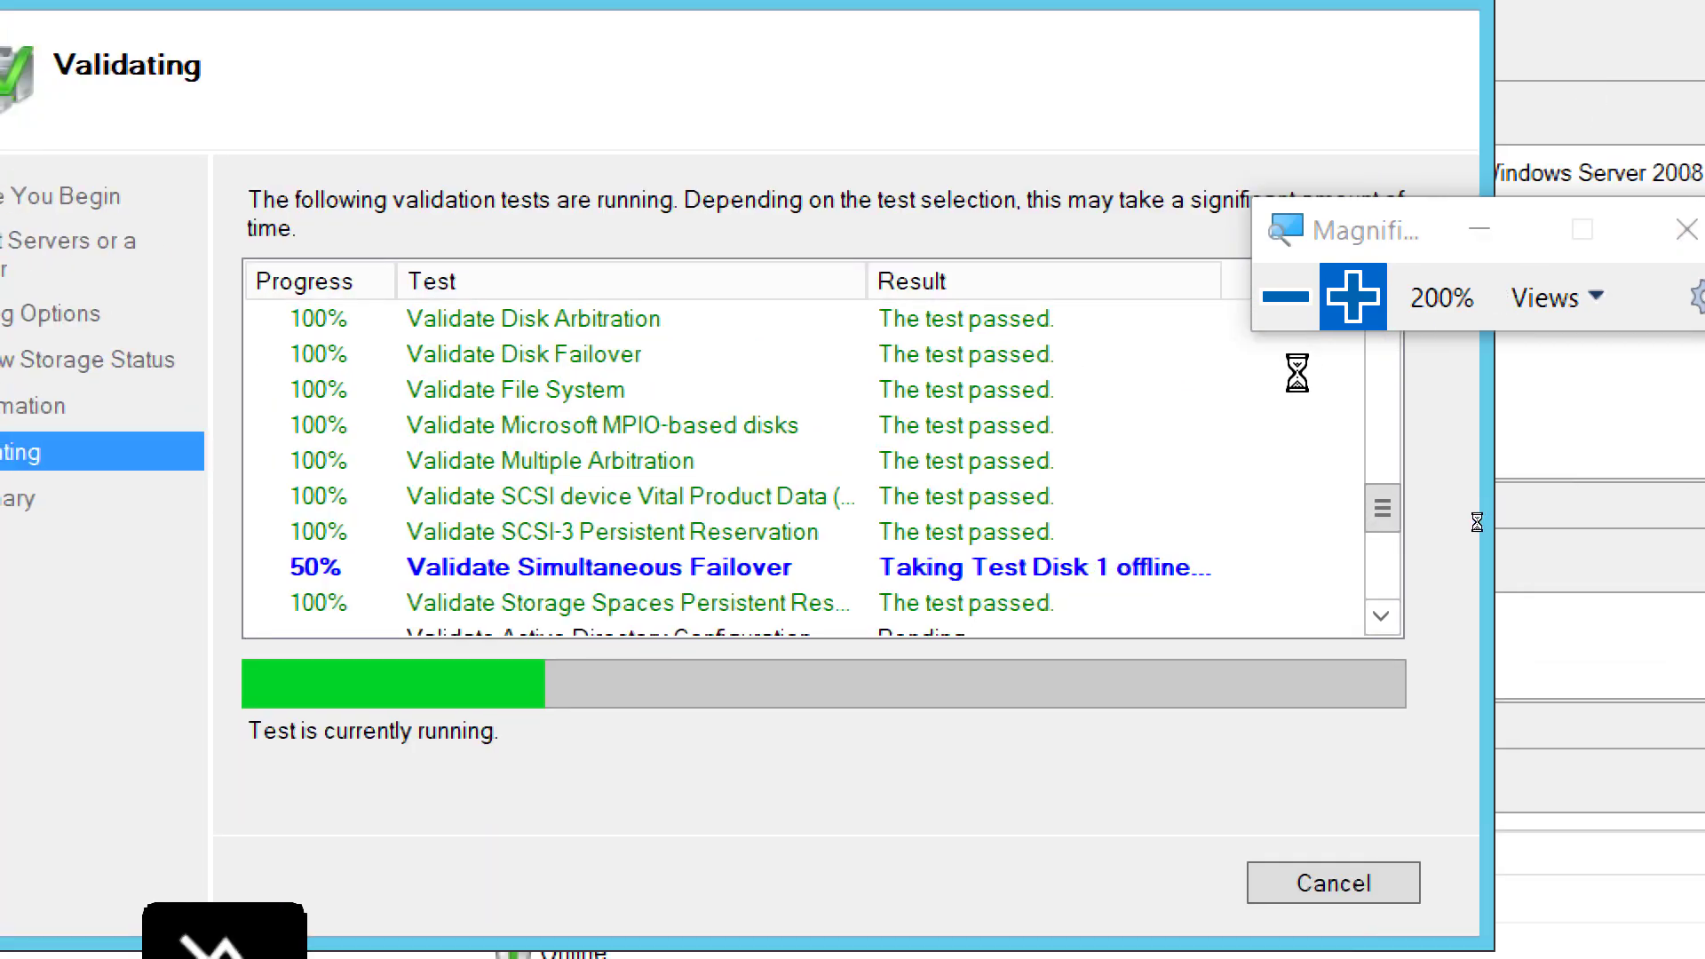
left_click(1287, 302)
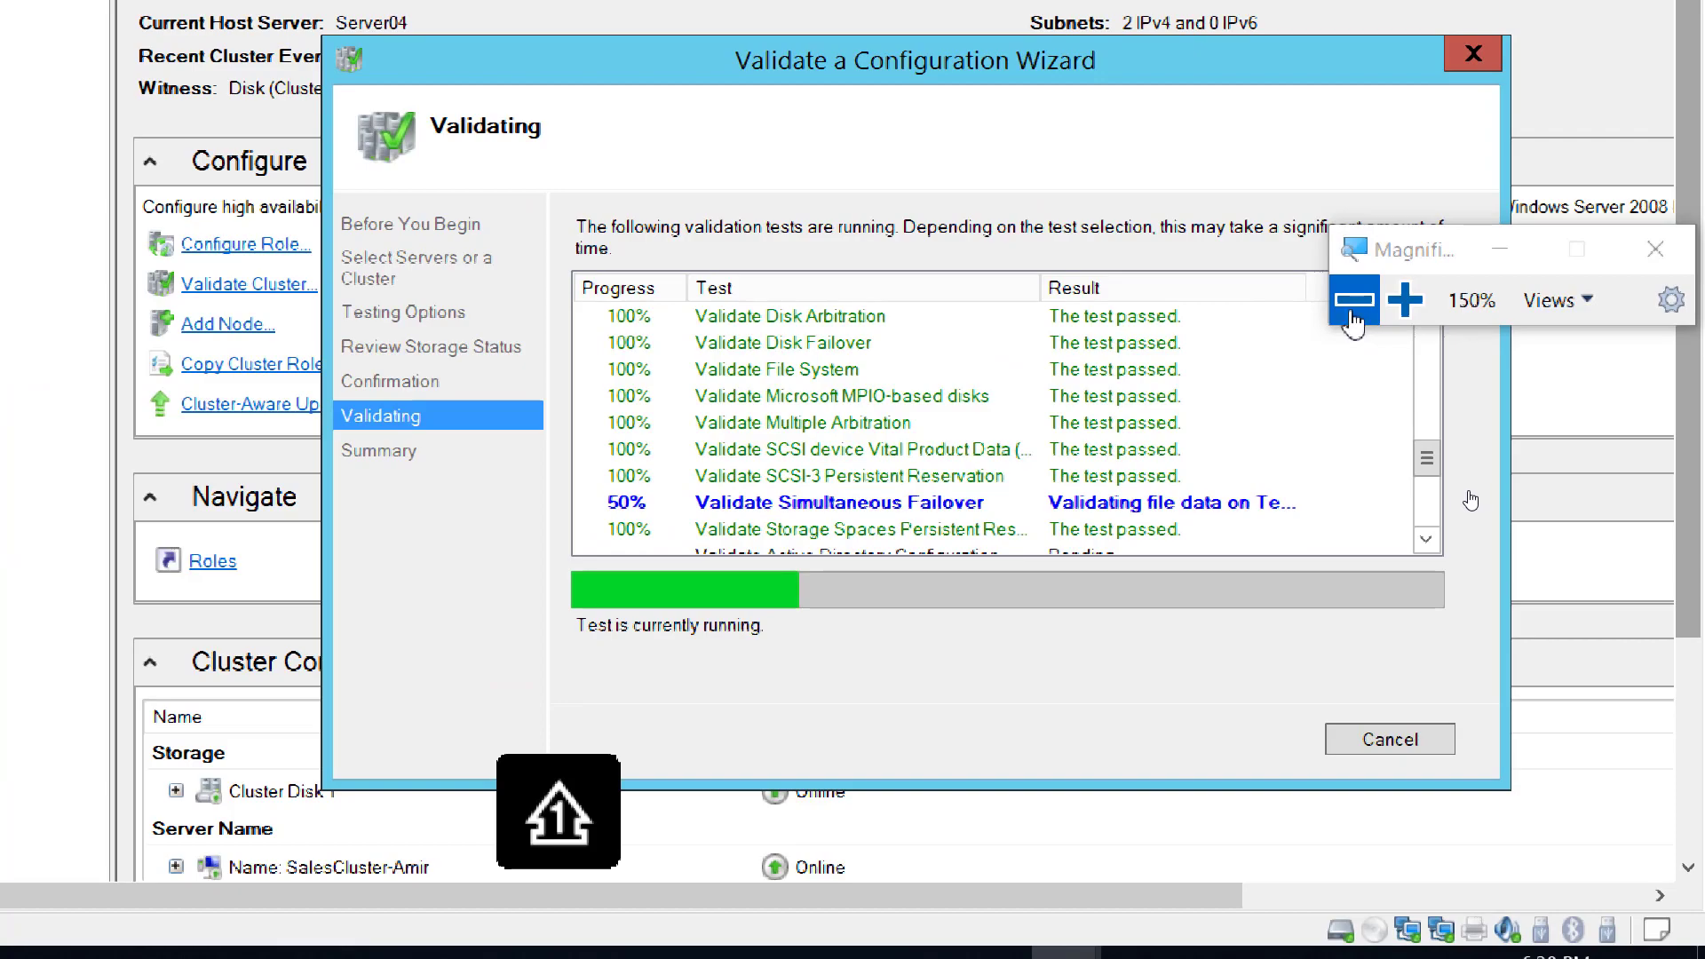
left_click(1353, 302)
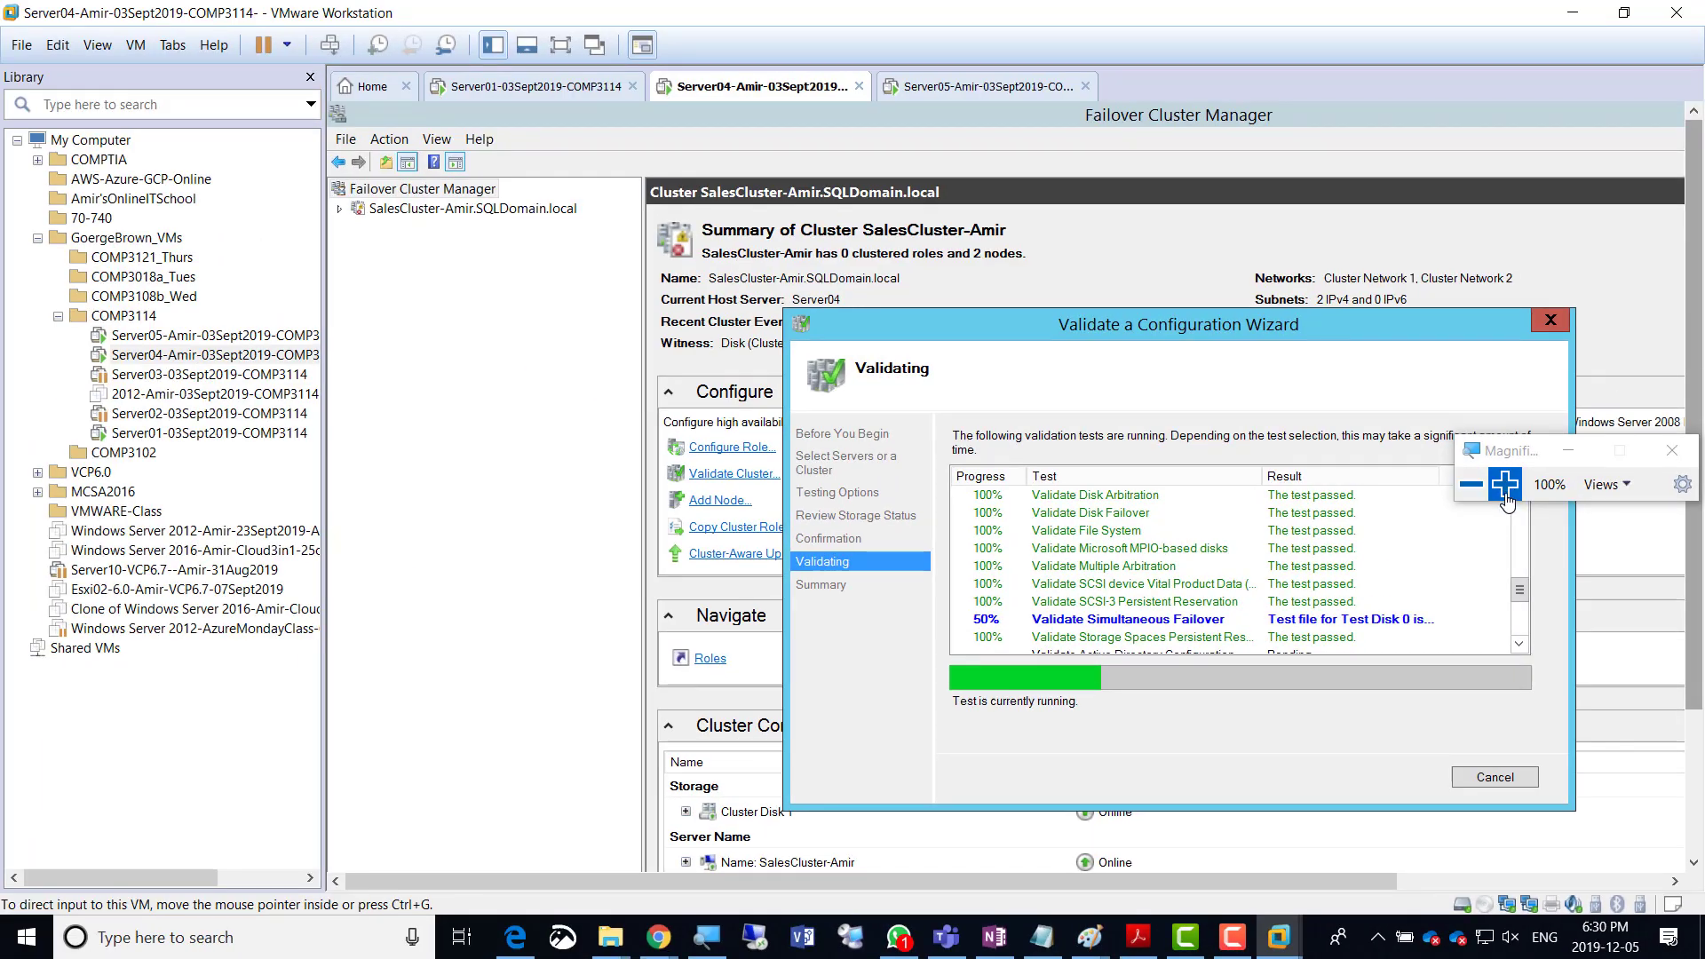
left_click(1505, 485)
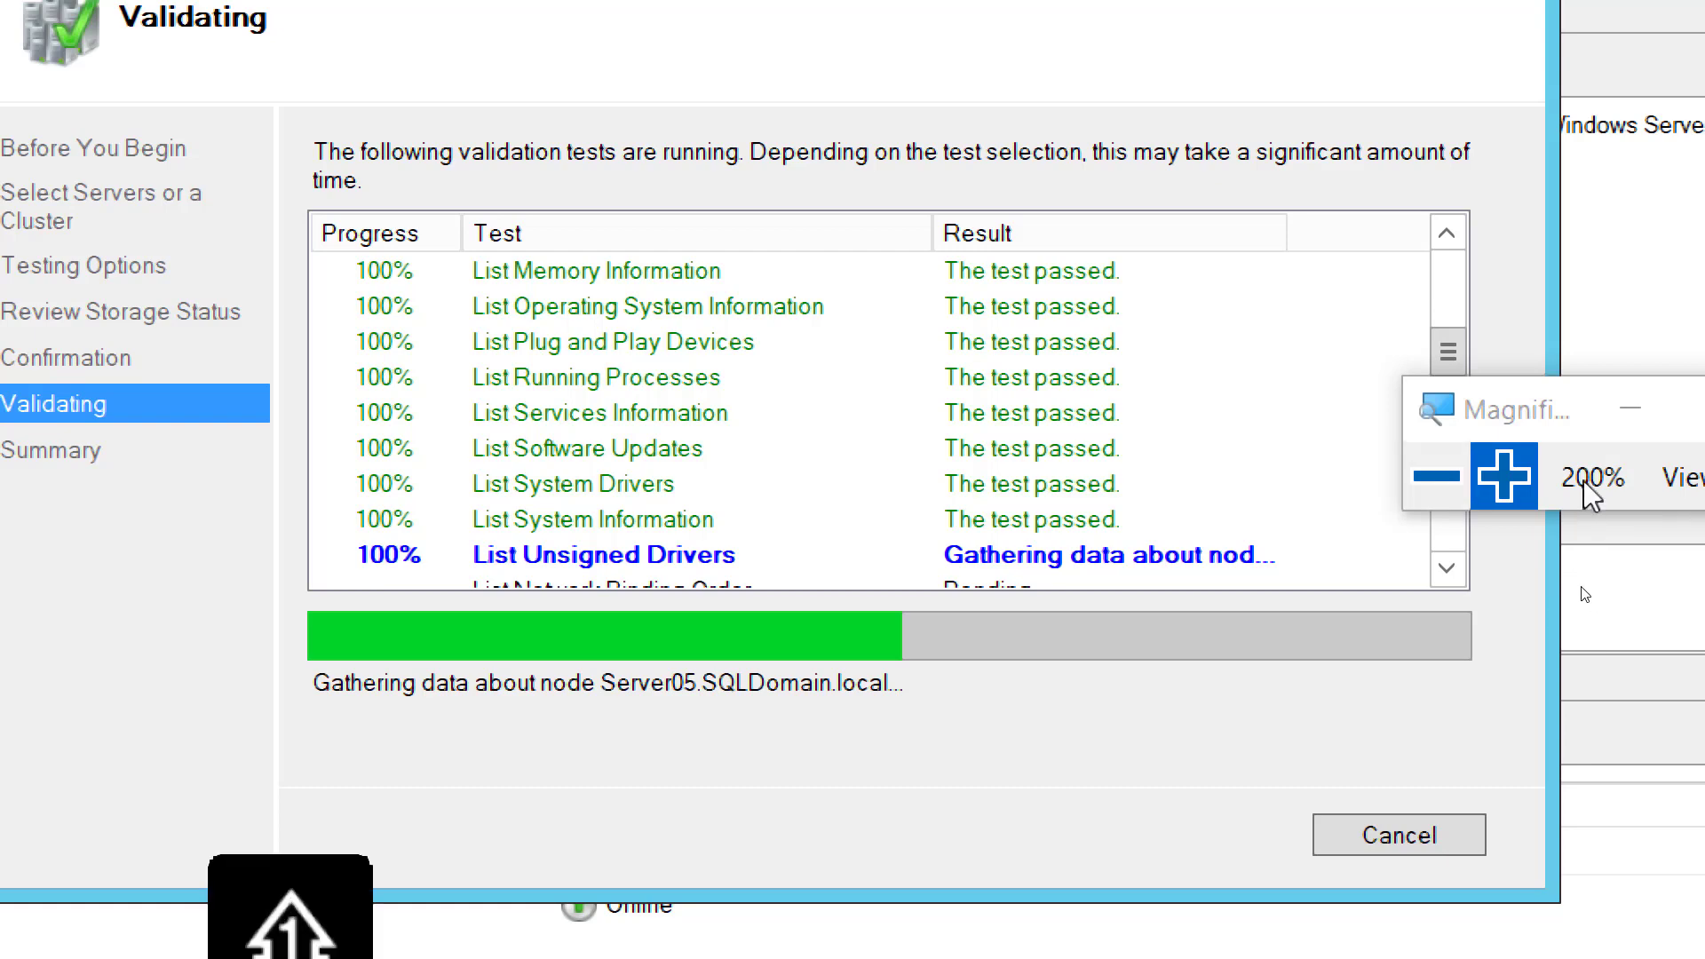
left_click_drag(1523, 410, 1426, 87)
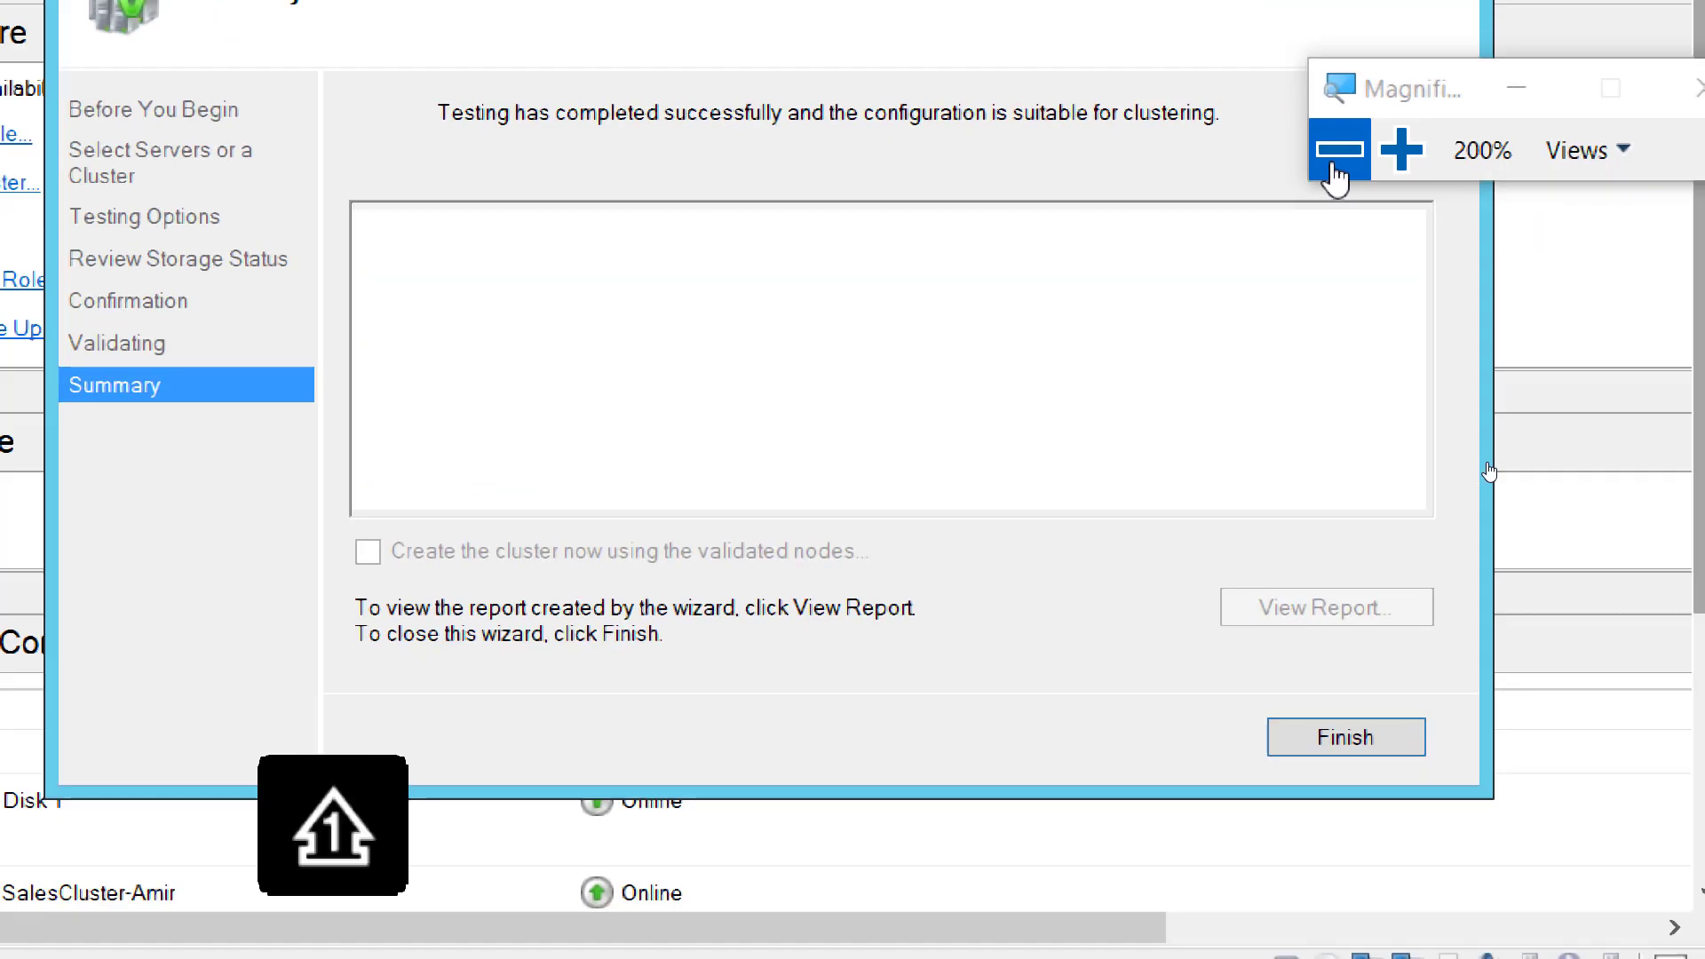
left_click(1334, 167)
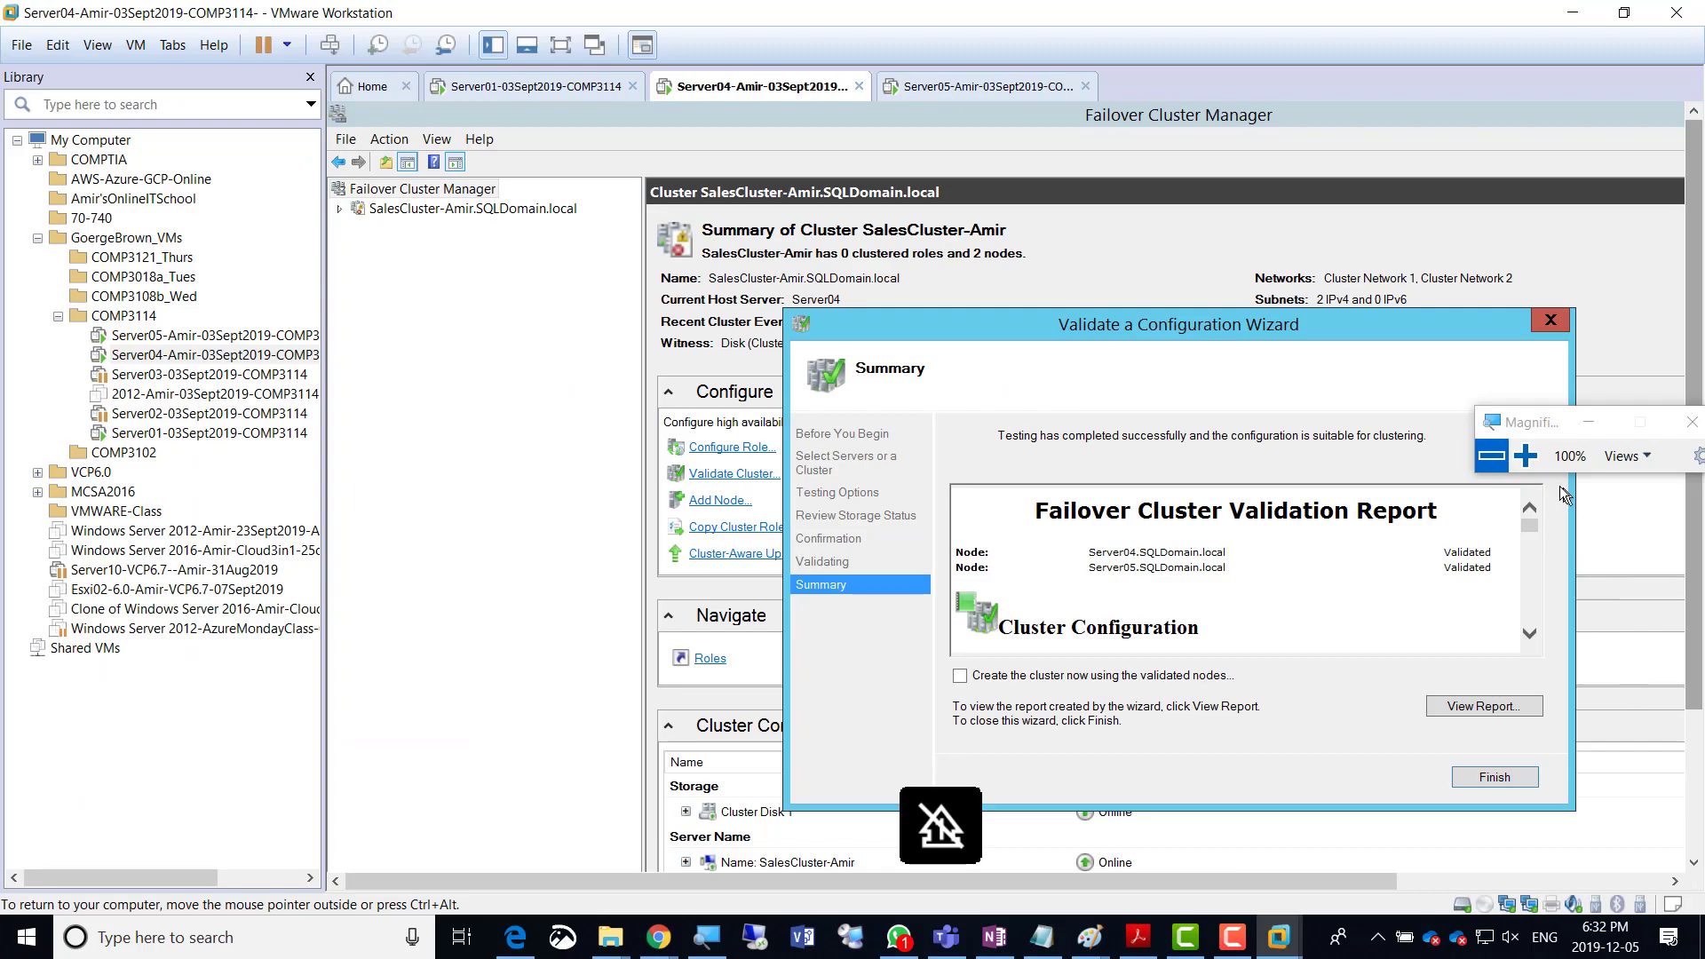
left_click(1525, 457)
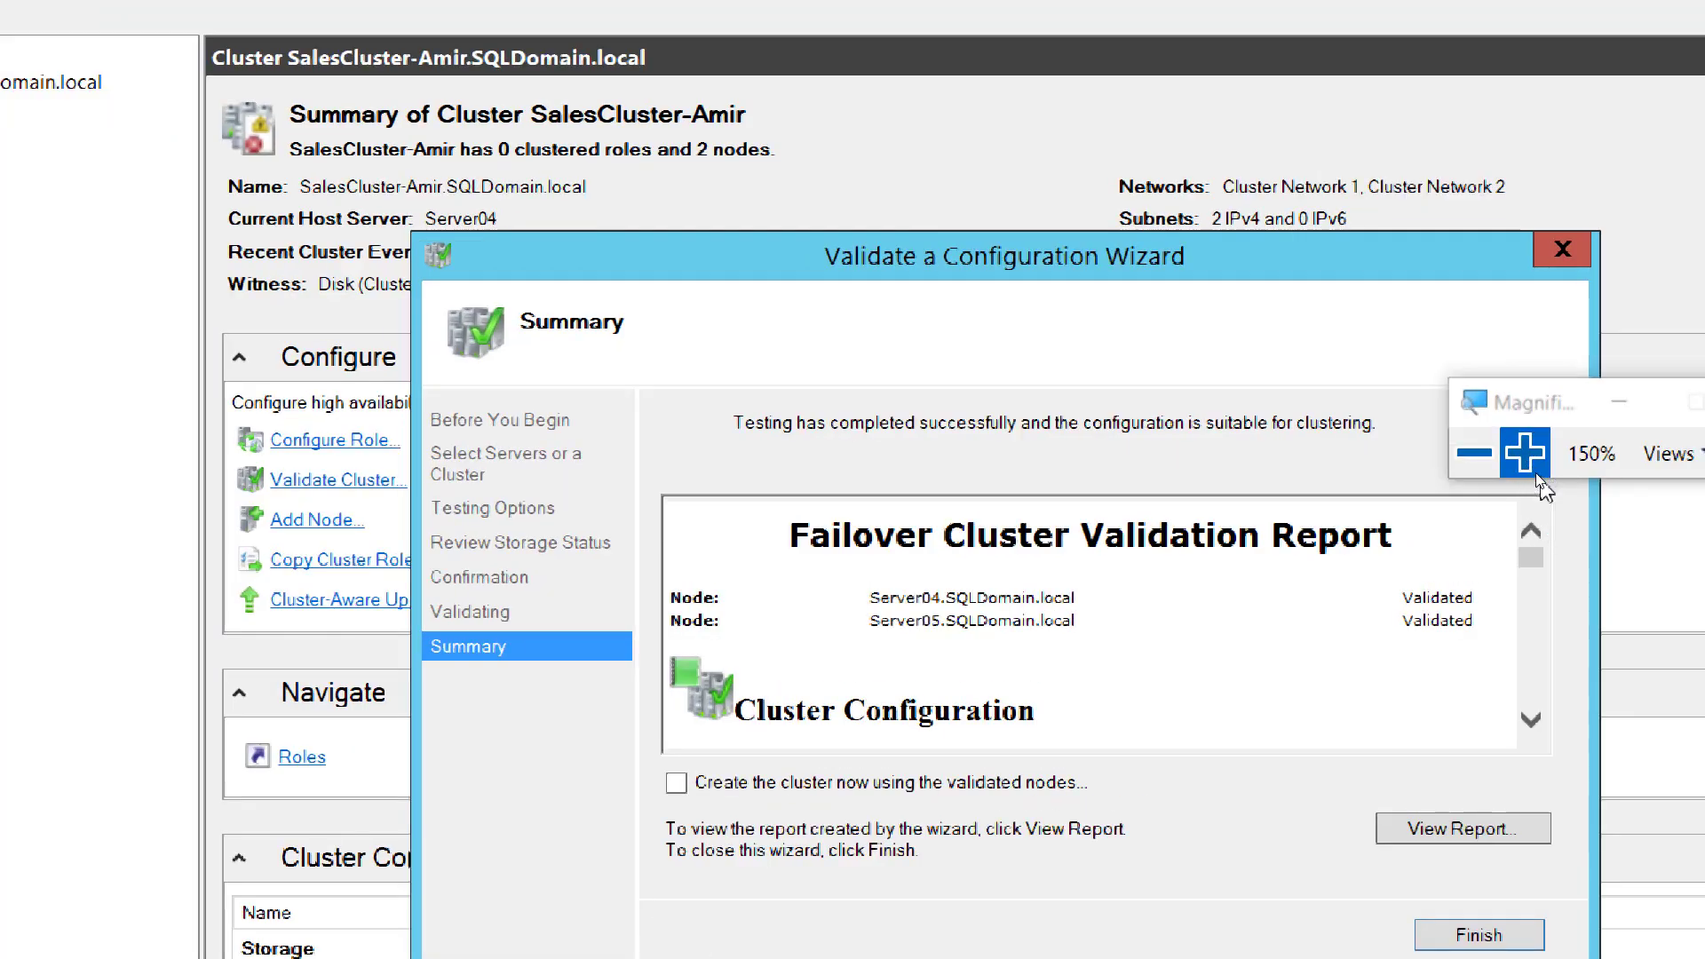
key("Num_Lock")
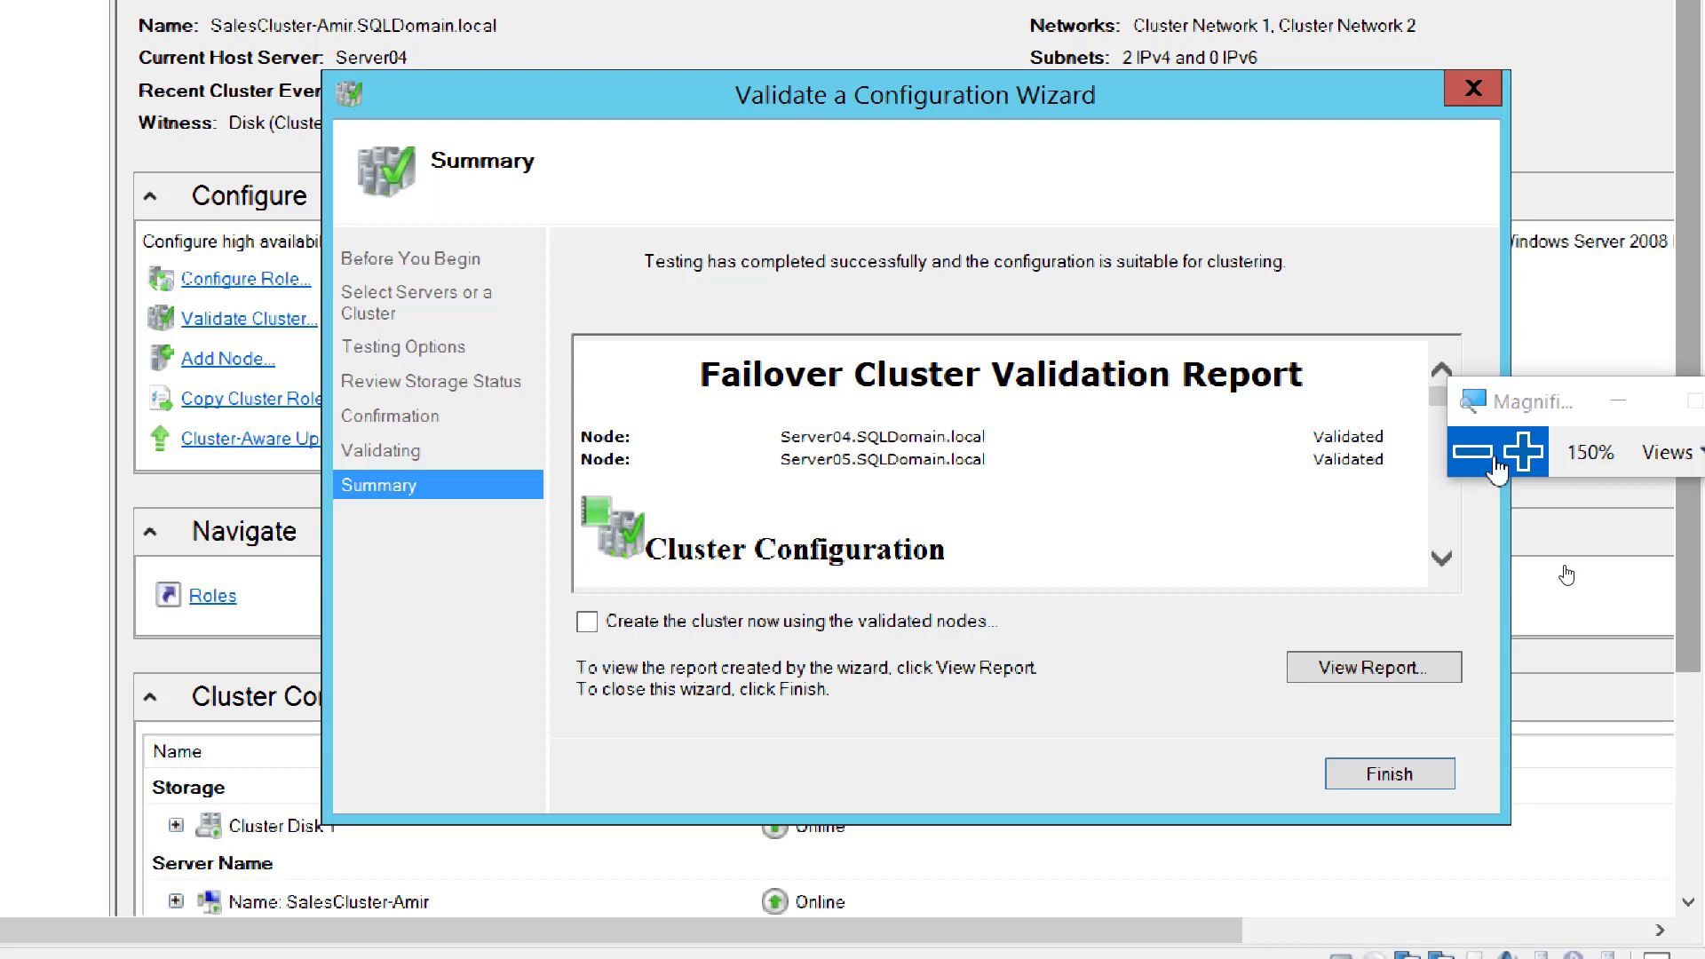
key("Caps_Lock")
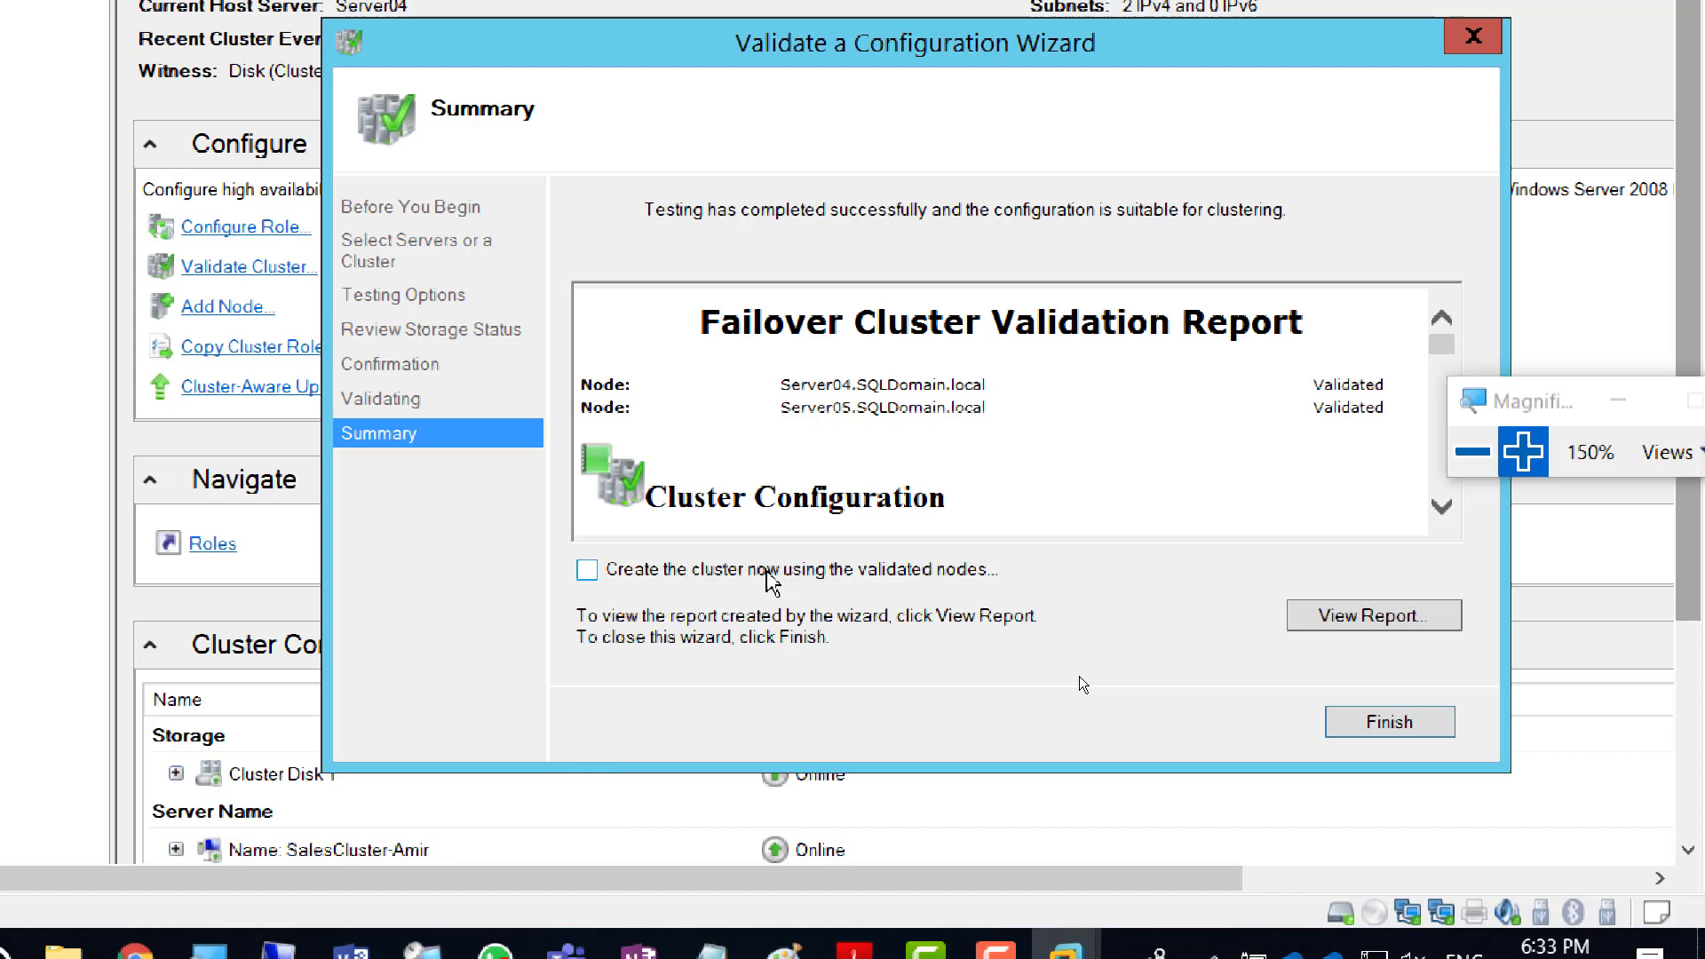
left_click(768, 572)
left_click(633, 572)
Narrow the VMware library pane and finish the Validate a Configuration Wizard without creating a cluster from the validated nodes.
left_click(1476, 457)
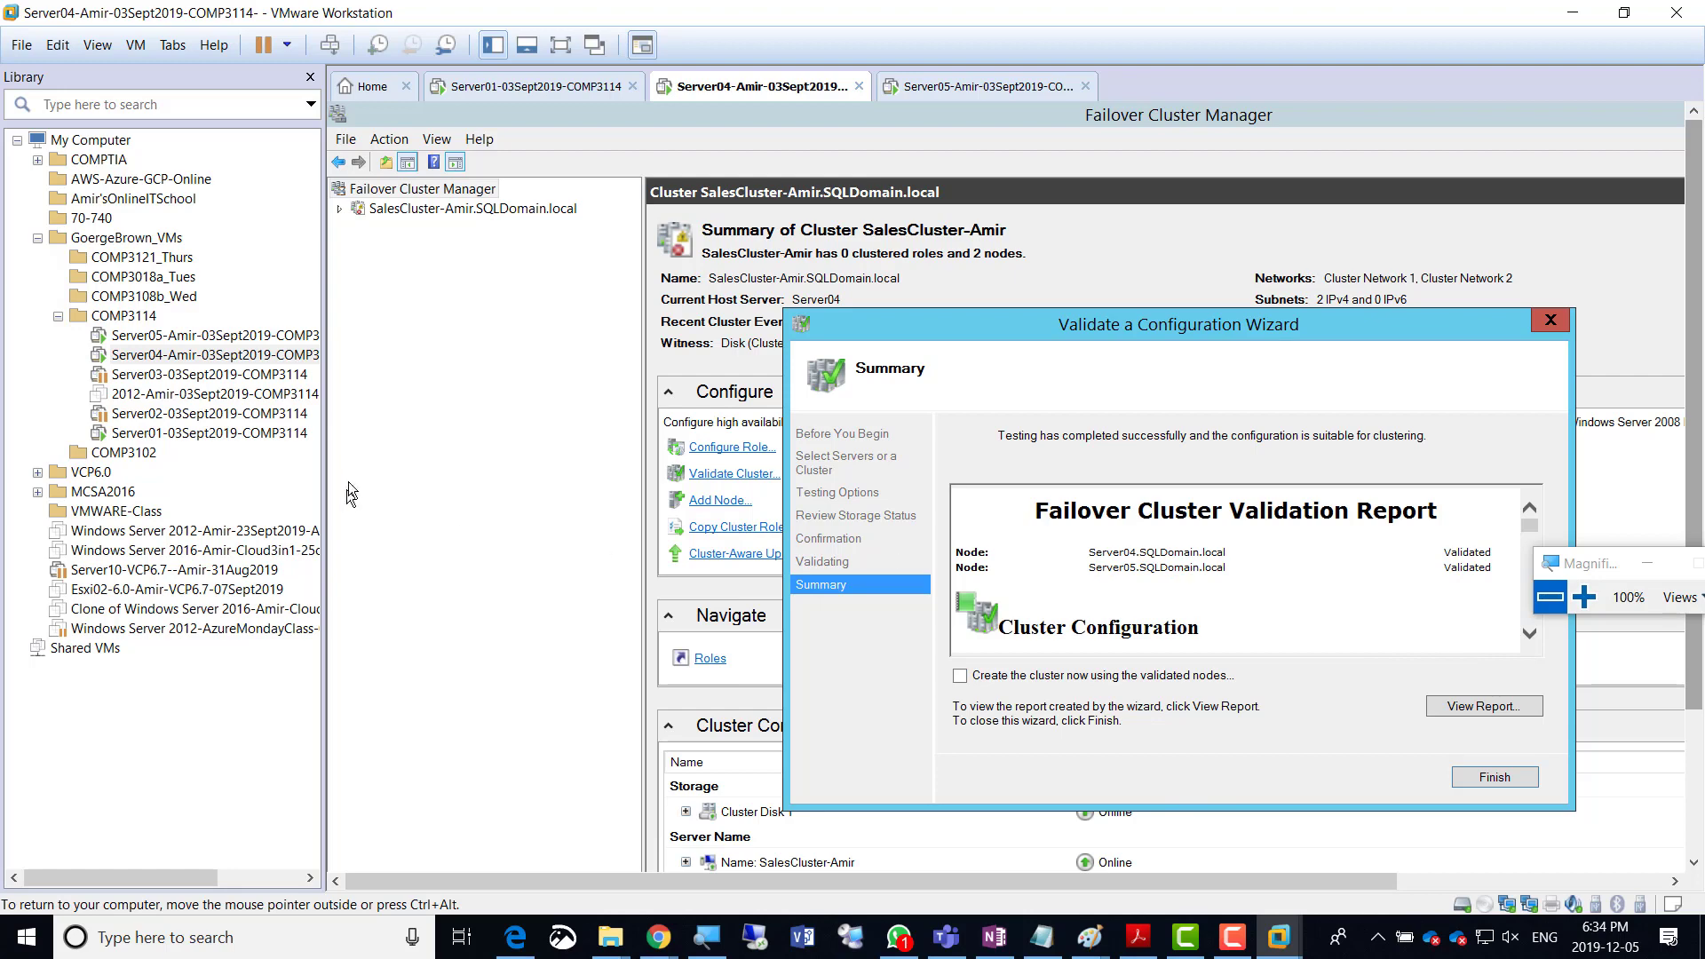
left_click_drag(323, 465, 238, 465)
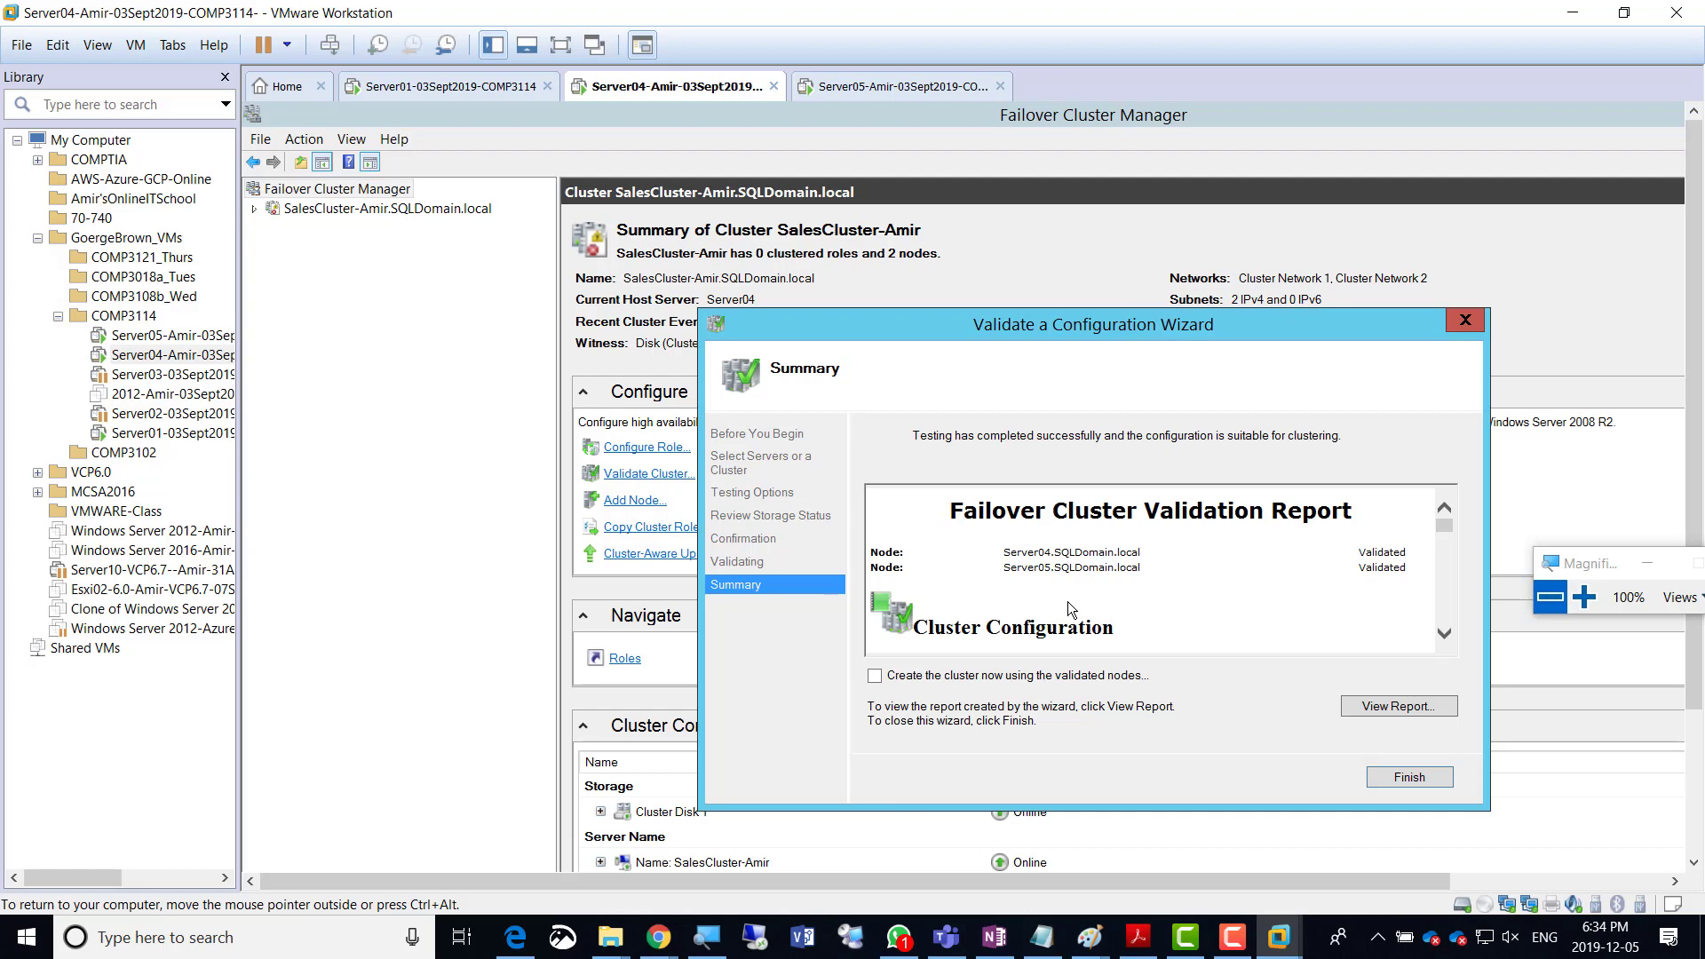
left_click(1583, 596)
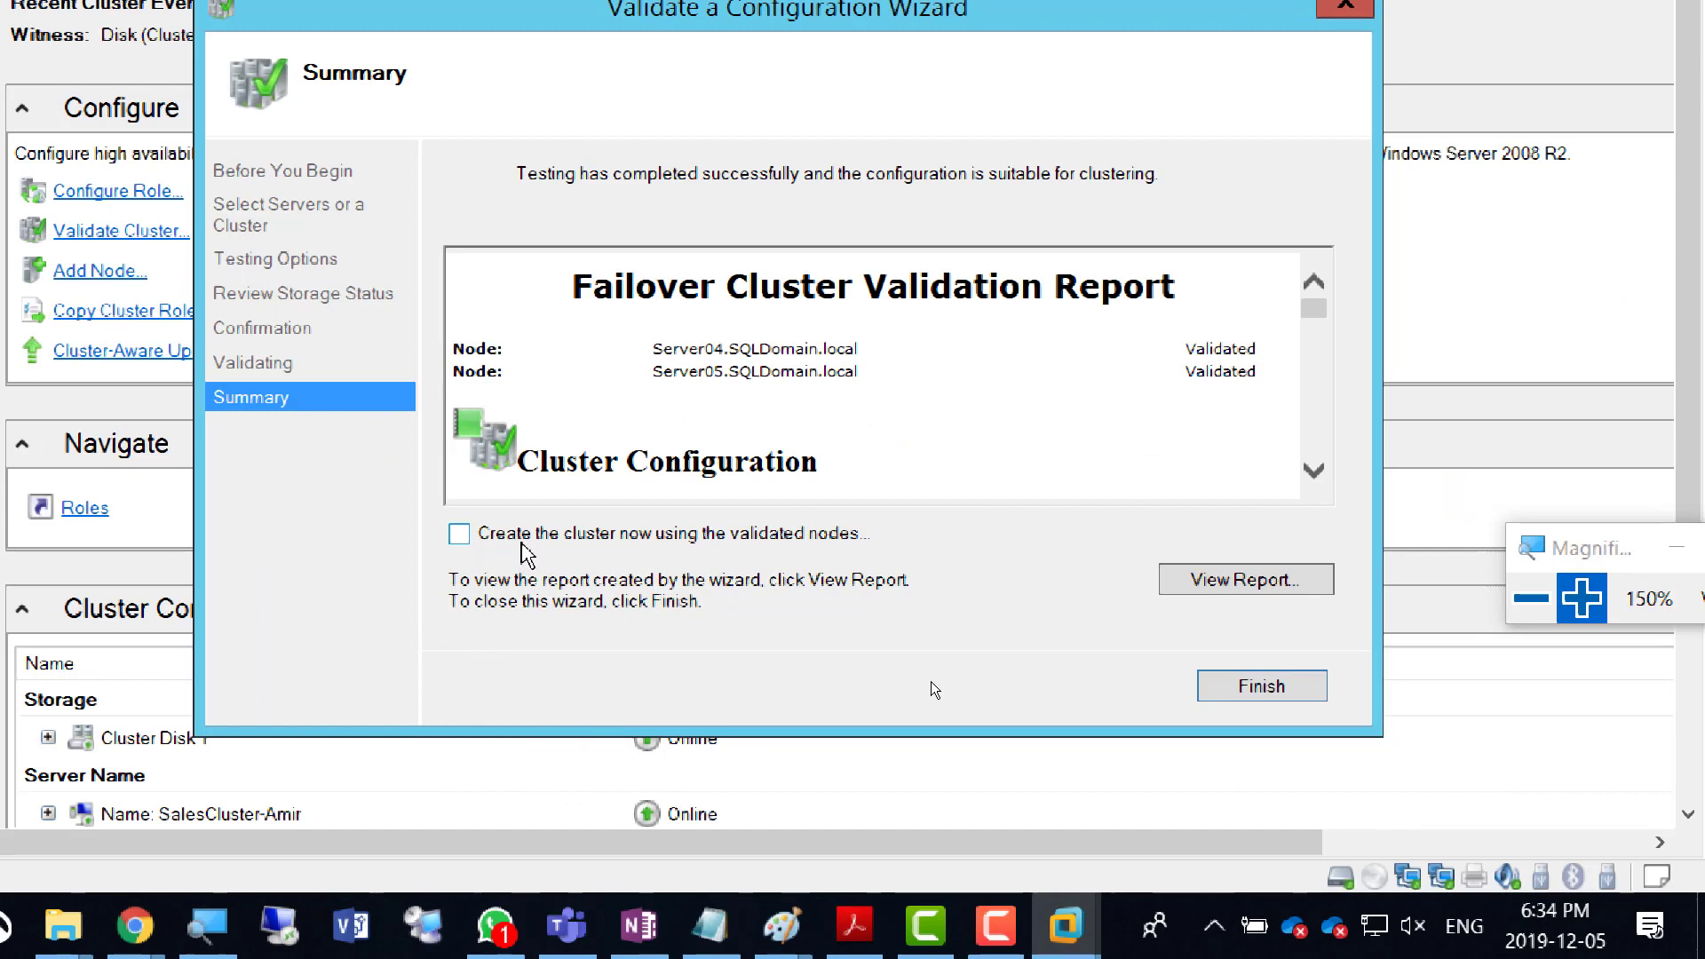
left_click(1261, 688)
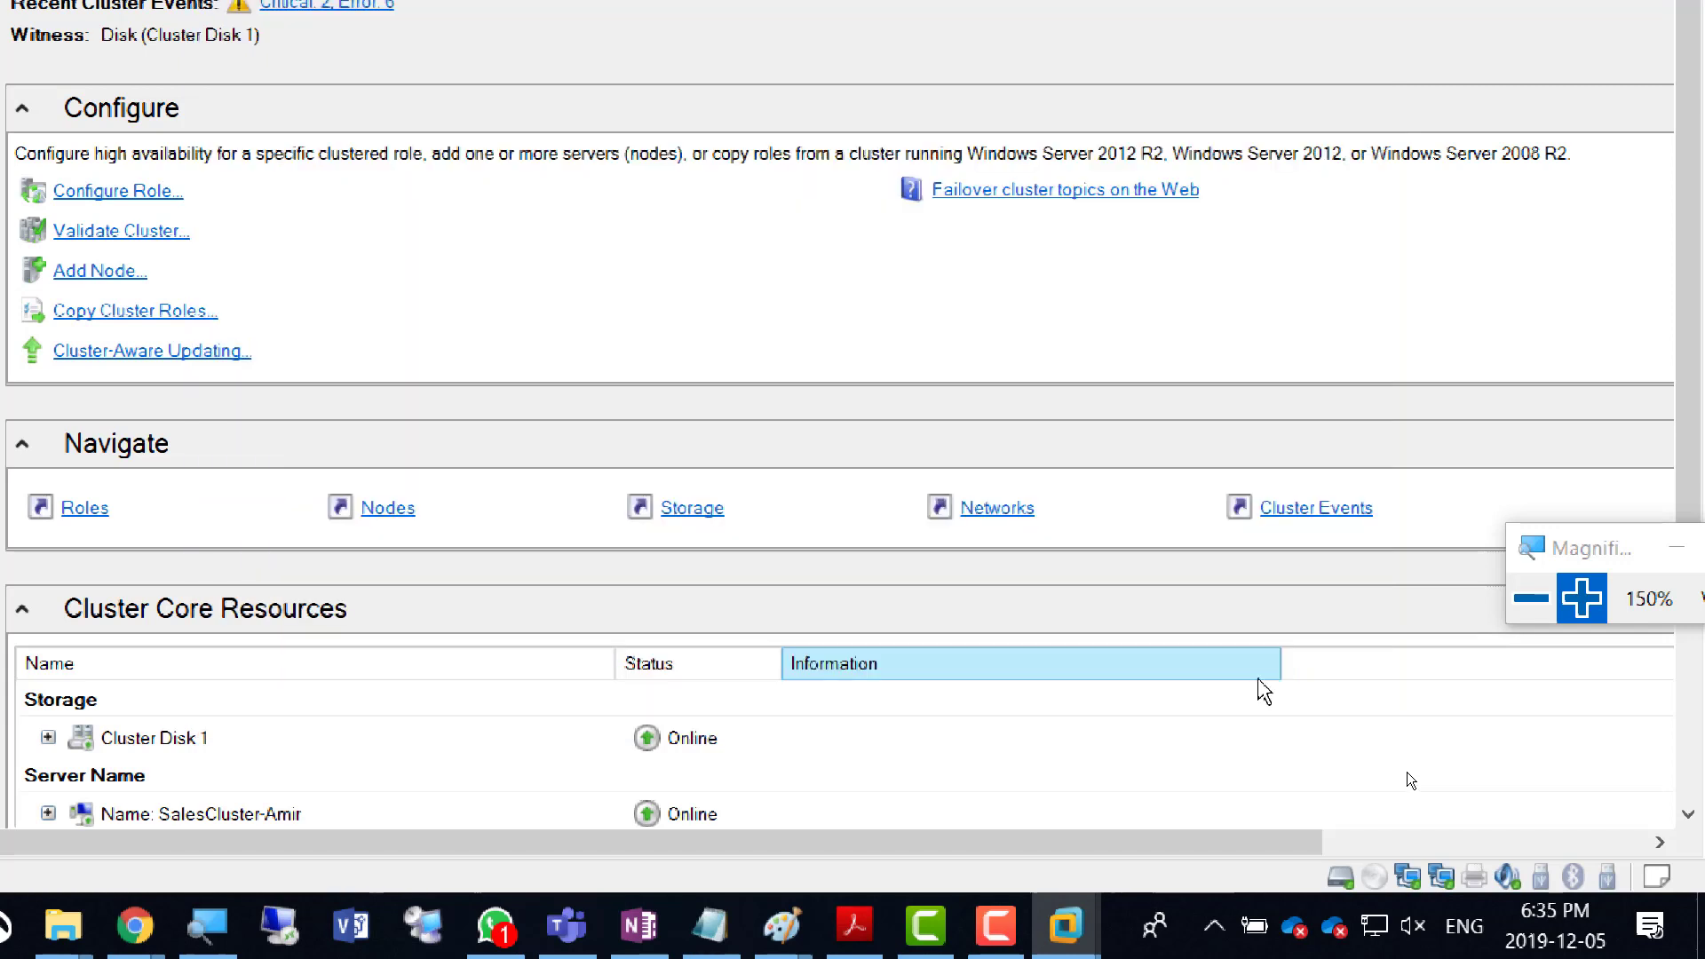
left_click(1580, 599)
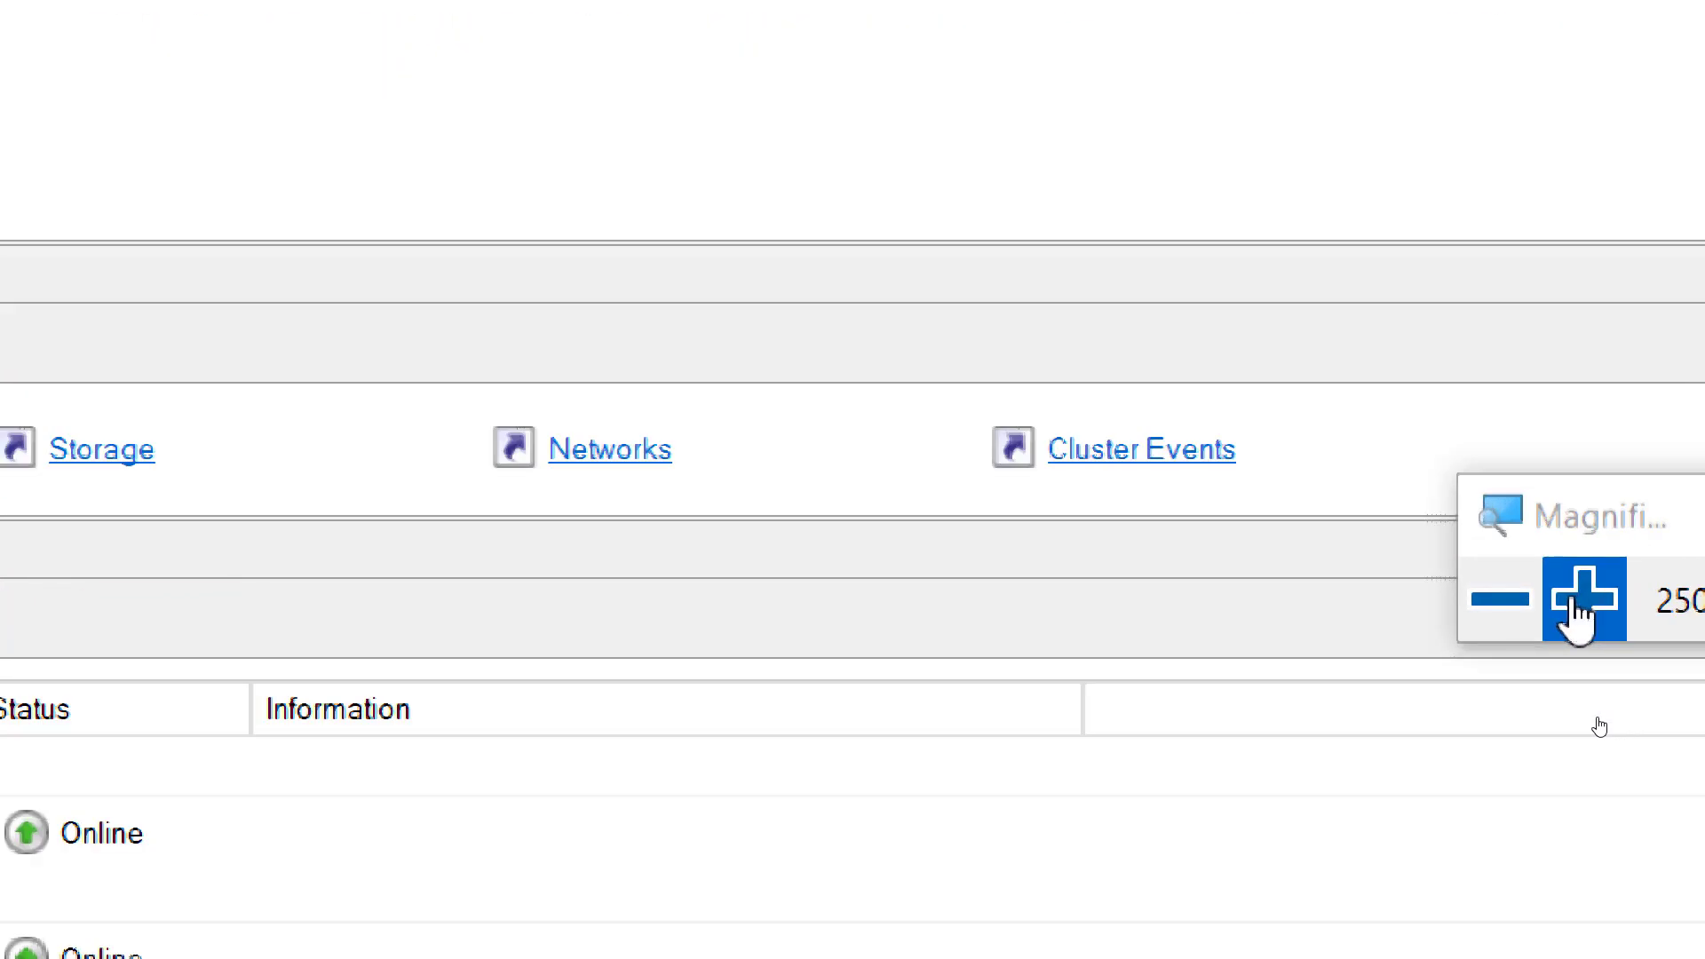
left_click(1492, 600)
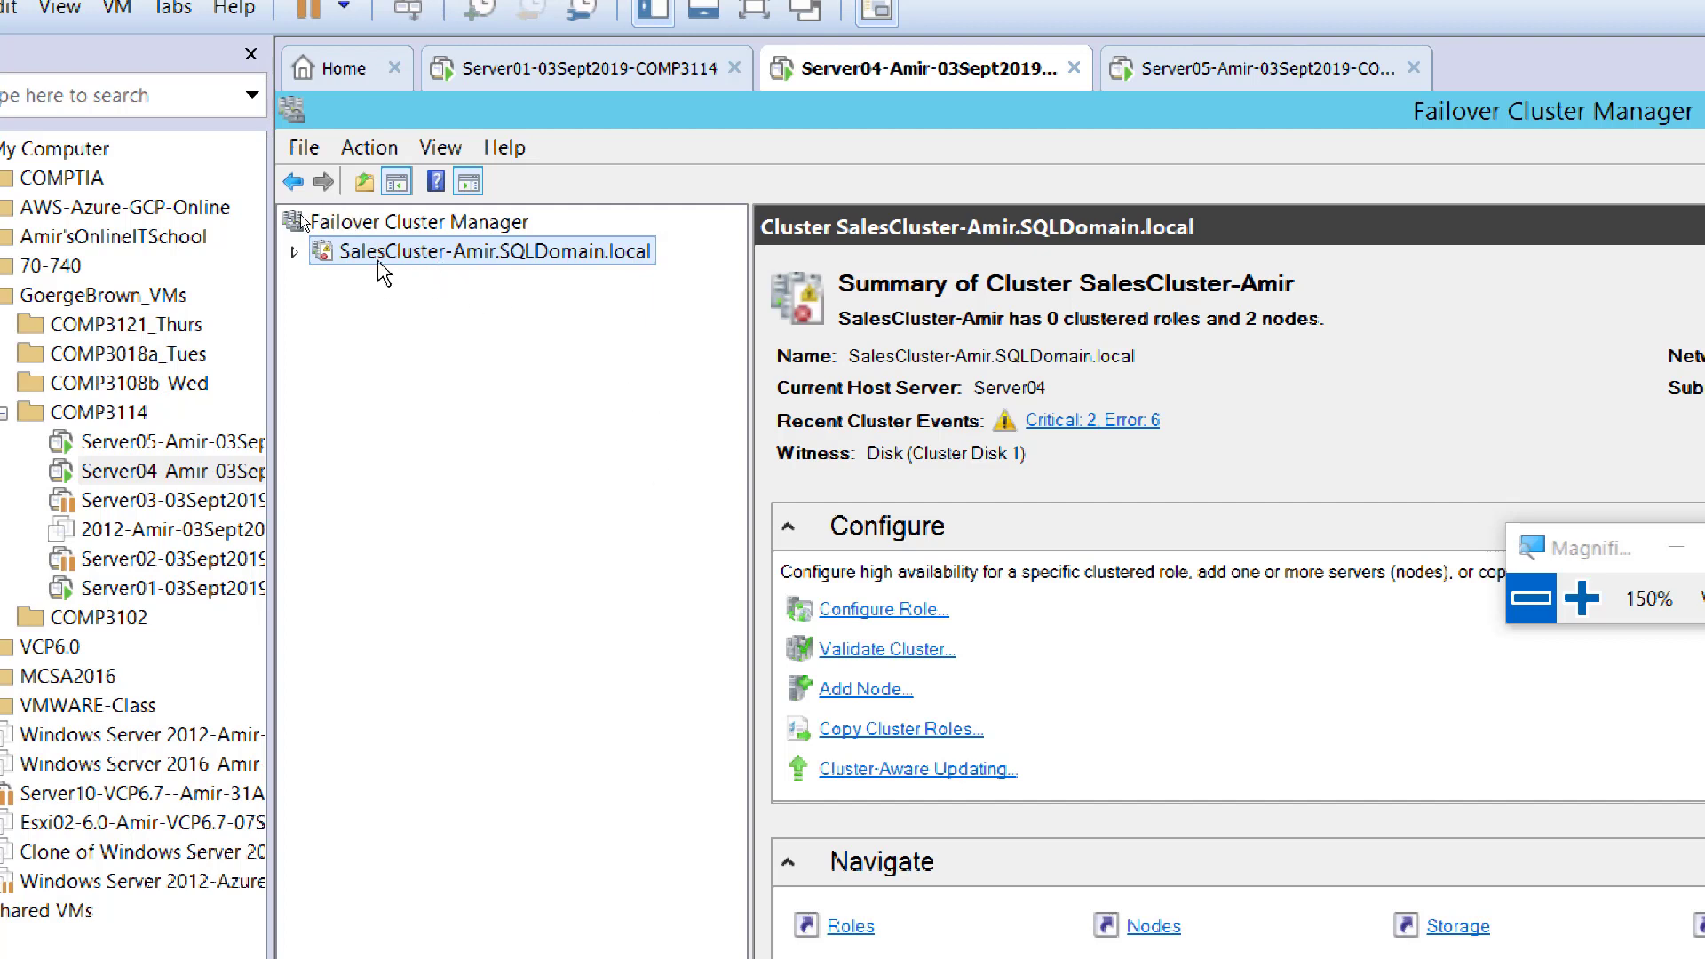
right_click(422, 228)
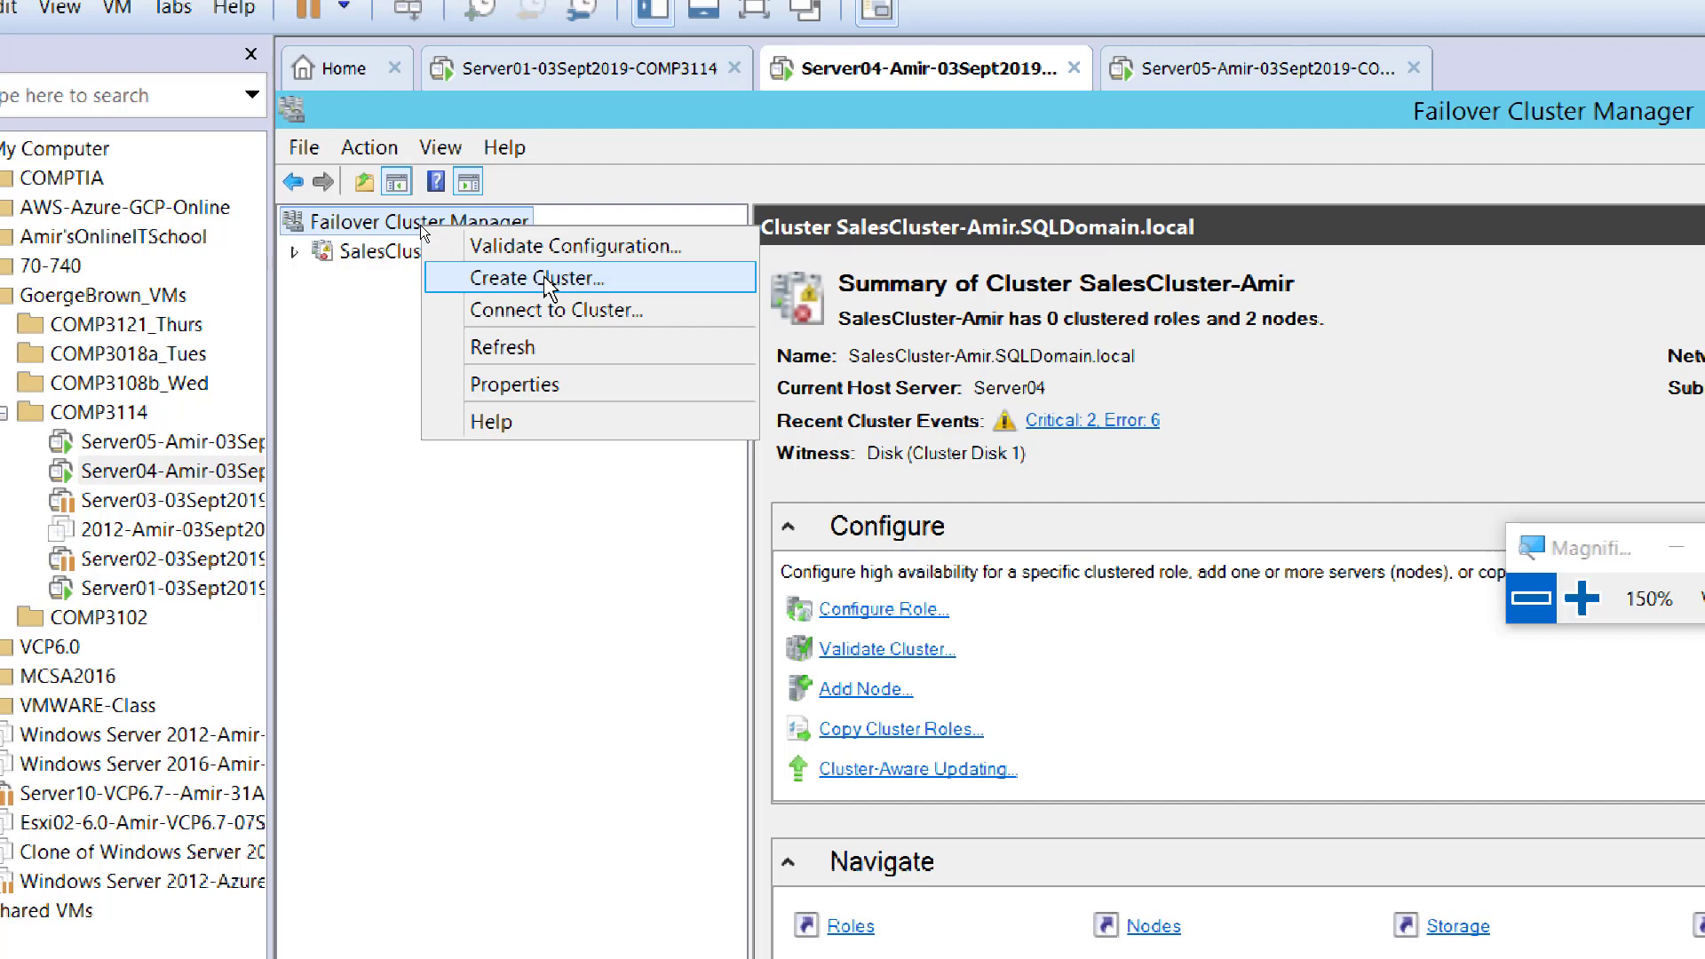
left_click(379, 425)
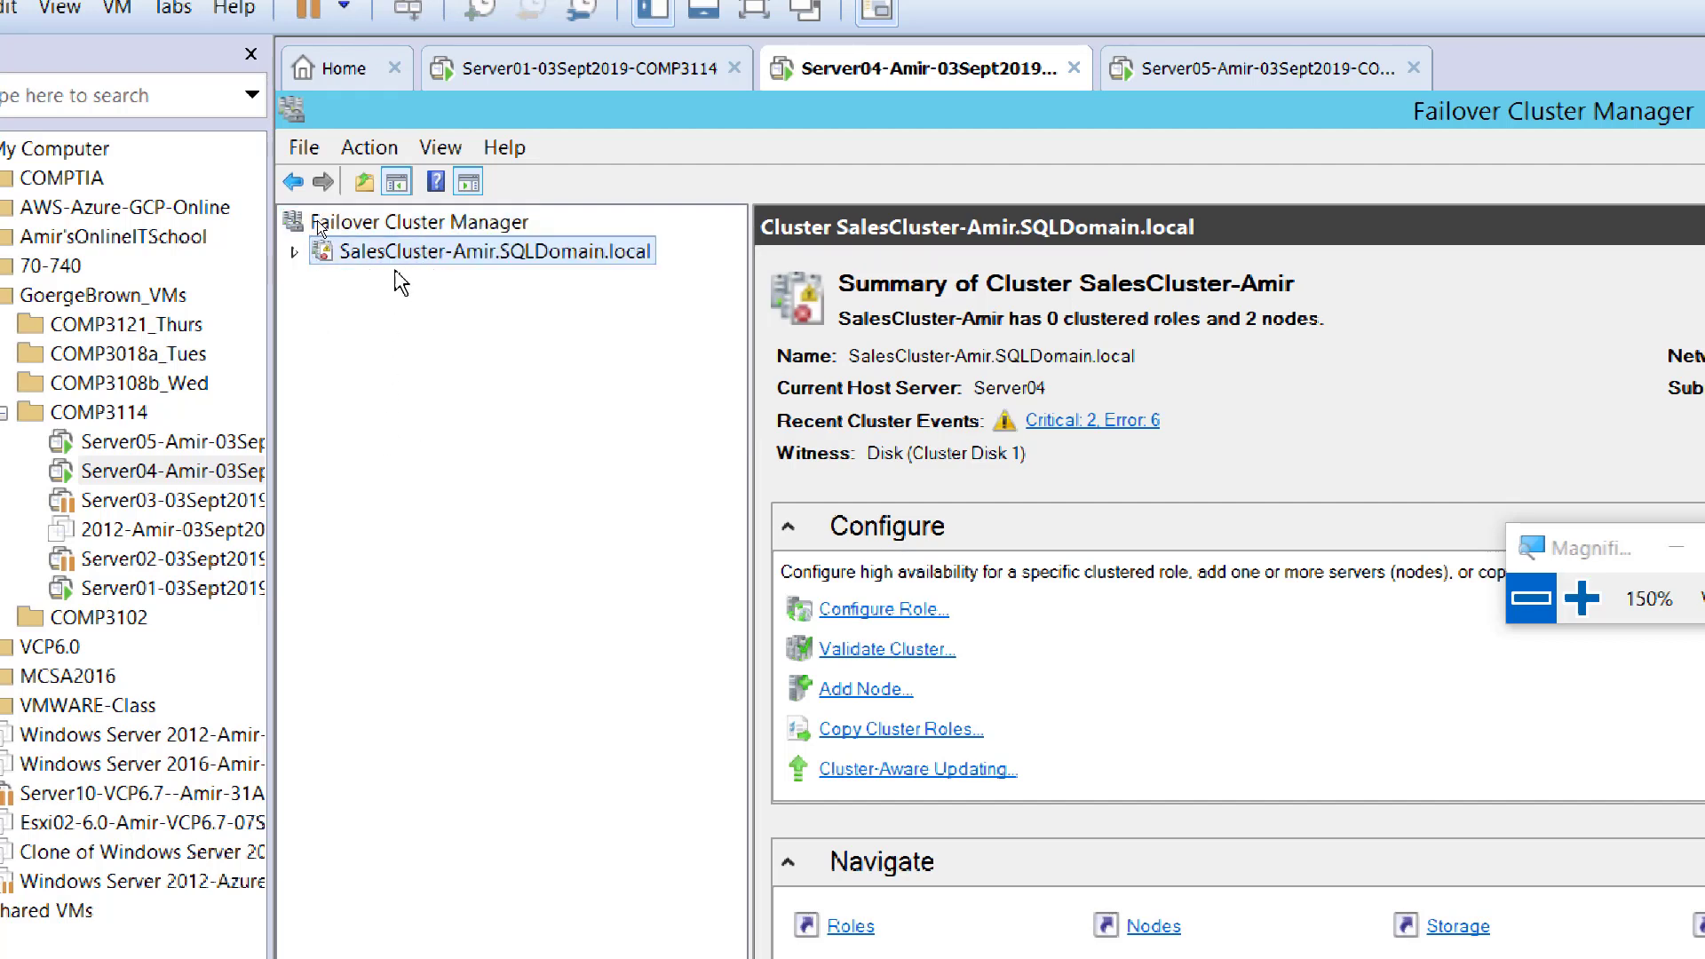
Start the Create Cluster Wizard from the Failover Cluster Manager node and advance to its server selection page.
right_click(418, 219)
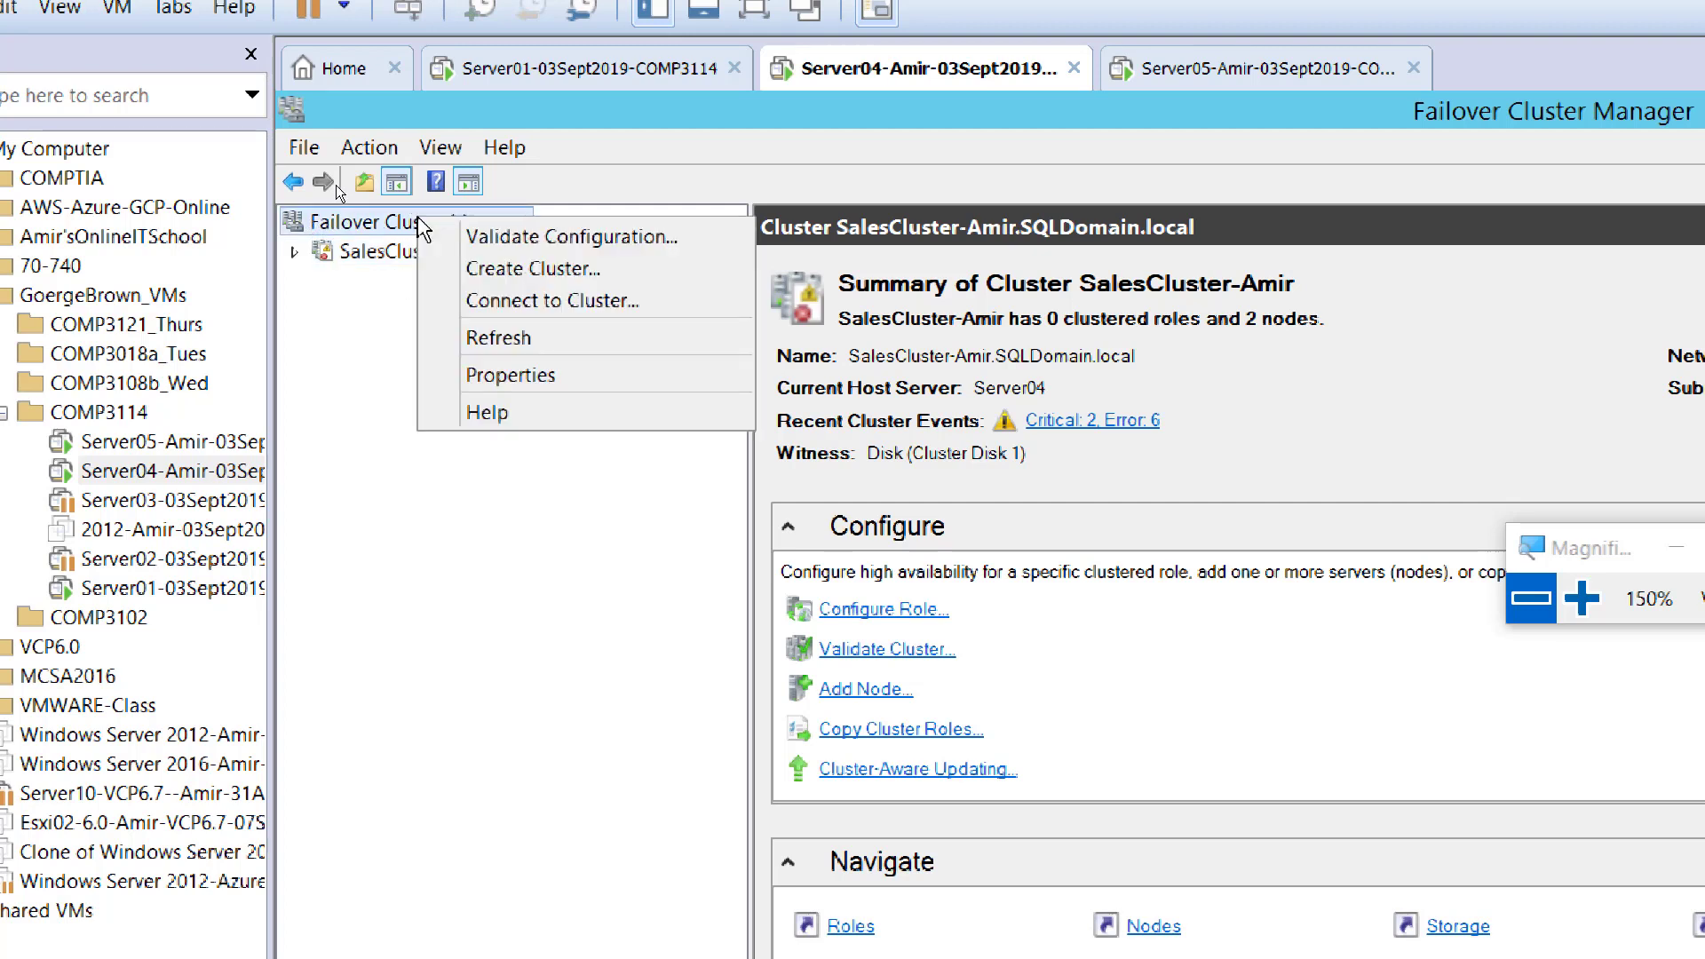
left_click(522, 281)
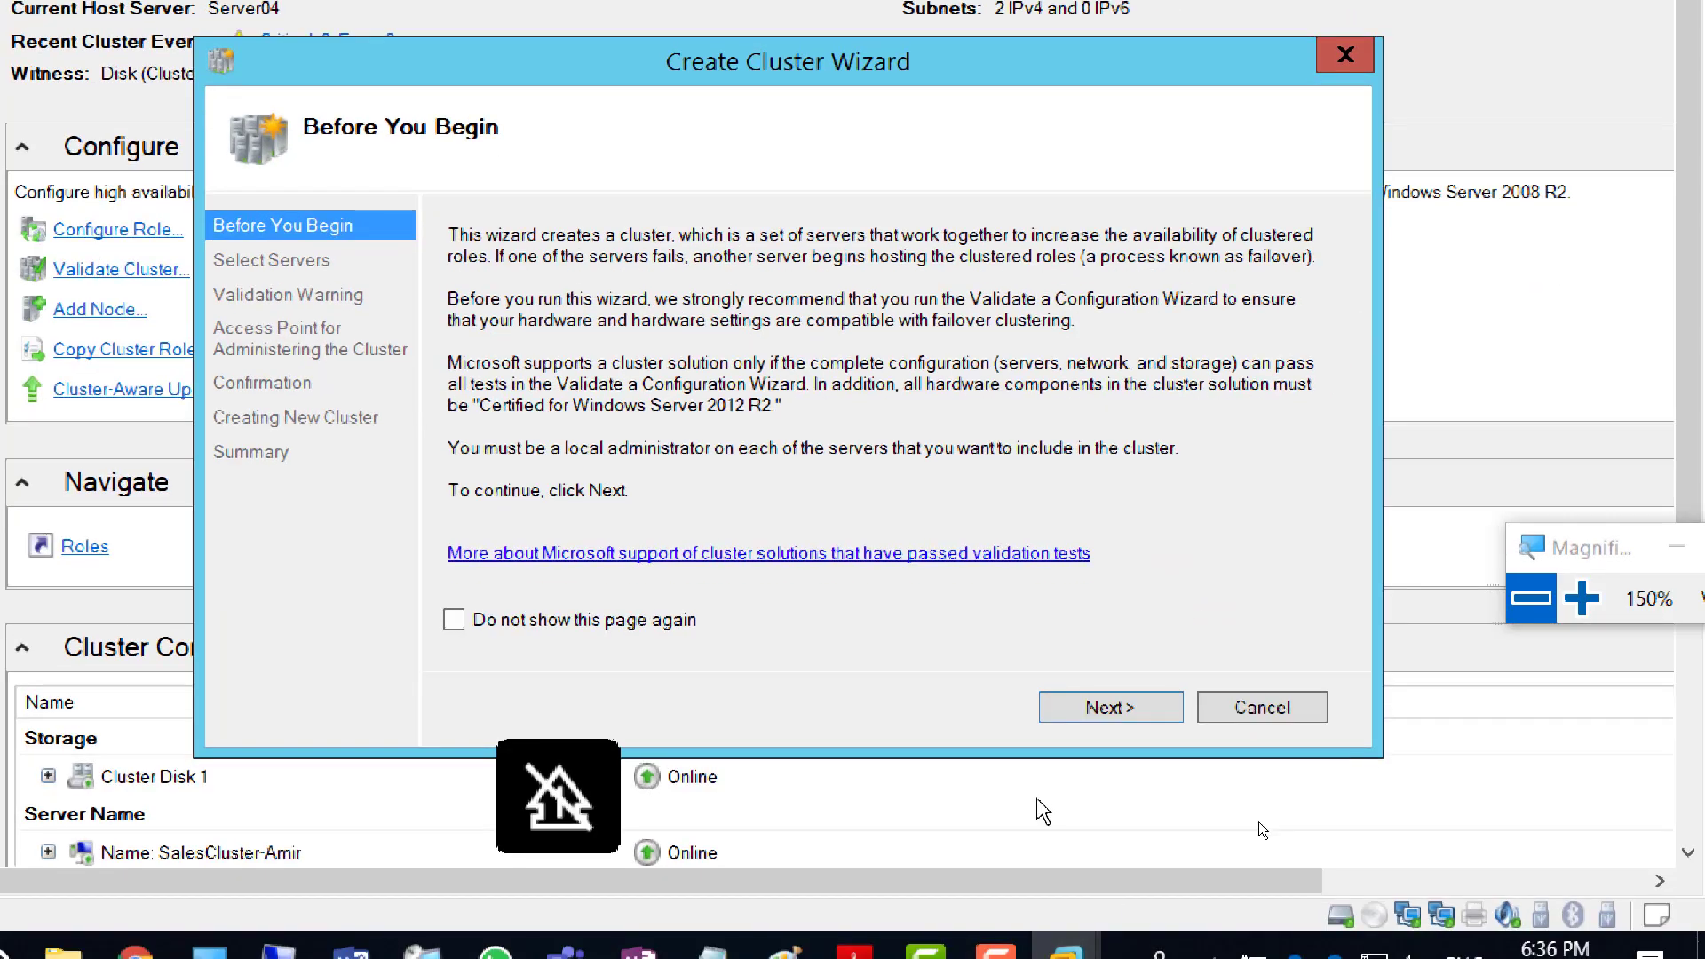
left_click(1071, 708)
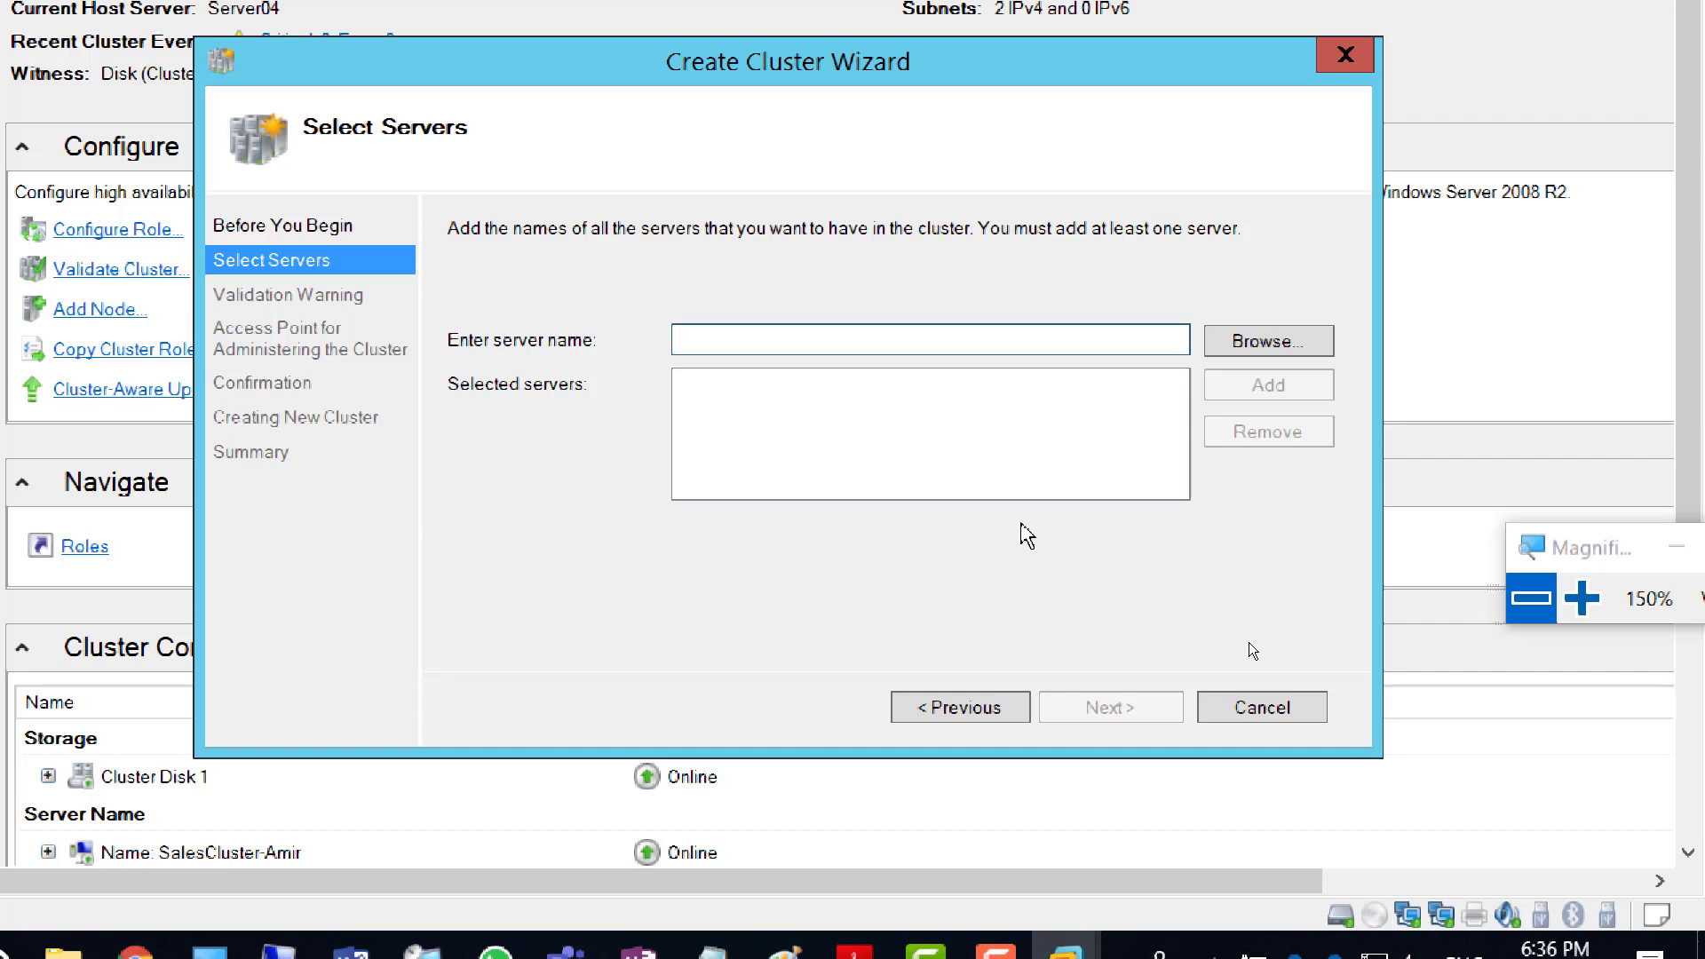
left_click(1260, 346)
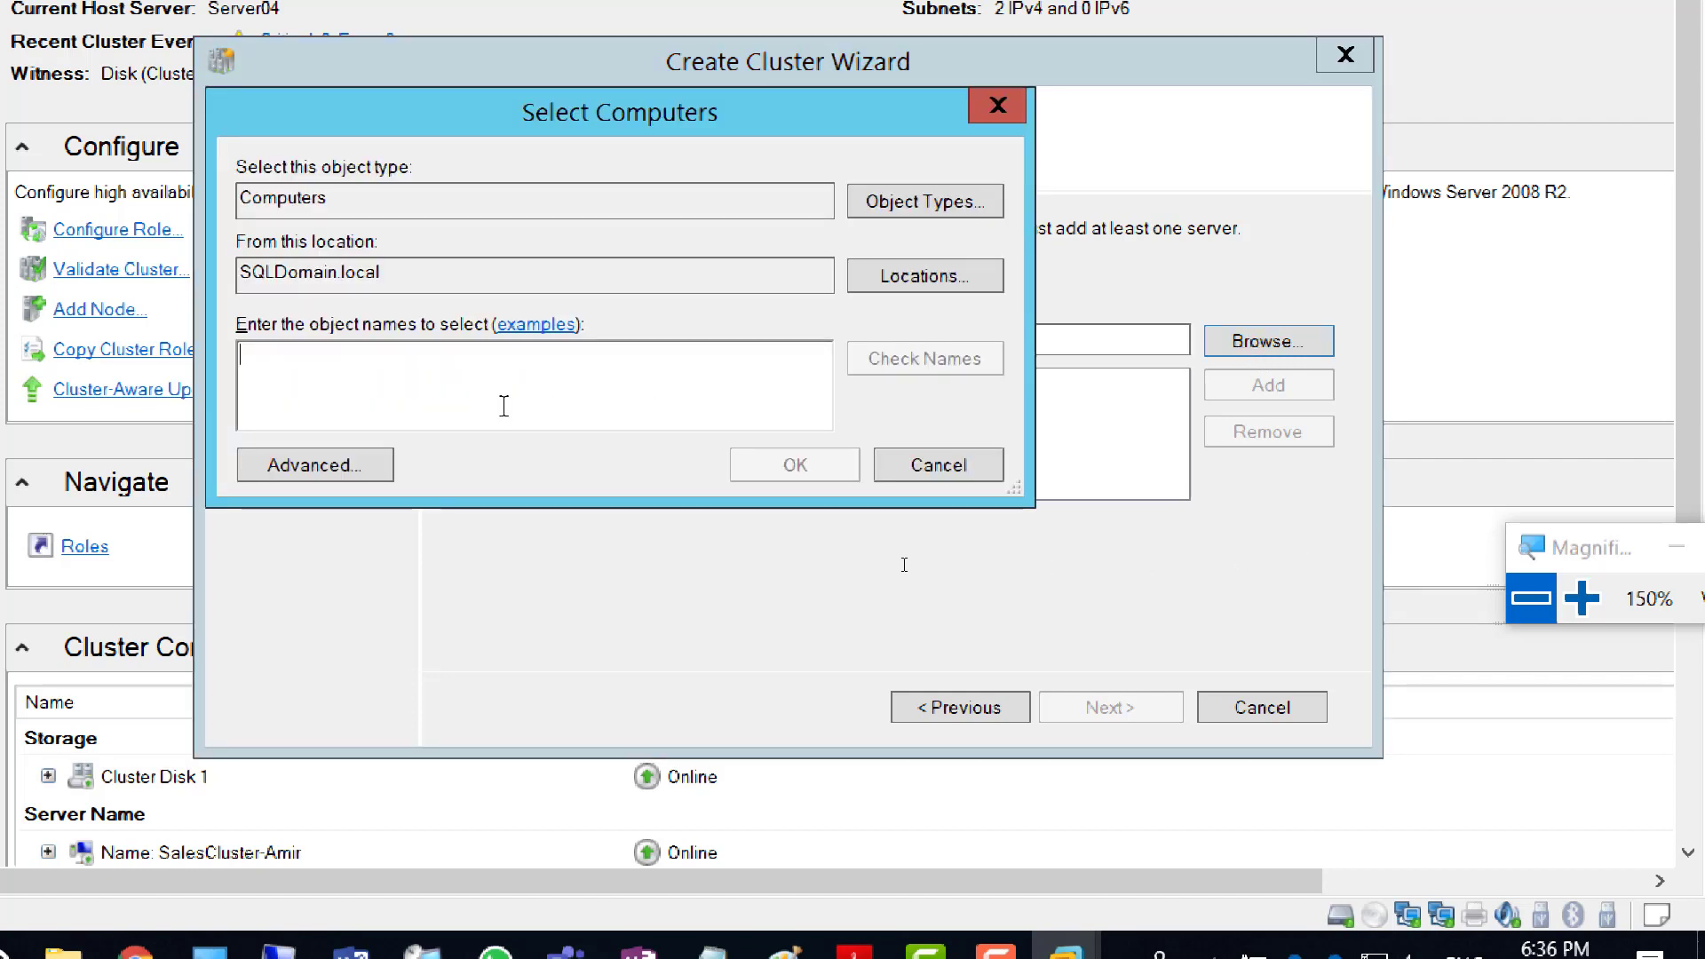
type("server")
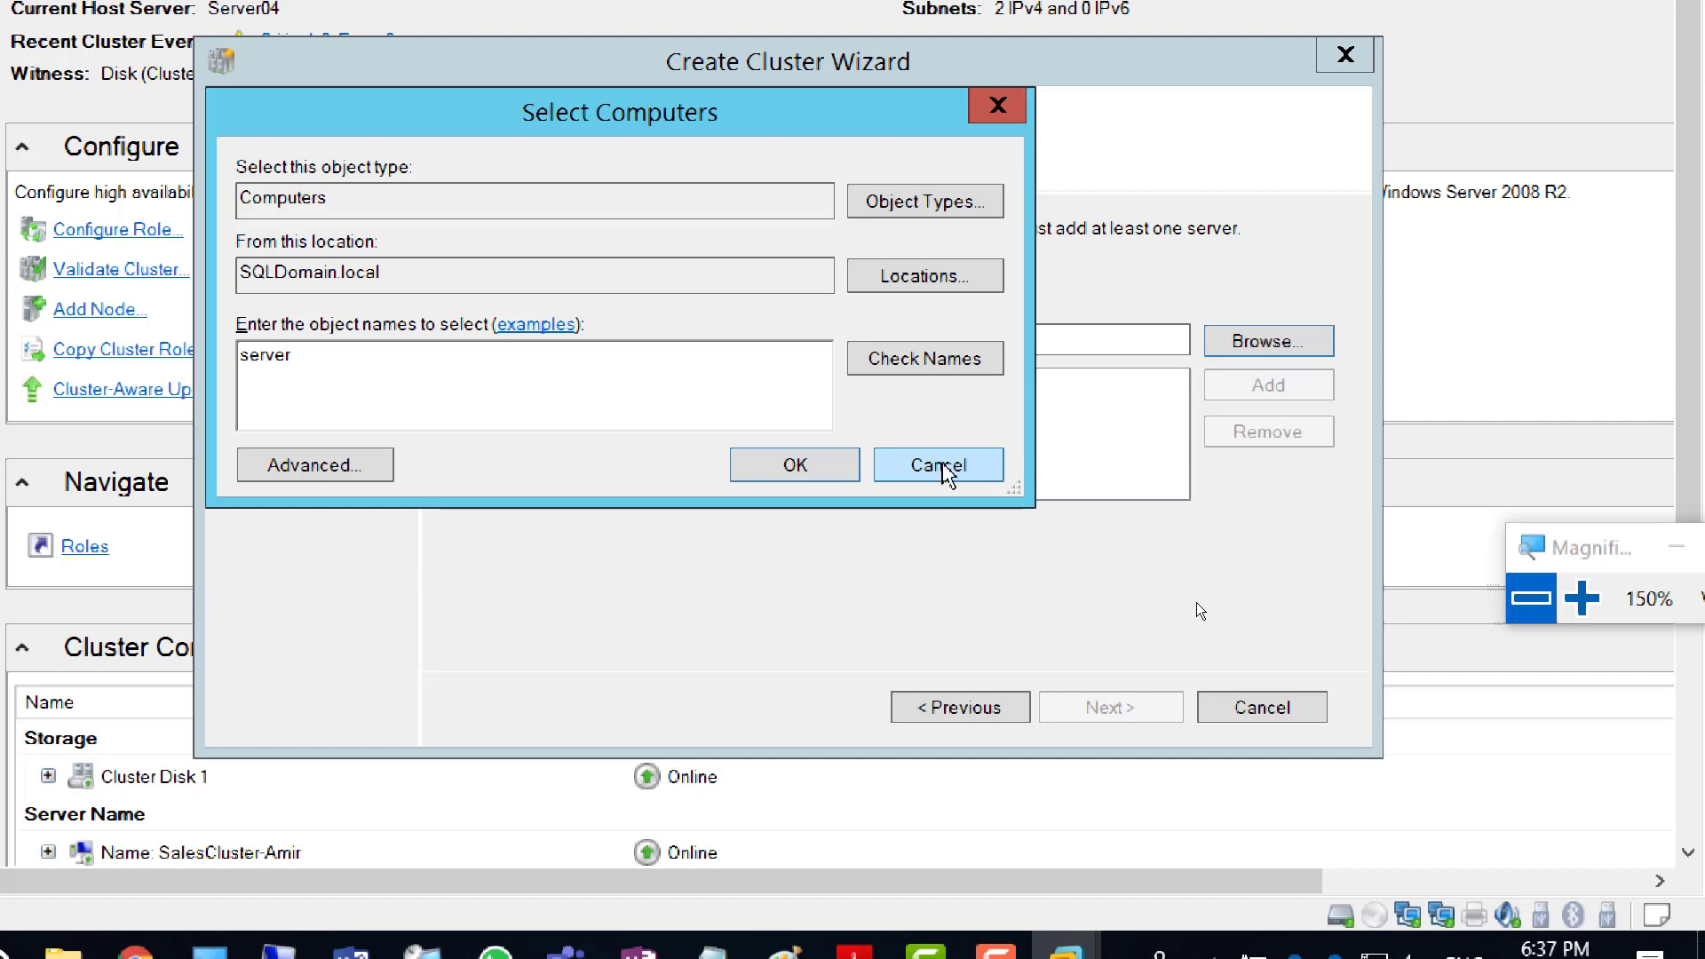
left_click(944, 469)
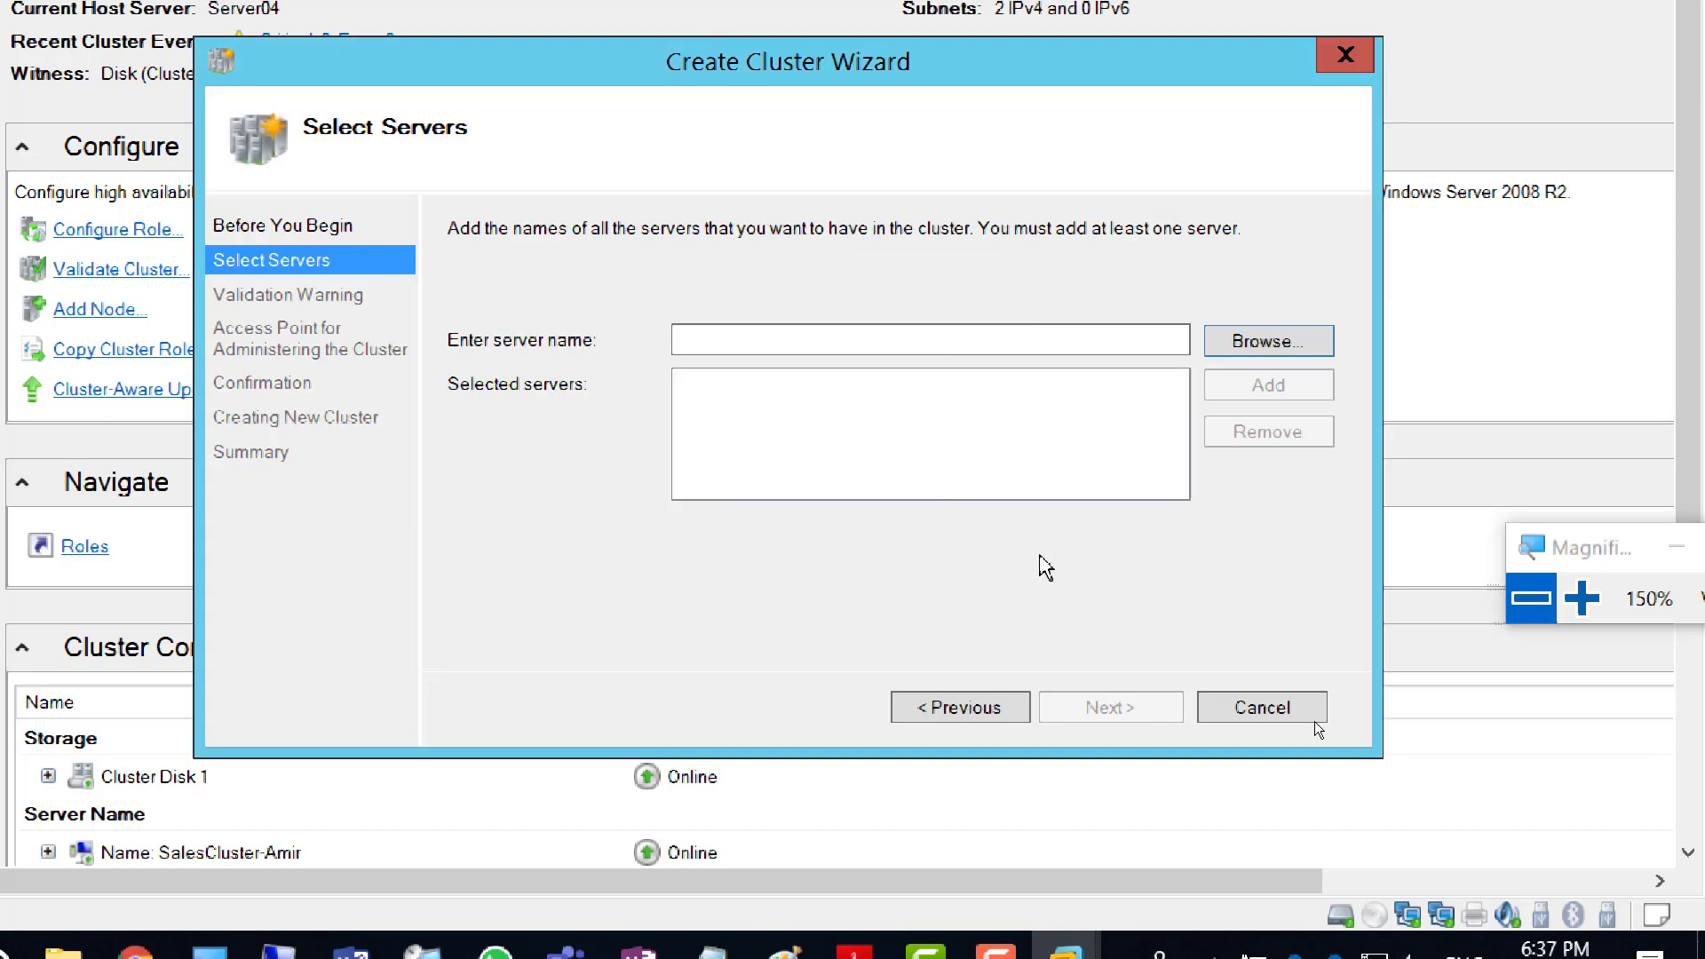
Cancel the Create Cluster Wizard and view the commands available for the Failover Cluster Manager node.
left_click(1247, 711)
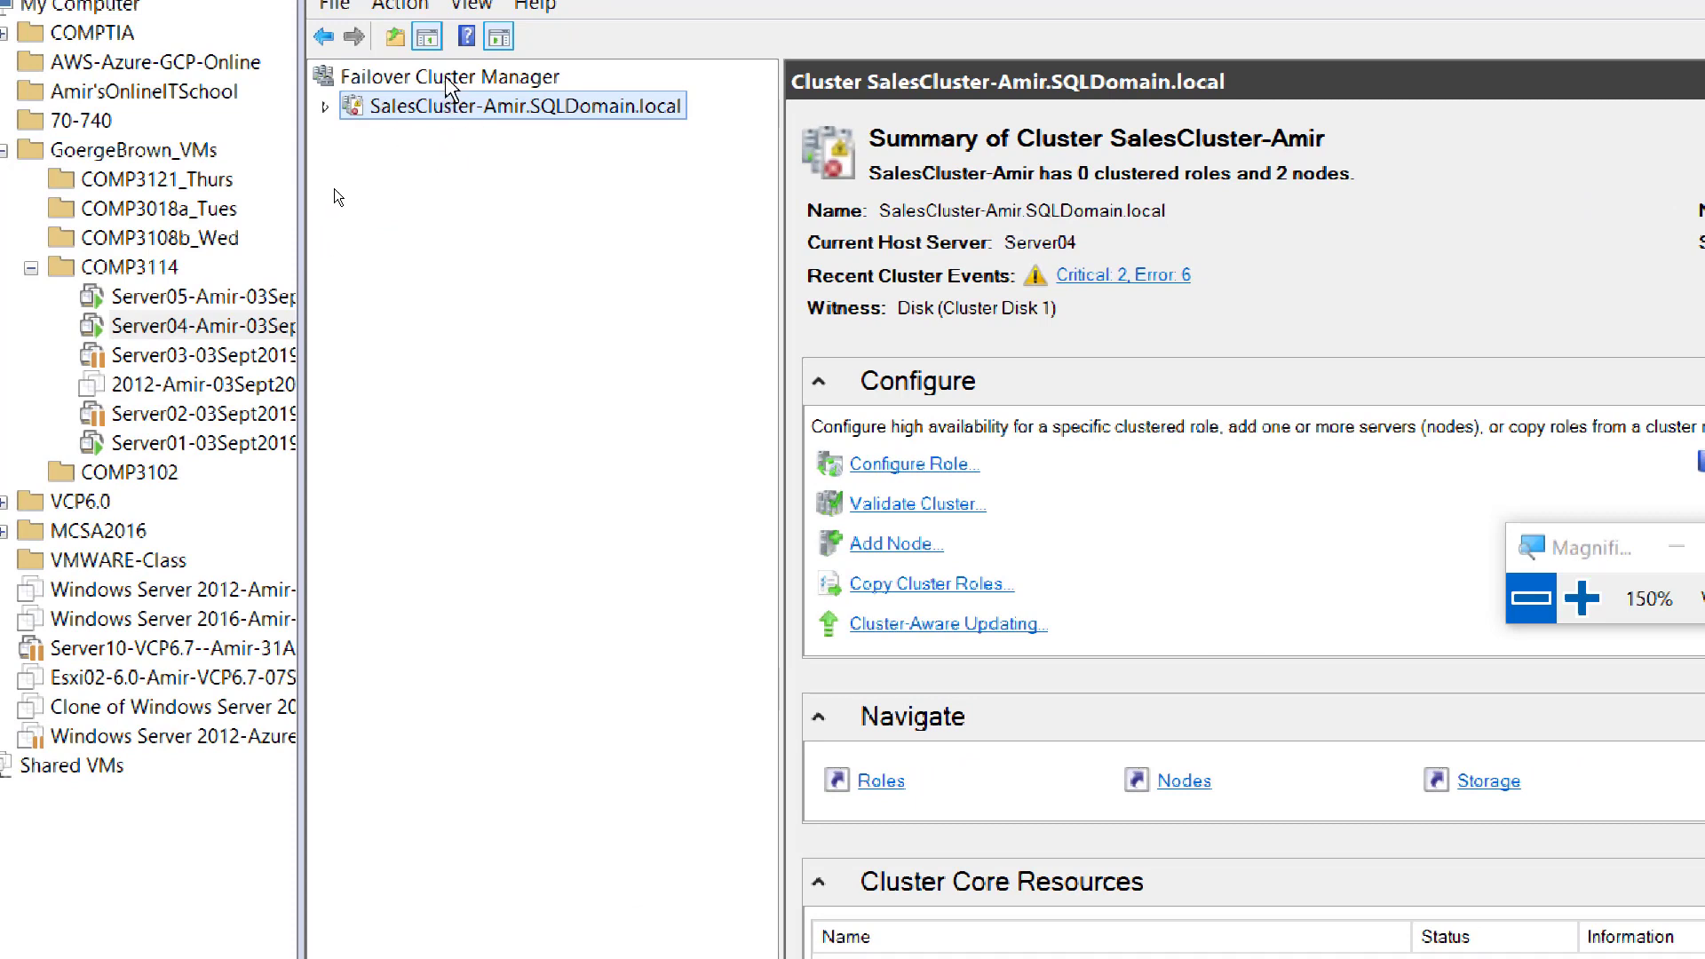
right_click(446, 80)
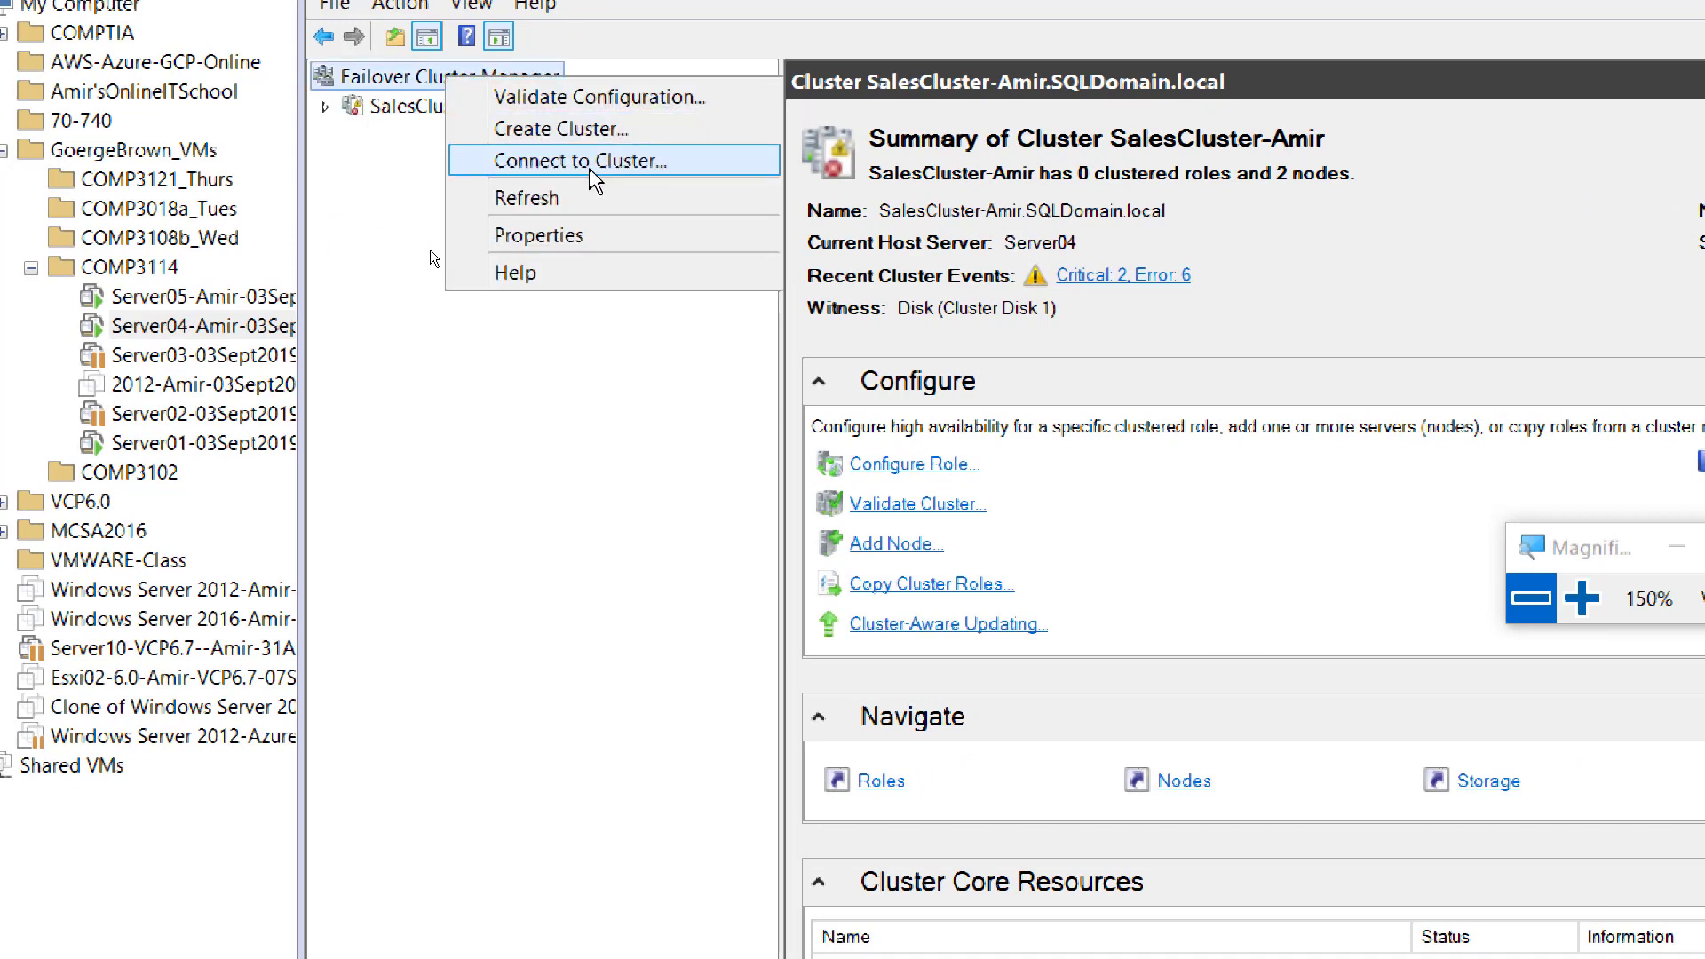
left_click(366, 175)
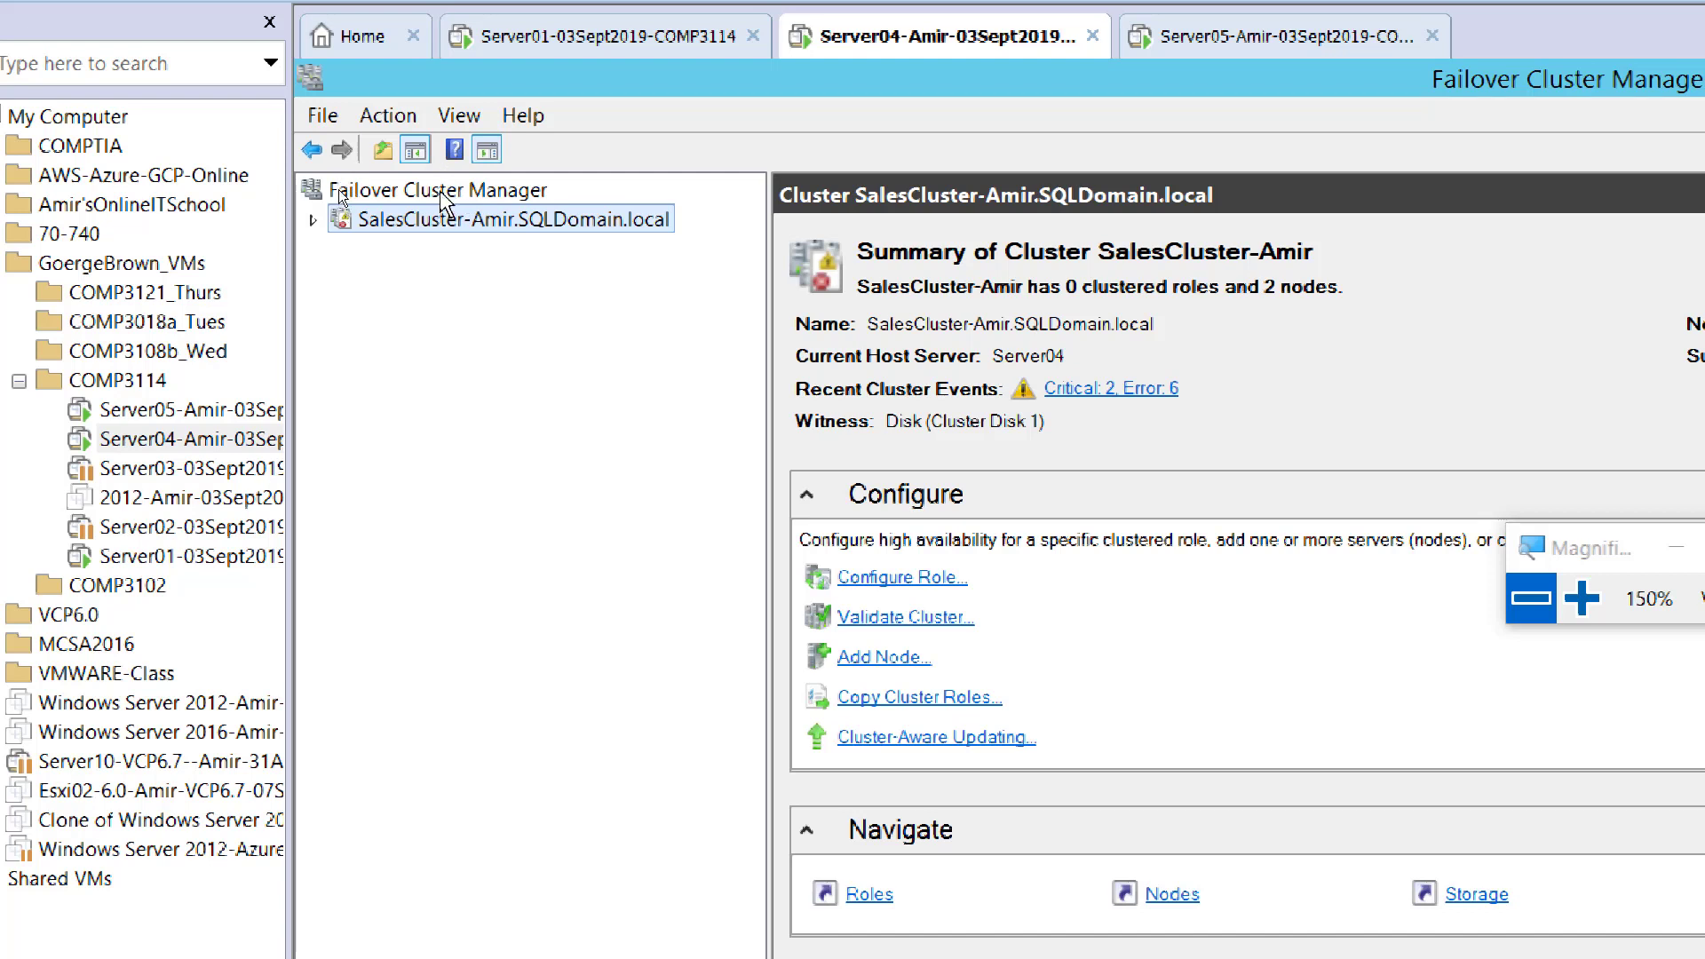
right_click(441, 191)
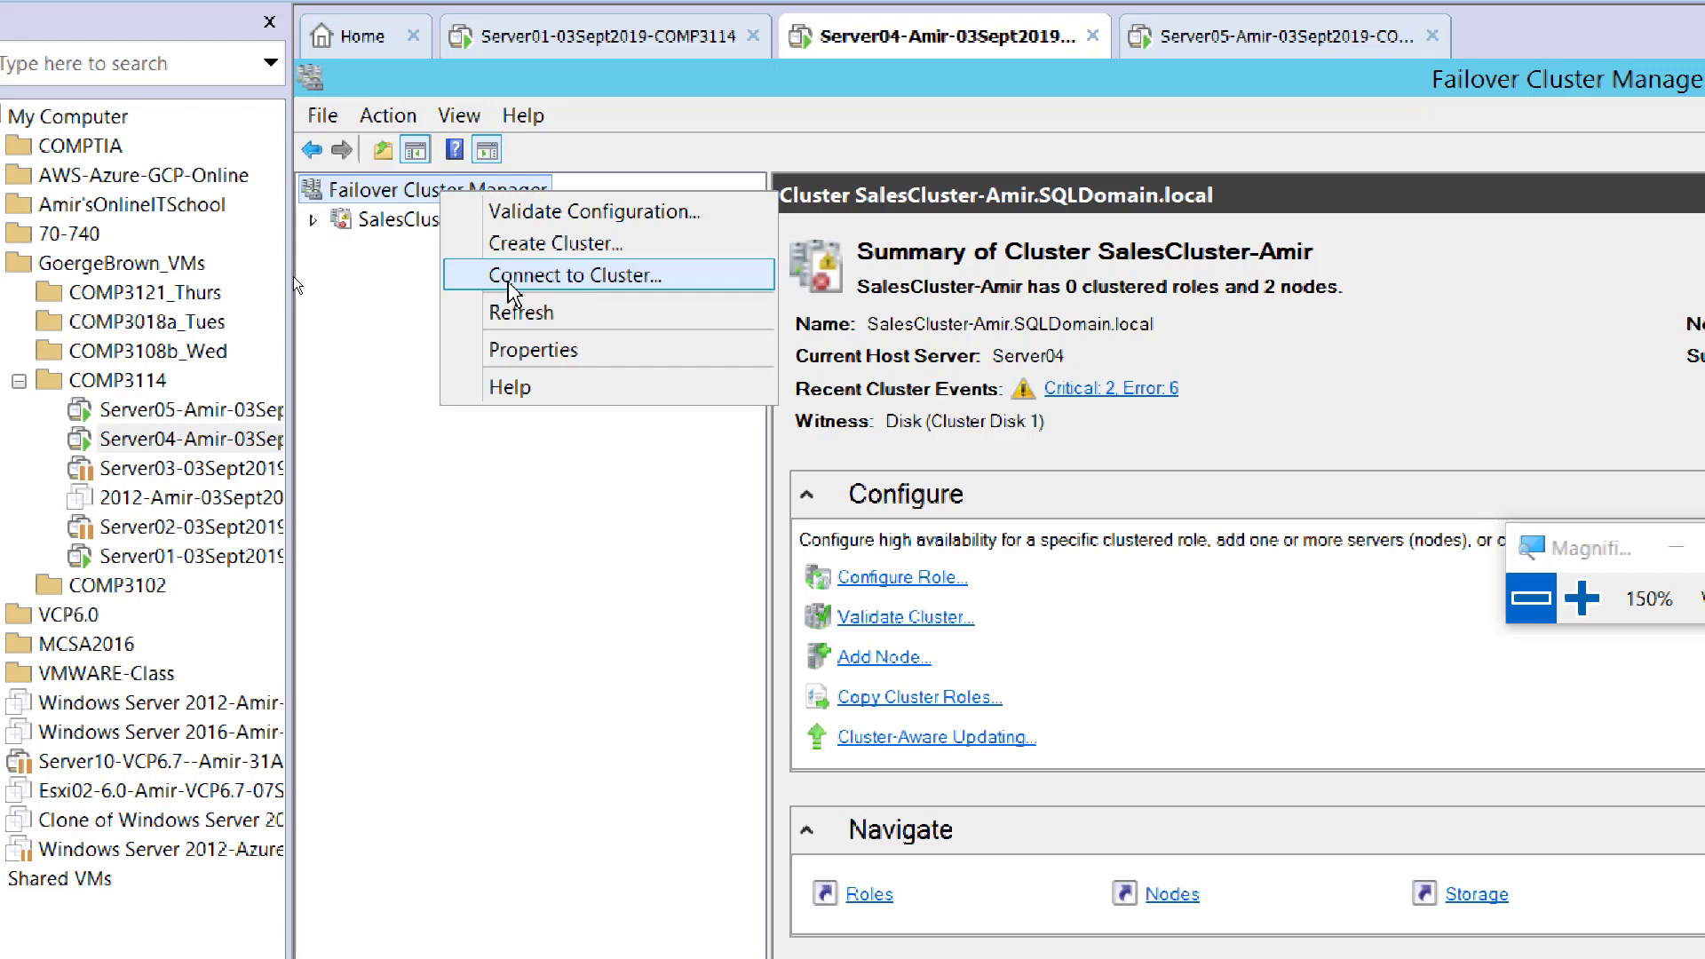
left_click(376, 271)
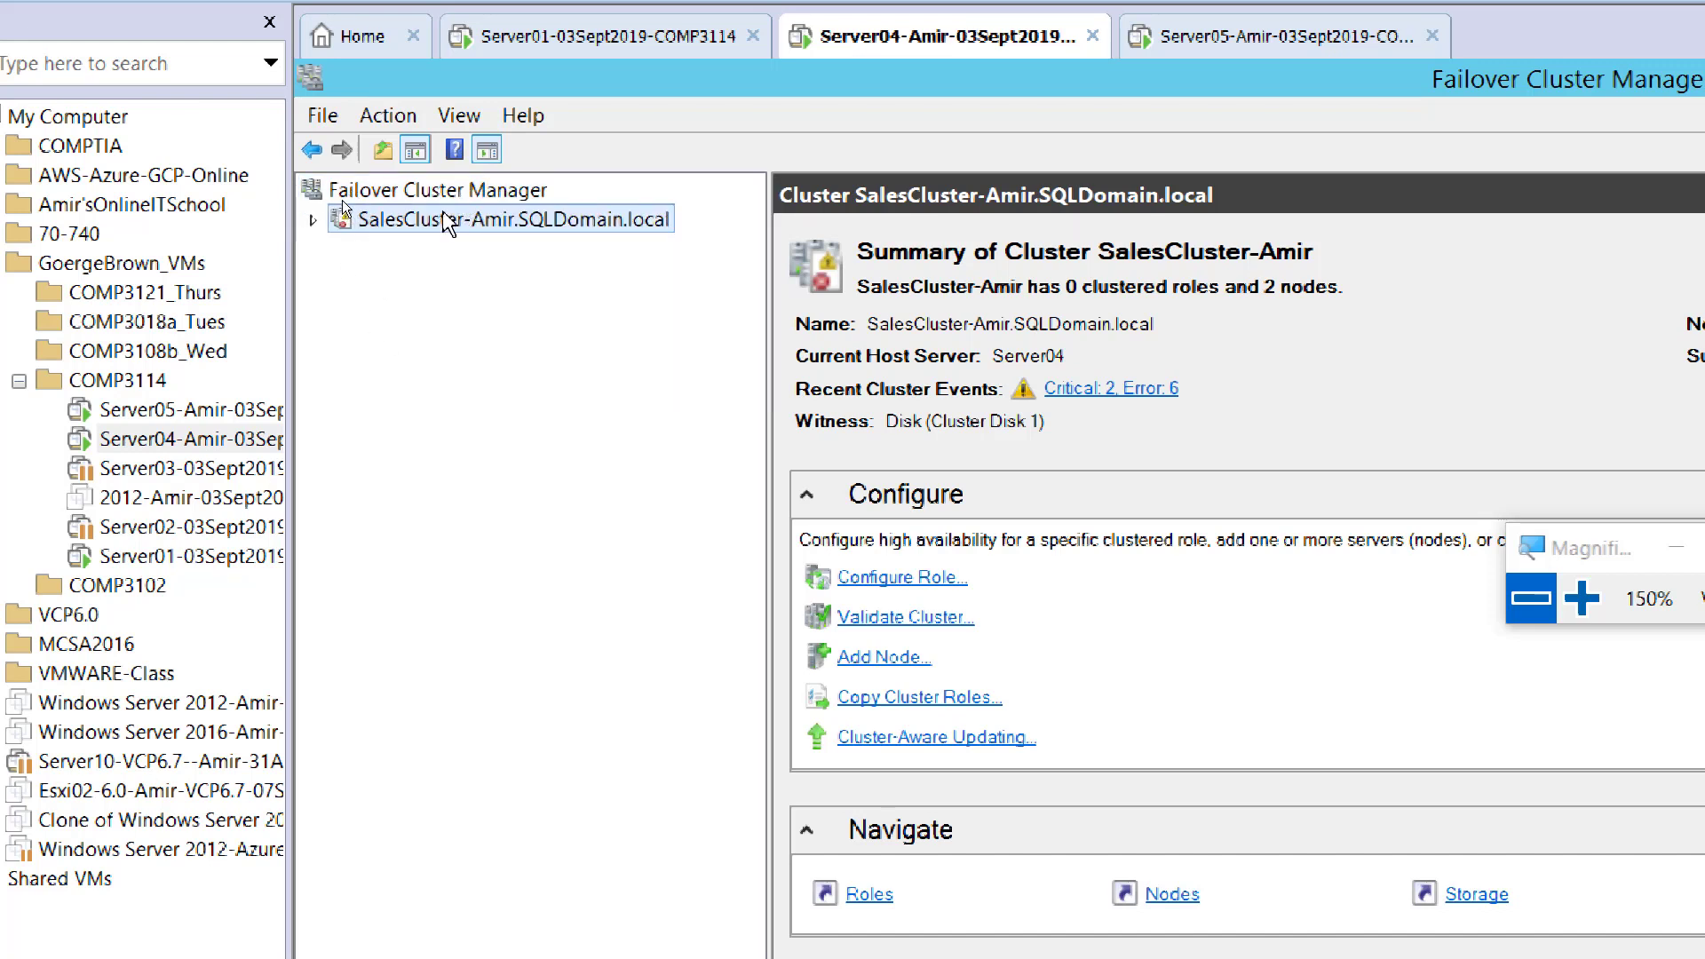
Open Connect to Cluster, enter the sales cluster's full domain name as the cluster name, and cancel the connection.
right_click(462, 191)
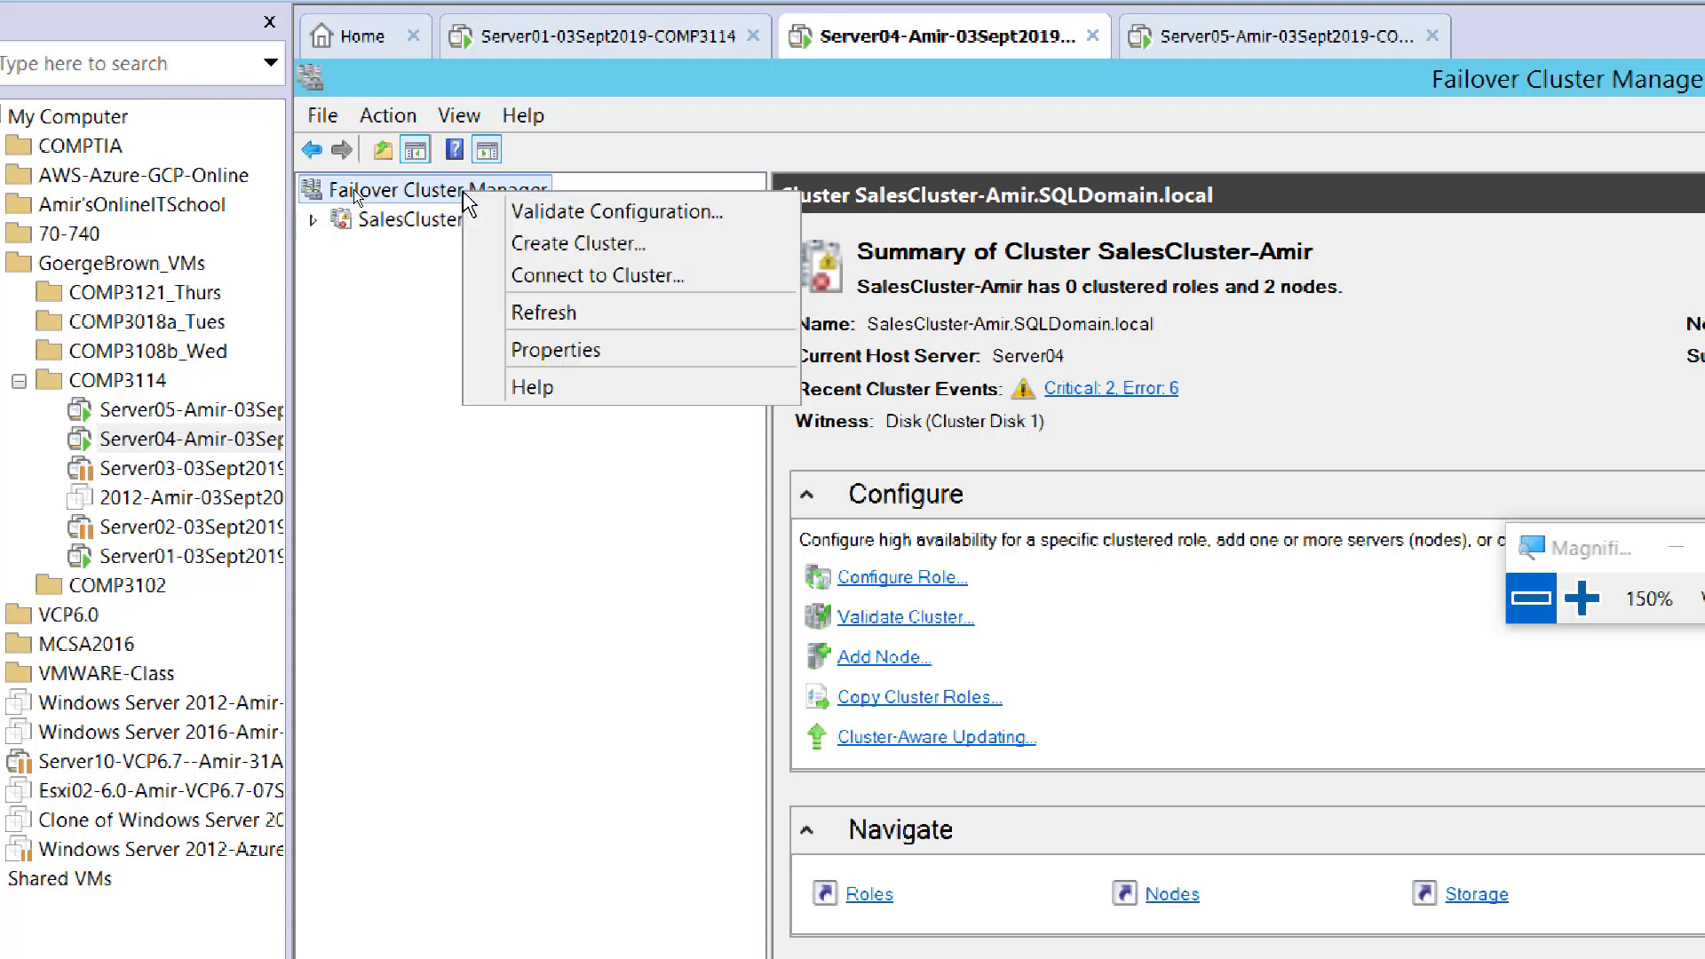
left_click(561, 277)
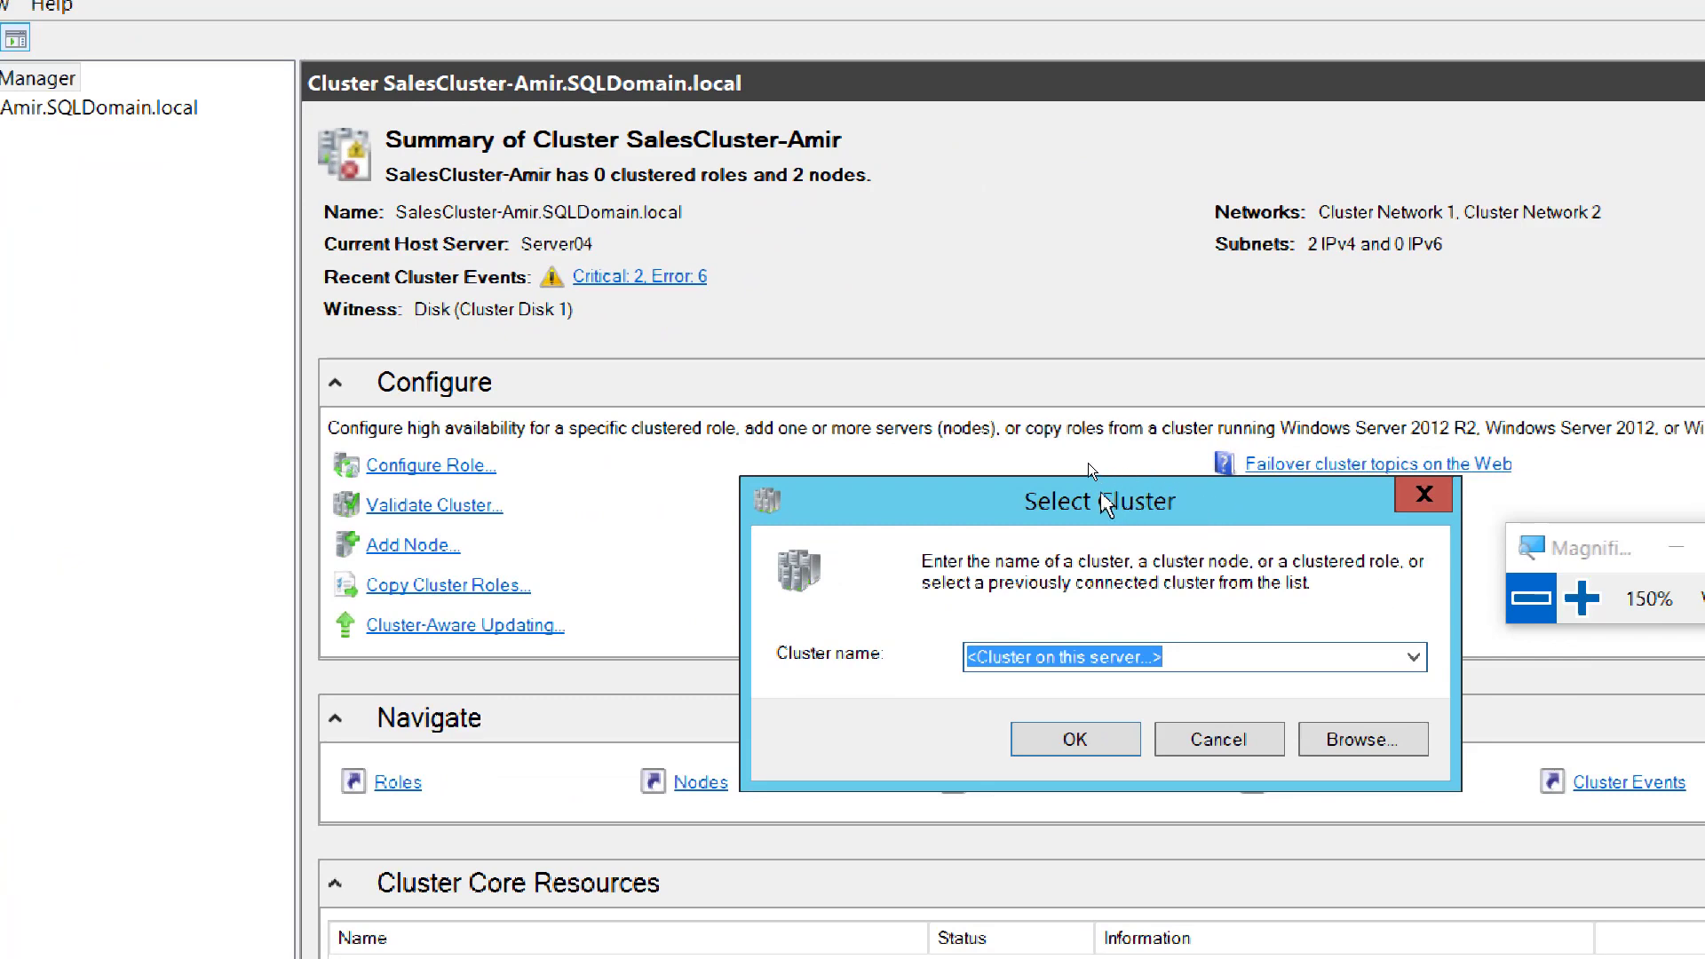
left_click_drag(1560, 607, 1512, 576)
left_click_drag(1041, 462, 454, 107)
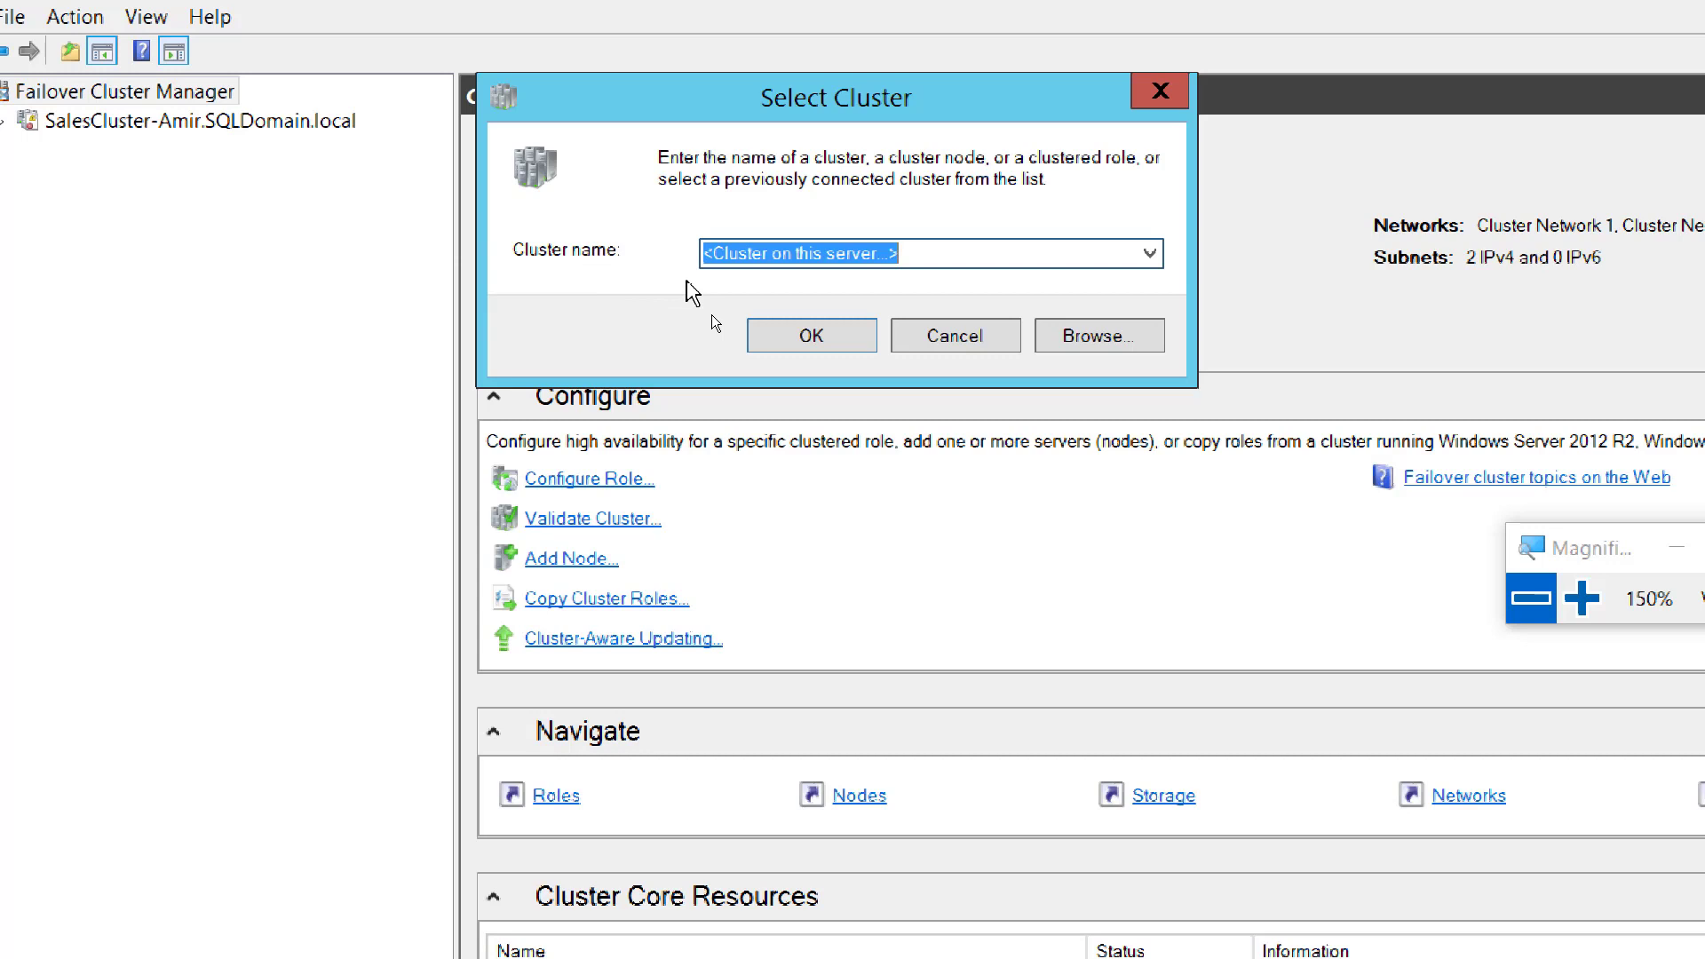
type("Sales")
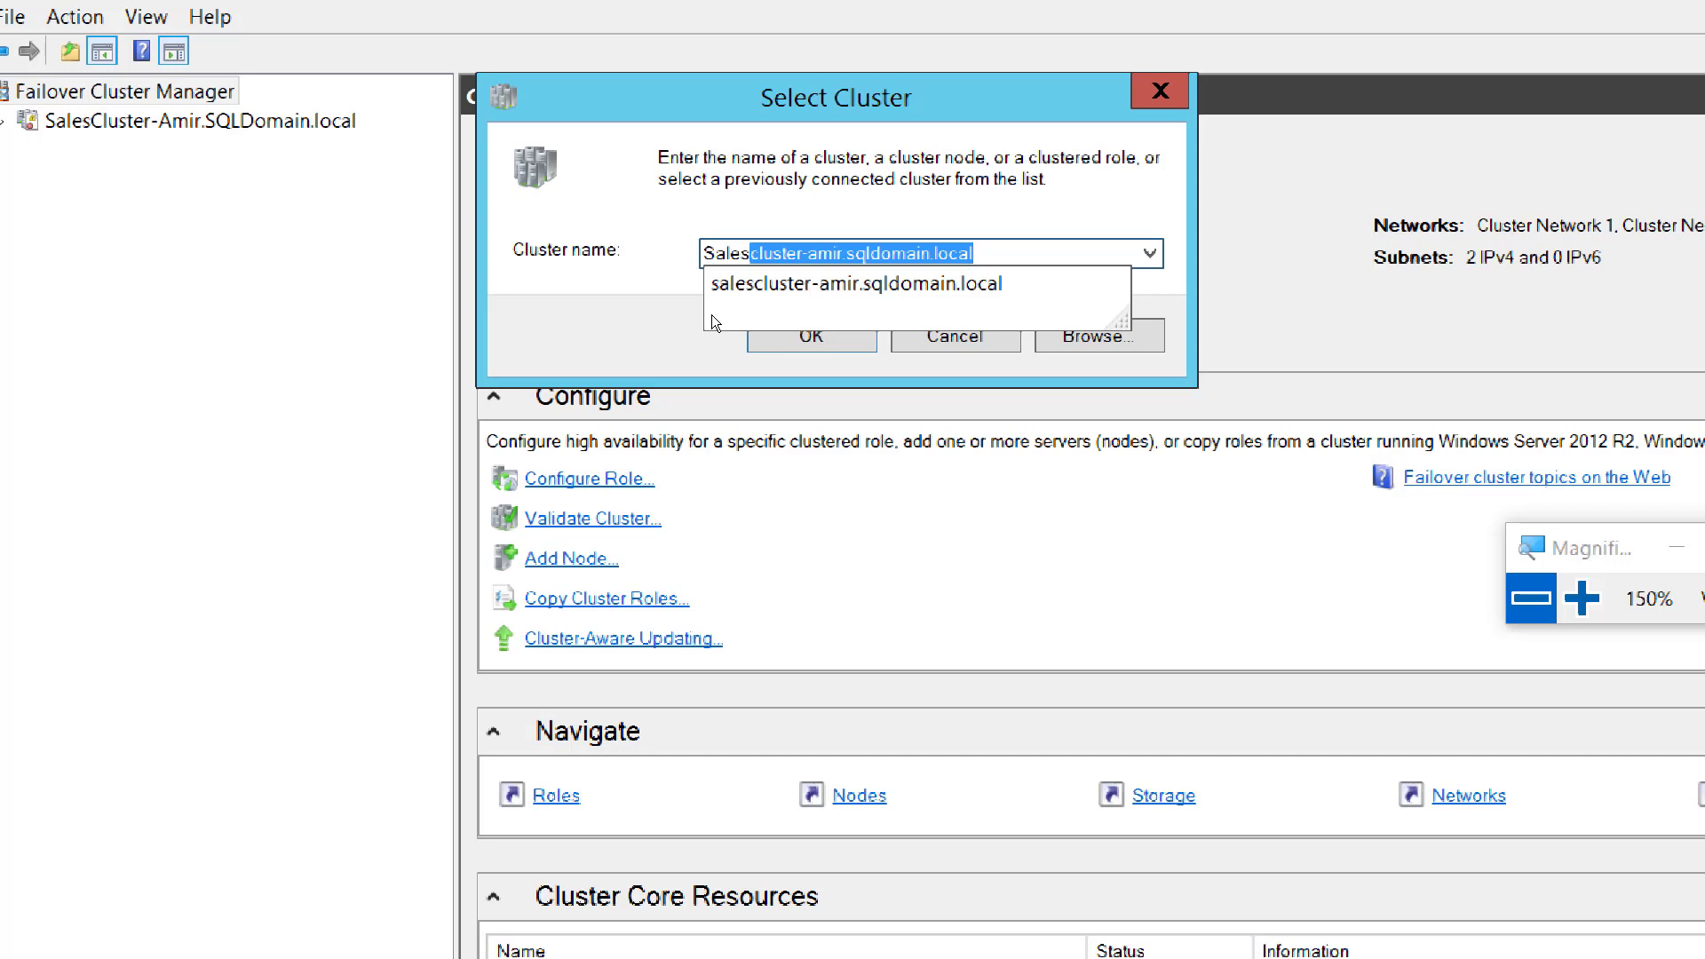
type("cluster")
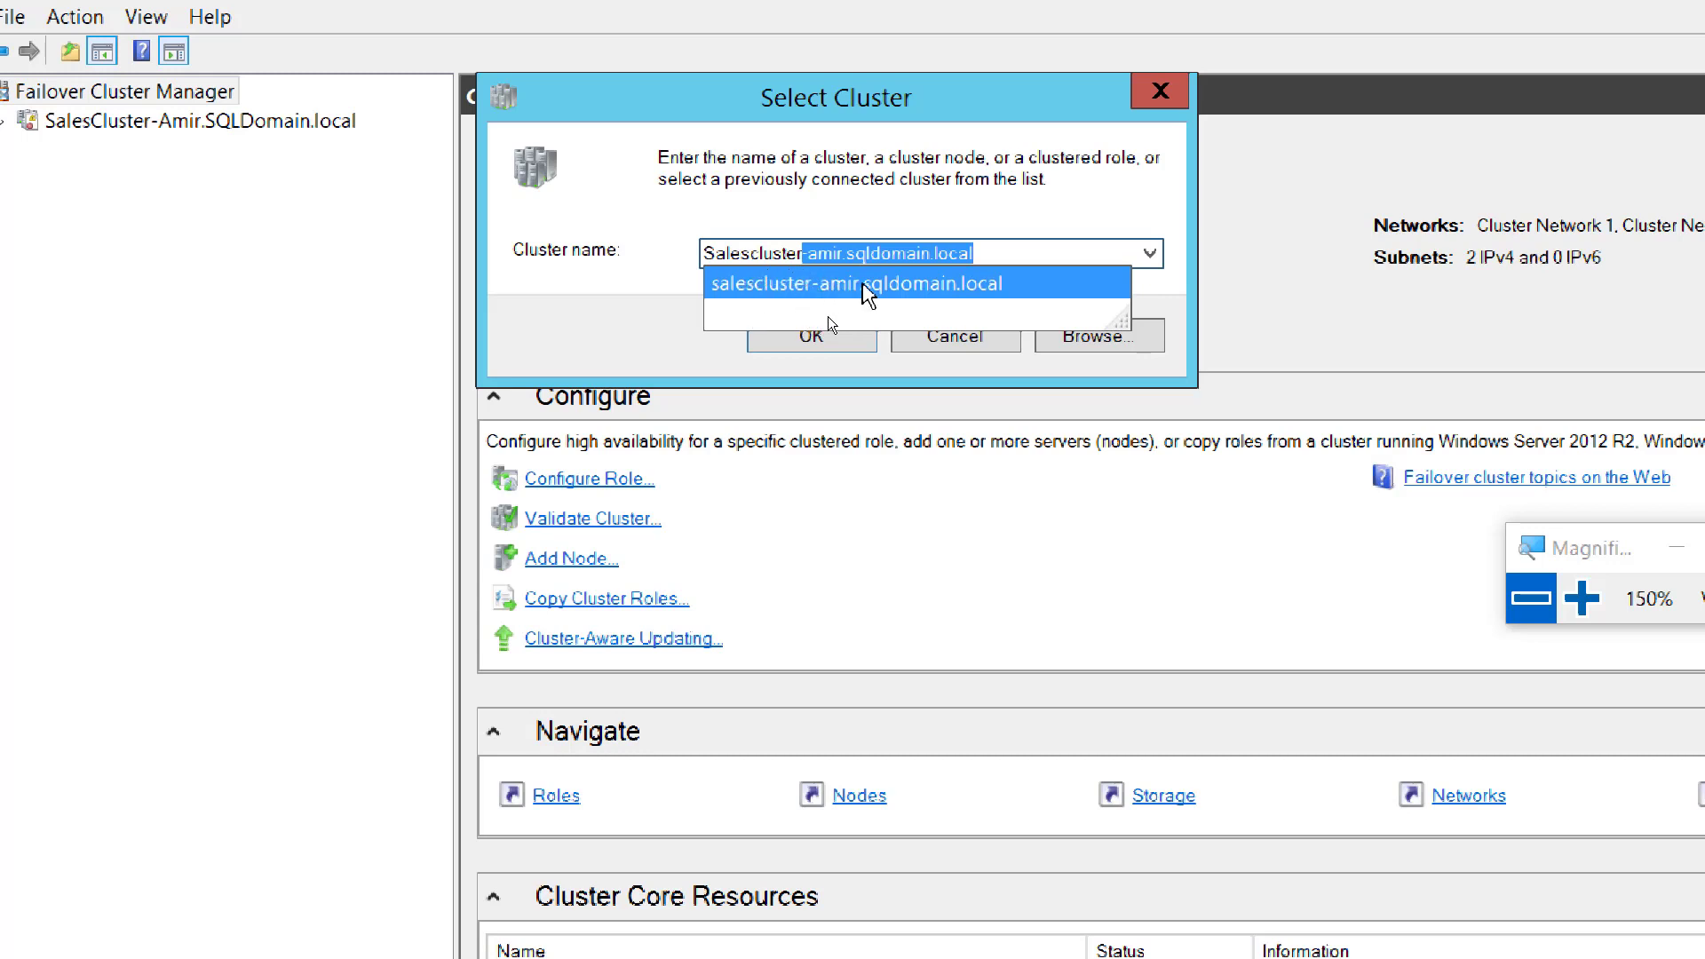
left_click(994, 208)
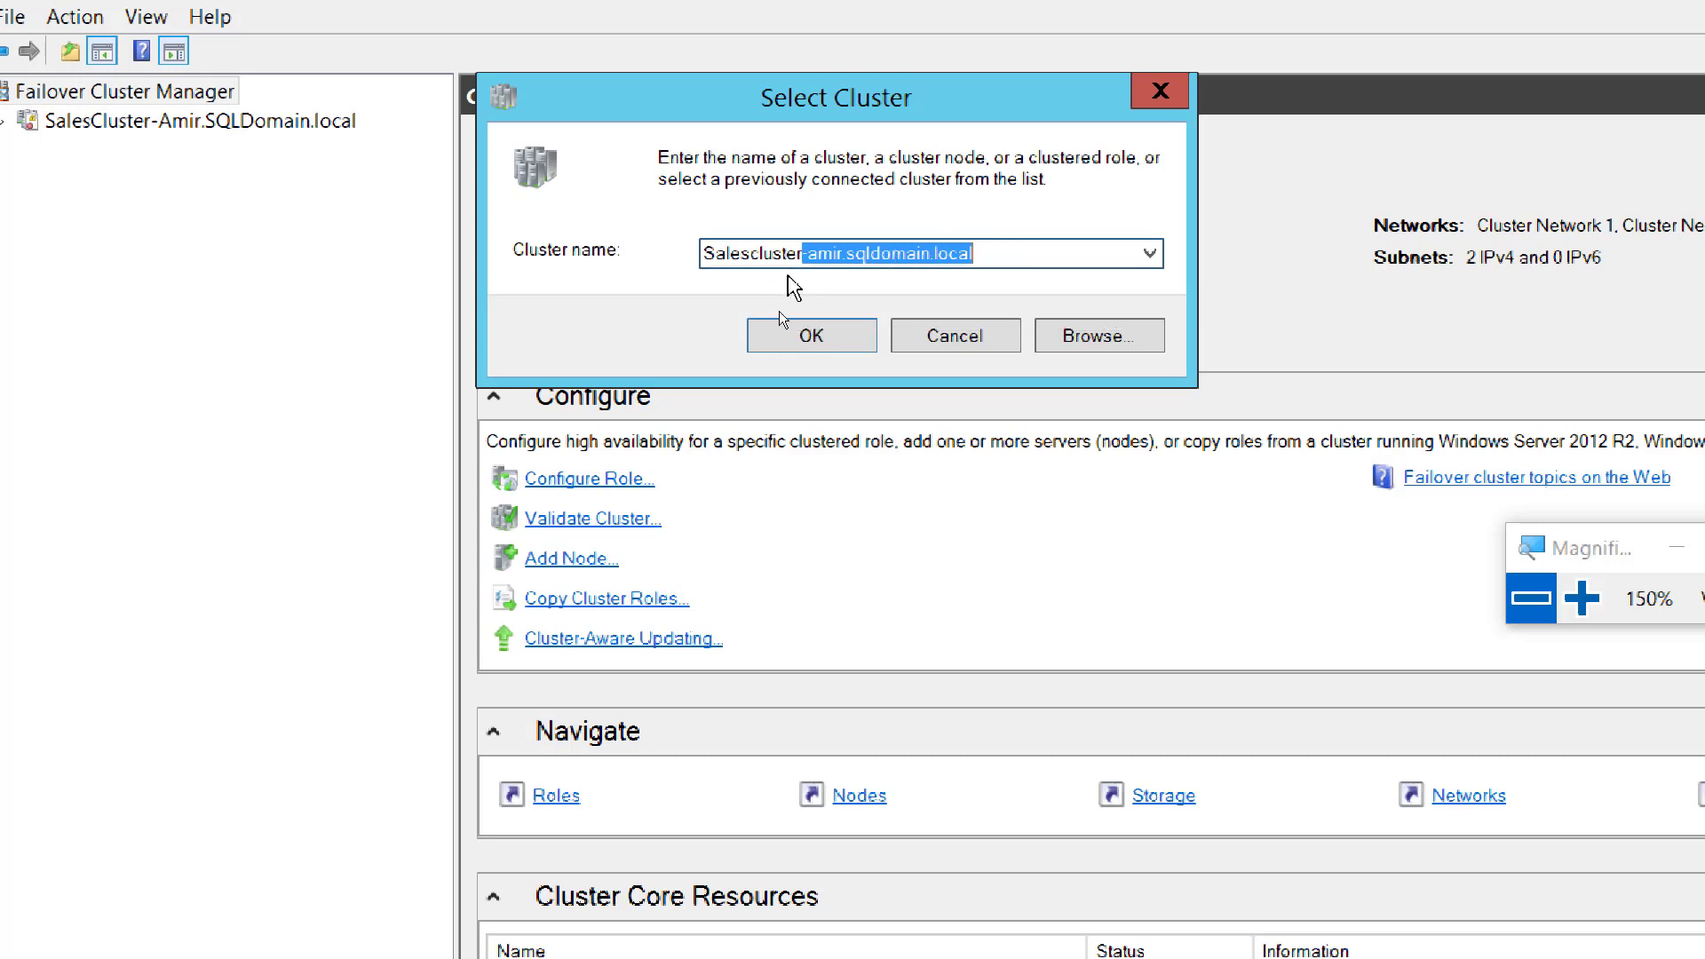
left_click(980, 255)
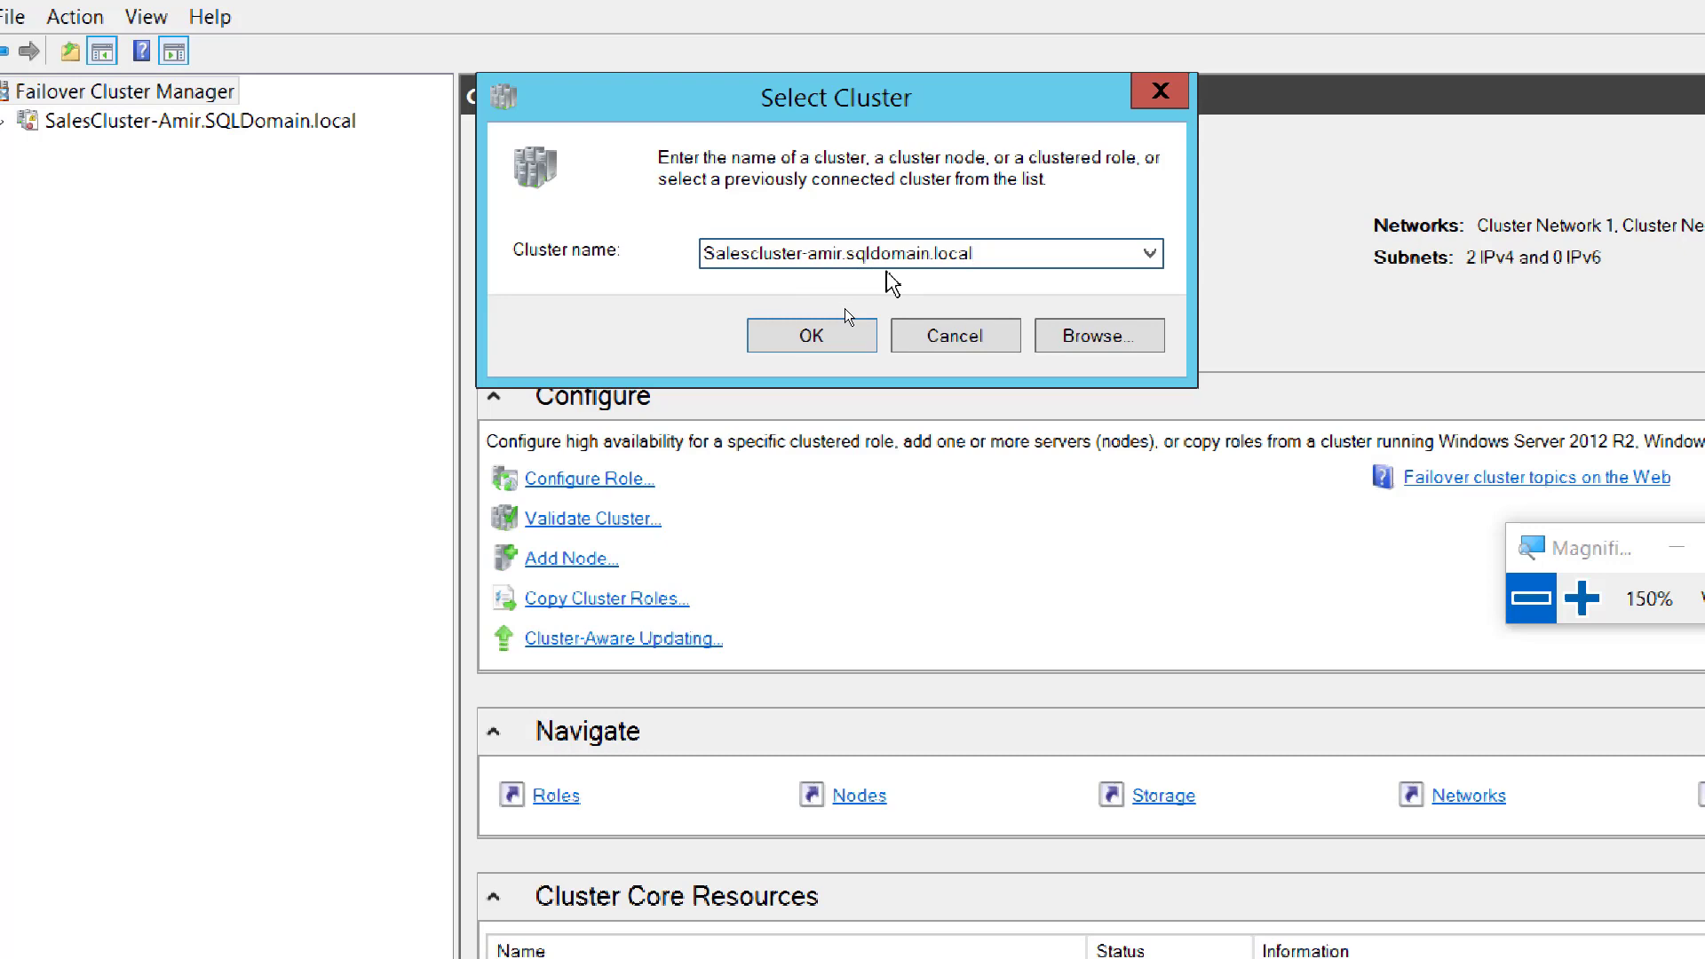
left_click(1582, 598)
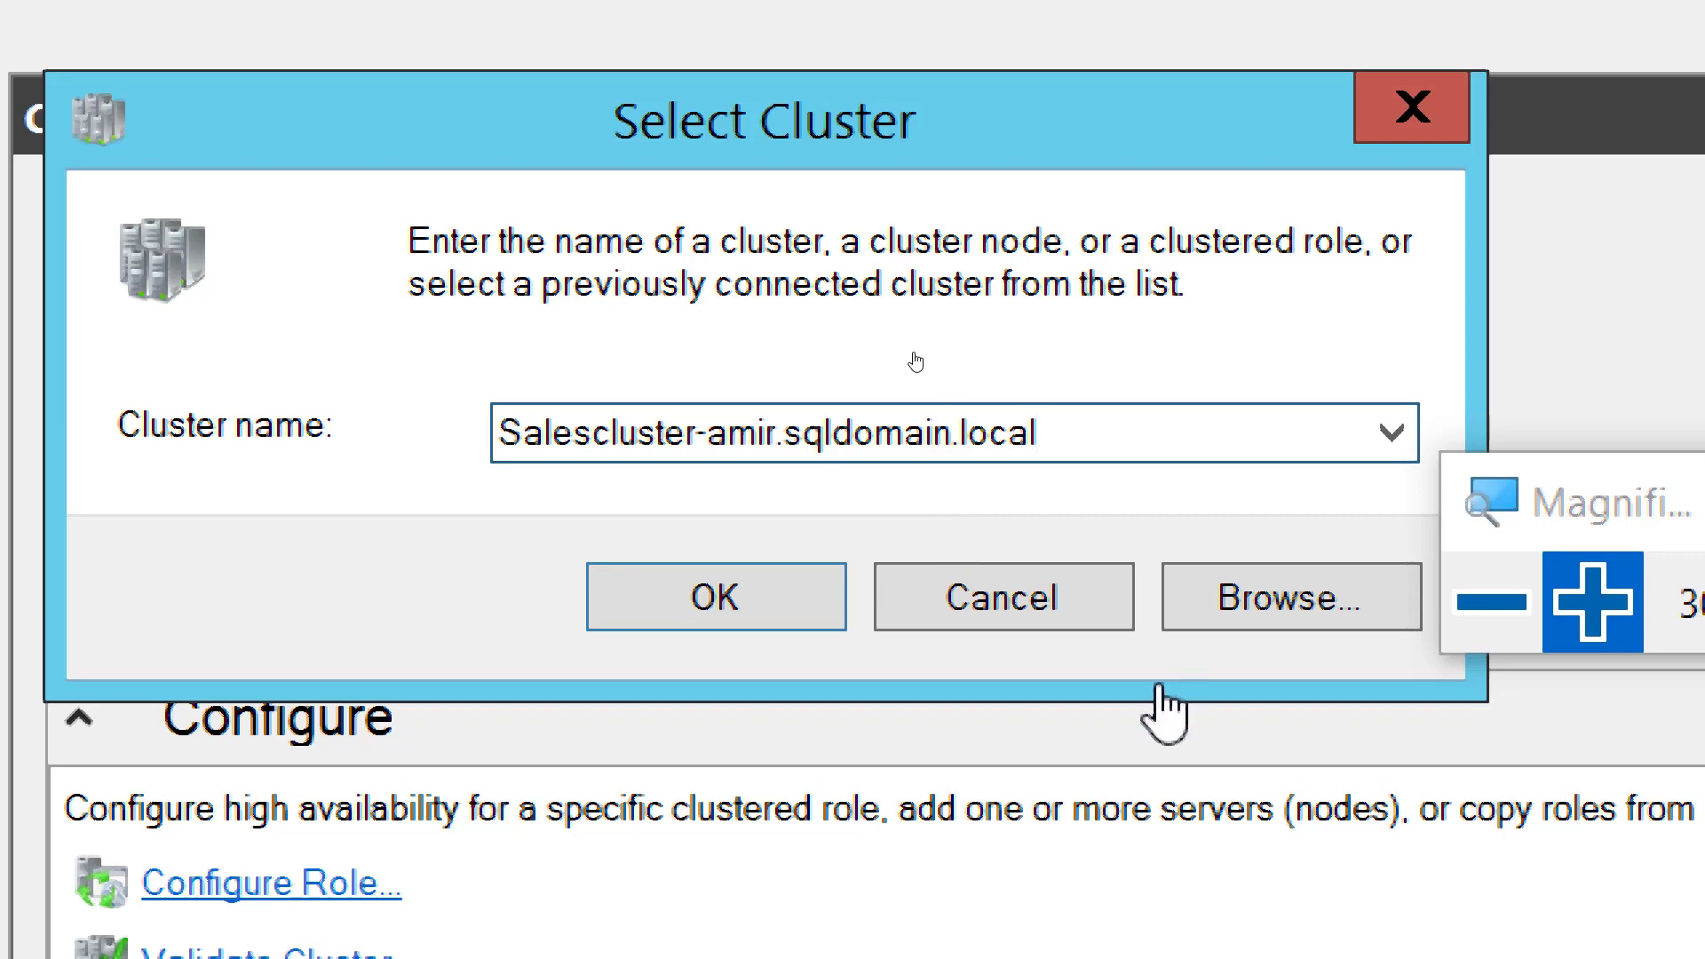
left_click(1065, 609)
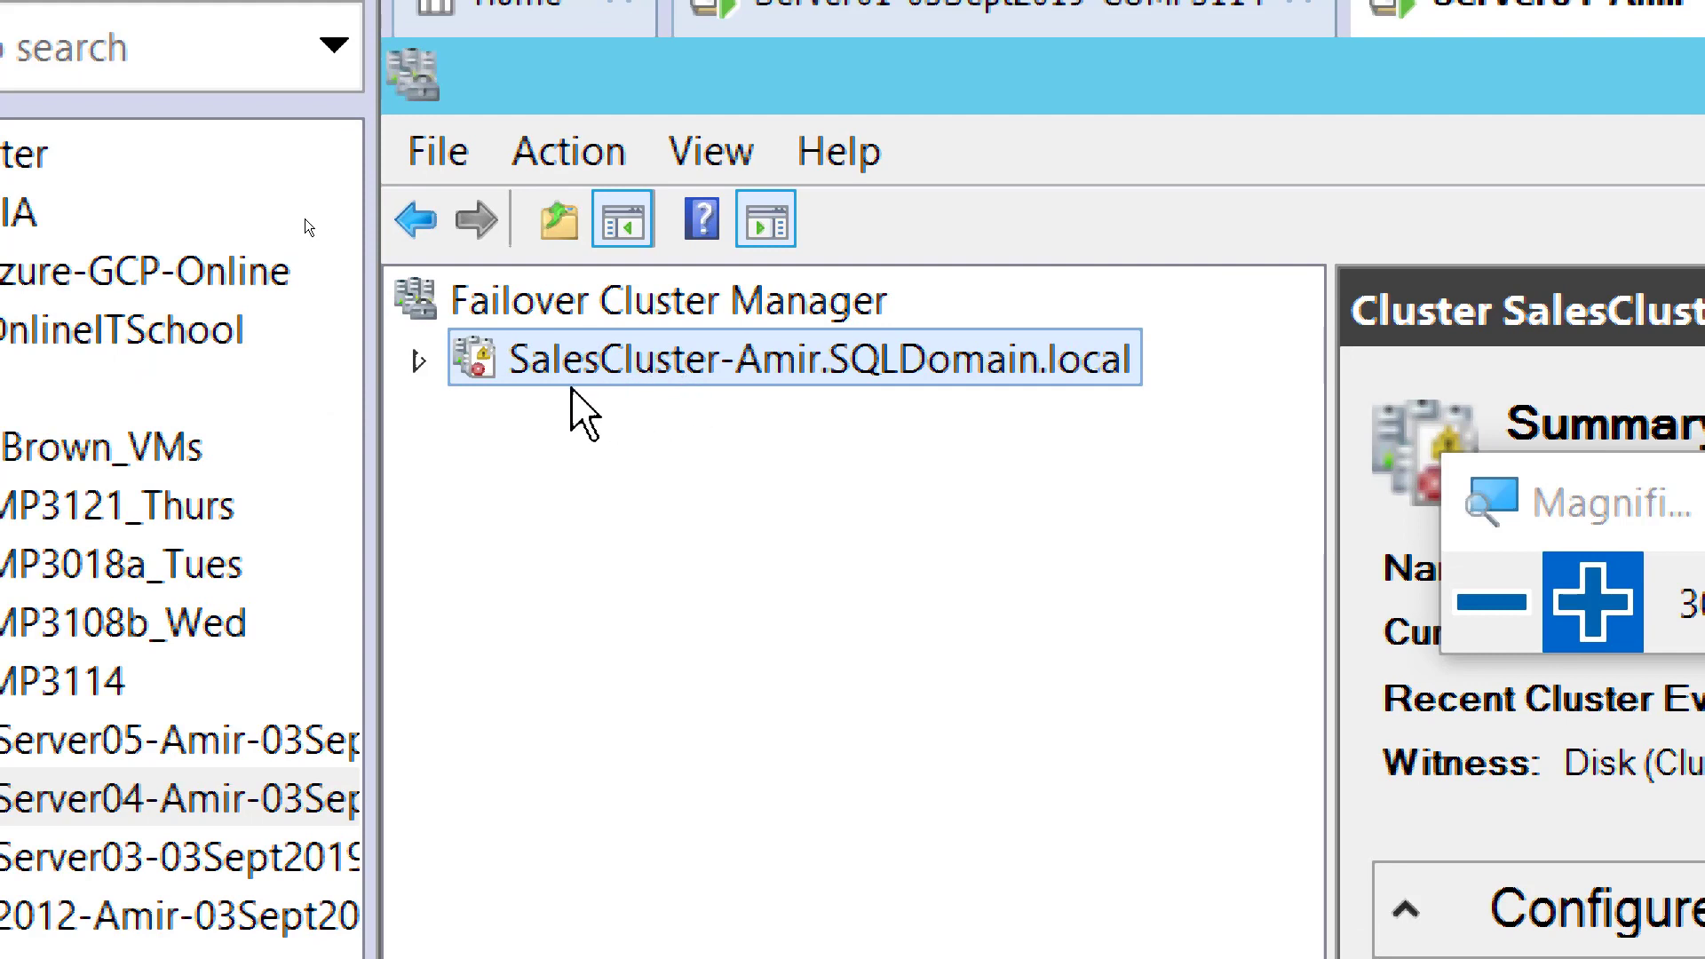
Expand the sales cluster and look through its Roles, Nodes, Storage and Networks, ending on Roles.
left_click(420, 360)
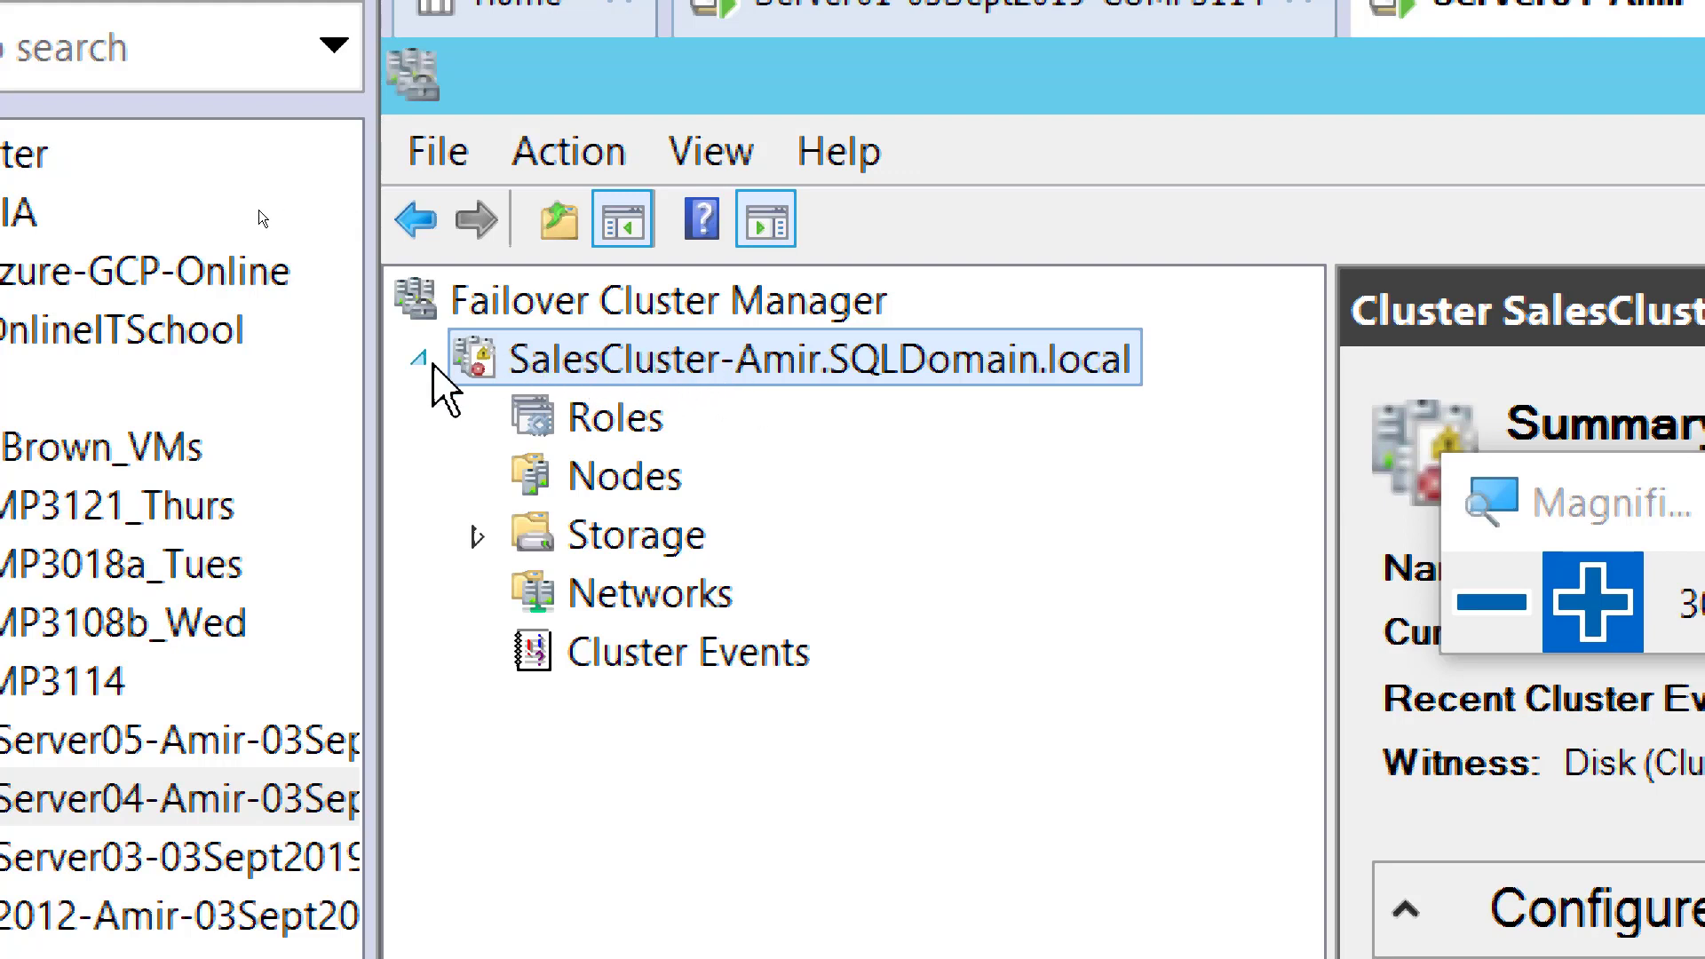
left_click(640, 413)
left_click(662, 480)
left_click(658, 533)
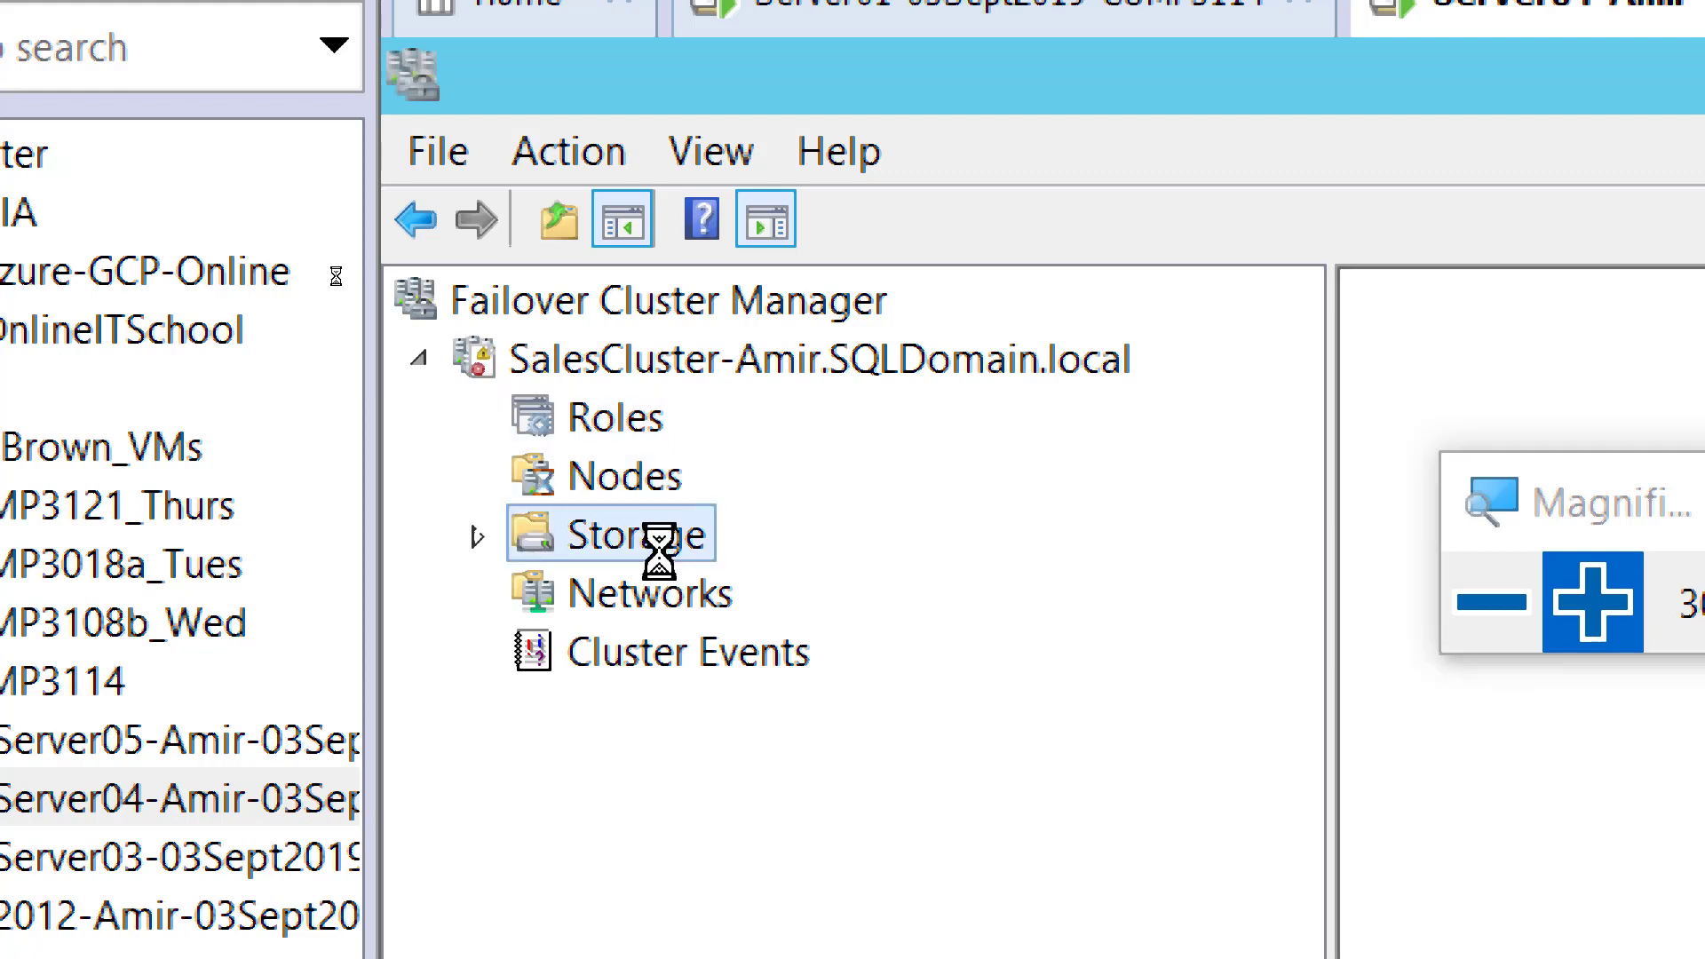
left_click(666, 597)
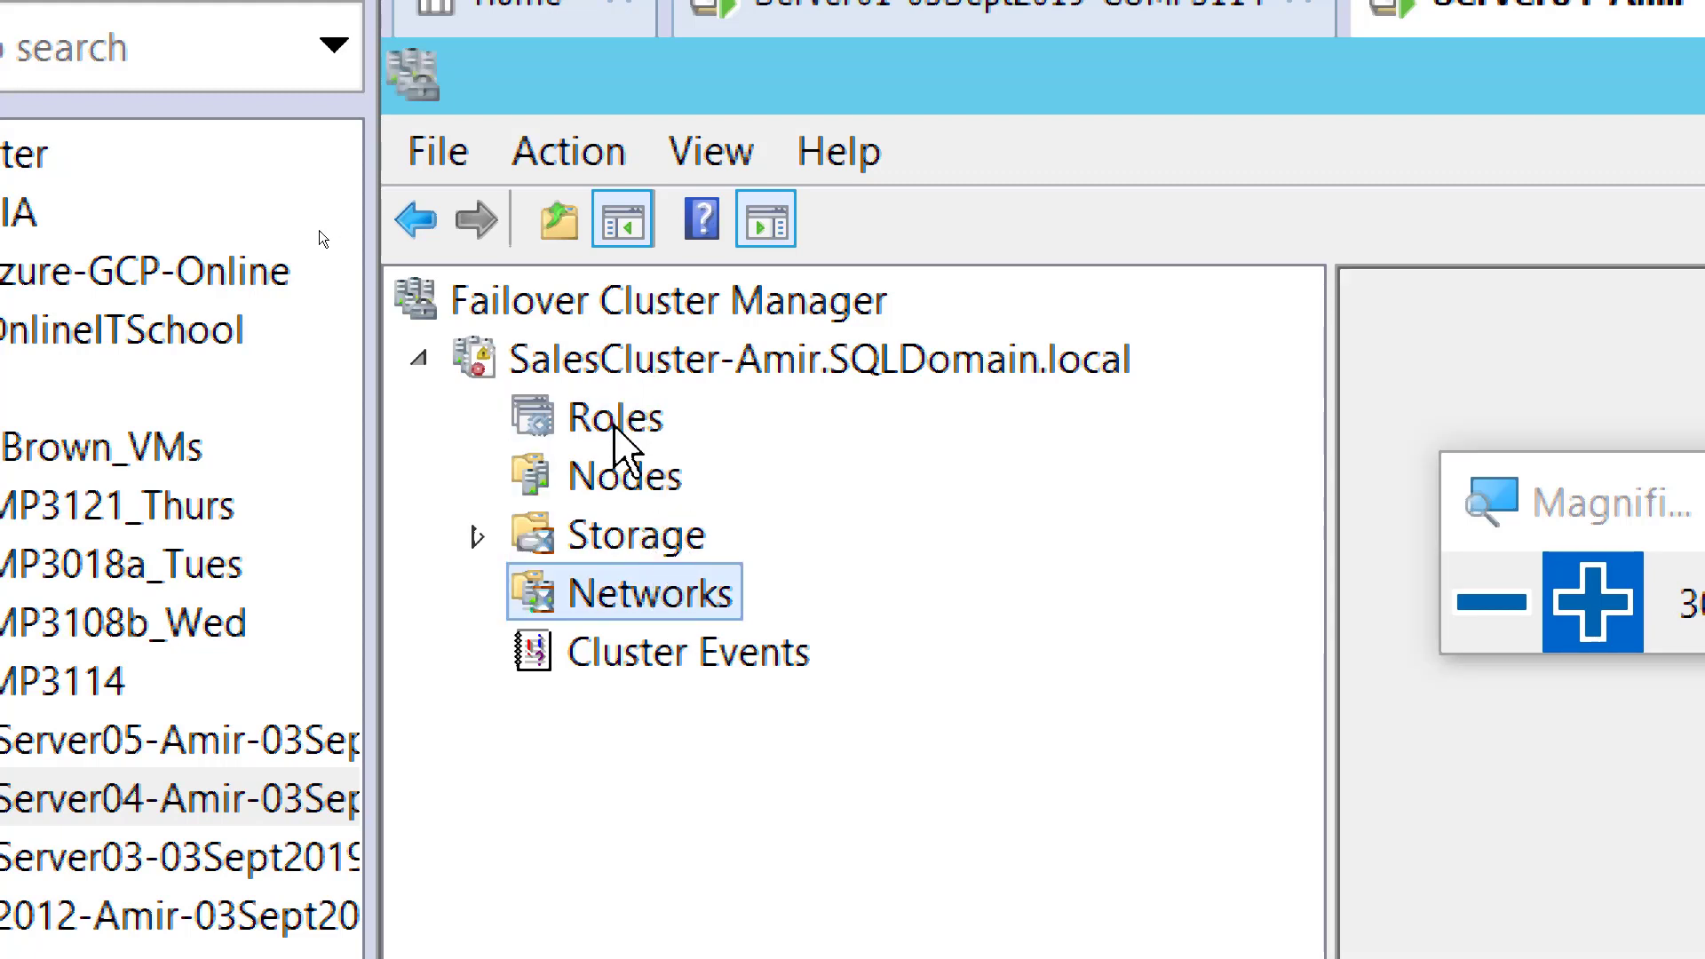
left_click(625, 424)
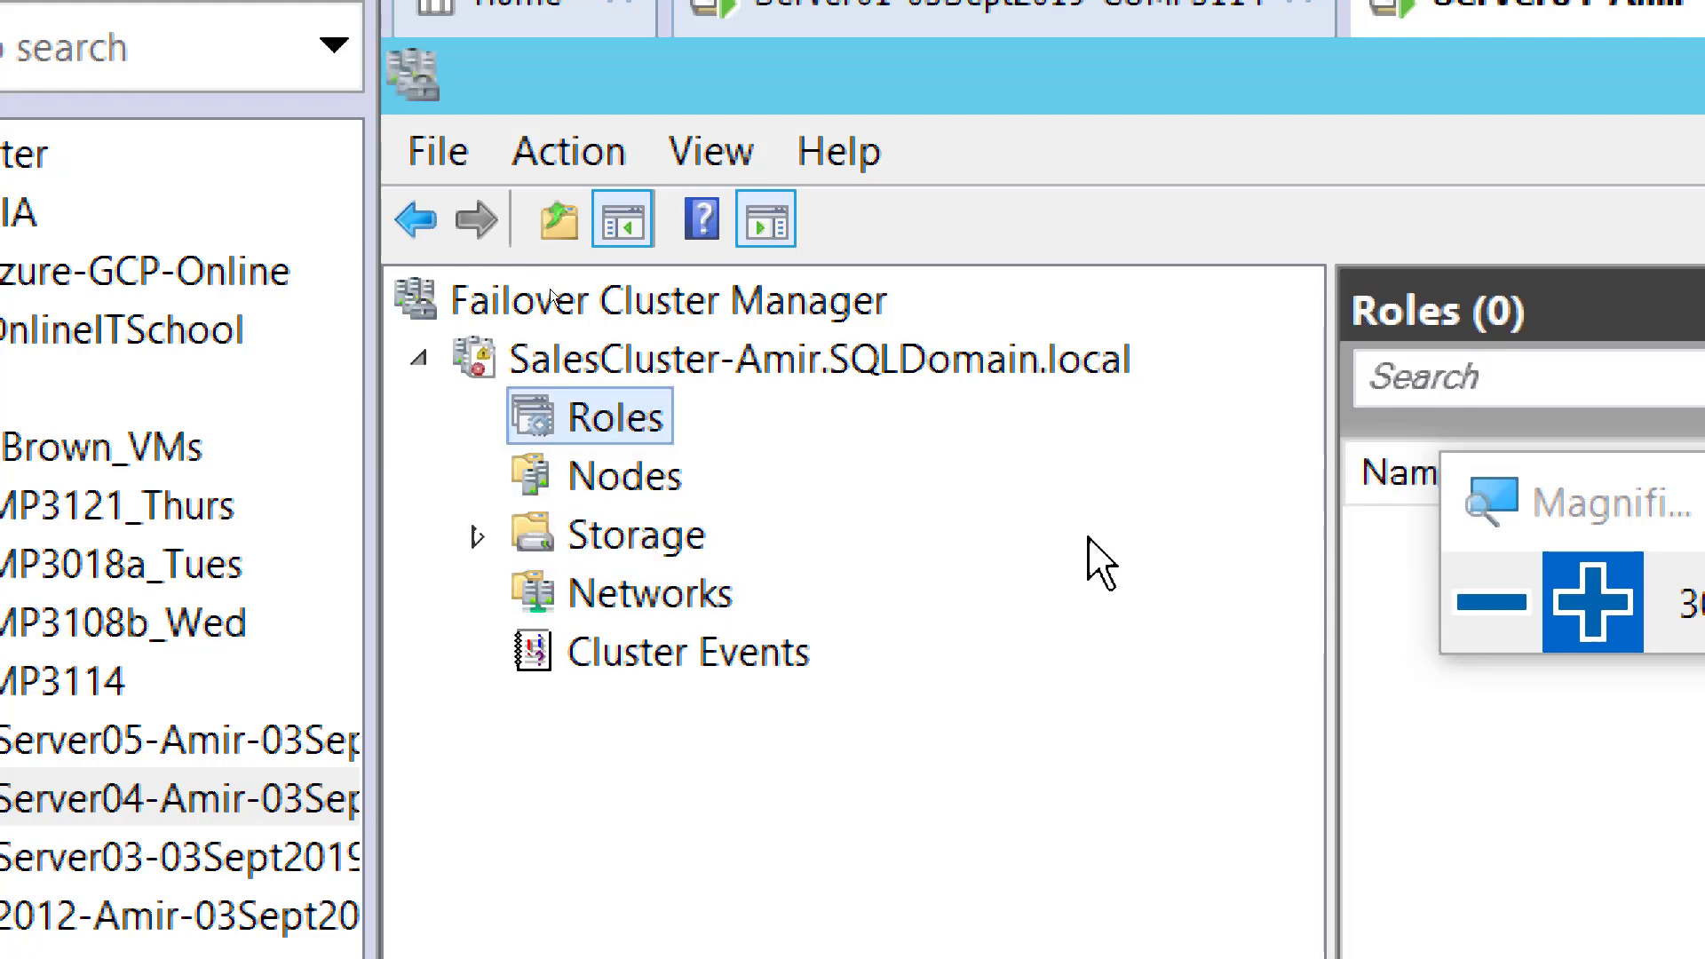
left_click(1510, 612)
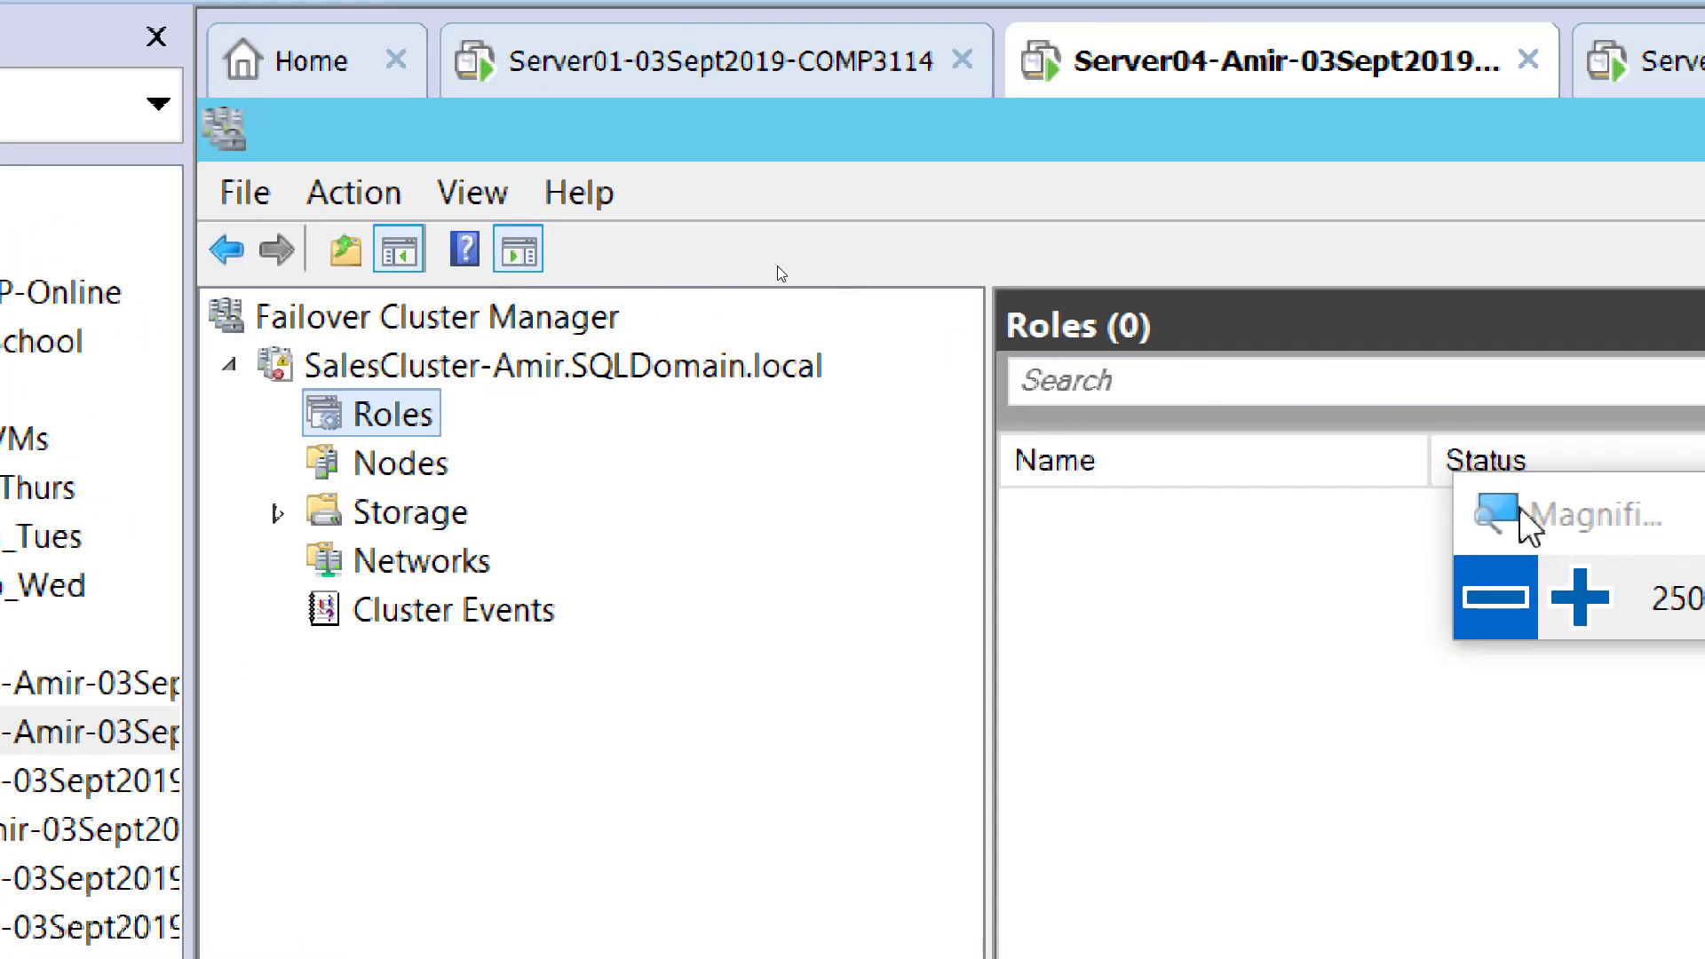
left_click_drag(1469, 528, 1450, 683)
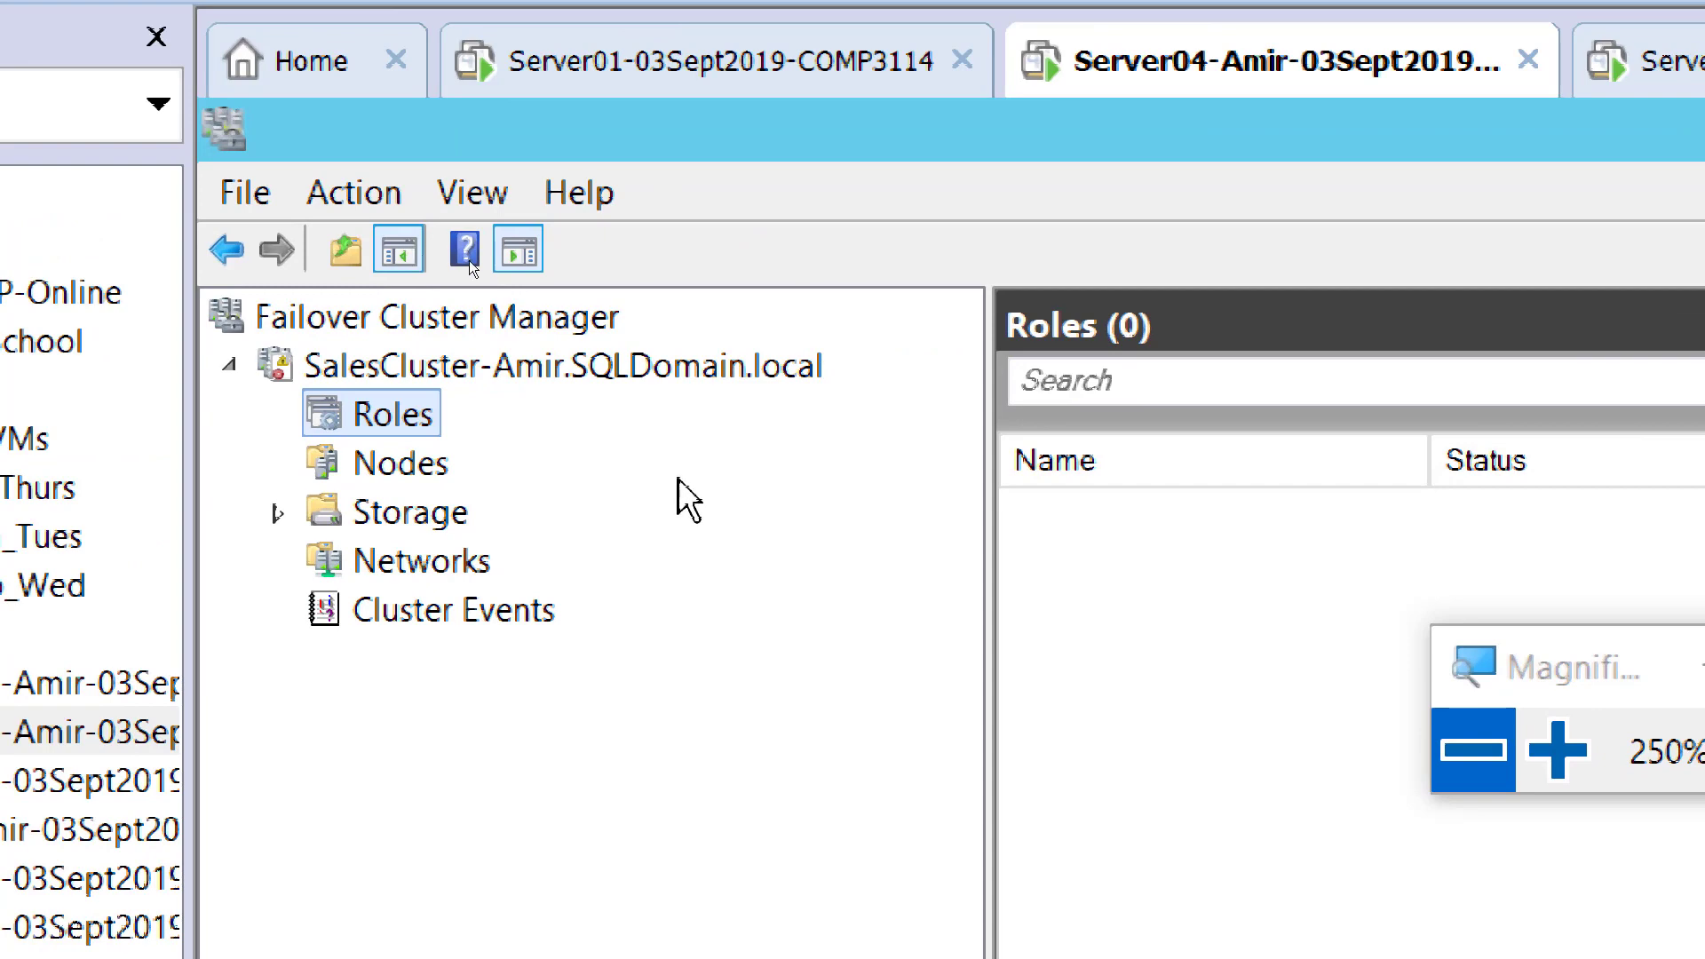
left_click(1469, 755)
left_click(1469, 754)
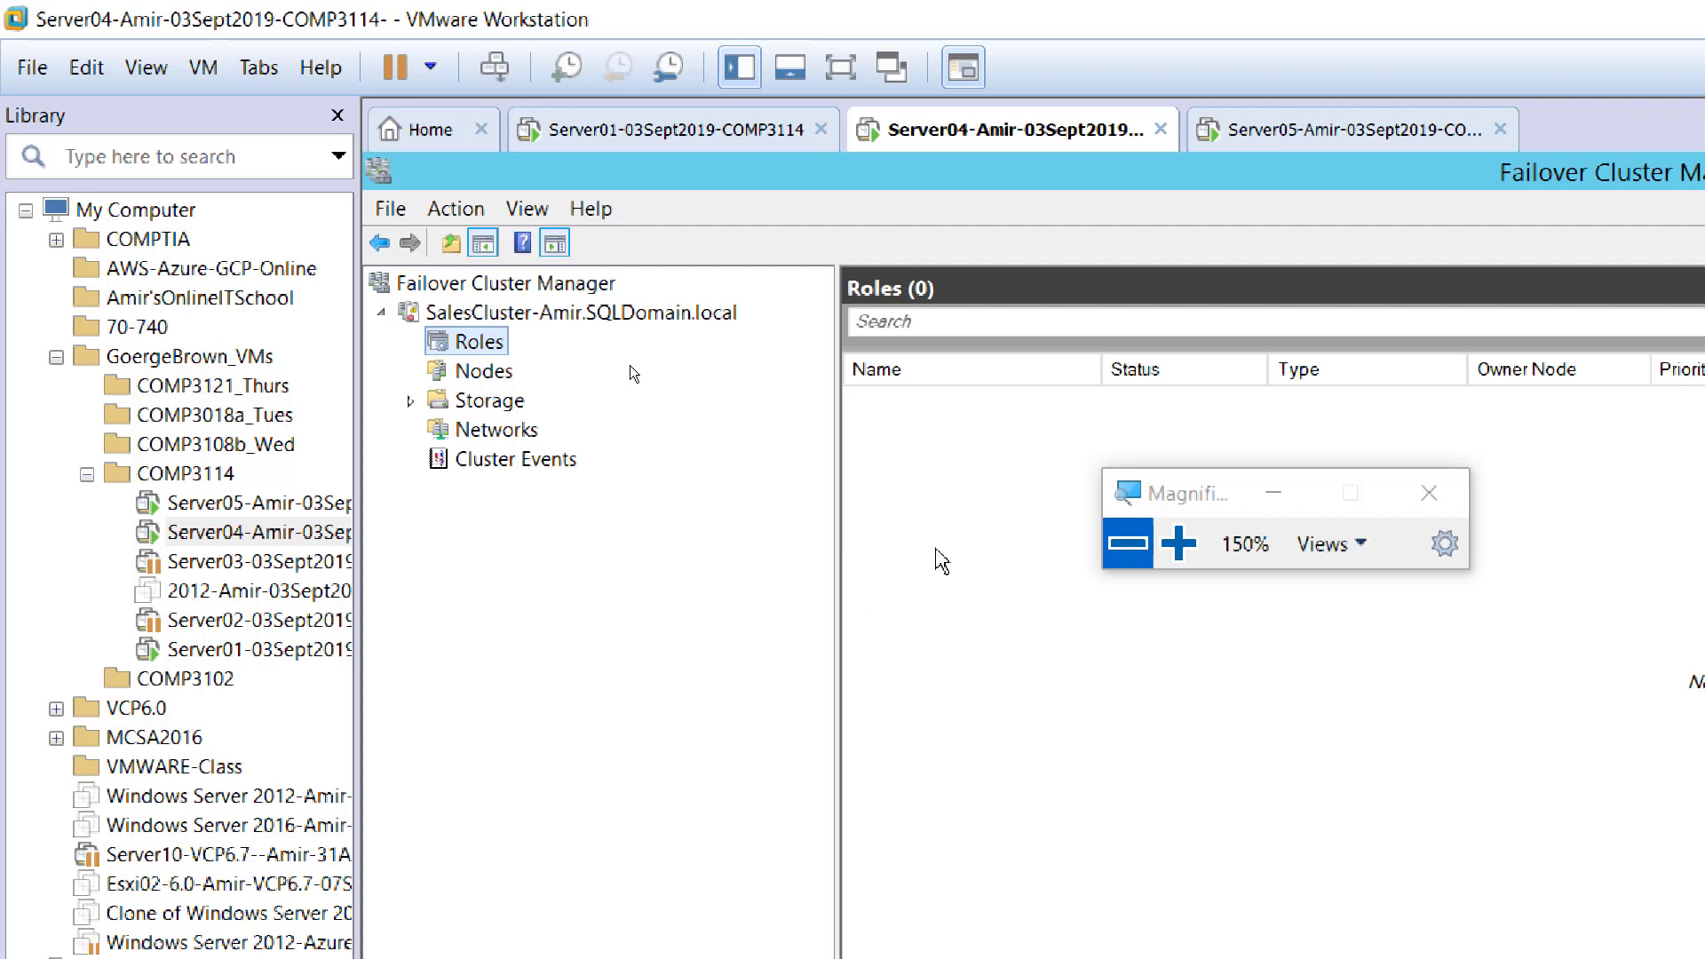
Open the cluster's Nodes view and examine the status and votes of the member servers.
left_click(491, 367)
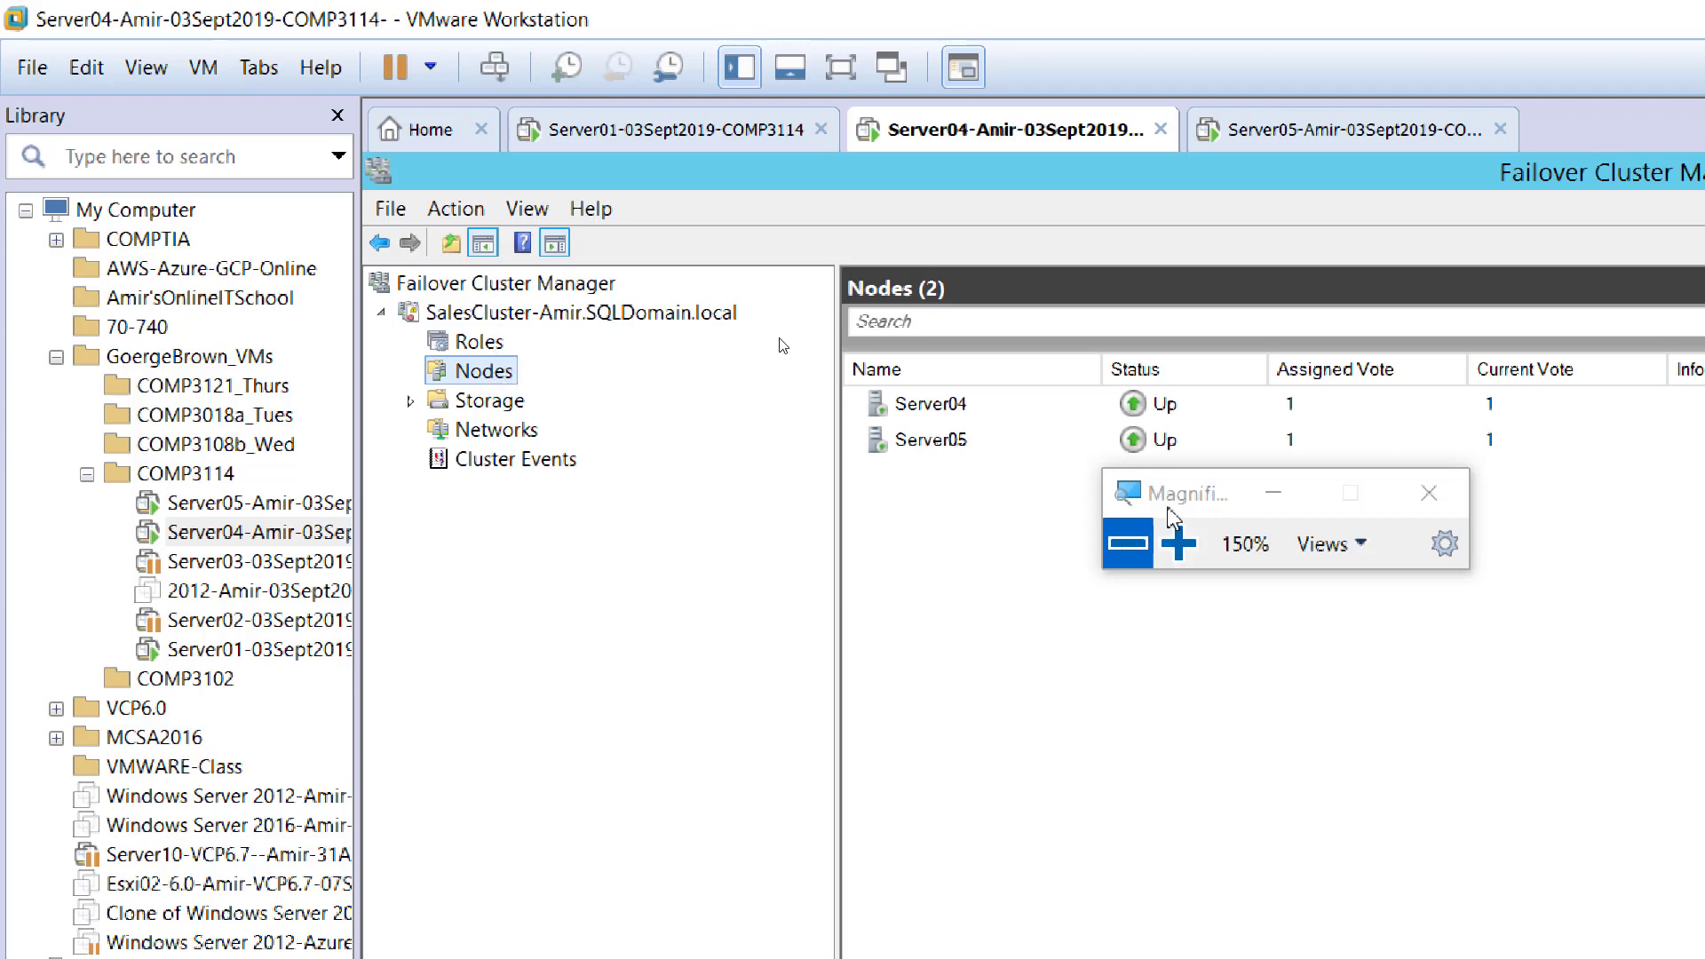
left_click_drag(1174, 518, 1348, 575)
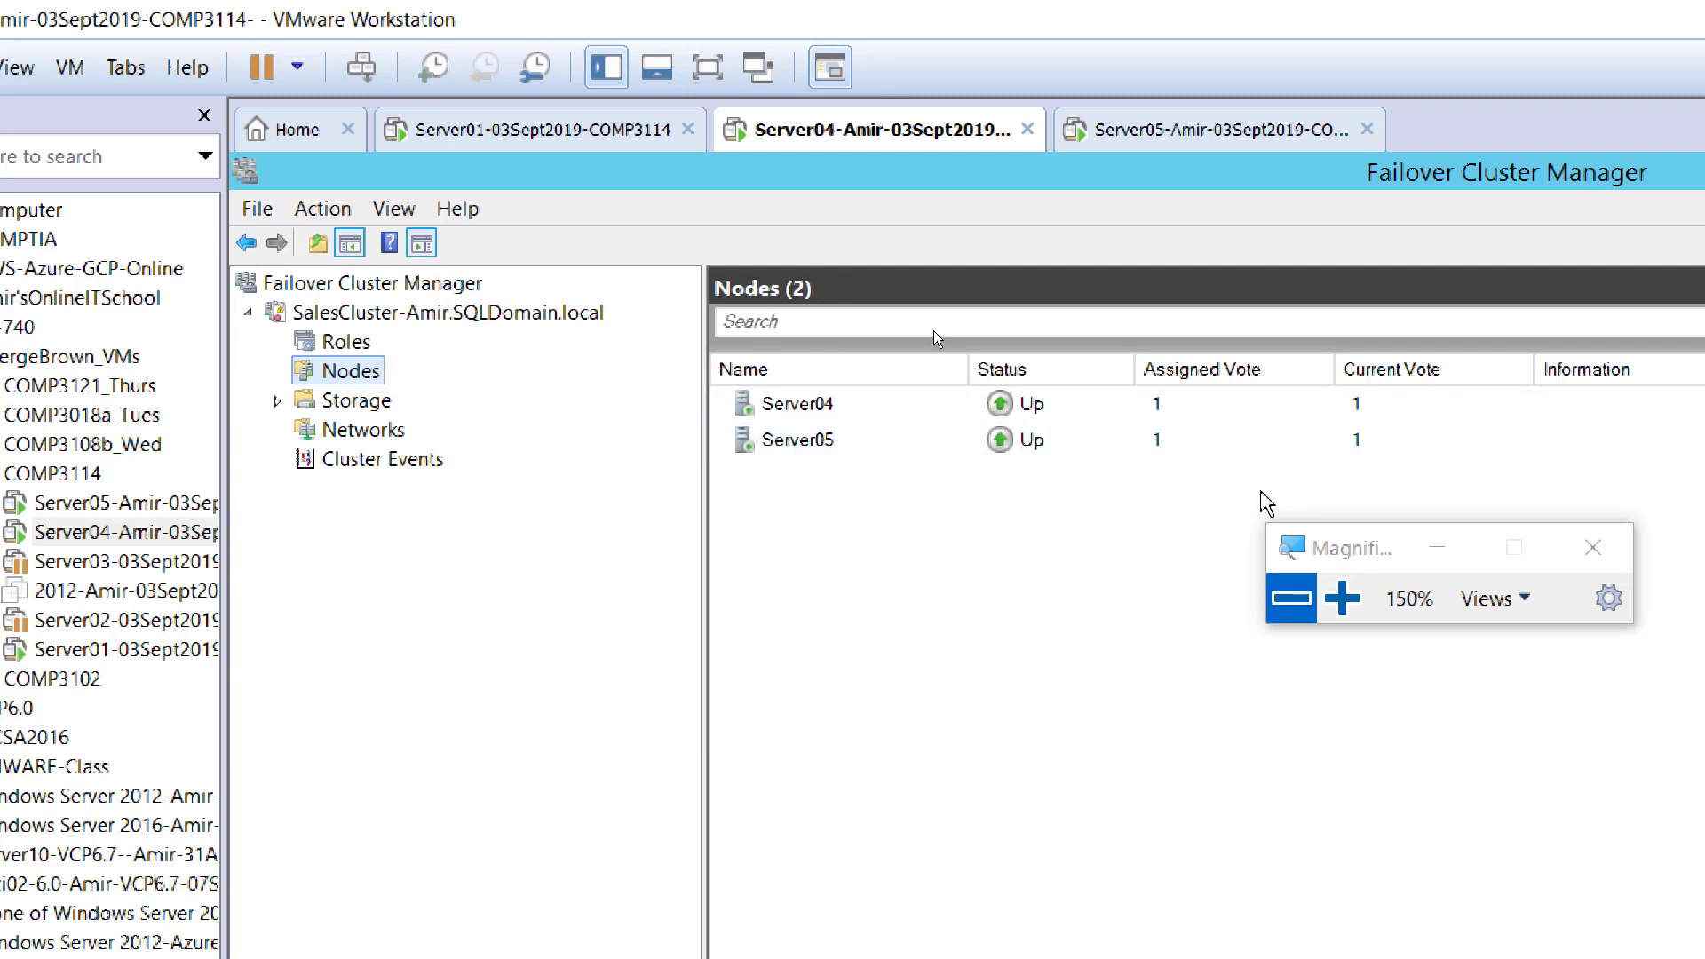
left_click(1291, 602)
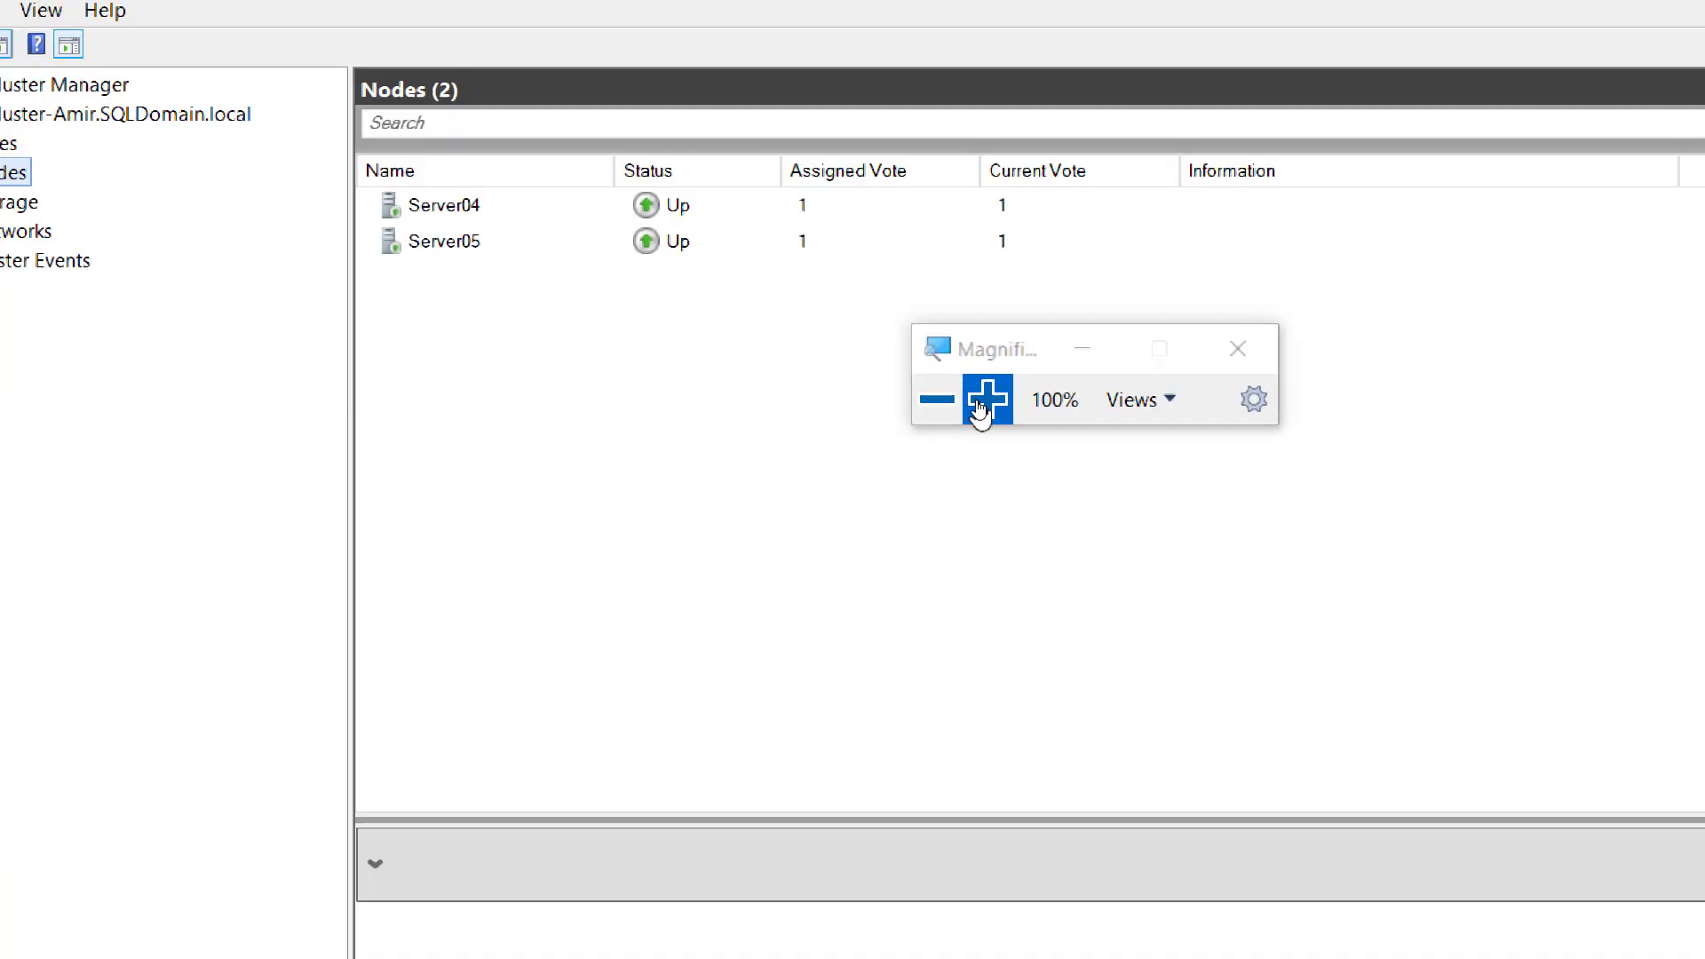
left_click(980, 404)
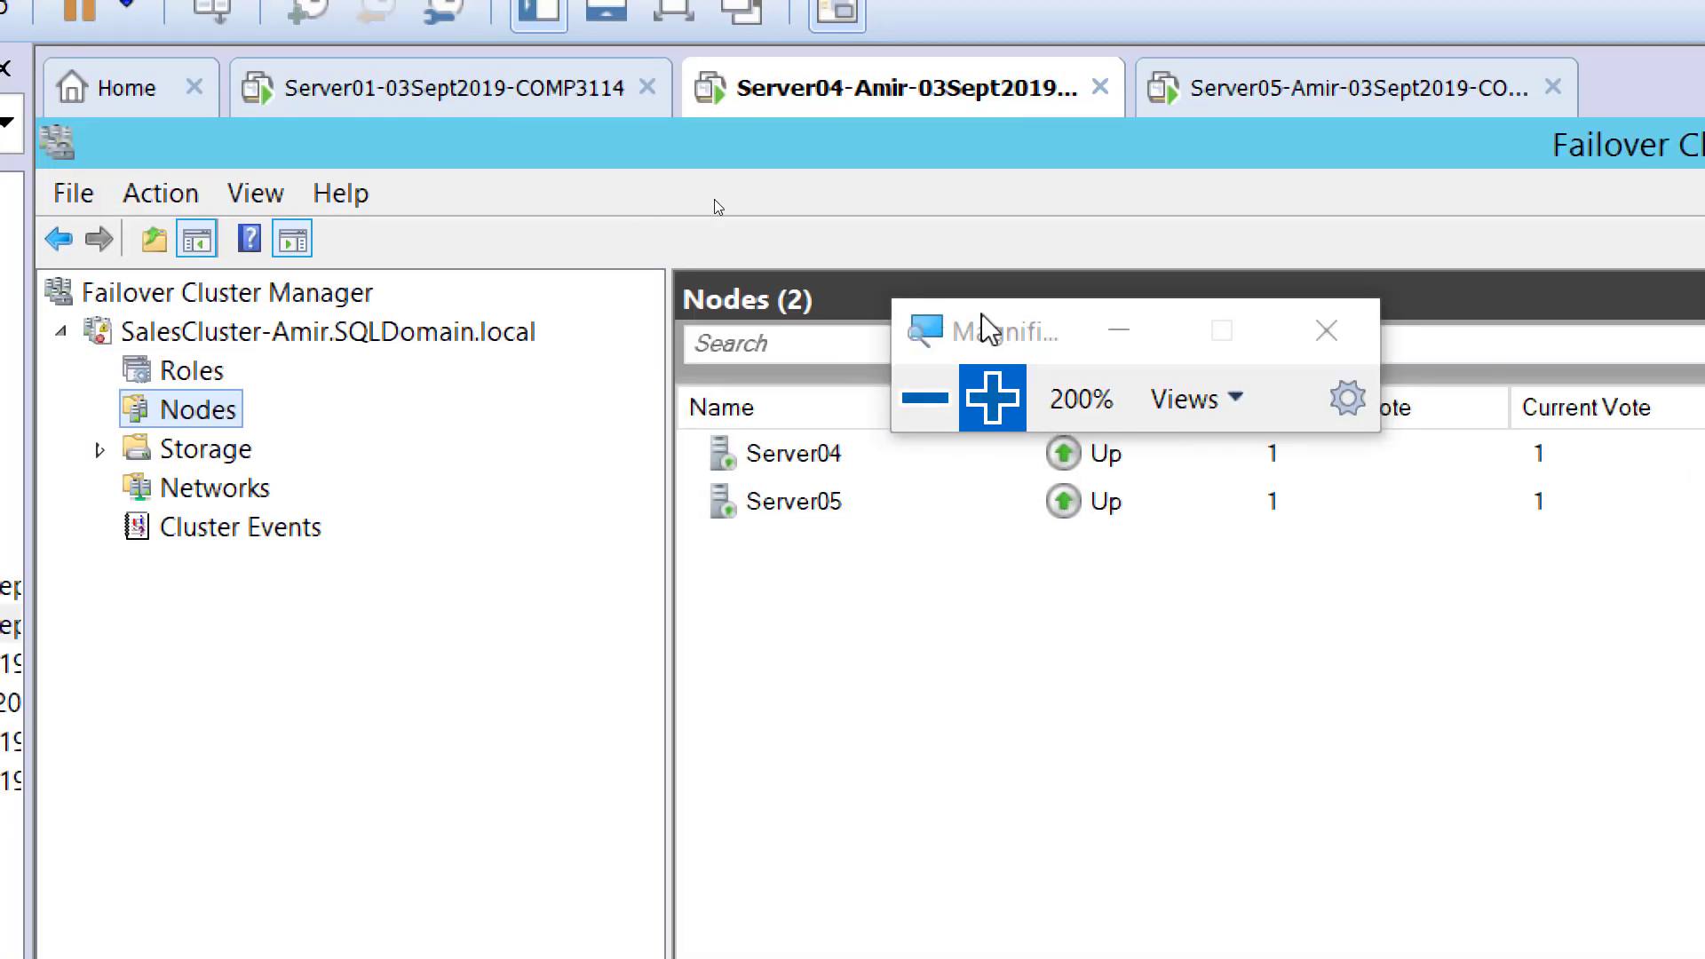
left_click_drag(987, 330, 1153, 658)
left_click(1103, 731)
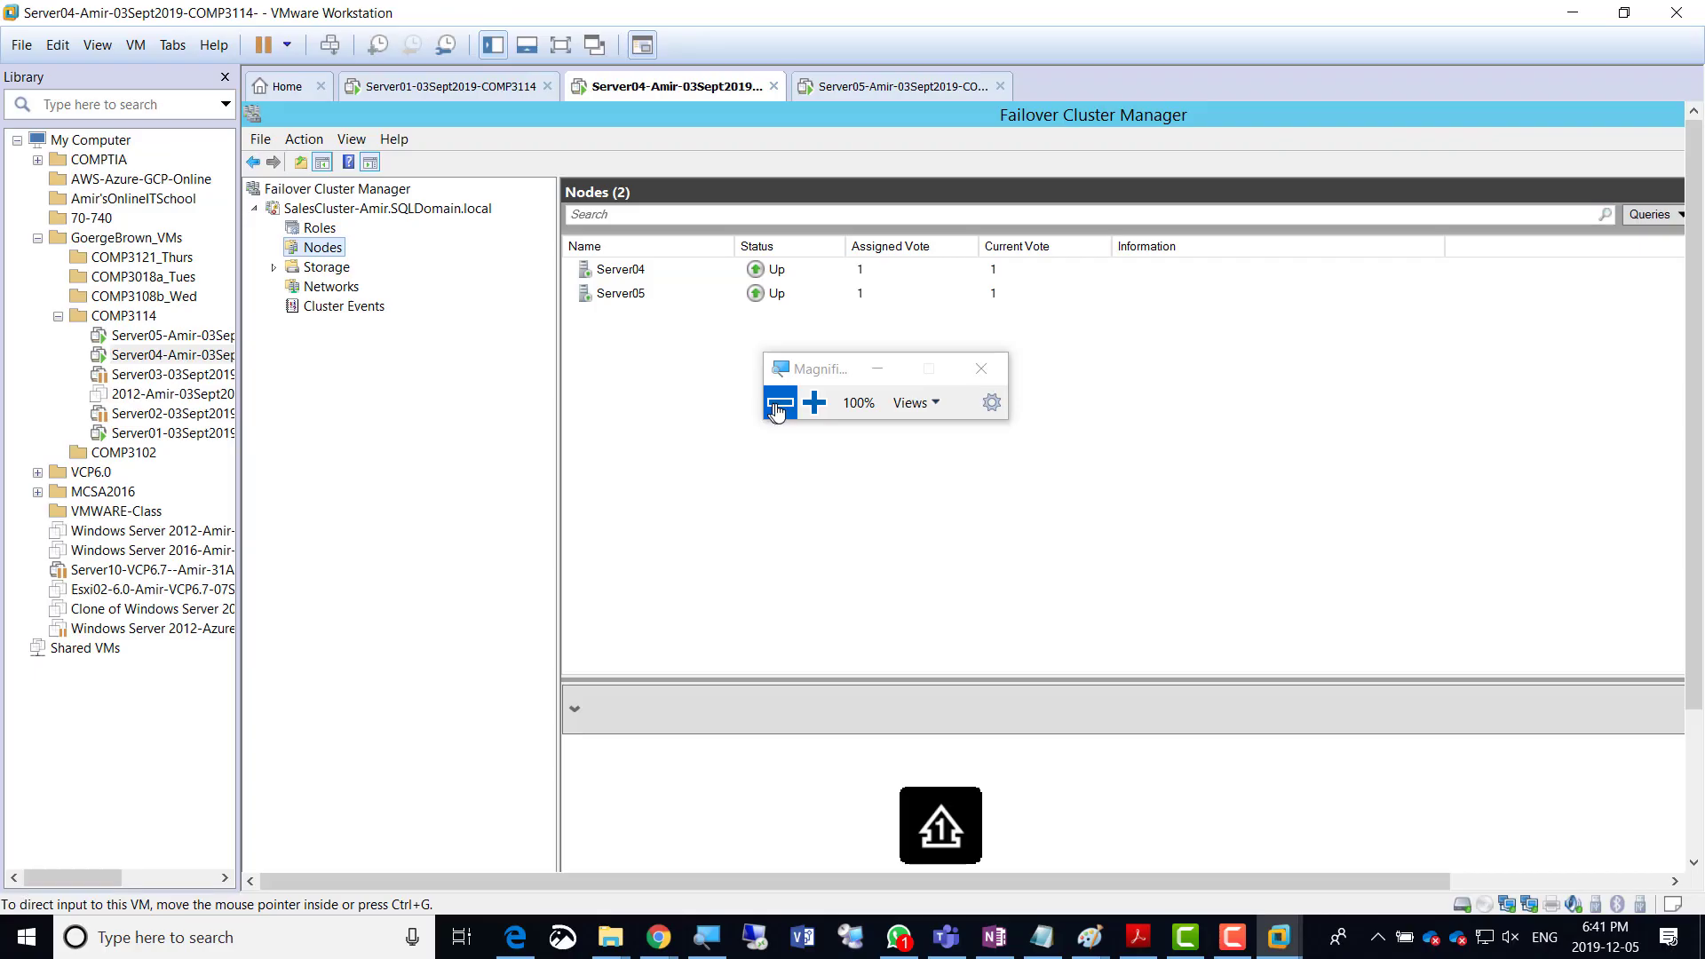
Switch to OneNote and duplicate the "Screenshot # 1 = Cluster created successfully" line as a new bullet beneath it.
left_click(998, 949)
left_click(671, 370)
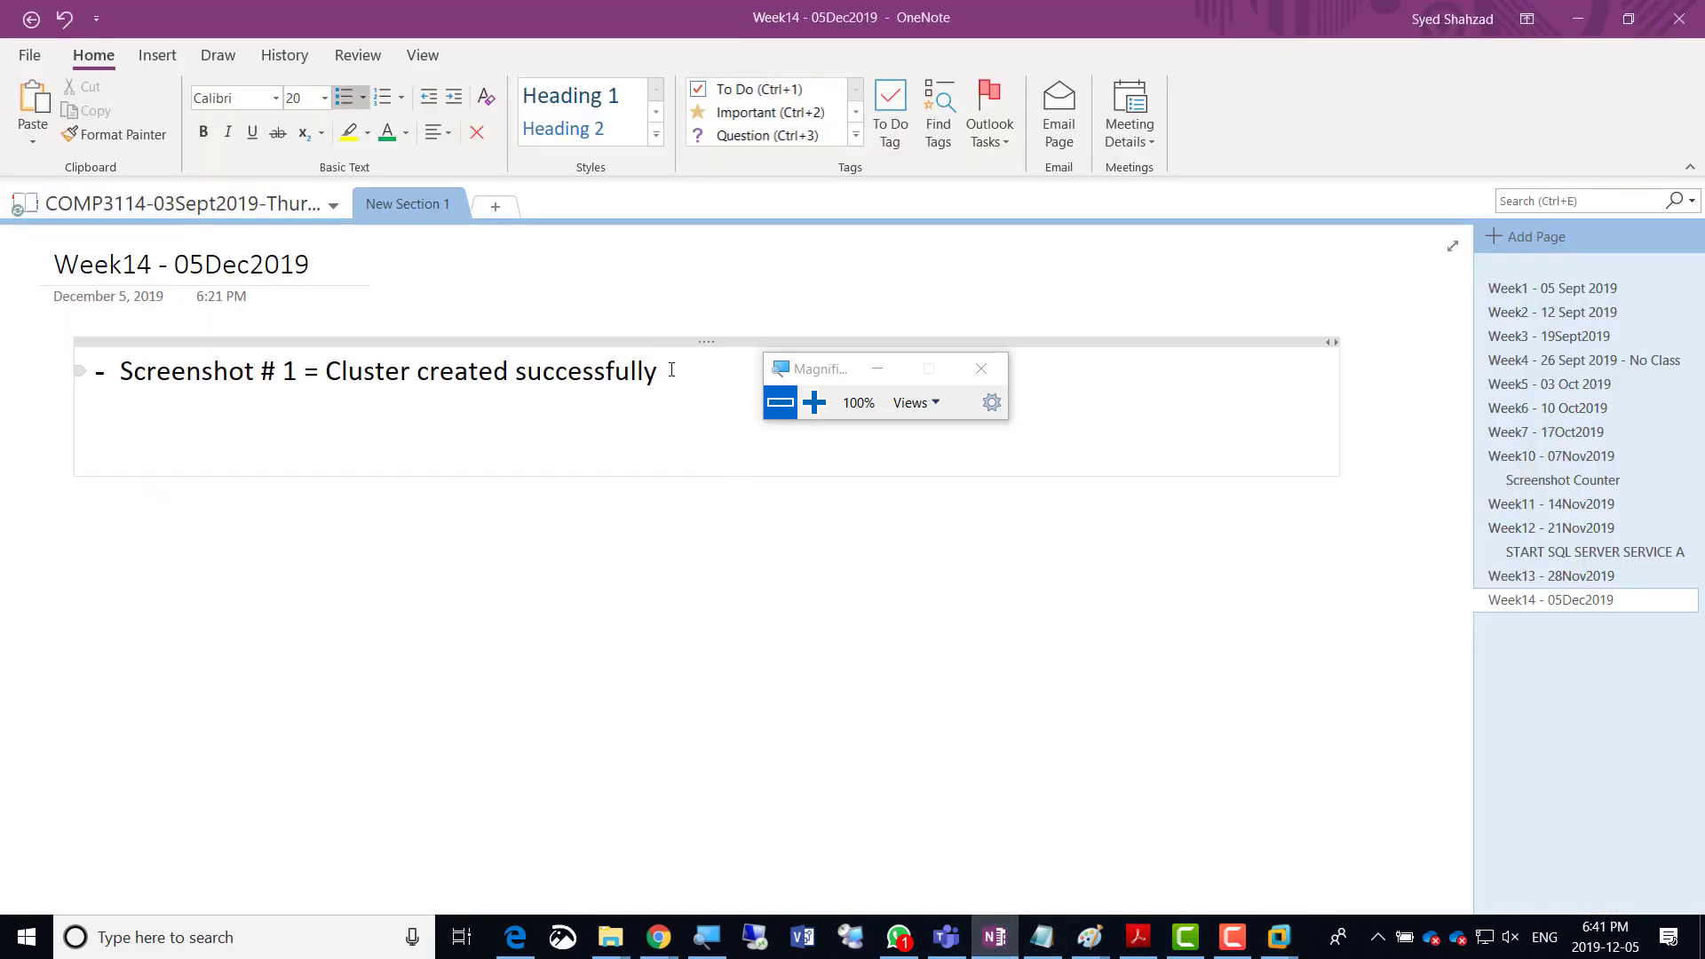
key("shift+Home")
key("ctrl+c")
left_click(671, 370)
key("Return")
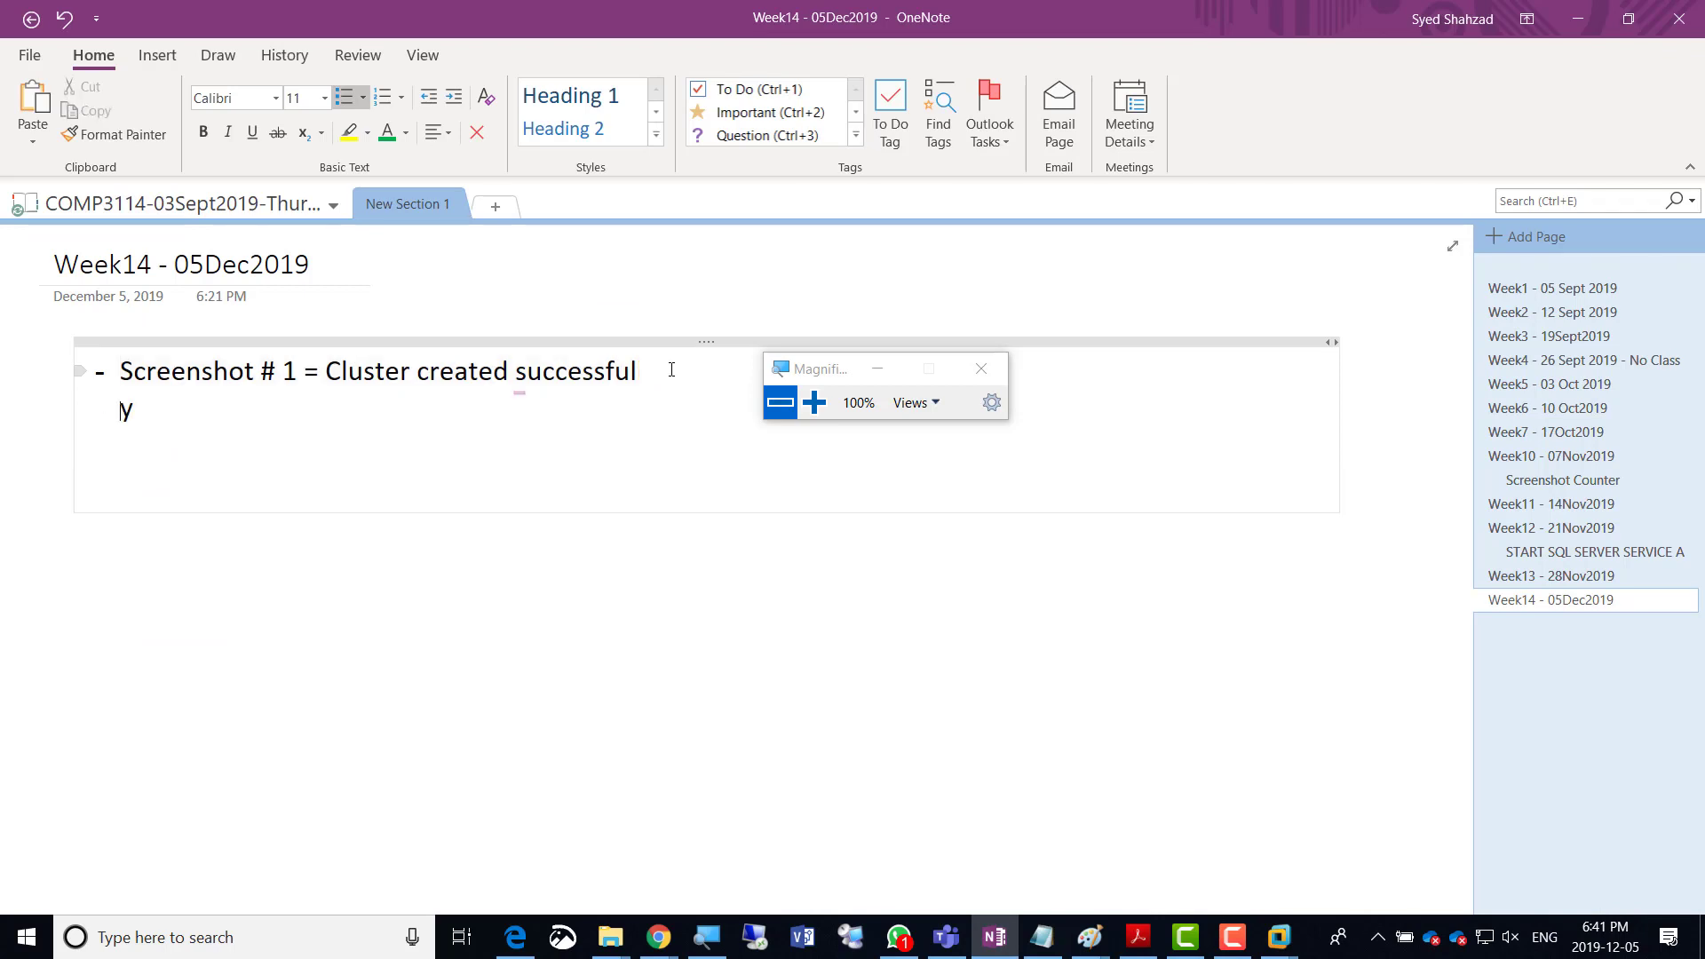
key("BackSpace")
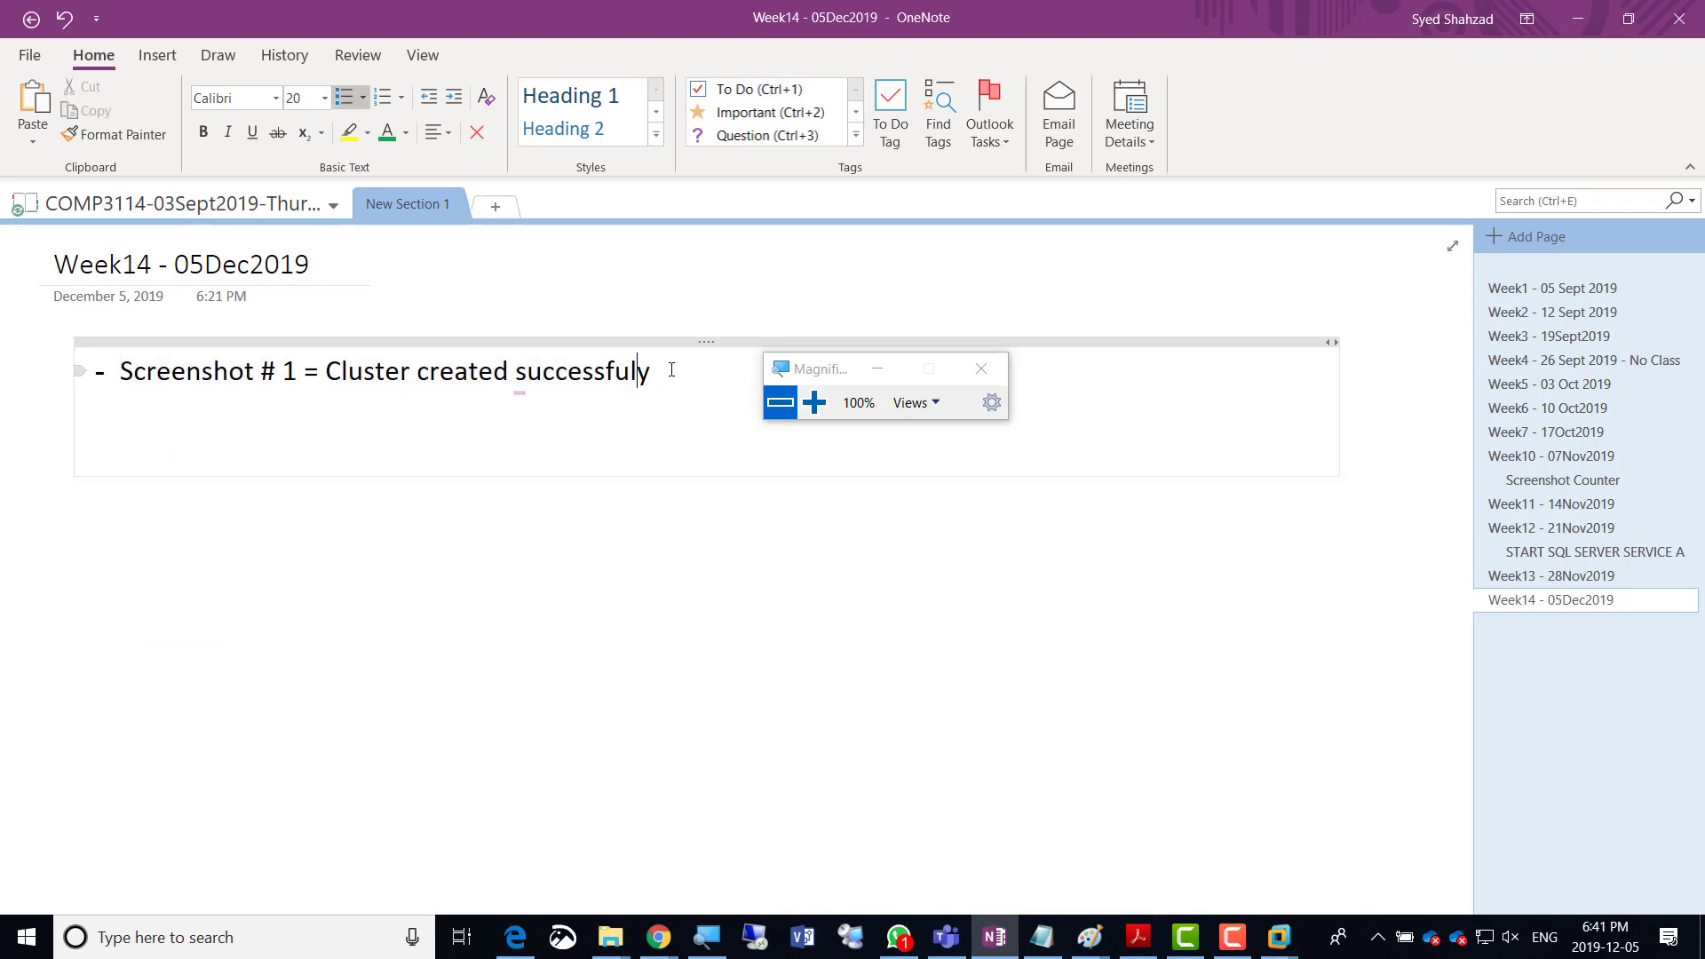
type("l")
key("End")
key("Return")
key("ctrl+v")
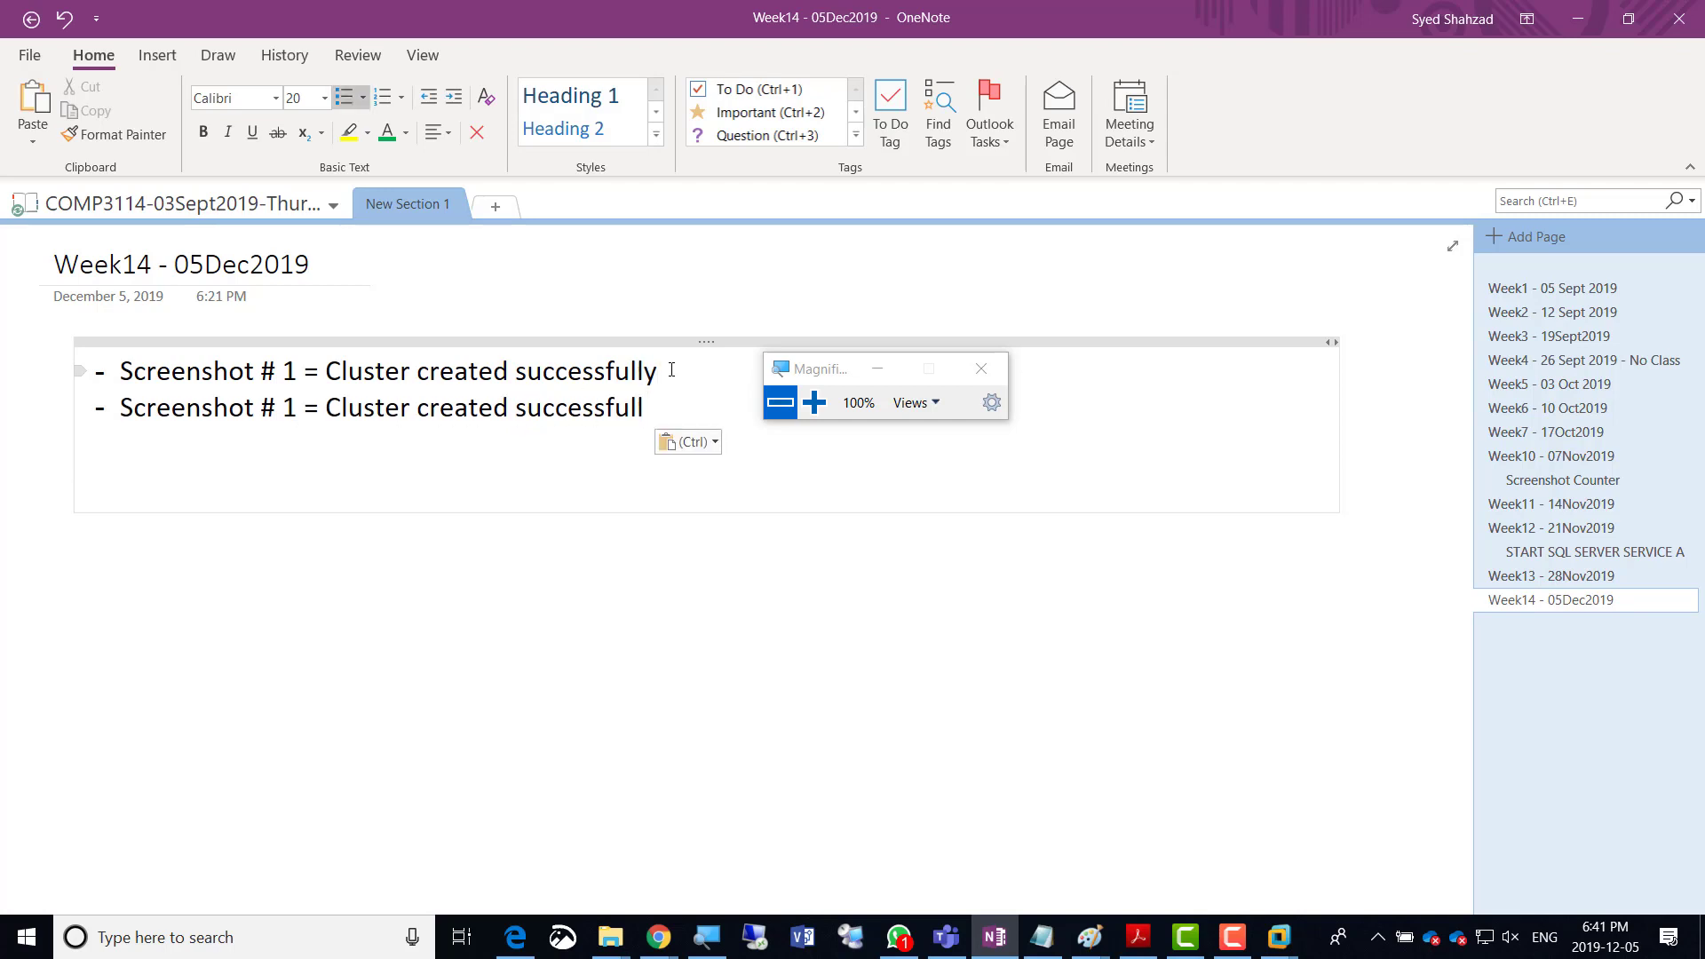
Change the duplicated bullet to "Screenshot # 2 = Cluster Nodes are up" and switch back to VMware Workstation.
key("shift+Right")
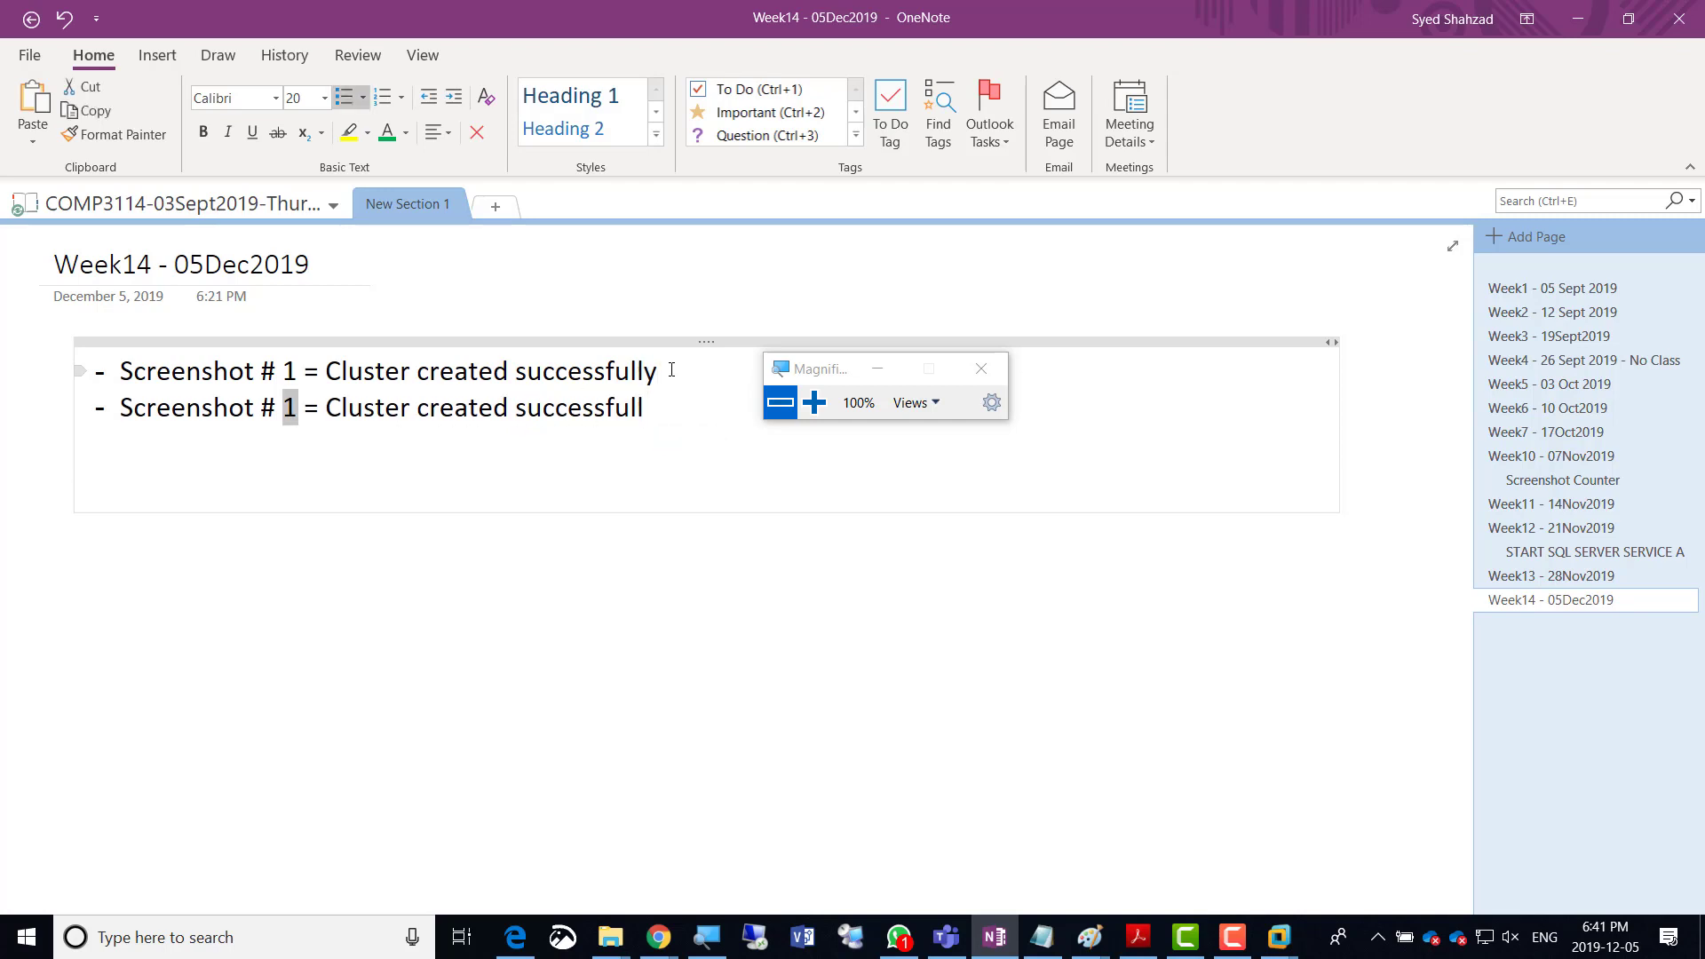
type("2")
key("Right")
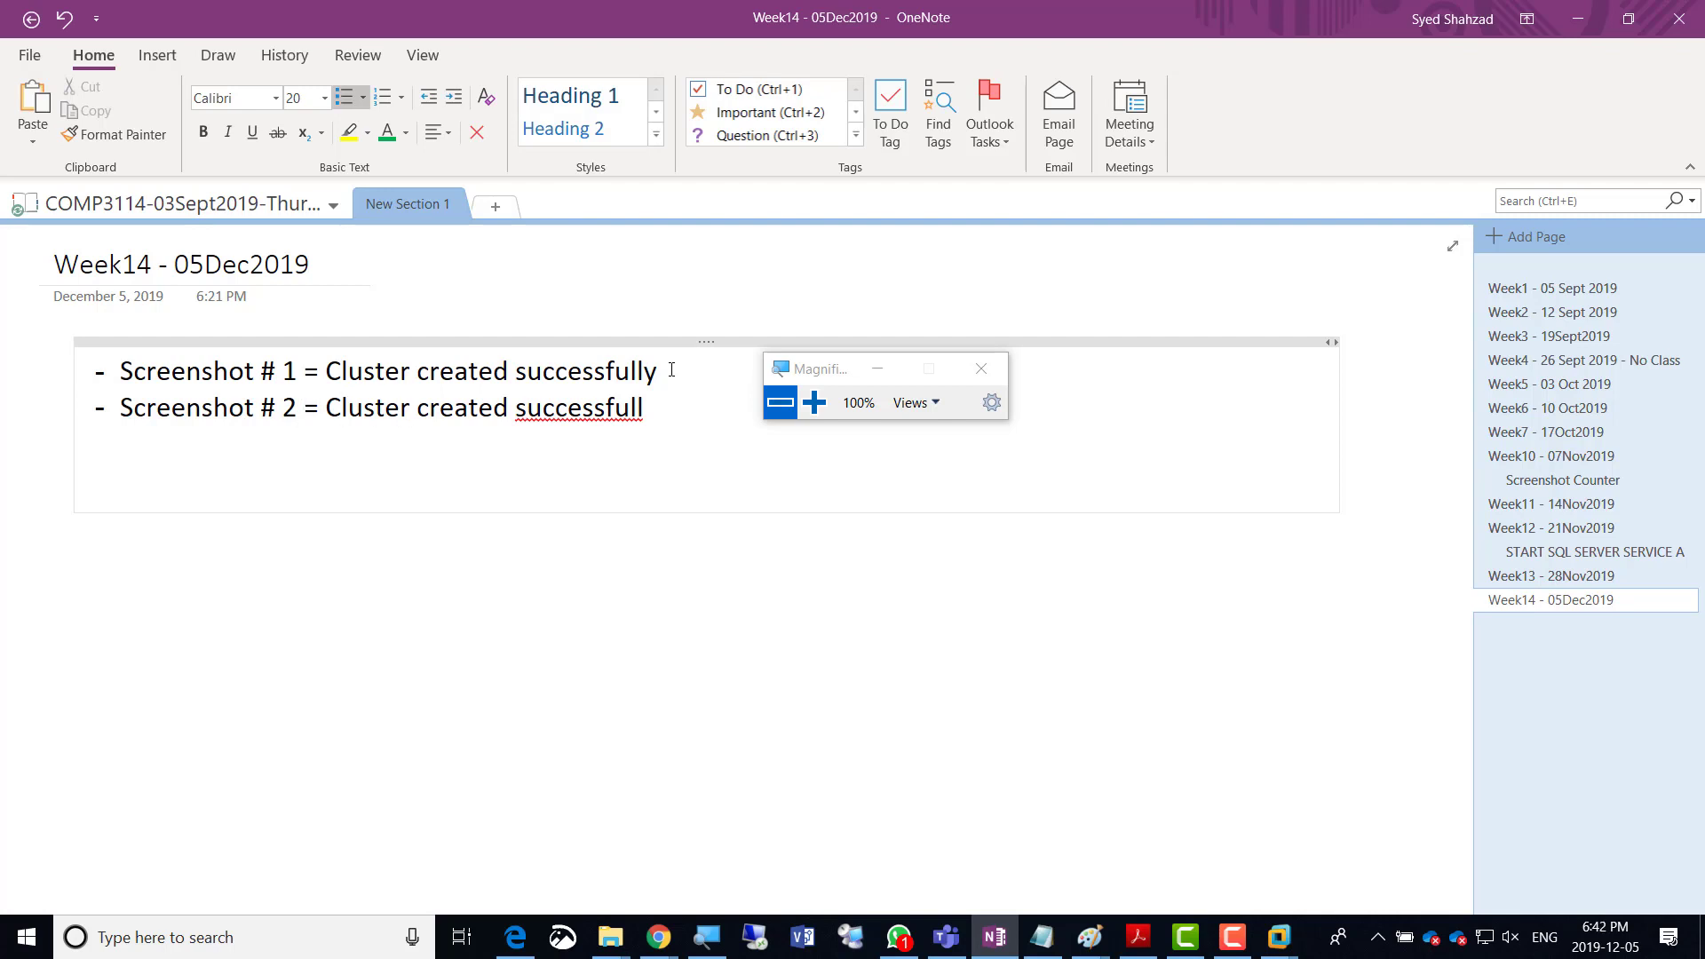
key("shift+Right")
key("shift+Right")
key("shift+Right")
key("shift+Right")
key("shift+Right")
key("shift+Right")
key("shift+Right")
key("shift+Right")
key("shift+Right")
key("shift+Right")
key("shift+Right")
key("shift+Right")
key("shift+Right")
key("shift+Right")
key("shift+Right")
key("shift+Right")
key("shift+Right")
key("shift+Right")
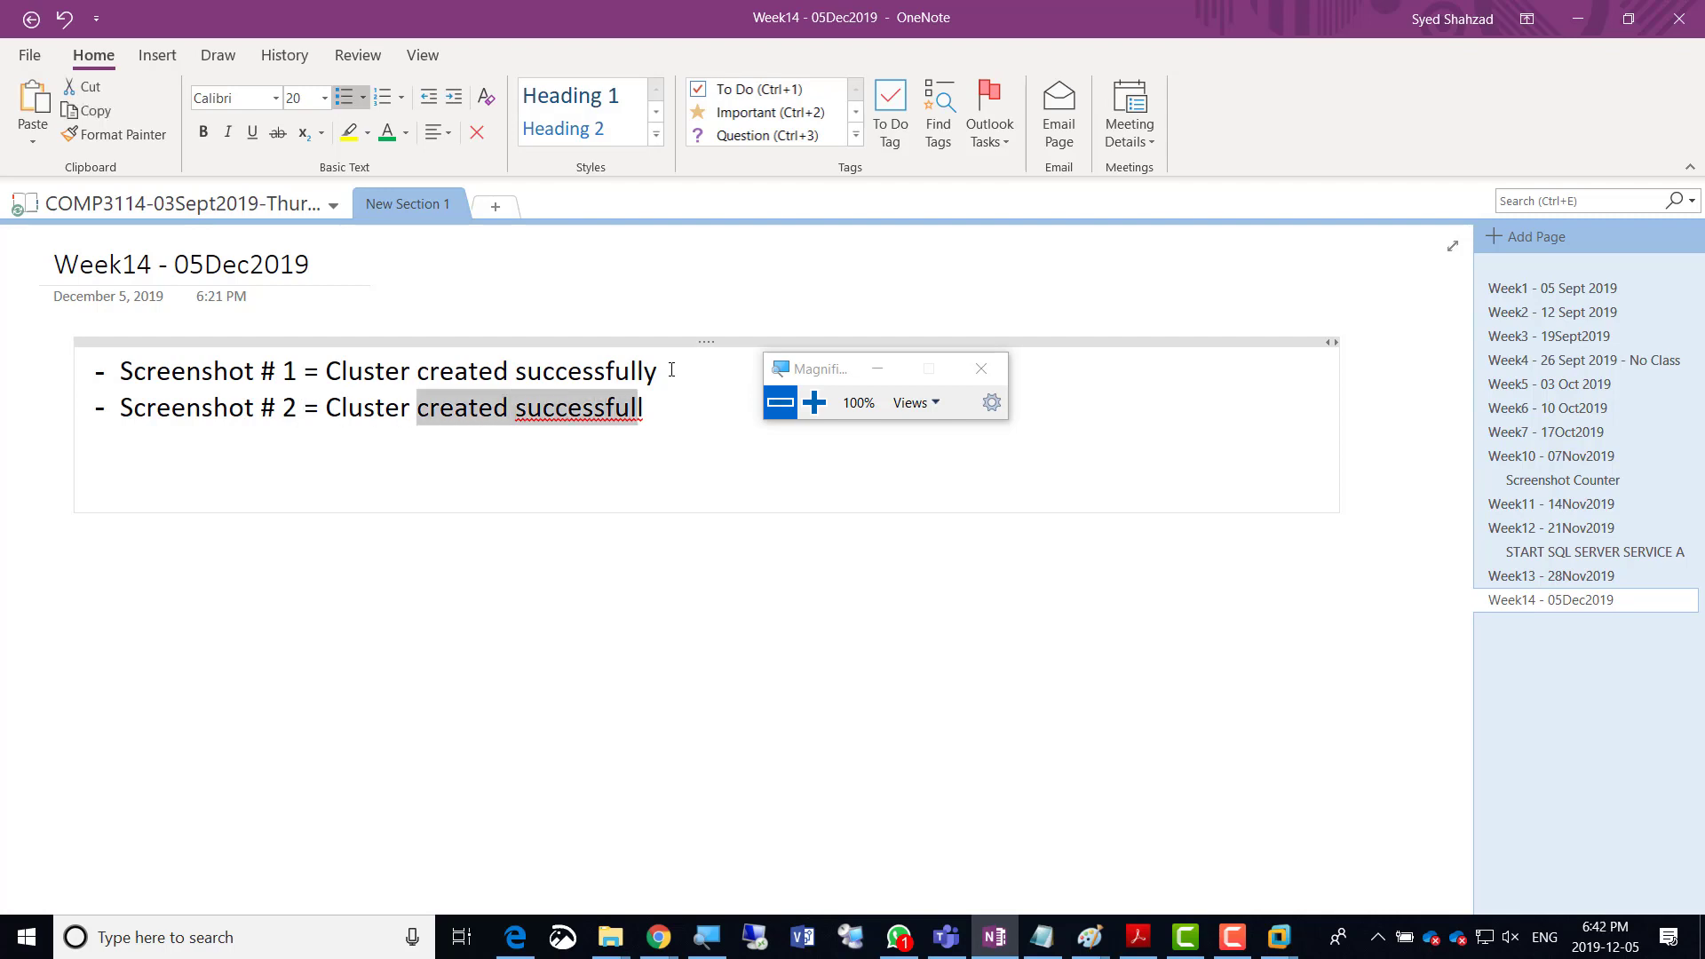
key("shift+Right")
type("Nodes are")
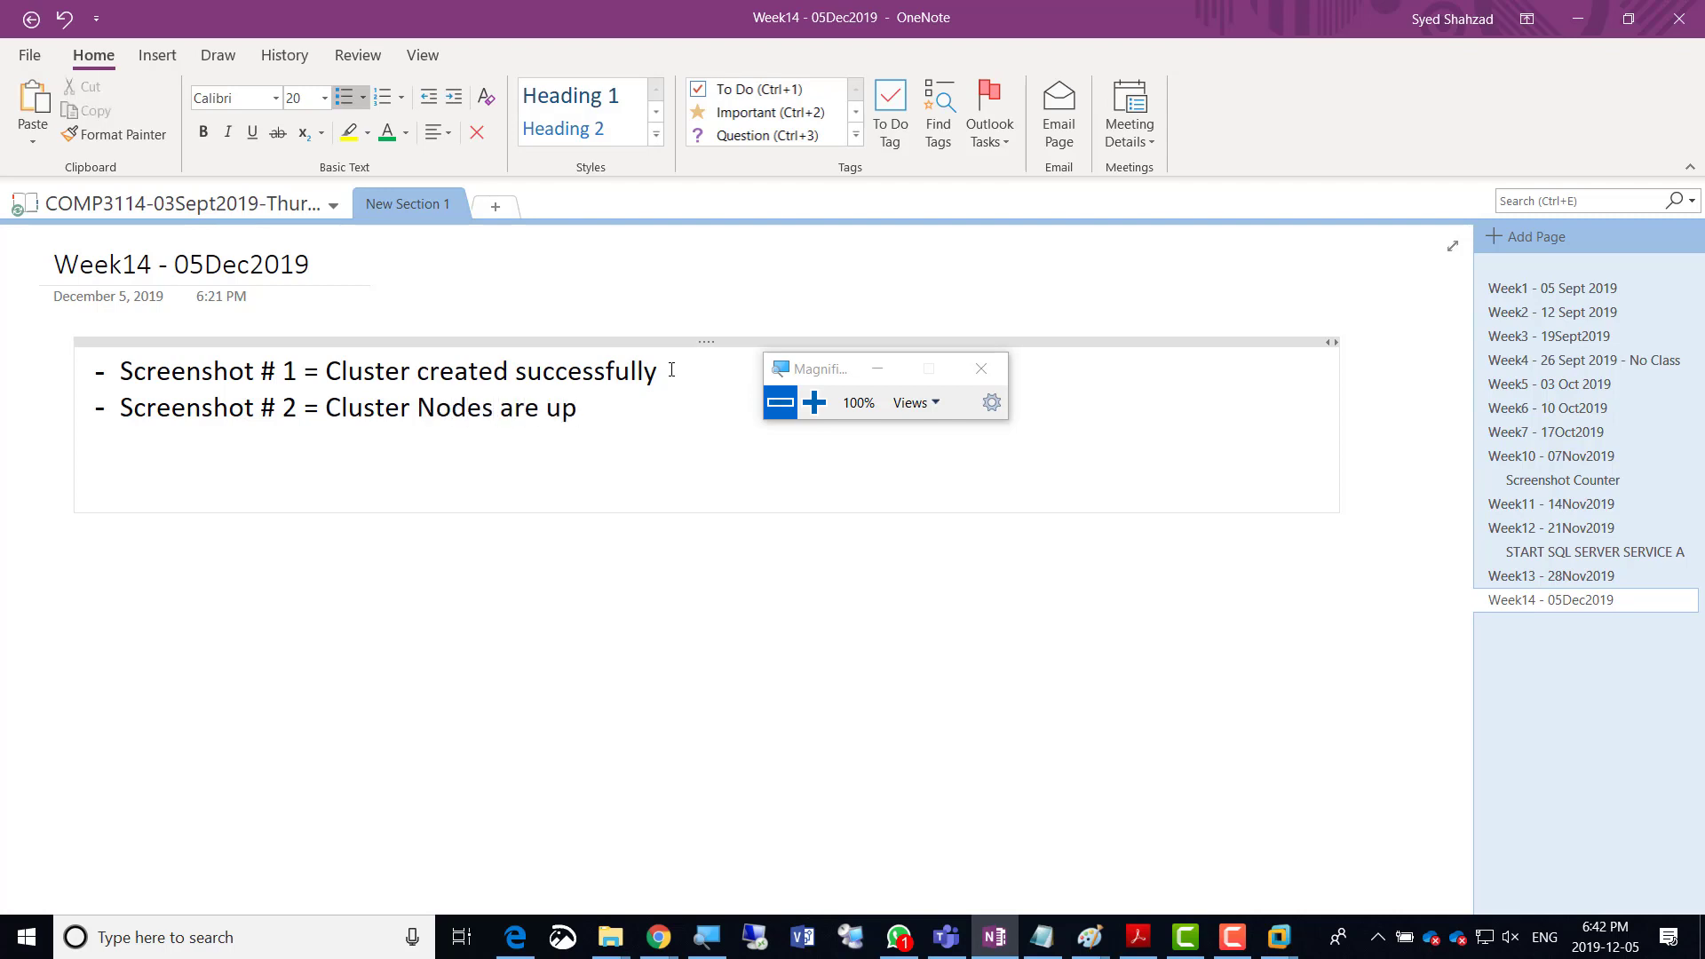
key("XF86AudioMute")
key("alt+Tab")
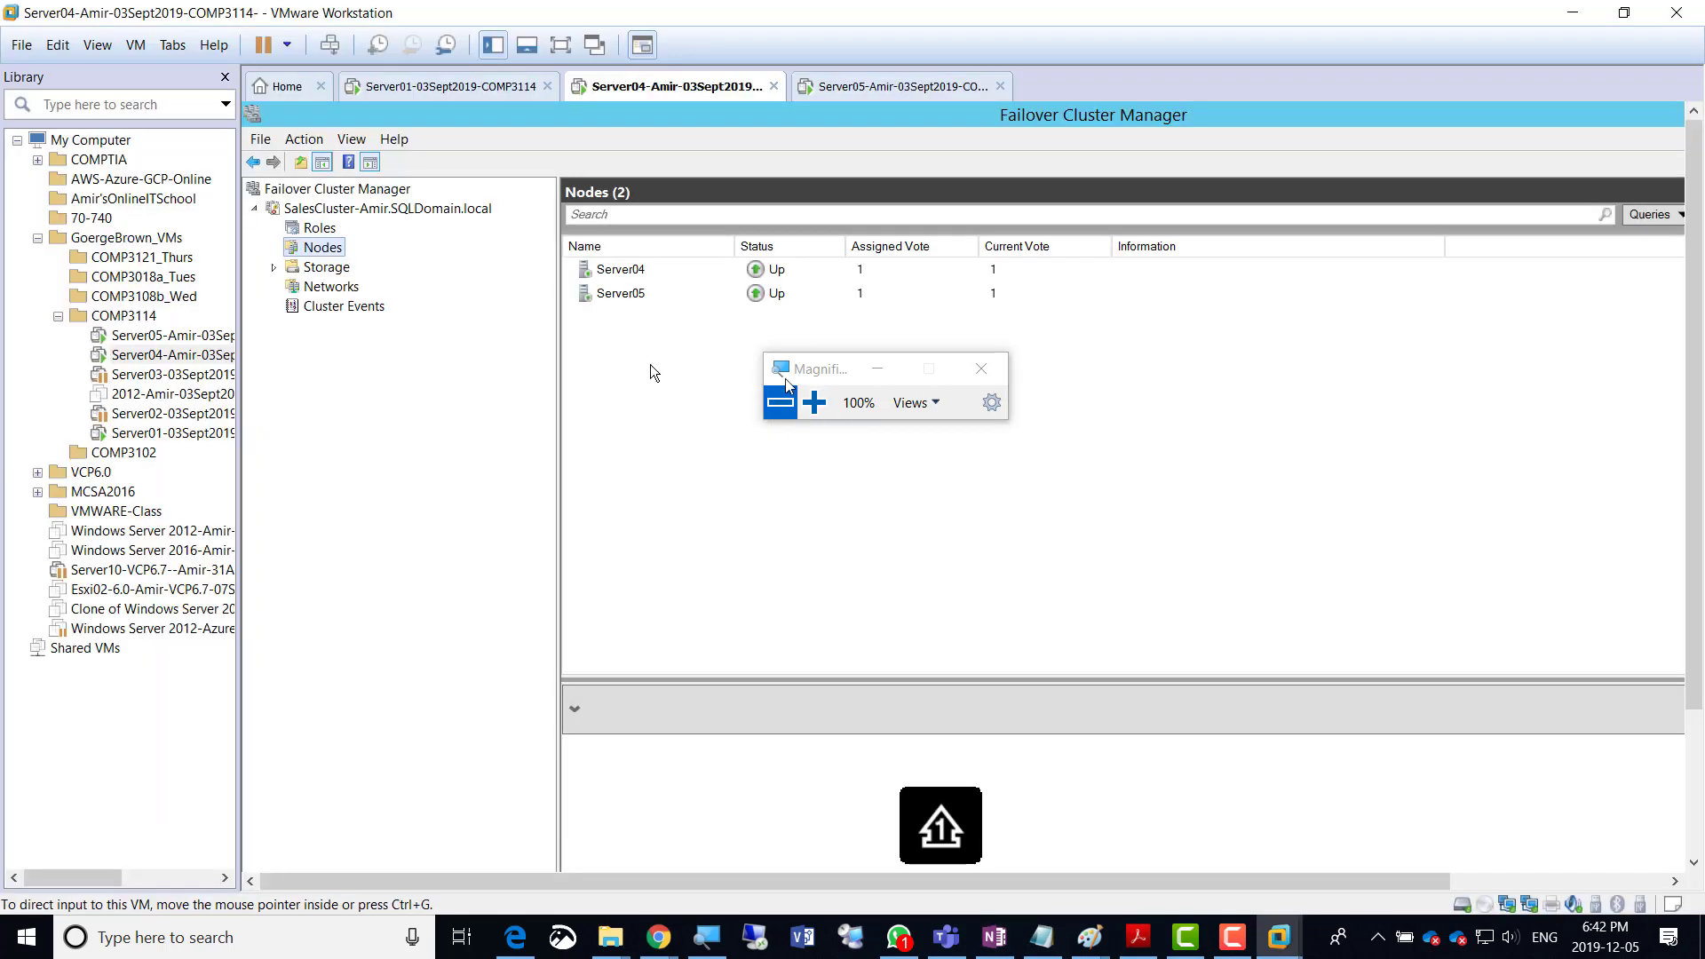
Expand the cluster's Storage and open its Disks list to view the clustered disks.
left_click(312, 268)
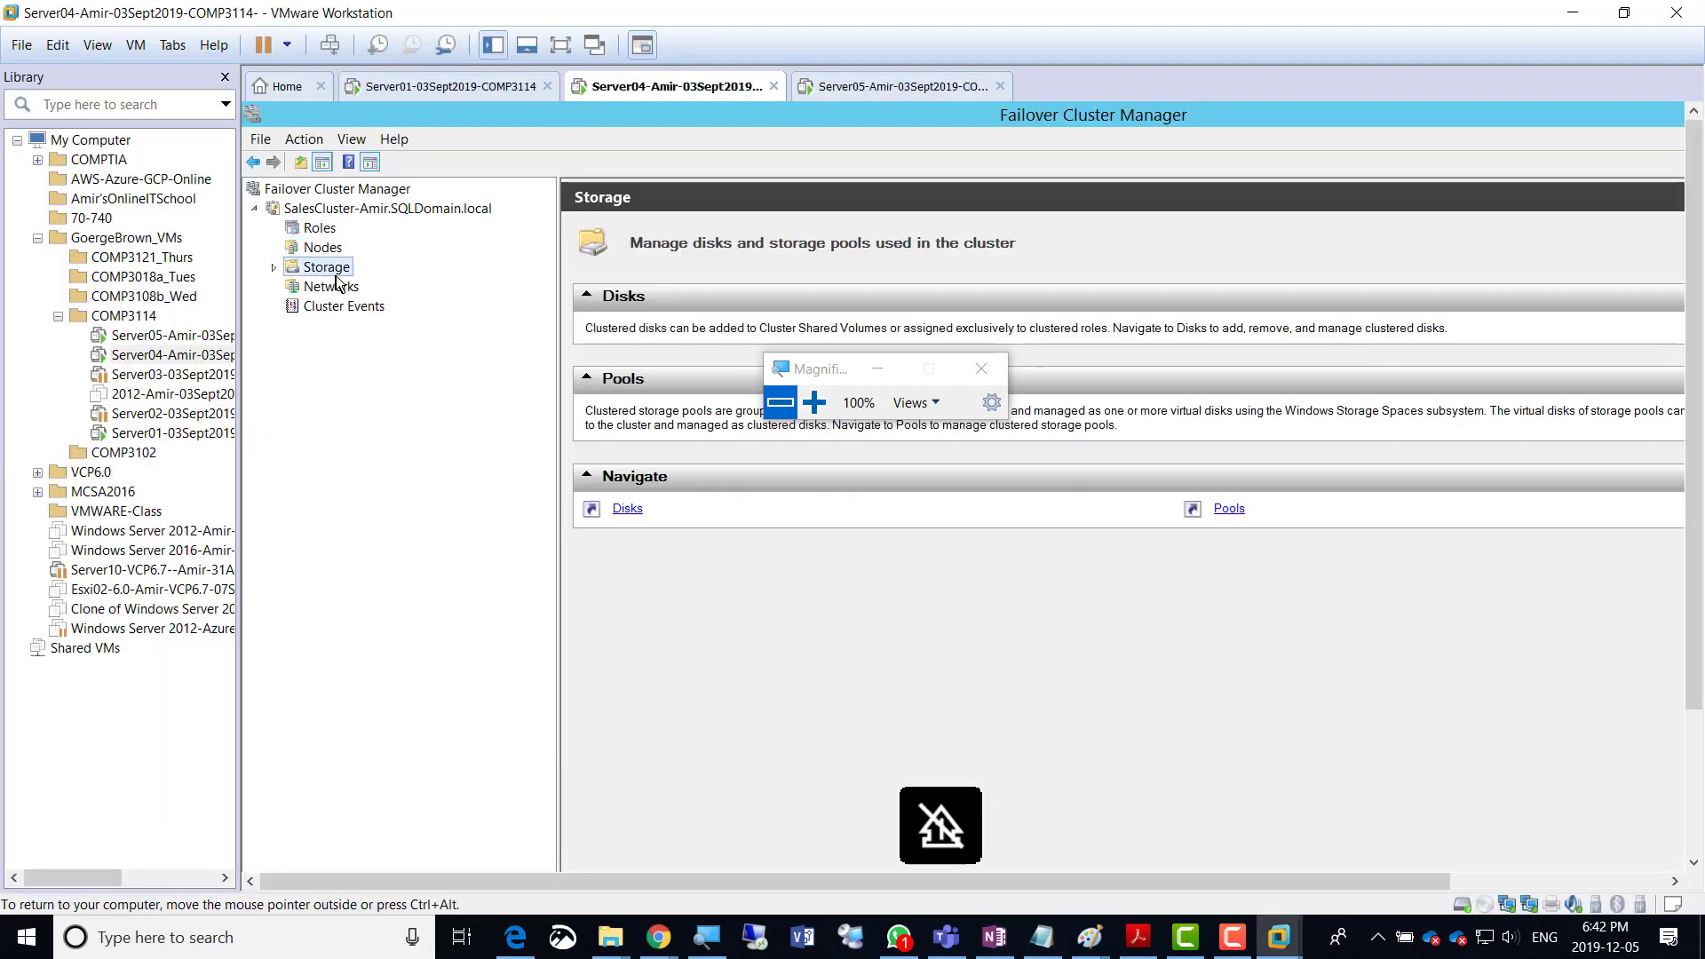
left_click(273, 269)
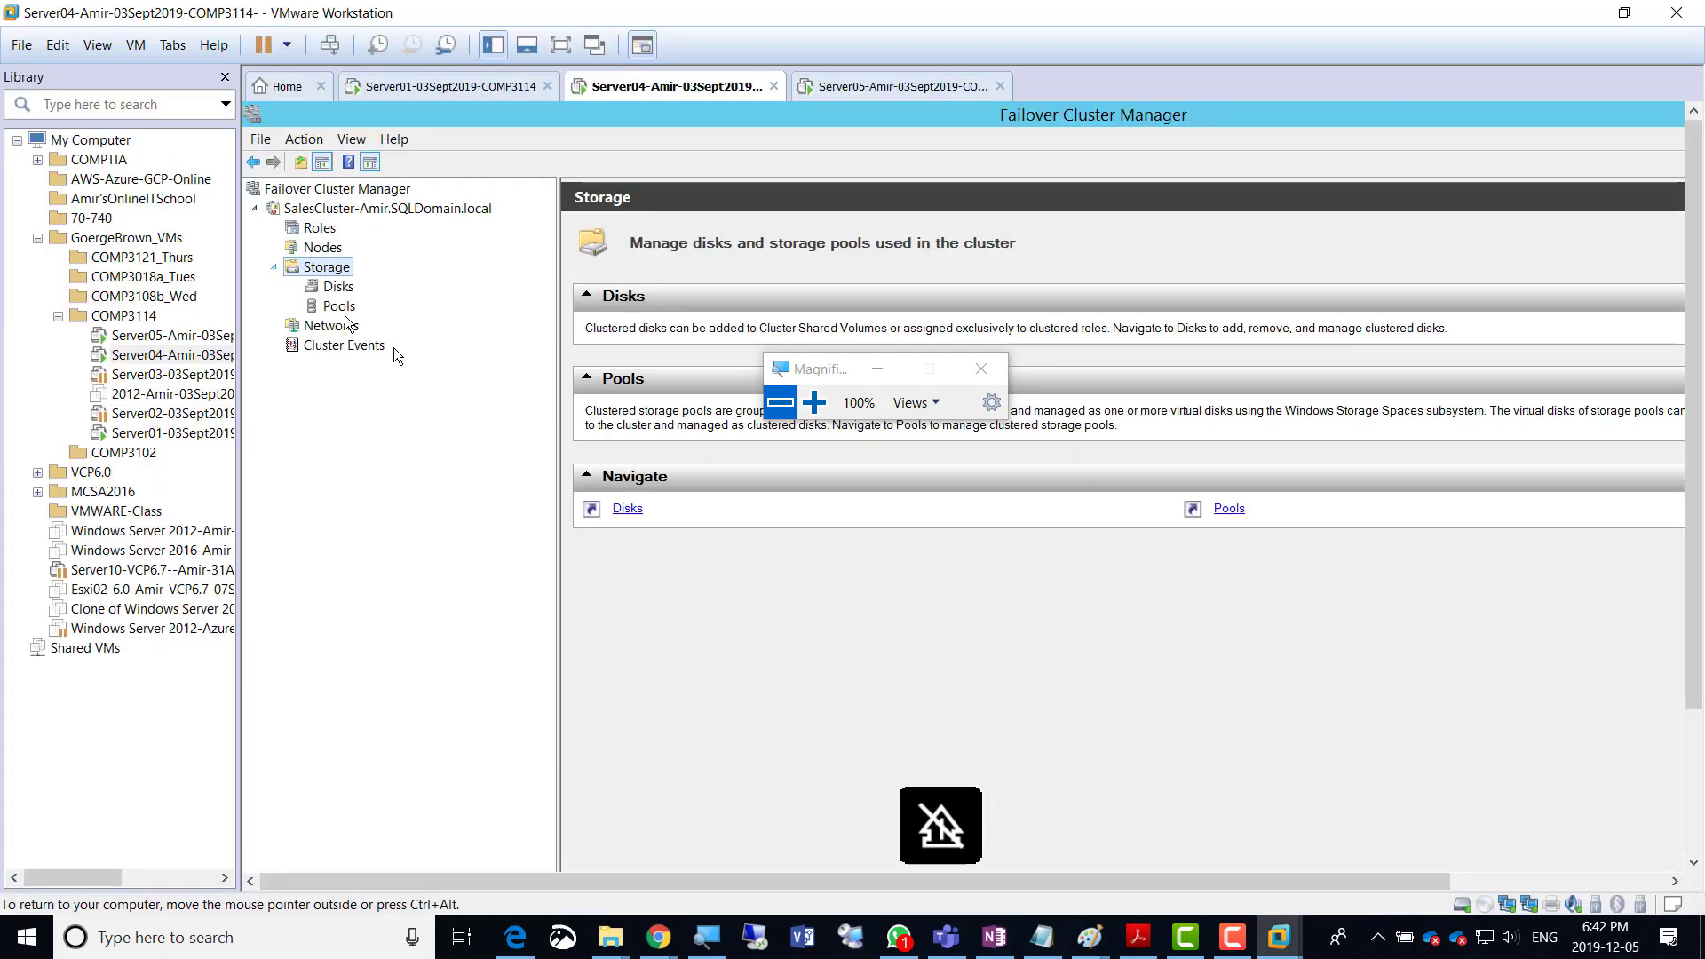
left_click(814, 402)
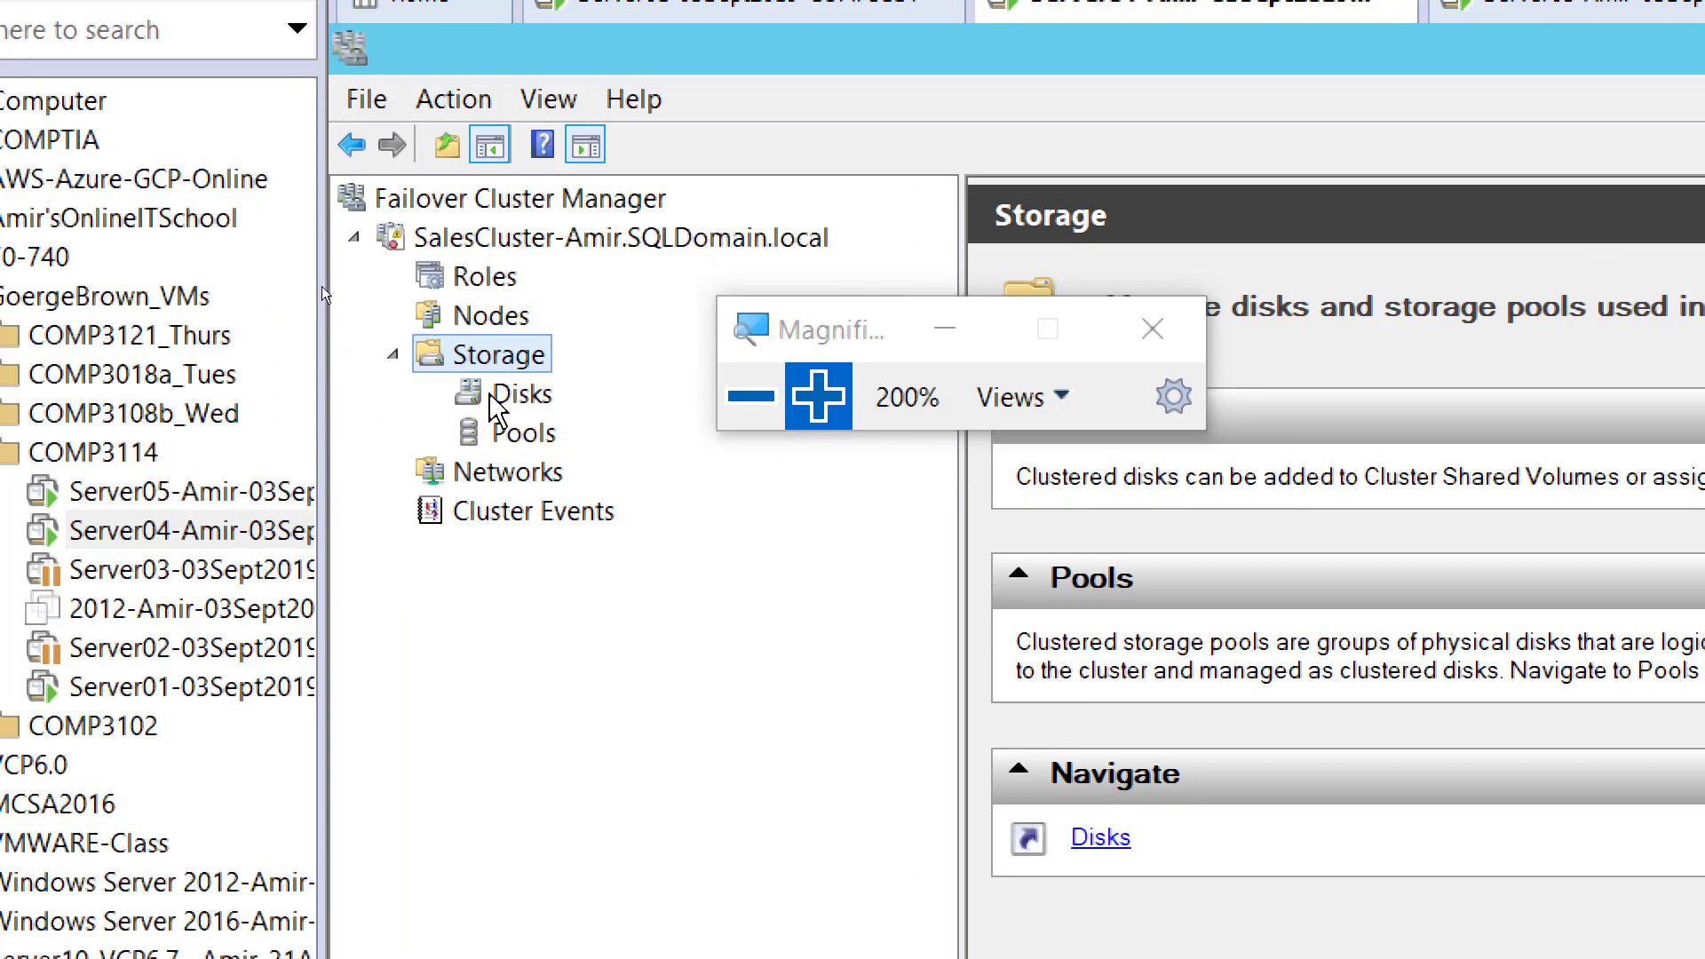
left_click(522, 395)
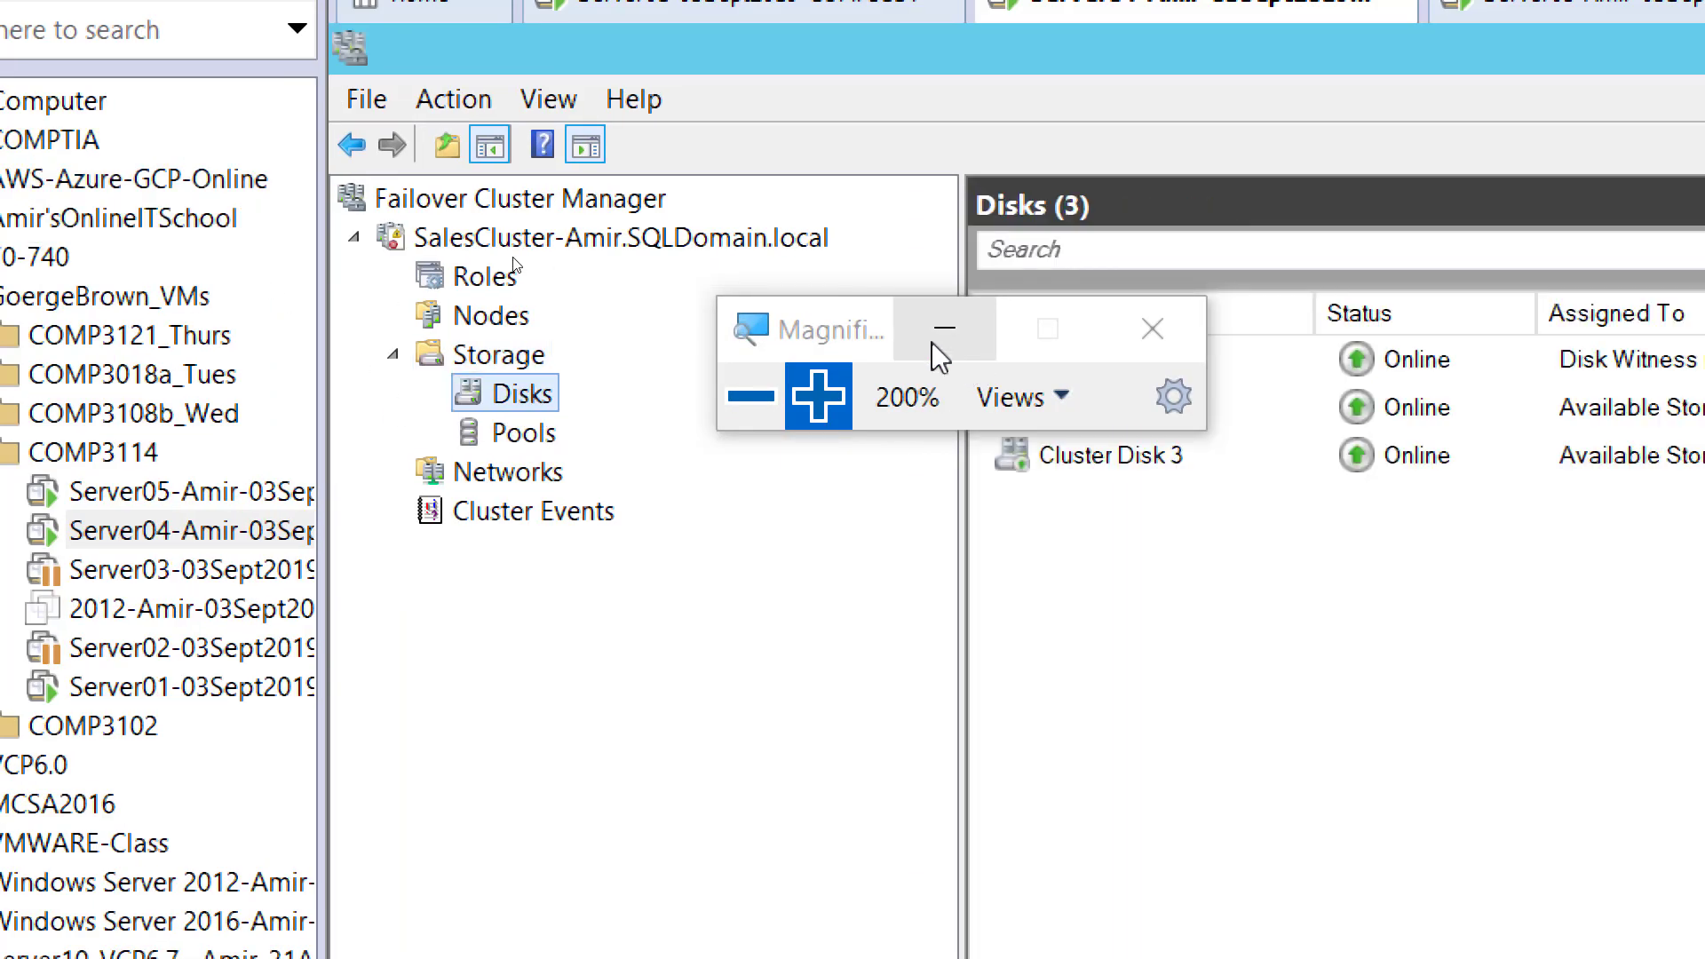
left_click_drag(883, 338, 1404, 704)
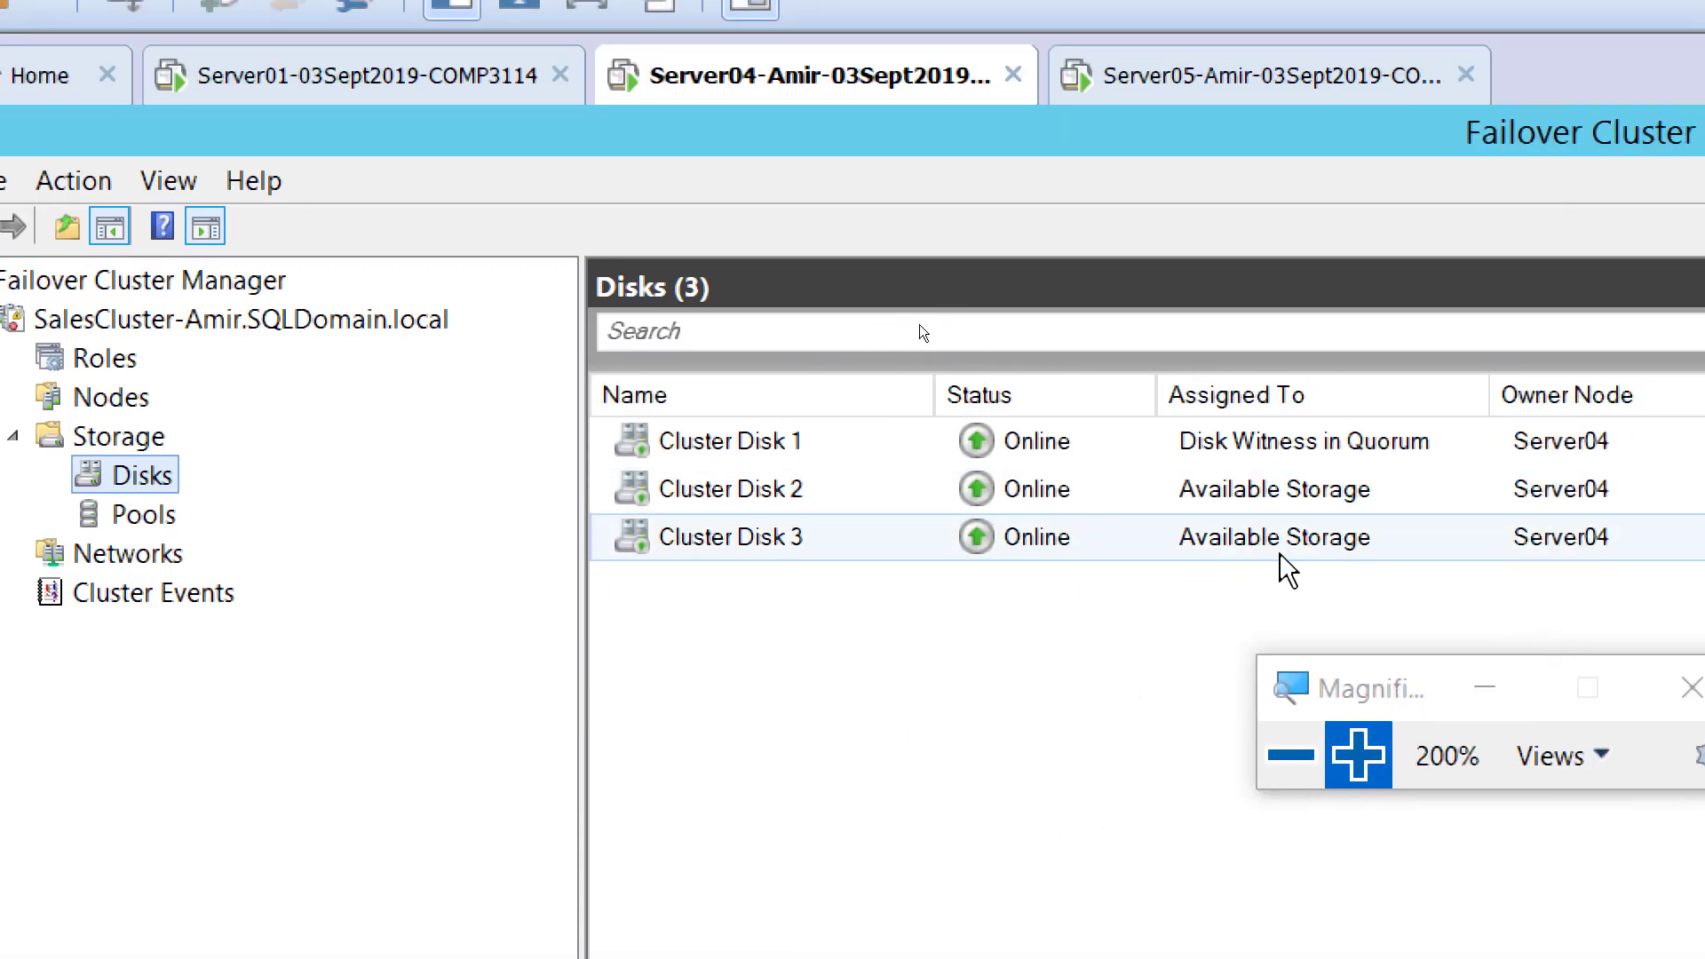
Select Cluster Disk 2 and Cluster Disk 1 in turn and examine what each disk is assigned to.
left_click(760, 499)
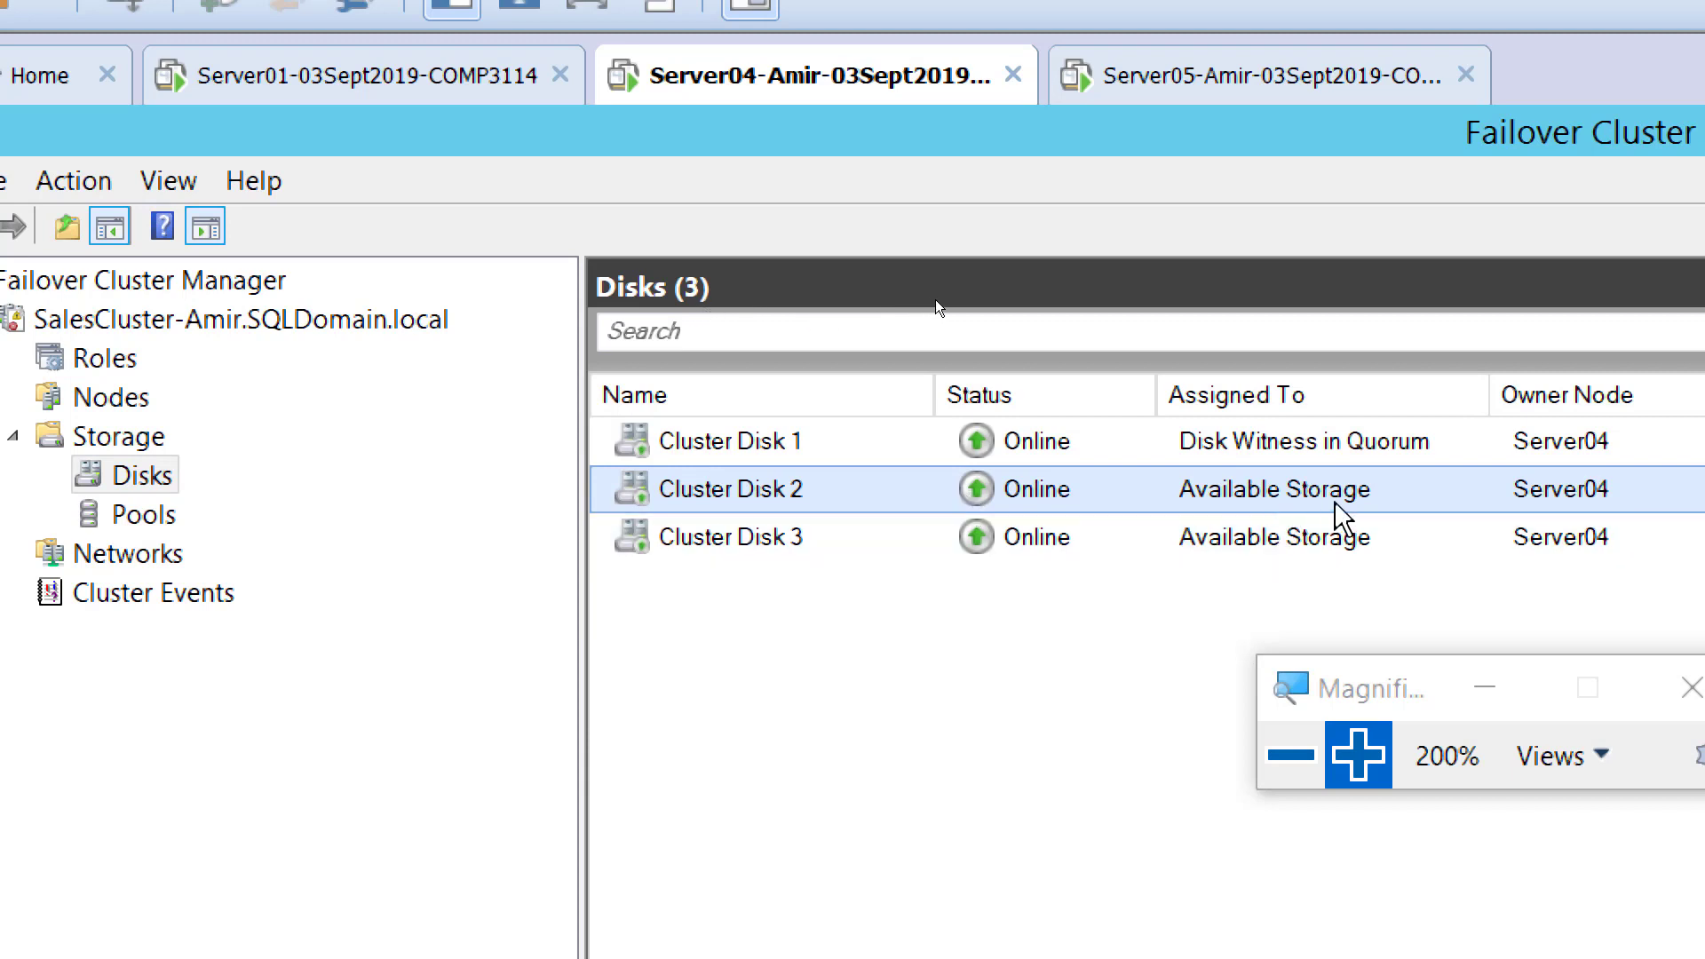
left_click(1215, 448)
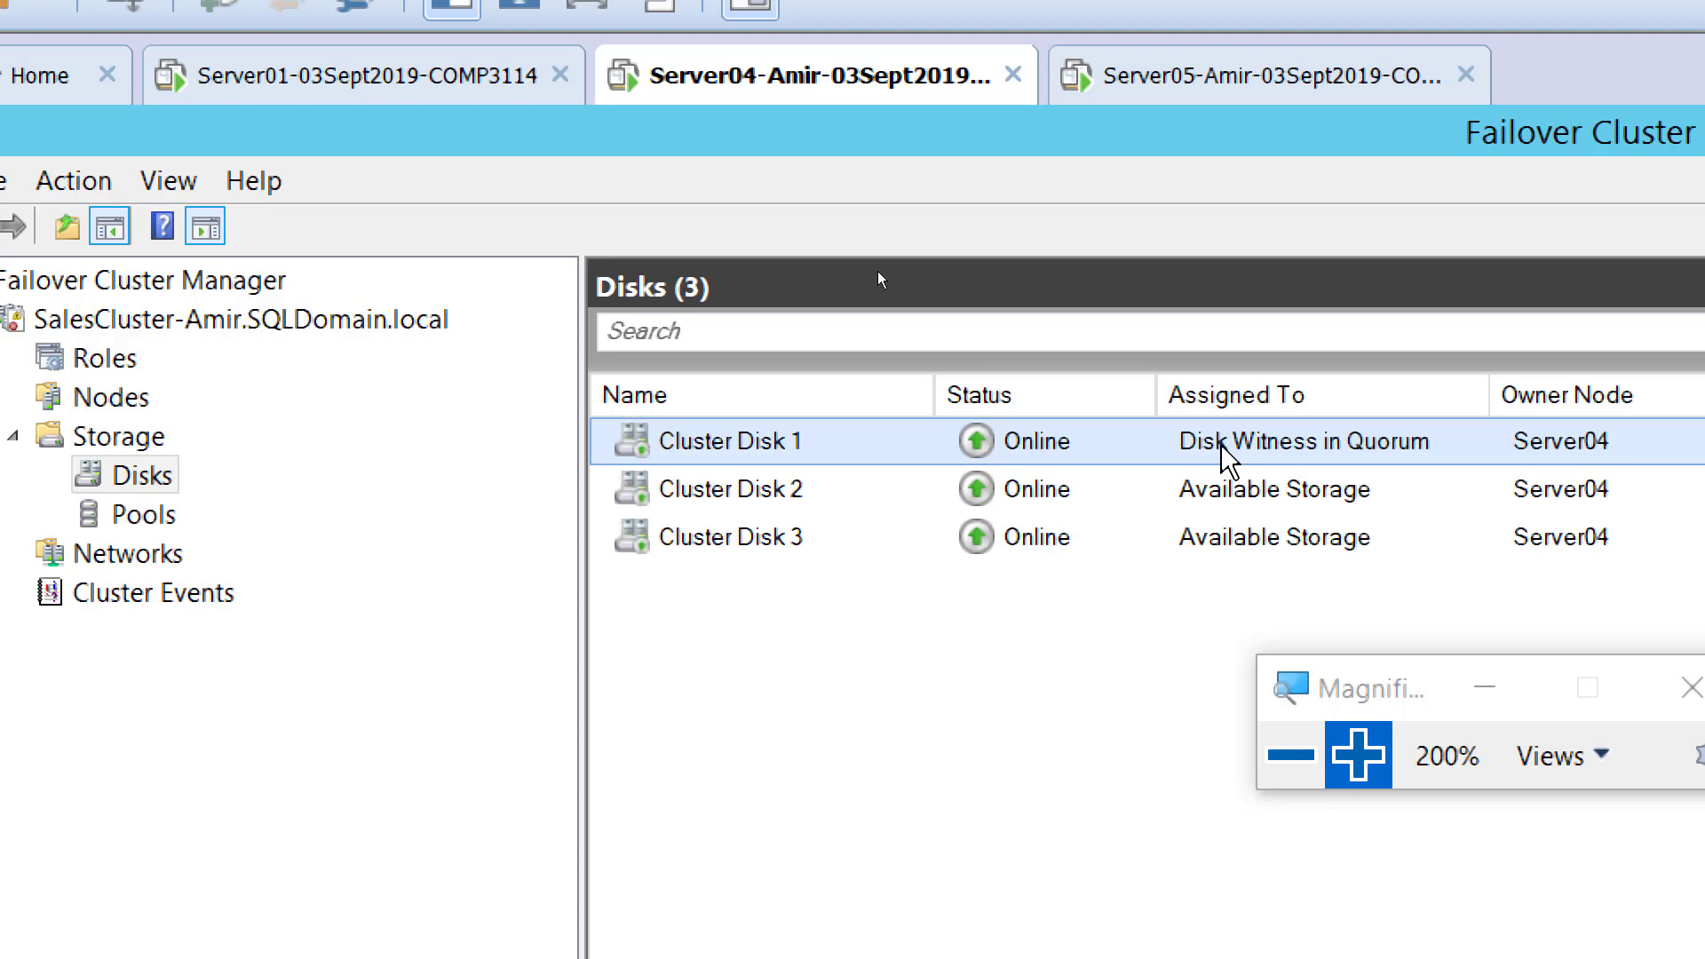
left_click(1290, 755)
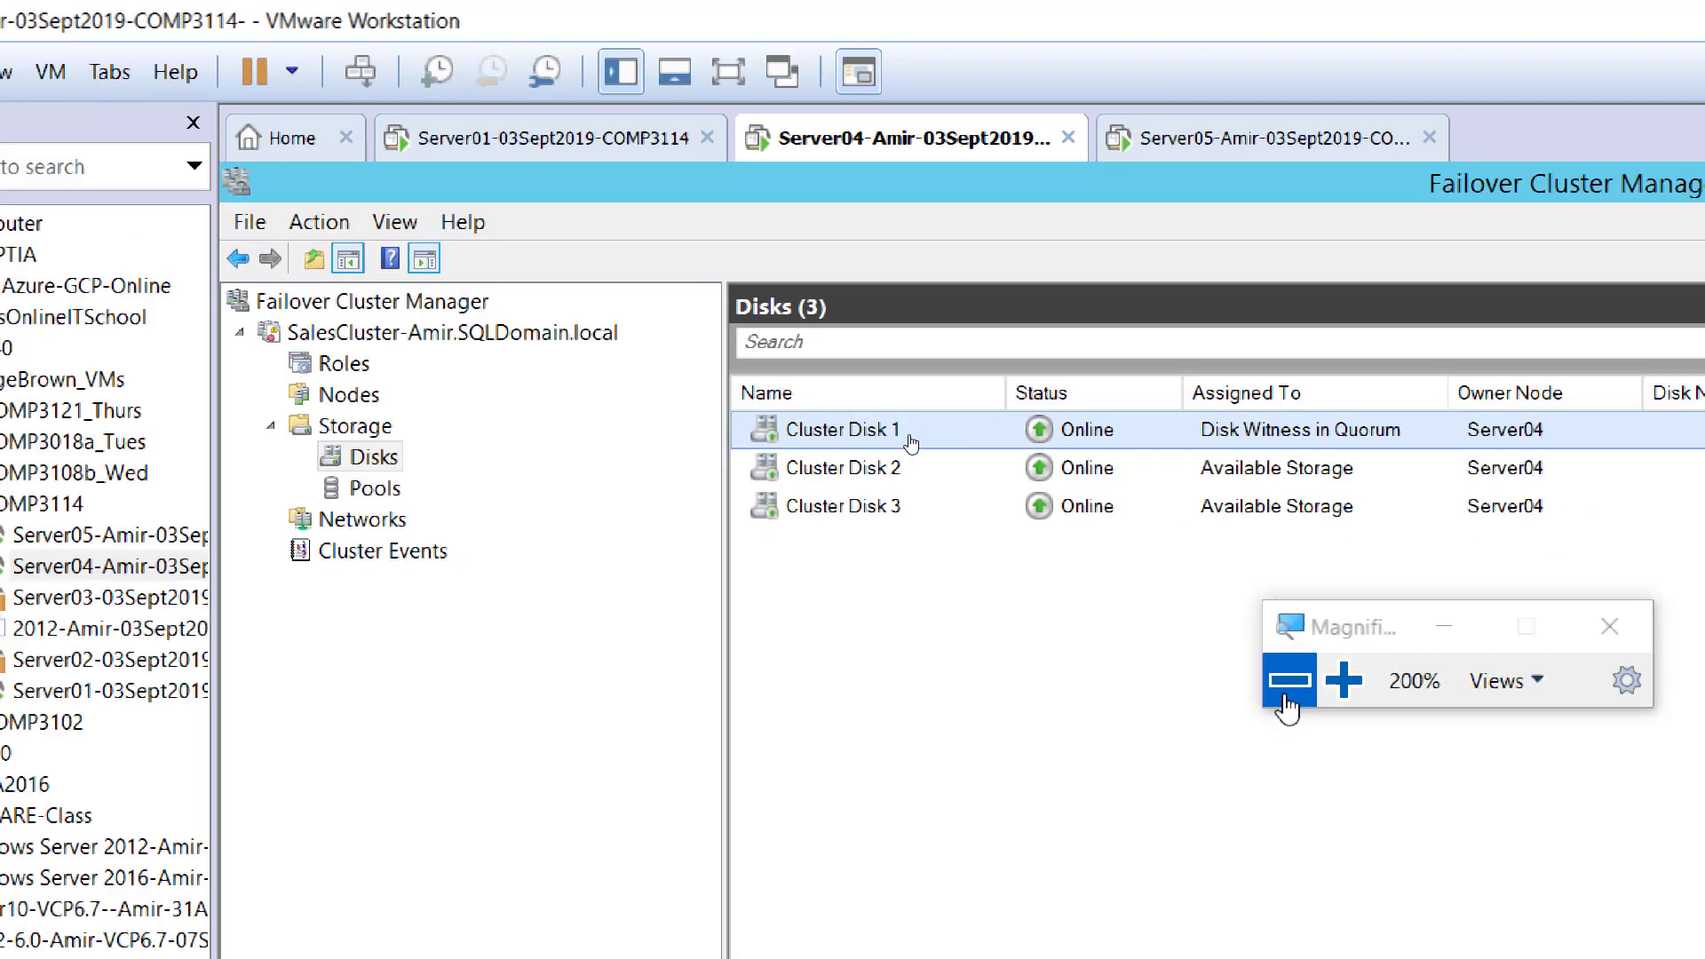
left_click(1287, 693)
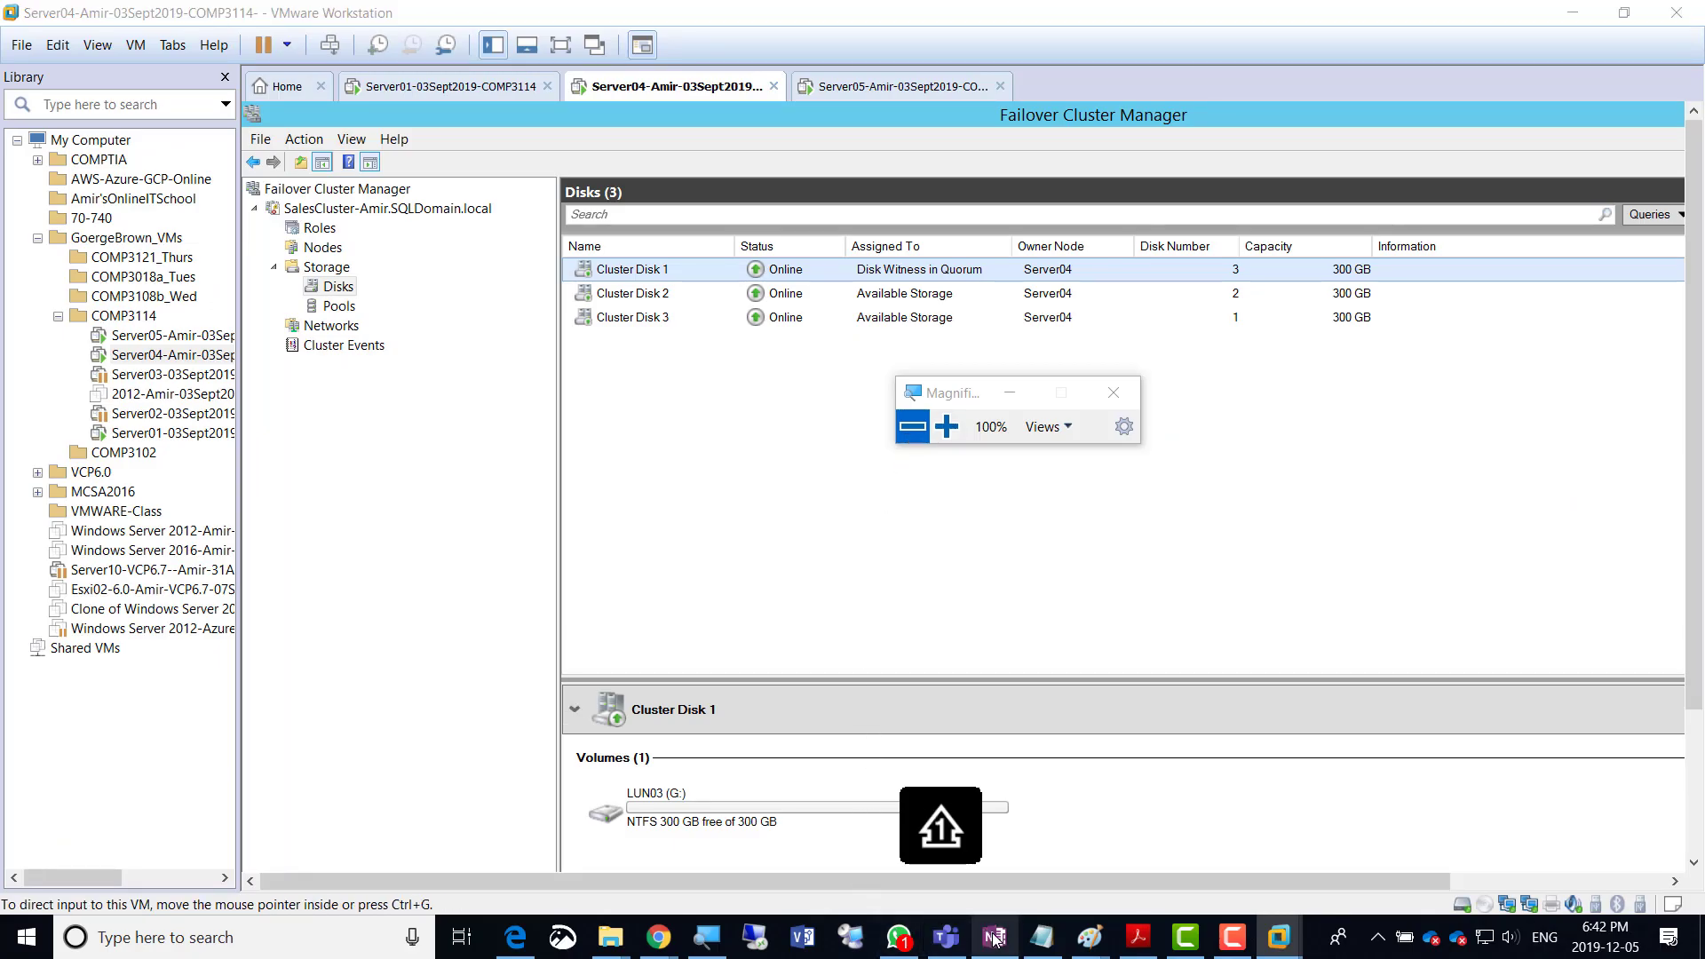
left_click(995, 938)
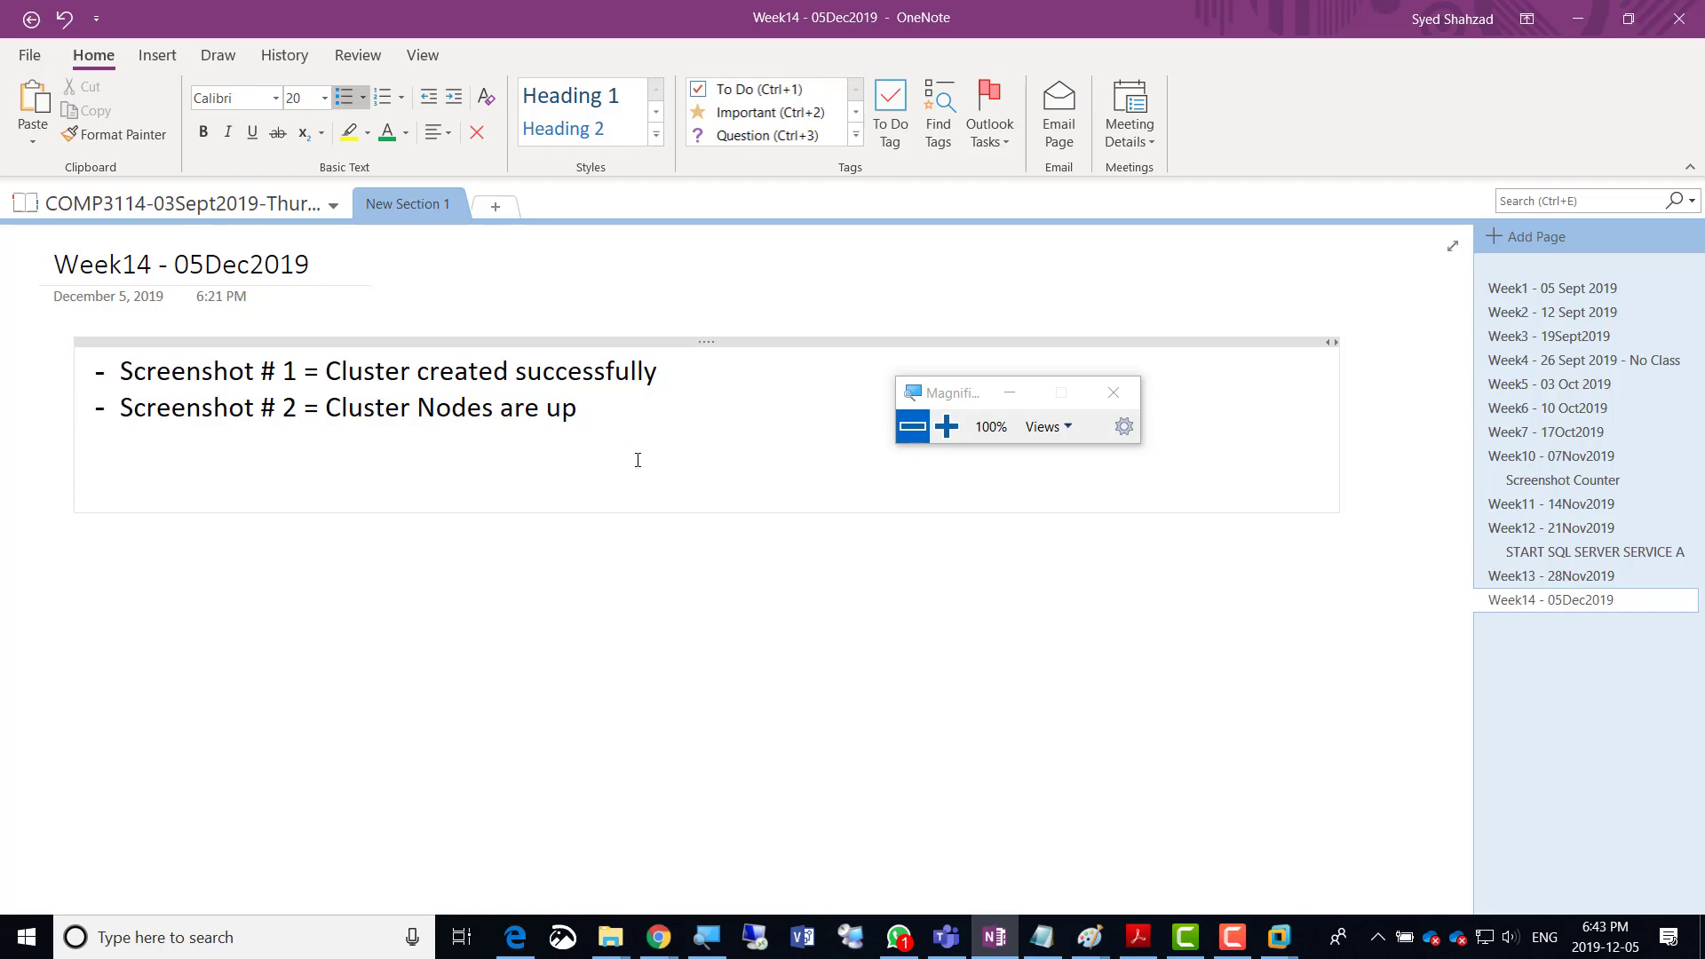
key("alt+Tab")
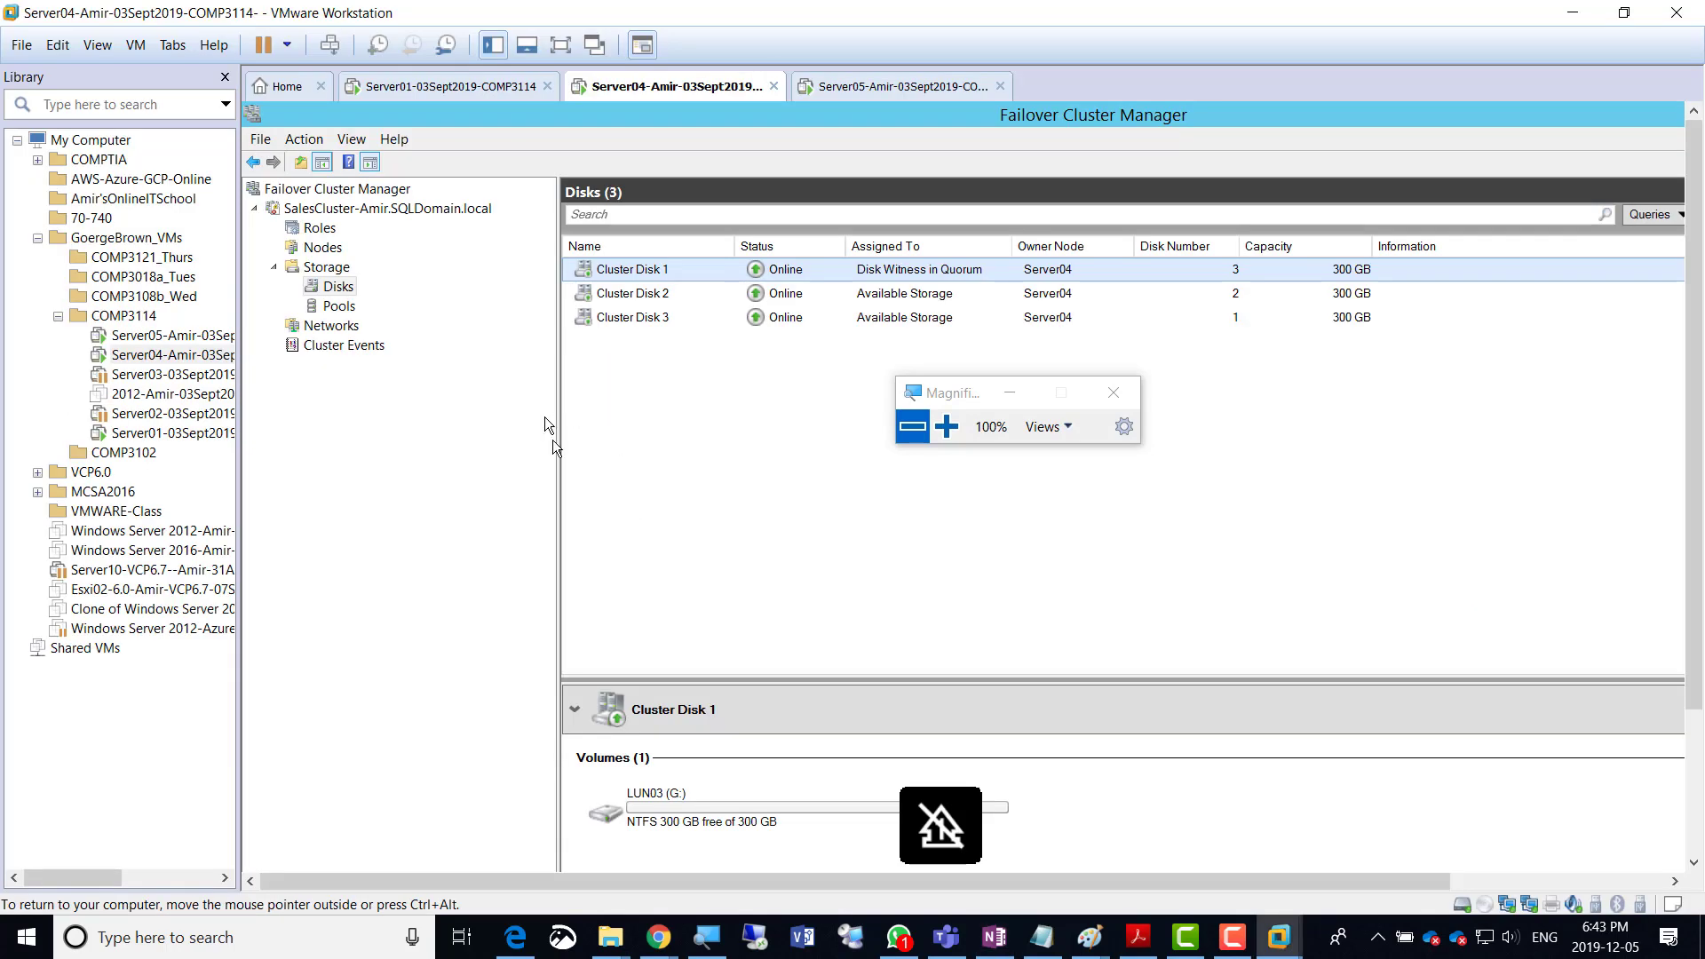
left_click(947, 426)
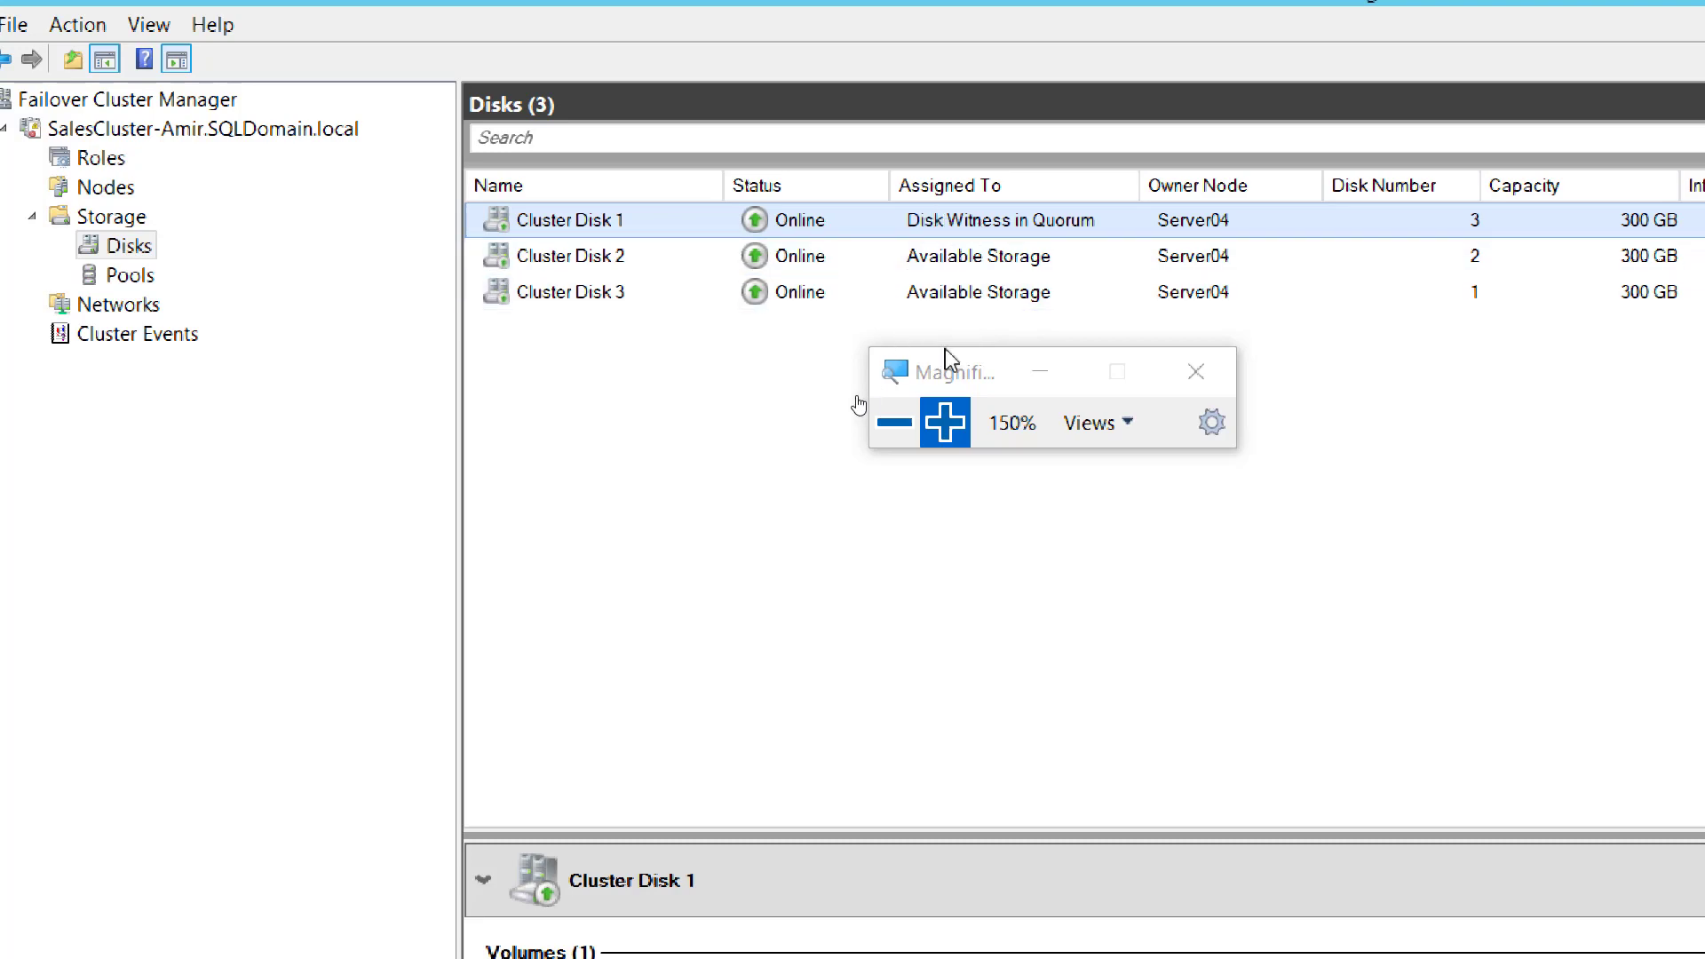
left_click(894, 422)
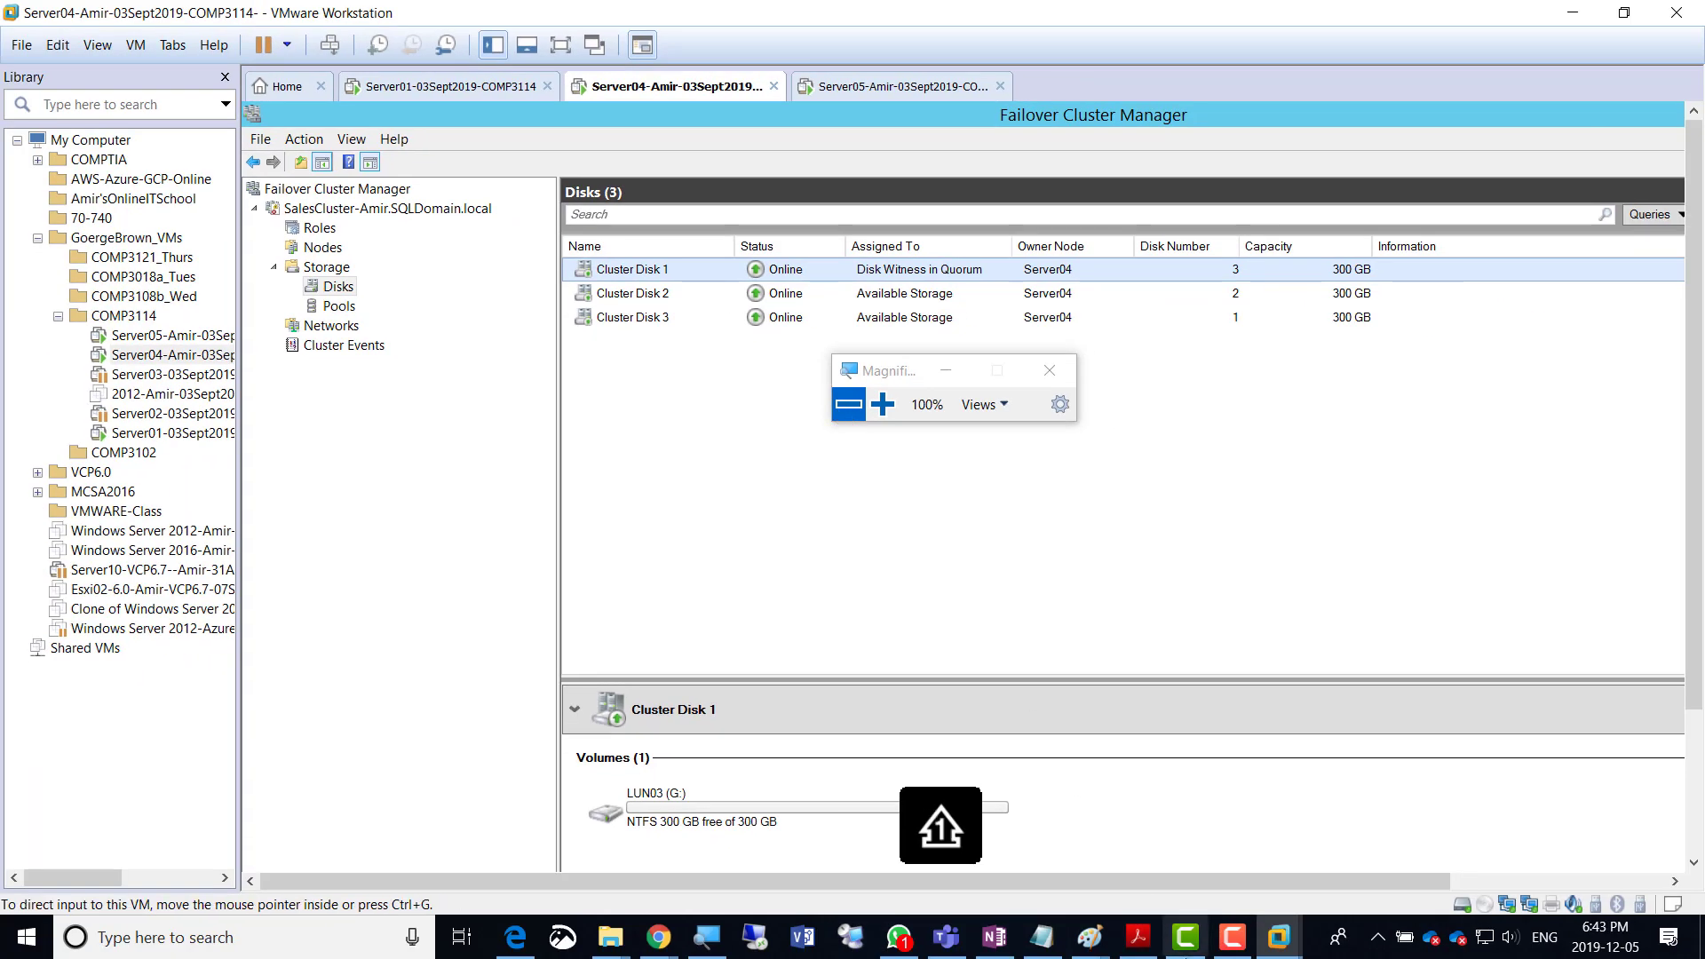
Switch to OneNote and start a paragraph several blank lines below the screenshot bullets with "In FC the disk witness in qourum".
left_click(994, 937)
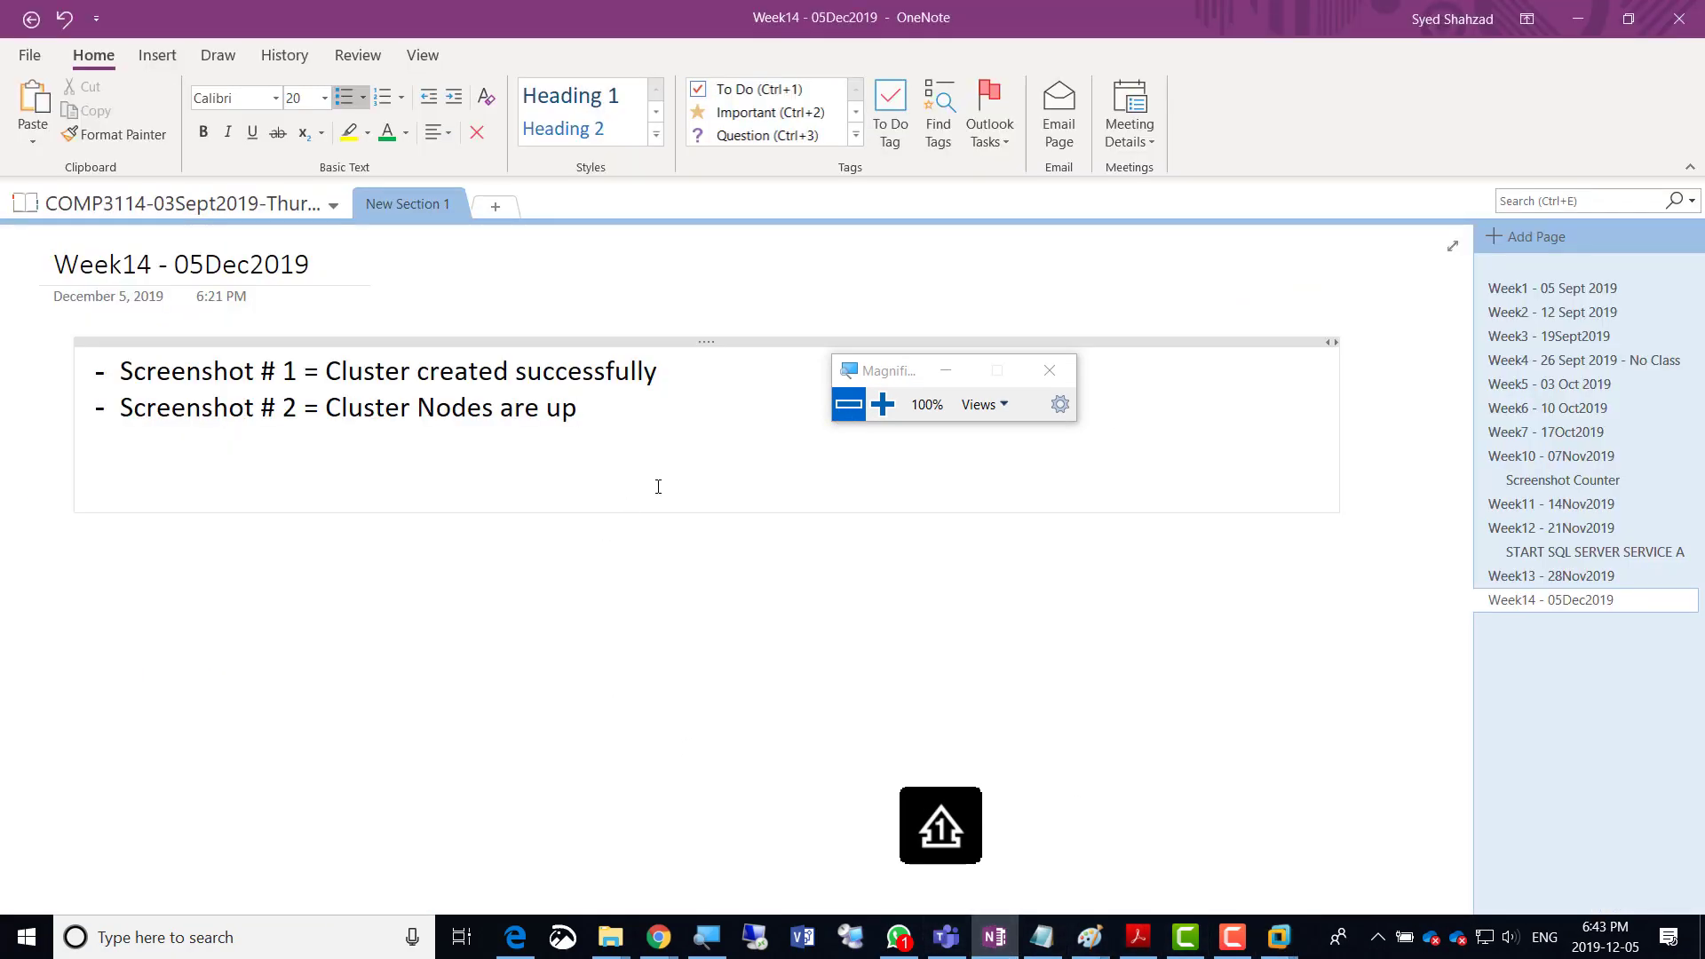
key("Return")
key("Return")
key("Return")
key("Return")
key("Return")
key("Return")
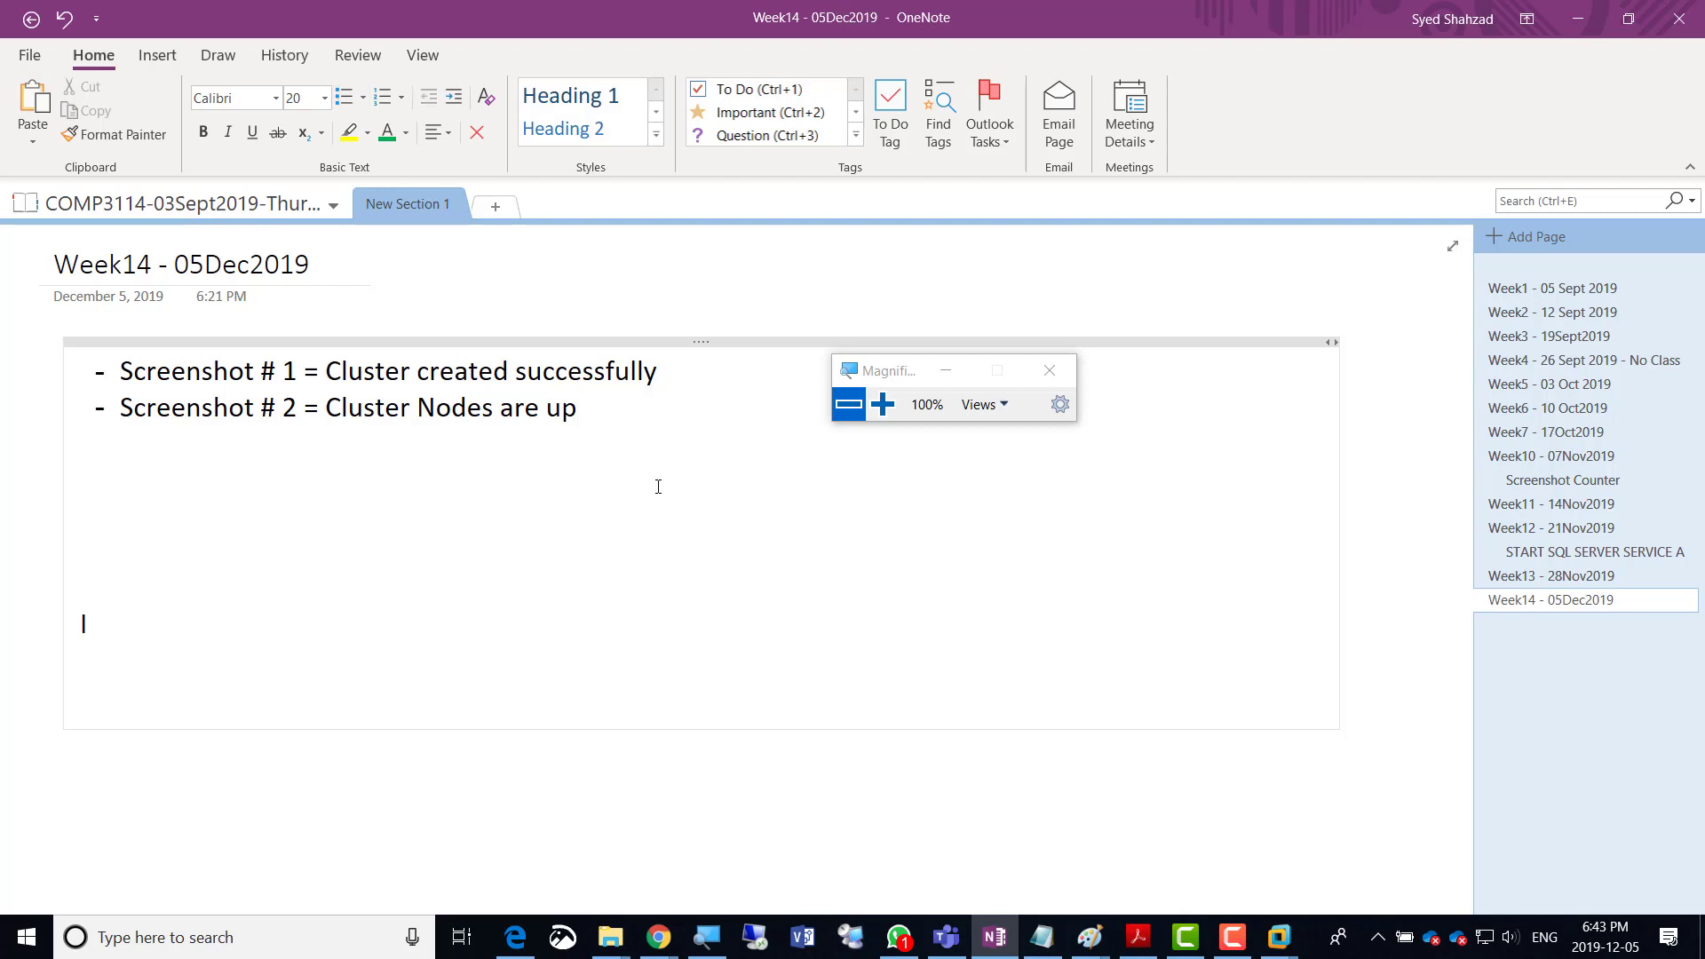
type("In FC the dis")
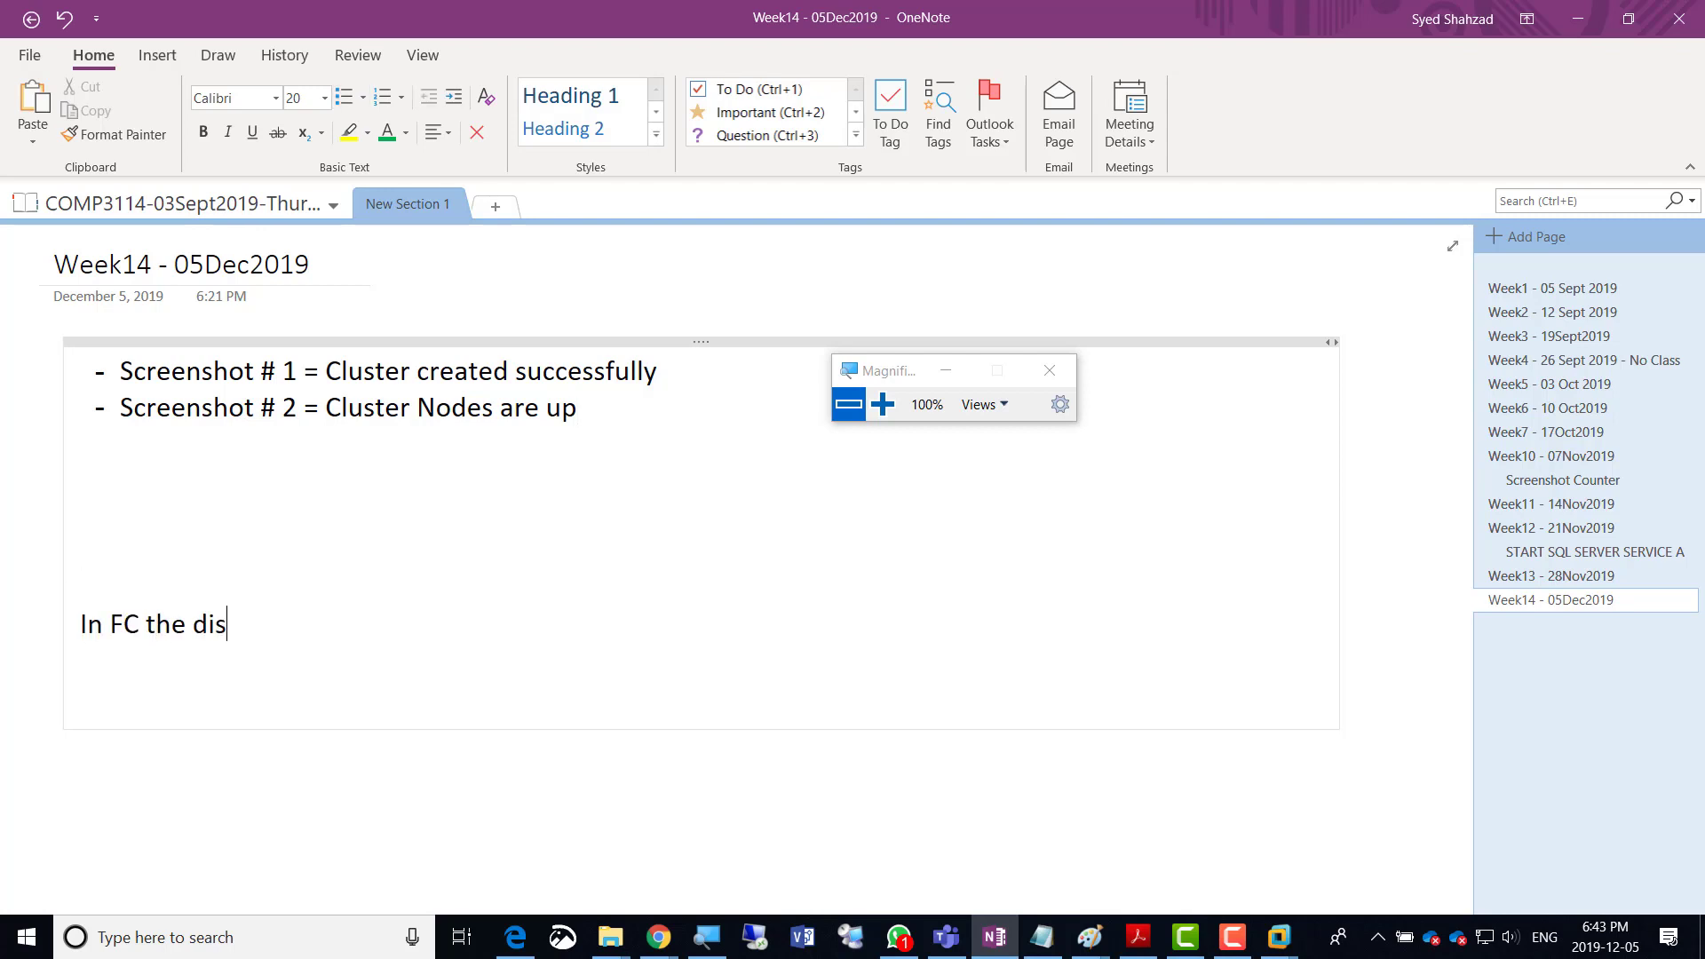
type("k witness in")
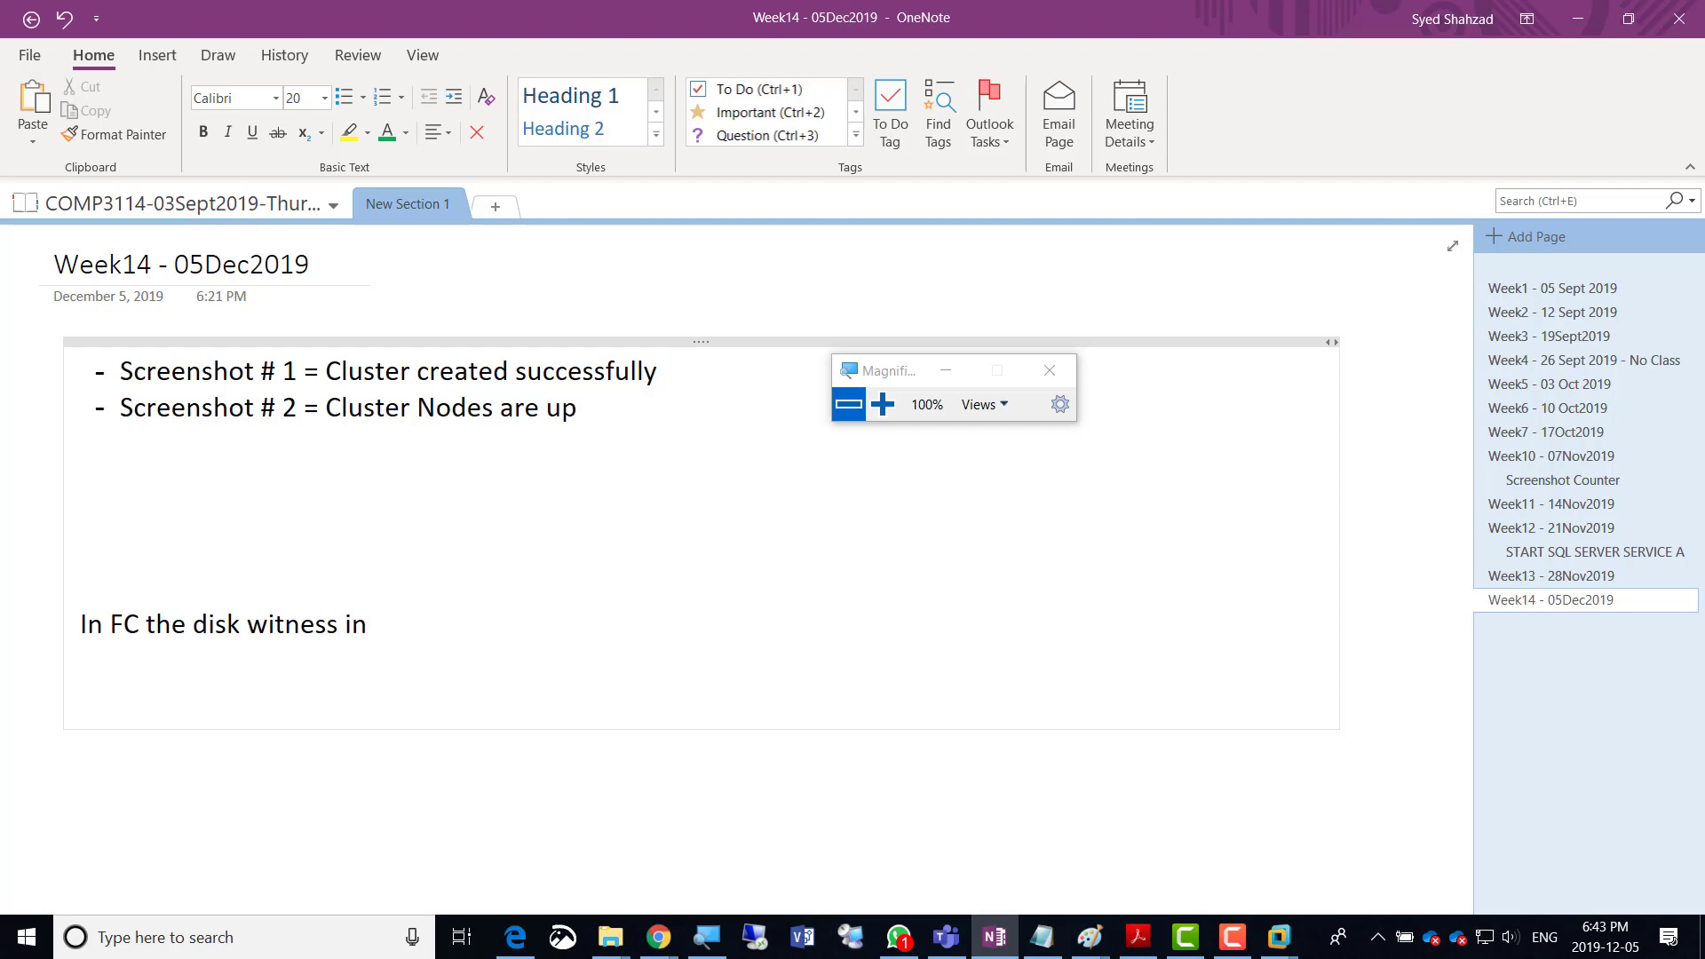
type(" qourum")
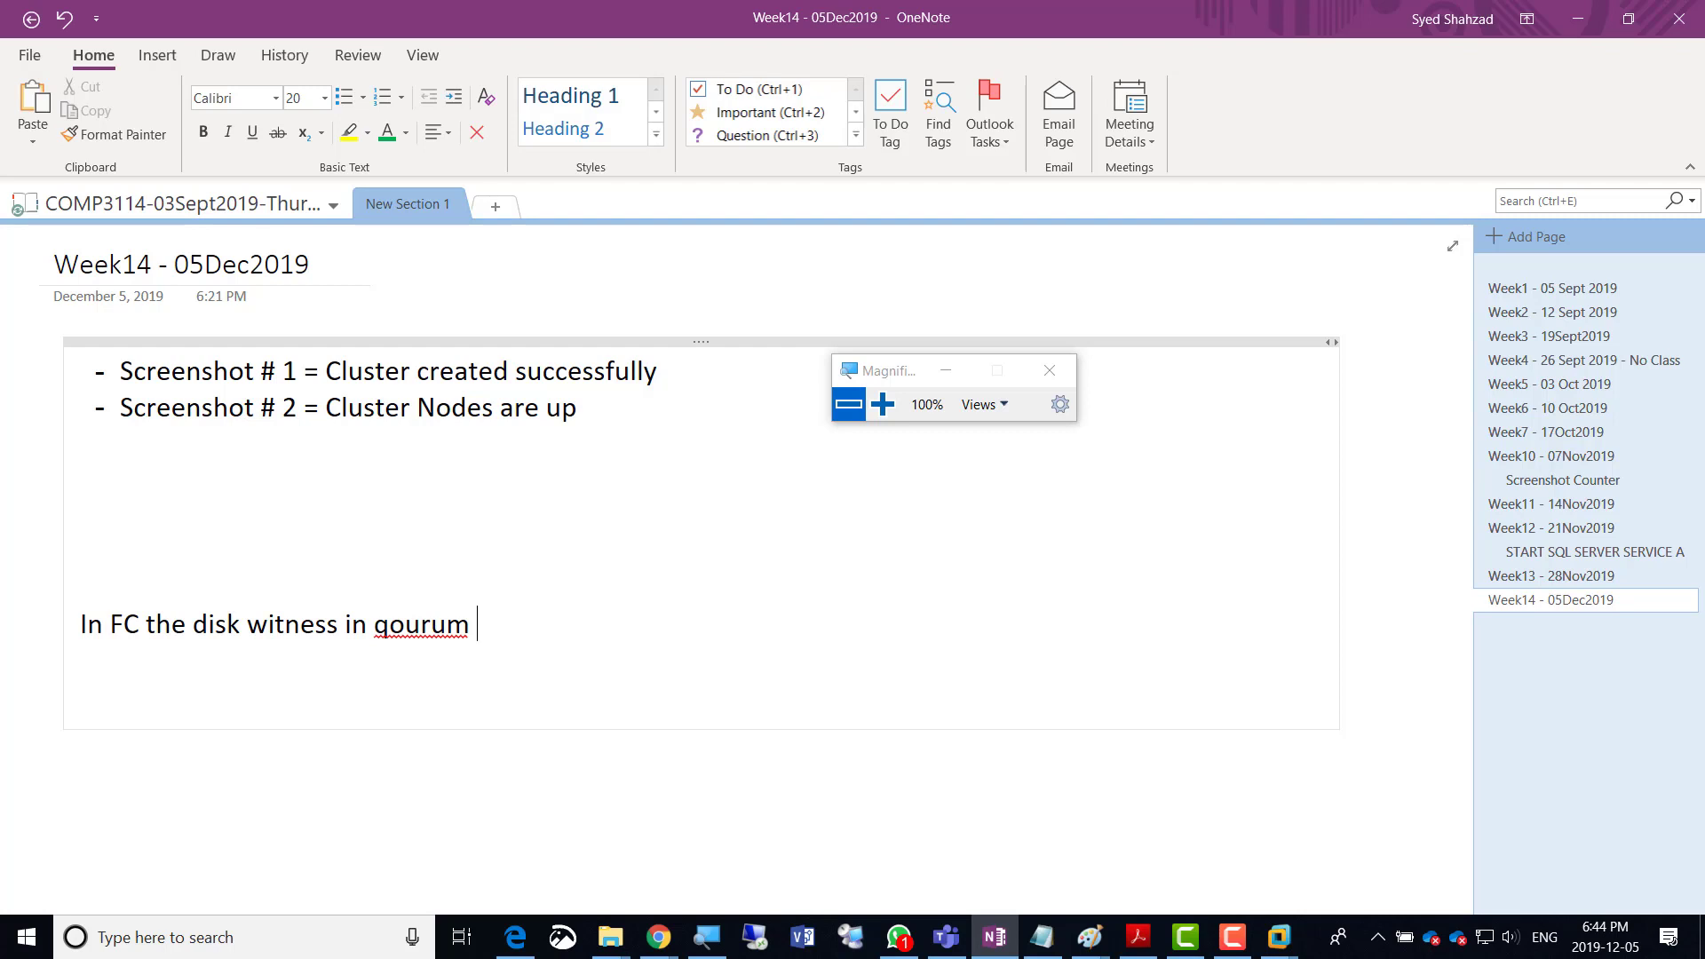
Continue the disk witness note with "makes sure about the information that the Active machine is up".
type(" makes sure tha")
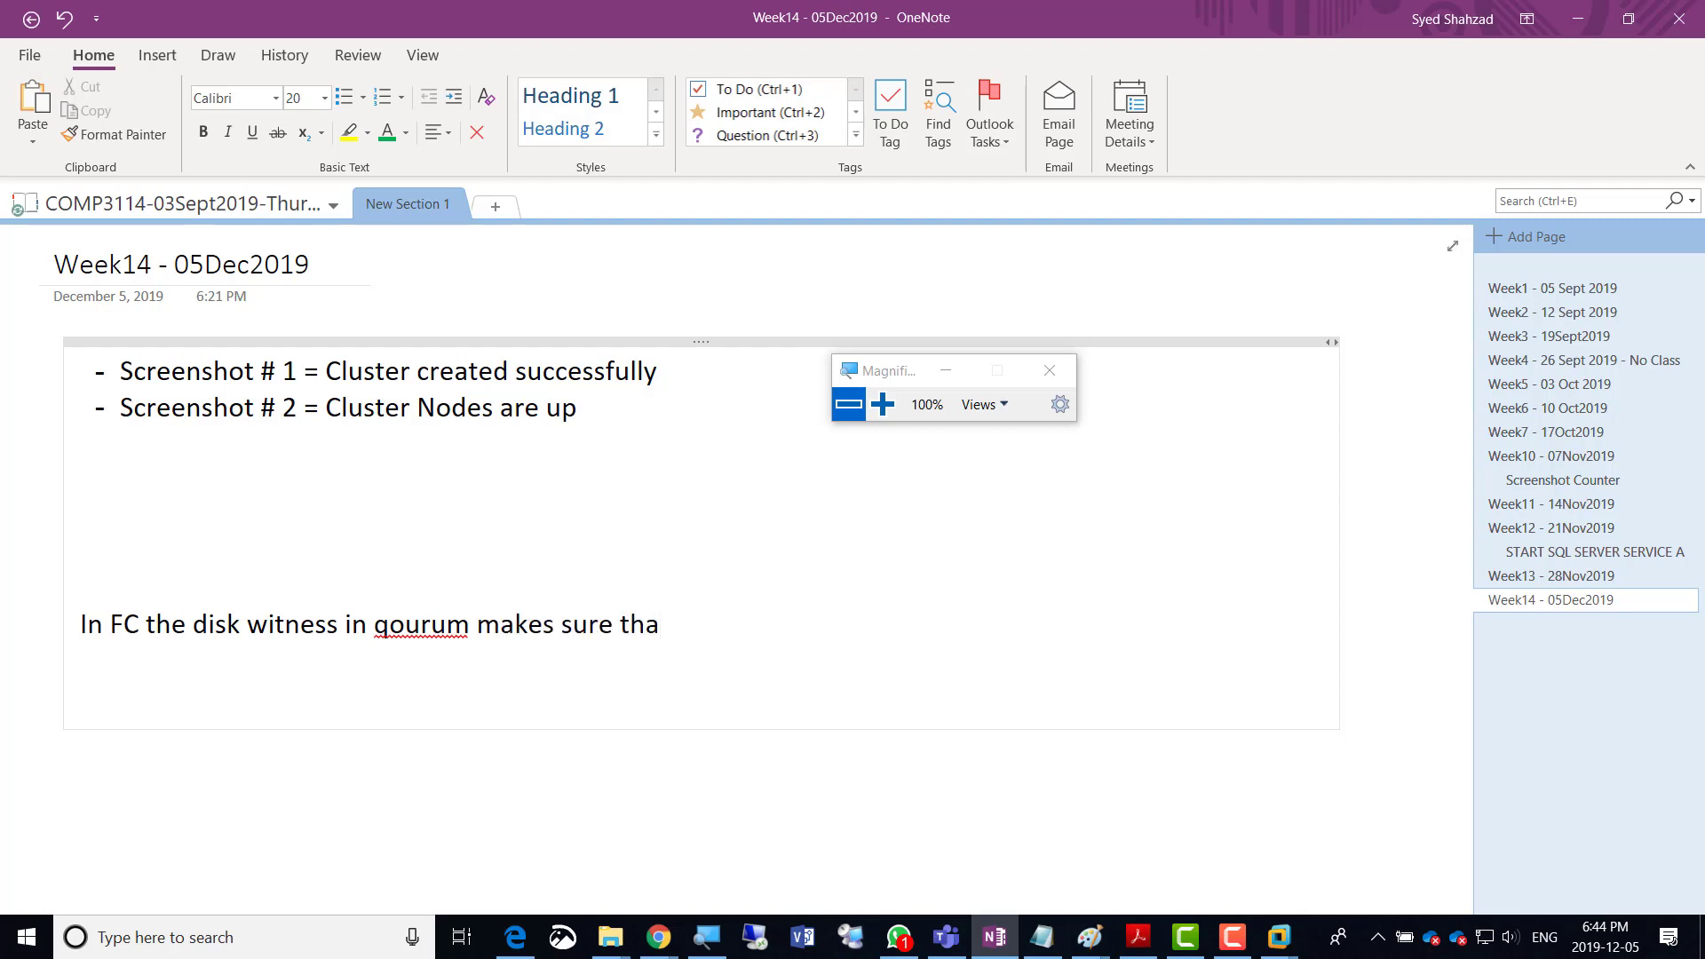
type("t the Activ")
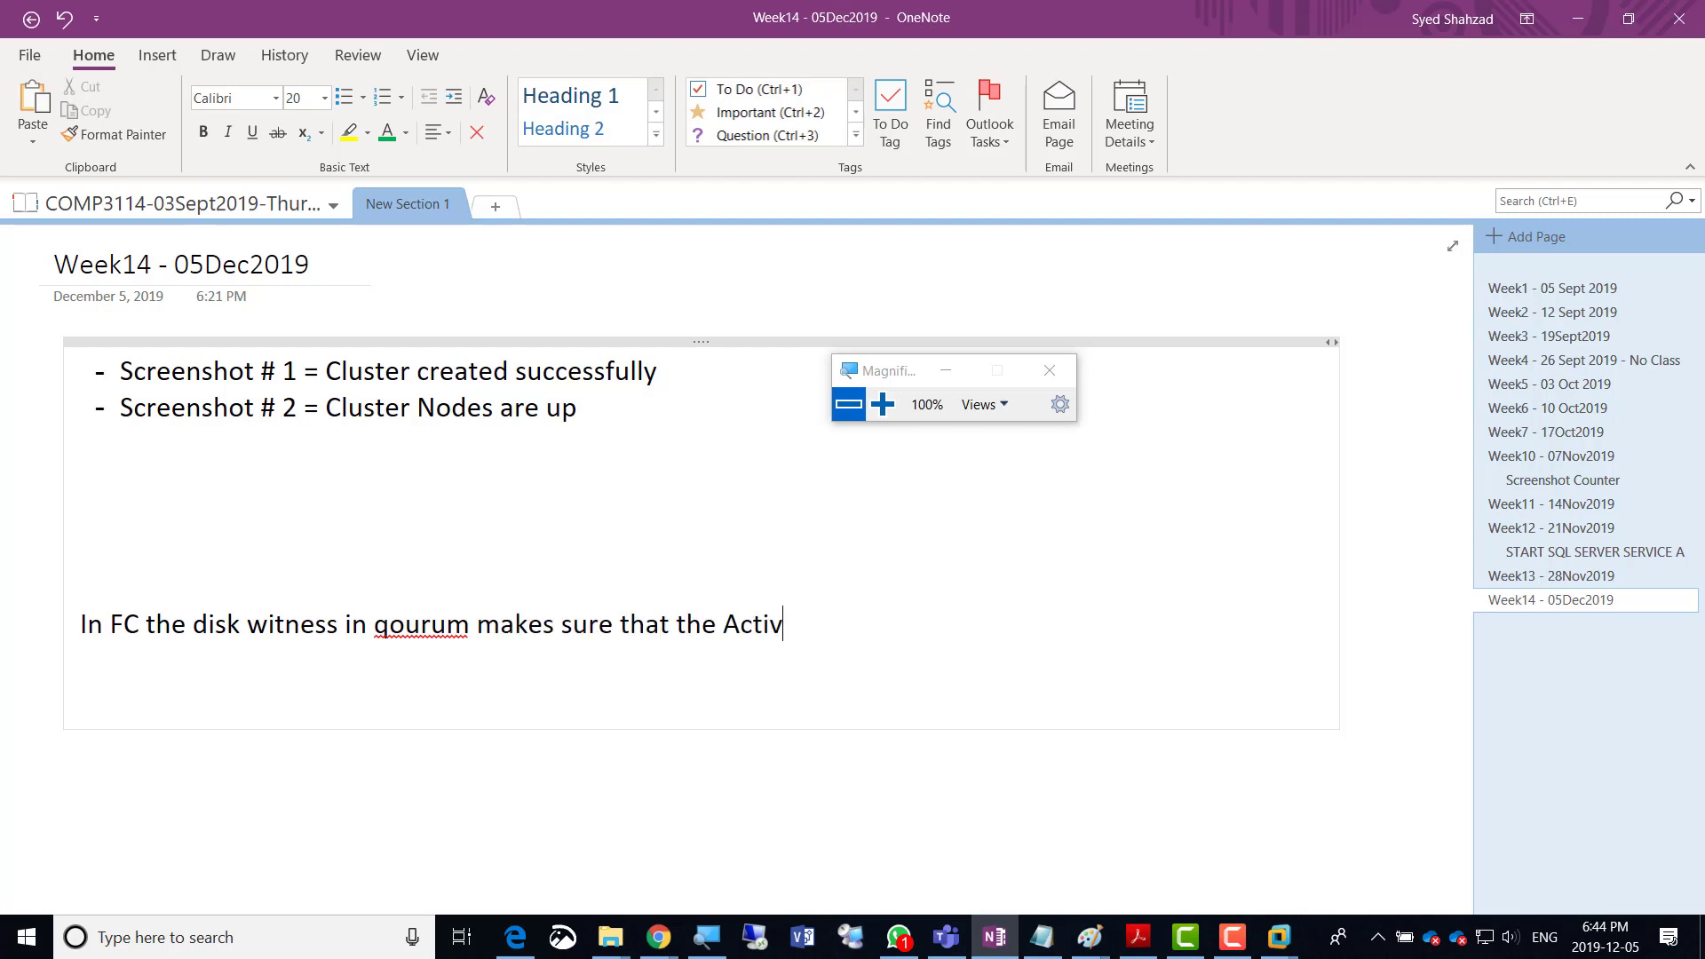
type("e machine is ")
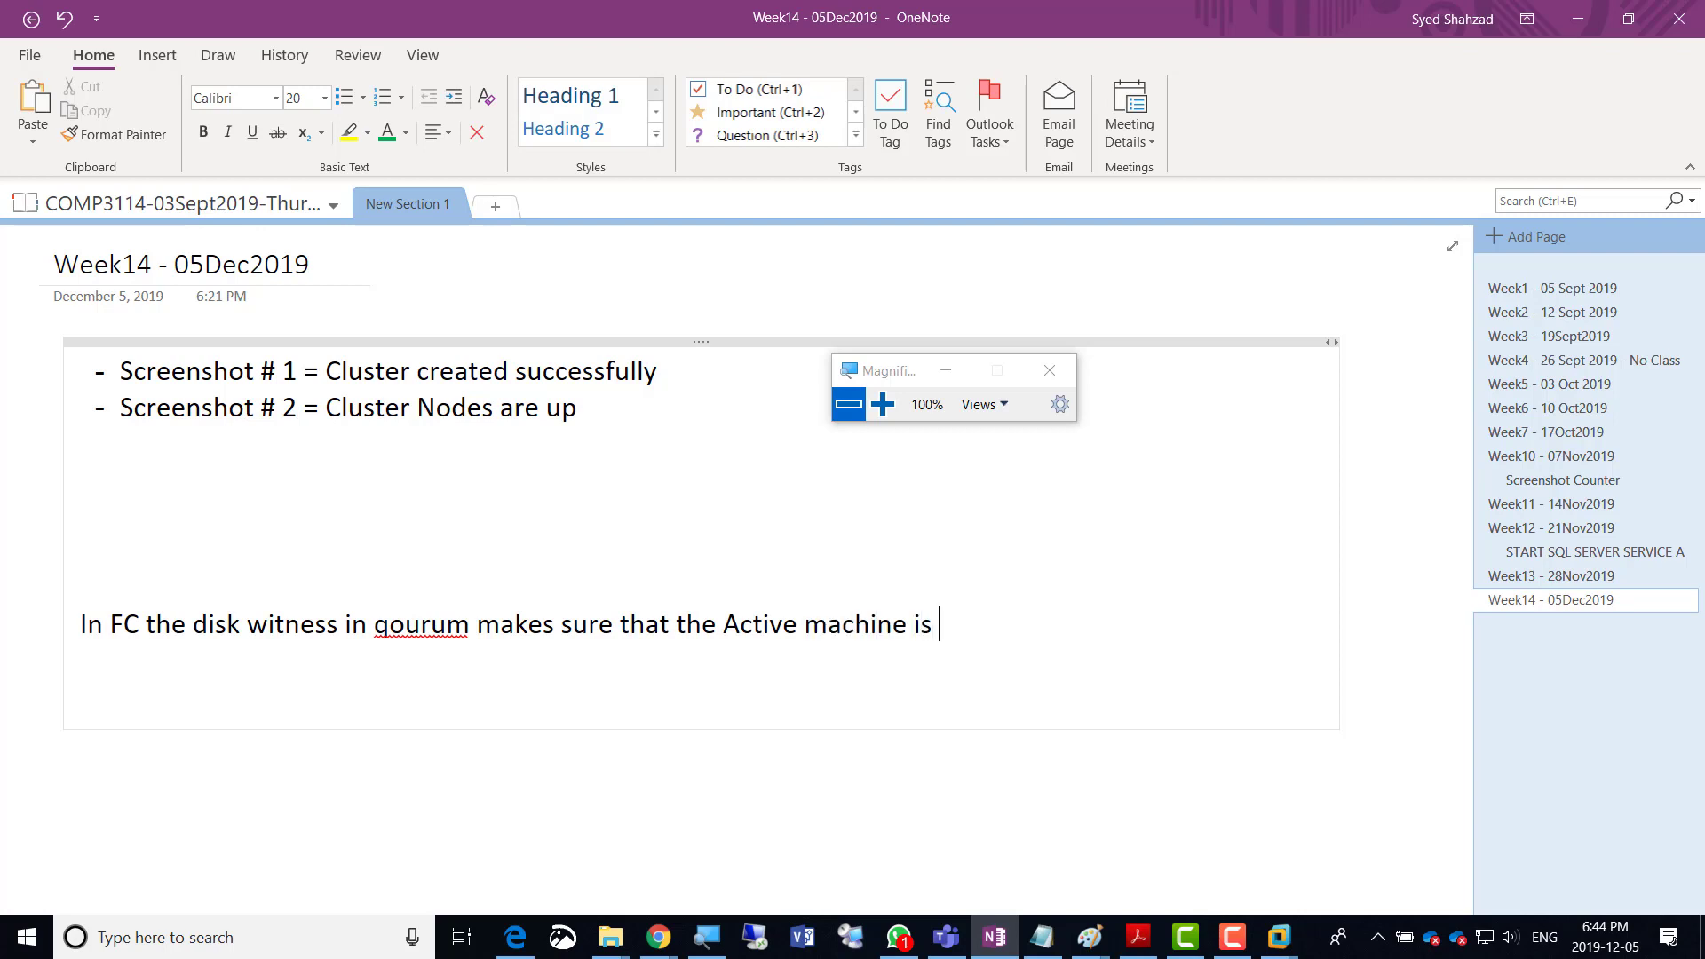
type("up")
type("about ")
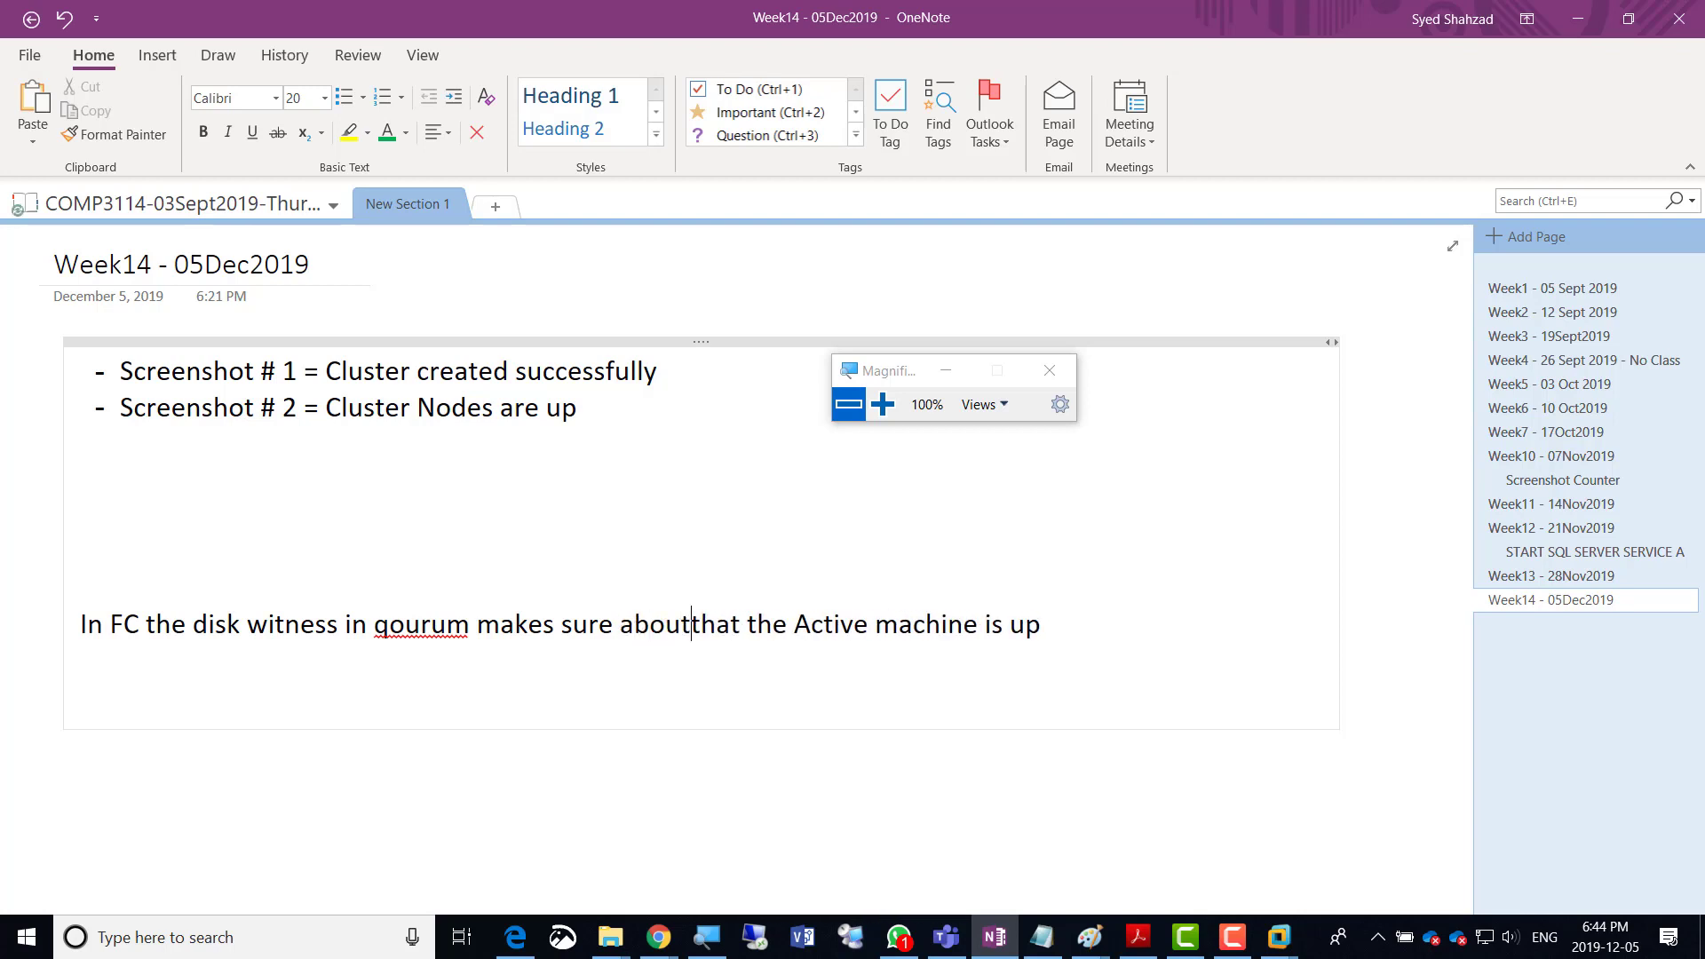
type("the informa")
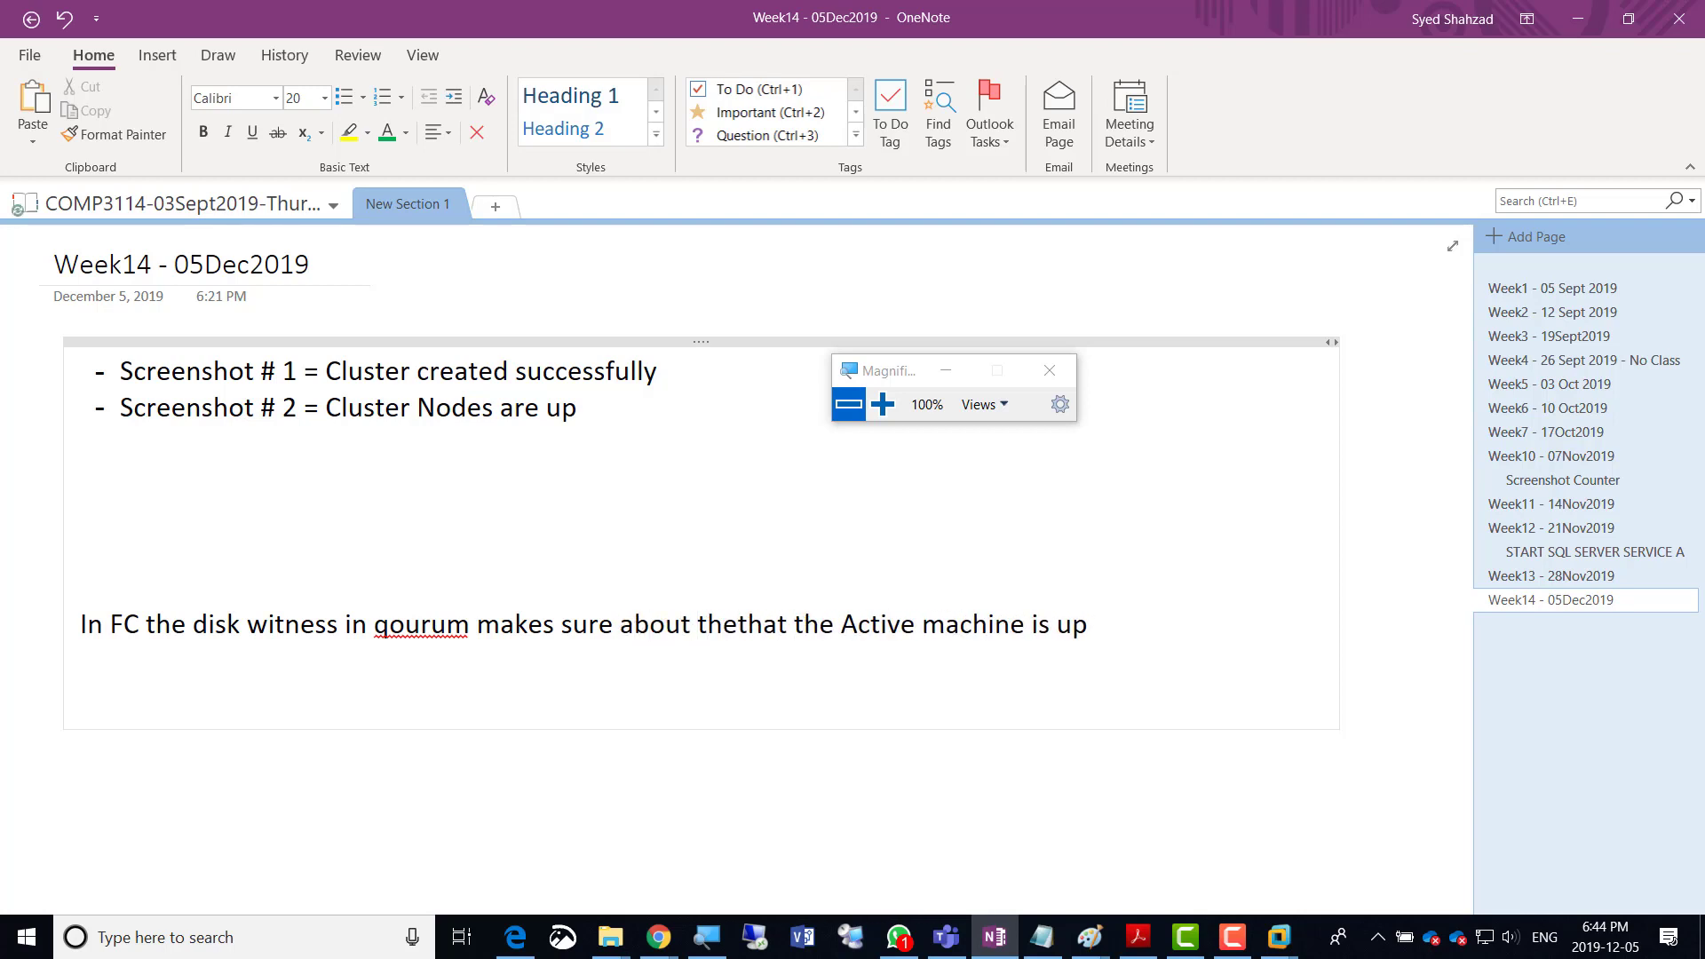
type("tion")
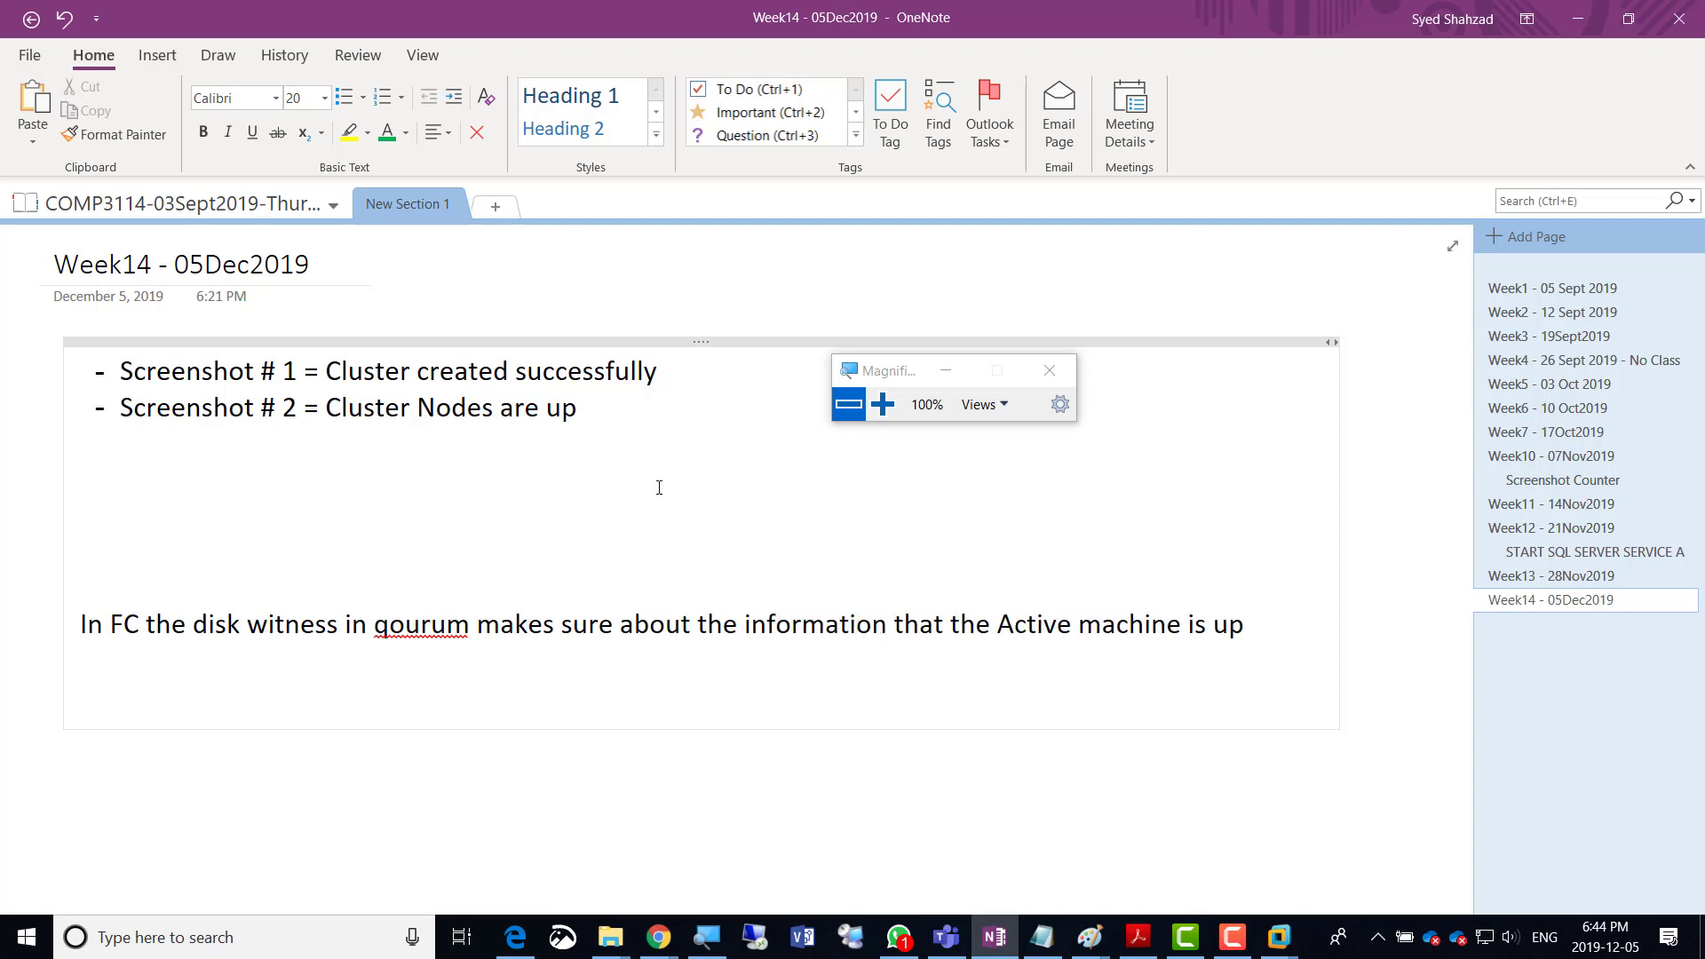
Extend the end of the note with "and if the ACTIVE Vm crashes then it is Witness disk".
key("ctrl+Right")
key("ctrl+Right")
key("ctrl+Right")
type("and if the A")
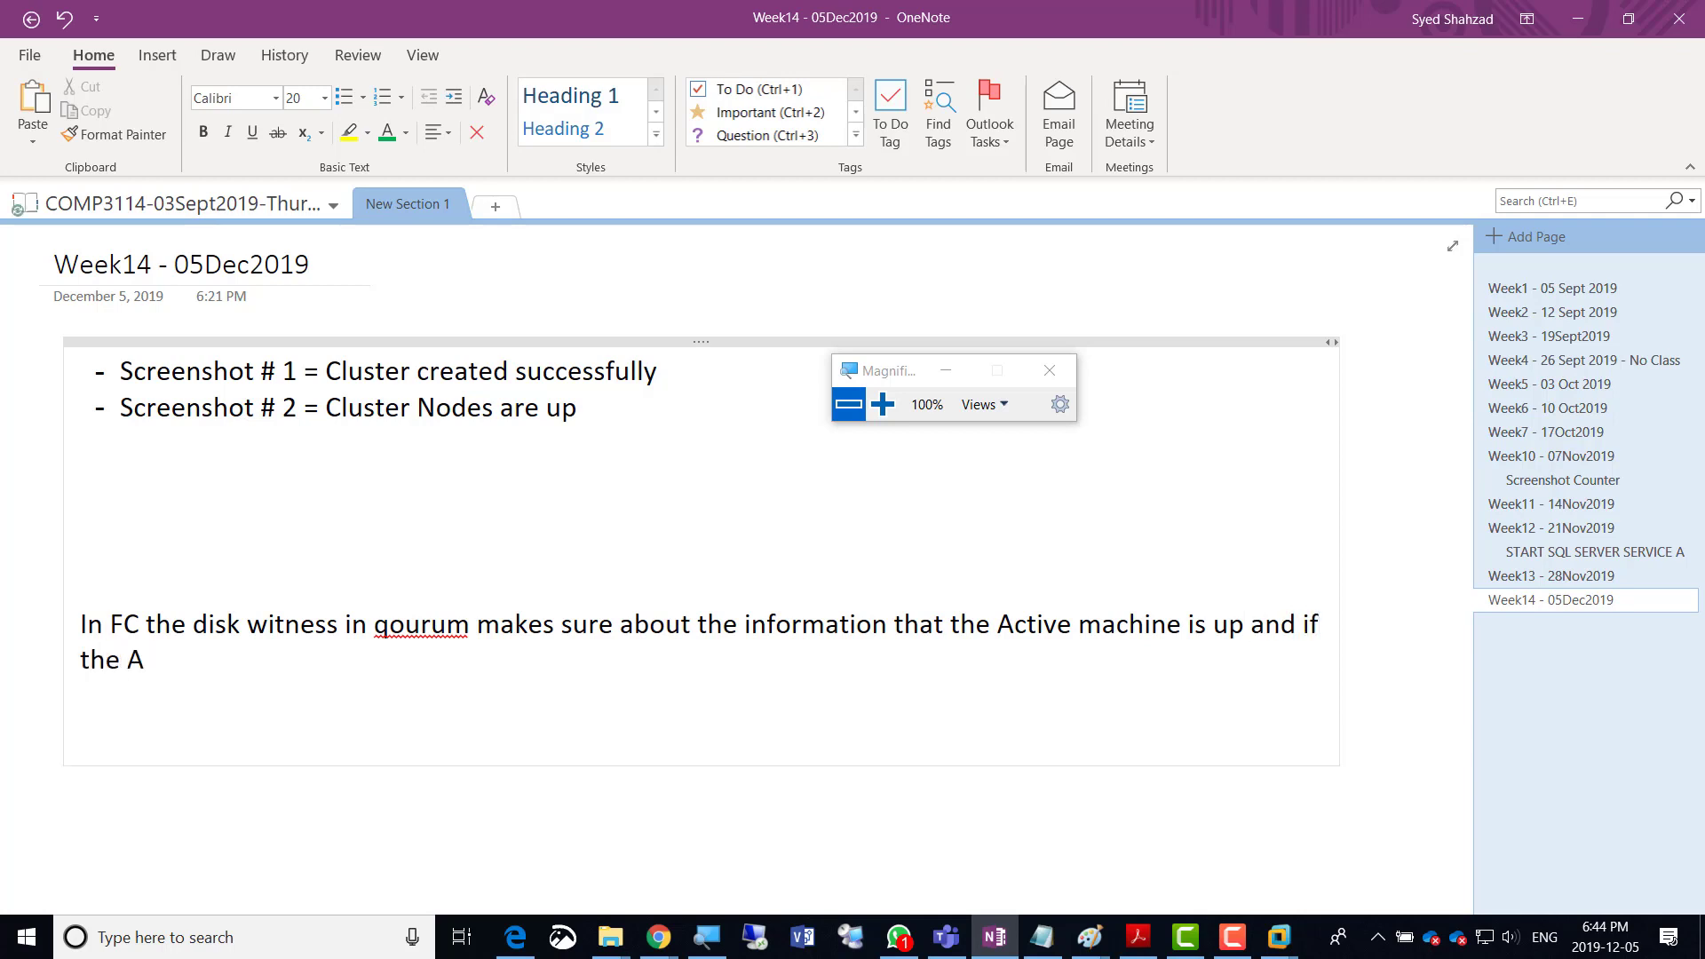
type("CTIVE Vm crashes")
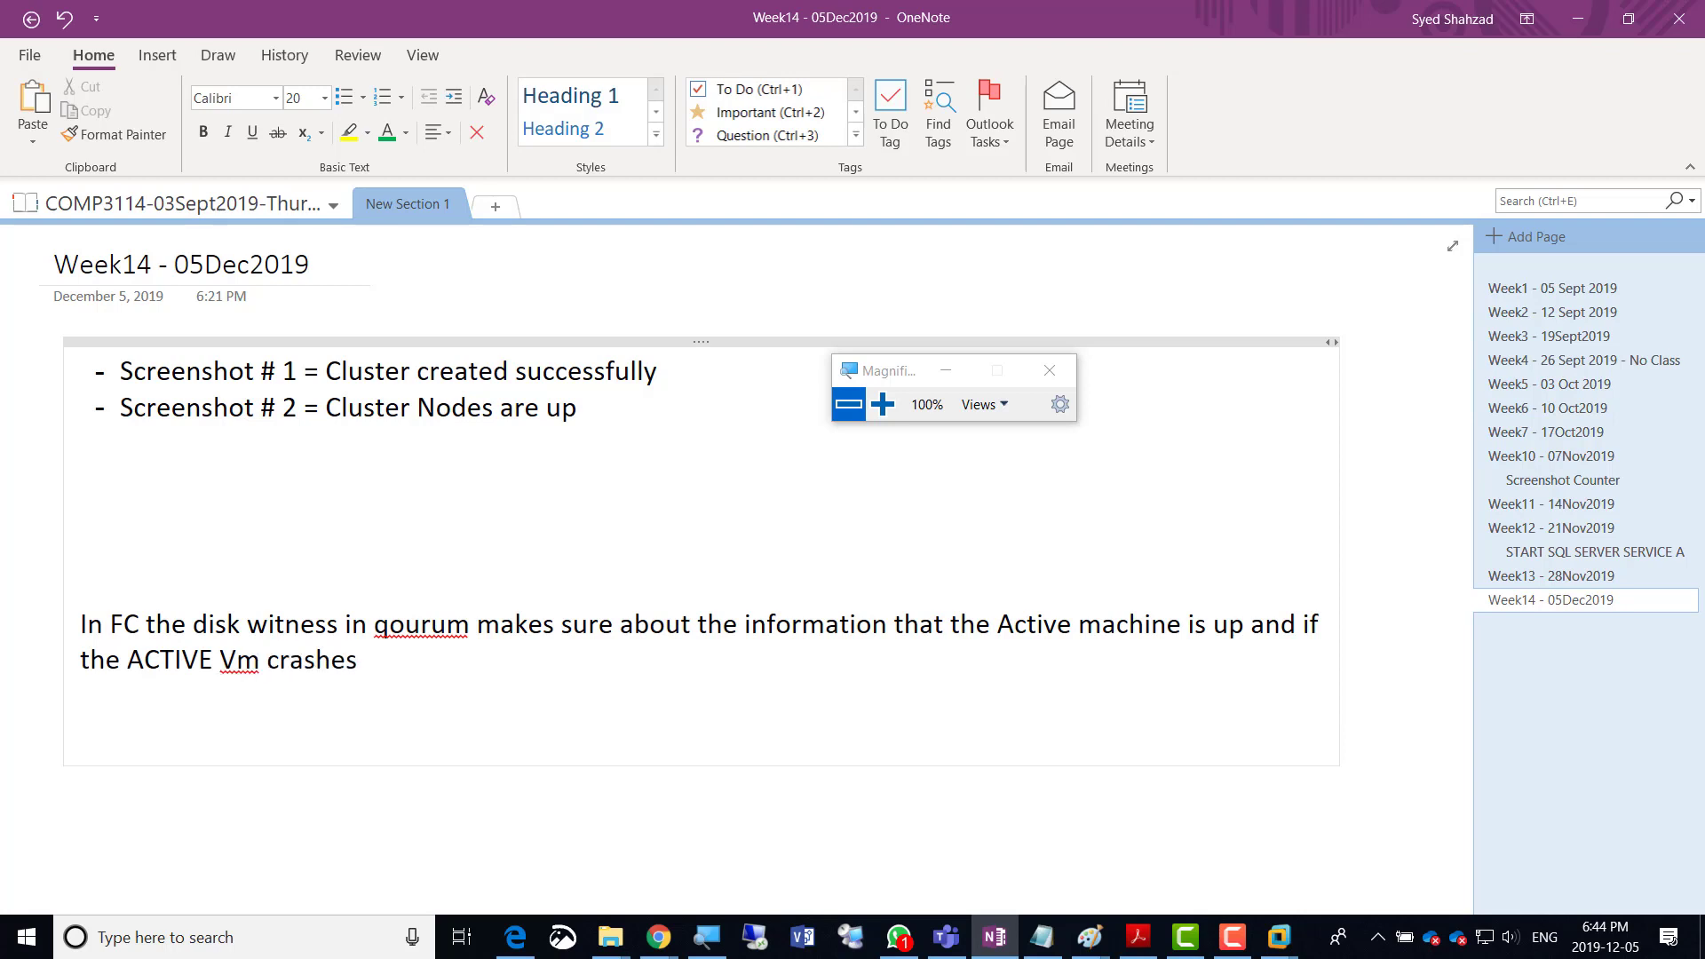
type(" then it is Witness disk")
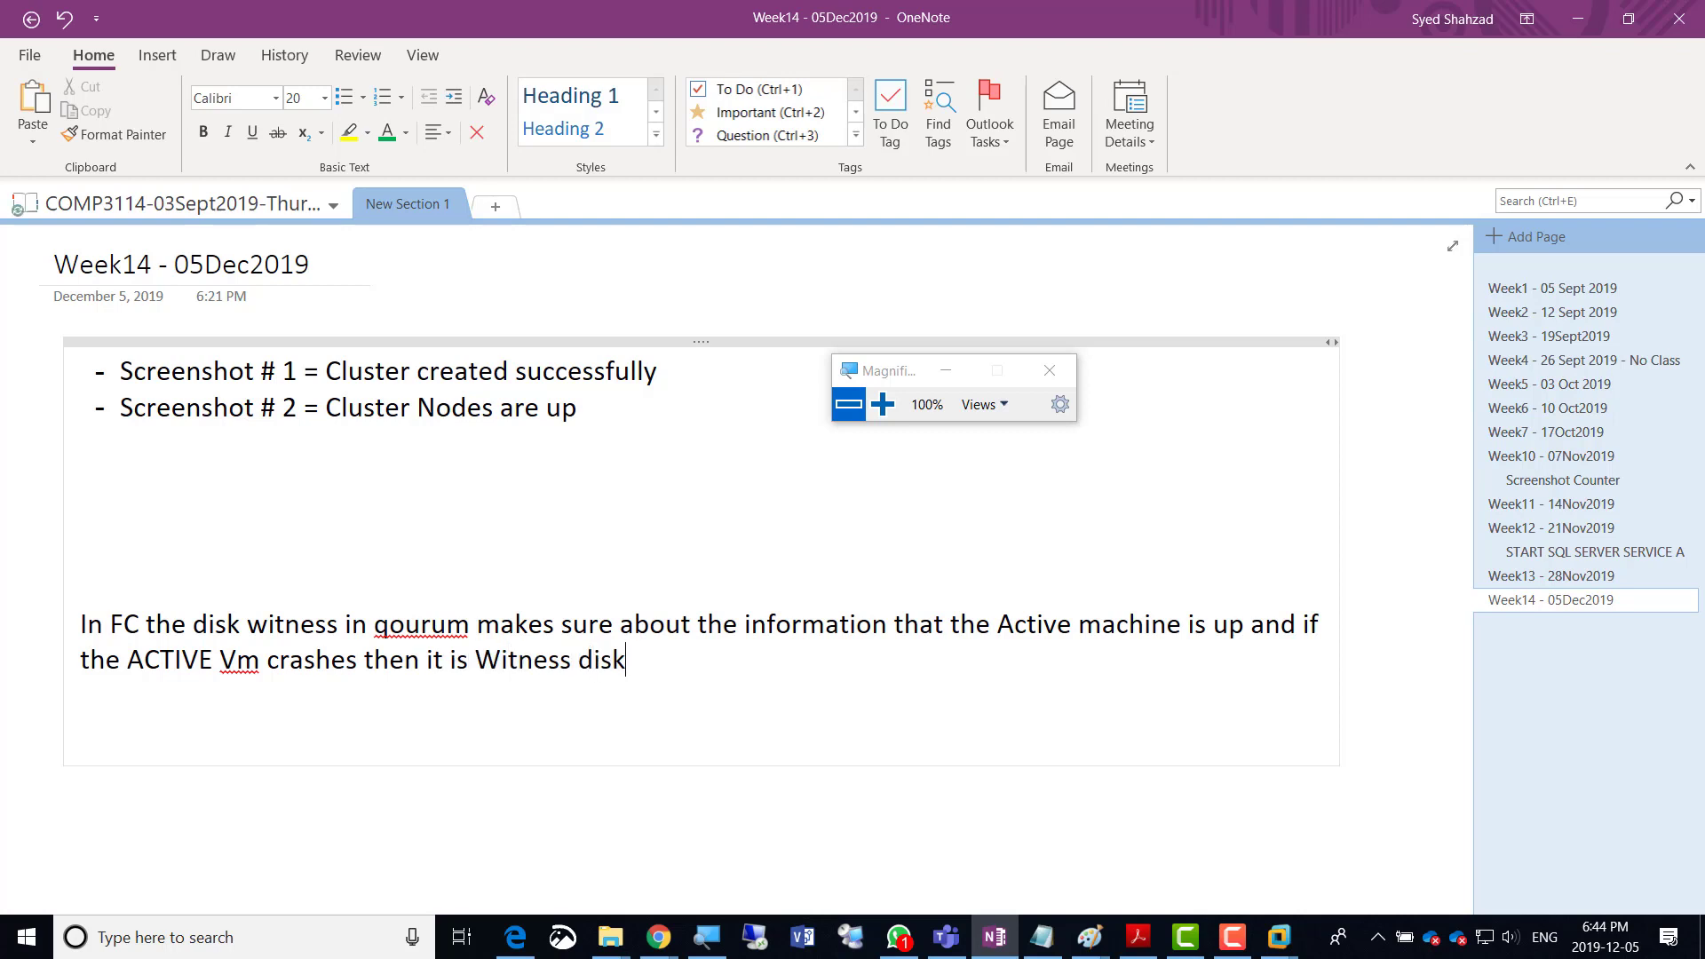
Finish the note with "job to let Passive/Standby VM know about it and let it become ACTIVE".
type(" job to let Passive")
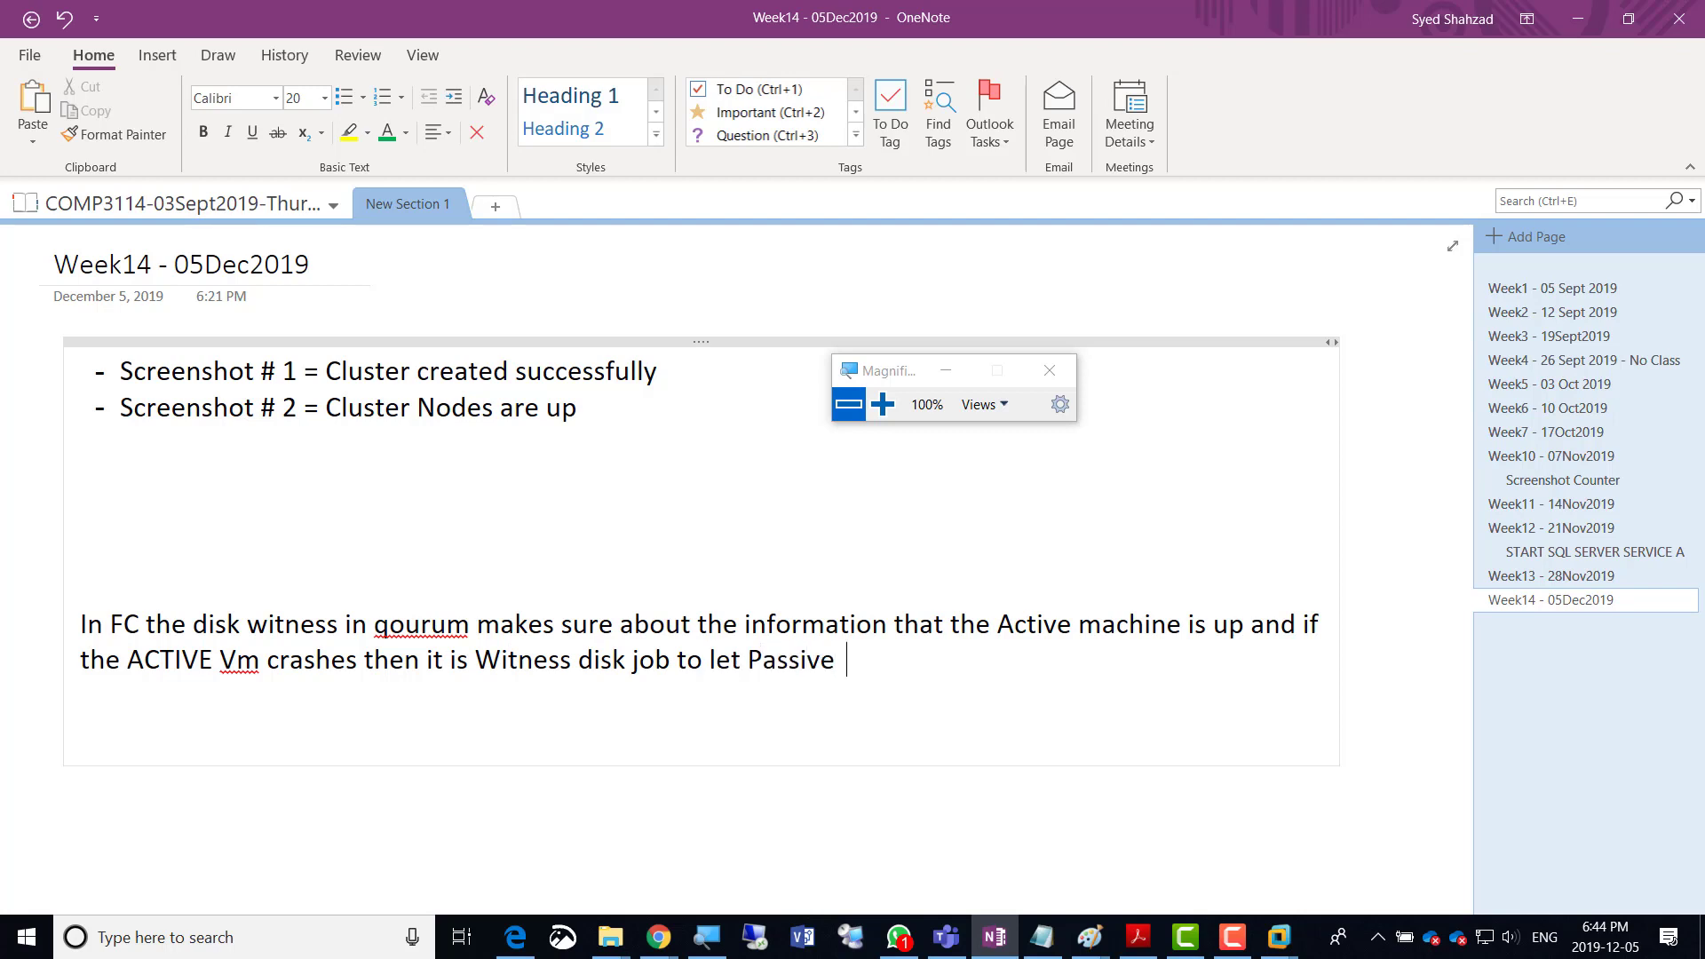
key("BackSpace")
type("/Standby VM kn")
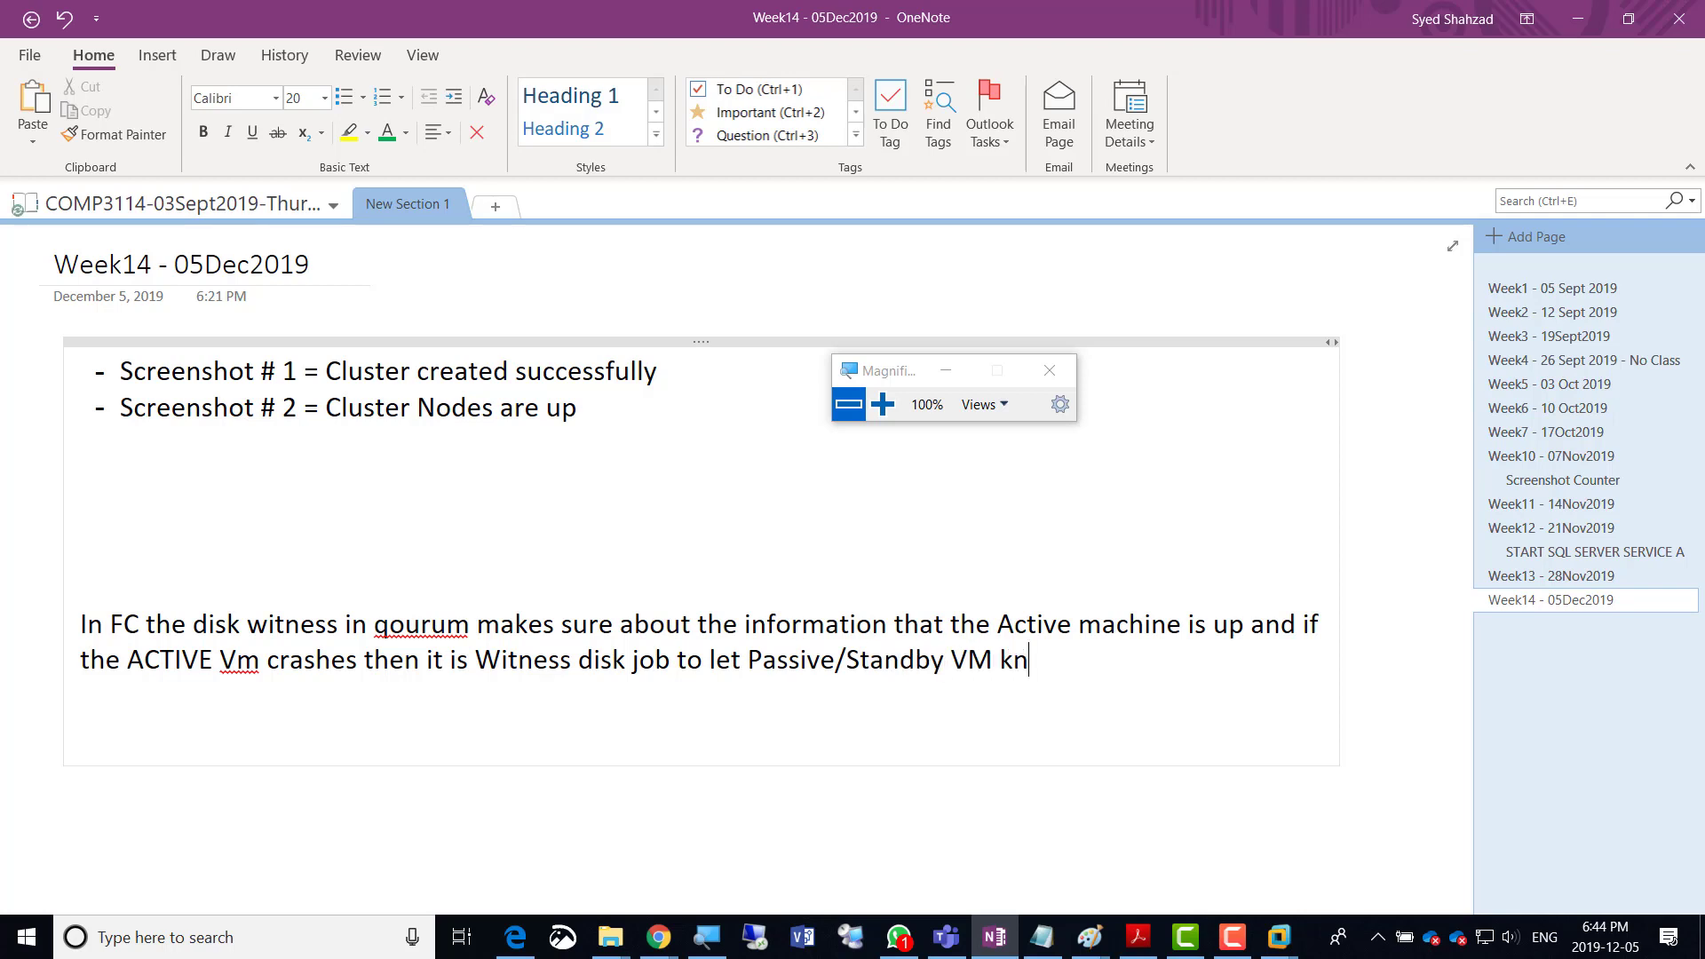
type("ow about it and let it be")
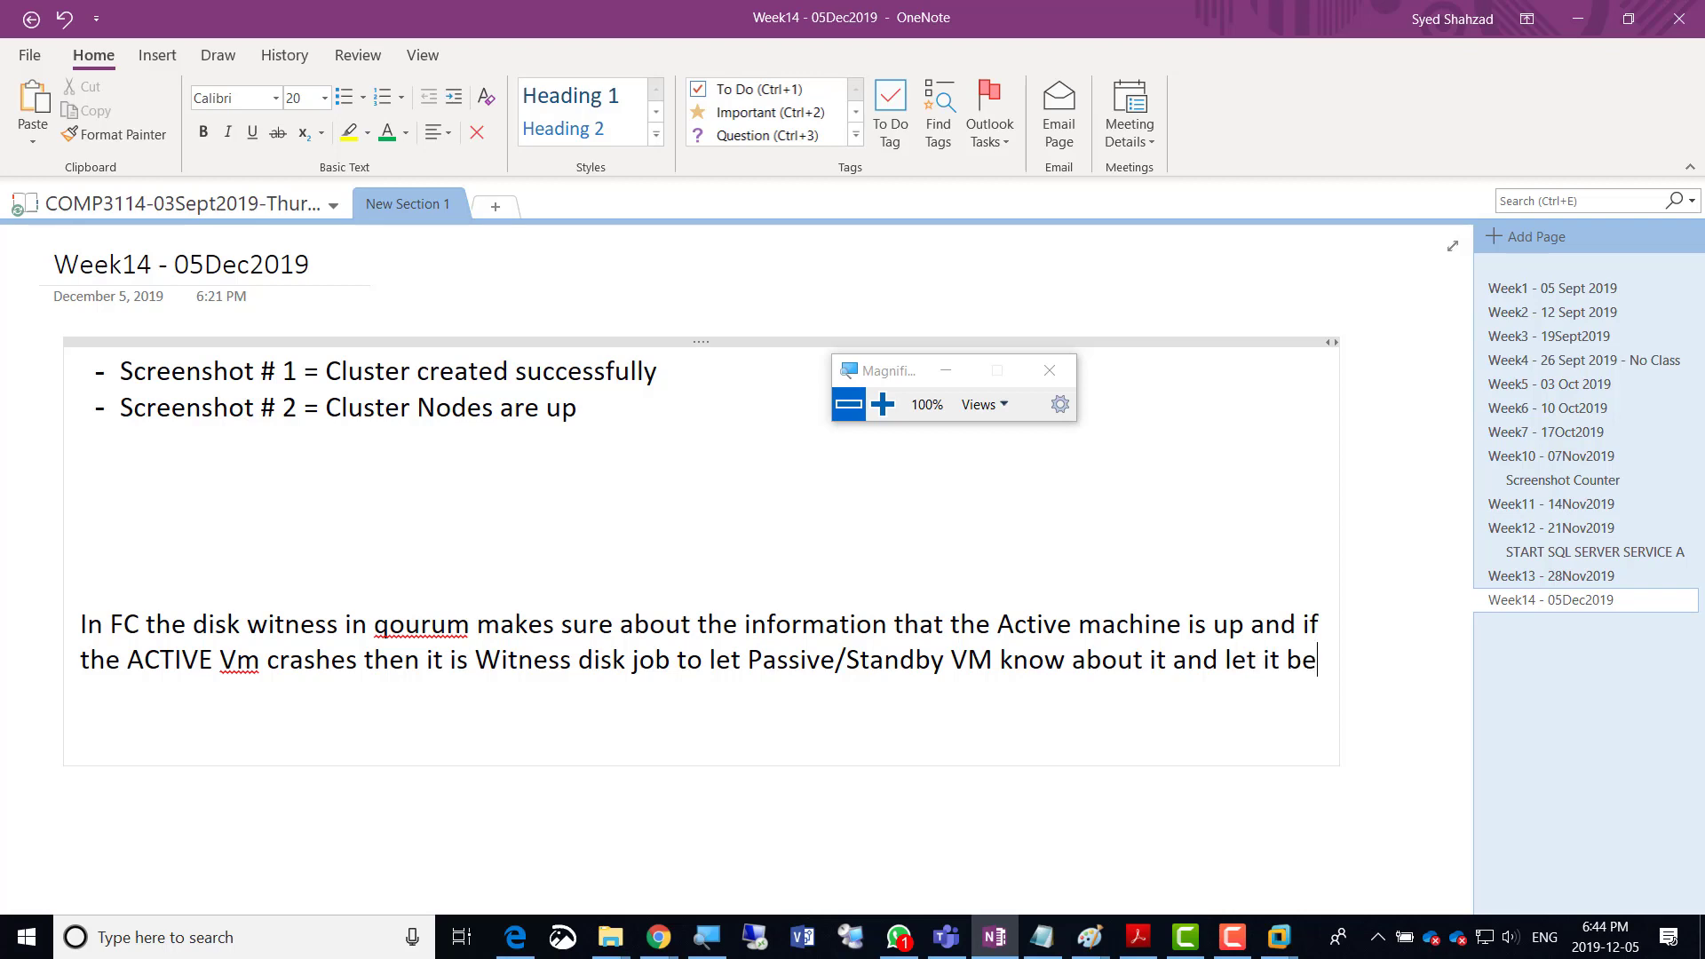
type("come ACTIVE")
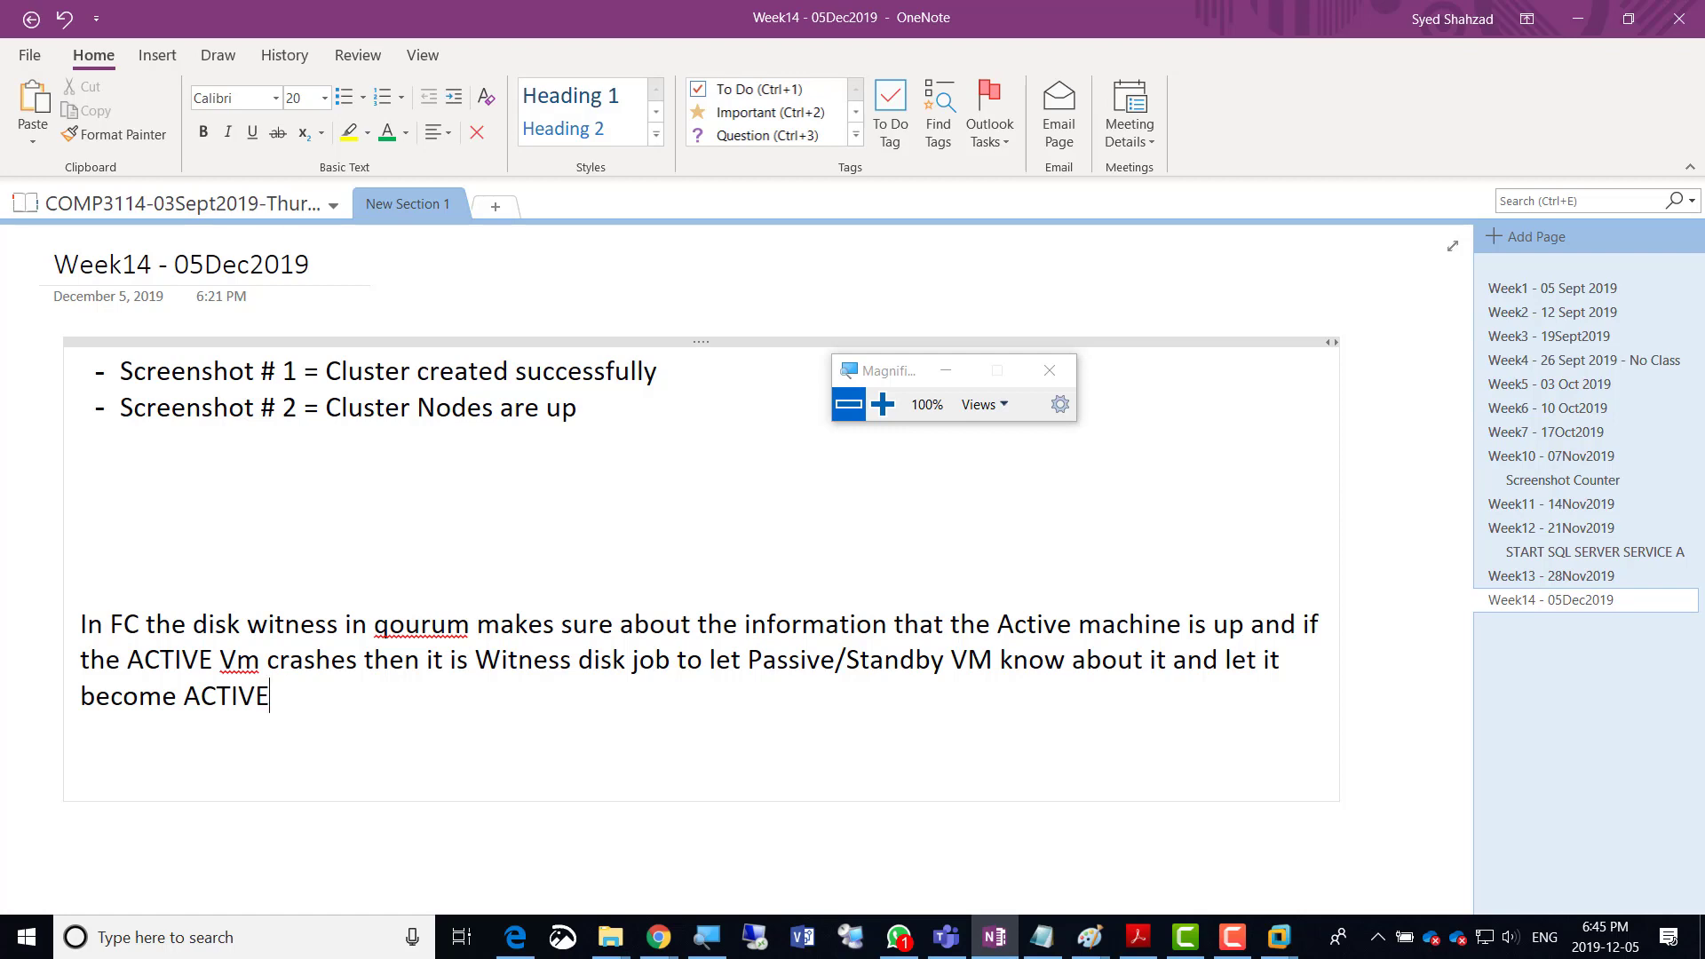
Correct the misspelled "qourum" to "quorum" and turn the paragraph into a dash bullet.
right_click(404, 629)
left_click(460, 284)
left_click(82, 626)
type("-")
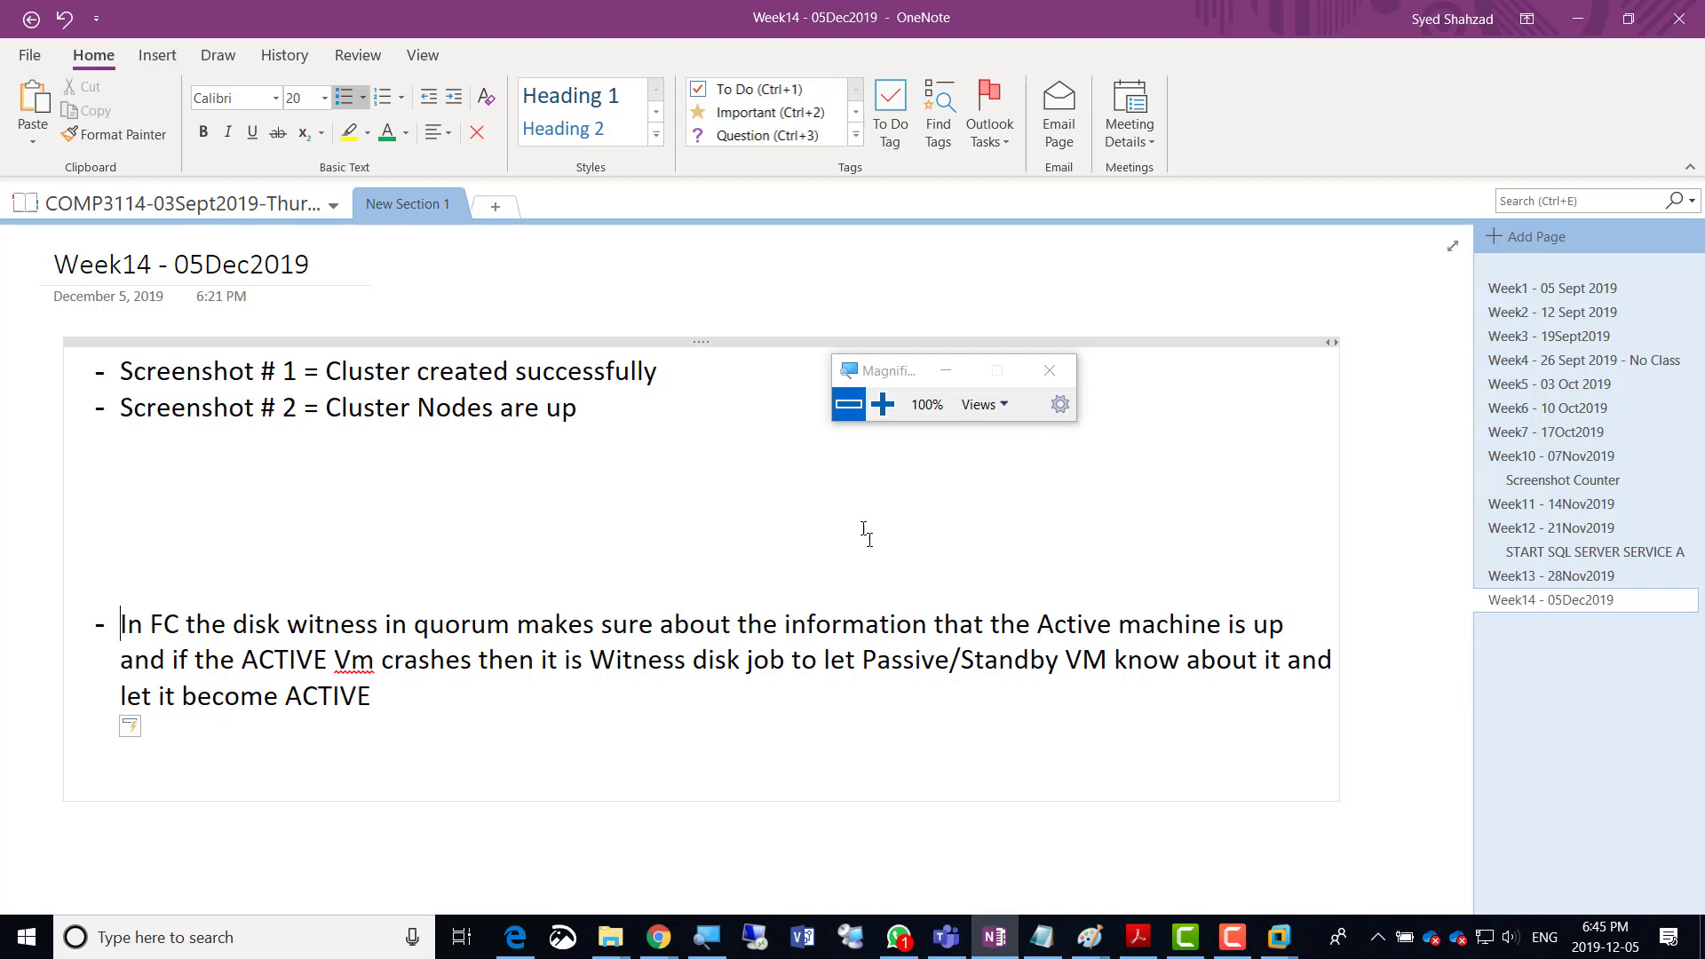
Insert "Disk" after "witness" in the first line of the quorum note.
left_click(374, 628)
type("Disk")
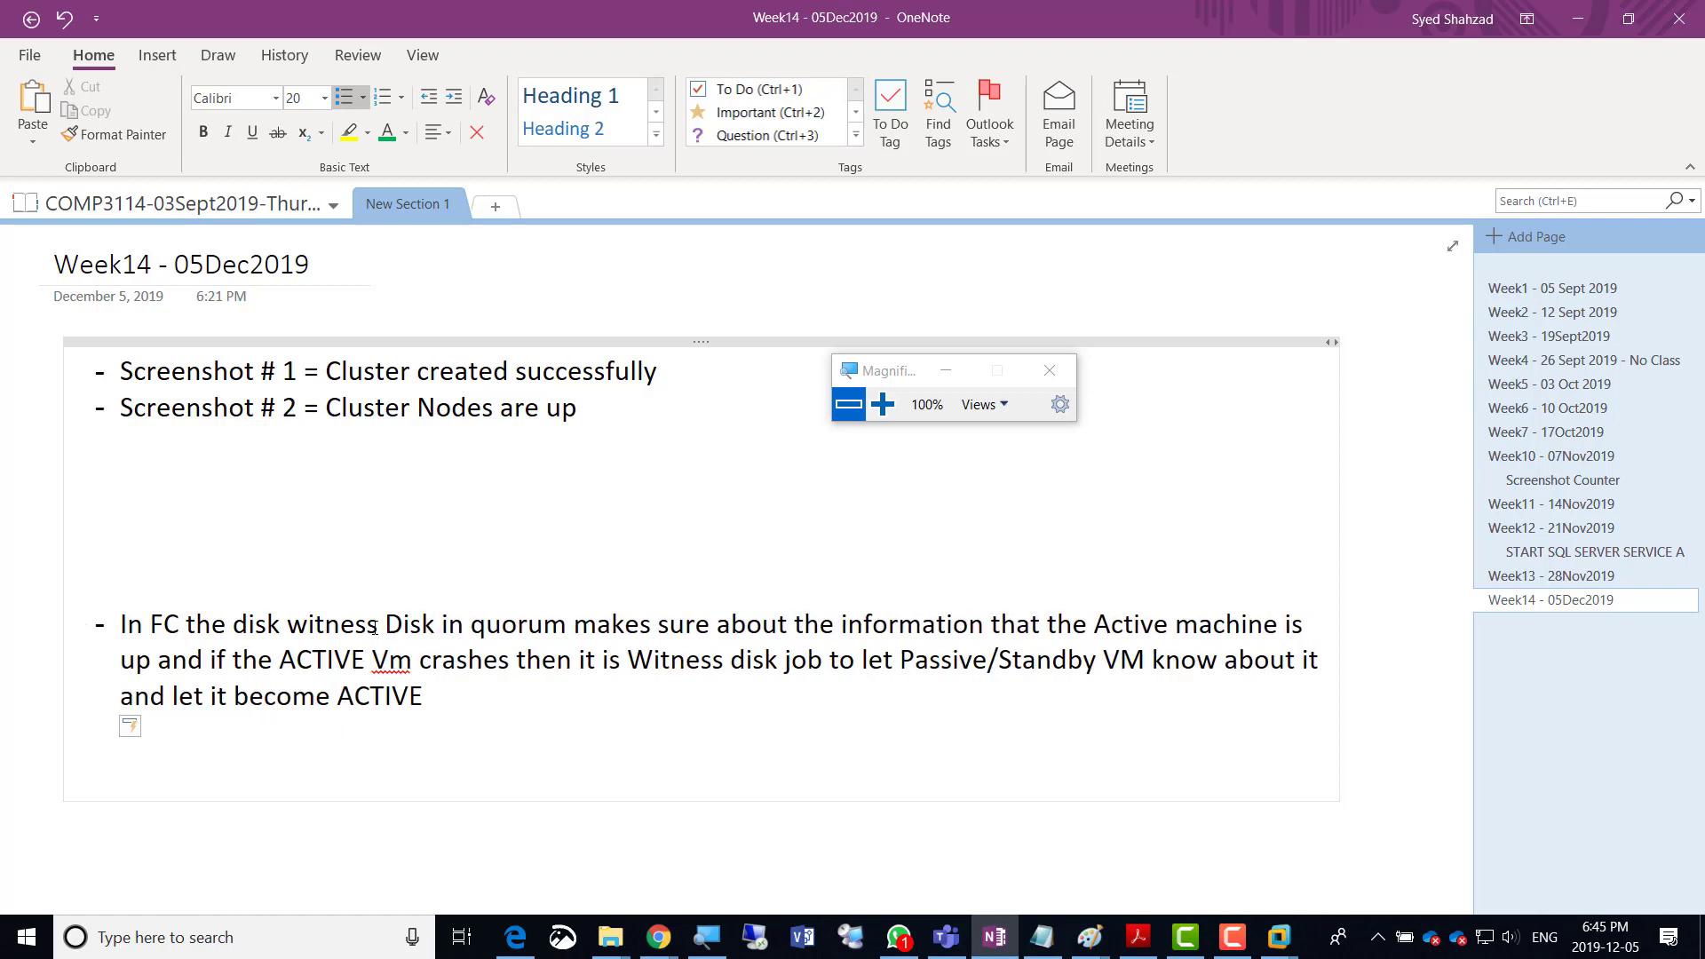
key("Left")
key("Left")
key("Left")
key("Left")
key("shift+Right")
key("shift+Right")
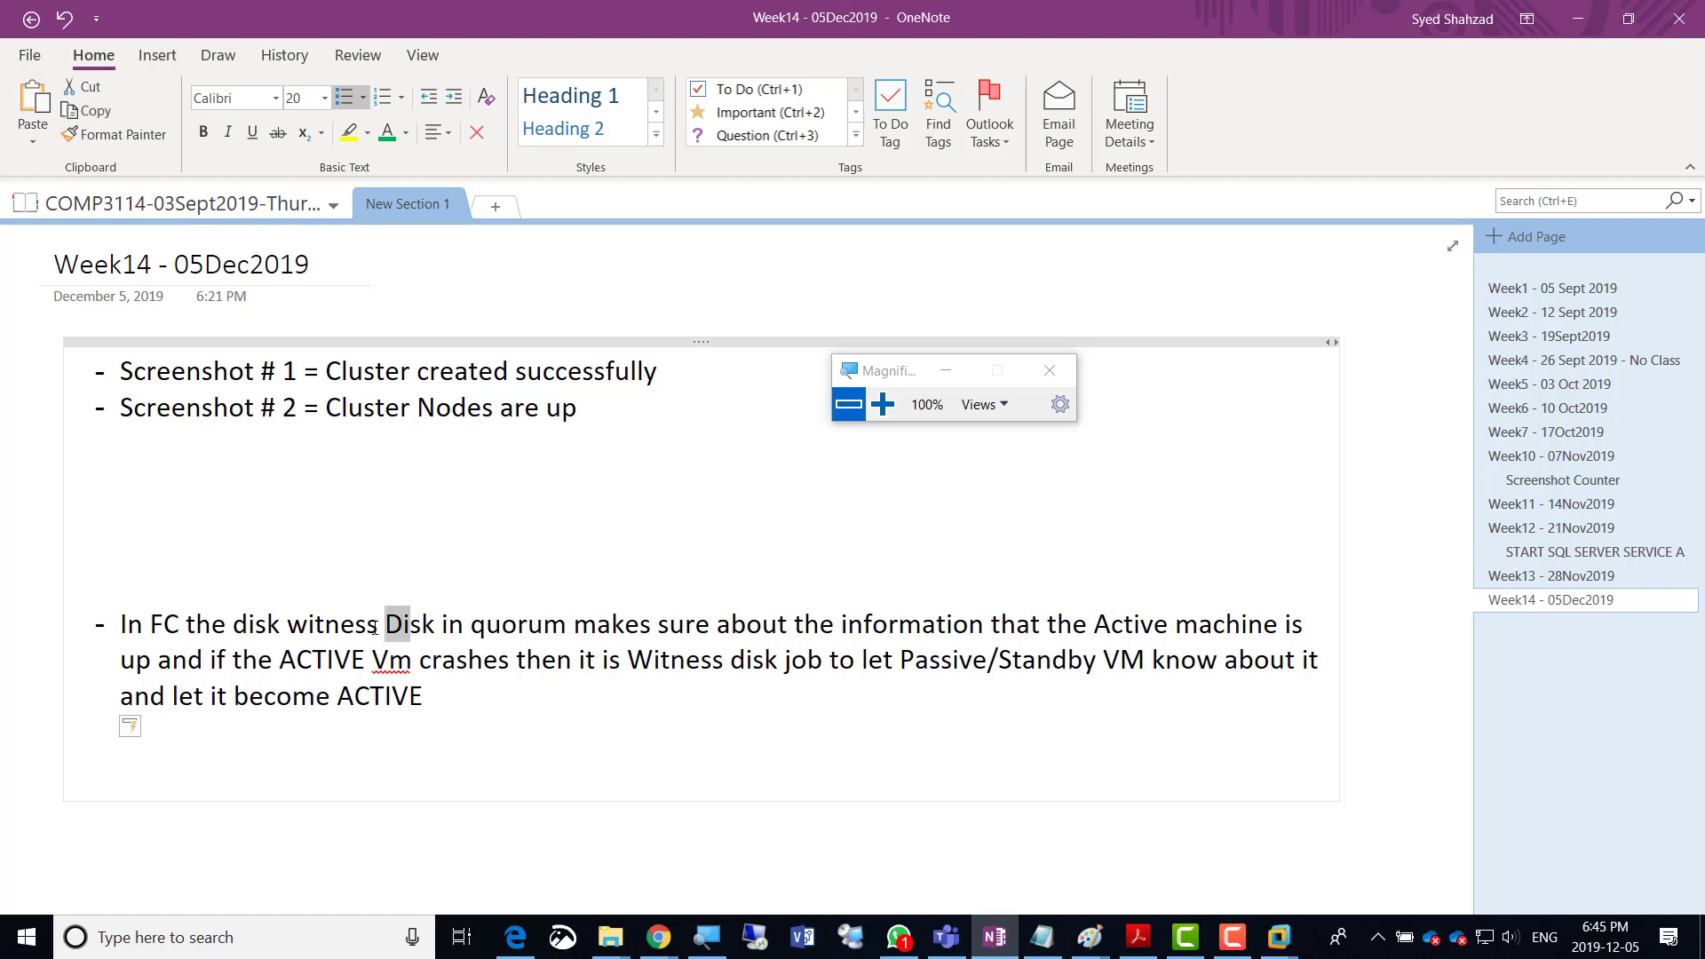
Delete the word "disk" before "witness" in the first line of the quorum note.
key("Left")
key("ctrl+Left")
key("Left")
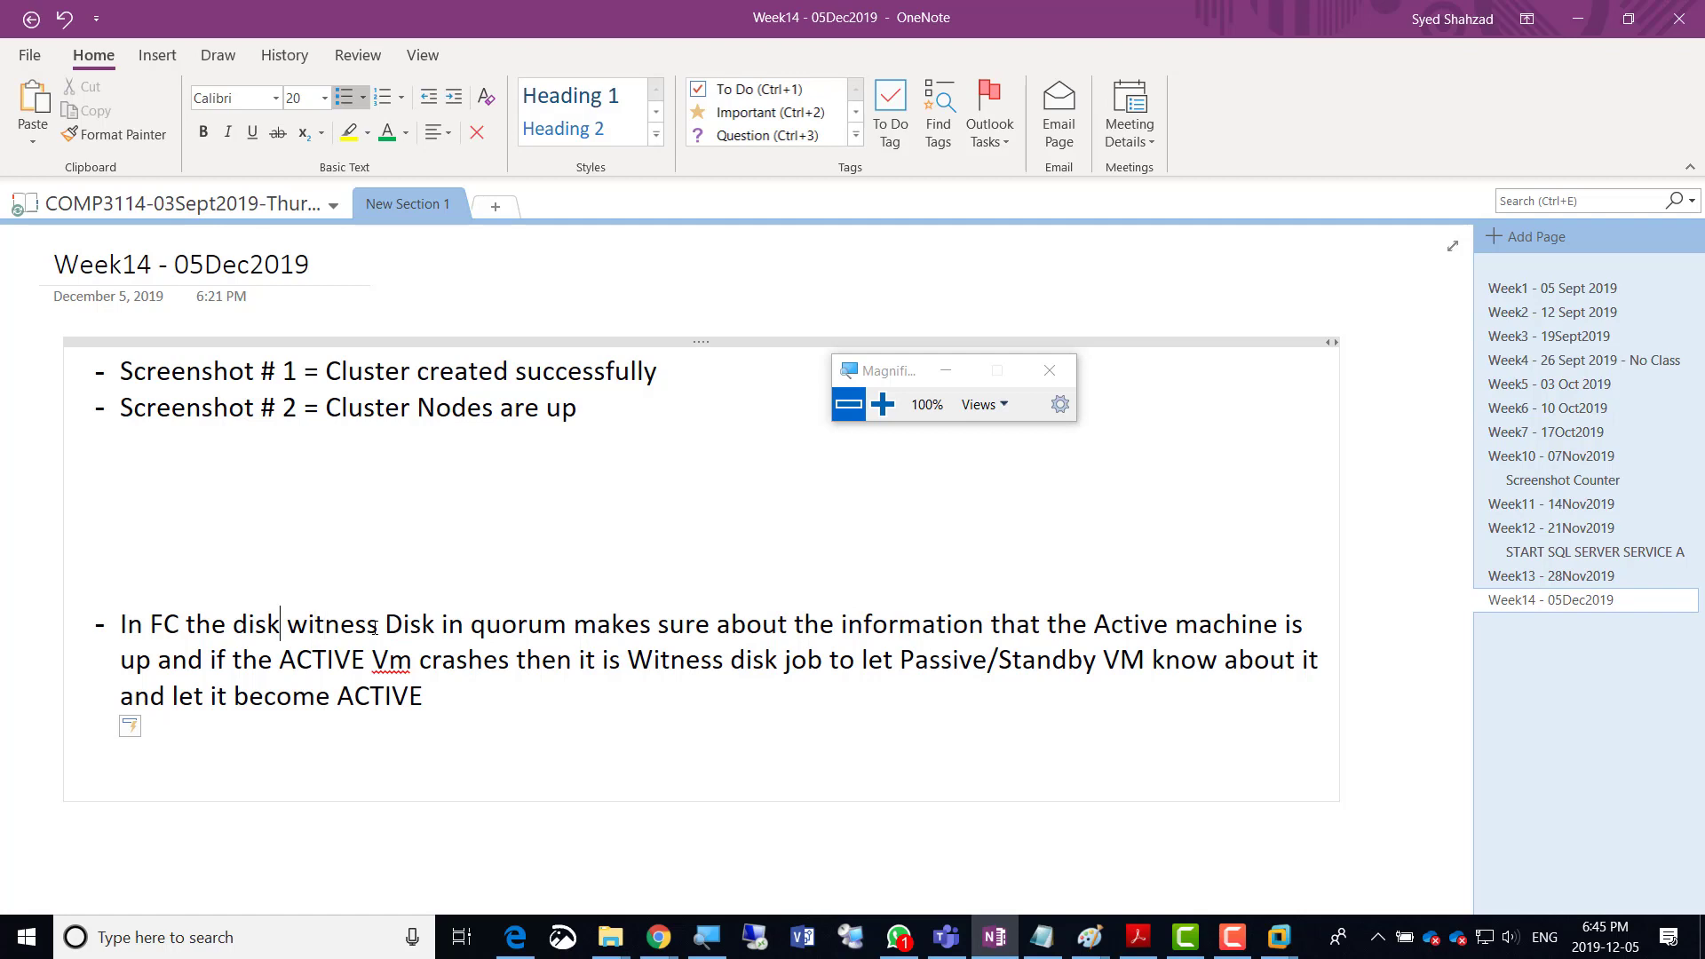
key("shift+Left")
key("shift+Left")
key("shift+Left")
key("shift+Left")
key("Delete")
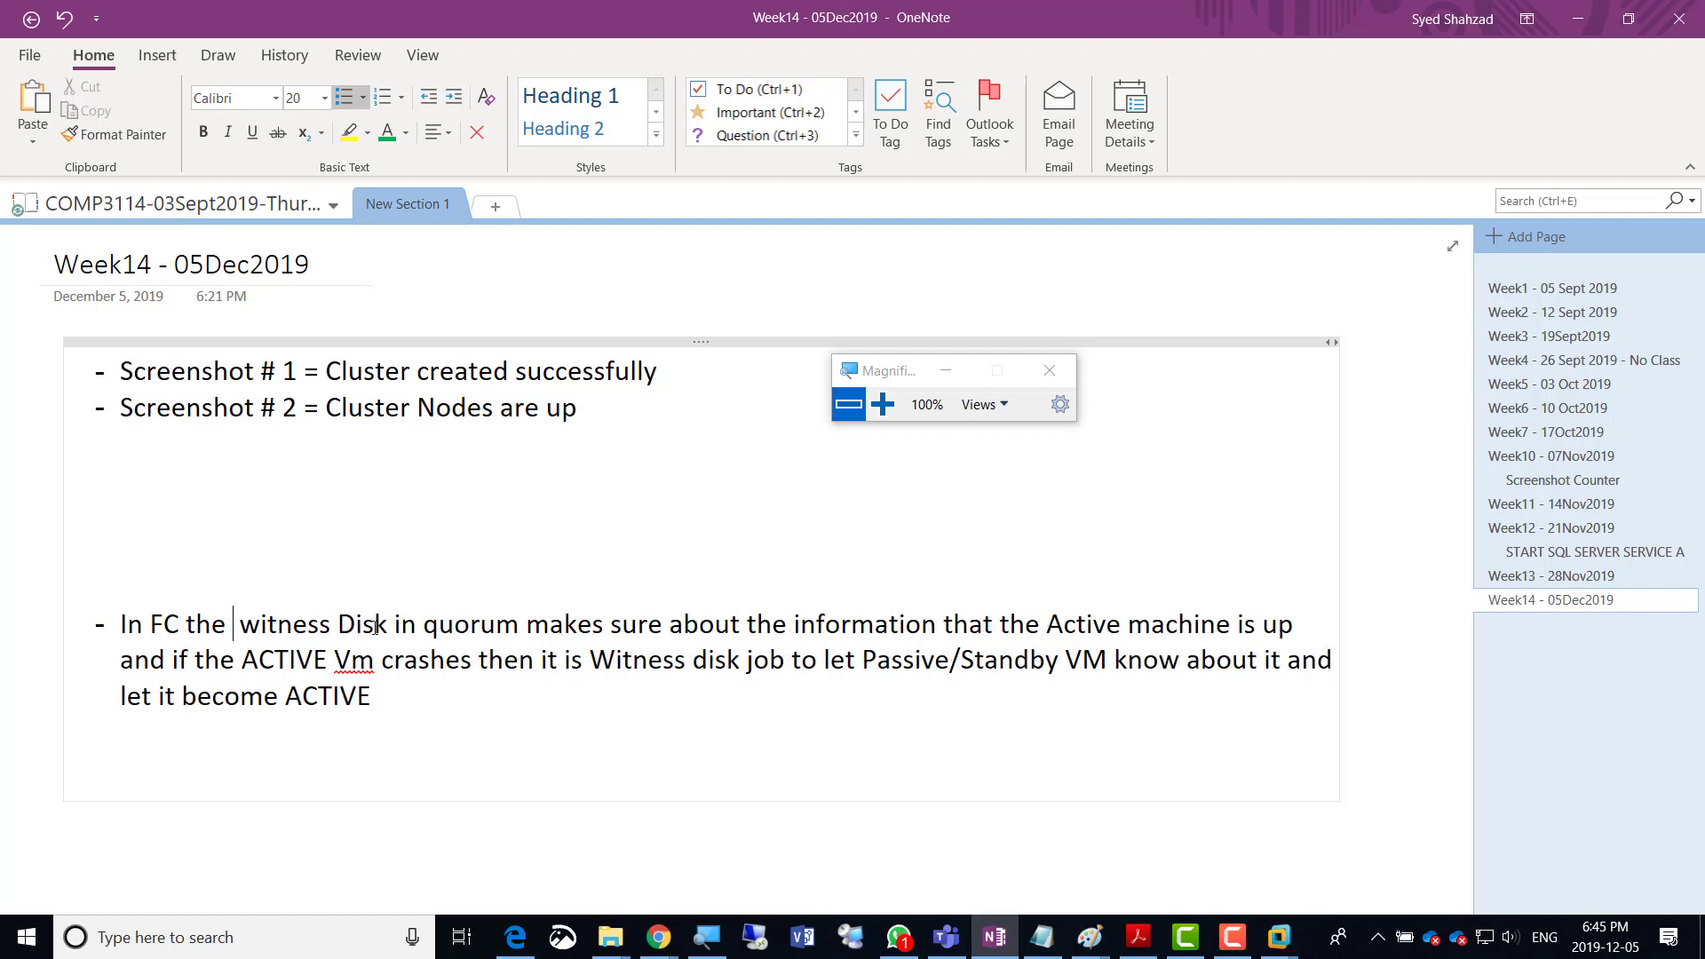
key("Delete")
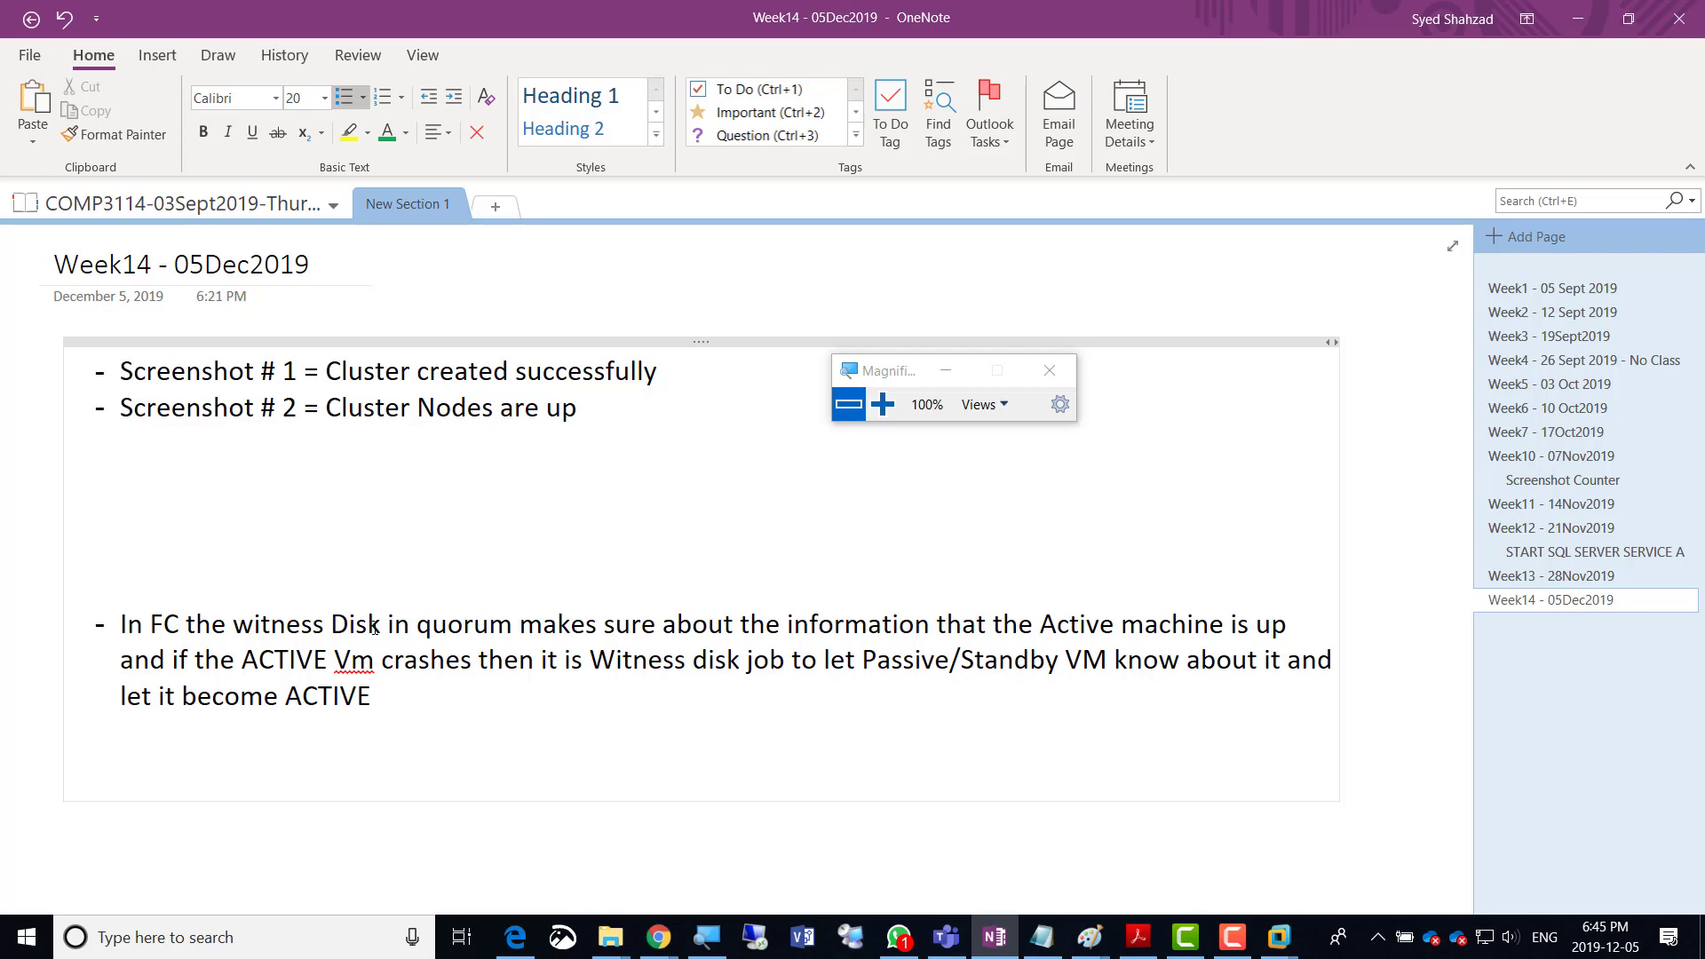
Check the disk's quorum assignment in Failover Cluster Manager, and start the note's term in OneNote with "Disk Witness".
key("alt+Tab")
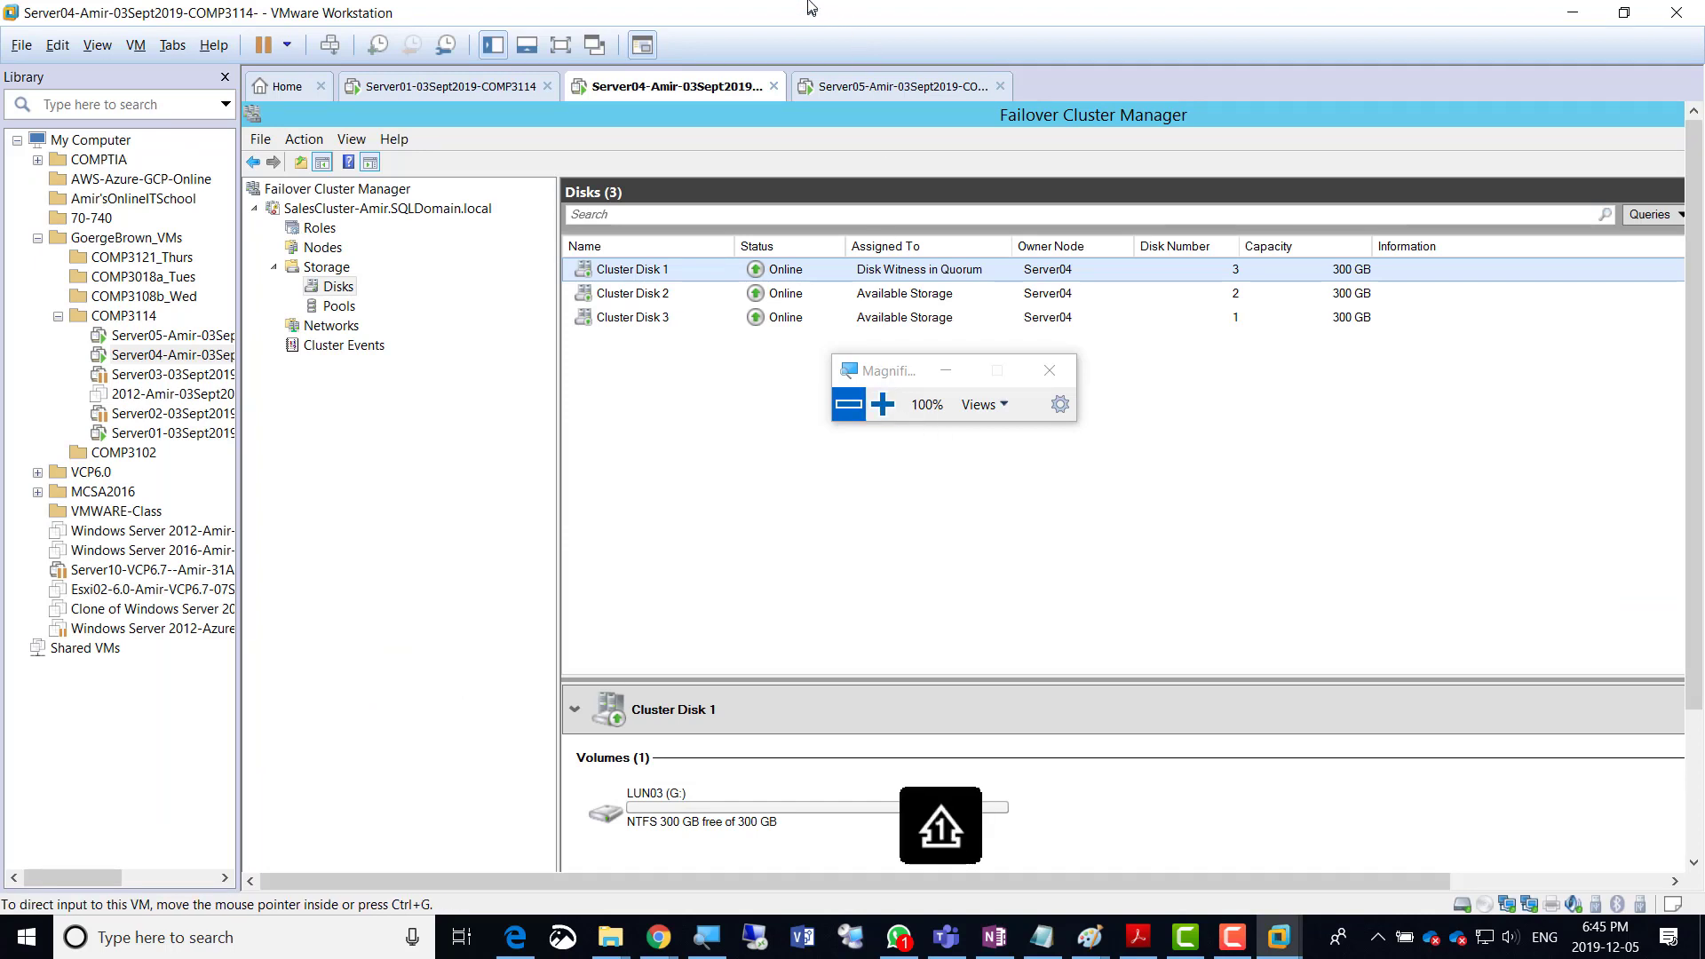
key("alt+Tab")
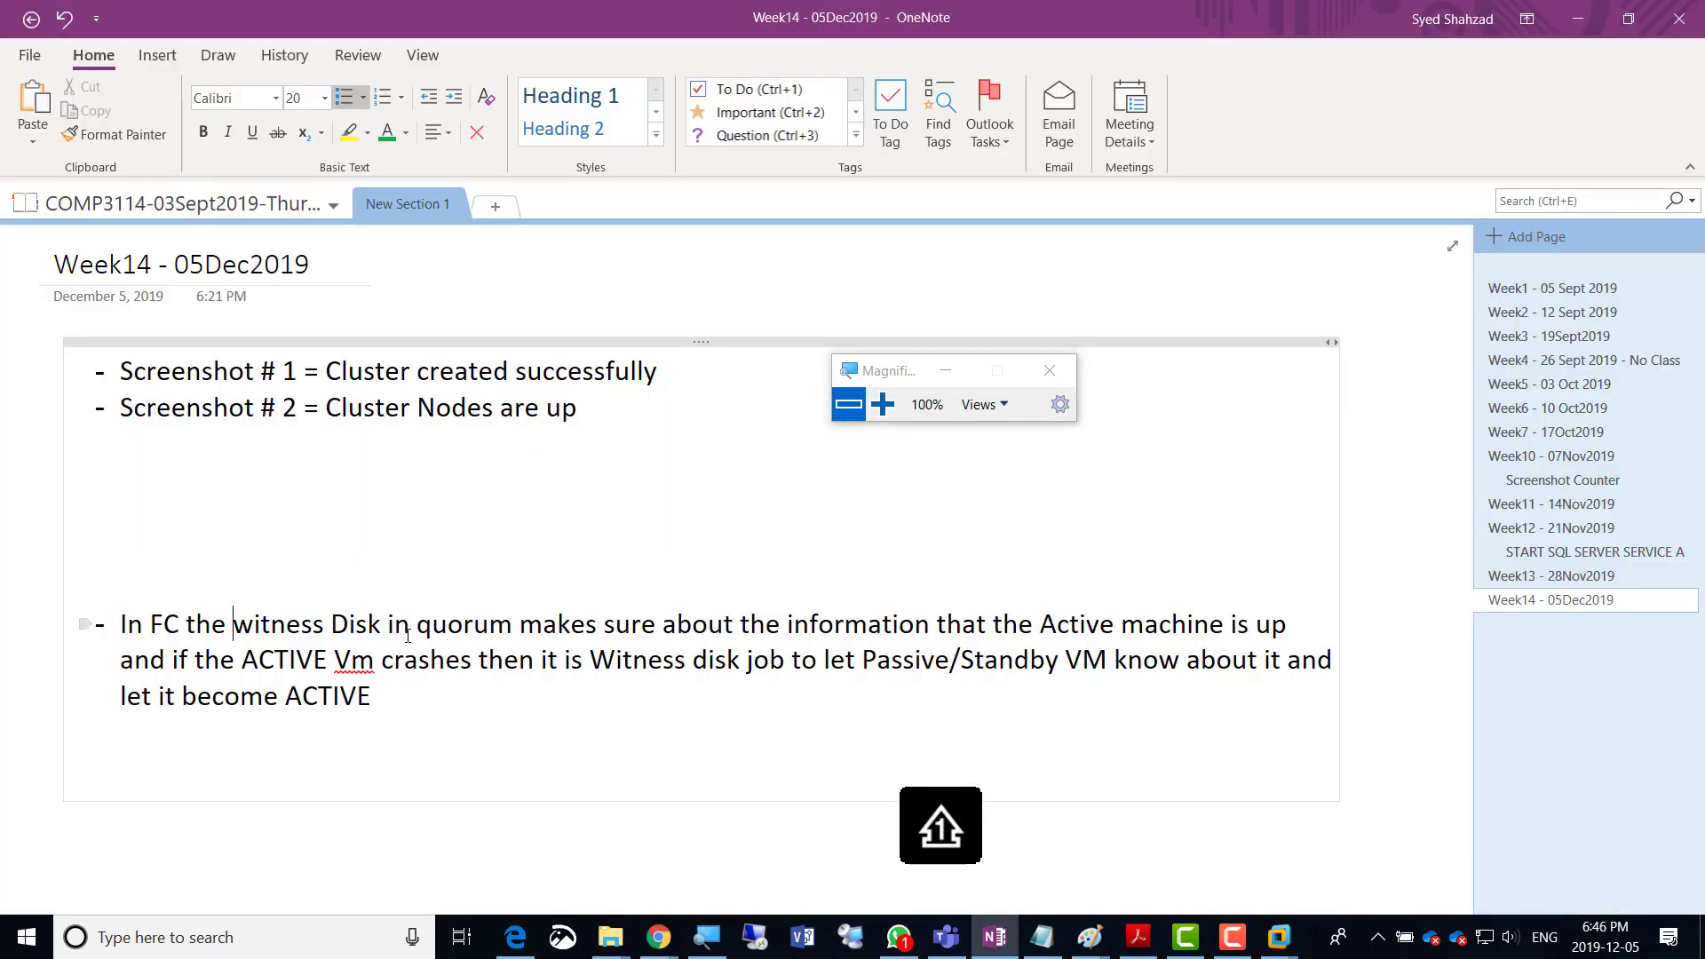
type("Disk")
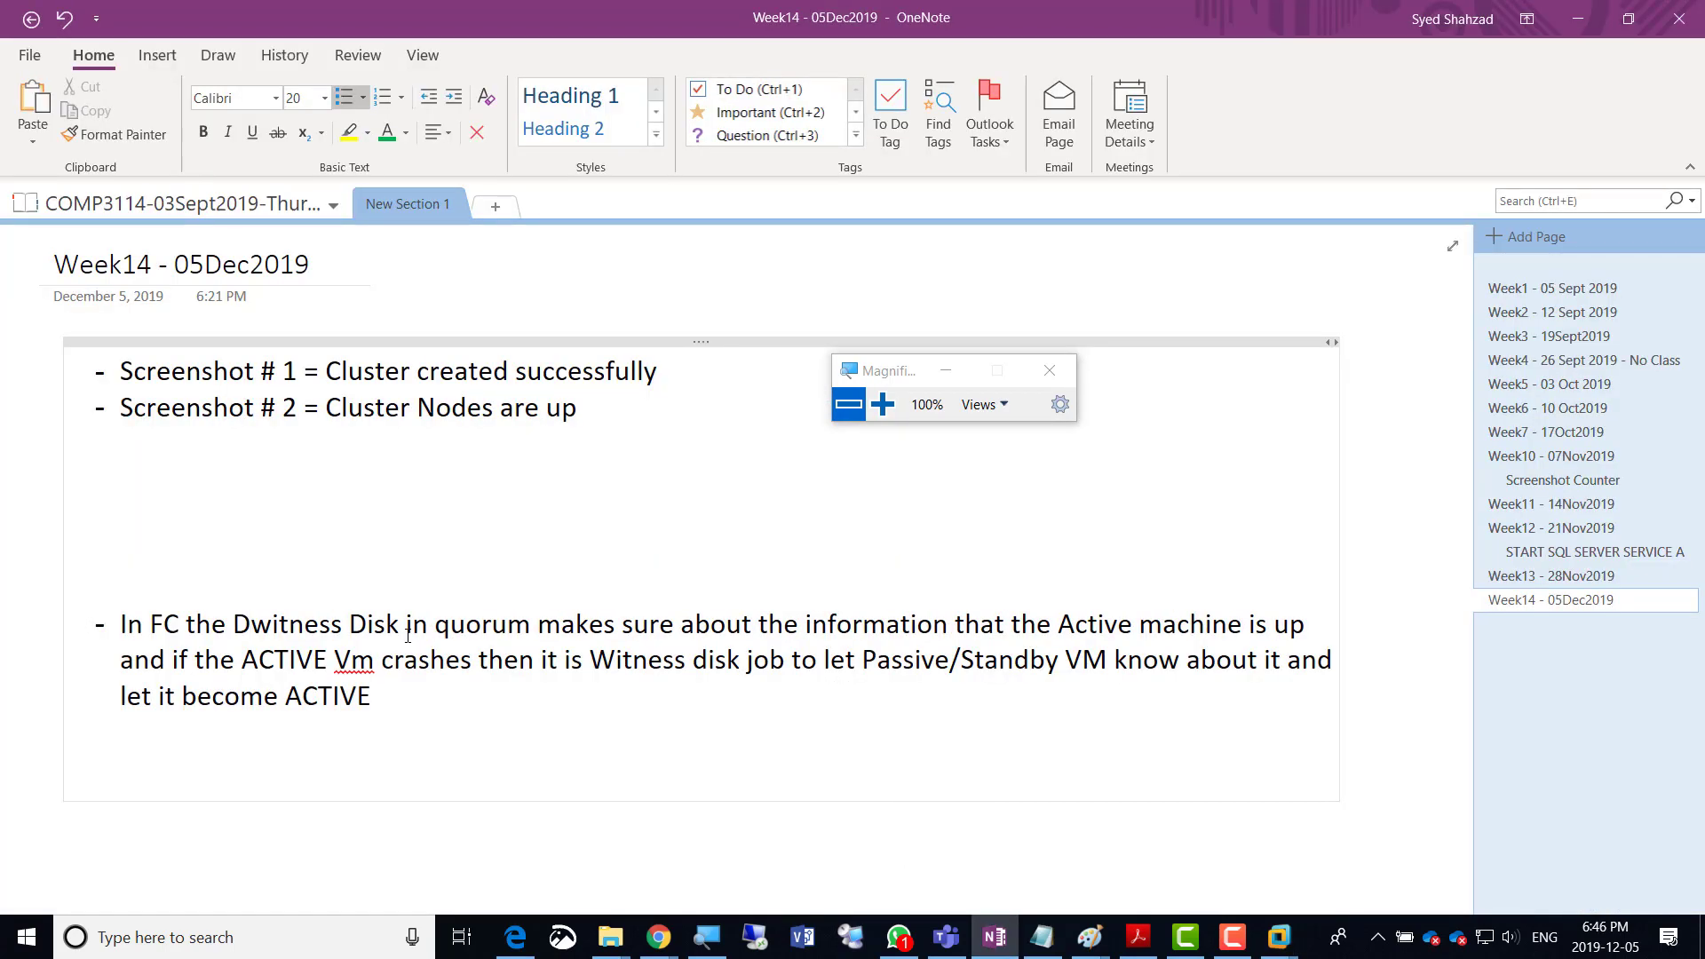
key("shift+Right")
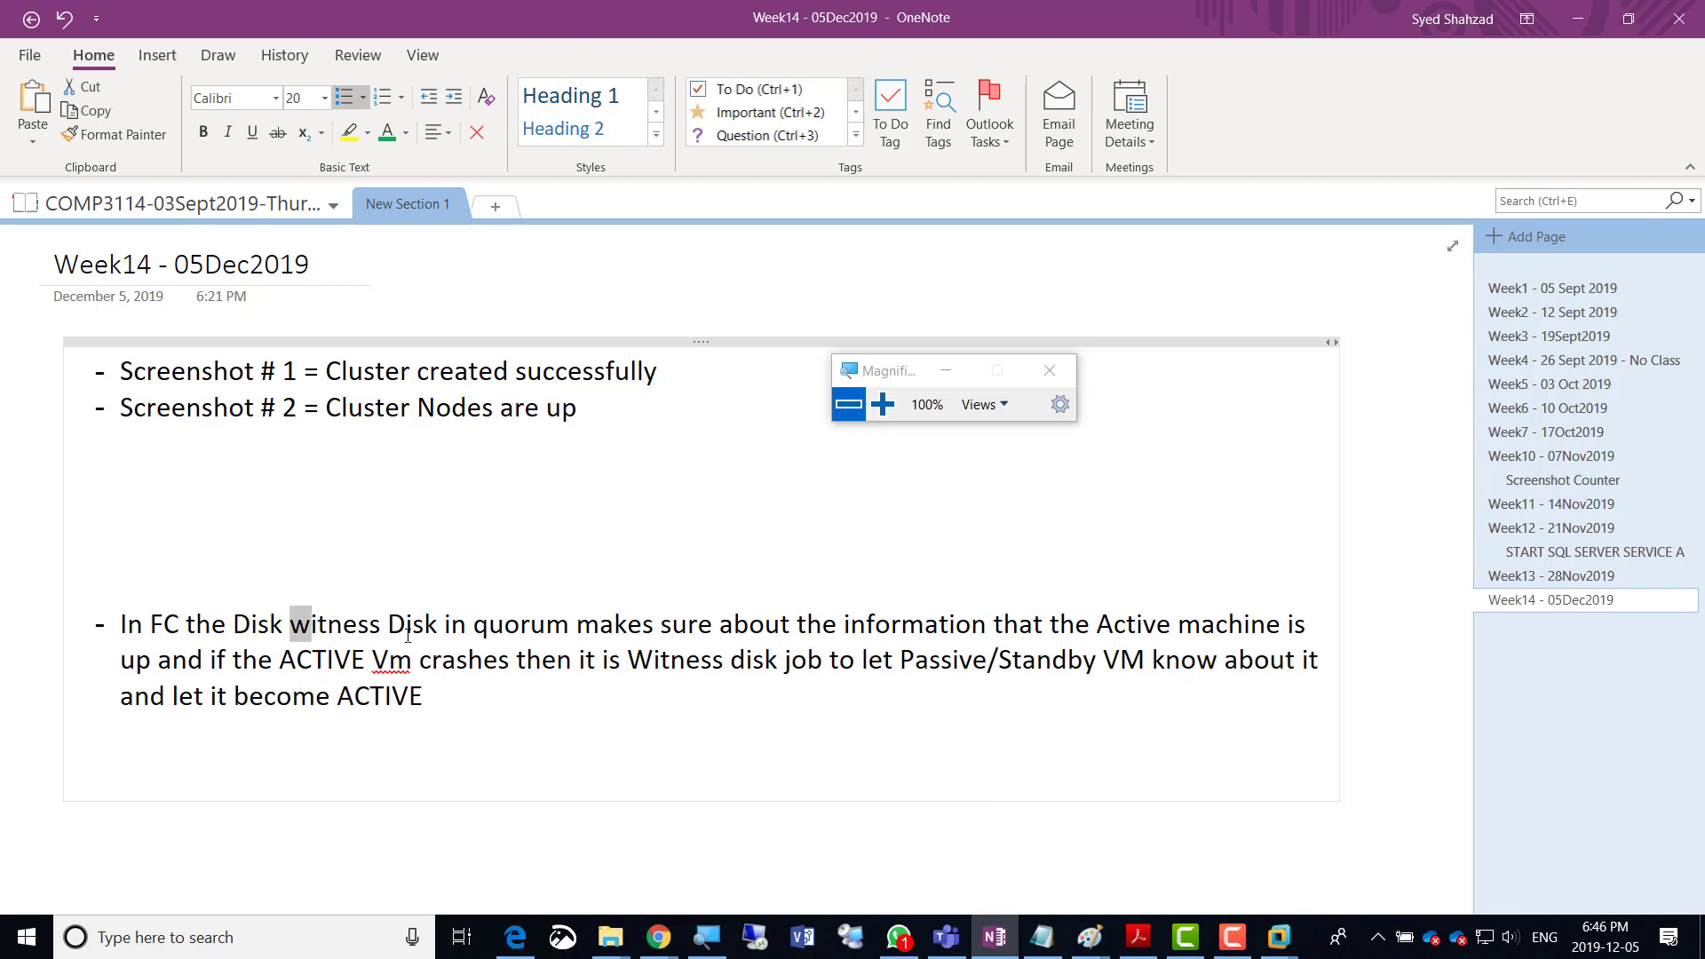
type("W")
Delete the redundant "Disk" after "Witness" in the first line of the quorum note.
key("Right")
key("Right")
key("Right")
key("Right")
key("Right")
key("Right")
key("Right")
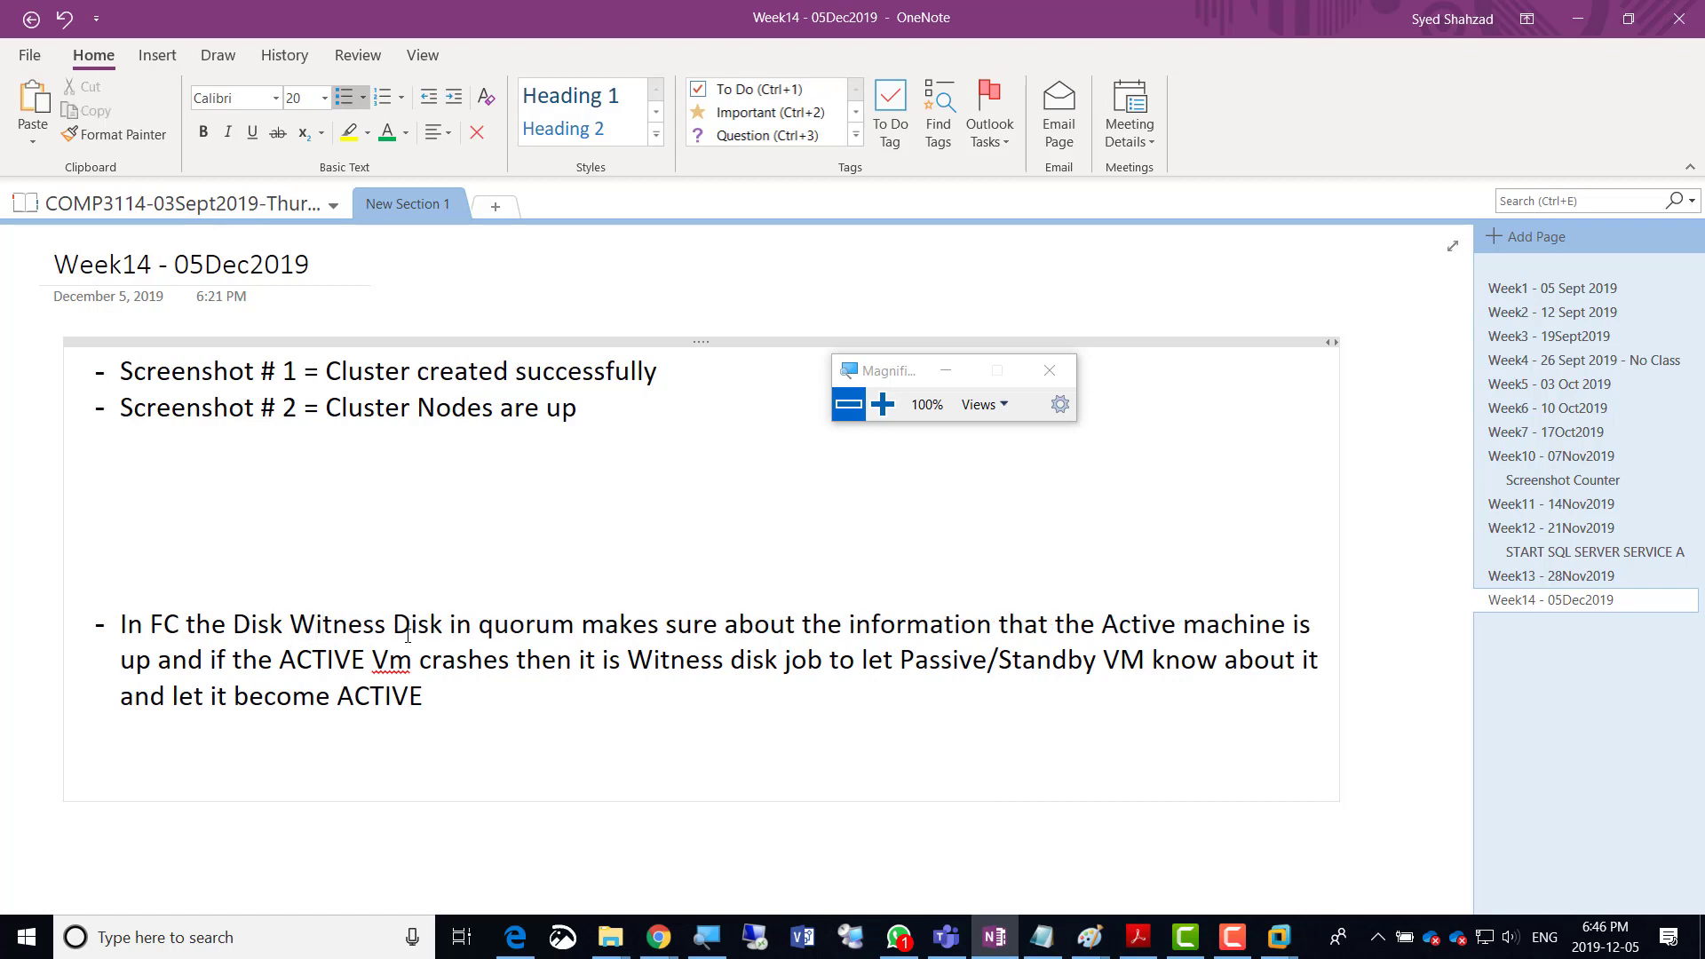
key("shift+Right")
key("shift+Right")
key("shift+Right")
key("shift+Right")
key("shift+Right")
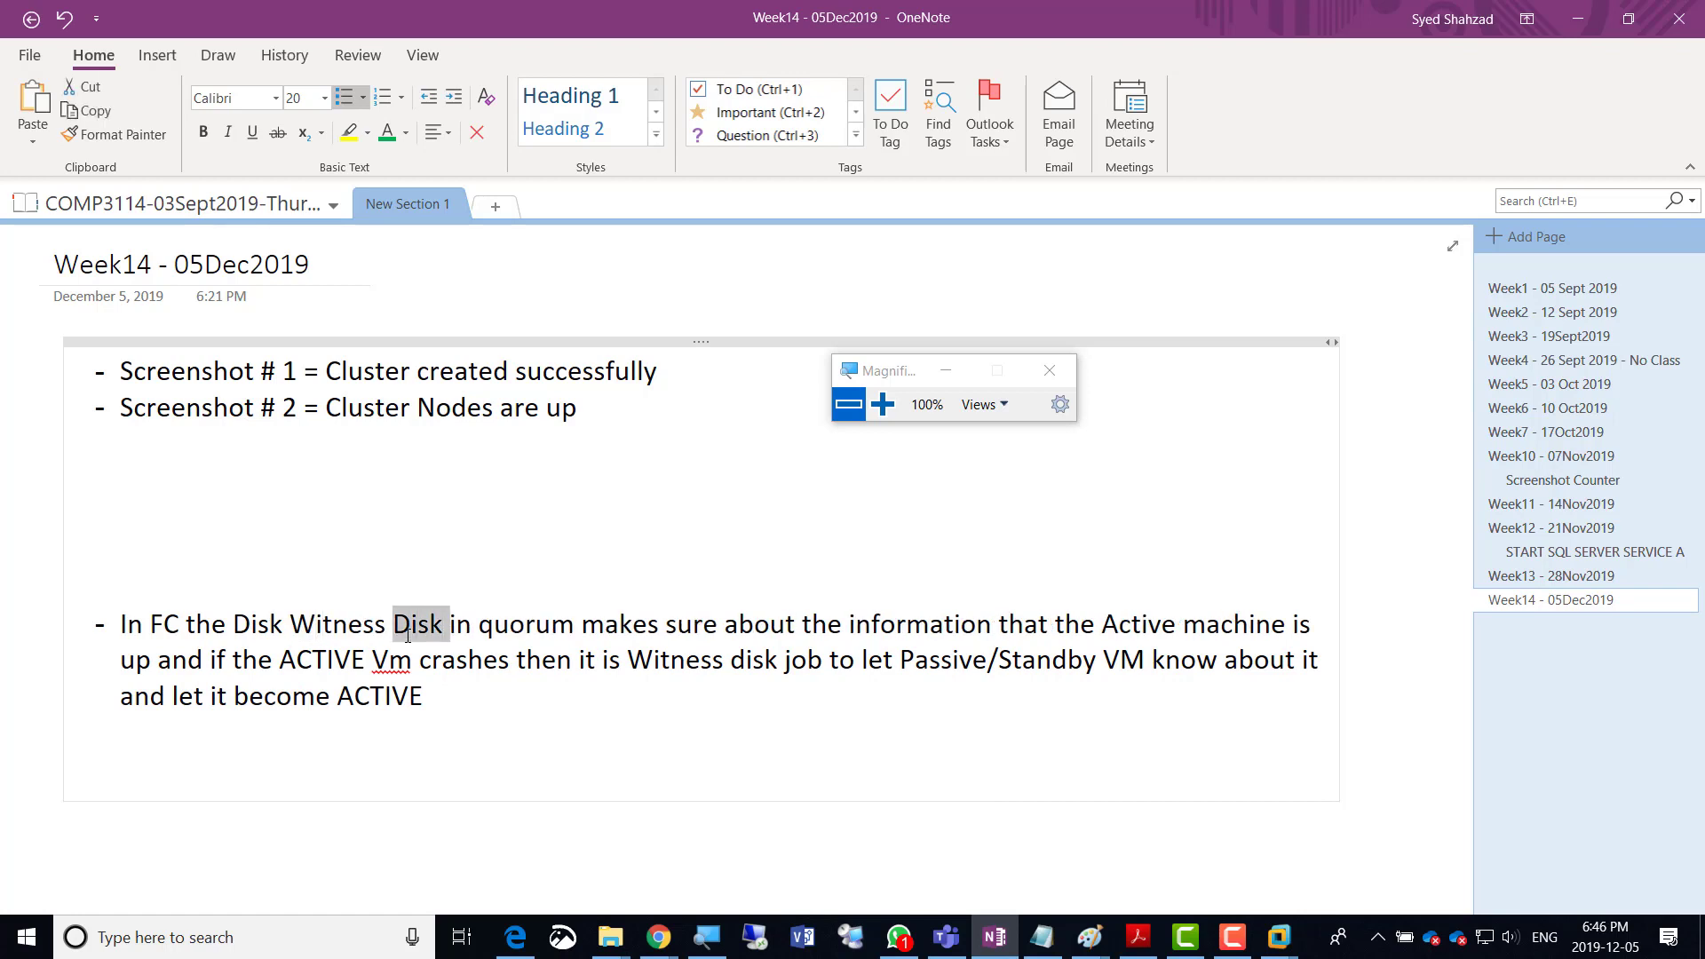
key("Delete")
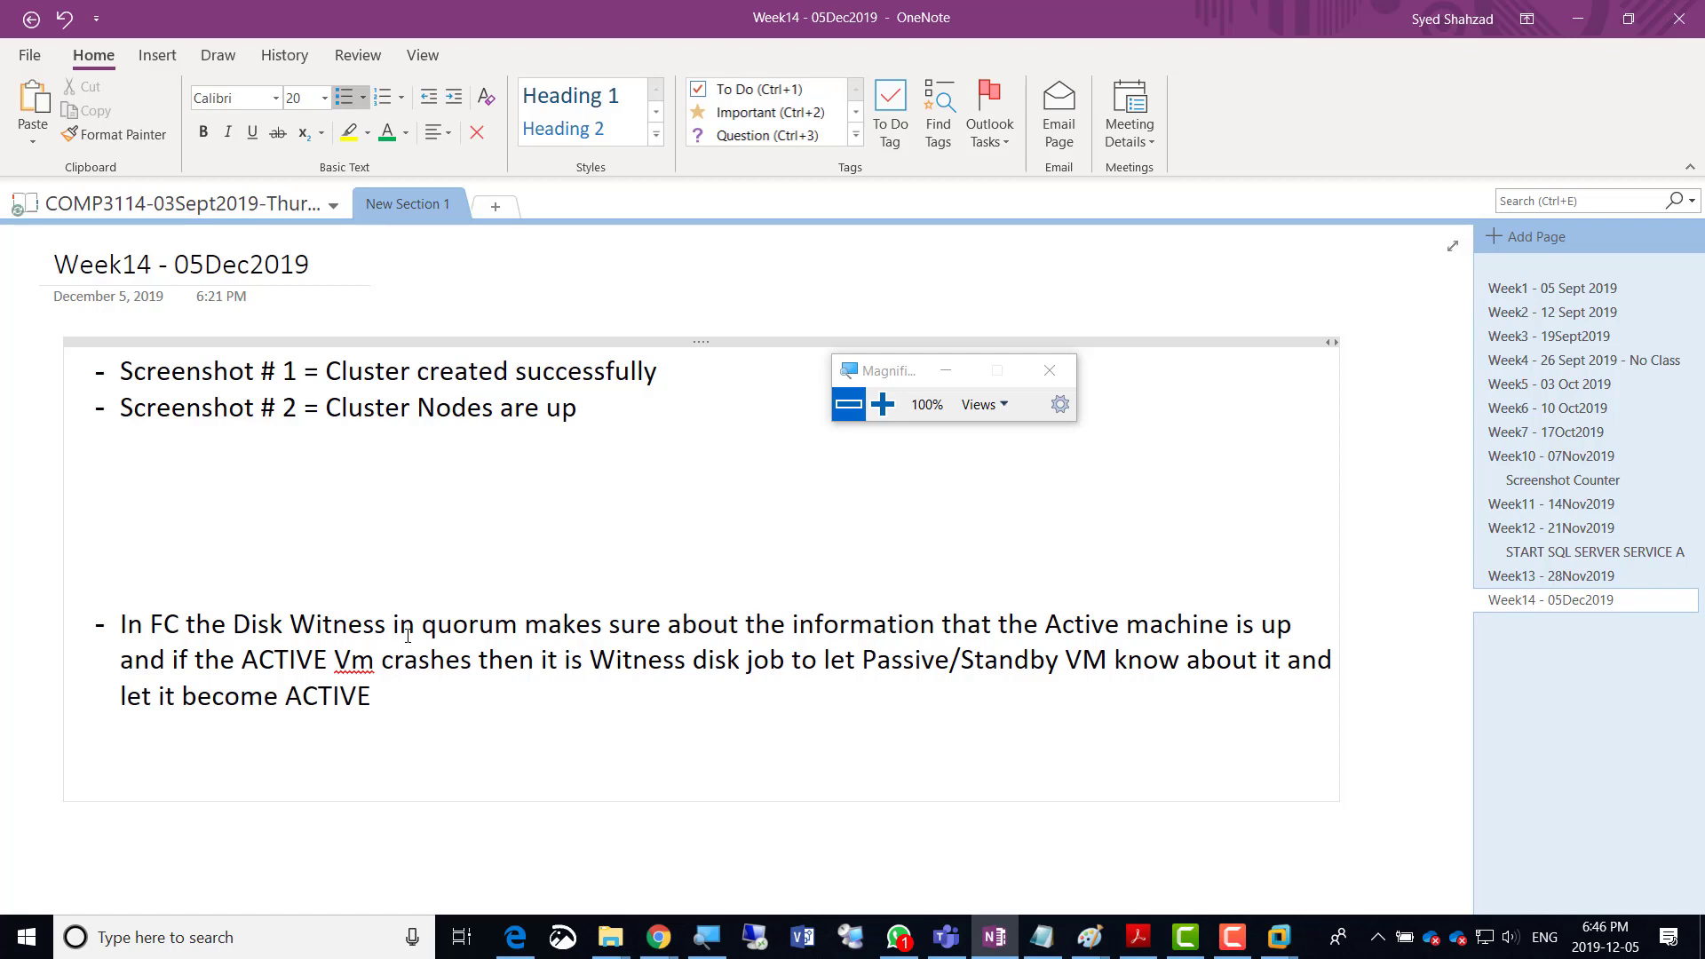
Change "Witness disk" to "disk Witness" in the second line of the quorum note.
key("Right")
key("Right")
key("Right")
key("Right")
key("Right")
key("Right")
key("Right")
key("Right")
key("Right")
key("Right")
key("shift+Right")
key("shift+Right")
key("shift+Right")
key("shift+Right")
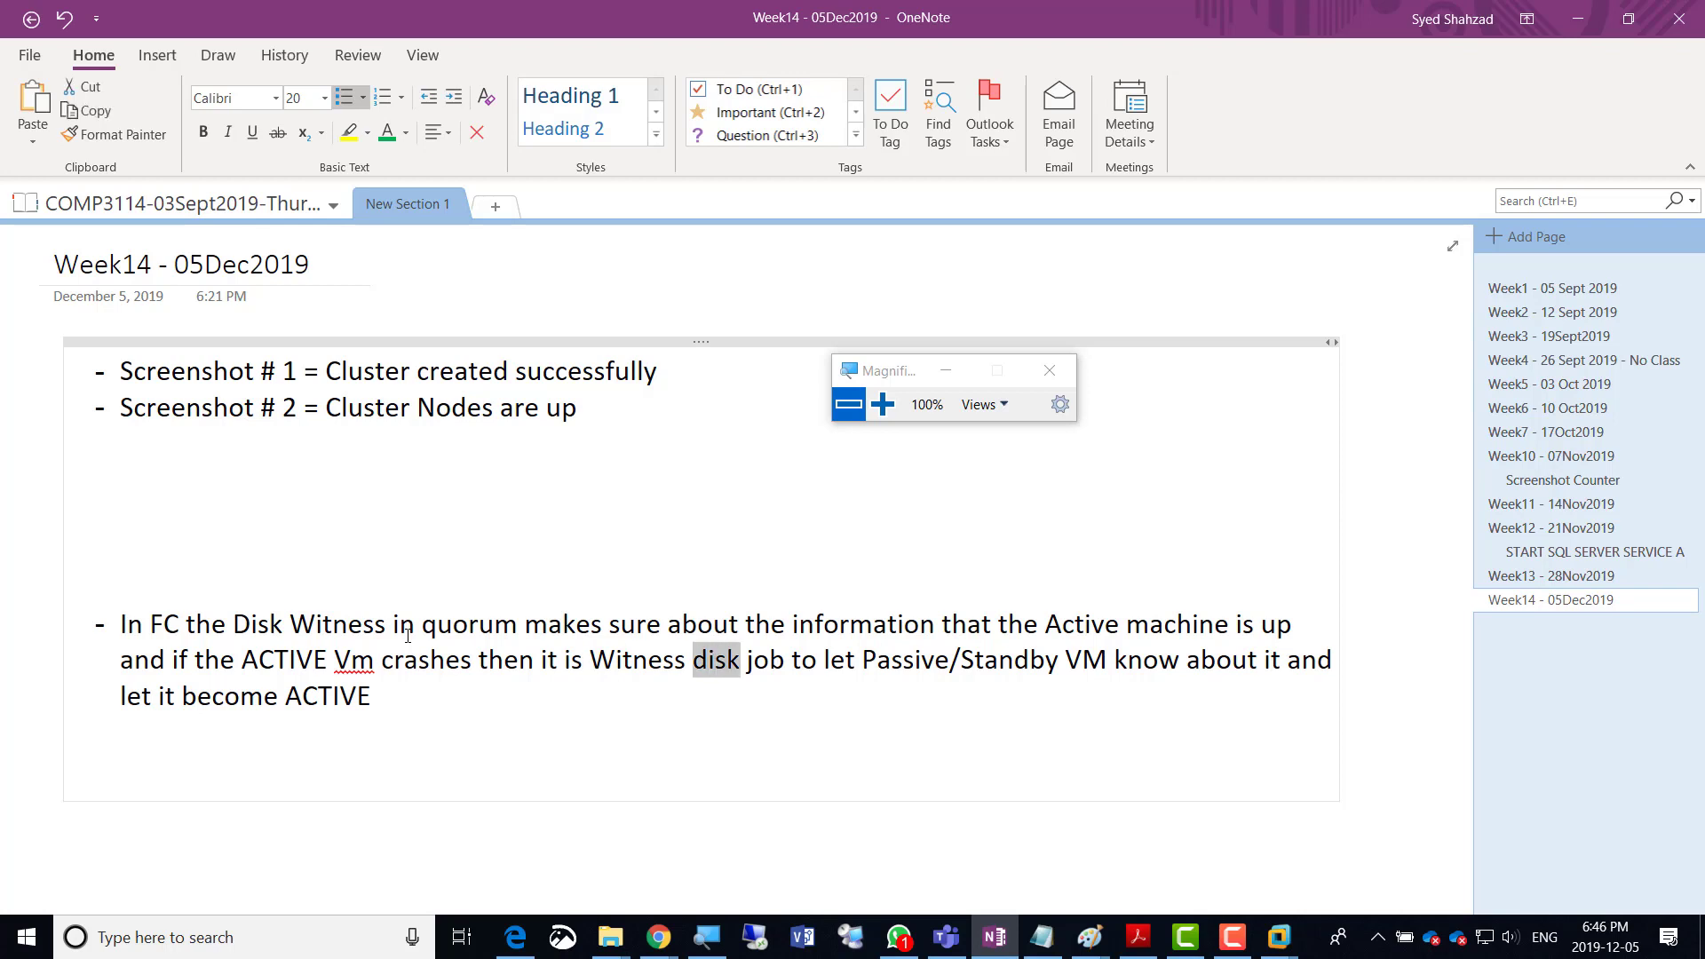
key("Delete")
key("Left")
key("Left")
key("Left")
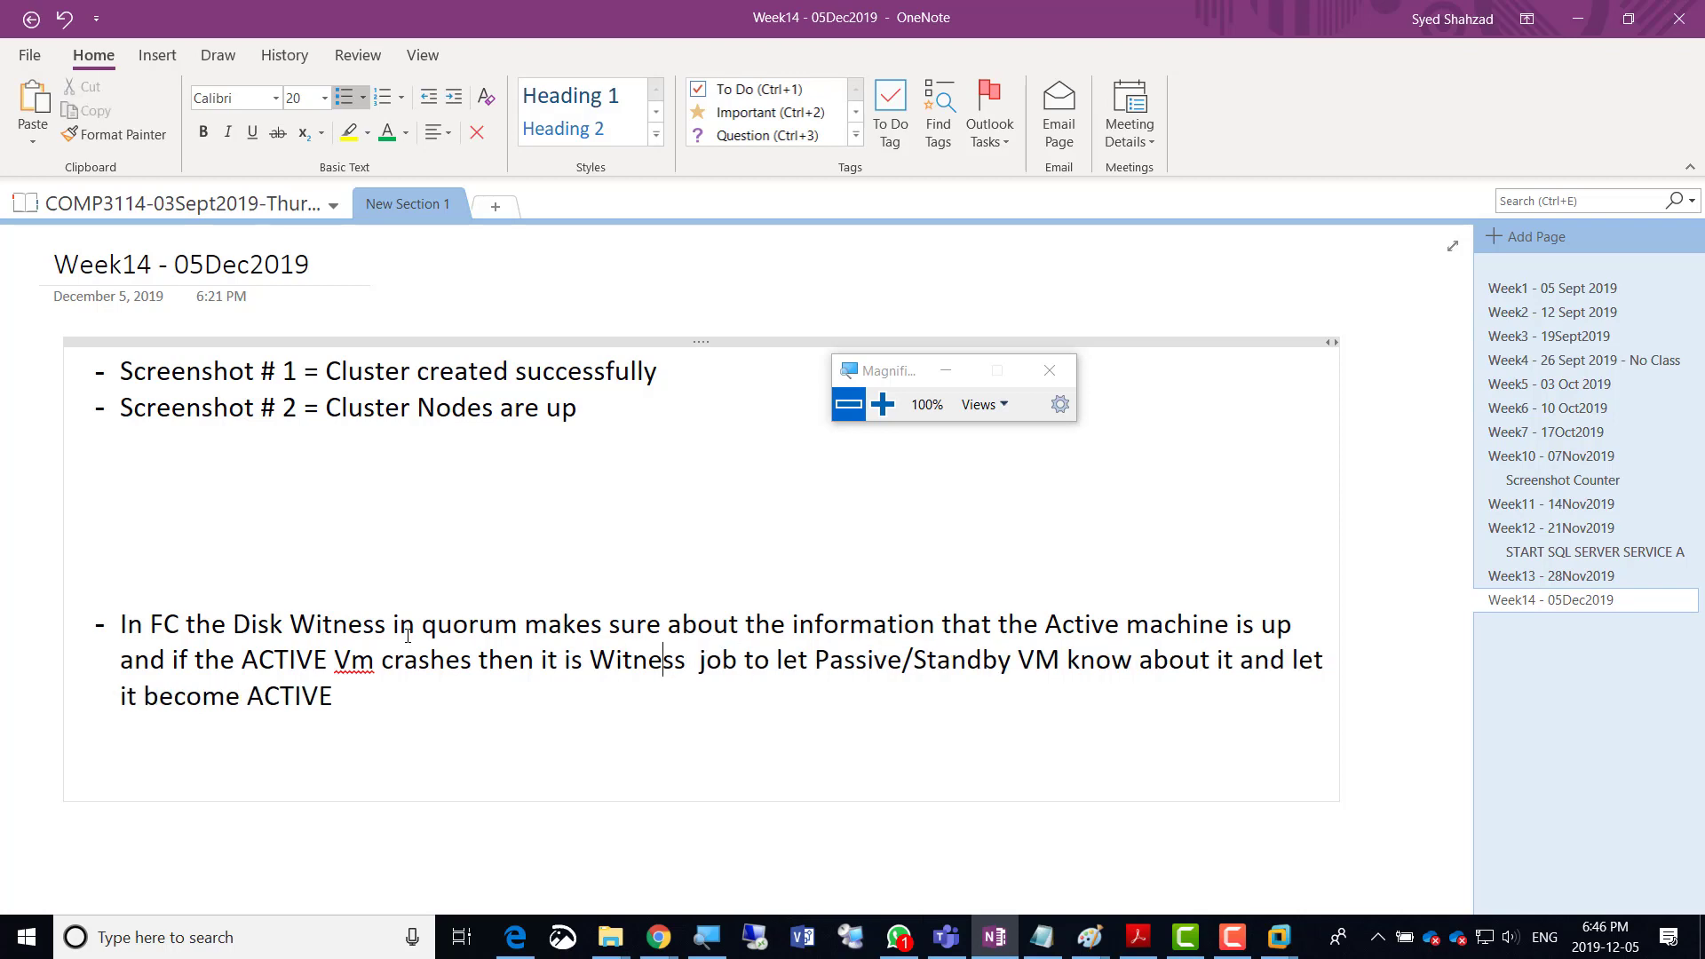
type("disk")
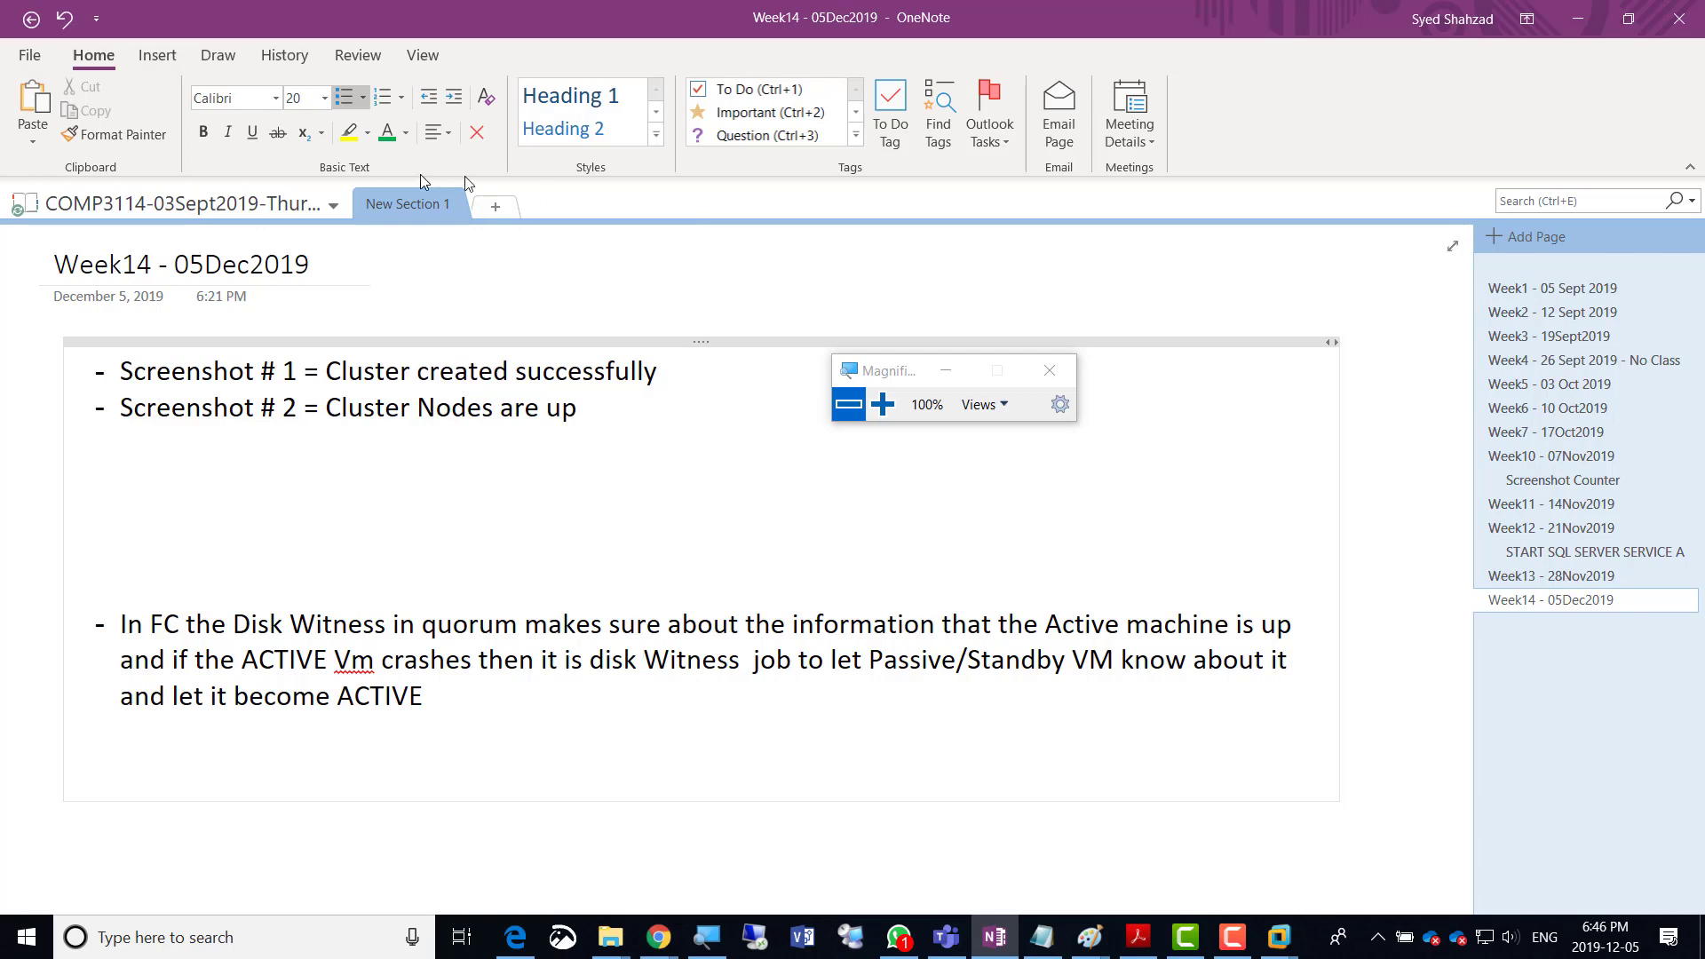
Switch to Failover Cluster Manager on Server04, magnify the screen to 200% and view the storage Pools.
key("alt+Tab")
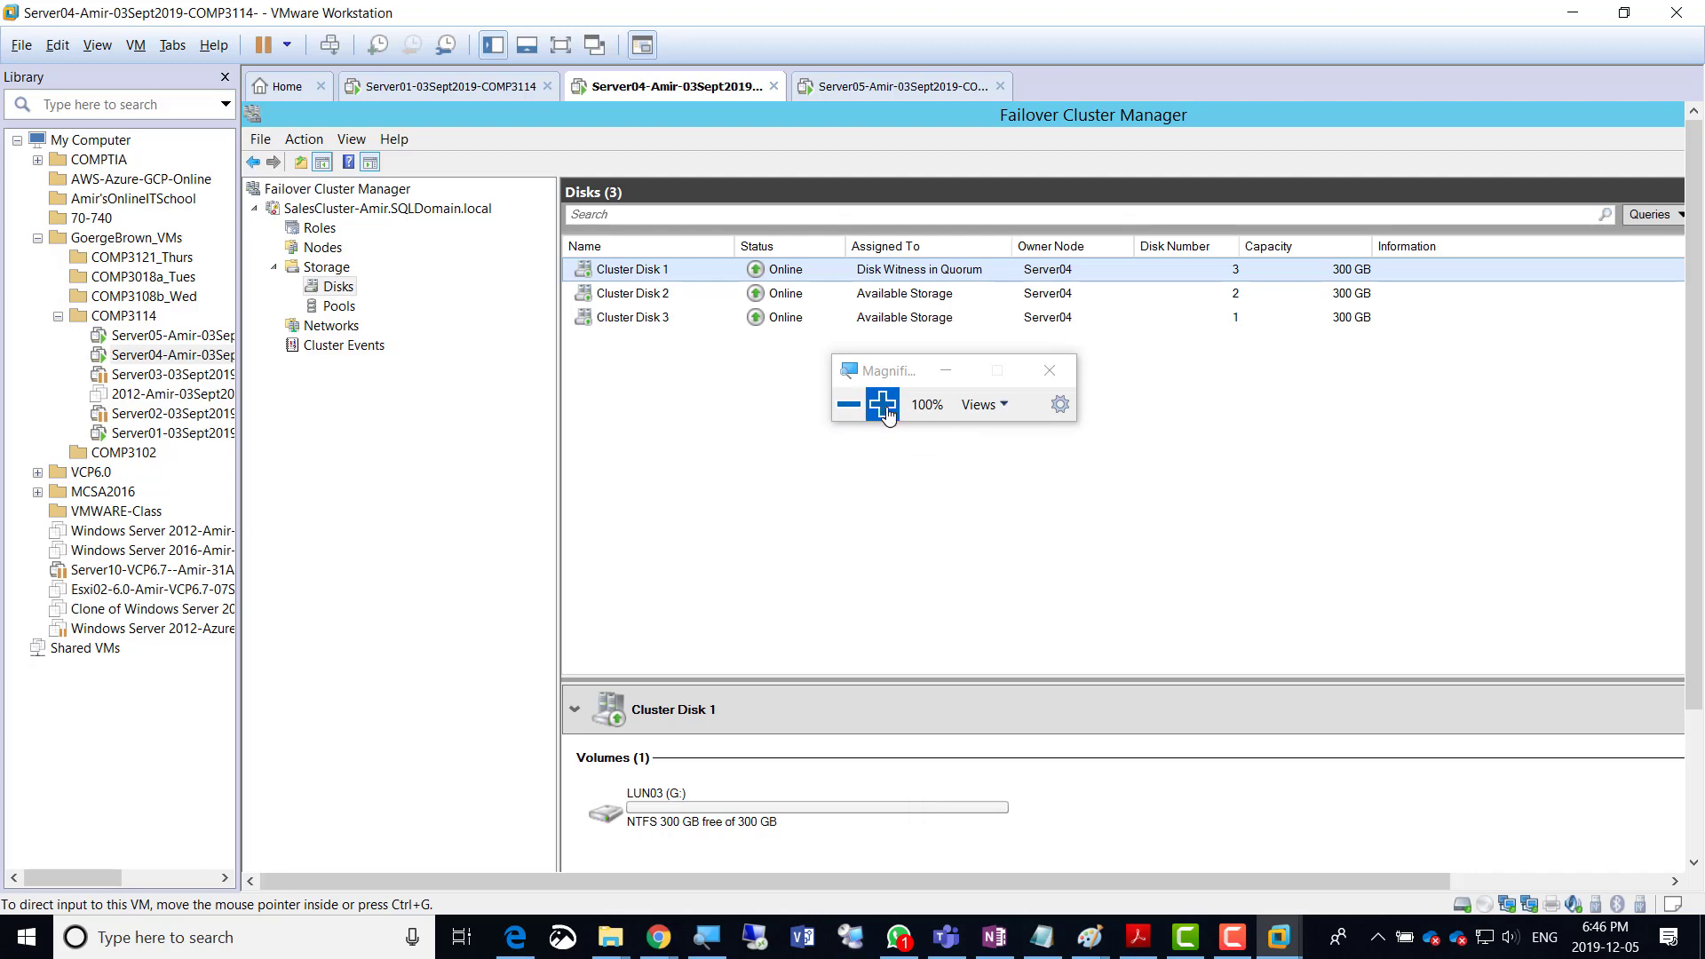
left_click(883, 404)
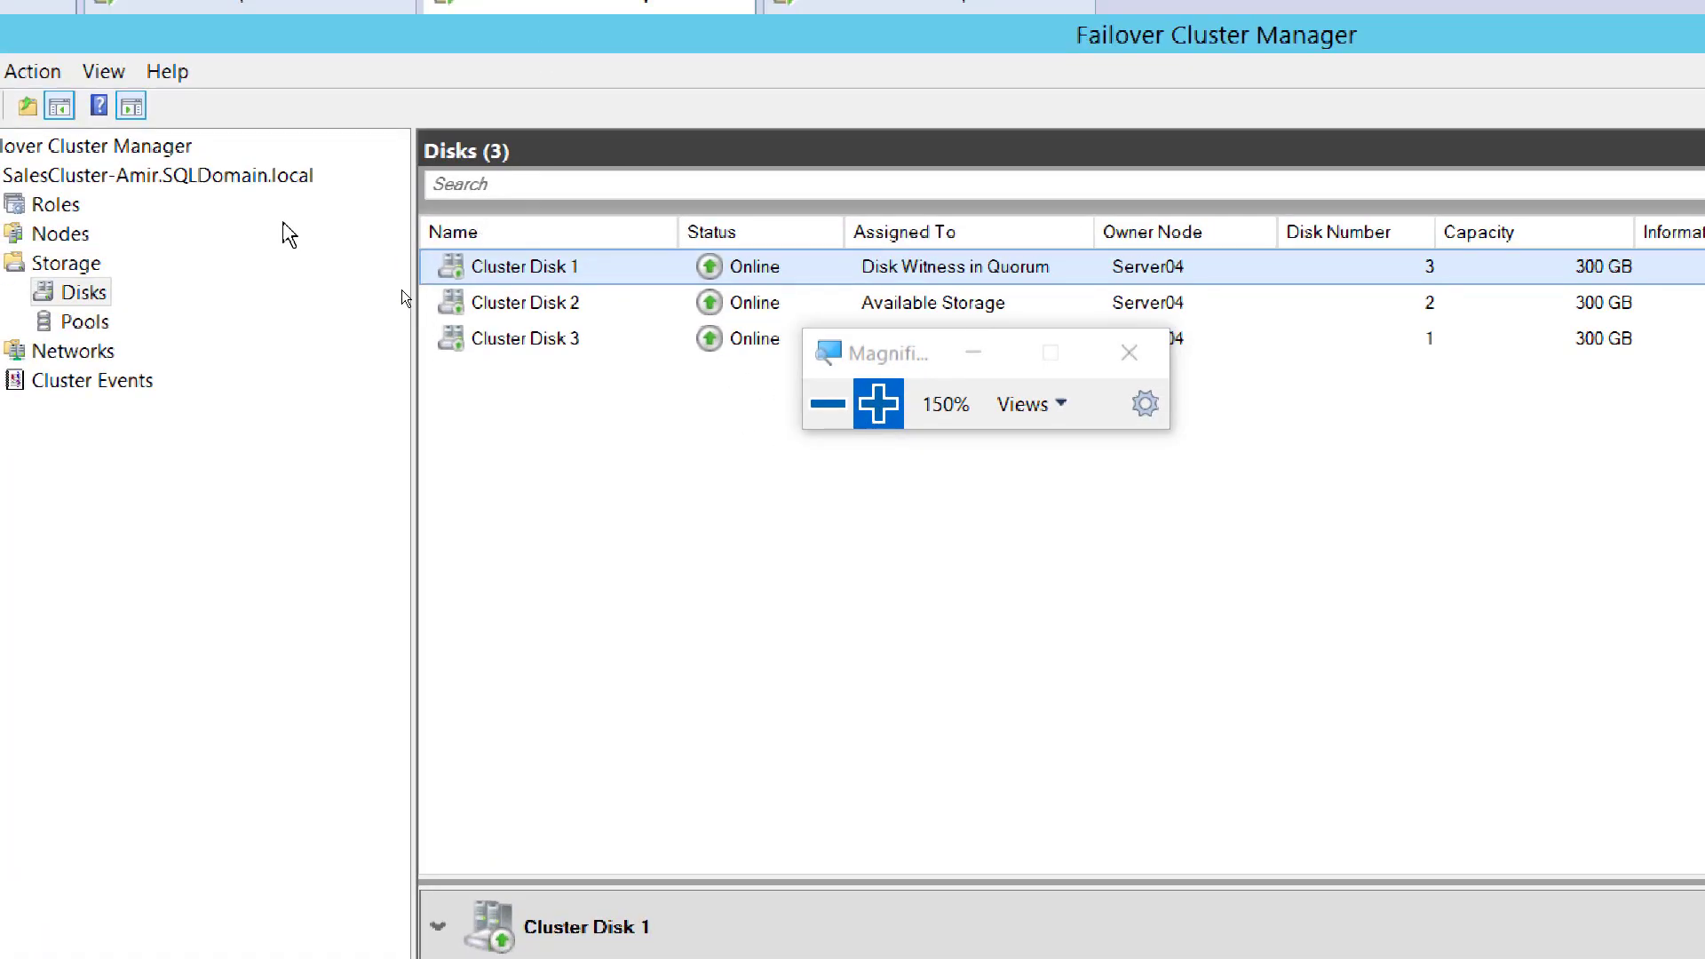
left_click(874, 407)
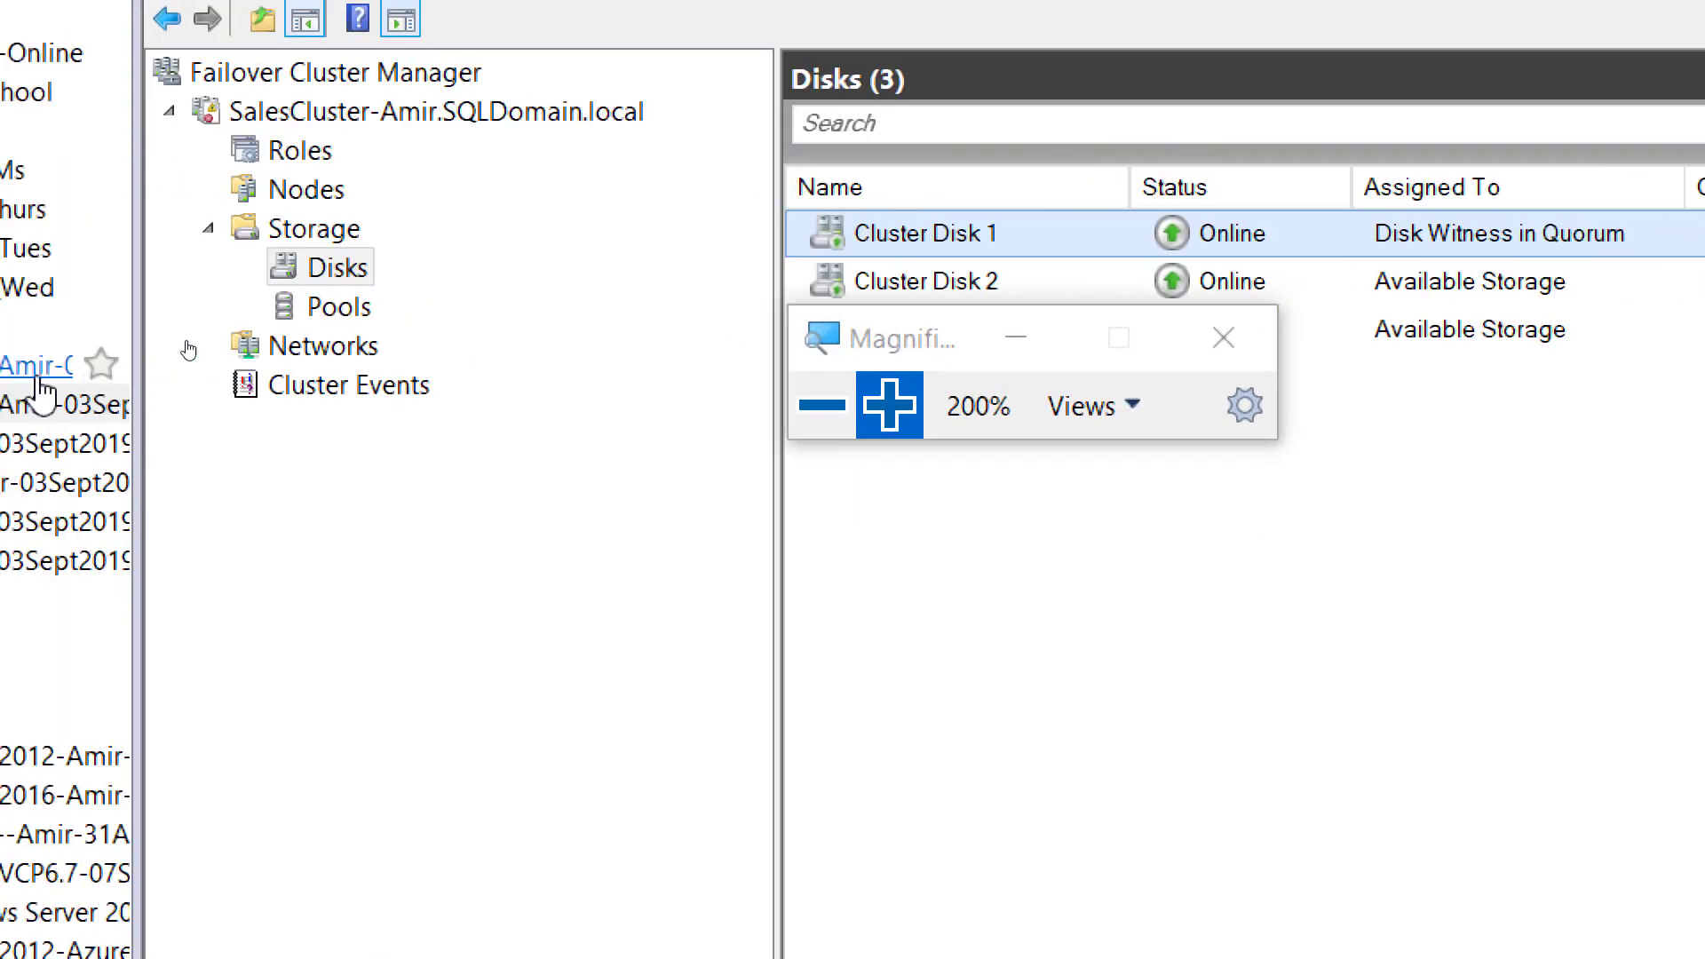
left_click(351, 306)
left_click_drag(952, 338, 1173, 593)
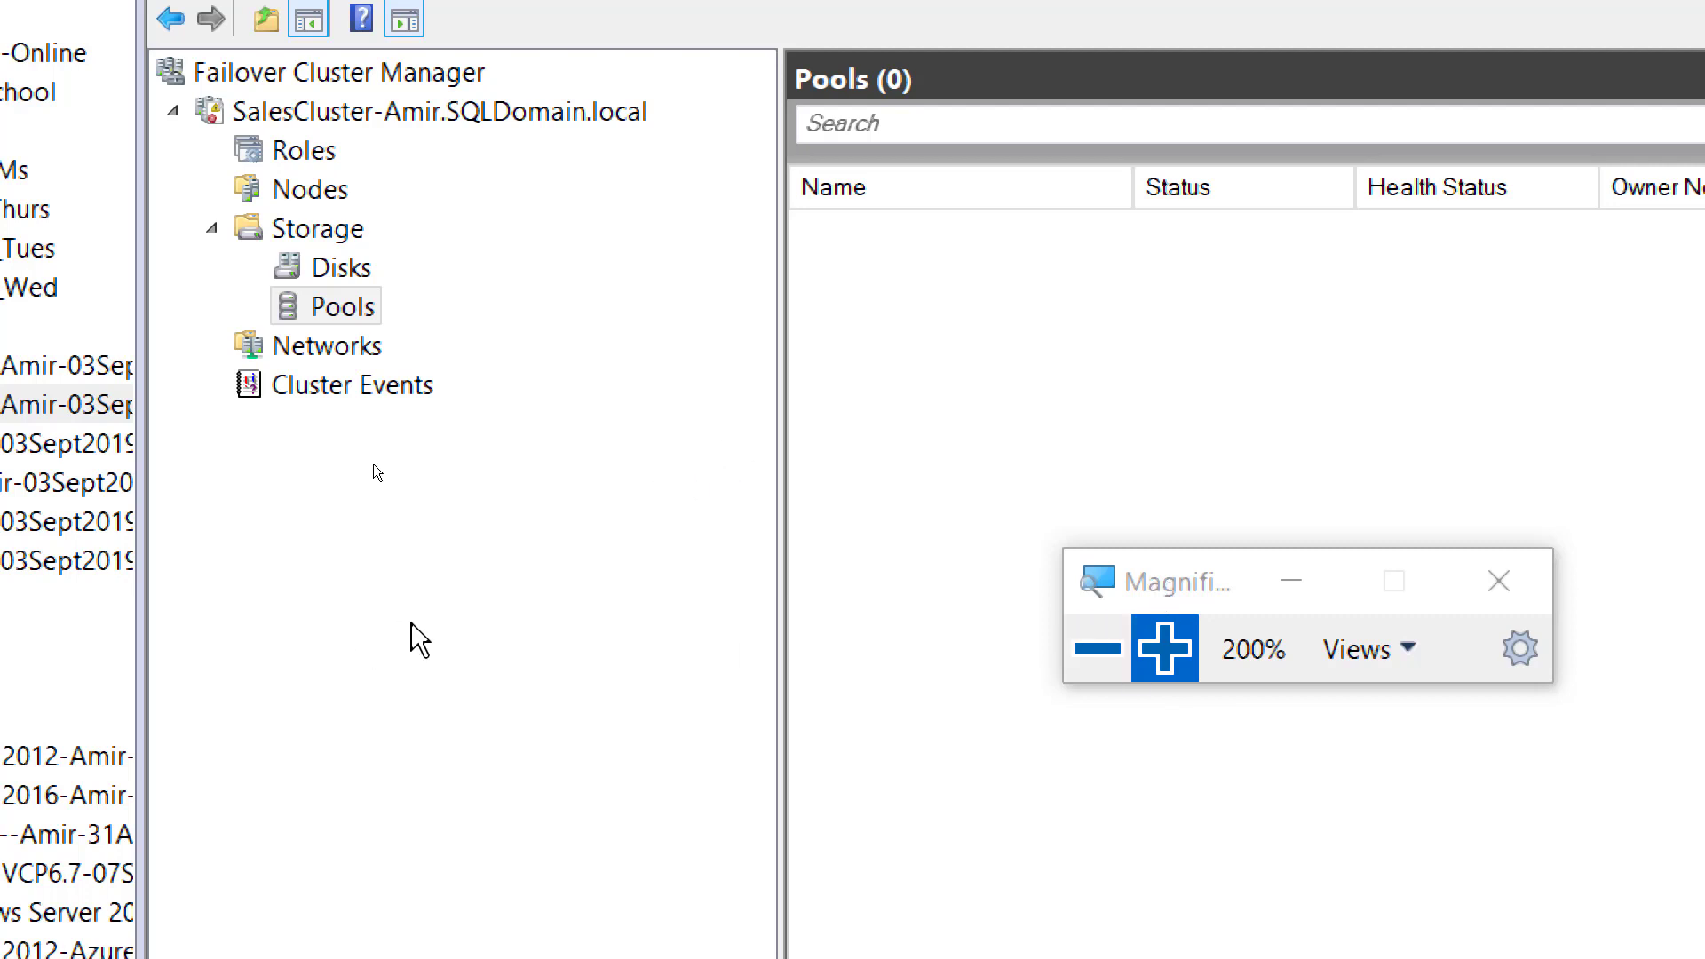
Examine Cluster Network 1 and Cluster Network 2 under Networks, enlarge the details area for the subnet, and restore 100% magnification.
left_click(342, 346)
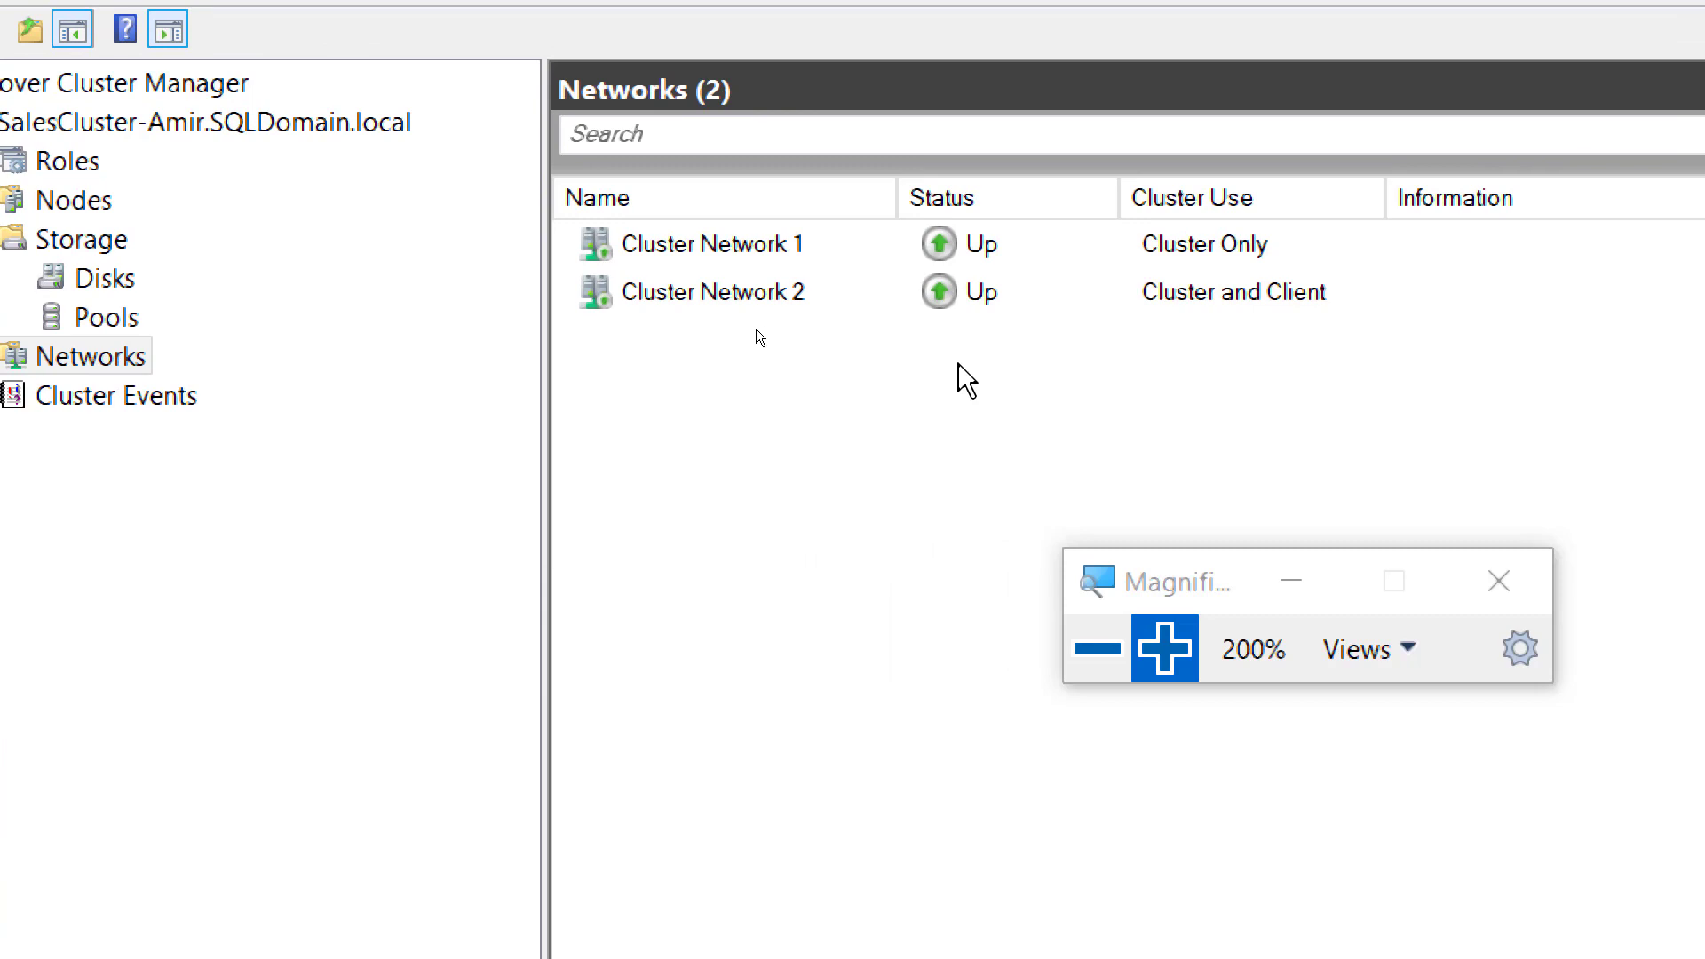
left_click(749, 289)
left_click(762, 250)
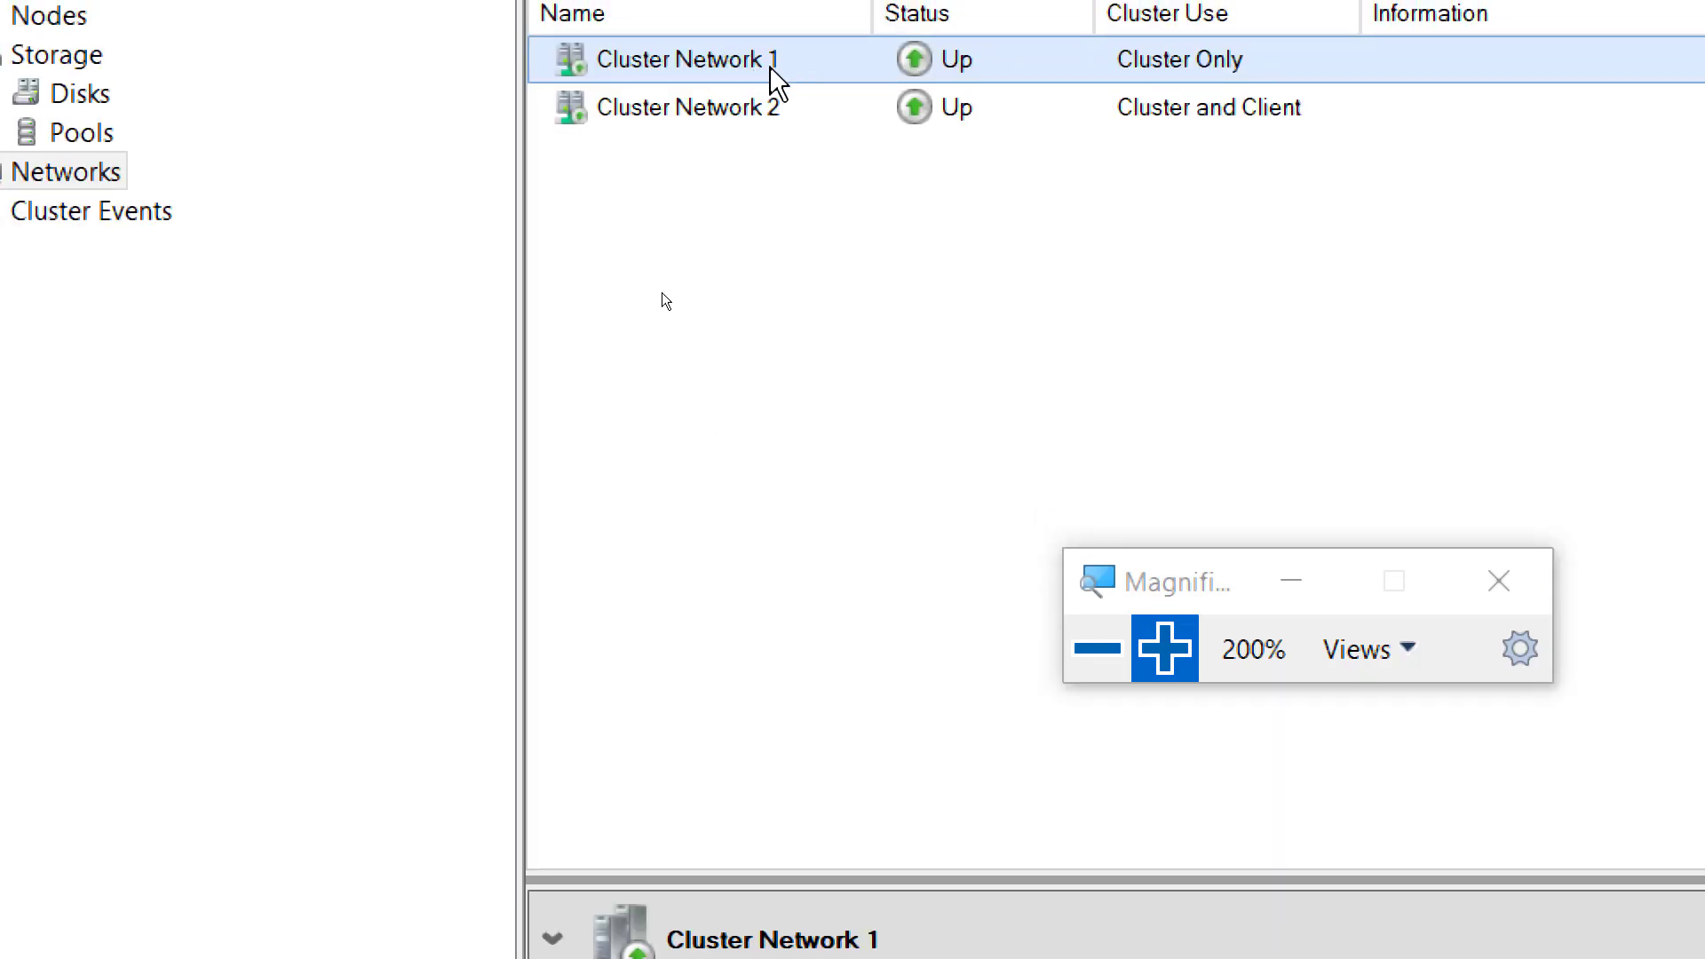
left_click(724, 115)
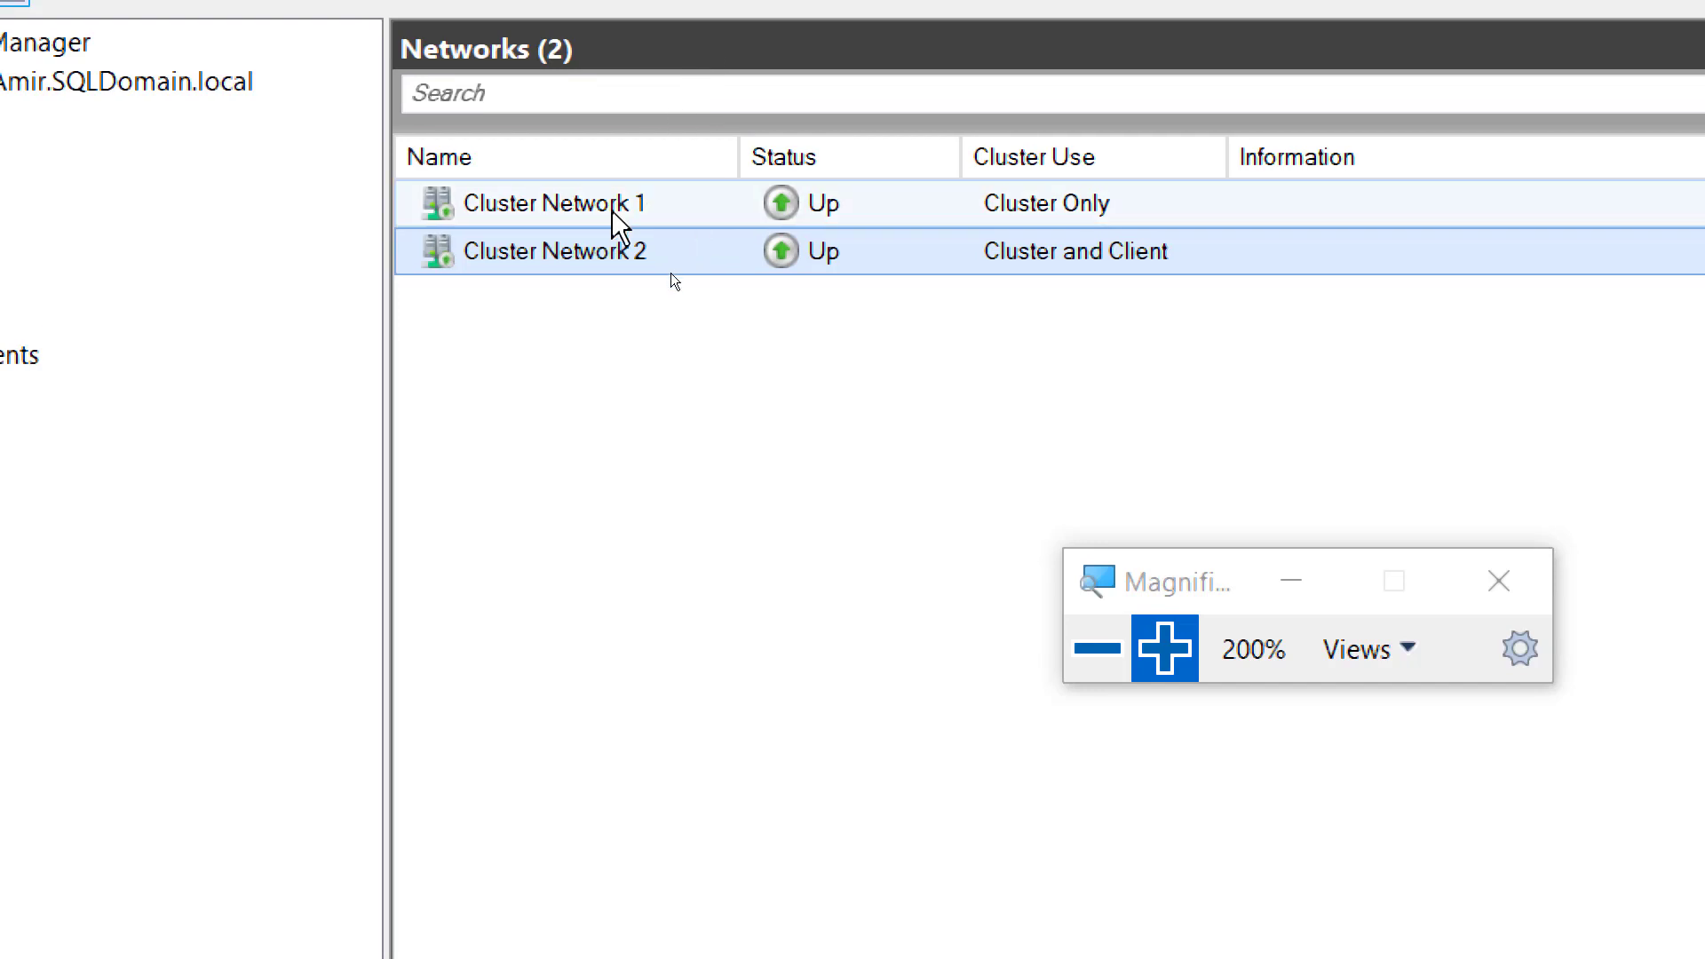
left_click(613, 210)
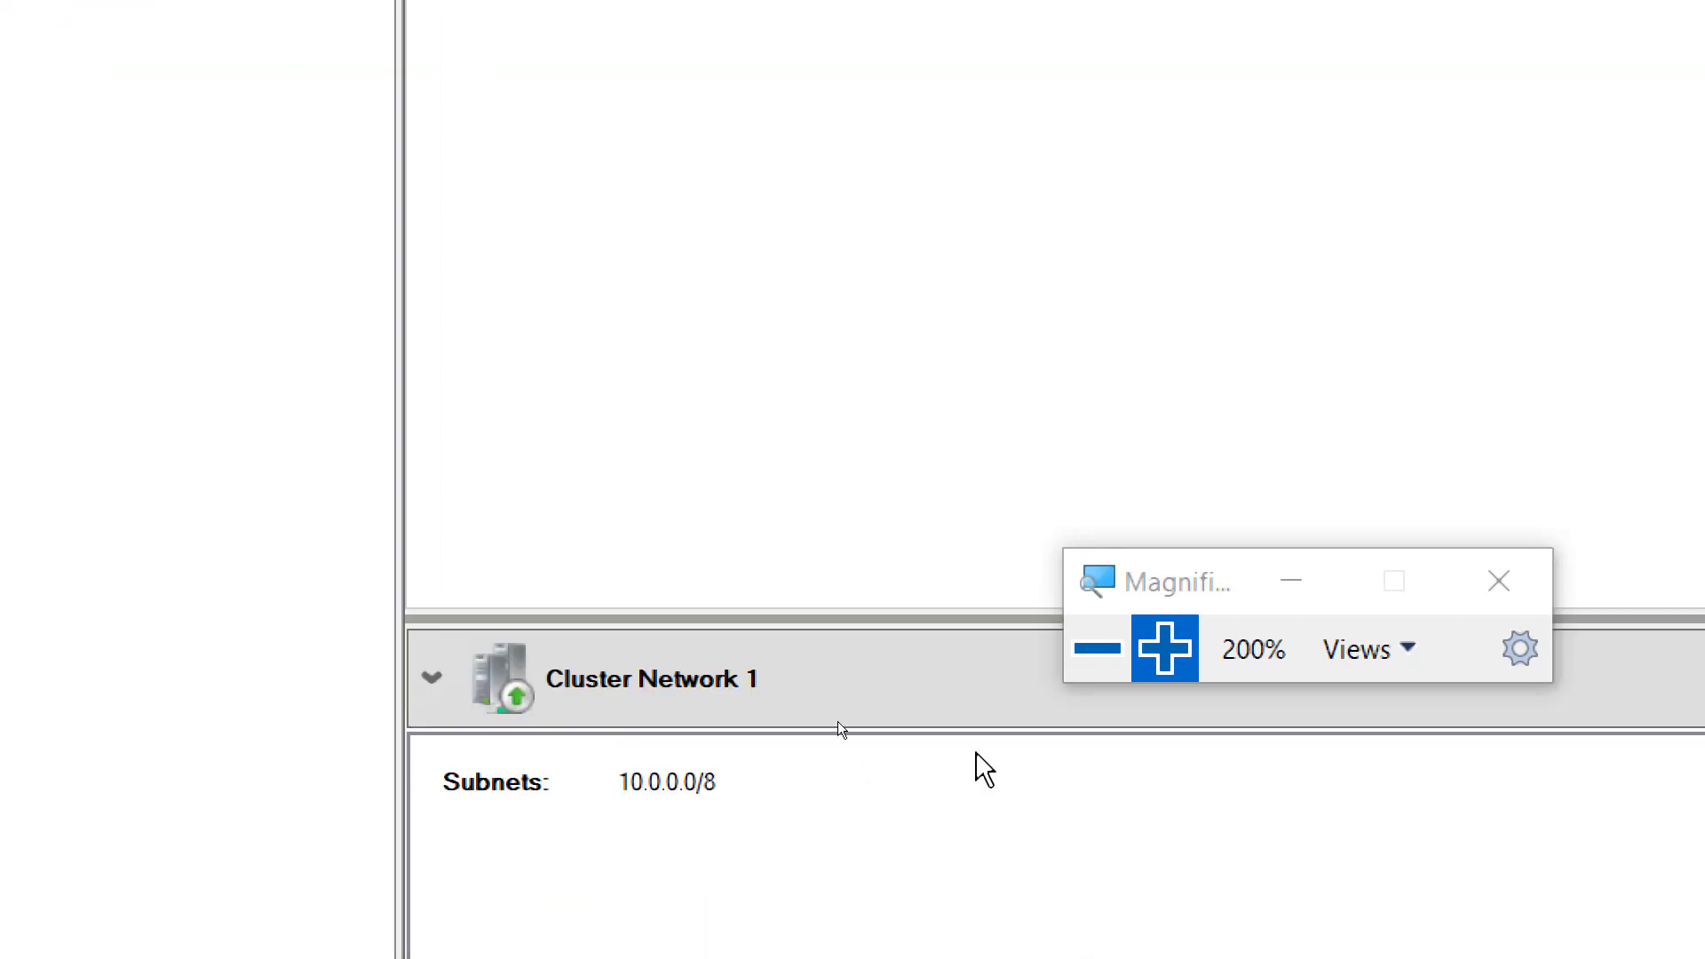
left_click_drag(923, 621, 865, 70)
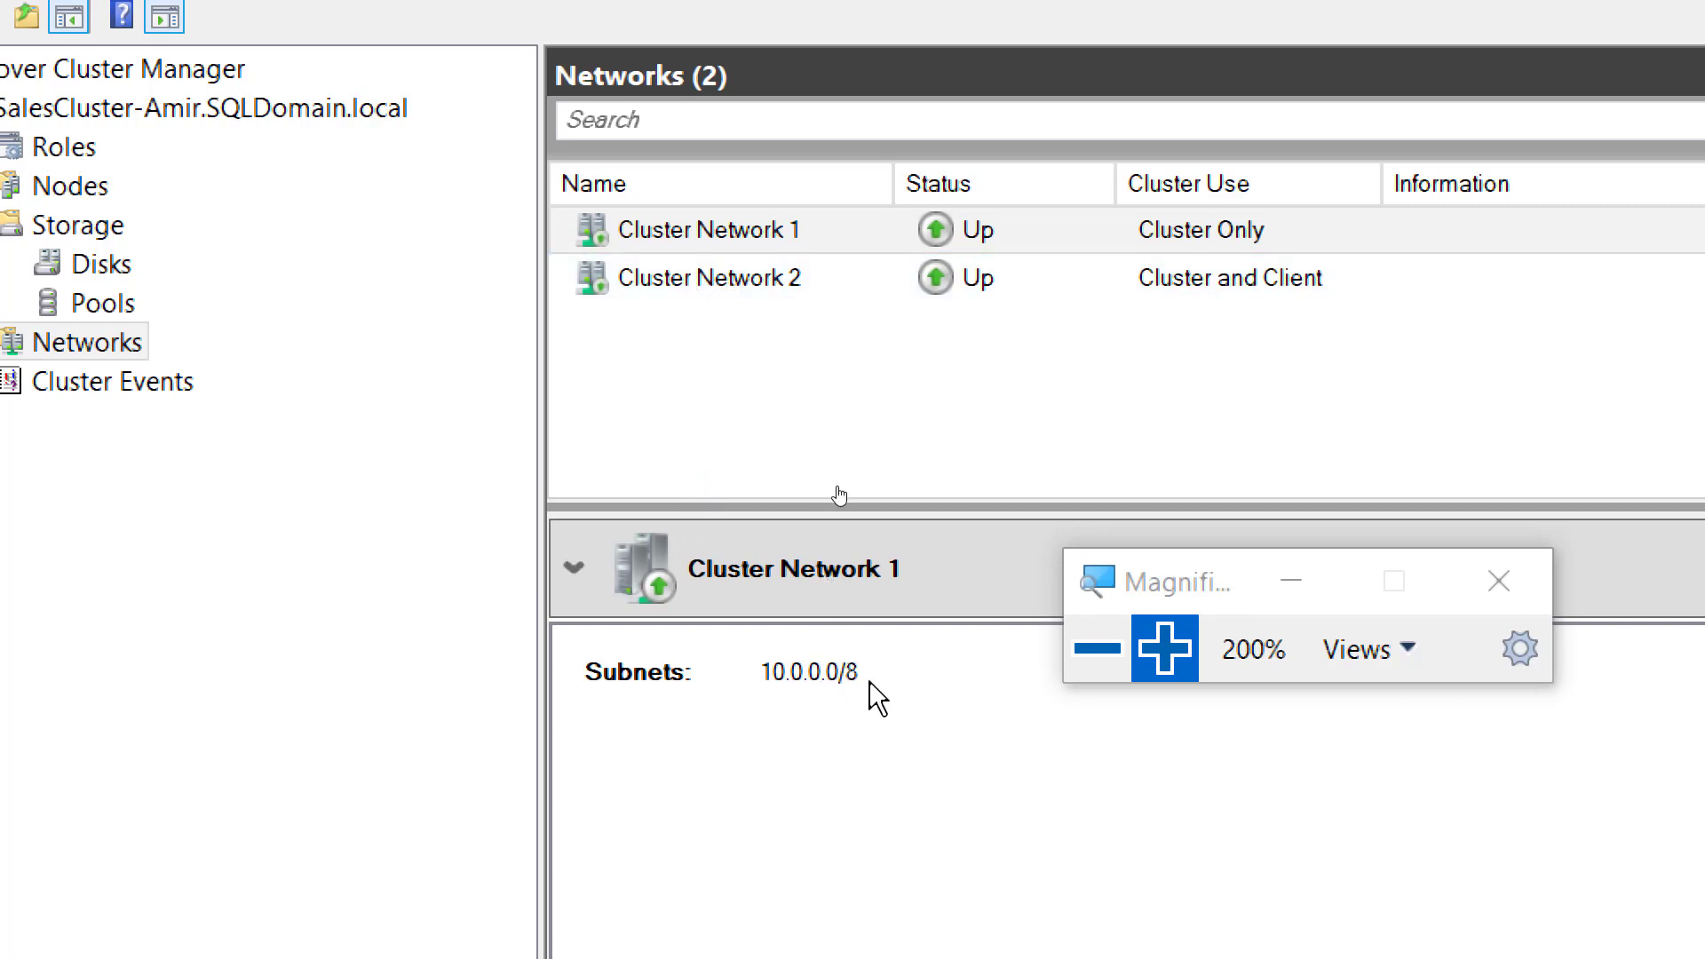
left_click(1112, 683)
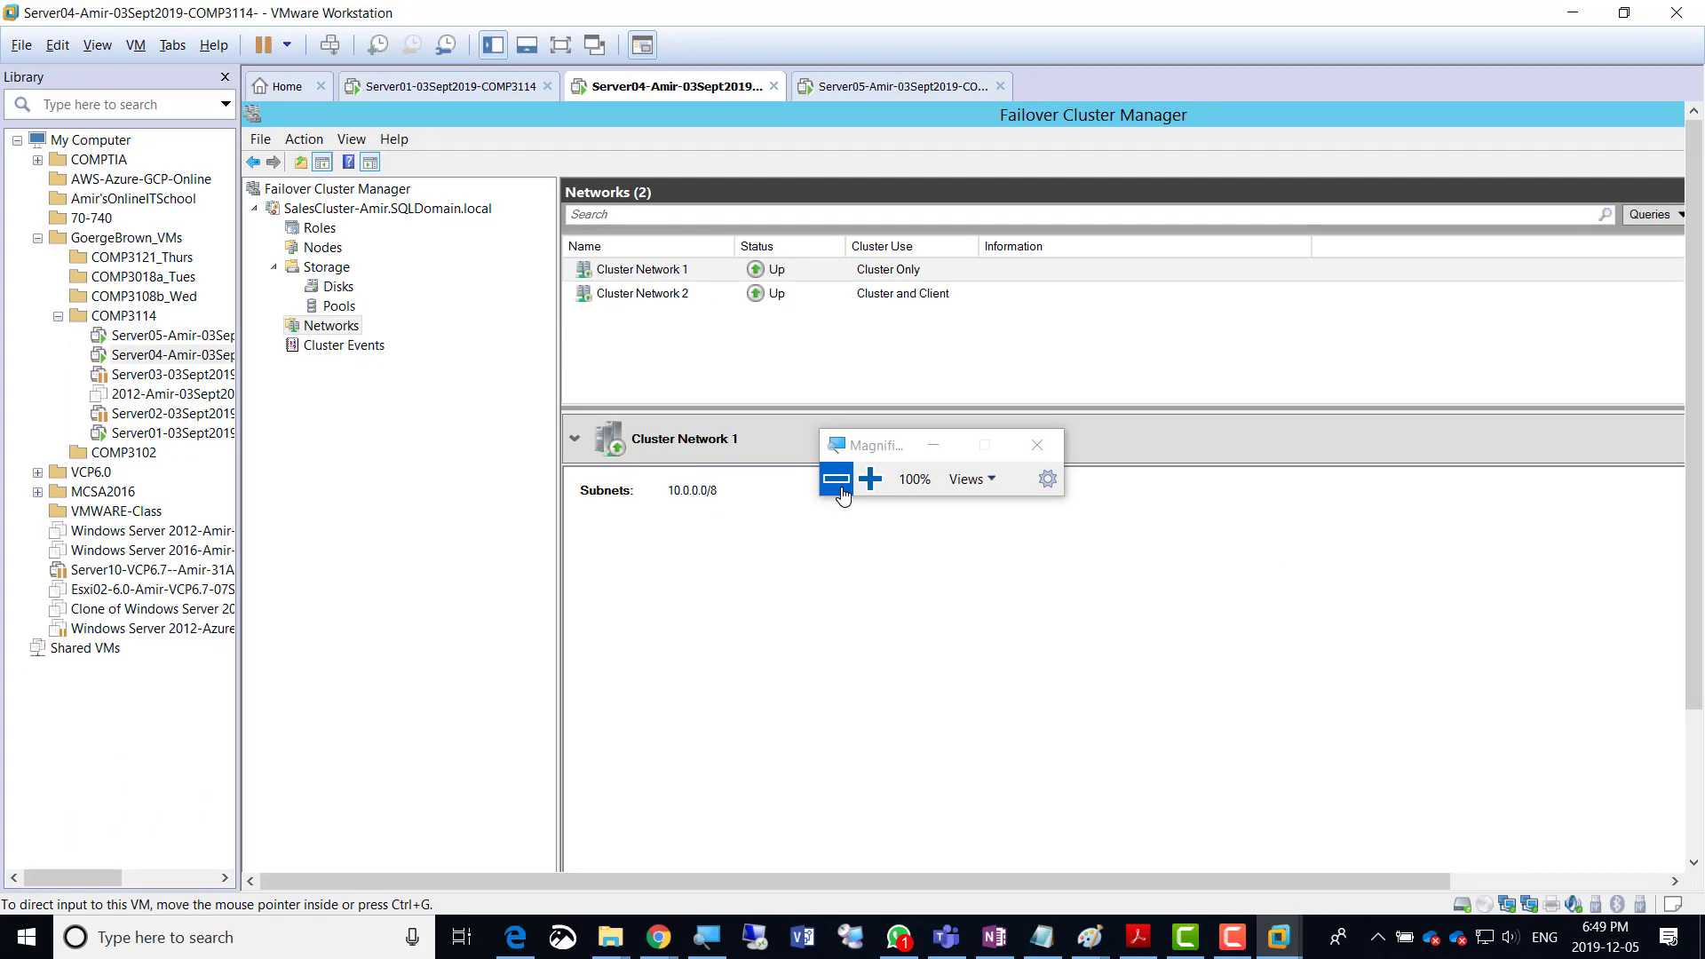
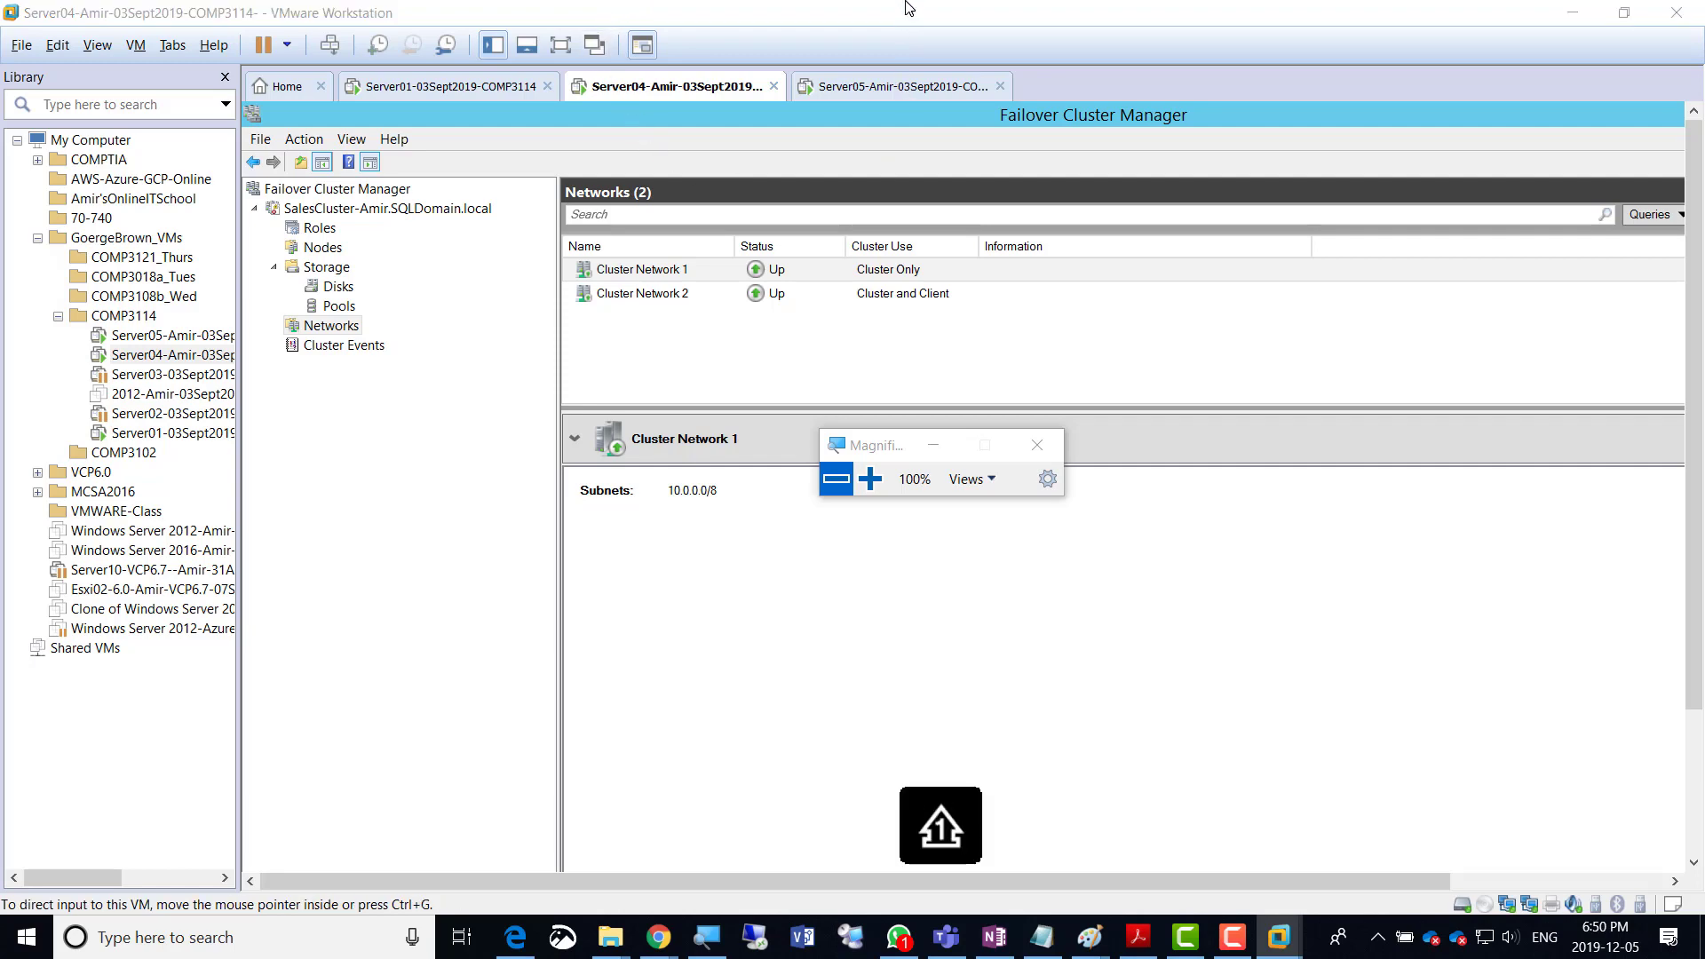
Switch to OneNote and duplicate the "Screenshot # 2 = Cluster Nodes are up" line as a new bullet below it.
key("alt+Tab")
left_click(584, 420)
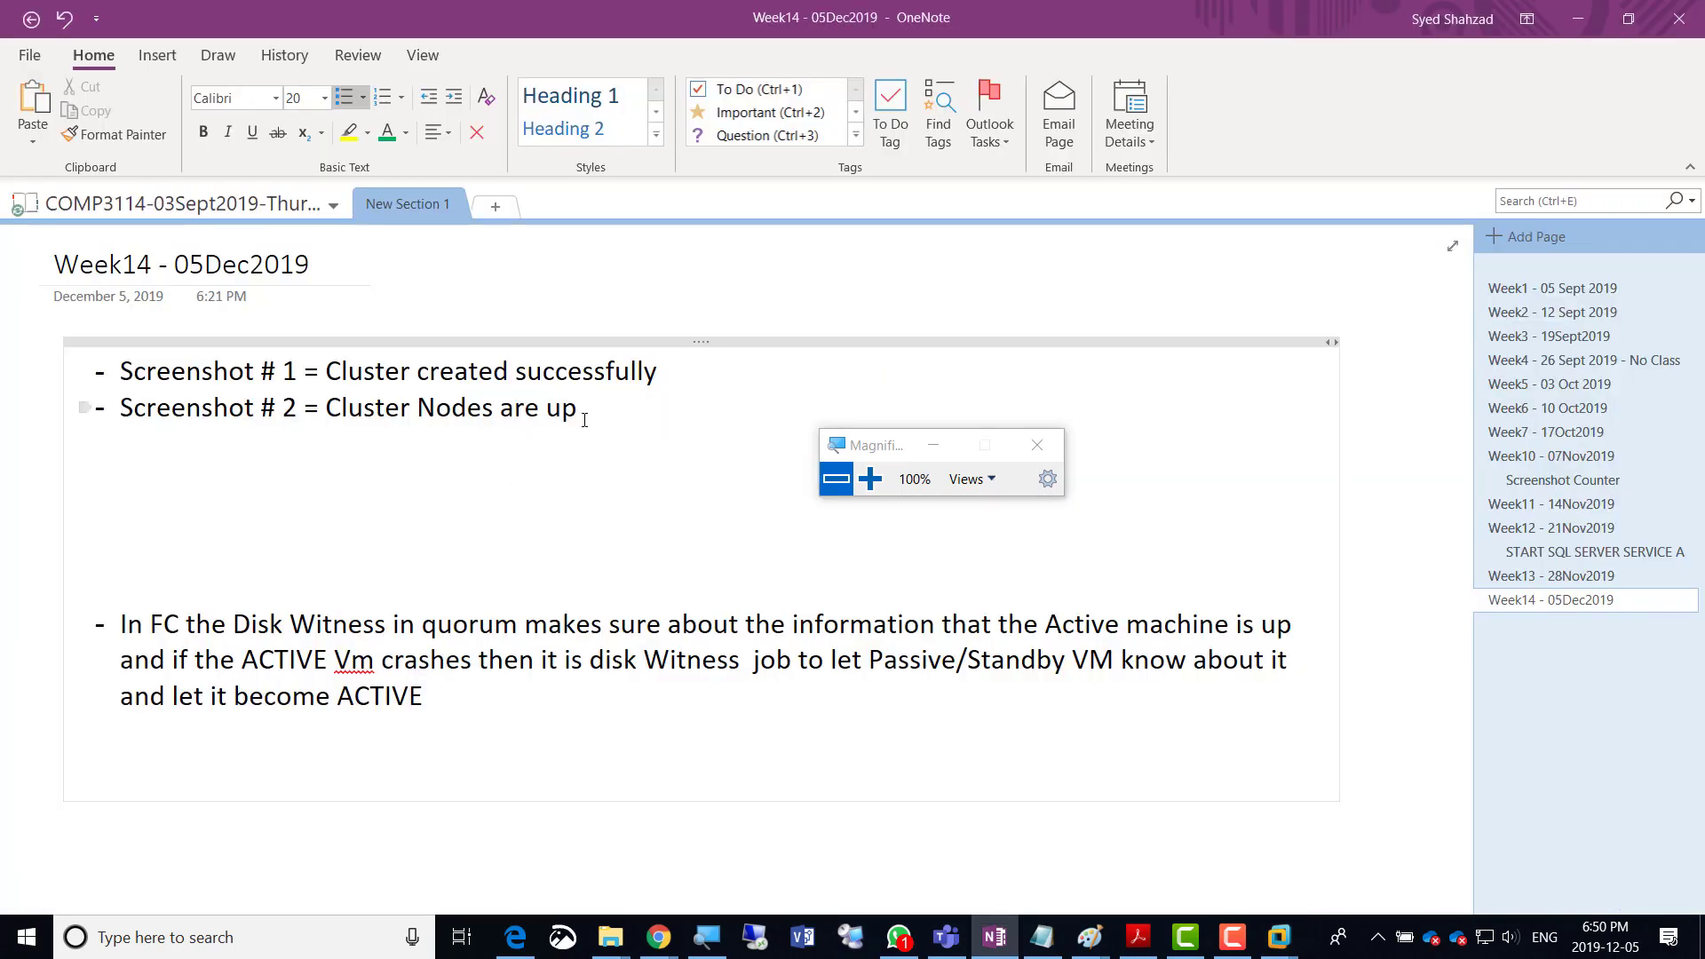
key("Return")
key("BackSpace")
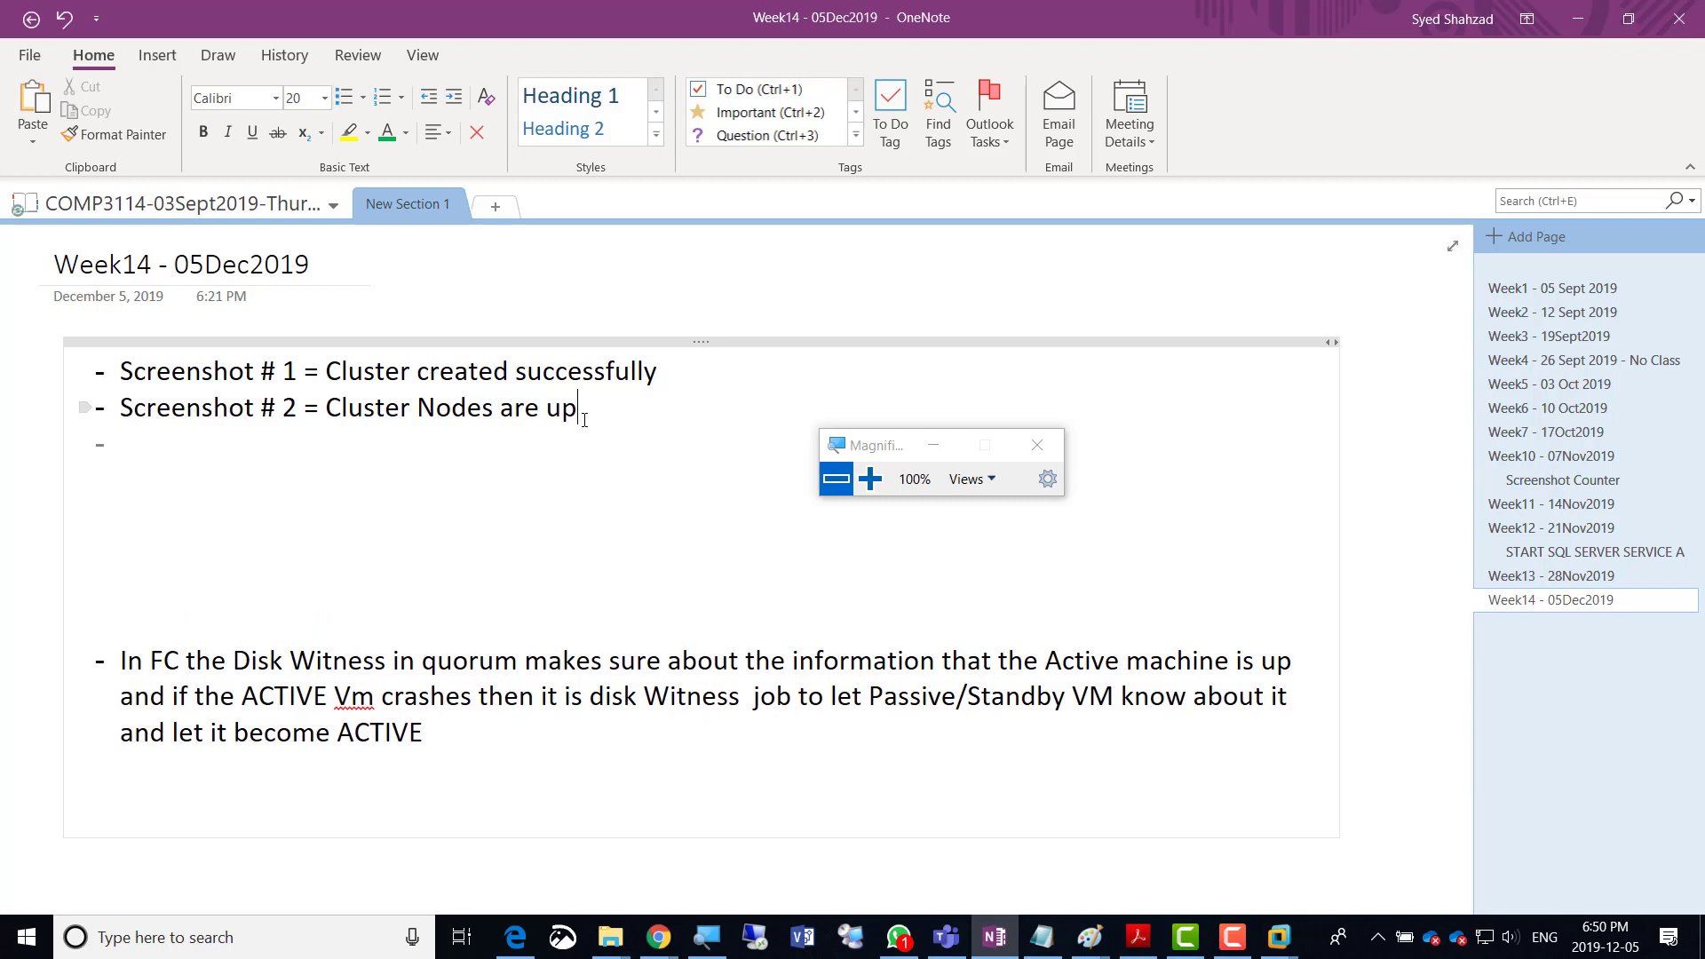
key("shift+Home")
key("ctrl+c")
left_click(584, 420)
key("Return")
key("ctrl+v")
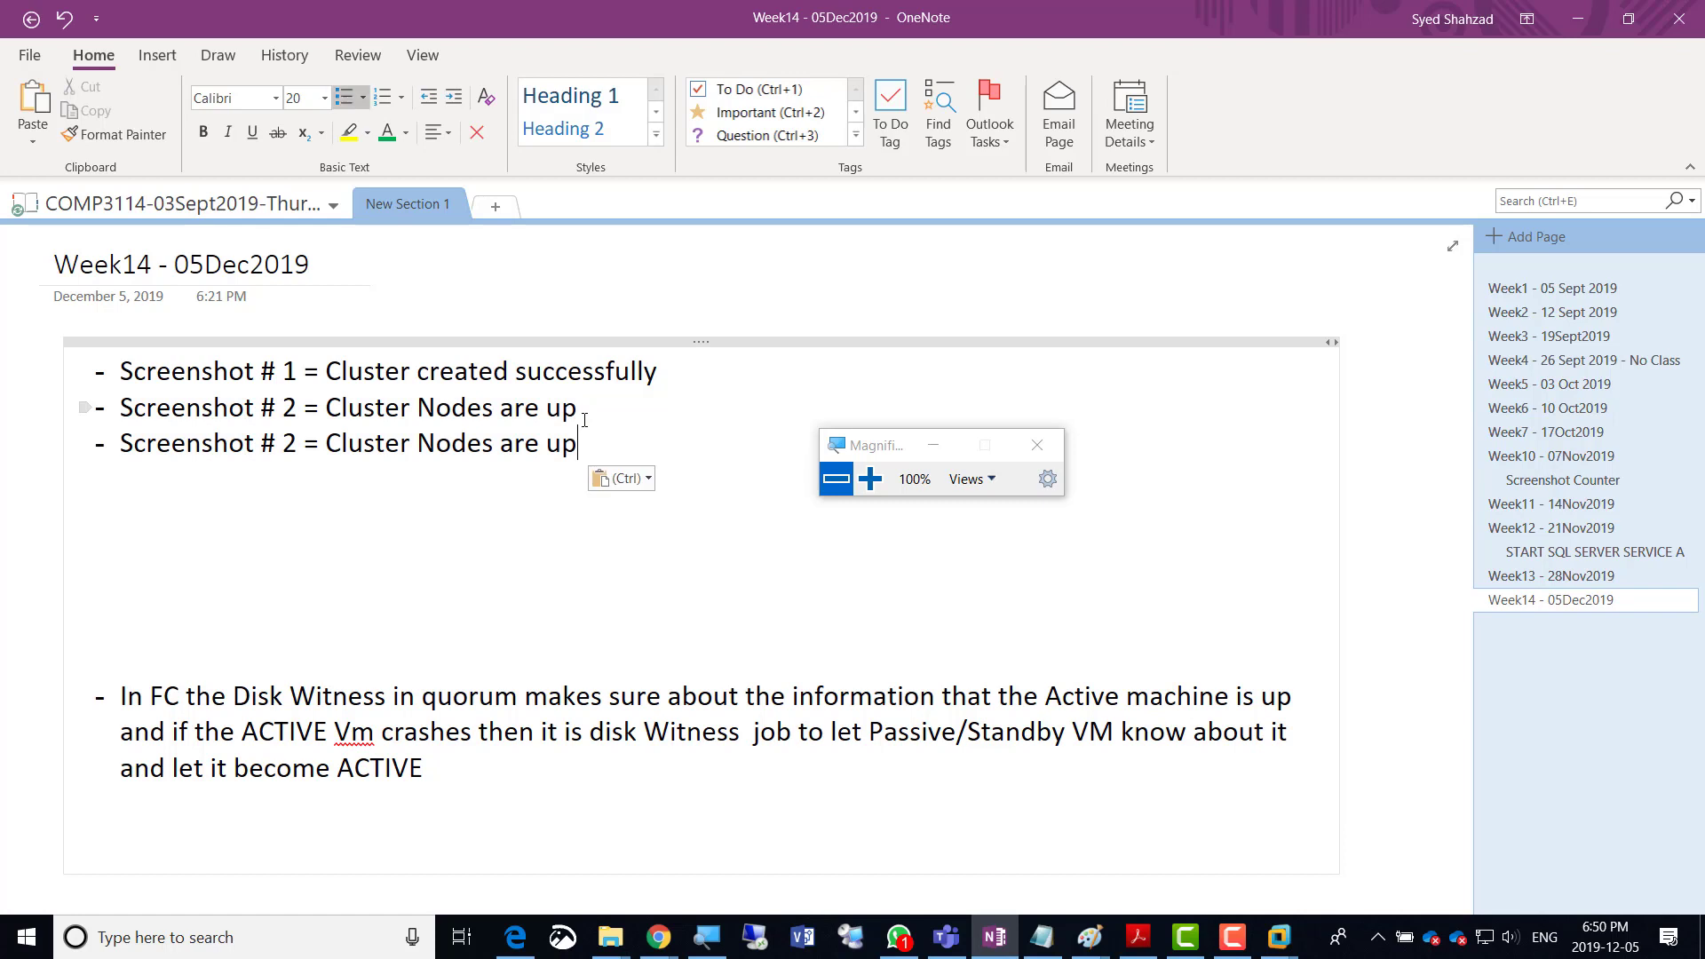
Change the screenshot number in the duplicated bullet to 3.
key("ctrl+Left")
key("ctrl+Left")
key("ctrl+Left")
key("ctrl+Left")
key("Left")
key("Left")
key("shift+Left")
type("3")
Replace the Screenshot # 3 description with "FC network with heartbeat configured".
key("ctrl+Right")
key("shift+Right")
key("shift+Right")
key("shift+Right")
key("shift+Right")
key("shift+Right")
key("shift+Right")
key("shift+Right")
key("shift+Right")
key("shift+Right")
key("shift+Right")
key("shift+Right")
key("shift+Right")
key("shift+Right")
key("shift+Right")
key("shift+Right")
key("shift+Right")
key("shift+Right")
key("shift+Right")
key("shift+Right")
key("shift+Right")
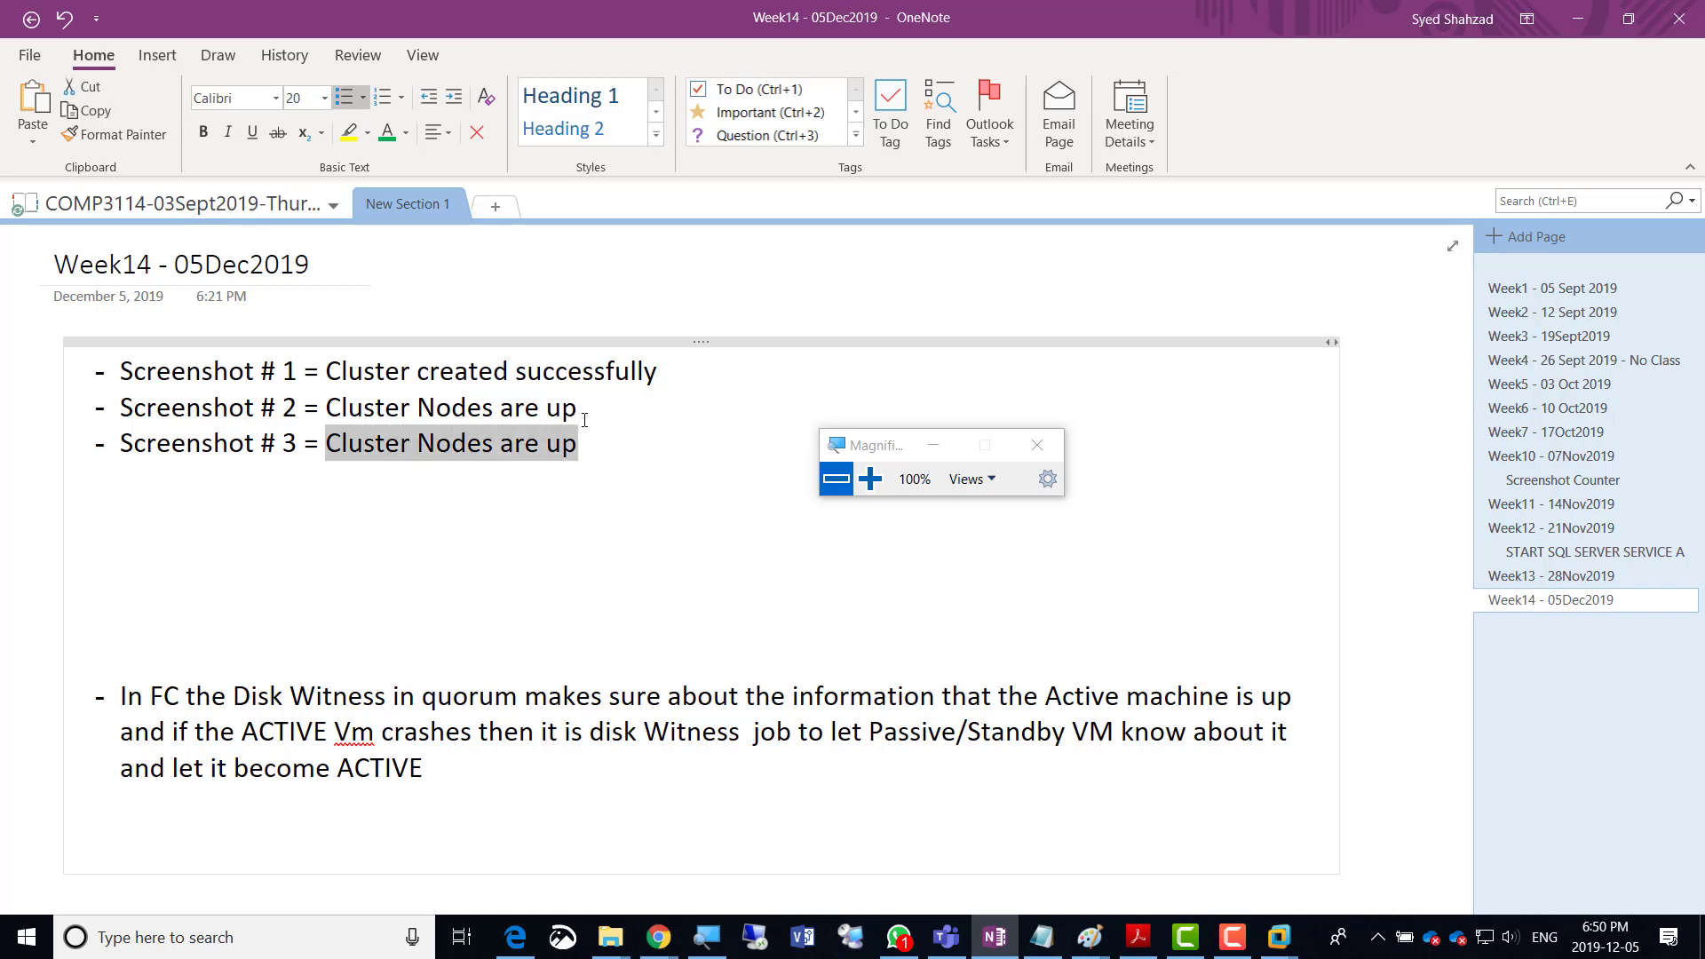
type("FC networ")
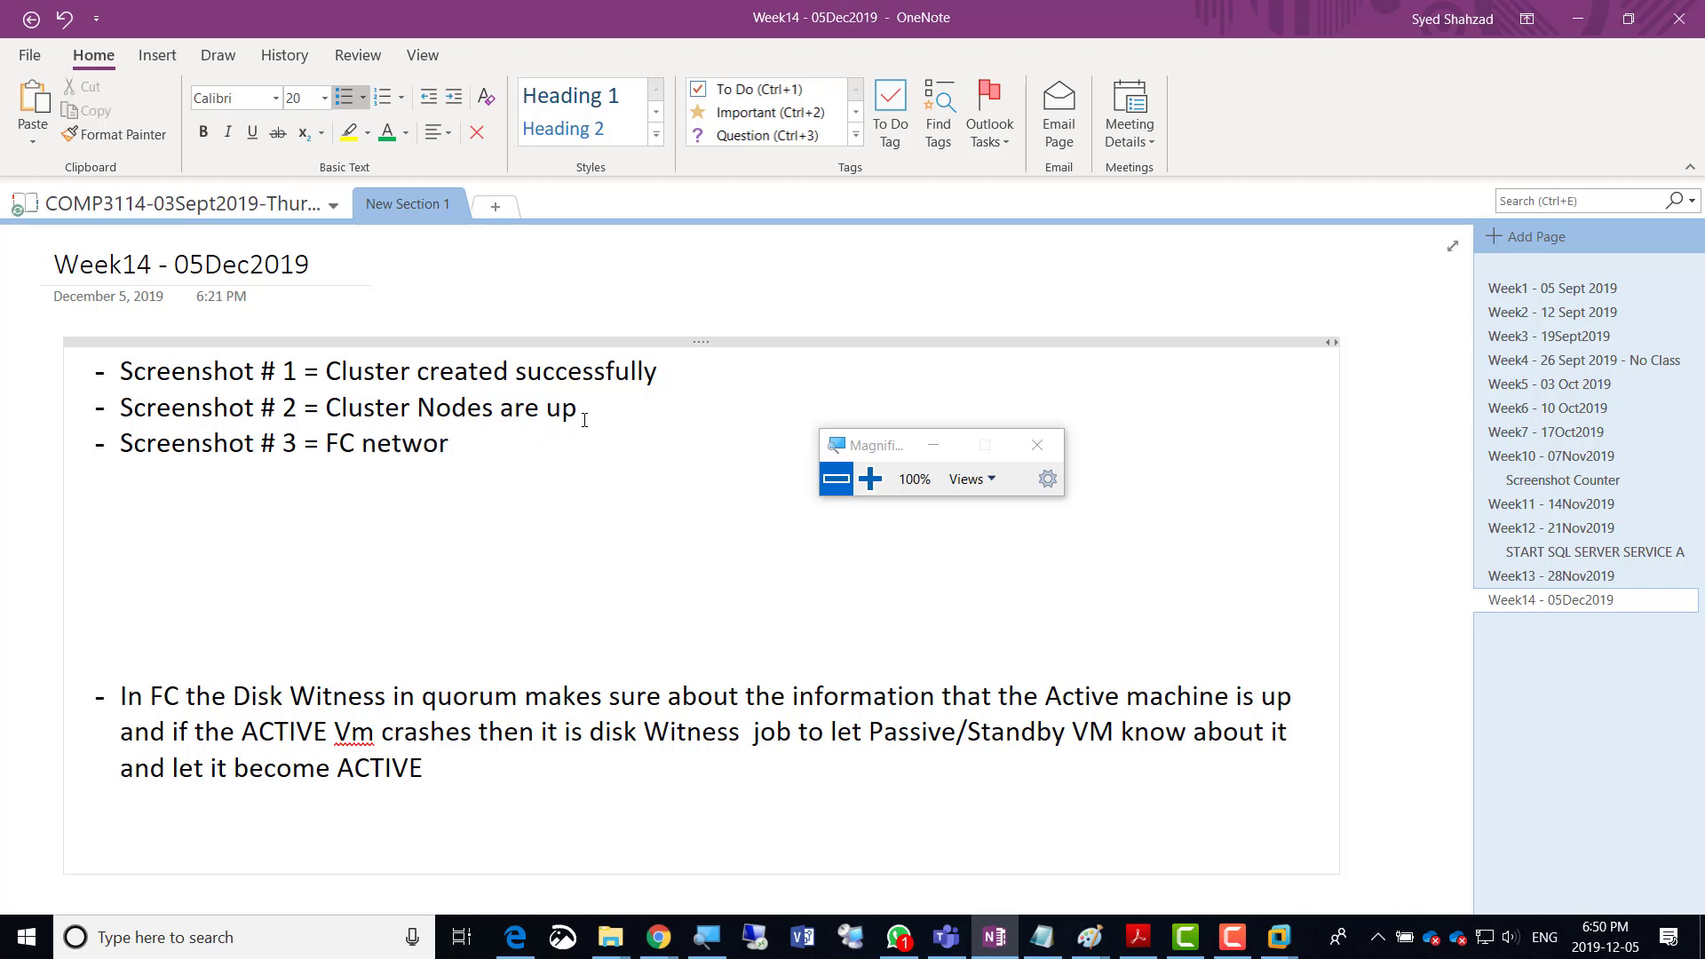
type("k with heartbeat ")
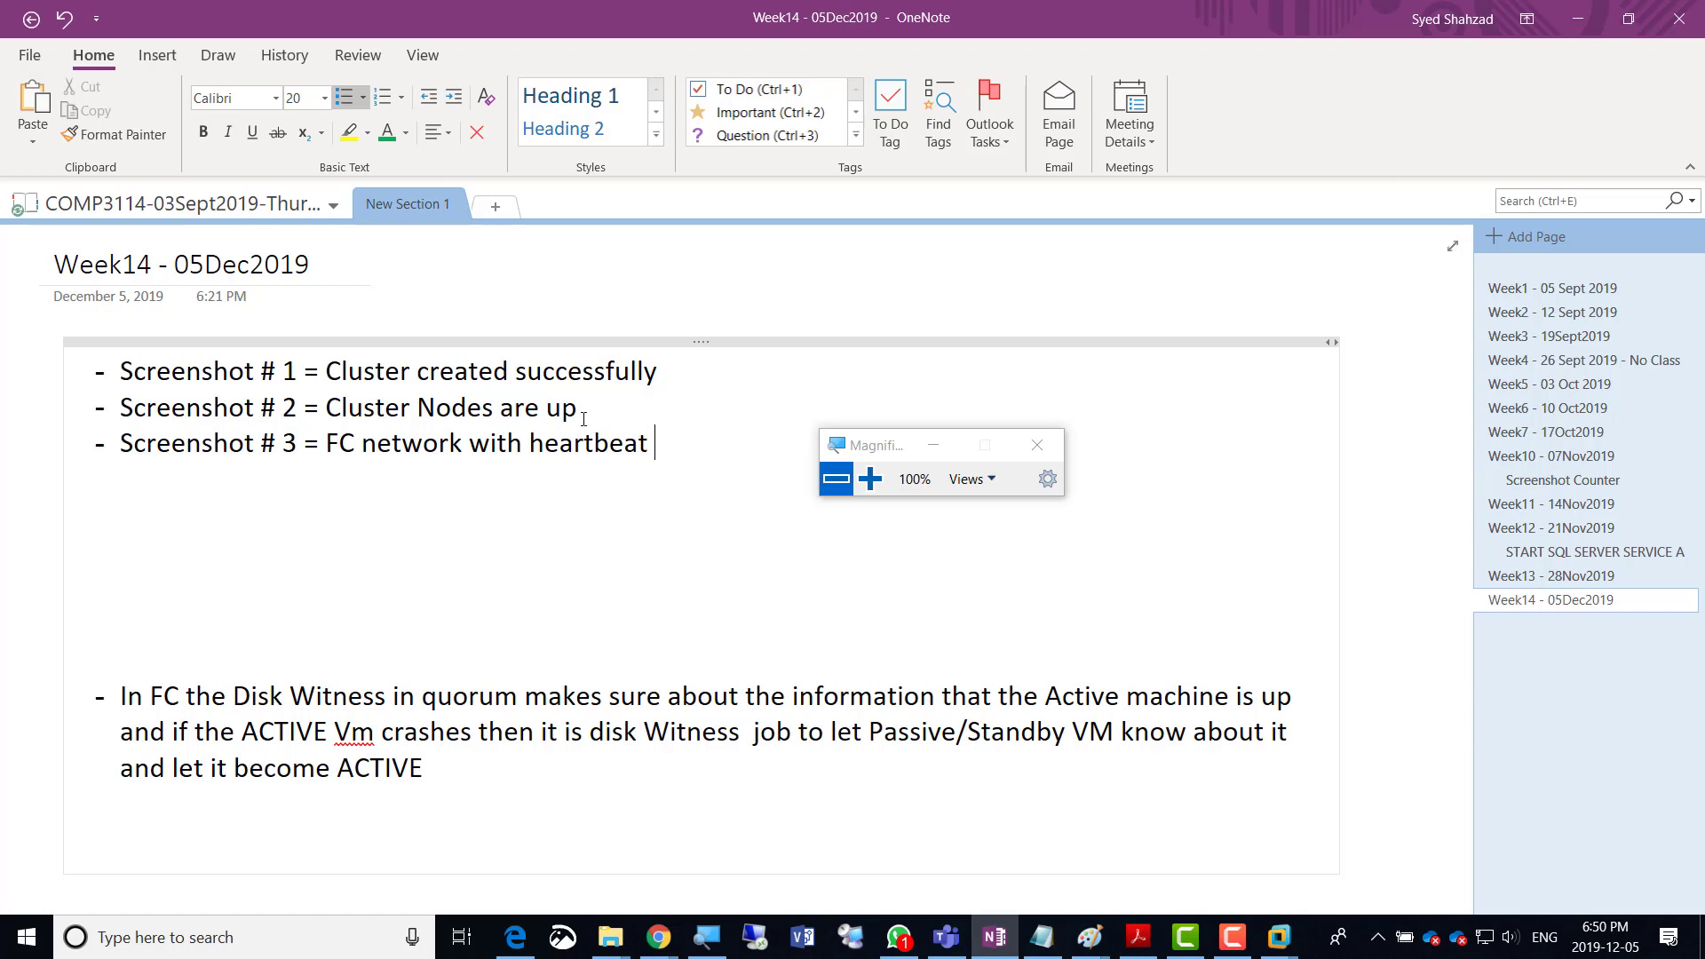
type("configured")
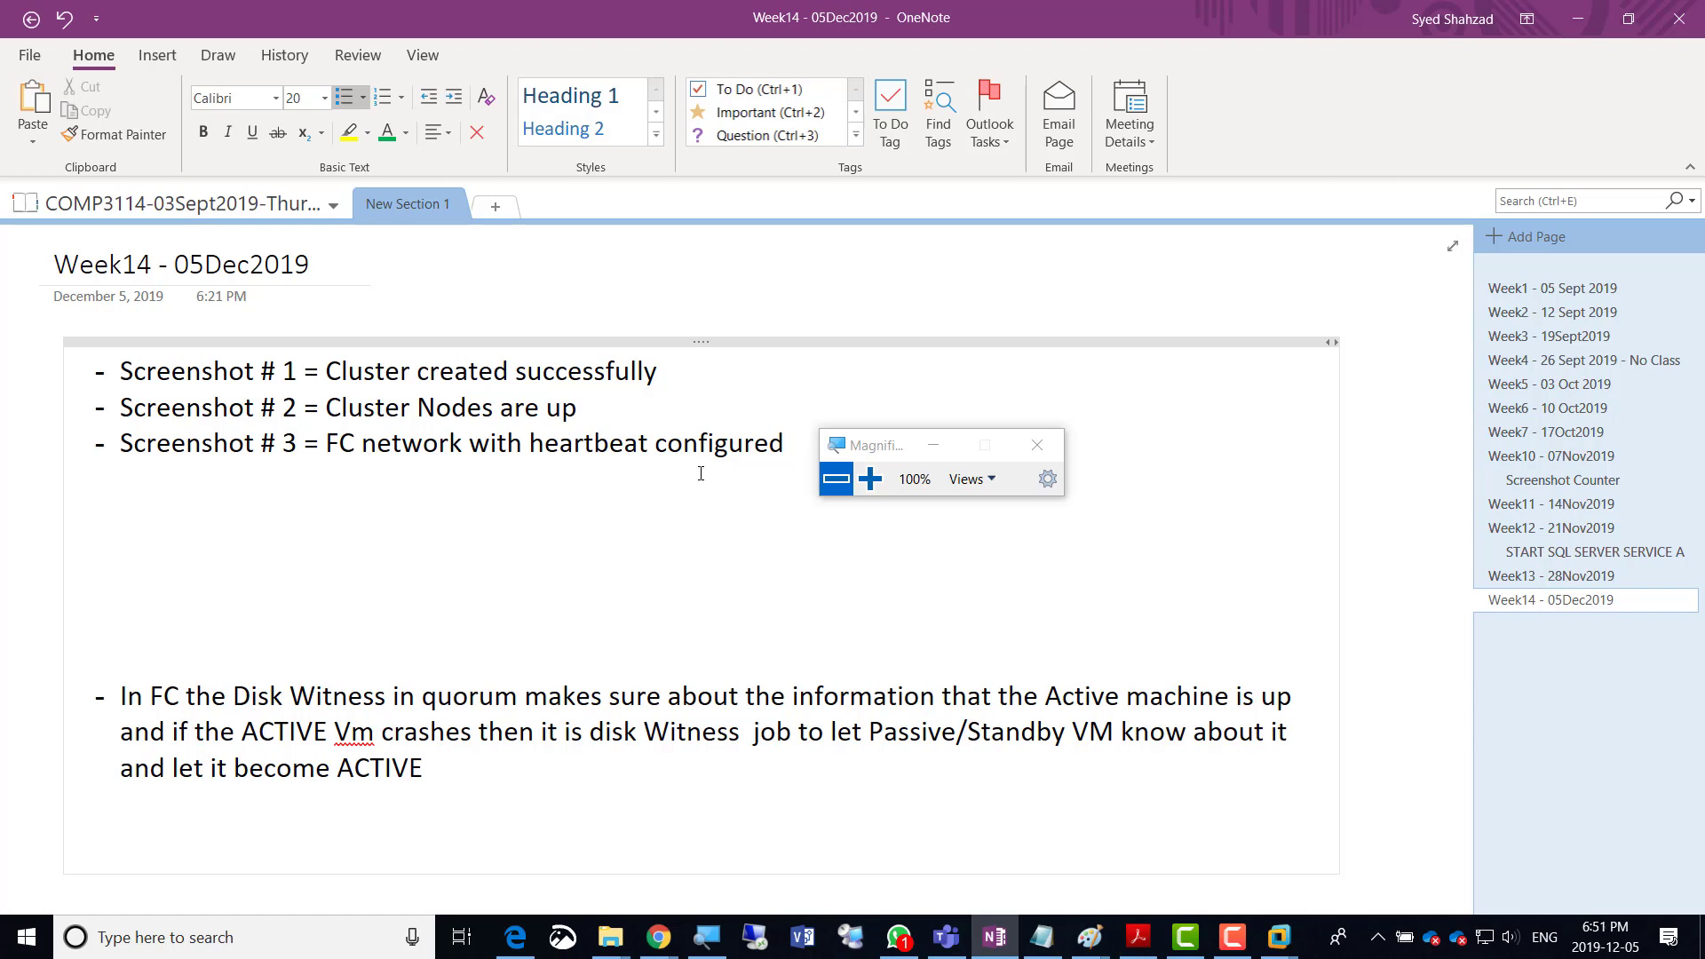
Move the Magnifier window clear of the screenshot bullets.
left_click_drag(878, 450, 1072, 432)
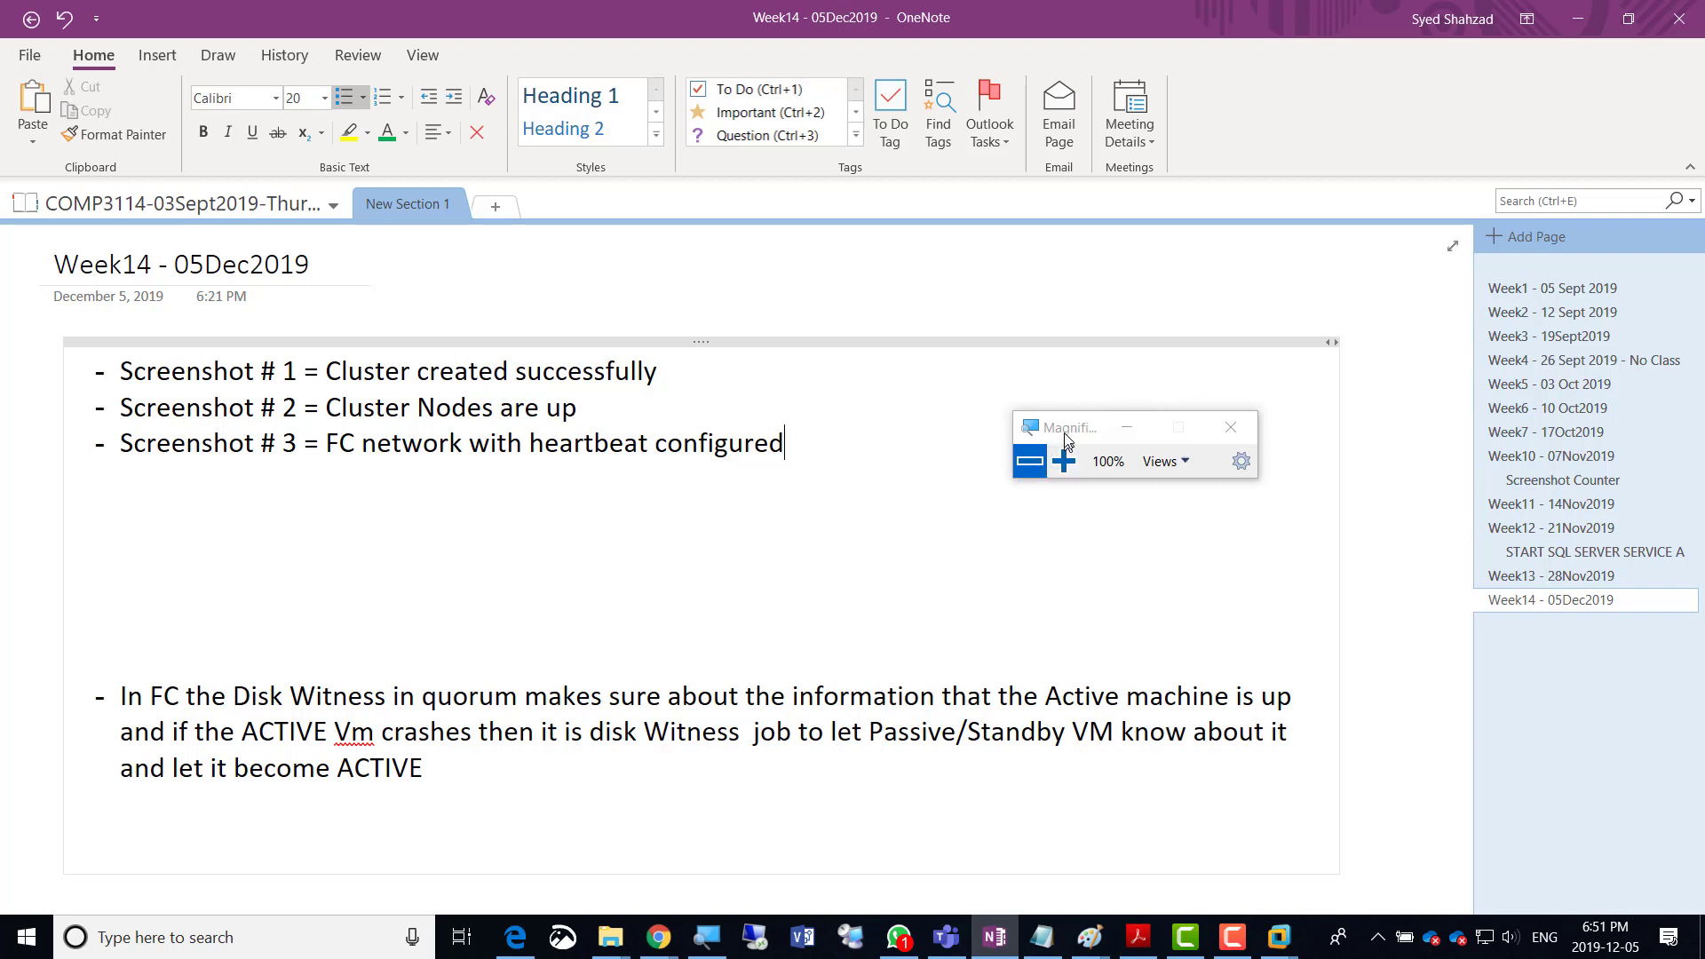
left_click_drag(1067, 435, 1050, 377)
left_click(921, 429)
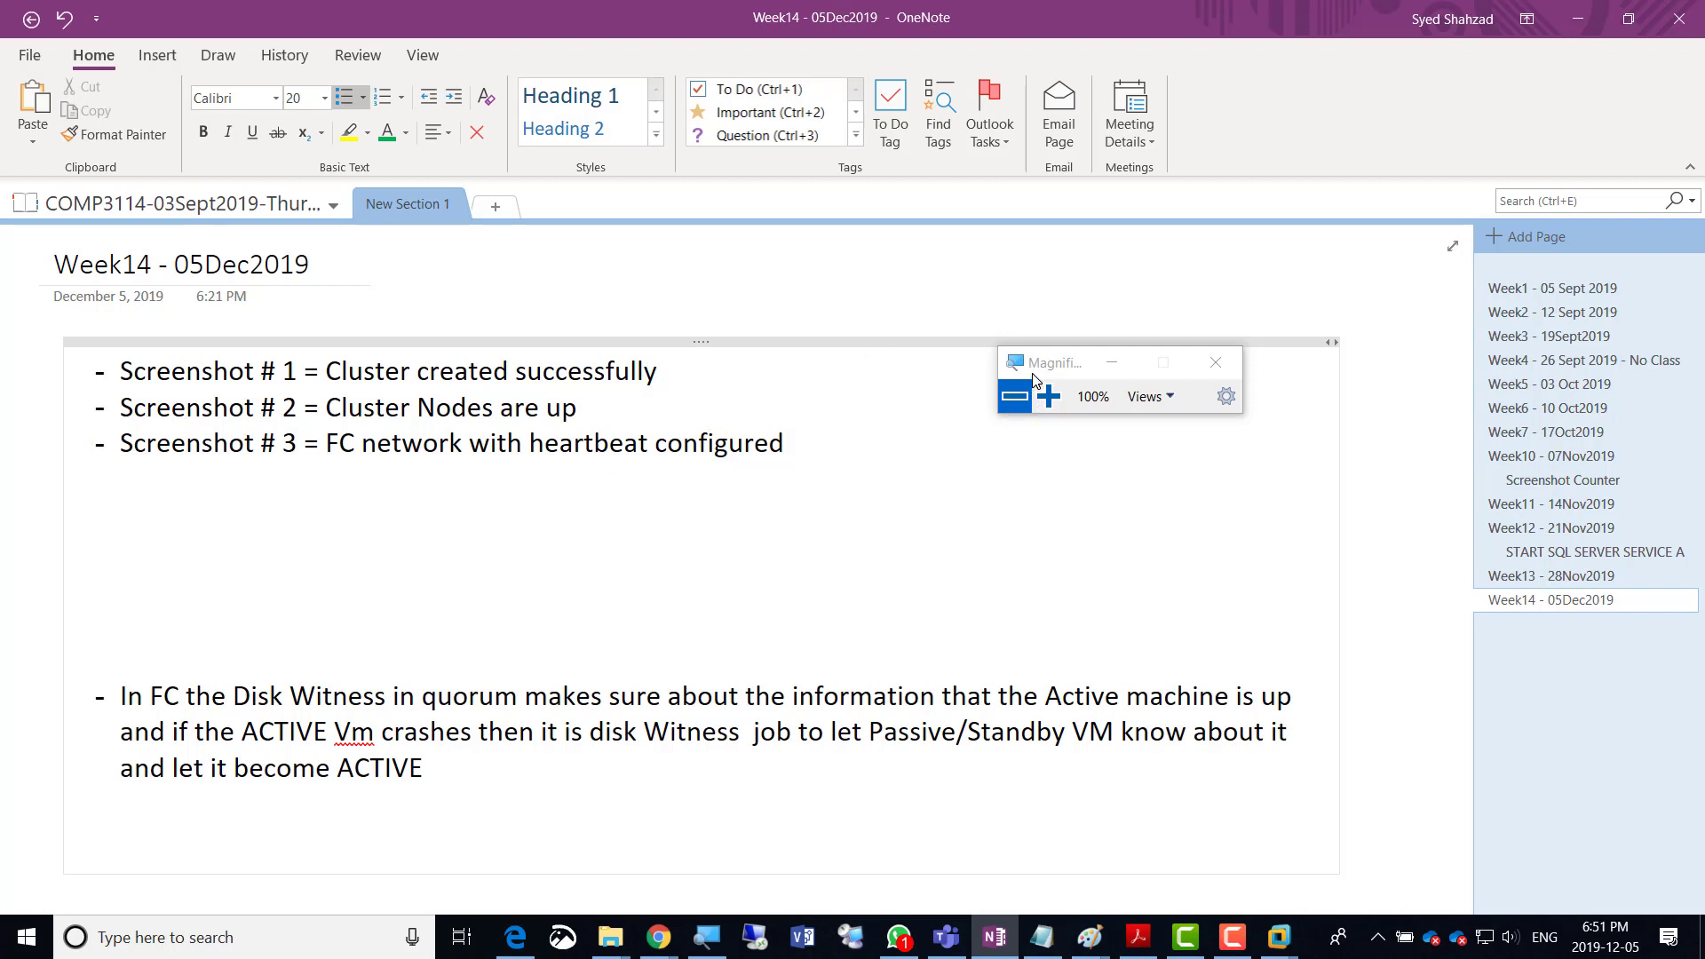
Move the Magnifier window aside and open the Week13 - 28Nov2019 page in OneNote.
left_click_drag(1046, 371, 984, 381)
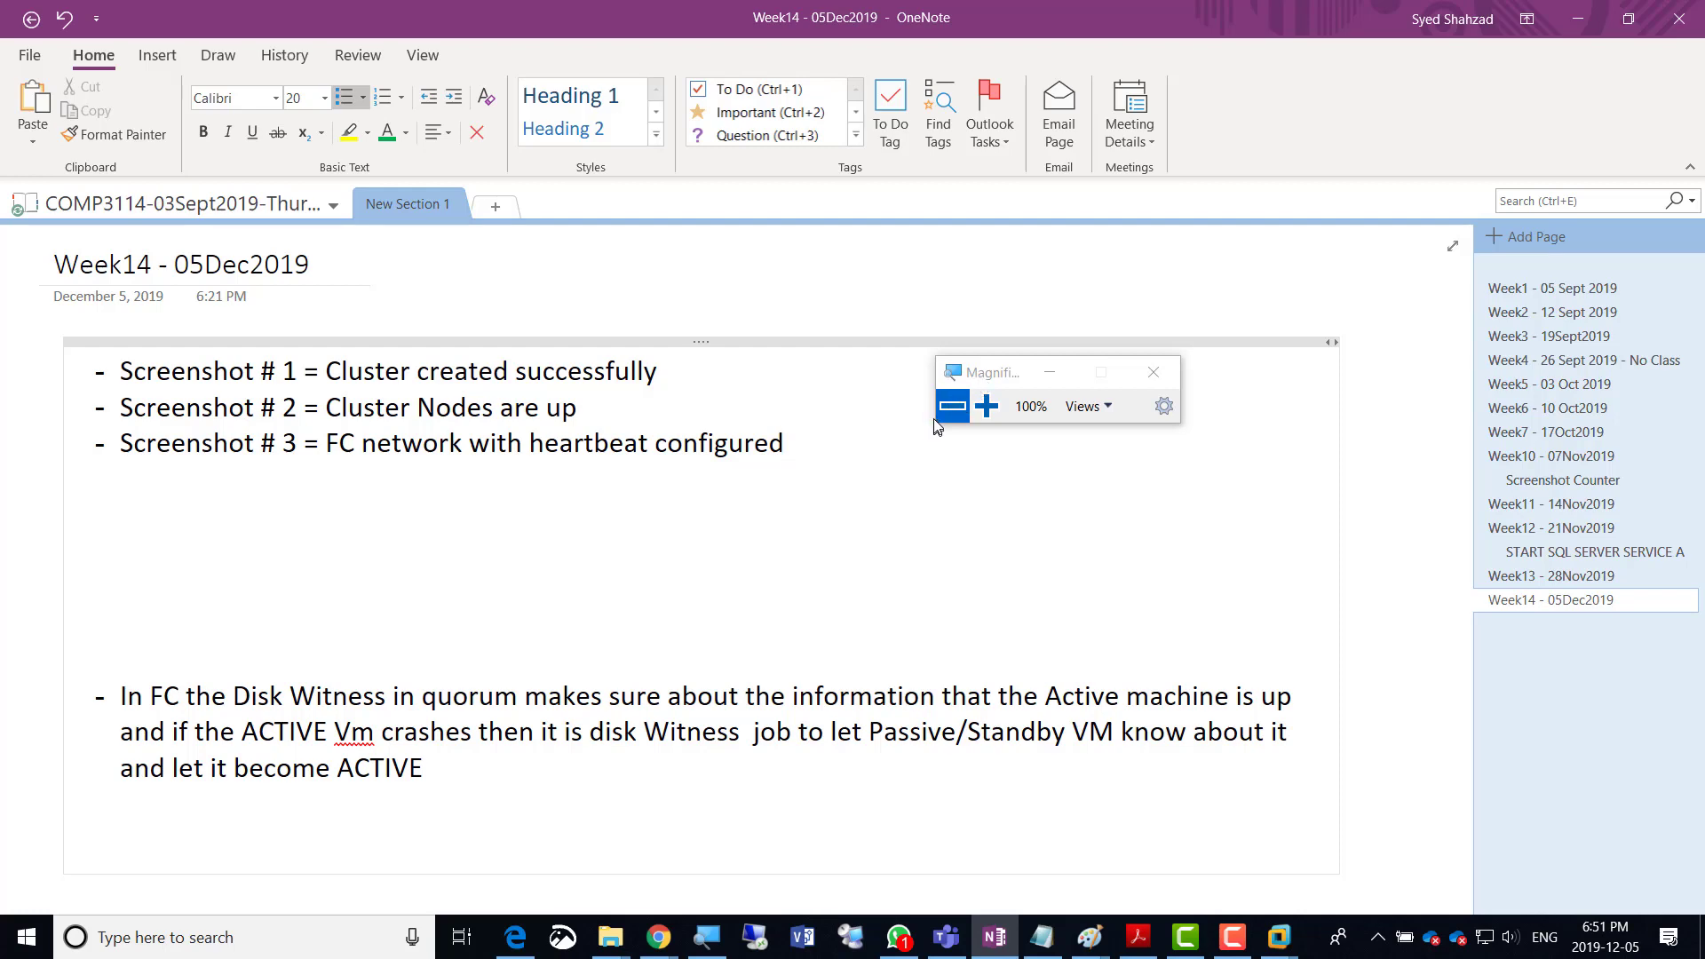
key("alt+Tab")
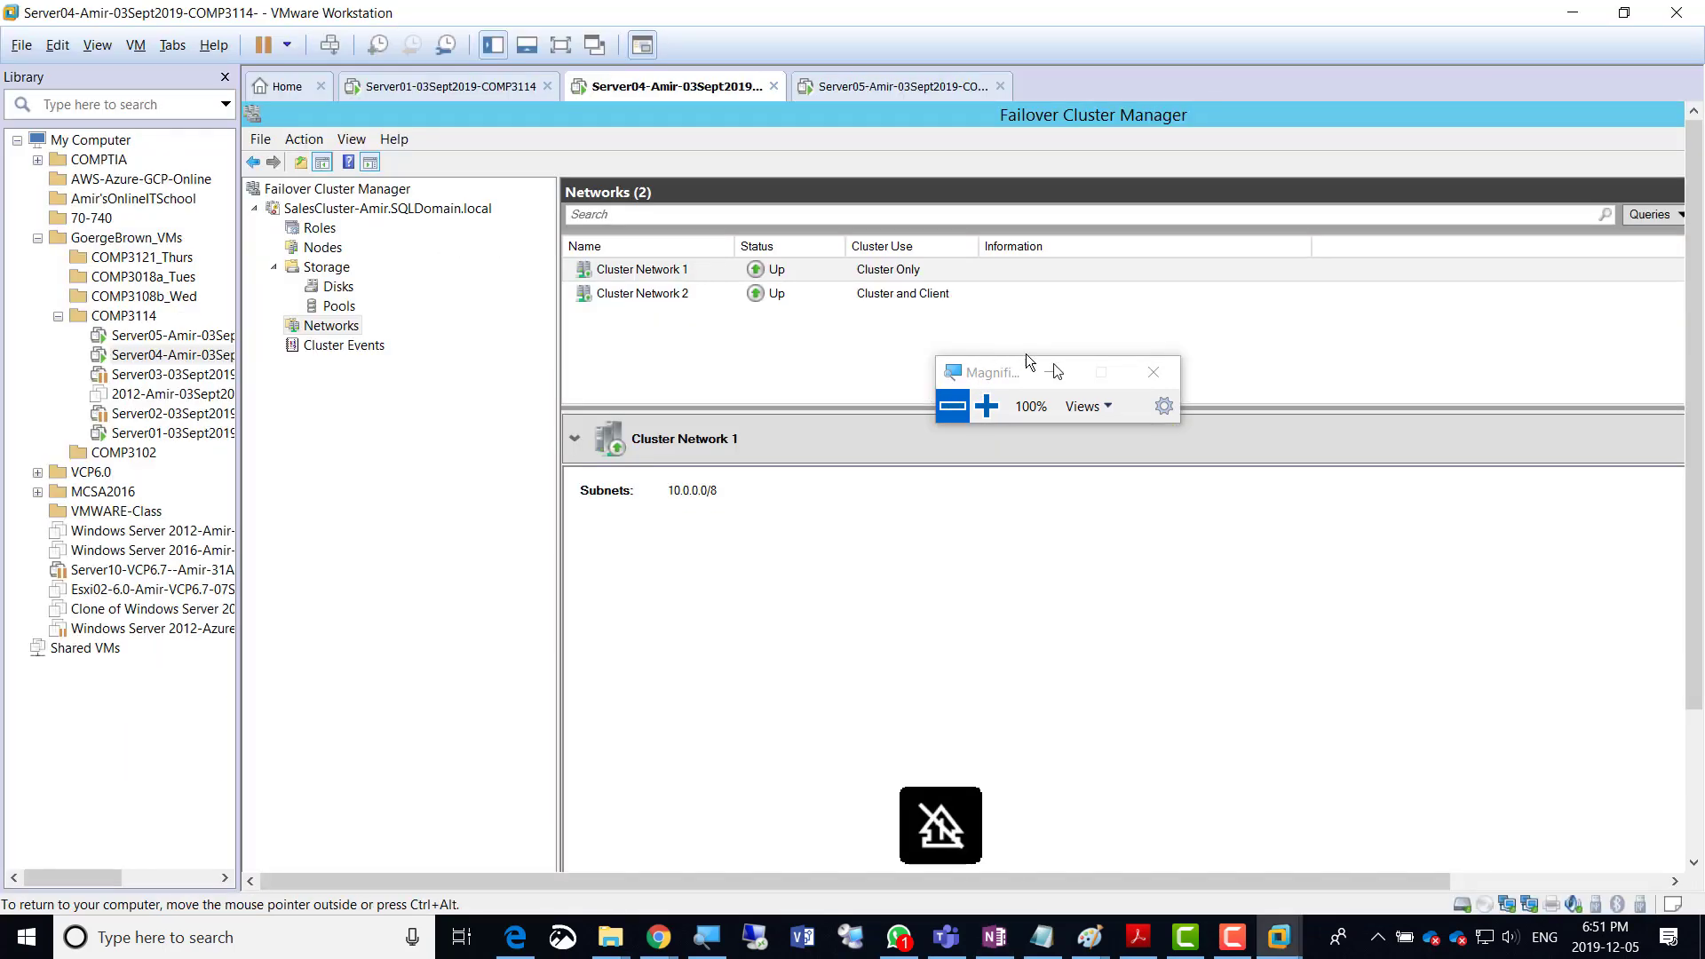
left_click(994, 936)
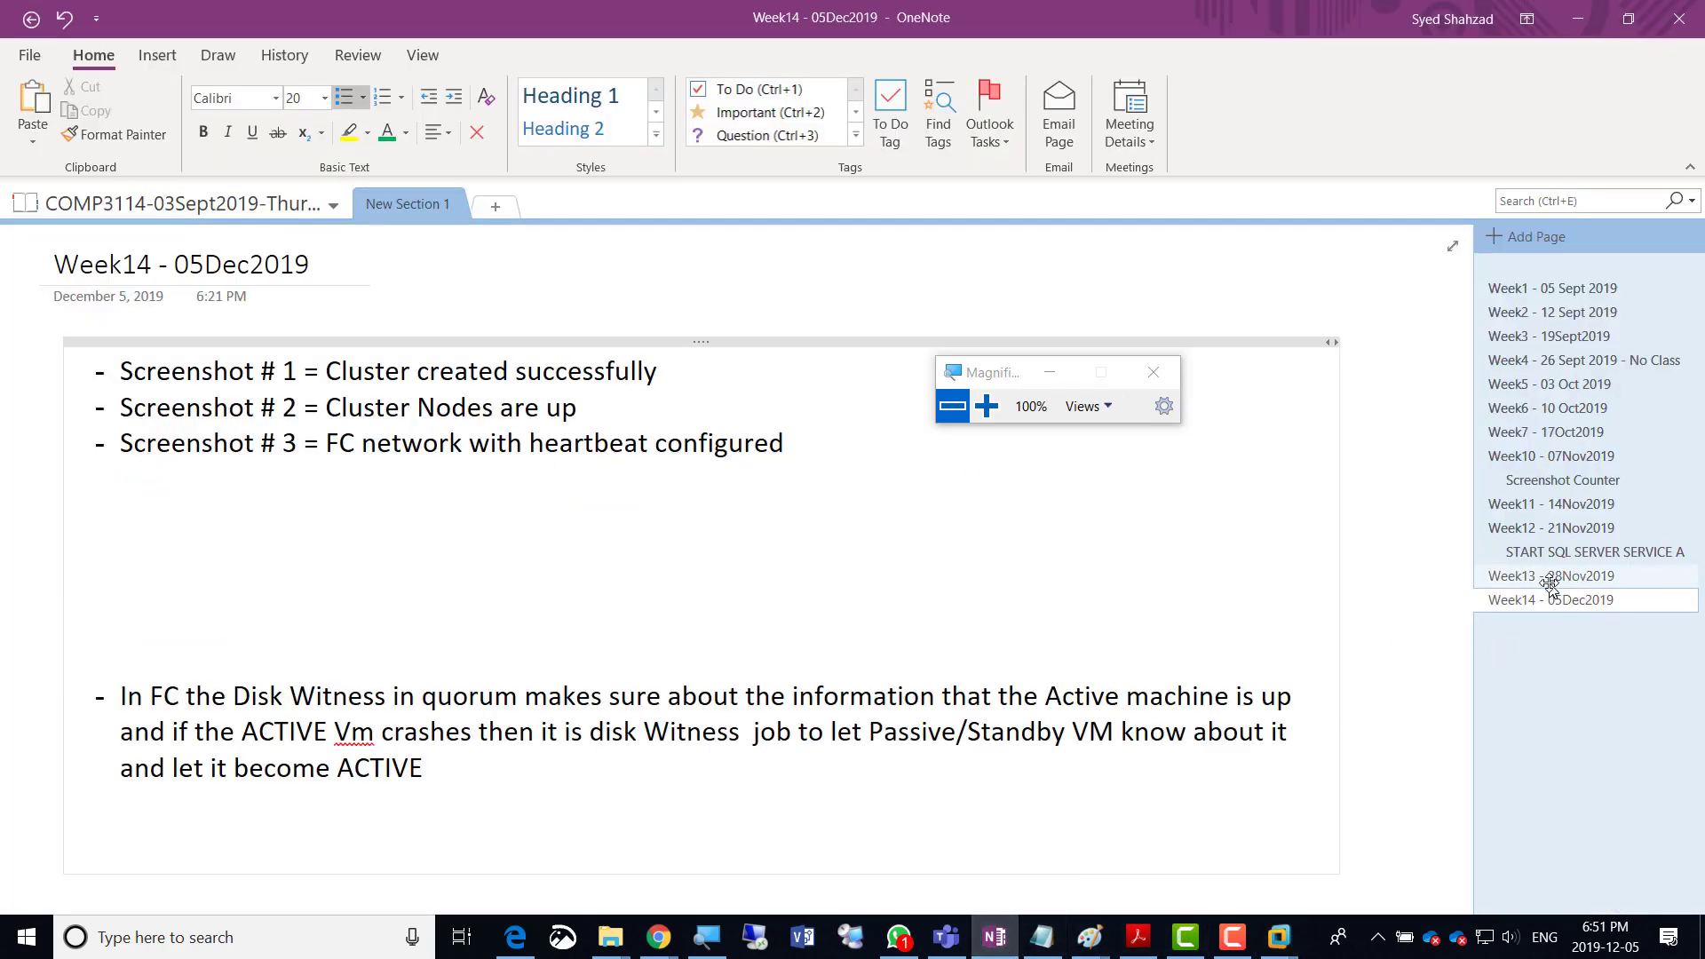
left_click(1579, 577)
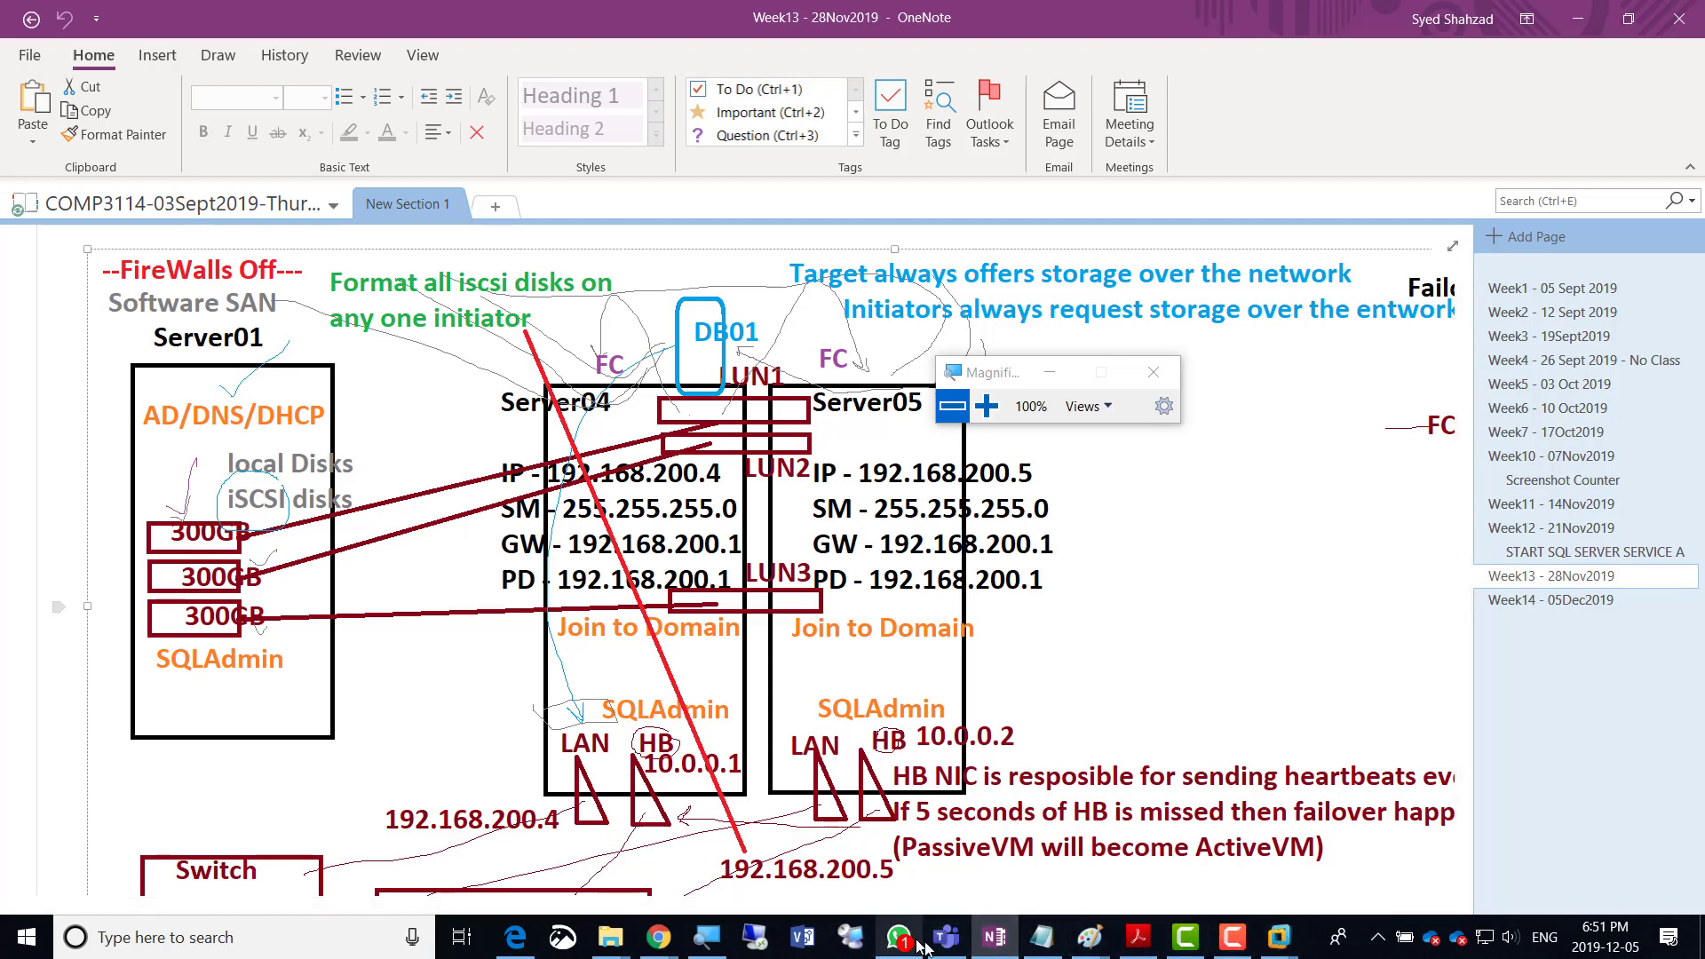
Switch to the Server04 virtual machine in VMware Workstation and show the sales cluster's summary in Failover Cluster Manager.
mouse_move(1279, 947)
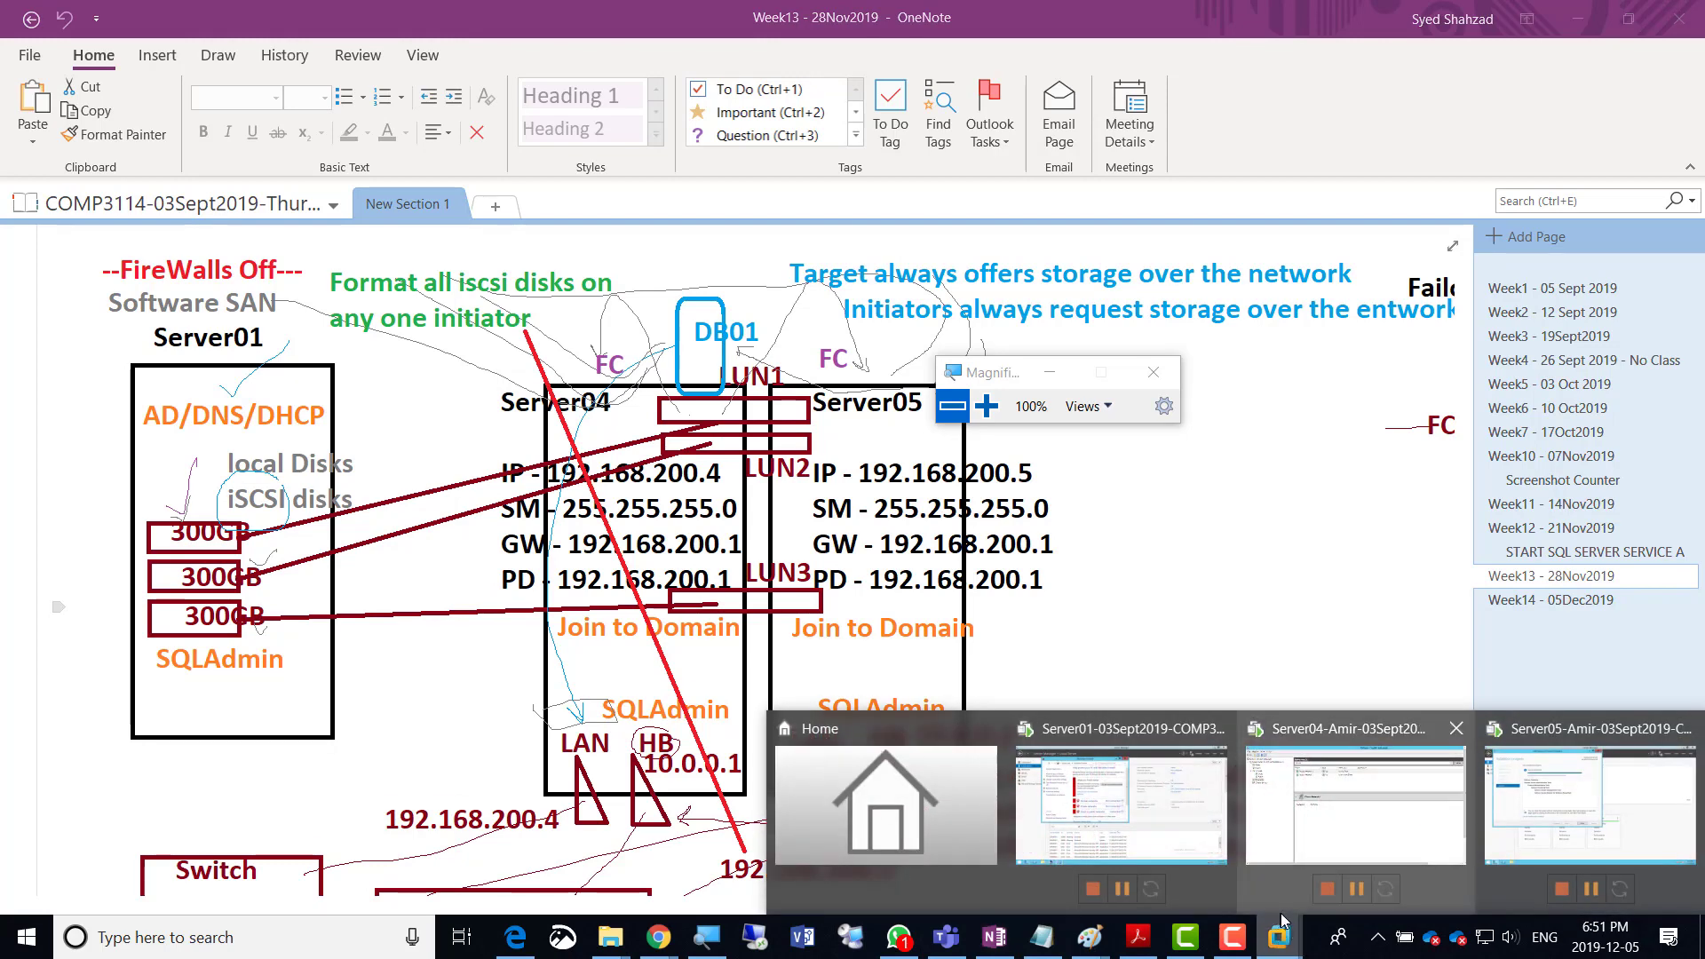
left_click(1337, 811)
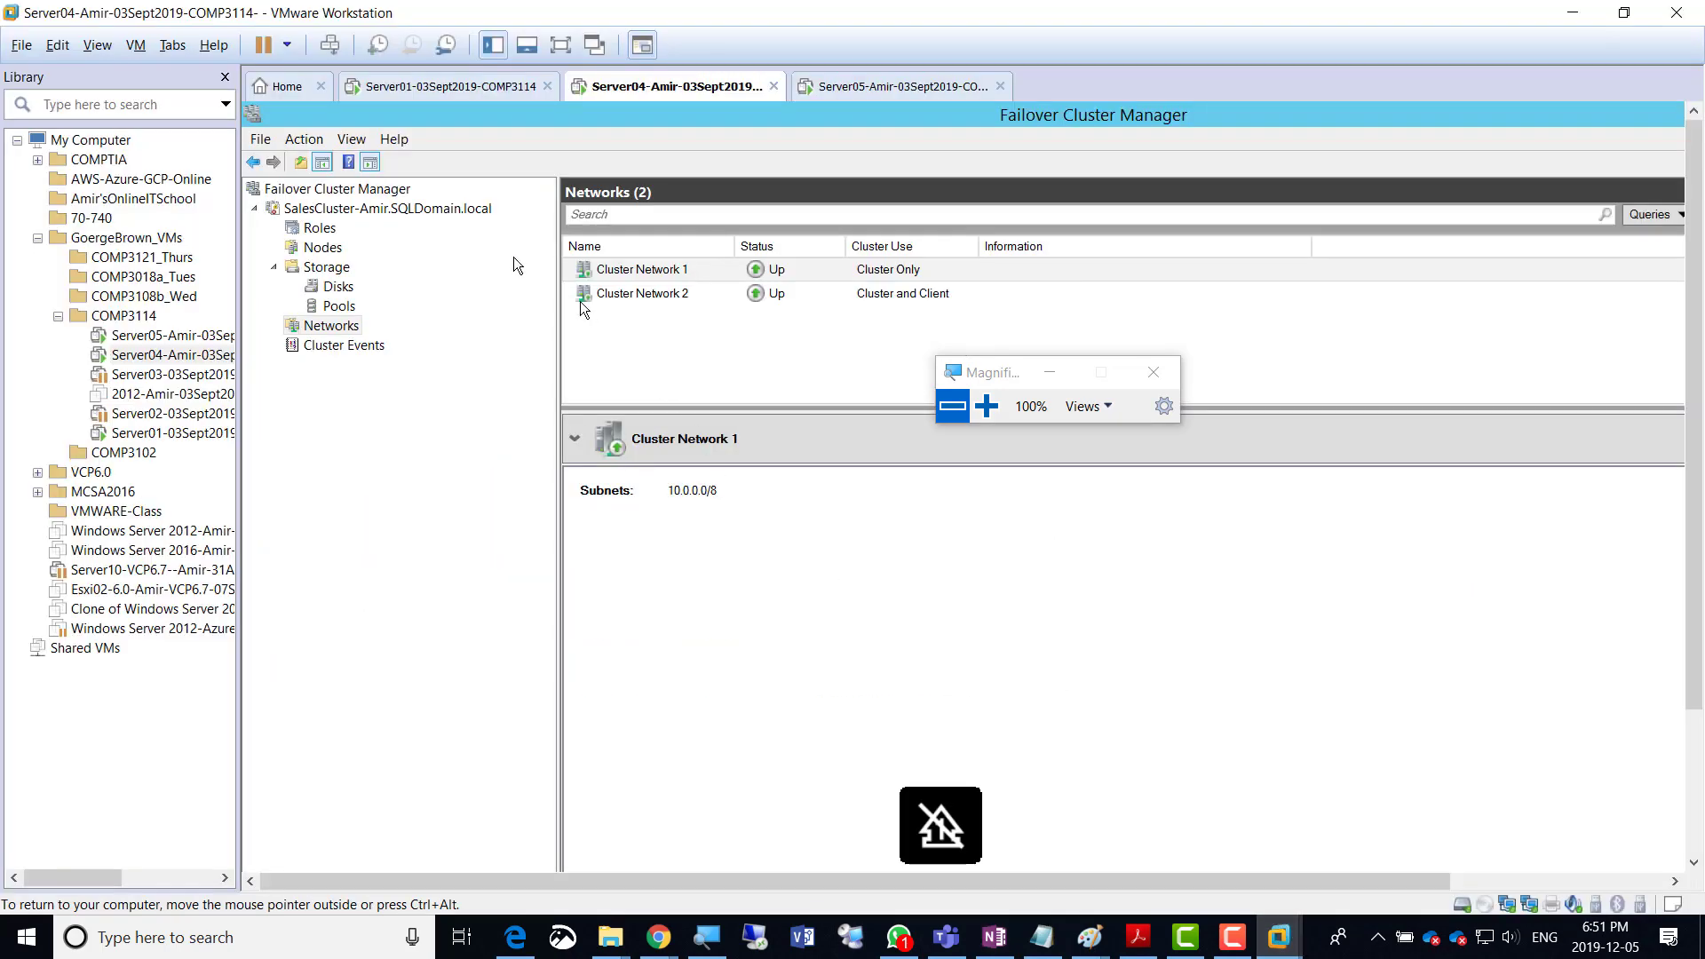
left_click(359, 208)
Magnify the screen to 300% to examine the cluster summary's host server, recent events and witness, and restore 100% magnification.
left_click(985, 406)
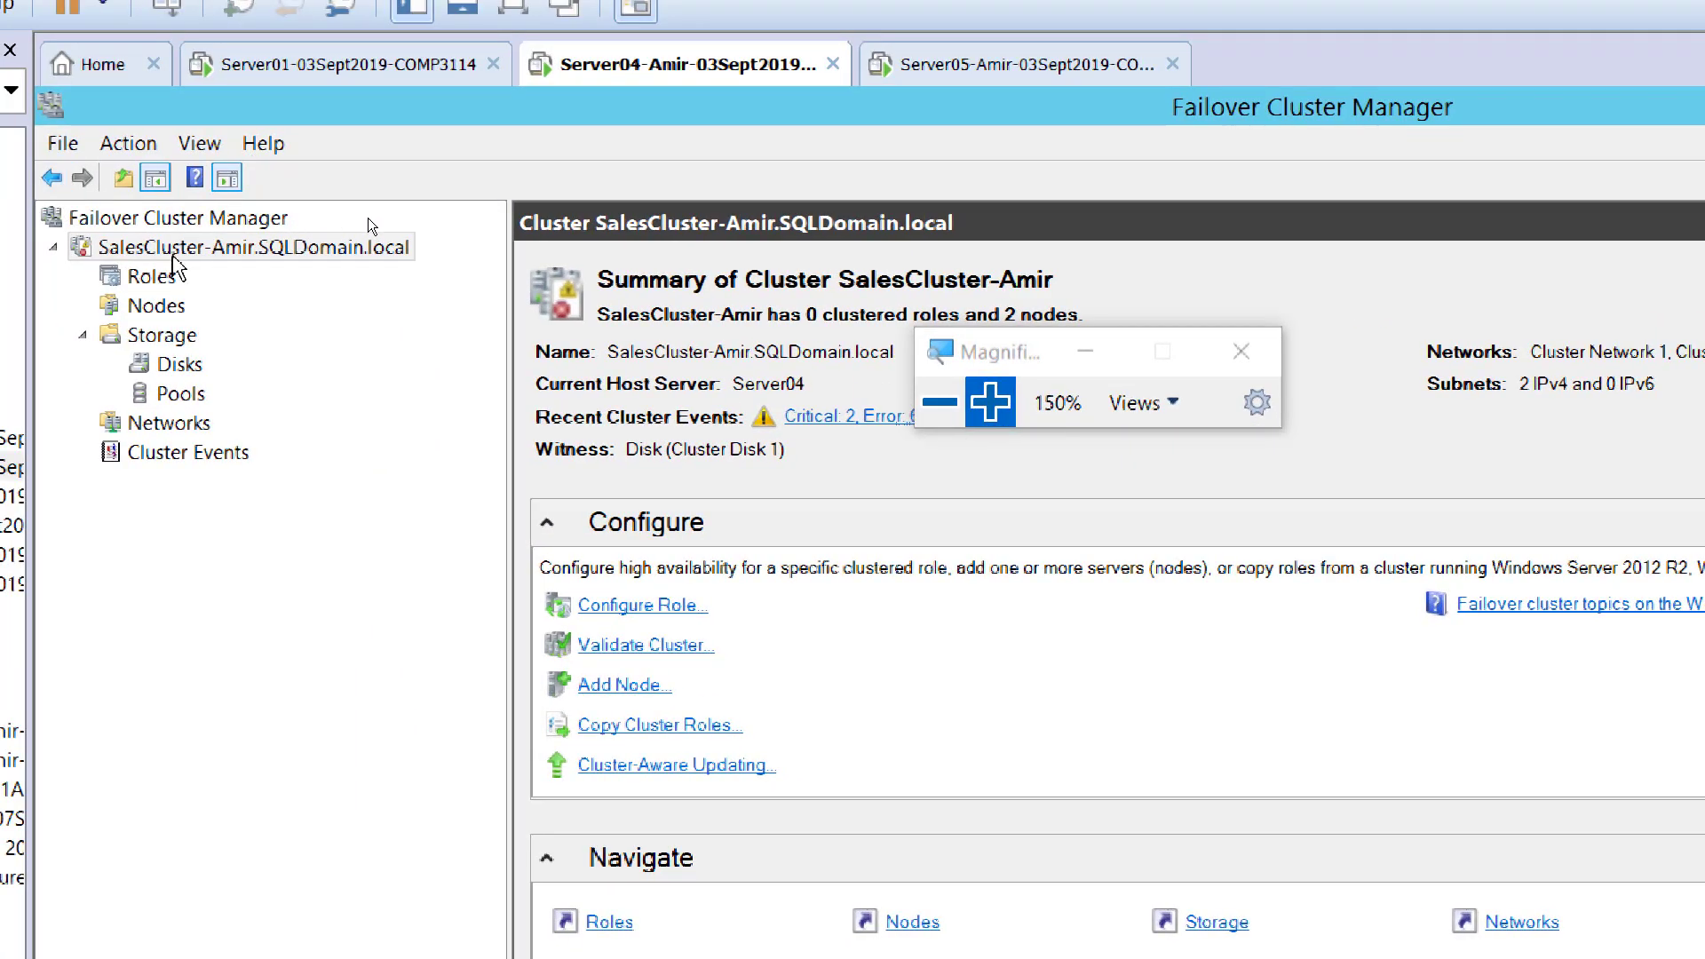
left_click_drag(949, 373, 984, 492)
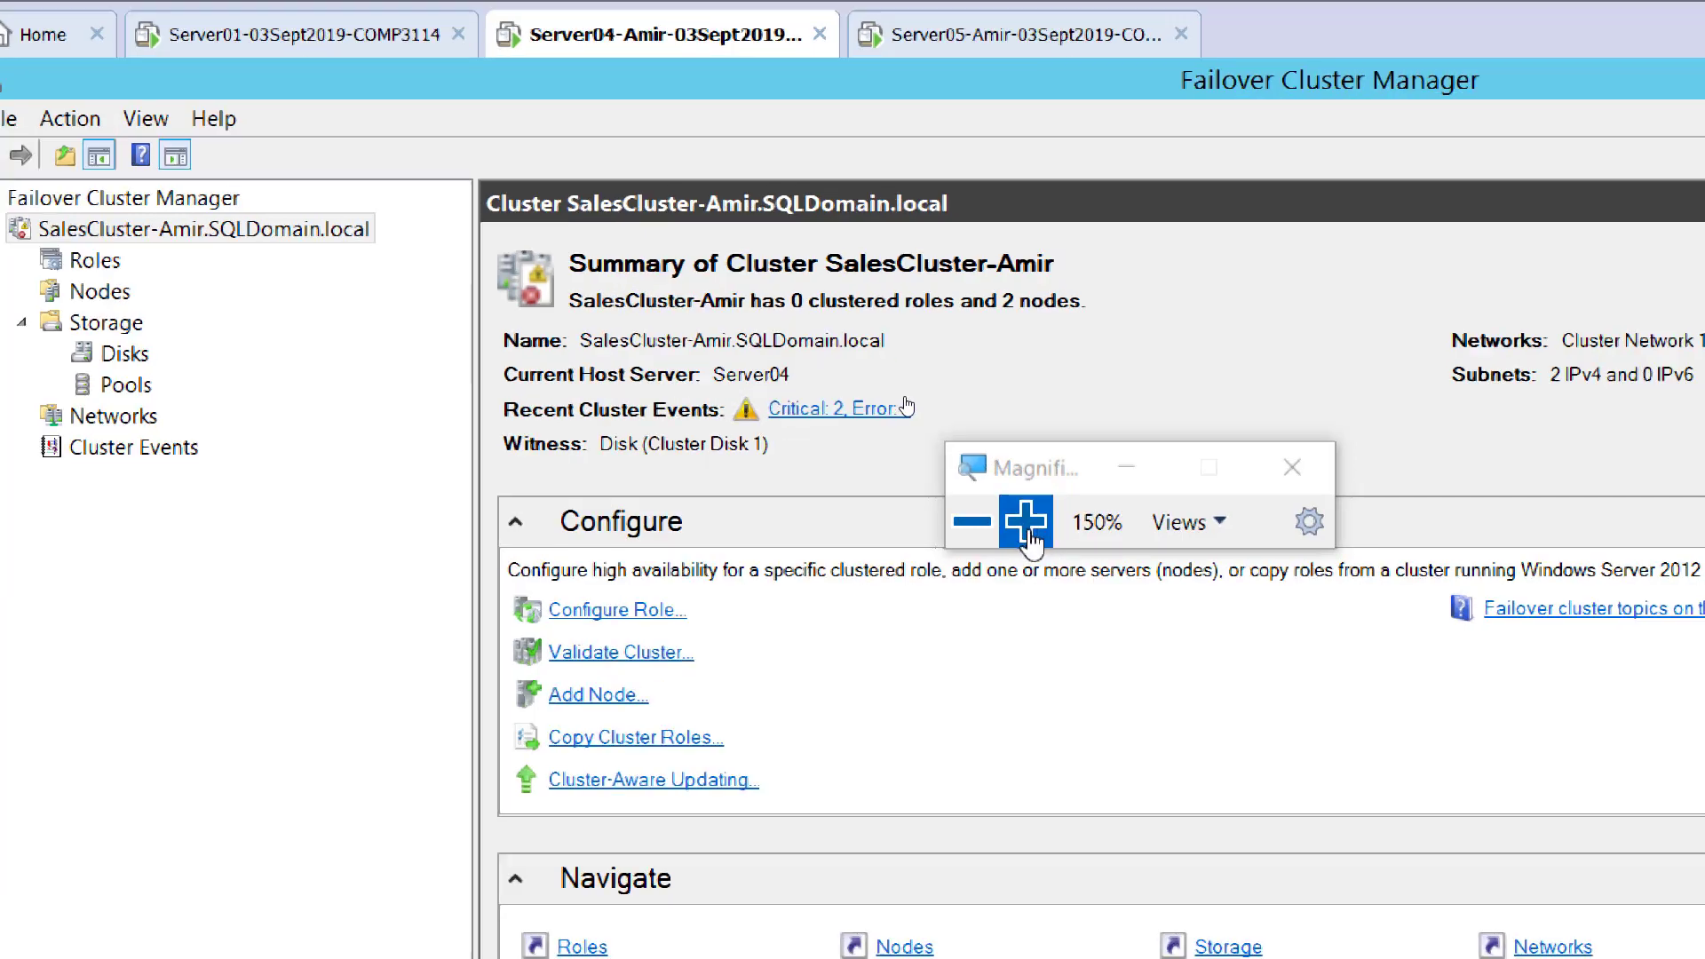
left_click(1028, 532)
left_click(1028, 532)
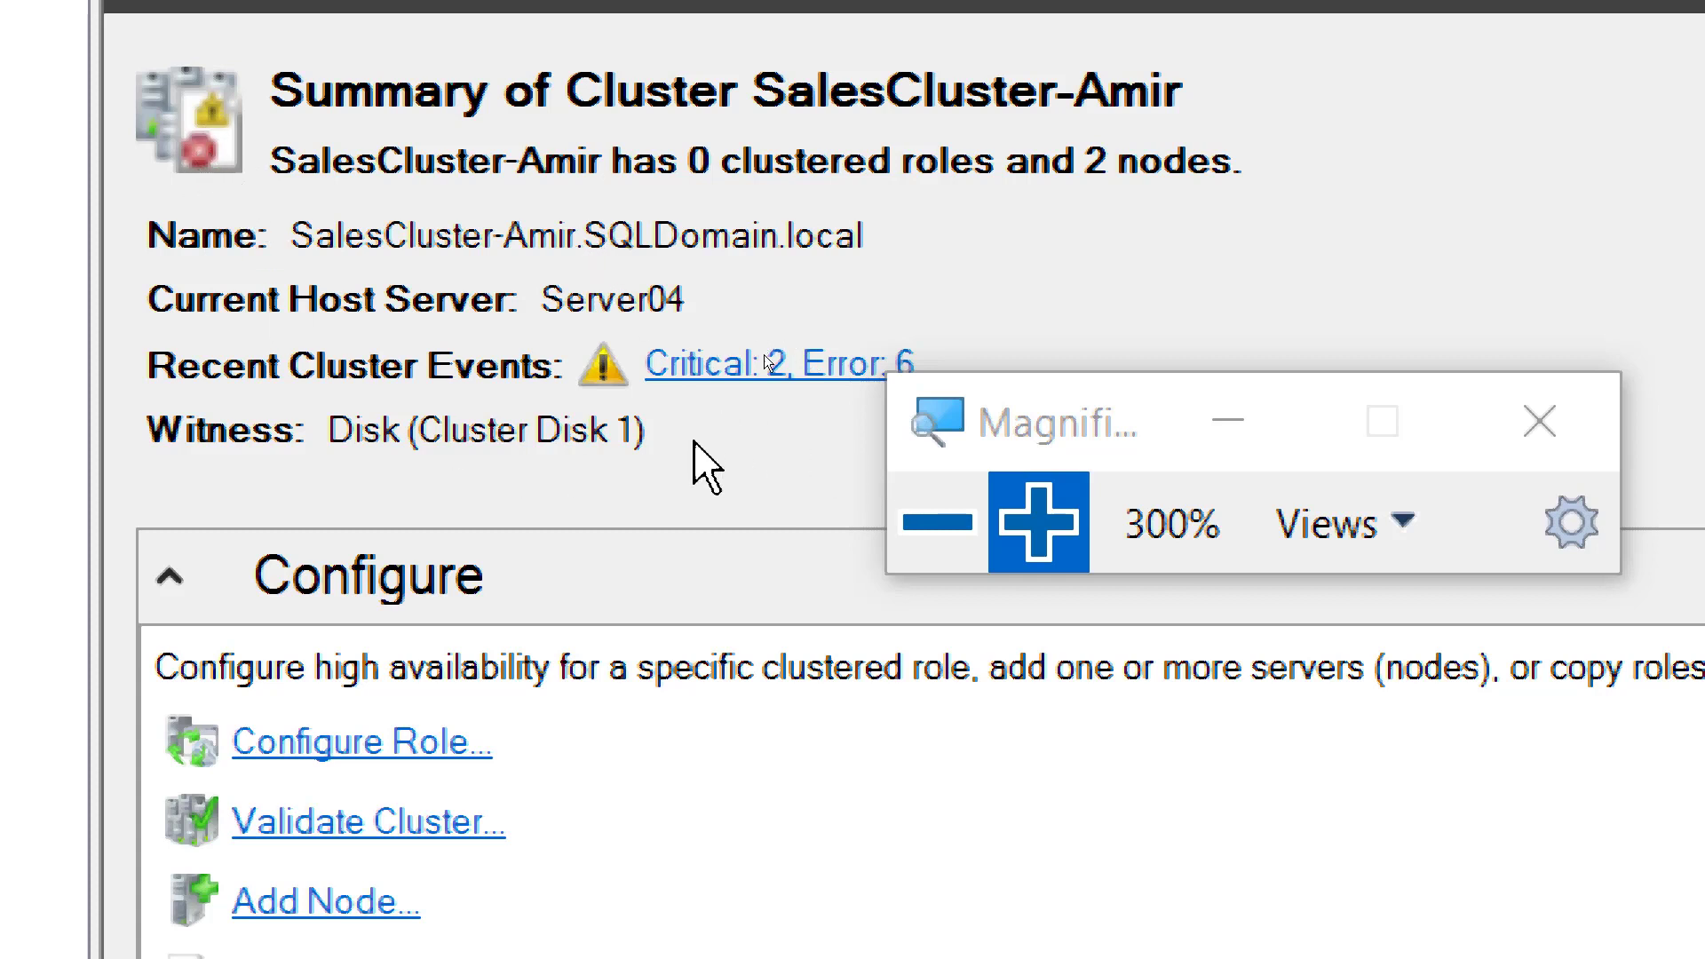
left_click_drag(1023, 427, 1264, 342)
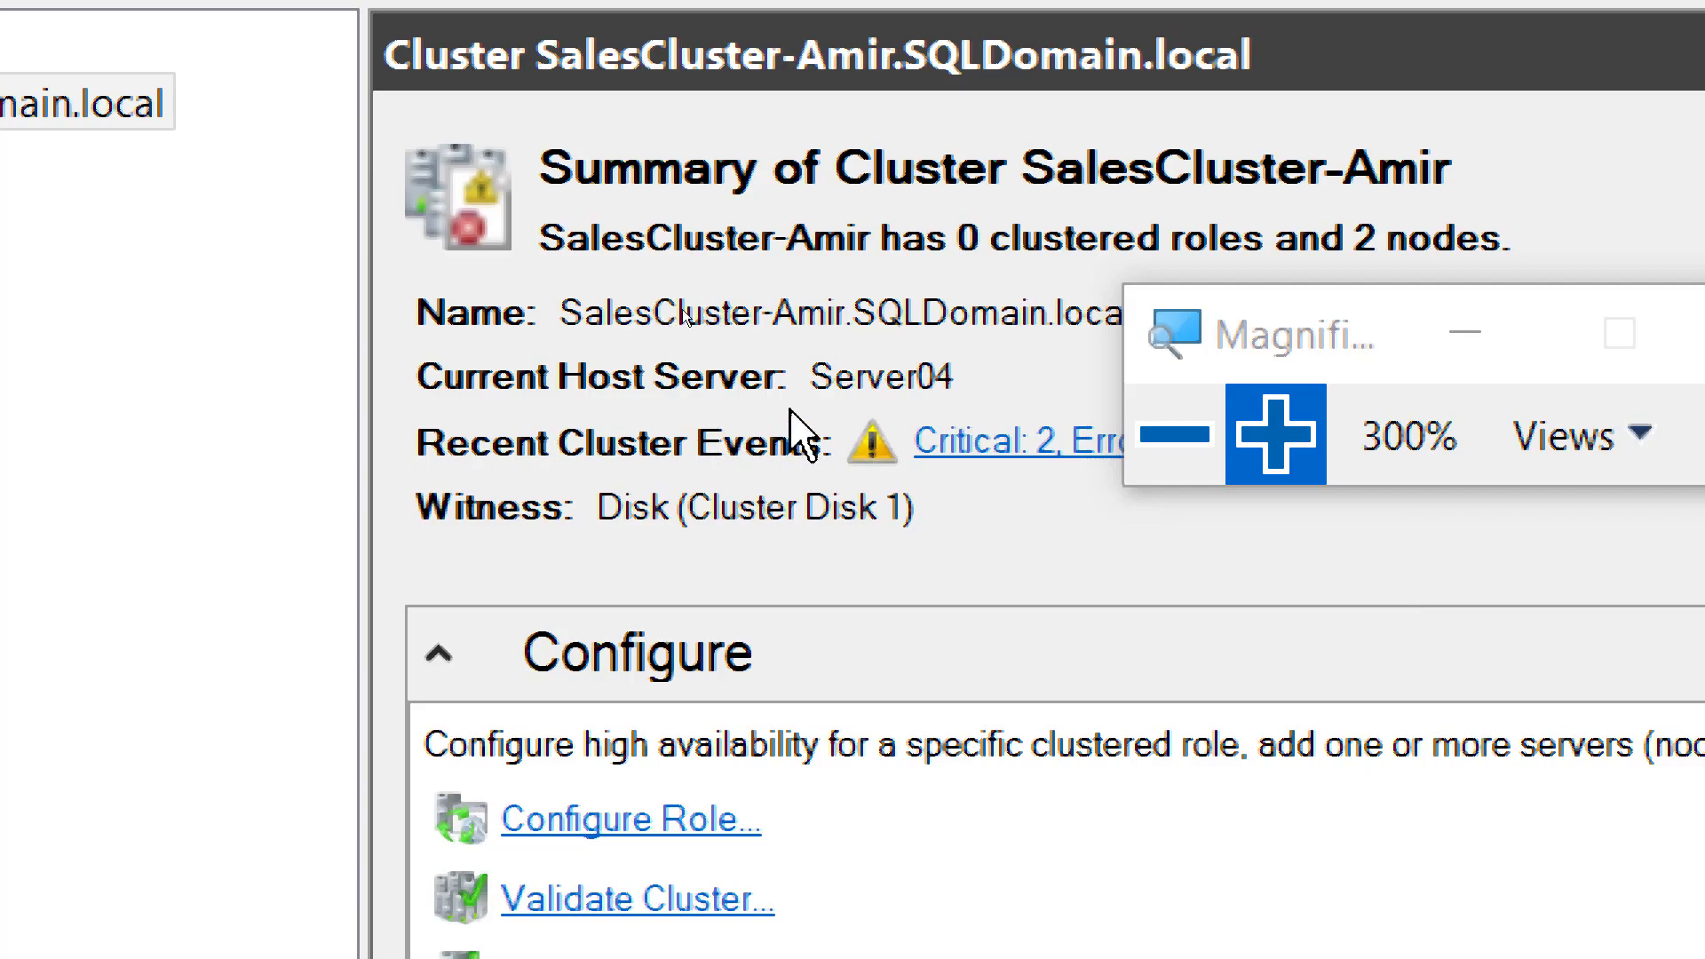
left_click(1168, 444)
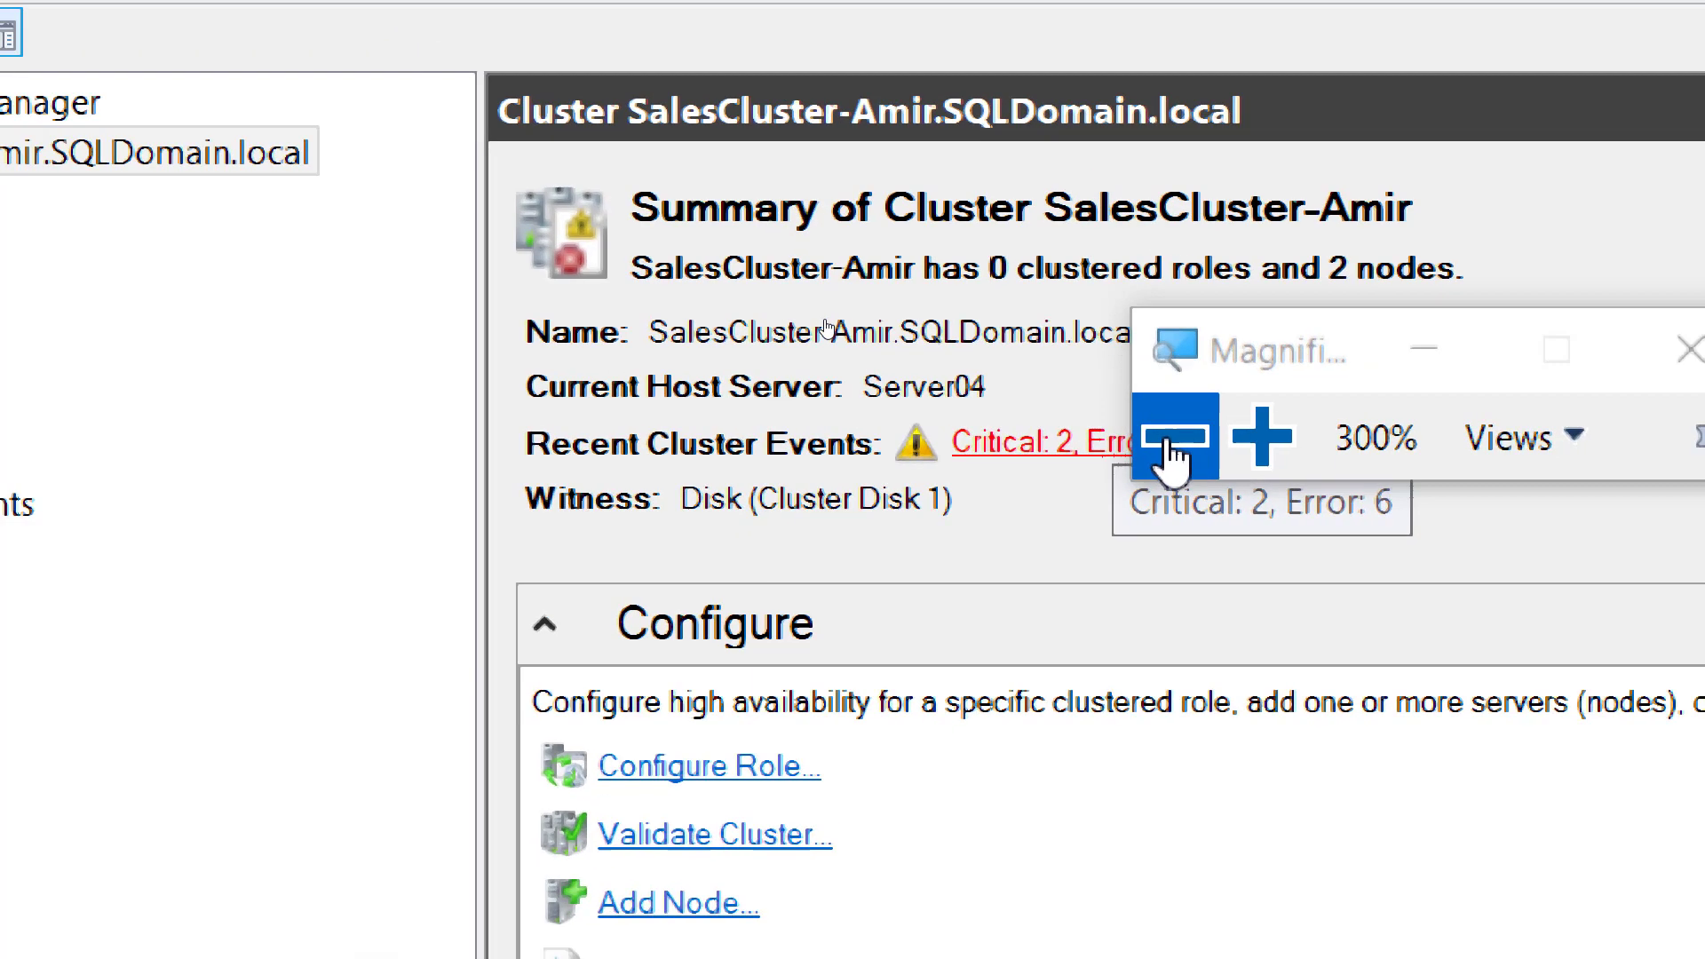
left_click(1167, 440)
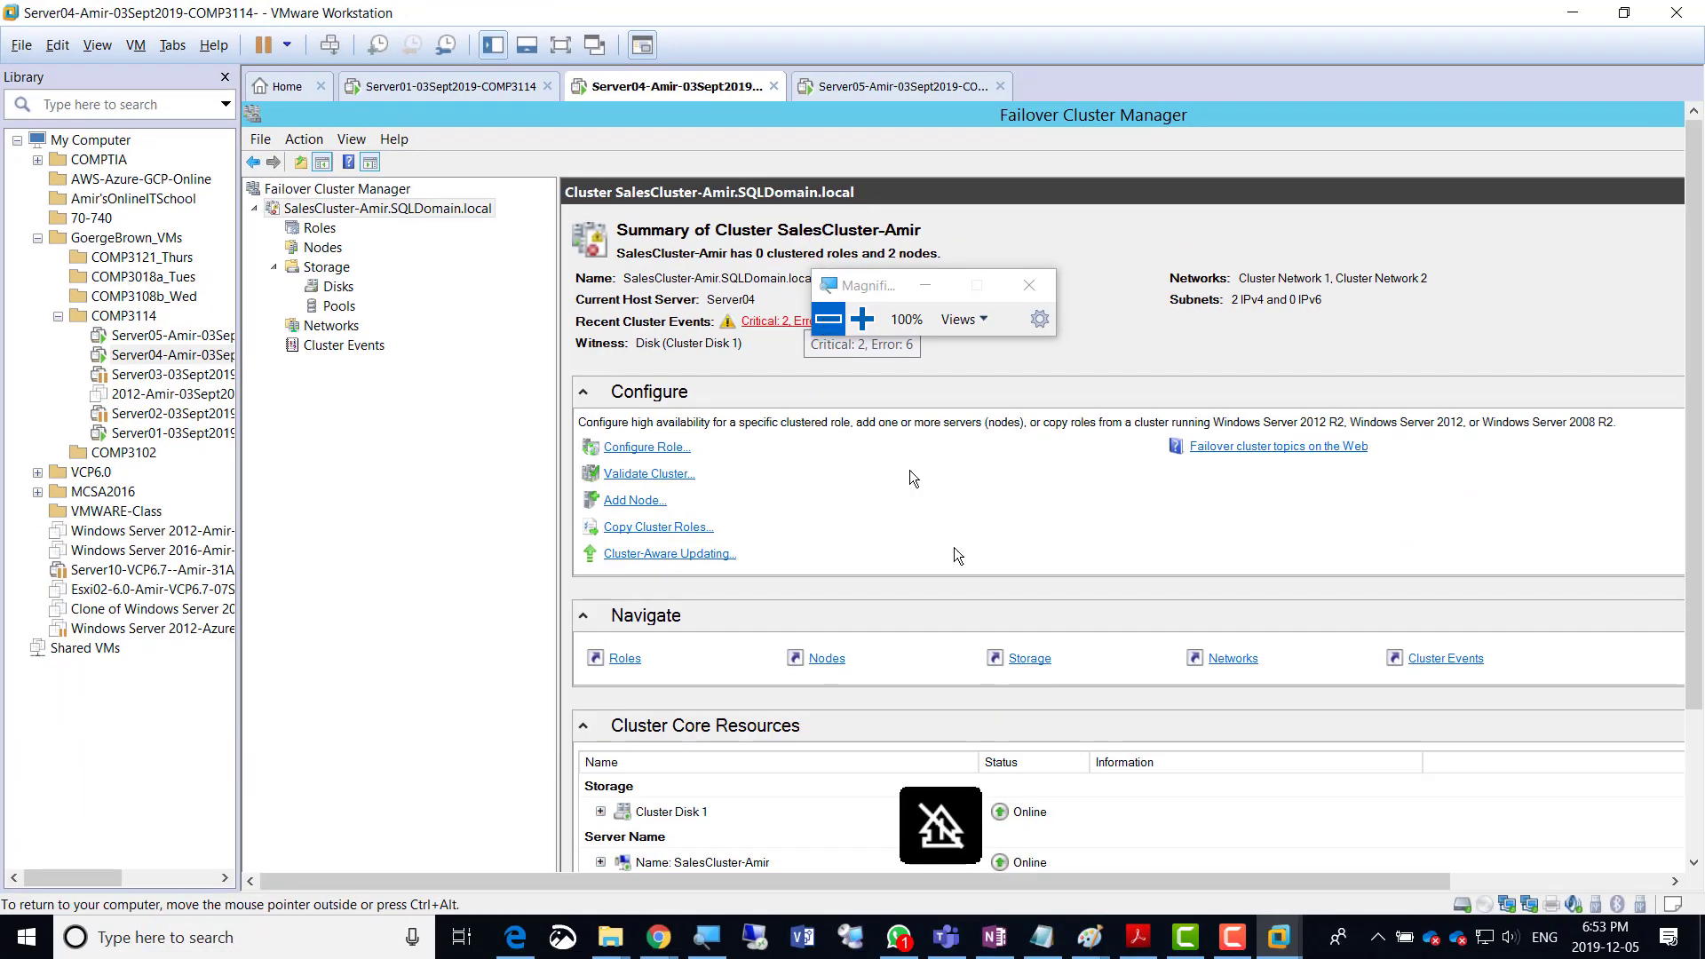
Switch to the Paint window with the failover cluster diagram and draw freehand check marks beside the Server04 and Server05 labels.
mouse_move(1089, 936)
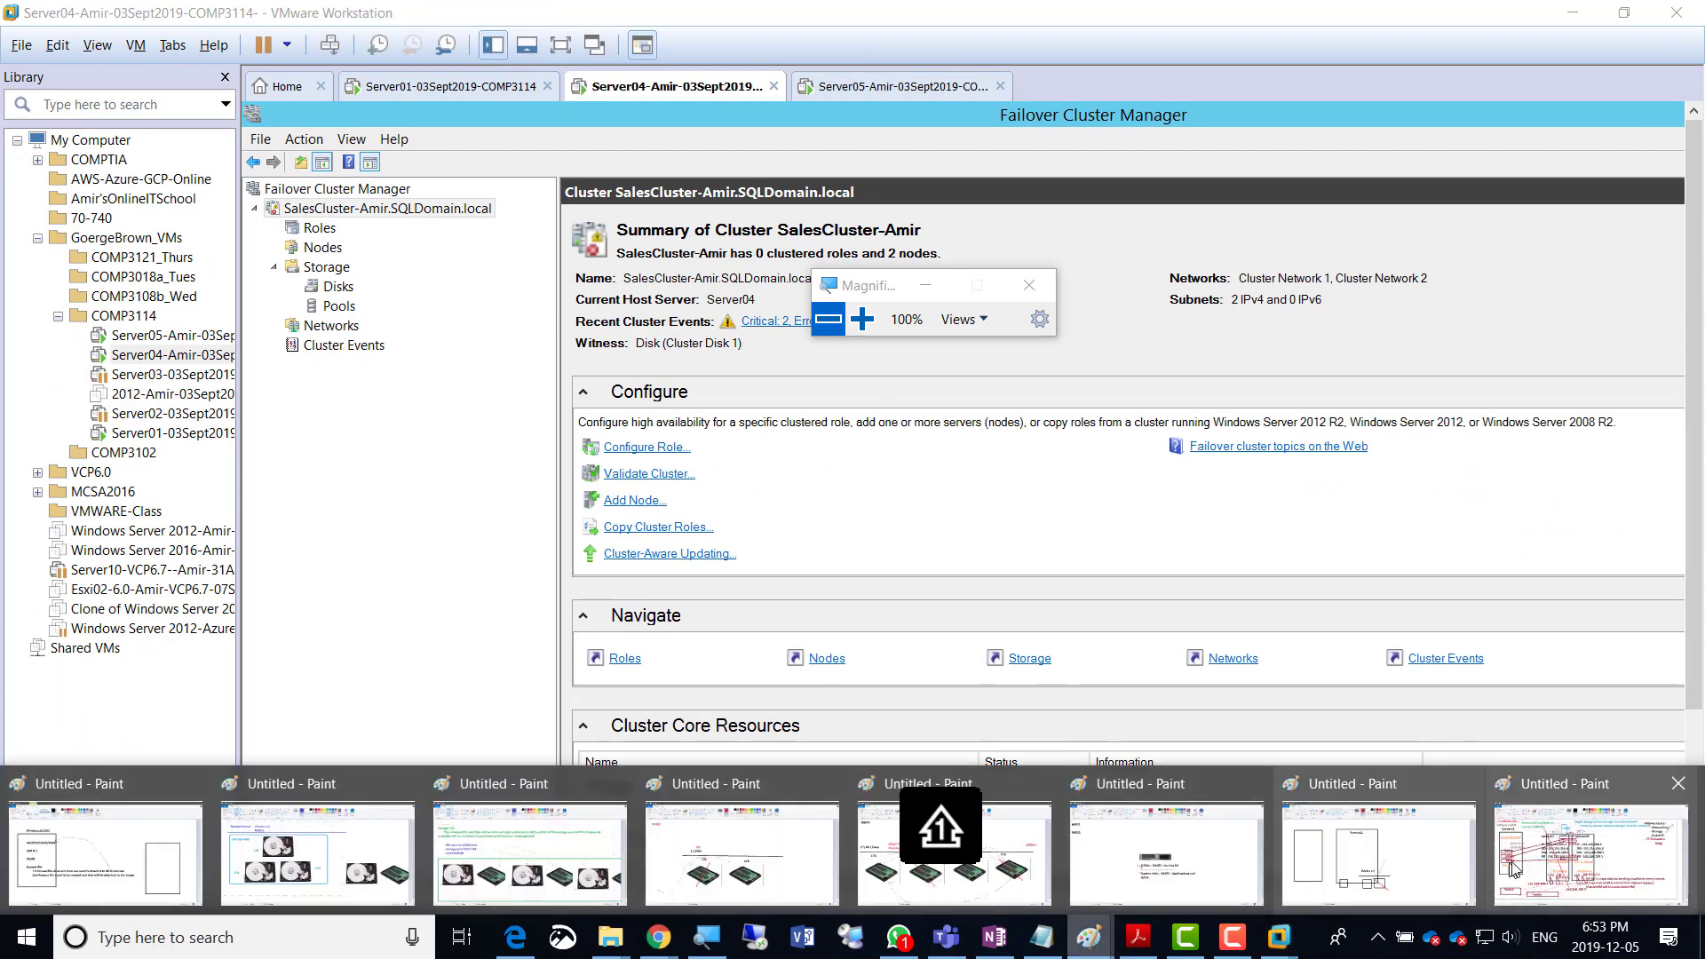
left_click(1536, 839)
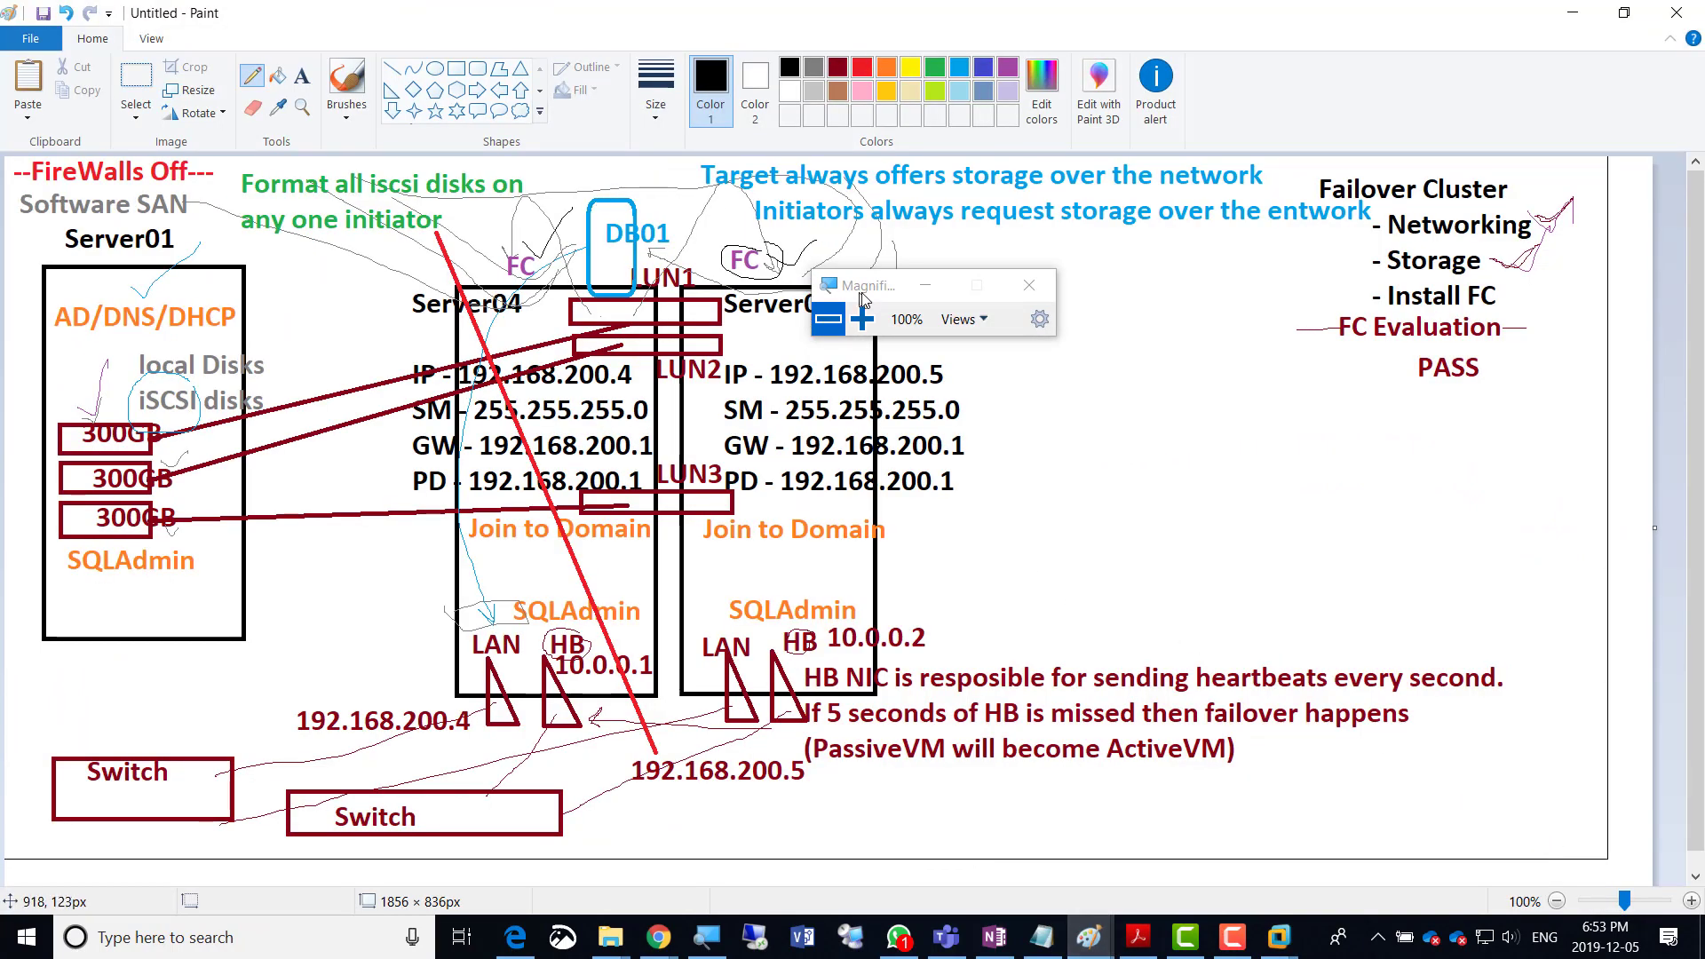
left_click_drag(866, 299, 958, 138)
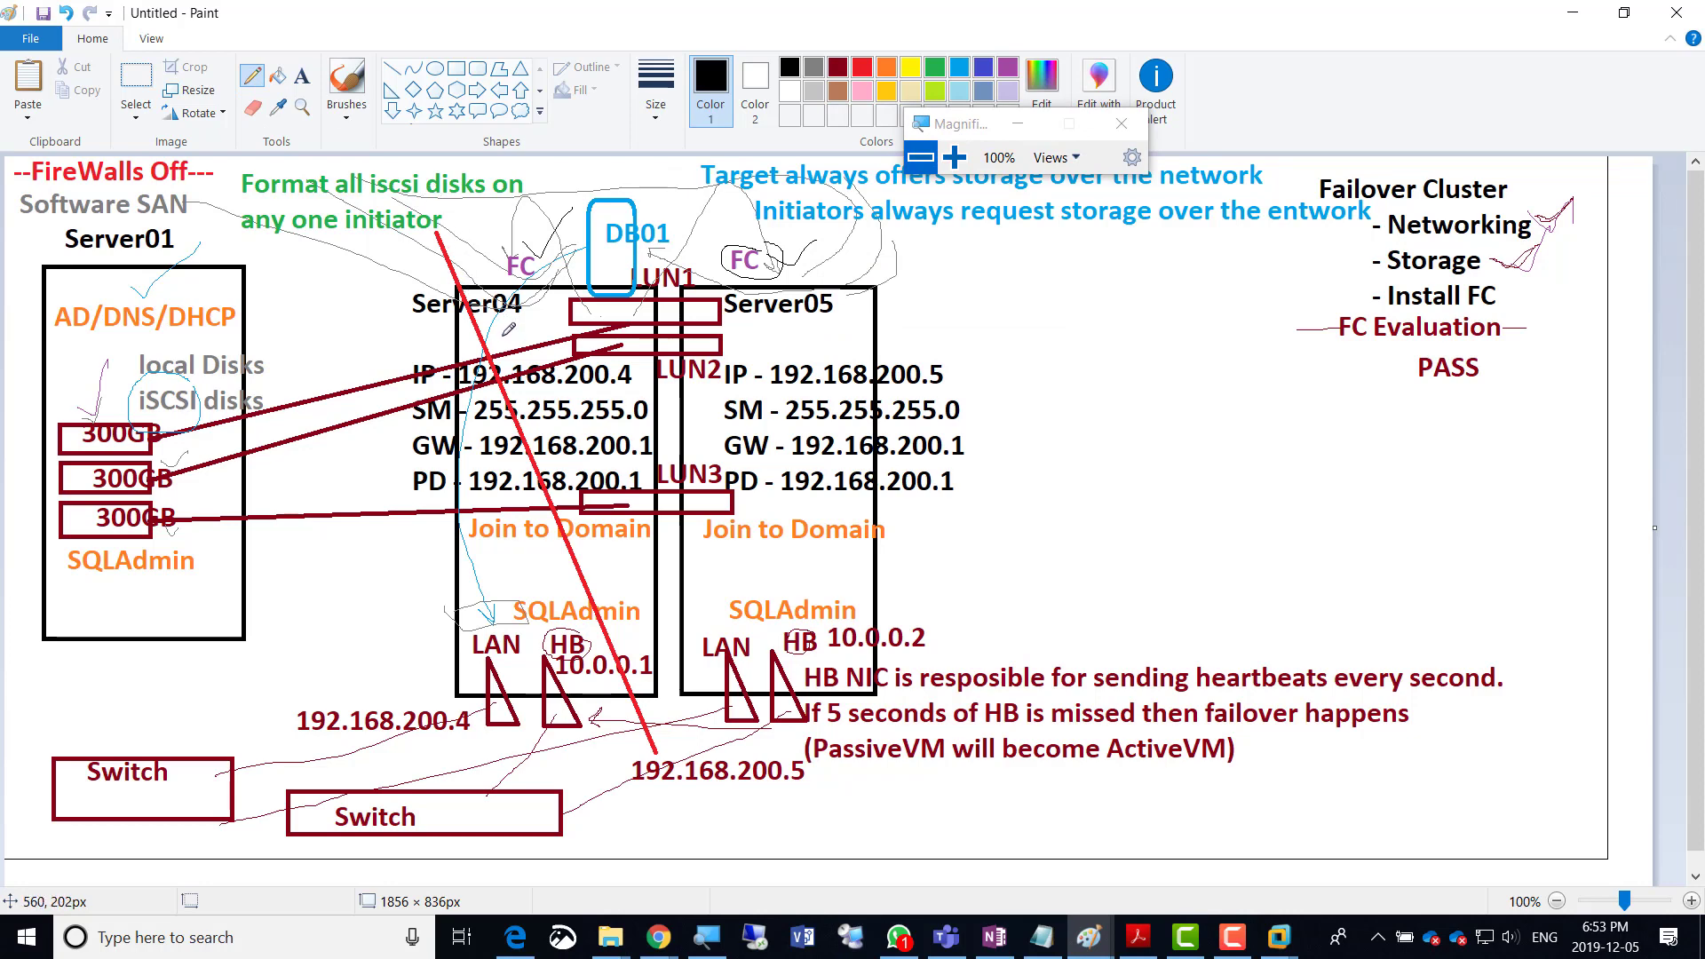
mouse_move(502, 336)
left_mouse_down()
mouse_move(525, 334)
mouse_move(558, 259)
left_mouse_up()
mouse_move(790, 334)
left_mouse_down()
mouse_move(840, 284)
mouse_move(836, 262)
left_mouse_up()
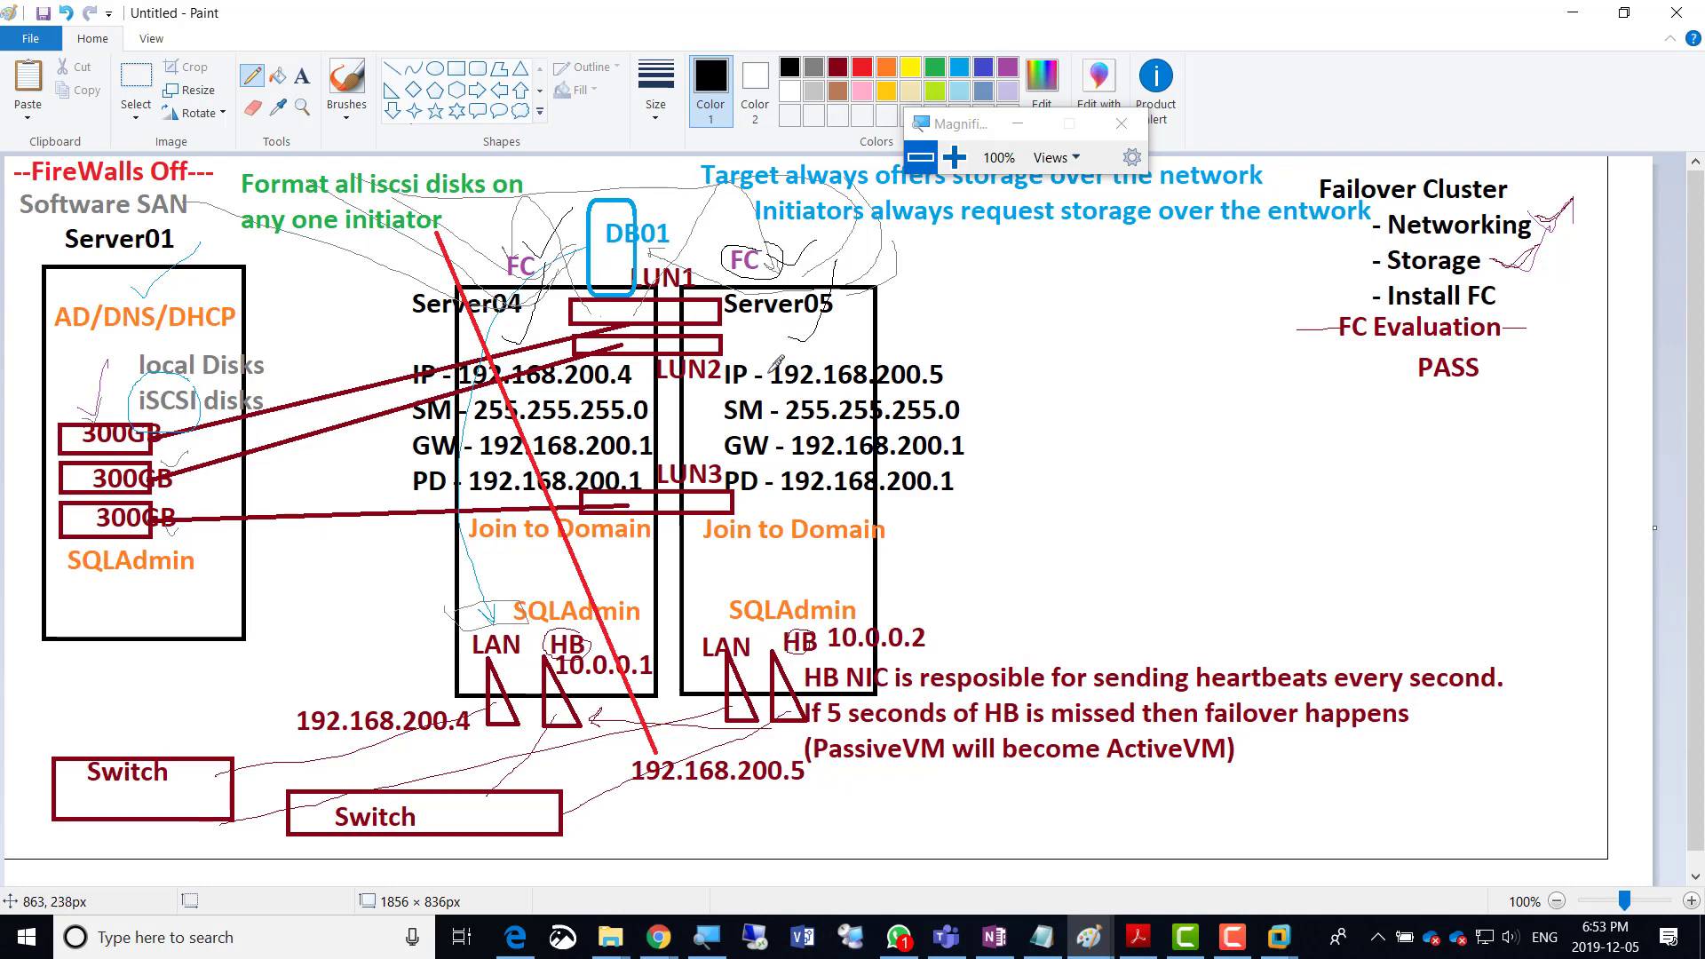
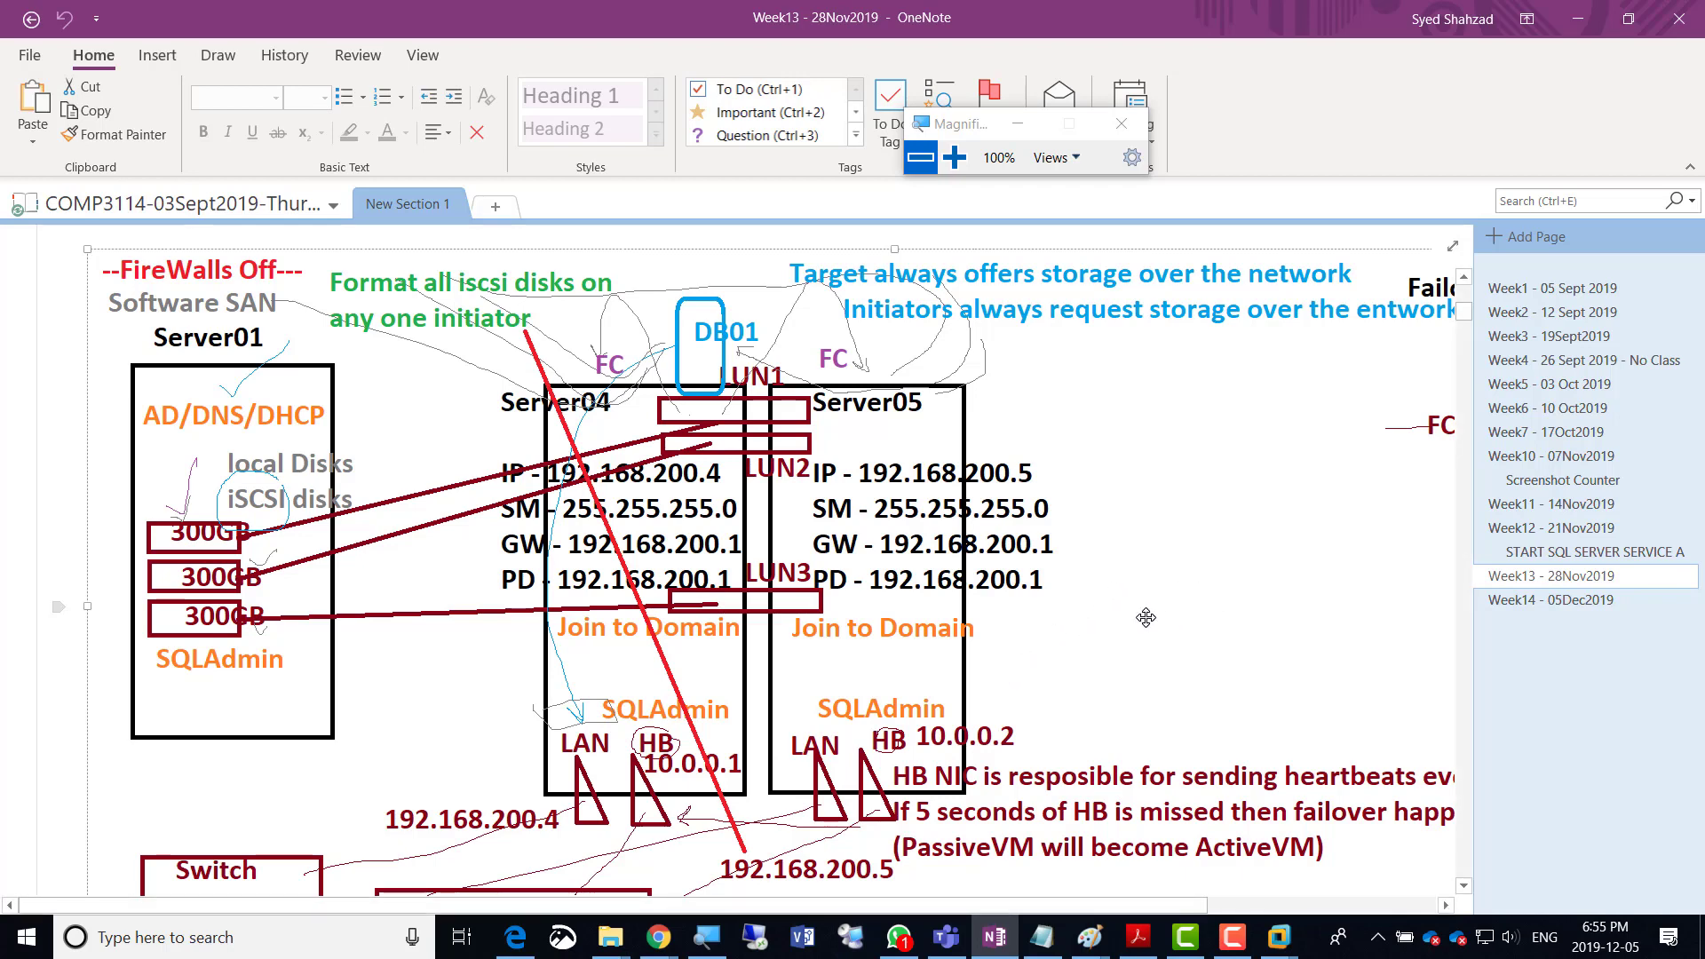
Review the failover cluster stages, the Failover Cluster Major tasks slide and the server diagrams on OneNote's Week13 - 28Nov2019 page.
scroll(1145, 618, "down", 10)
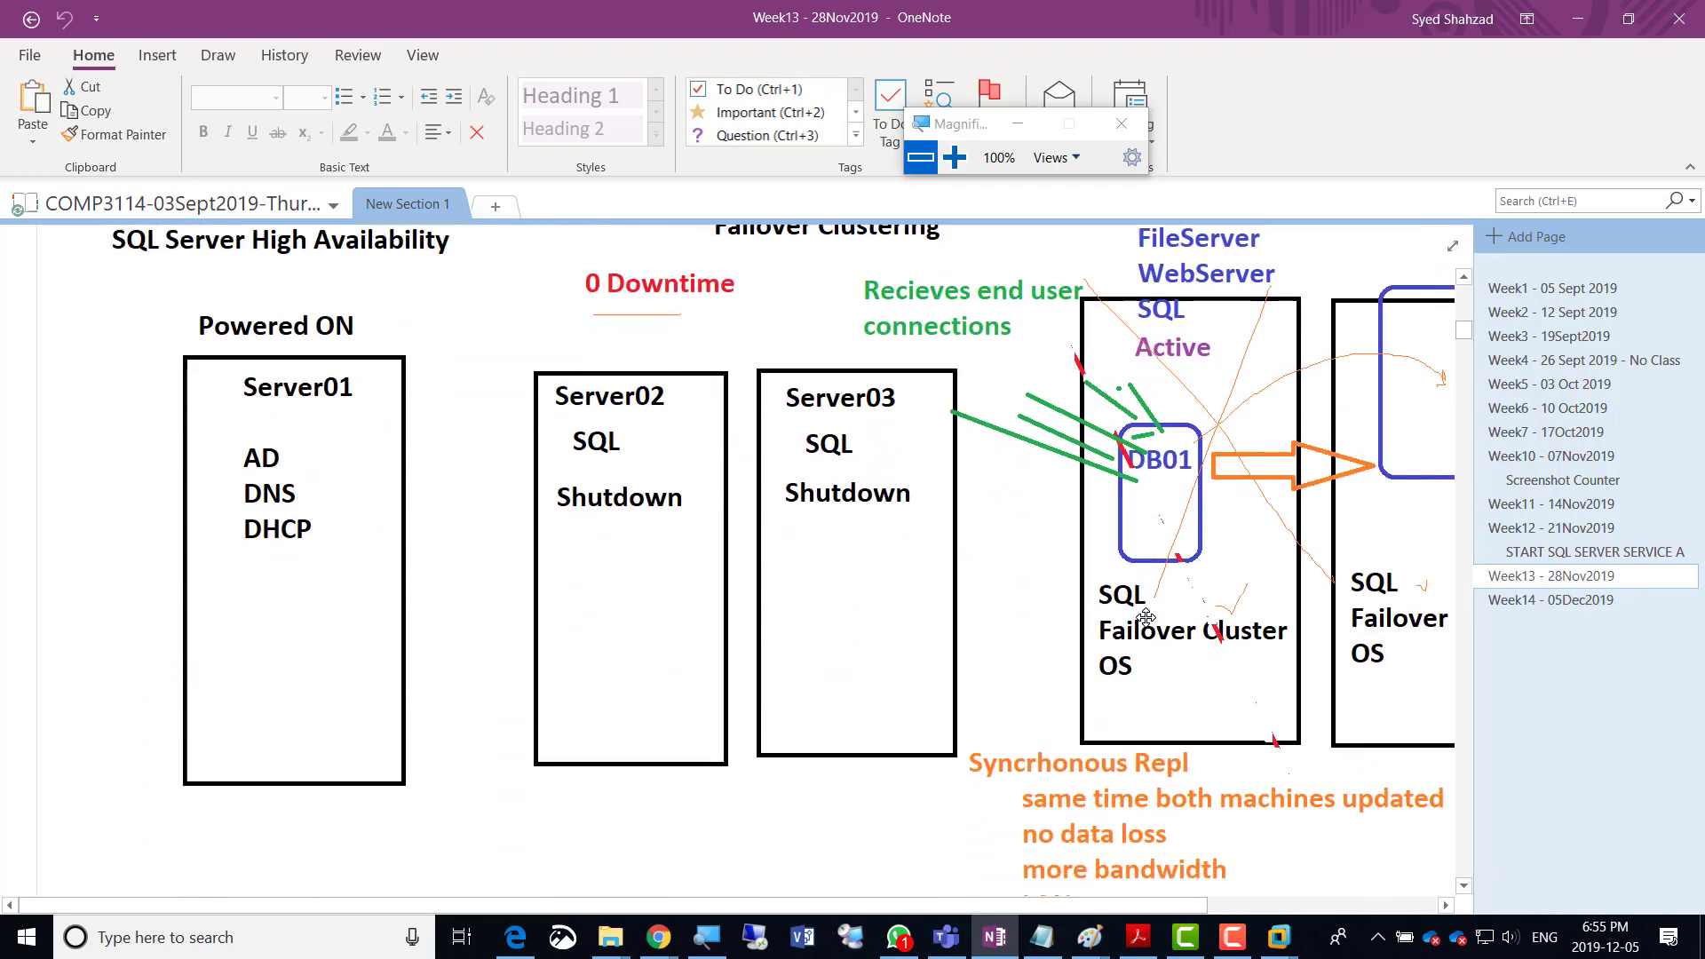
scroll(1145, 617, "down", 10)
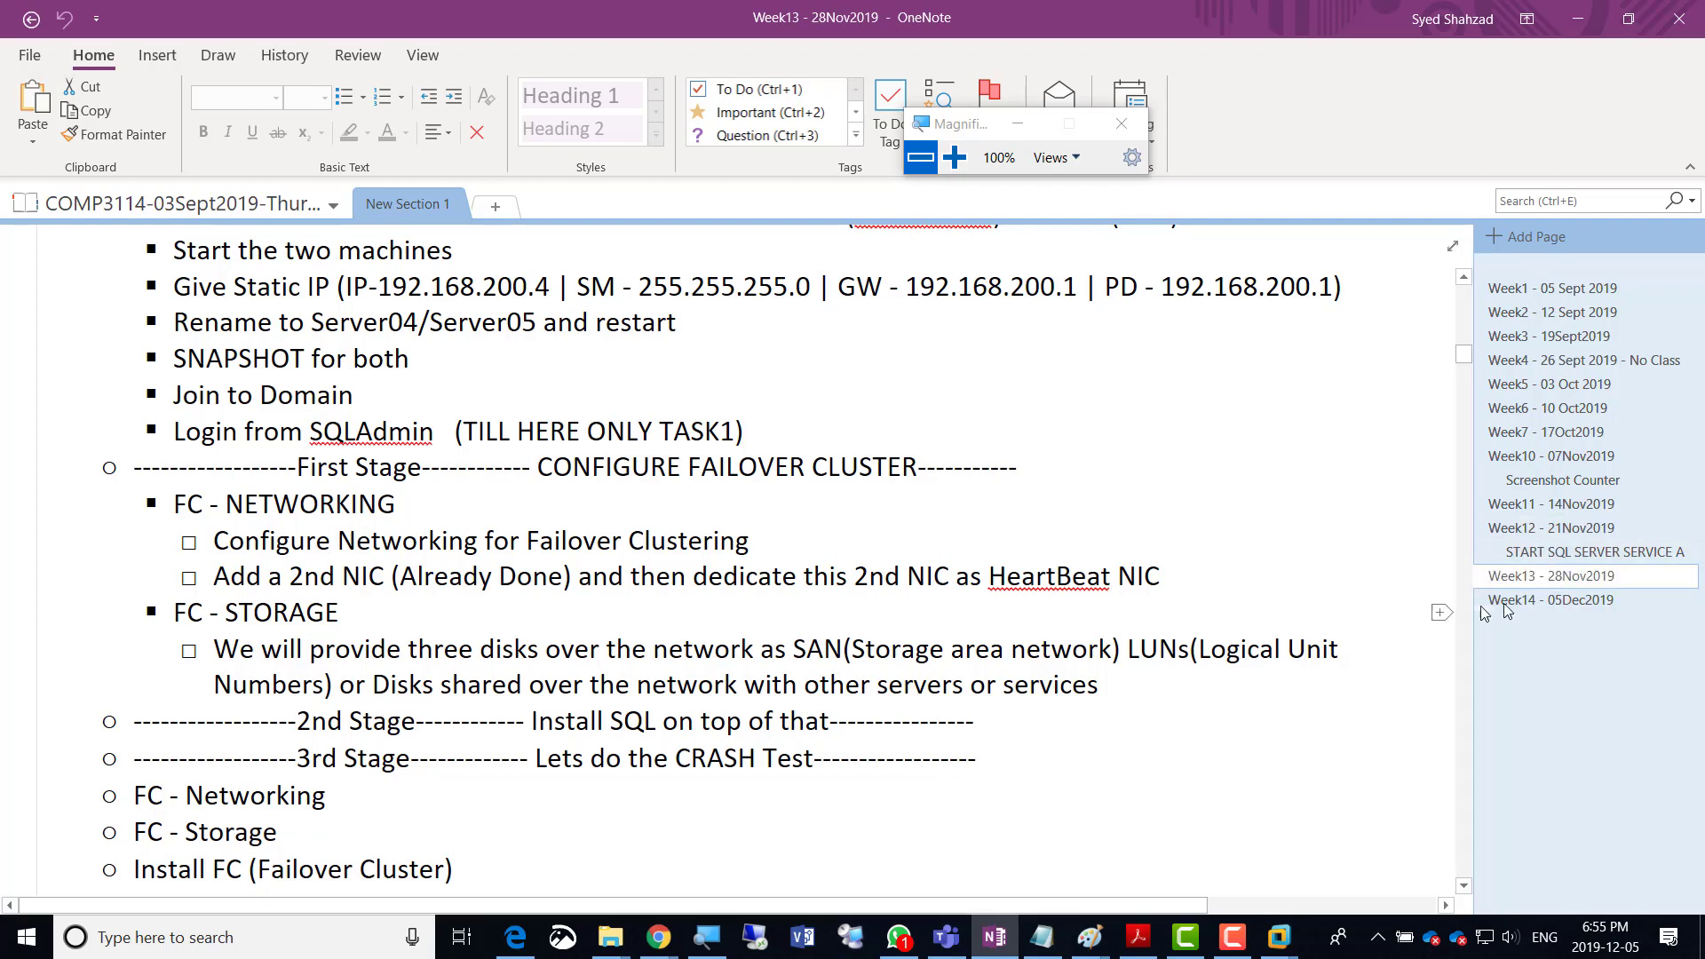
scroll(1142, 548, "down", 6)
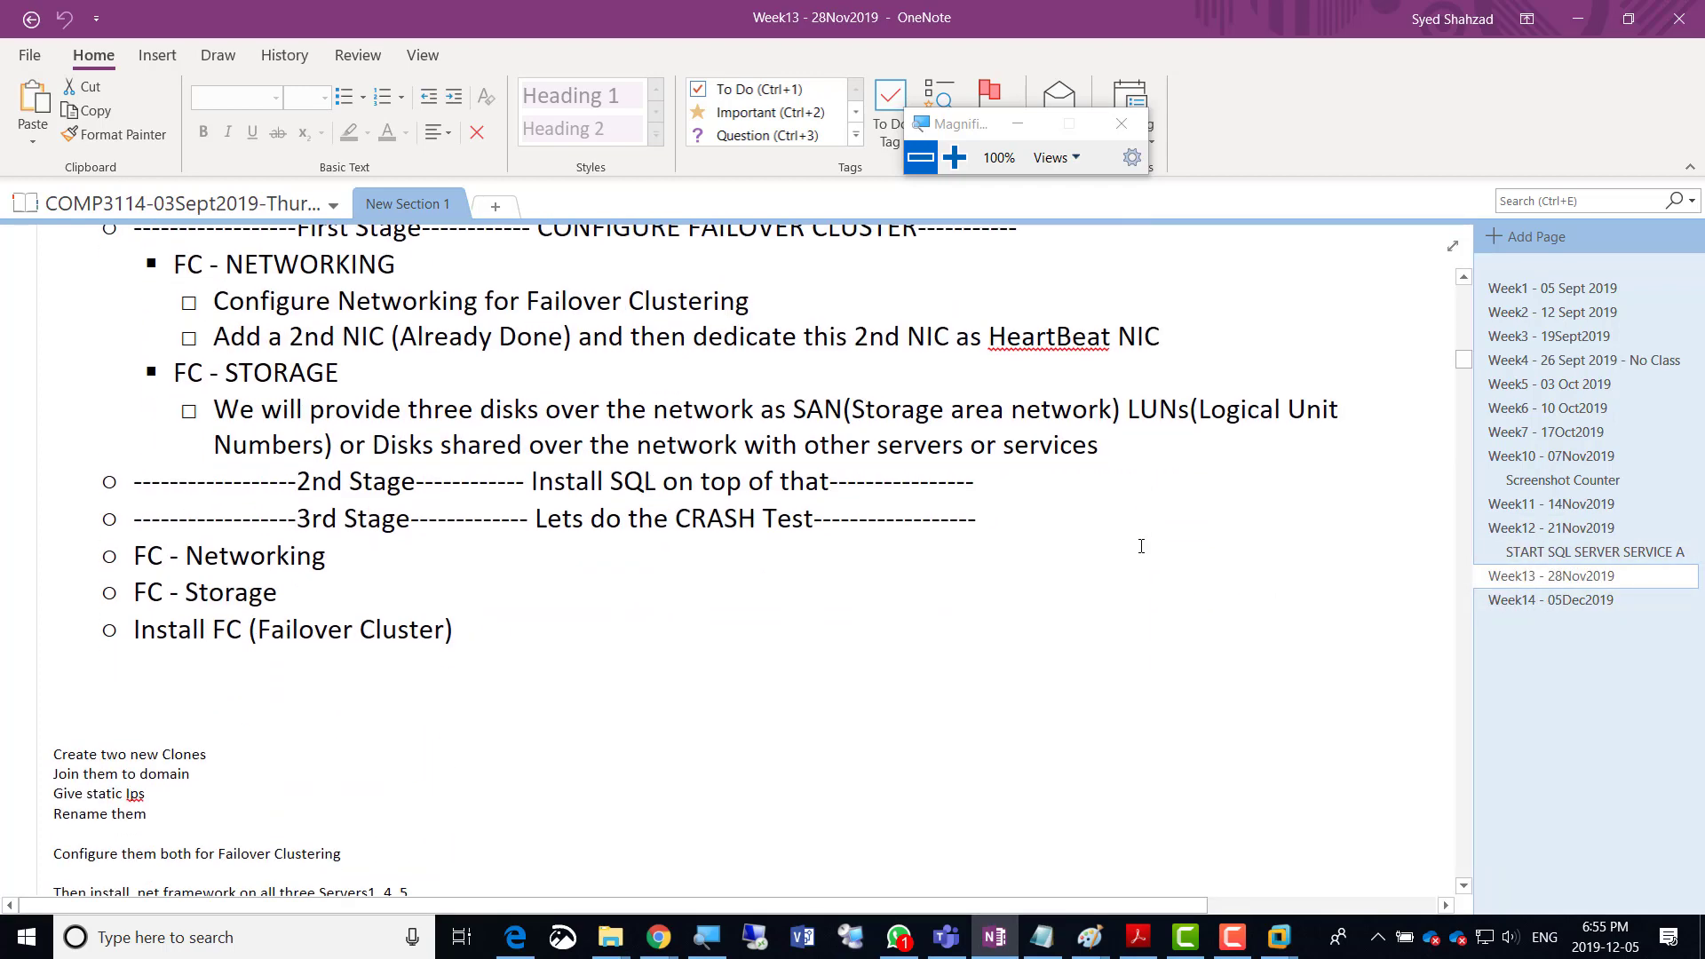
scroll(1142, 548, "down", 8)
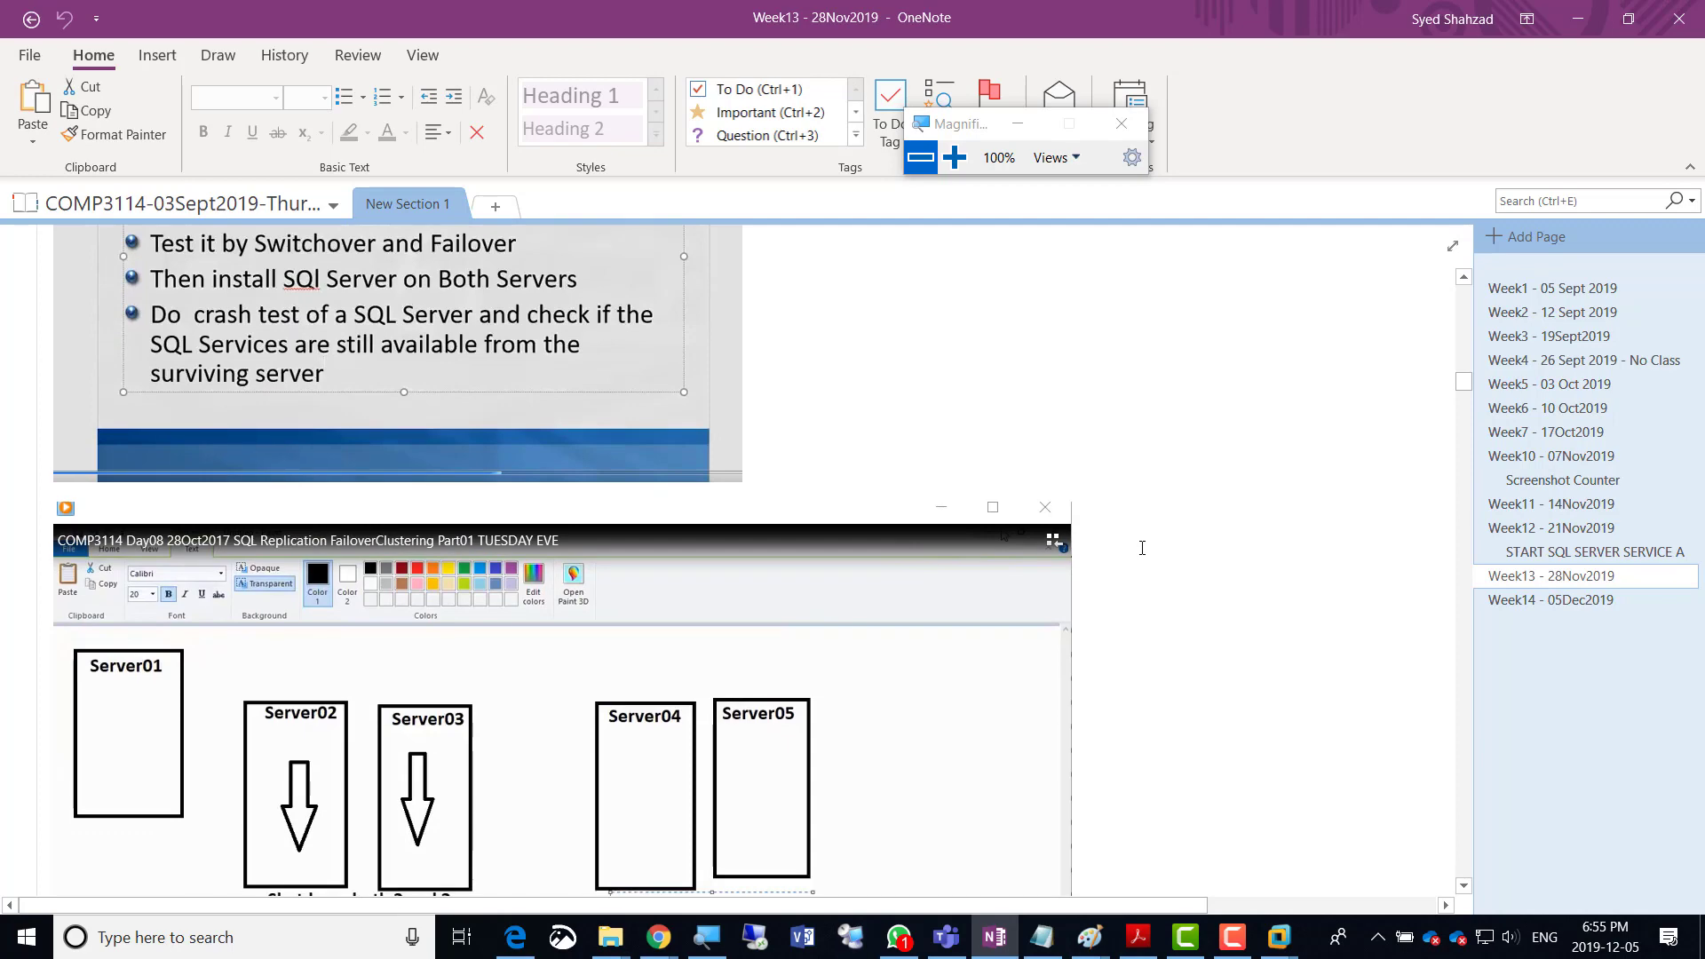
scroll(1141, 548, "down", 6)
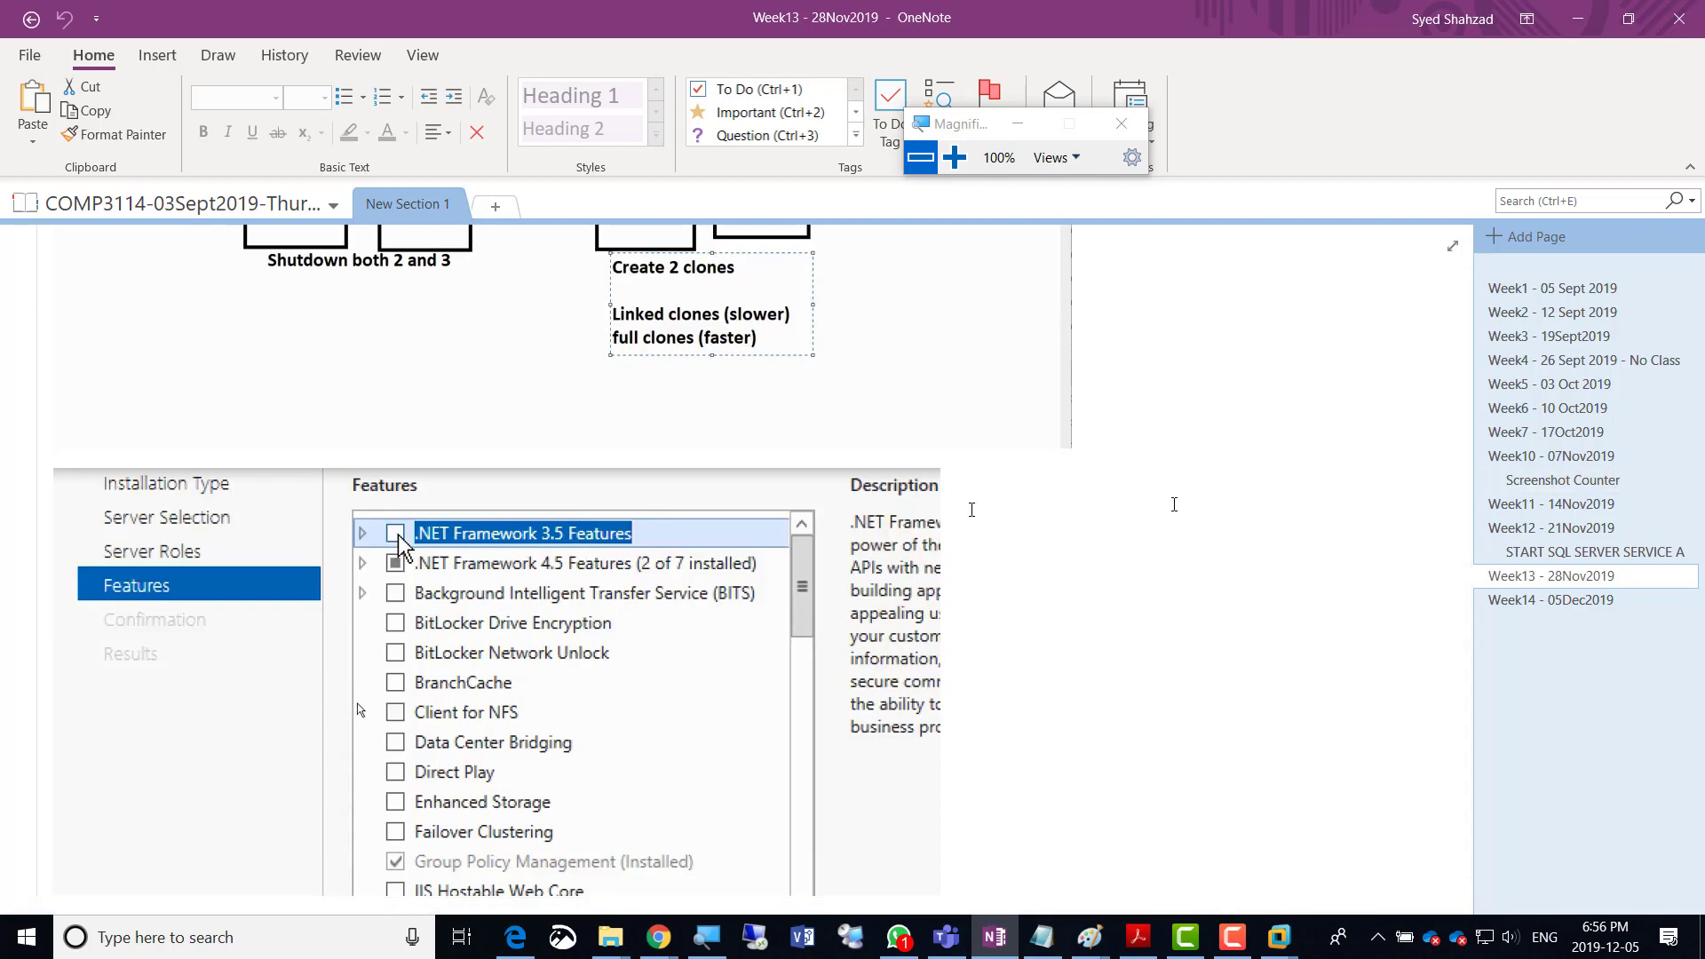
scroll(839, 590, "up", 5)
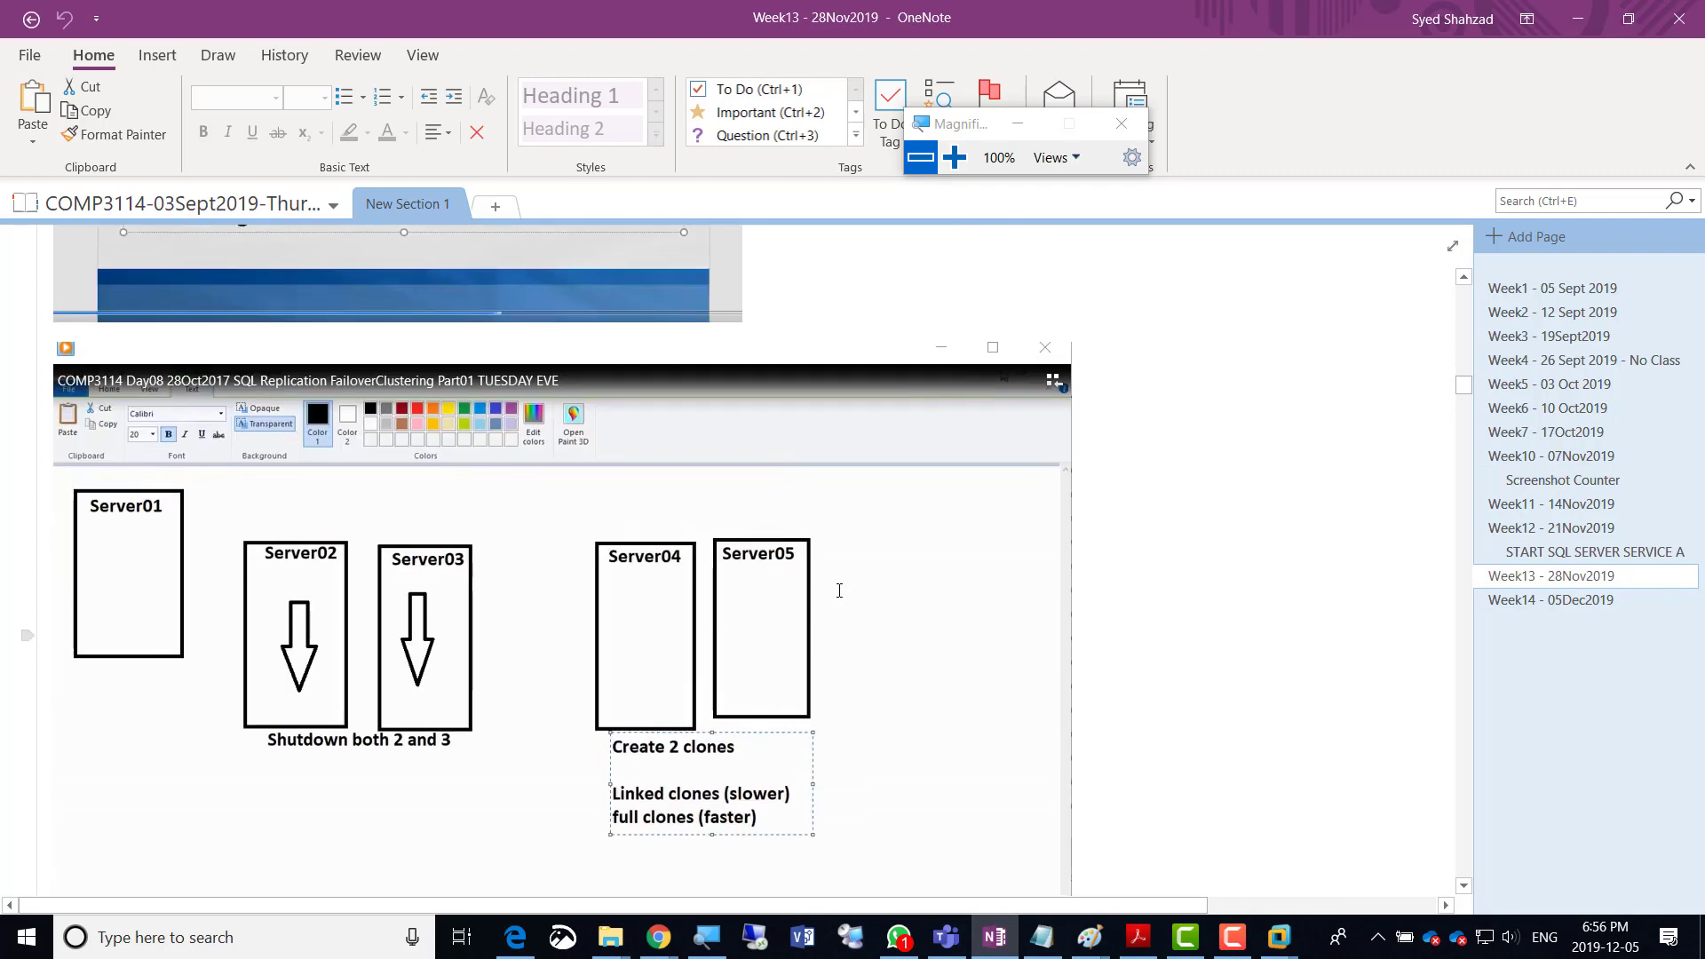
scroll(834, 588, "up", 6)
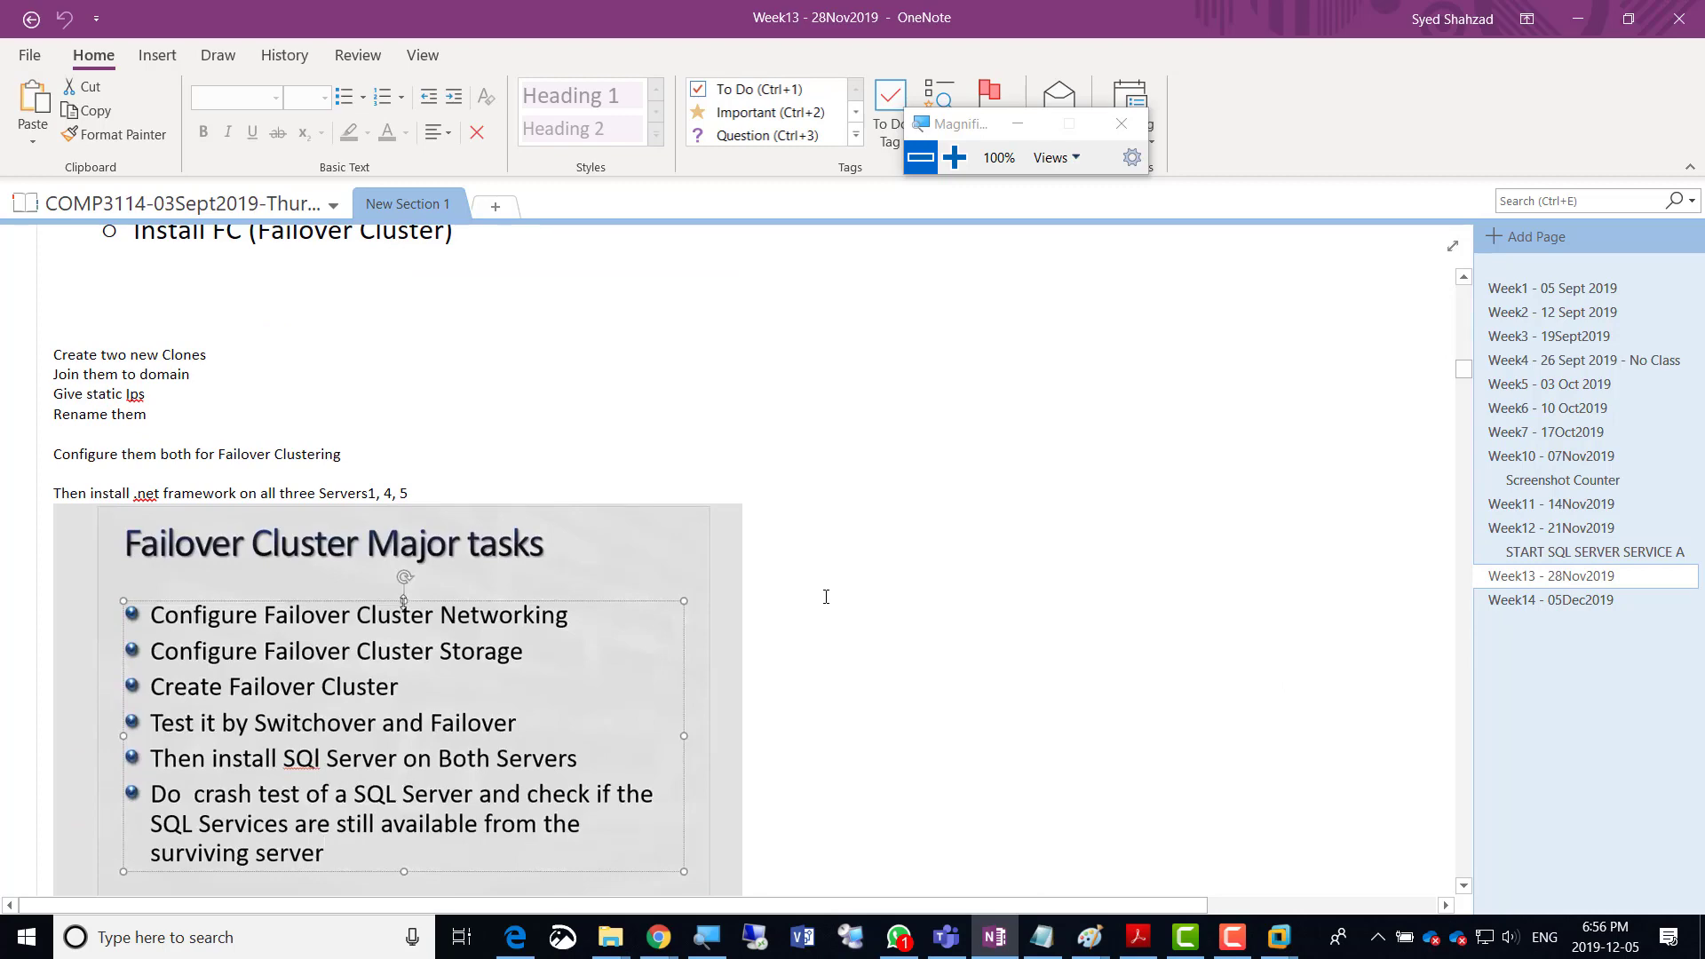
scroll(830, 596, "down", 5)
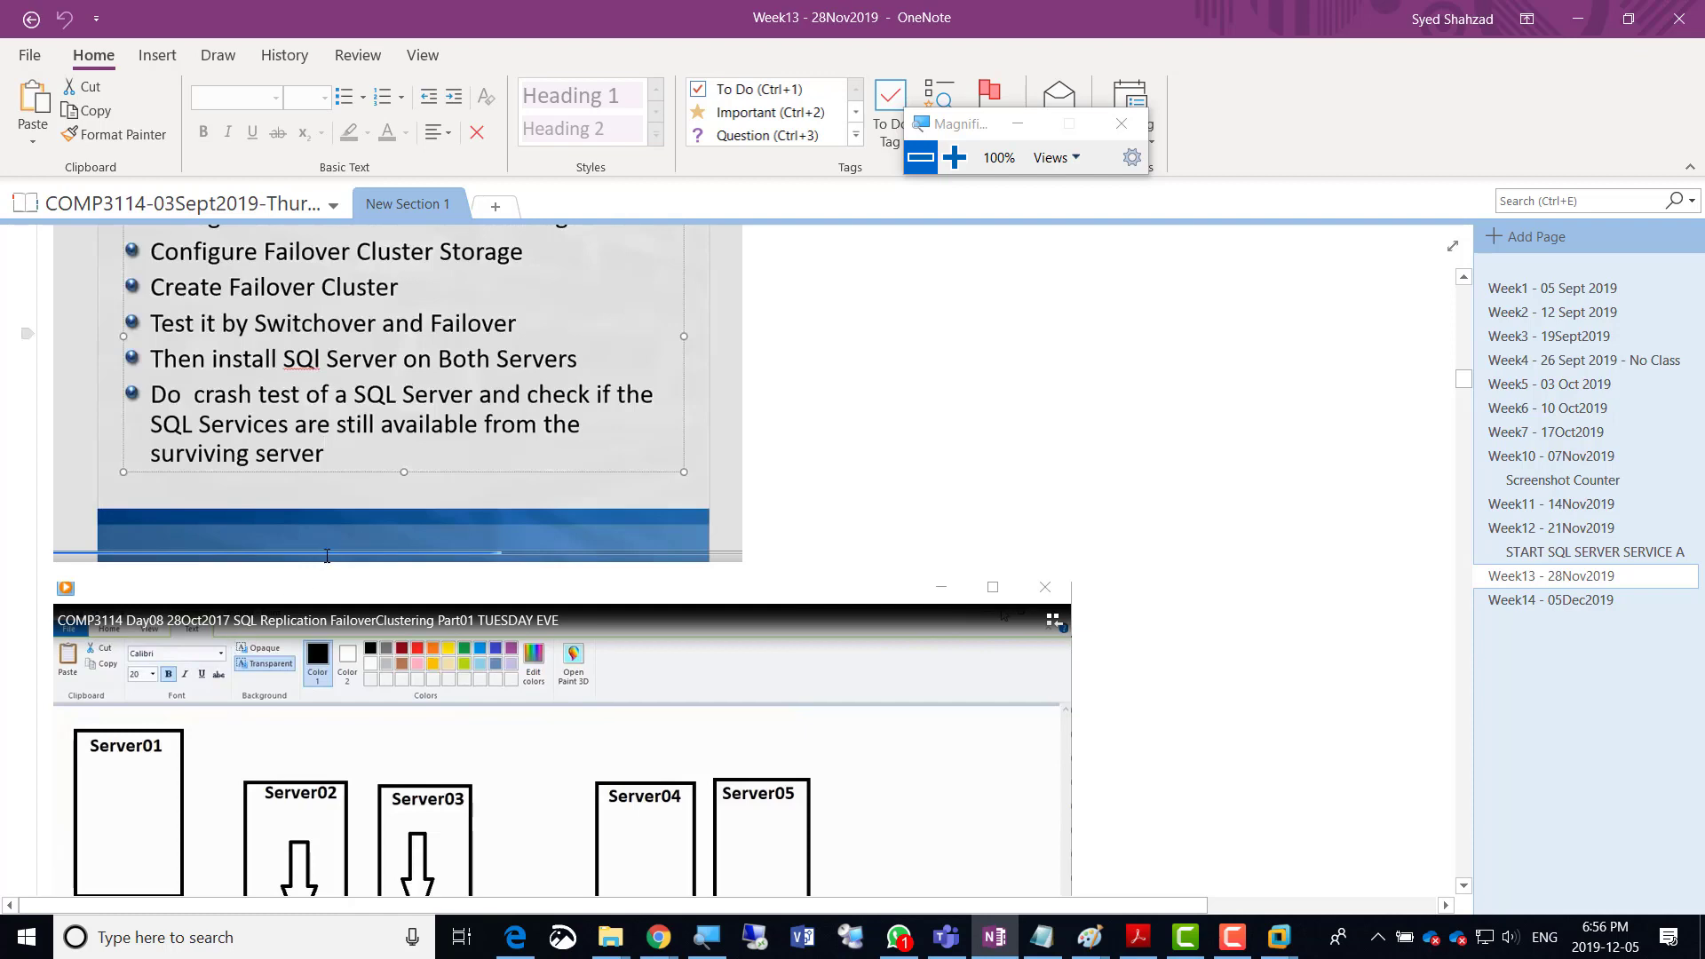
scroll(325, 564, "up", 1)
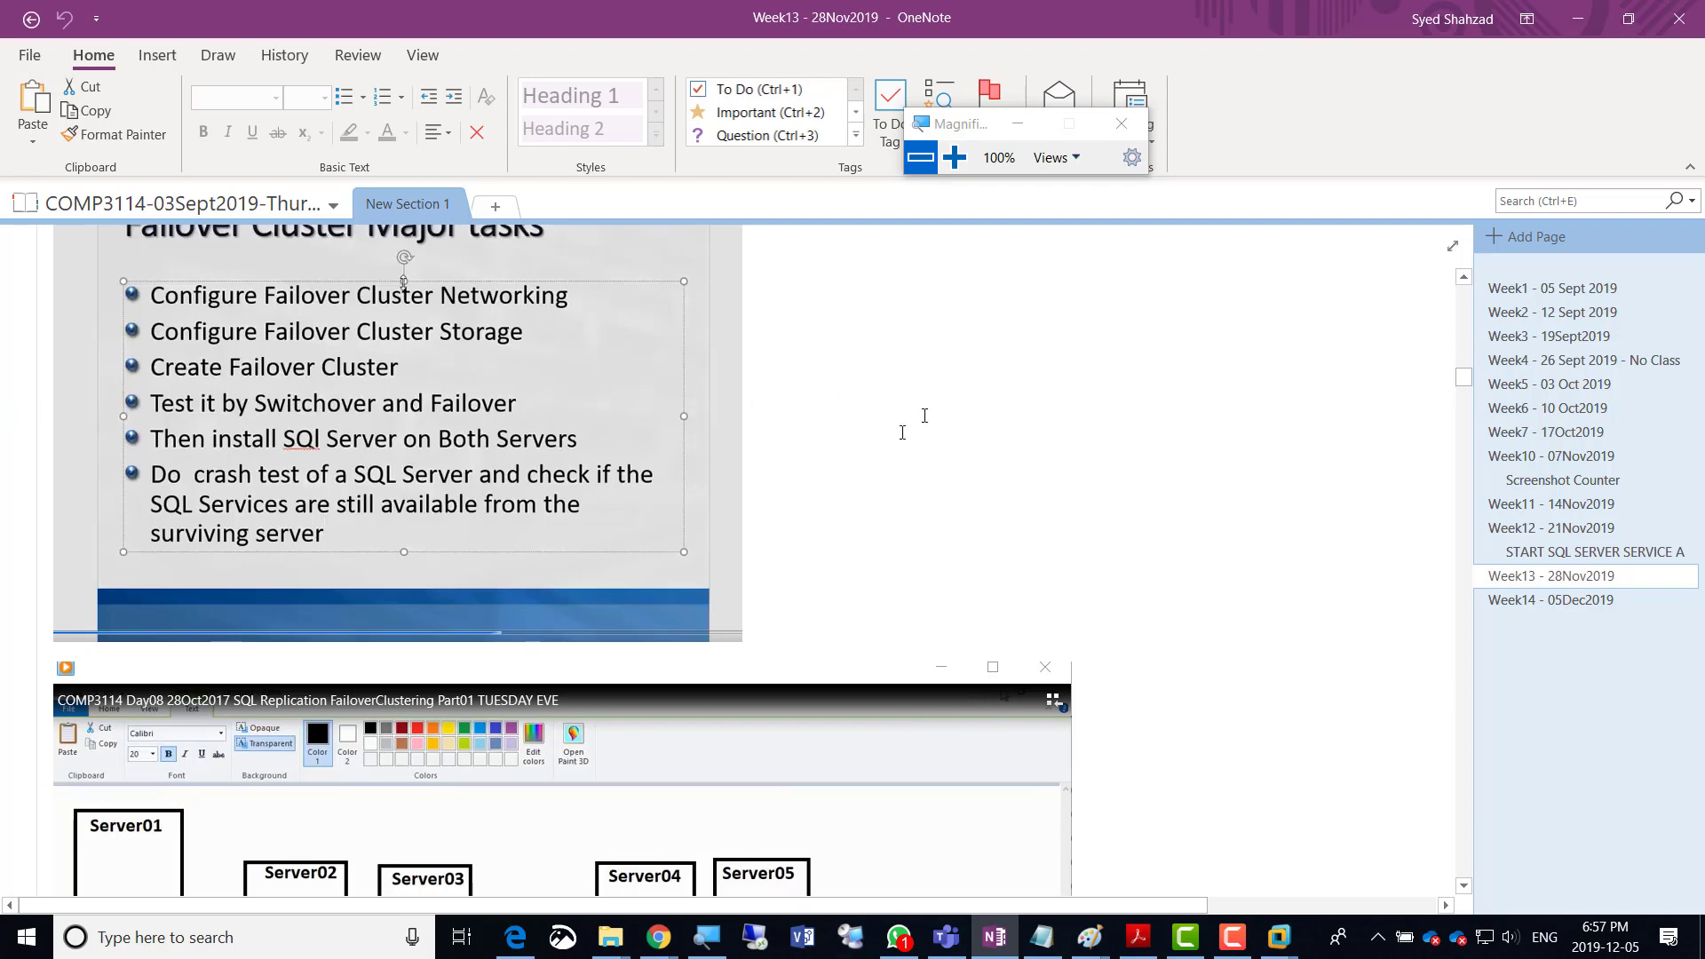
Find the Windows features screenshot in the Week13 notes, magnify .NET Framework 3.5 Features to 200%, and restore 100% magnification.
scroll(1057, 461, "down", 3)
scroll(1057, 462, "down", 12)
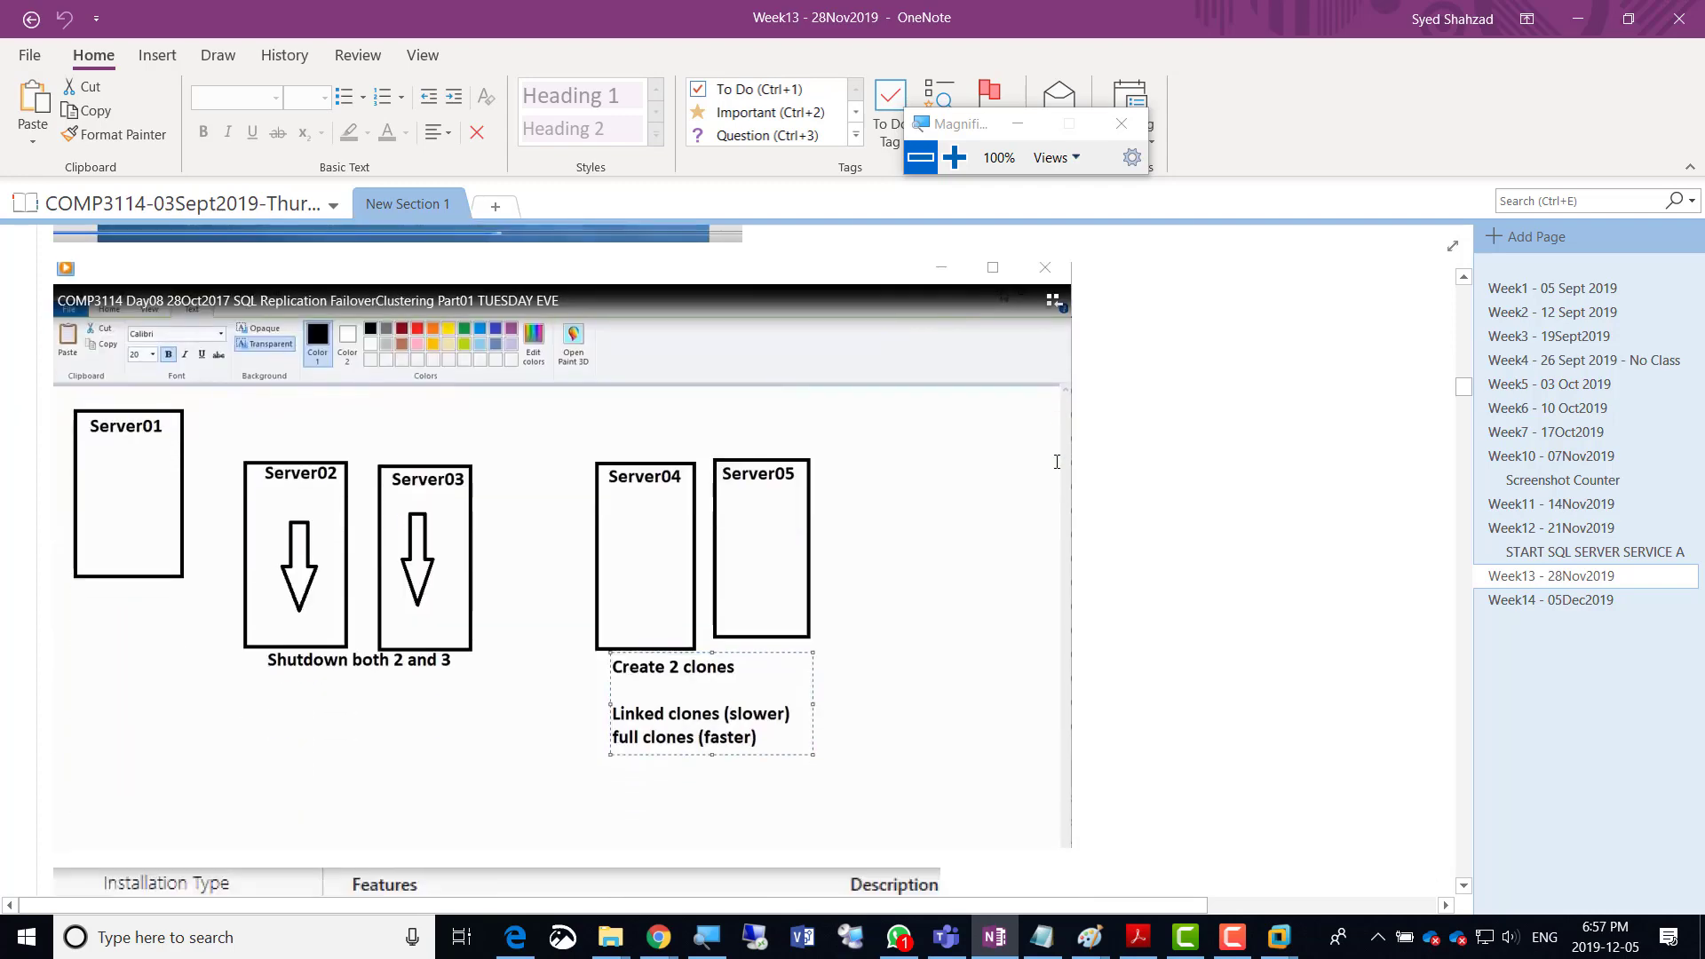
scroll(1049, 461, "down", 12)
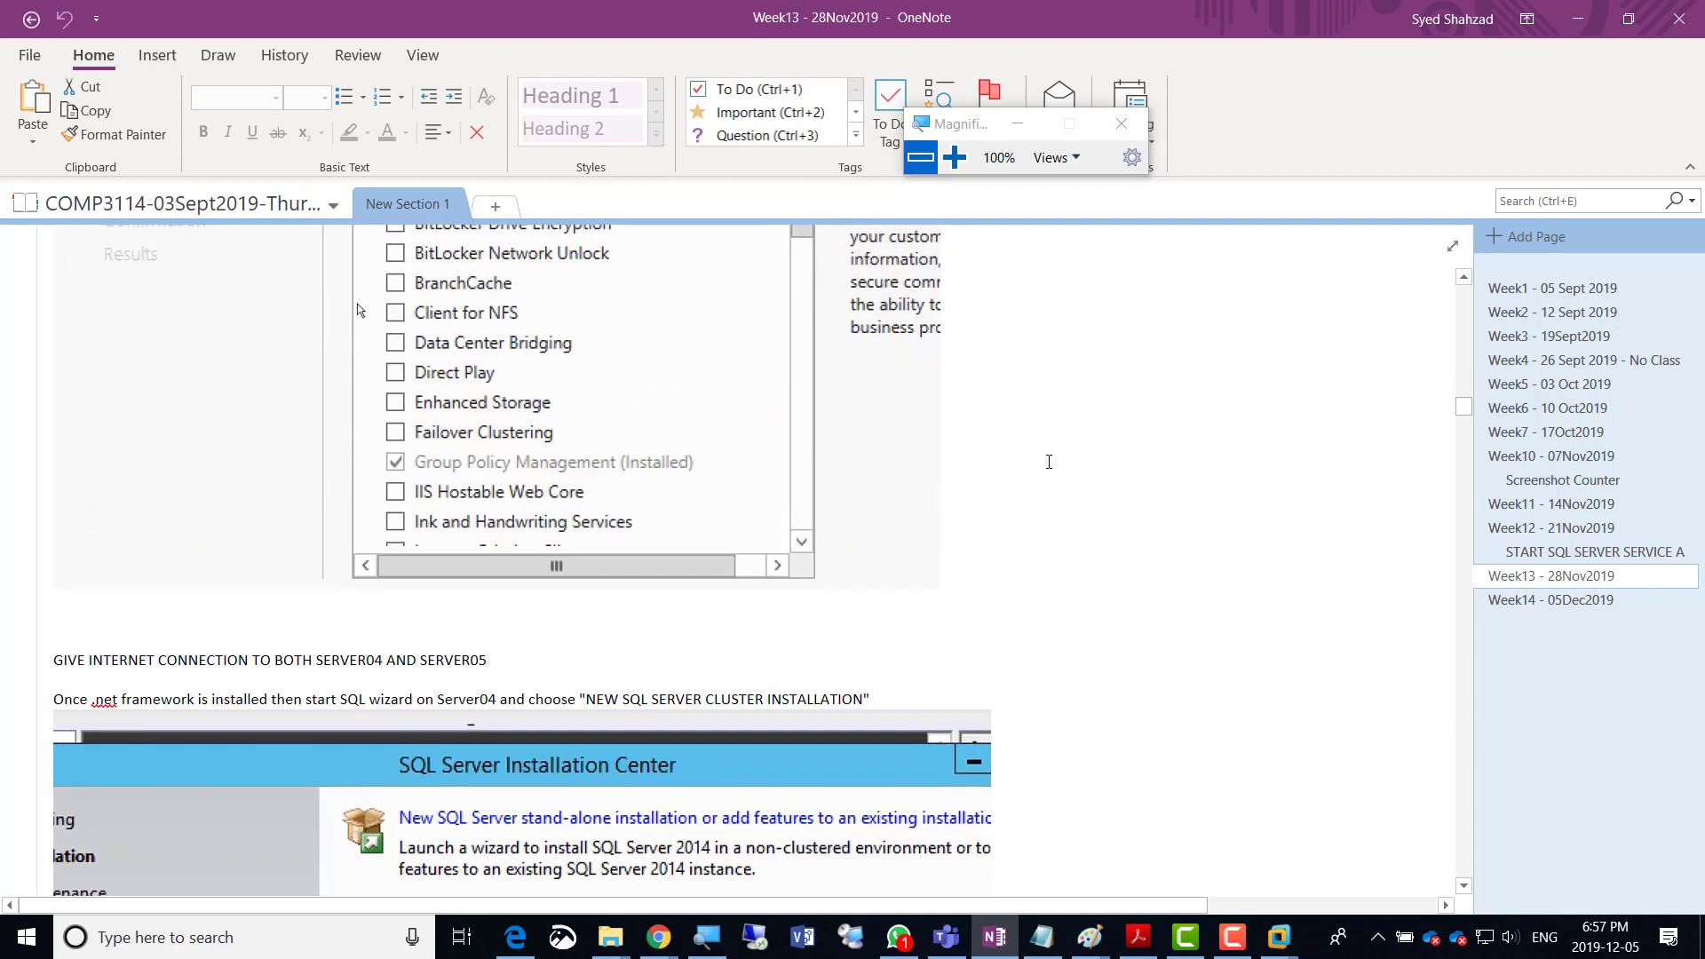
scroll(1049, 462, "up", 7)
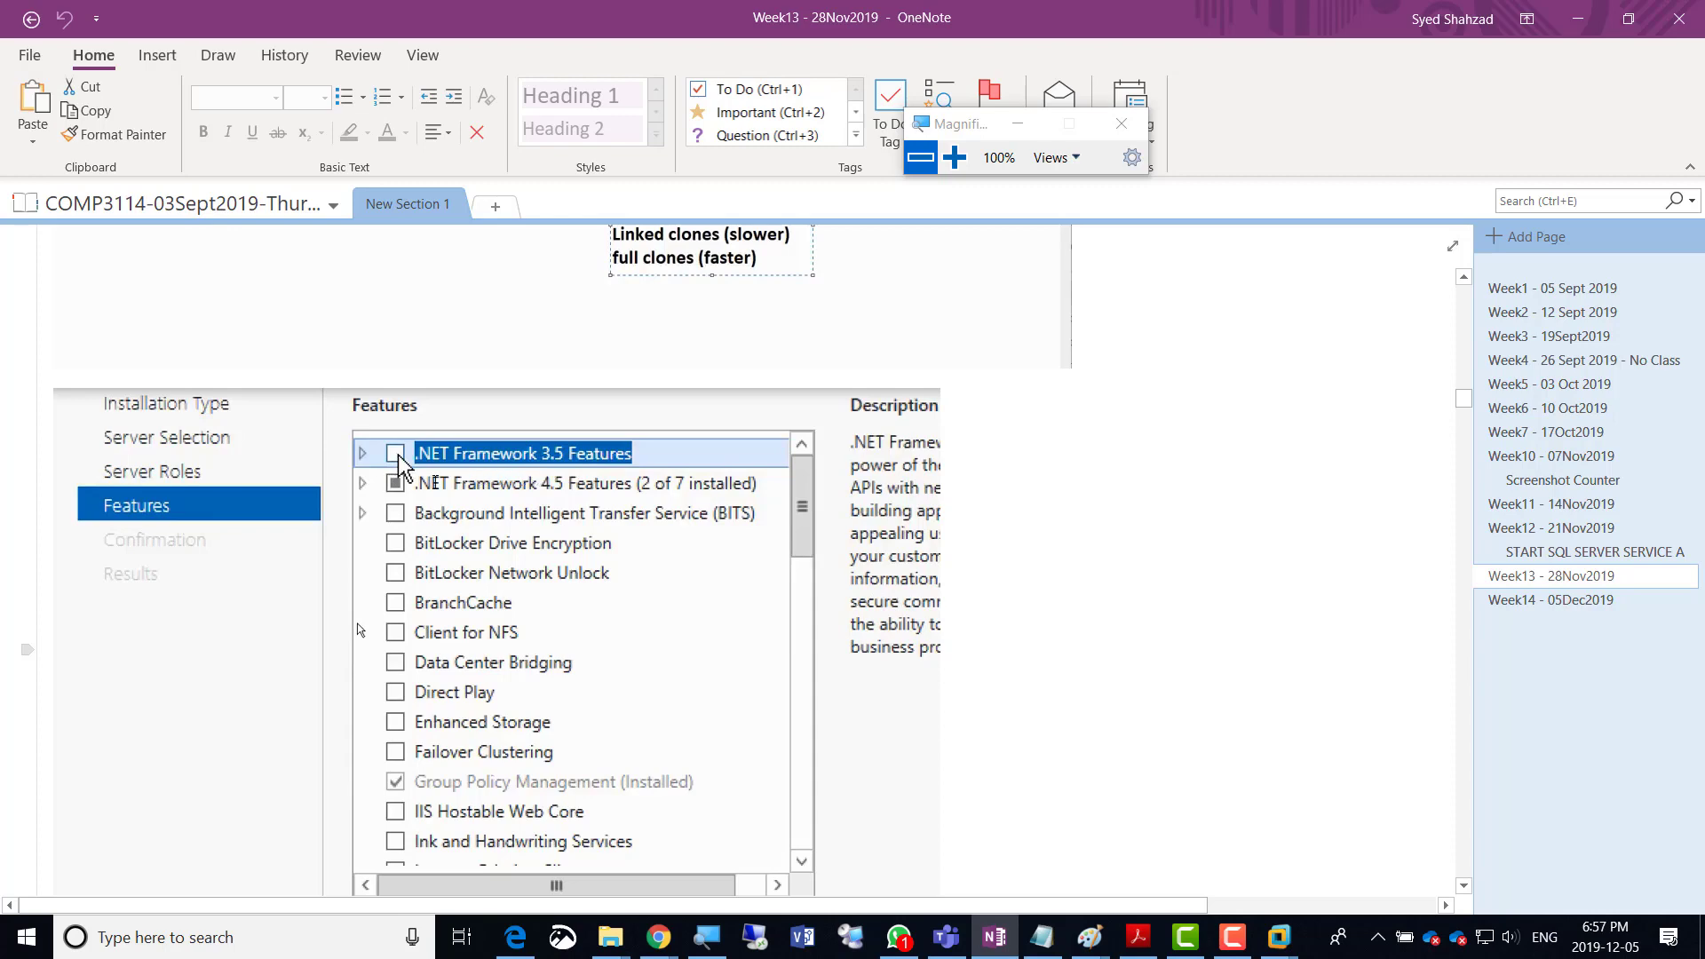
left_click(955, 157)
left_click(956, 153)
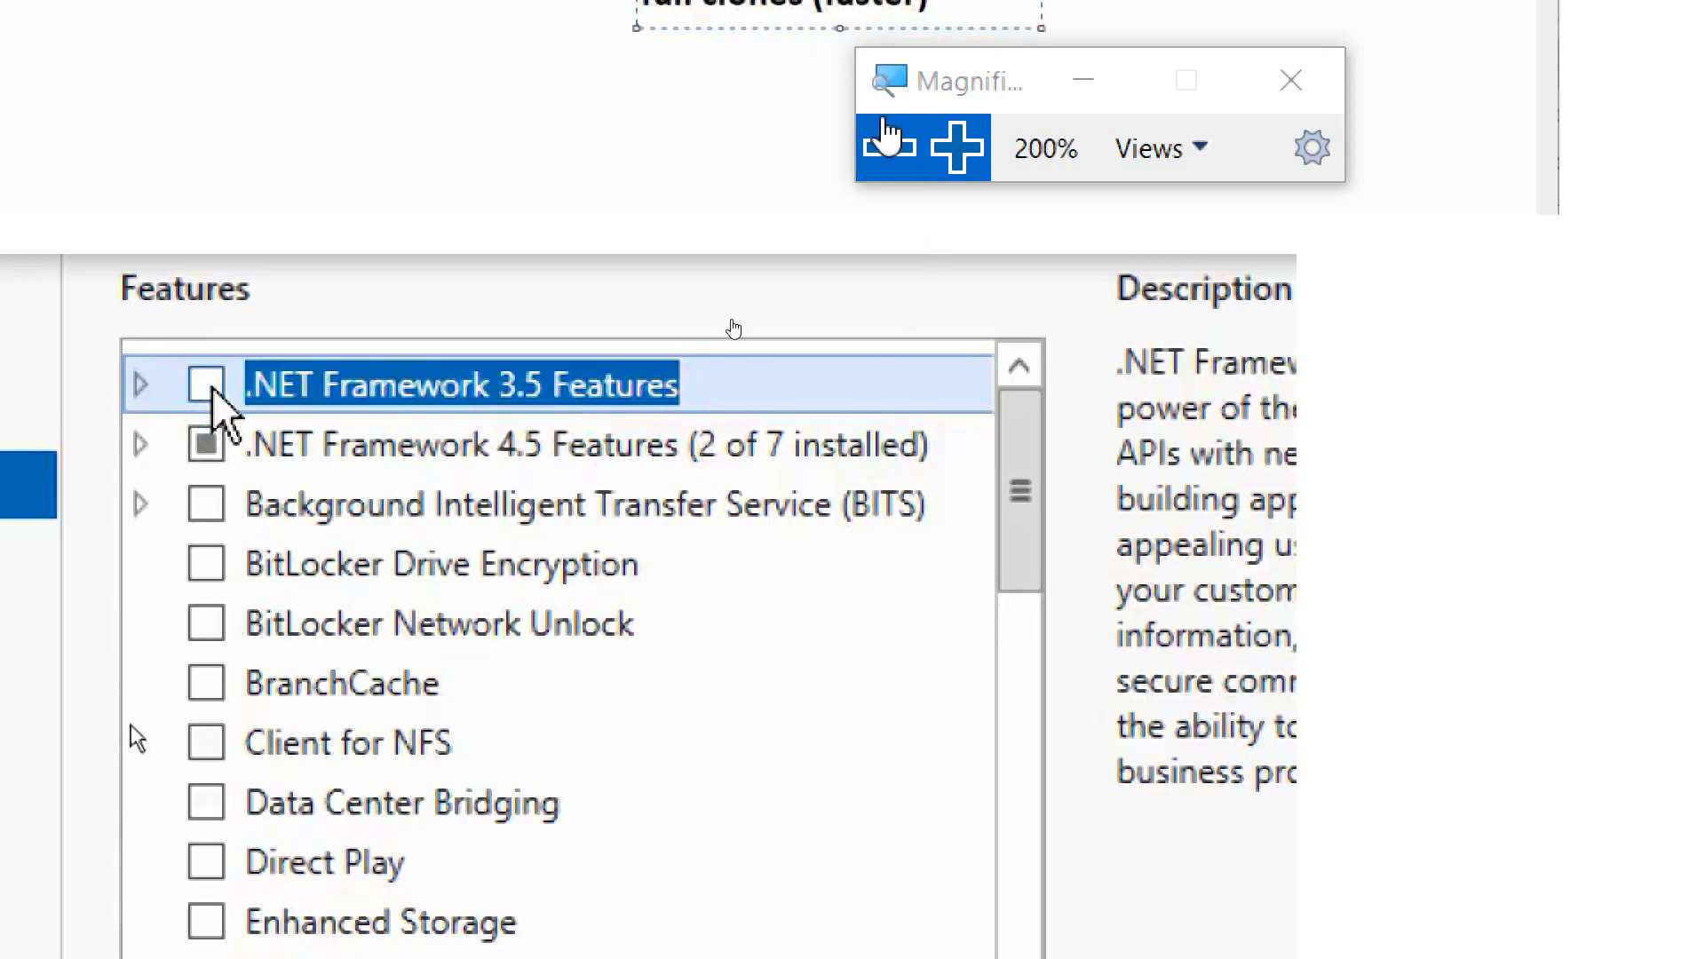
left_click(886, 145)
left_click(887, 145)
left_click(886, 145)
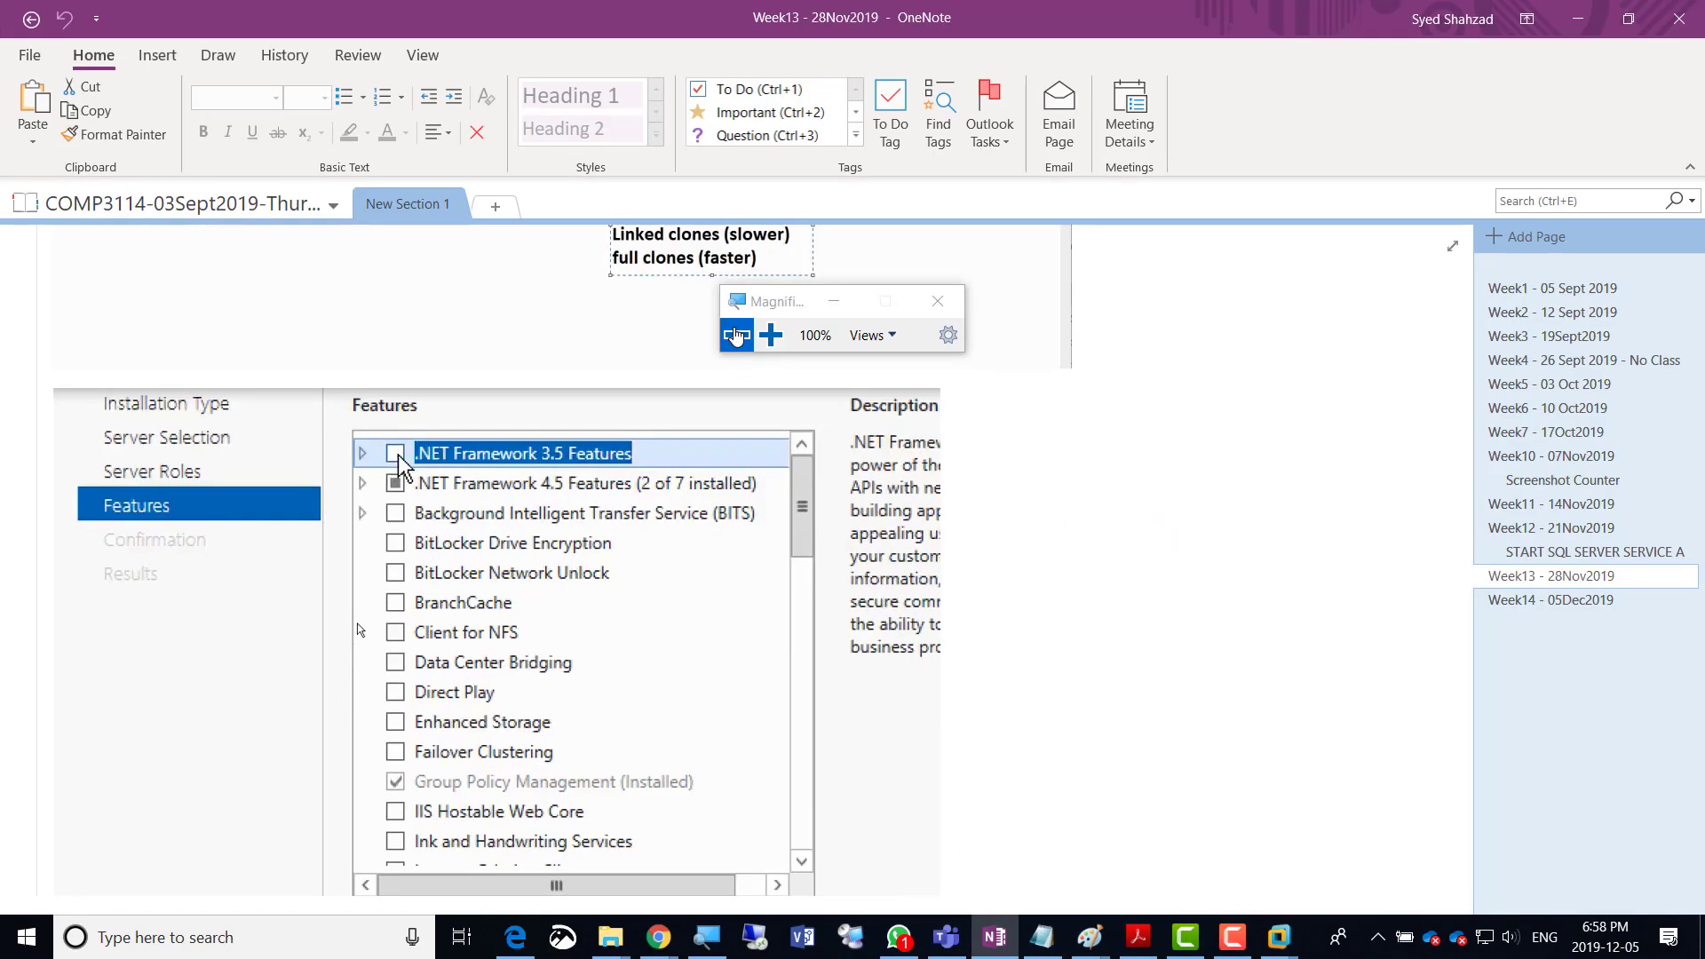
Examine the Windows features screenshot at 150% magnification, restore 100%, and switch back to the Server04 virtual machine in VMware Workstation.
left_click_drag(768, 317, 1029, 350)
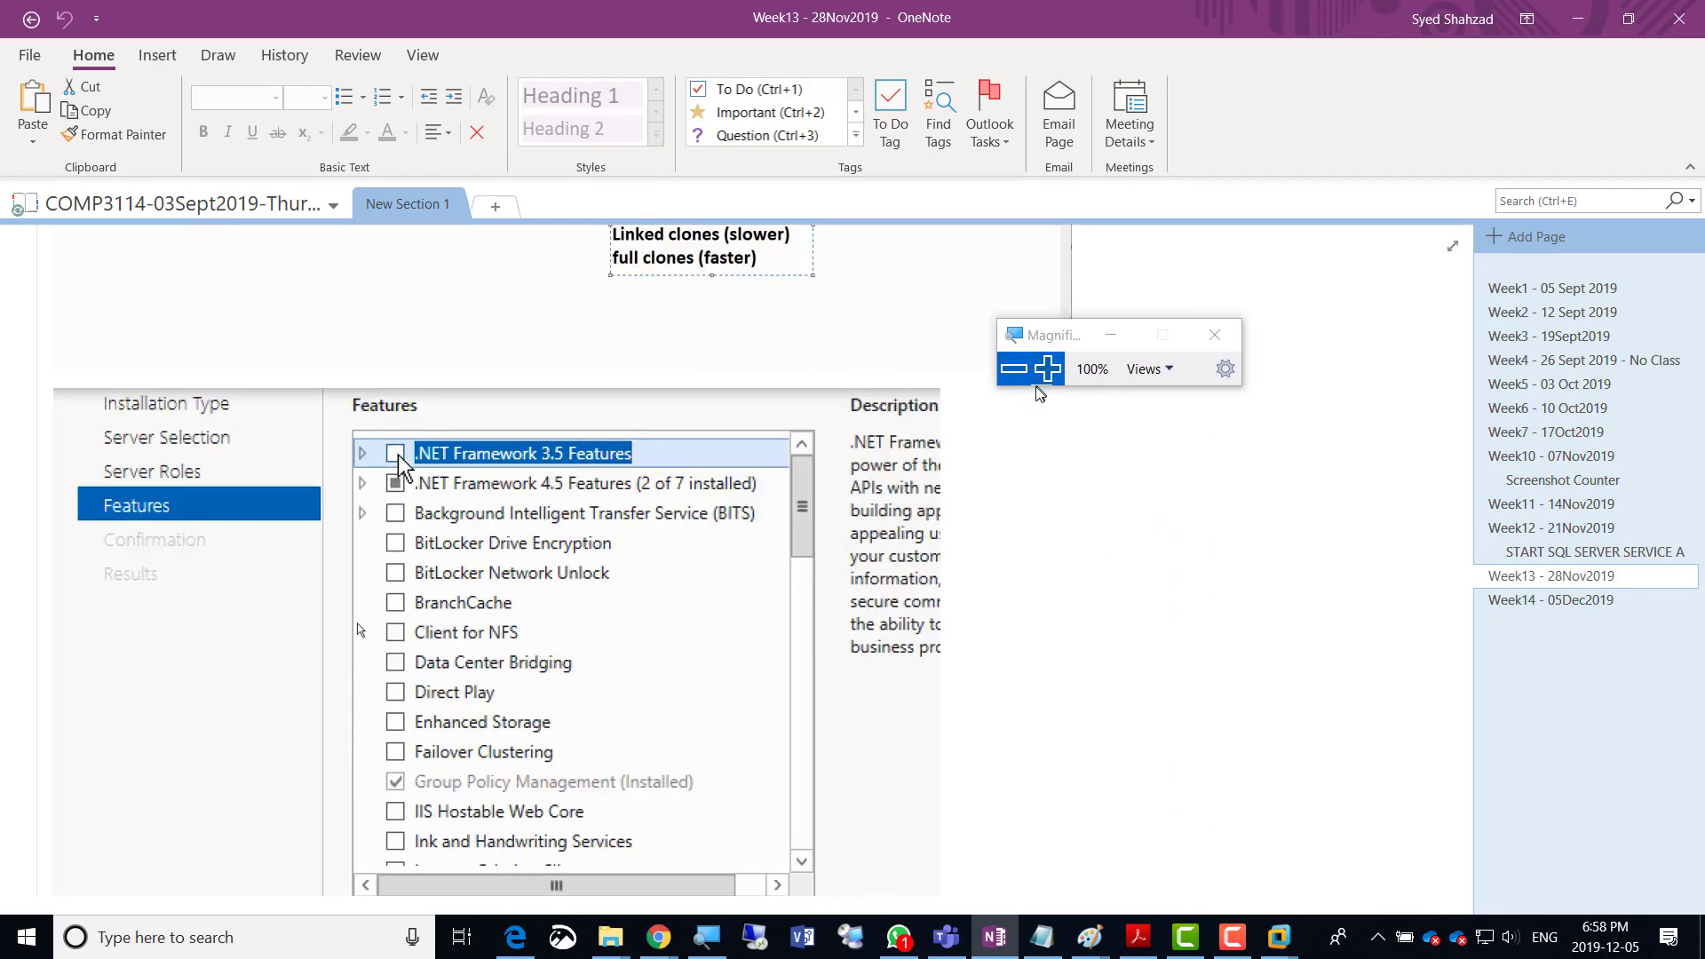
left_click(1031, 368)
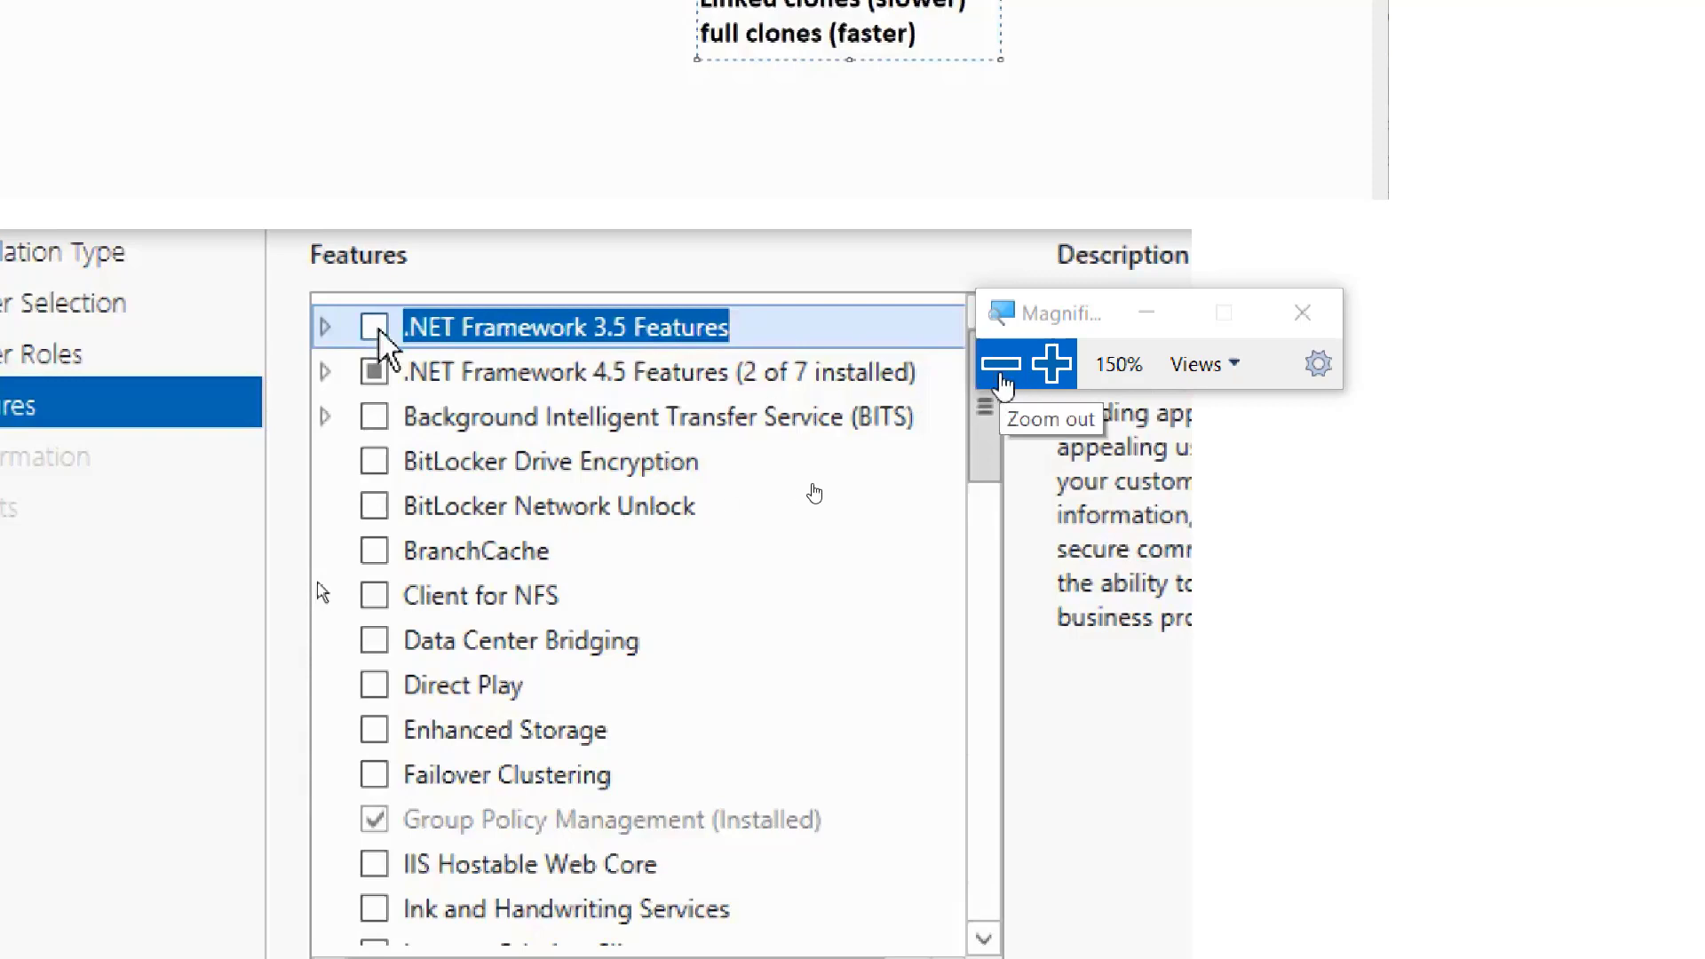
left_click(1001, 367)
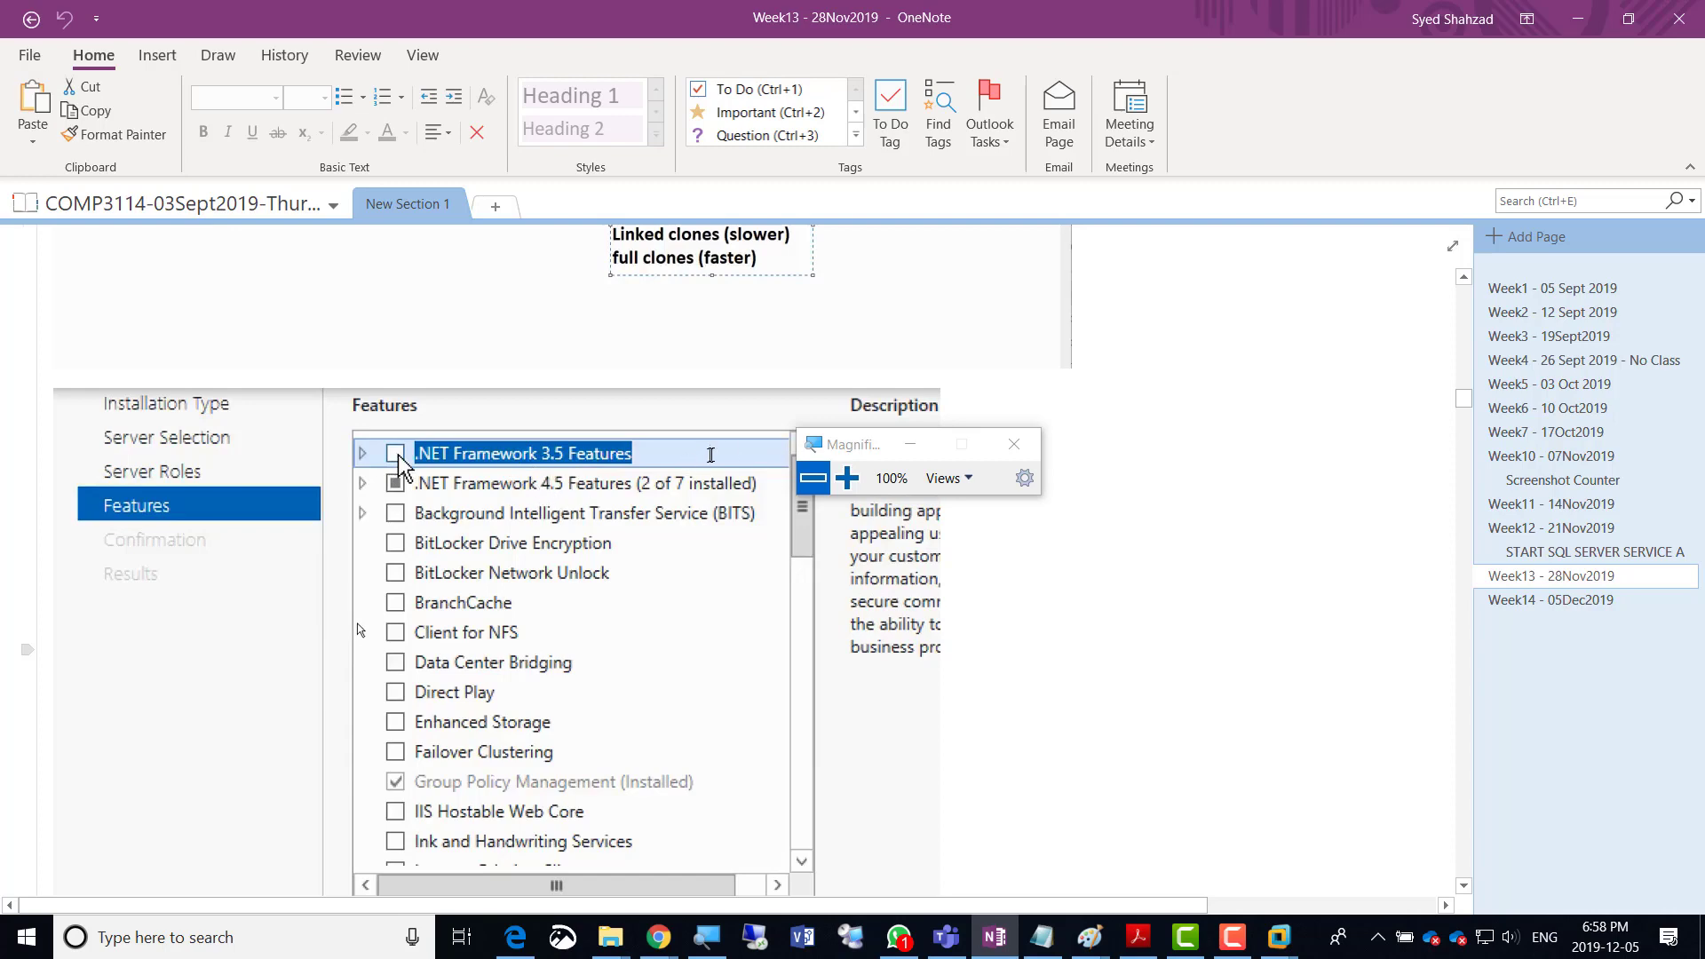
key("alt+Tab")
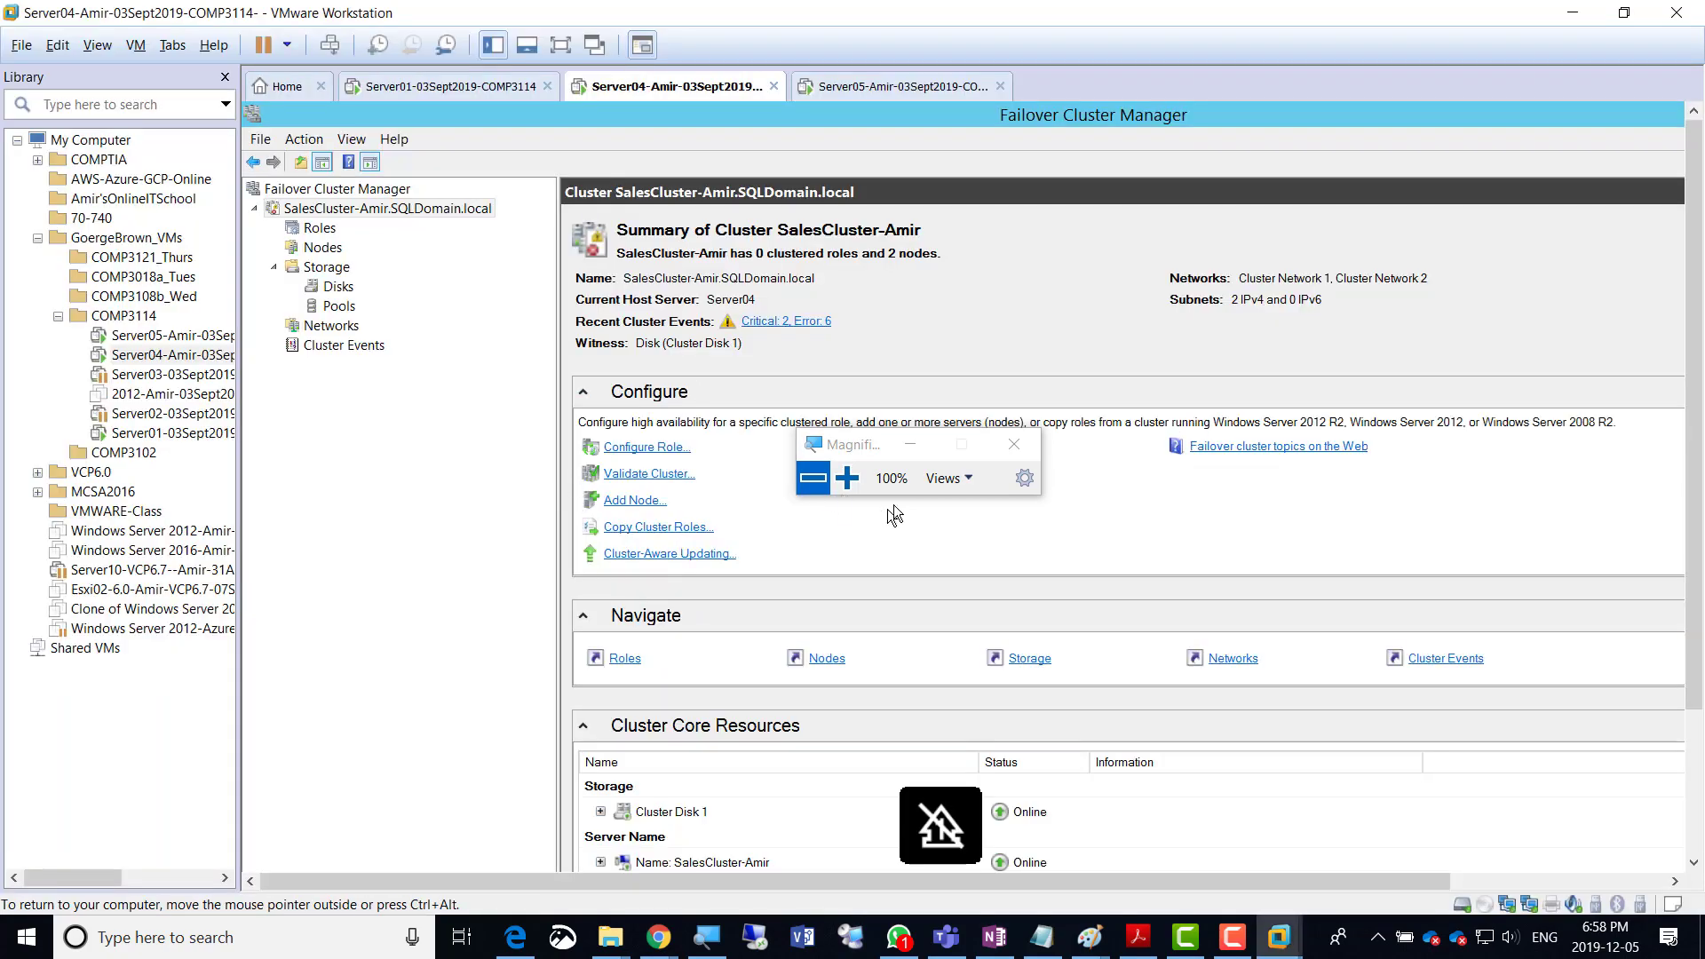
Magnify the screen to 200% and open the Server04 virtual machine's hardware settings at the CD/DVD (SATA) device.
left_click(863, 482)
left_click(851, 486)
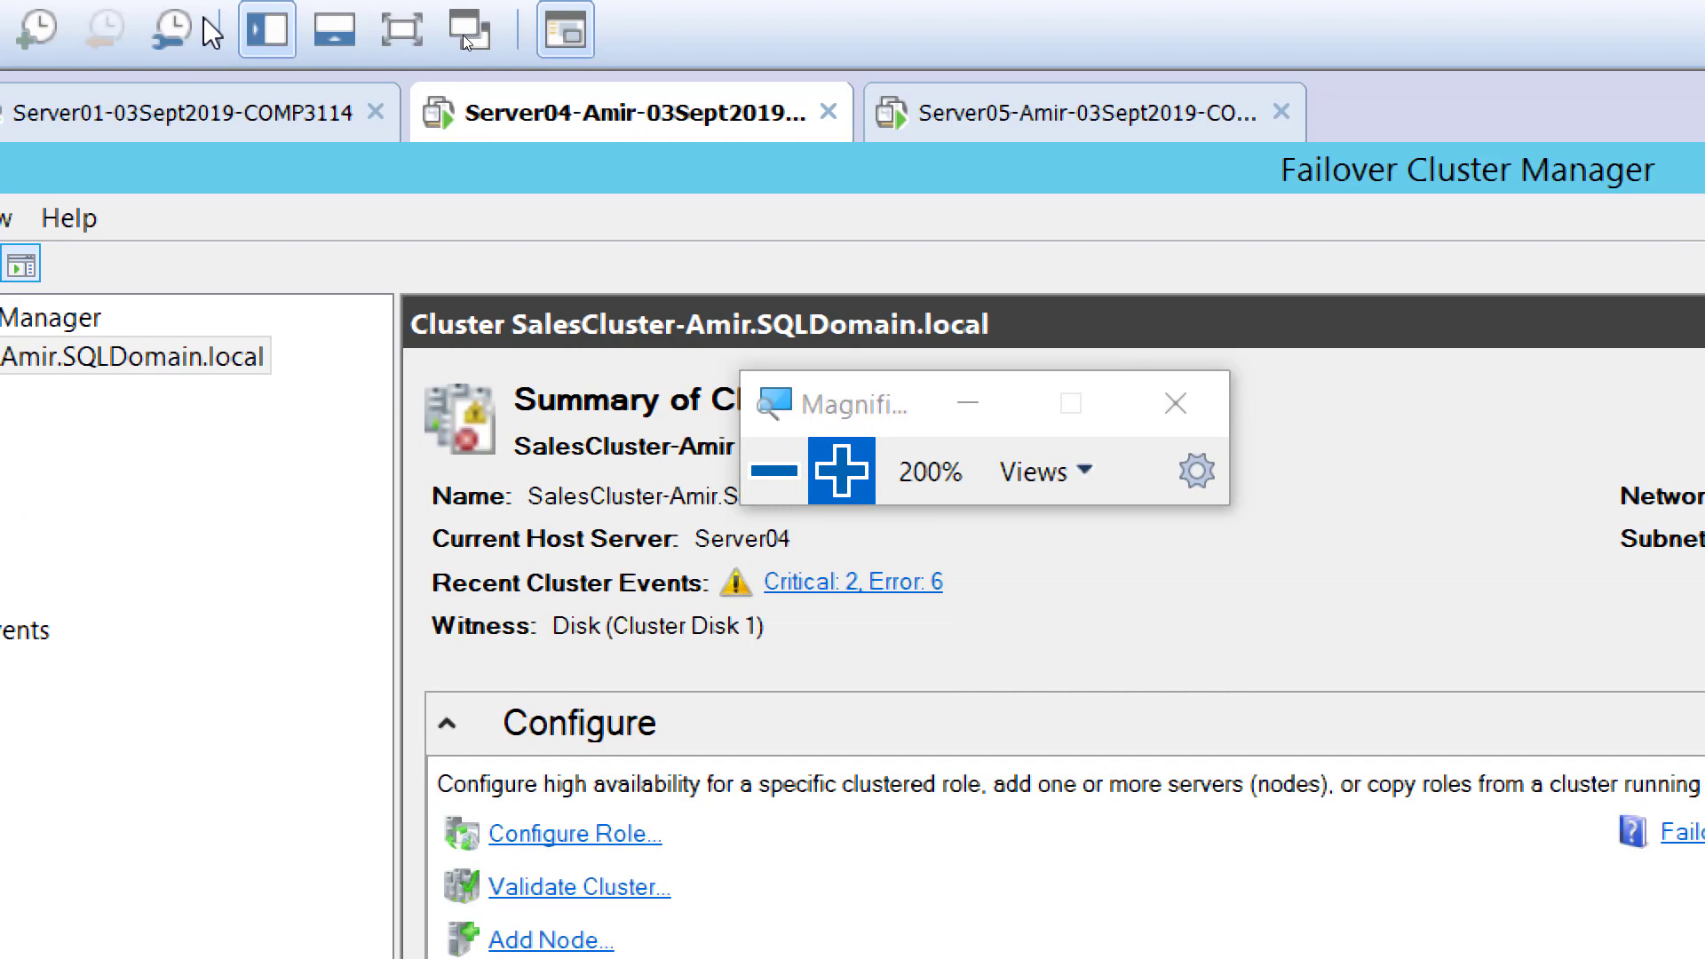
right_click(542, 129)
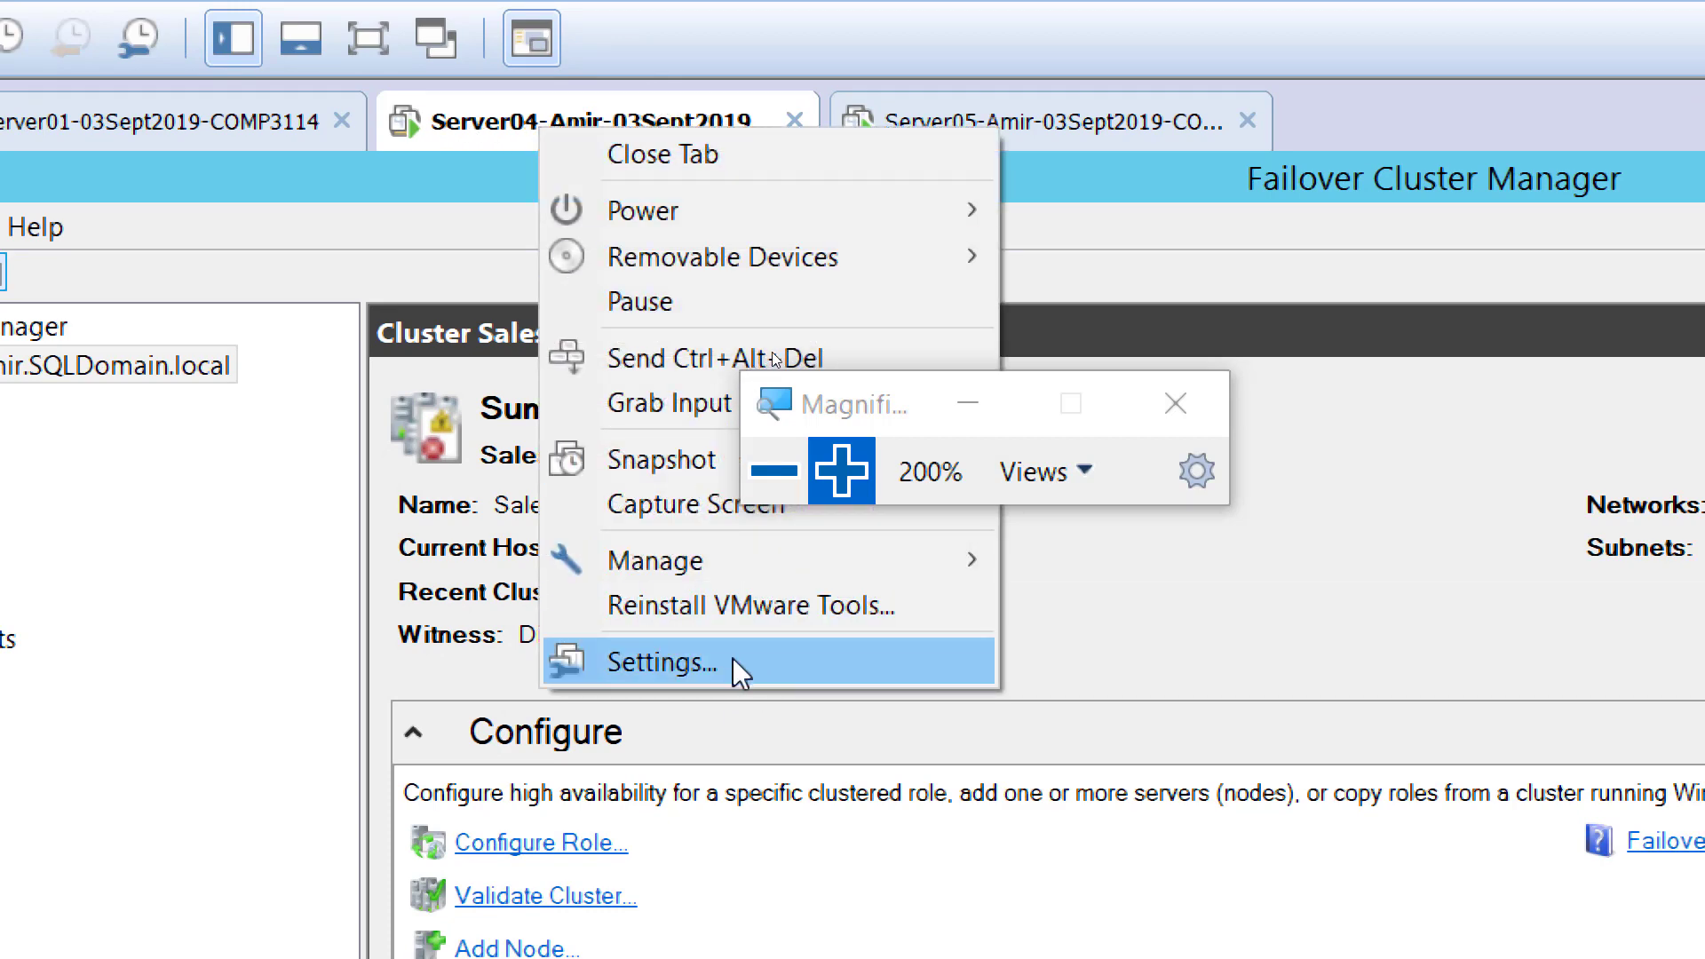
left_click(764, 662)
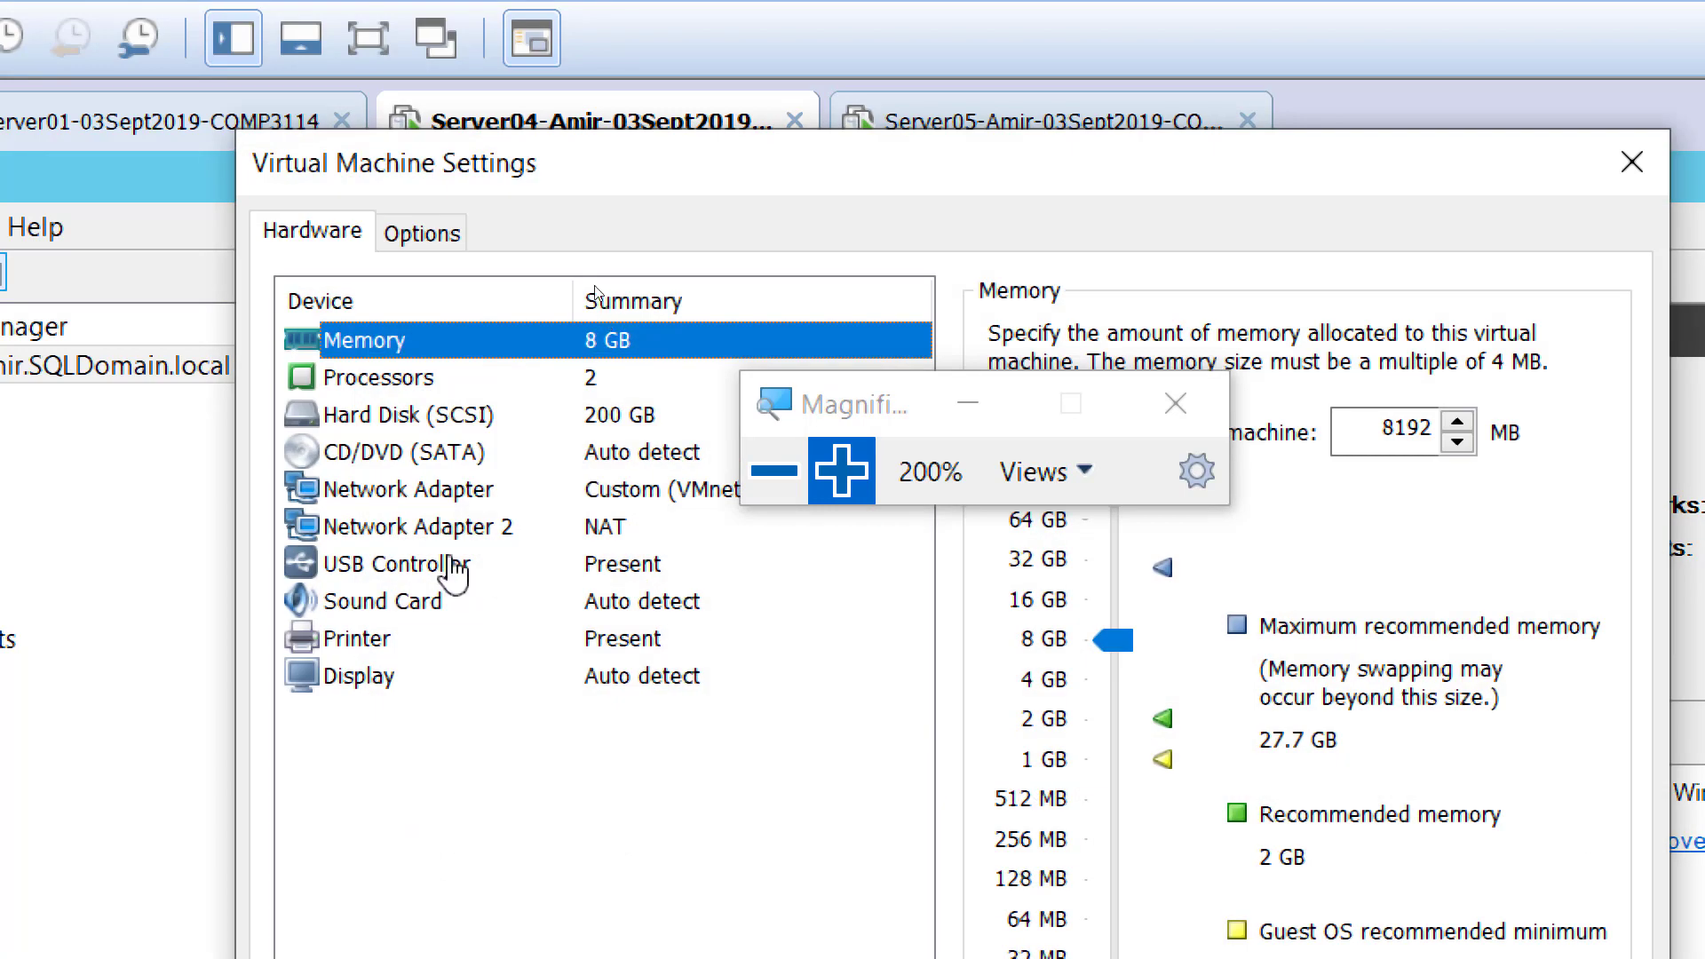
left_click(417, 453)
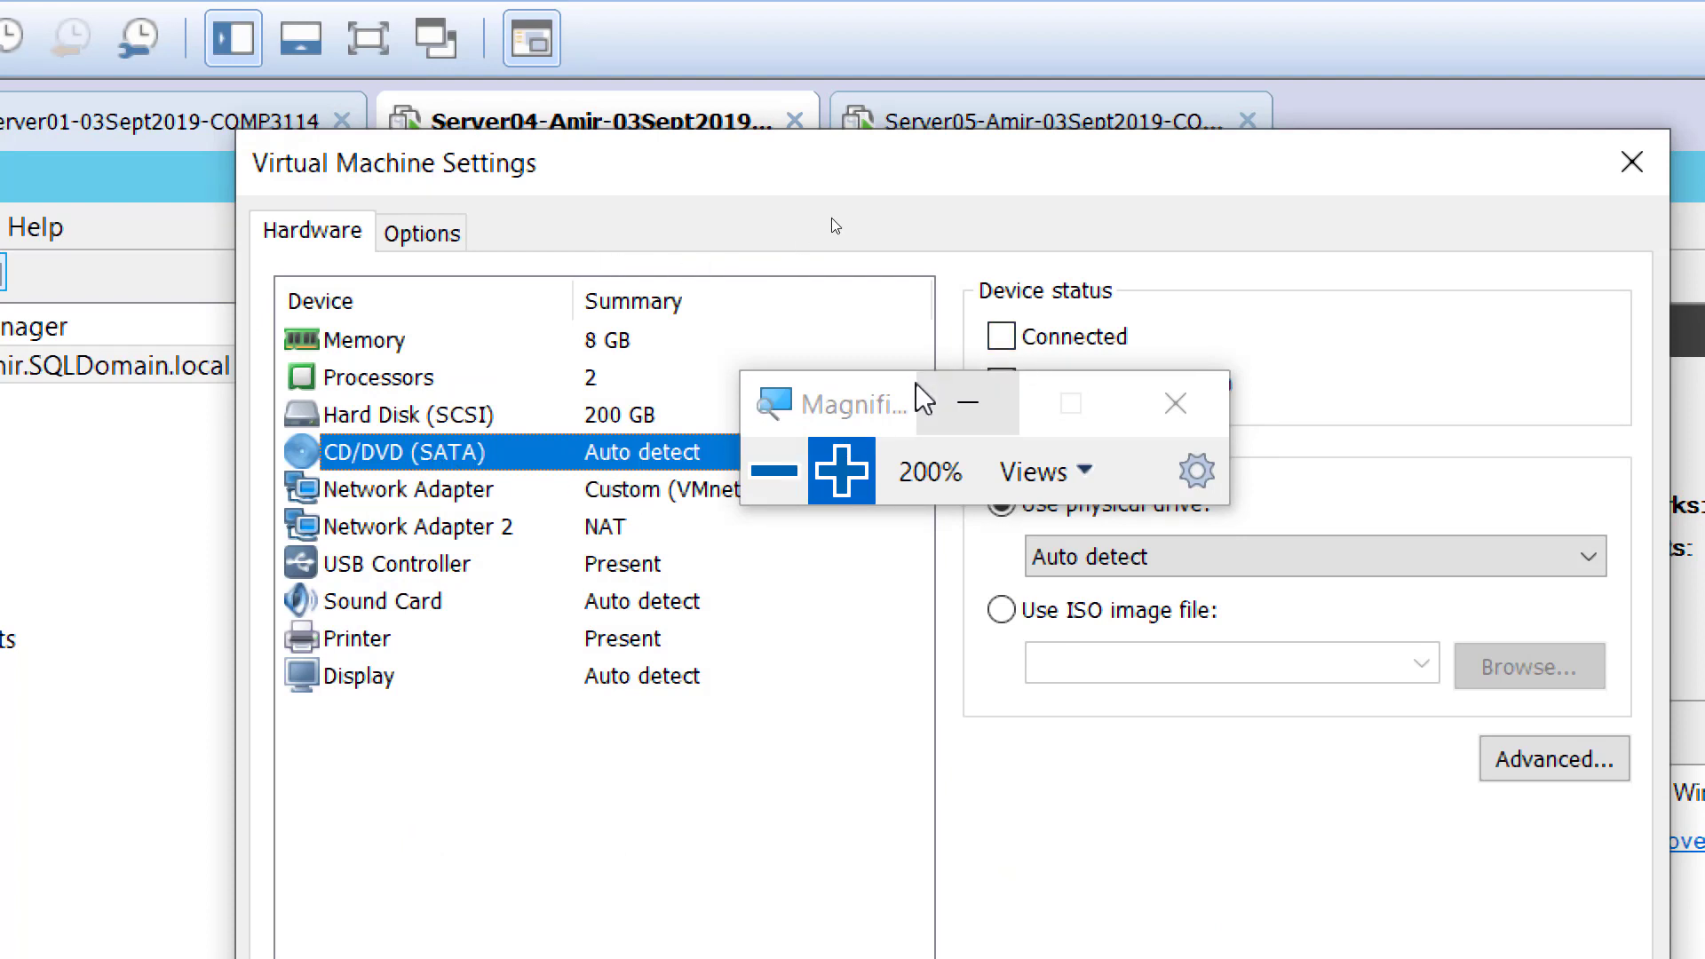
Set the CD/DVD drive to use an ISO image file, browse to the EDU folder on SSD-890GB (D:), and restore 100% magnification.
left_click_drag(904, 413, 1623, 514)
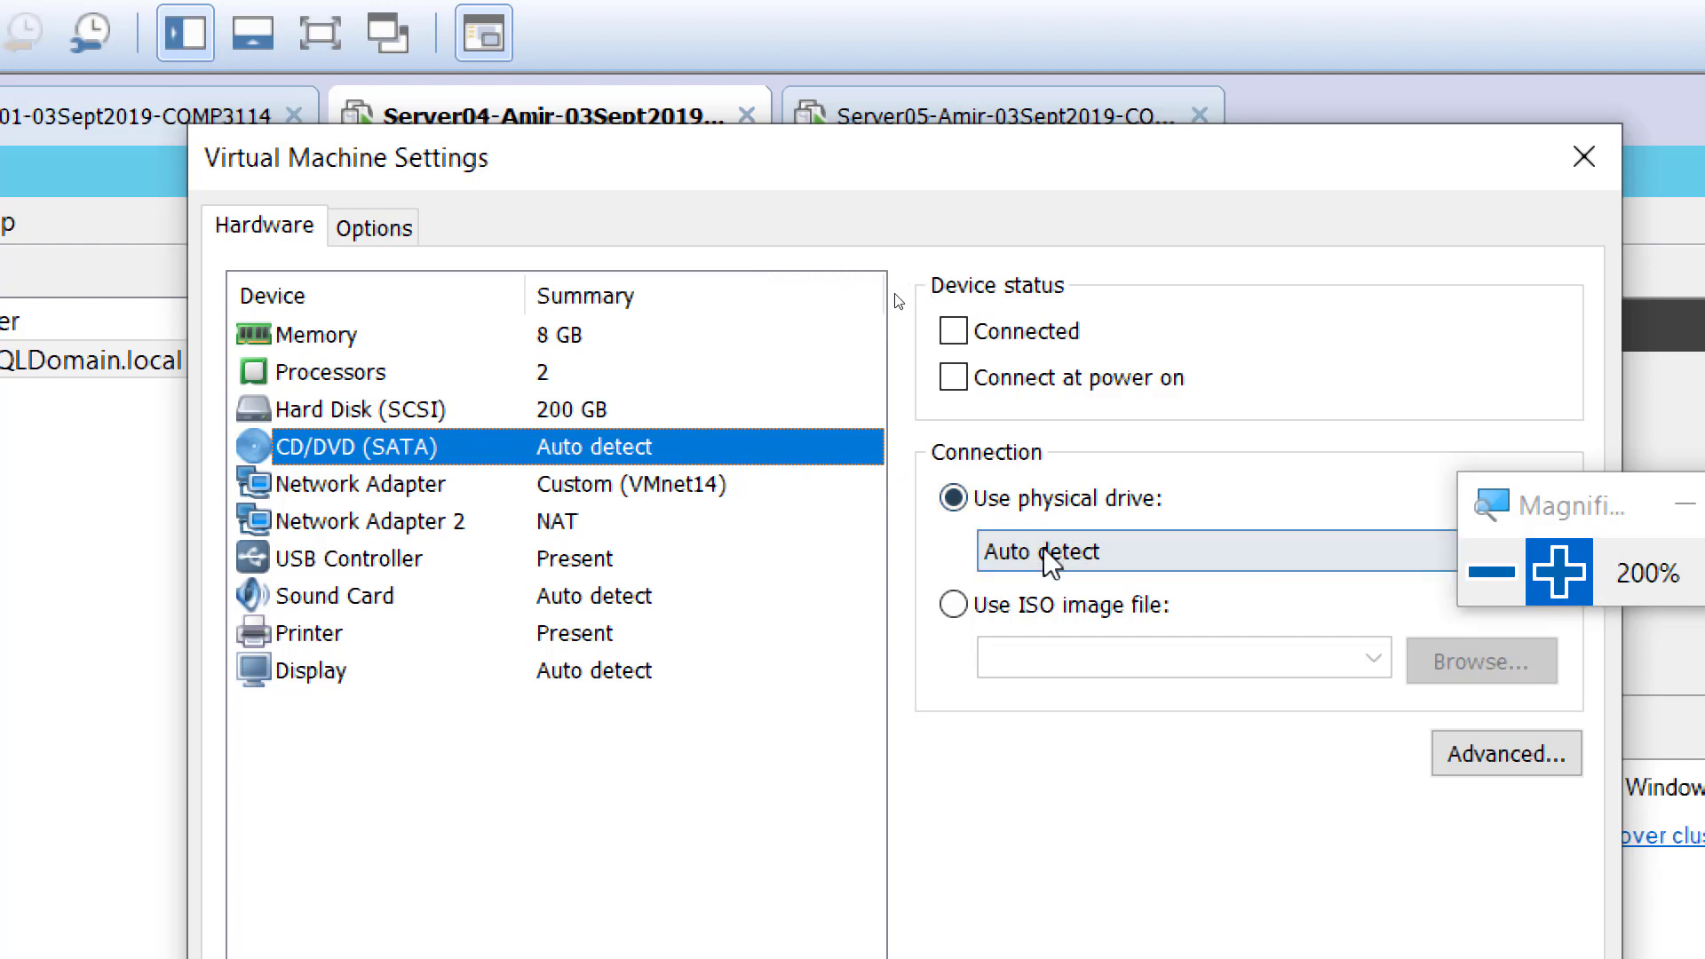
left_click(970, 613)
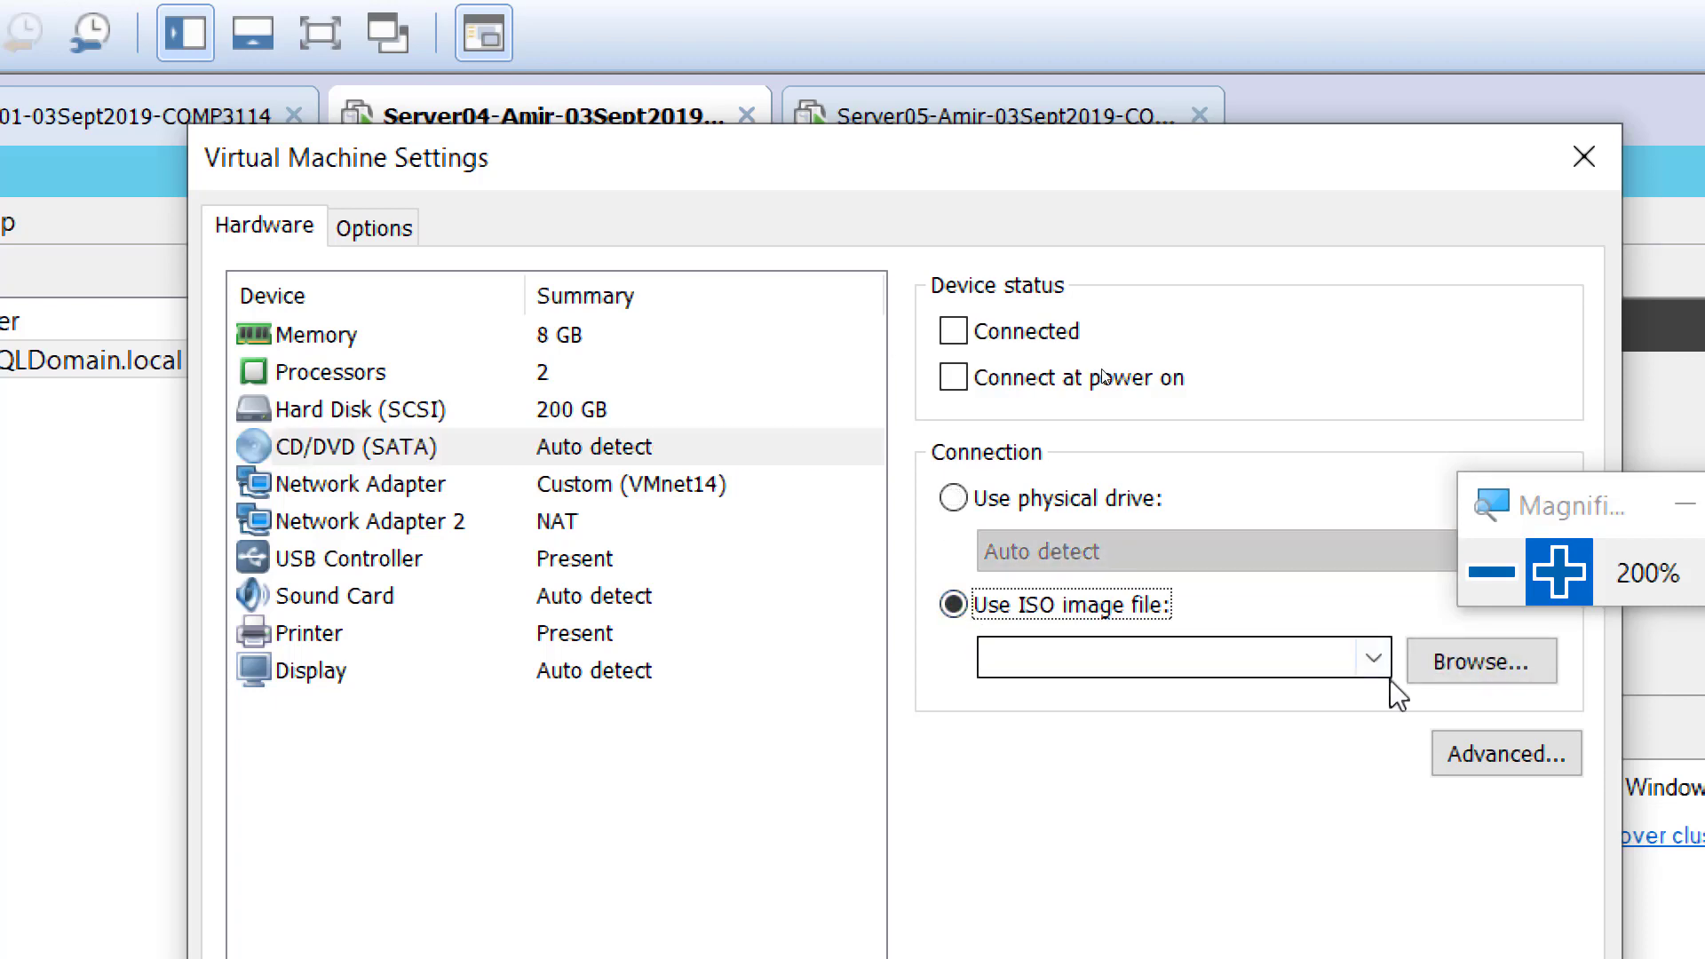
left_click(1465, 672)
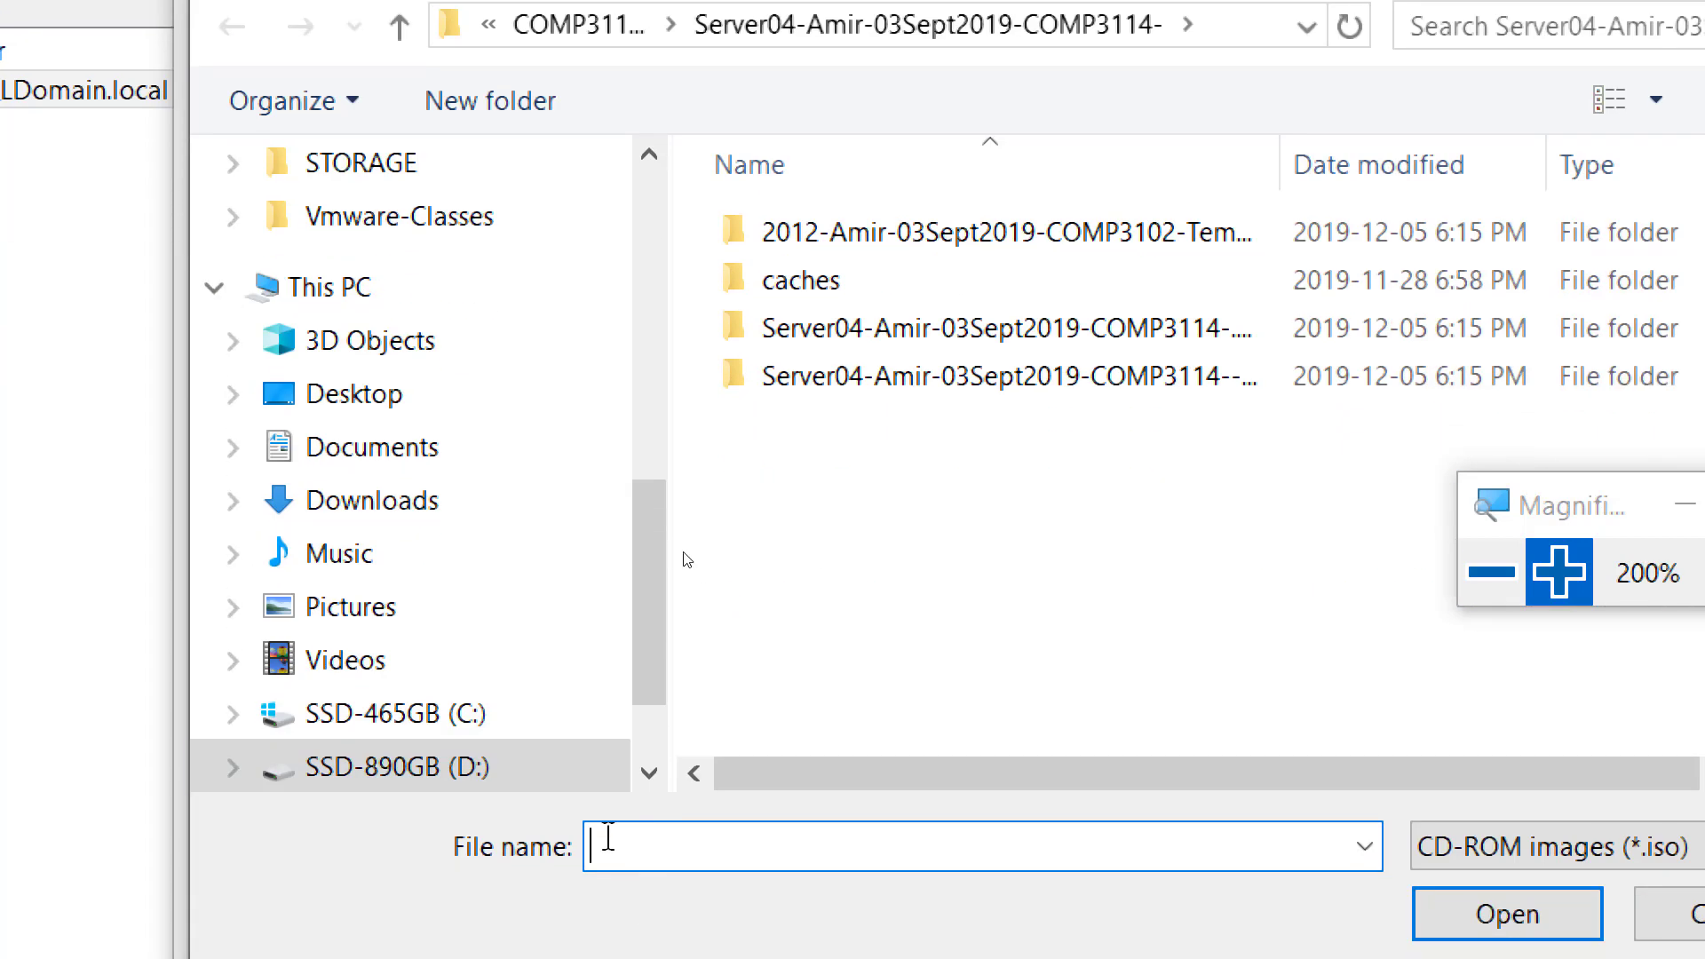
left_click(461, 763)
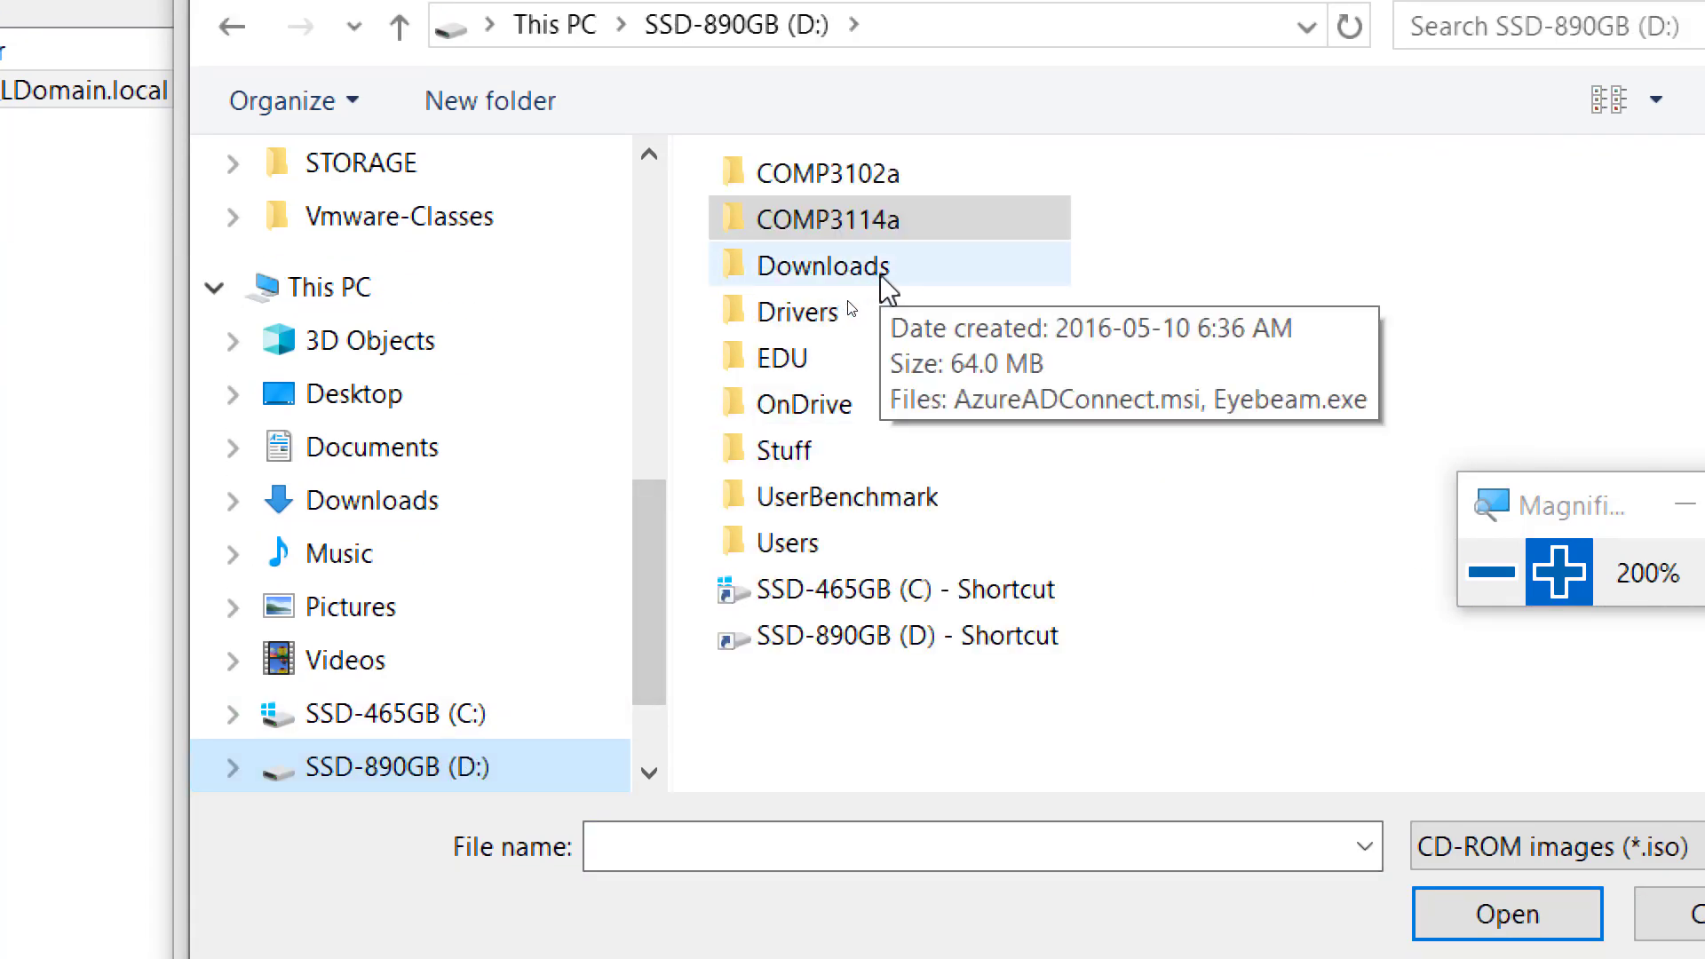
double_click(817, 355)
left_click(1491, 571)
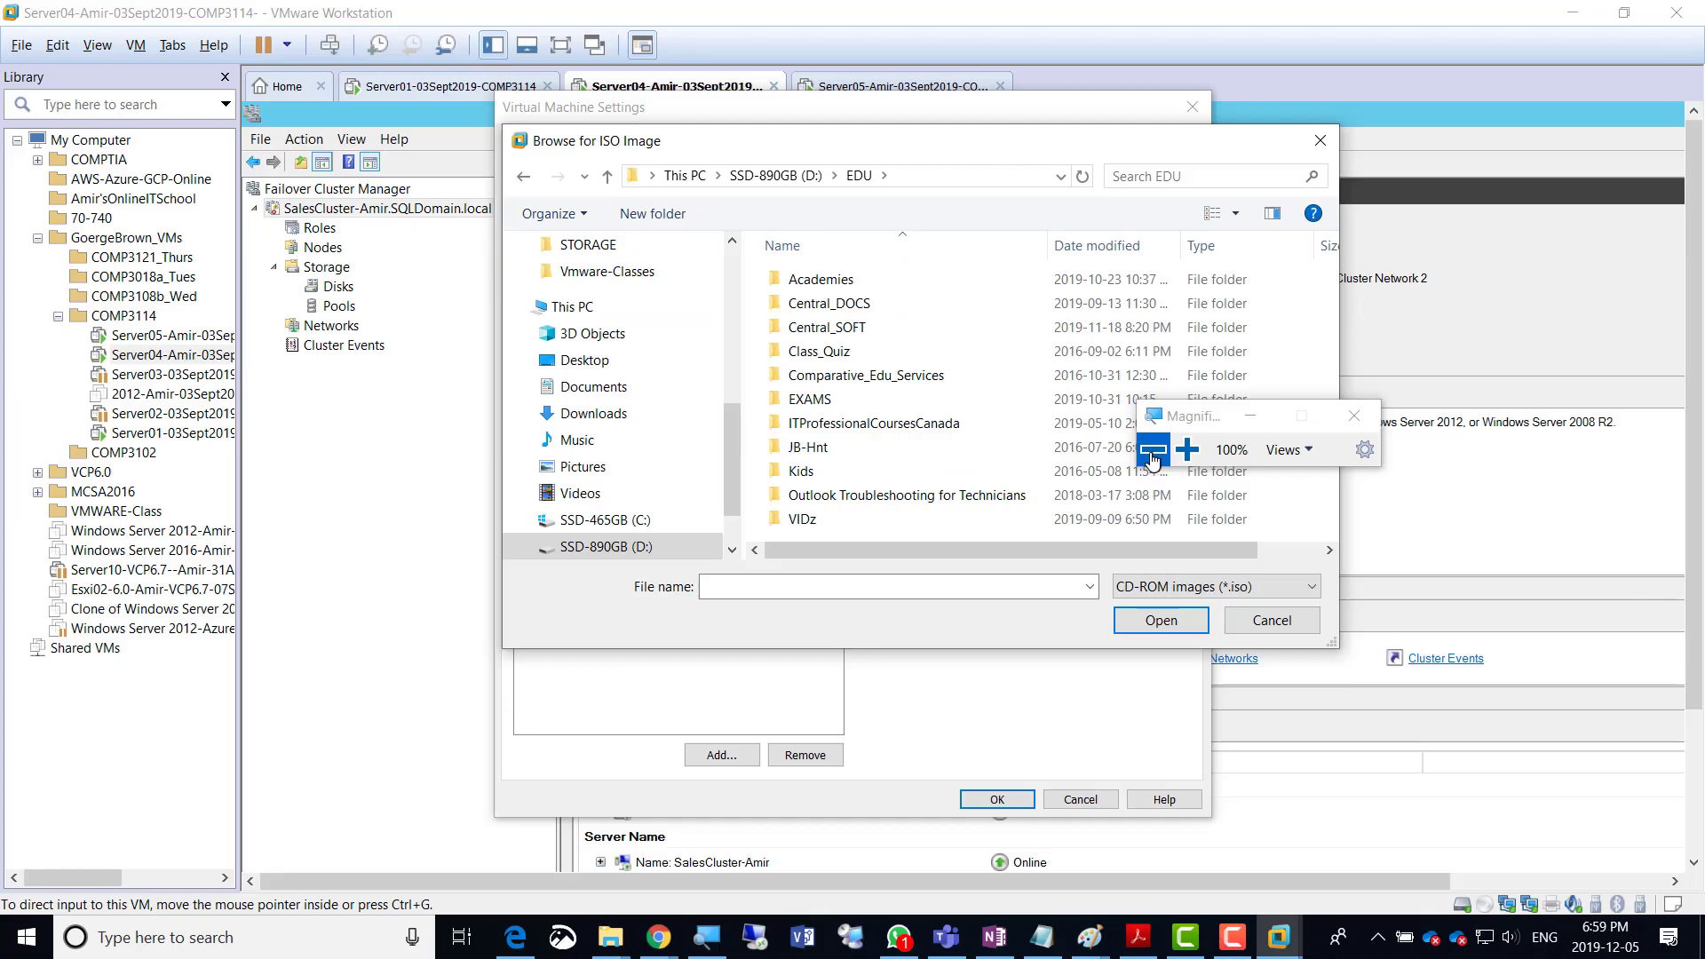
Switch to OneNote's Week14 - 05Dec2019 page and add the heading "--- Lab Steps-----" below the Disk Witness note.
left_click(995, 936)
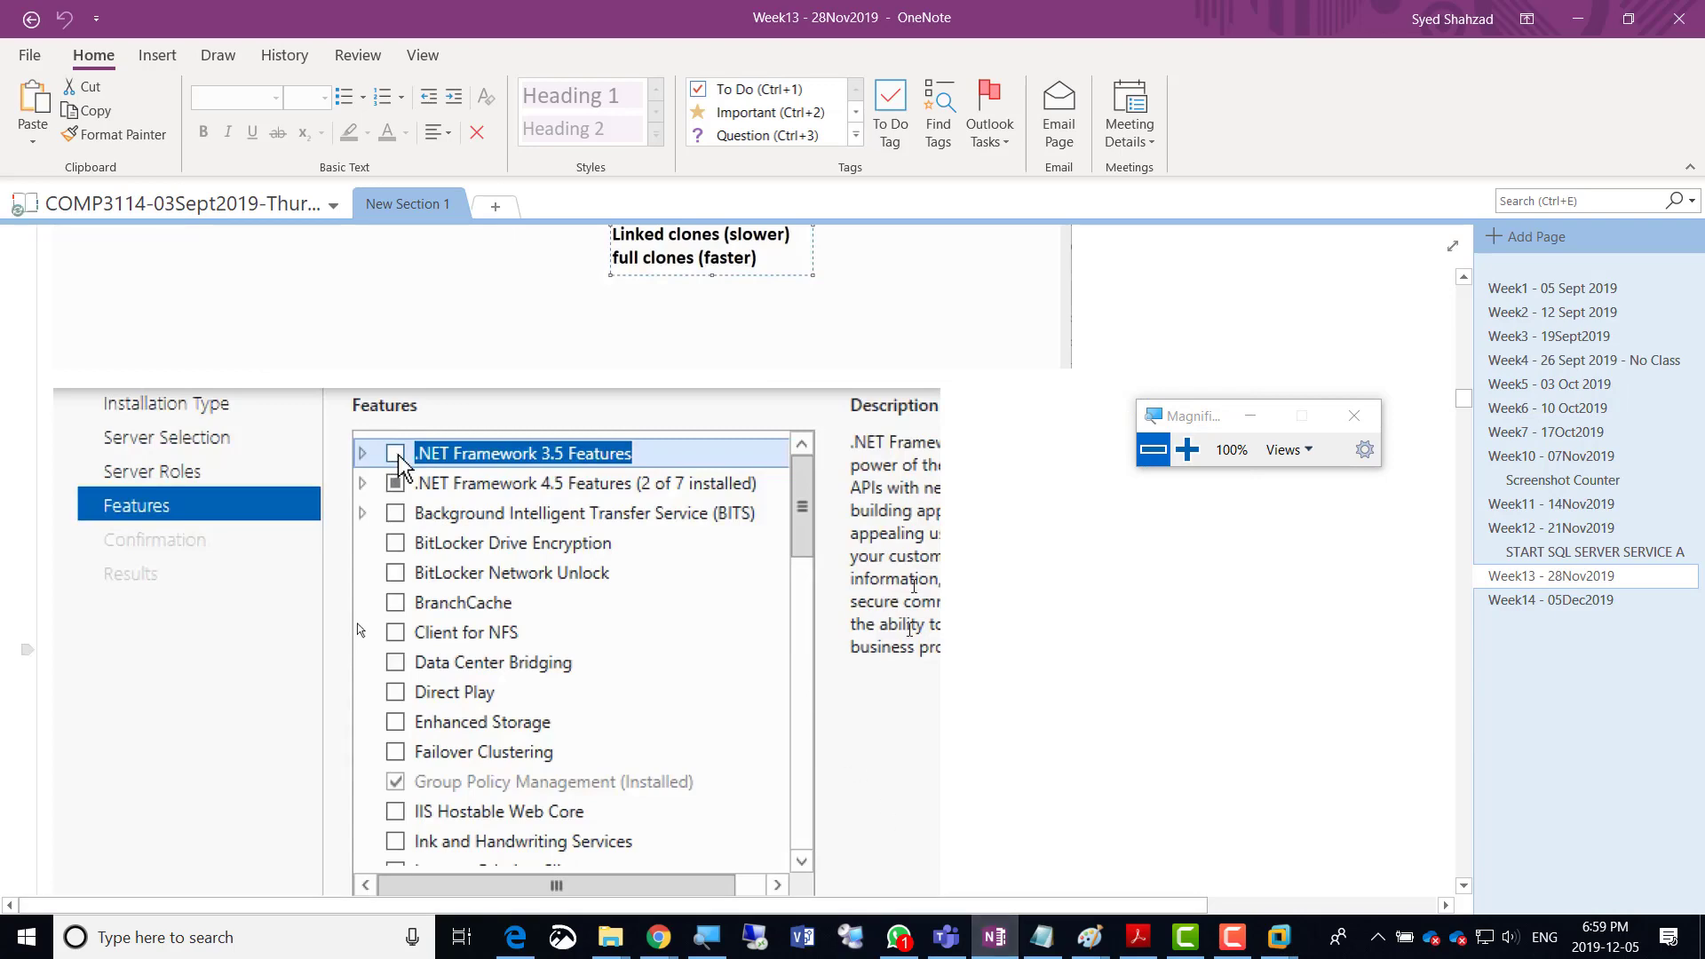
left_click(1491, 600)
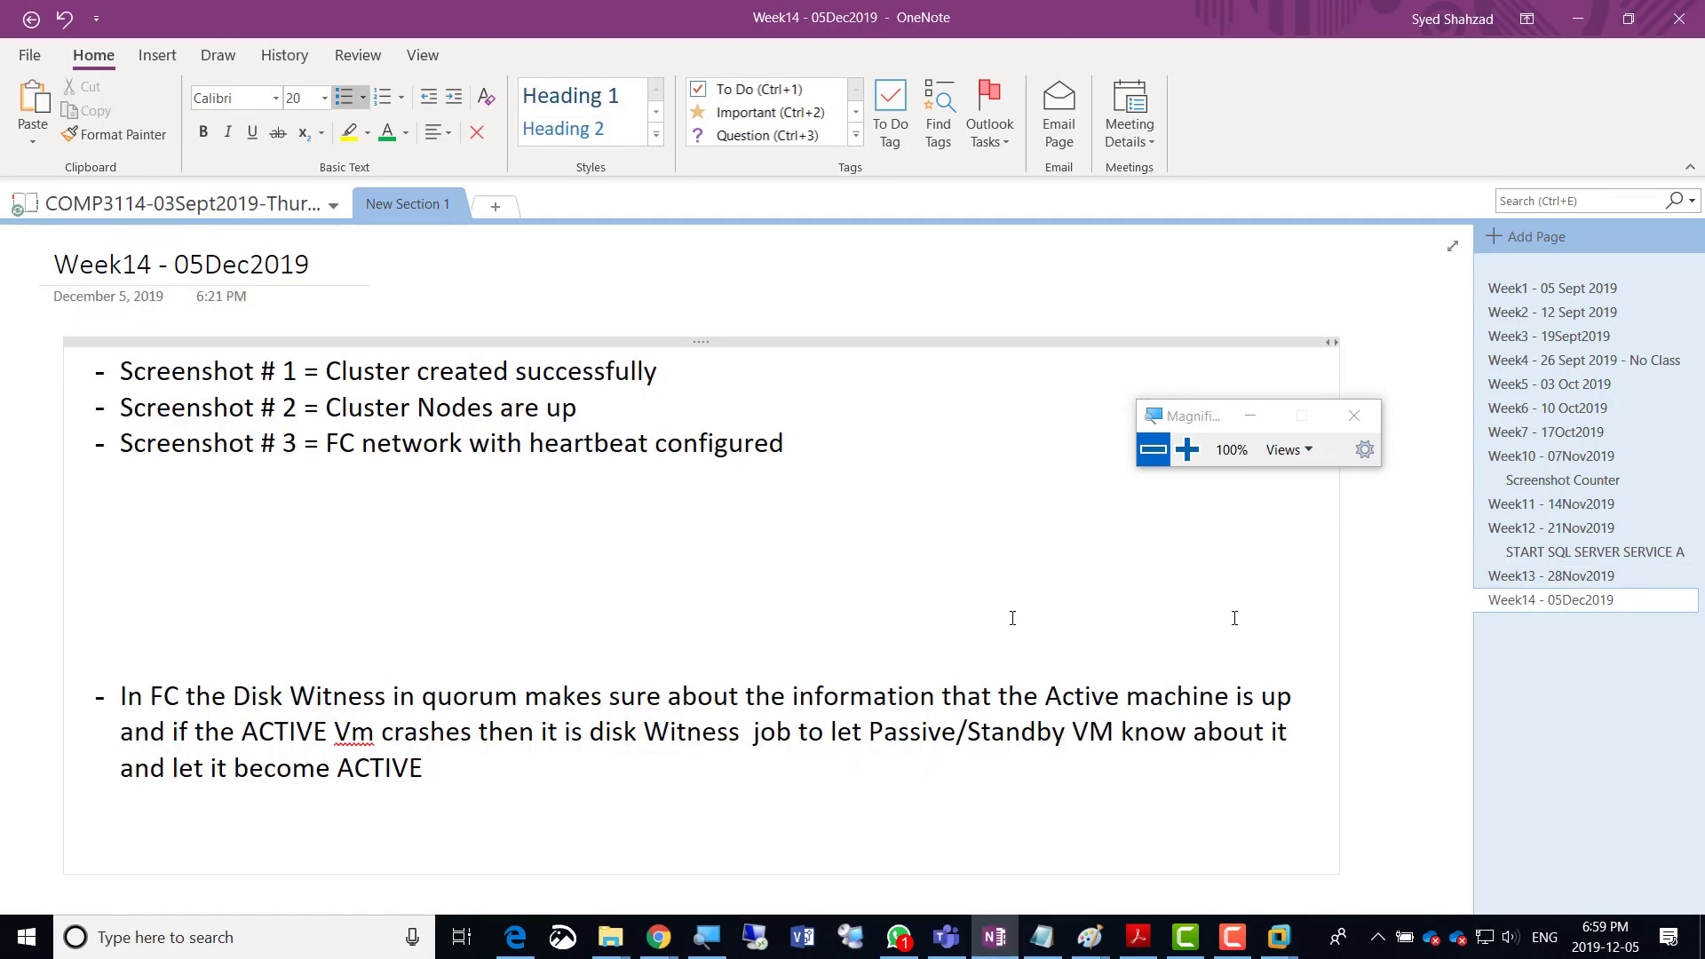
left_click(480, 772)
key("Return")
key("Return")
key("Return")
type("--- ")
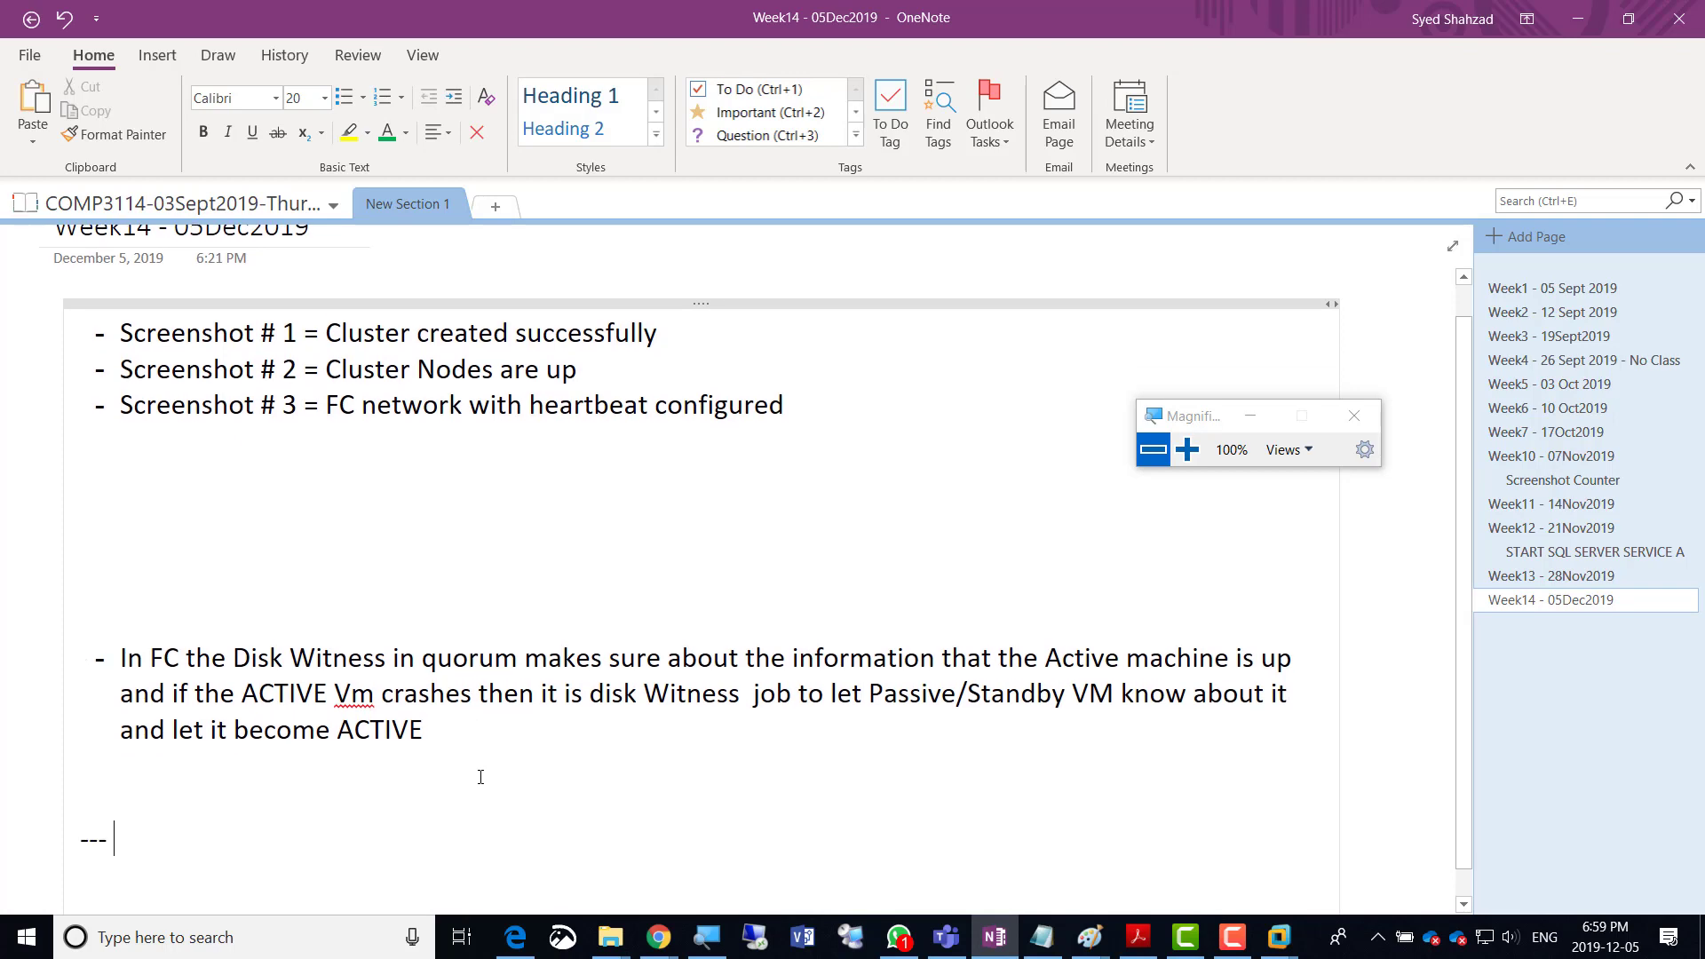
type("Lab Steps")
type("----- ")
Add the bullet "In order to make SQL Server highly available on top of Failover Cluster we need to do the following tasks".
type("- ")
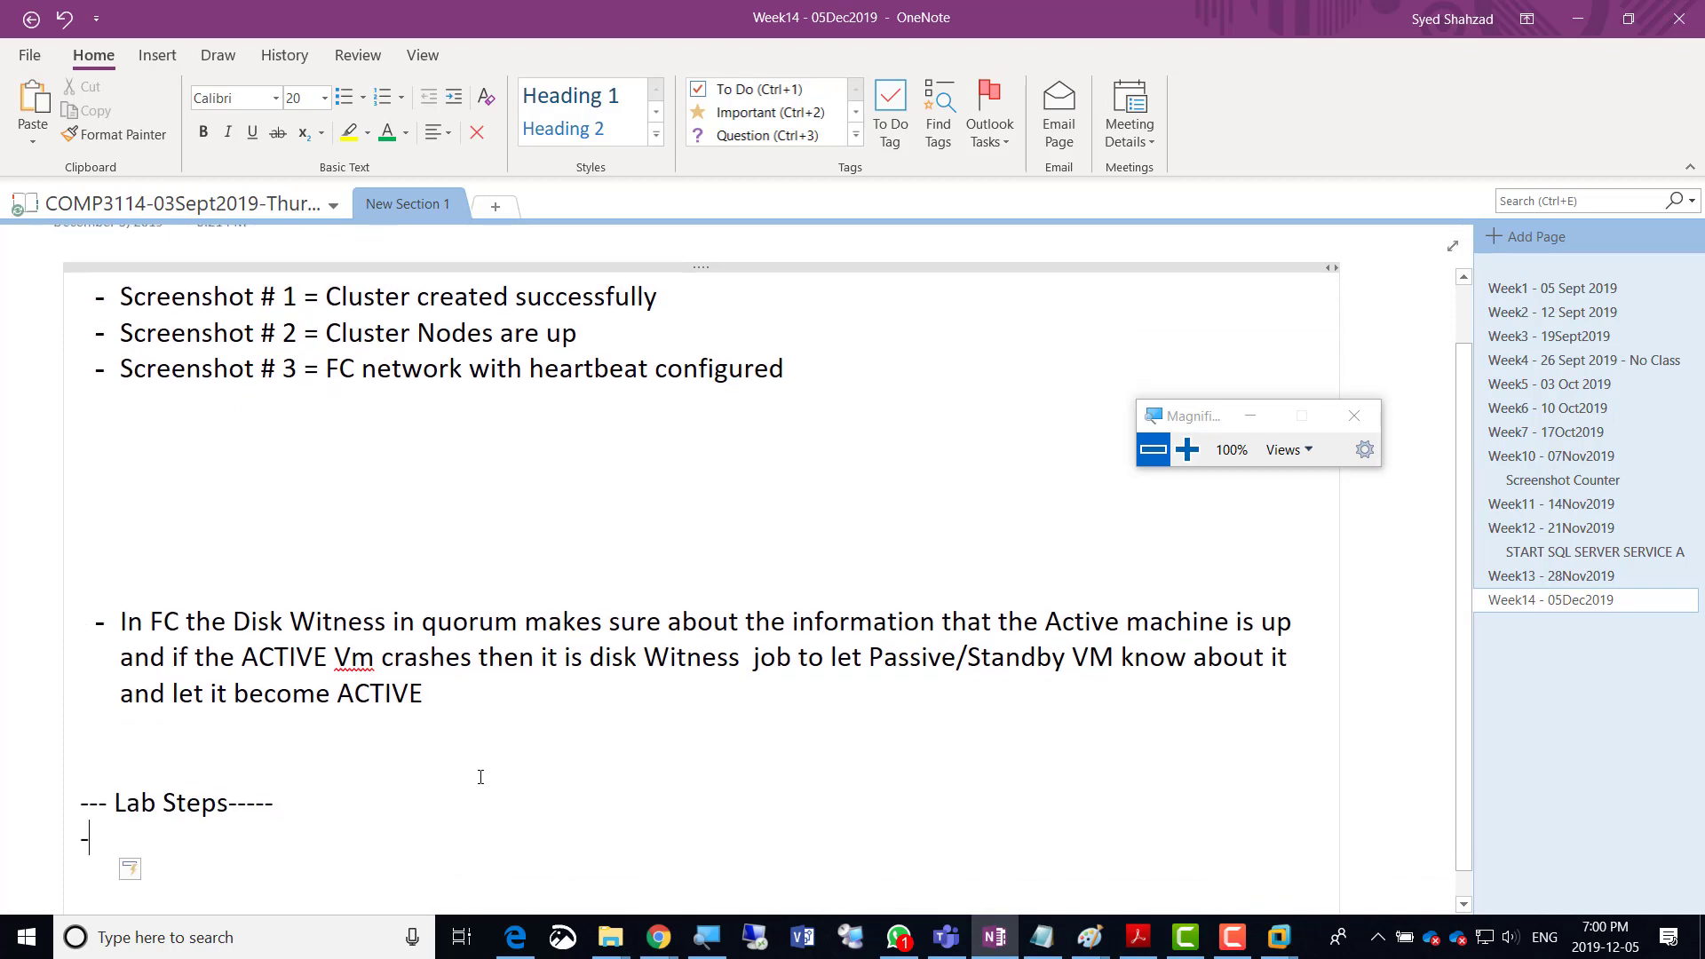
type("In order")
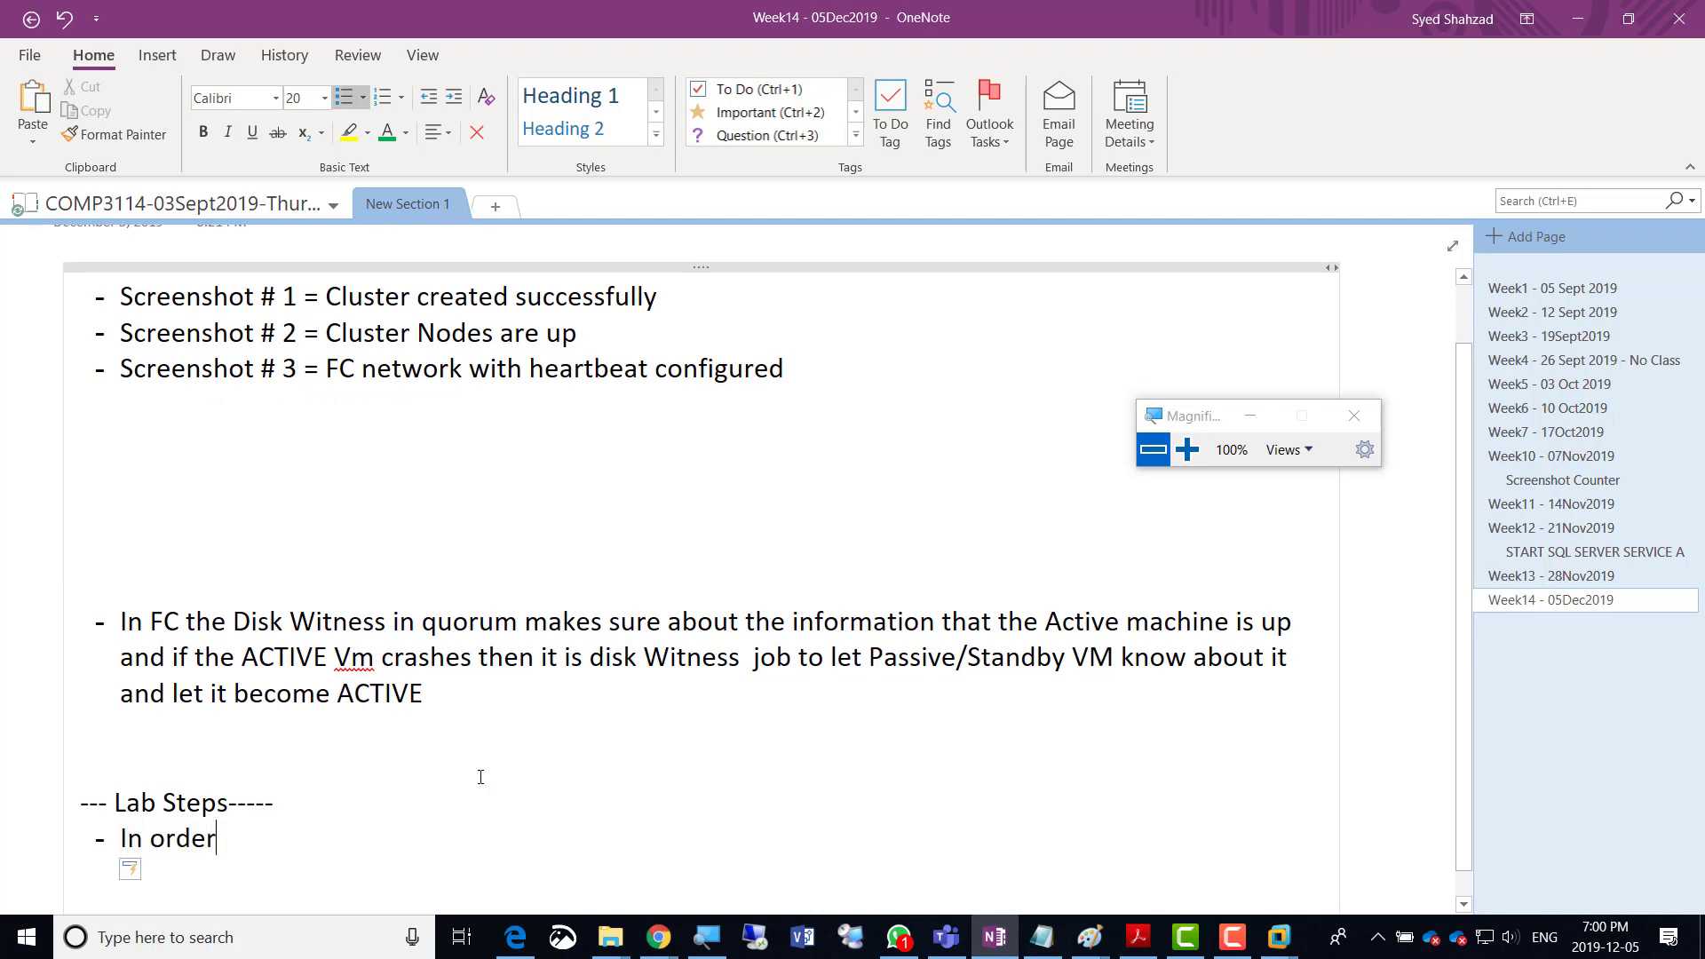
type(" to make SQL")
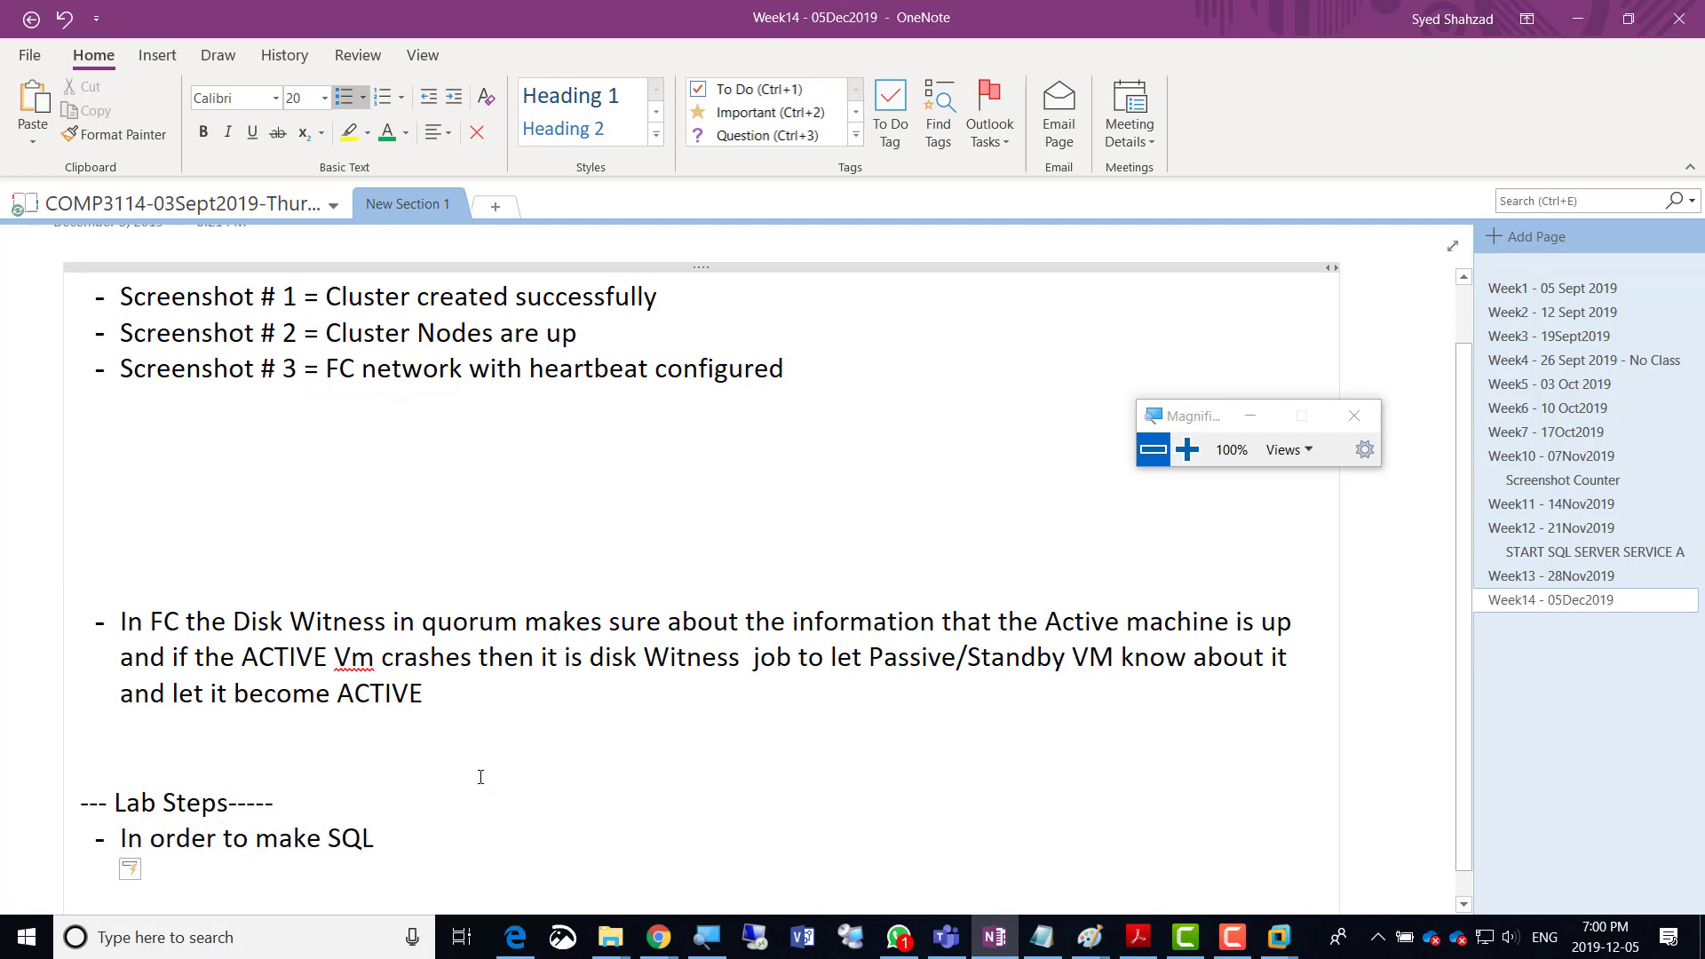
type(" Server highl")
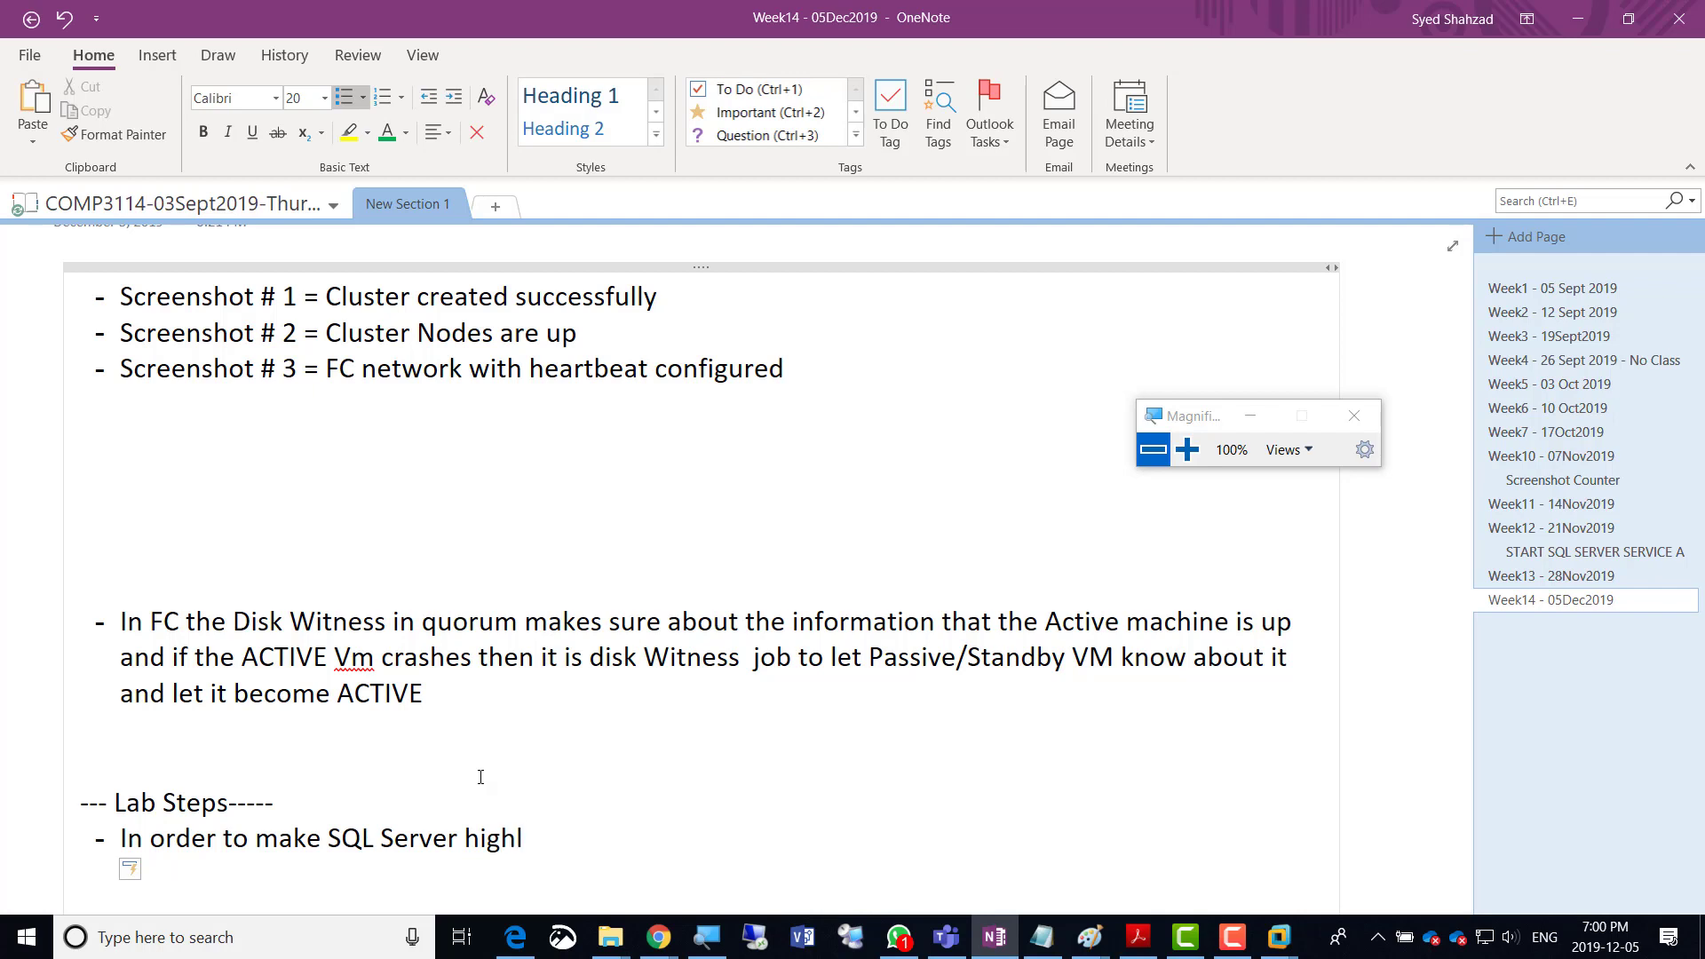
type("y available on t")
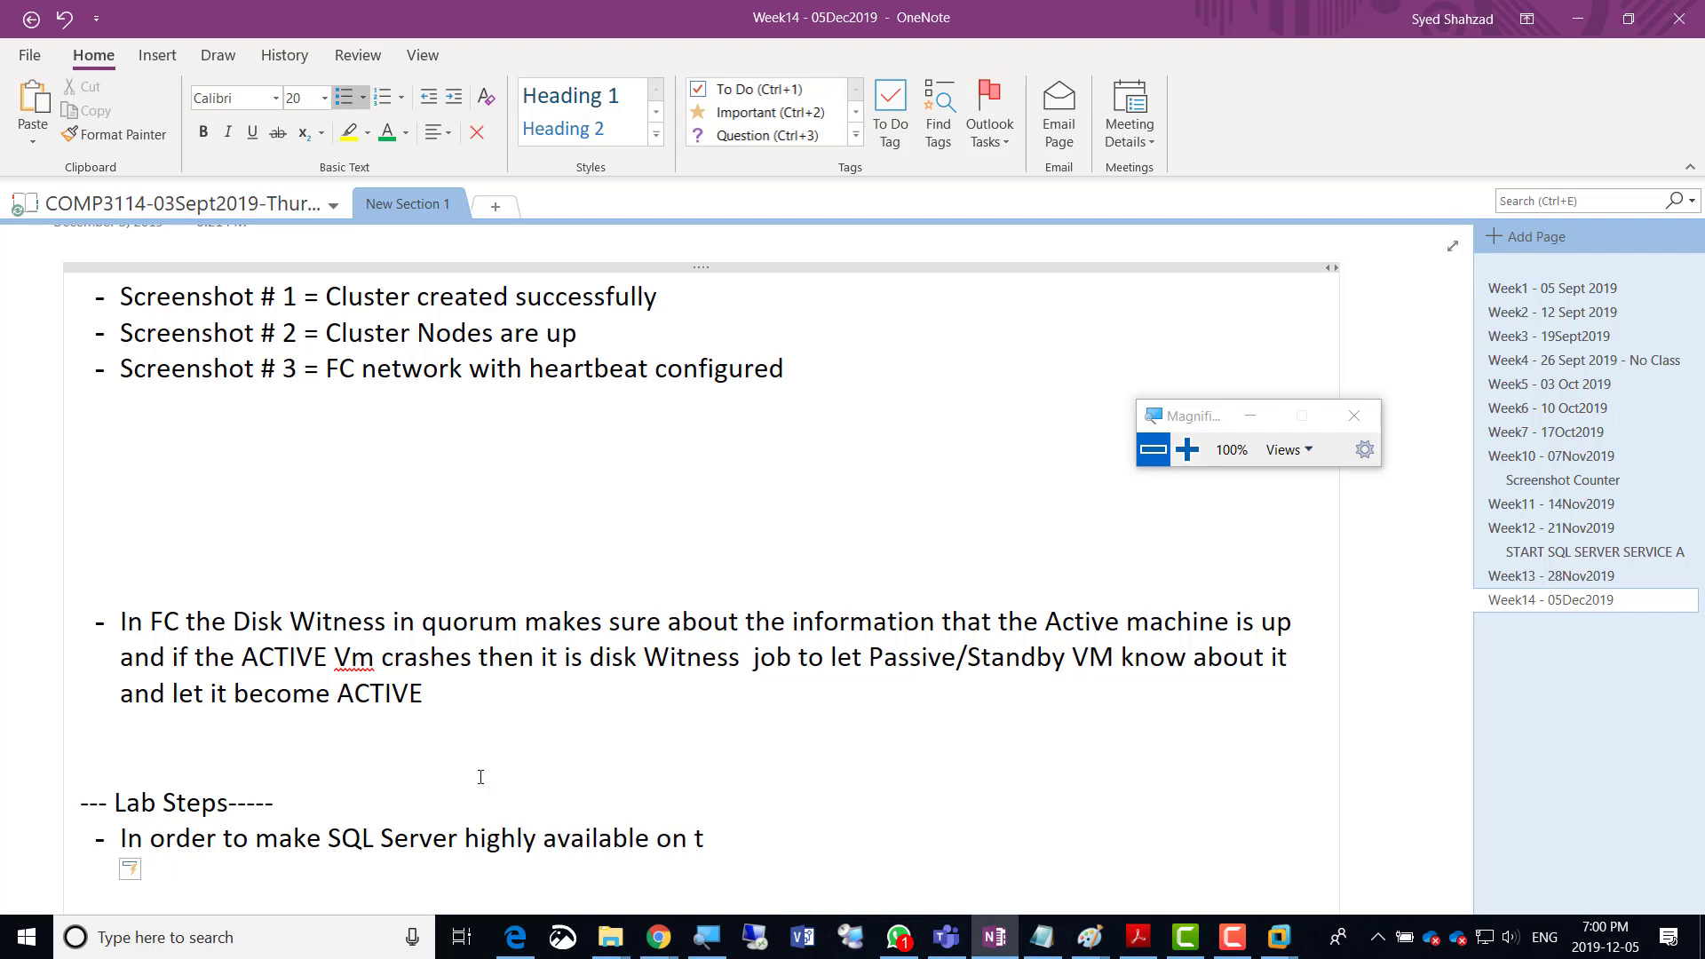
type("op of Failover Cluster")
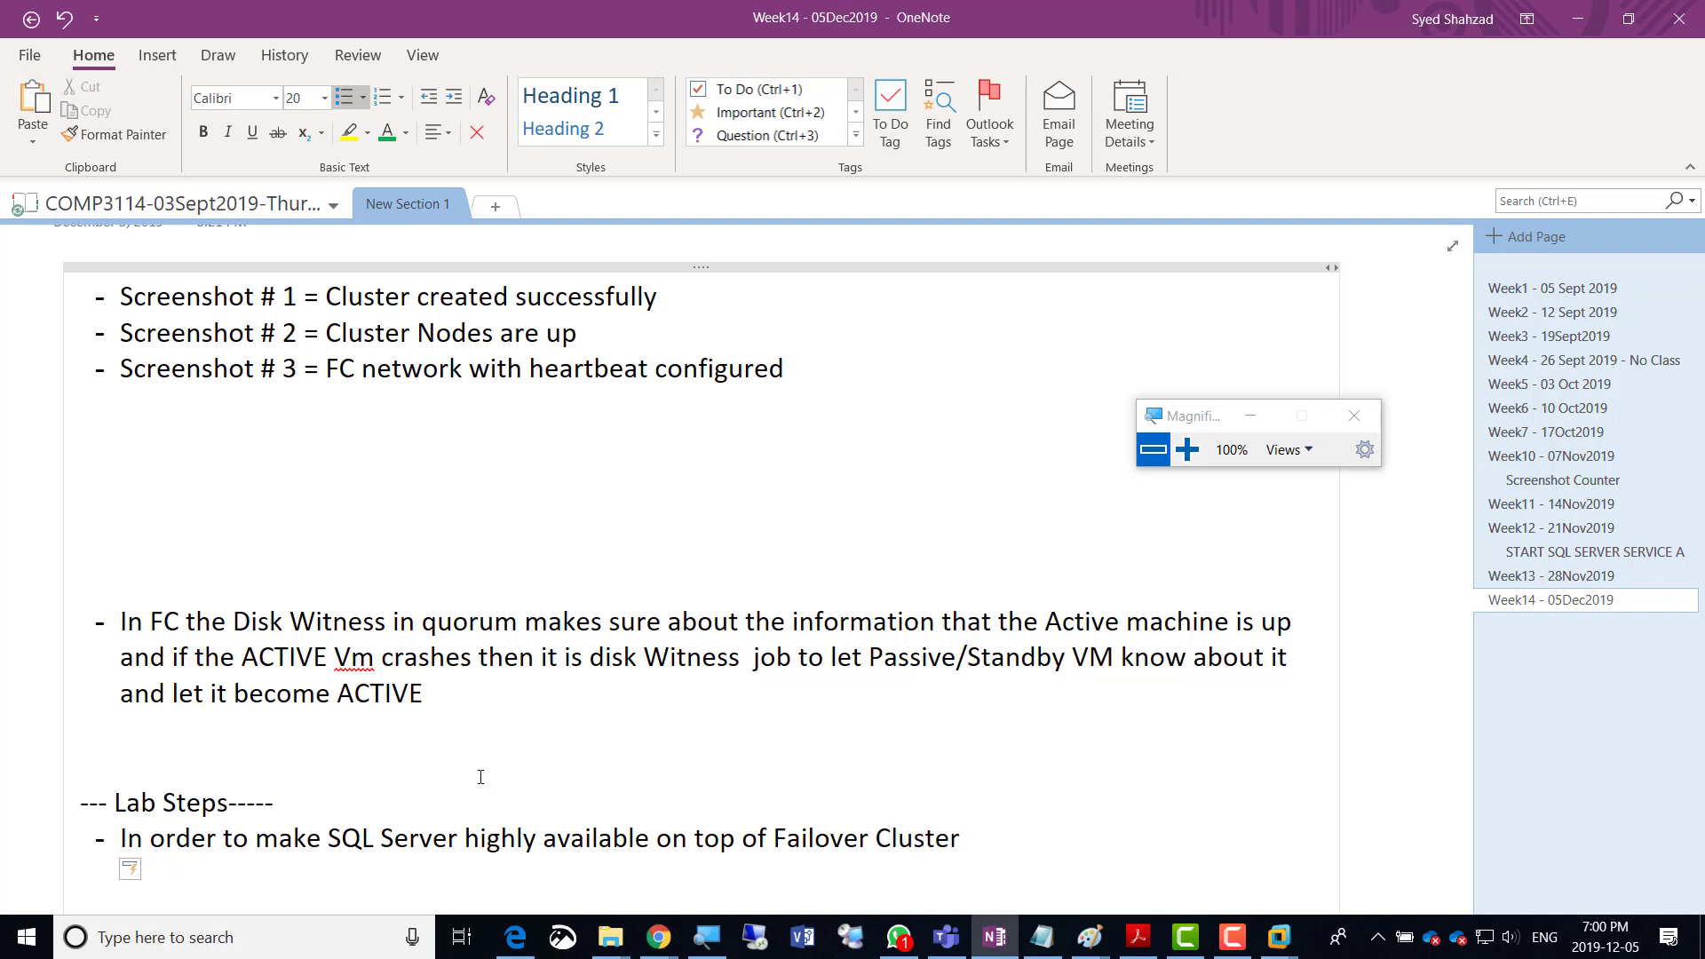
type(" we need to do the followi")
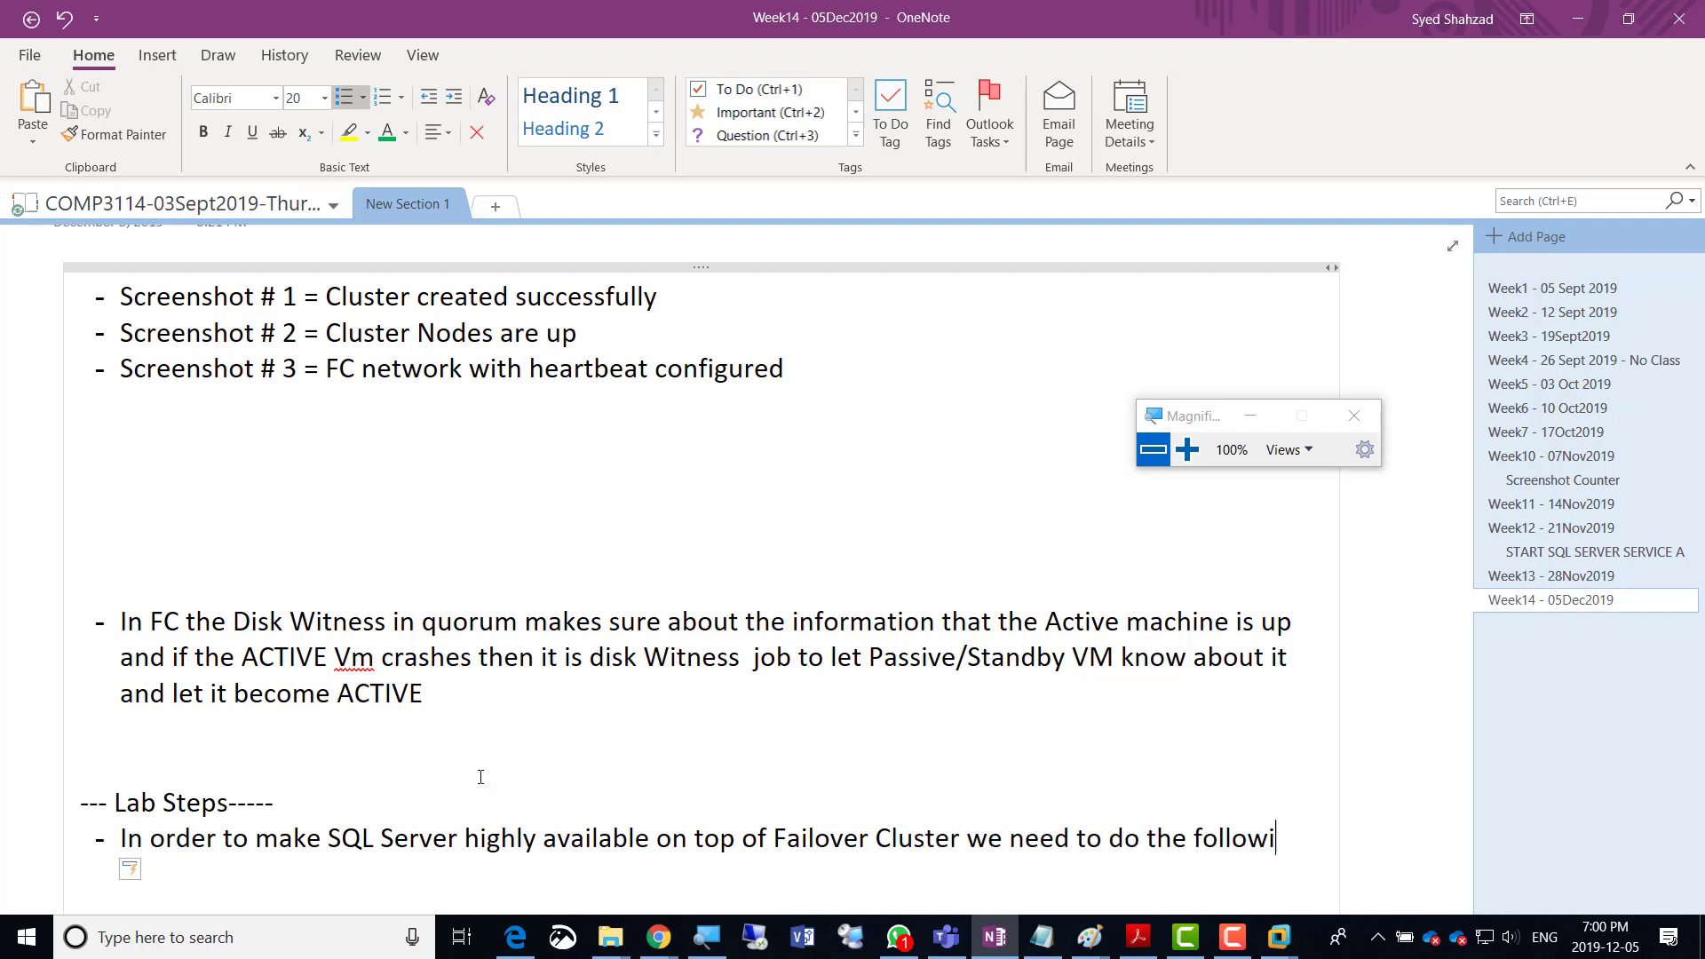
type("ng tasks")
Add a sub-bullet under the tasks line reading "On Server04 lets attach the ISO of SQL Server 2014".
key("Return")
key("Tab")
type("On Server")
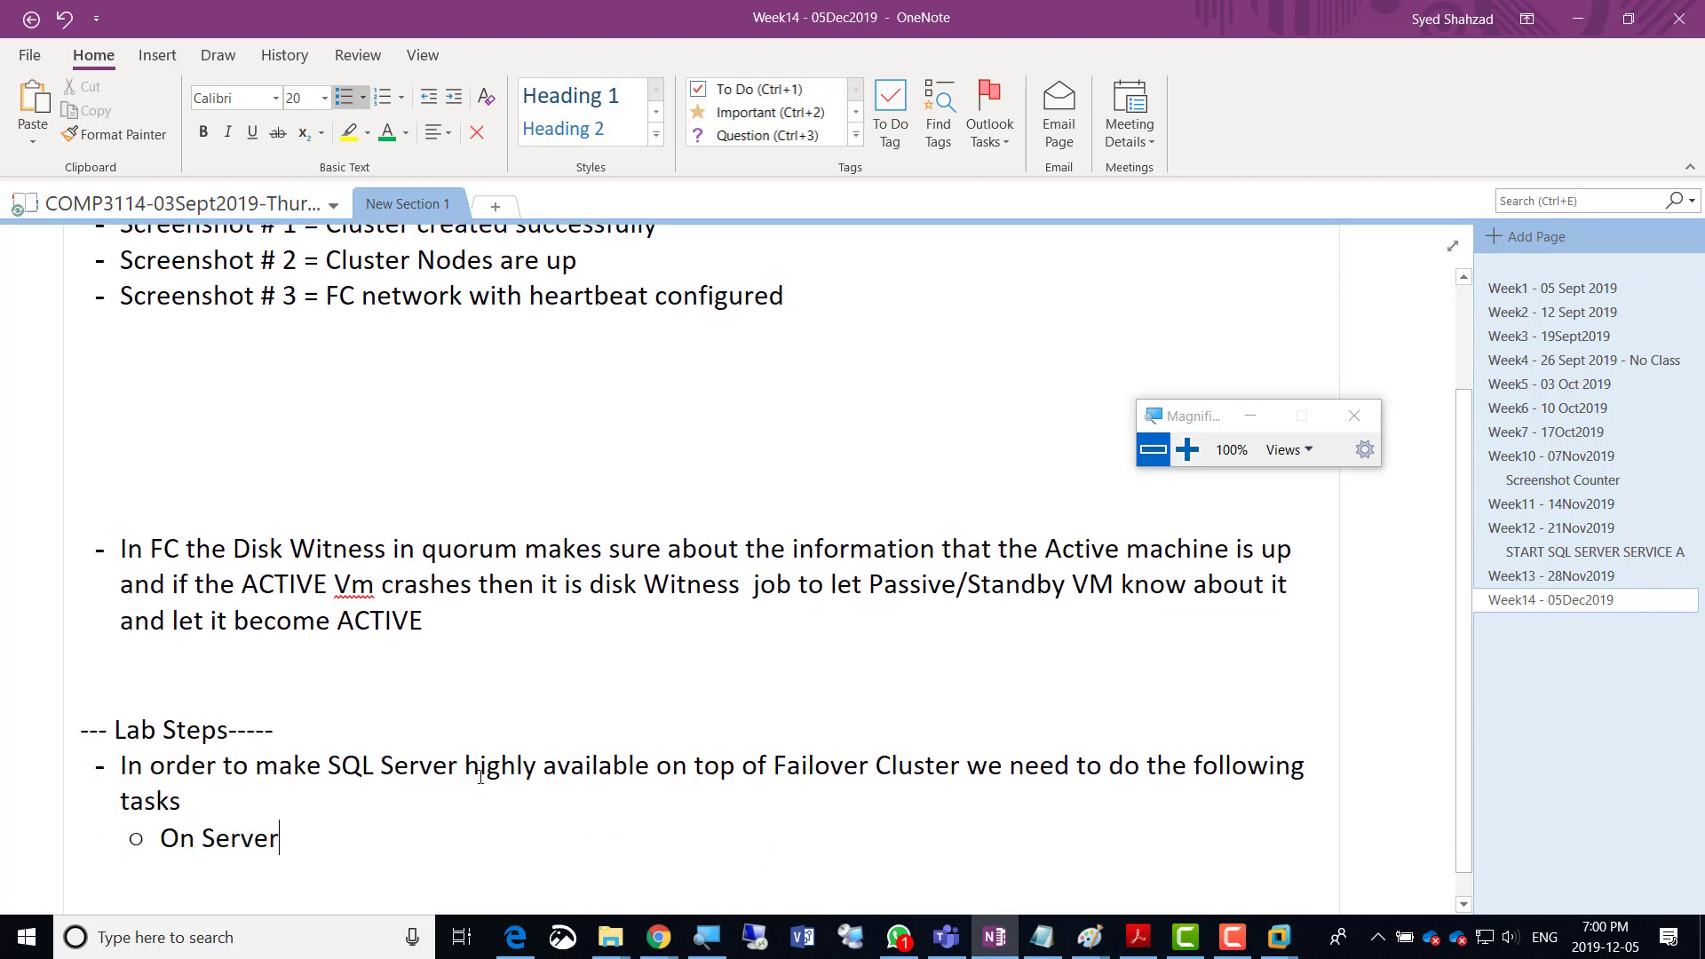
type("04")
type(" lets attac")
type("h the")
key("BackSpace")
type("the ISO of SQL Server 2014")
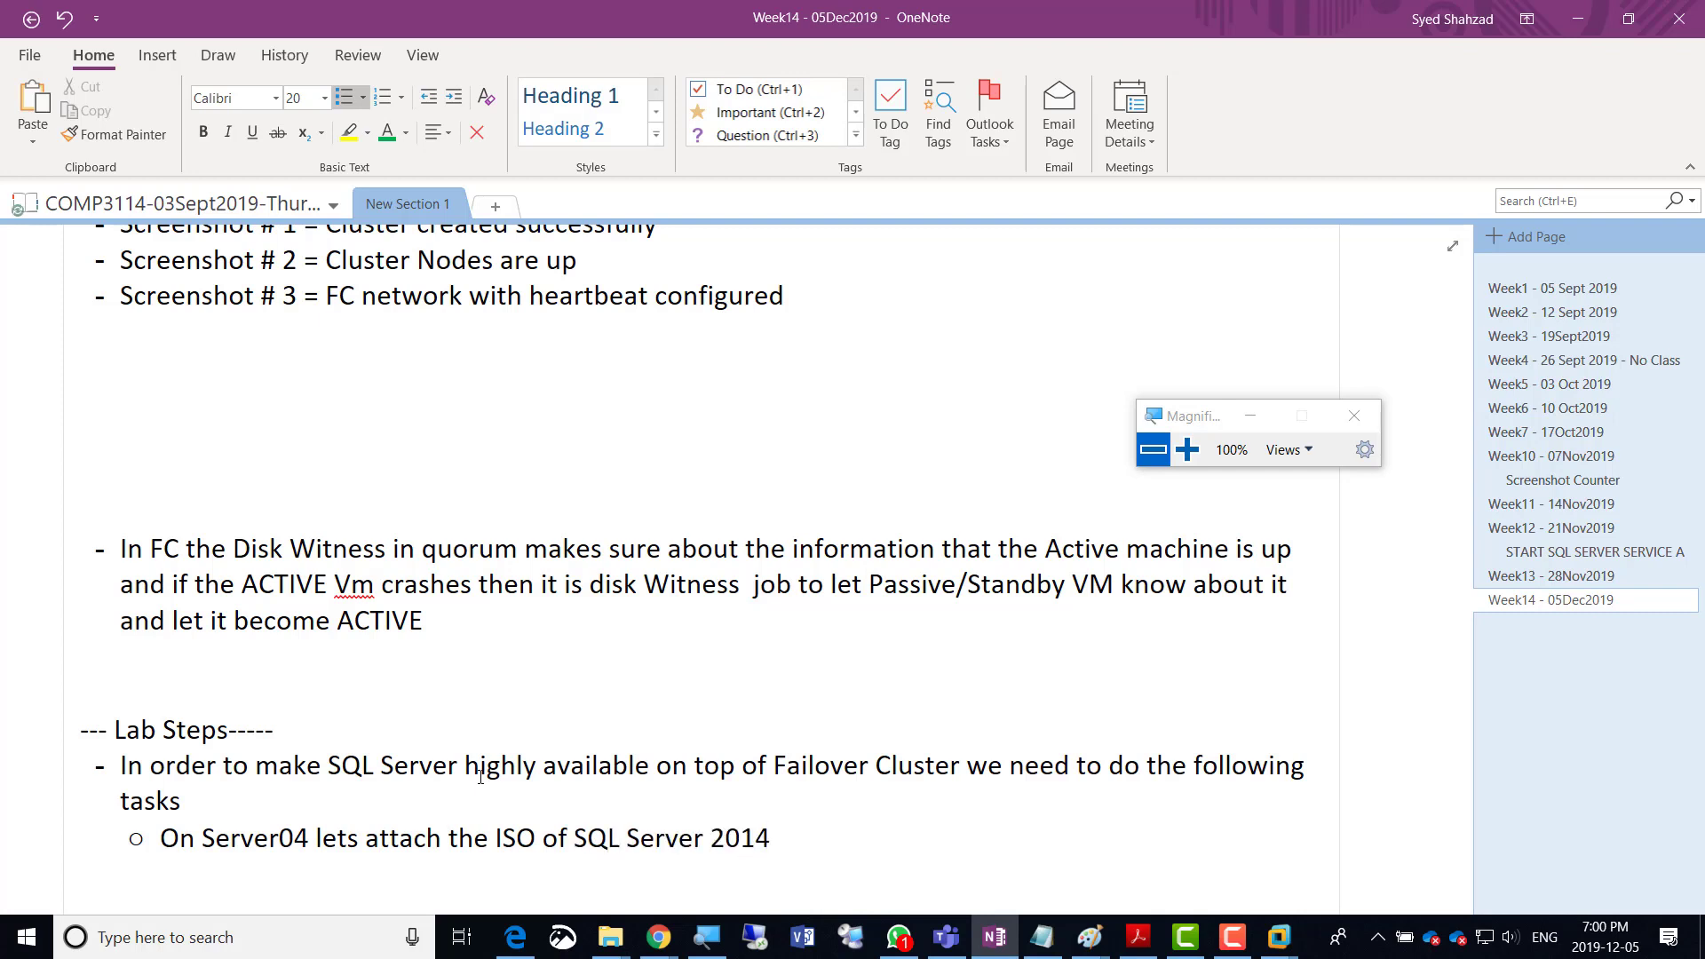
Extend the Server04 sub-bullet with "to the Virtual DVD and do the same for Server 05".
type(" to the")
type(" Virtual D")
type("VD of ")
type("Server")
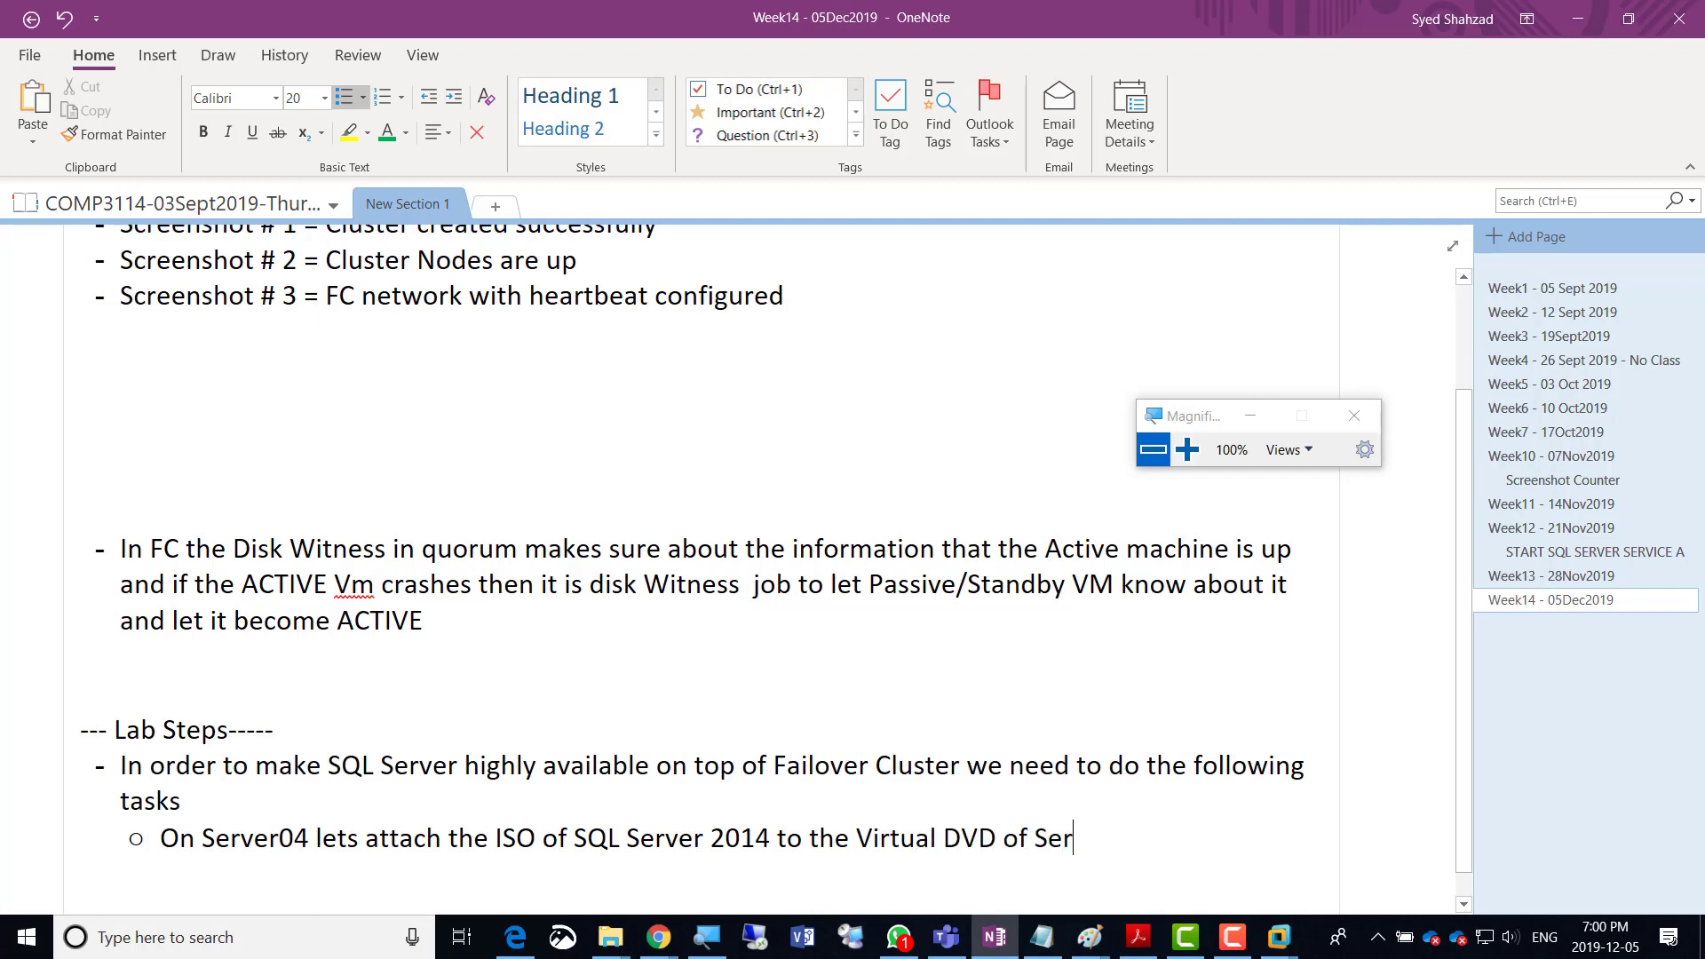
key("BackSpace")
key("BackSpace")
key("BackSpace")
key("BackSpace")
key("BackSpace")
key("BackSpace")
key("BackSpace")
key("BackSpace")
key("BackSpace")
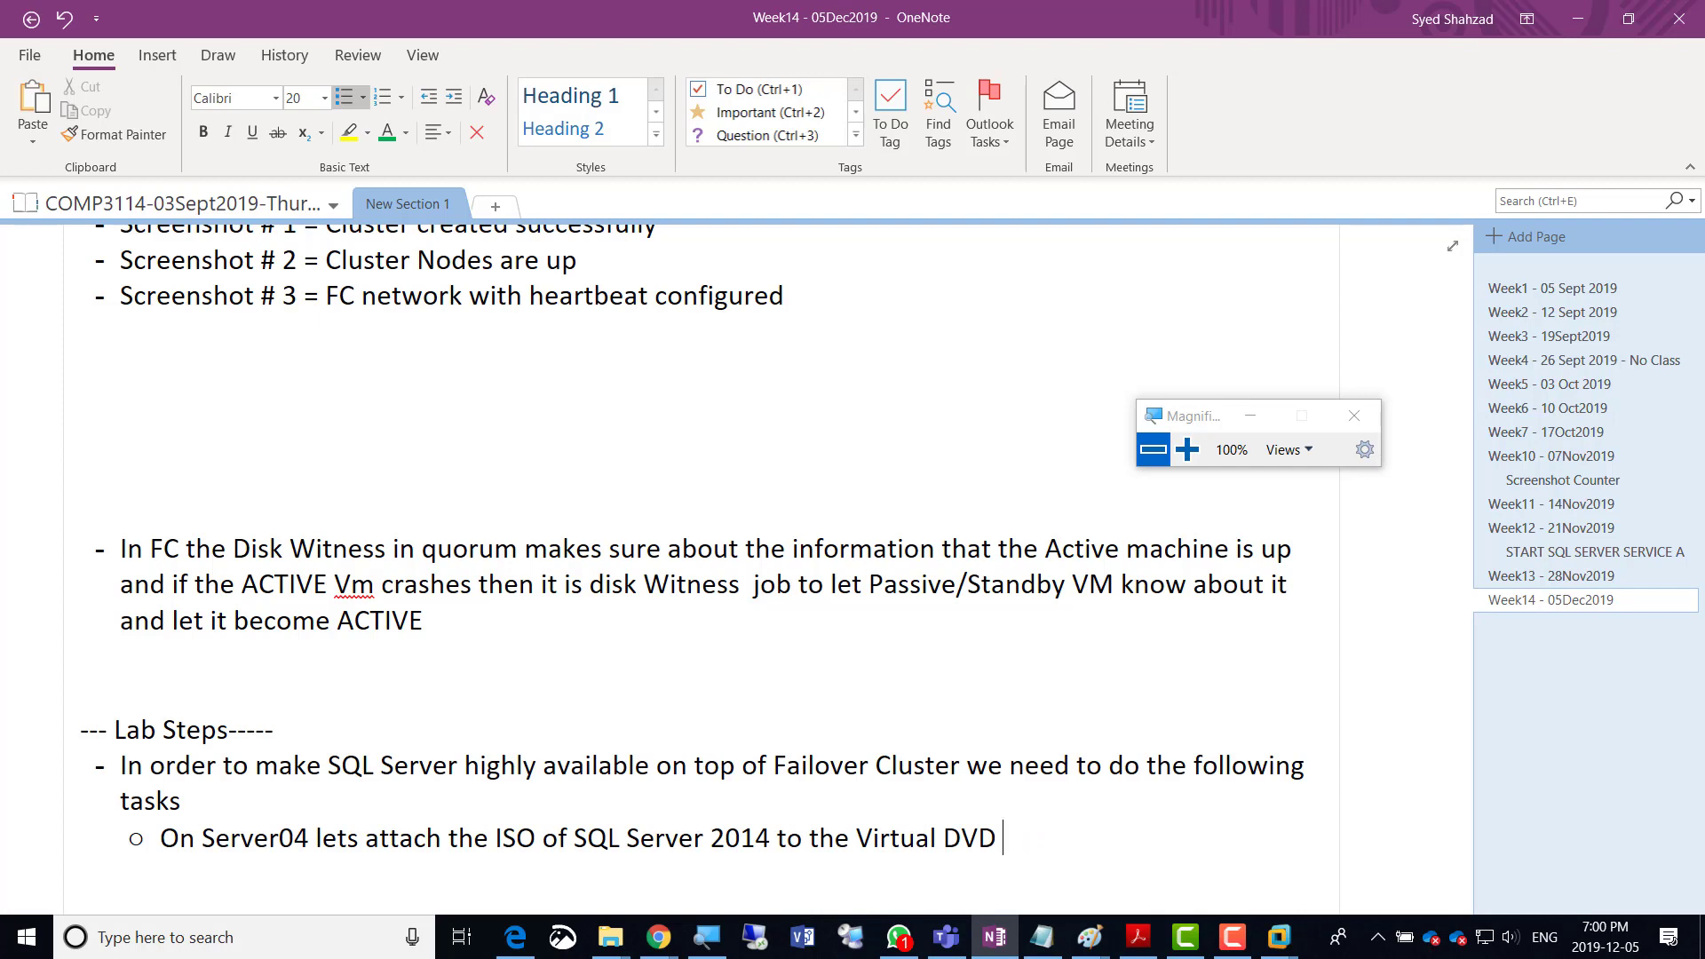
type("and do the same for Server")
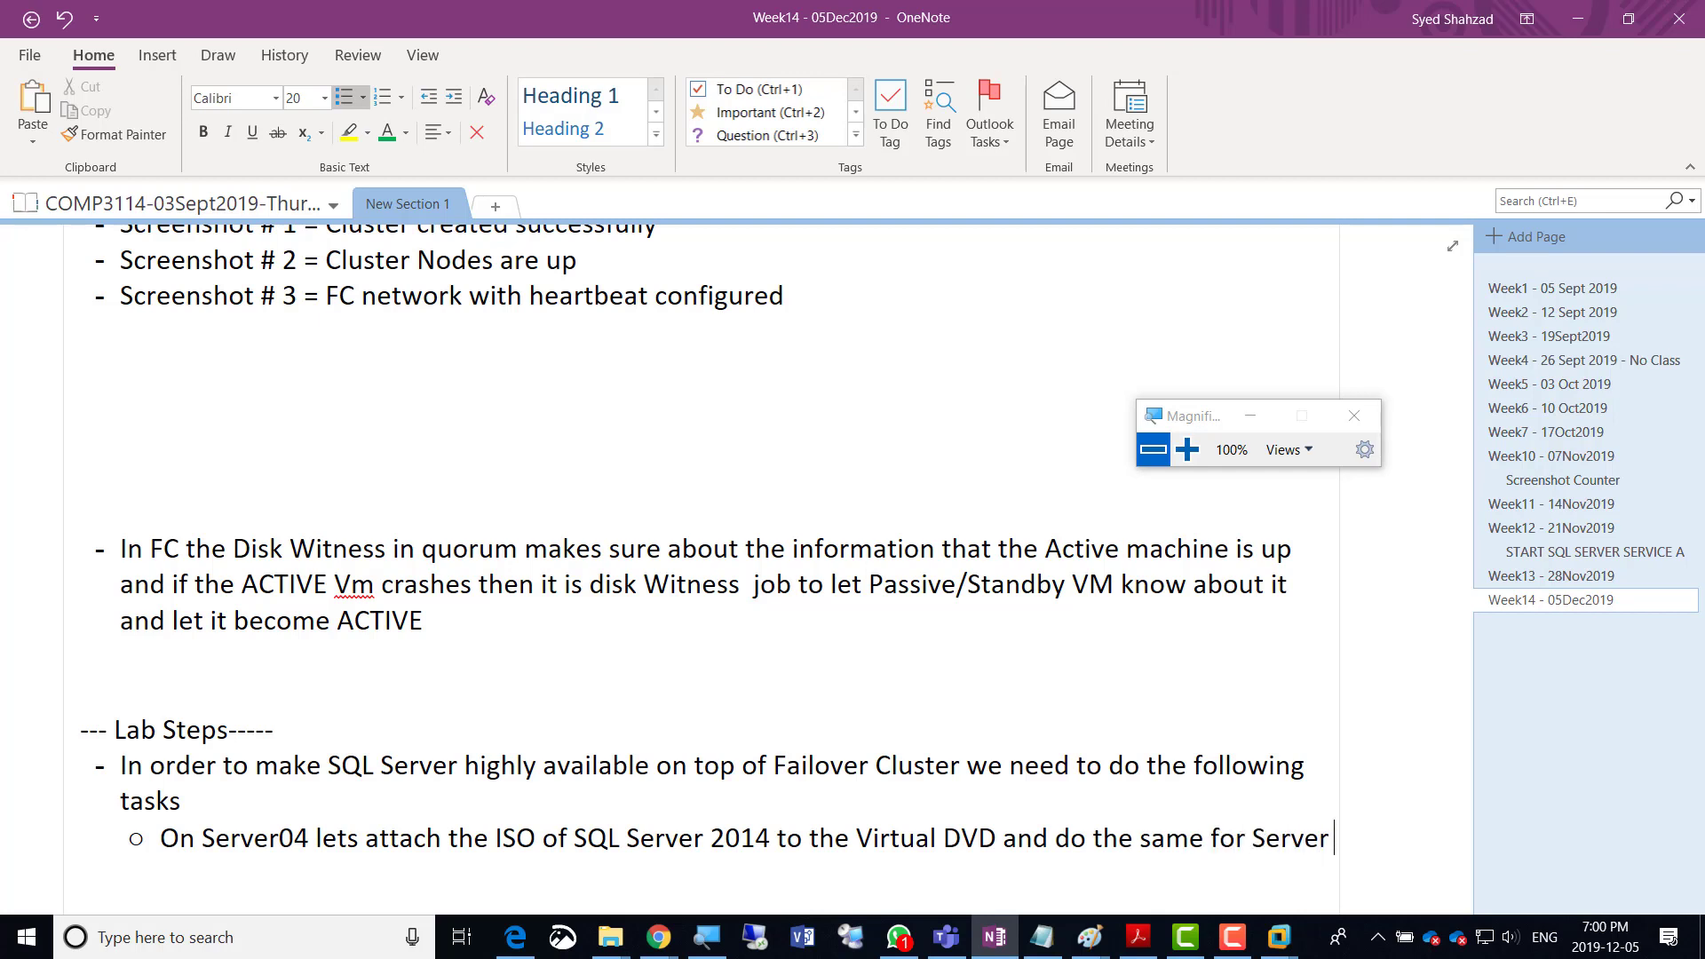
type(" 05")
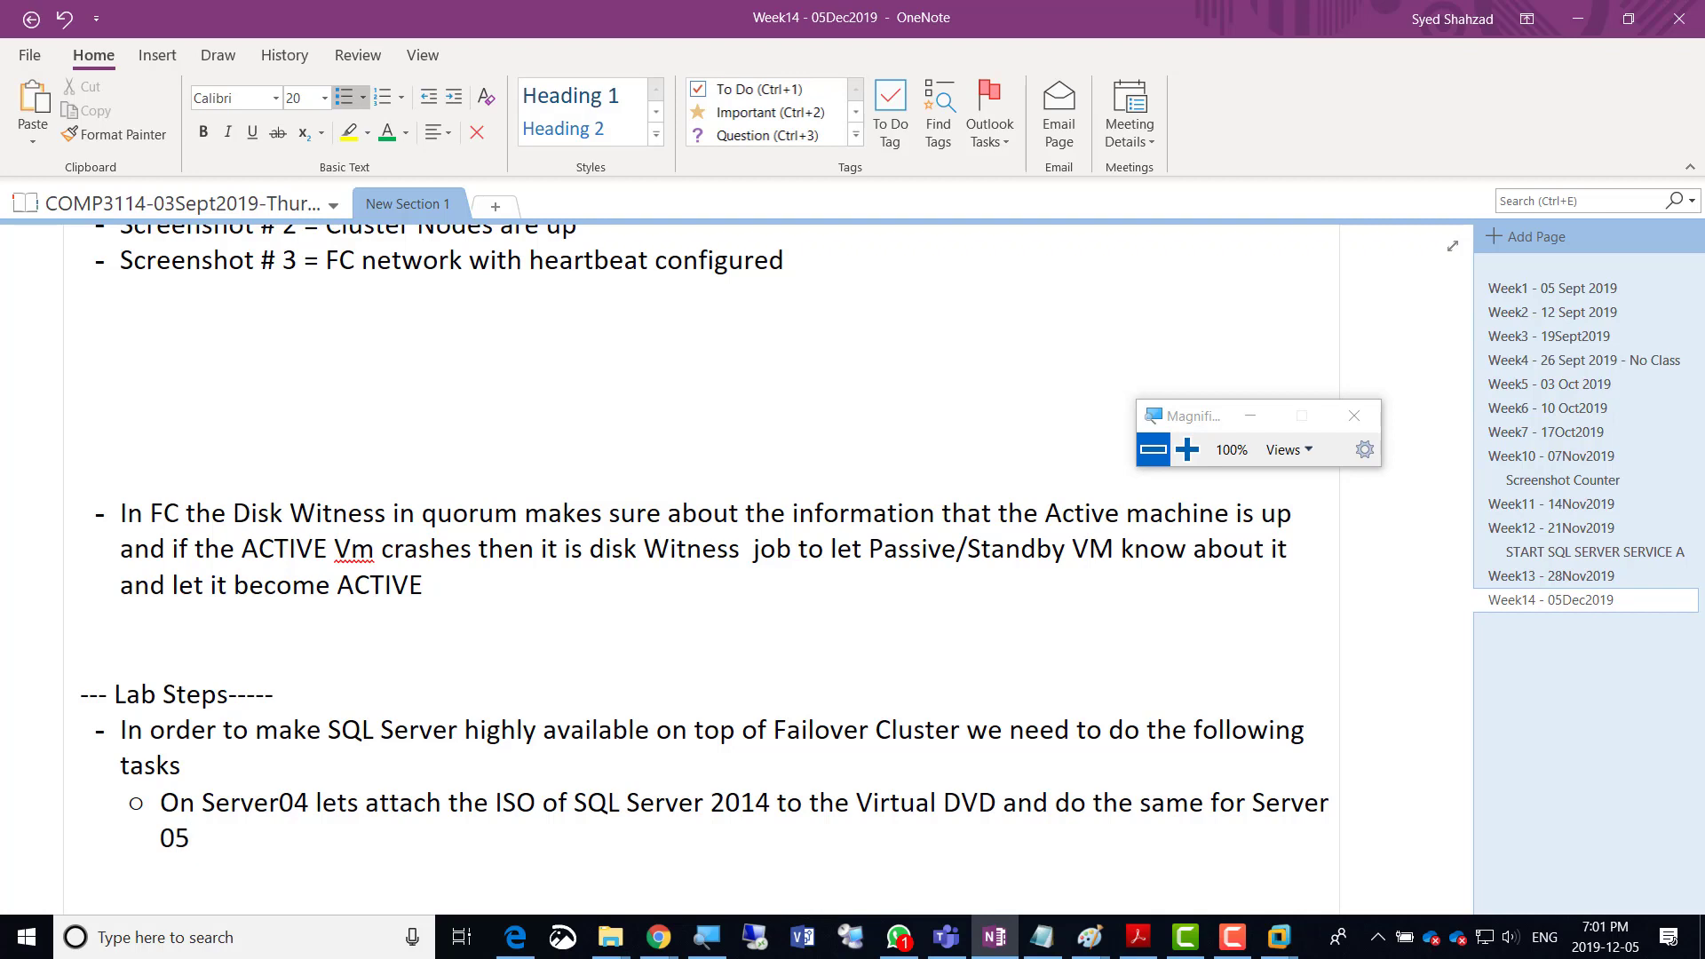
Insert a sub-bullet above the Server04 one reading ".NET Framework installation we need to attach the Windows Server 2012 R2".
scroll(327, 704, "down", 1)
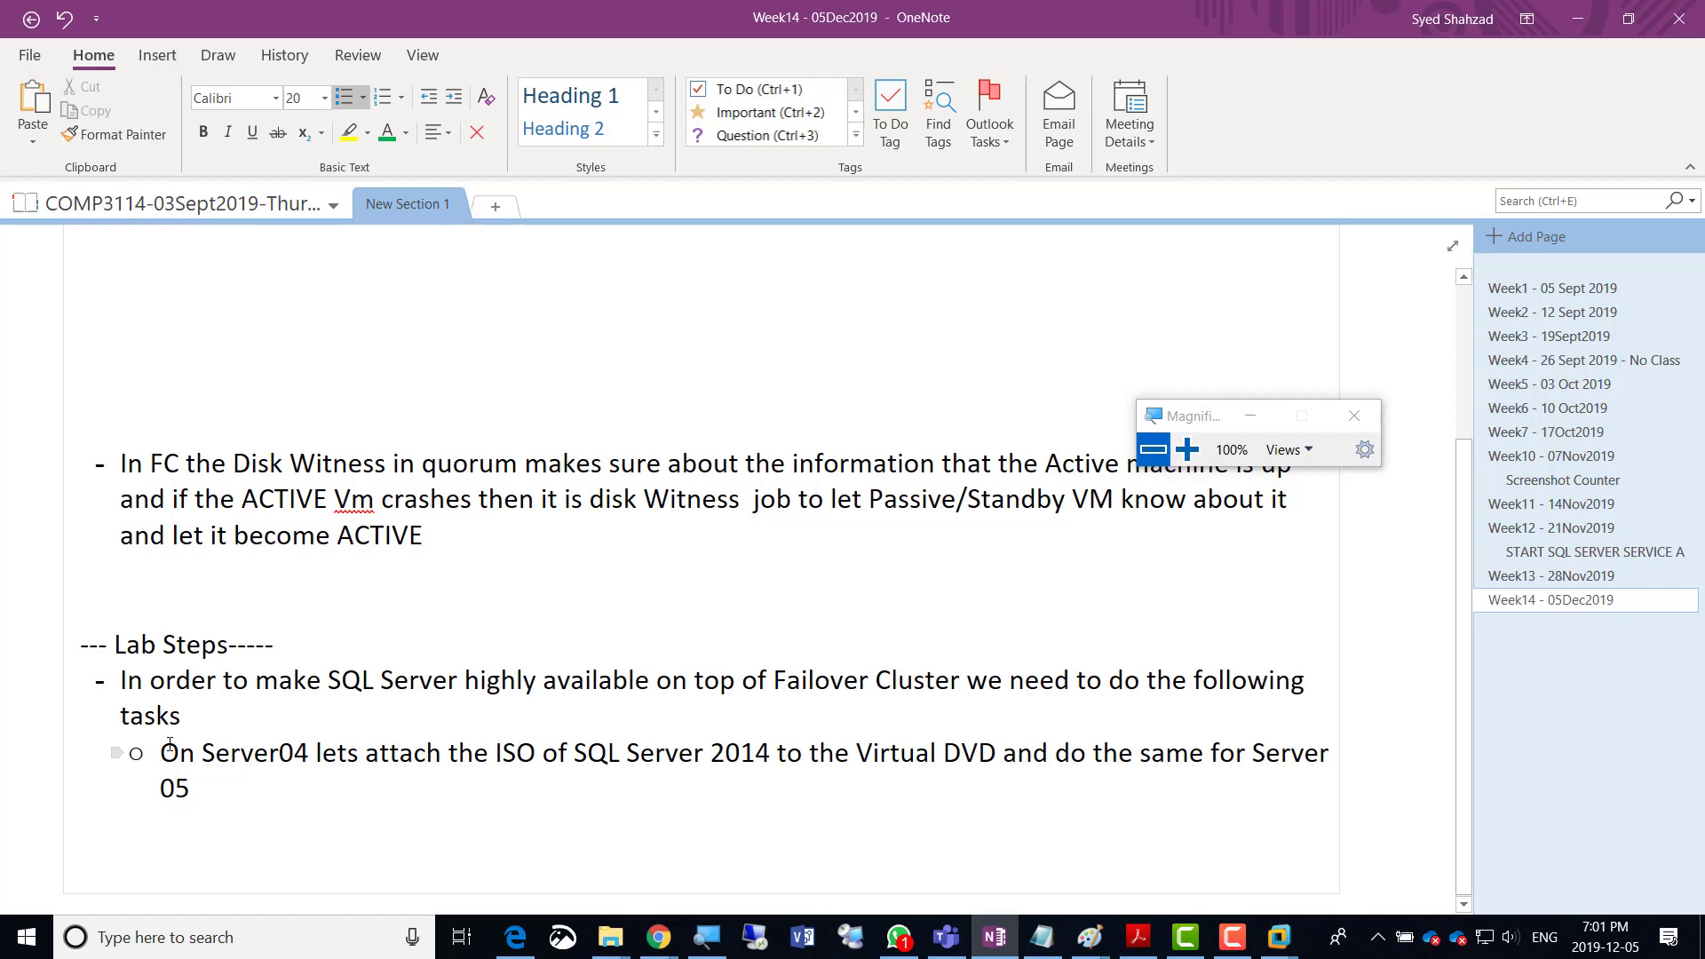
key("Return")
type(".N")
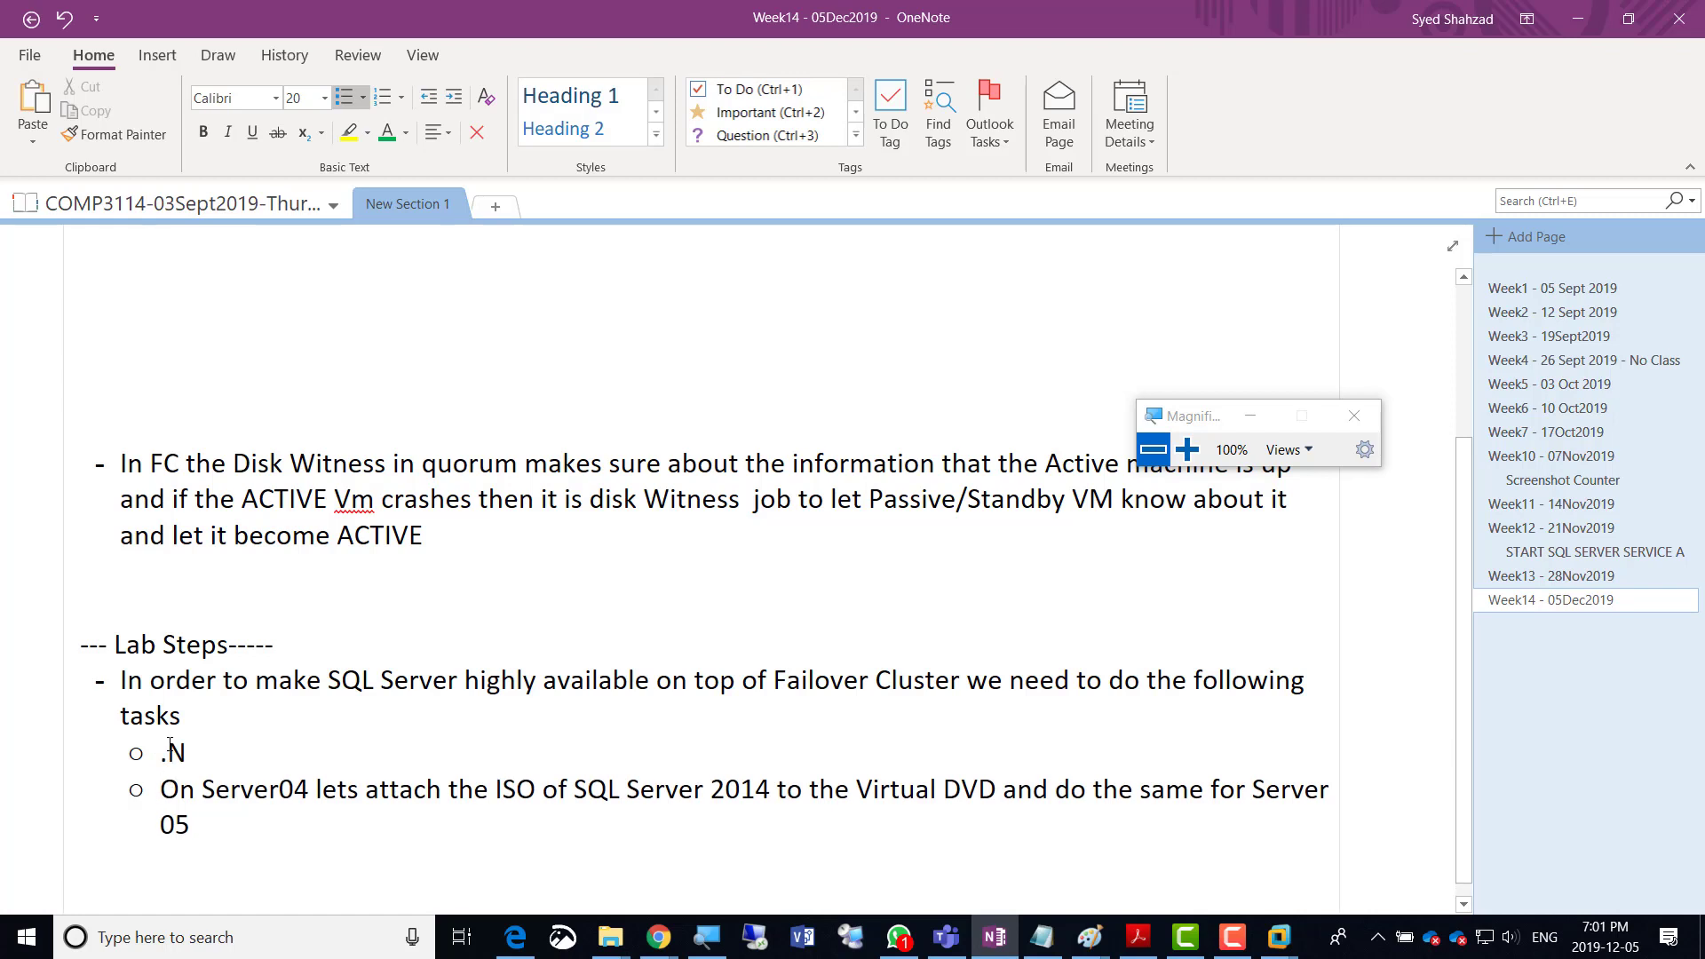
key("BackSpace")
type("NET Fra")
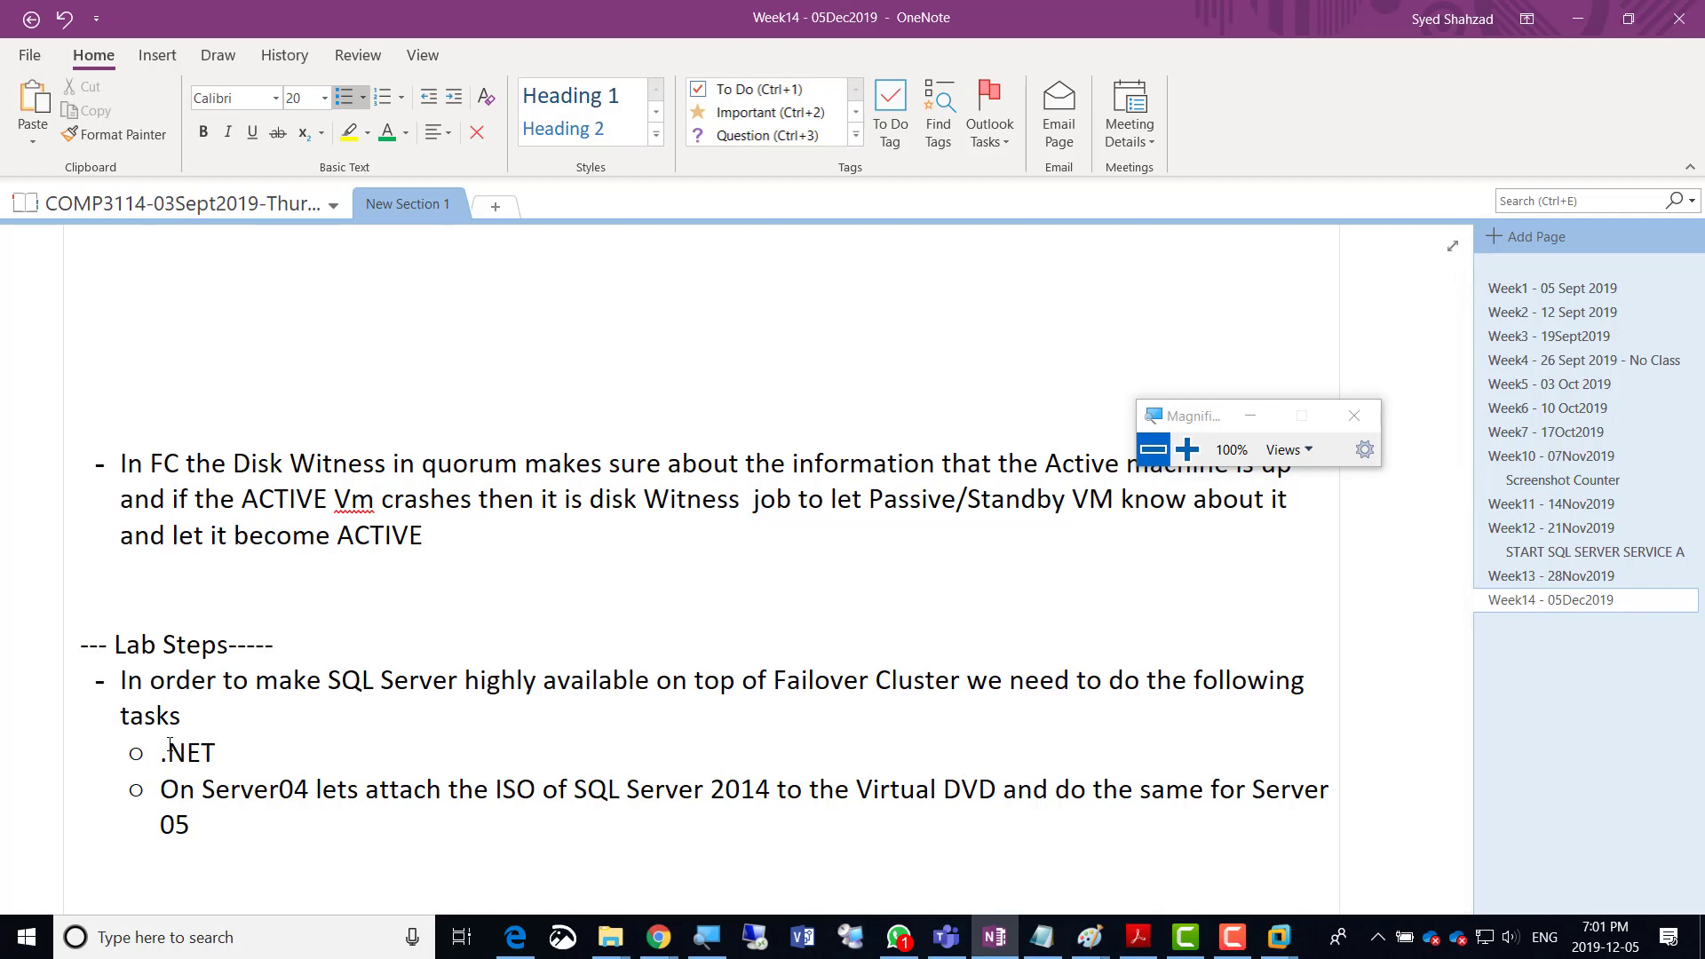
type("mework")
type("inst")
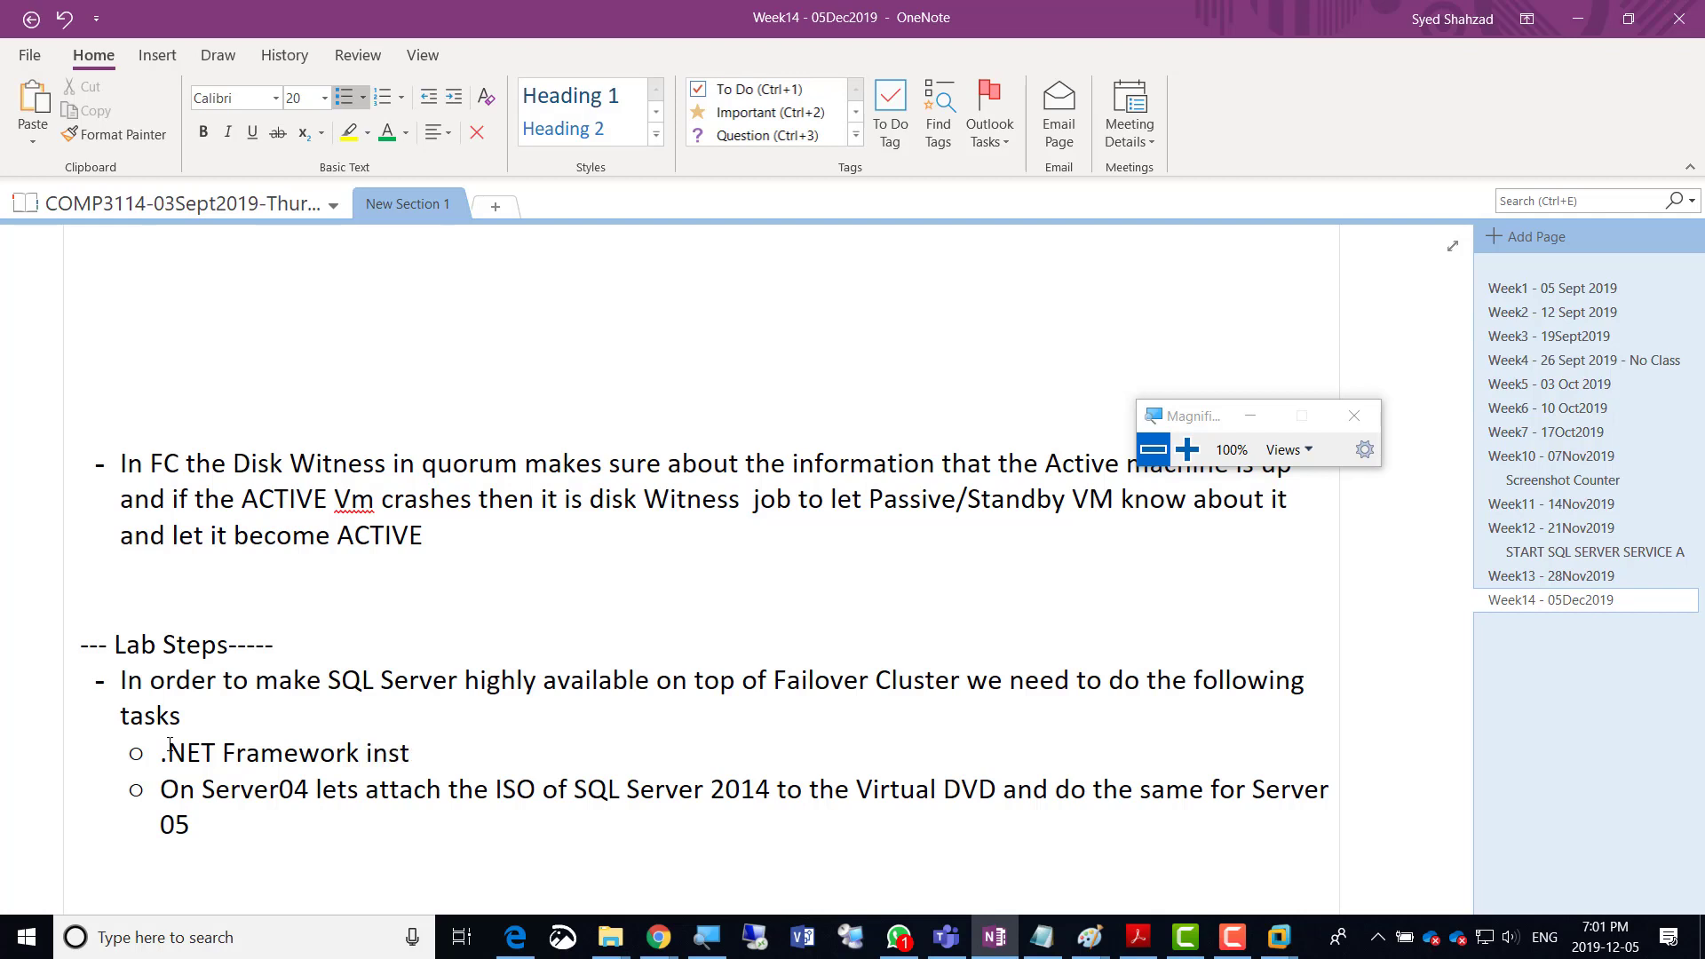
type("allation w e need to")
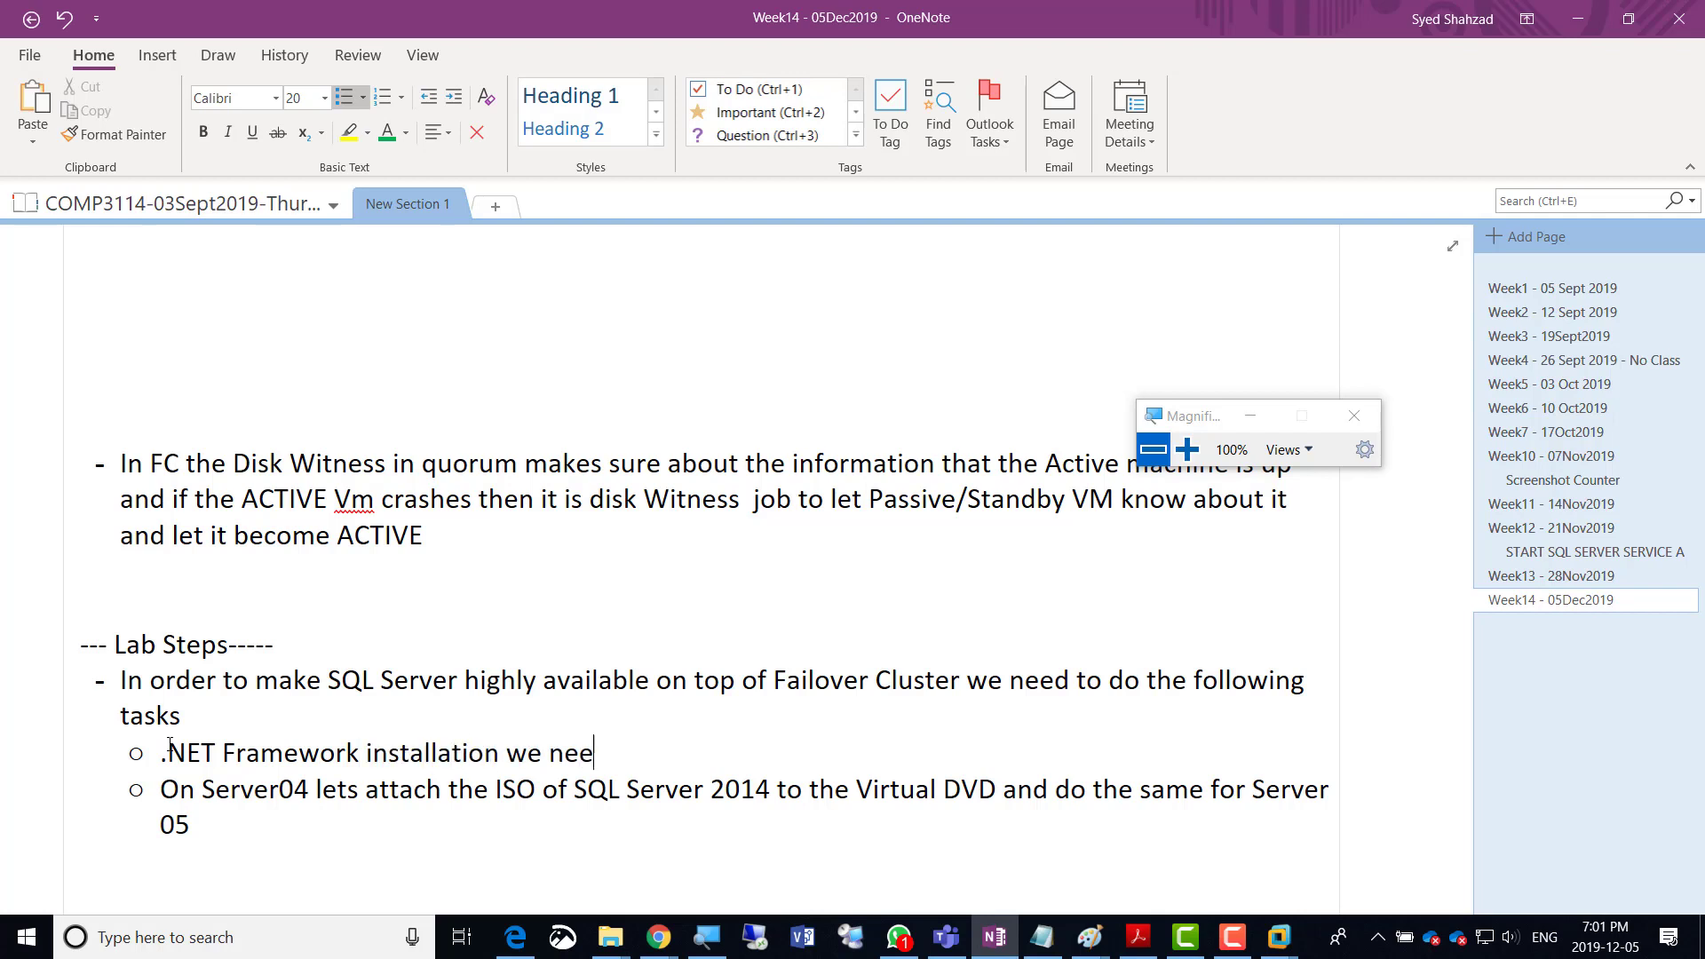
type("tach the ")
type("Windows")
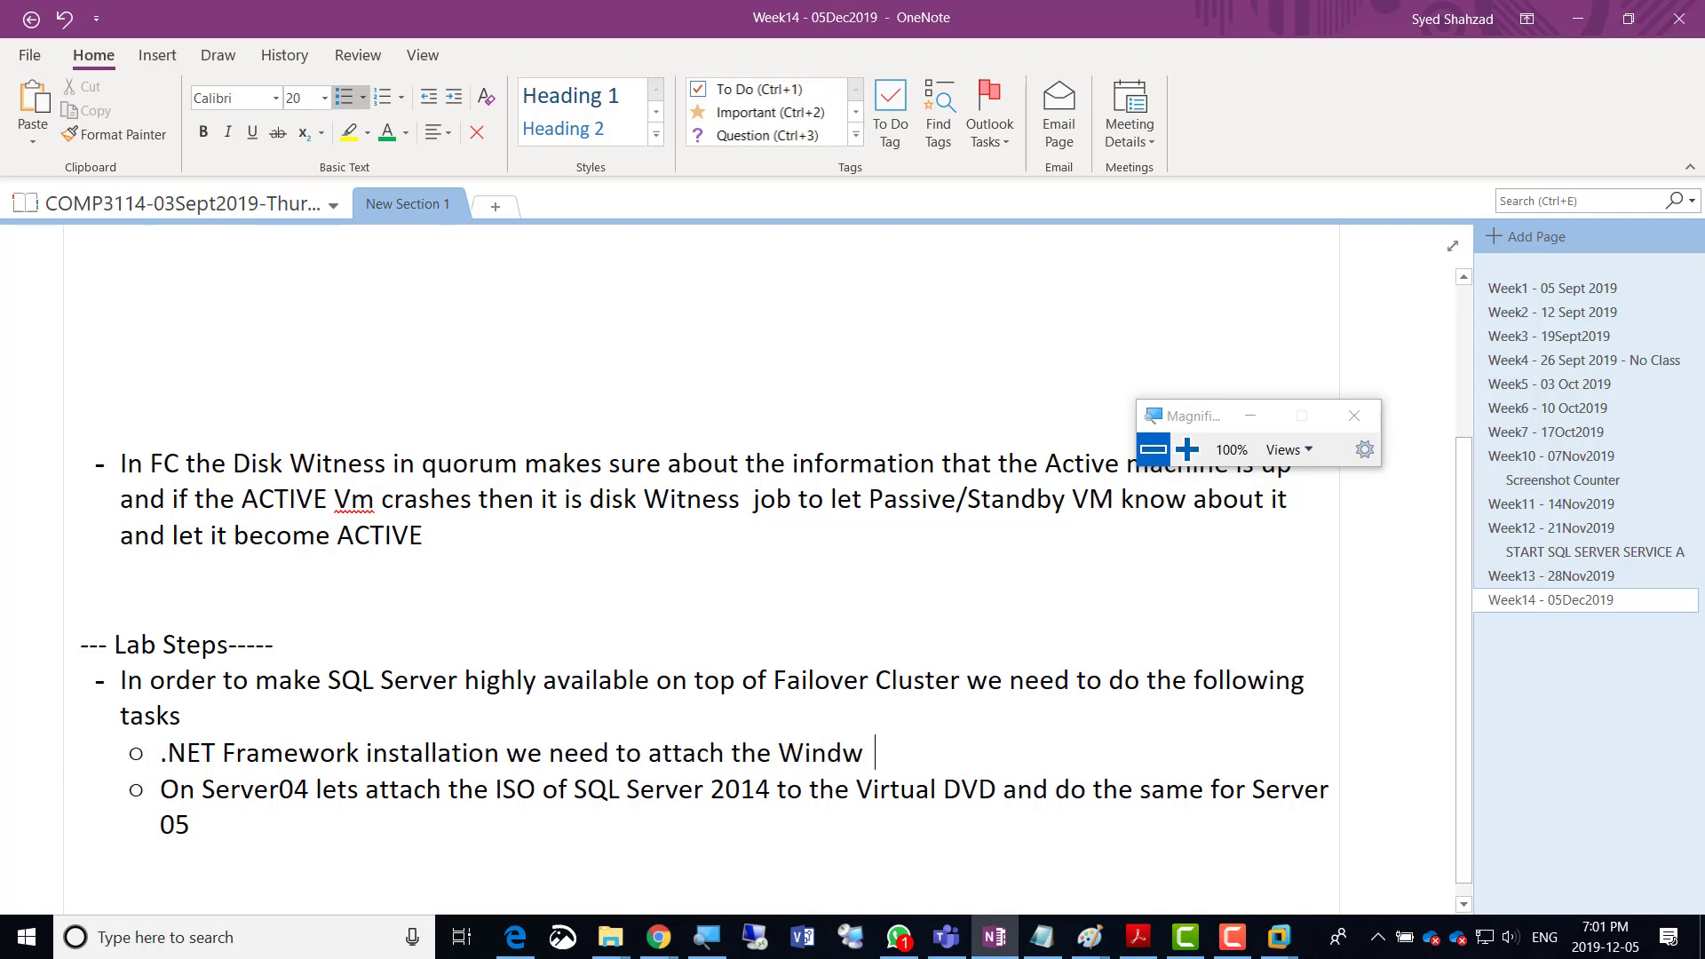
key("BackSpace")
key("BackSpace")
key("BackSpace")
type("ows Server 2012 R2")
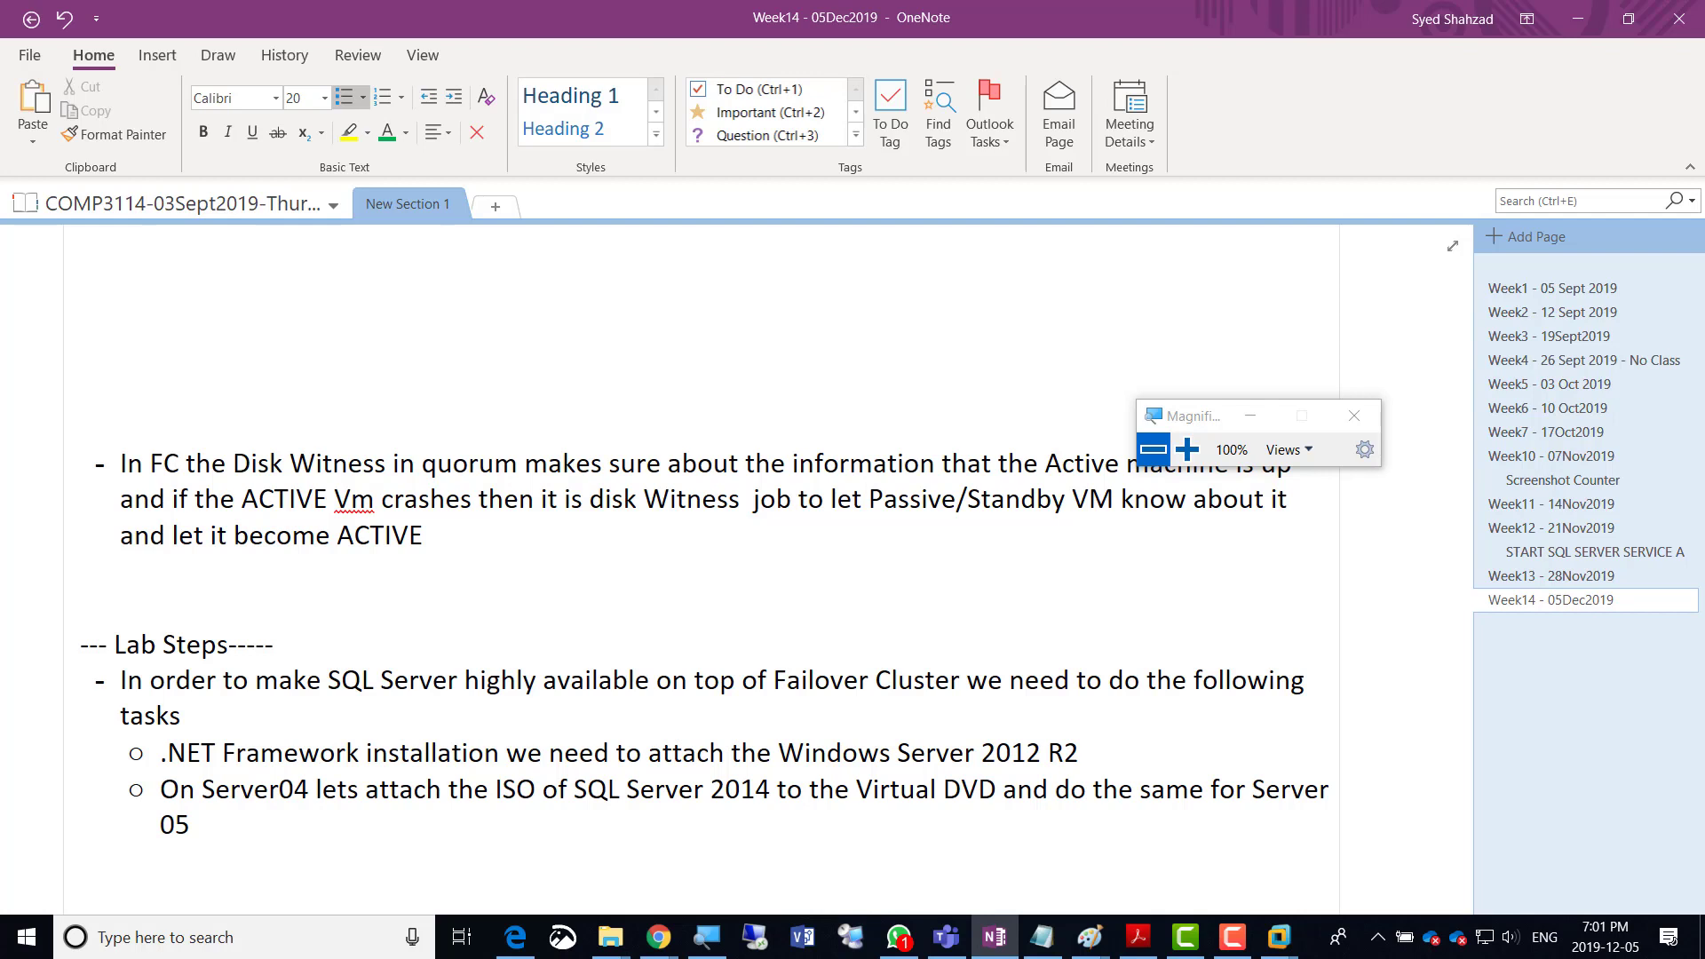
Complete the .NET Framework sub-bullet with "ISO to the Virtual DVD of Server04 and Server05".
type("to")
type(" the Virtu")
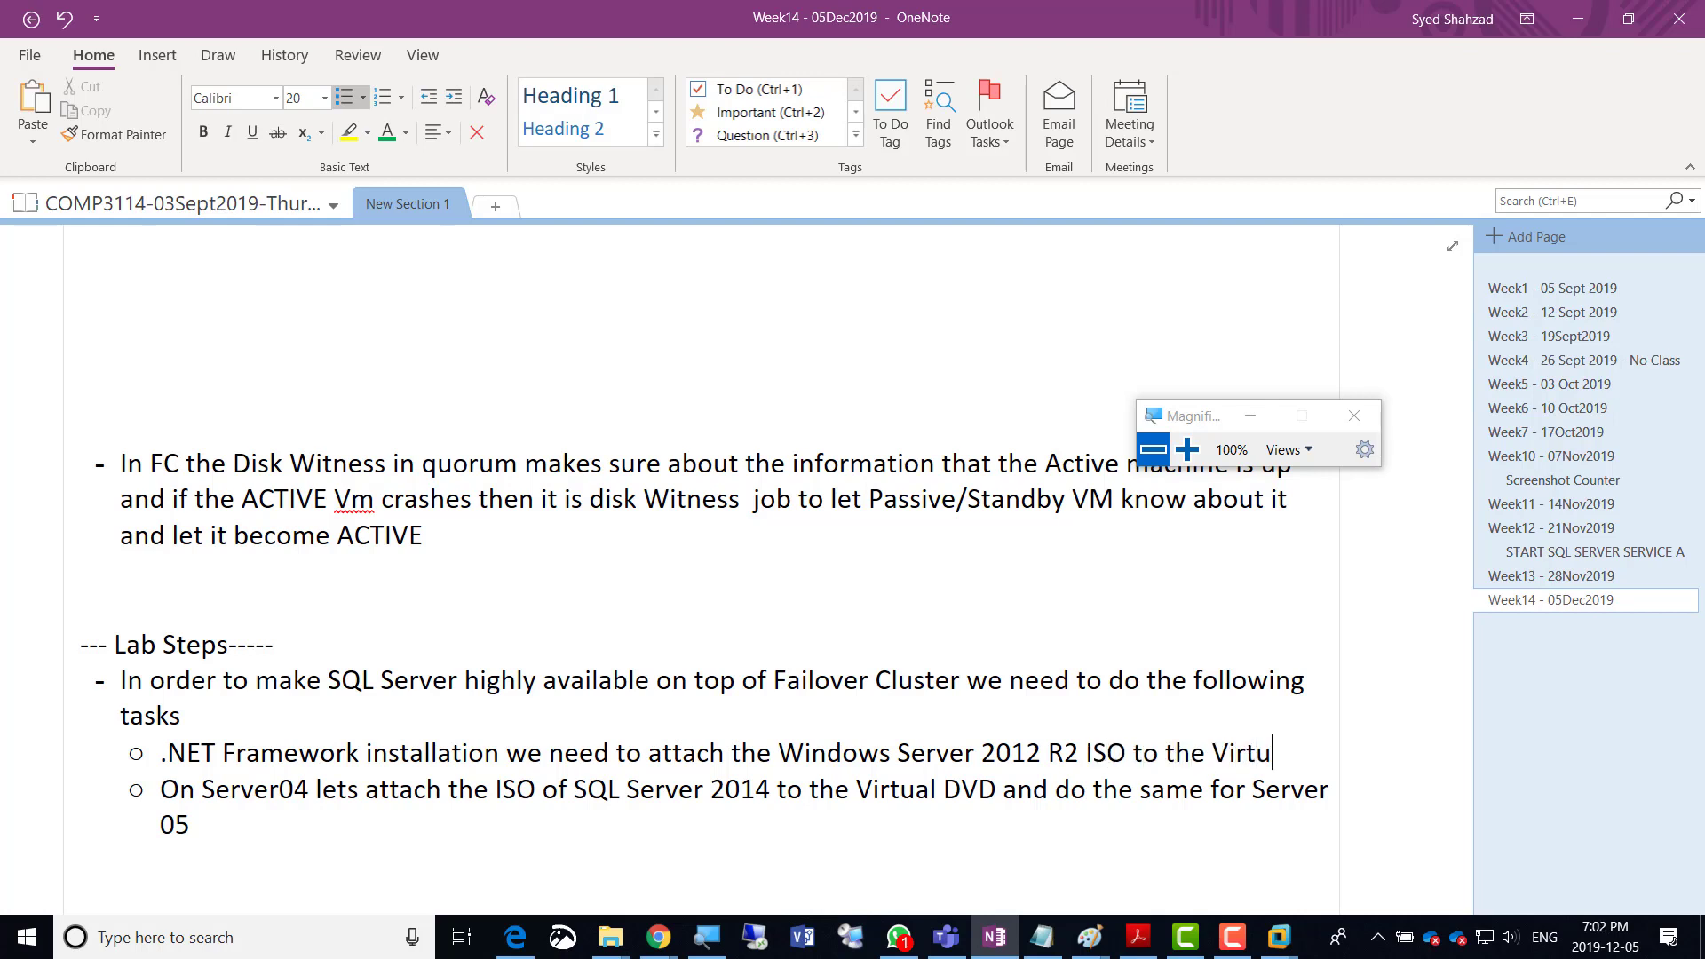
type("al DVD")
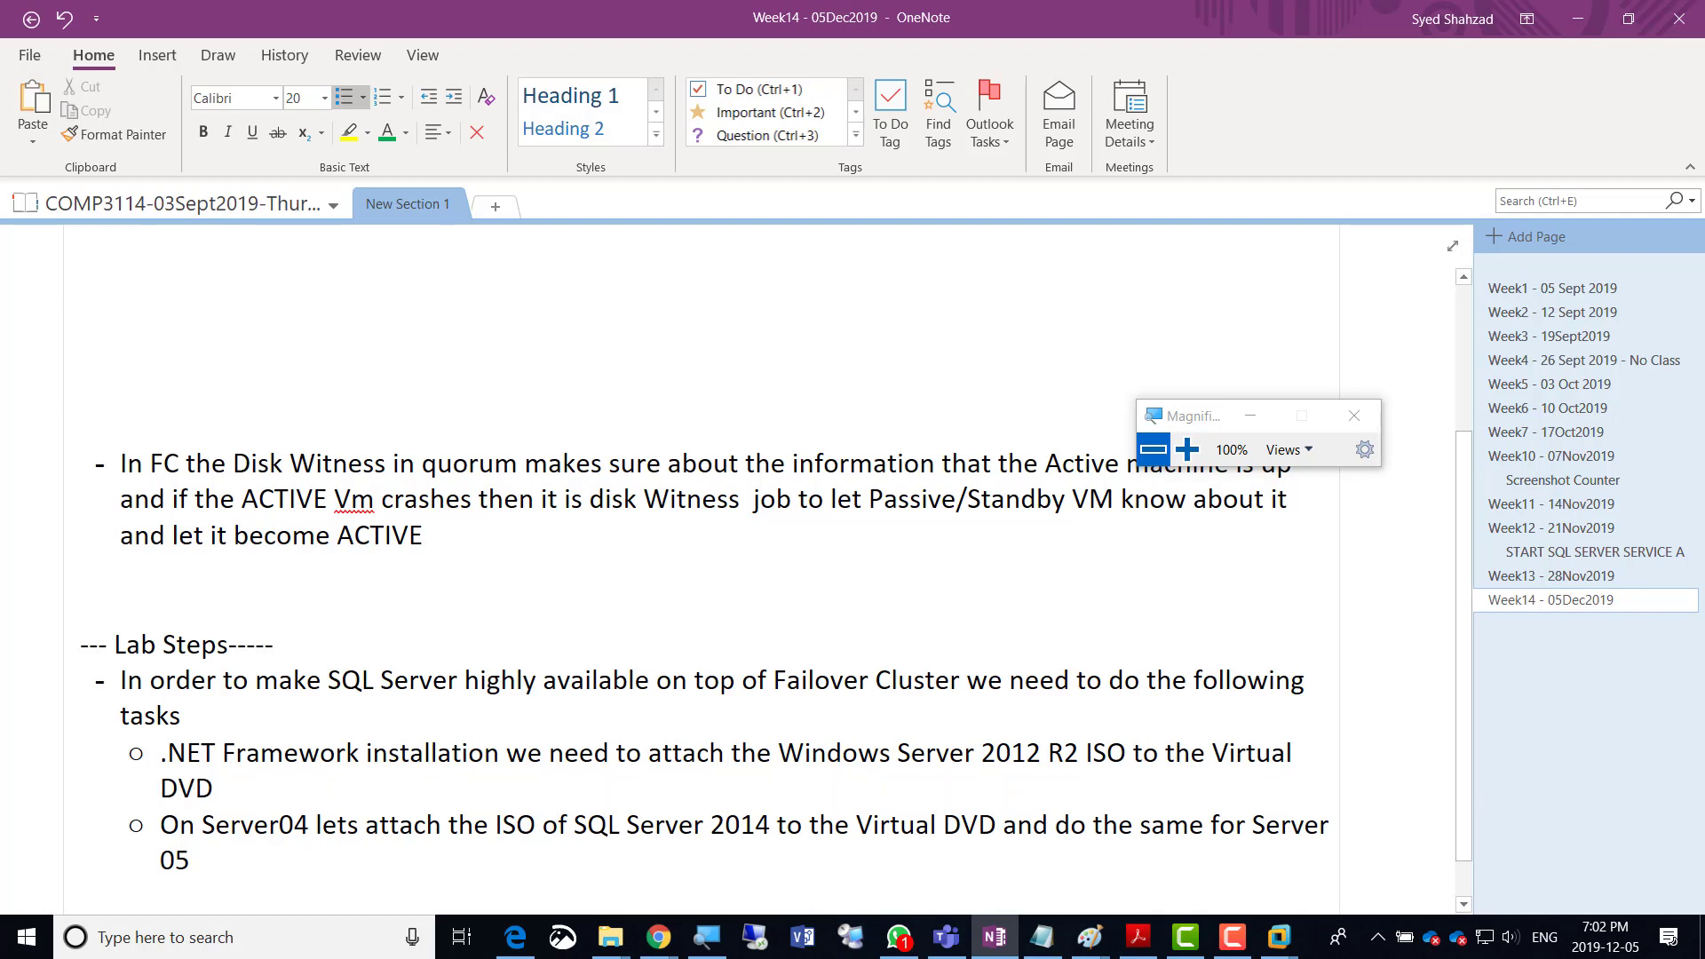
type(" of Server04 and Server05")
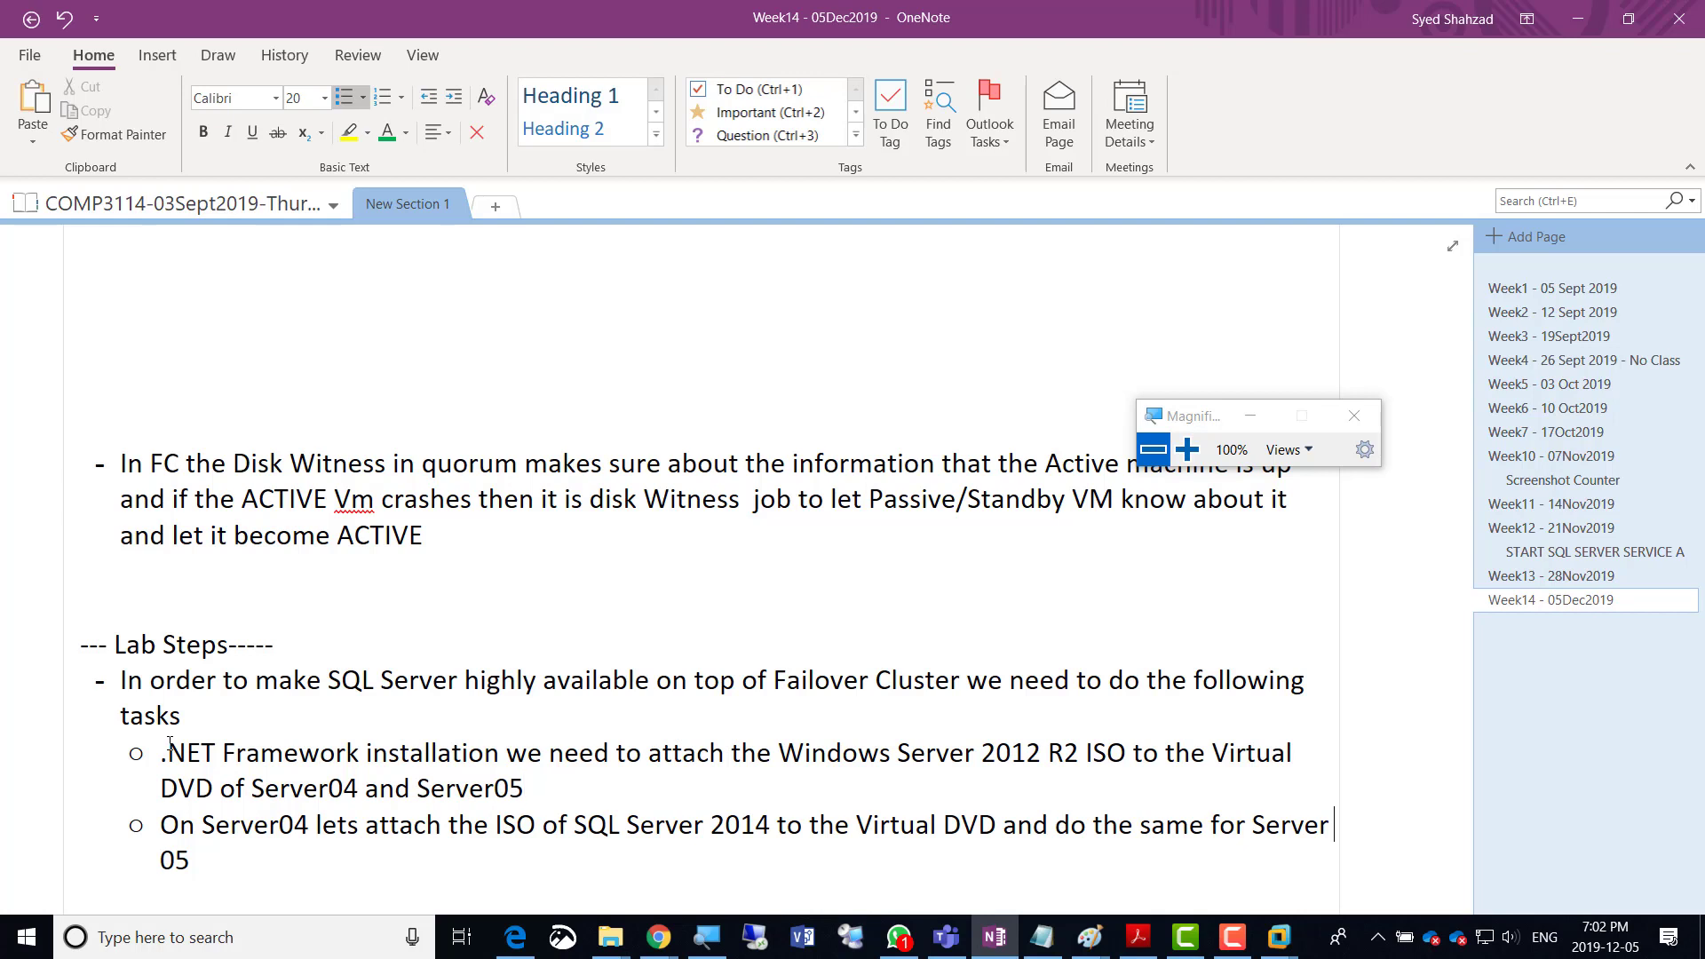
Switch to VMware Workstation and choose the Windows Server 2012 R2 ISO under D:\EDU\Central_SOFT\GB_Soft for Server04's virtual DVD drive.
scroll(170, 742, "down", 1)
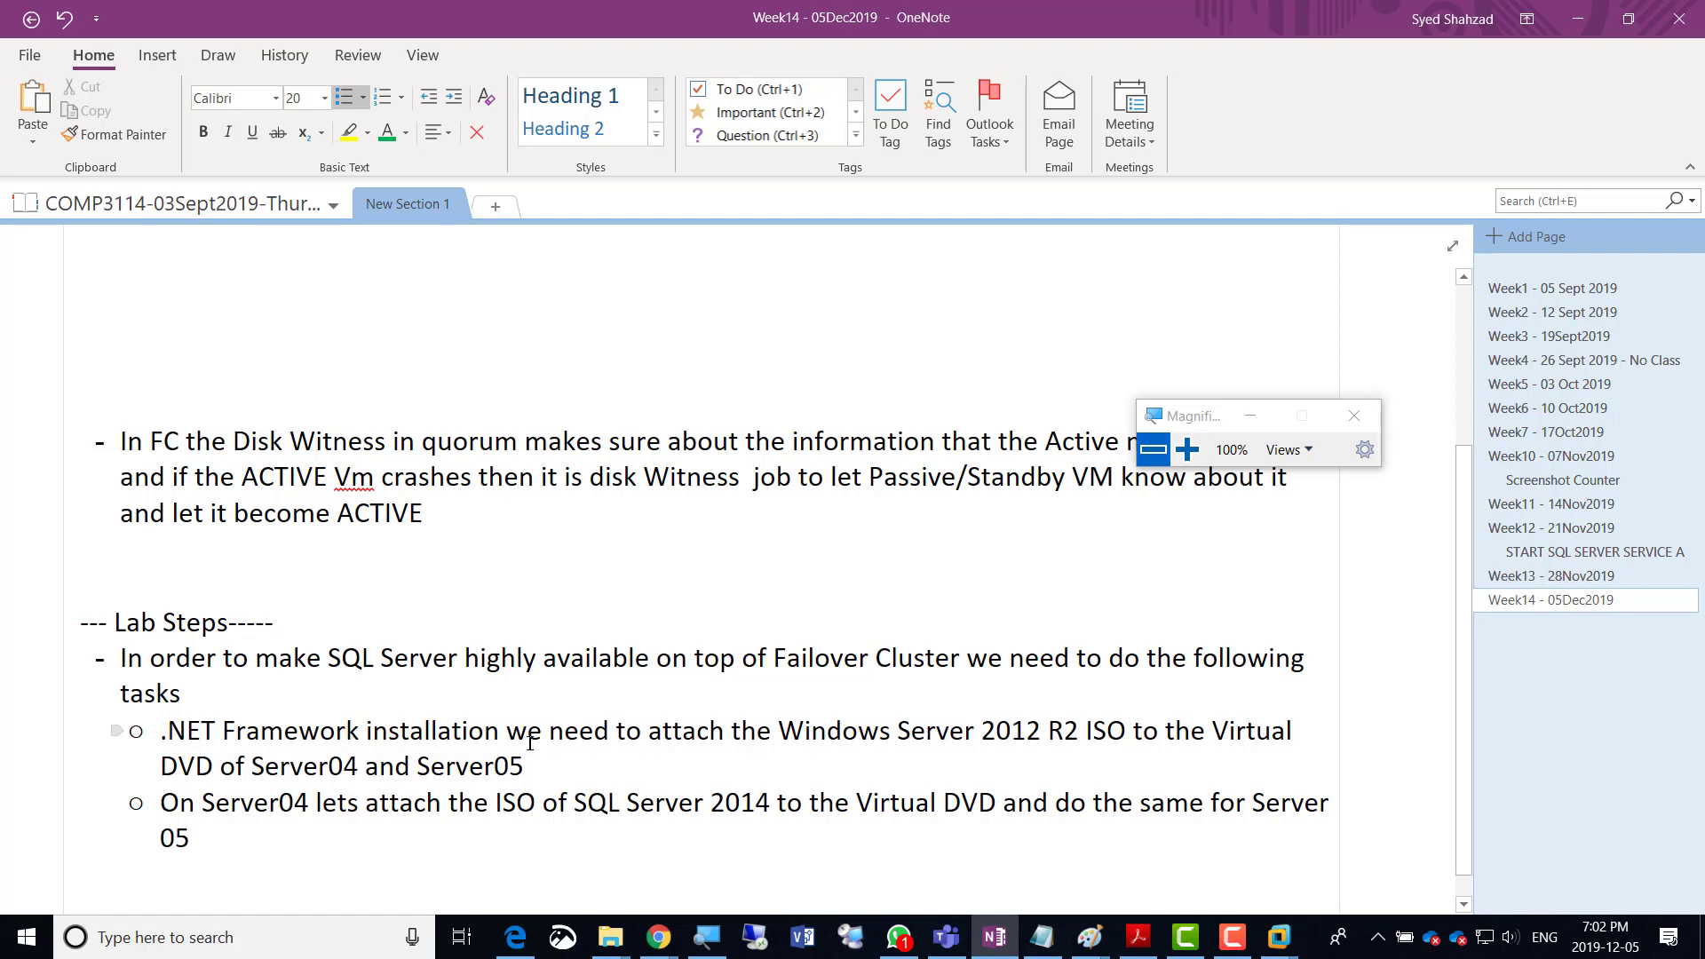
key("alt+Tab")
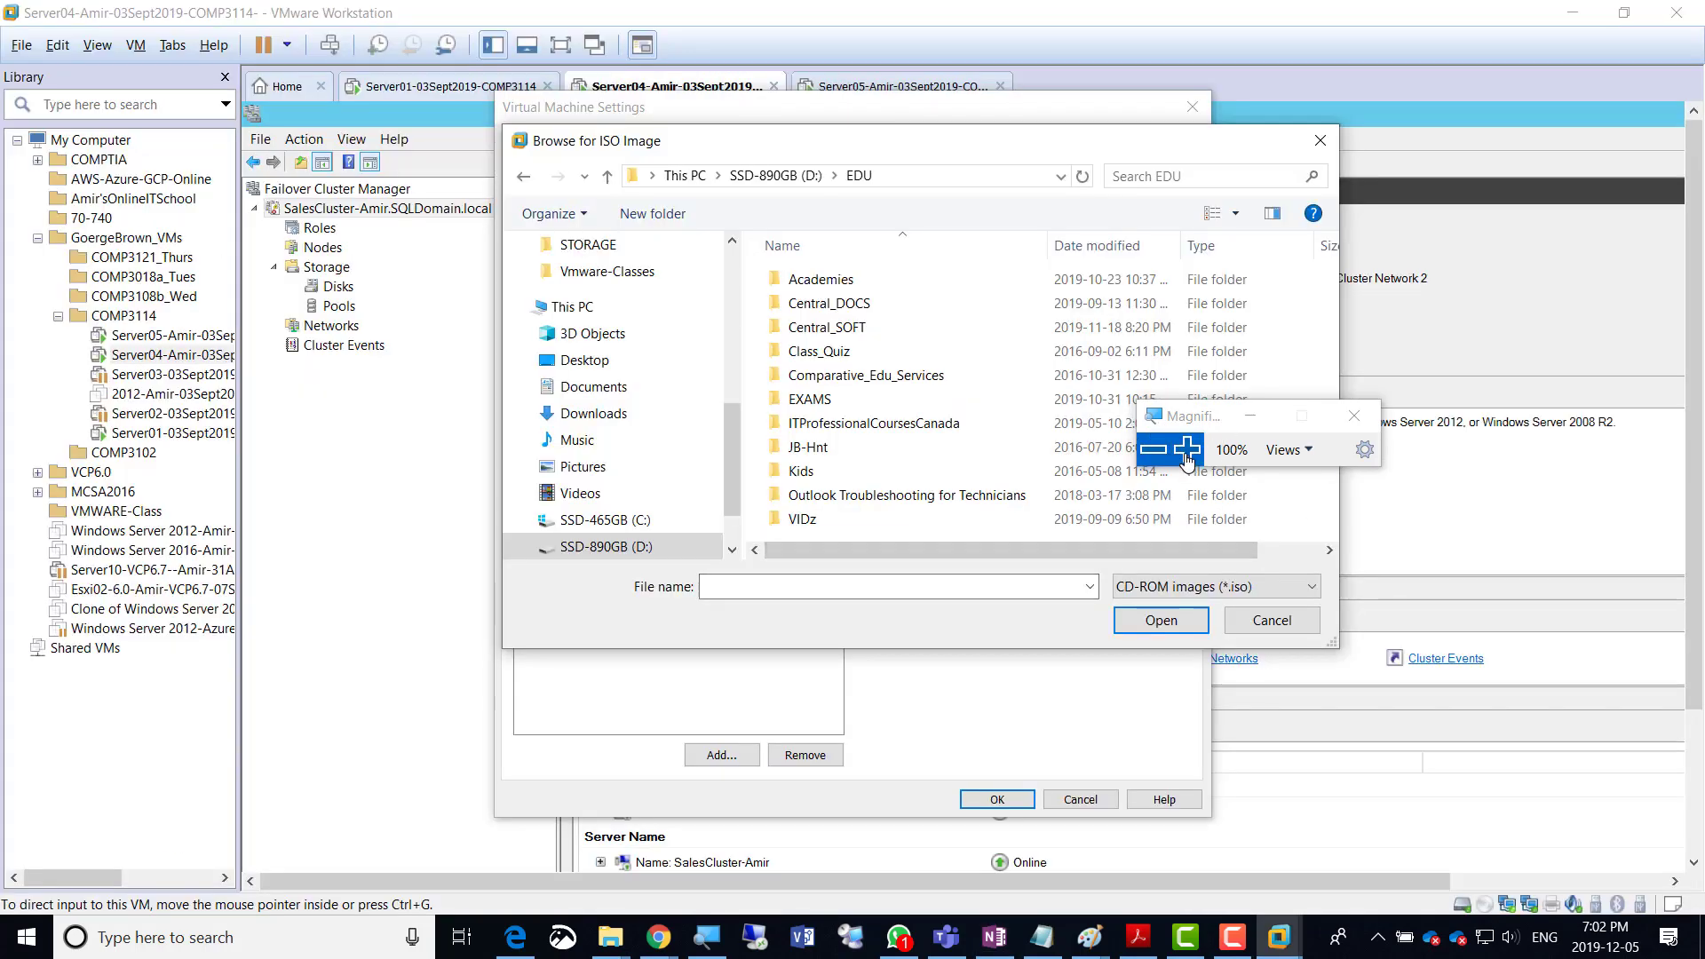
scroll(672, 466, "down", 1)
left_click(672, 466)
left_click(787, 338)
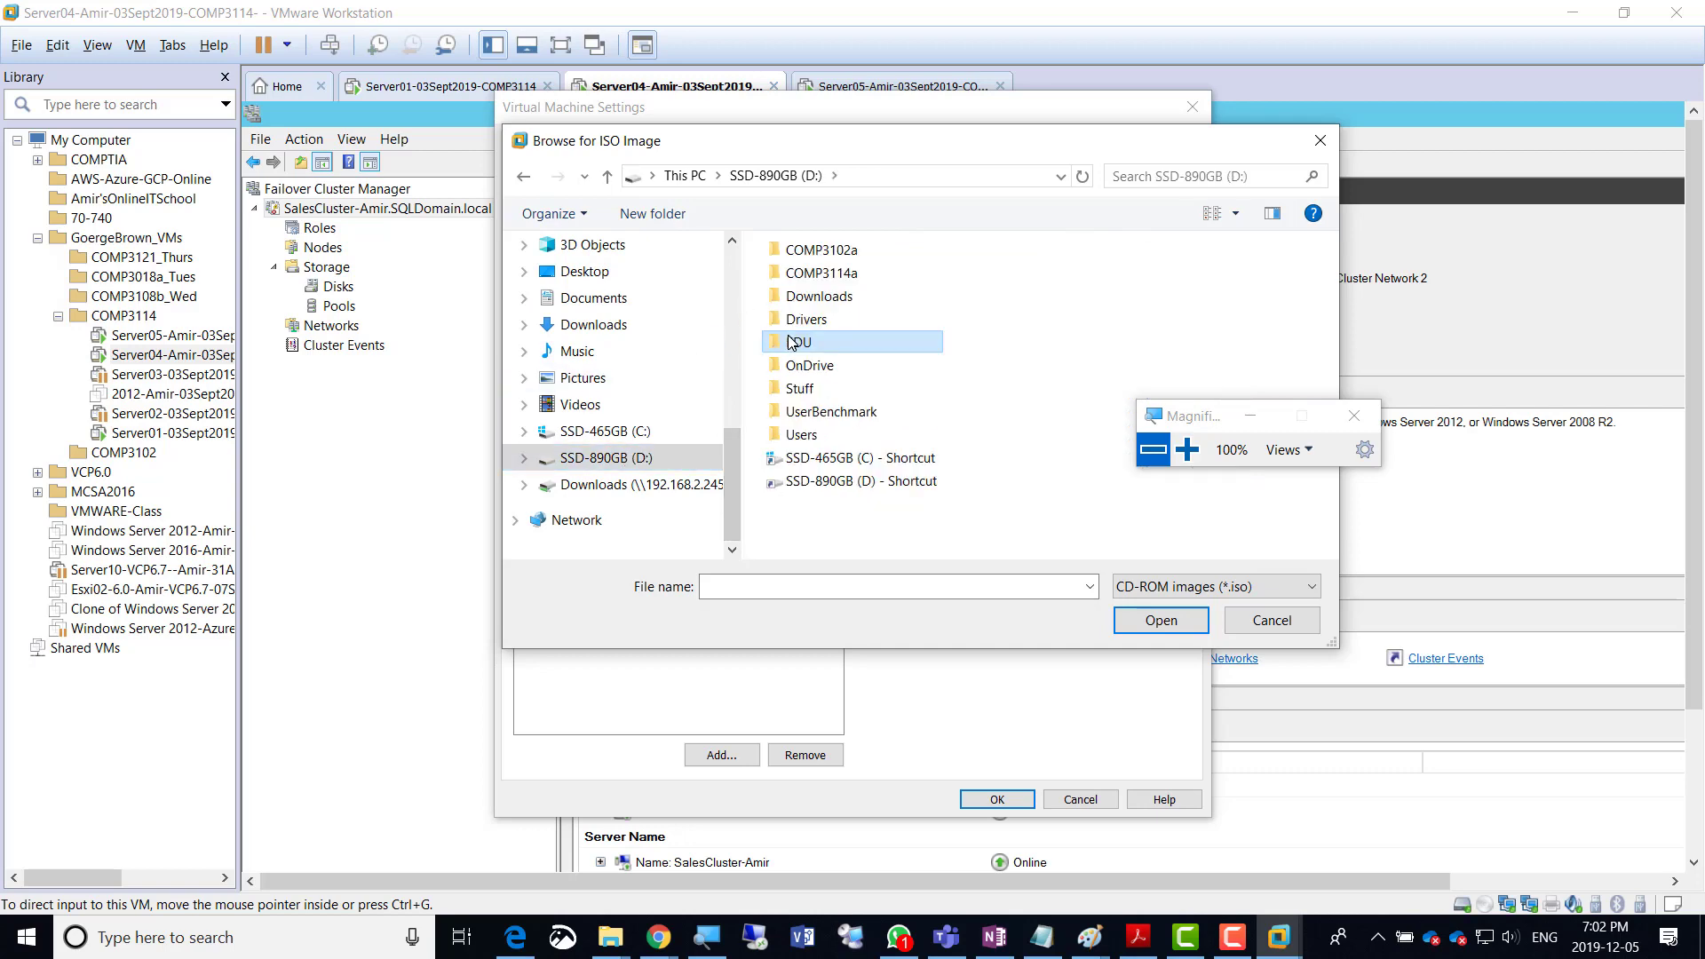
double_click(789, 339)
double_click(850, 329)
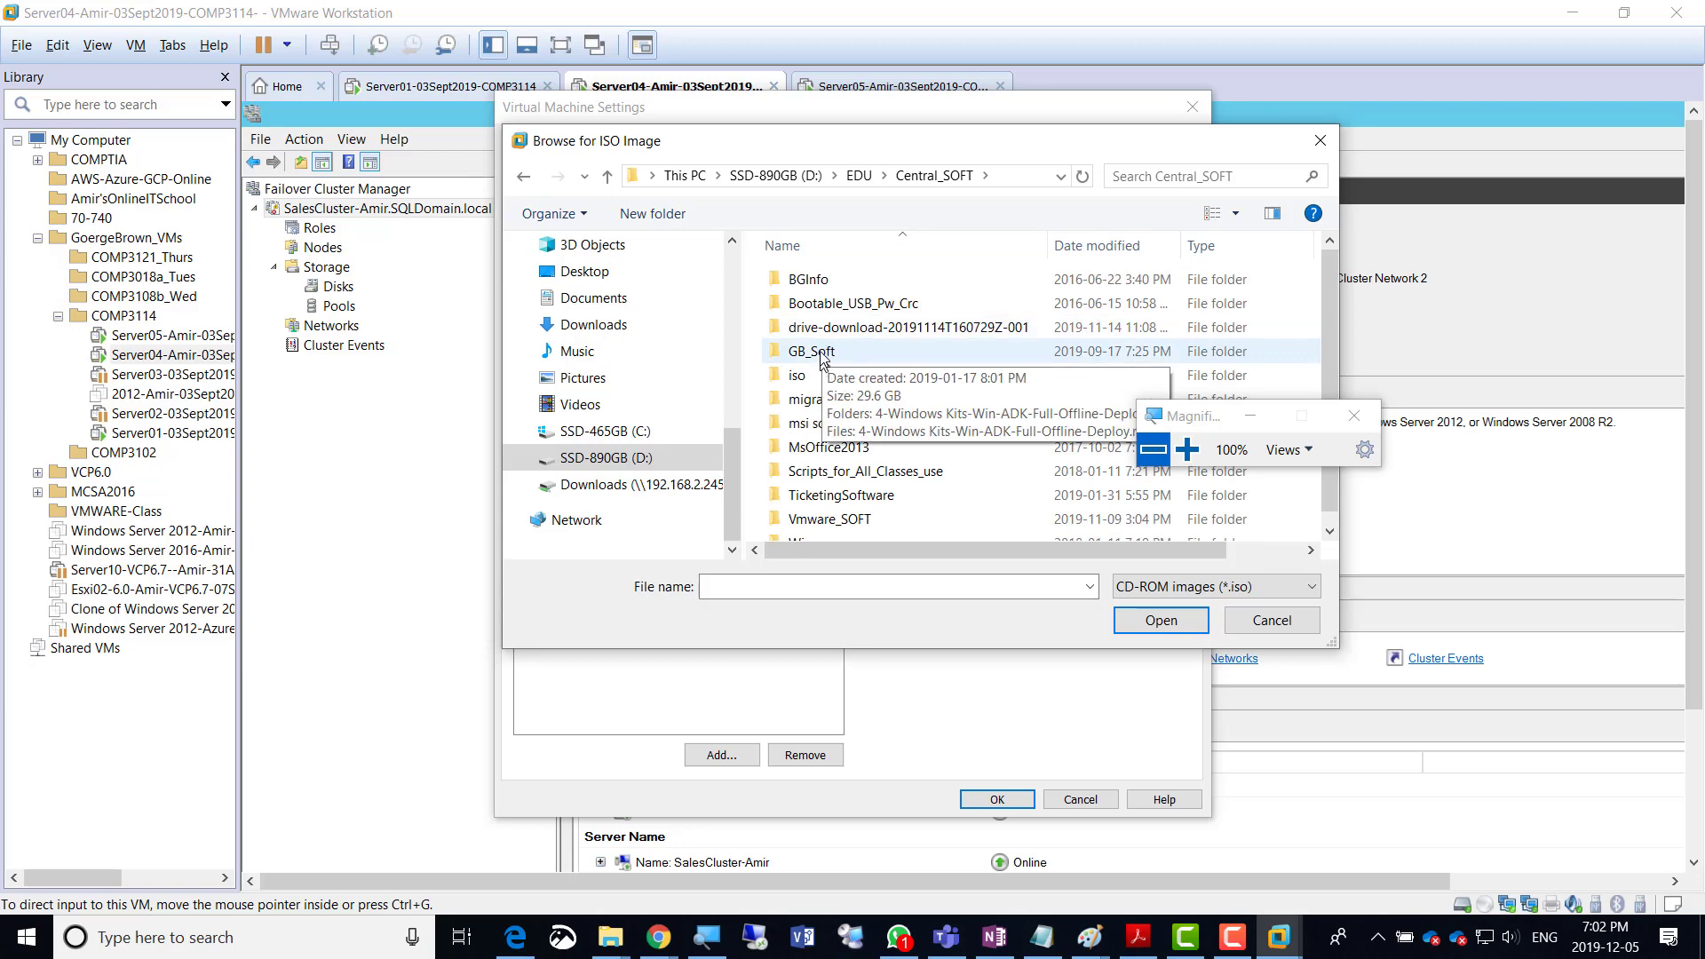
double_click(821, 351)
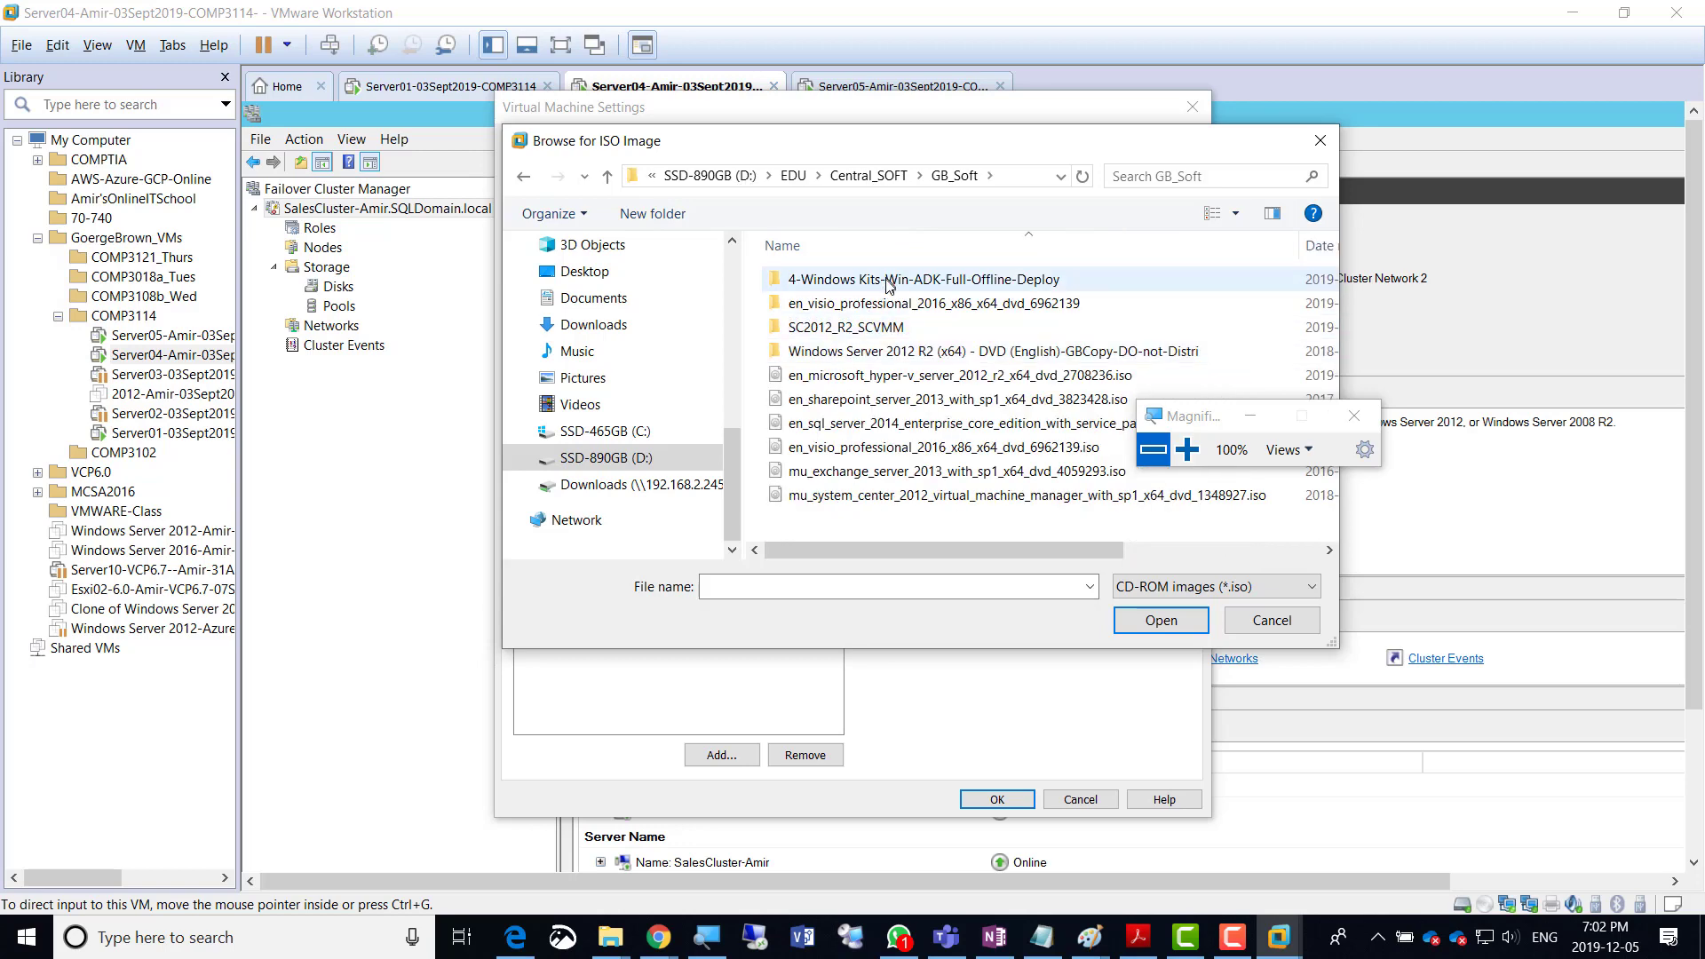
double_click(923, 353)
left_click(858, 281)
double_click(858, 280)
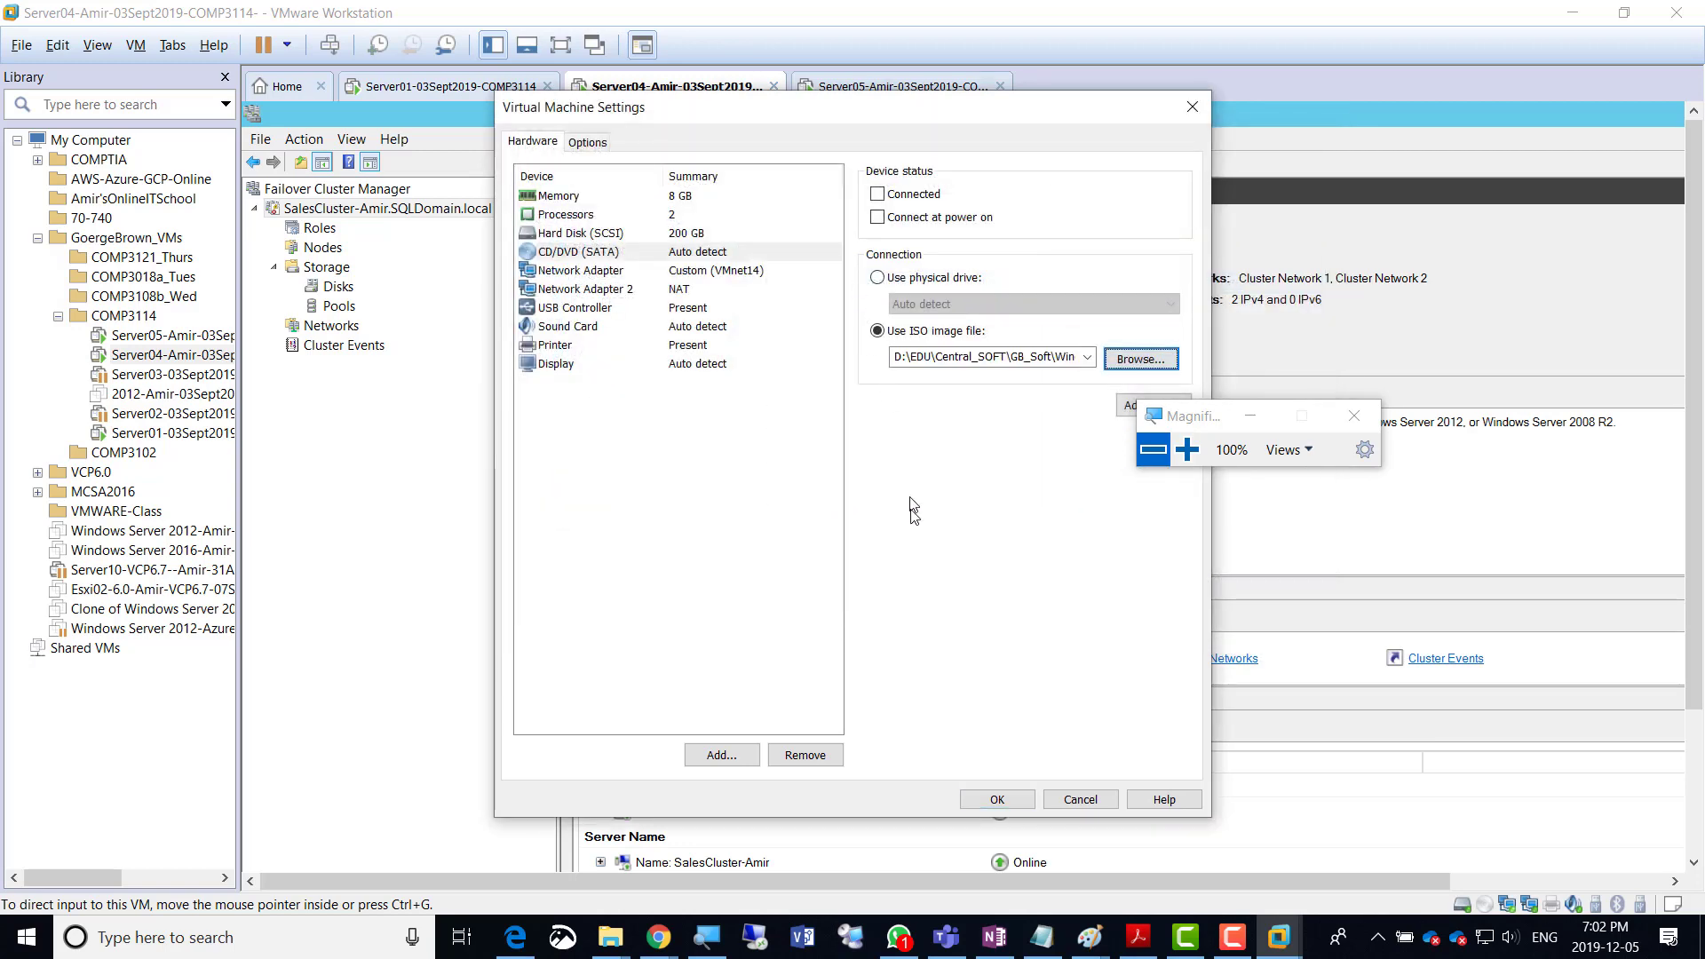
Set Server04's CD/DVD drive to Connected and Connect at power on, and apply the virtual machine settings.
left_click(877, 194)
left_click(878, 217)
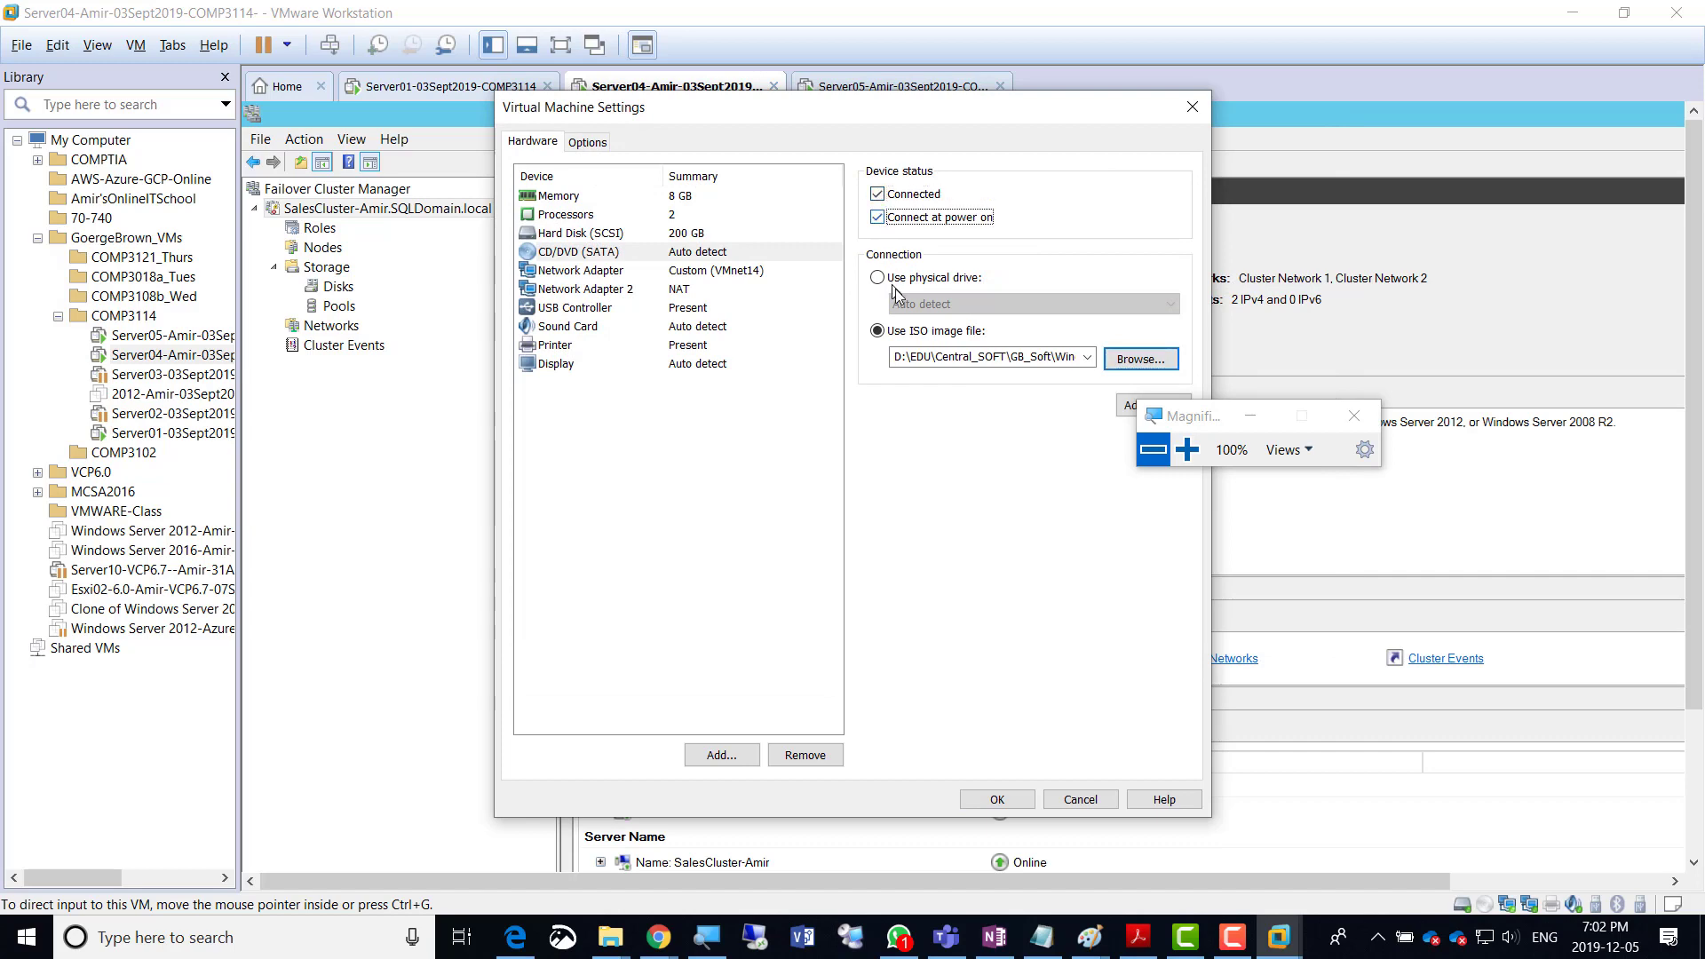
left_click(995, 798)
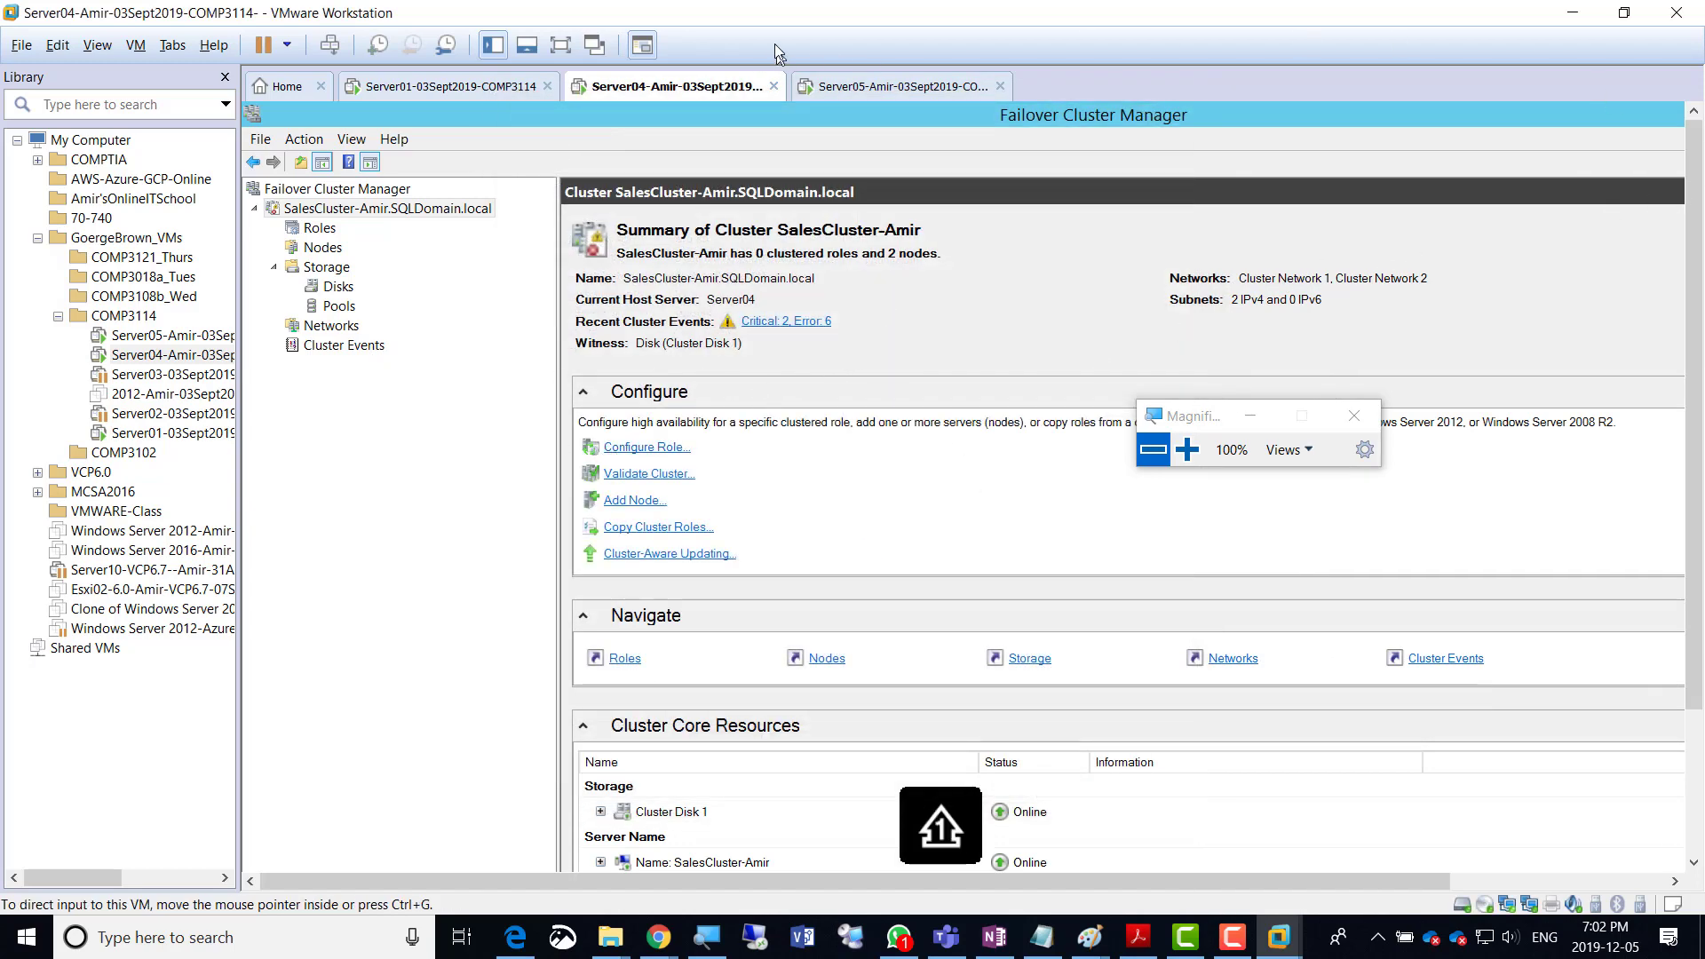
Show Server04 full screen and start a role-based or feature-based installation from Server Manager with Server04.SQLDomain.local as destination server.
left_click(560, 46)
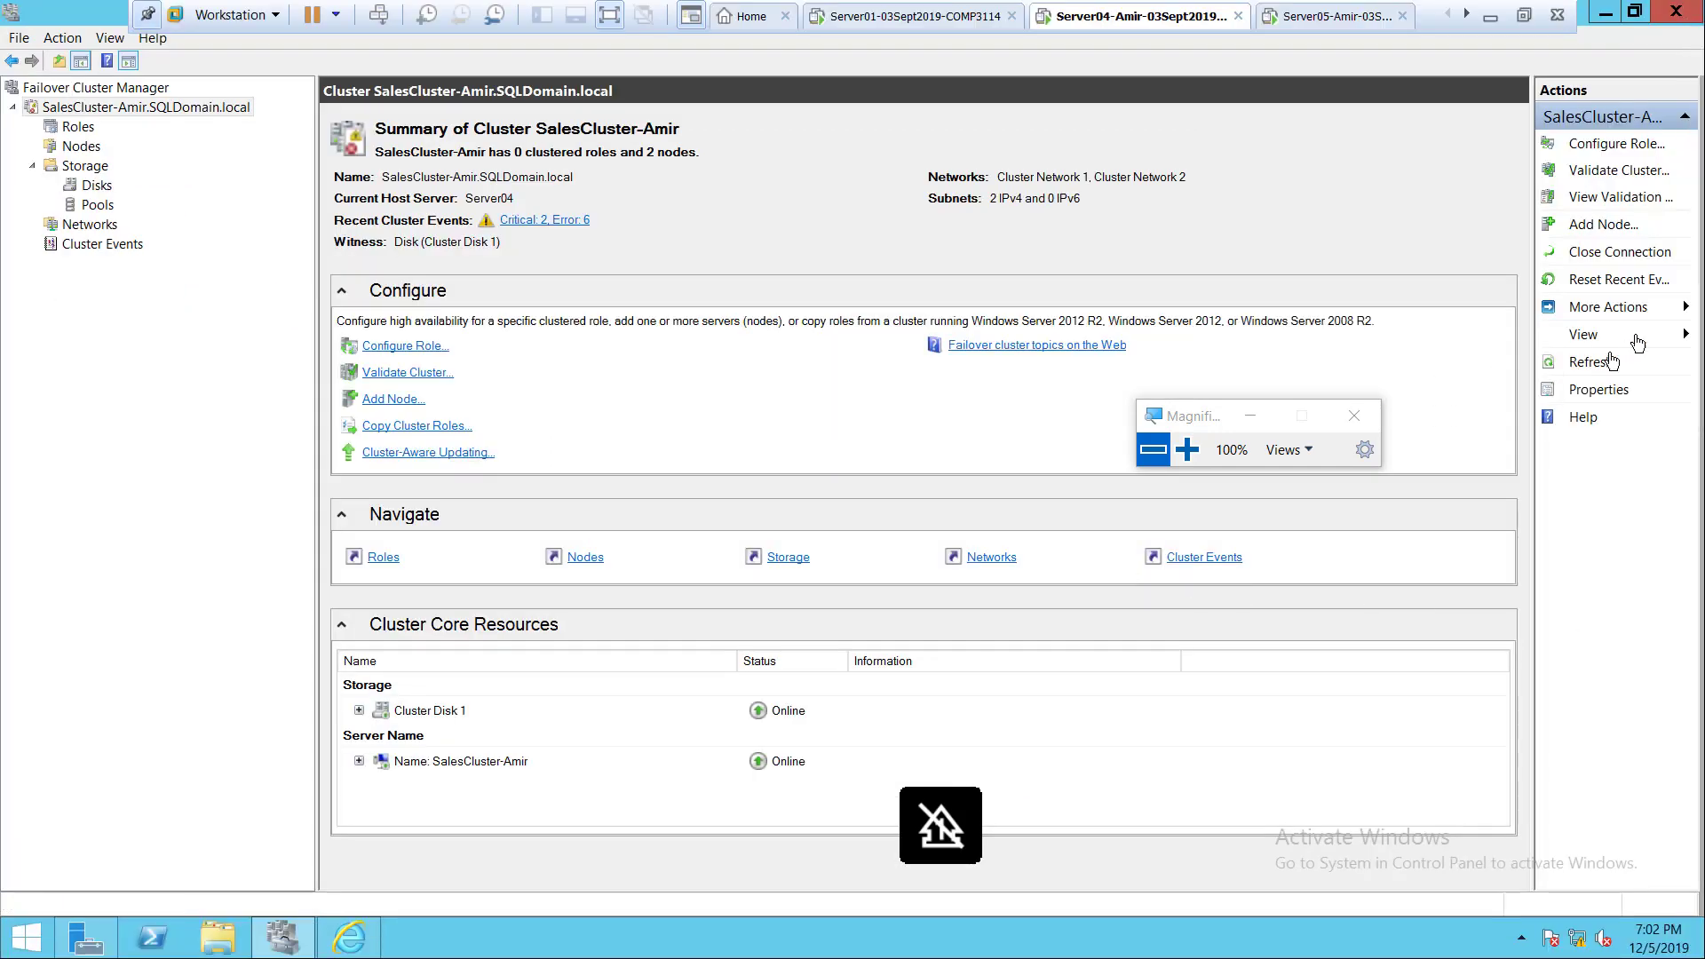
left_click(1595, 20)
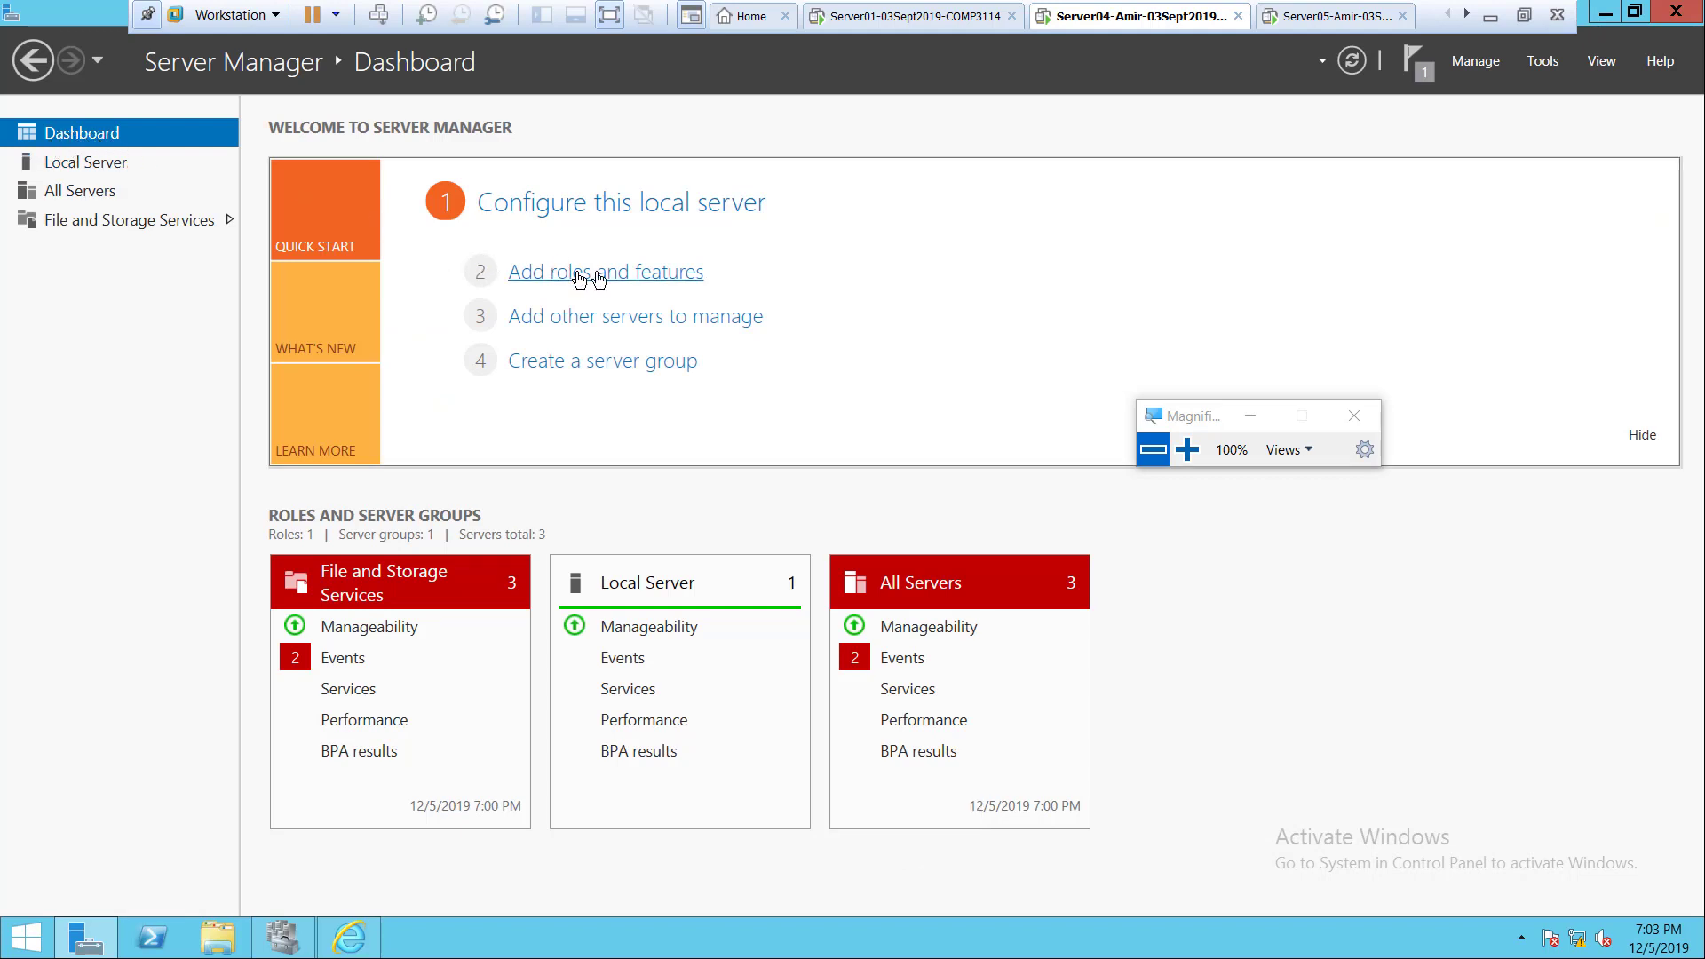
left_click(666, 273)
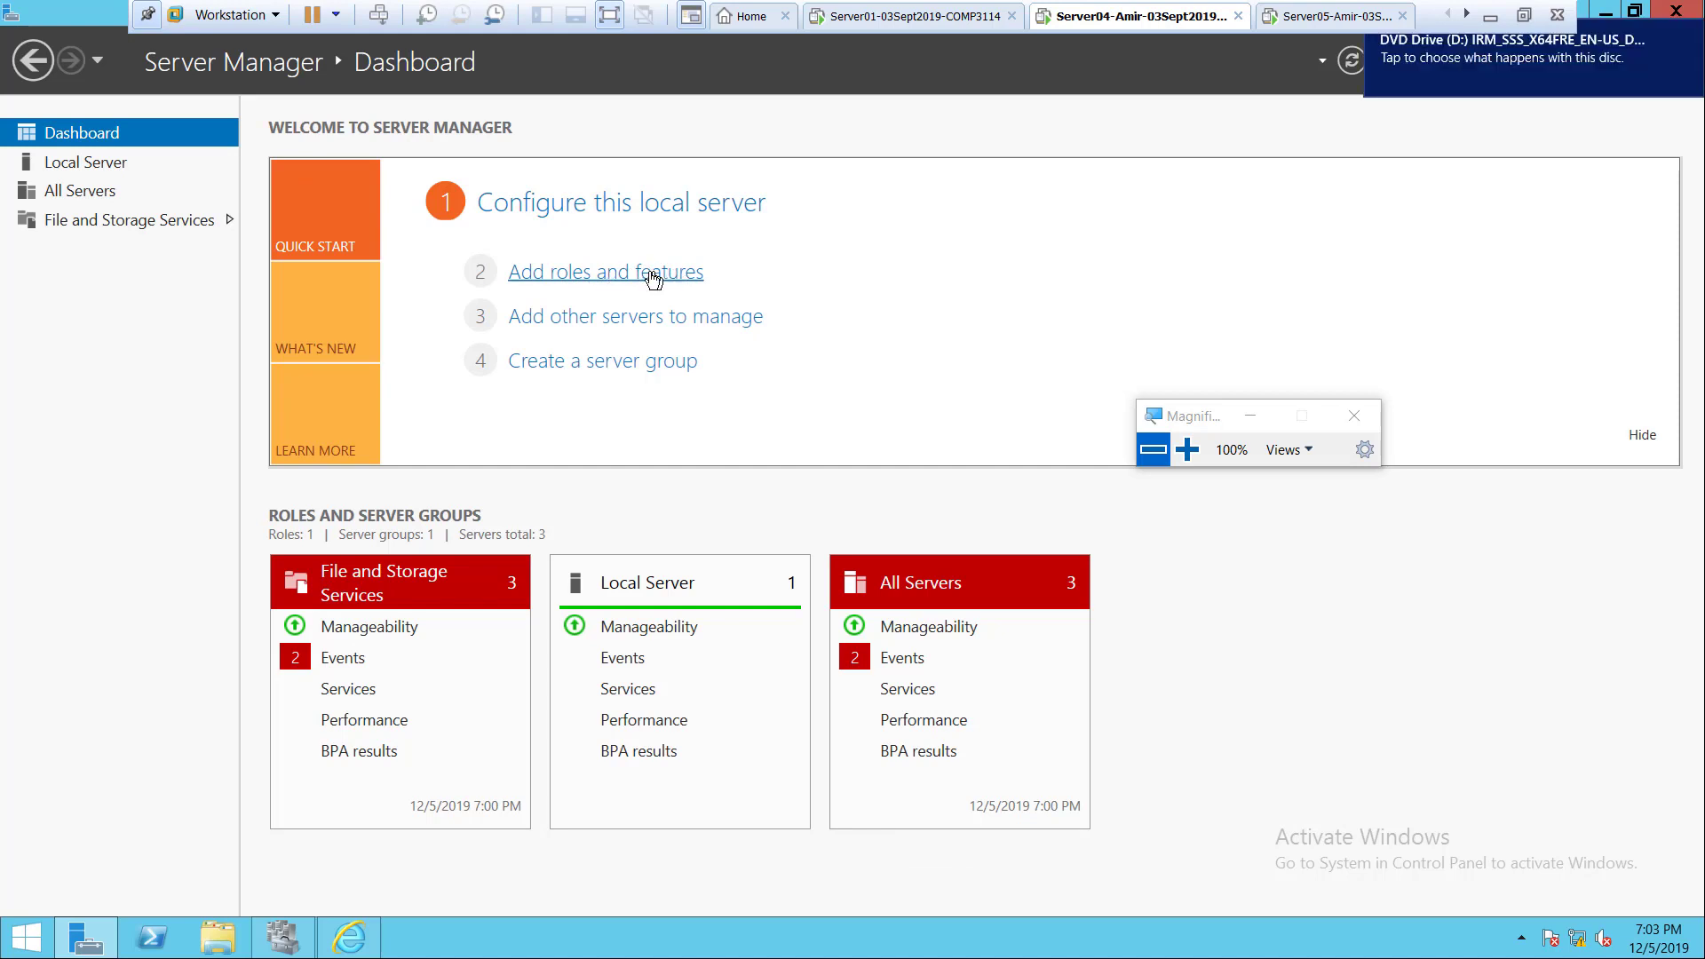
left_click(634, 628)
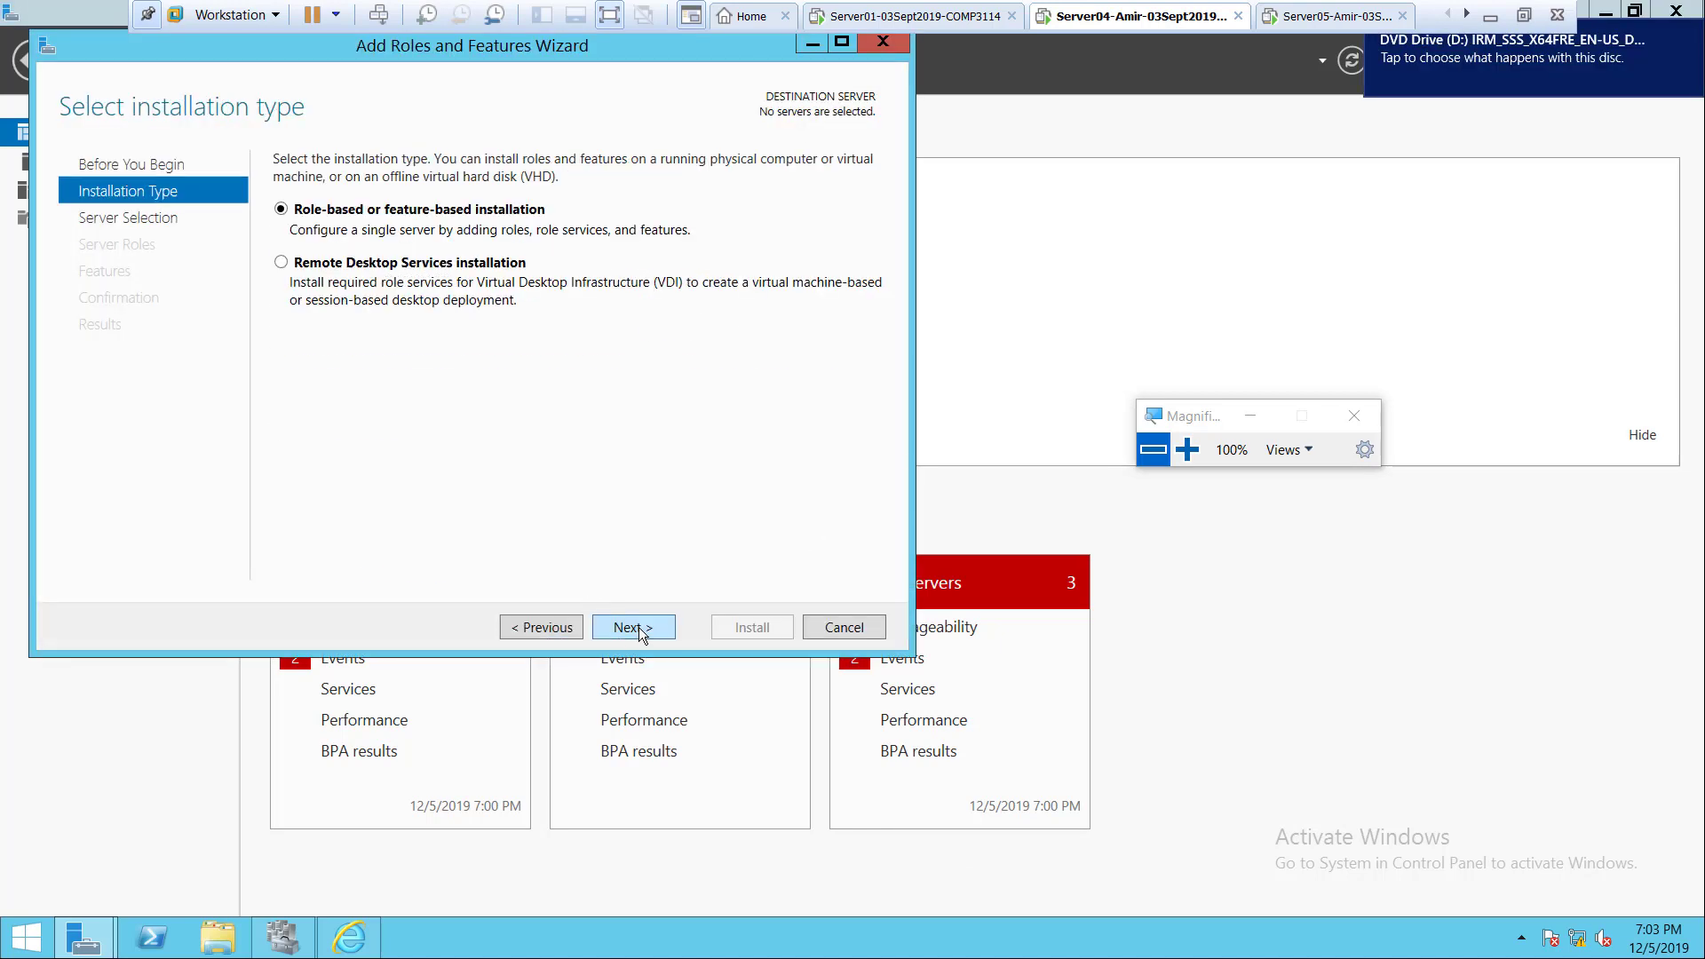
left_click(634, 628)
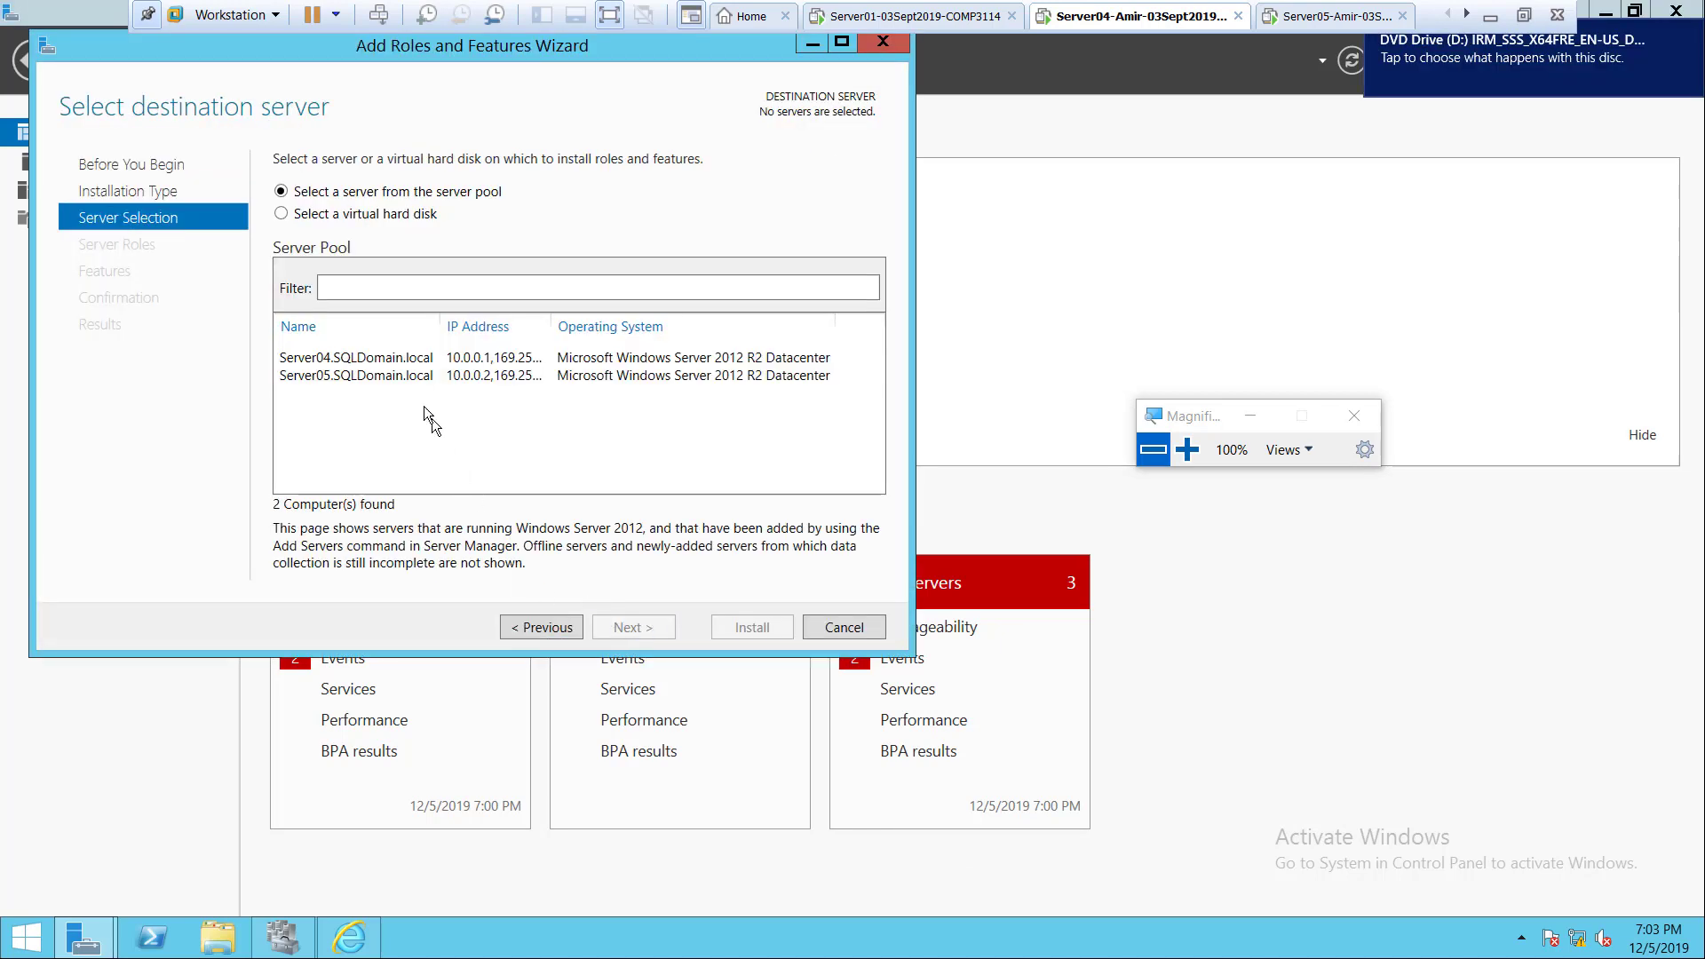
left_click(388, 360)
left_click(1187, 450)
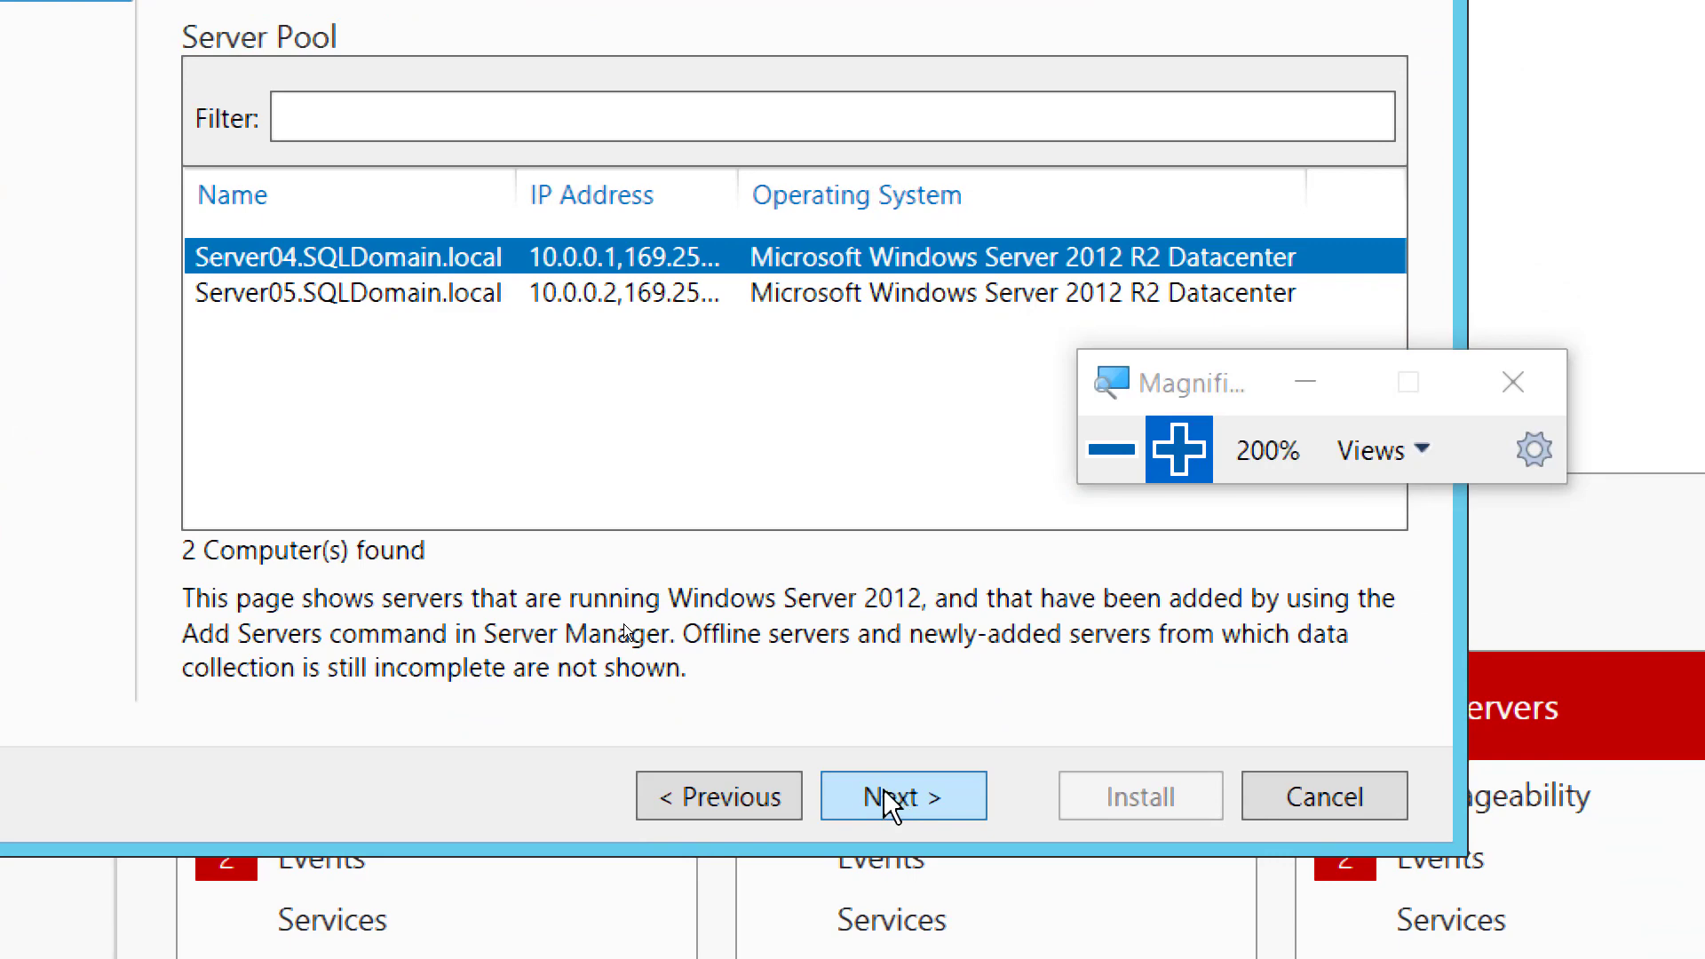
left_click(883, 789)
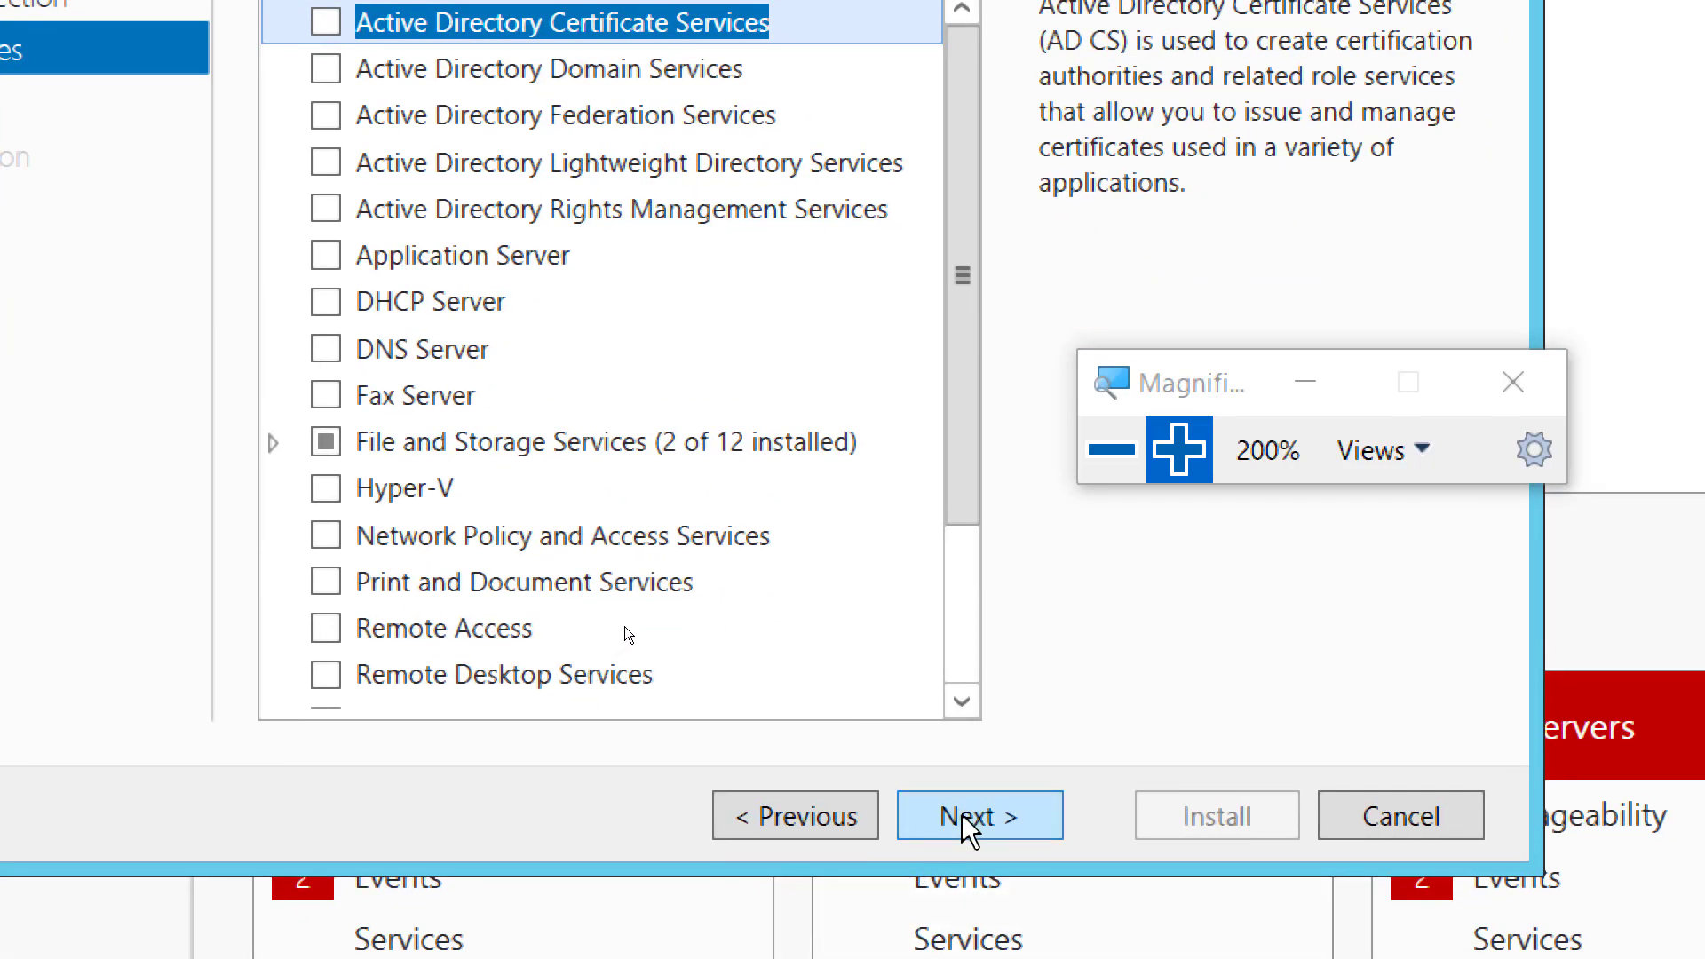
Skip adding server roles and select .NET Framework 3.5 Features for installation on Server04.
left_click(959, 832)
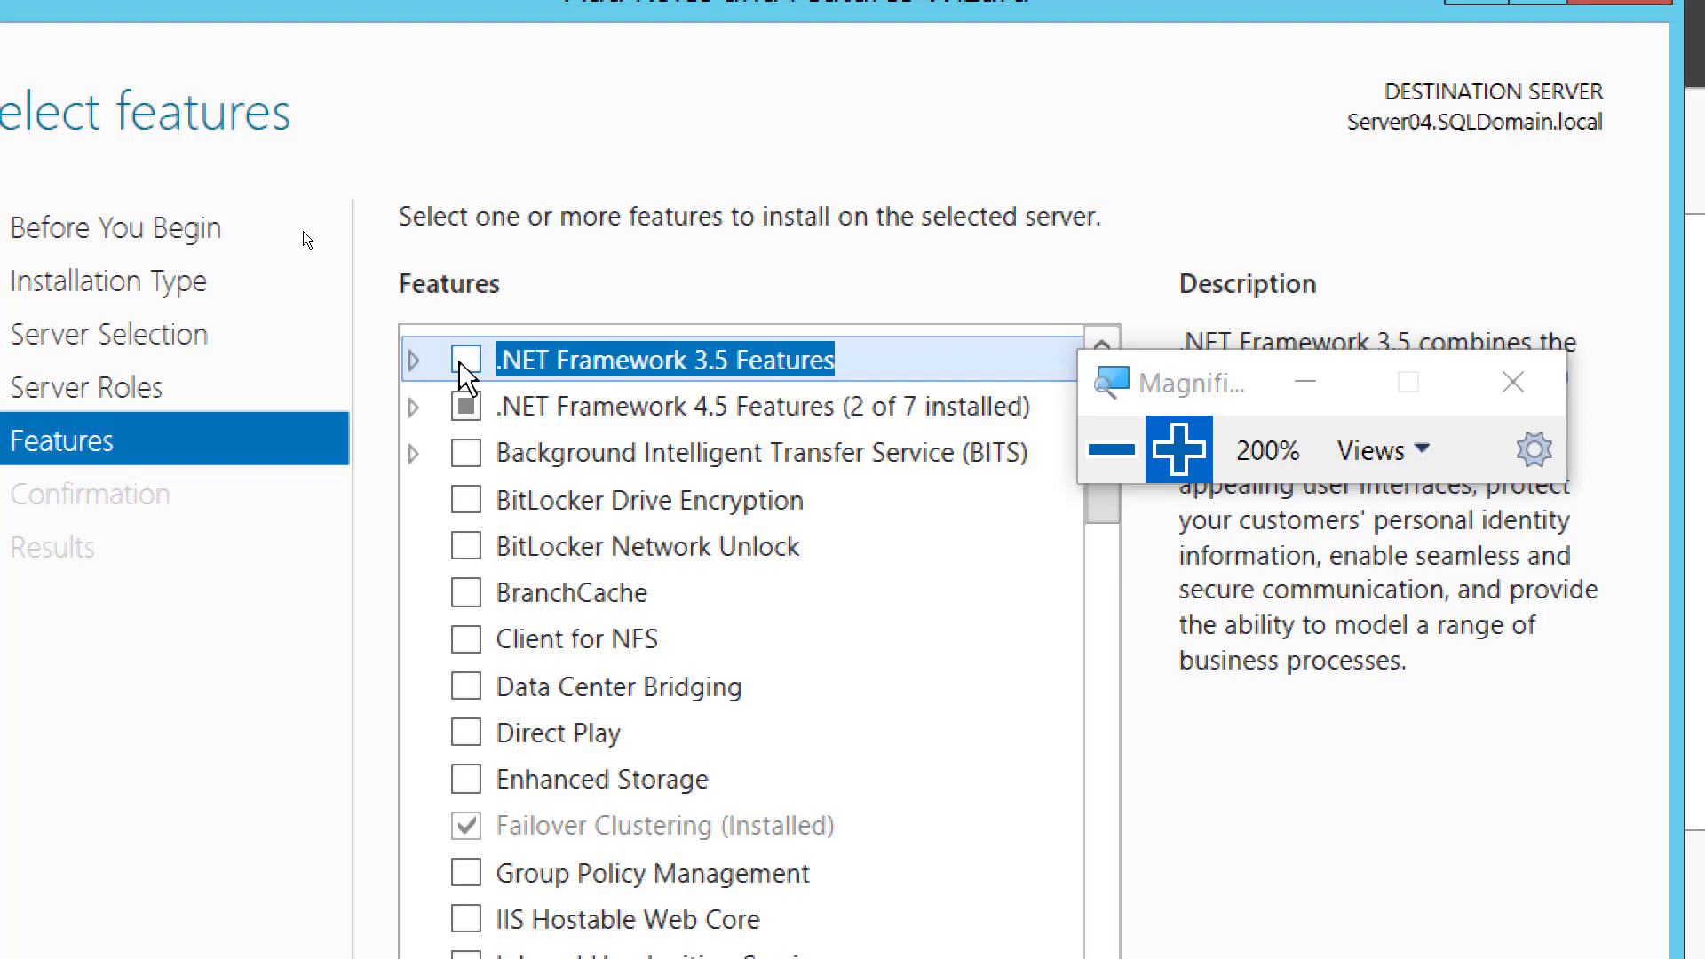
left_click(463, 363)
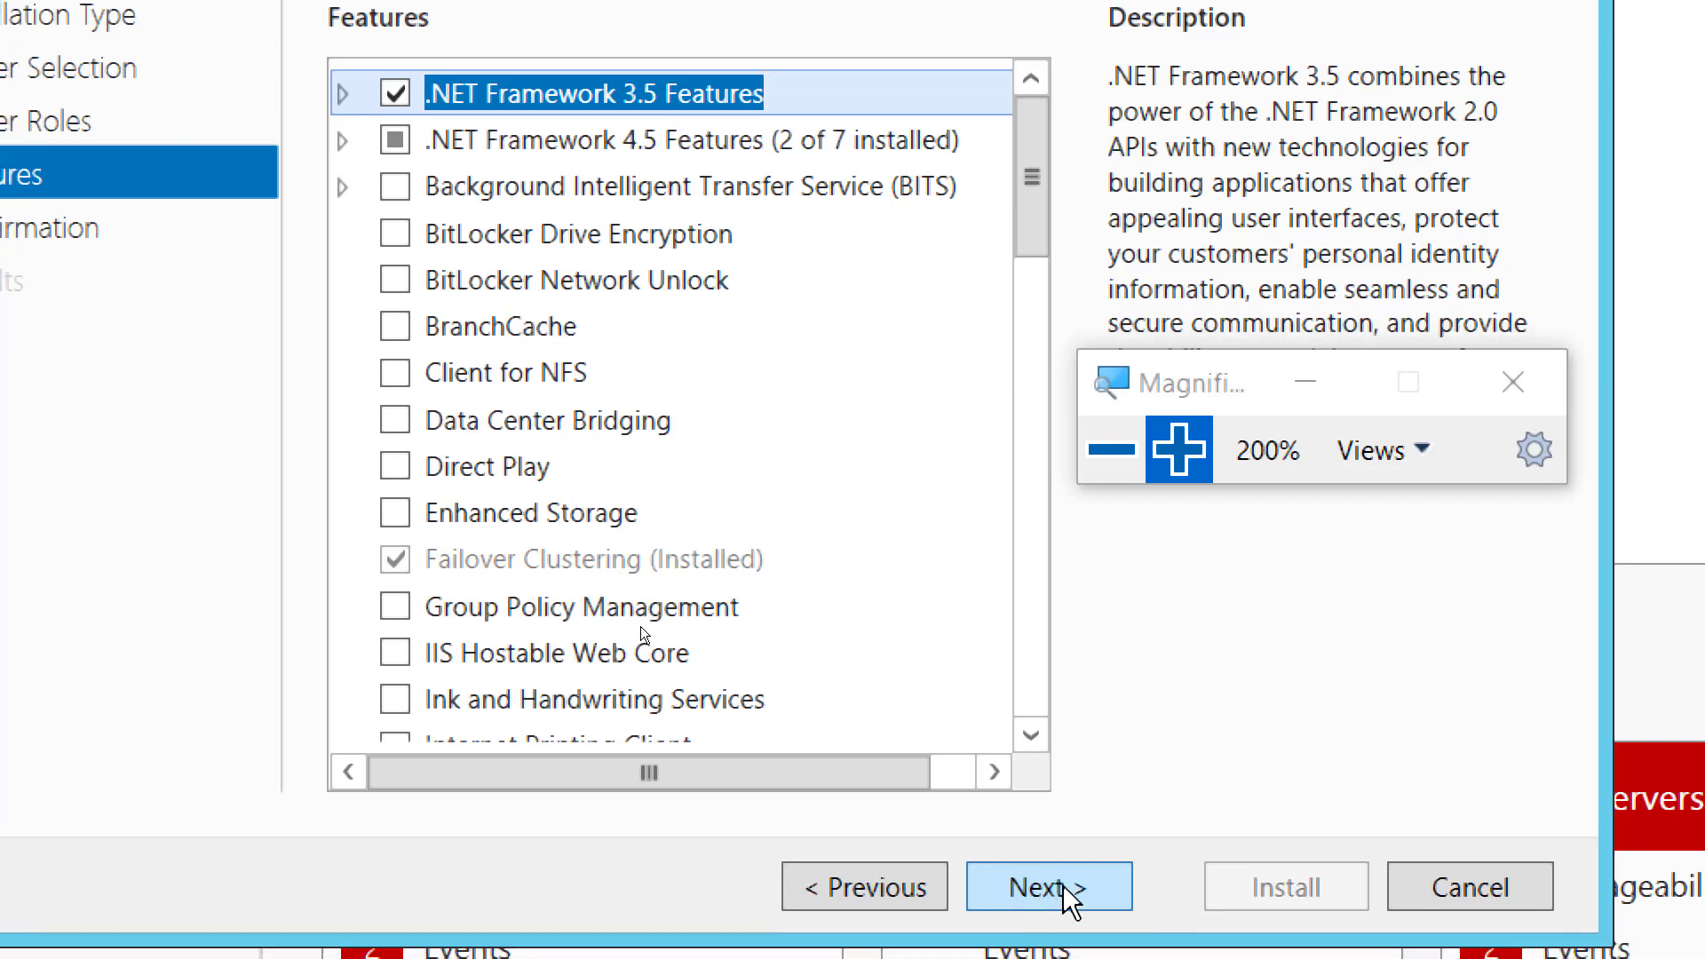
left_click(1066, 890)
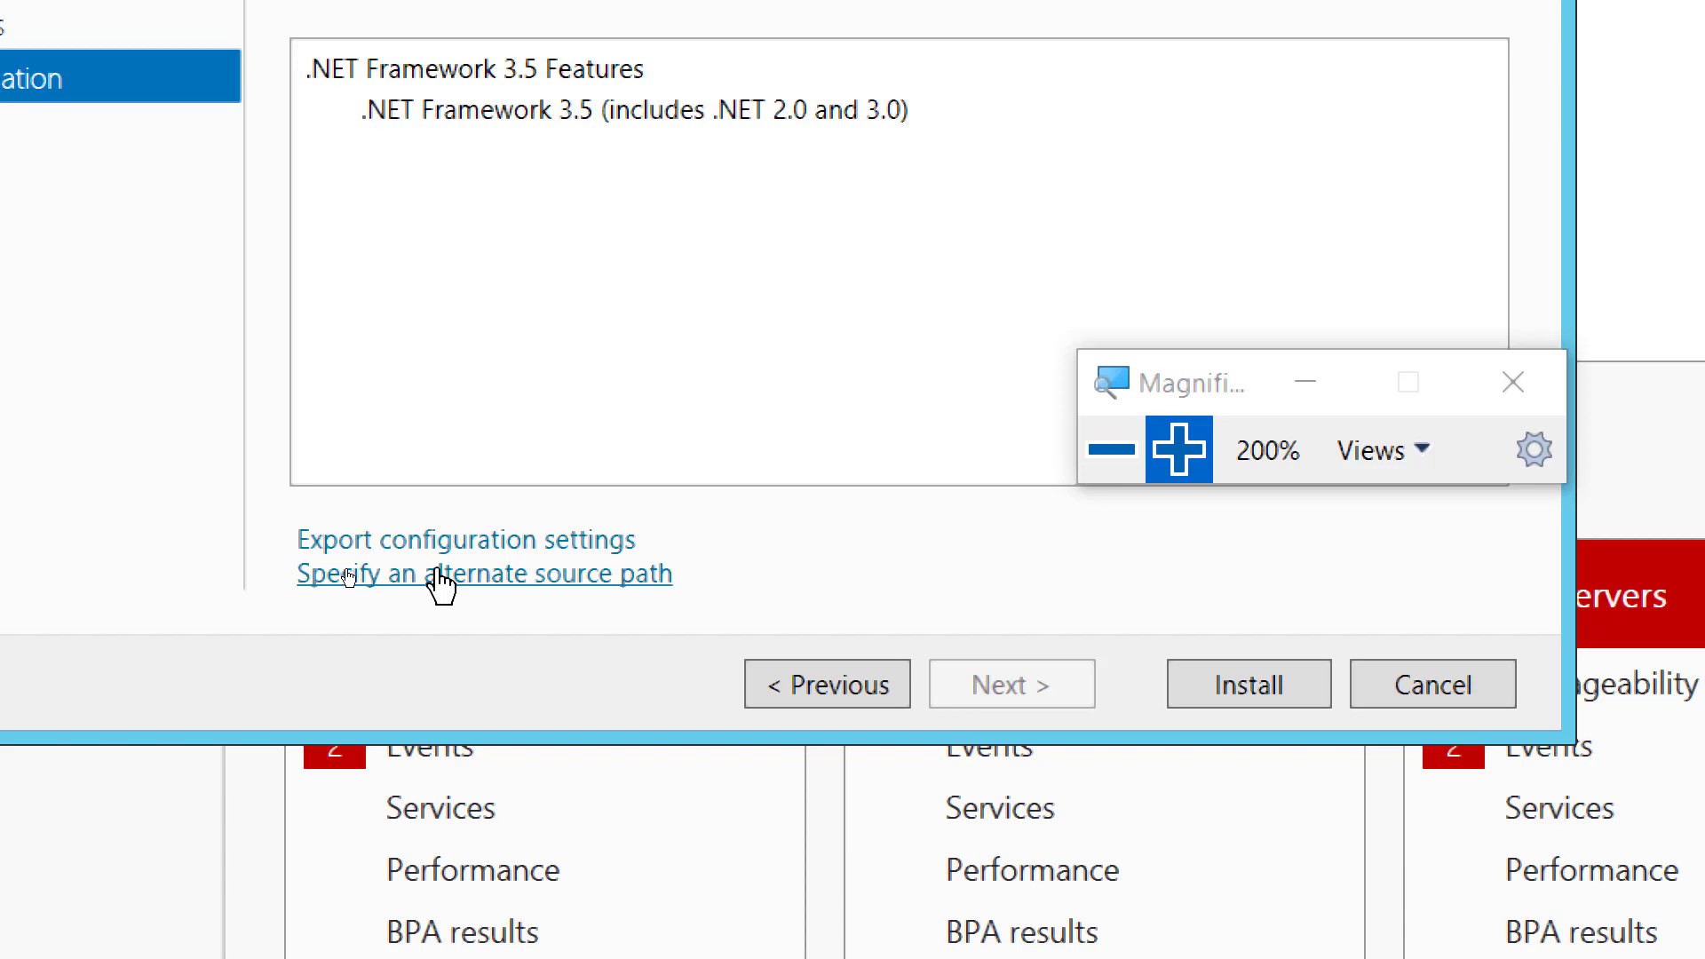
Open the alternate source path settings for the .NET Framework 3.5 installation.
left_click(502, 575)
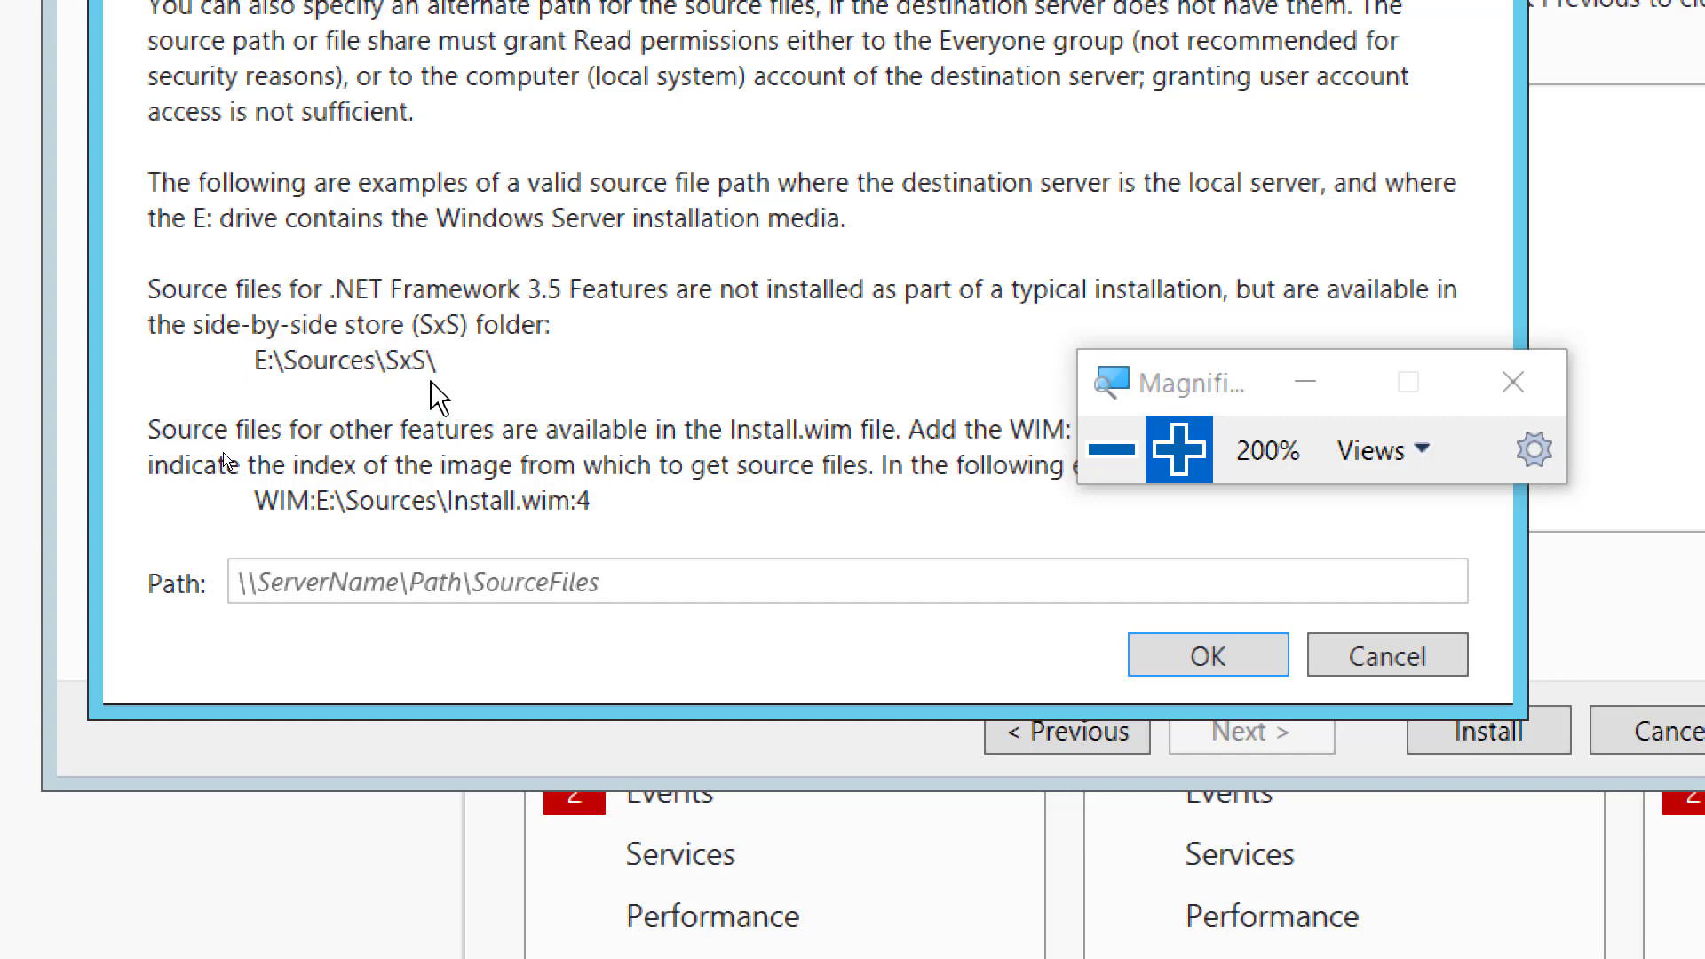
left_click(1111, 468)
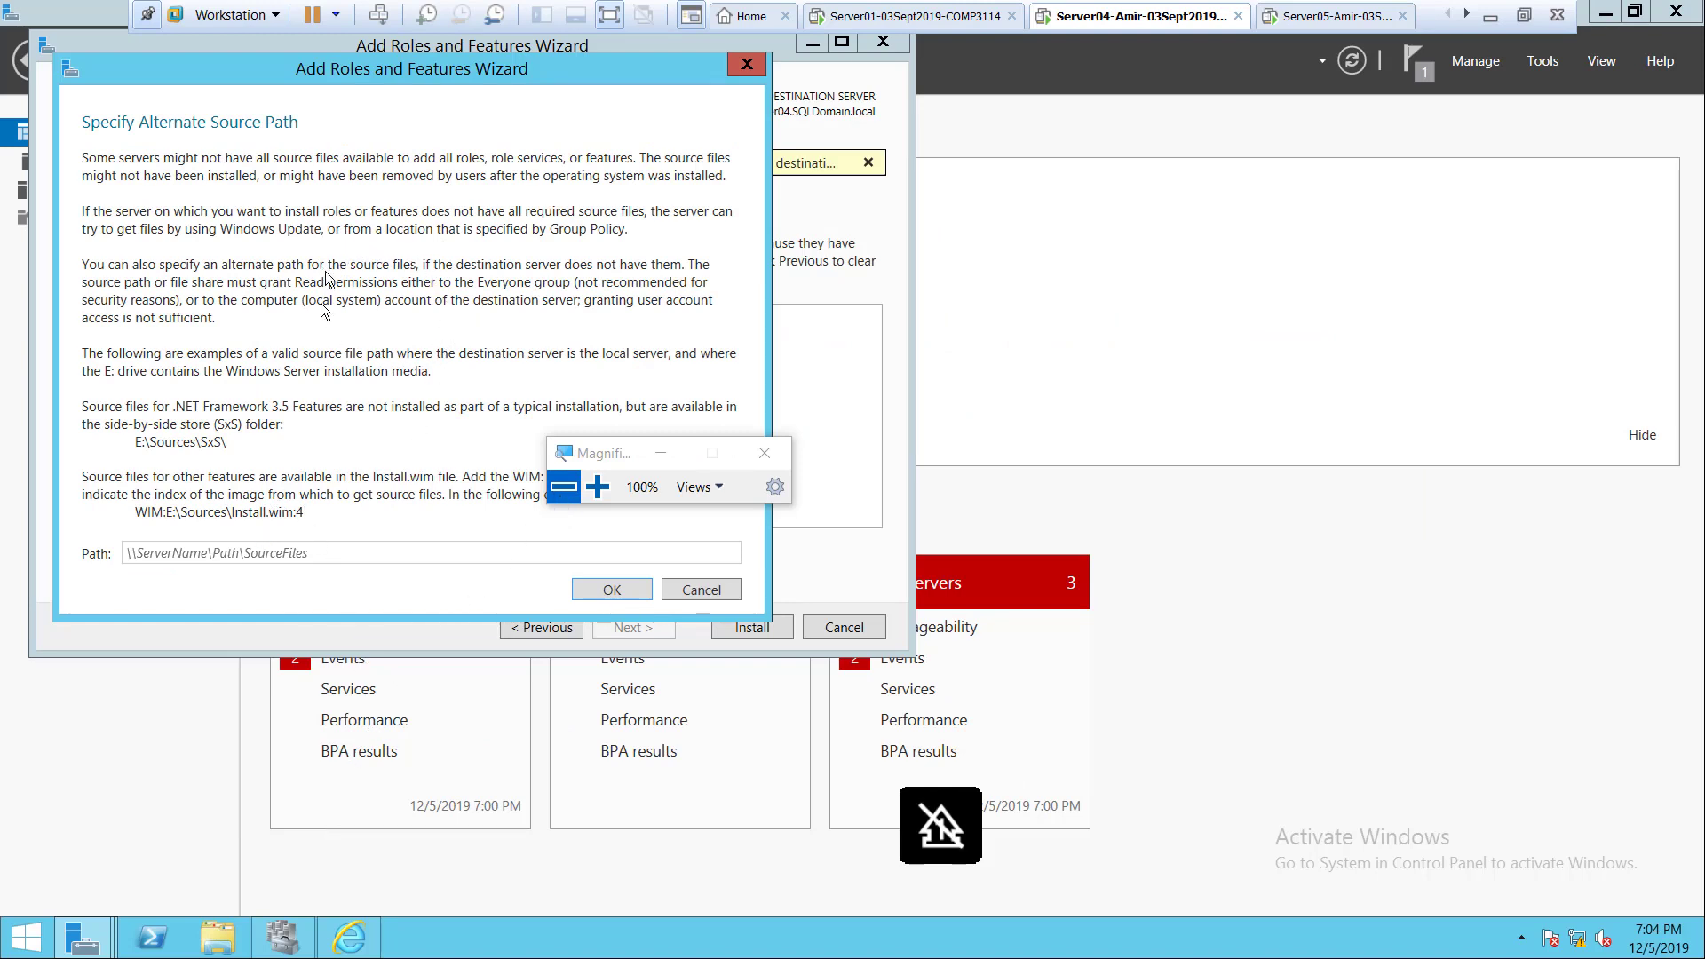
Check in File Explorer which drive letter holds the Windows Server installation DVD.
left_click(215, 938)
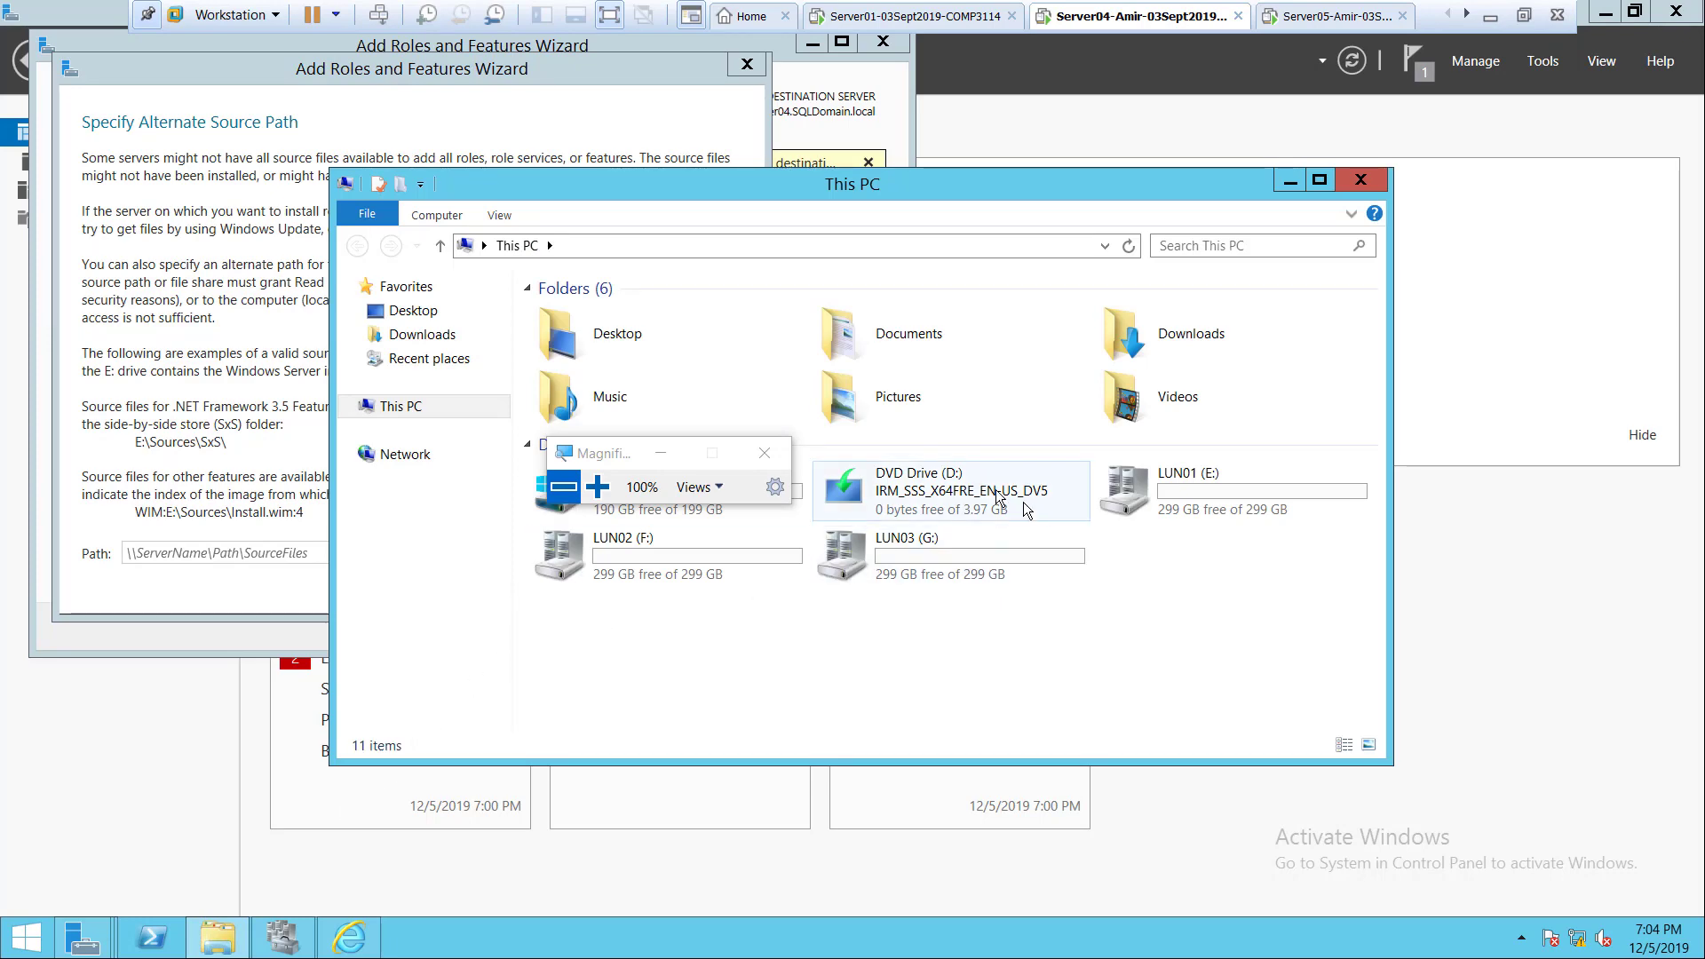
left_click(593, 487)
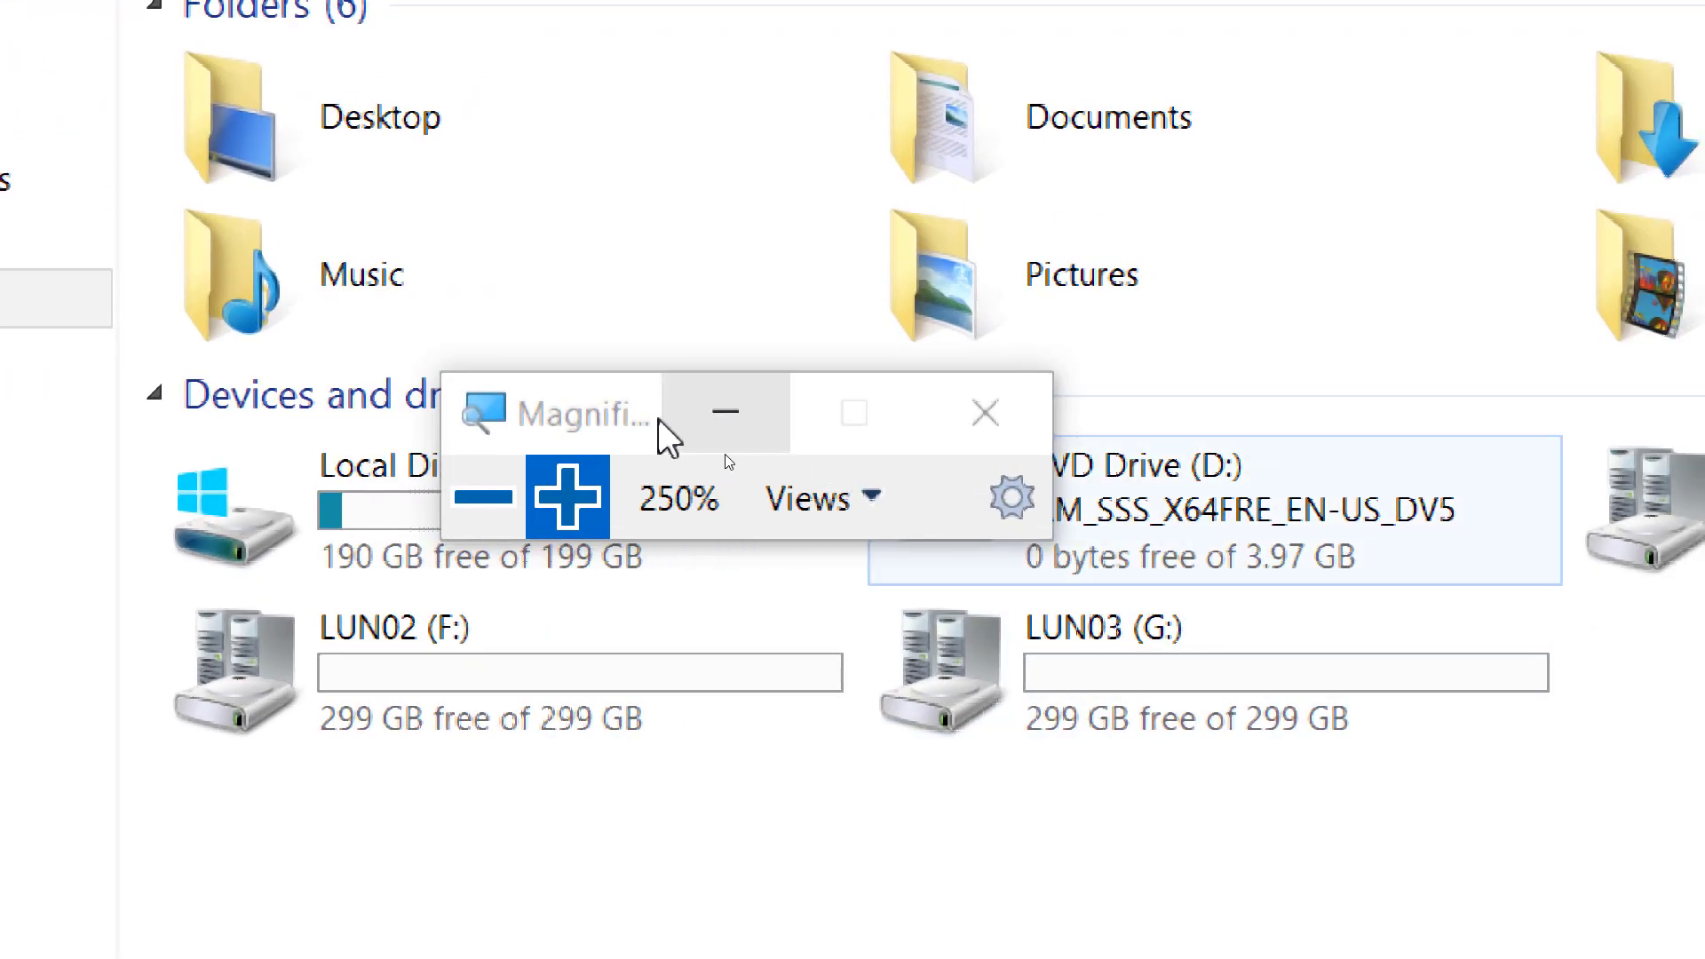
left_click_drag(668, 424, 522, 346)
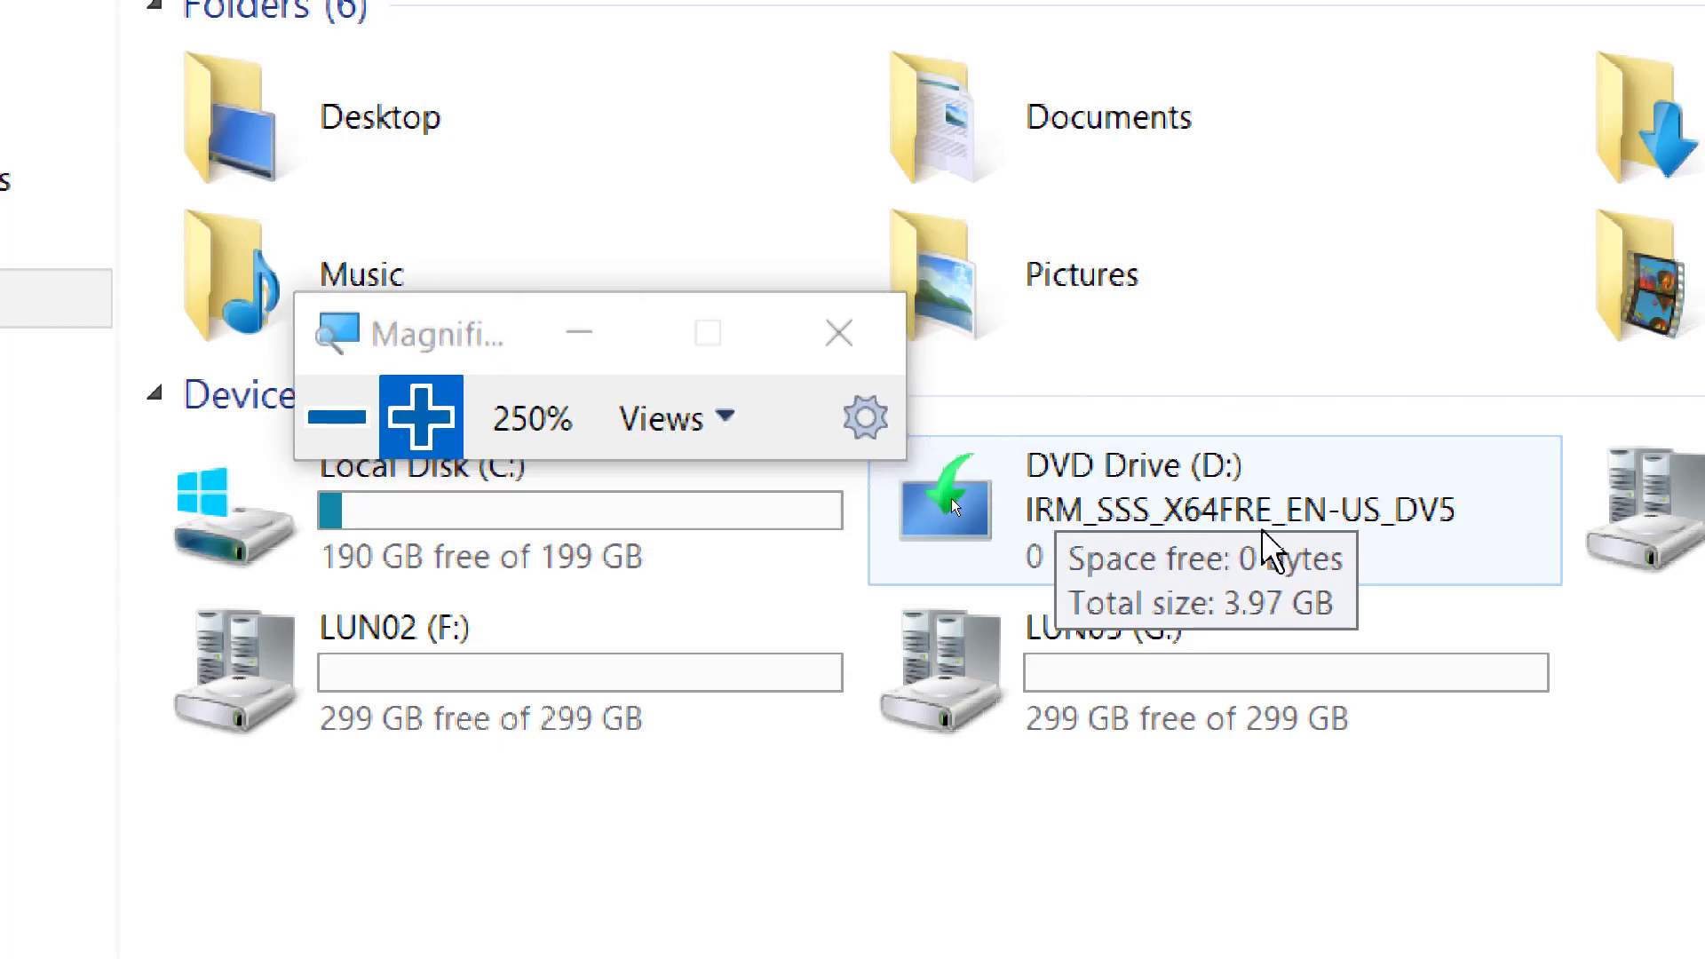
left_click(336, 416)
left_click(336, 417)
left_click(336, 416)
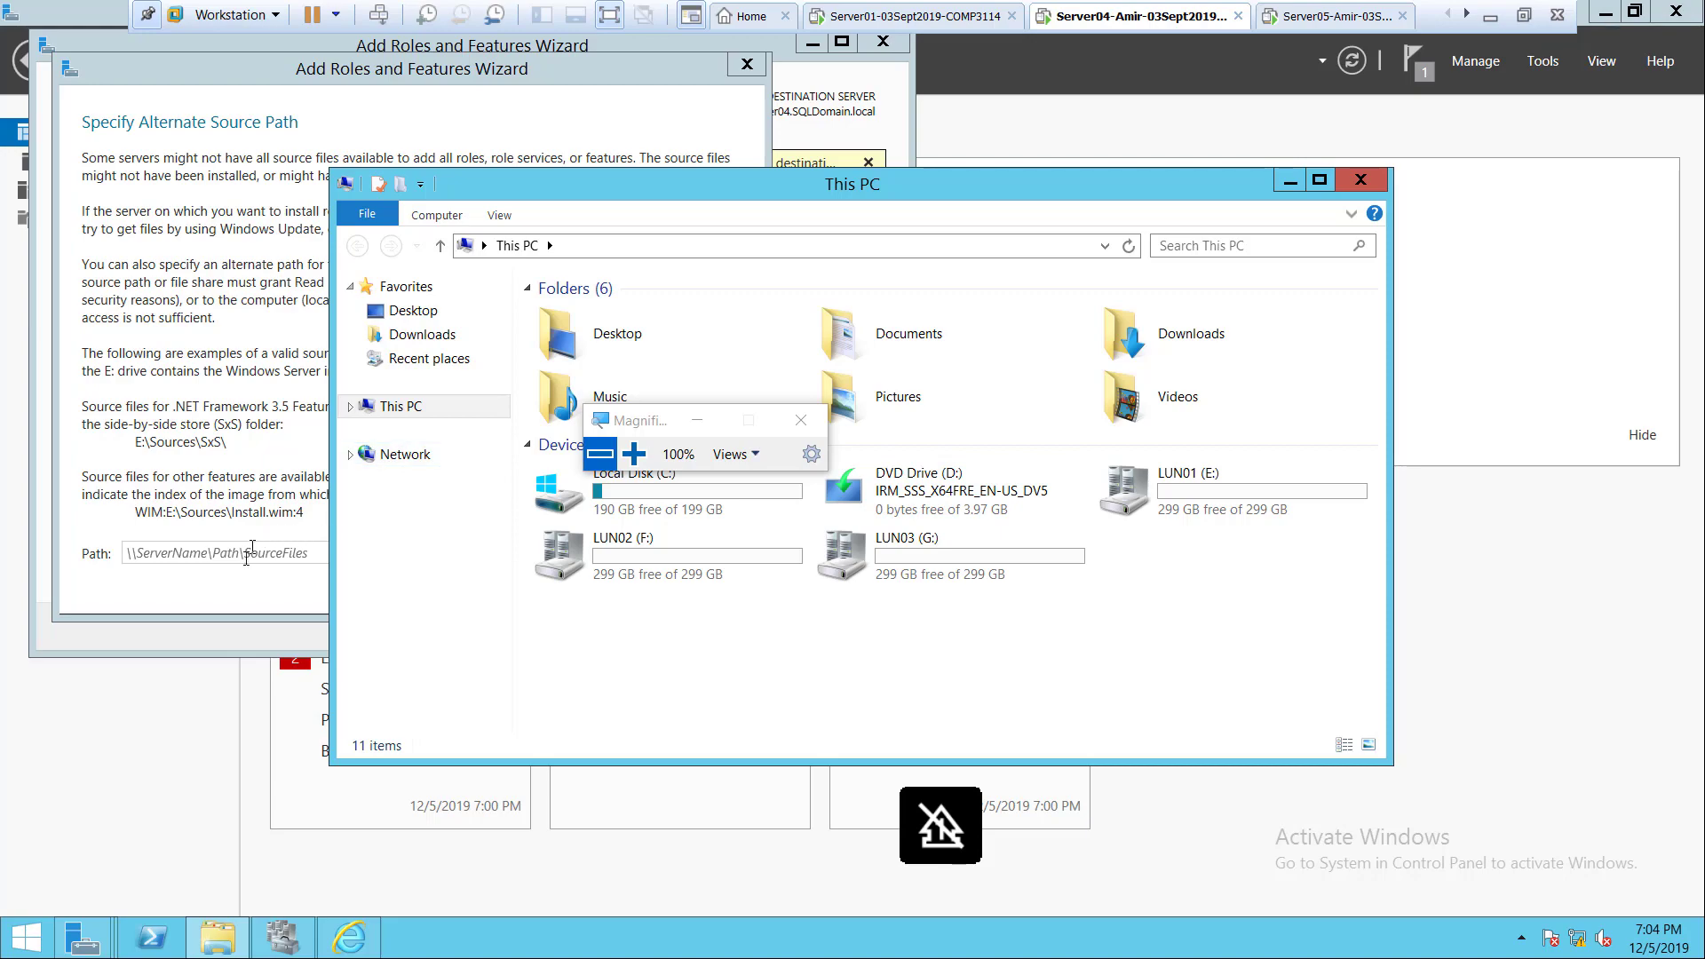
Set the alternate source path for the feature files to d:\Sources\SxS\ and accept it.
left_click(251, 549)
left_click(633, 454)
left_click(633, 454)
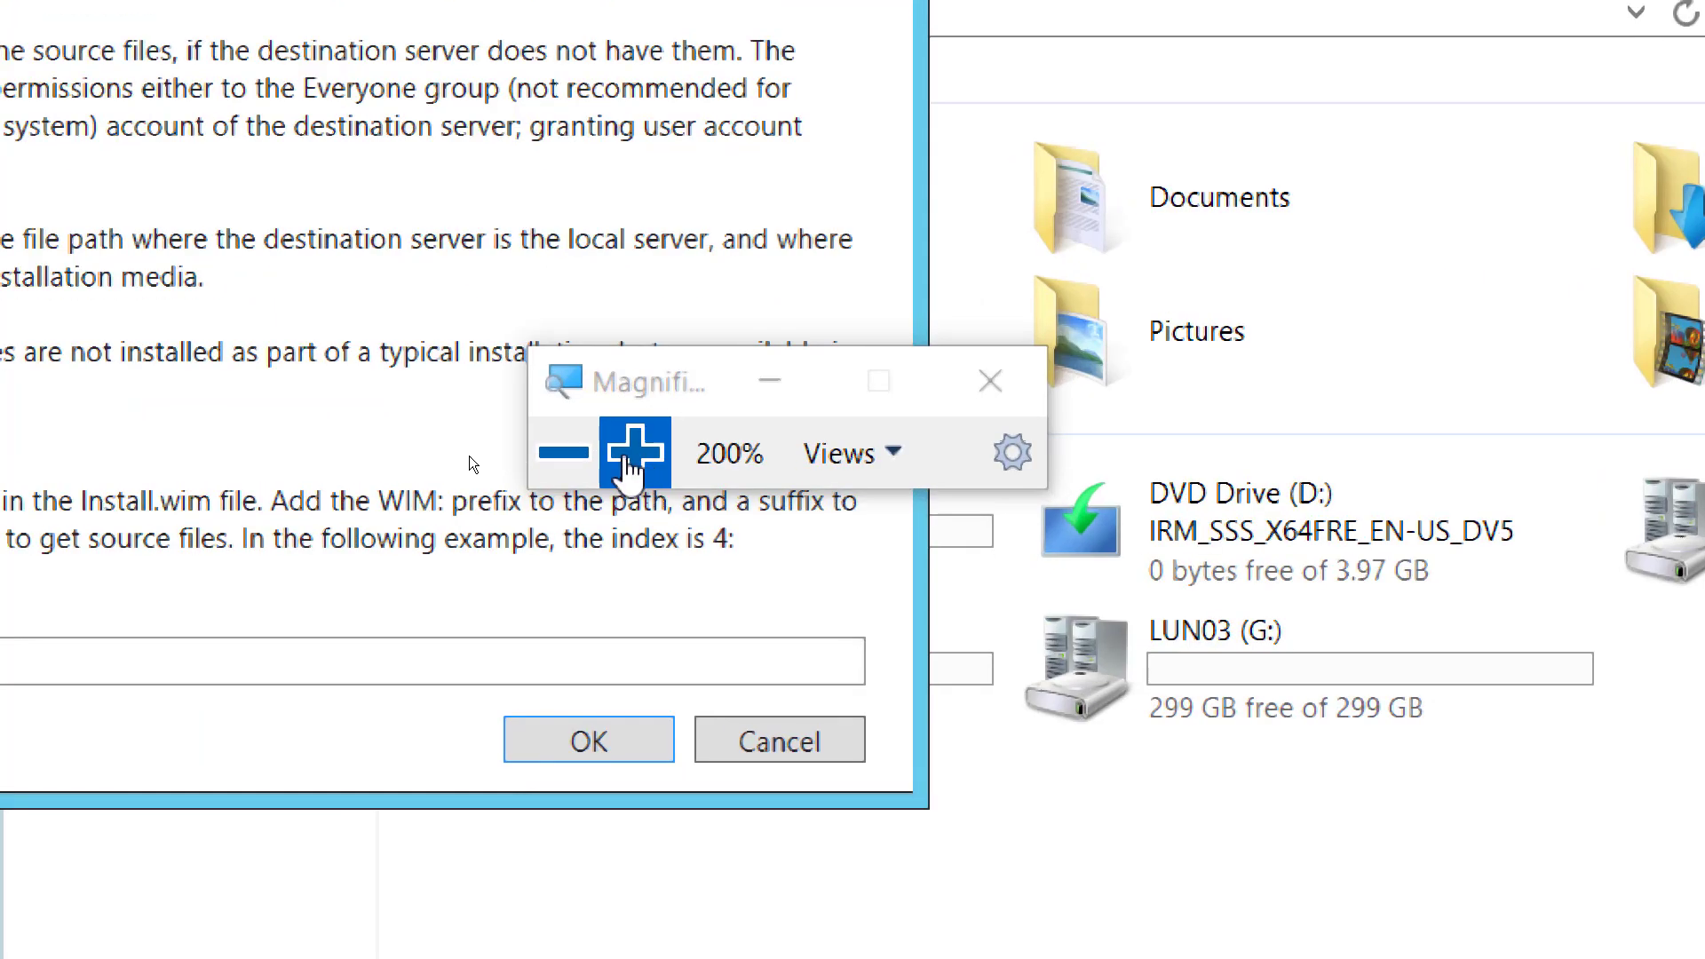
left_click(633, 453)
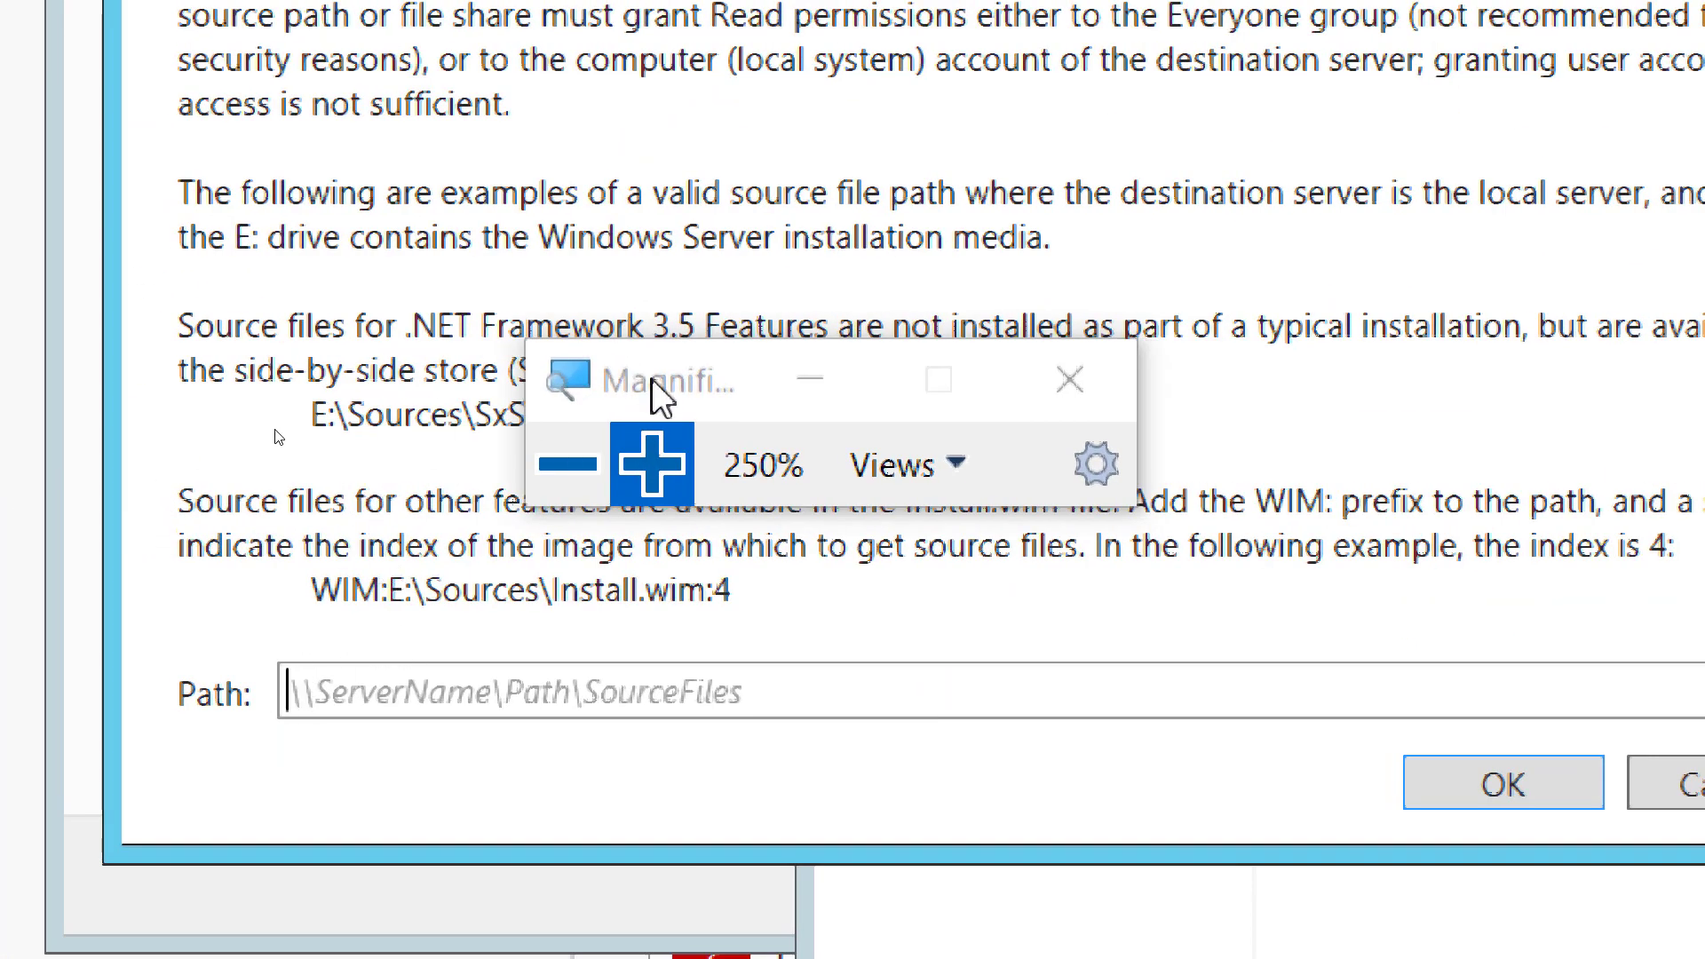
left_click_drag(651, 377, 786, 285)
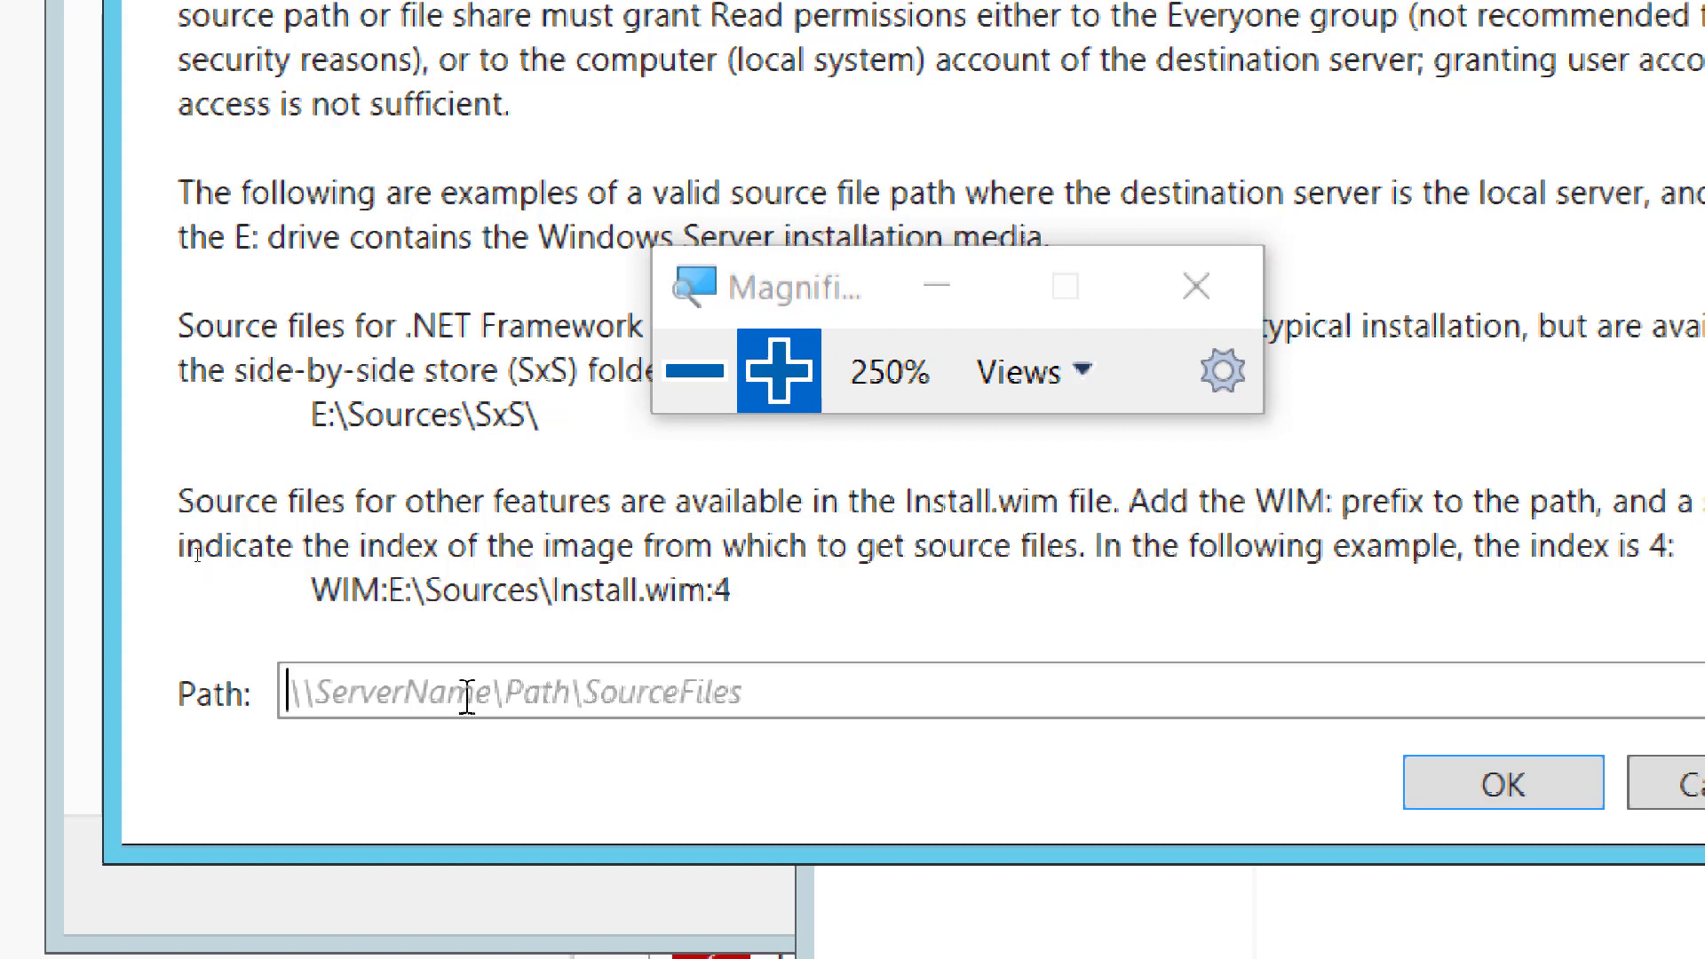
type("d:\\")
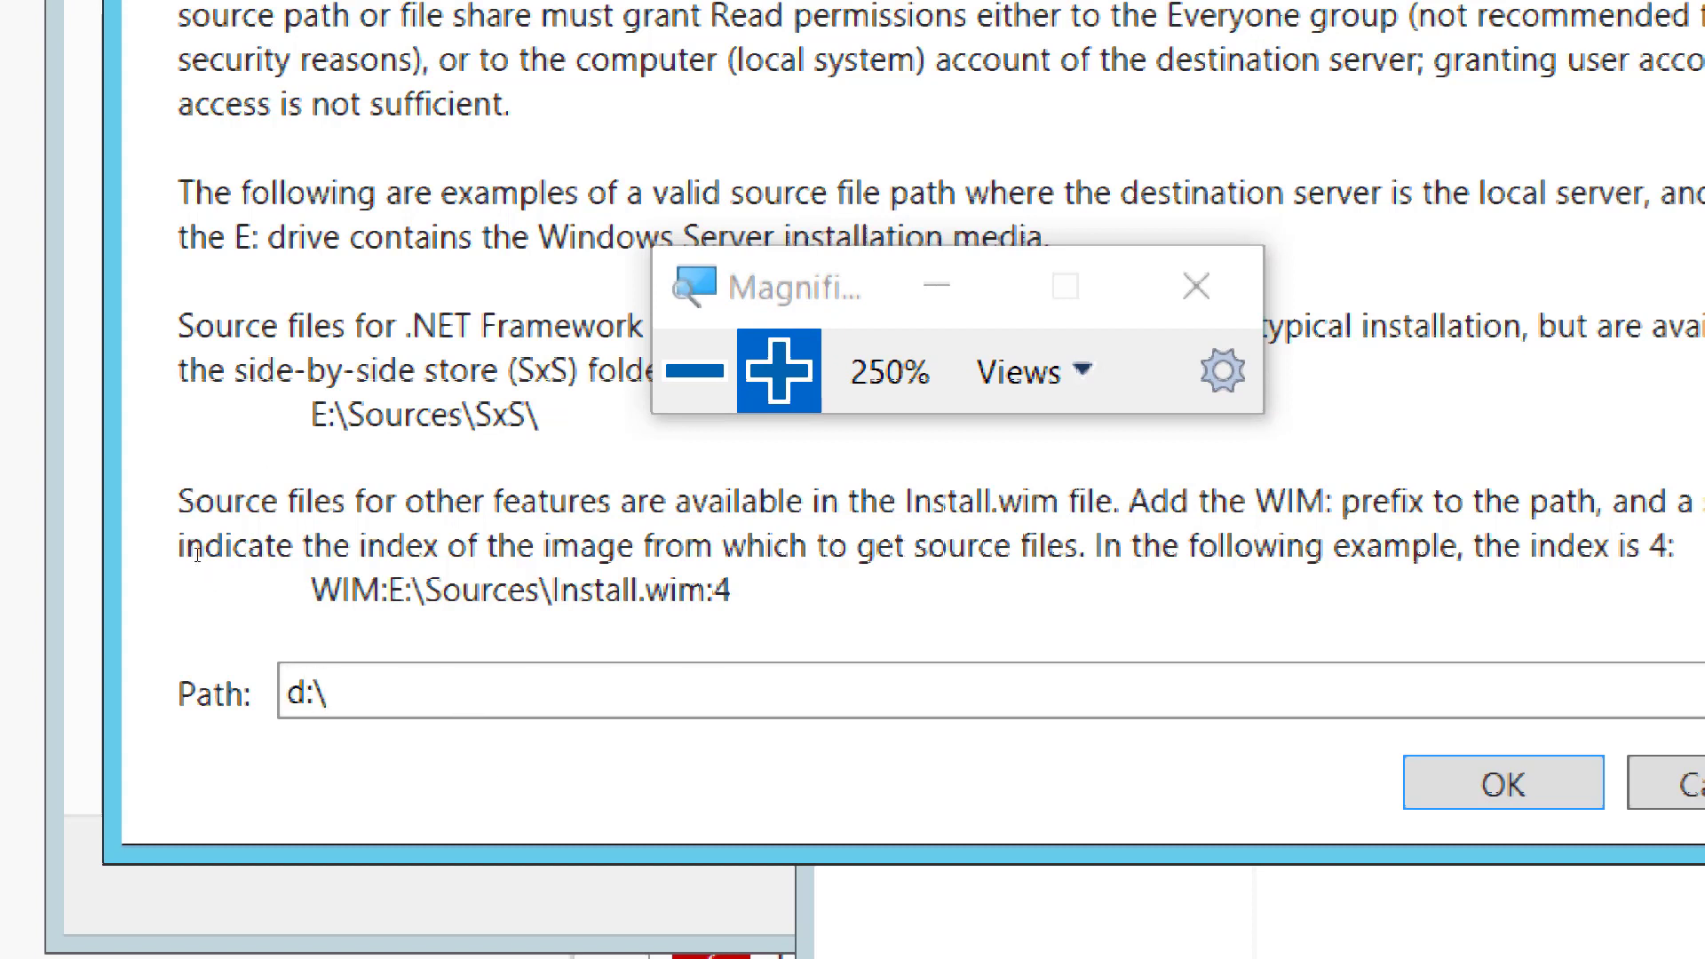
type("Sources\\S")
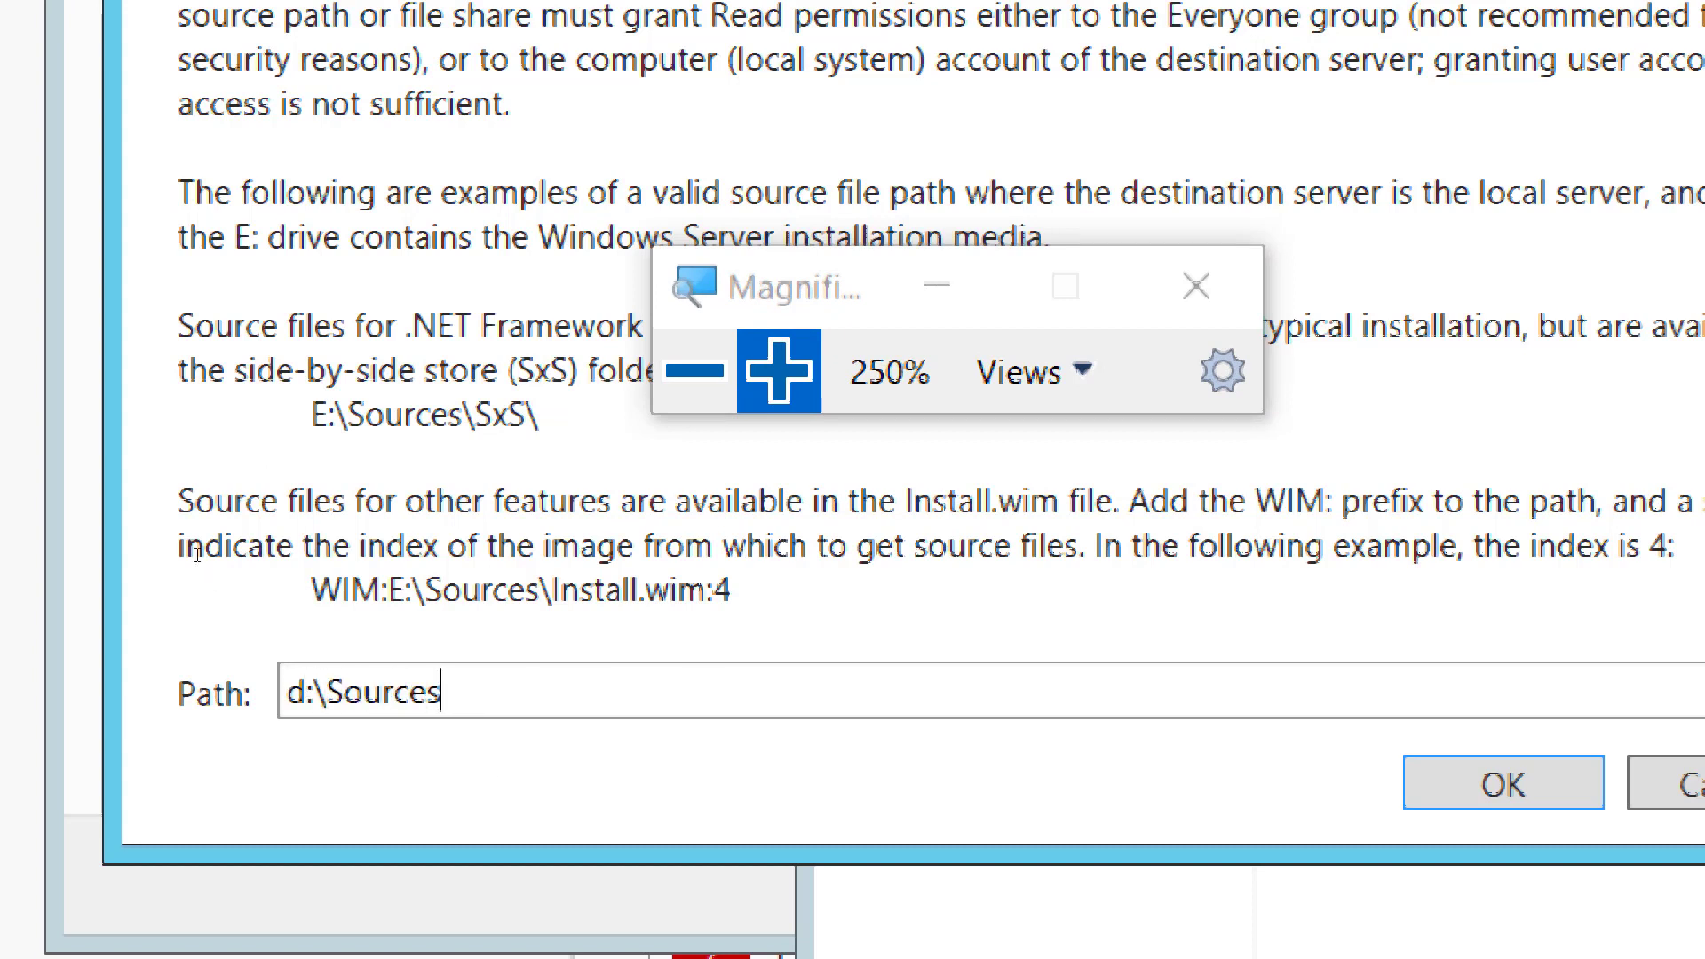
type("xS\\")
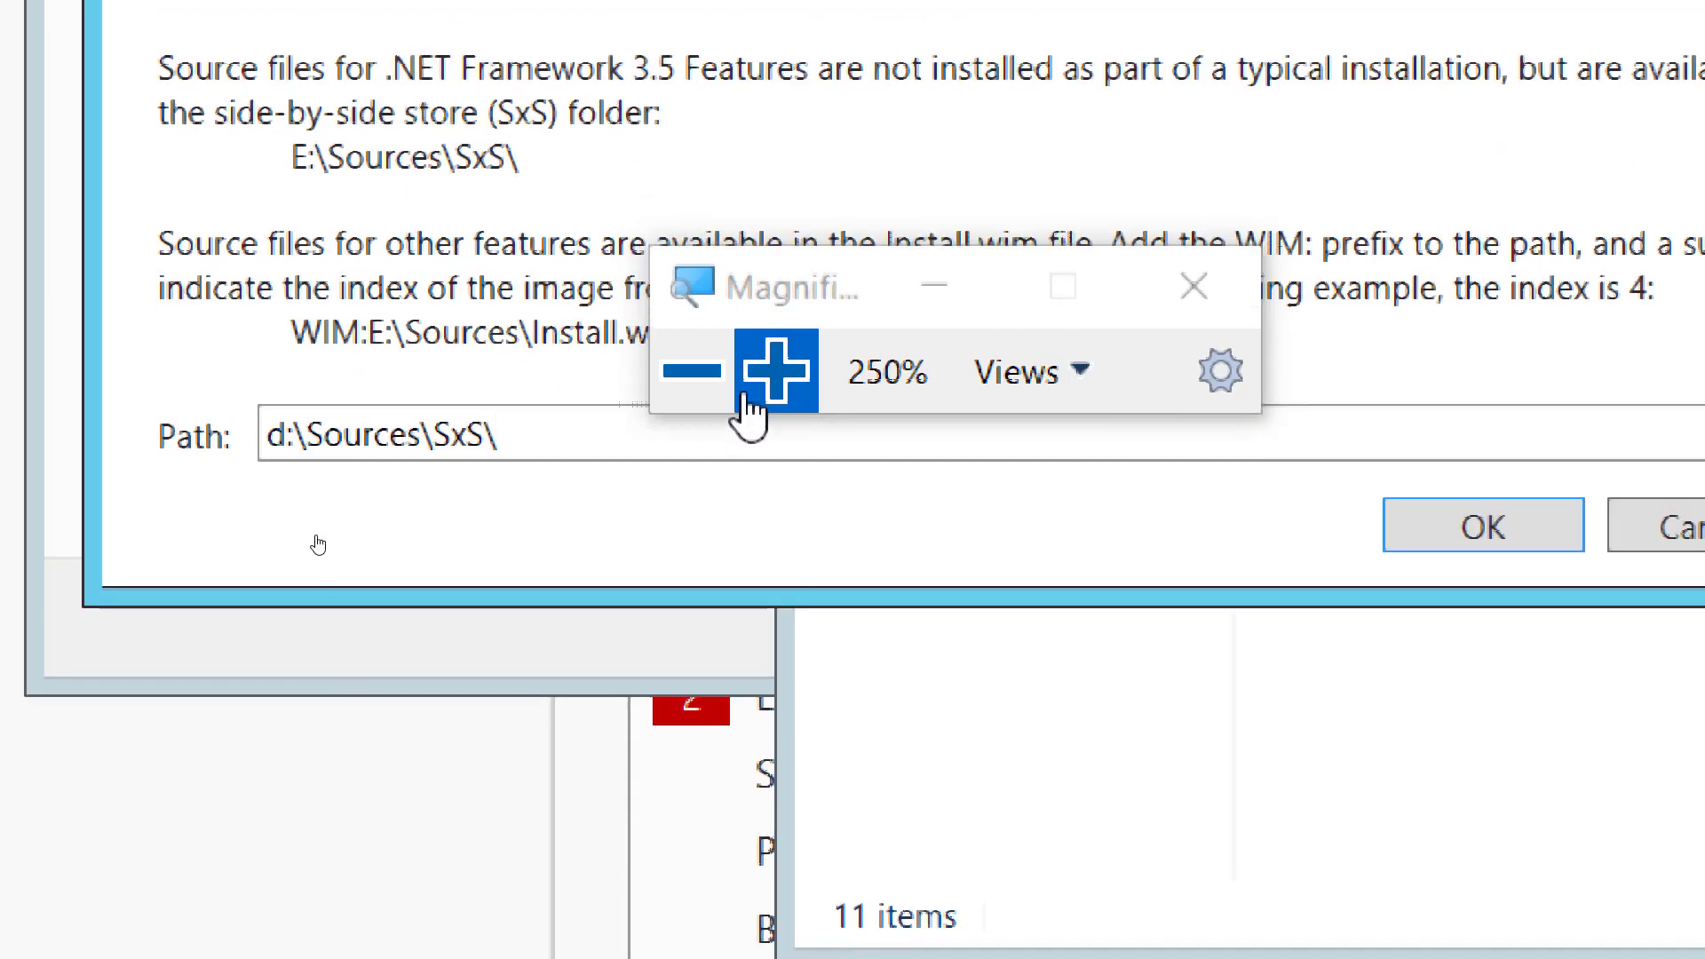
left_click_drag(769, 321, 795, 140)
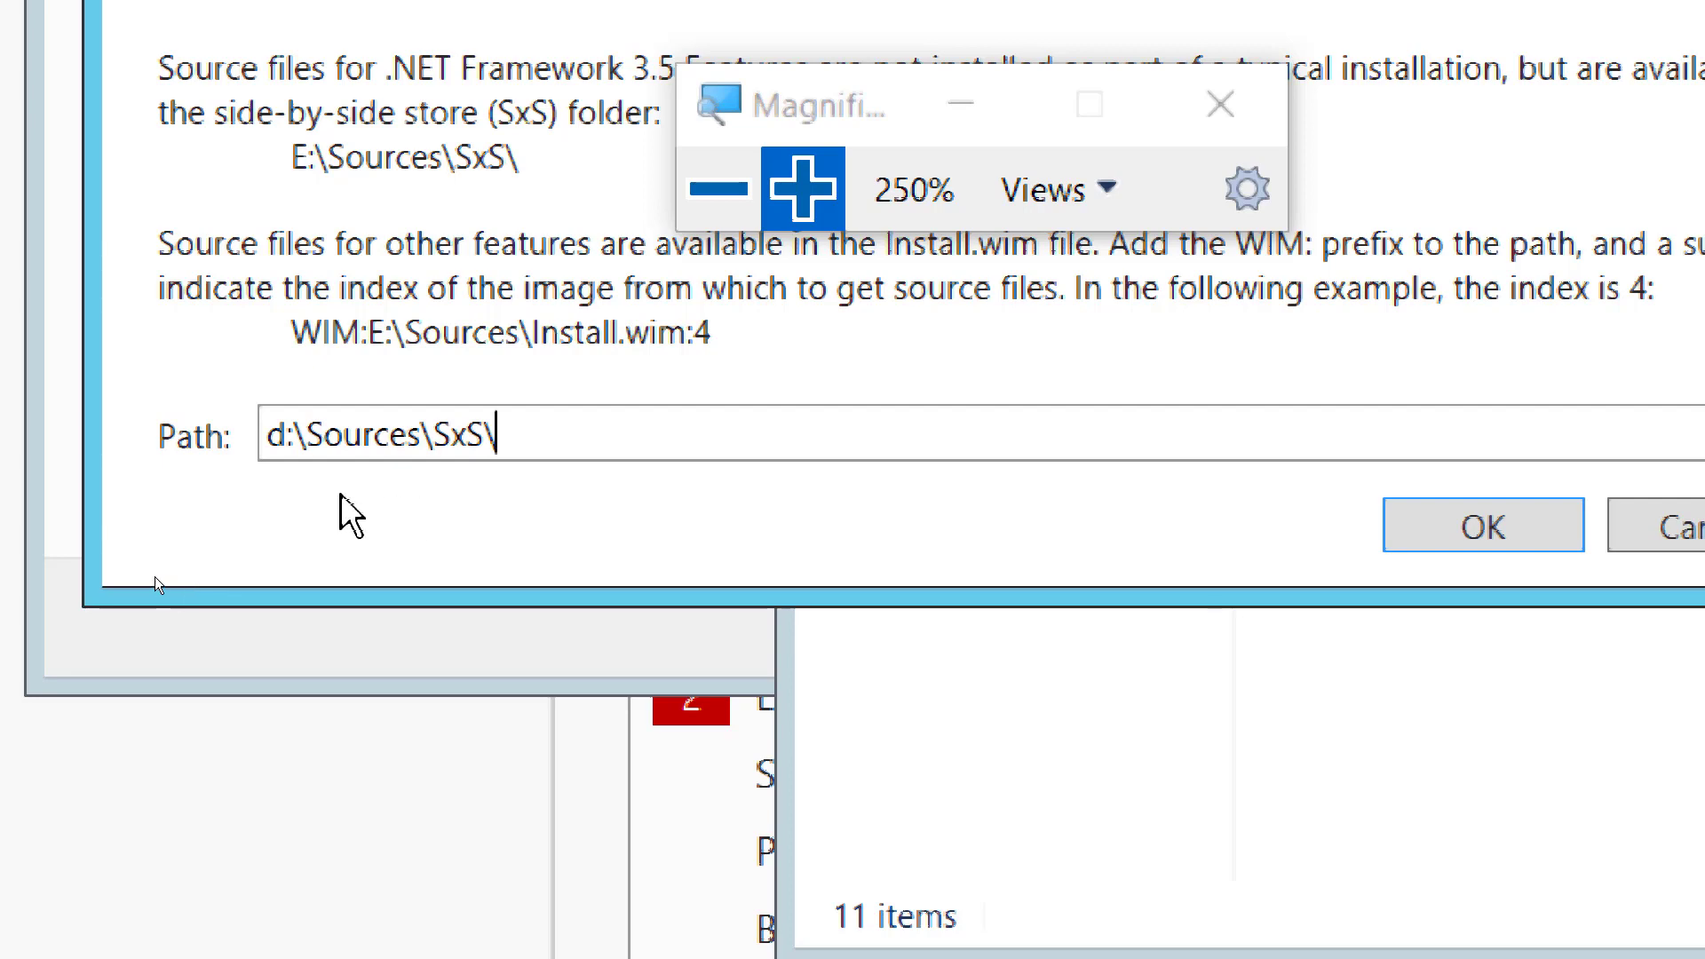
left_click(1472, 531)
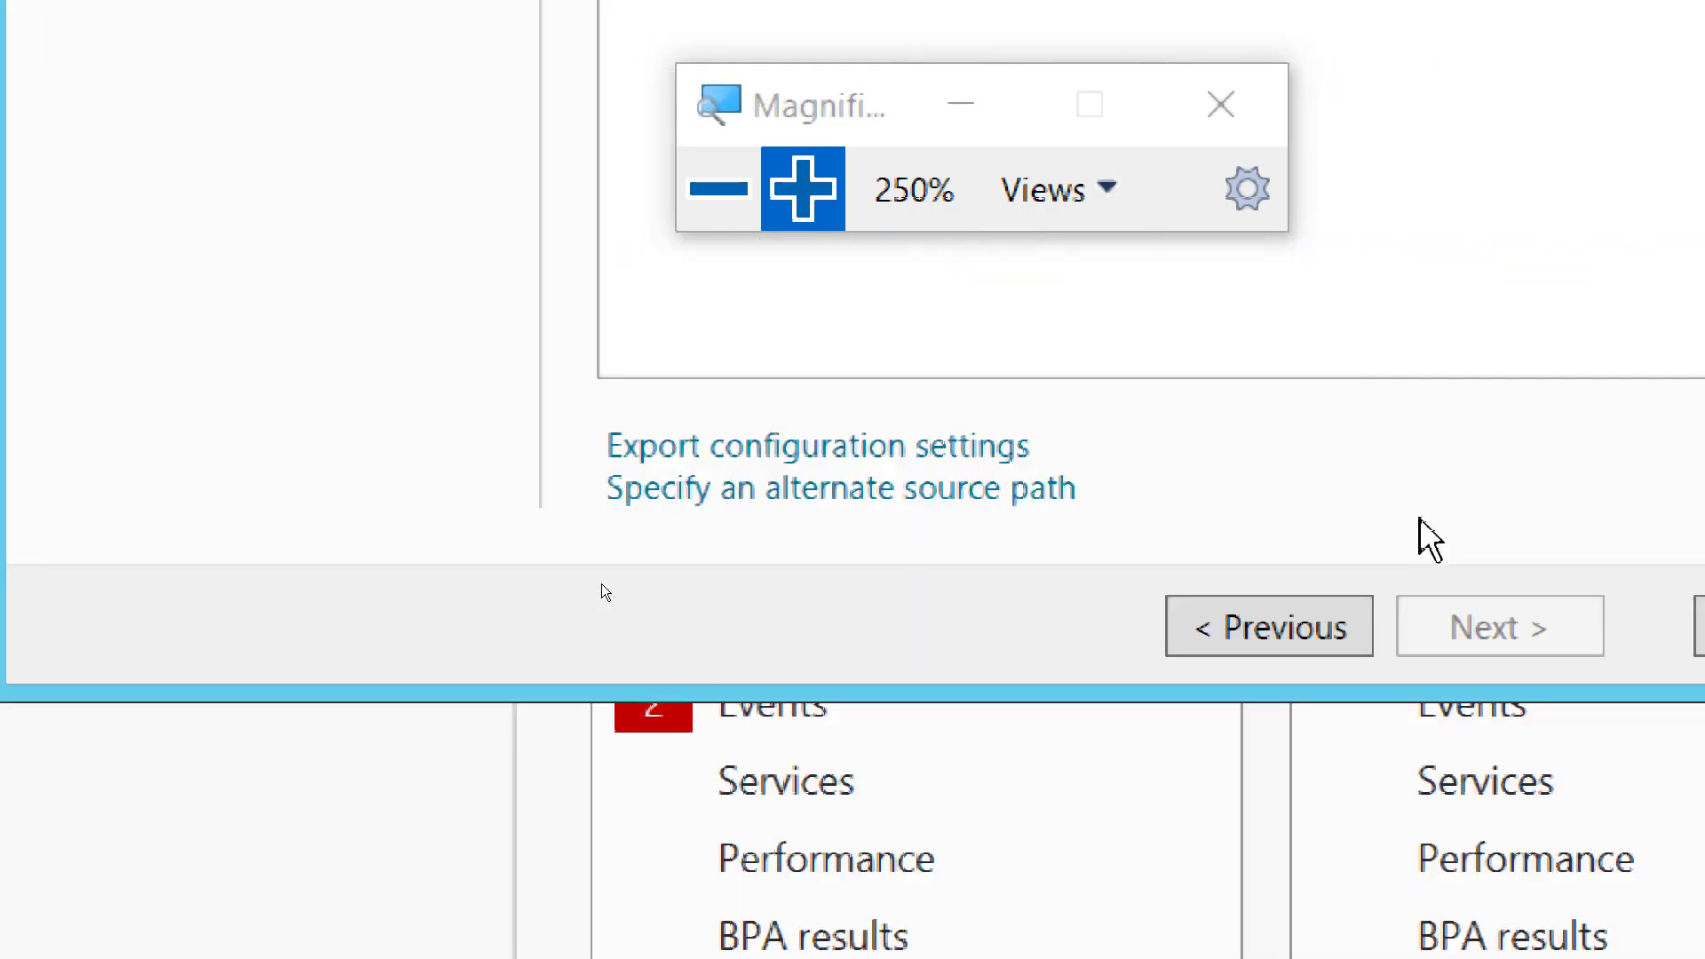
Allow the destination server to restart automatically if required, and start installing .NET Framework 3.5 on Server04.
left_click(736, 188)
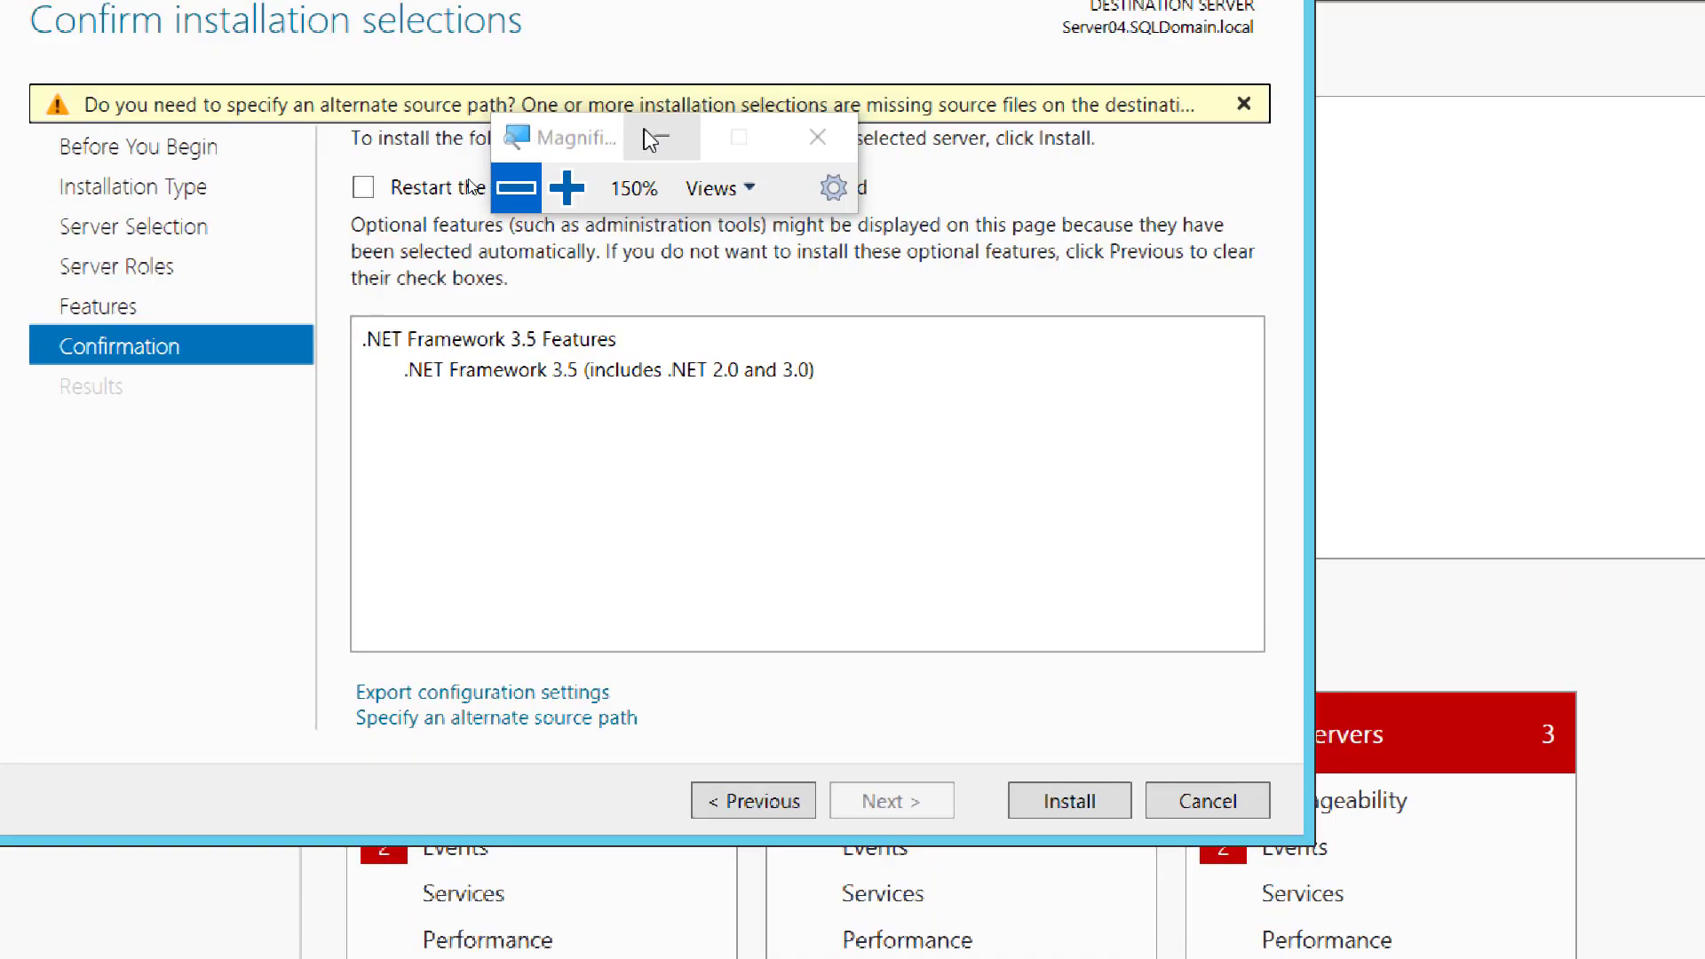
left_click_drag(583, 147, 1212, 146)
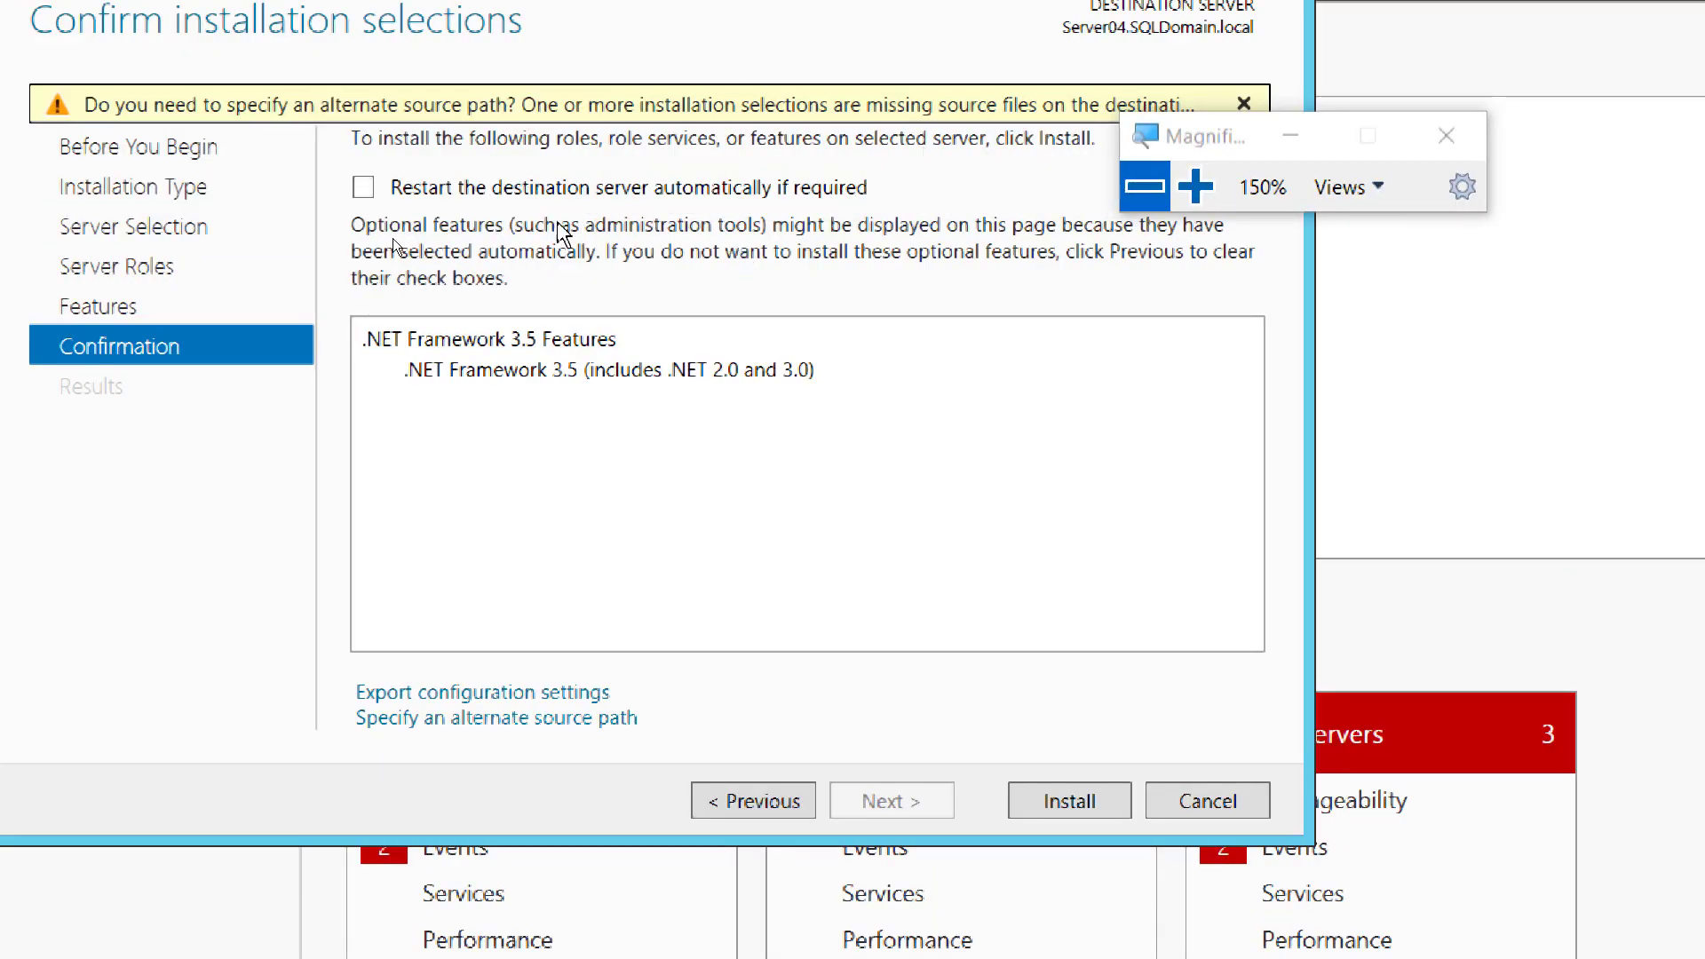
left_click(366, 191)
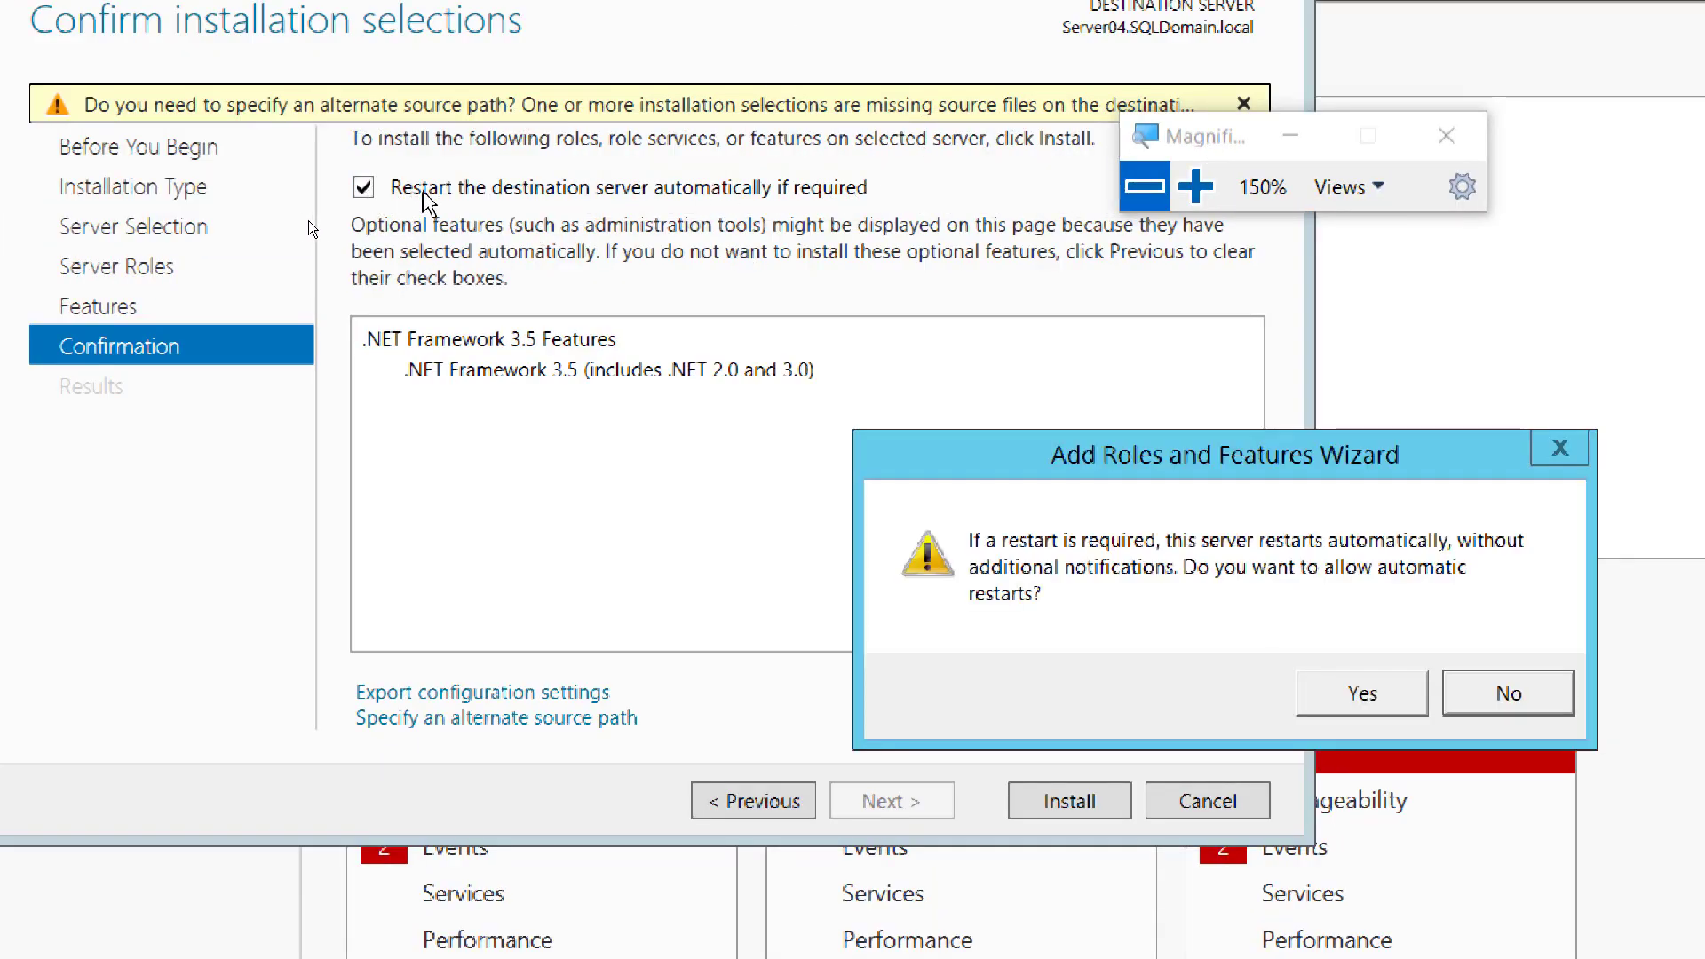
left_click(1365, 694)
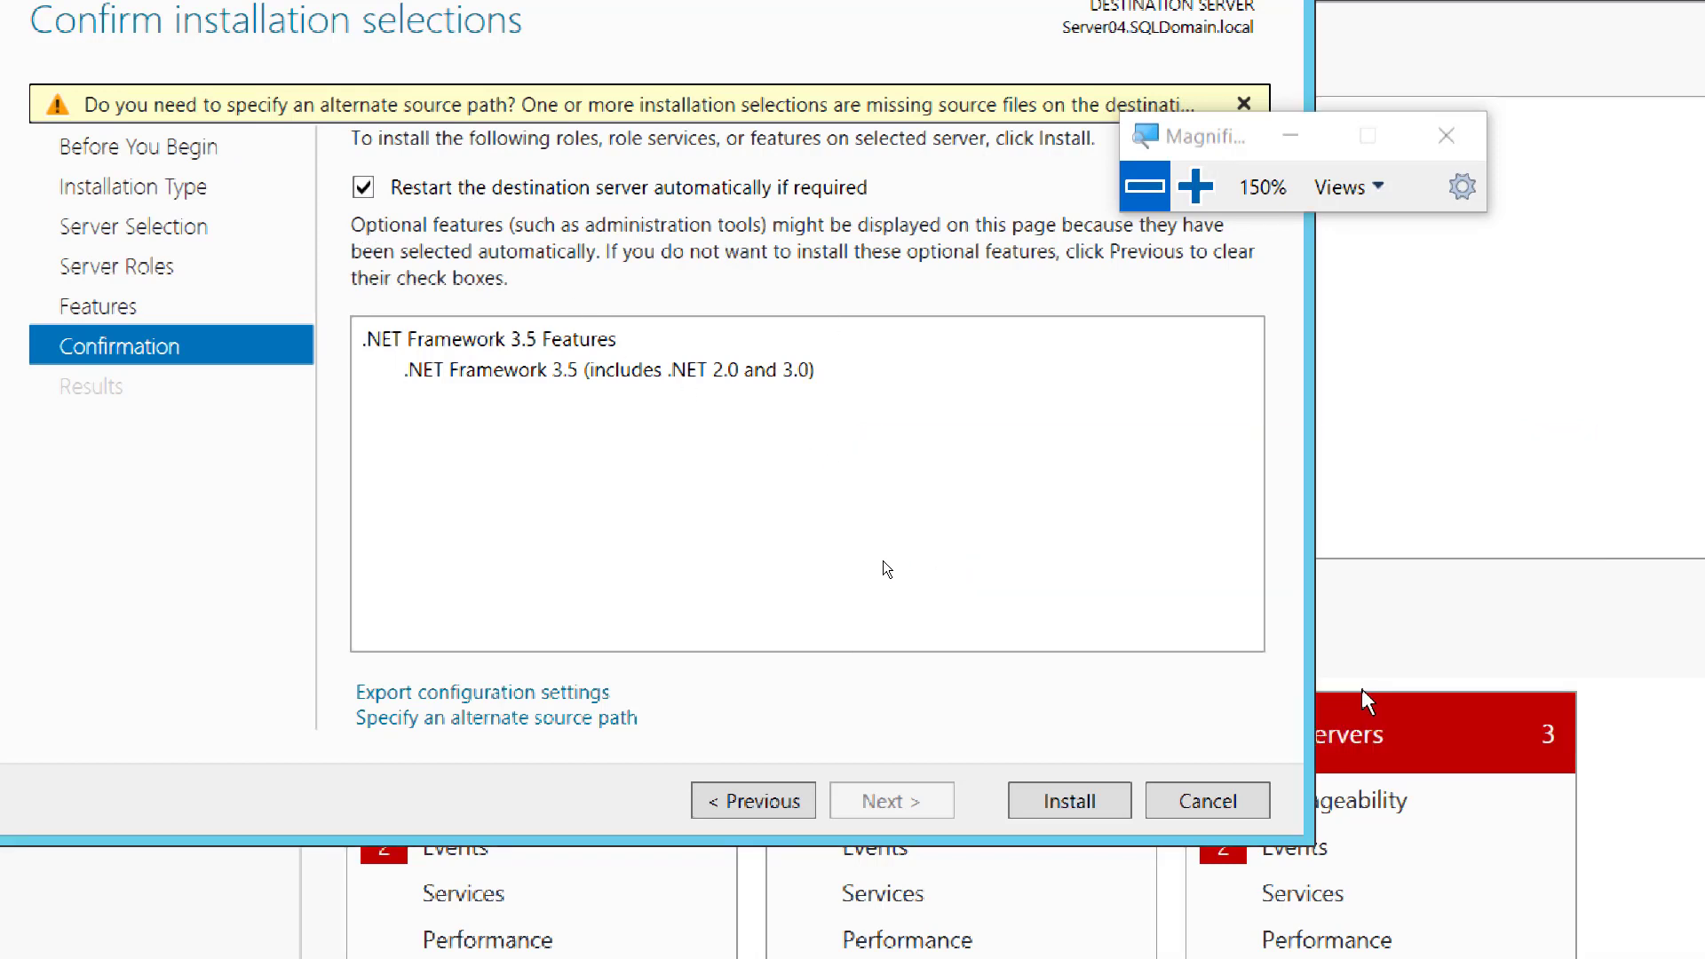
left_click(1070, 806)
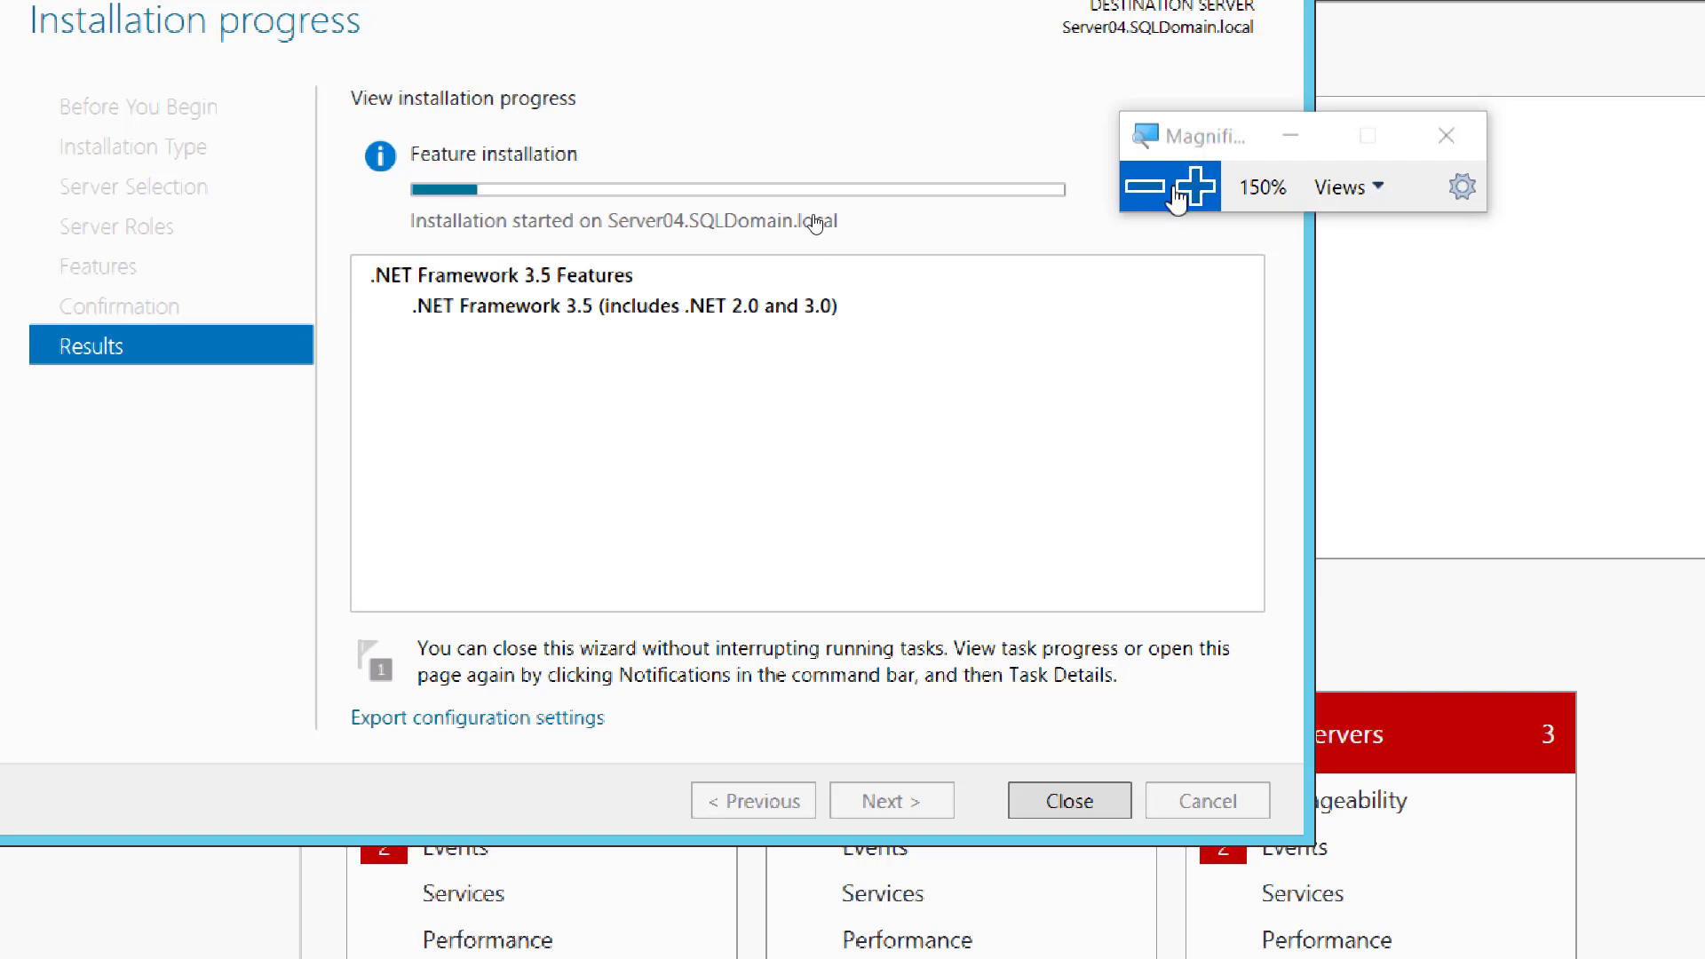
Switch to the Server05 virtual machine and close its completed Failover Clustering installation wizard.
left_click(1143, 187)
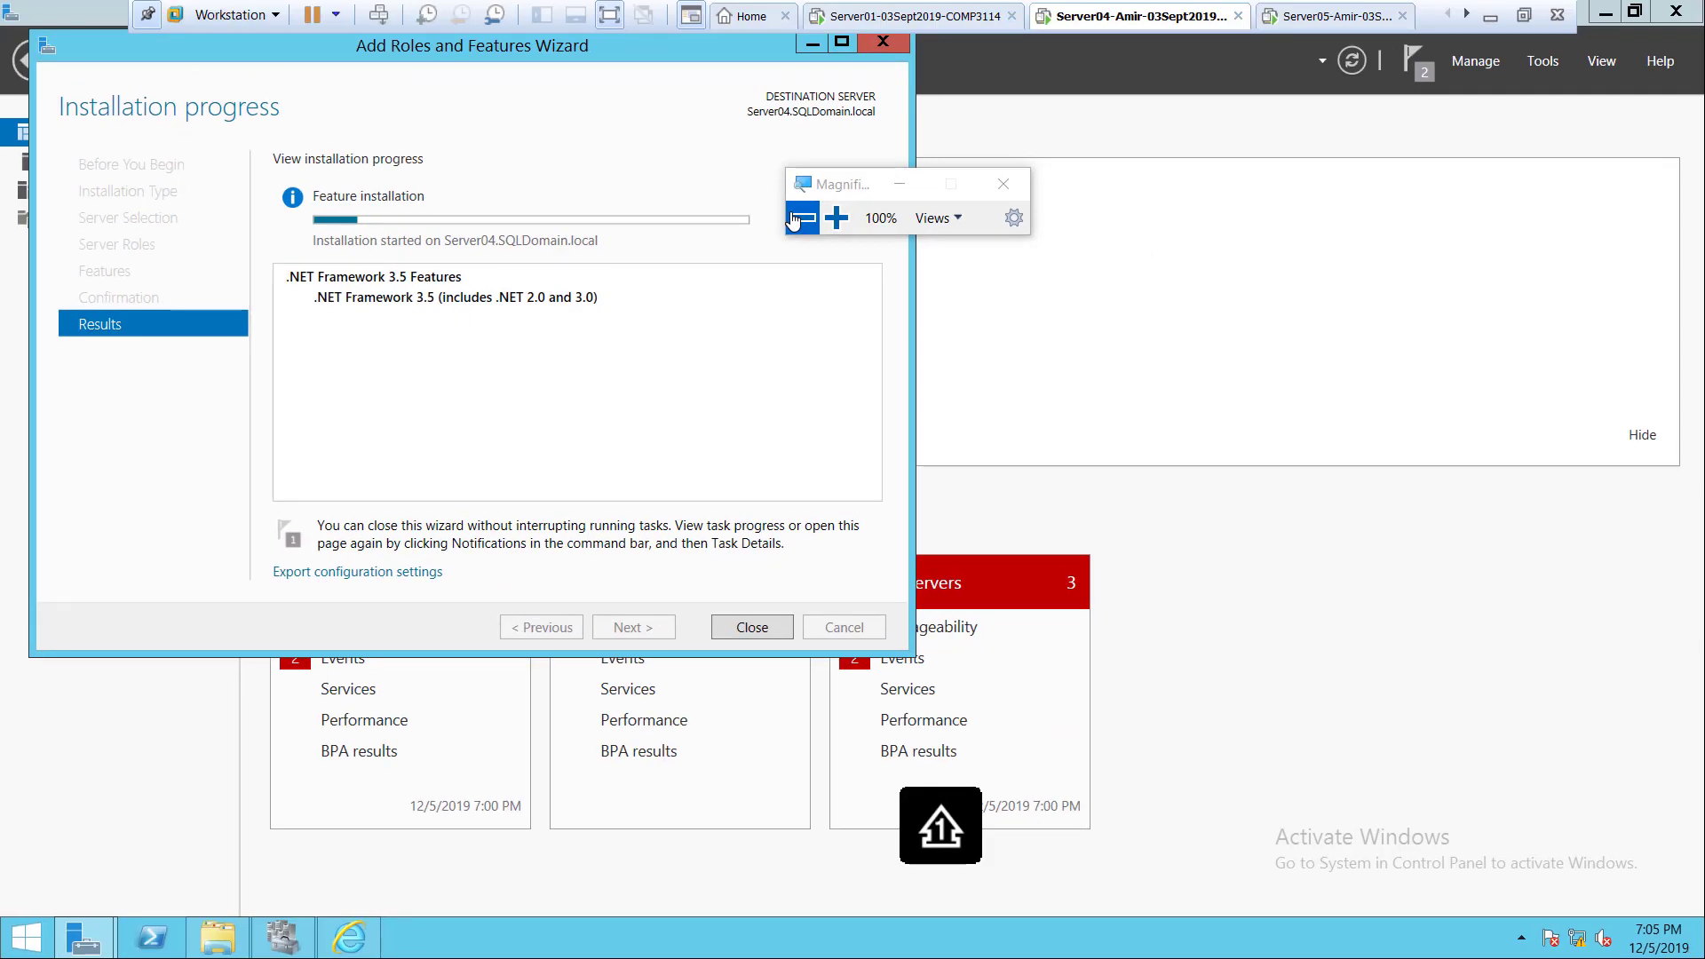
left_click(1309, 18)
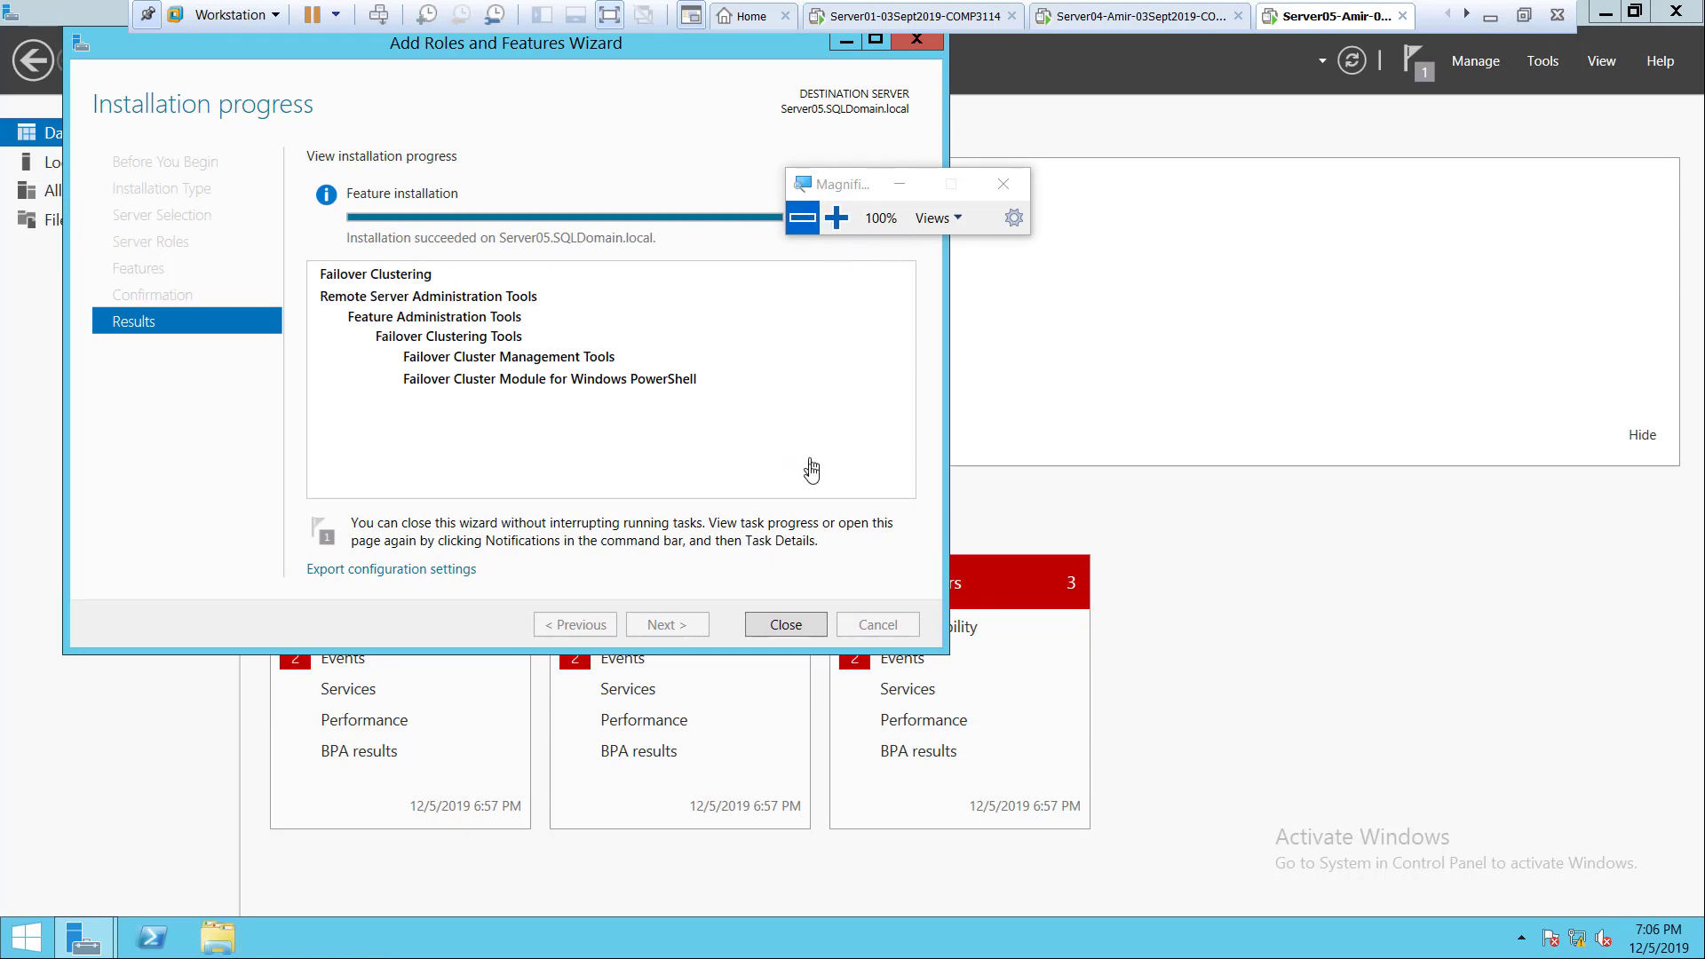
left_click(785, 622)
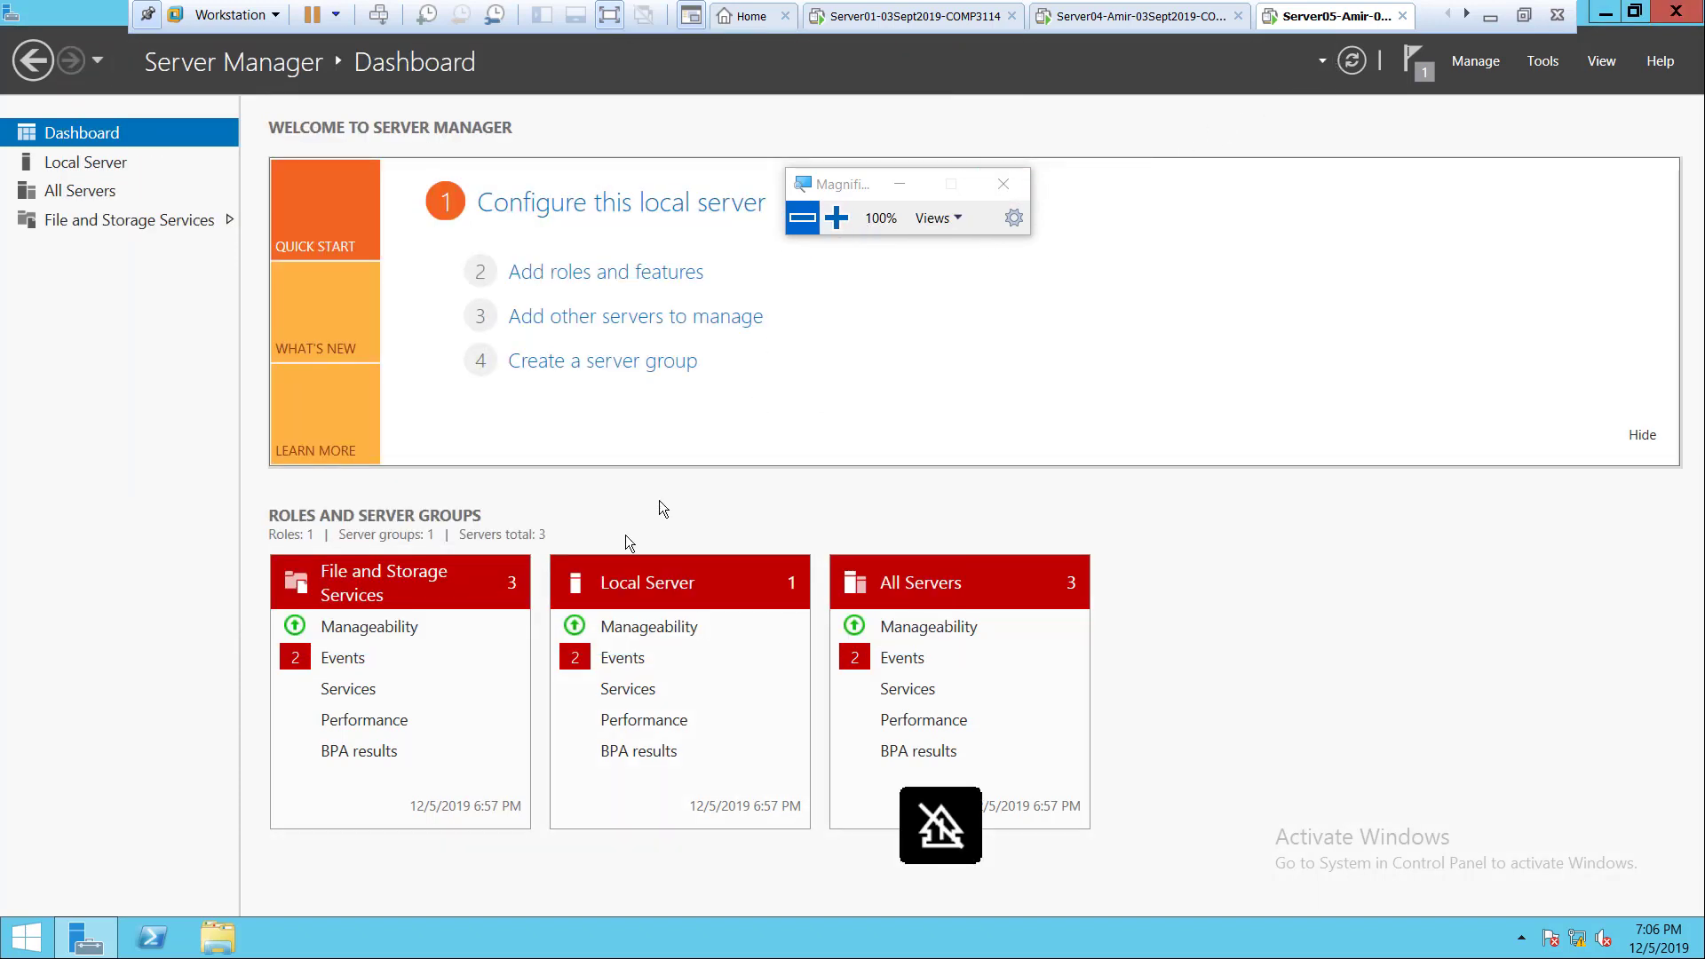
Open the virtual machine settings of Server05 and display the CD/DVD (SATA) device options.
right_click(1335, 18)
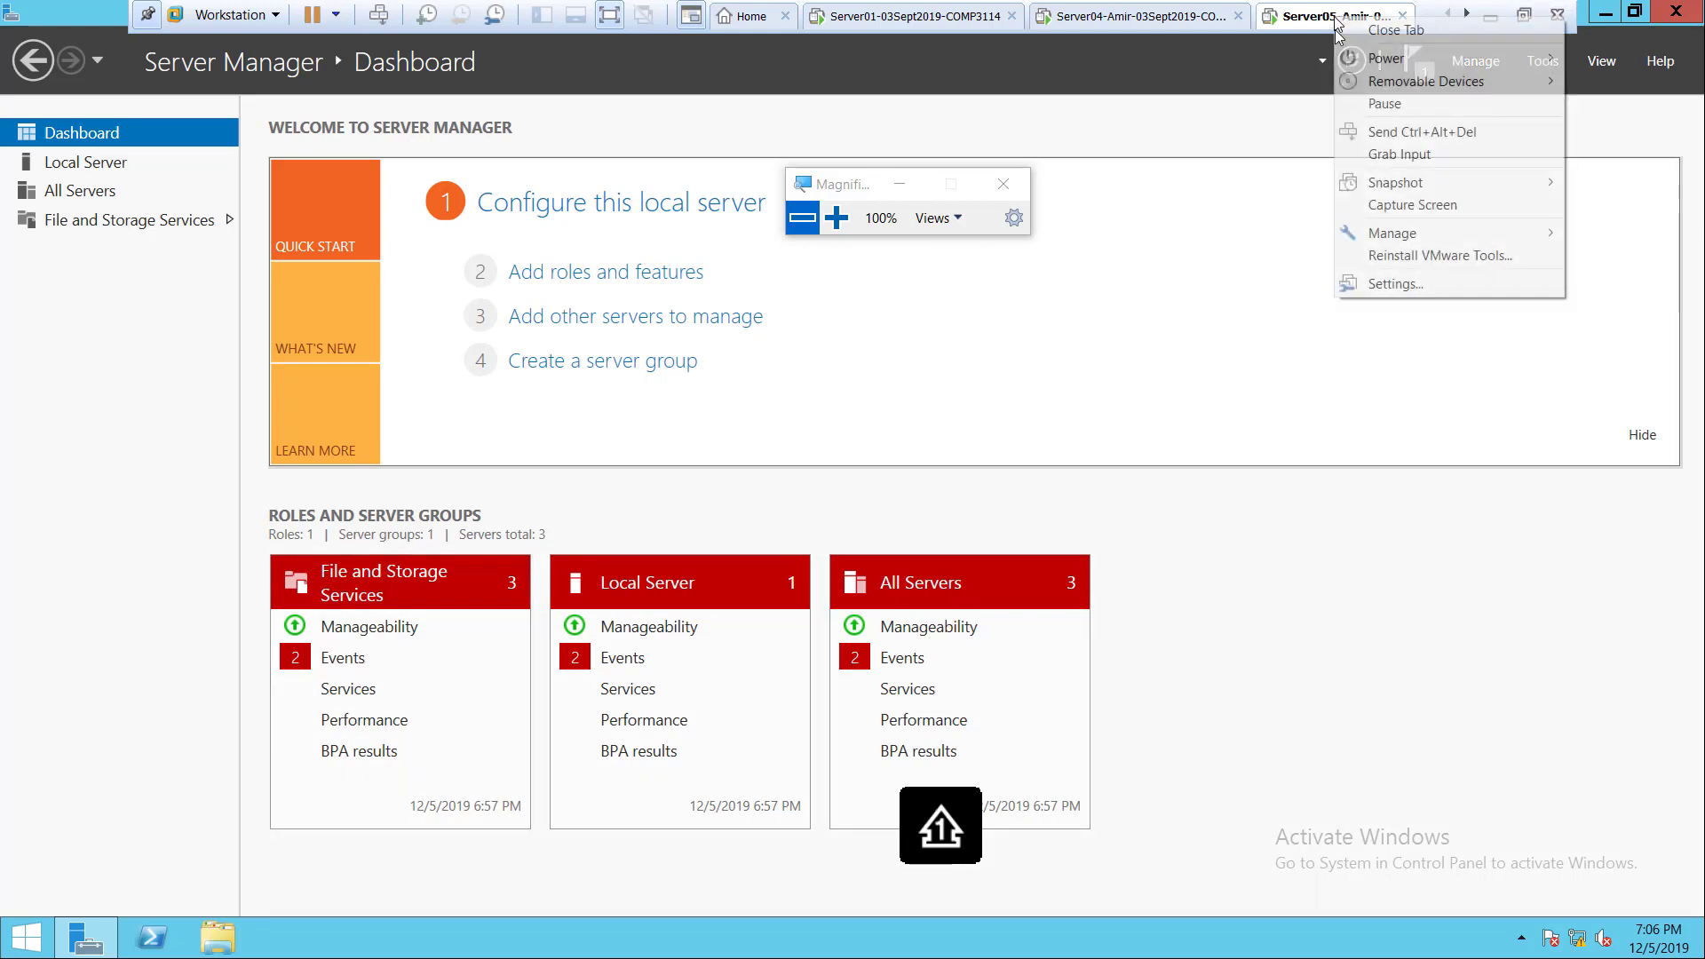
left_click(1424, 288)
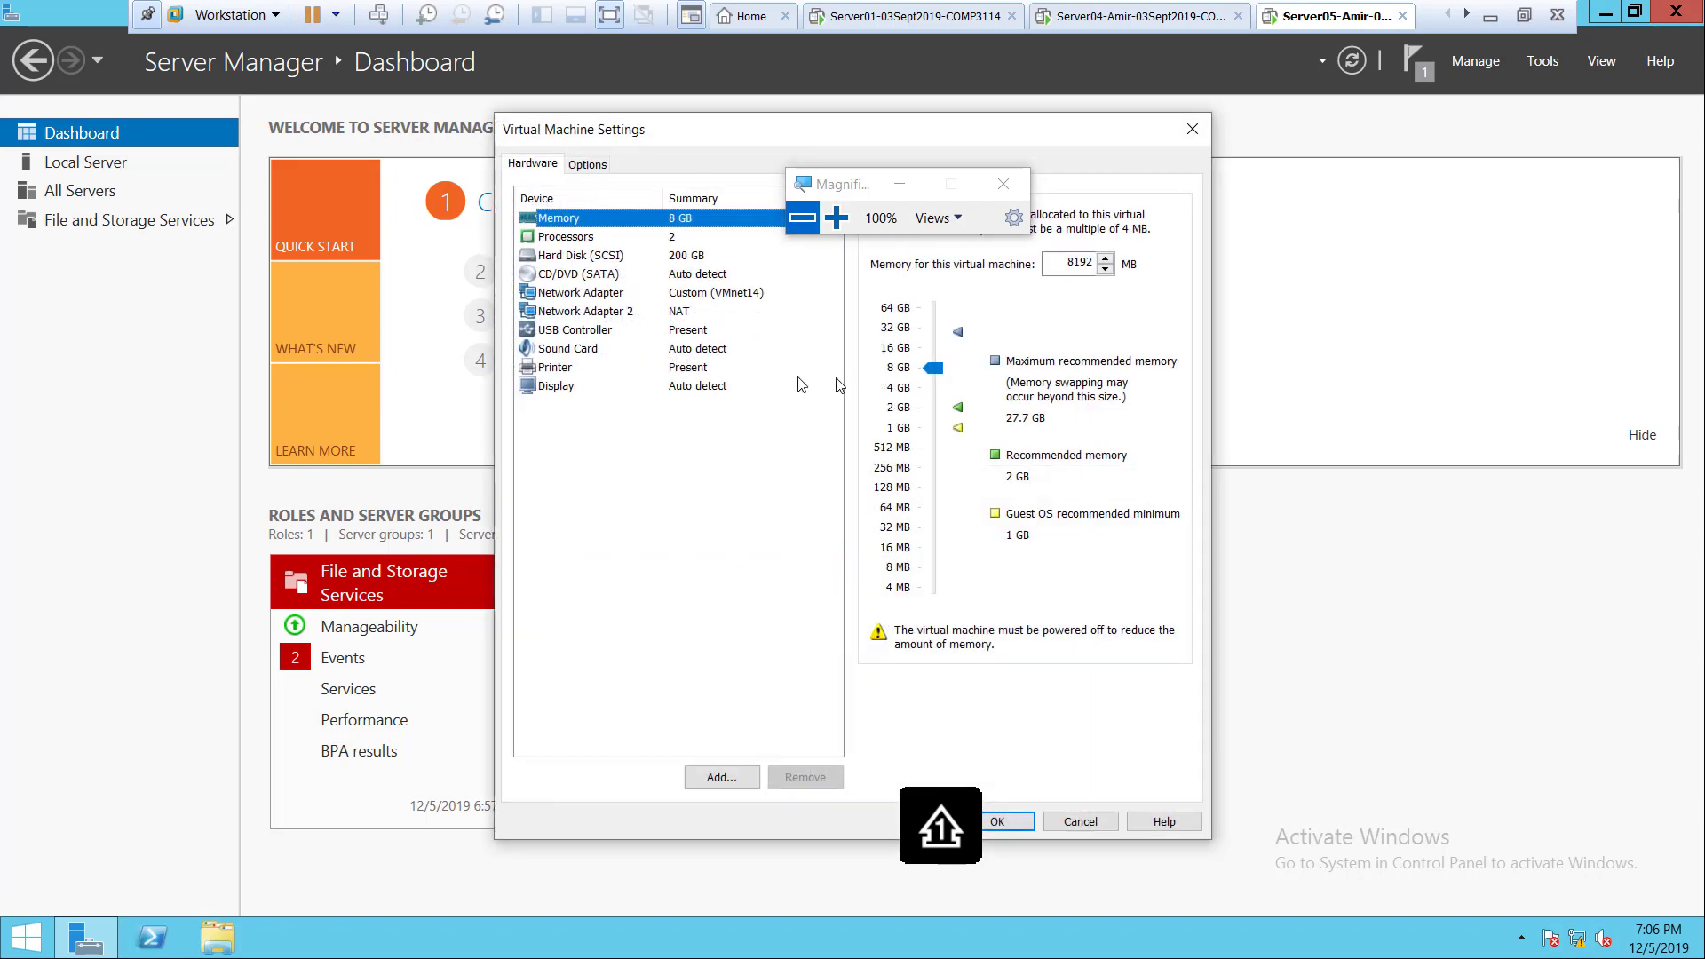
left_click(835, 218)
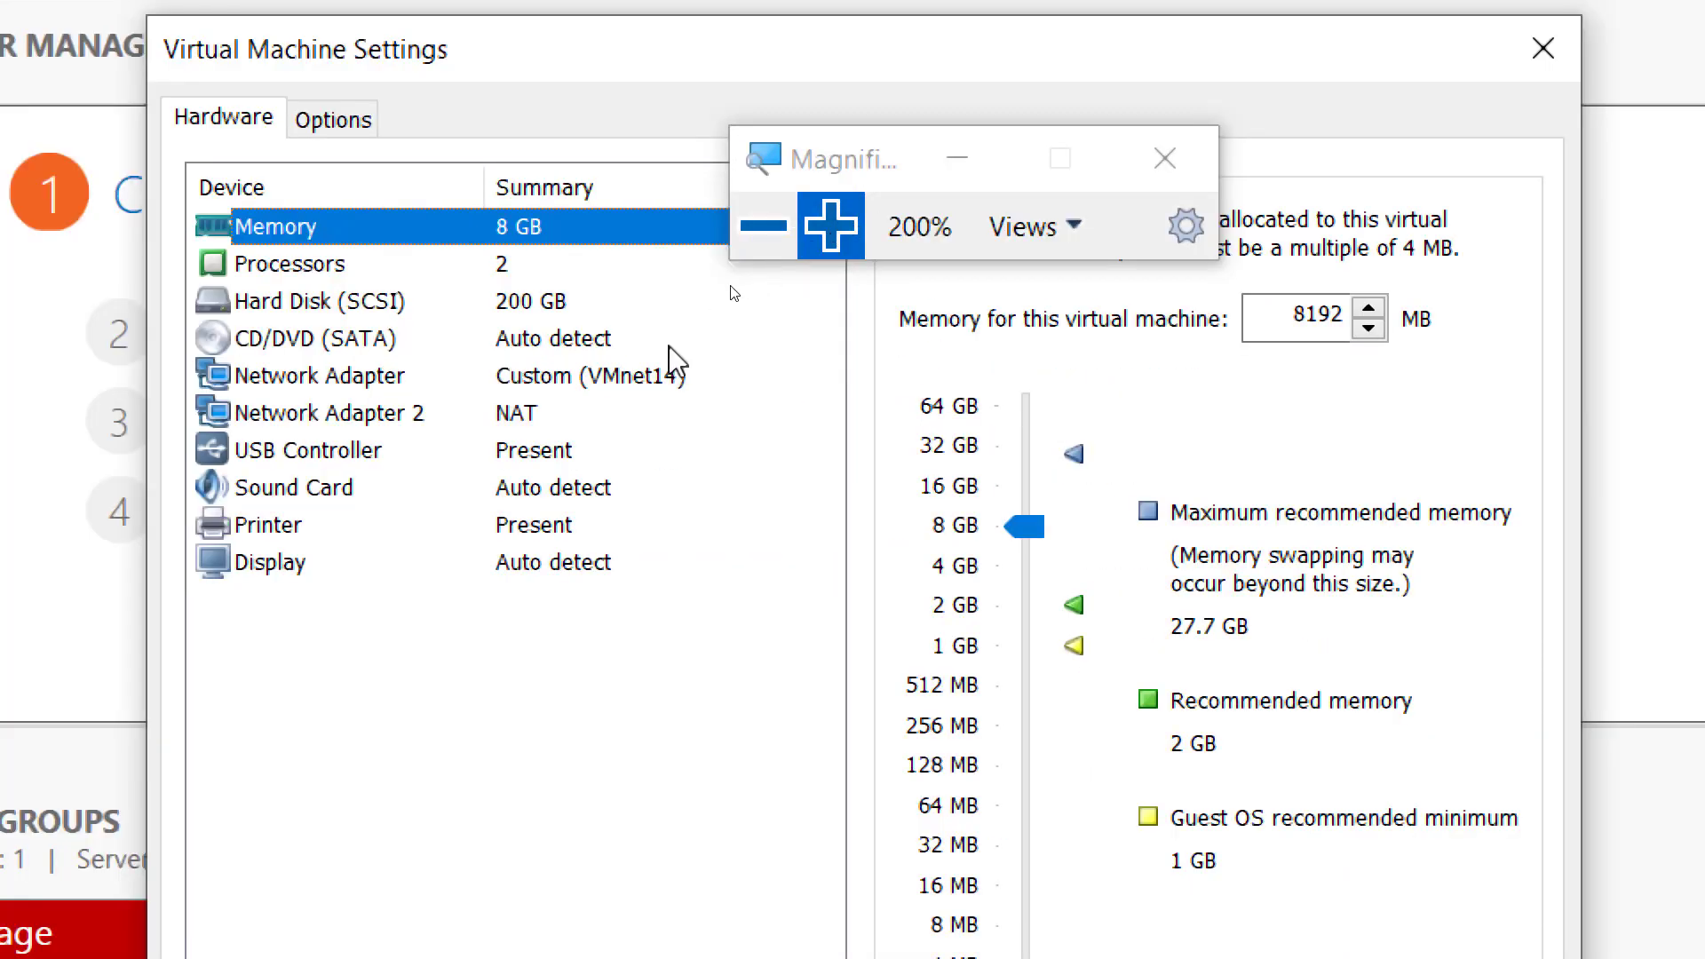
left_click(701, 275)
left_click_drag(883, 172, 793, 62)
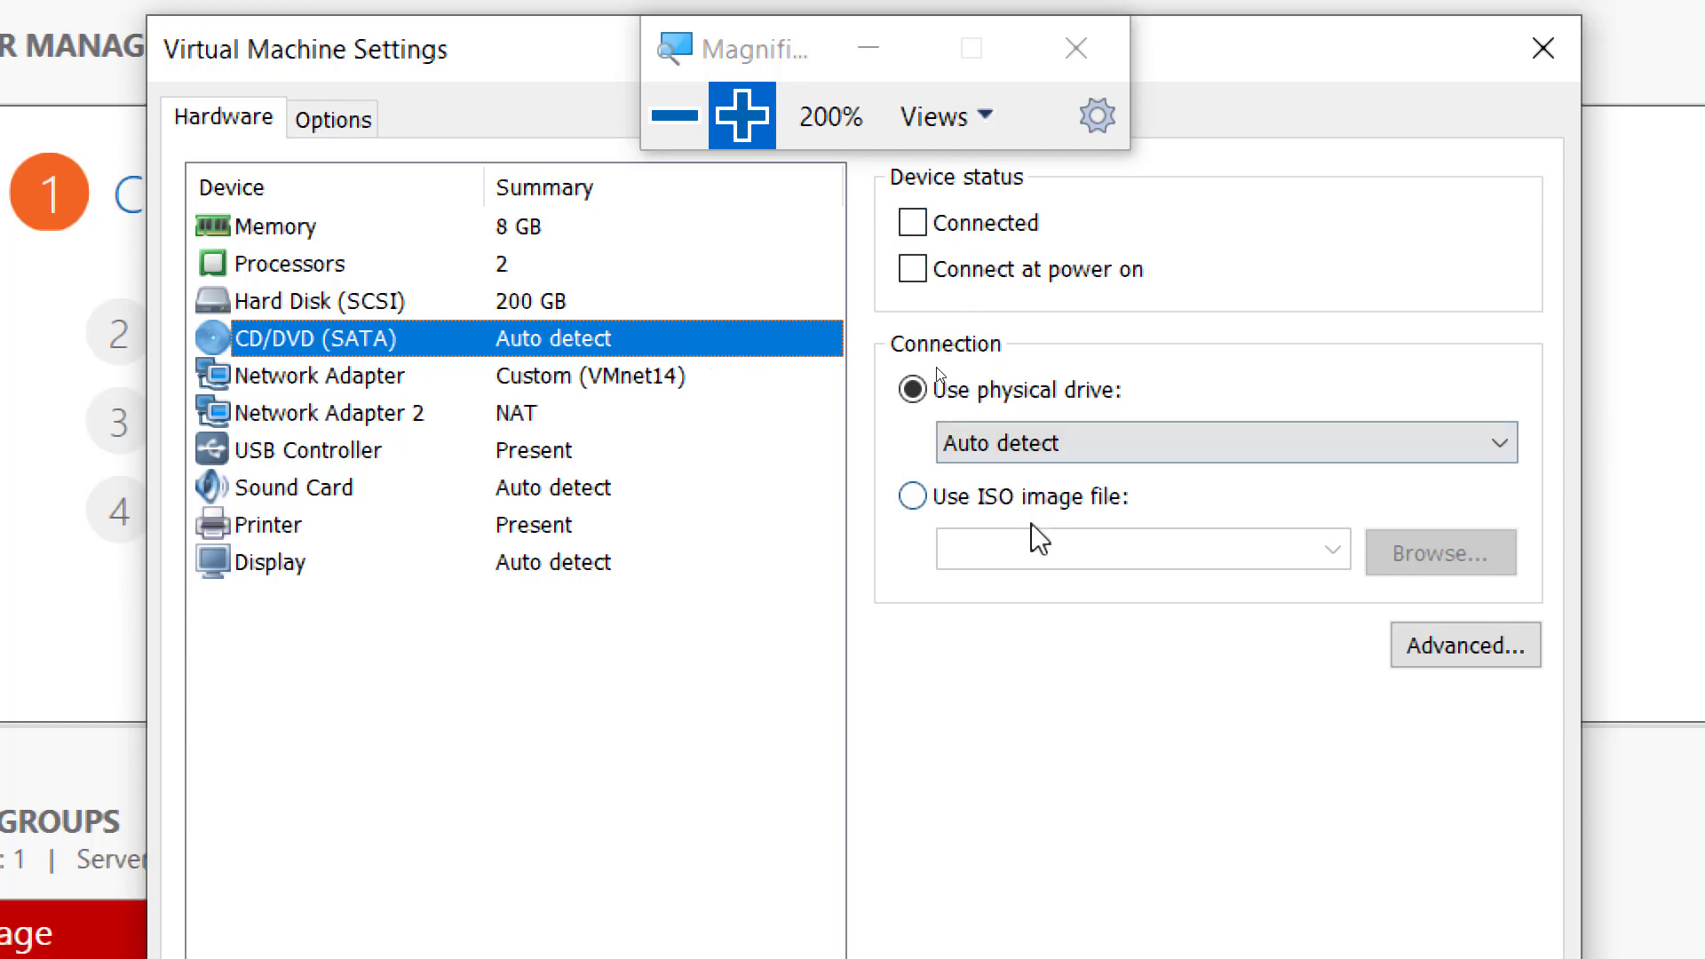
Use an ISO image file for the CD/DVD drive, choosing the Windows Server 2012 R2 (x64) image under D:\EDU\Central_SOFT\GB_Soft.
left_click(1030, 498)
left_click(1439, 553)
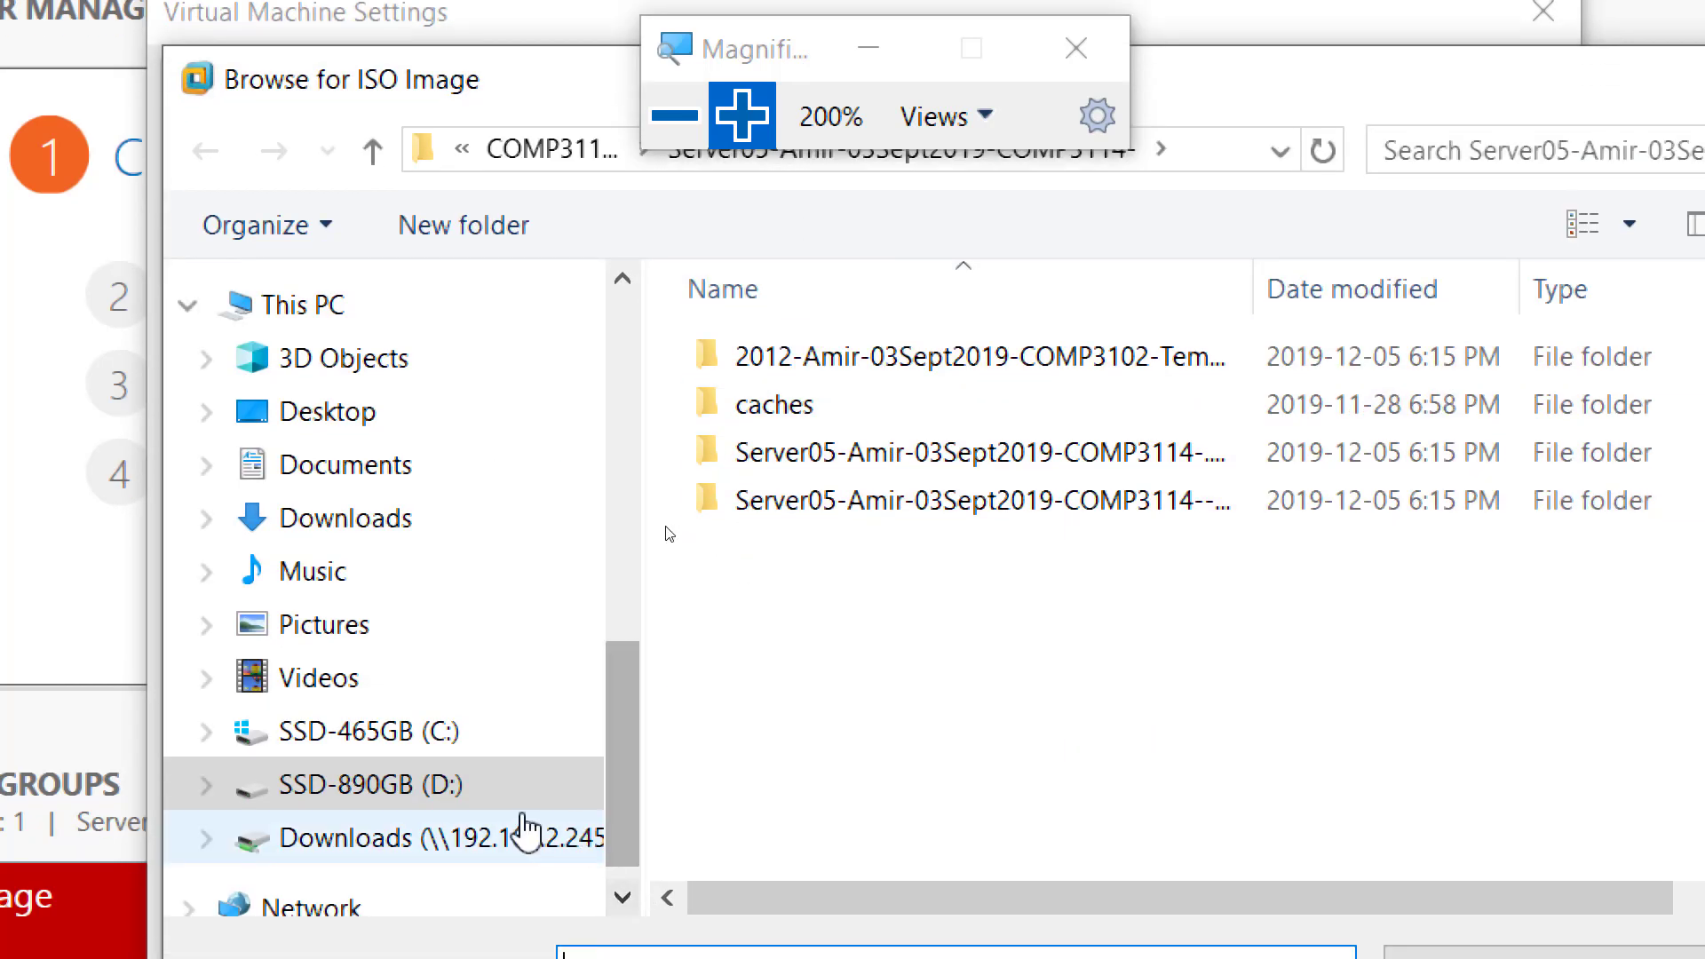
left_click(440, 822)
double_click(786, 482)
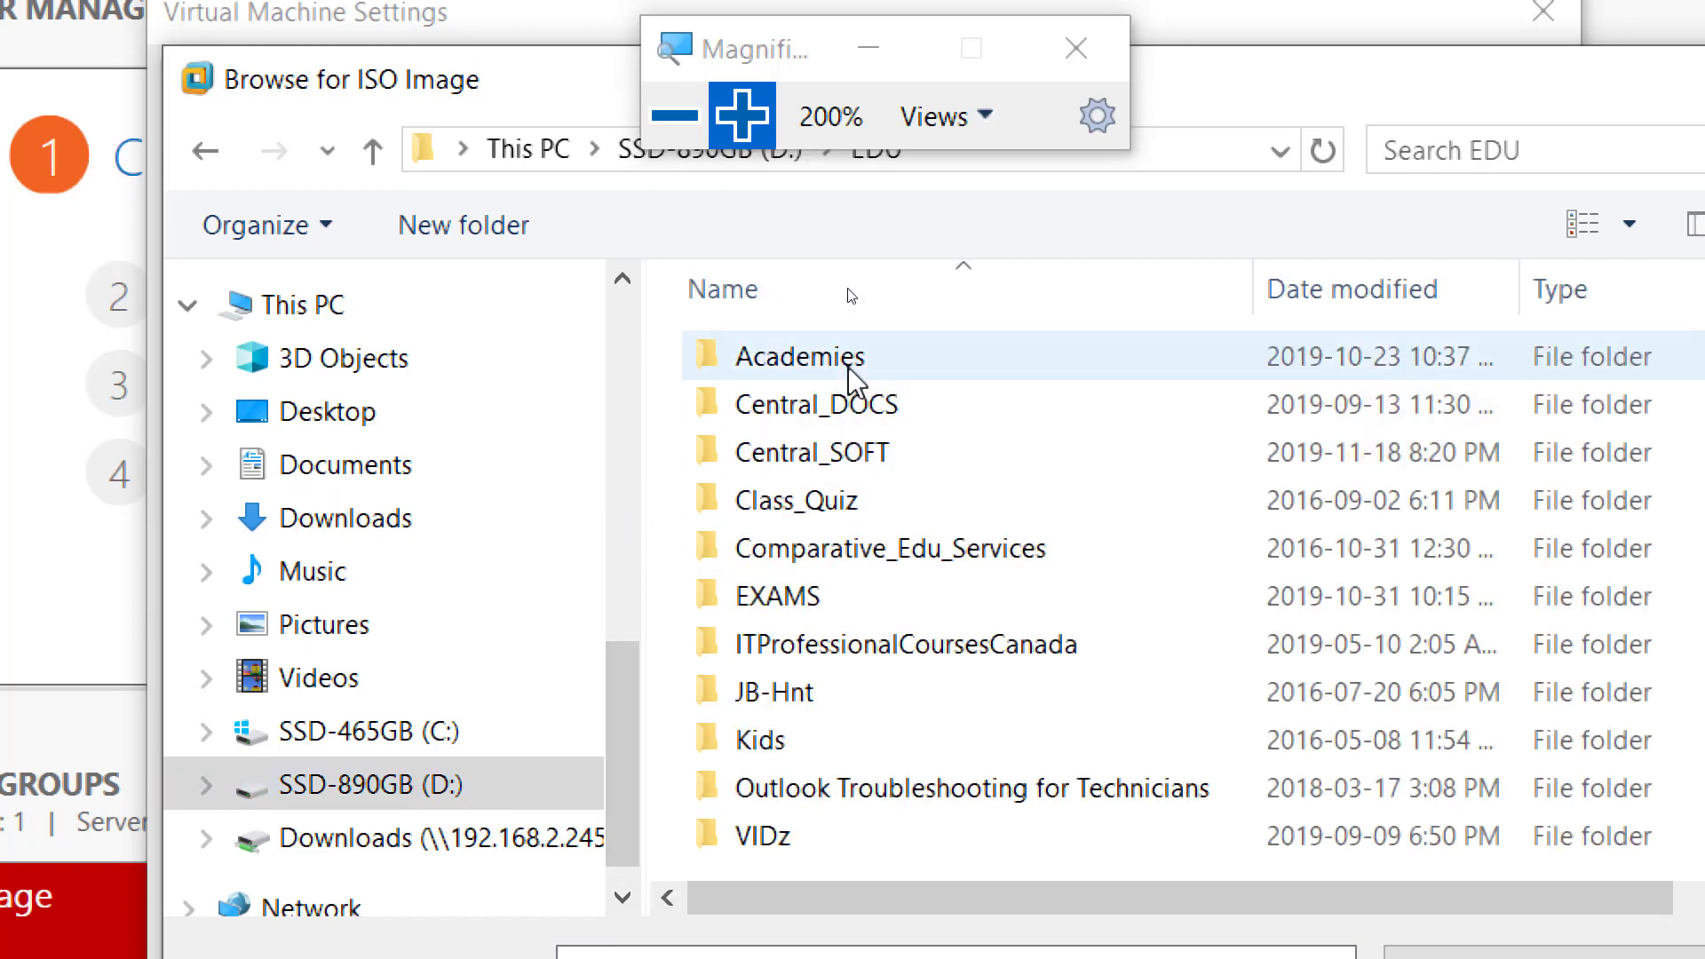
double_click(851, 453)
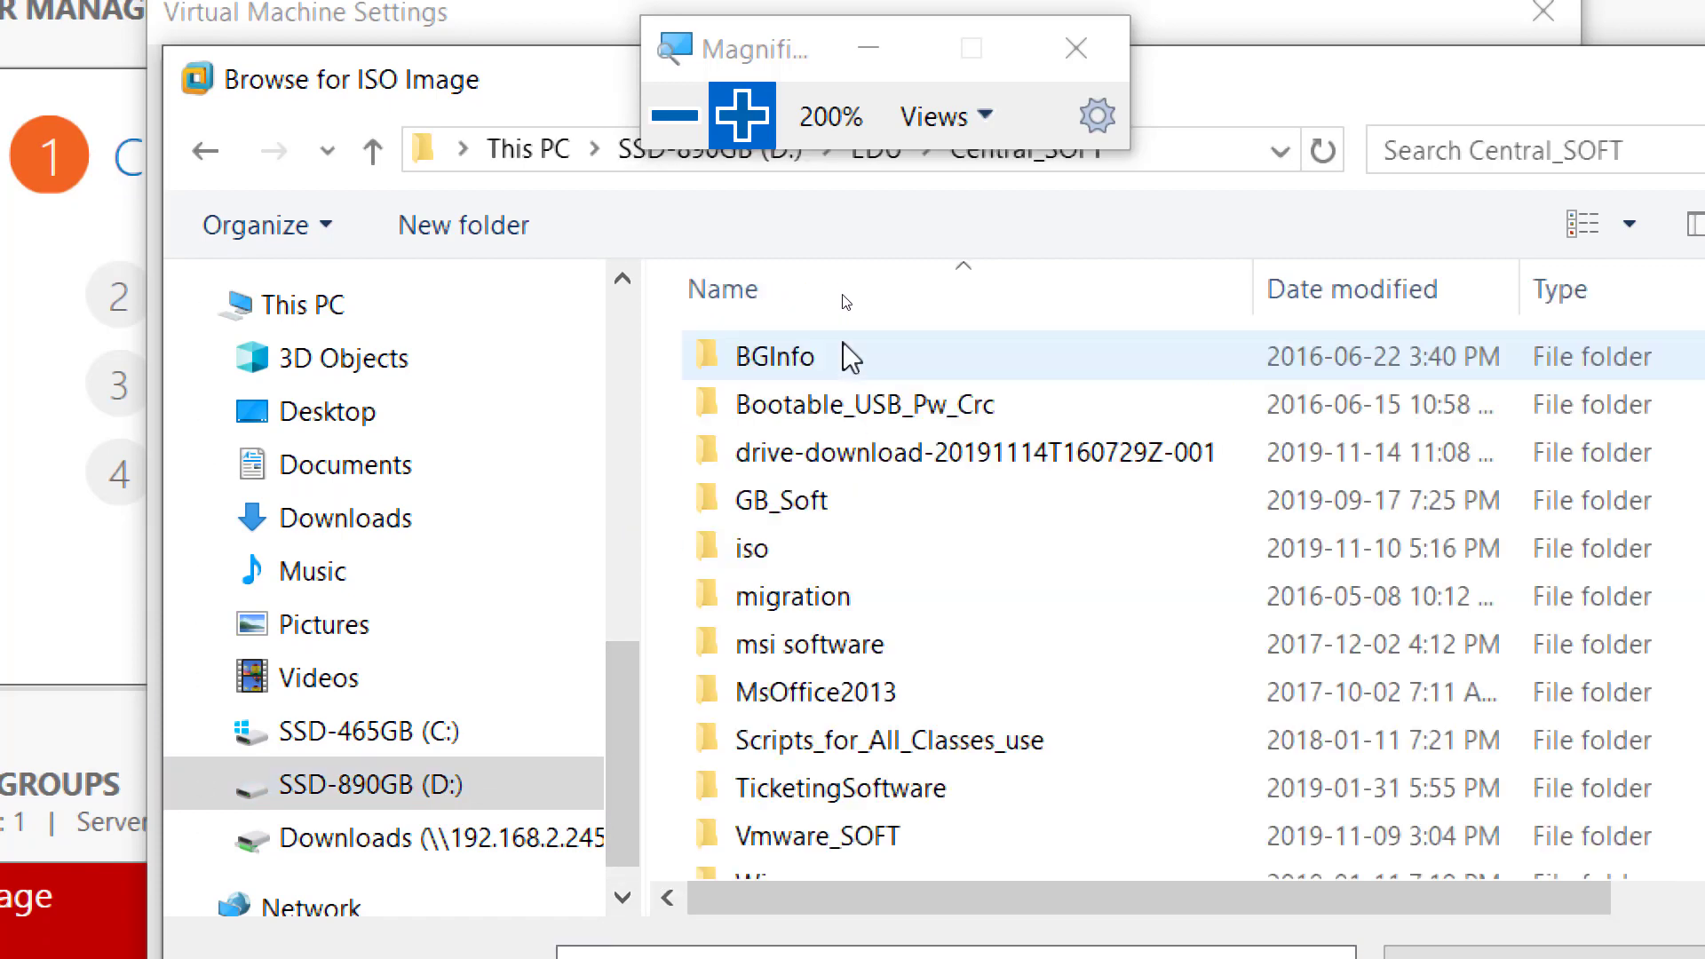
double_click(789, 504)
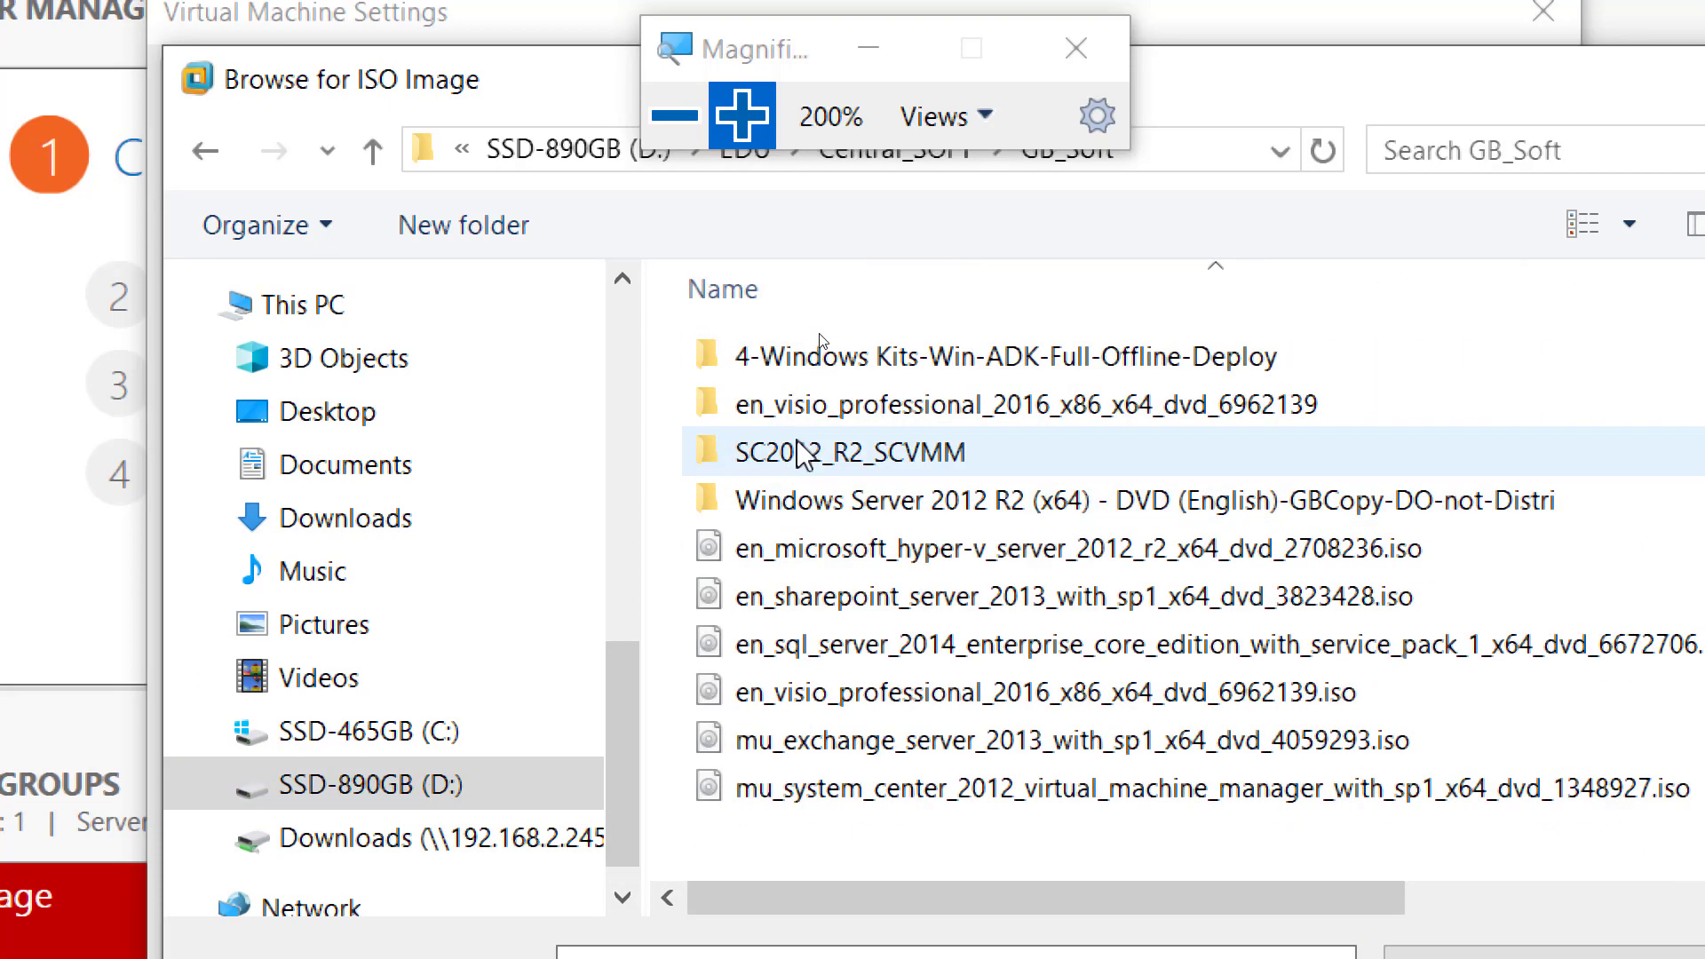
double_click(854, 500)
double_click(872, 371)
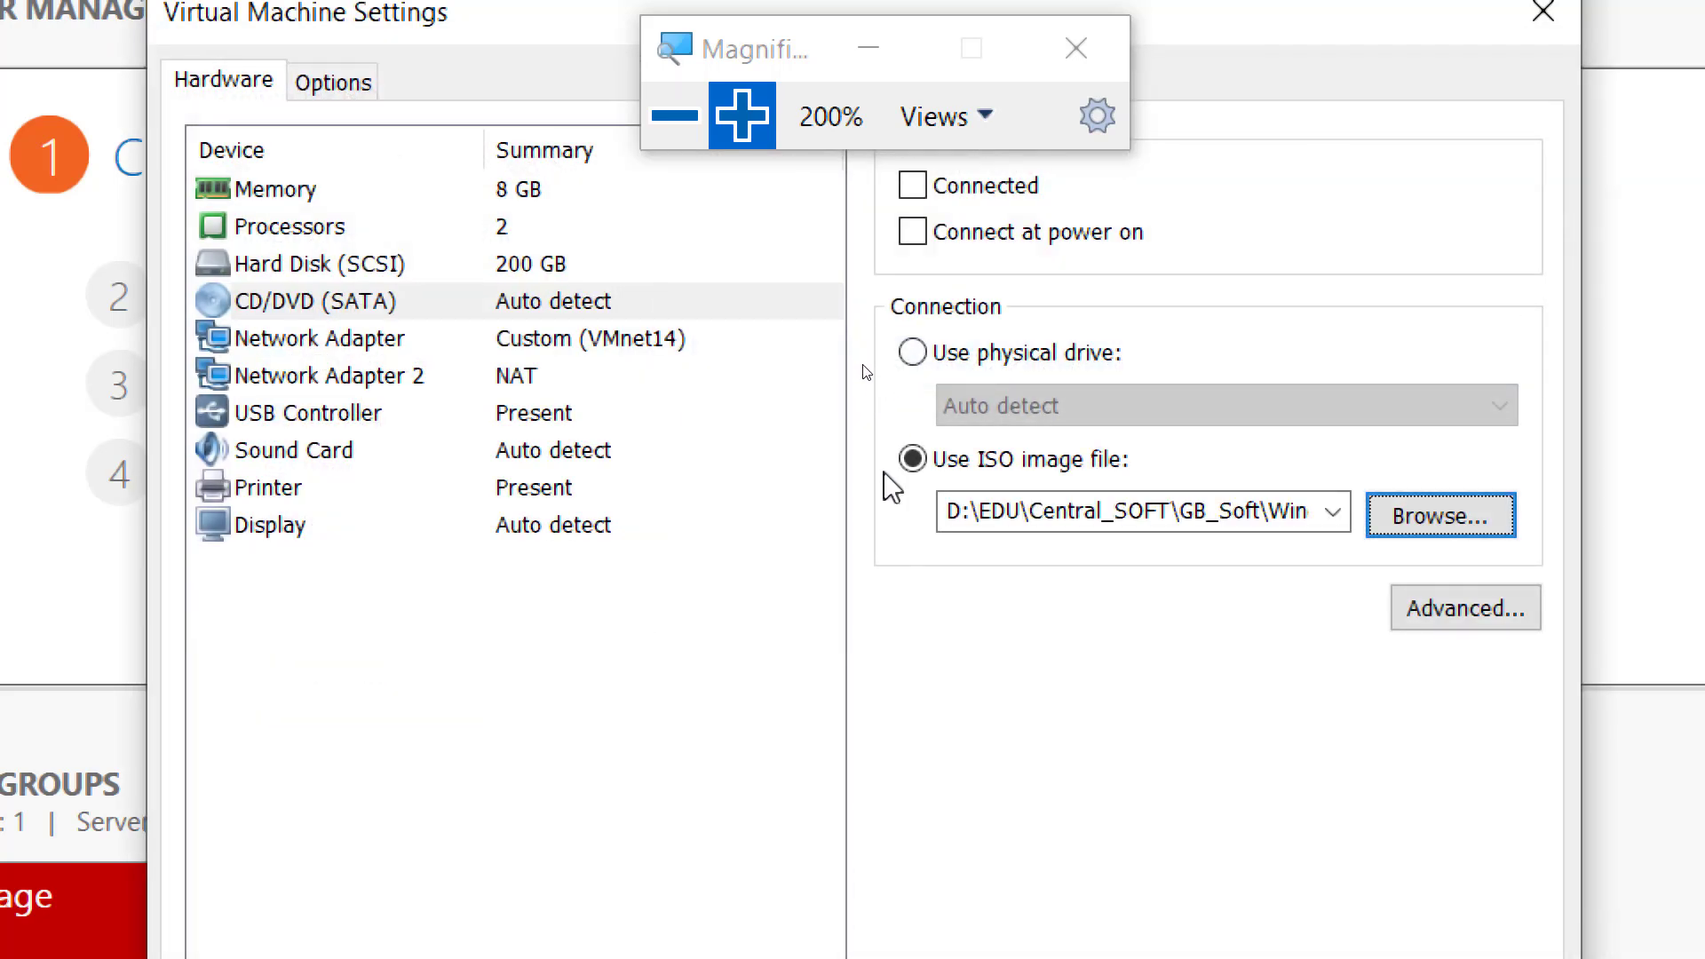
Set the CD/DVD drive to Connected and Connect at power on, and save the virtual machine settings.
left_click(915, 186)
left_click(912, 232)
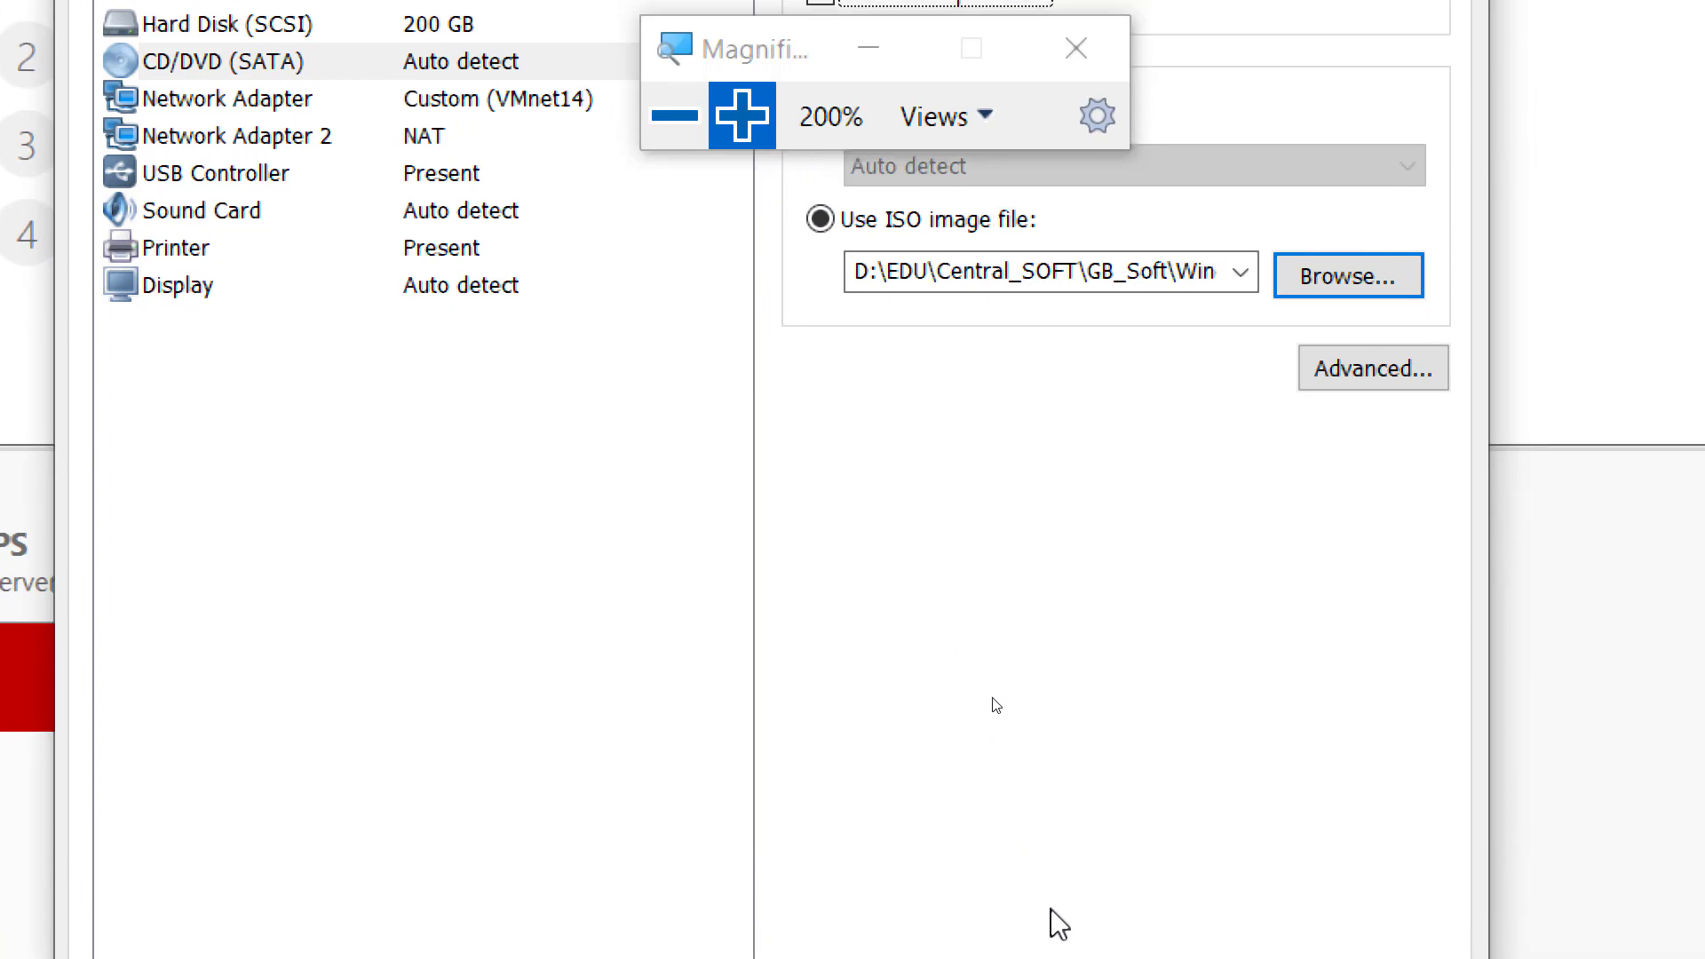
left_click(1036, 909)
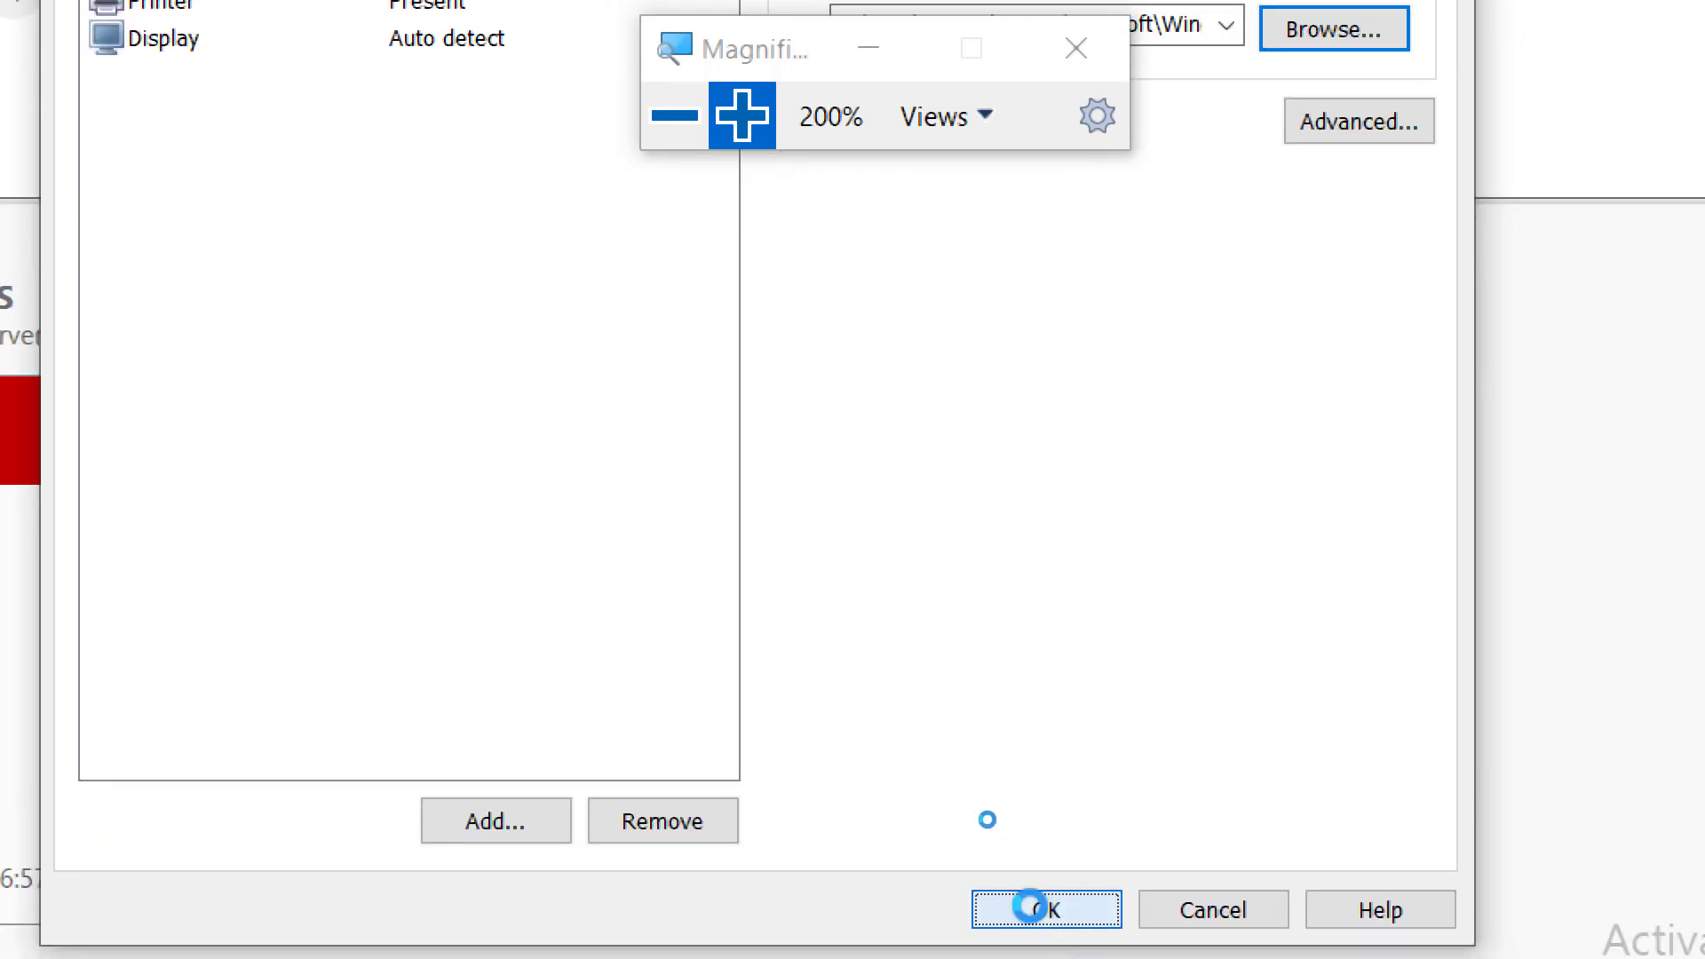
left_click(673, 120)
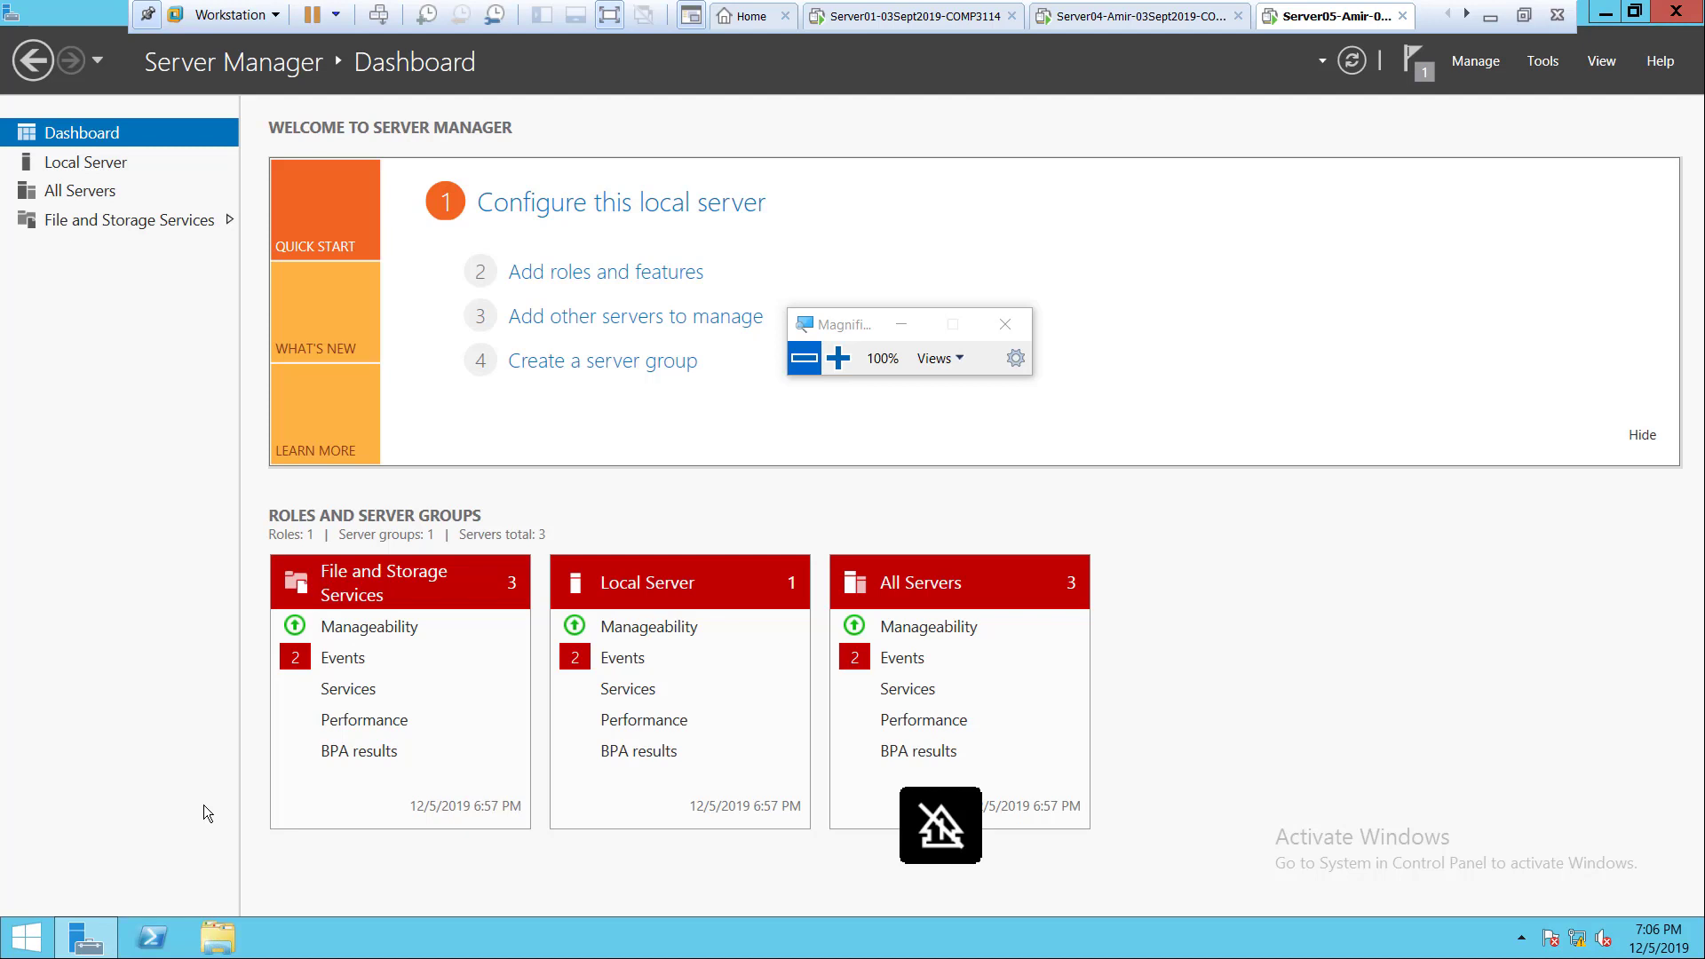
Check in Server05's File Explorer that the installation DVD is mounted.
left_click(217, 939)
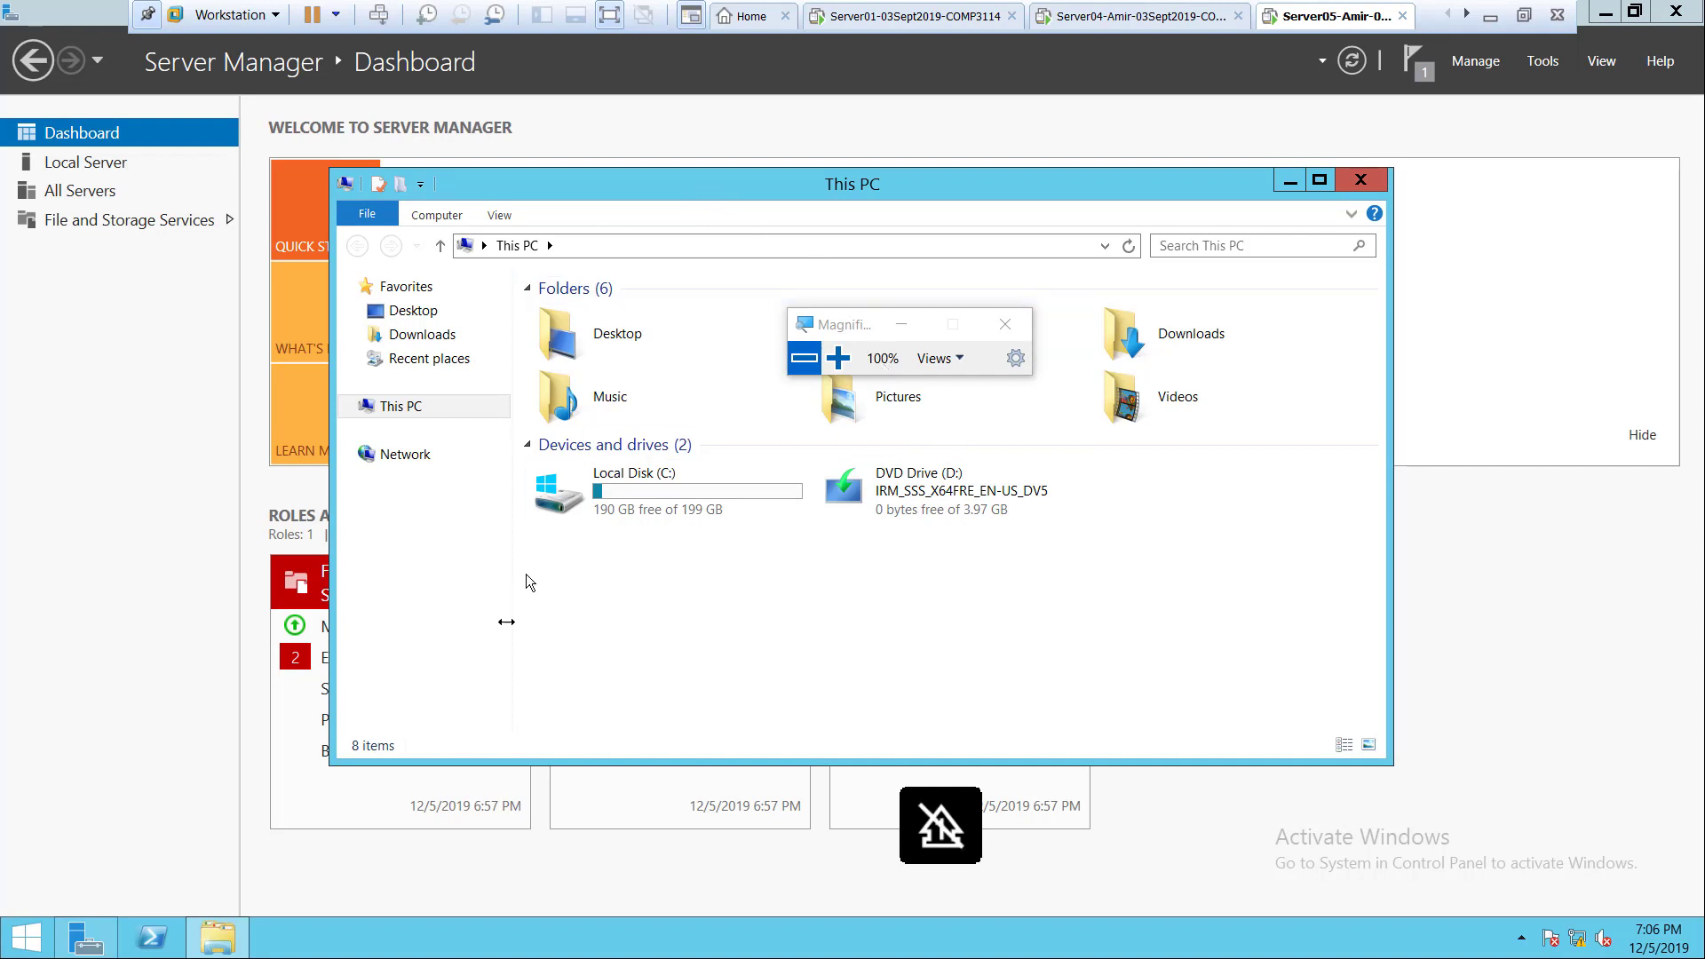
left_click_drag(500, 182, 986, 274)
Start adding roles and features with a role-based installation and choose Server05.SQLDomain.local from the server pool as the destination.
left_click(545, 272)
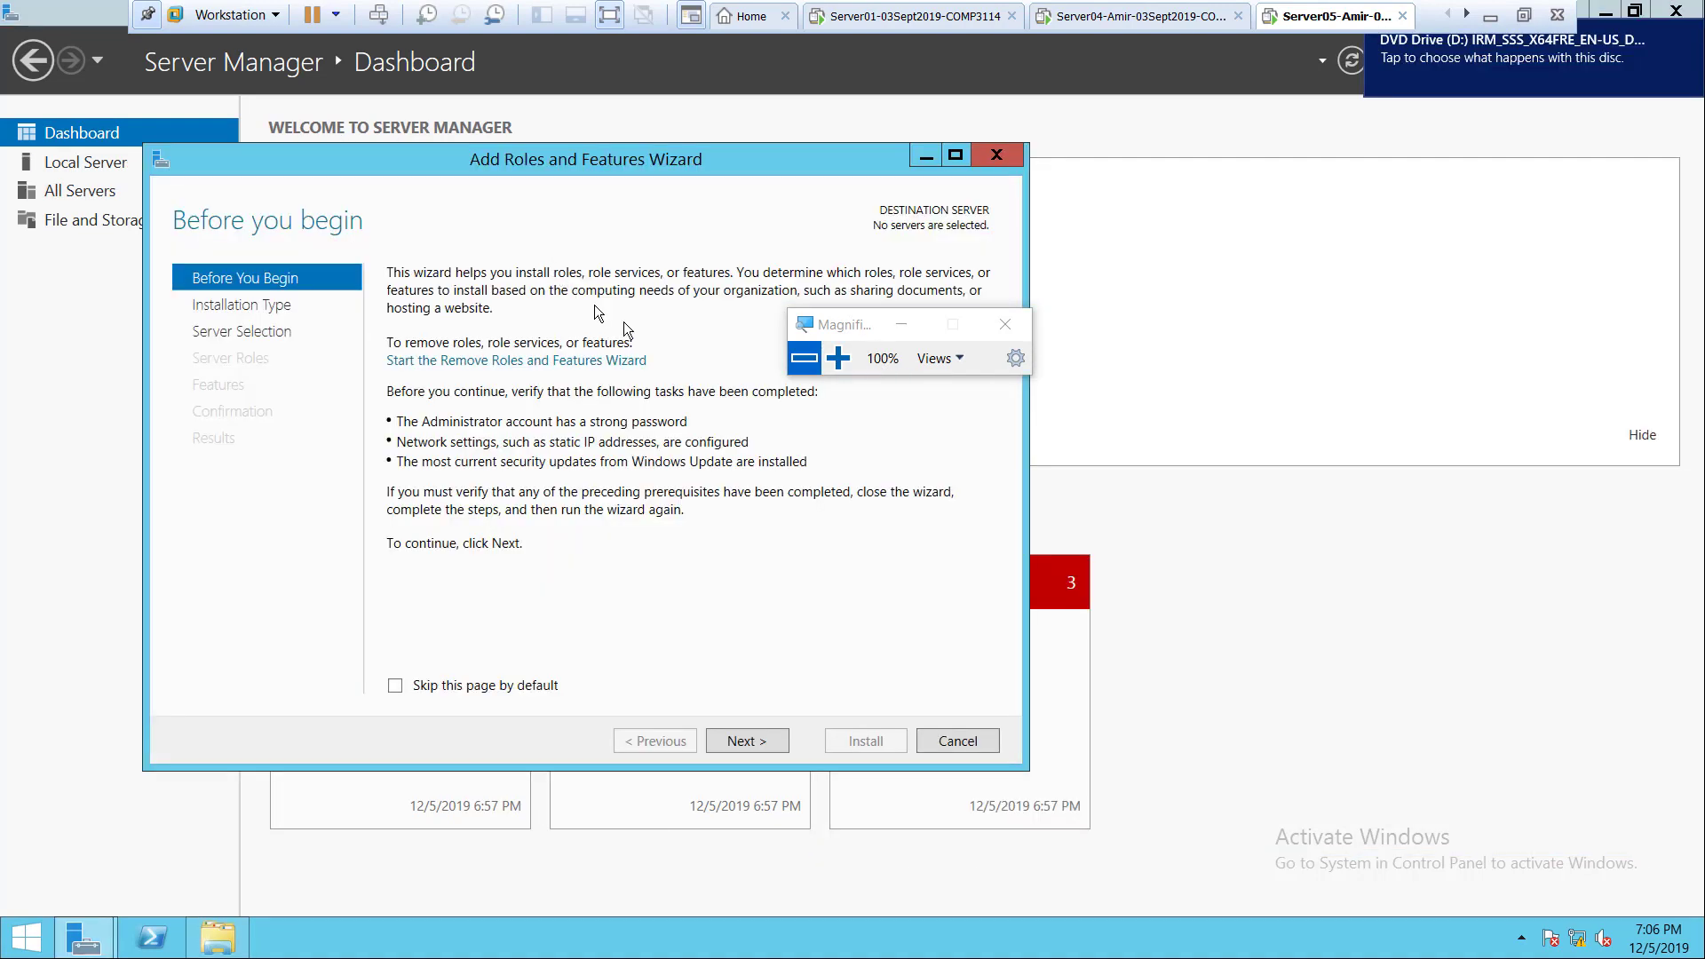
left_click(744, 742)
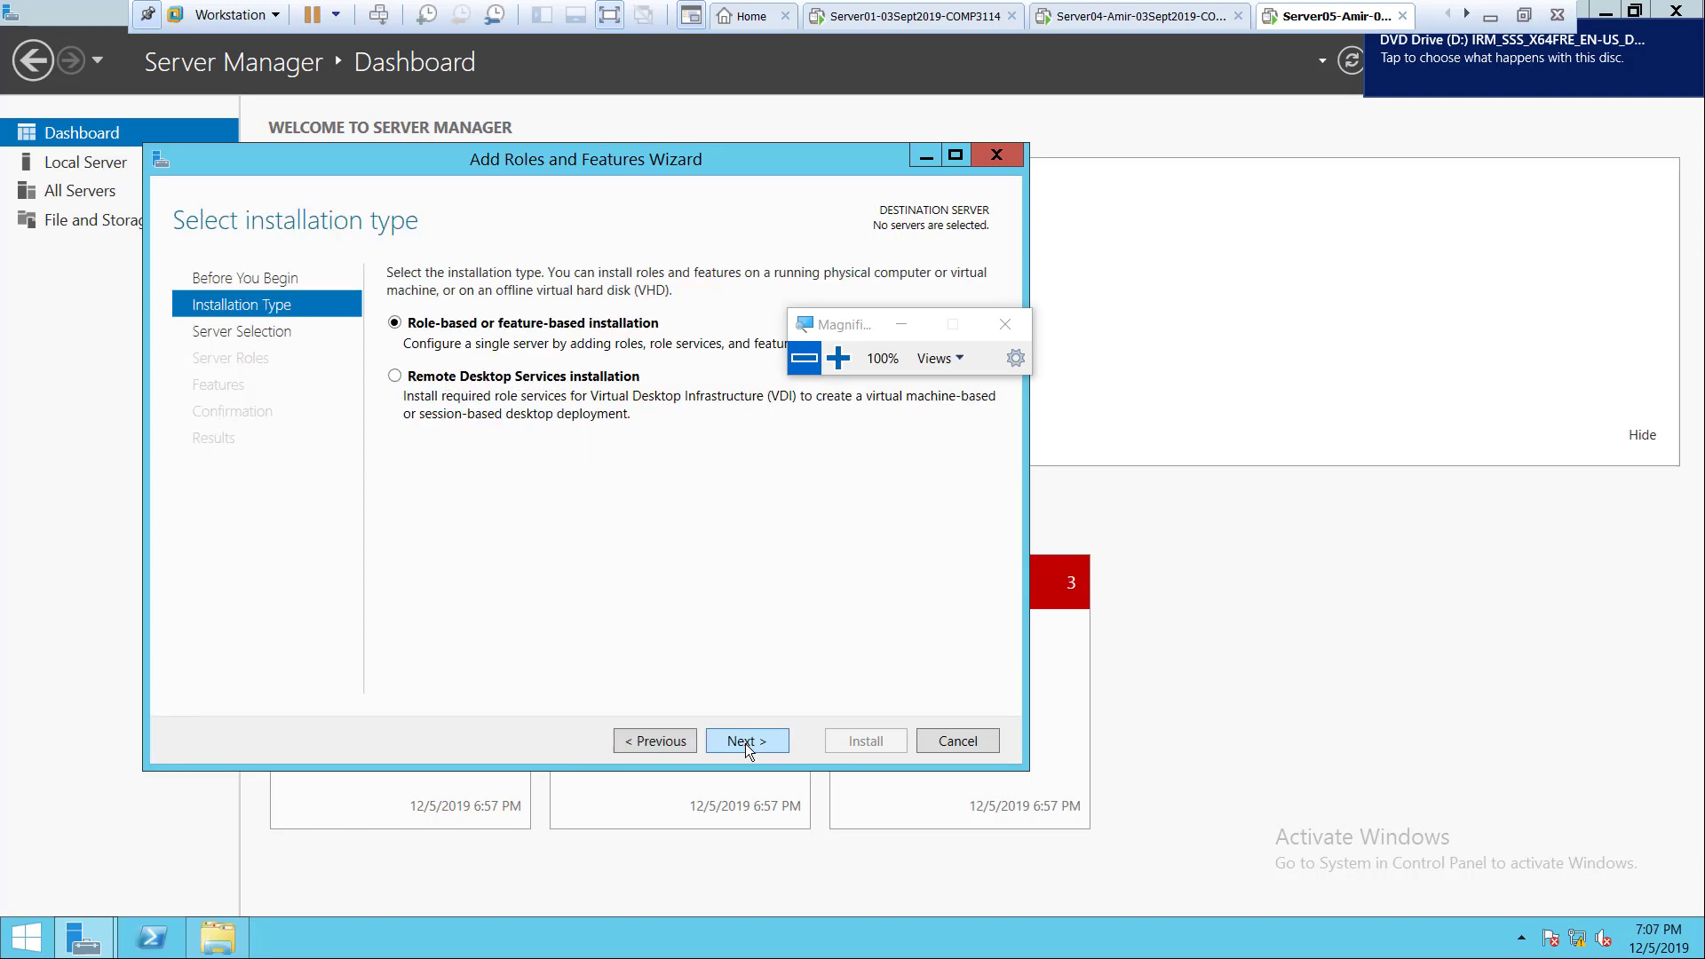
left_click(744, 741)
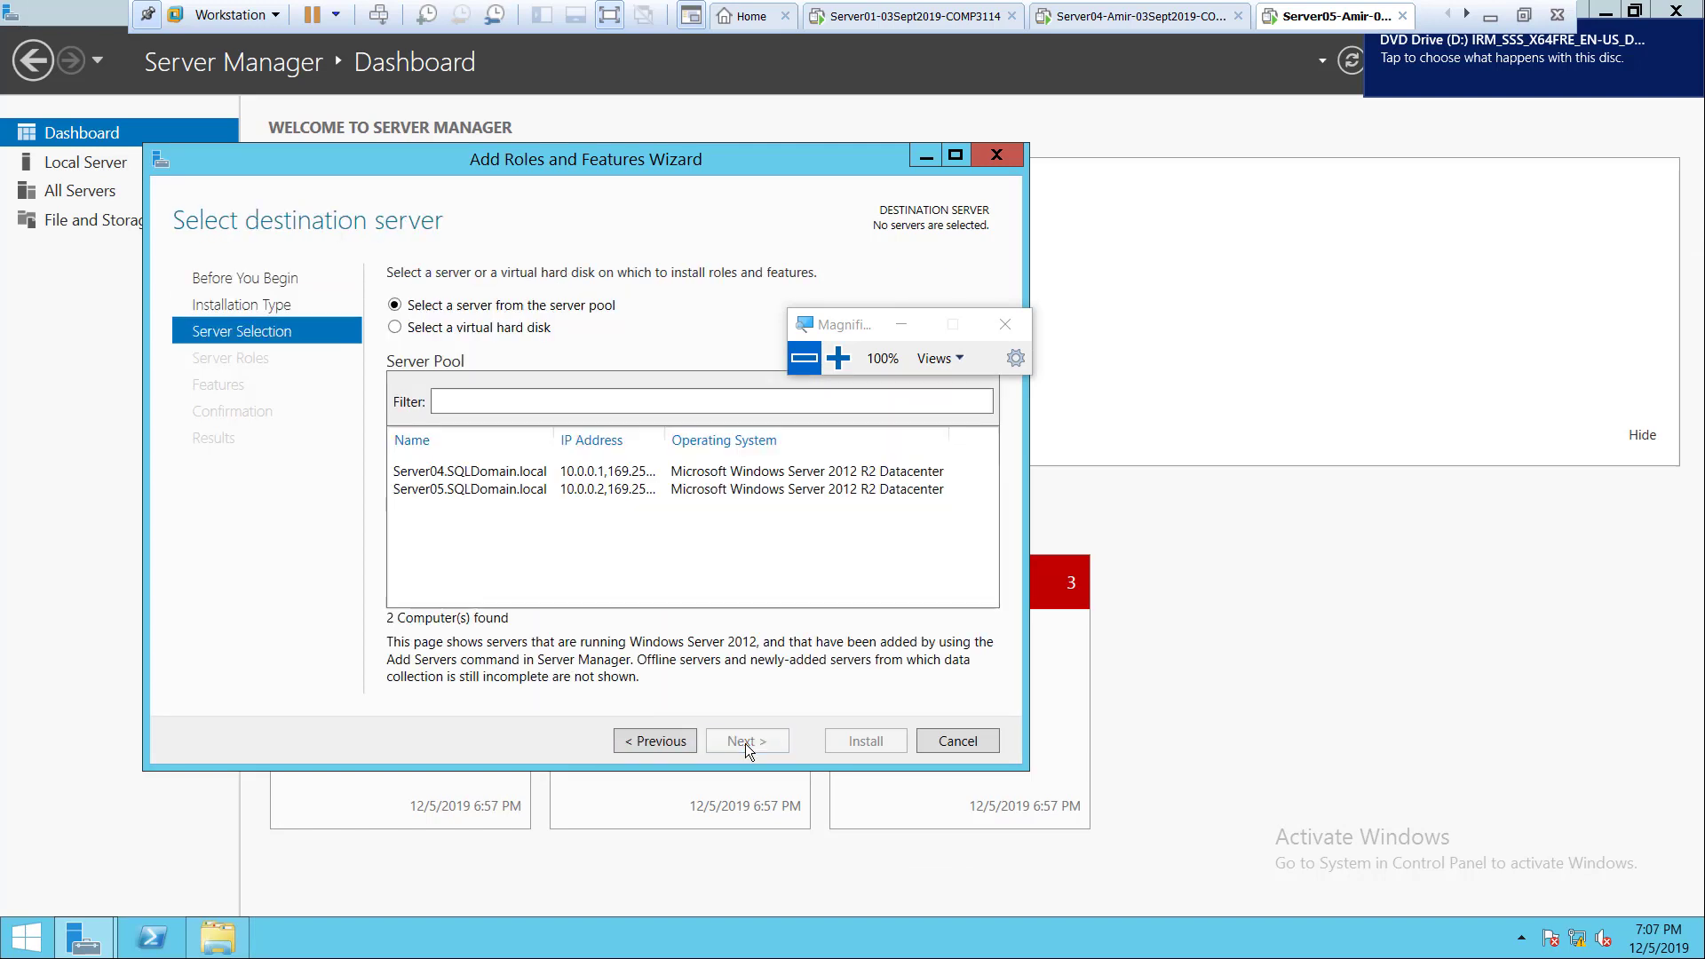
left_click(493, 490)
left_click(839, 358)
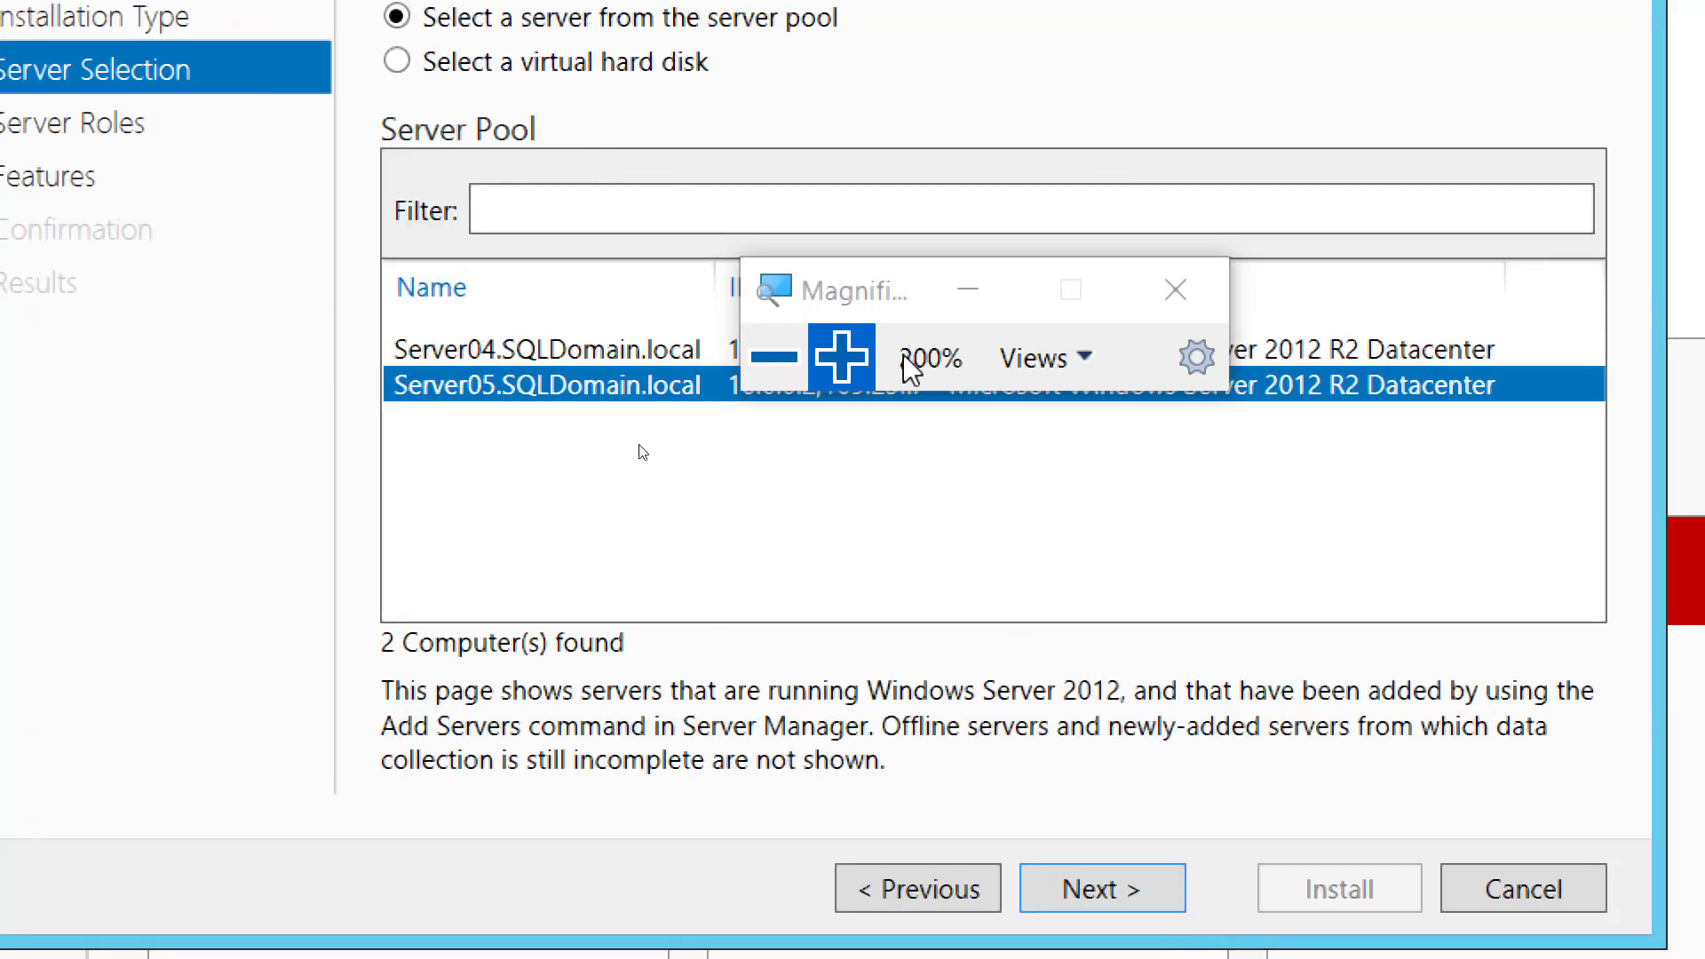
left_click_drag(871, 295, 1063, 62)
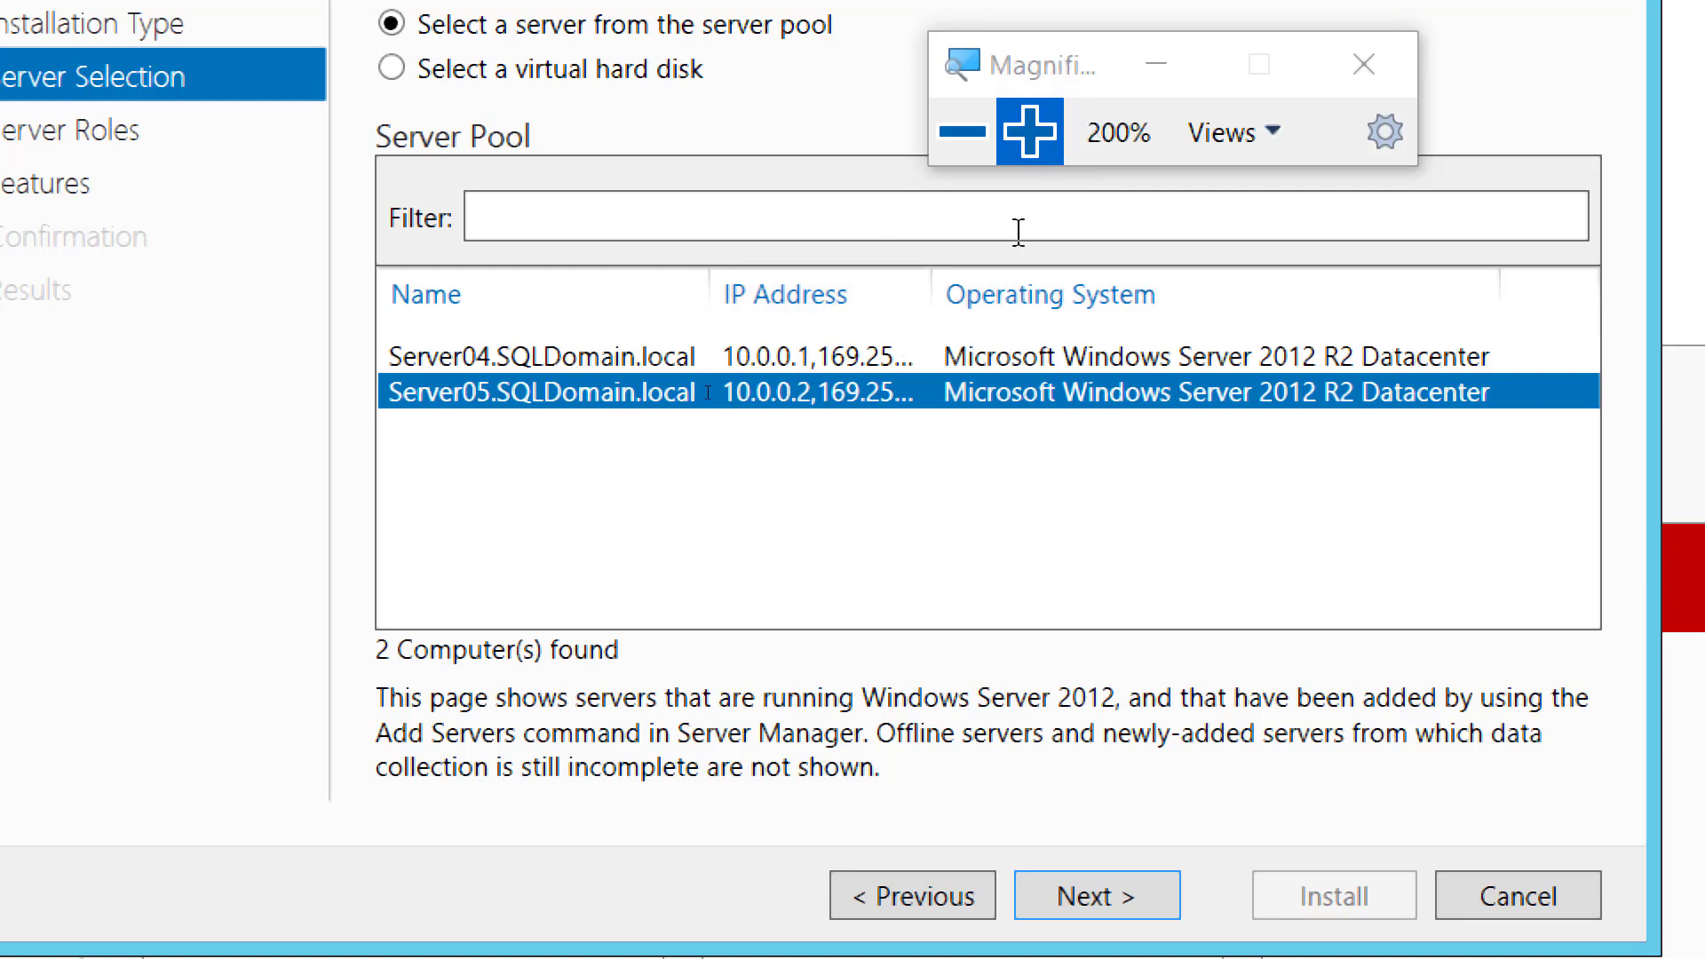
left_click(966, 128)
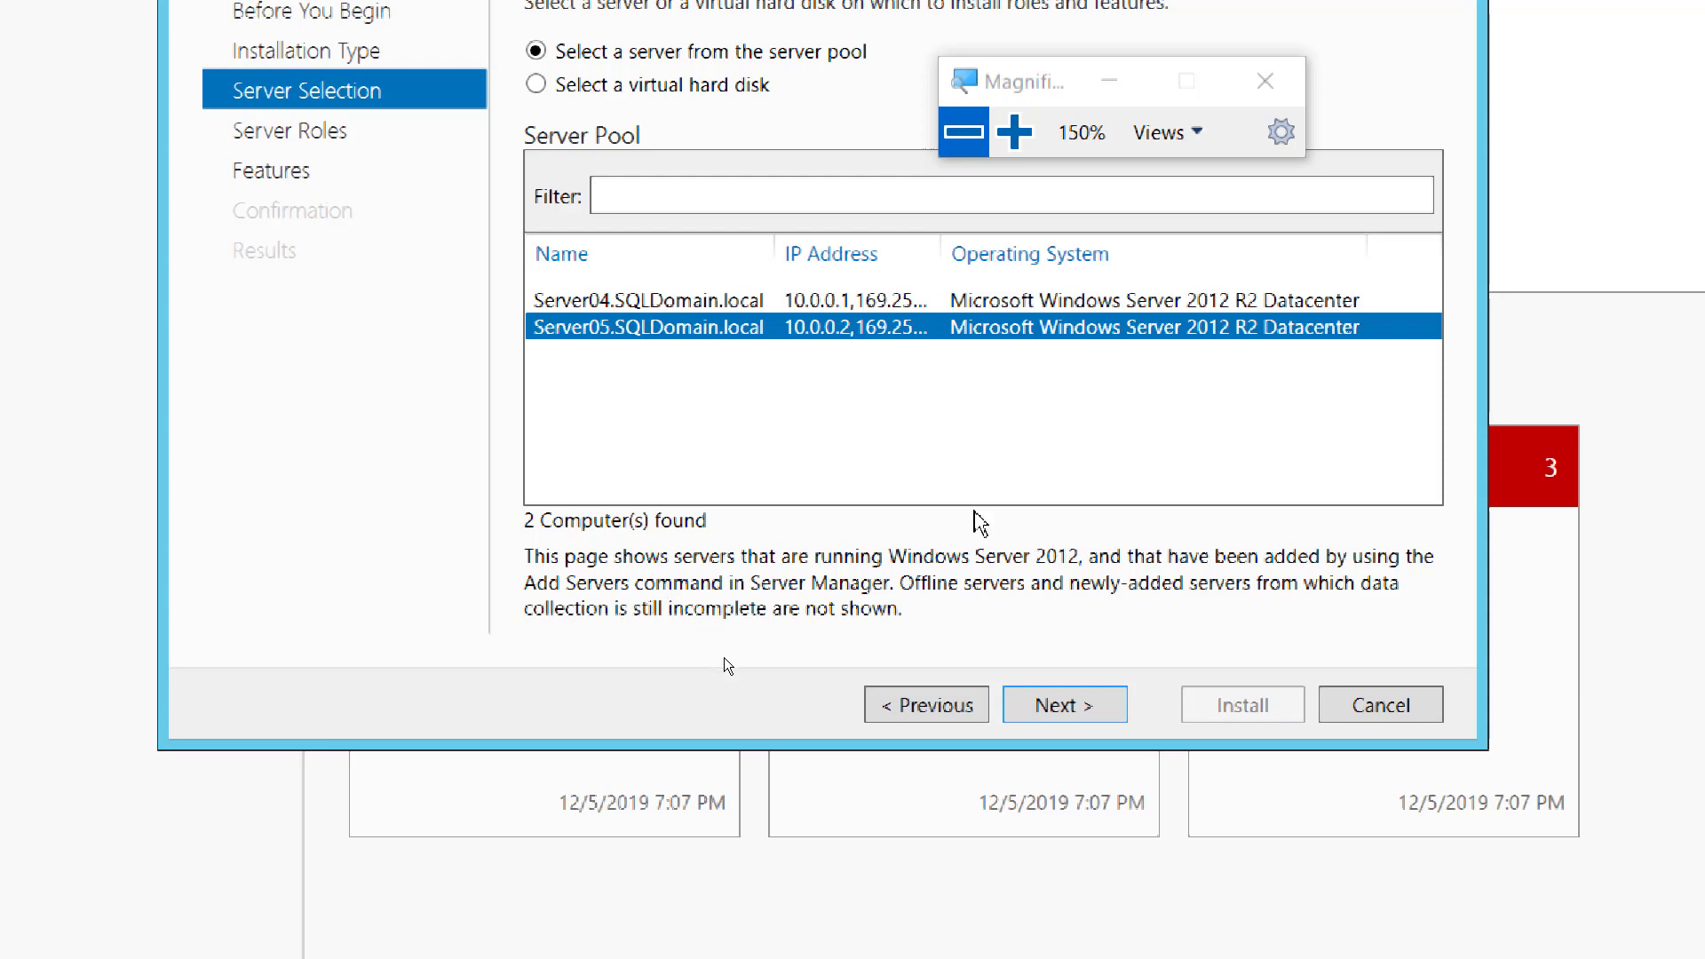
left_click(1080, 707)
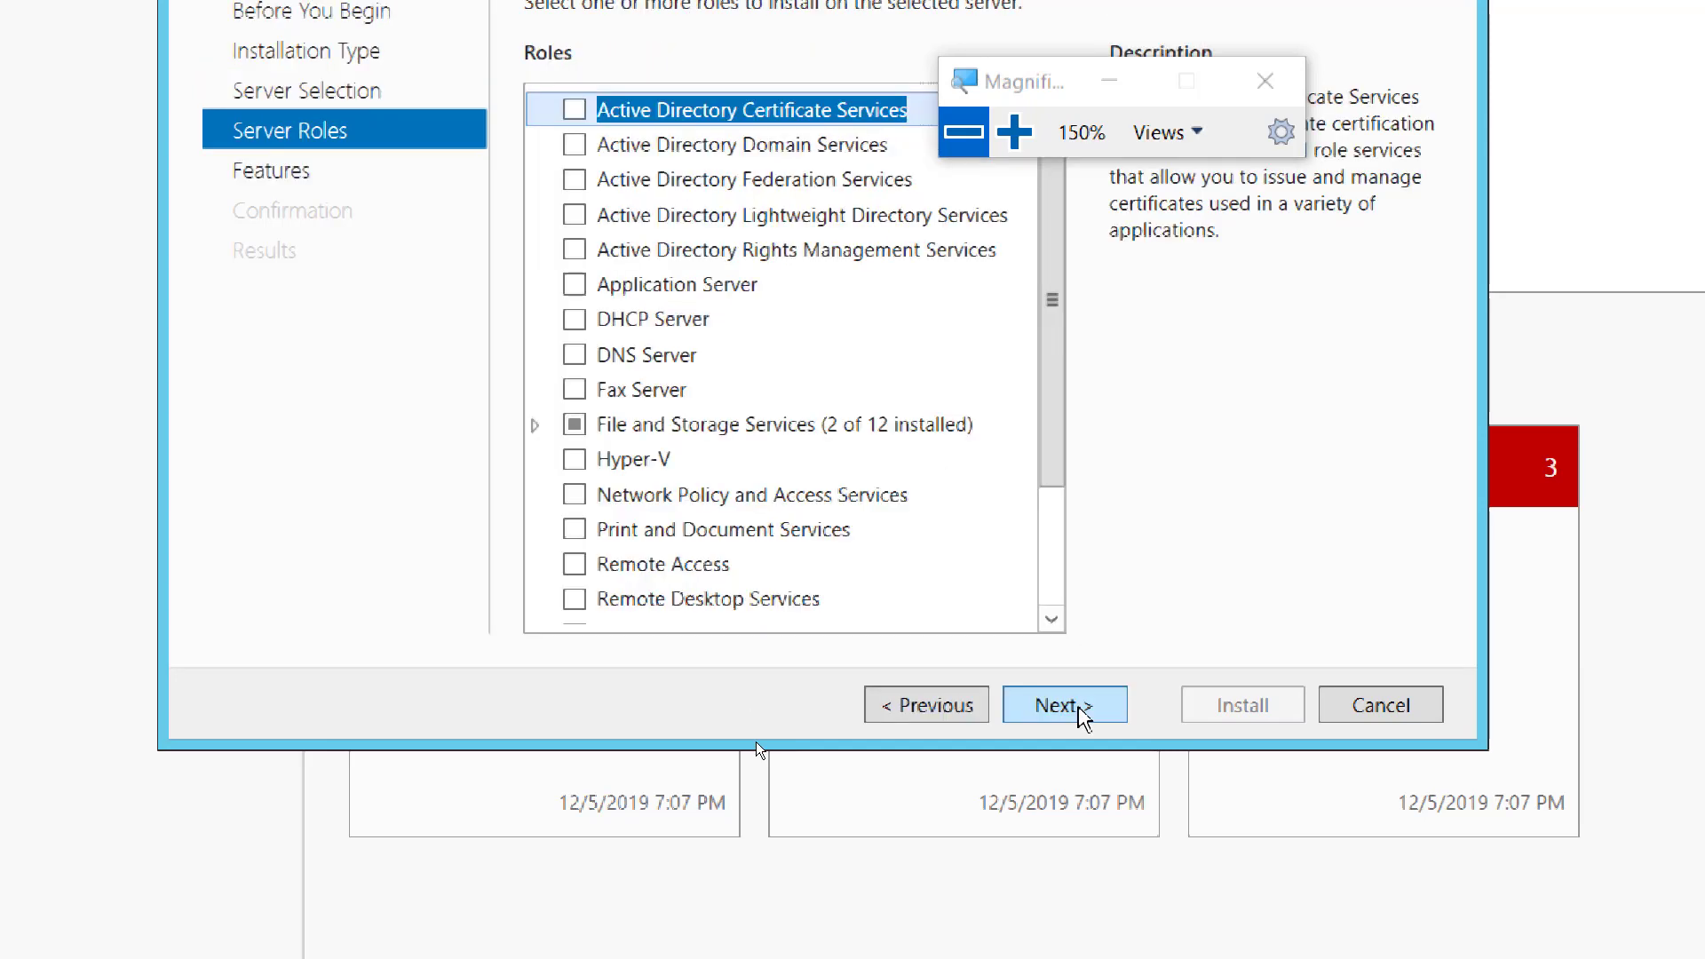
Leave the server roles as they are and select .NET Framework 3.5 Features for installation on Server05.
left_click(1080, 707)
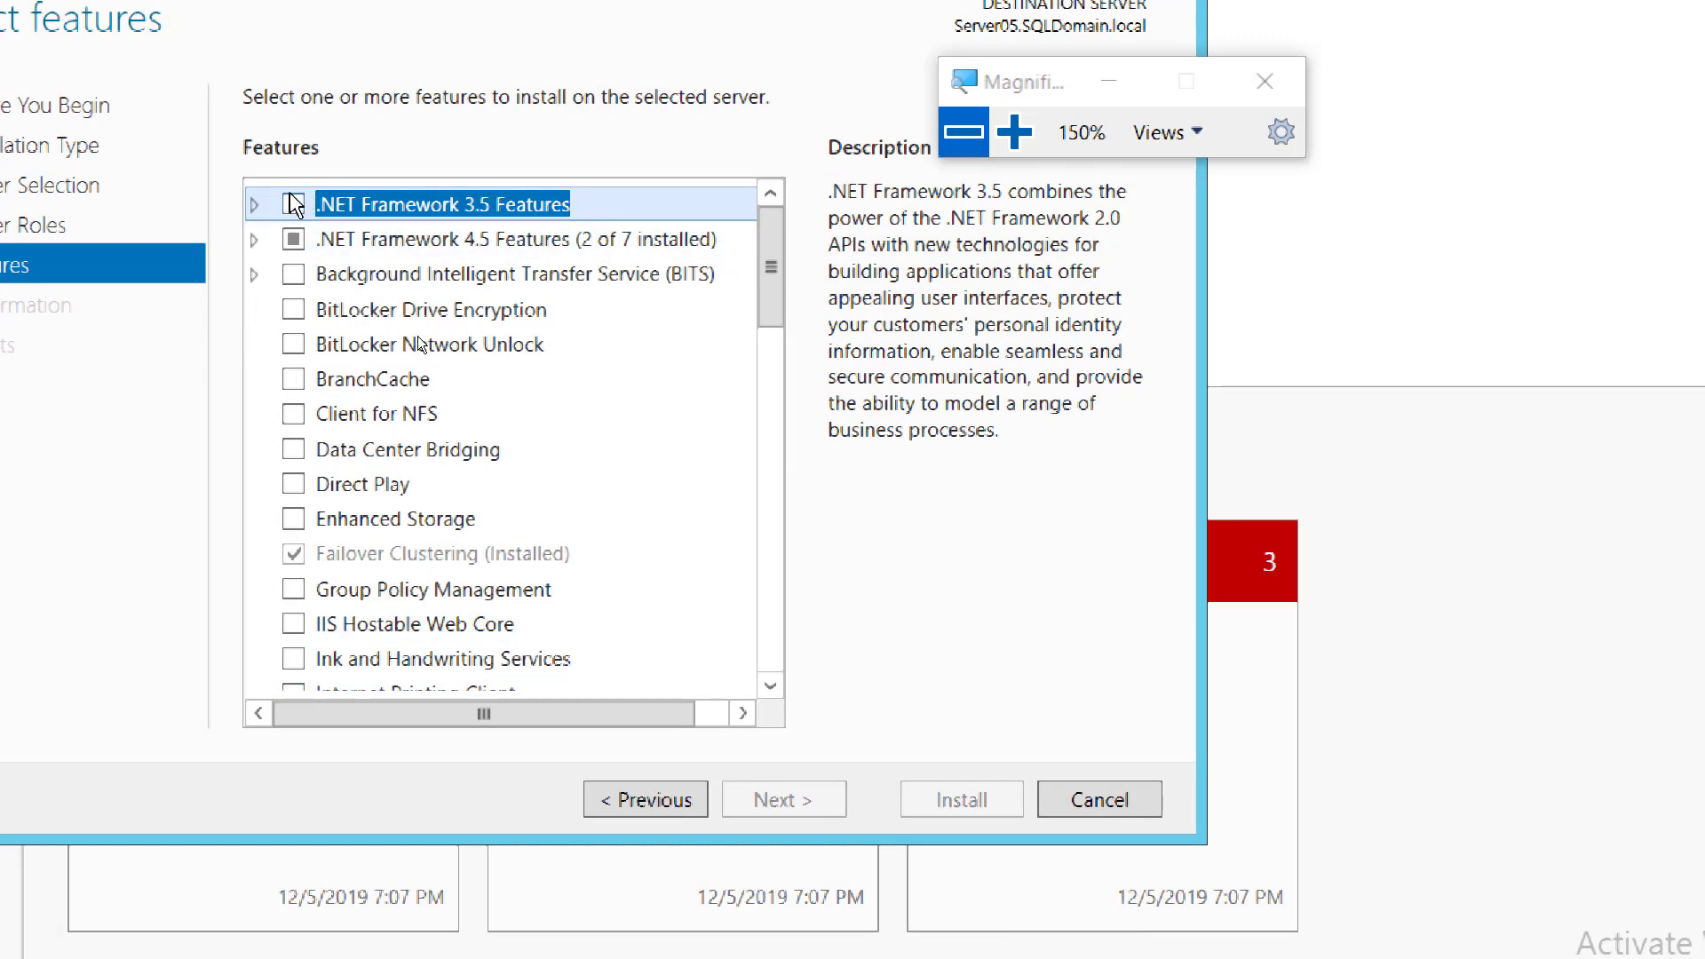
left_click(294, 205)
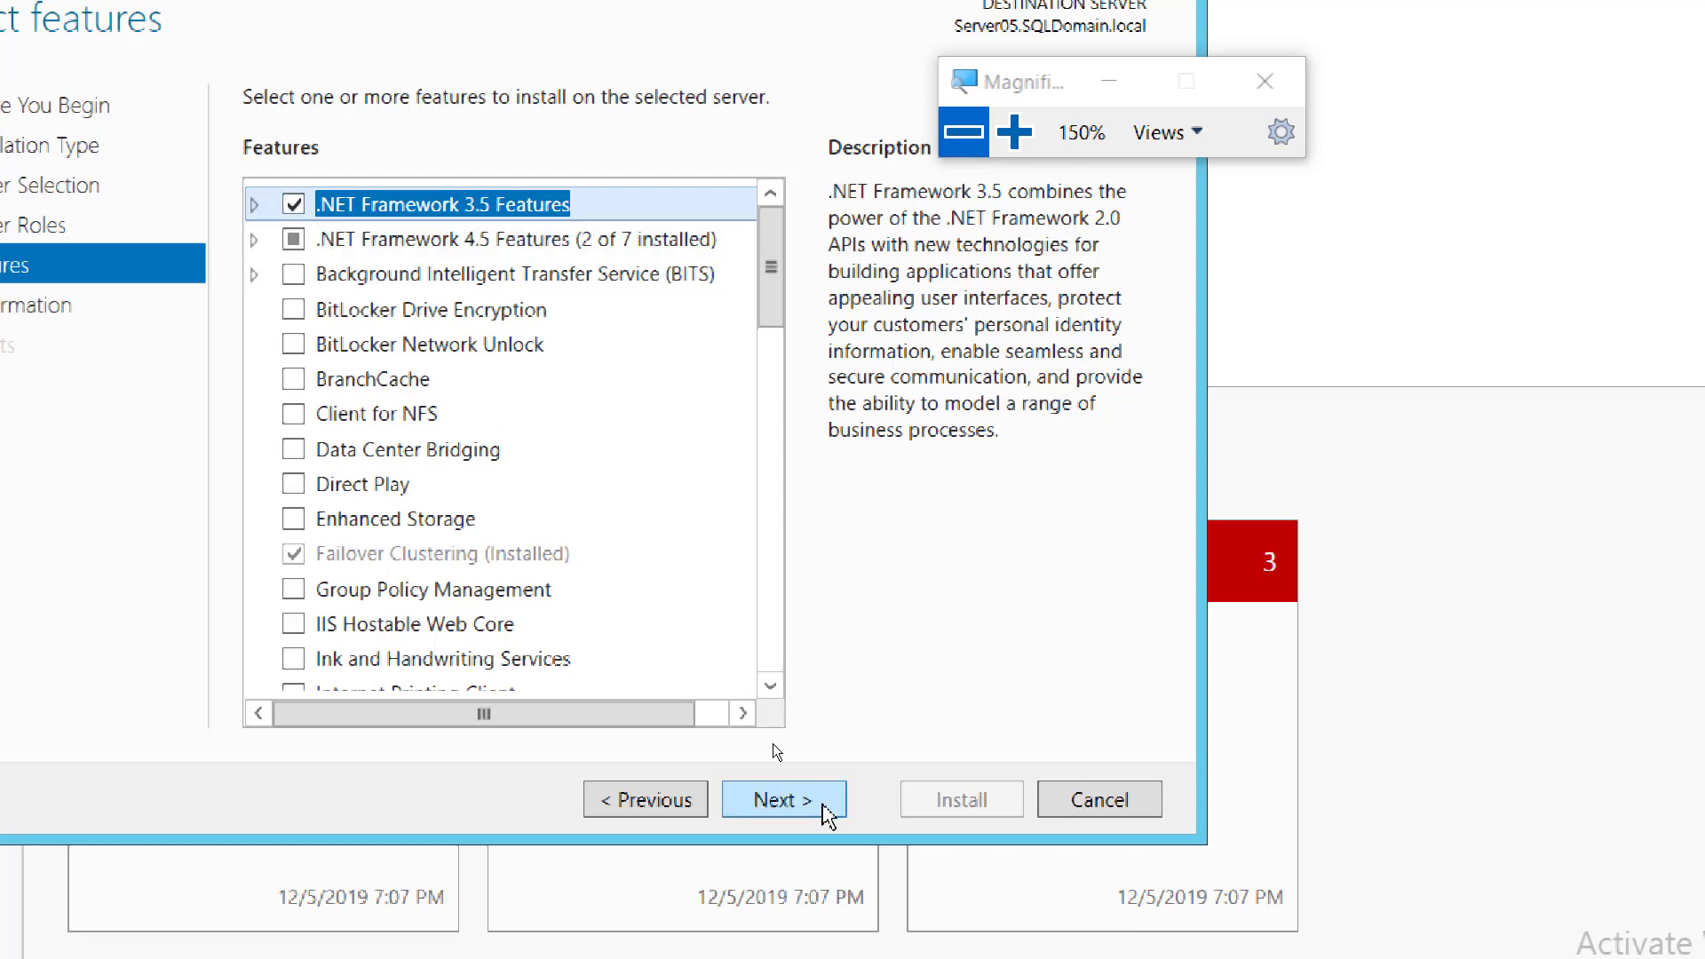
left_click(825, 812)
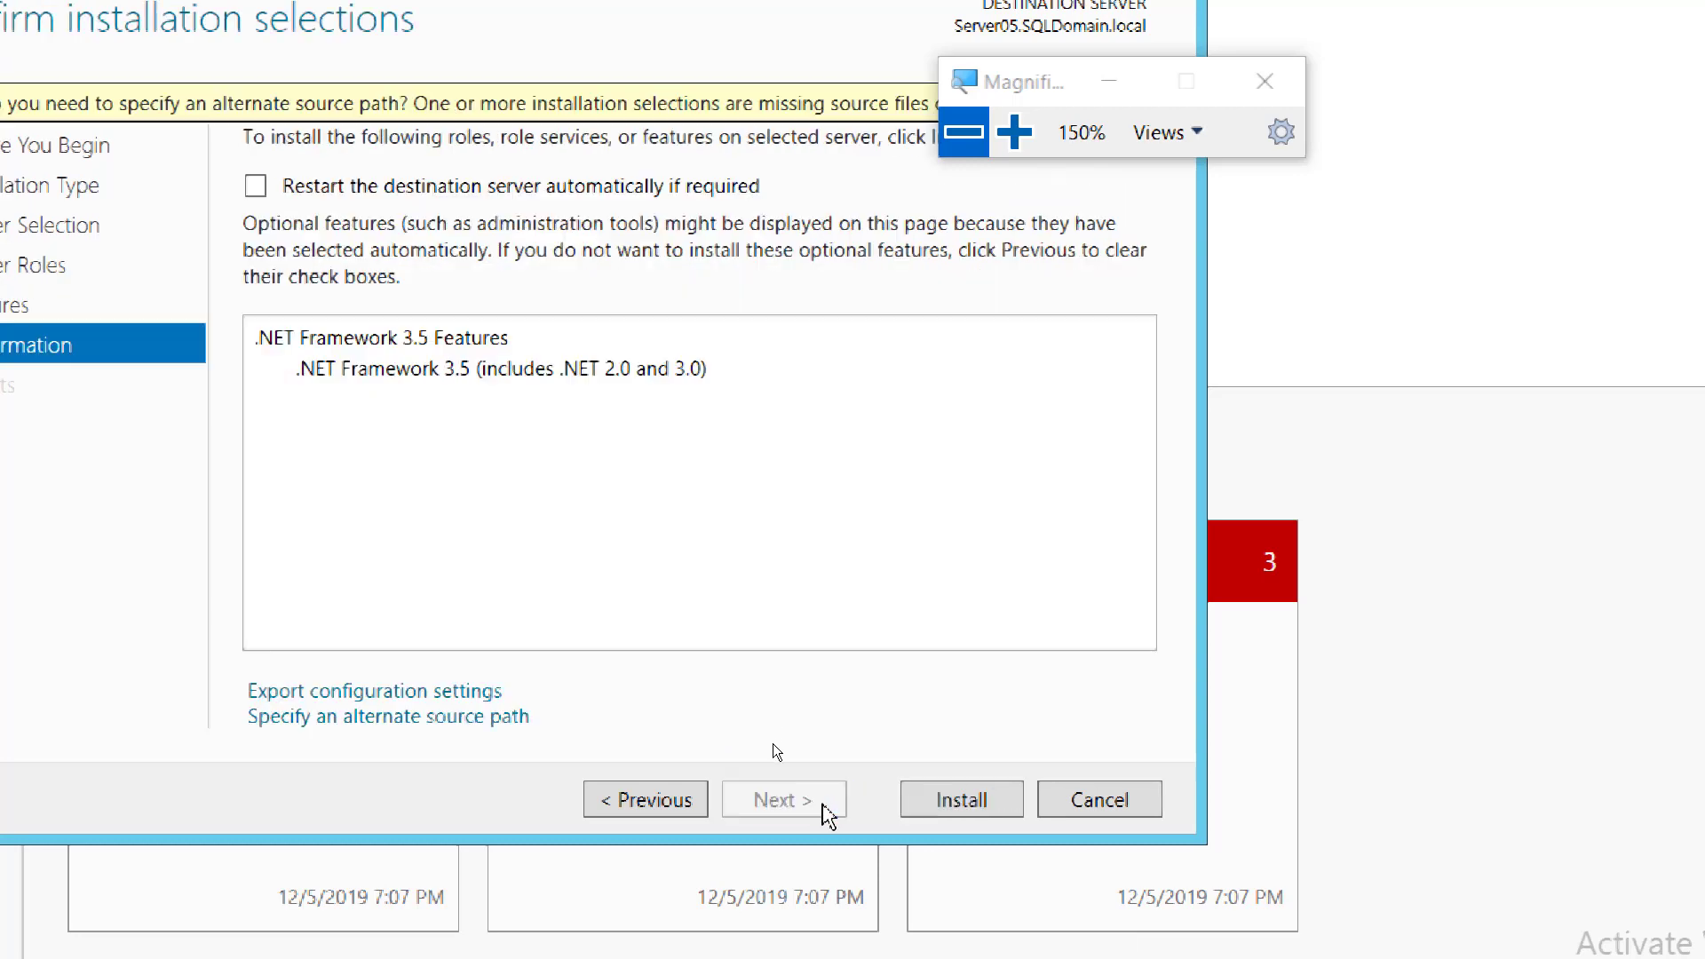
Specify d:\Sources\SxS\ as the alternate source path for the .NET Framework 3.5 installation files.
left_click(405, 719)
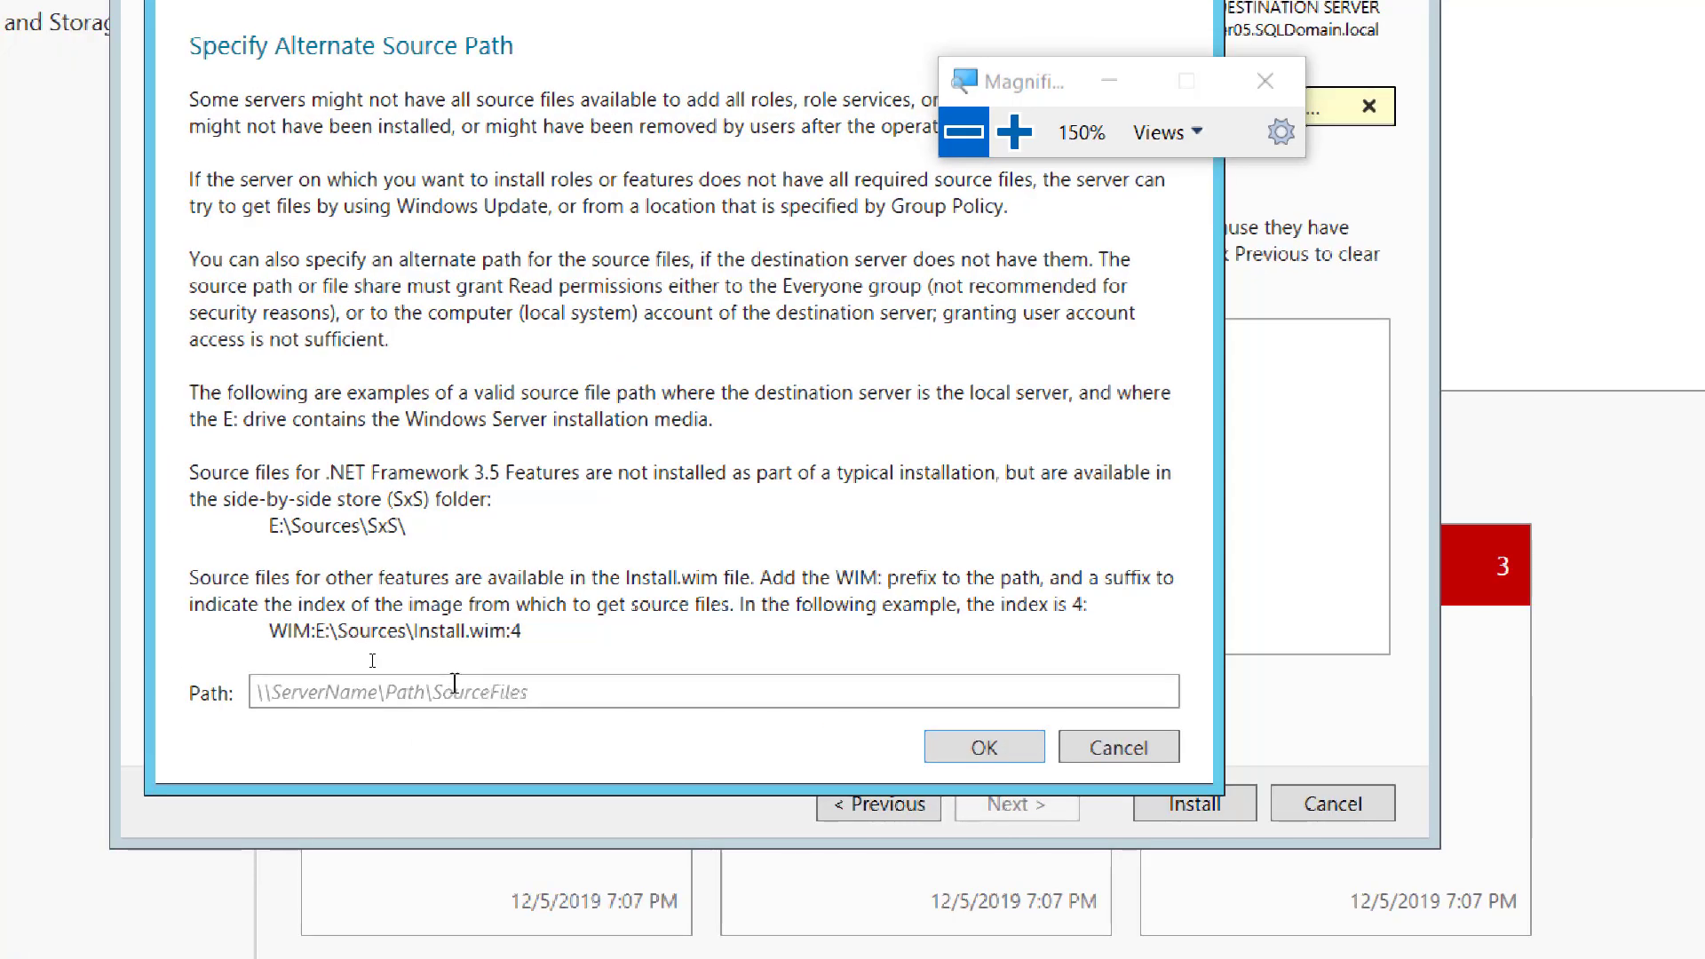
type("d:\\Sources")
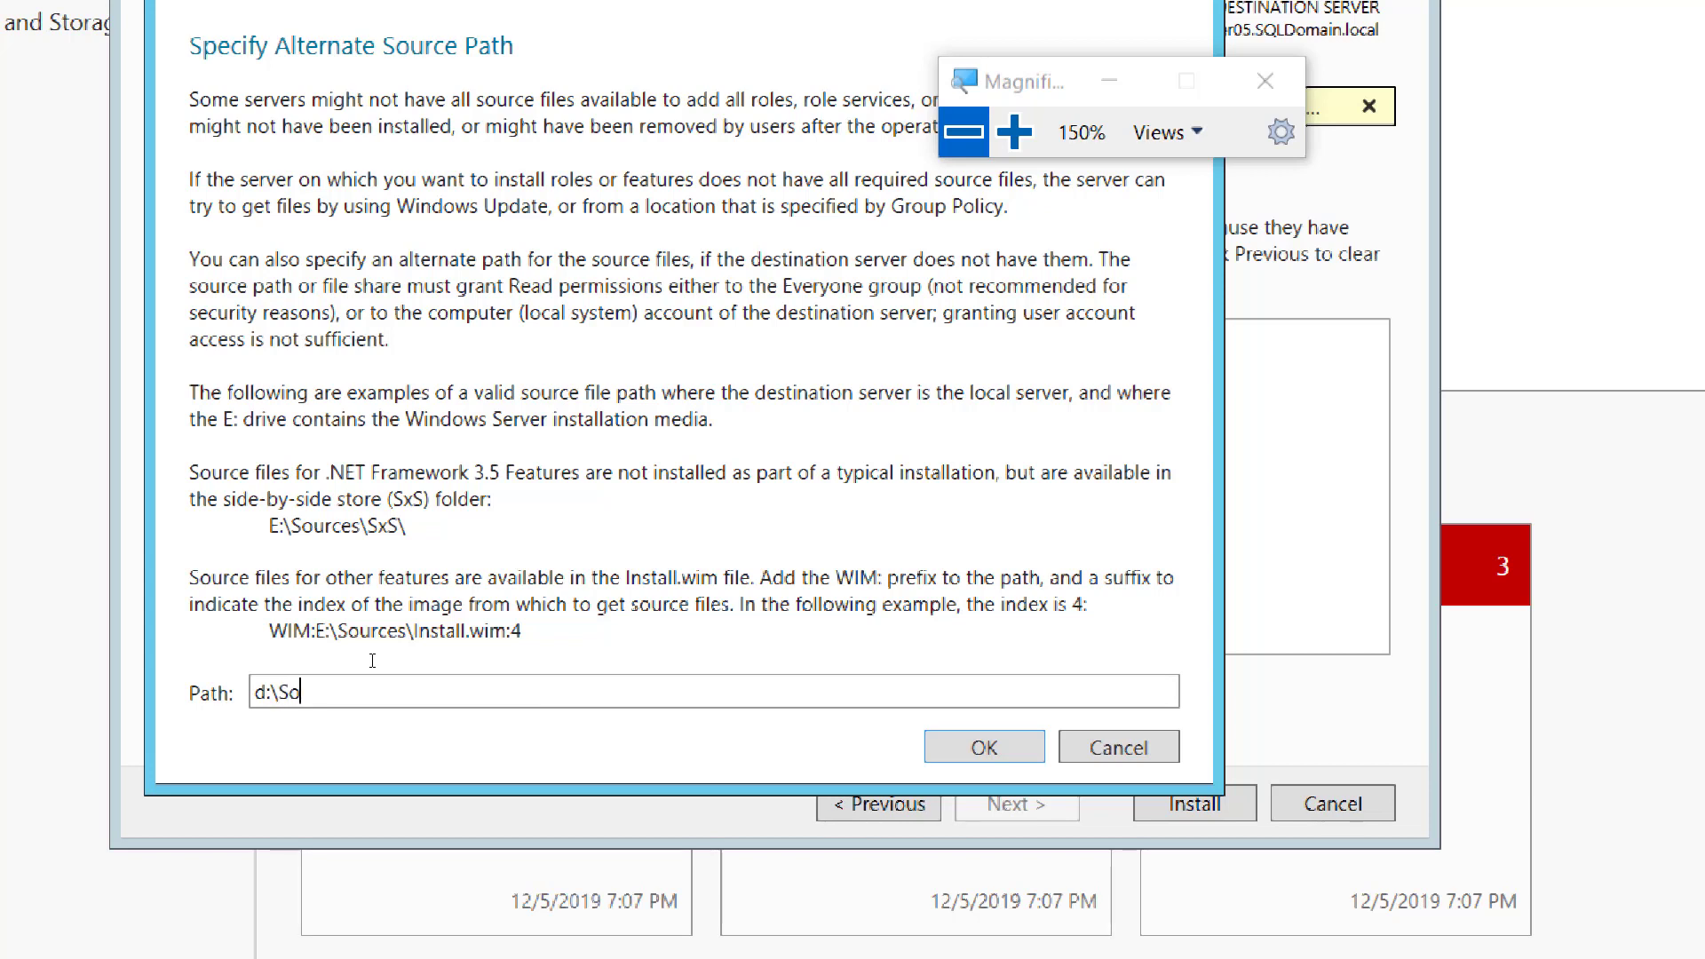
type("\\SxS\\")
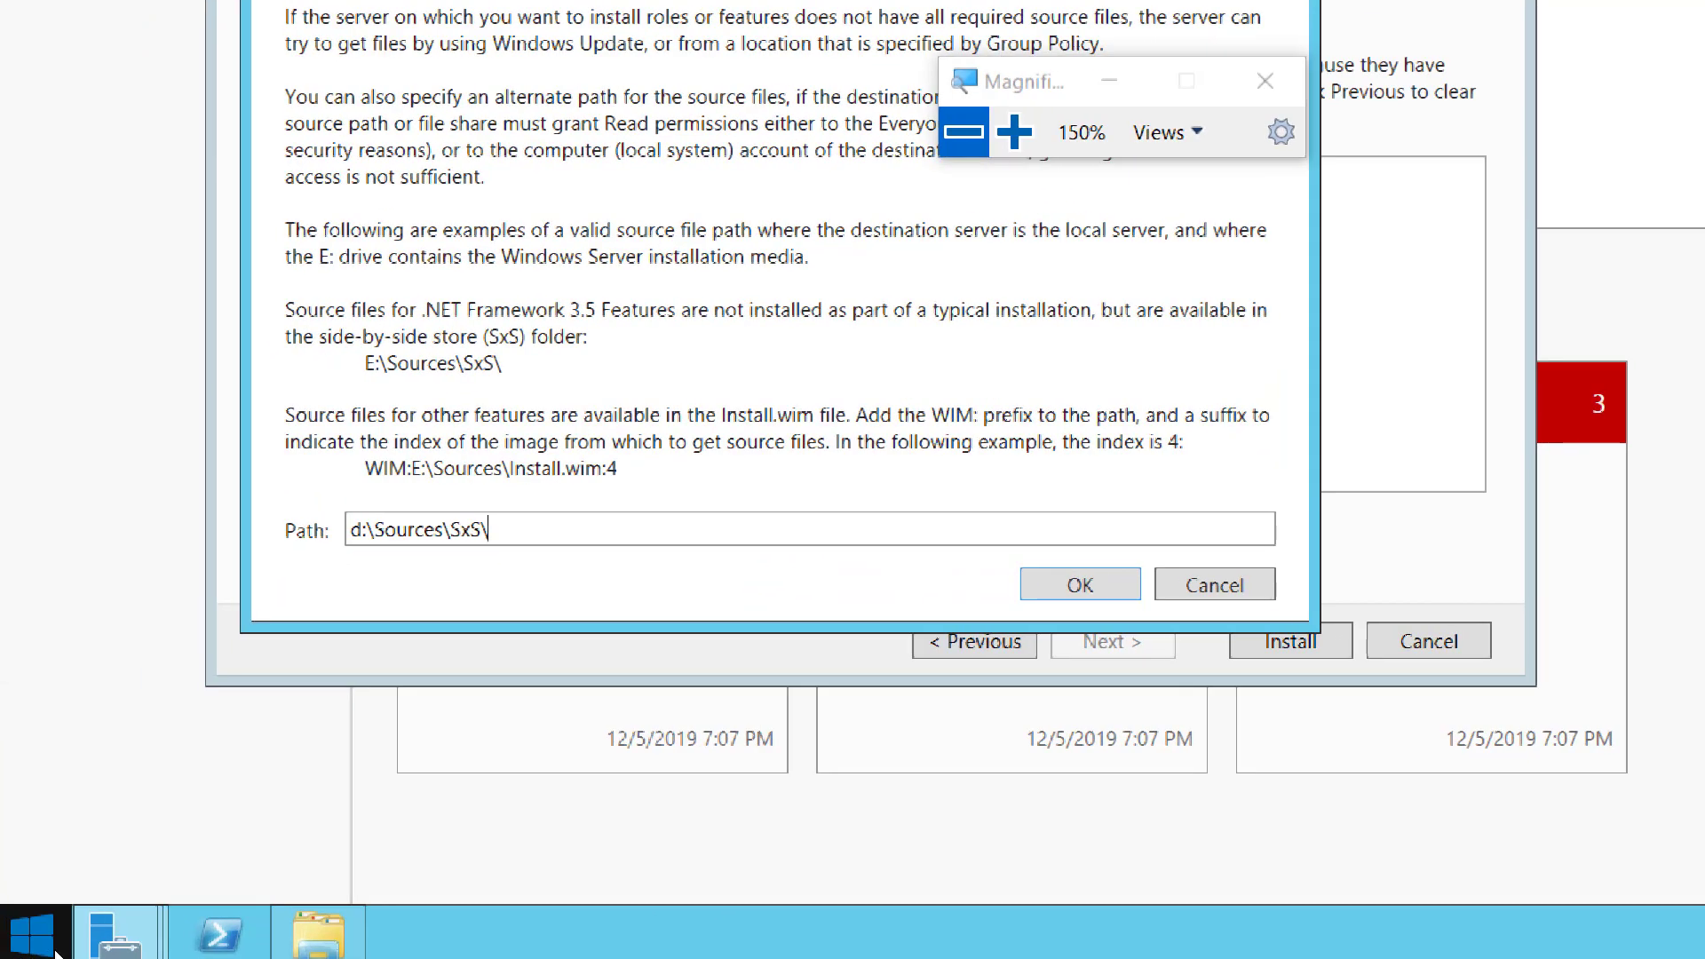
left_click(1081, 586)
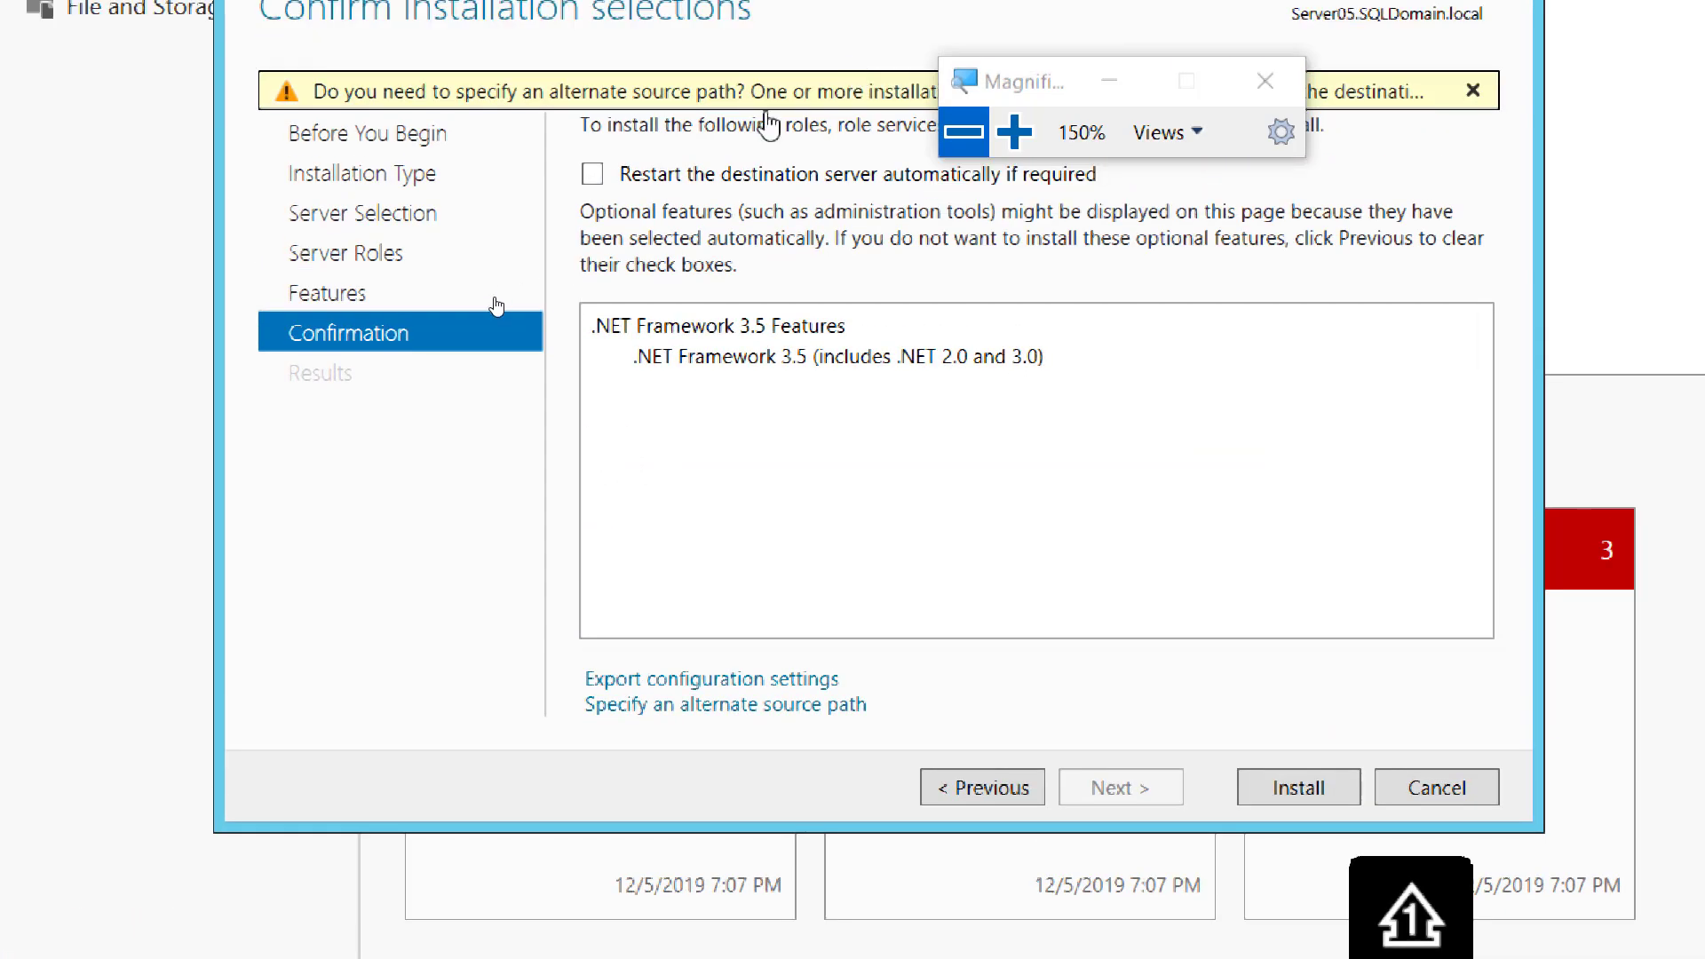
Allow the destination server to restart automatically if required and start installing .NET Framework 3.5 on Server05.
left_click(592, 174)
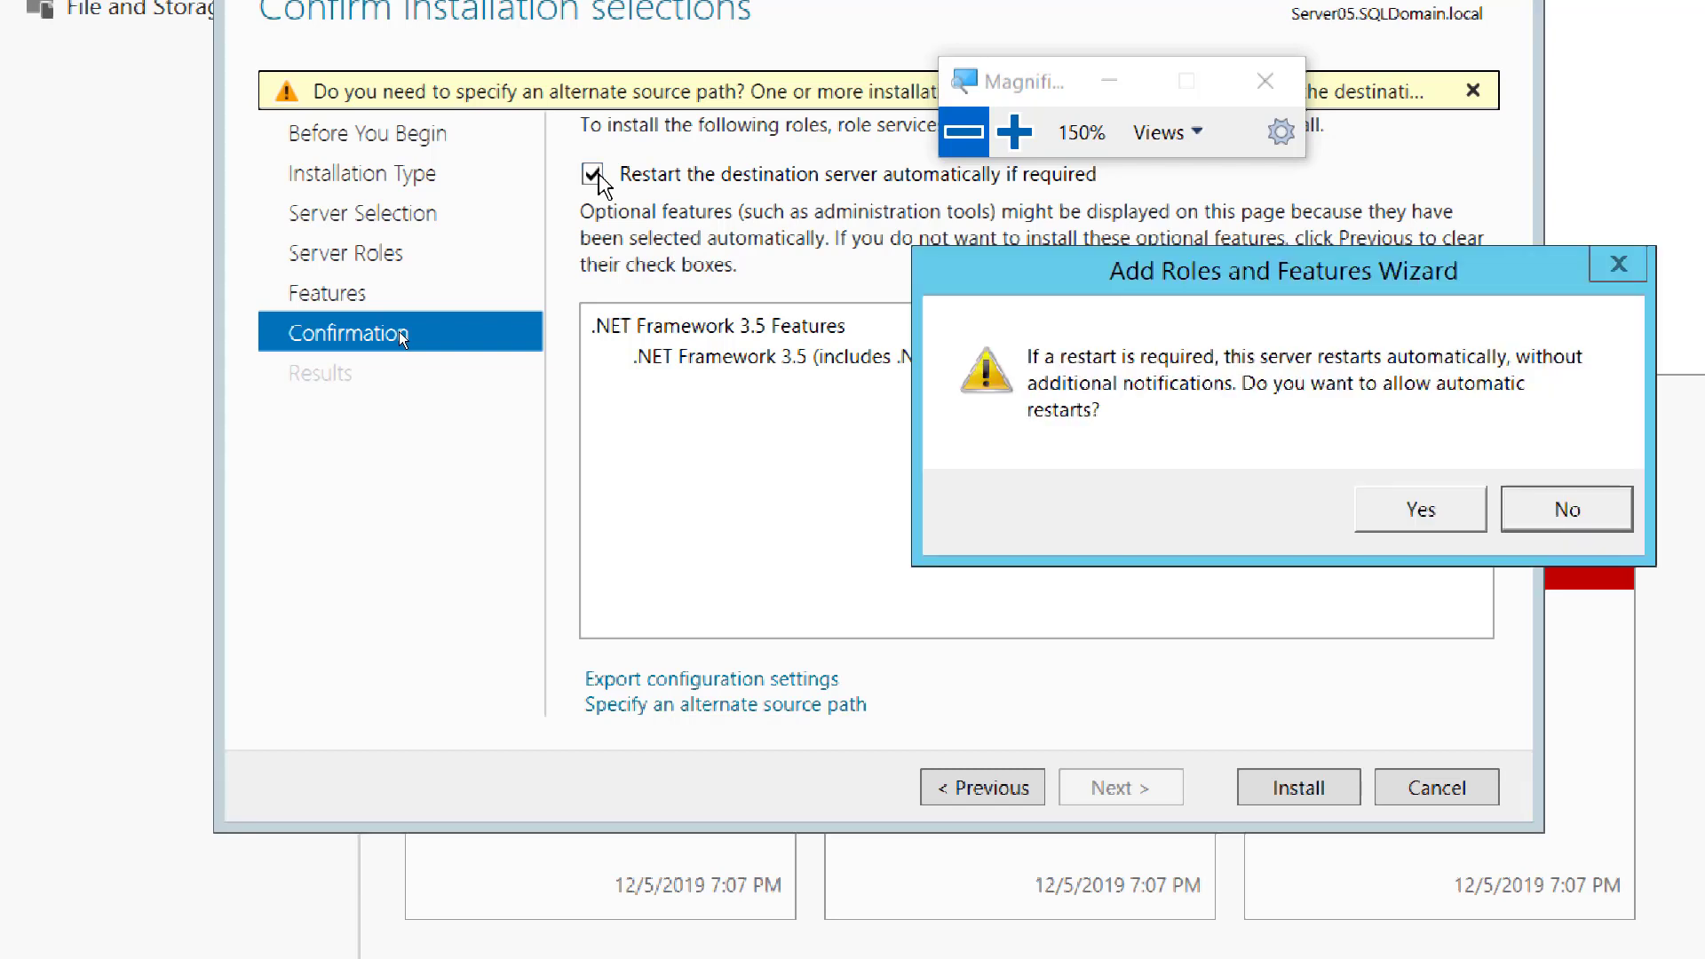
left_click(1402, 508)
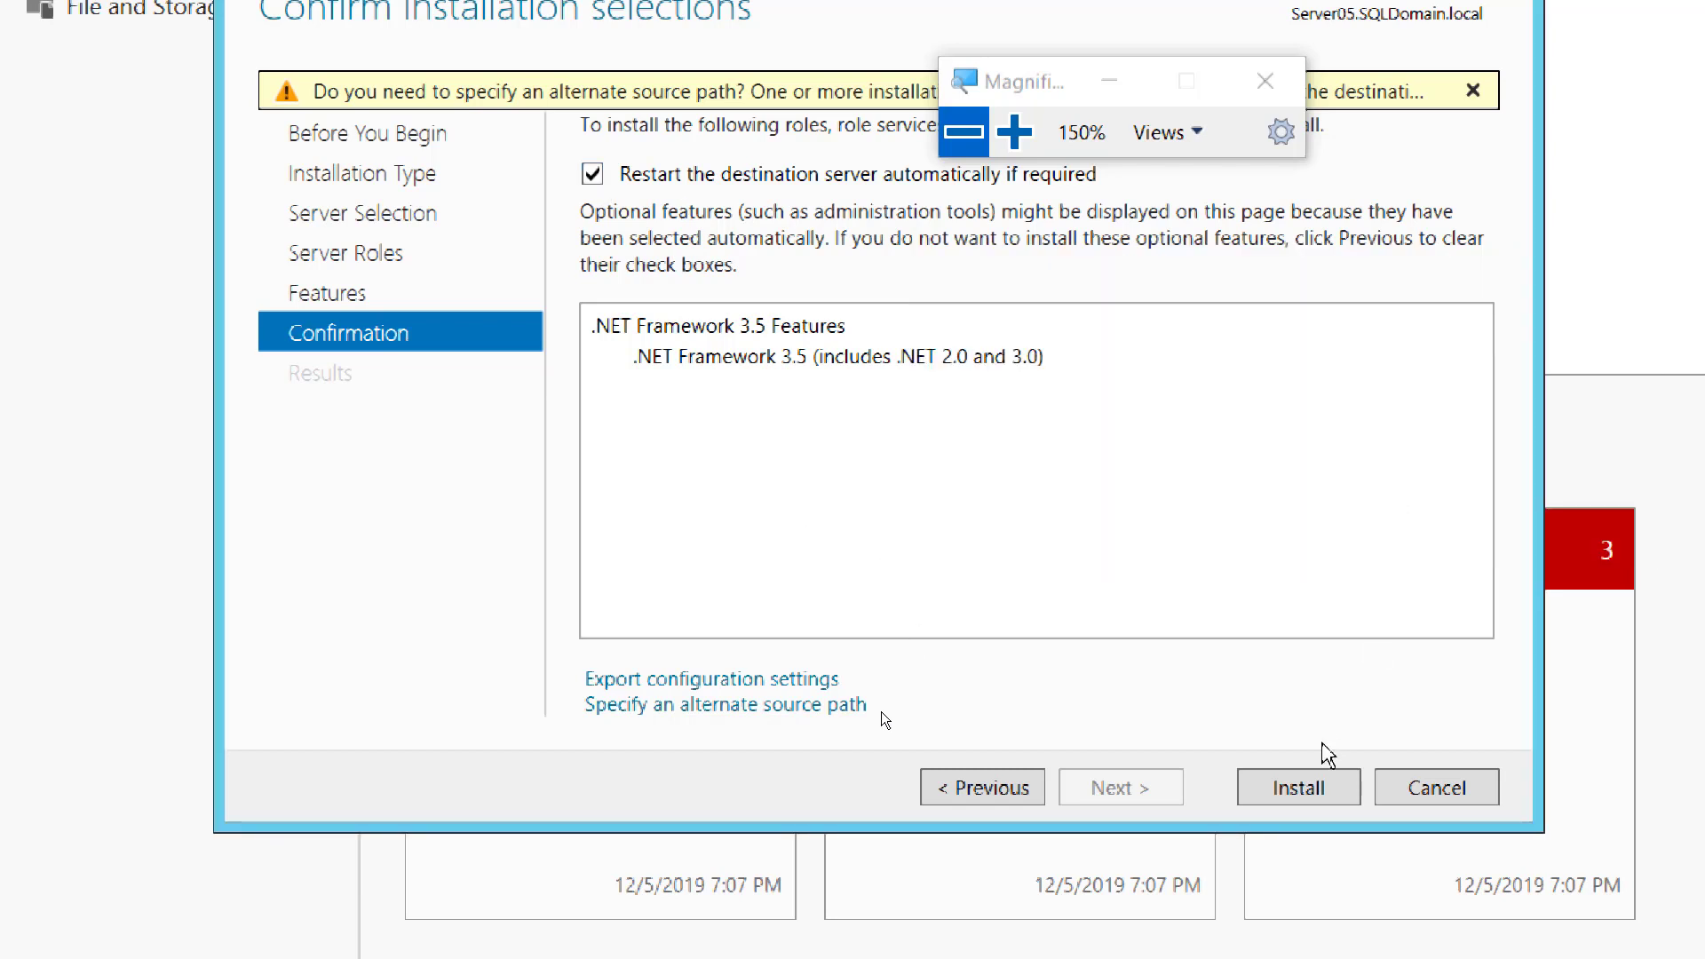
left_click(1304, 787)
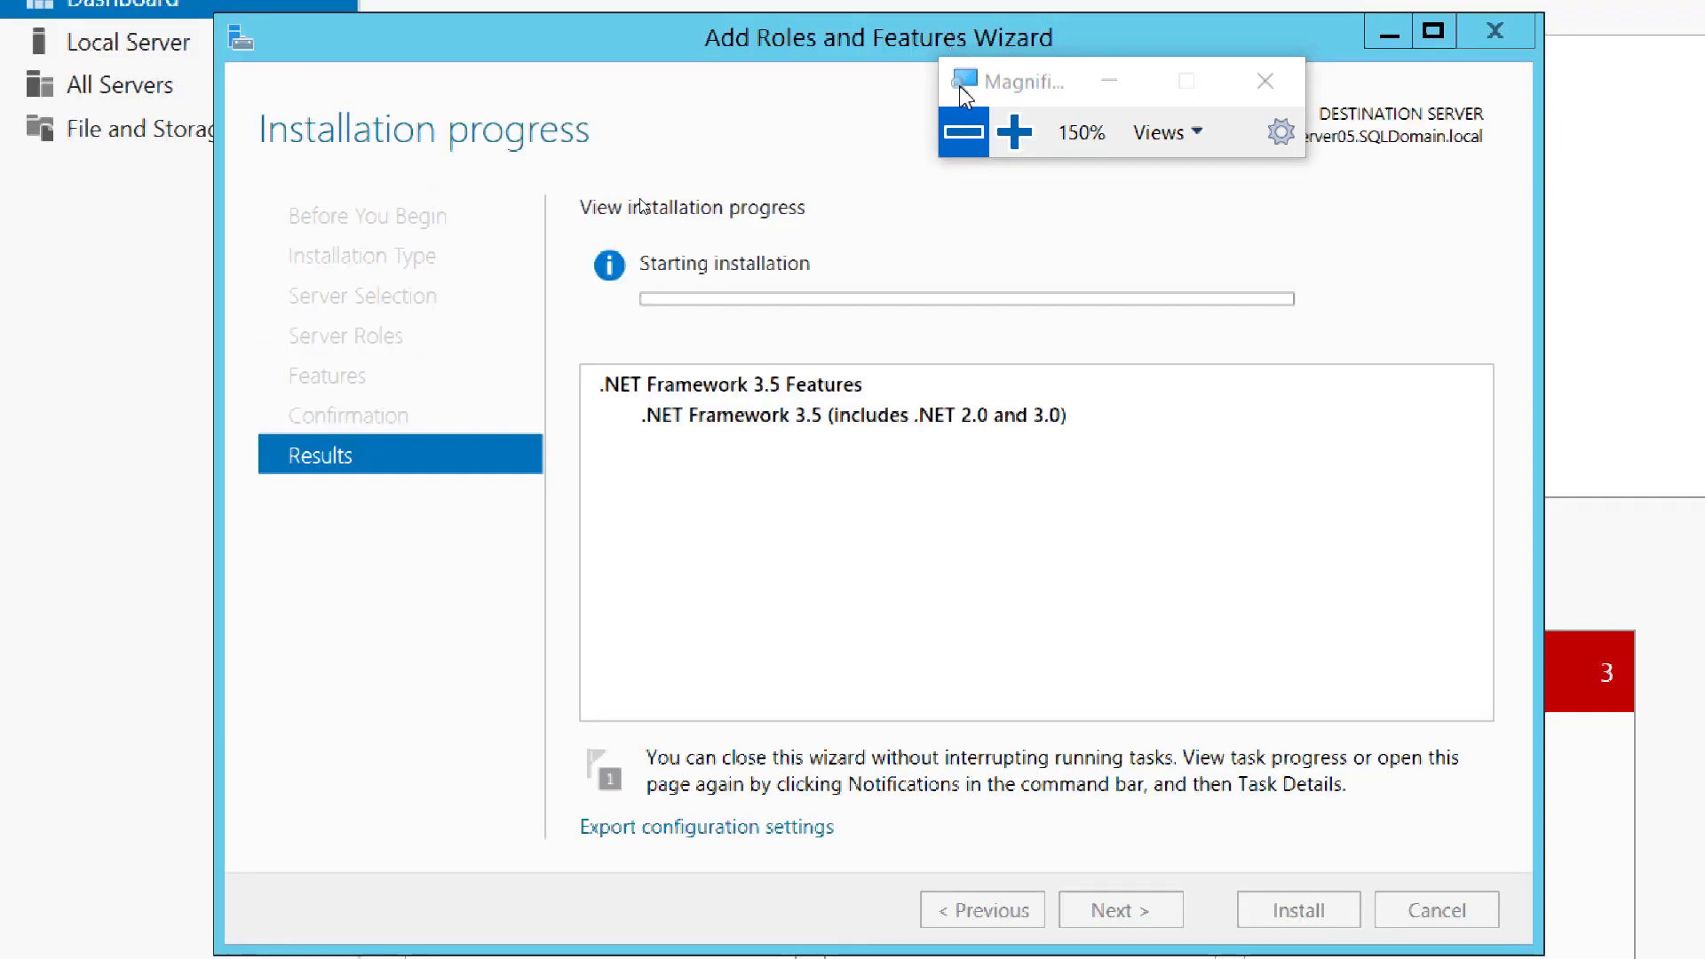
left_click(963, 133)
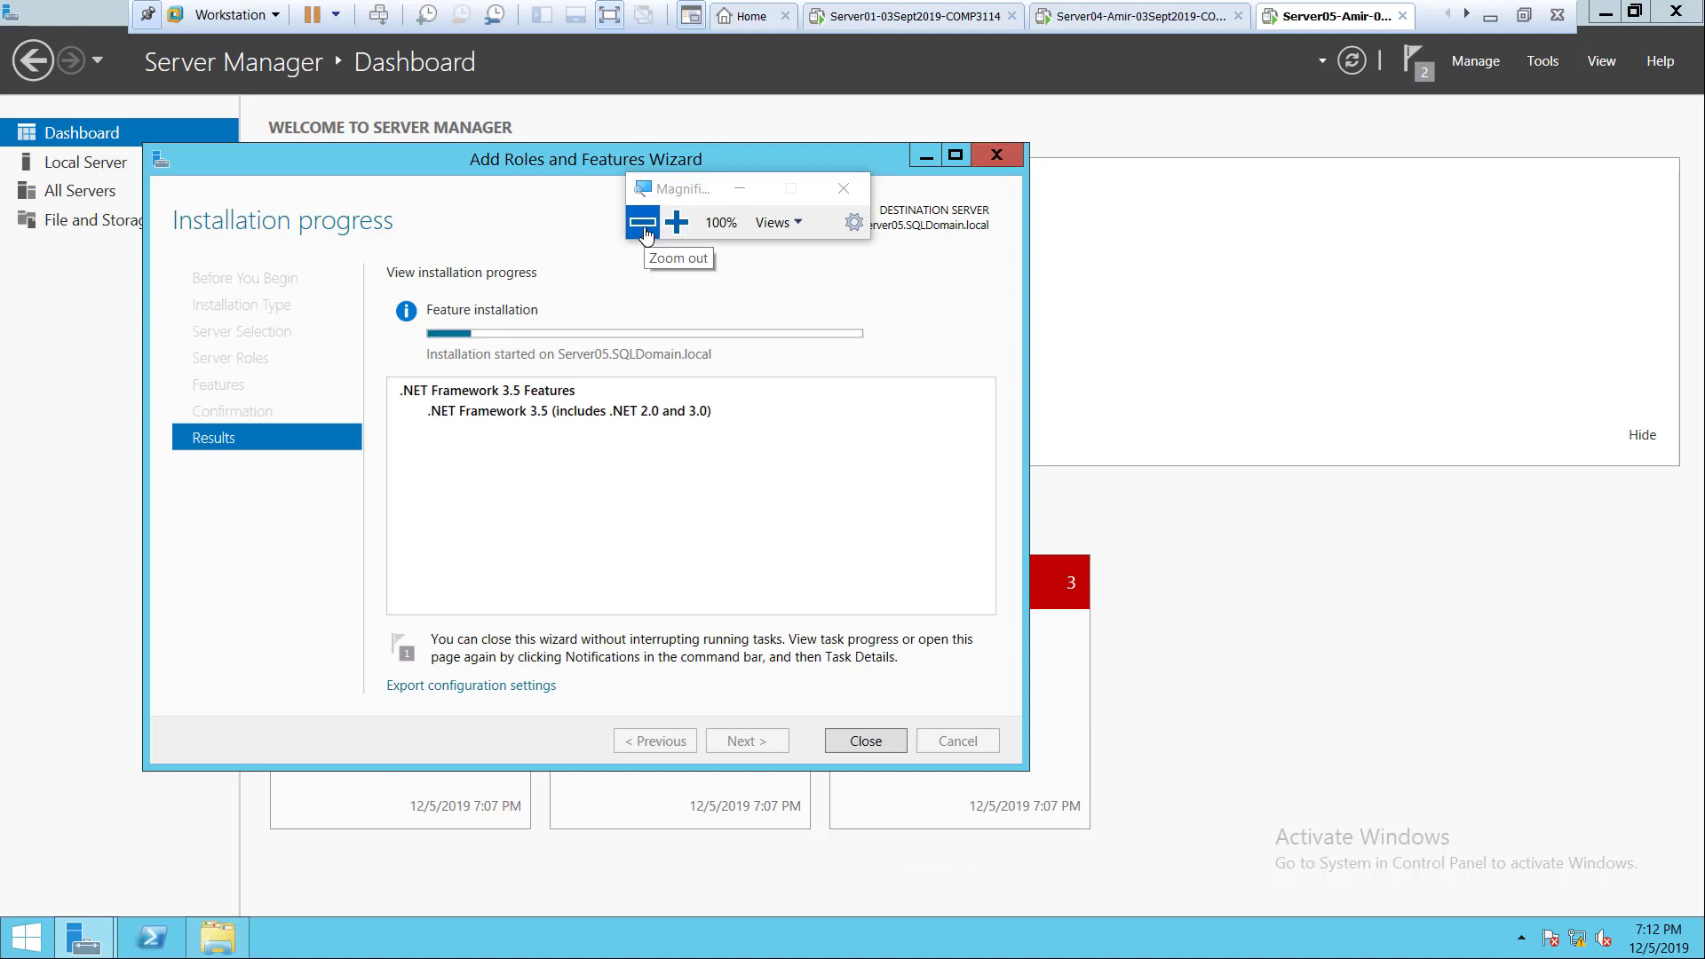
Check the .NET Framework 3.5 installation progress on both Server04 and Server05, leaving the virtual machine's full-screen view.
left_click(1116, 29)
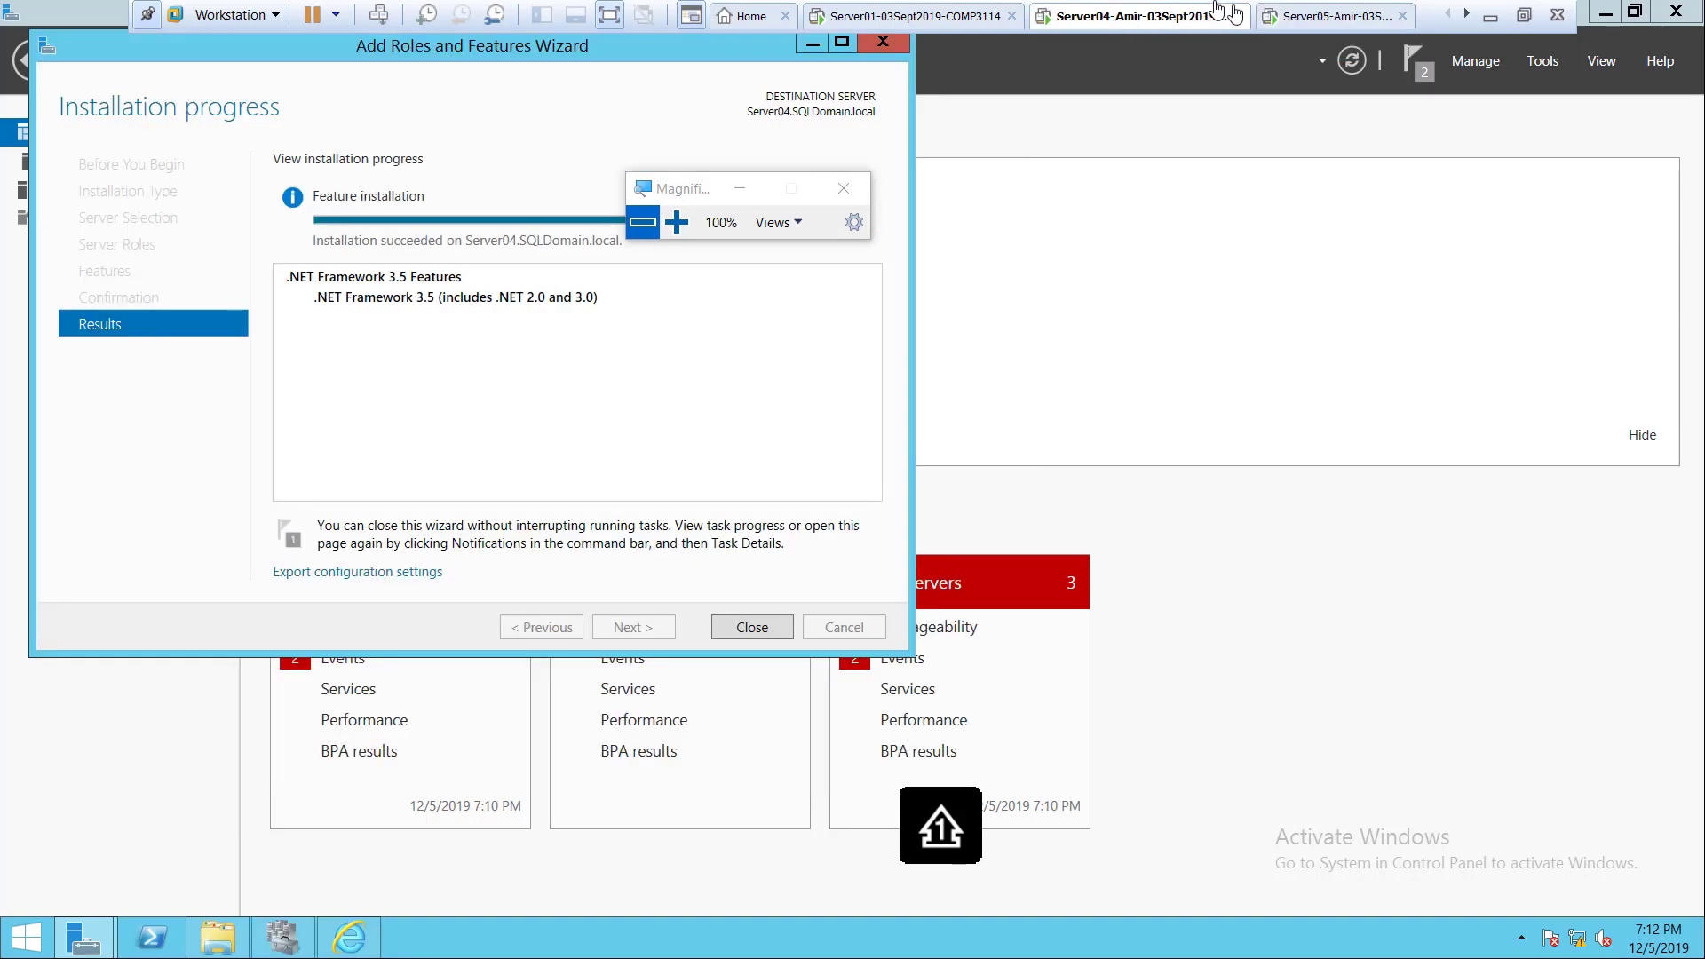
left_click(1310, 24)
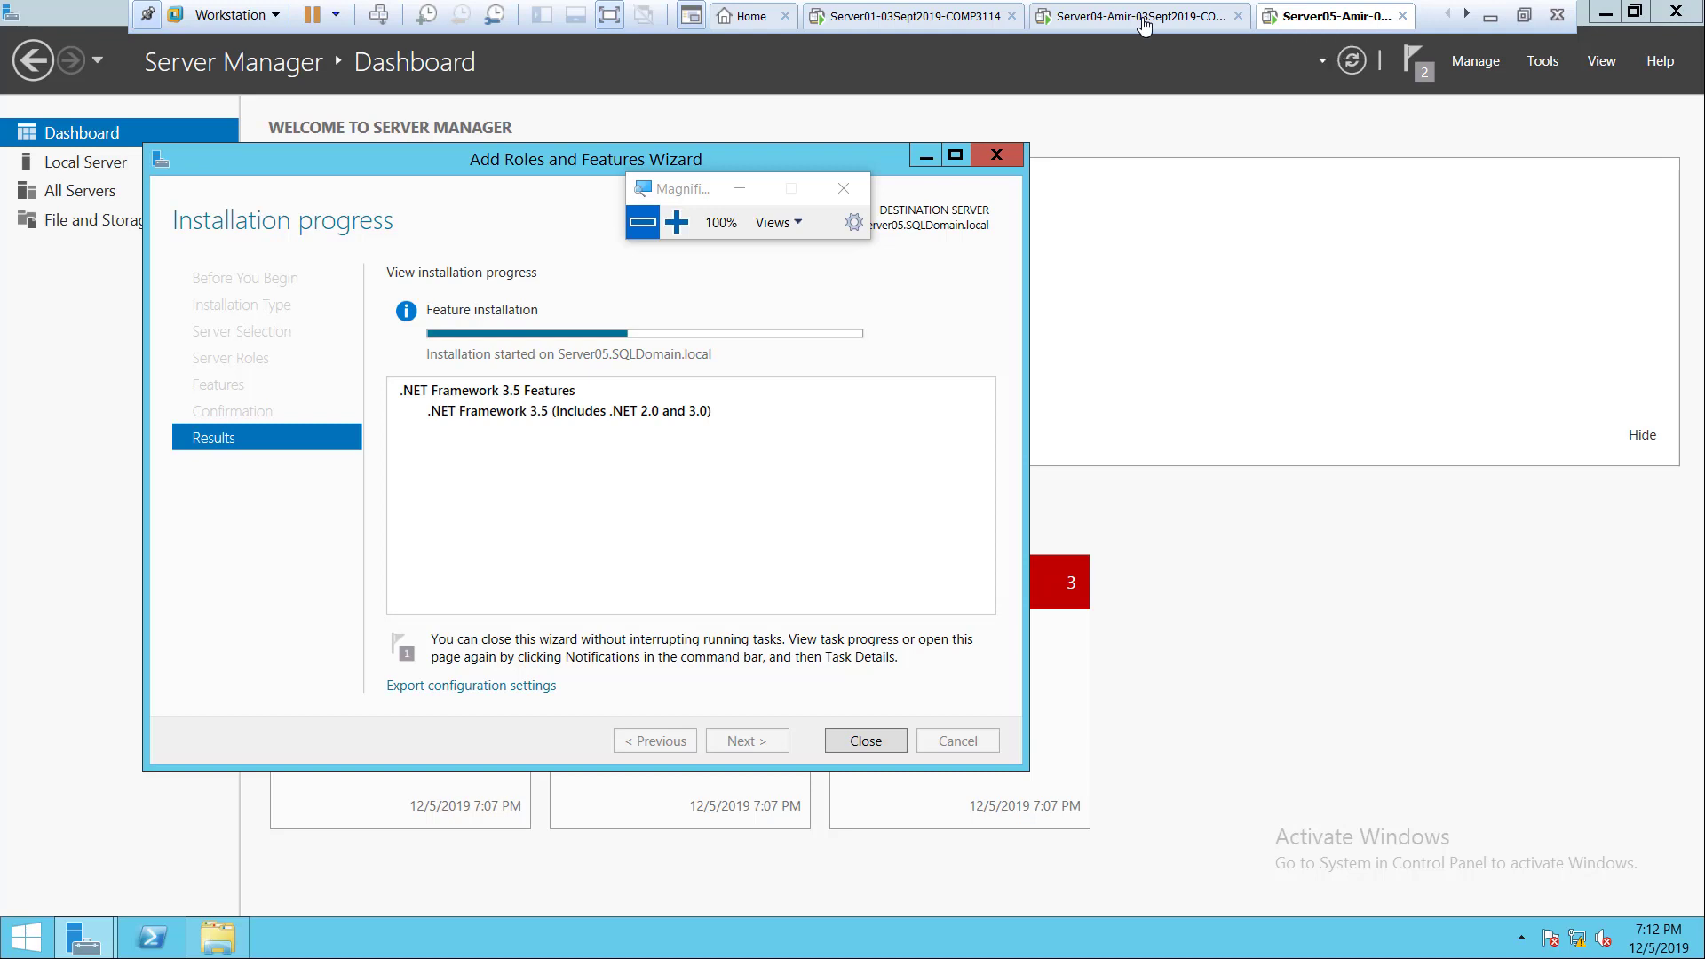
left_click(1523, 15)
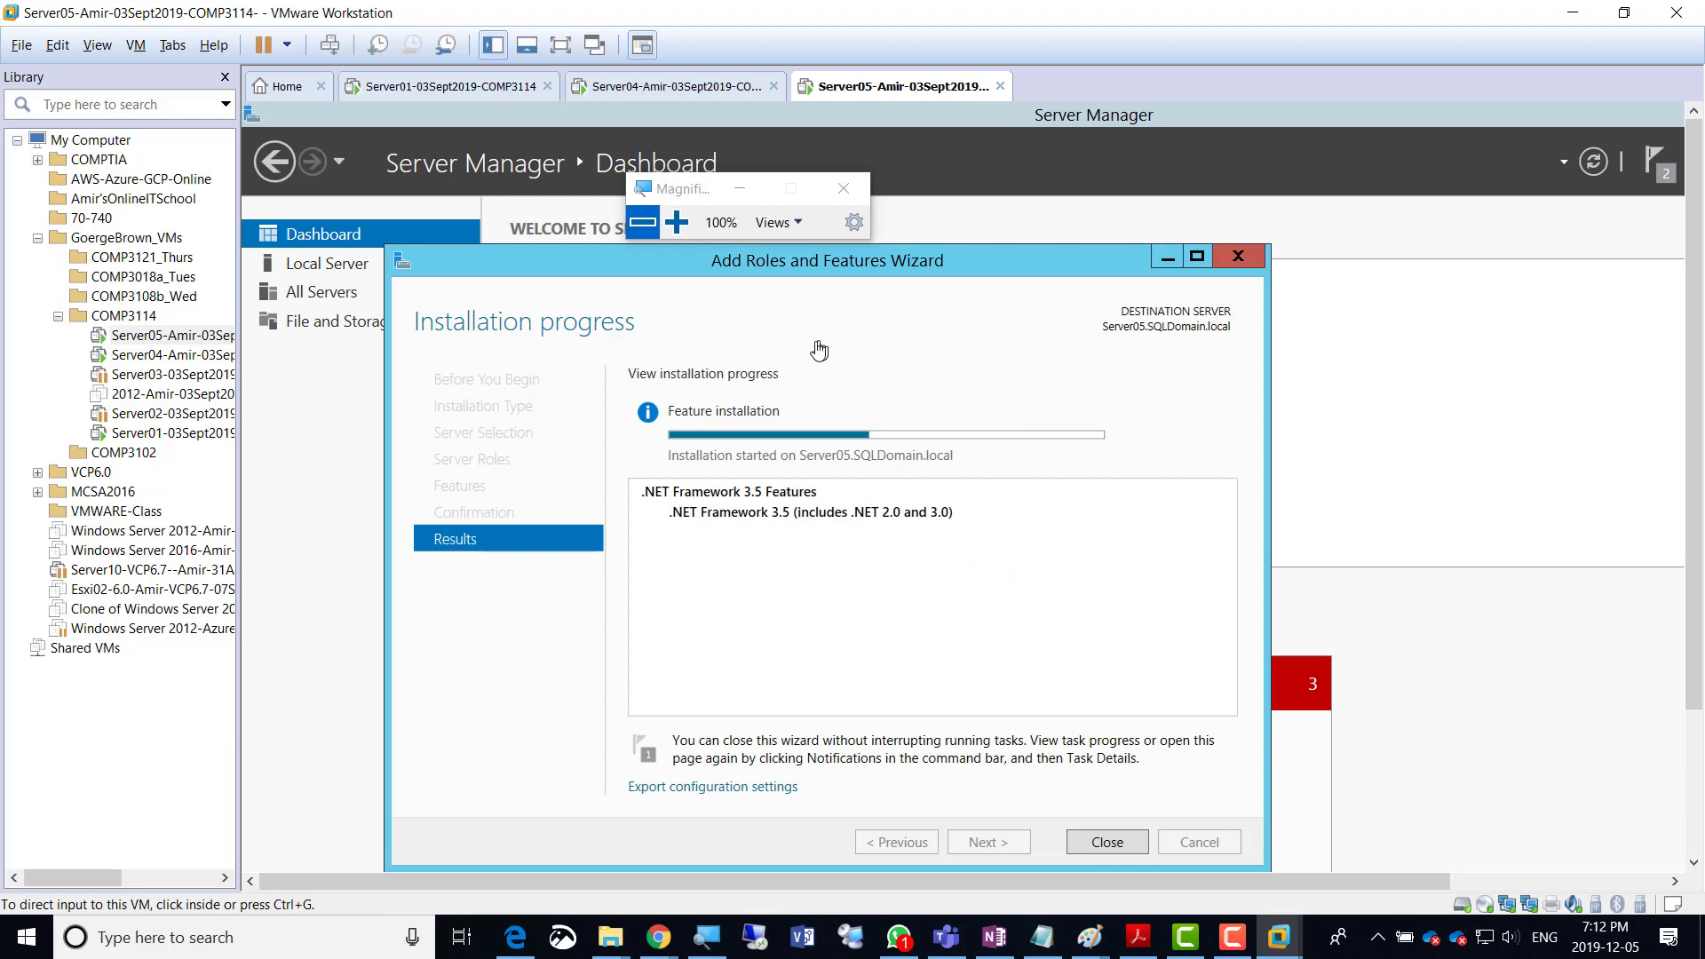
left_click(673, 89)
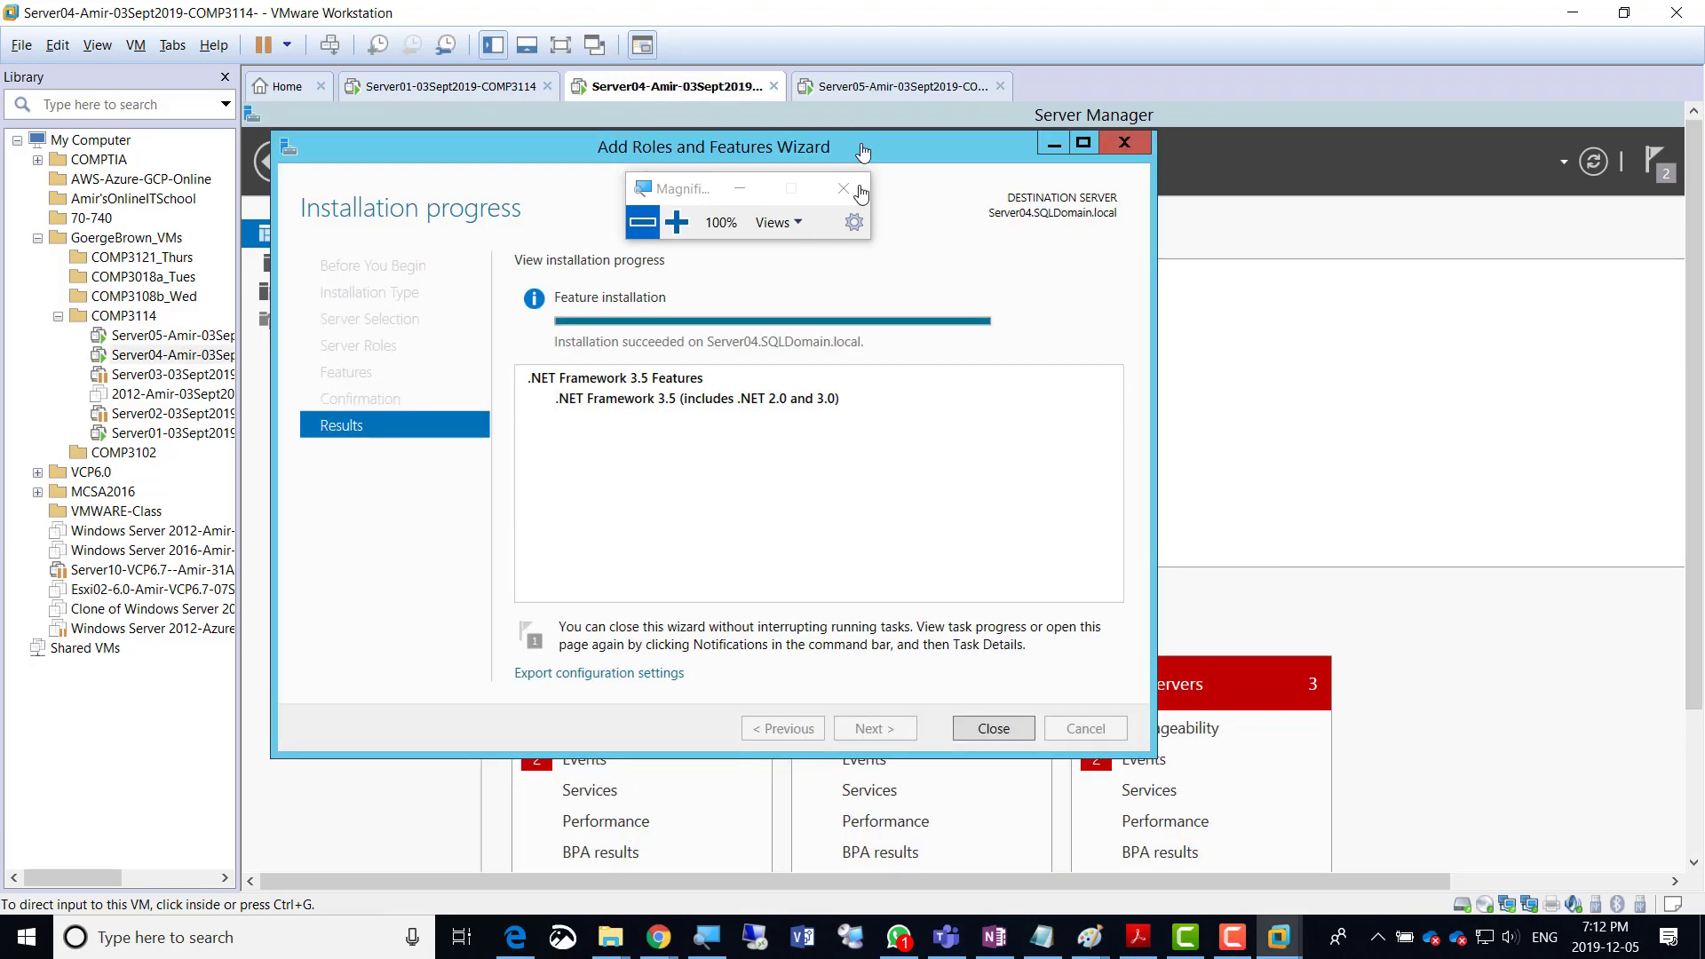
left_click(879, 98)
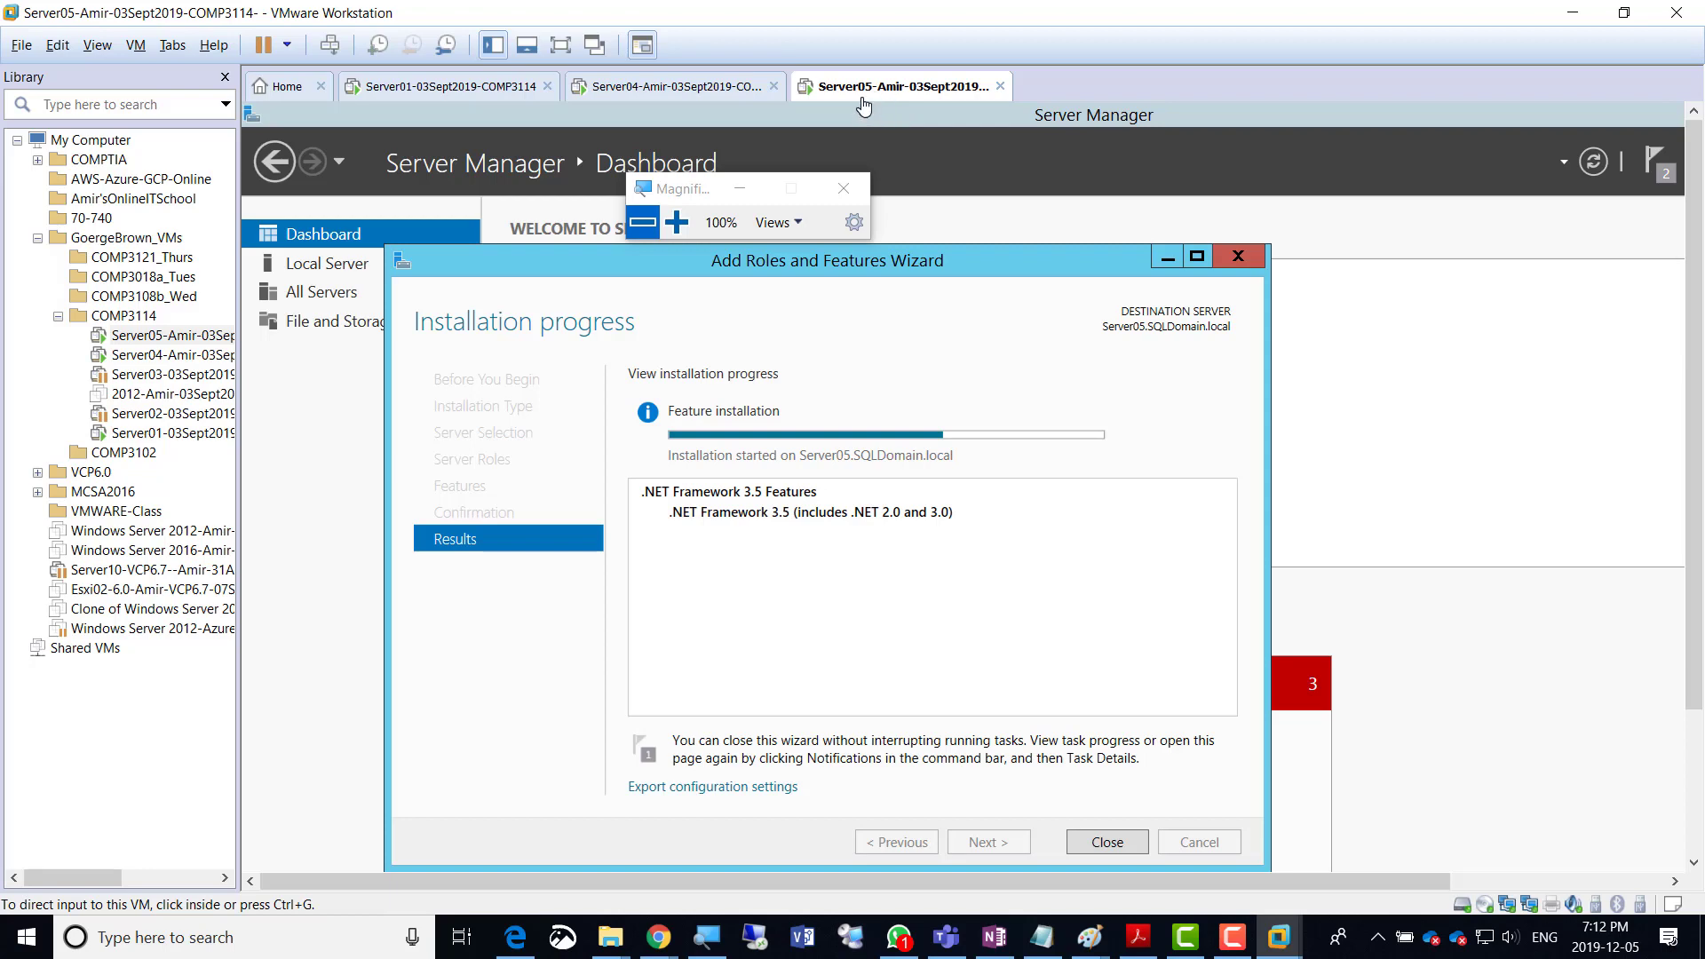
Switch to the Server04 virtual machine and close its Add Roles and Features Wizard.
left_click(667, 93)
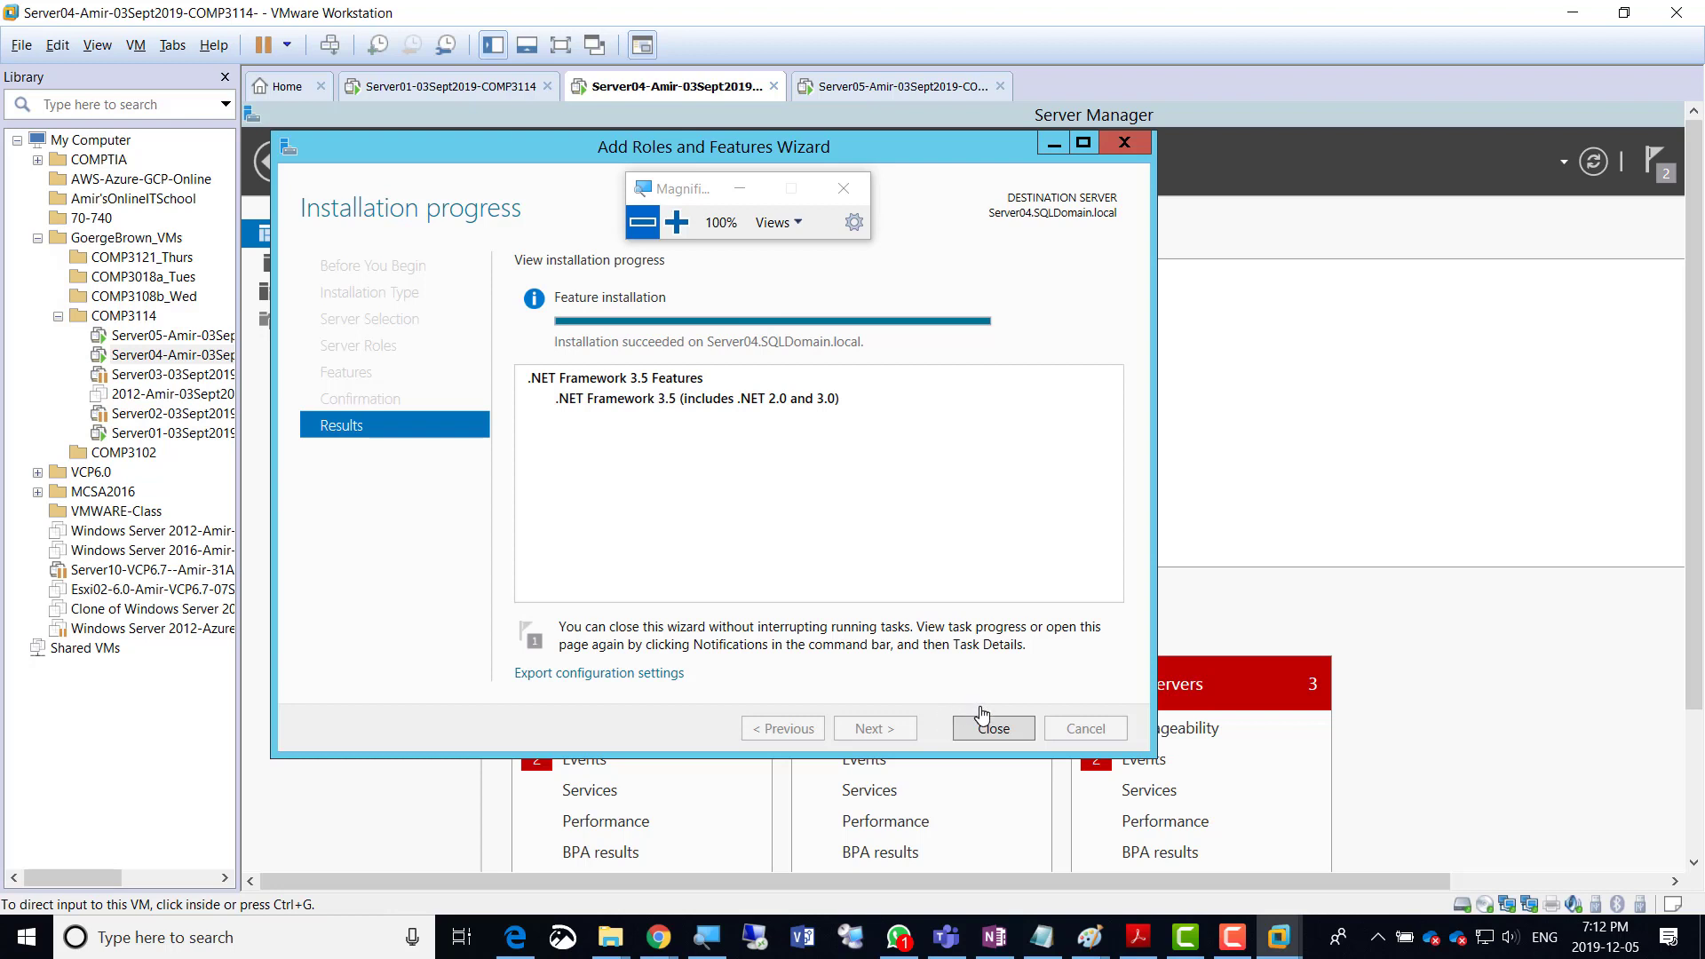
left_click(1120, 570)
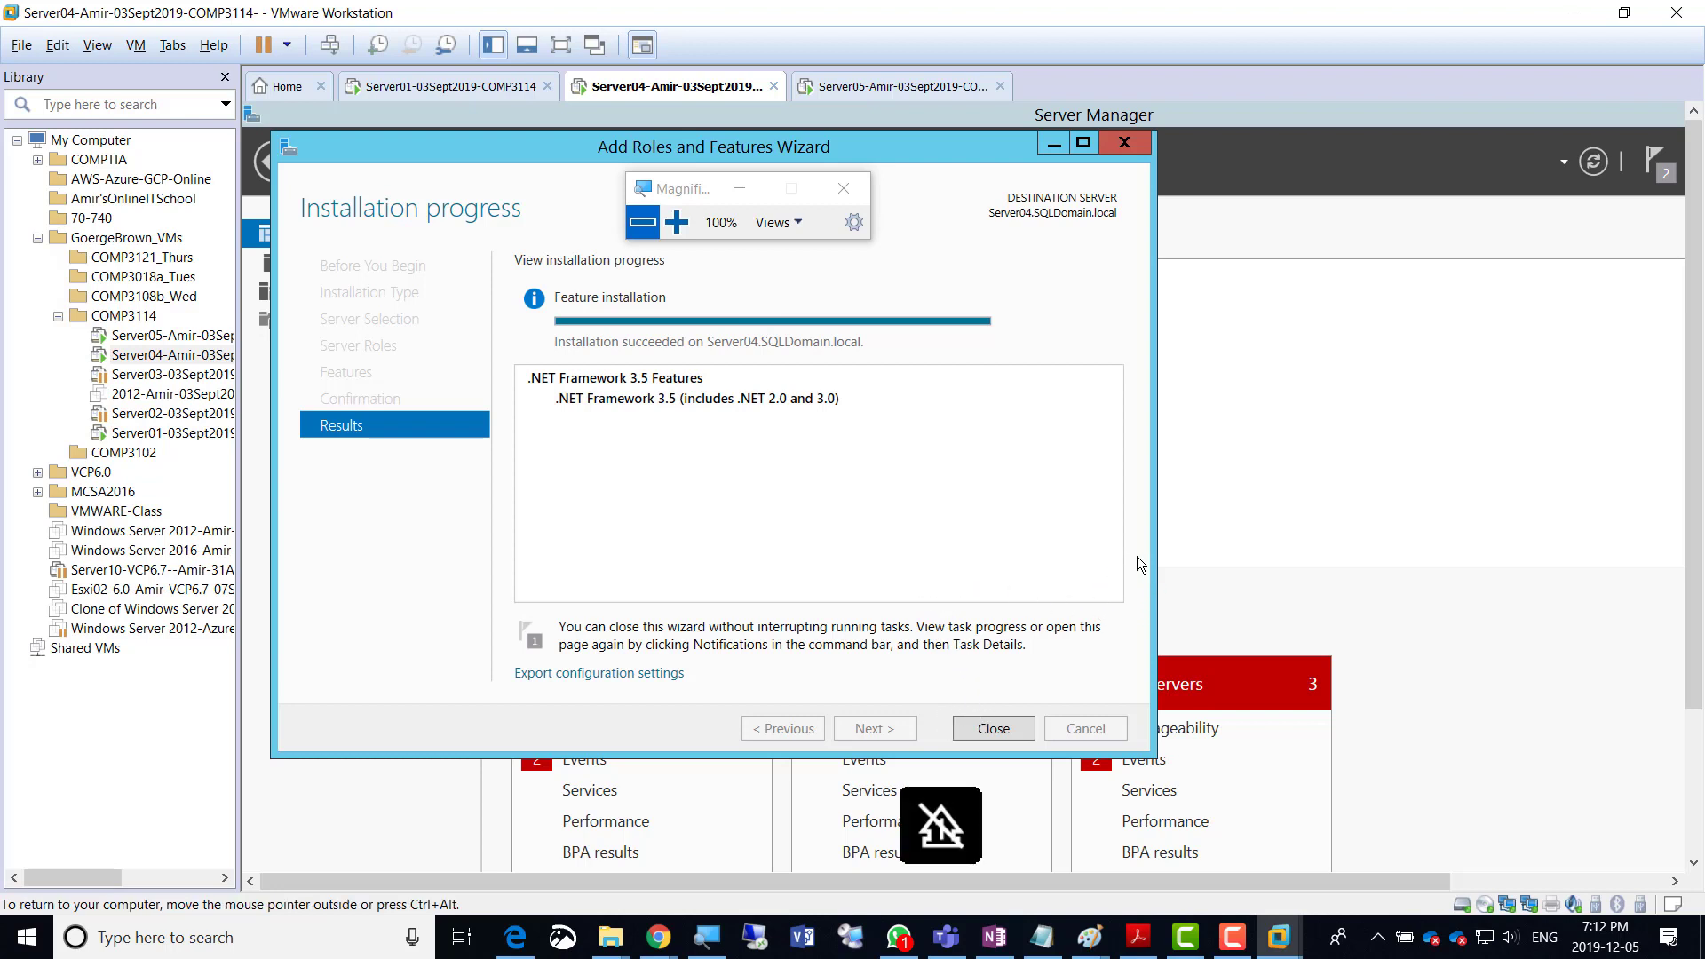
left_click(996, 730)
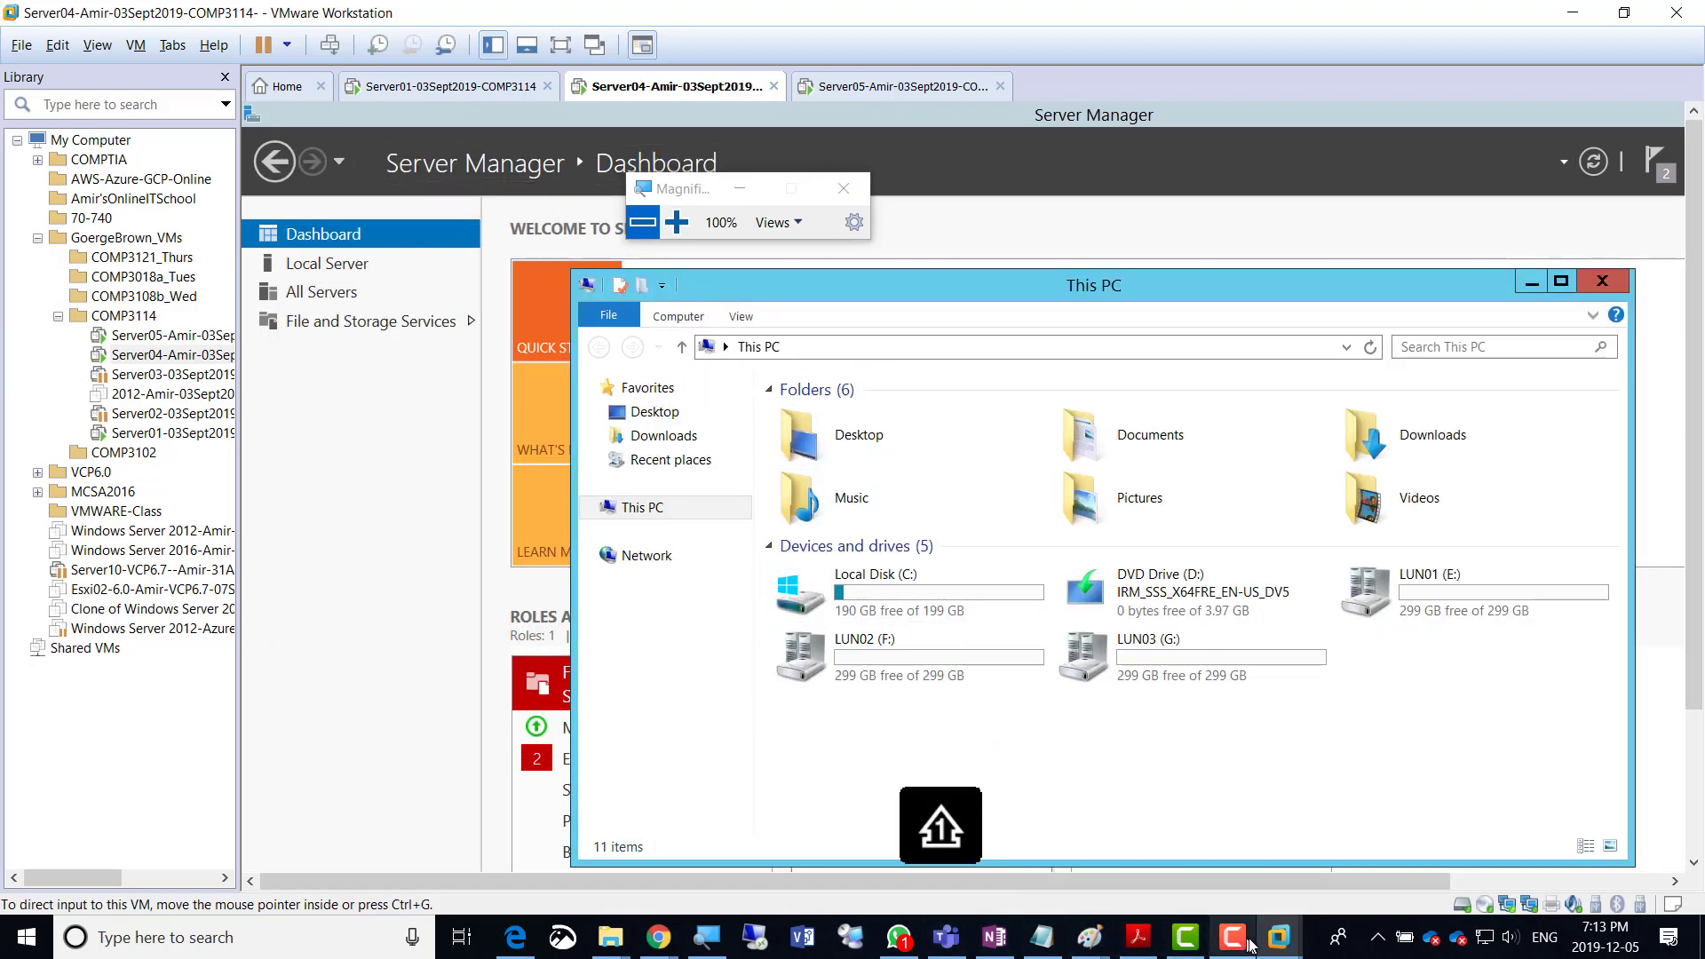
Switch to OneNote and review the Week14 lab steps and the Week13 - 28Nov2019 notes on SQL Server failover cluster installation.
left_click(995, 937)
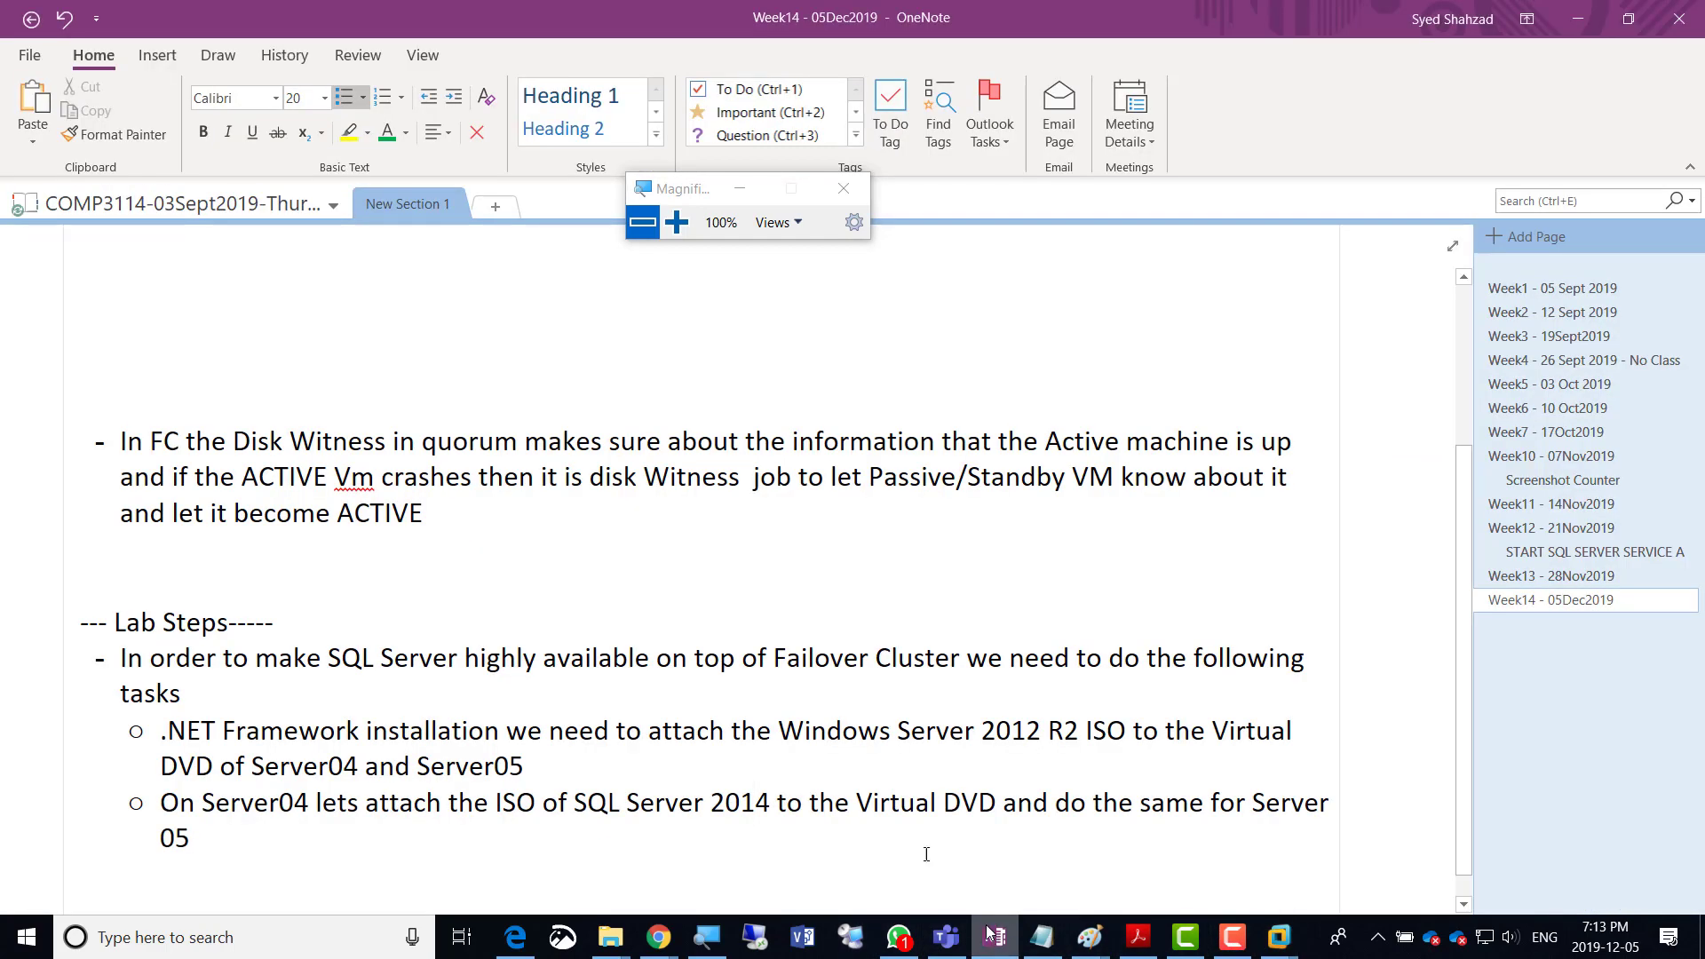
scroll(942, 656, "down", 1)
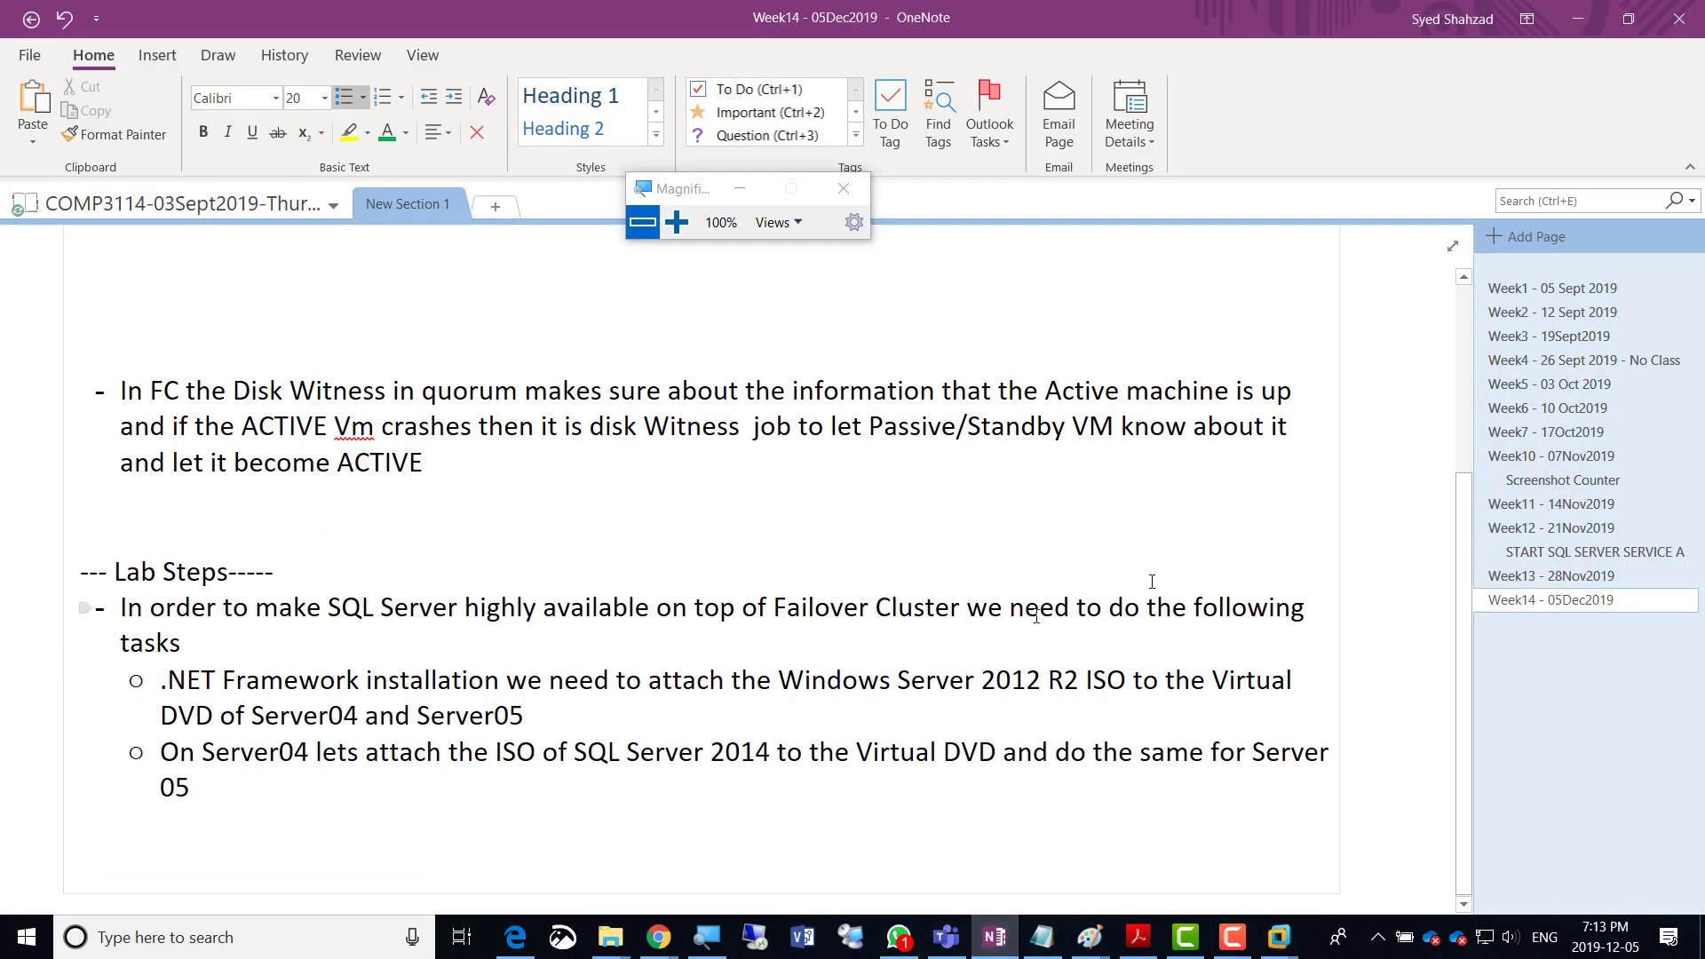
left_click(1528, 575)
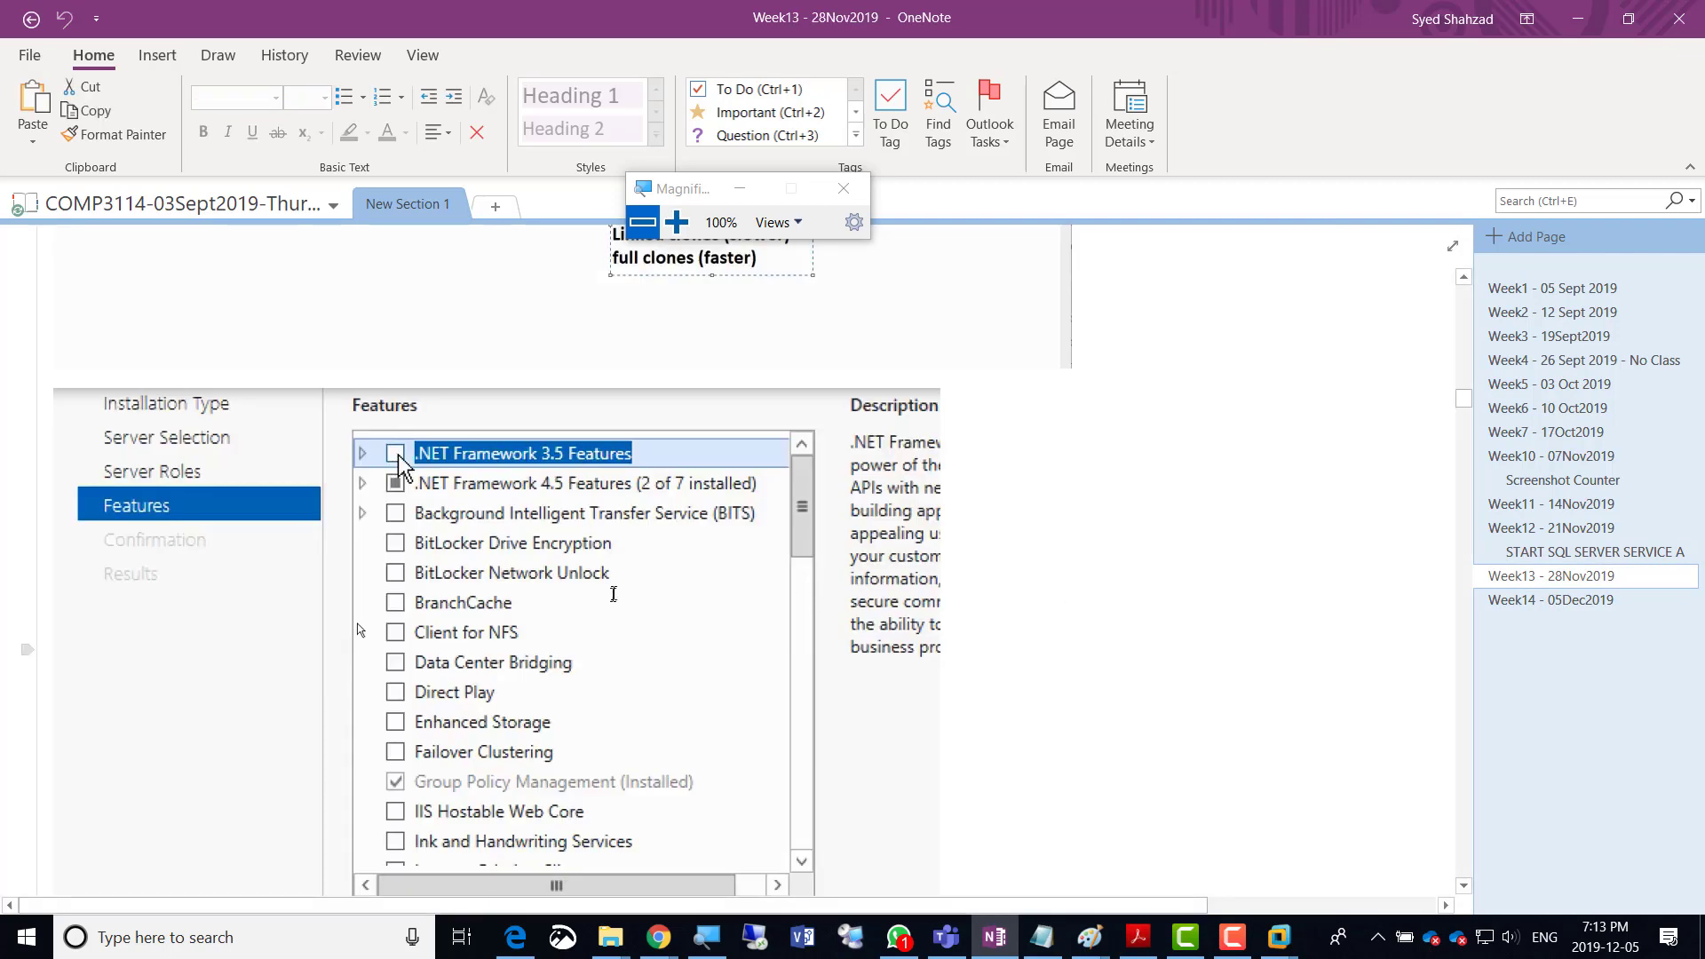
scroll(610, 596, "down", 3)
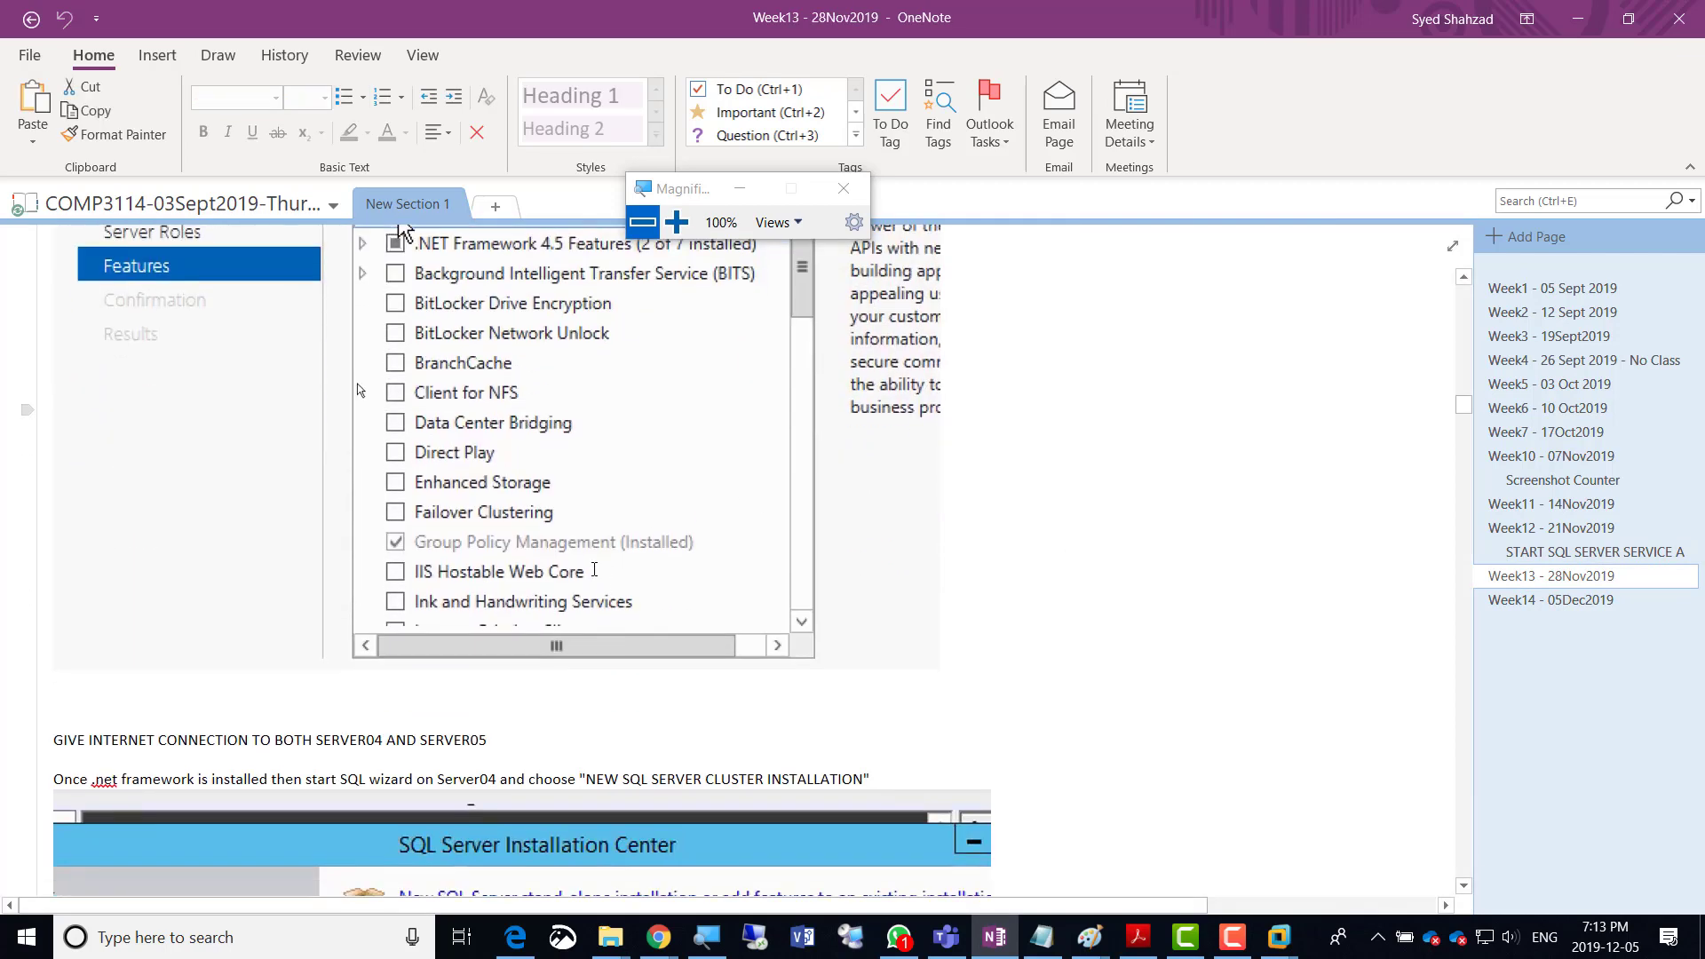
scroll(258, 513, "up", 2)
scroll(257, 513, "down", 5)
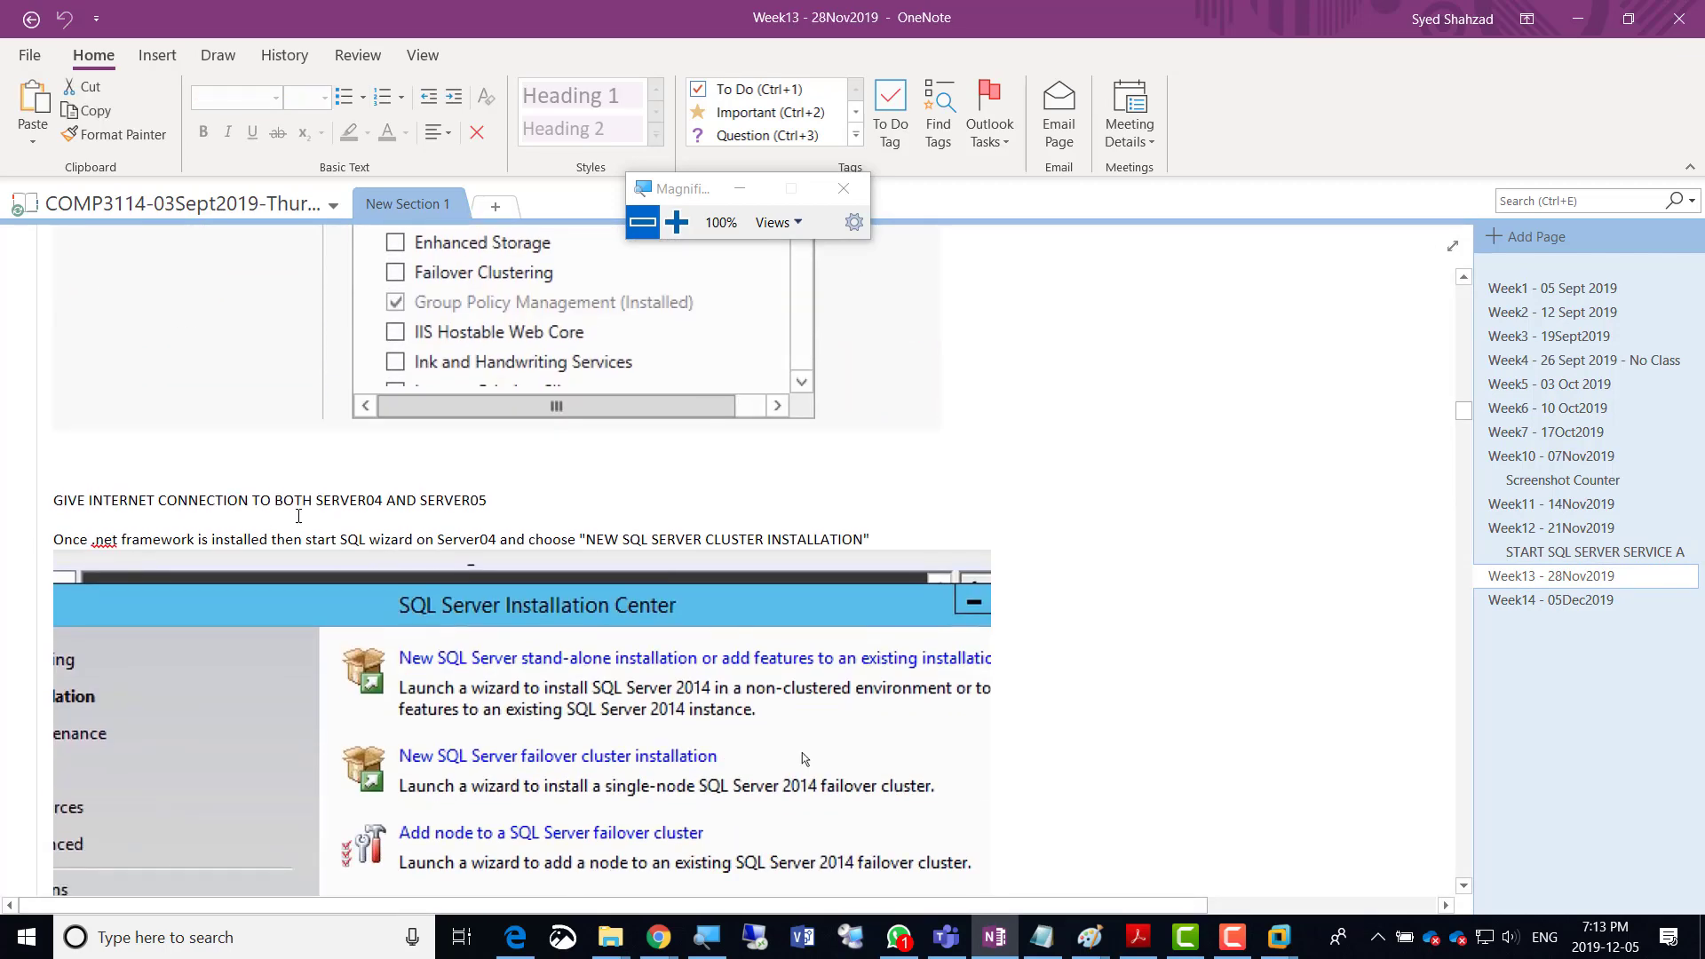
left_click(677, 222)
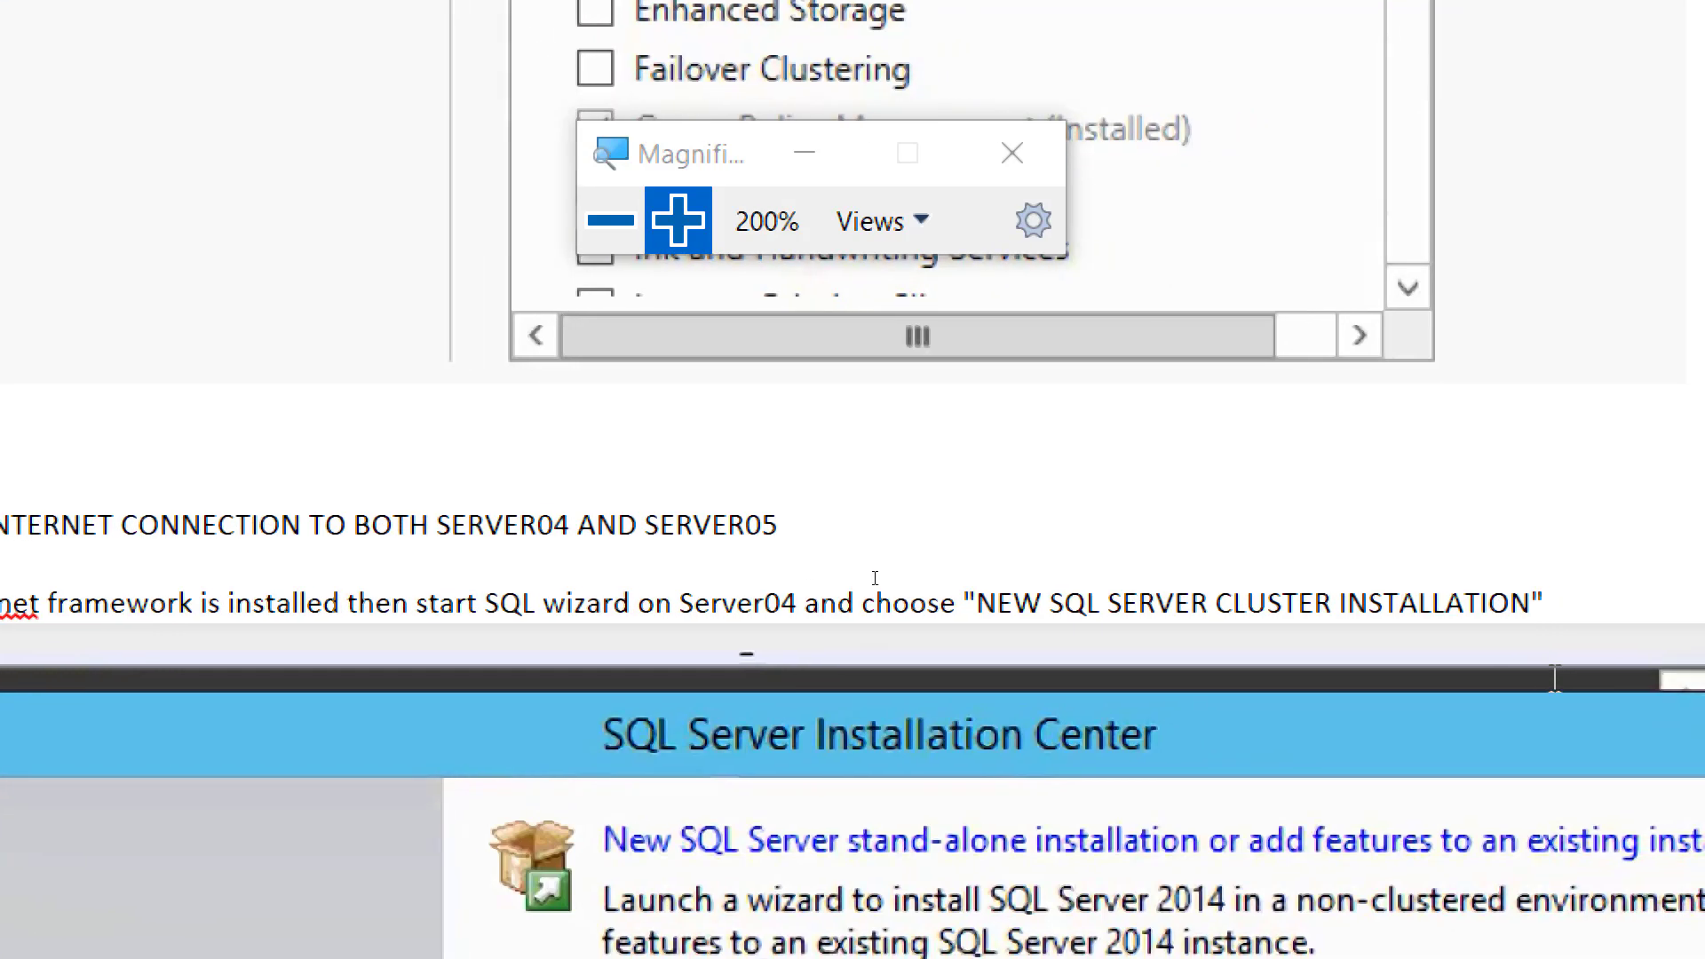
left_click(614, 229)
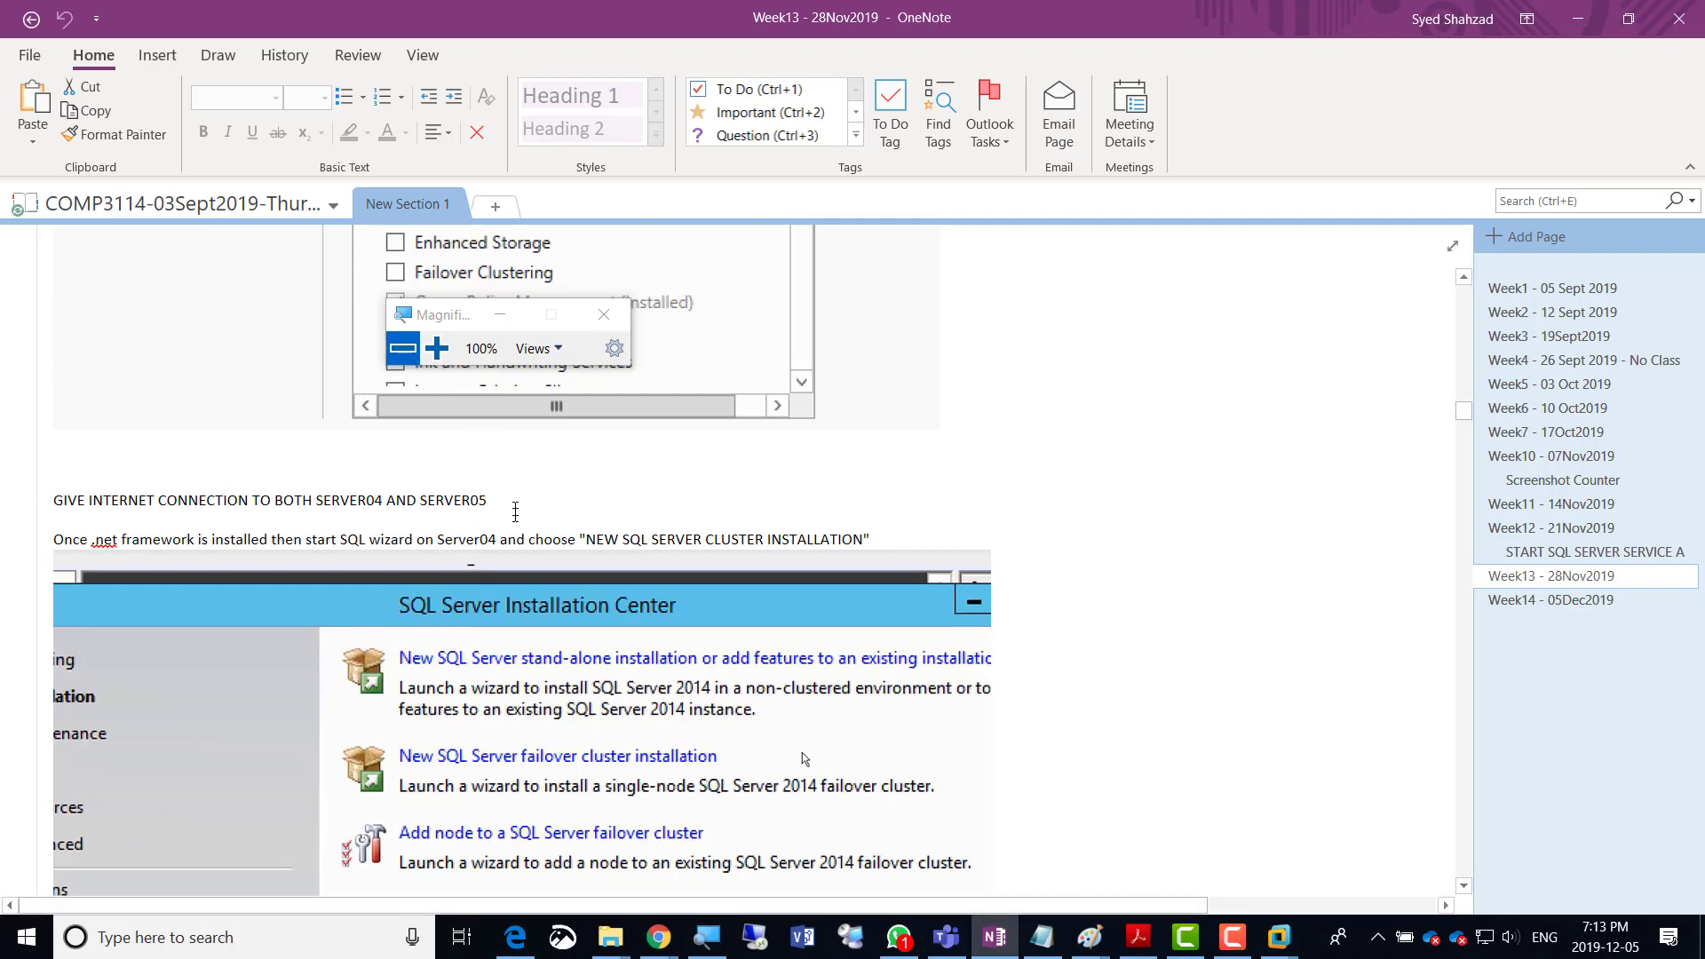
scroll(511, 505, "down", 3)
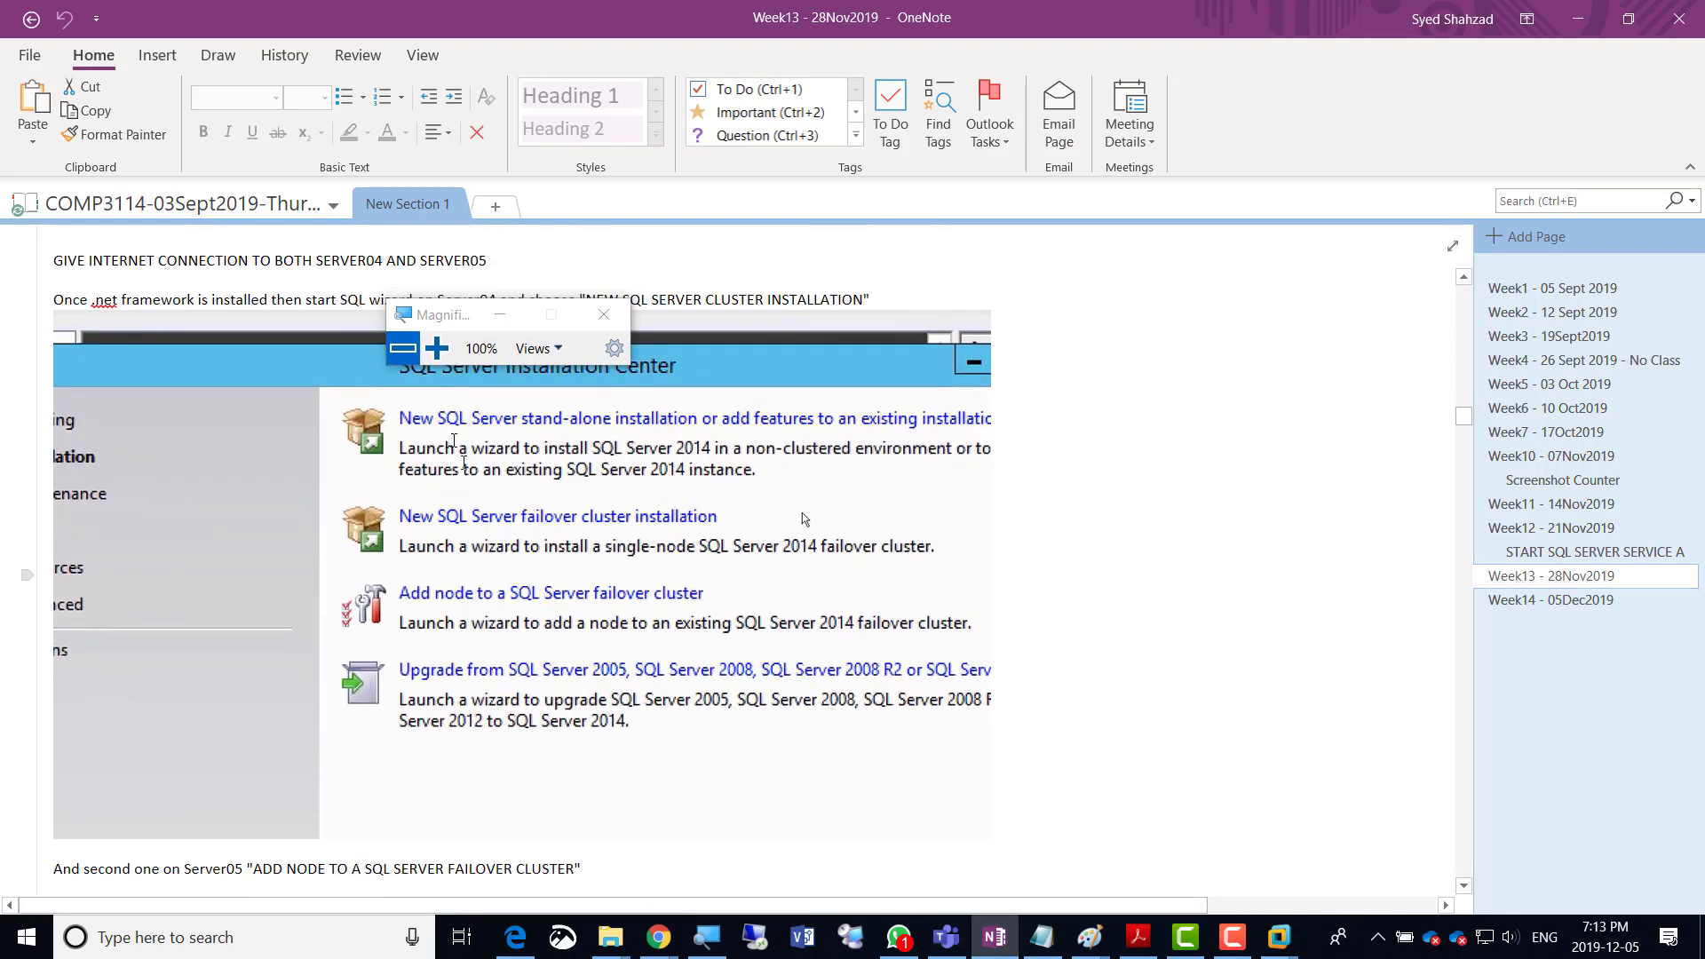
scroll(482, 499, "up", 1)
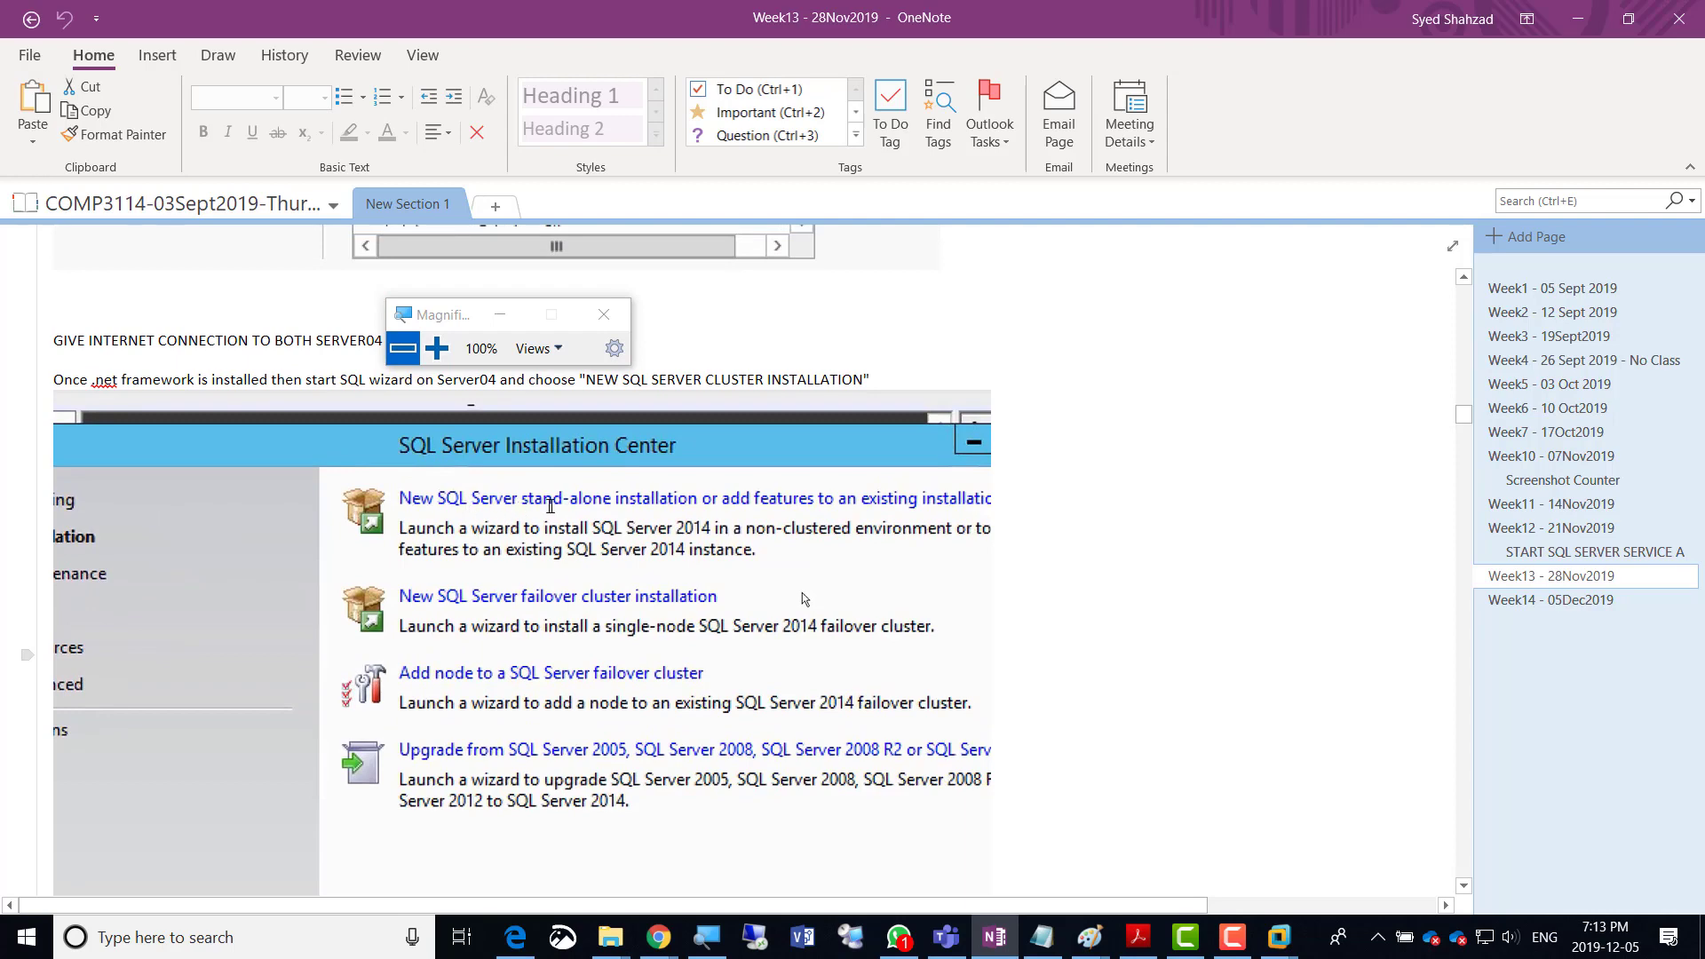
Magnify the Week13 notes and review the line about giving an internet connection to both Server04 and Server05.
left_click(437, 348)
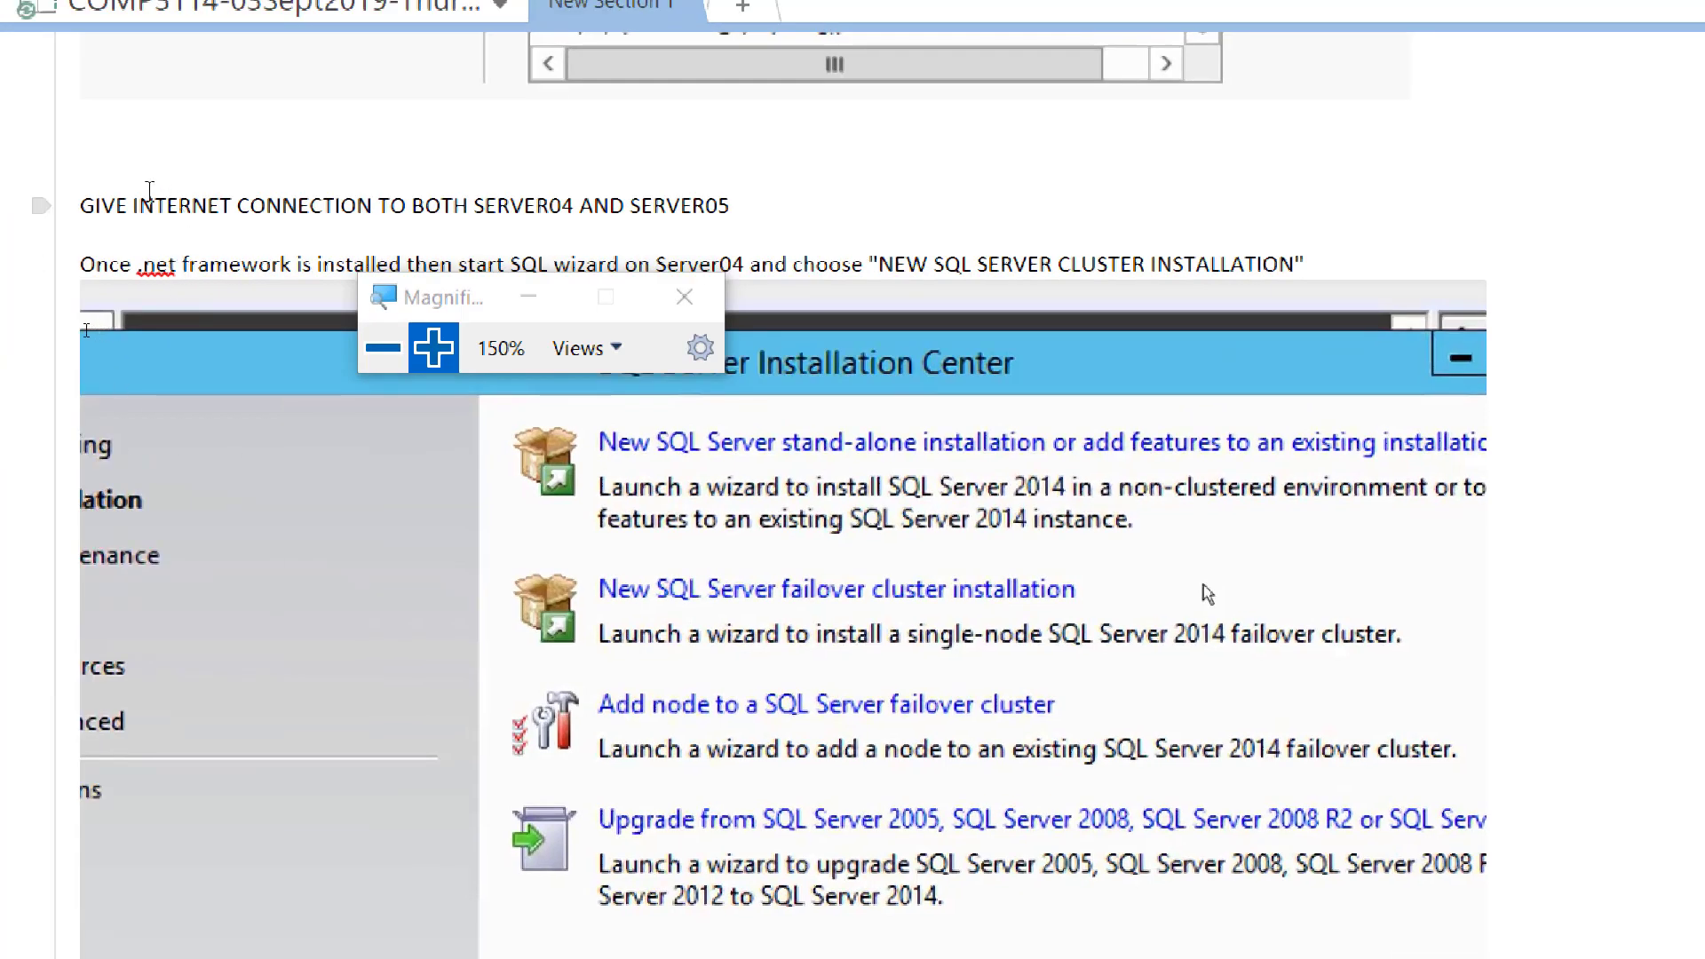
left_click_drag(132, 205, 737, 211)
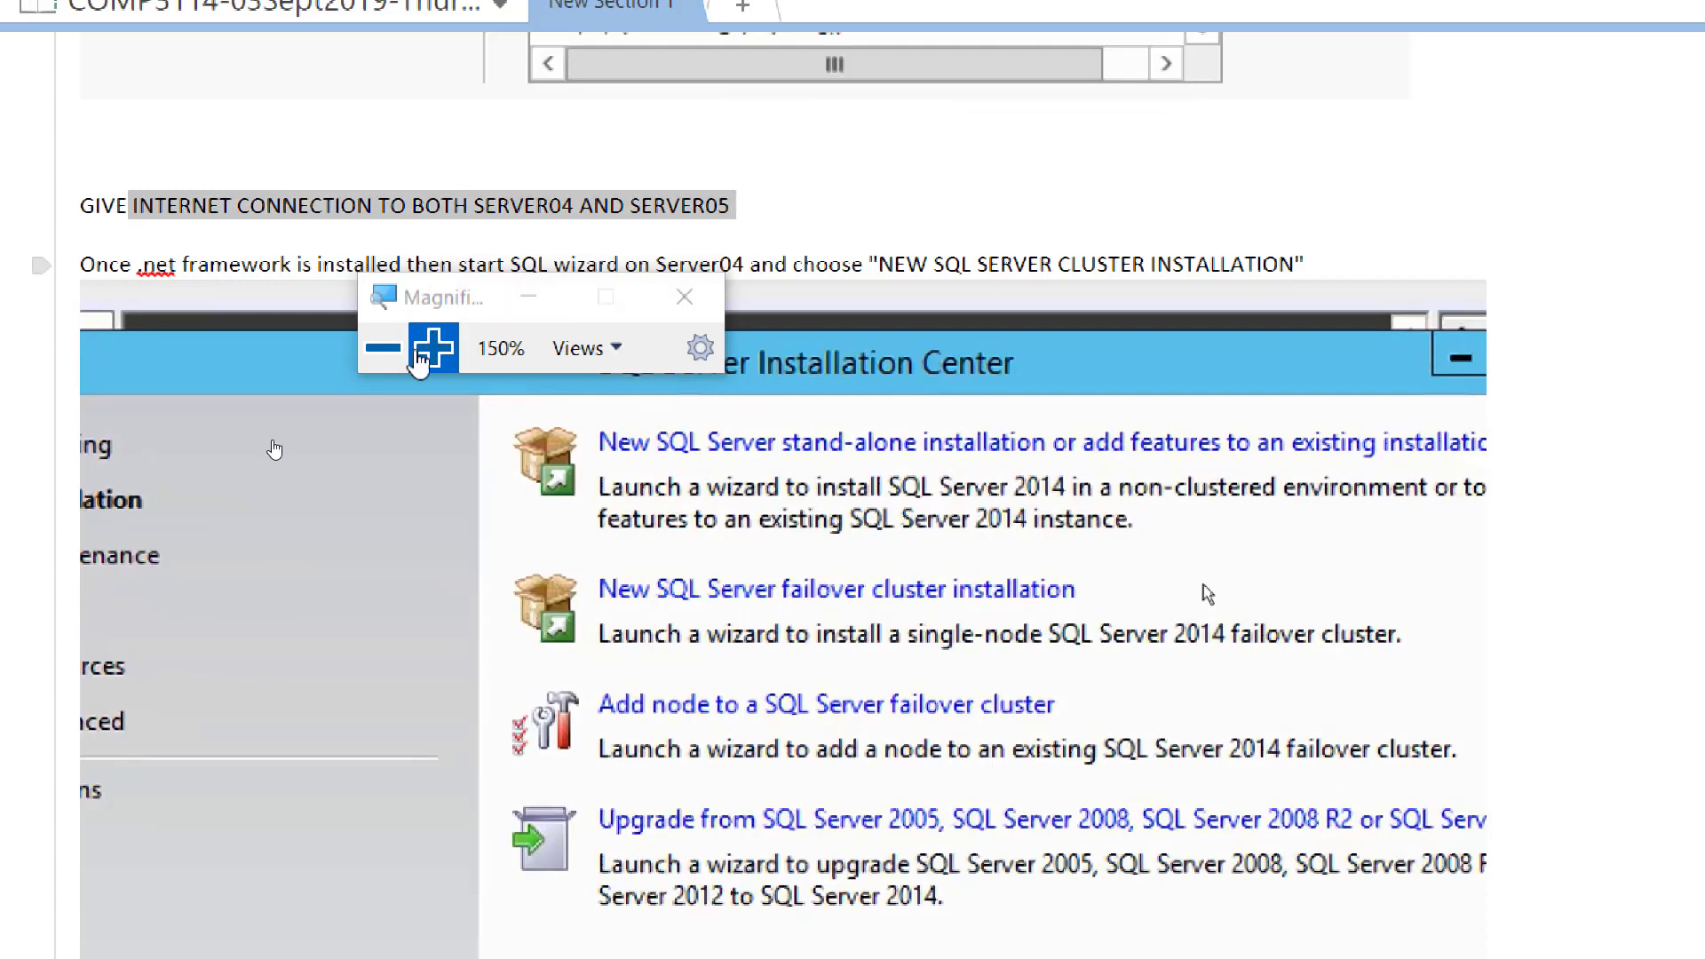
left_click(390, 347)
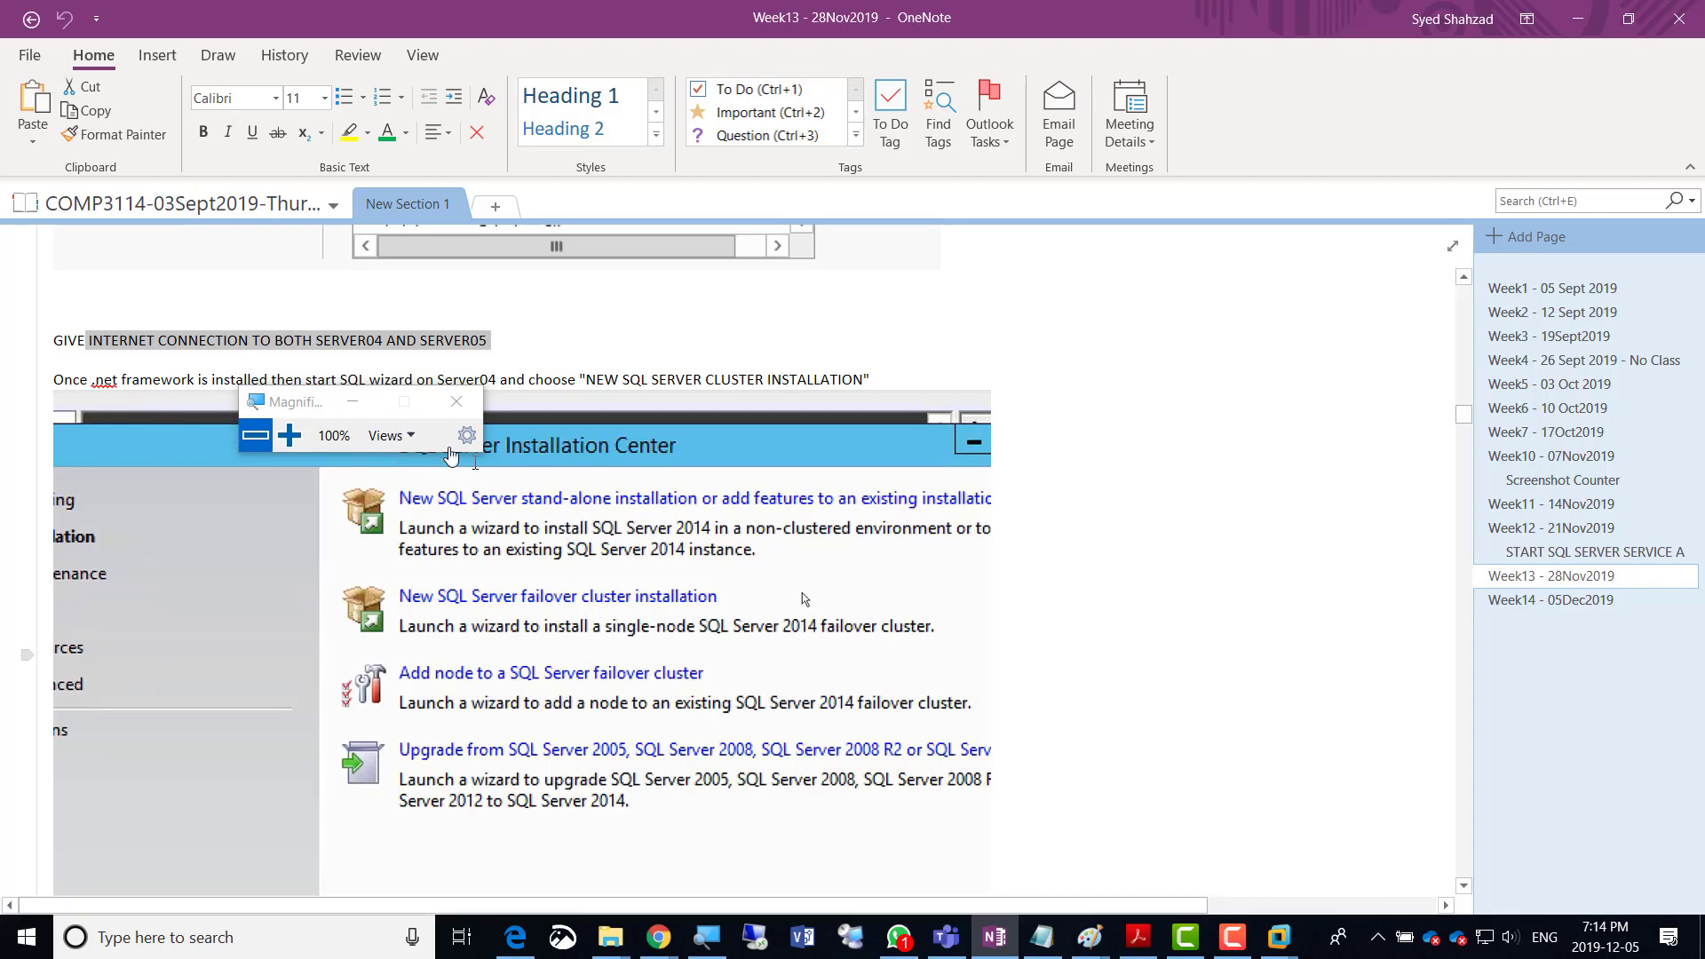
left_click_drag(278, 413, 950, 524)
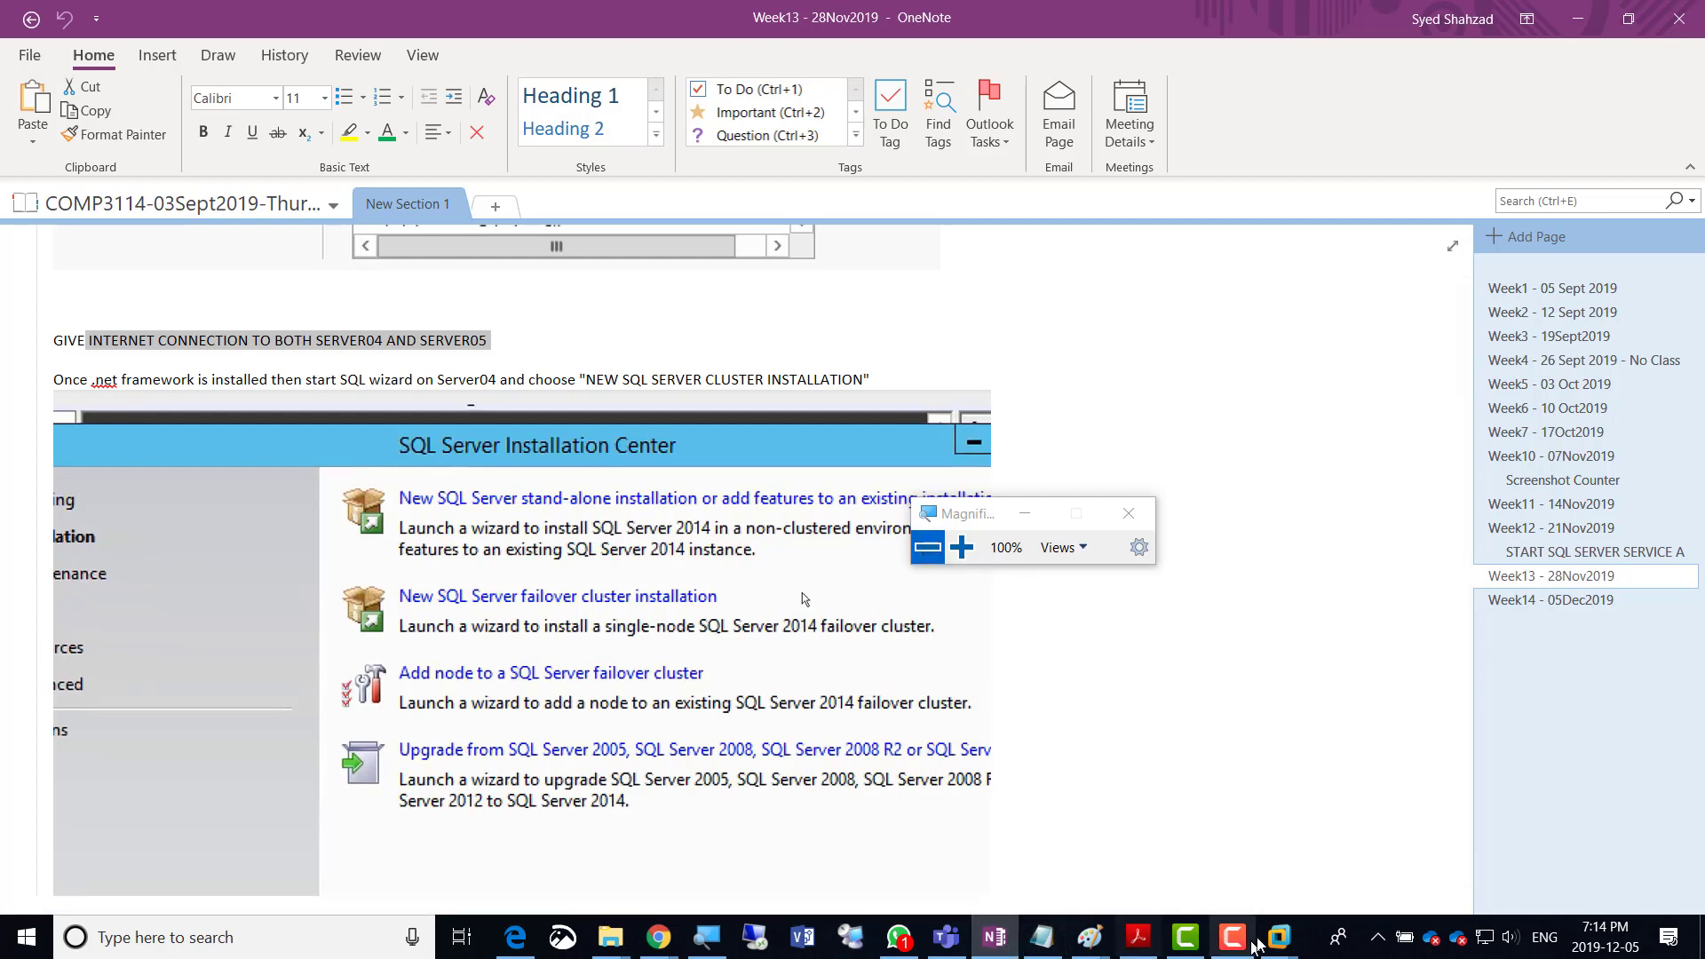
On the Week14 - 05Dec2019 page, add "Shutdown Server04 and Server05" as a new lab step at the end of the list.
mouse_move(993, 952)
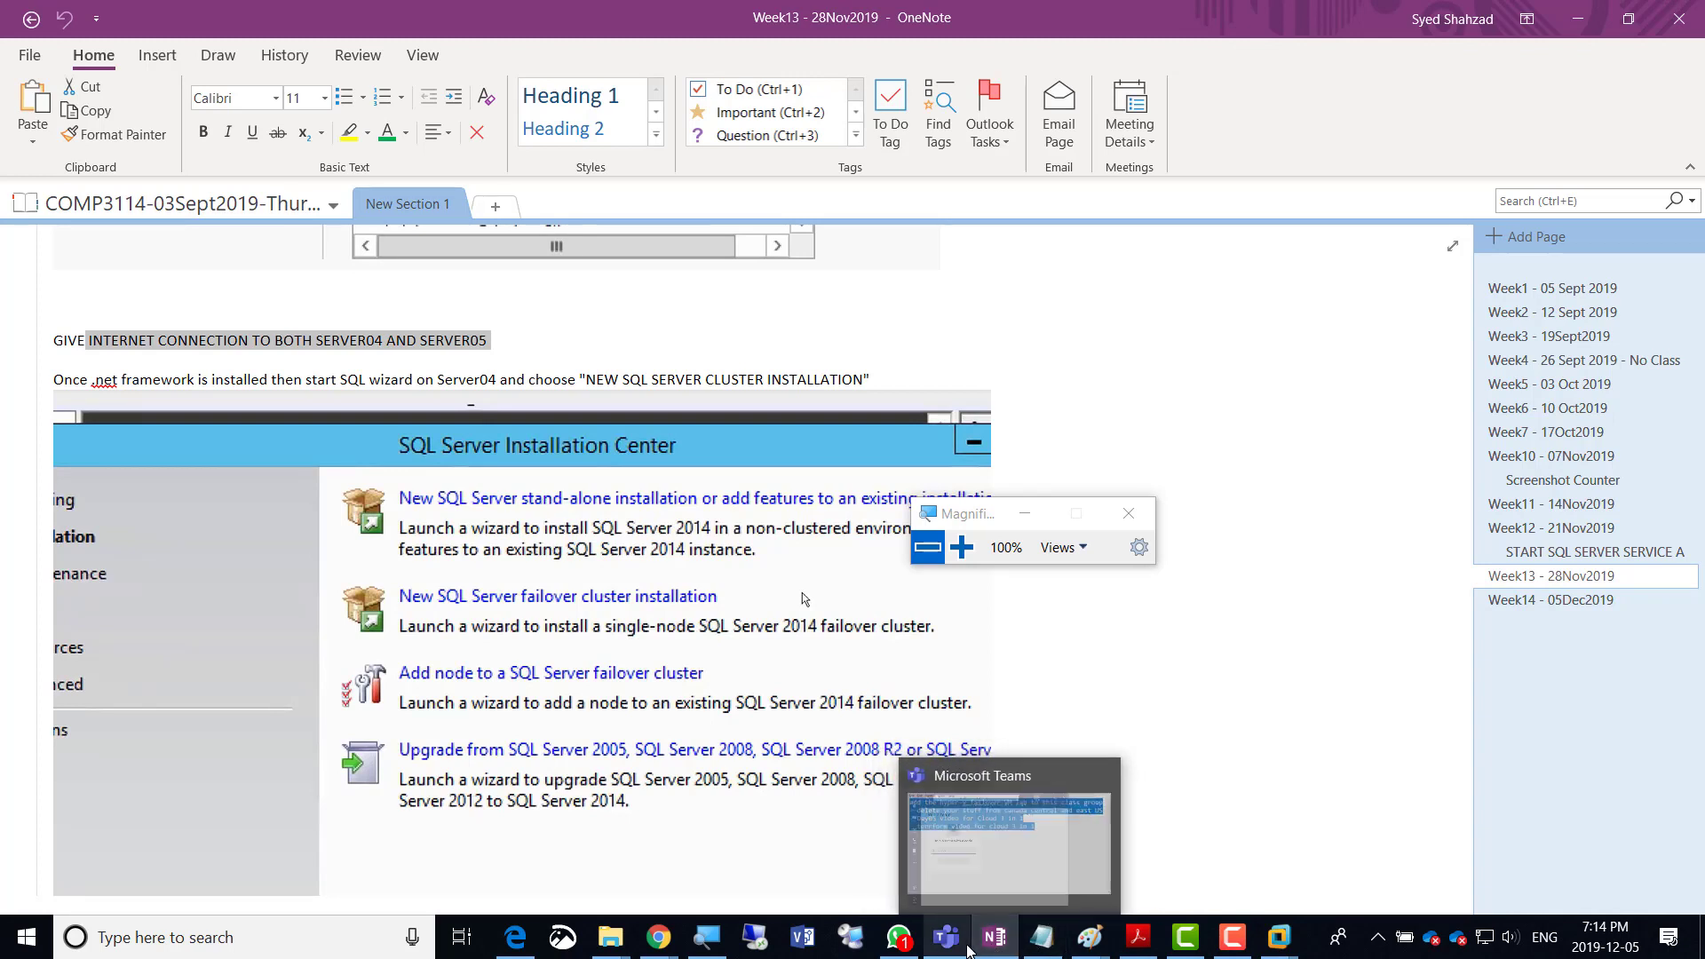
left_click(1550, 599)
left_click(211, 691)
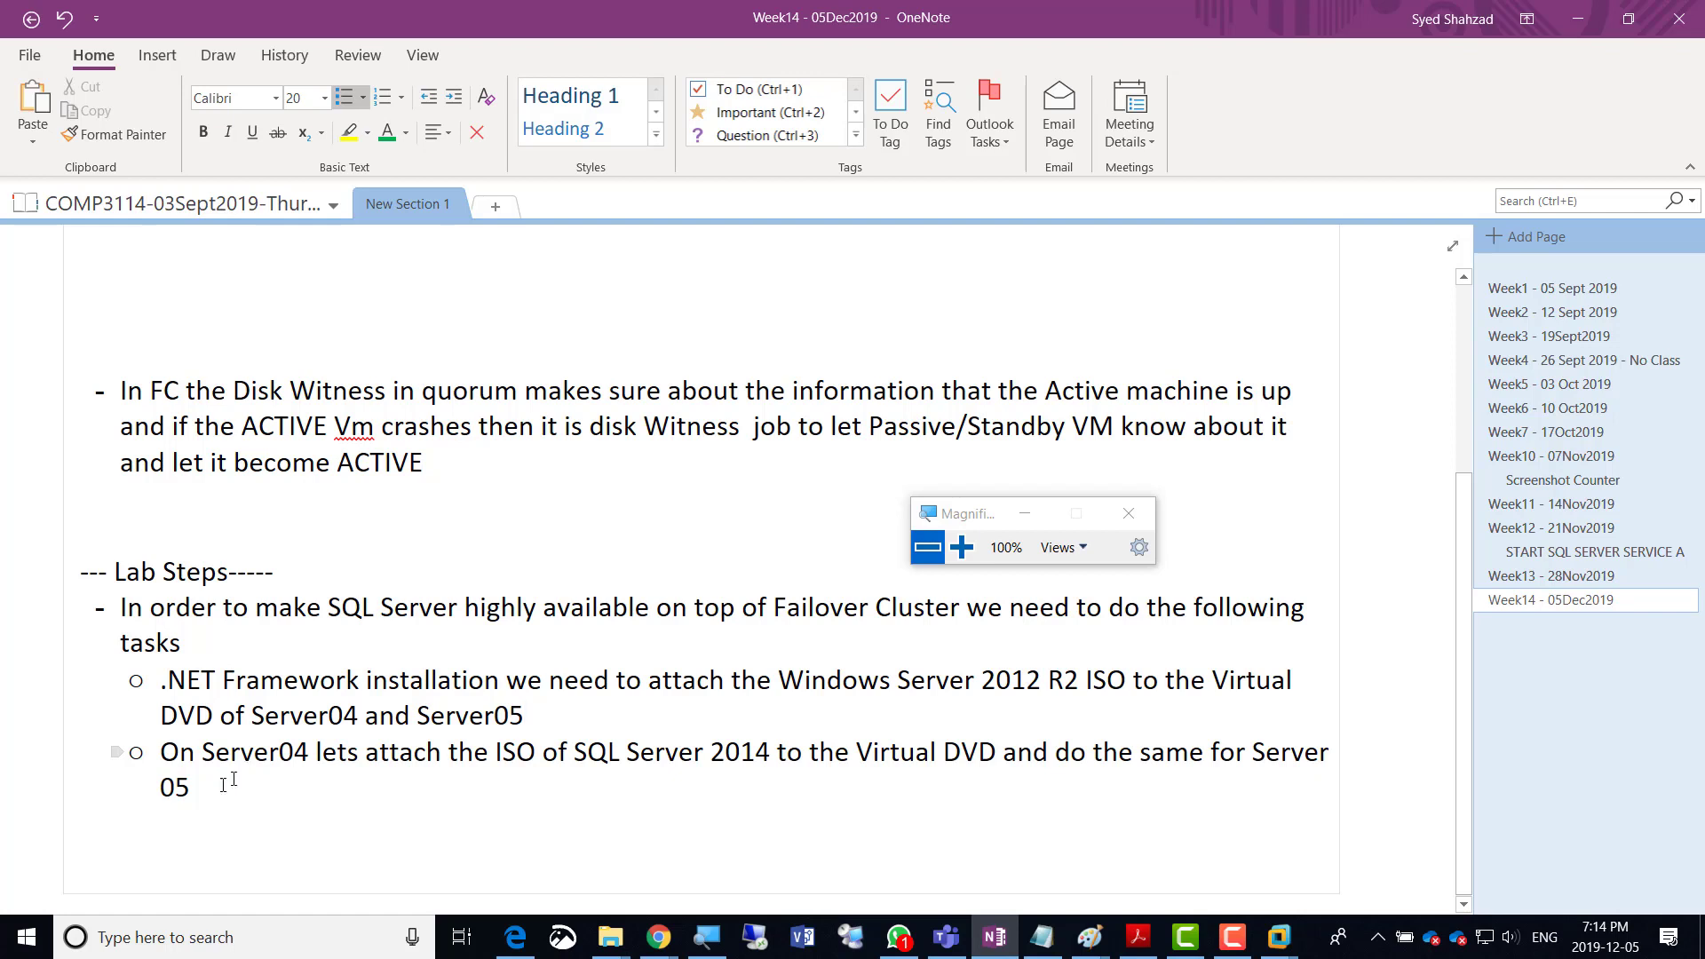
key("Return")
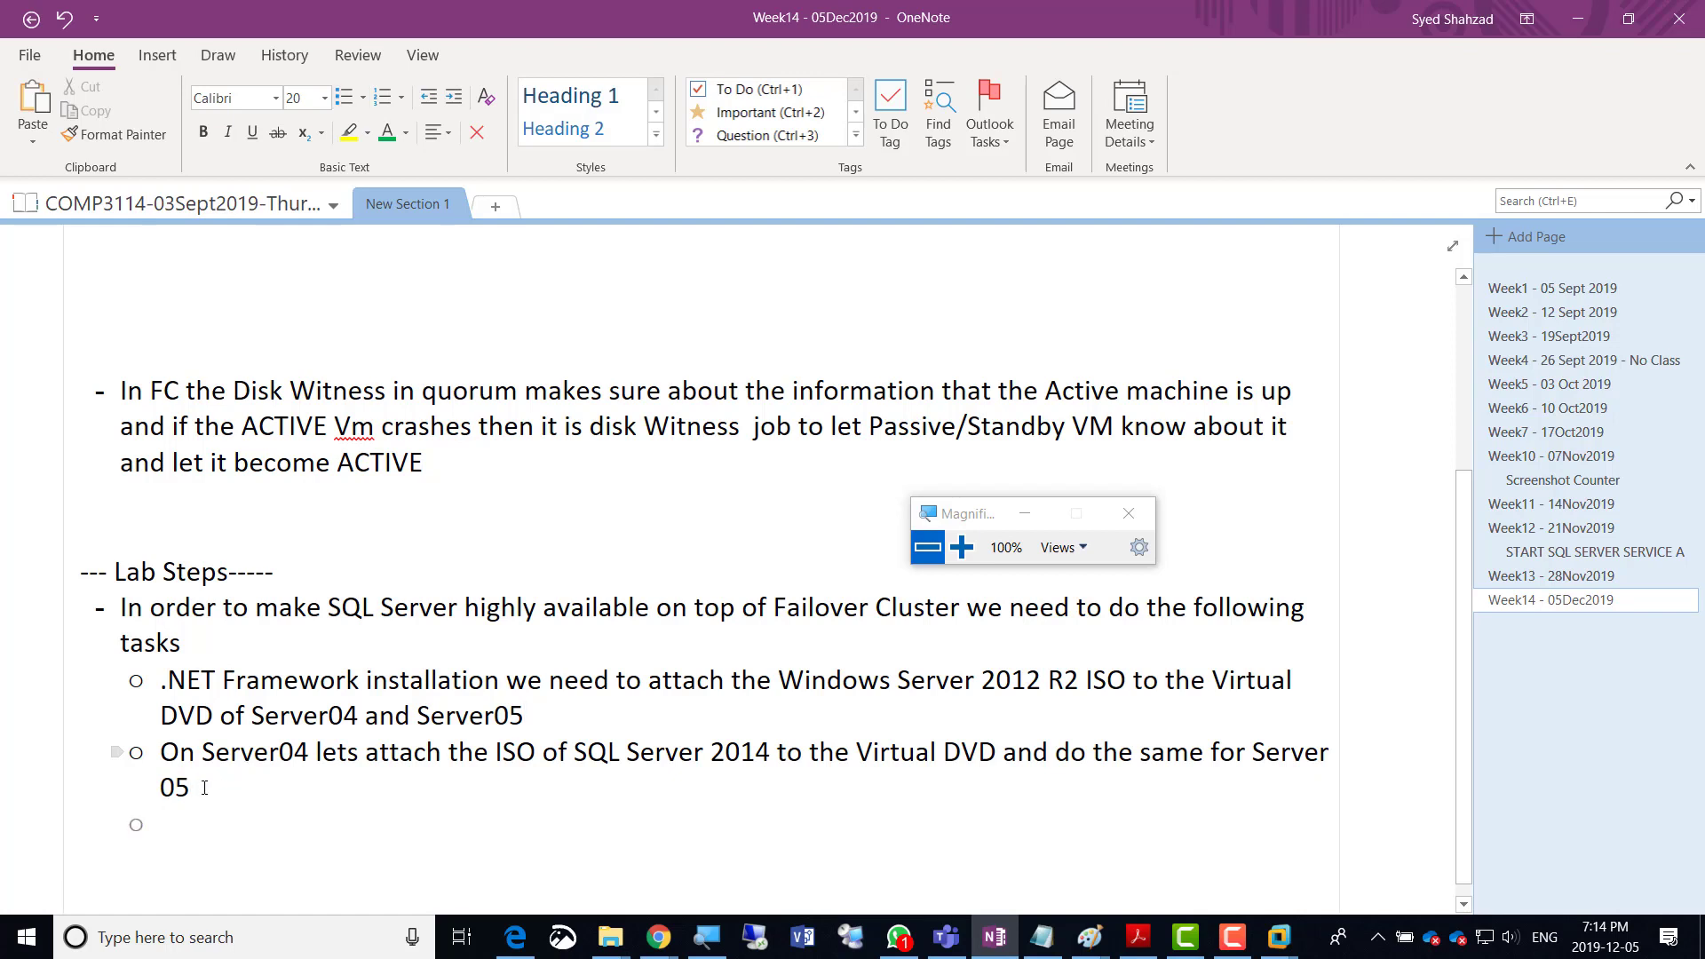
type("Shutdow")
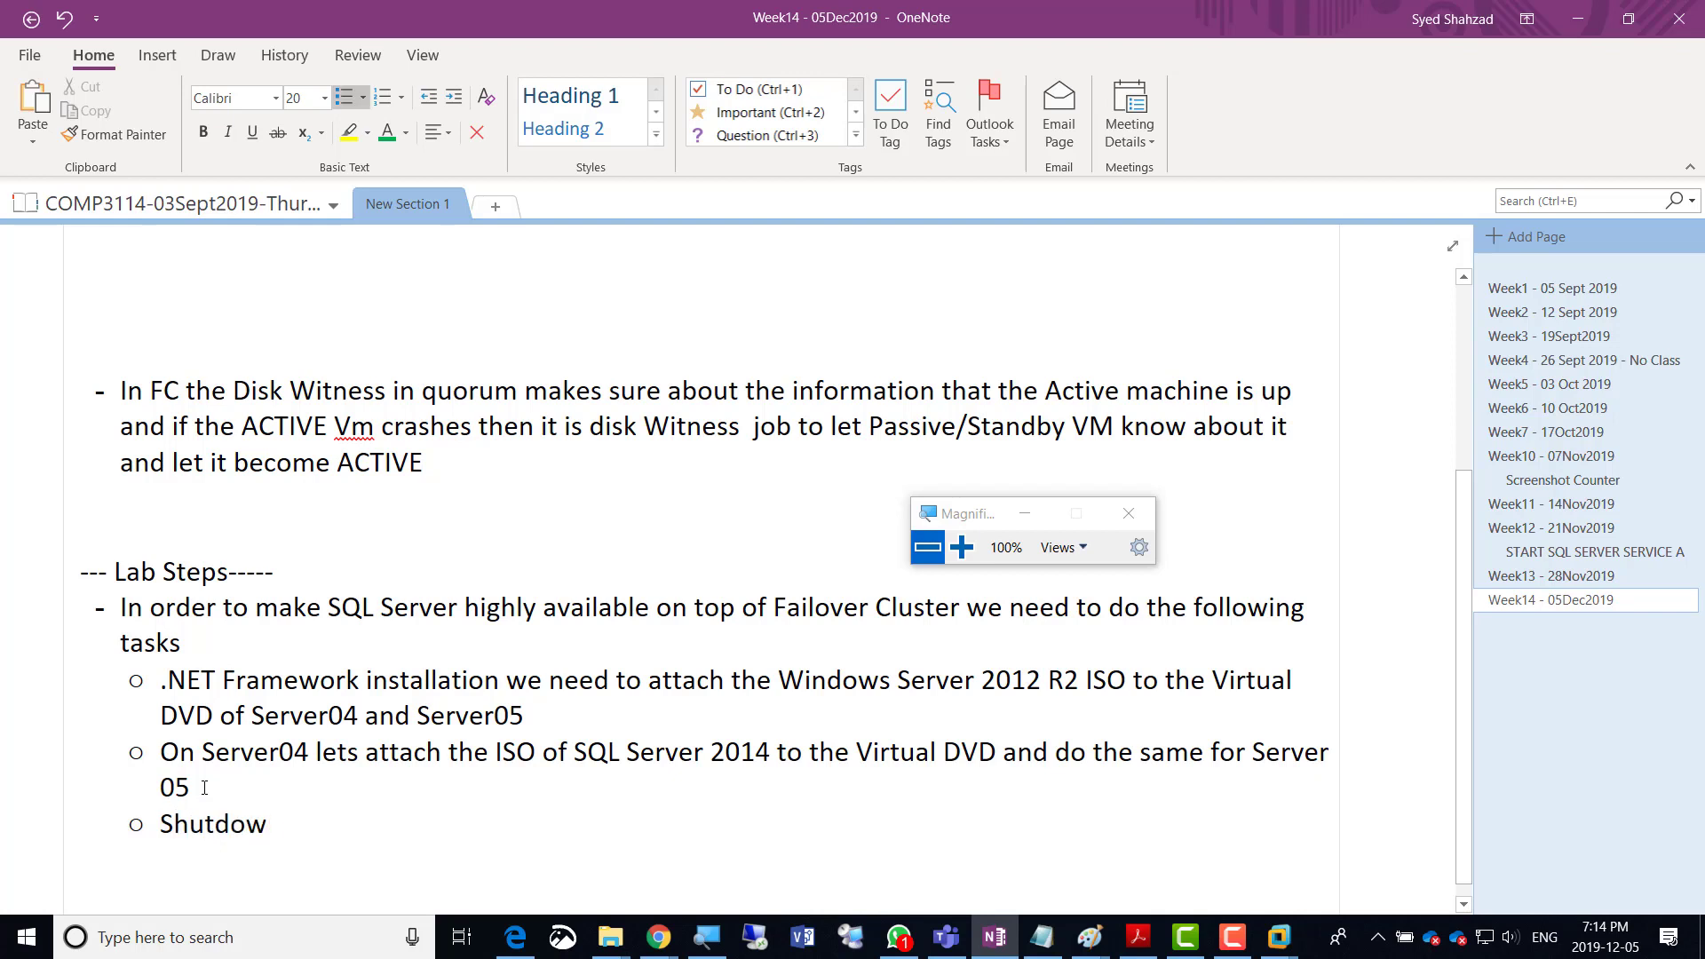
type("n Server0")
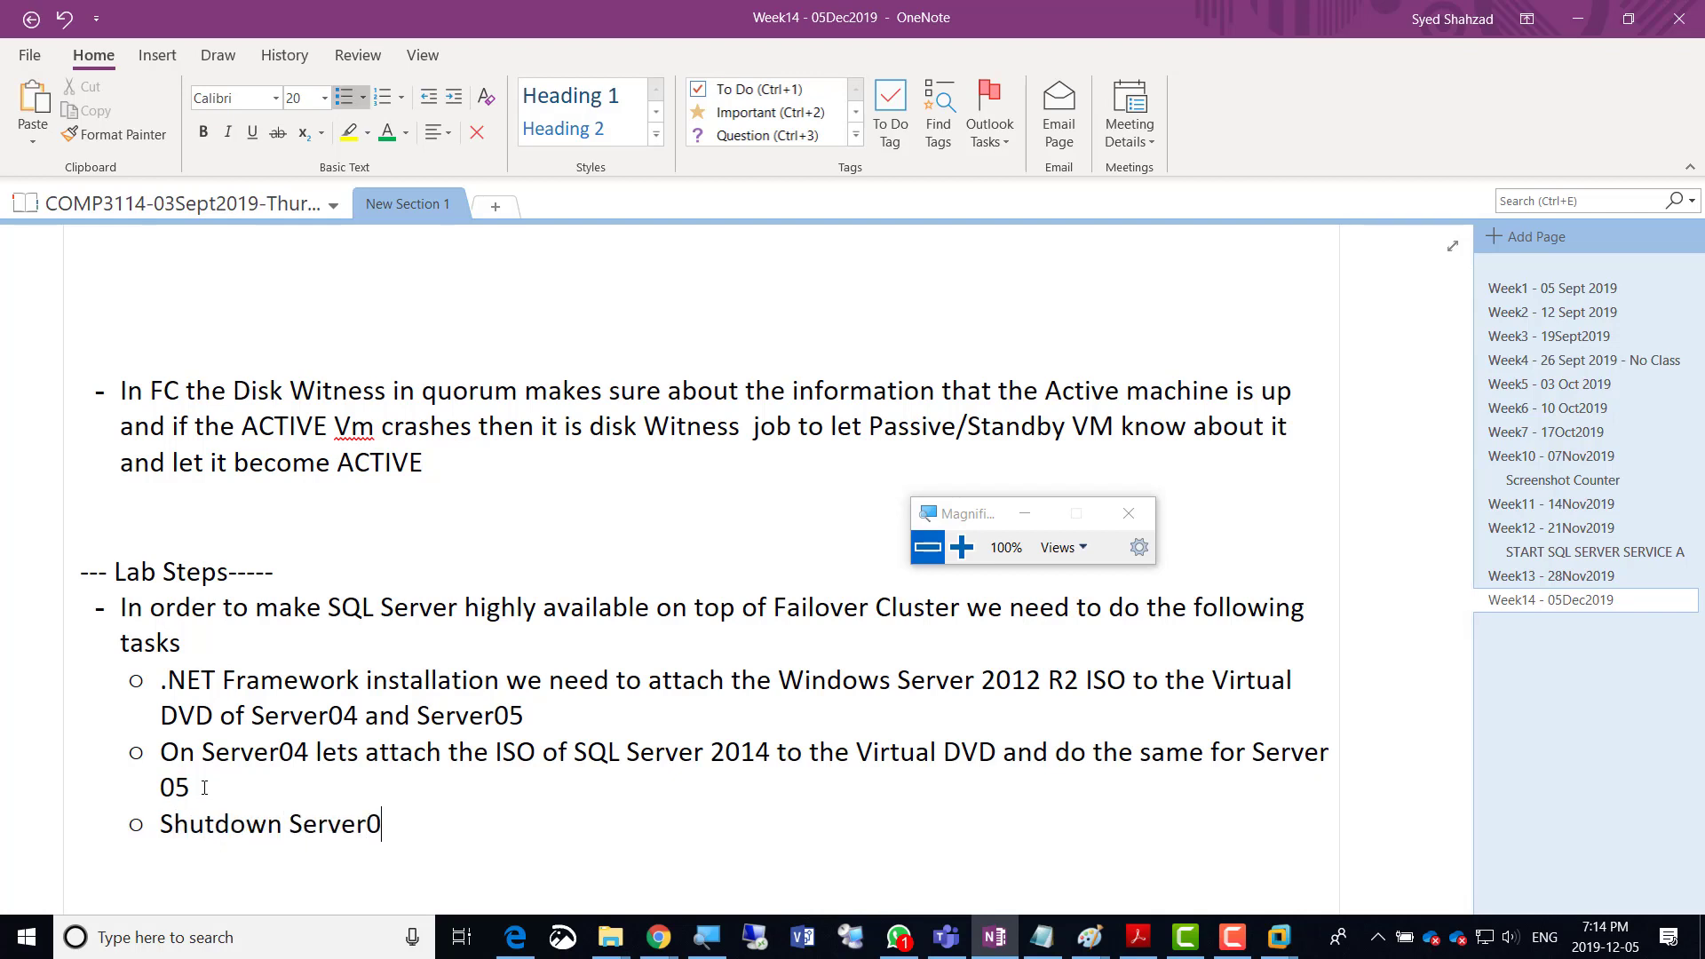
type("4 and Server05")
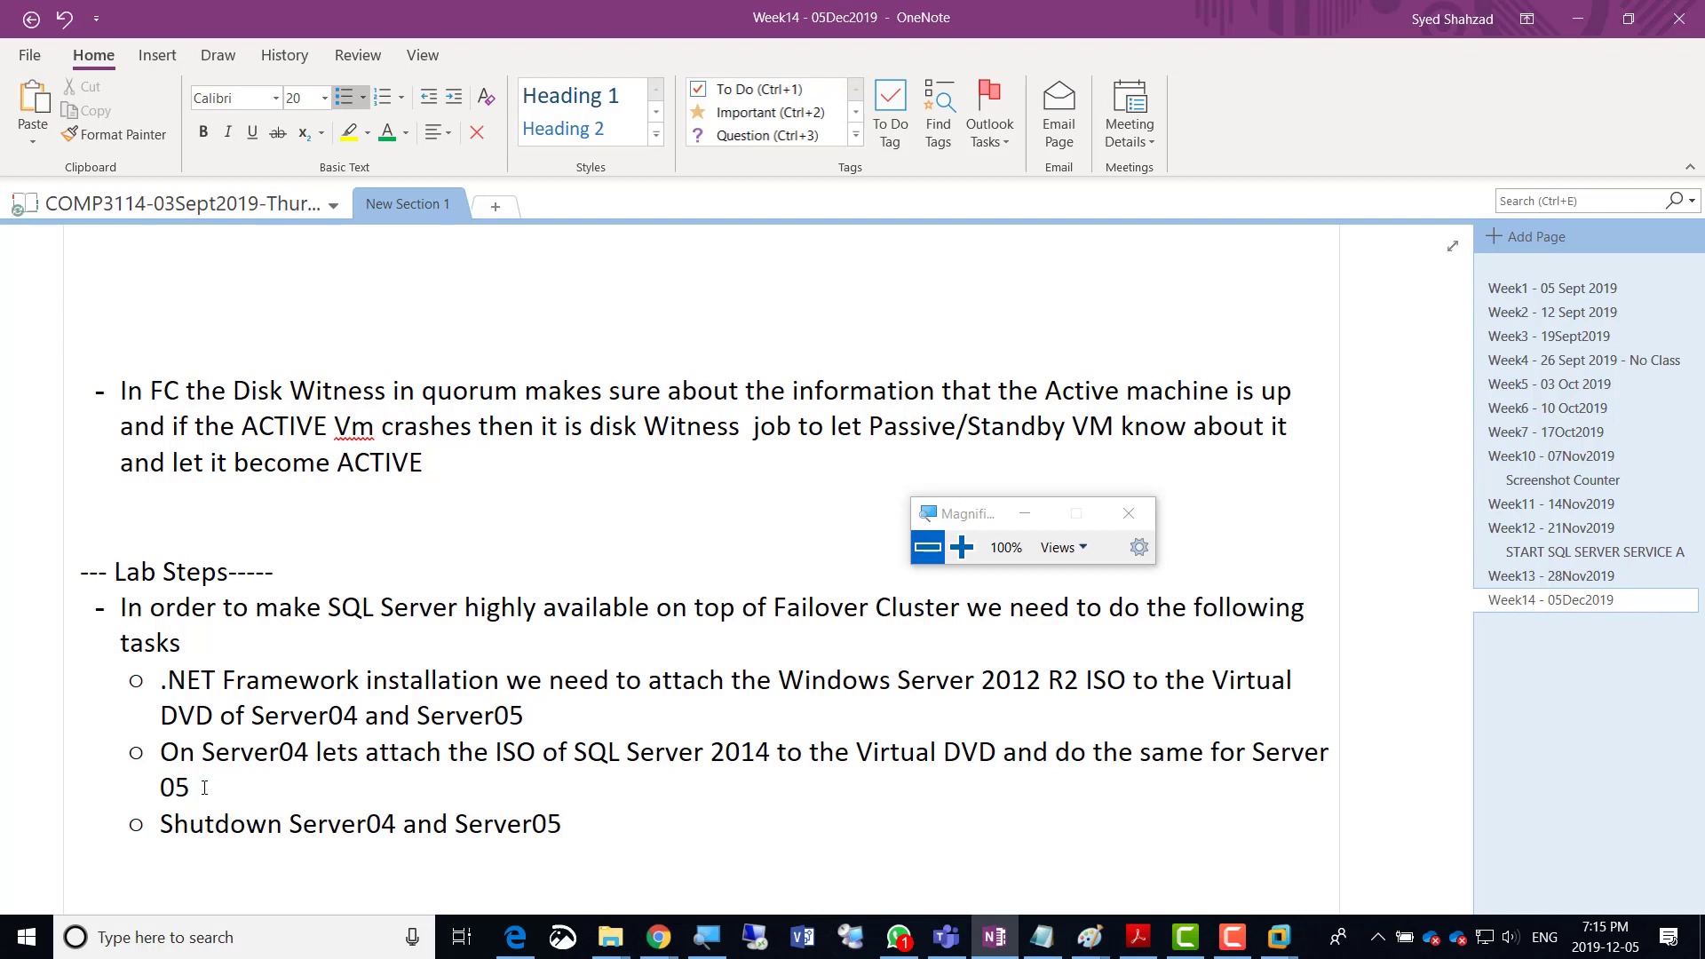
Add the next lab step bullet: "Activate the third NIC and give it NAT. Also refresh the MAC Address".
key("Return")
type("Add")
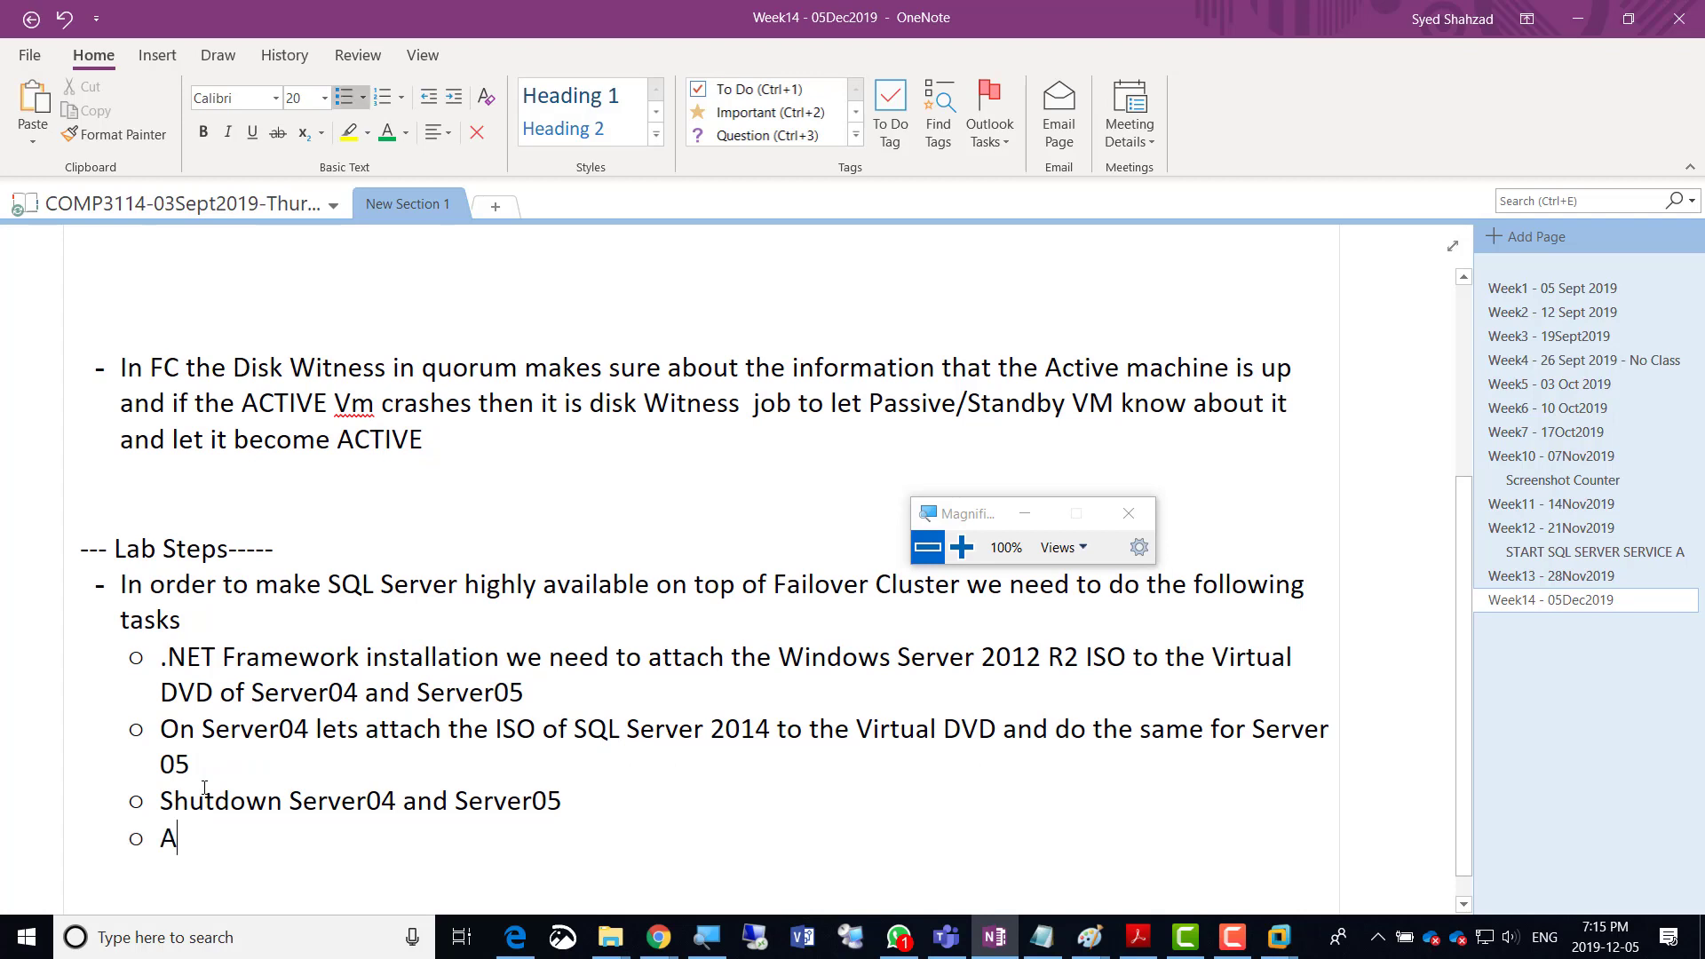
key("BackSpace")
key("BackSpace")
key("BackSpace")
key("BackSpace")
type("Ac")
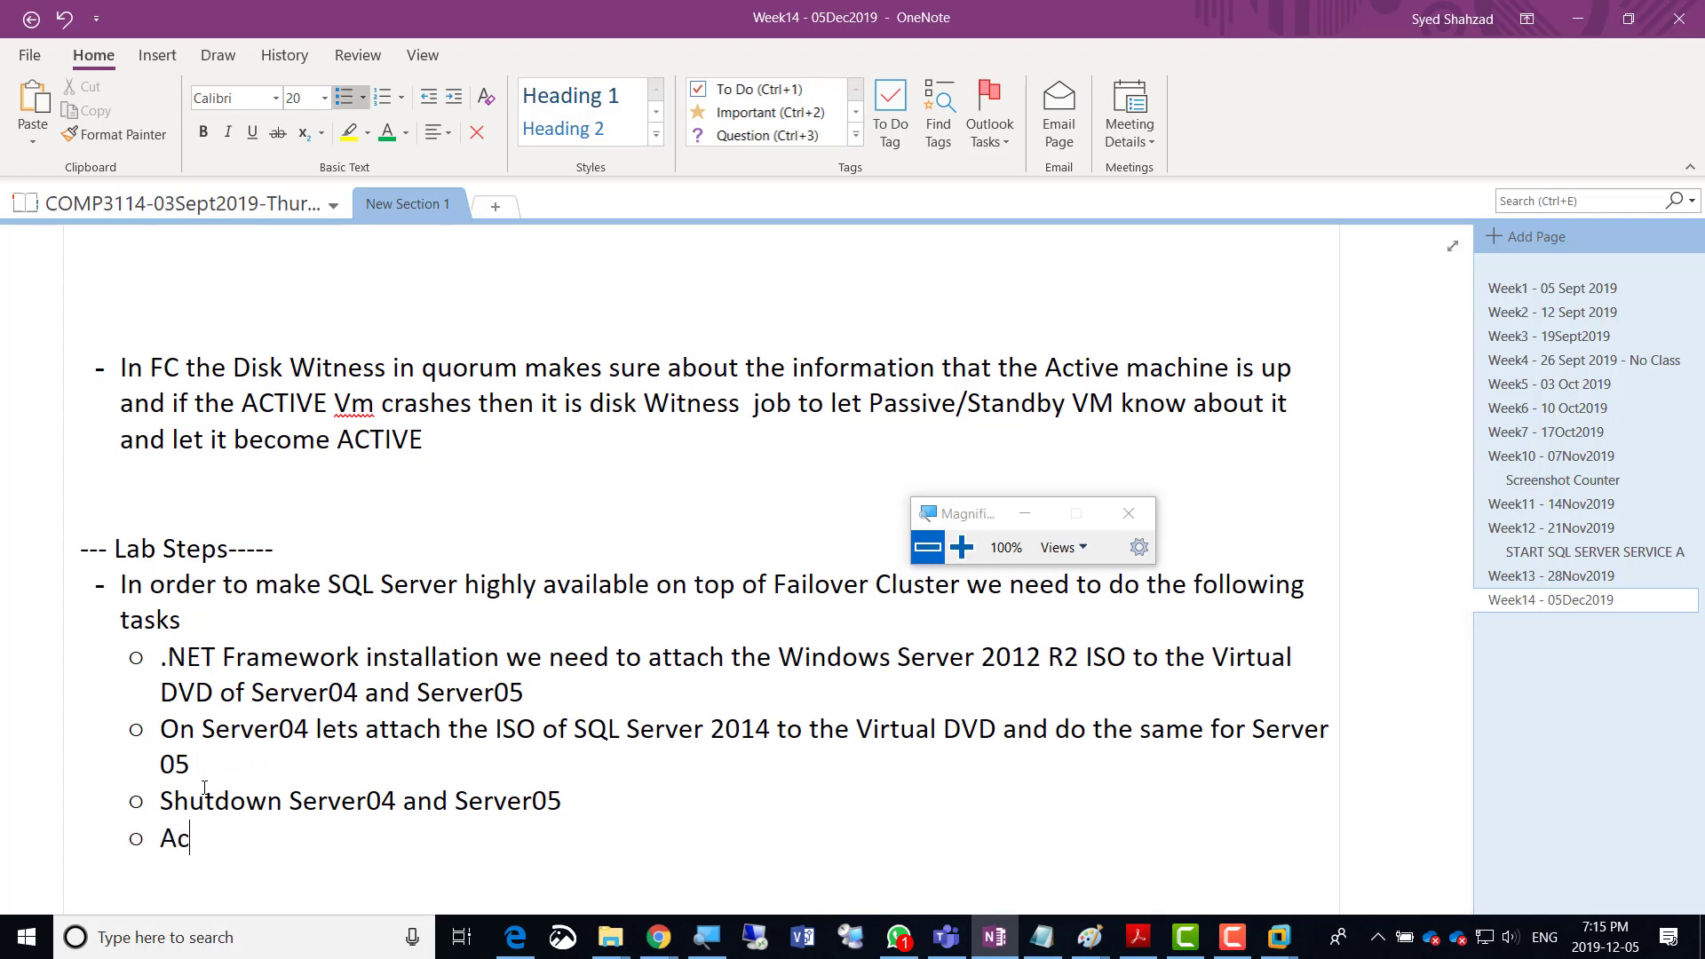
type("tivate the third NIC")
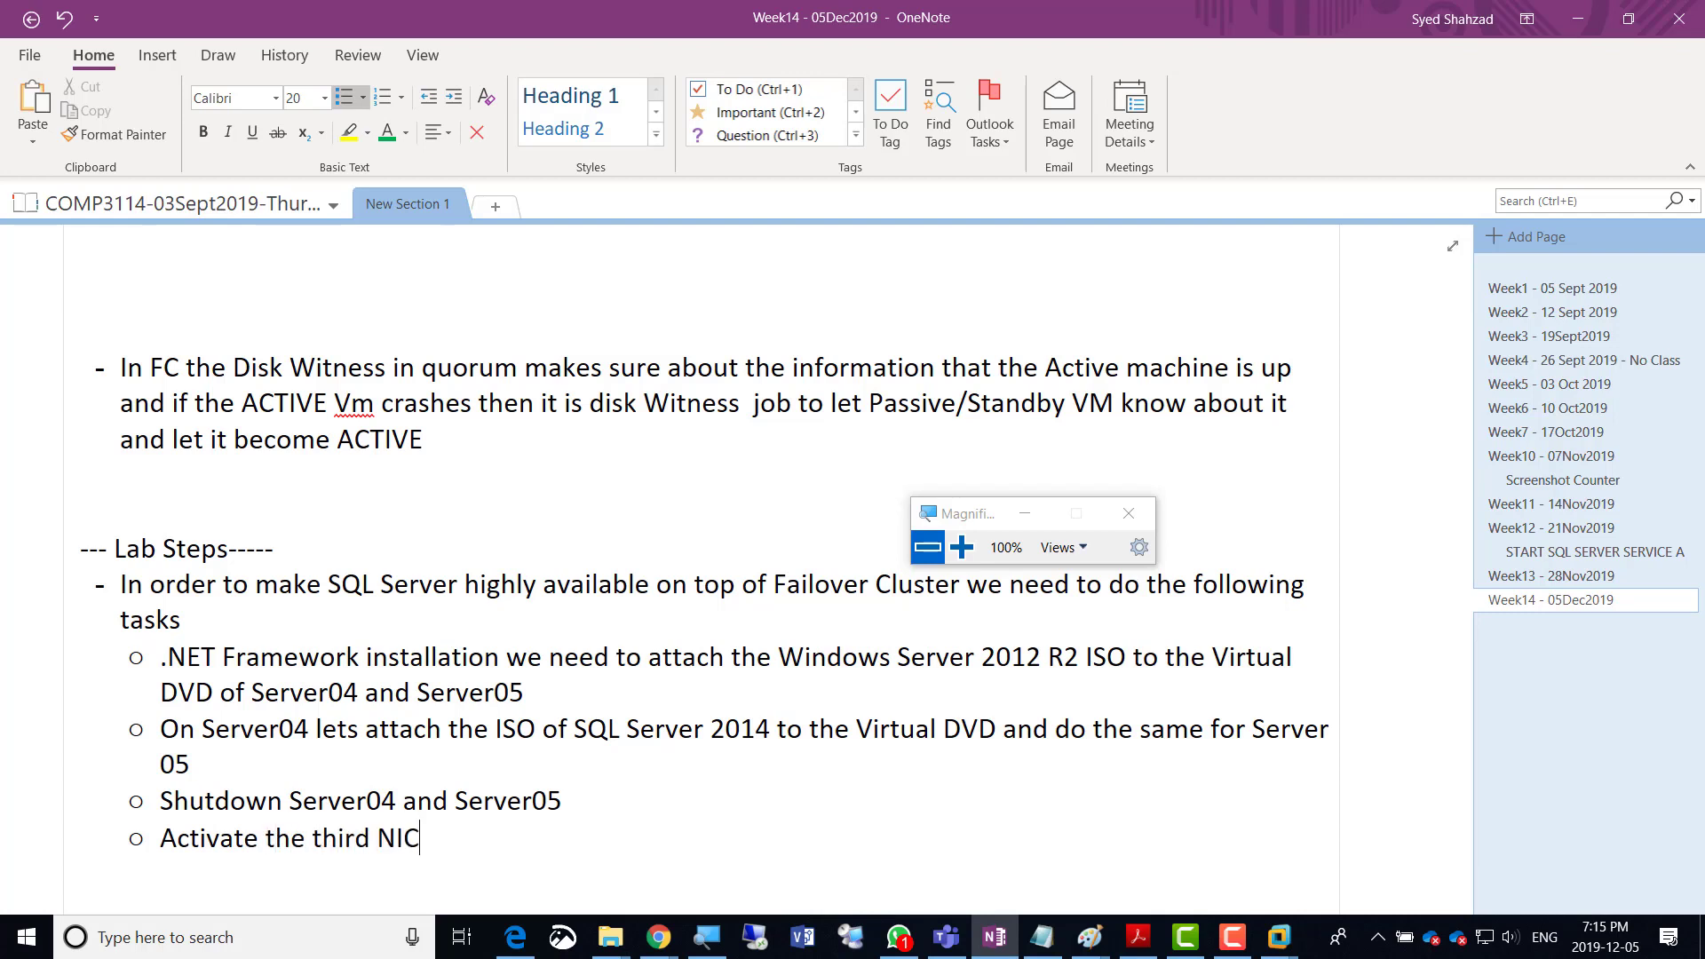
type(" and give it")
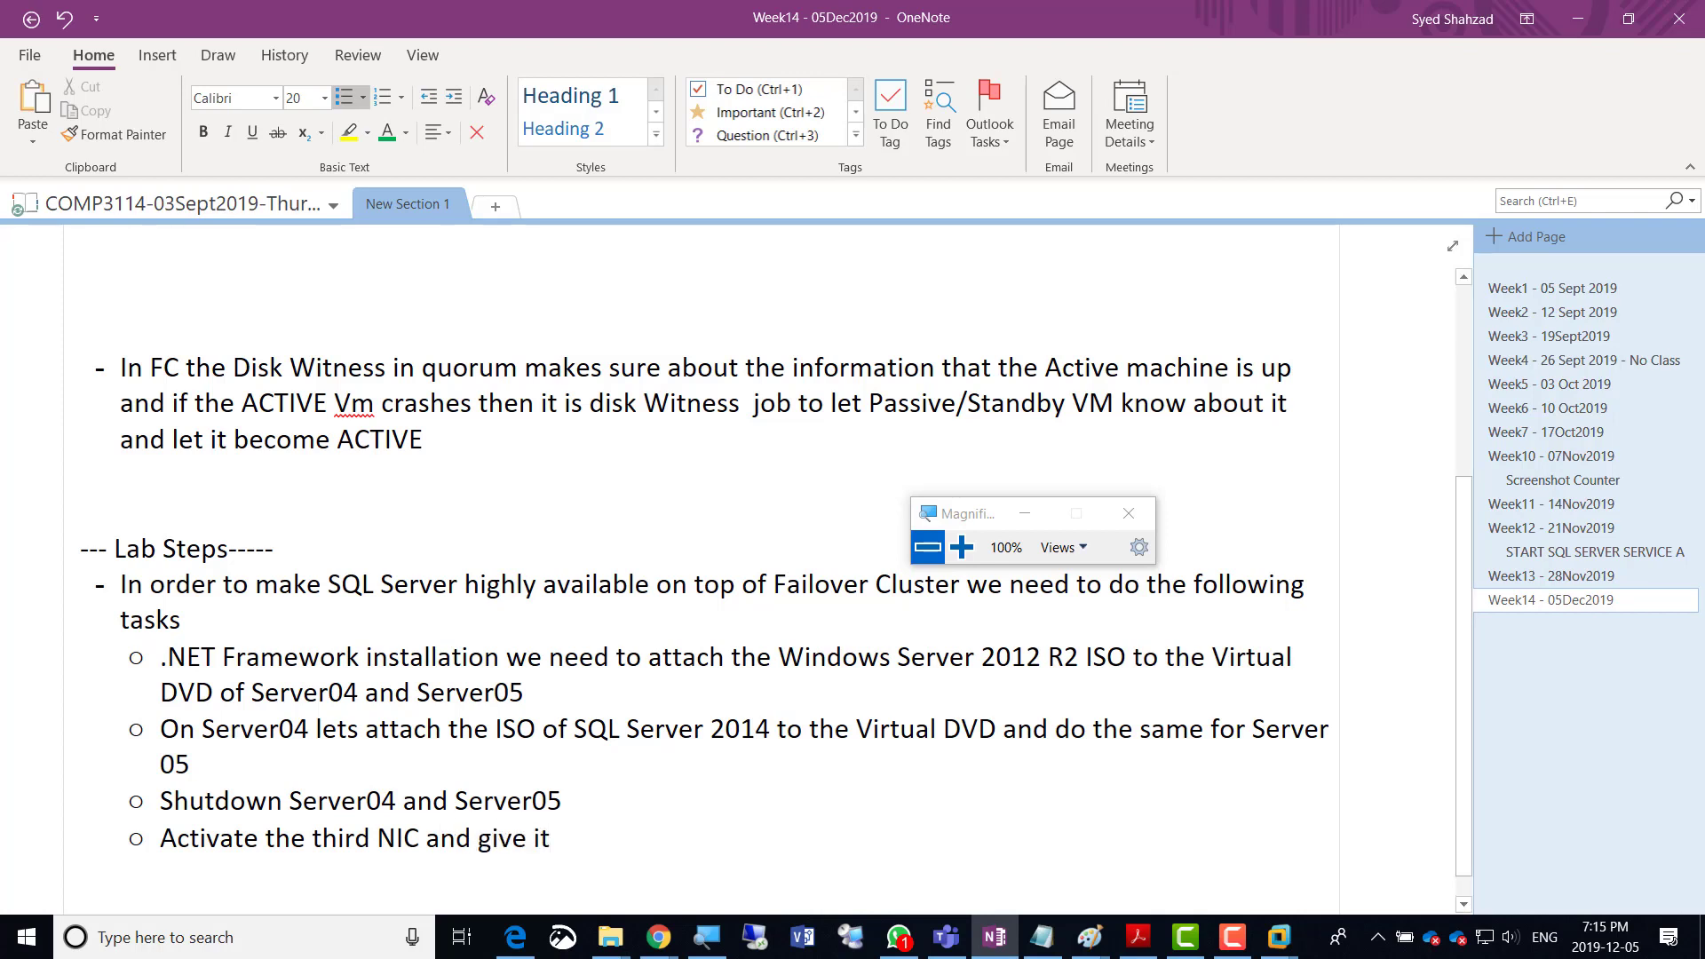
type(" NAT. Also re")
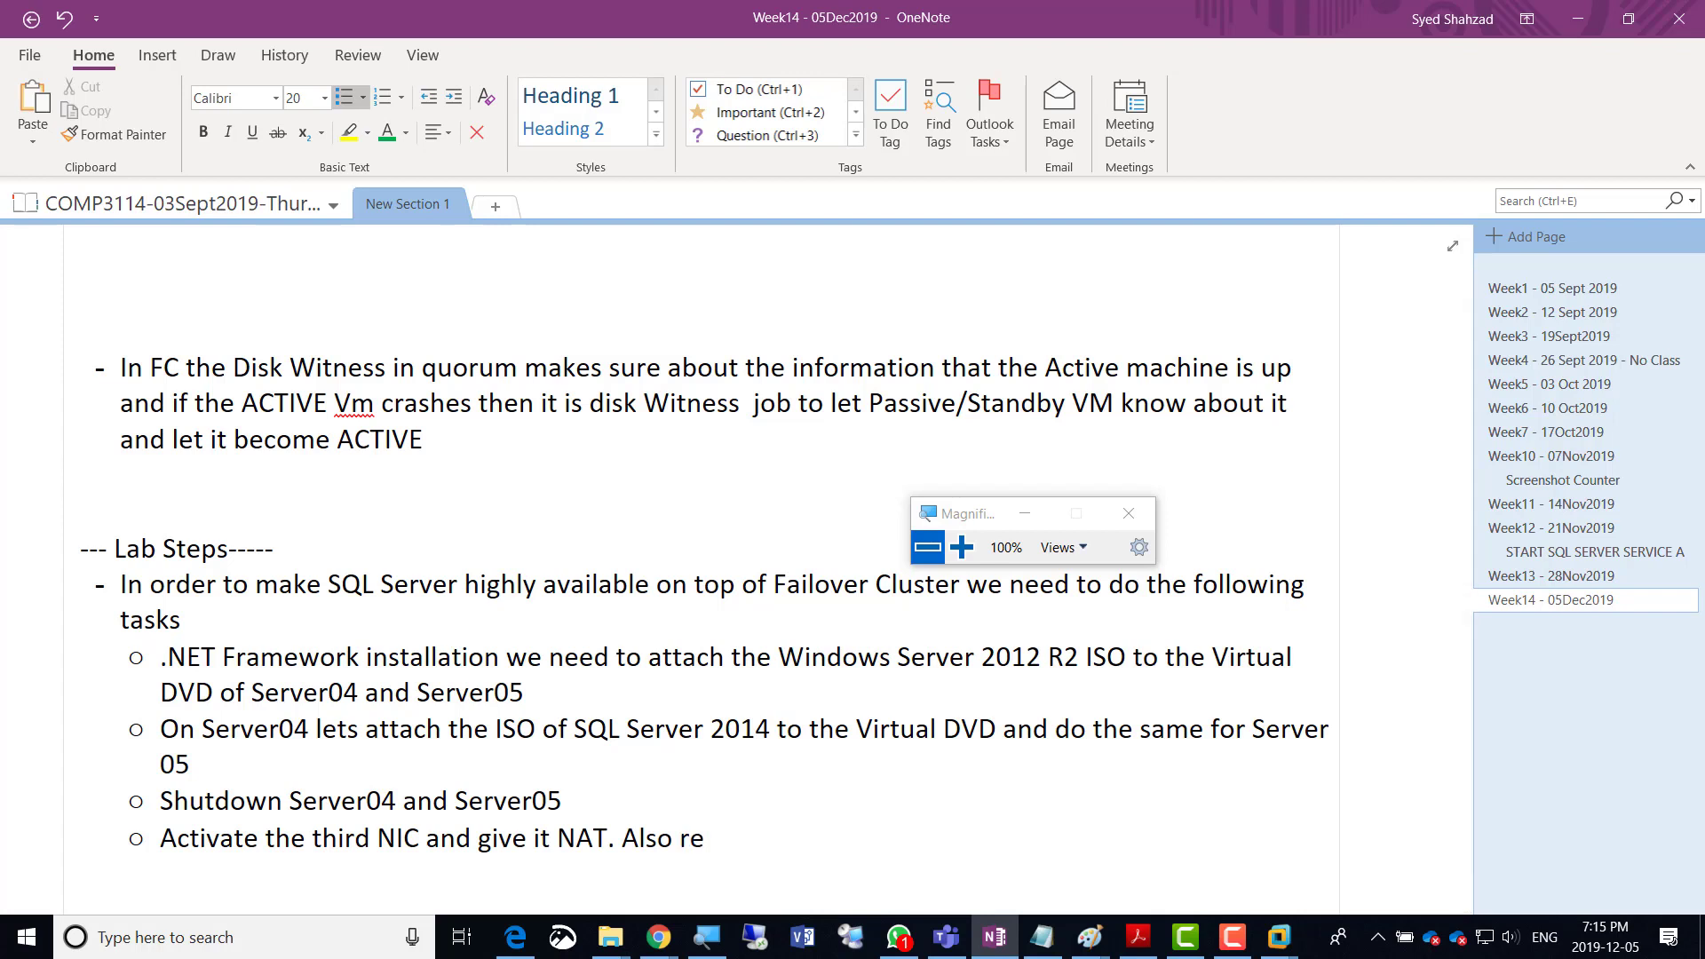
type("fresh the MAC Address")
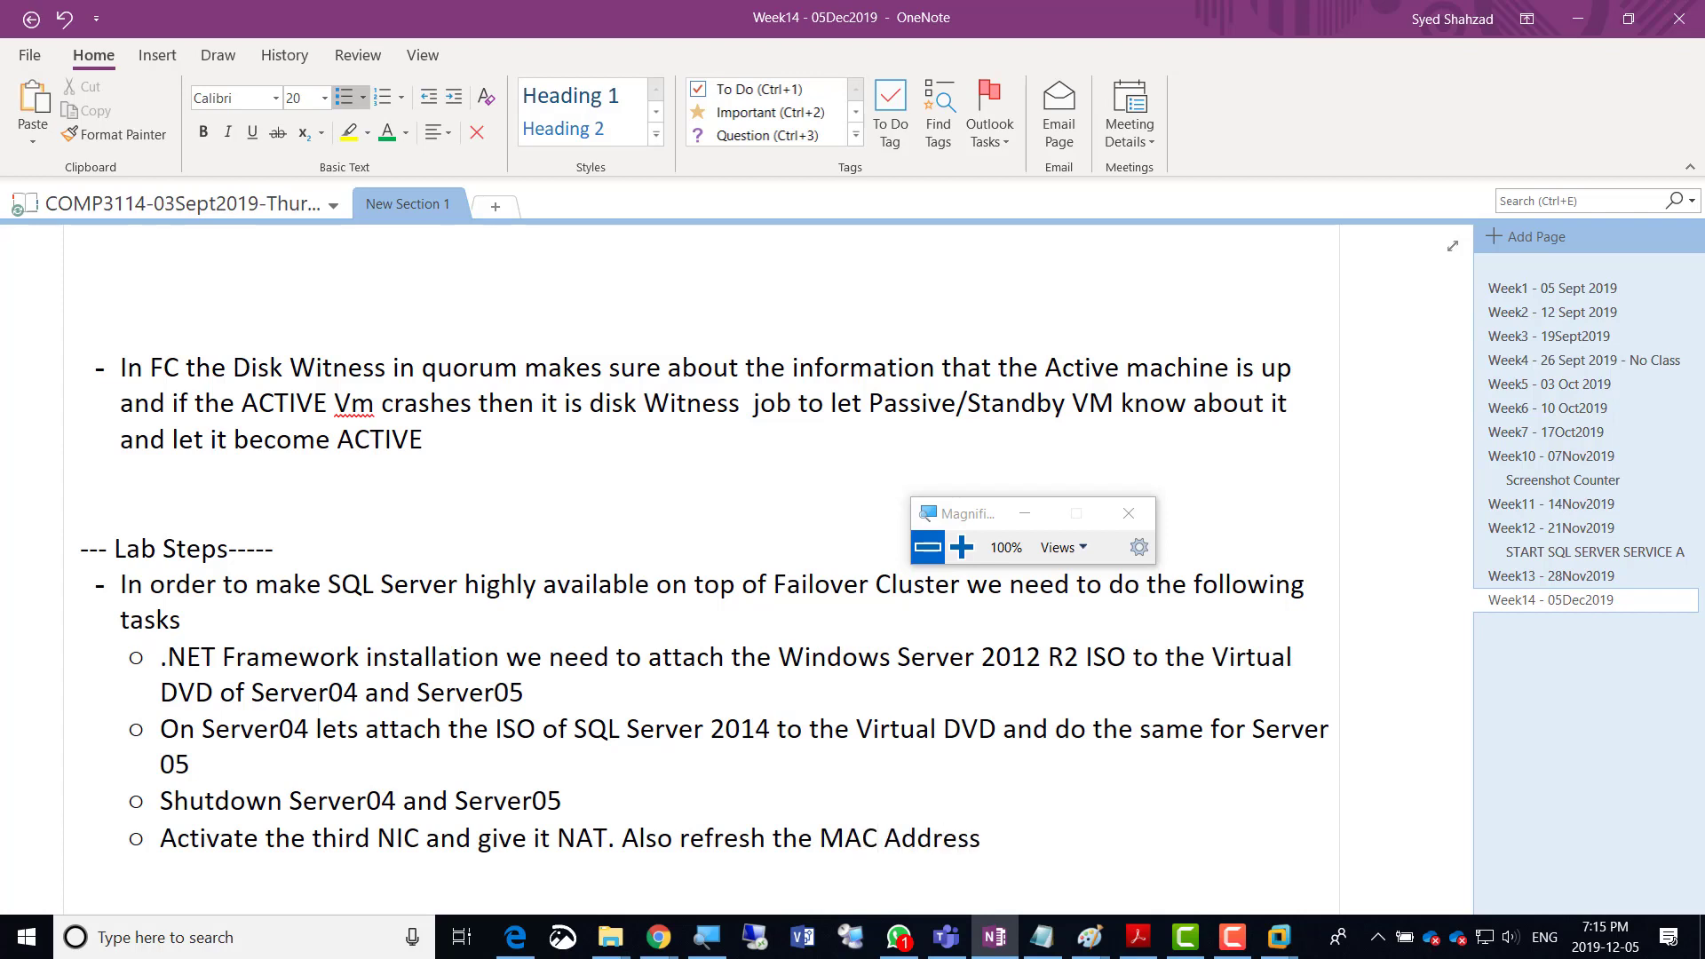
Add the lab step "Power on Both VMs" below the third NIC step.
key("Return")
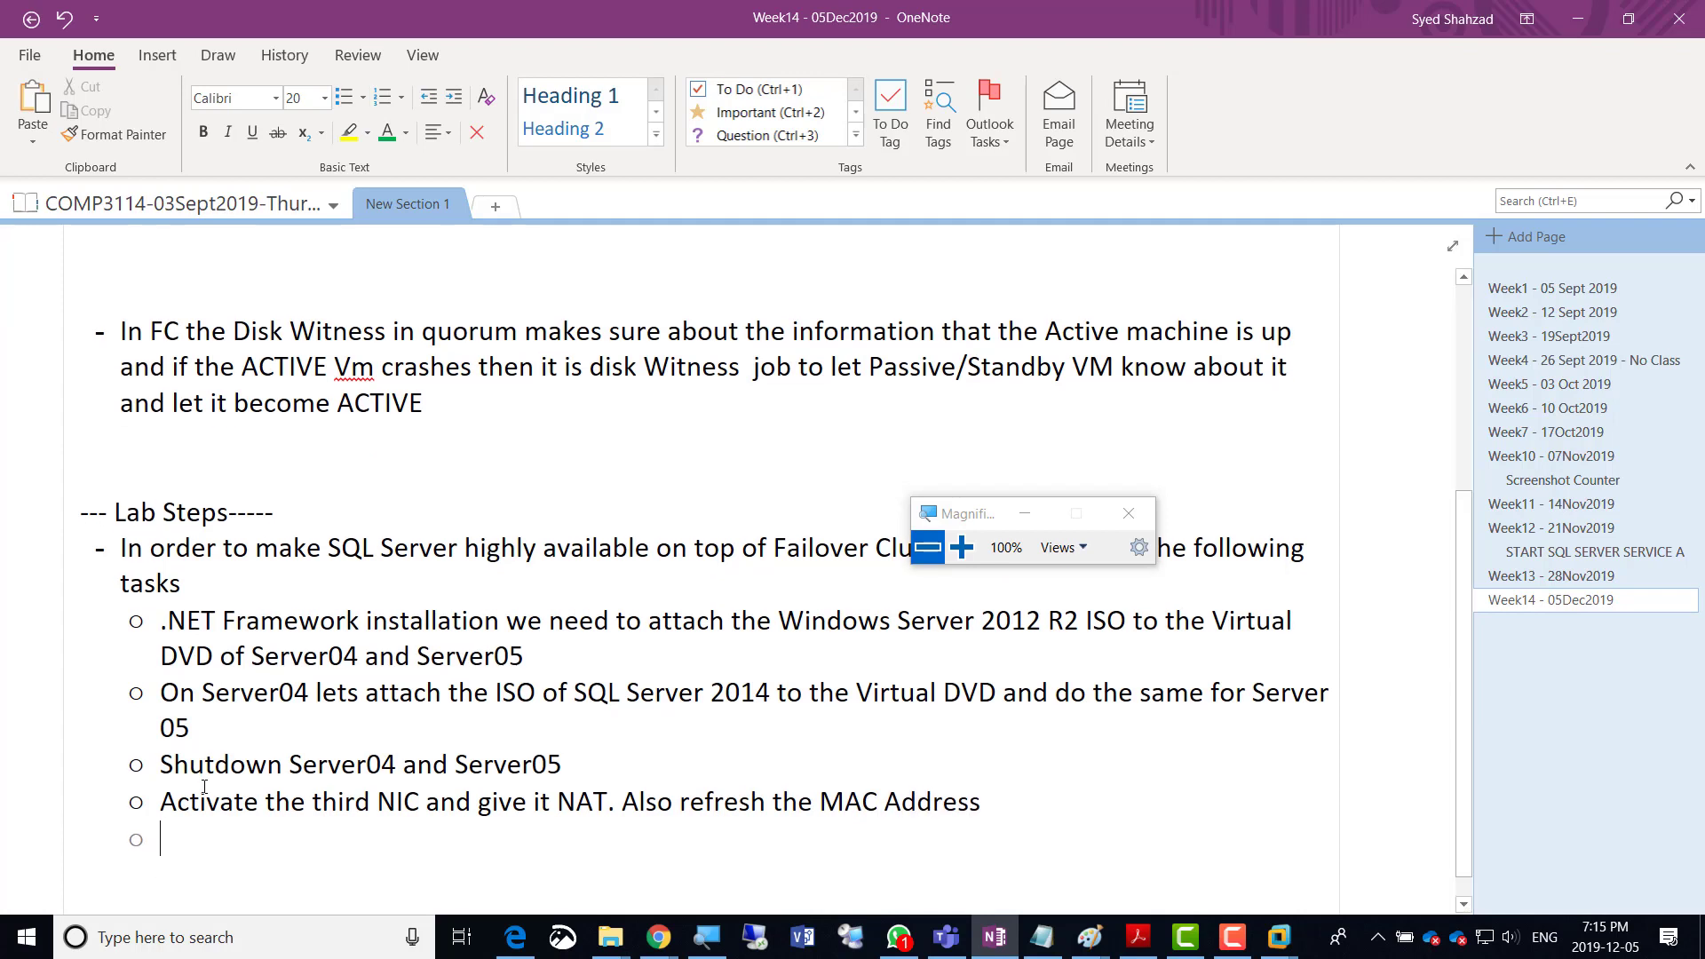
type("Power on B")
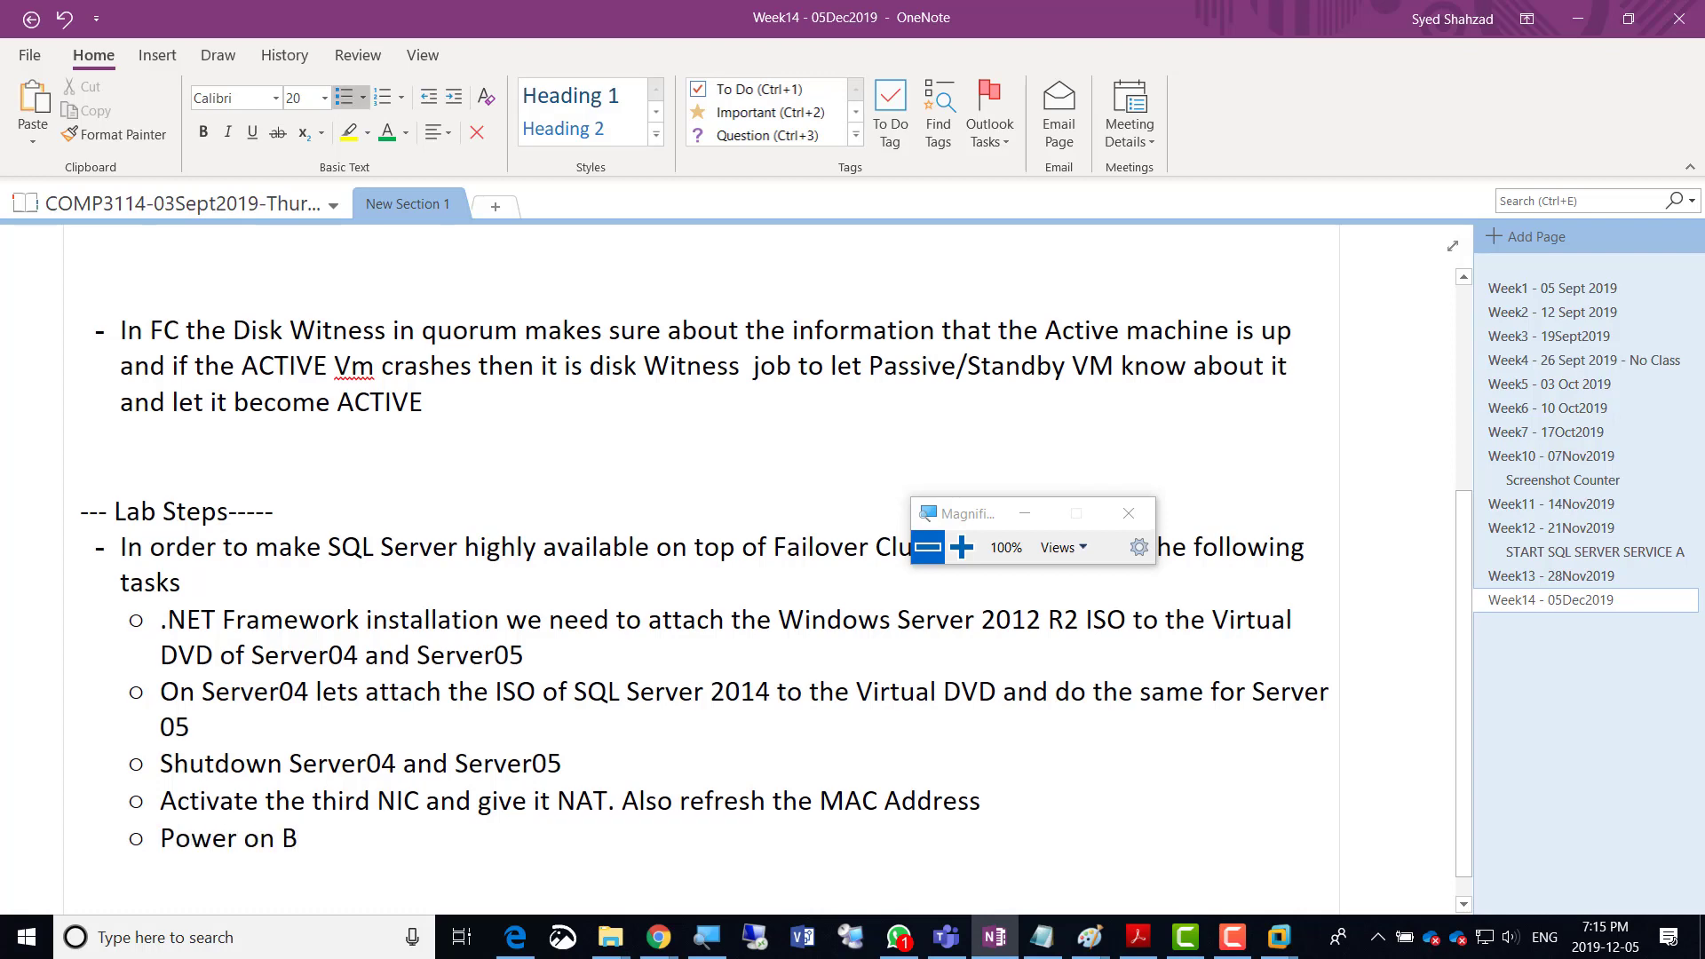
type("oth VMs")
key("Up")
key("Up")
key("Up")
key("Right")
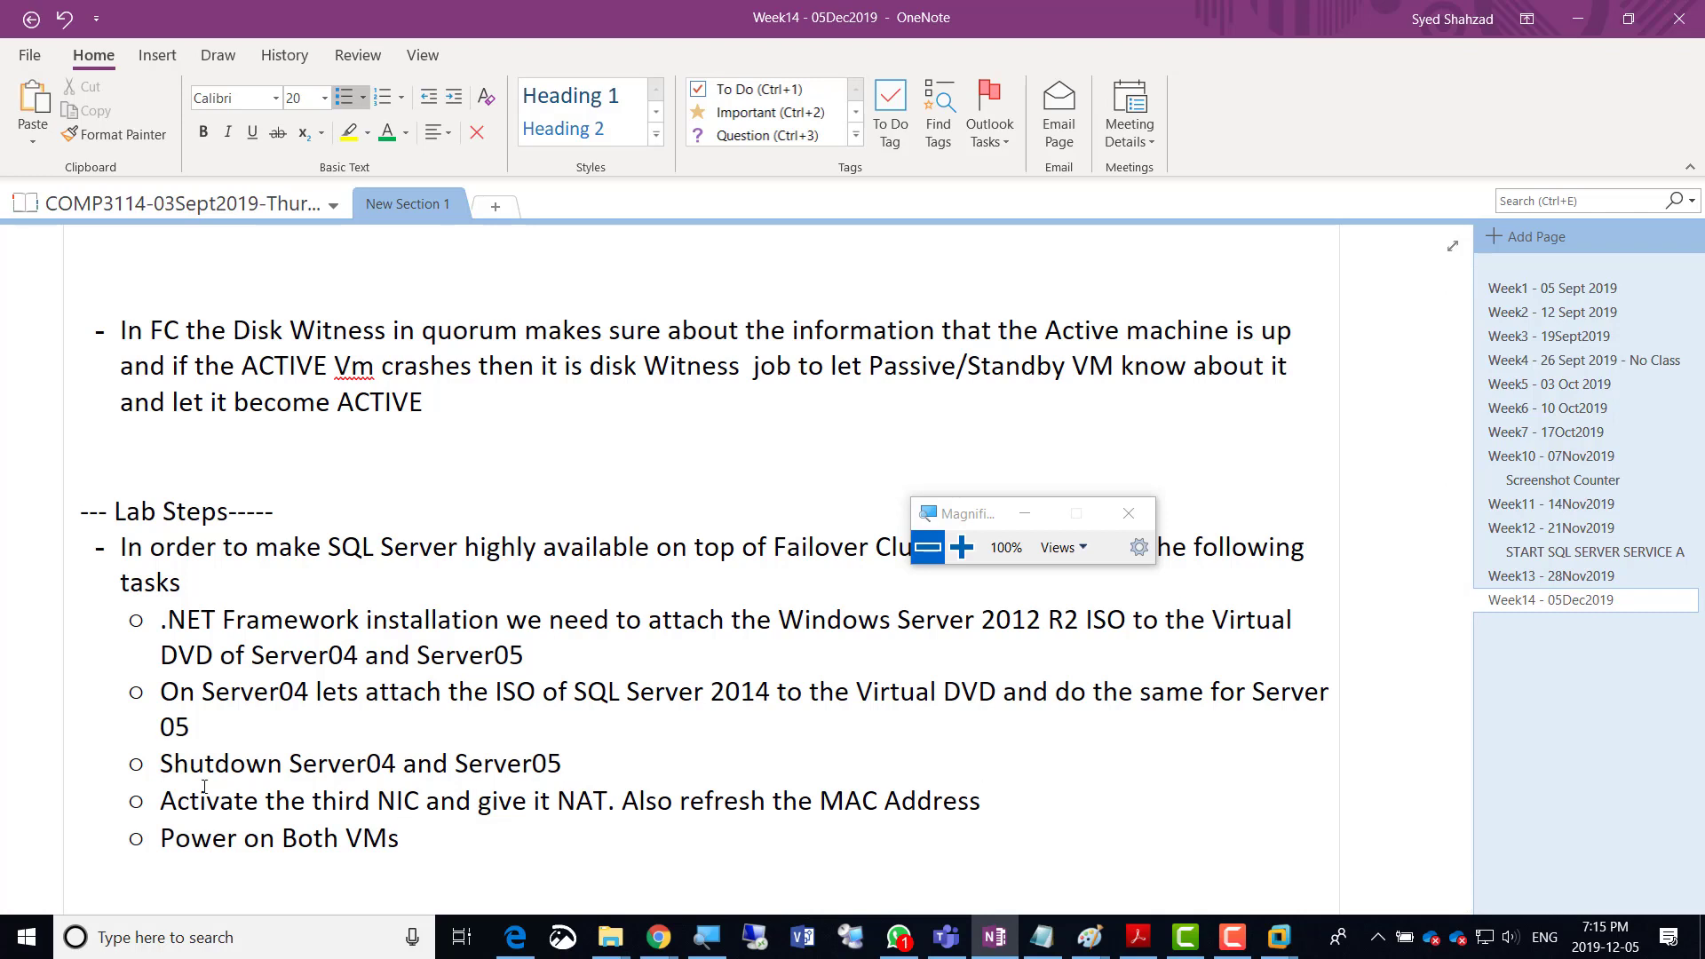
key("Down")
key("Down")
key("Right")
key("Right")
key("Right")
key("Right")
key("Right")
key("Right")
key("Right")
key("Right")
key("Right")
key("Right")
key("Right")
key("Right")
key("Right")
key("Right")
key("Right")
key("Right")
key("Right")
key("Right")
key("Left")
type(",")
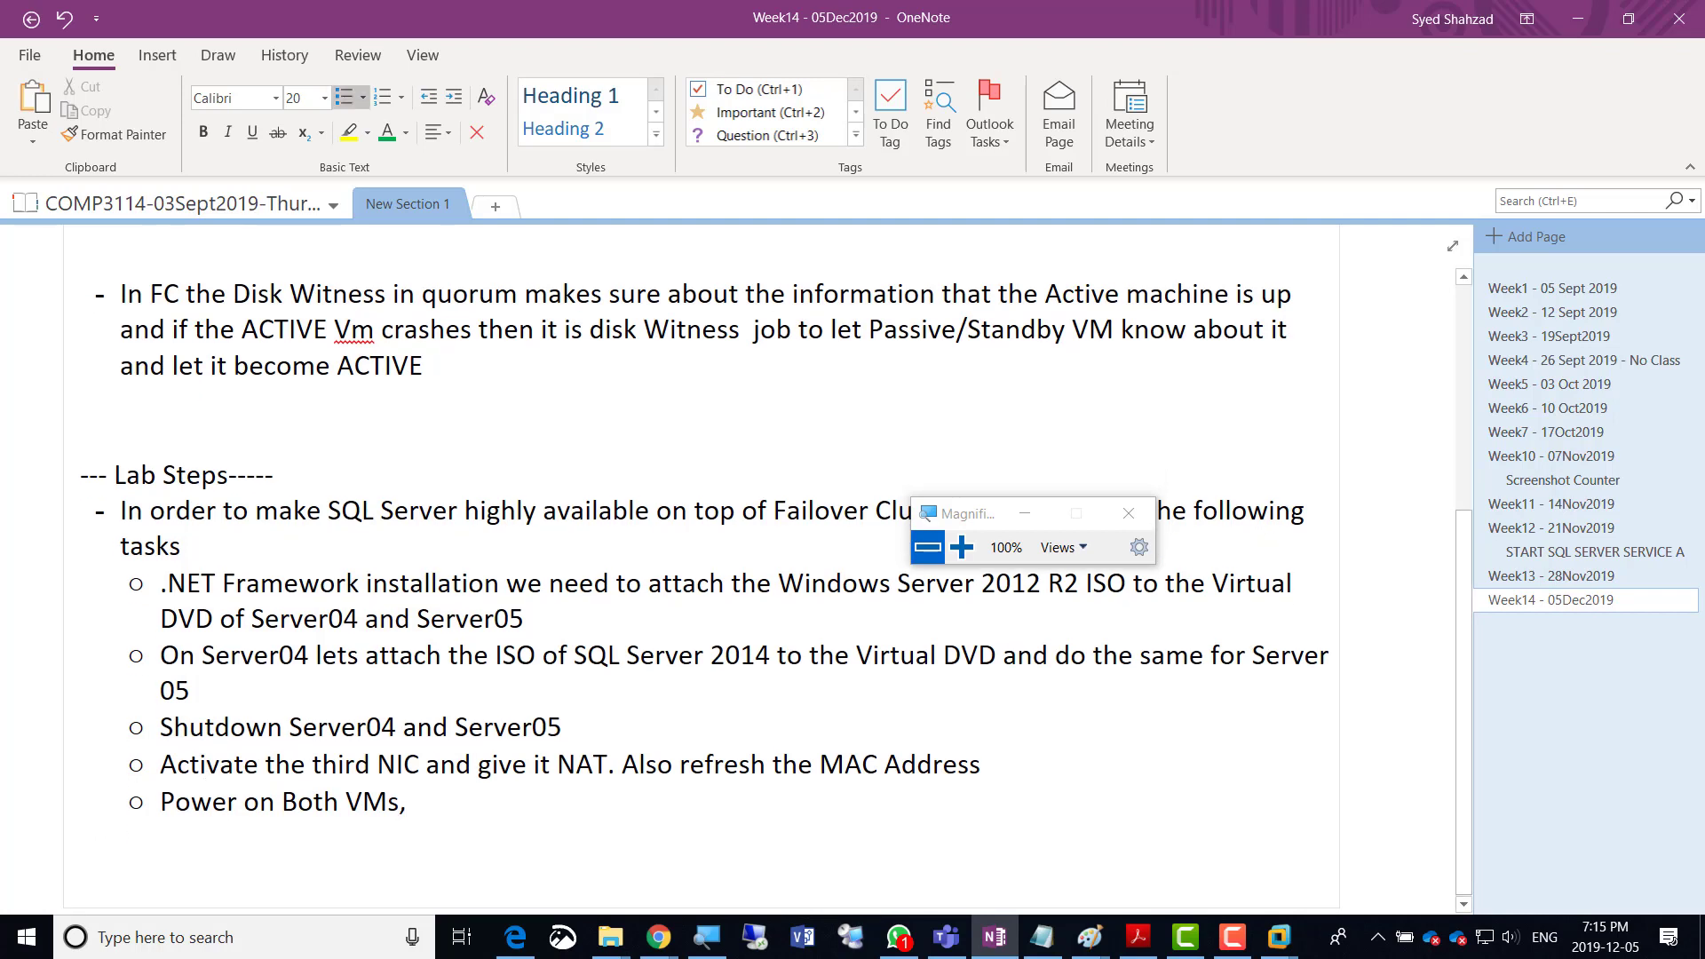
key("BackSpace")
Add "Login from SQL Admin" as the last lab step bullet.
key("Return")
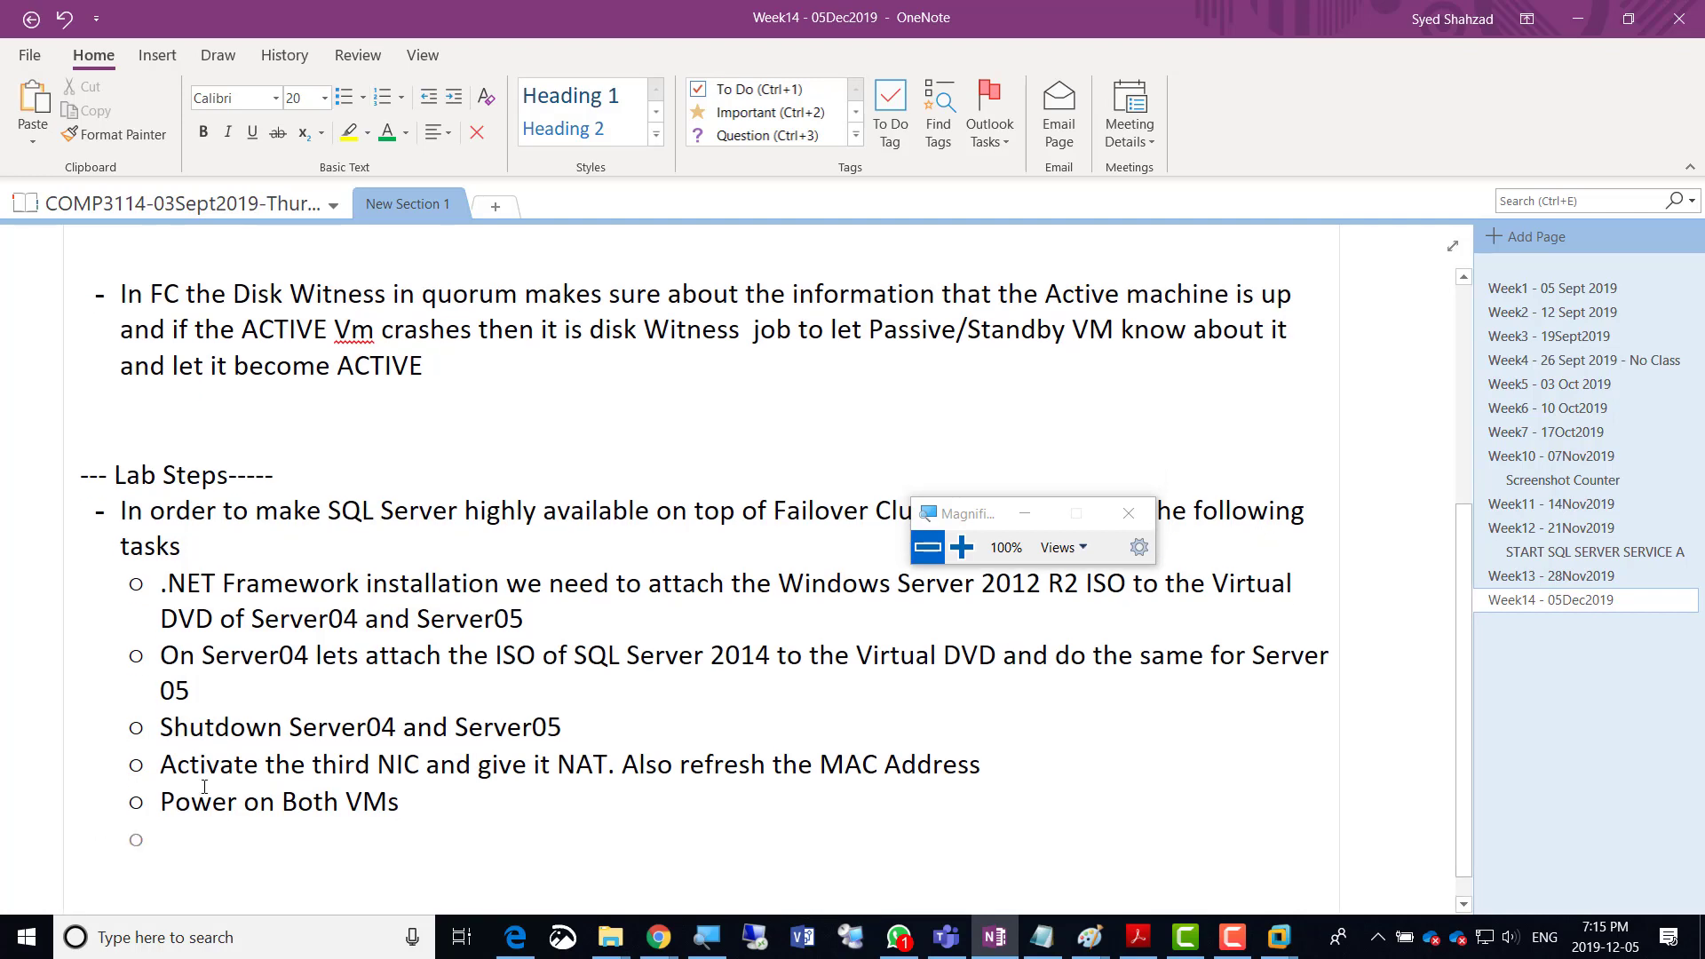
type("Login from ")
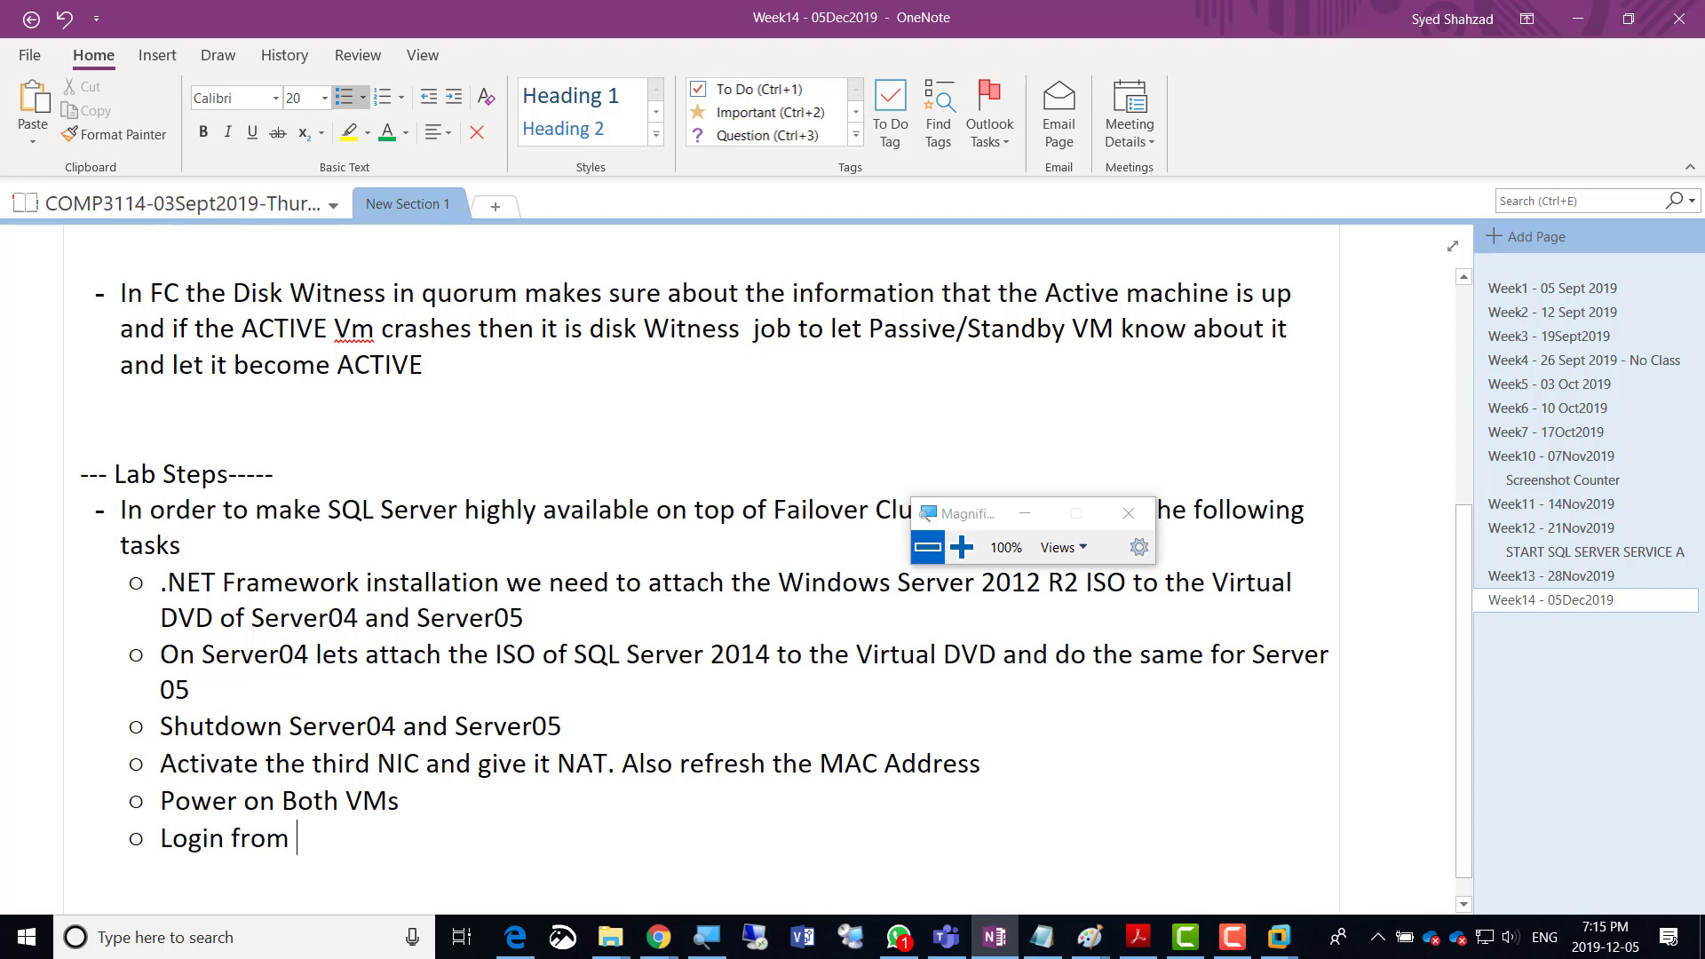
type("SQL Admin")
Change the font color of the four lab steps from "Shutdown Server04 and Server05" to "Login from SQL Admin" to orange.
key("shift+Home")
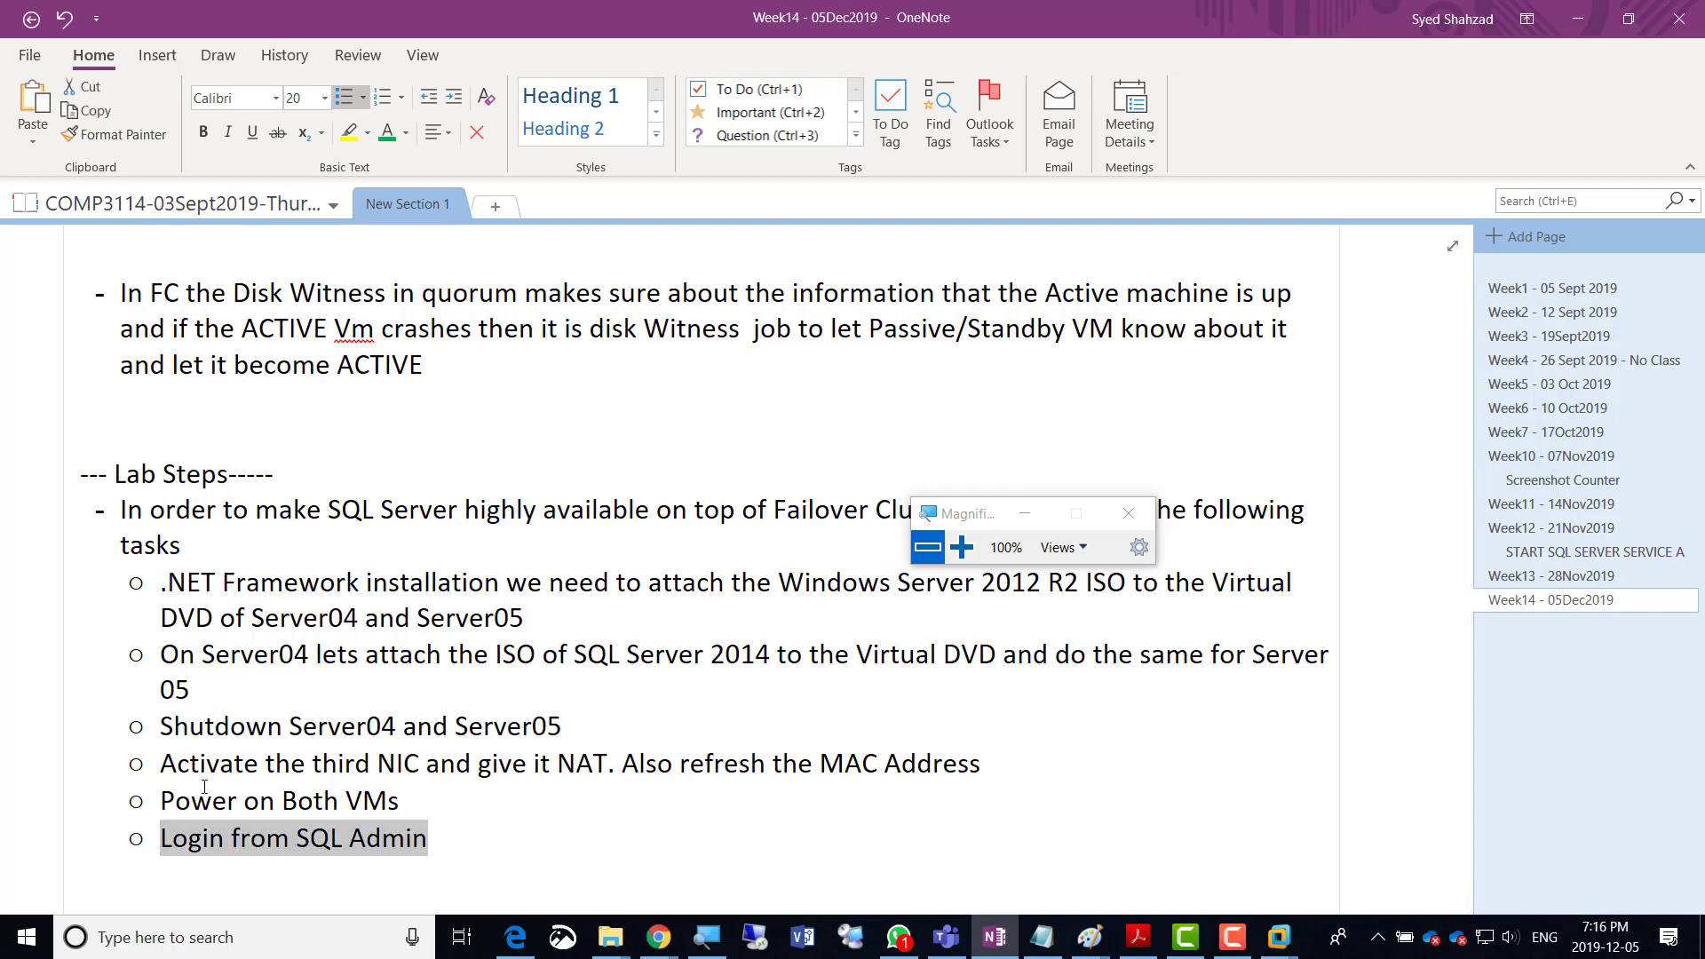
key("shift+Up")
key("shift+Up")
key("shift+Up")
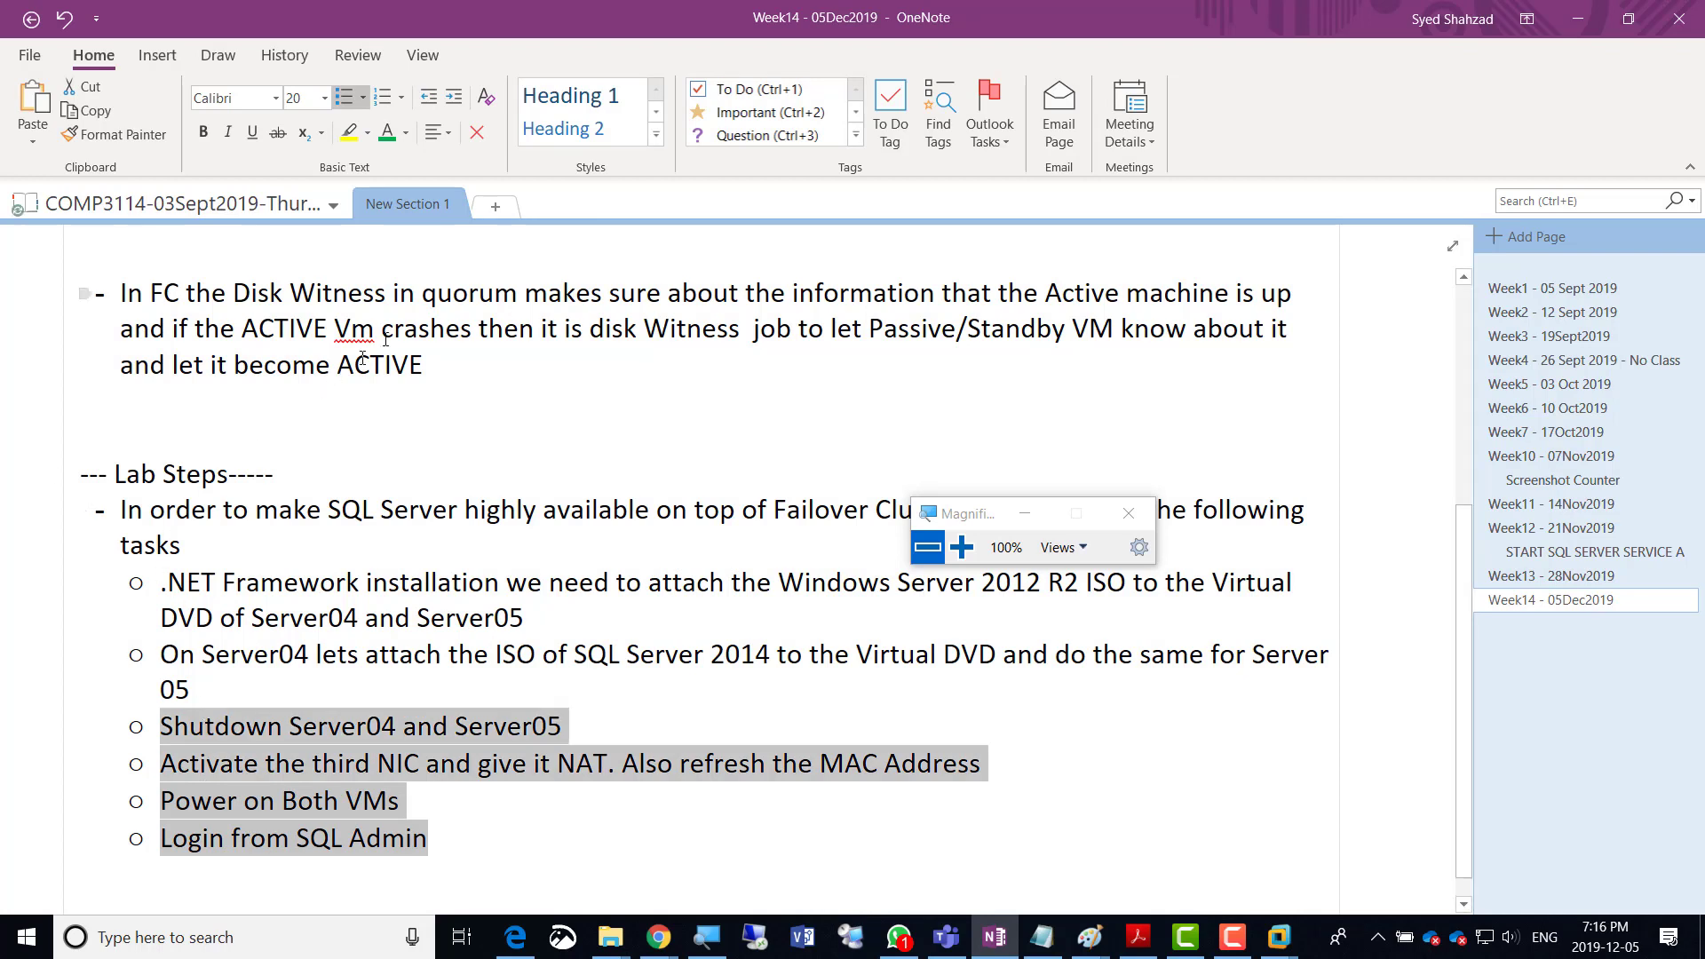
left_click(405, 135)
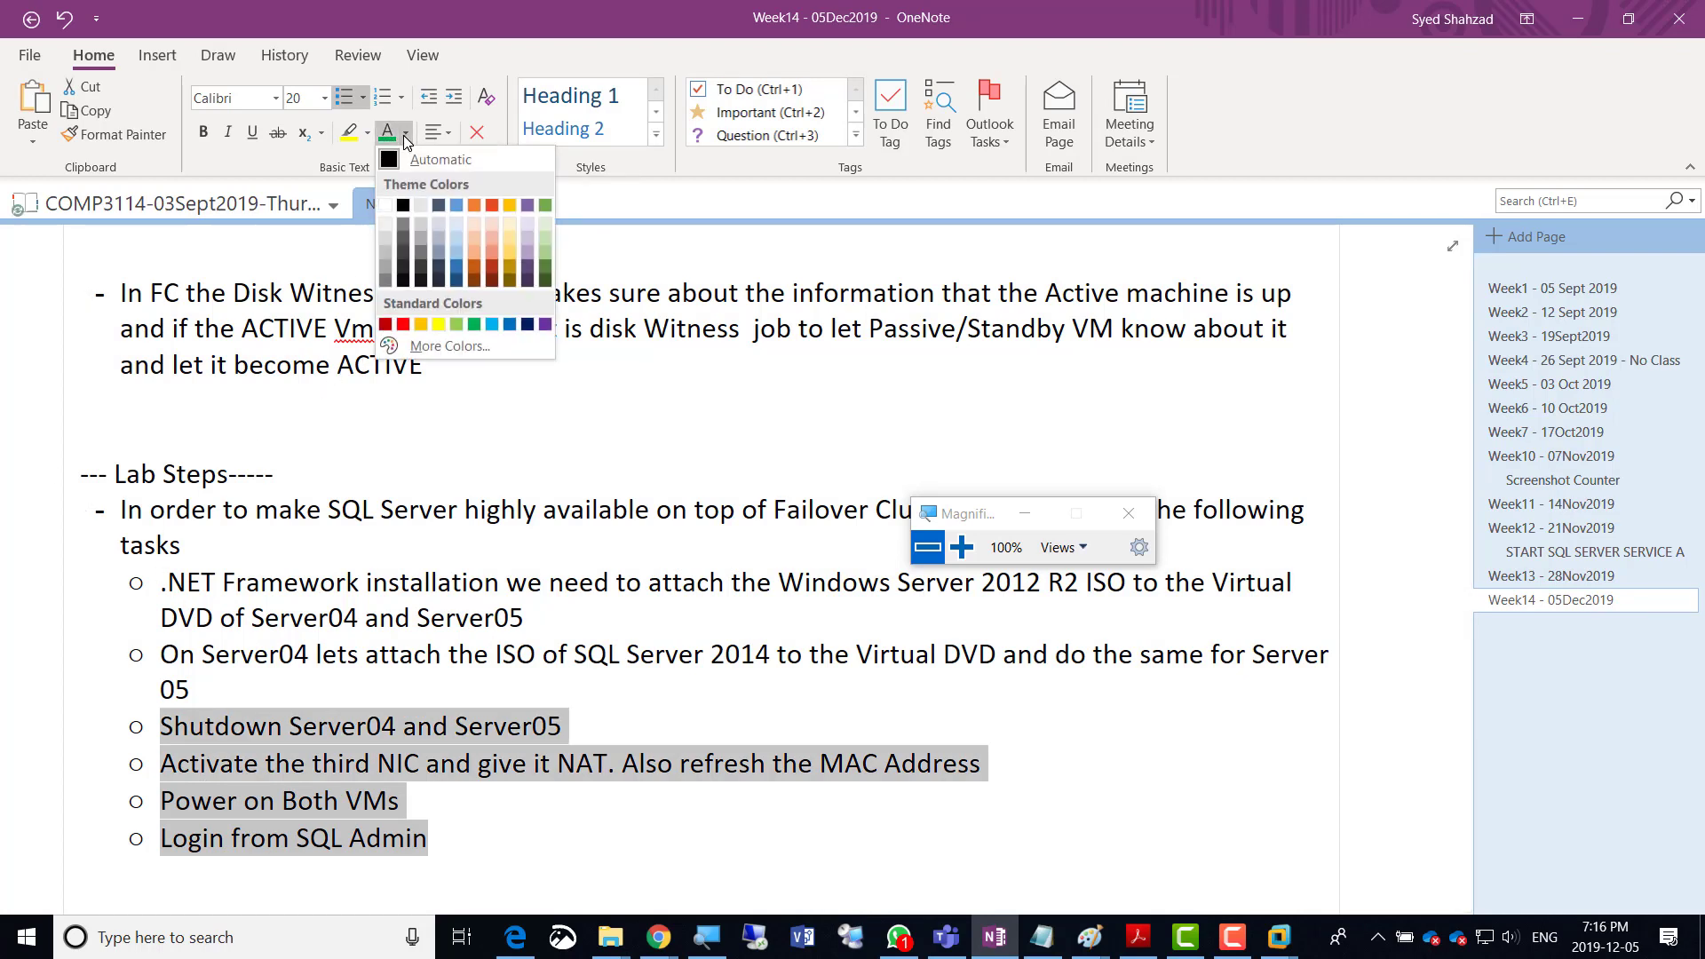
left_click(494, 206)
Review the orange lab steps at 150% magnification, moving the Magnifier window away from them.
scroll(507, 373, "down", 1)
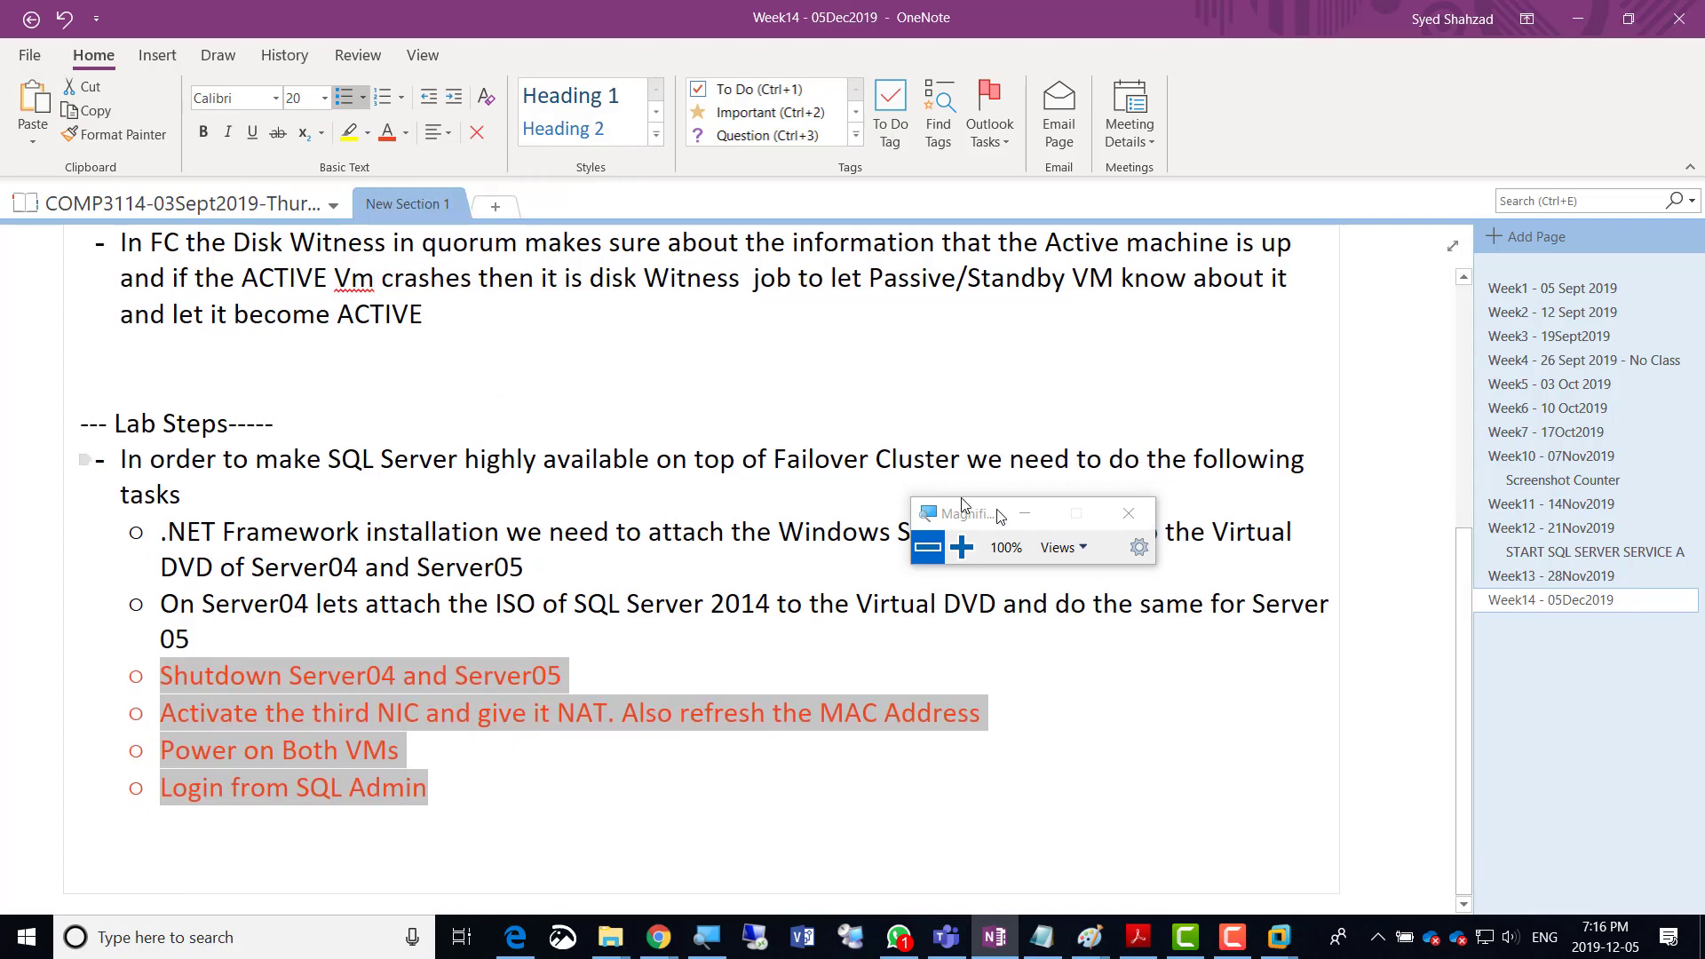
left_click(962, 547)
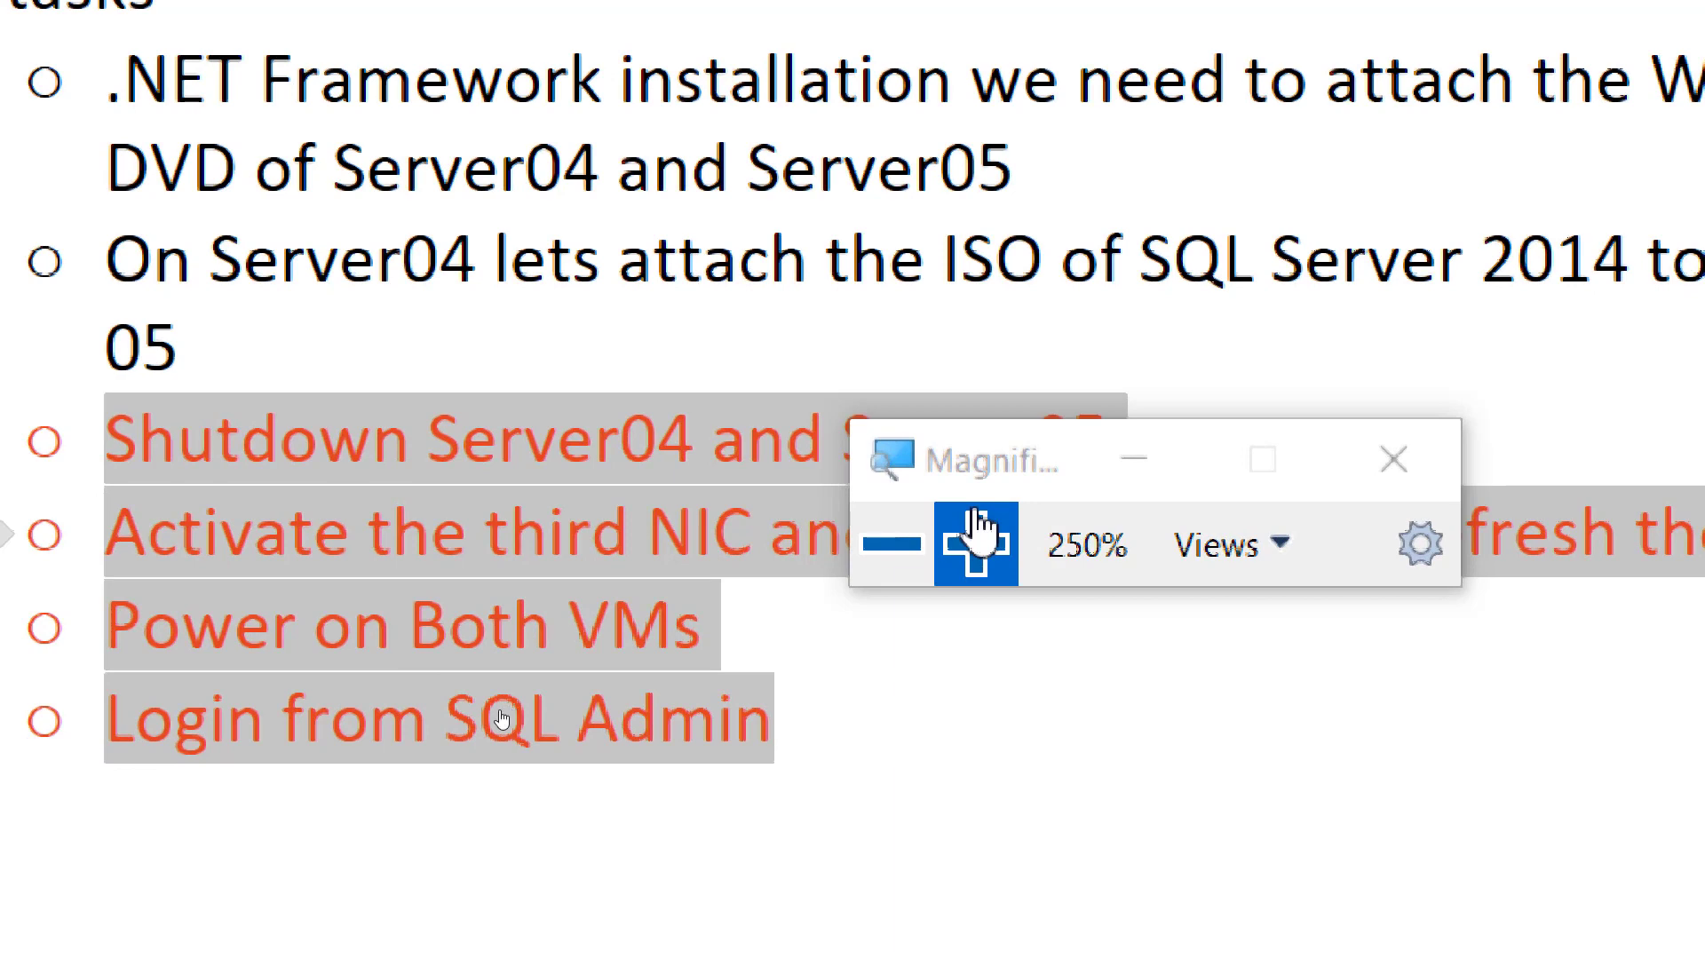
left_click(891, 544)
left_click_drag(966, 495, 904, 110)
left_click(839, 176)
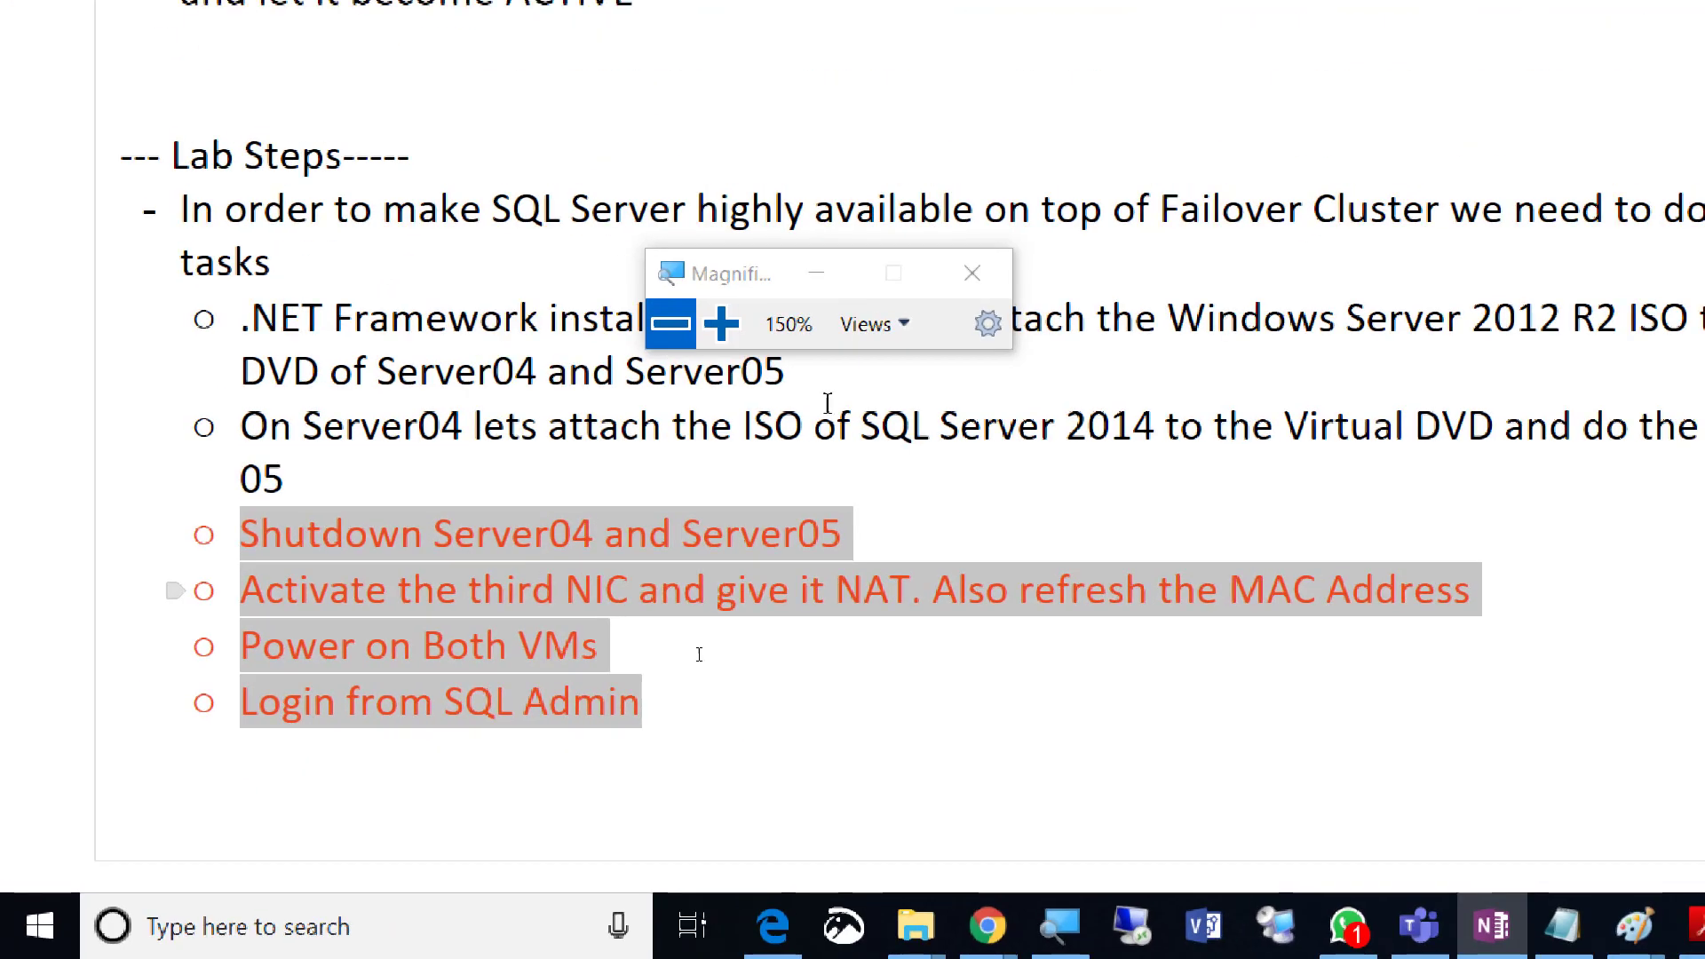
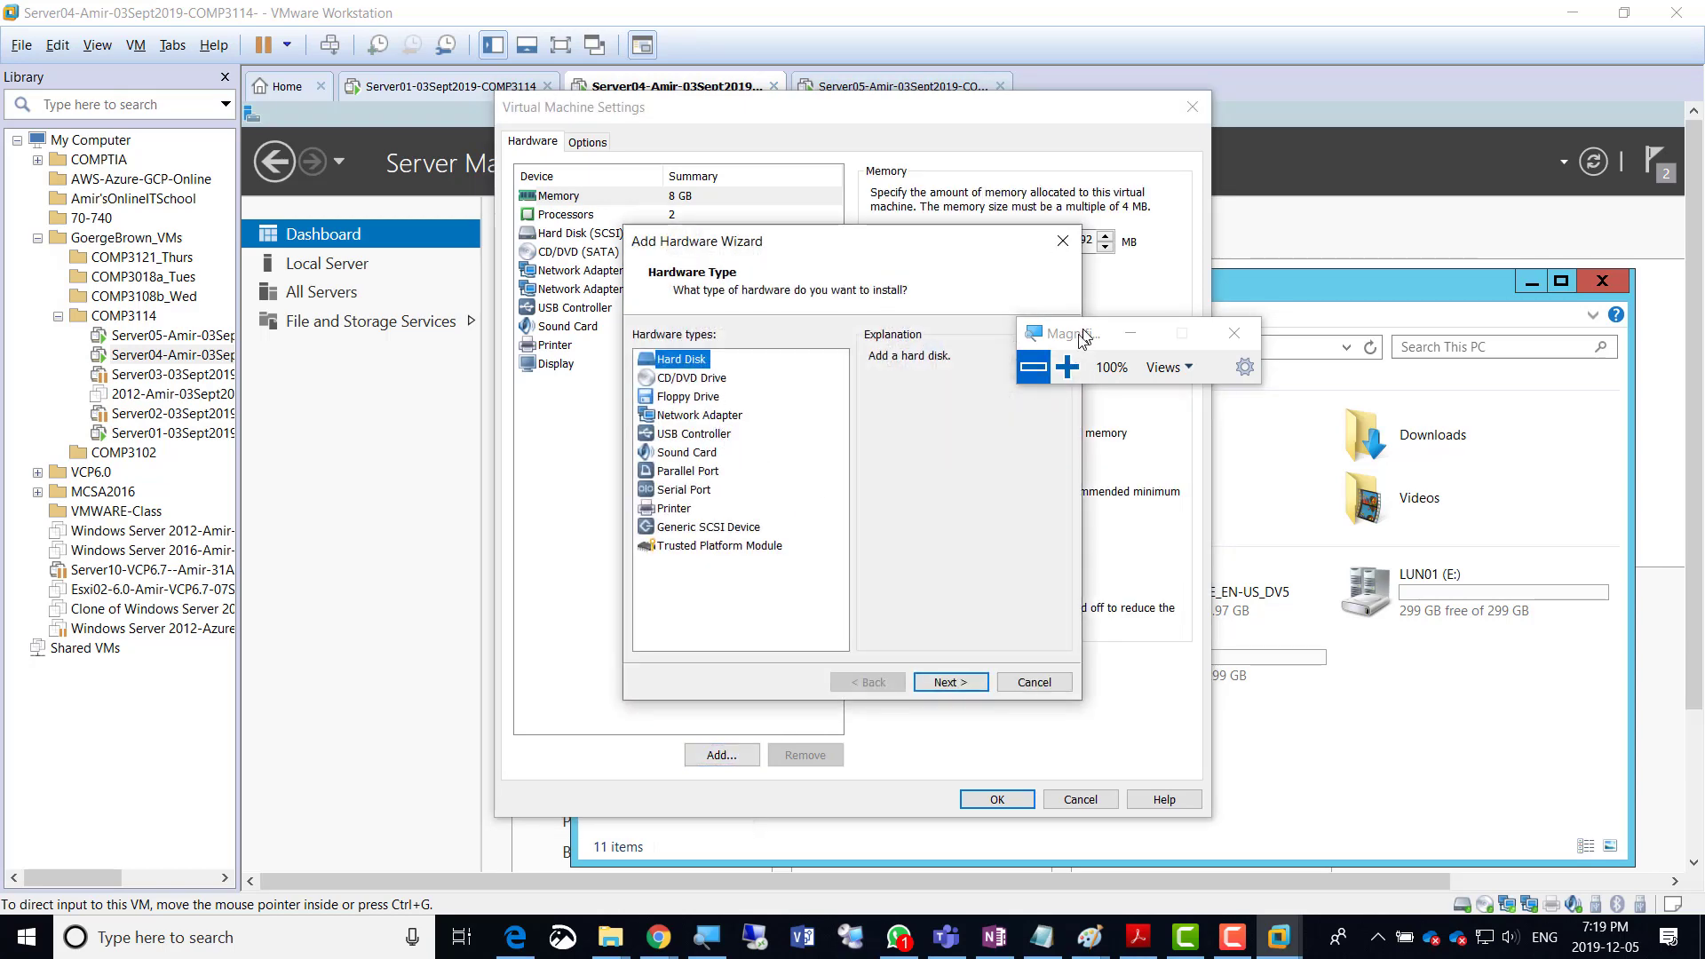
Add a third network adapter using NAT to the Server04 virtual machine and save its settings.
left_click(1067, 367)
left_click(508, 444)
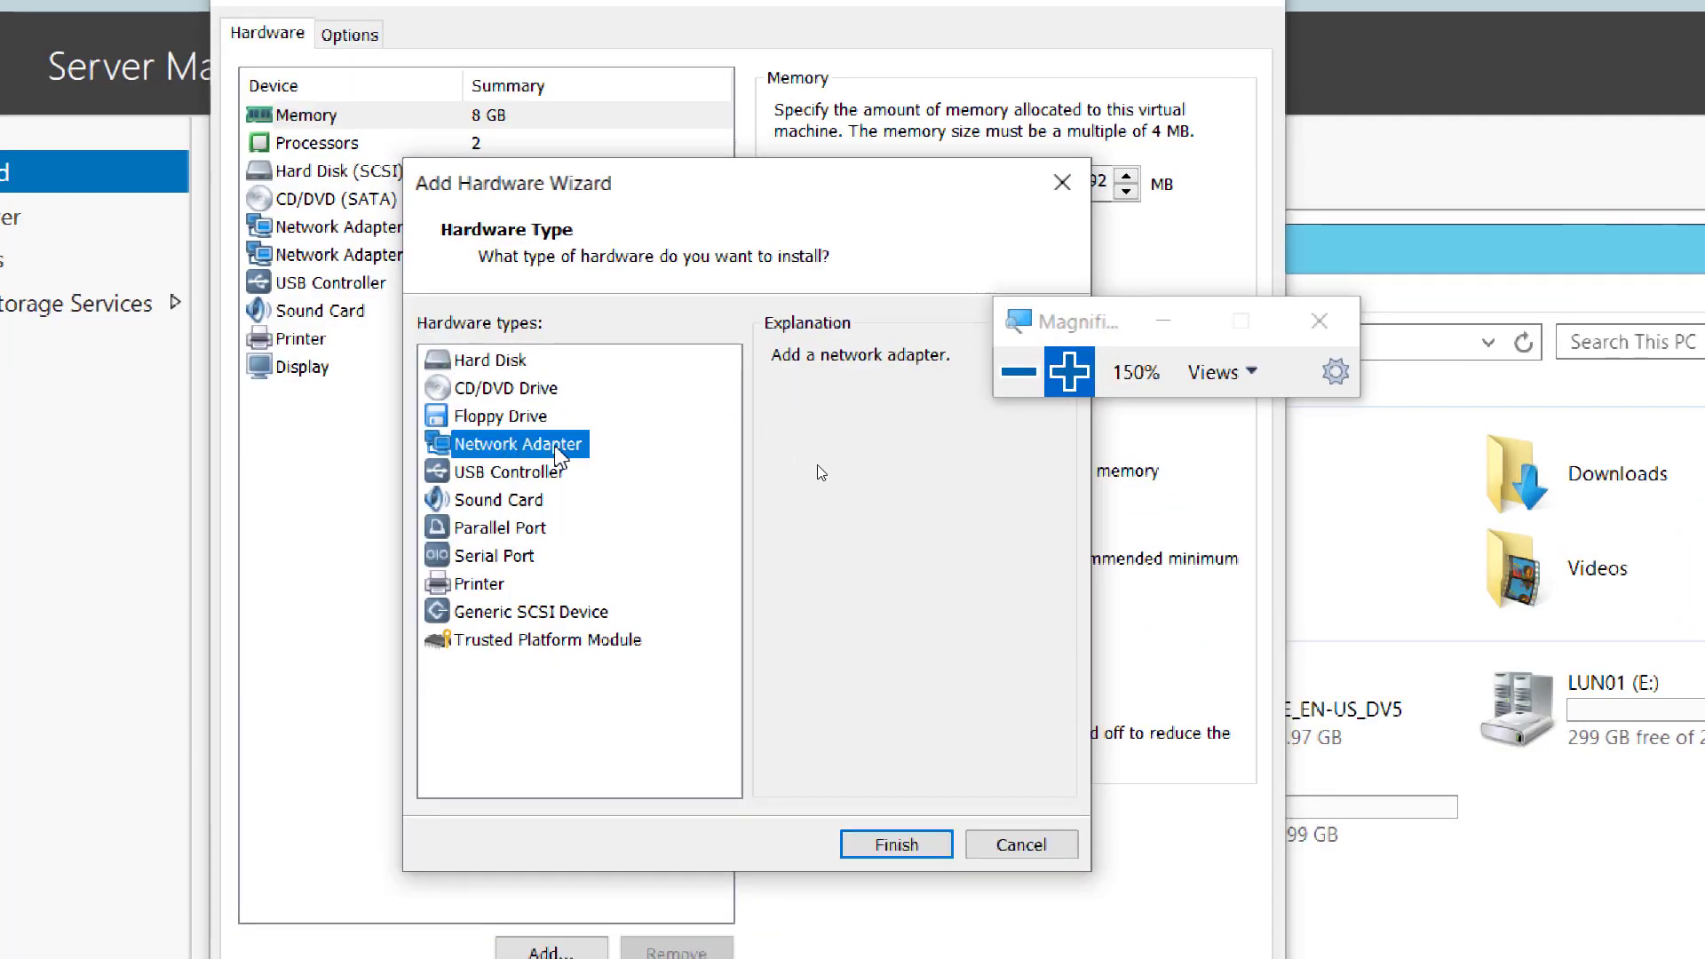
left_click(895, 848)
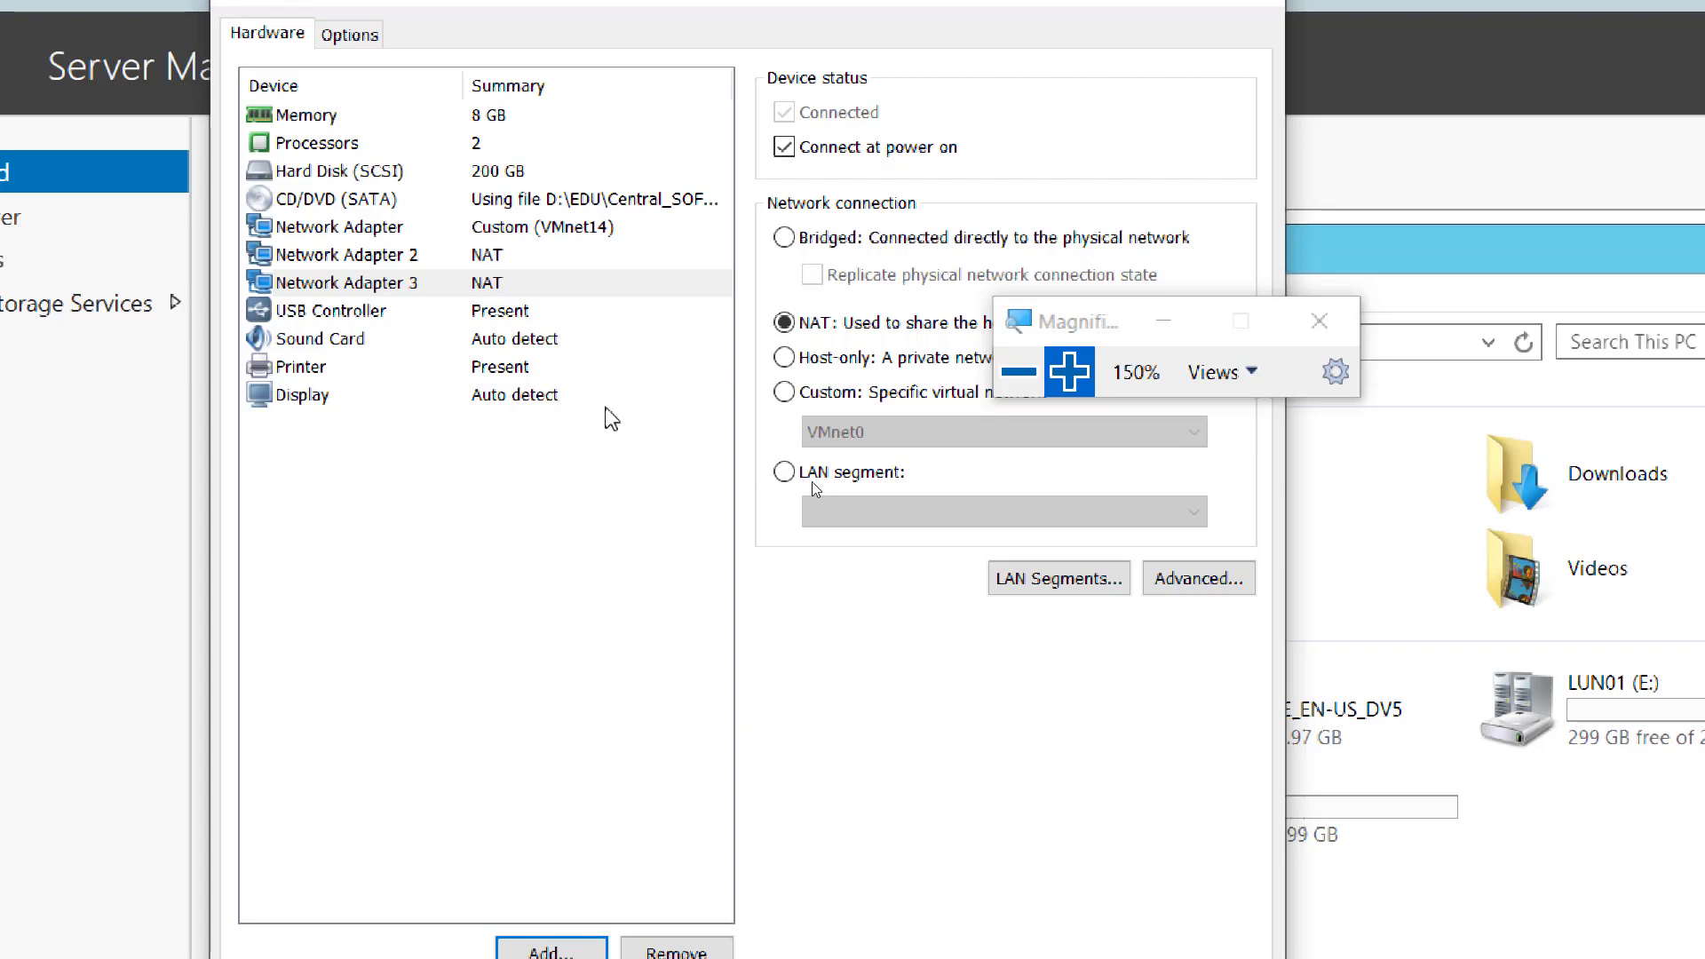
left_click(901, 943)
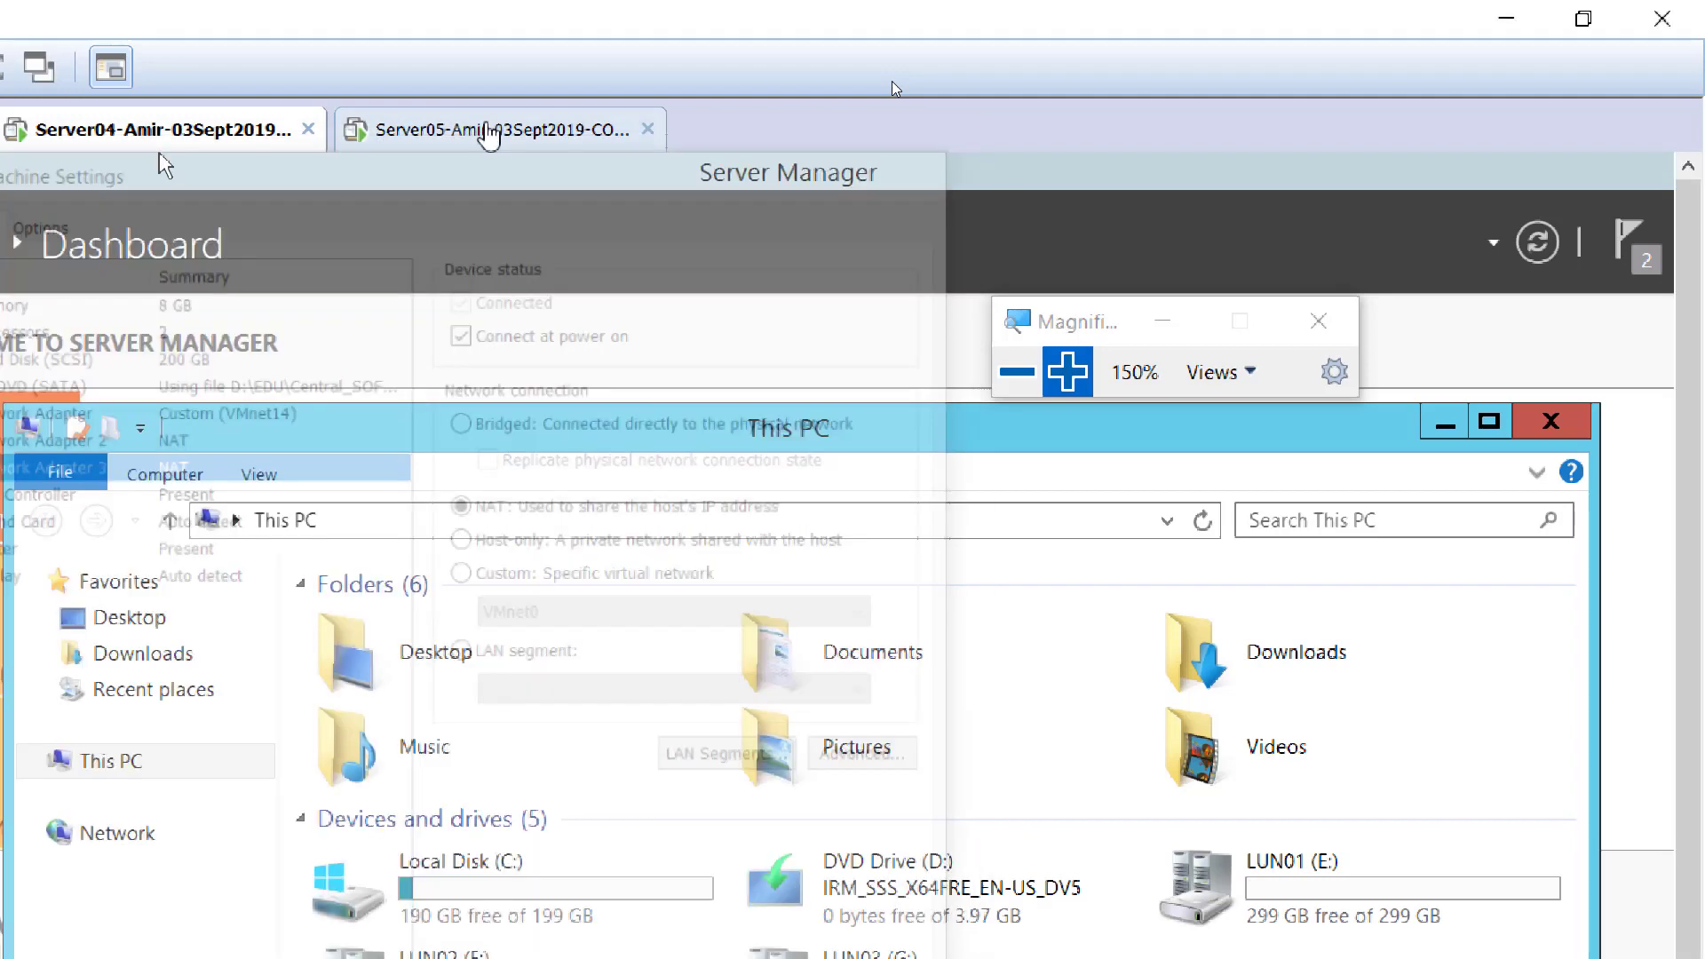
Add a third network adapter using NAT to the Server05 virtual machine, save its settings and return the magnification to 100%.
right_click(487, 134)
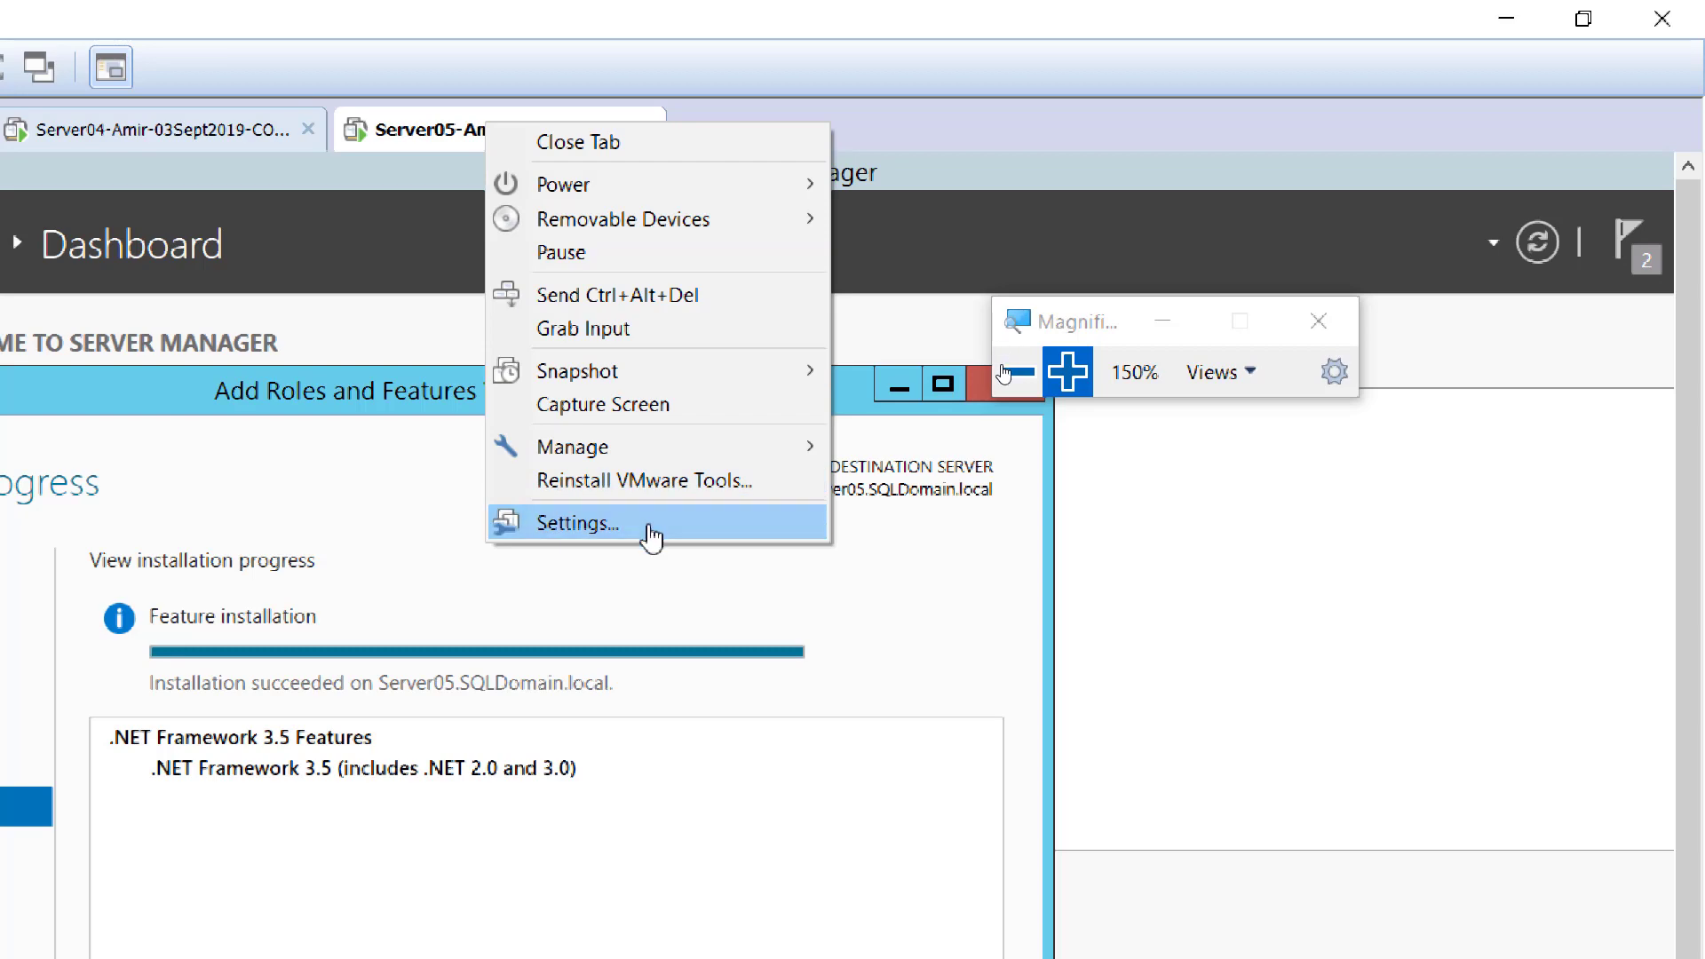
left_click(647, 528)
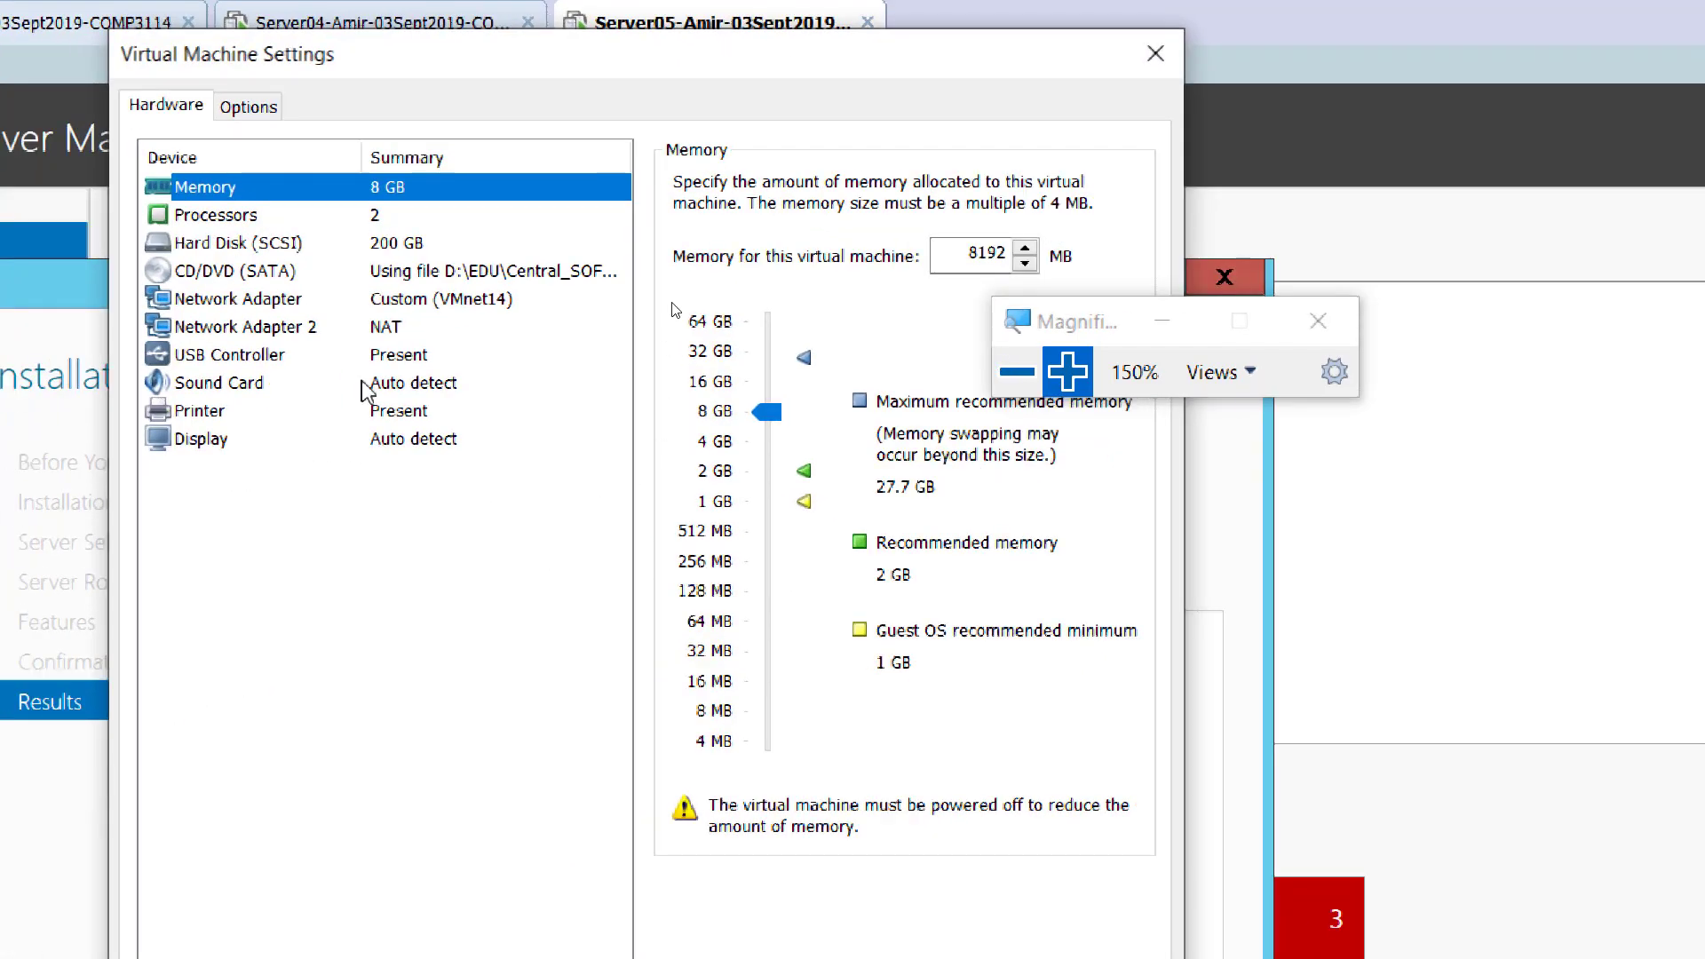
left_click(473, 825)
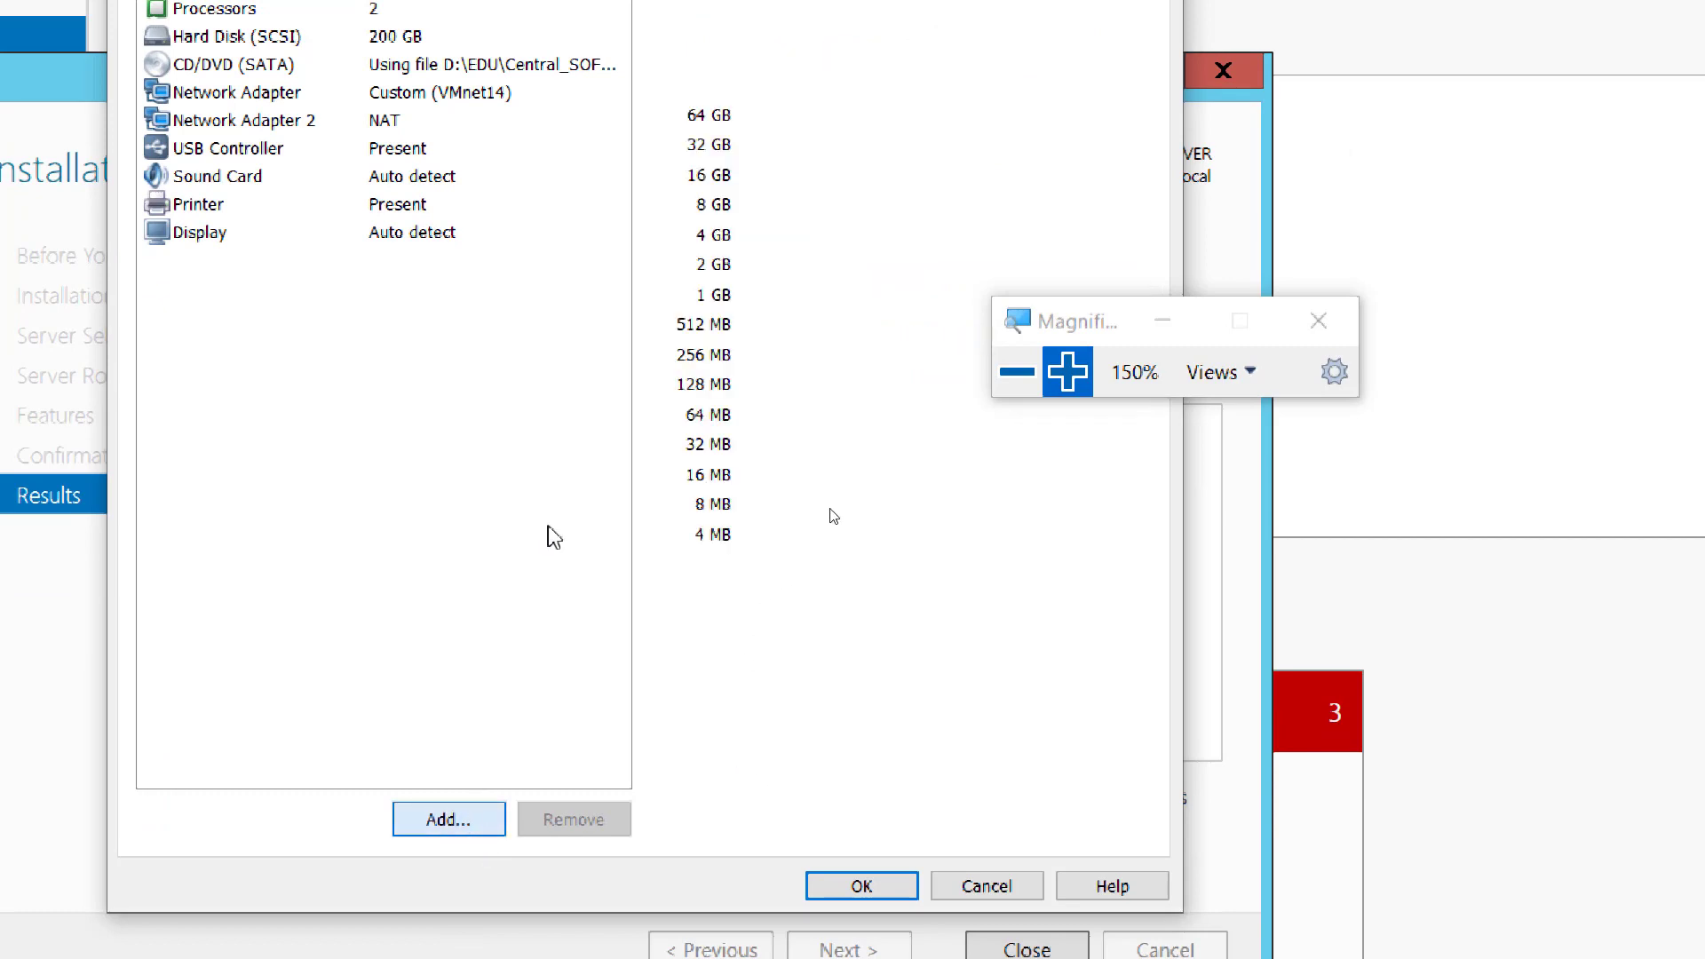
left_click(434, 317)
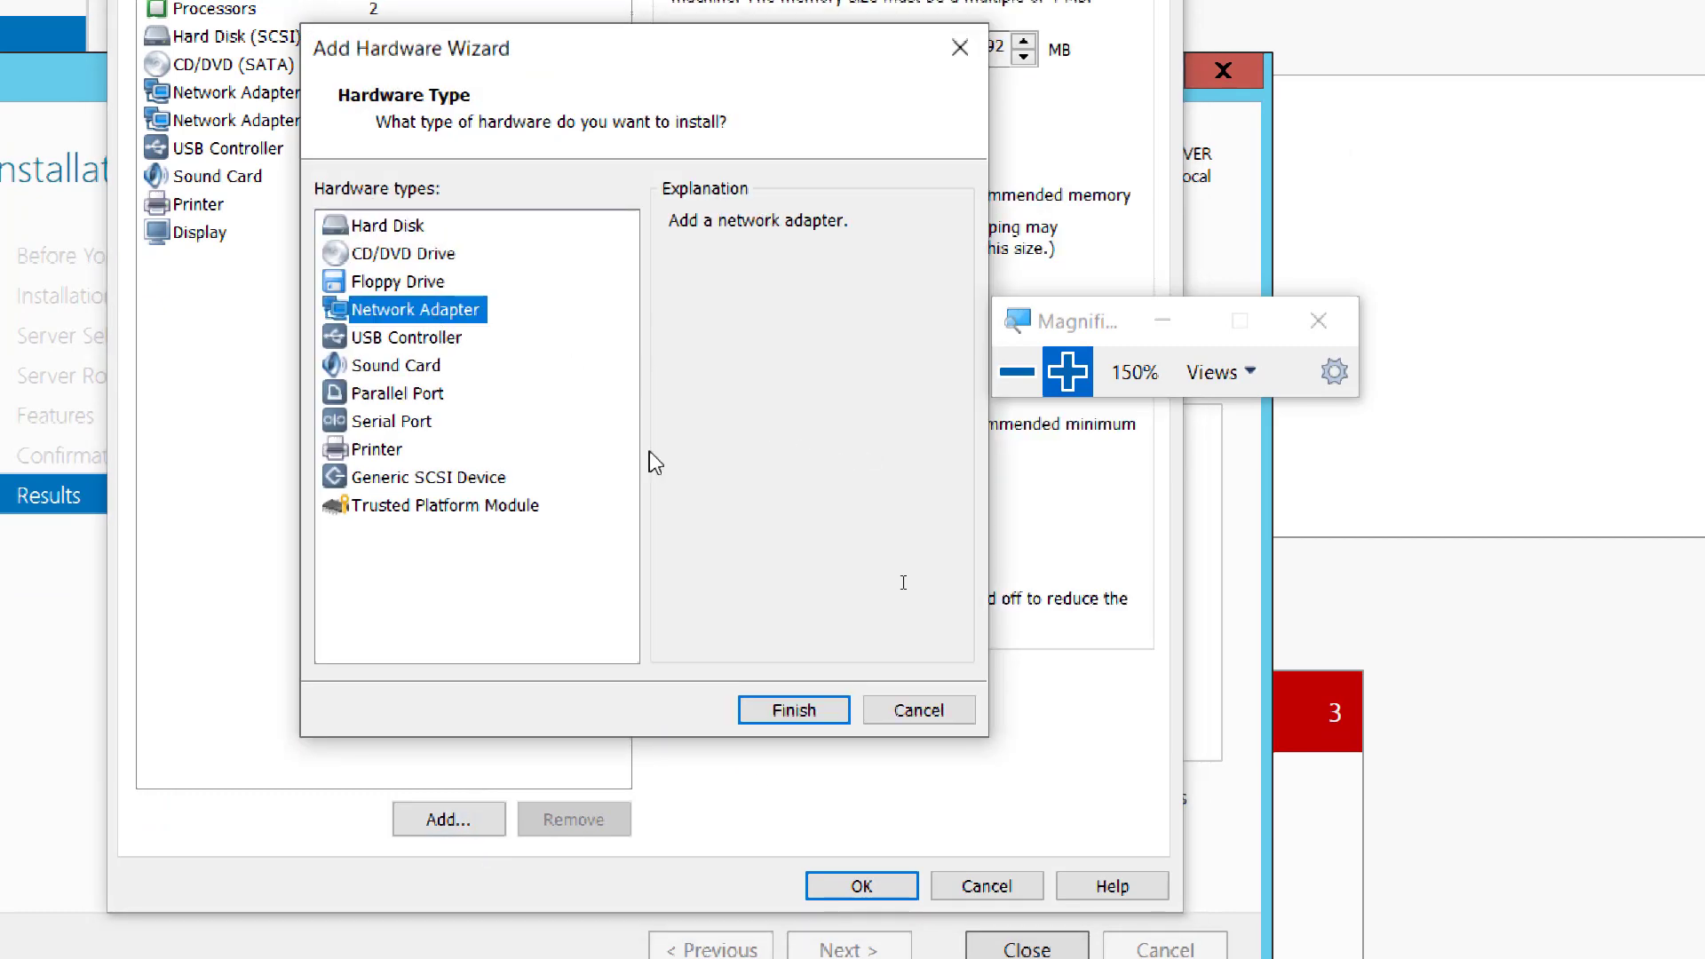
left_click(783, 712)
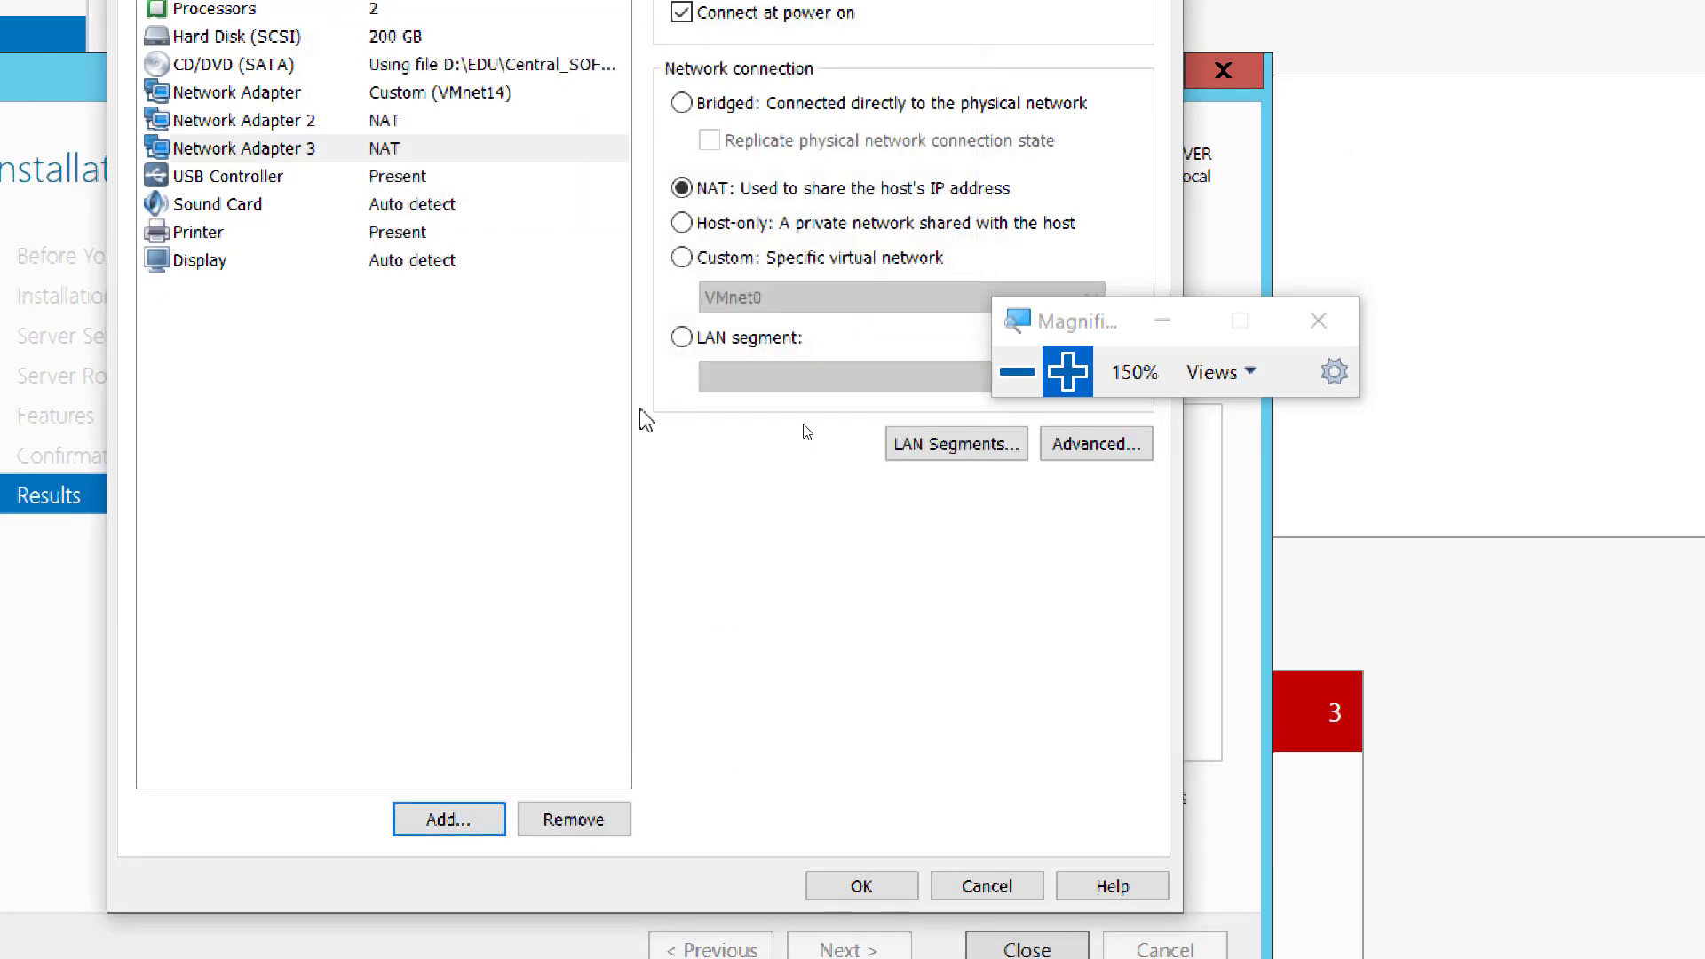
left_click(863, 893)
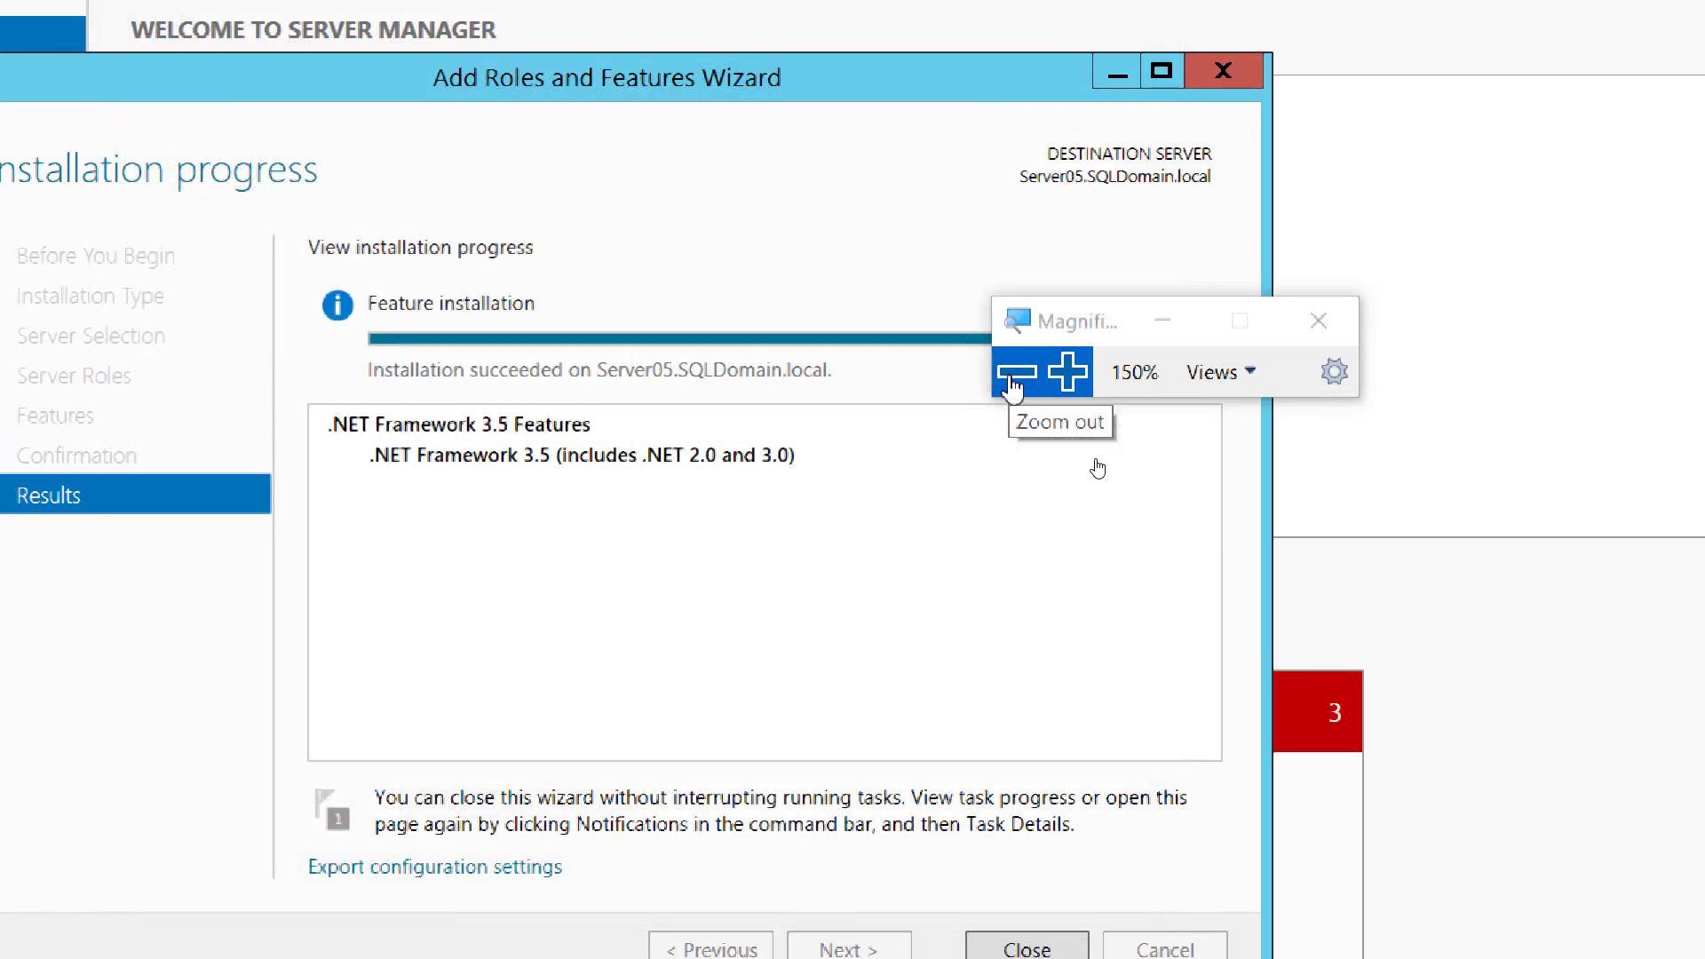
left_click(1015, 373)
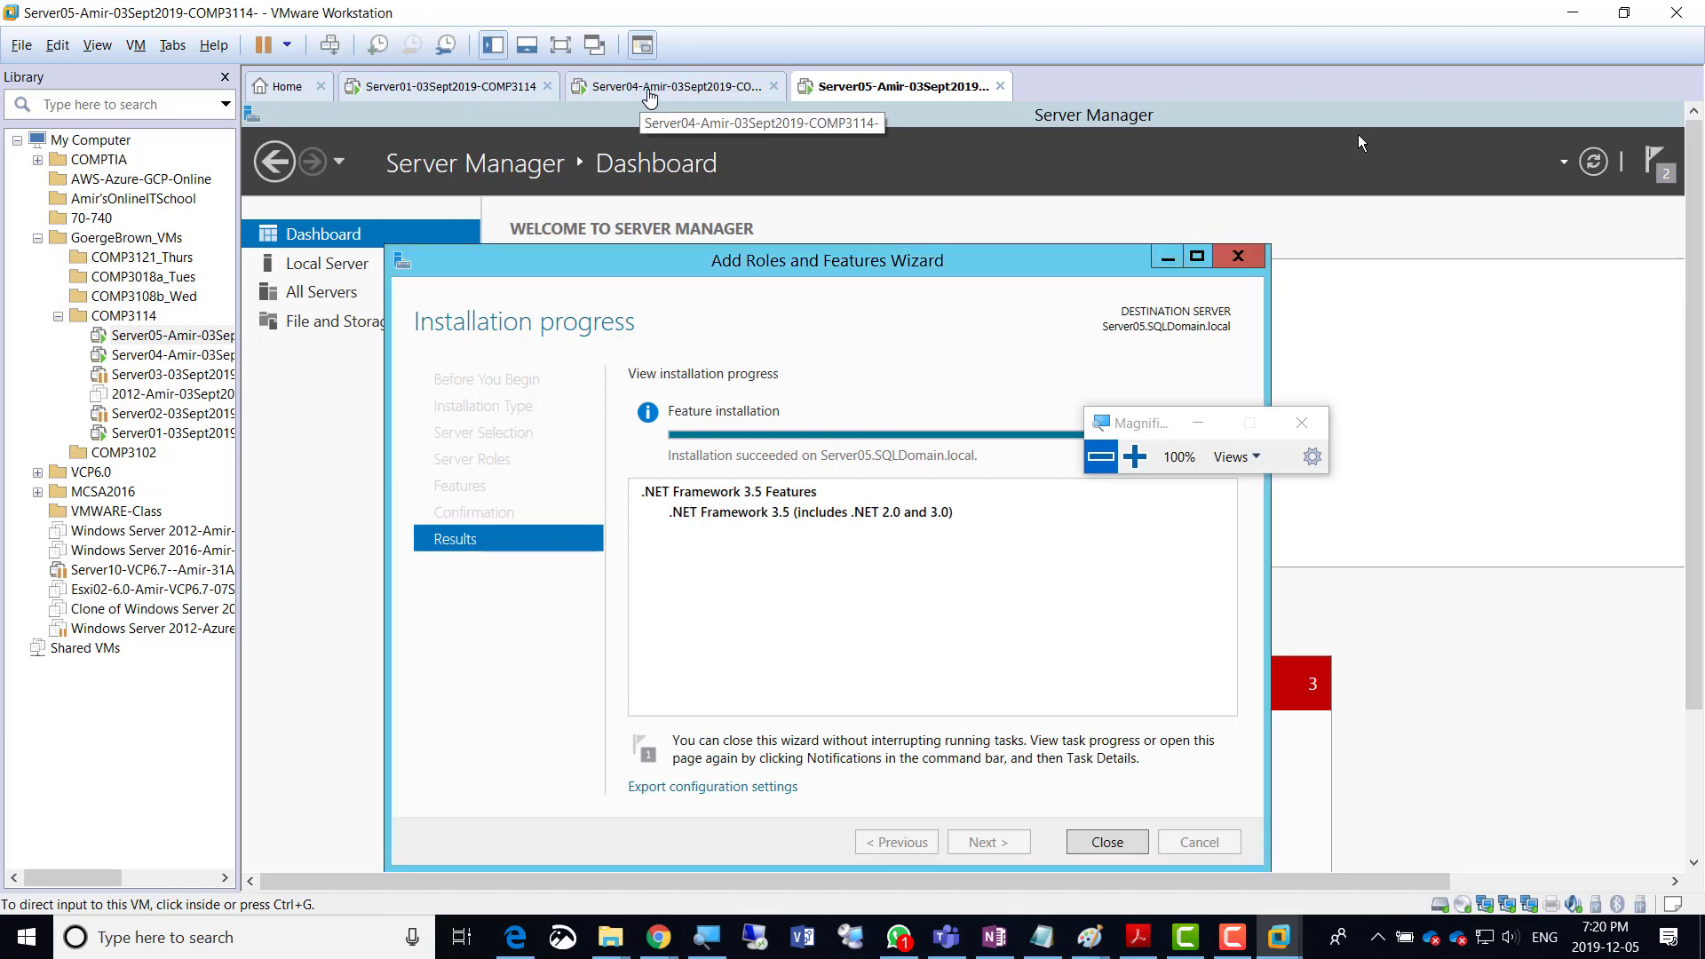
Bring up Internet Explorer on Server04 and open a new browser tab beside the Failover Cluster Validation Report.
left_click(649, 92)
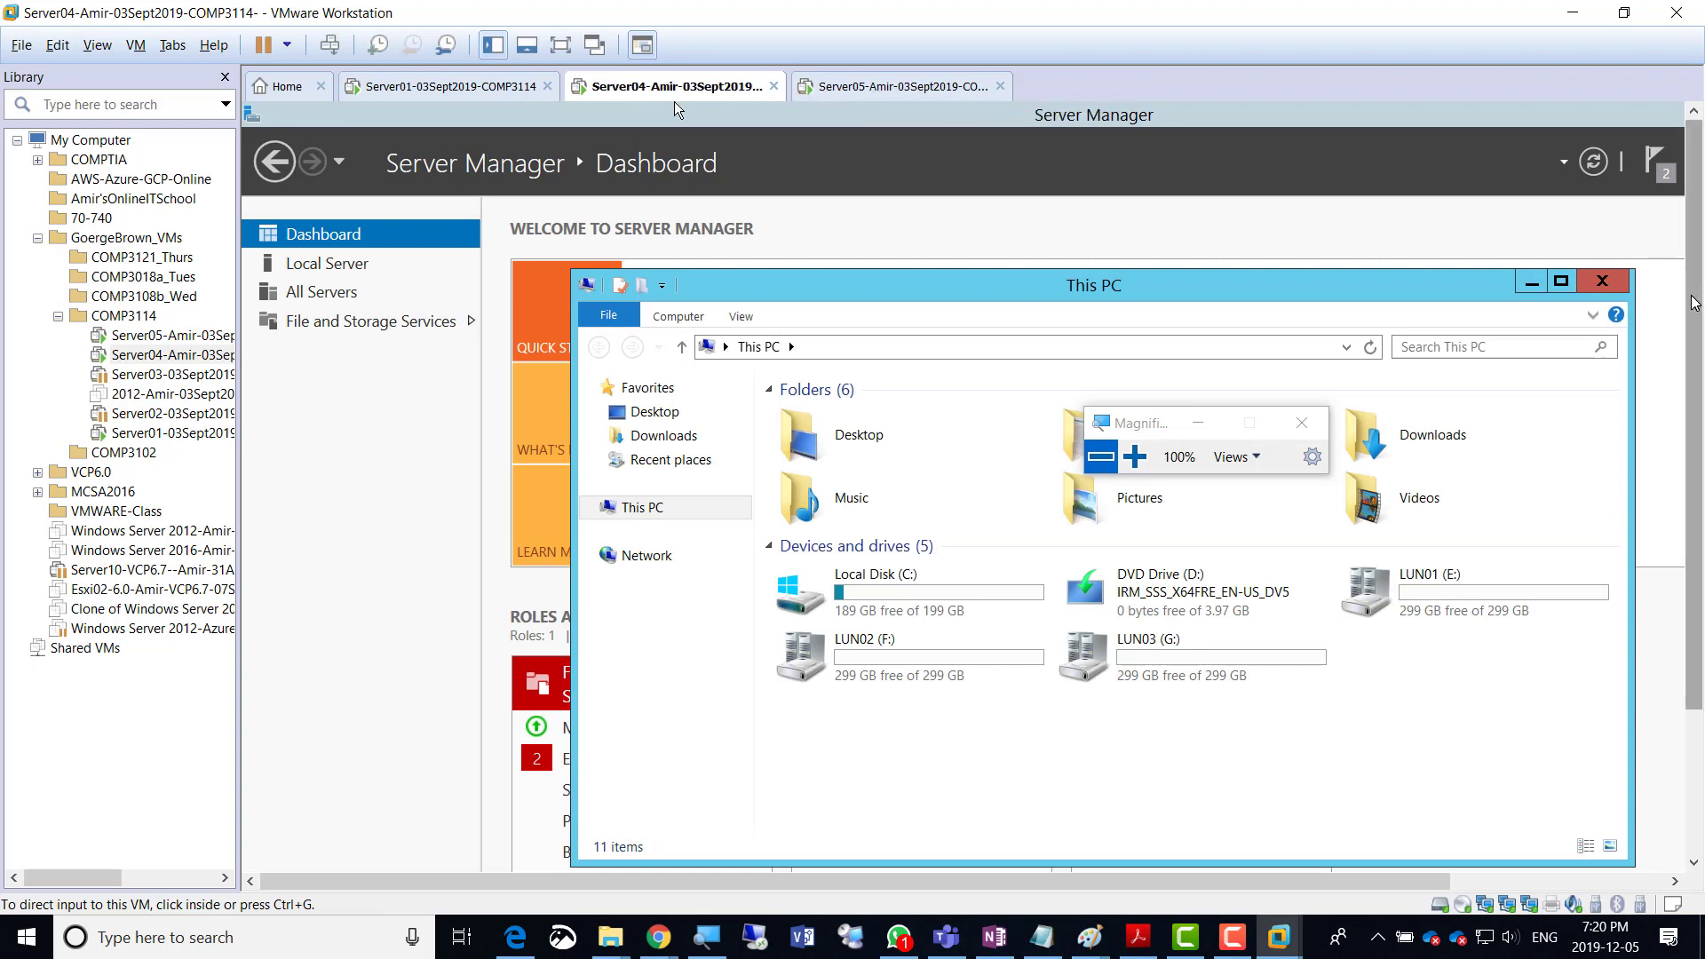
scroll(1694, 324, "down", 1)
scroll(1696, 324, "down", 5)
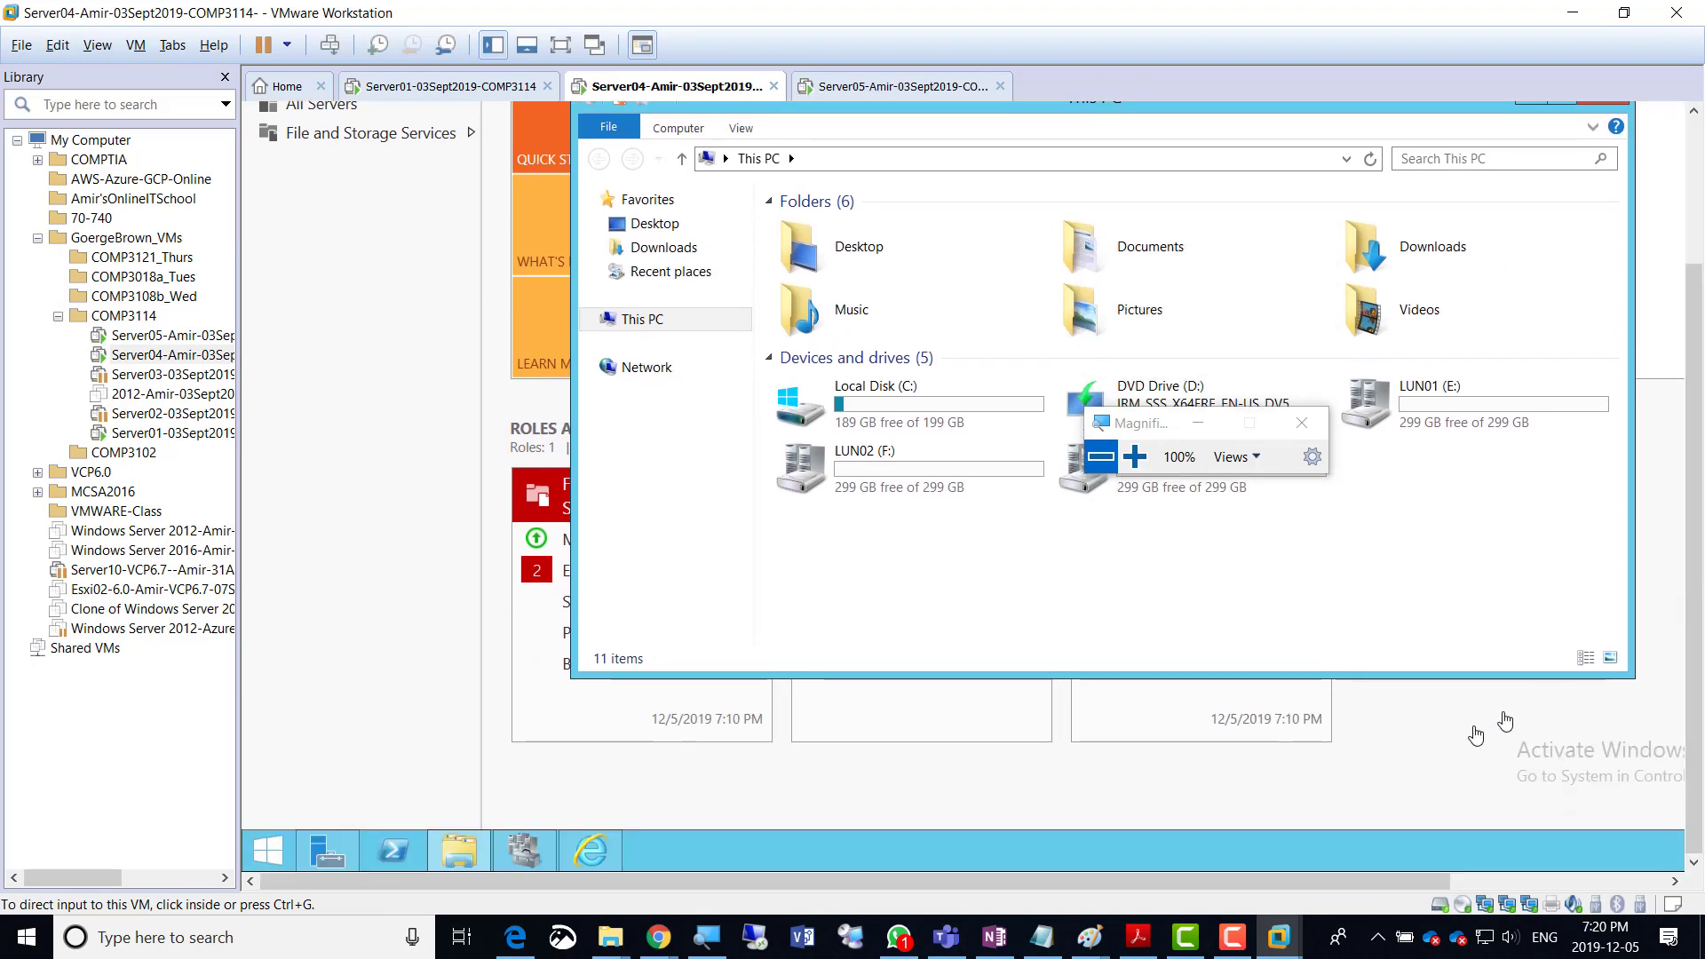
left_click_drag(1381, 881, 1012, 913)
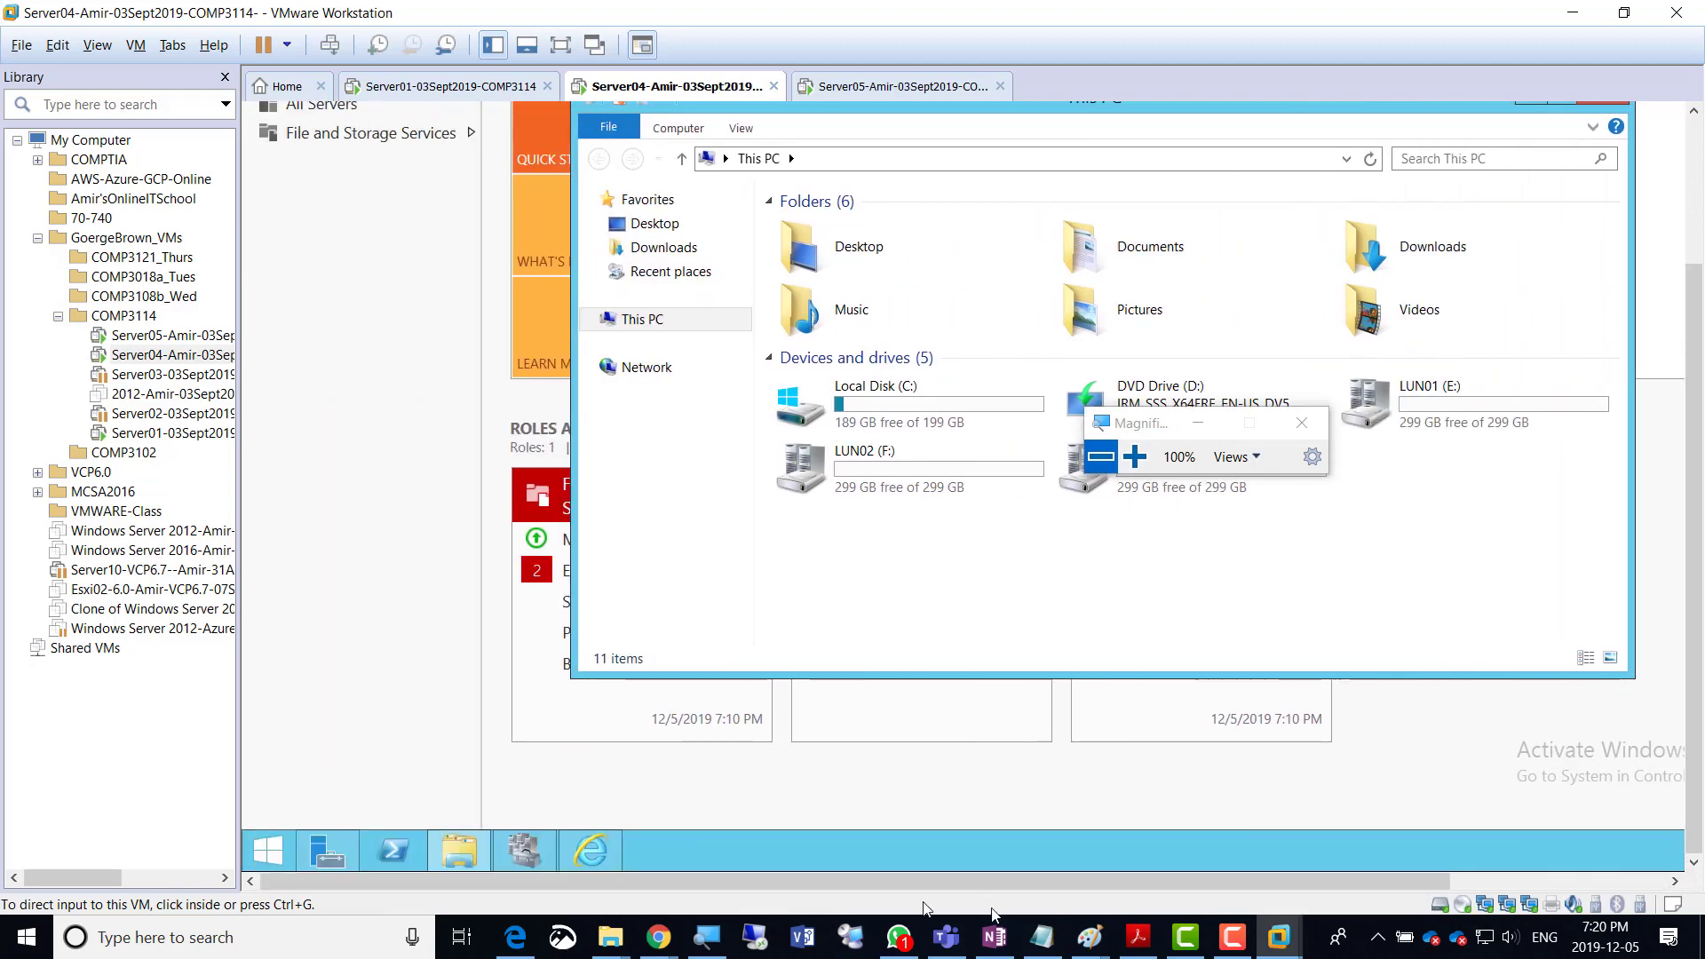
left_click(591, 850)
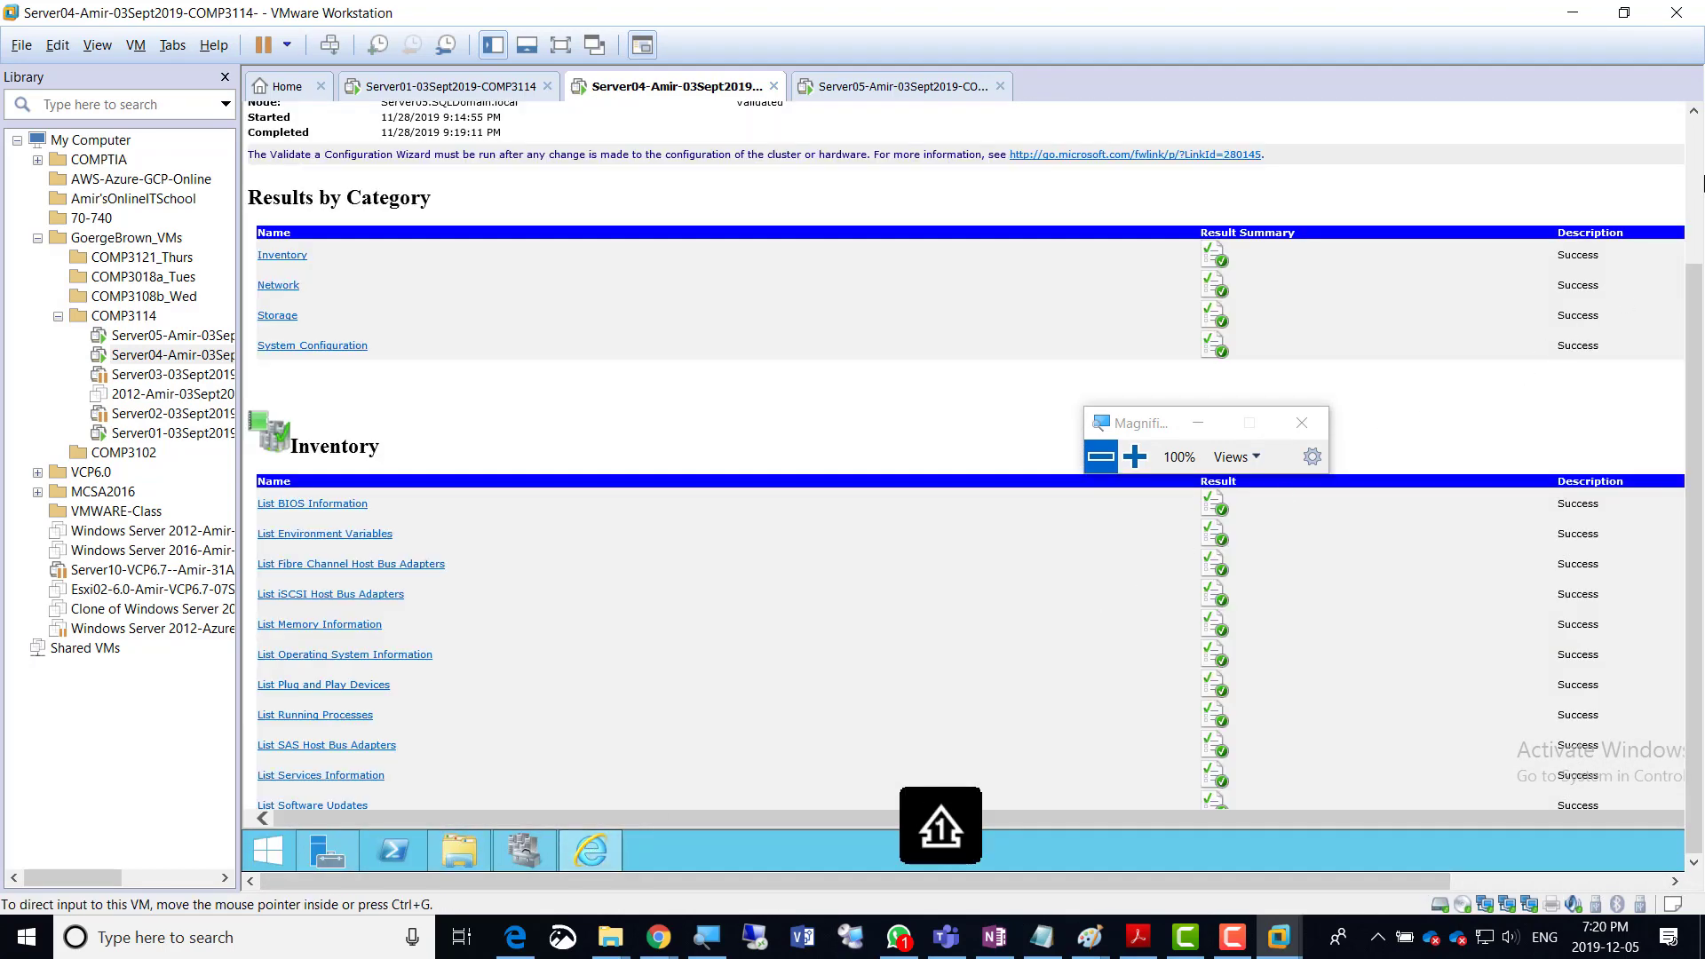
left_click_drag(1694, 266, 1699, 127)
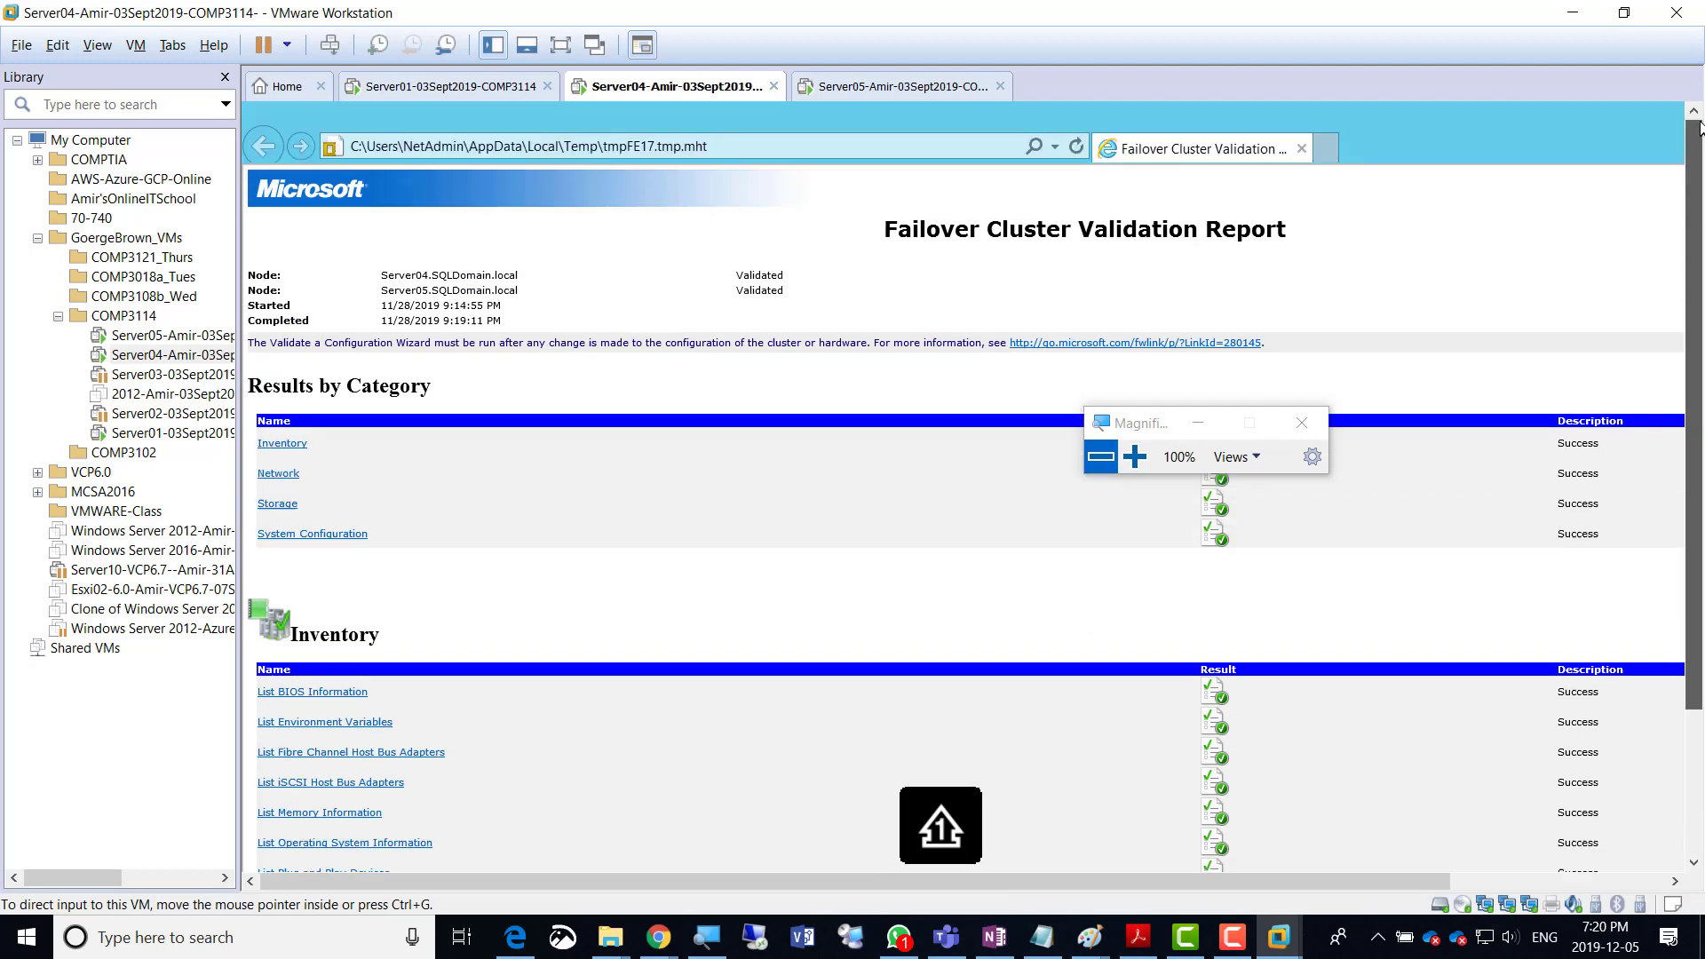
left_click(1328, 146)
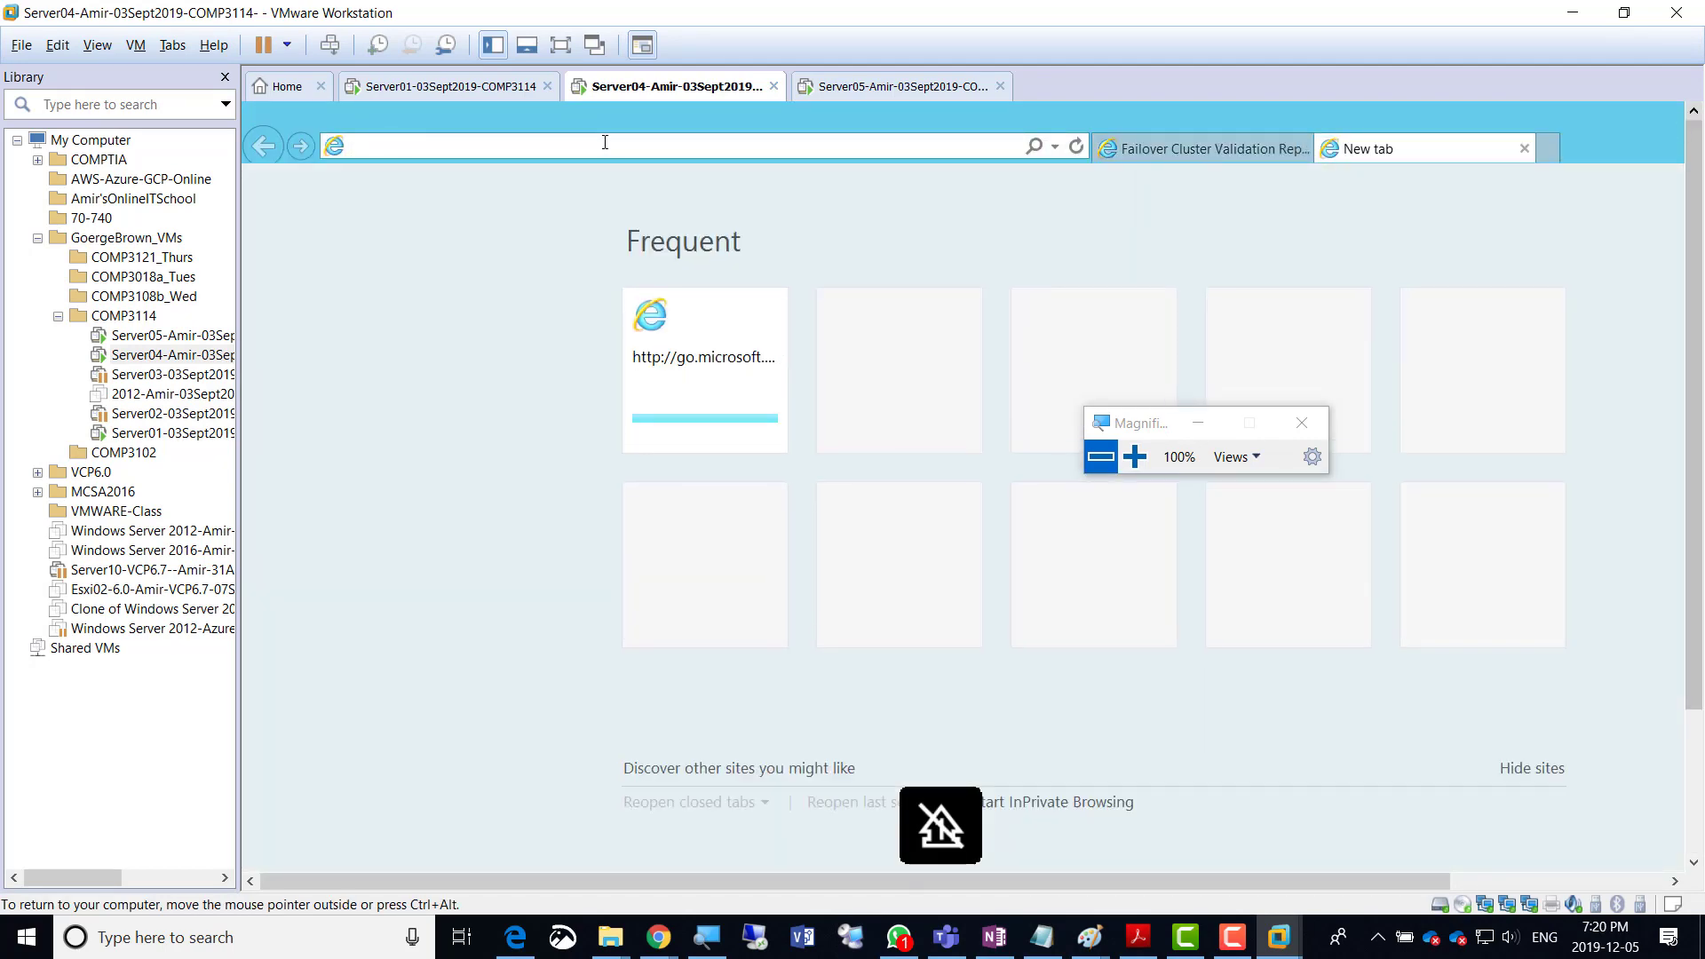
Test Server04's internet access by loading and reloading the frequent go.microsoft.com site, and search for "cnn".
left_click(708, 371)
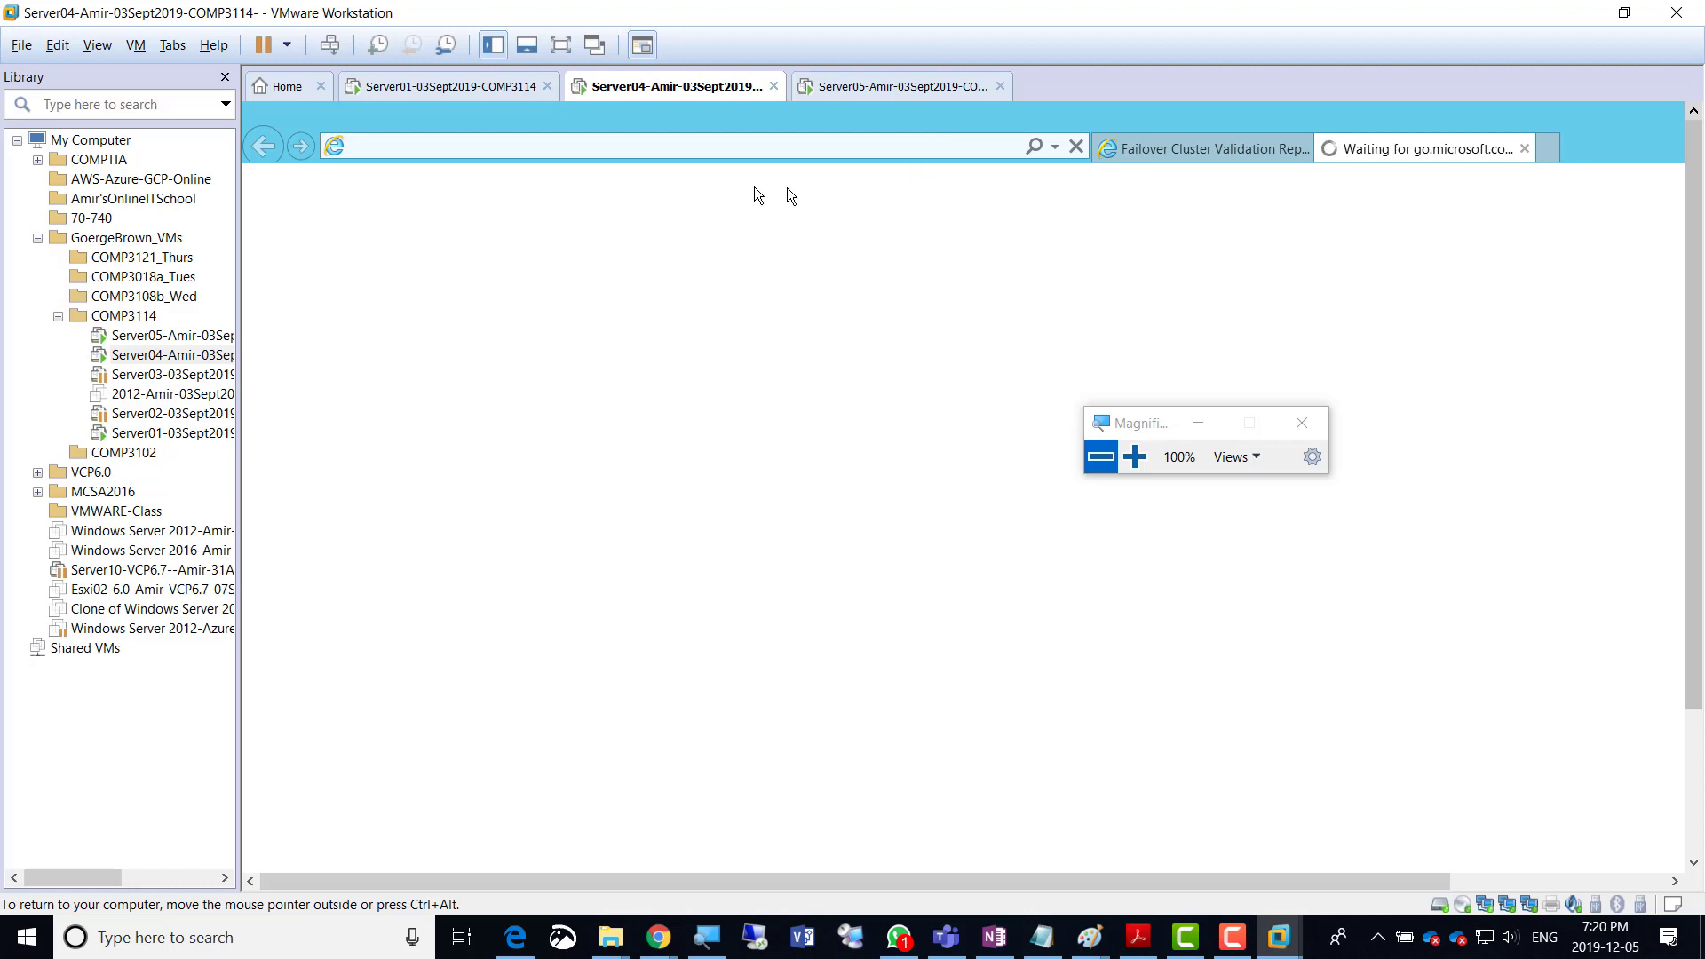
left_click(1054, 148)
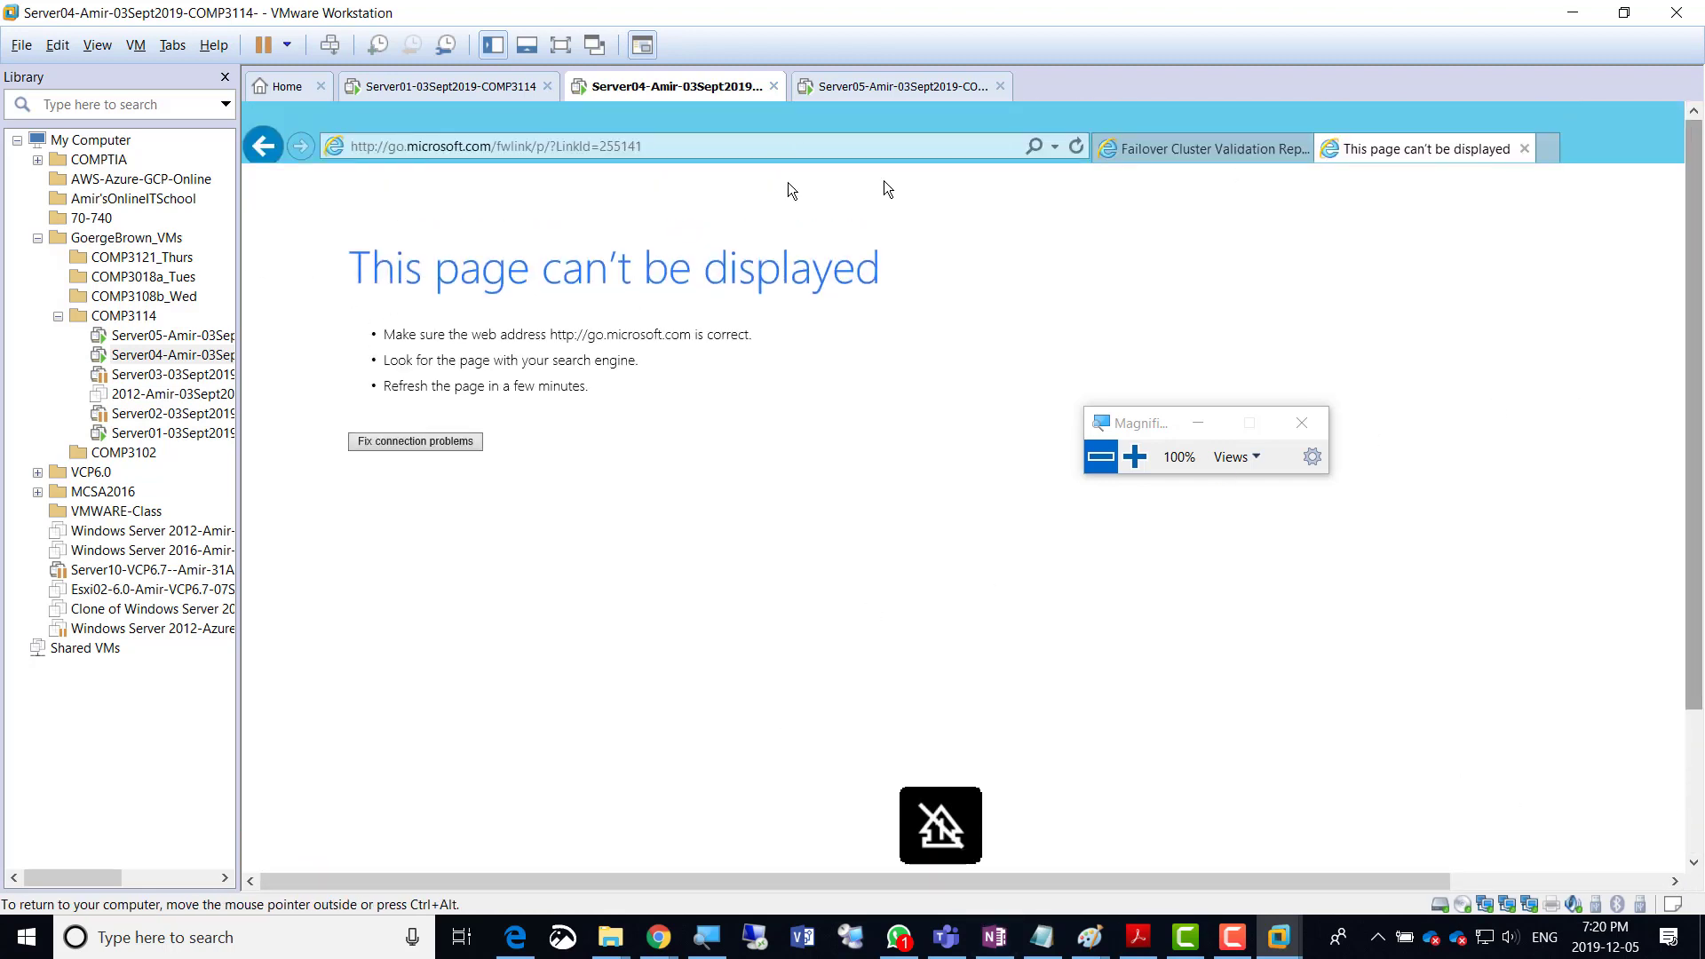
left_click(1076, 147)
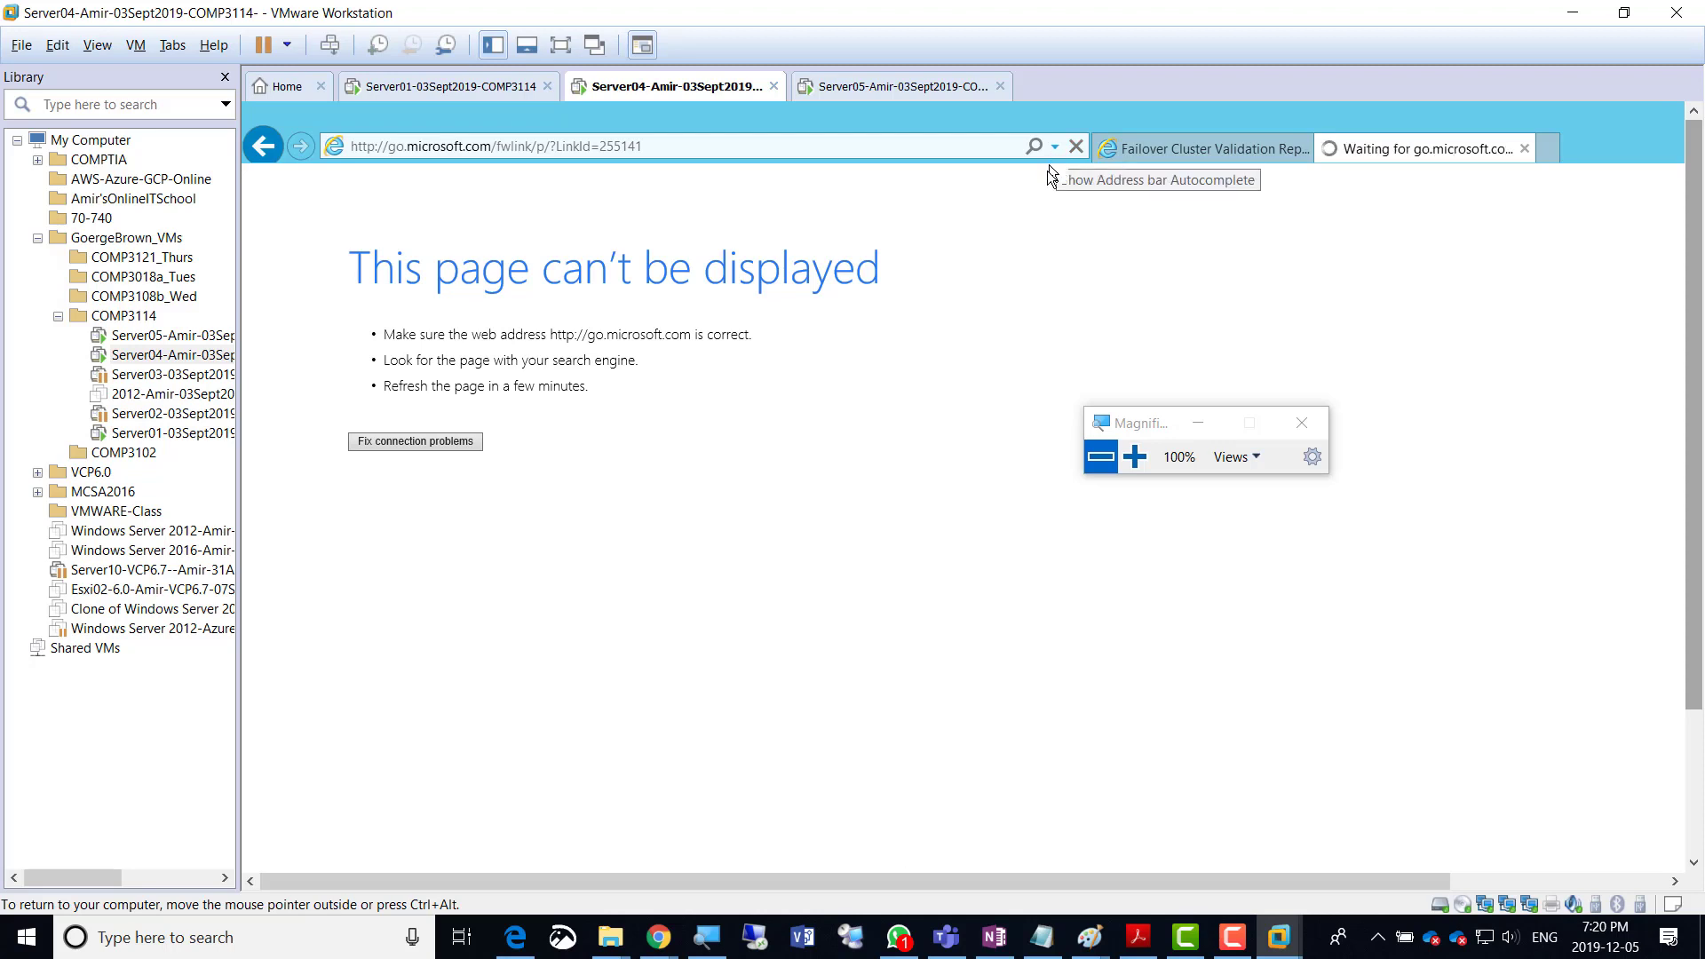
left_click(852, 151)
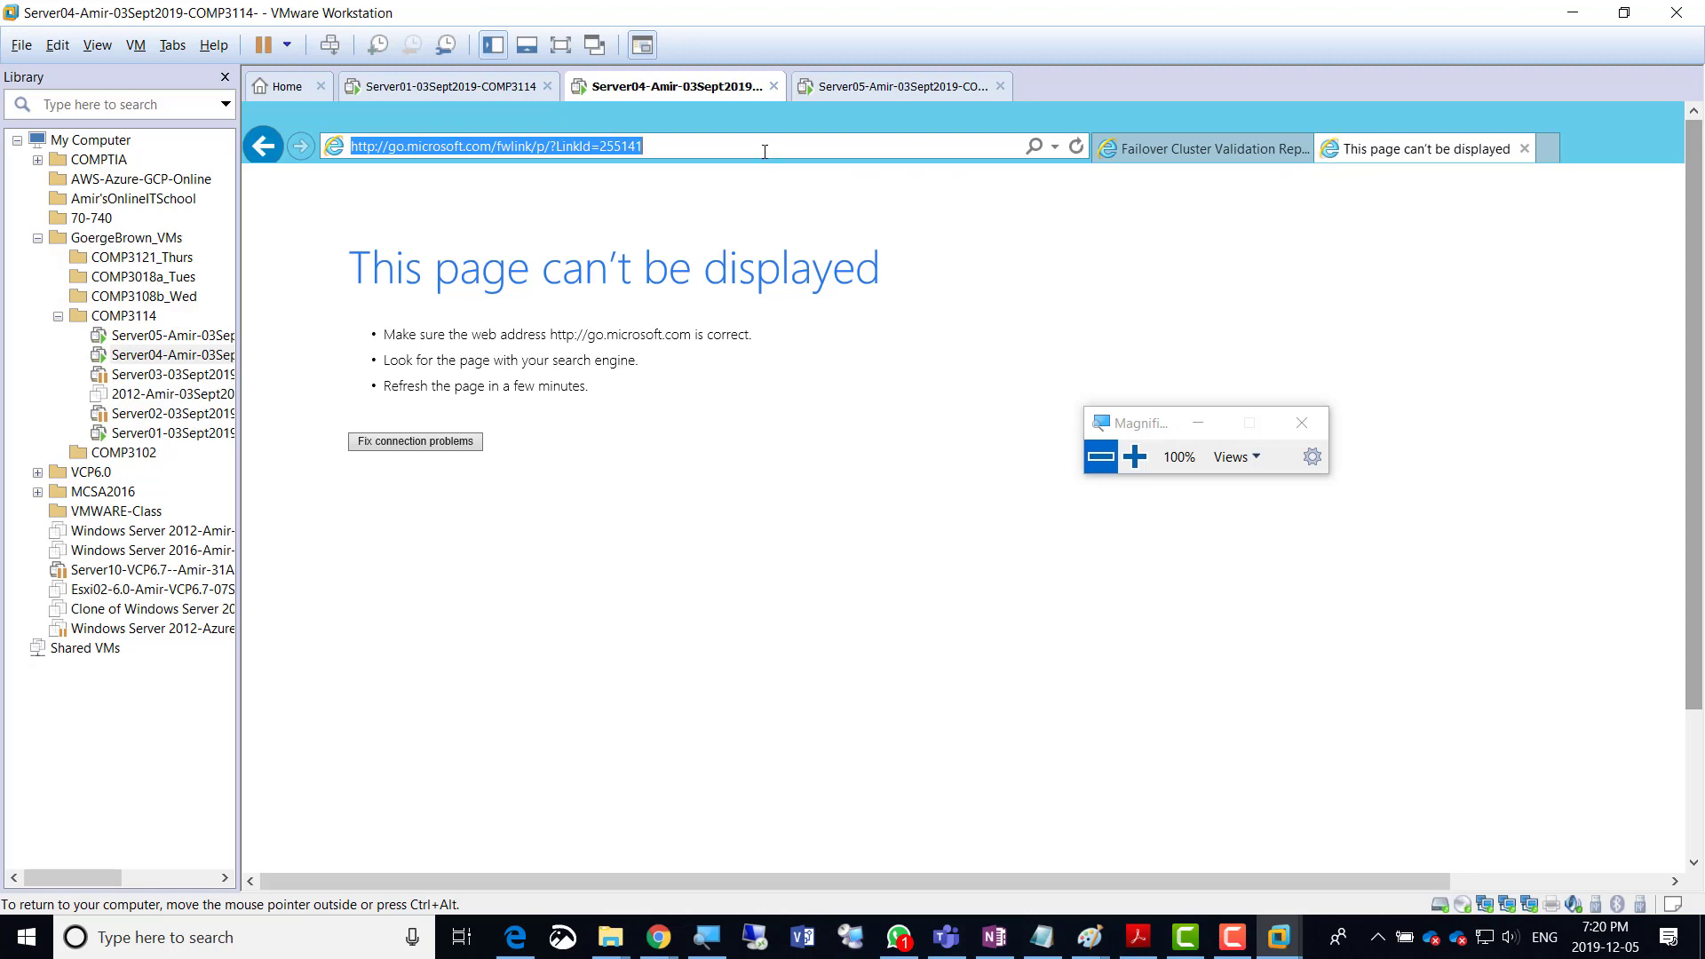
type("cnn")
key("Return")
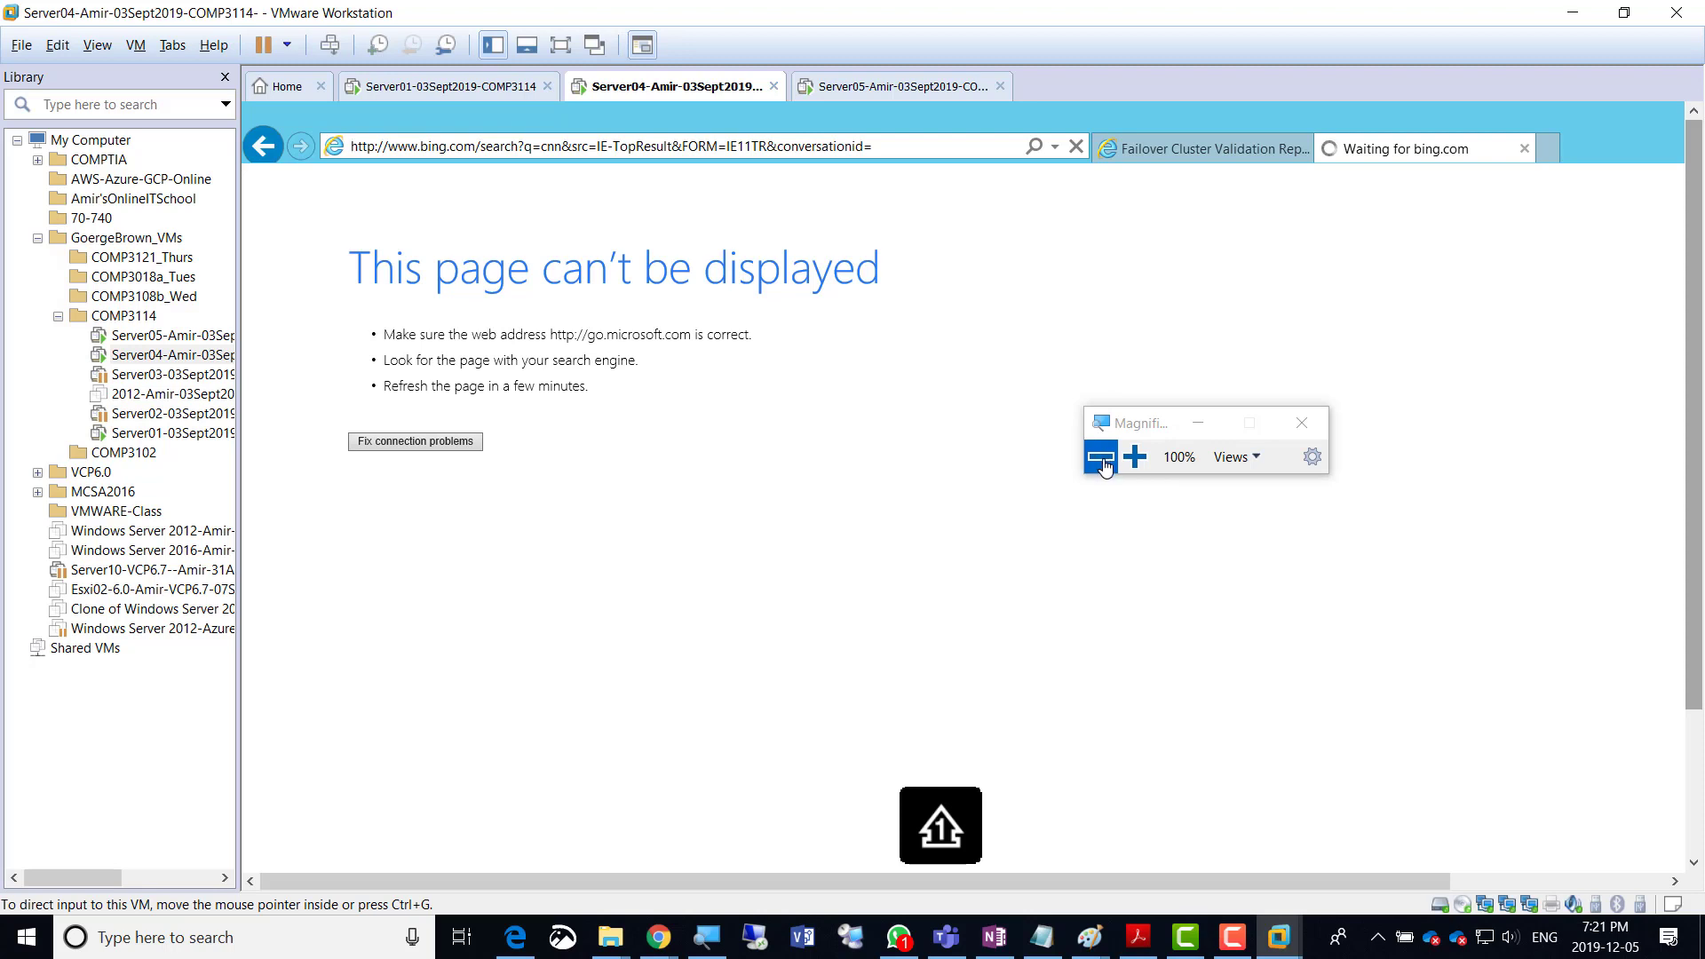
Show the Server04 virtual machine in full screen and open a Command Prompt with administrator rights on it.
left_click(560, 51)
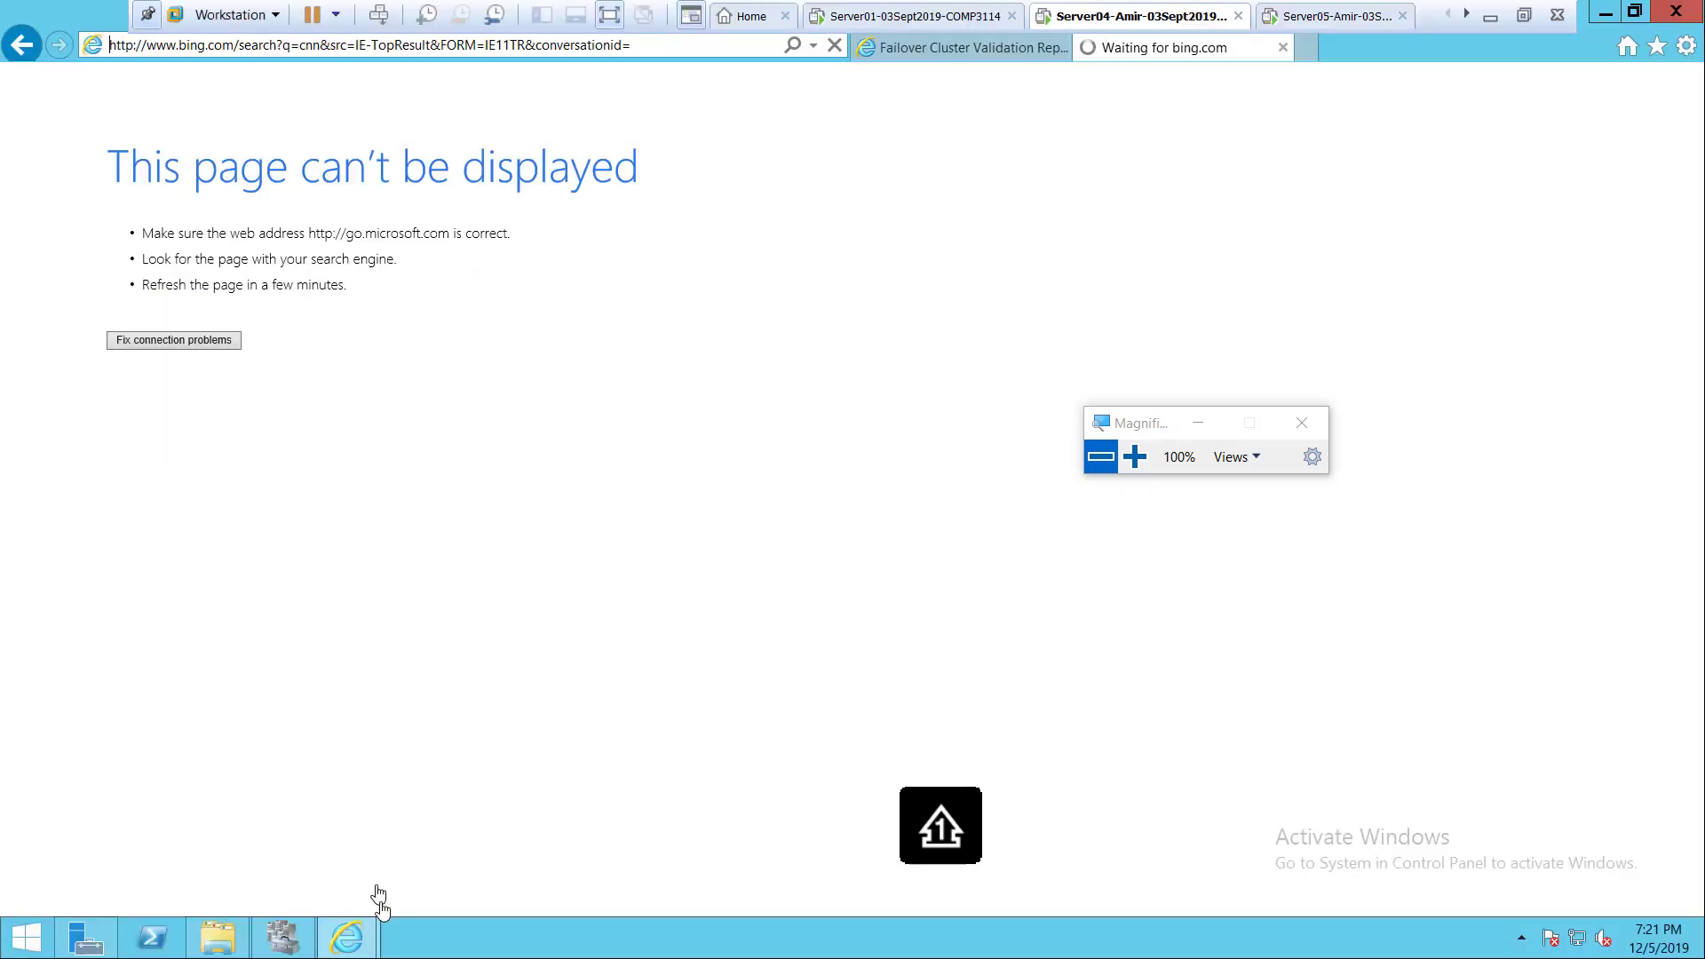
right_click(10, 943)
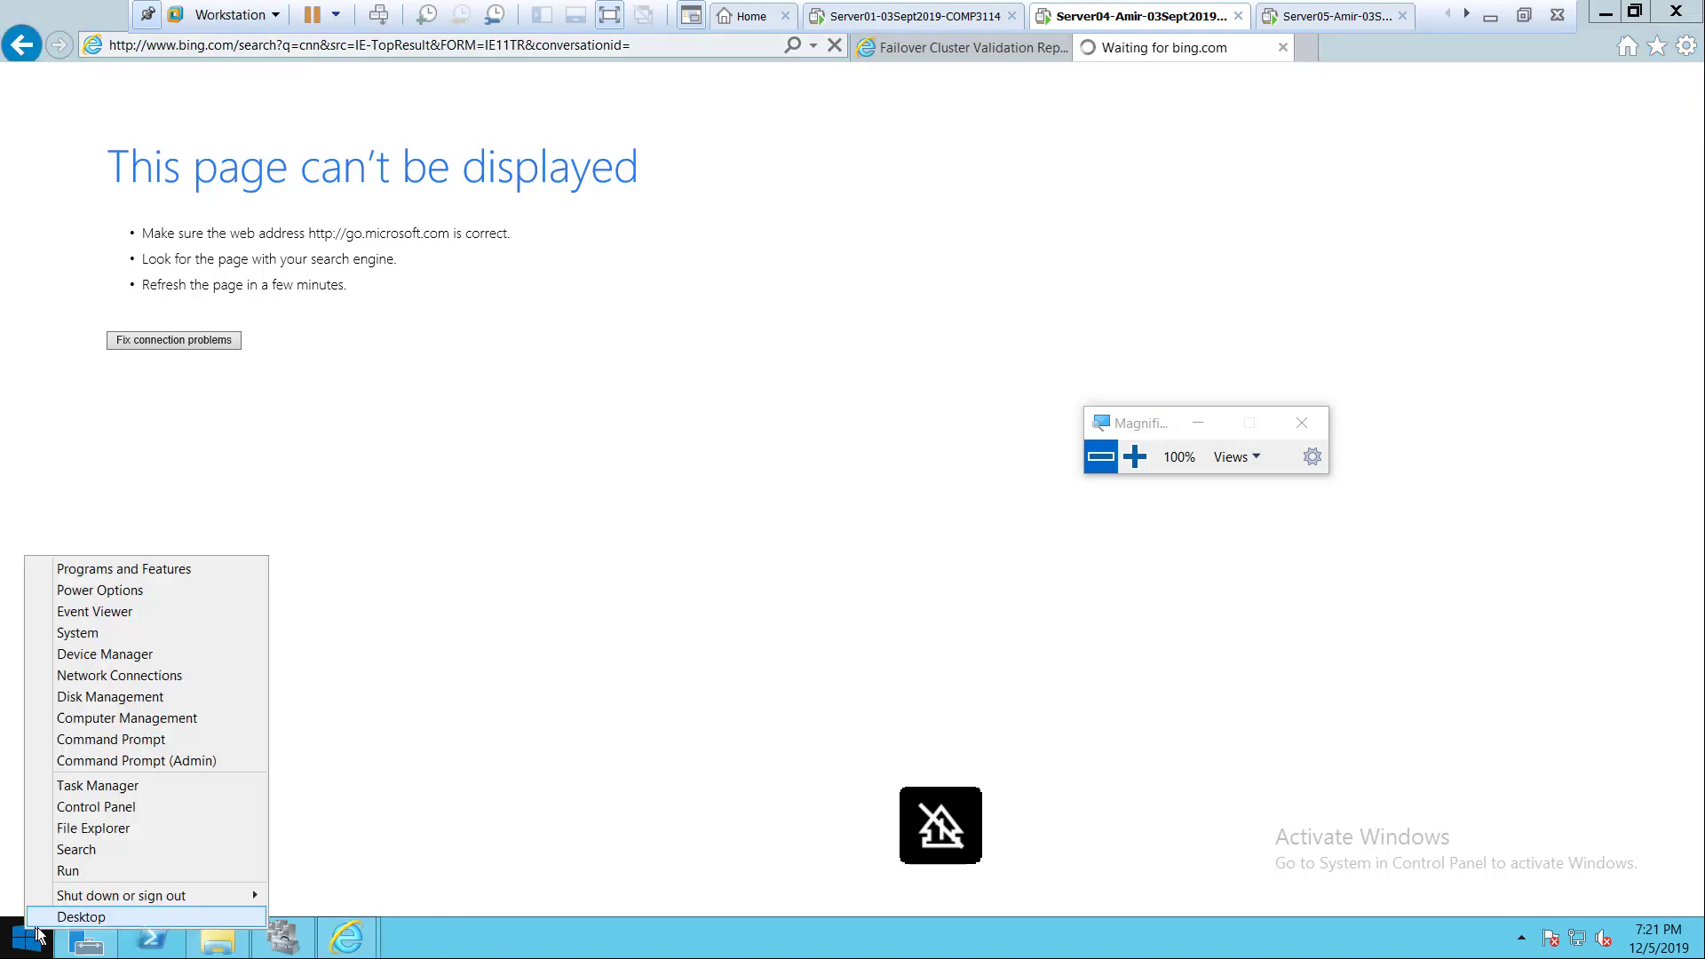
left_click(189, 765)
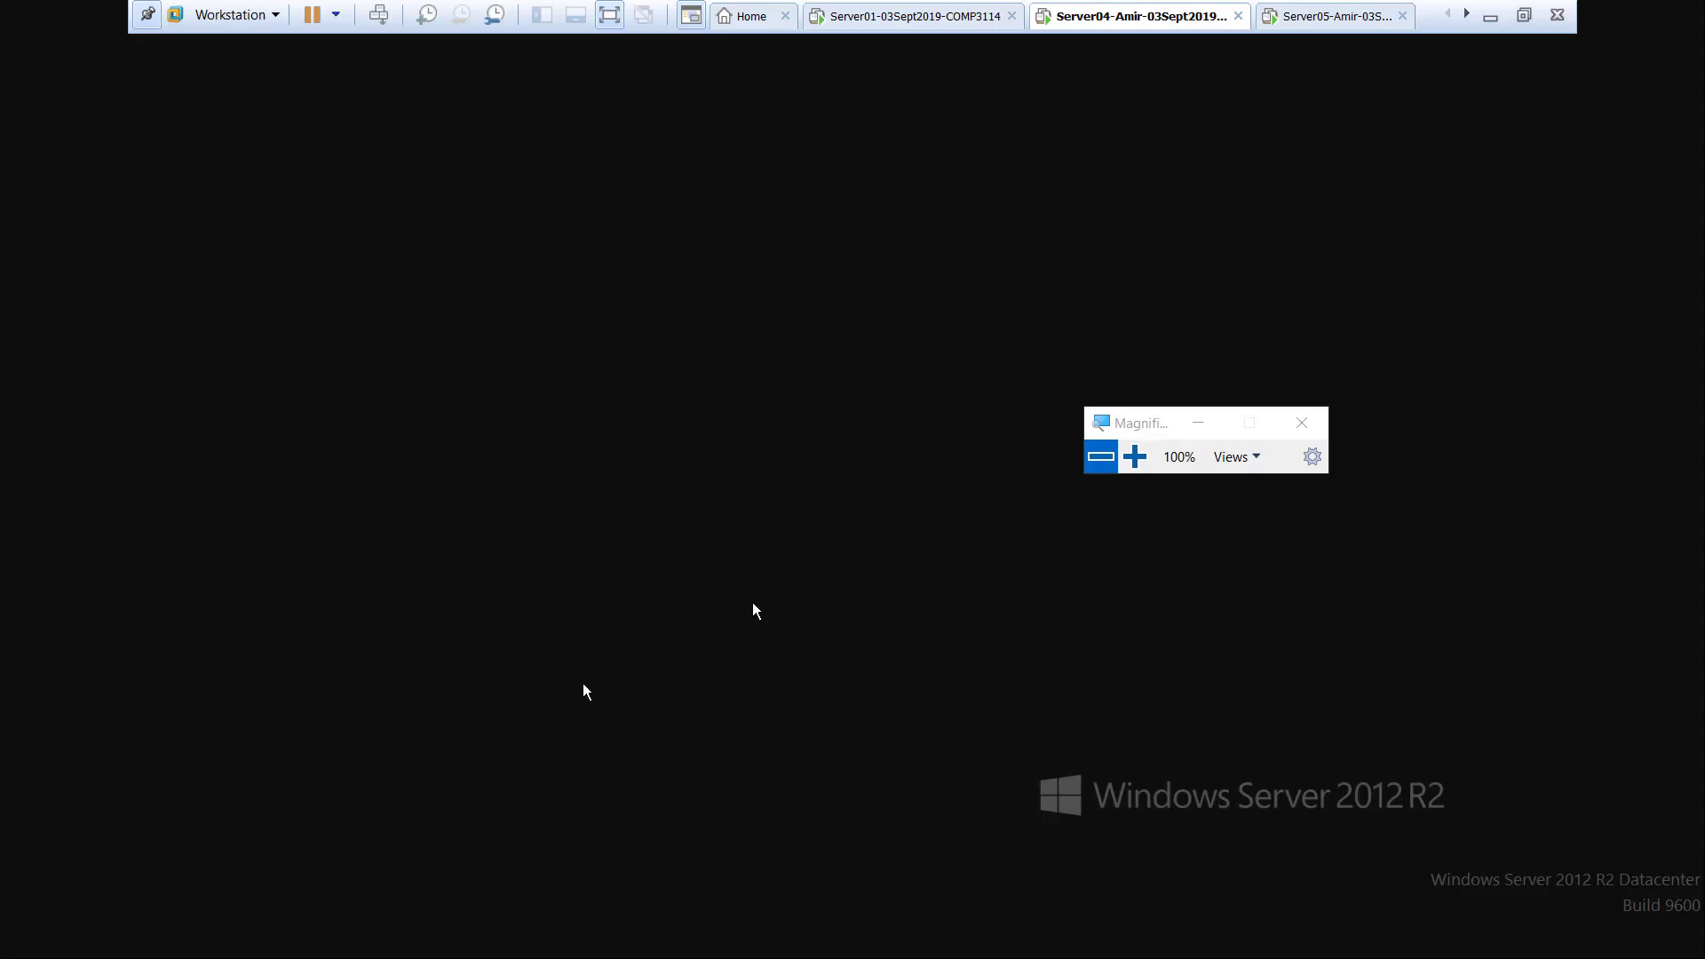
left_click(950, 515)
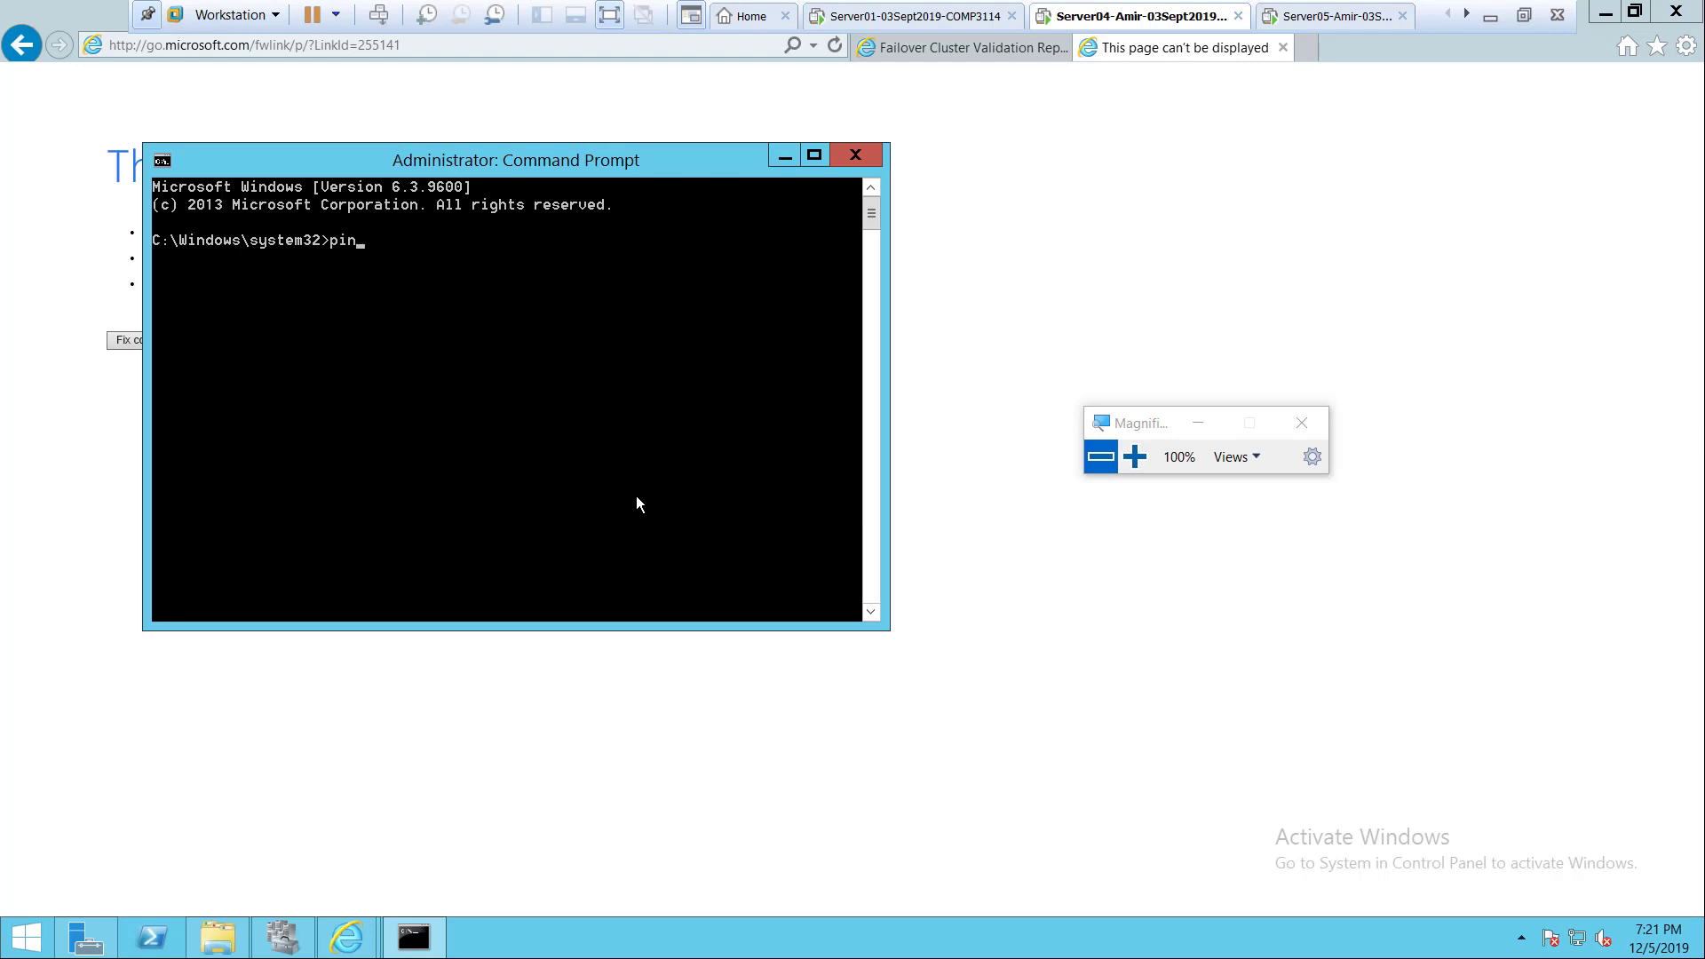
Test Server04's external connectivity by running "ping 8.8.8.8" at the administrator command prompt.
key("BackSpace")
key("BackSpace")
key("BackSpace")
key("BackSpace")
key("BackSpace")
key("Caps_Lock")
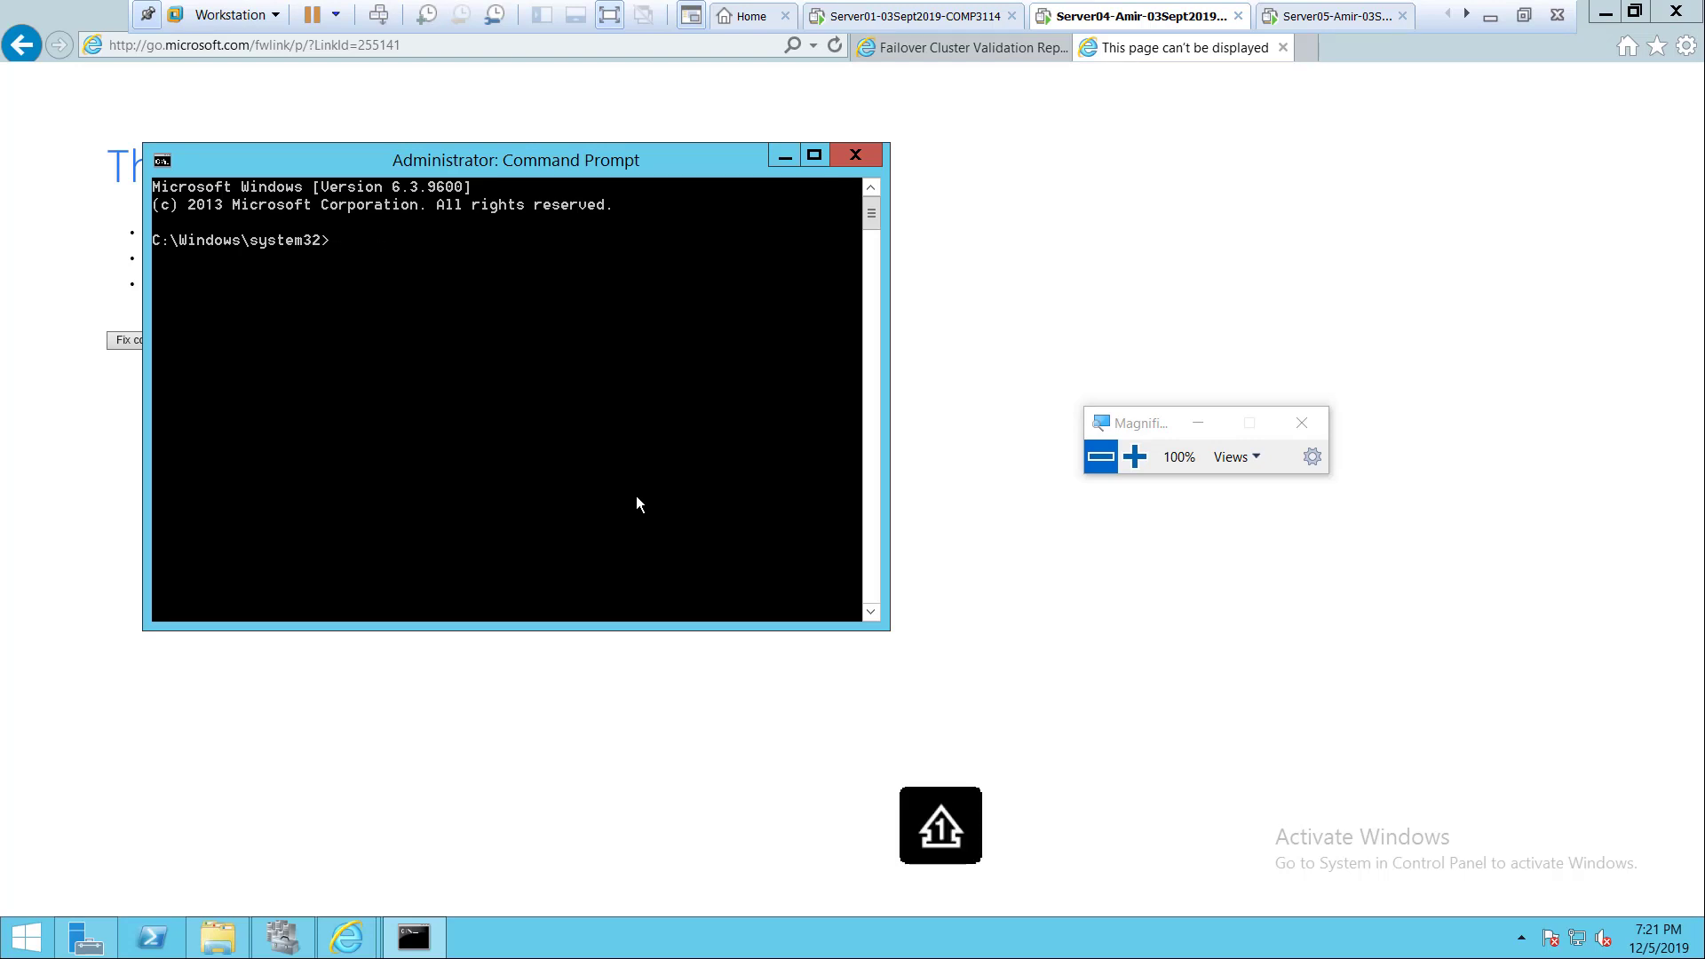
type("8.8.8.8")
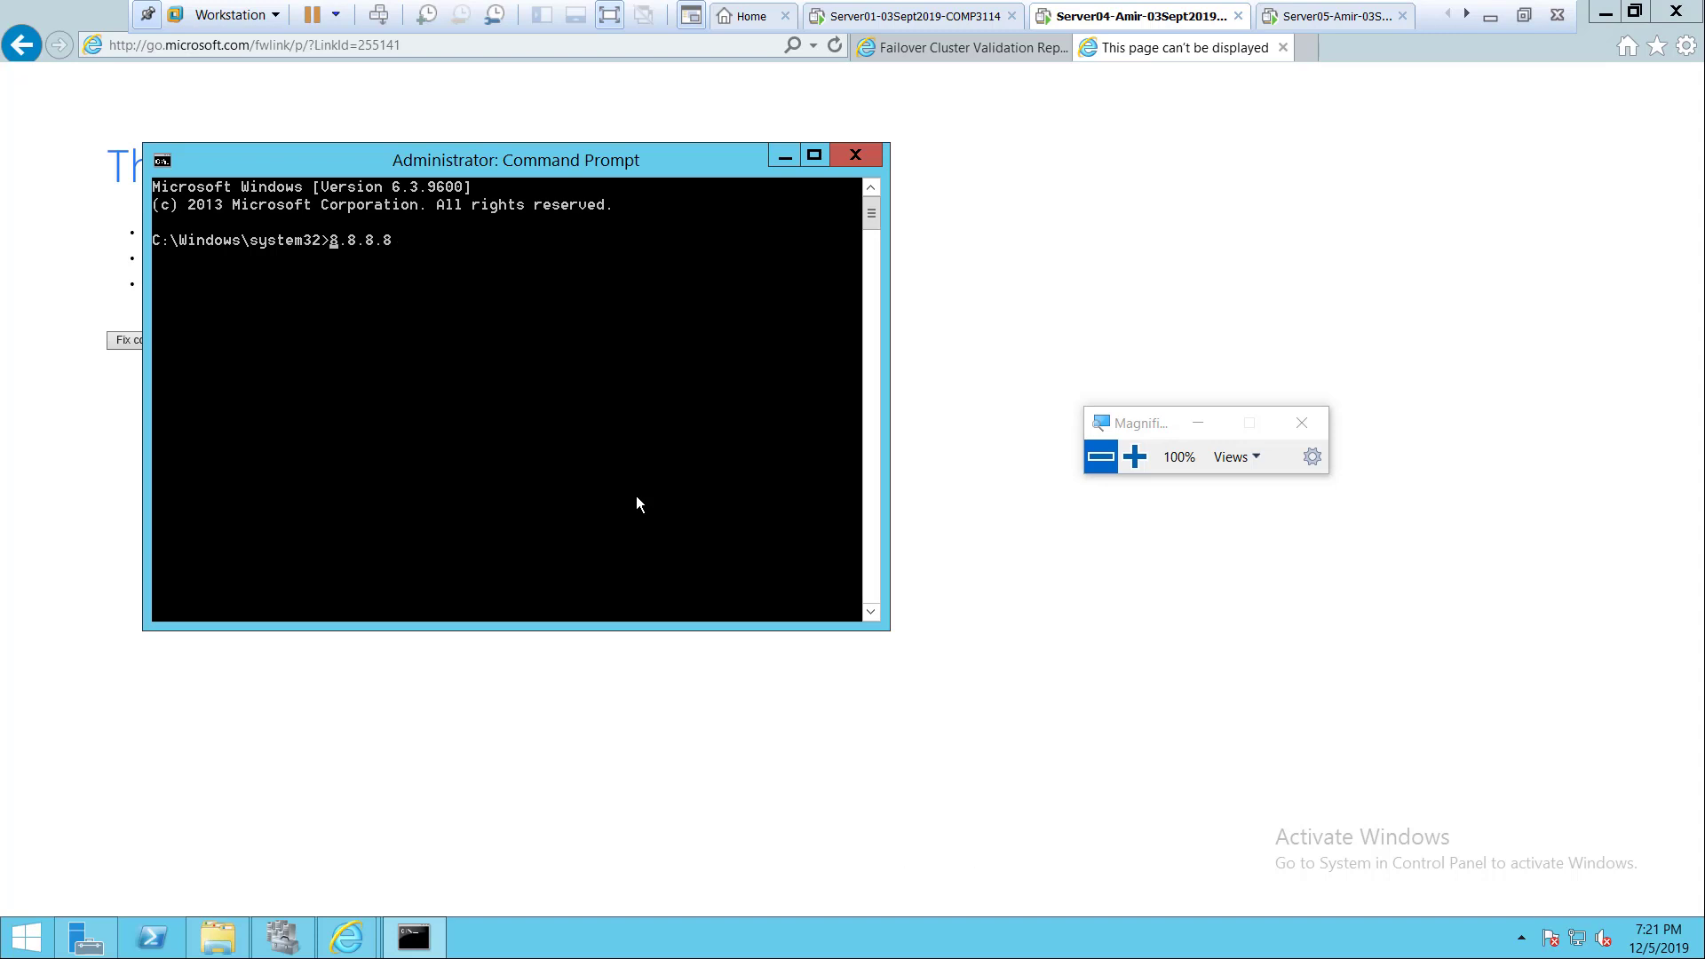
key("Home")
type("ping")
key("Return")
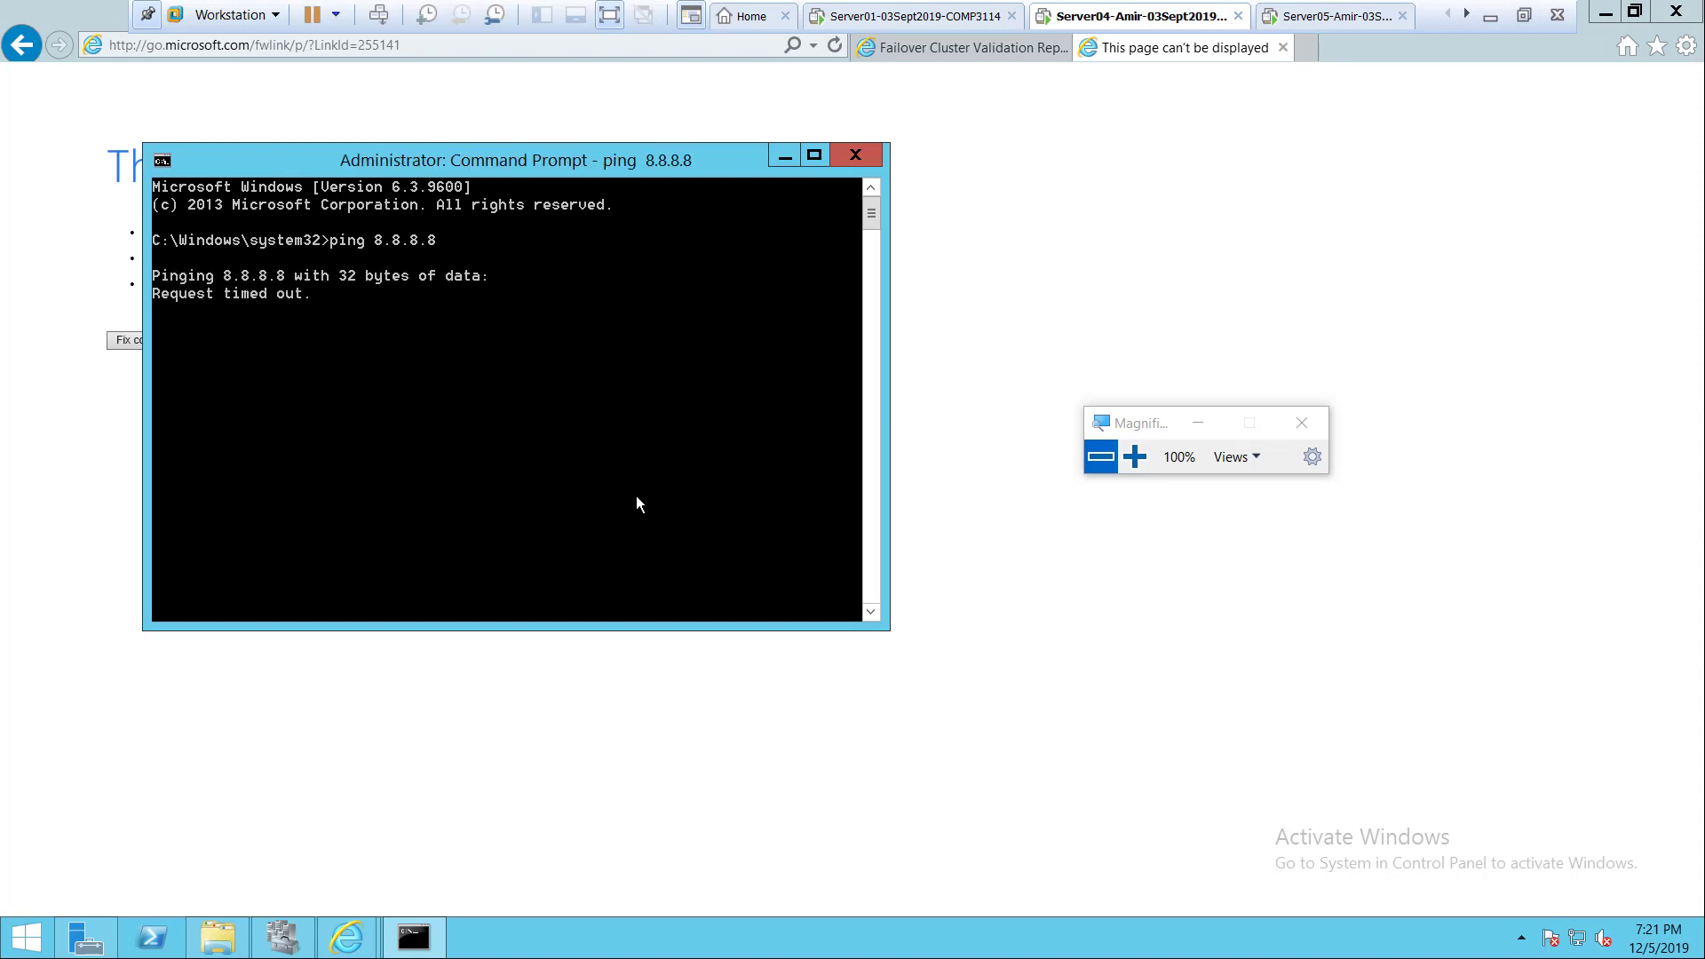
key("XF86MonBrightnessDown")
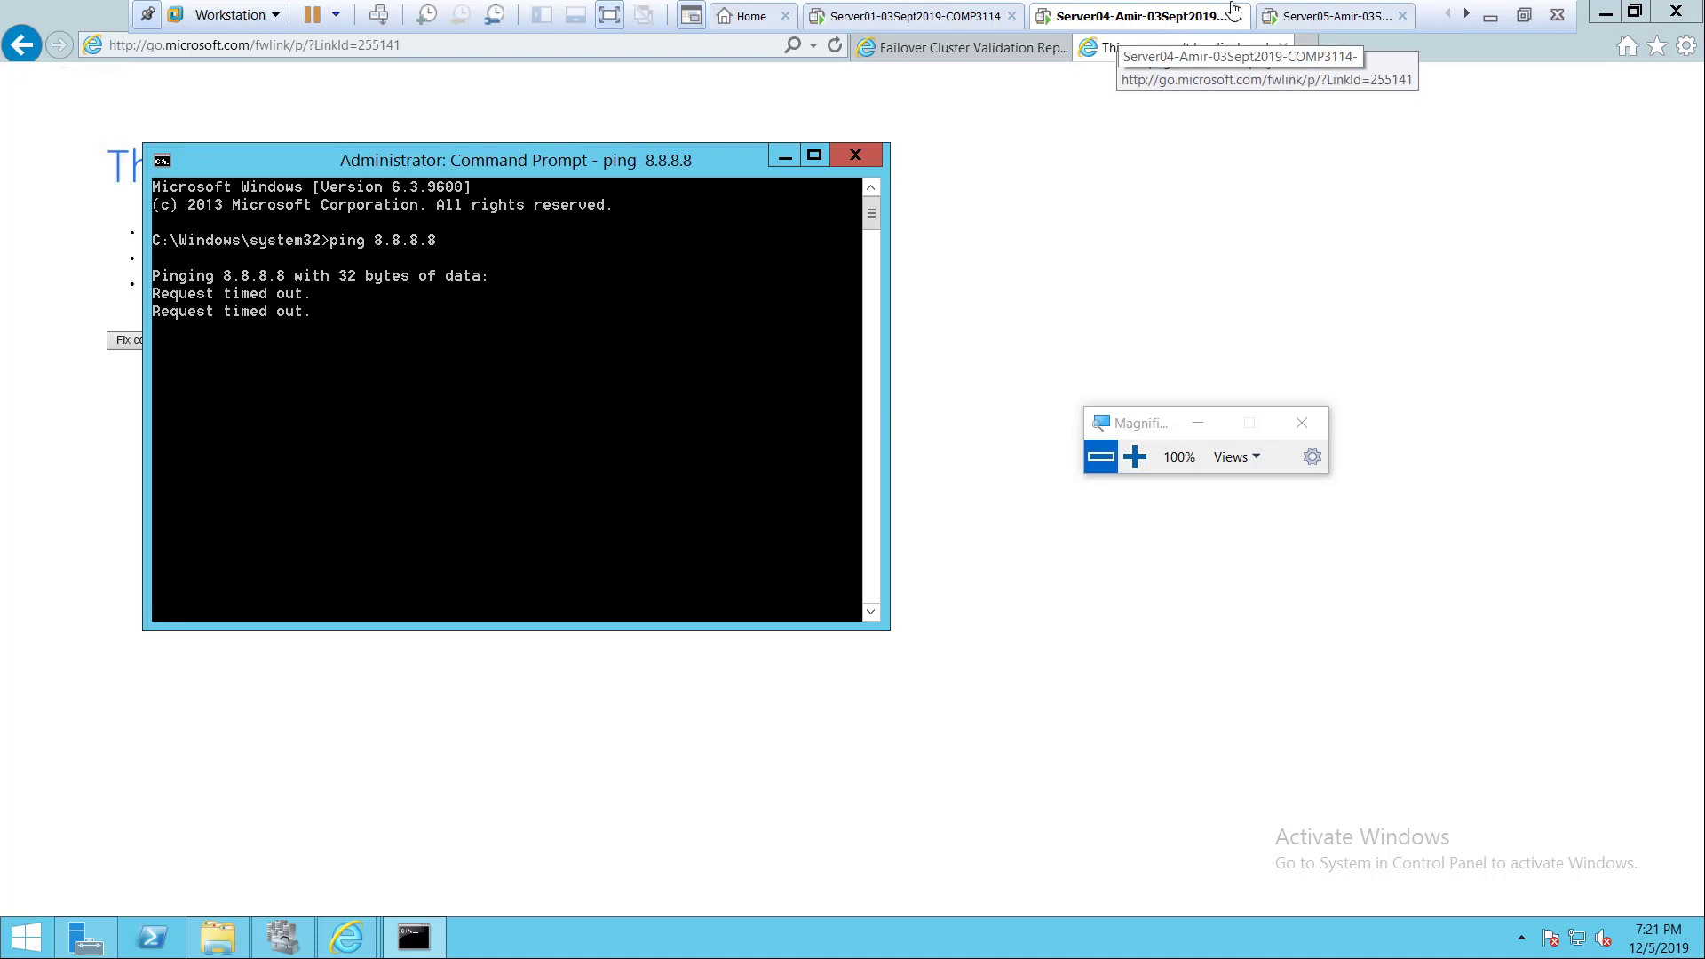
Change Network Adapter 3 of the Server04 virtual machine to a Bridged connection and save its settings.
left_click(1333, 26)
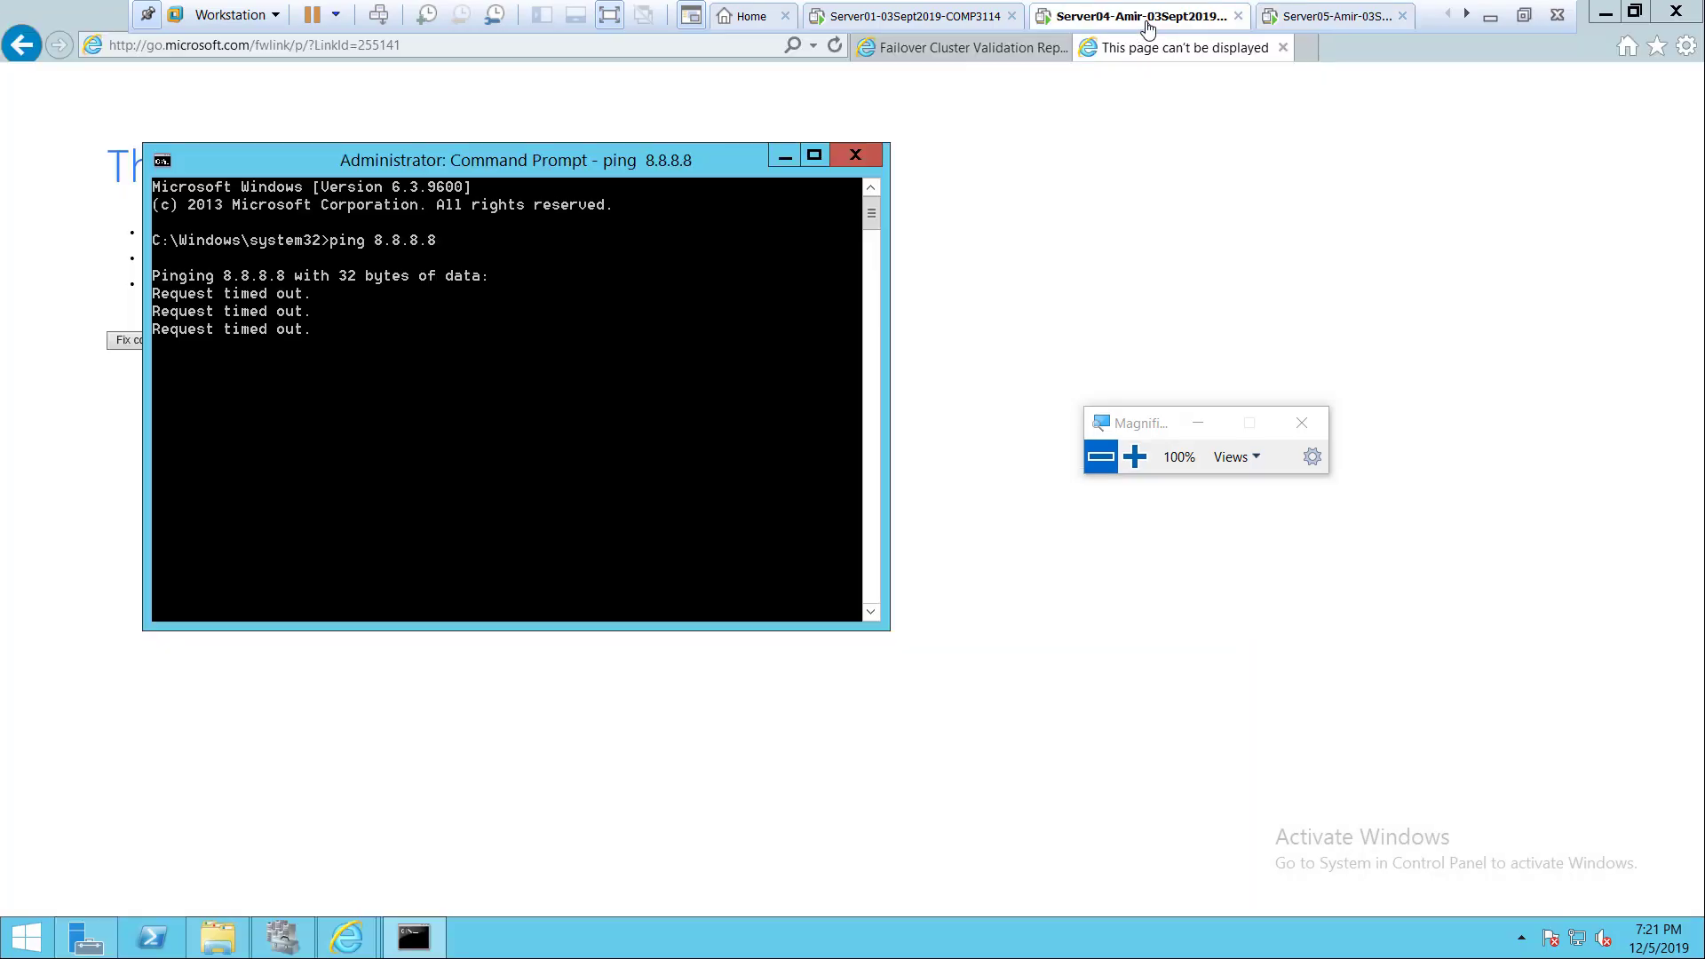
left_click(1145, 25)
right_click(1129, 18)
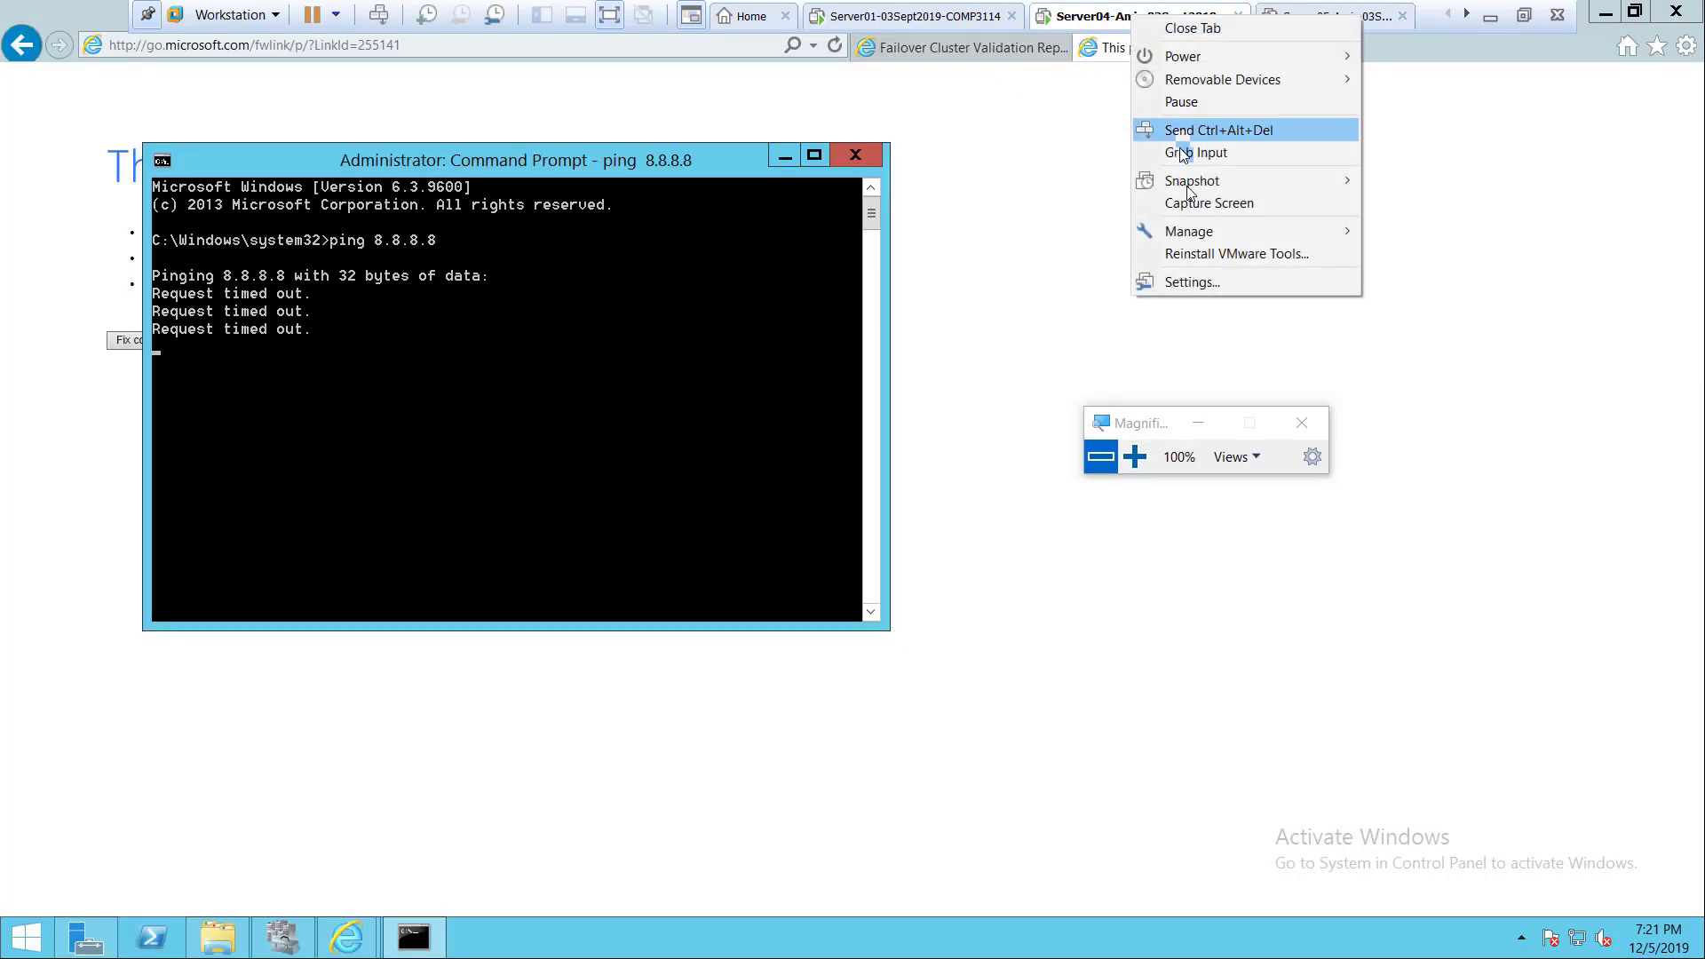
left_click(1195, 285)
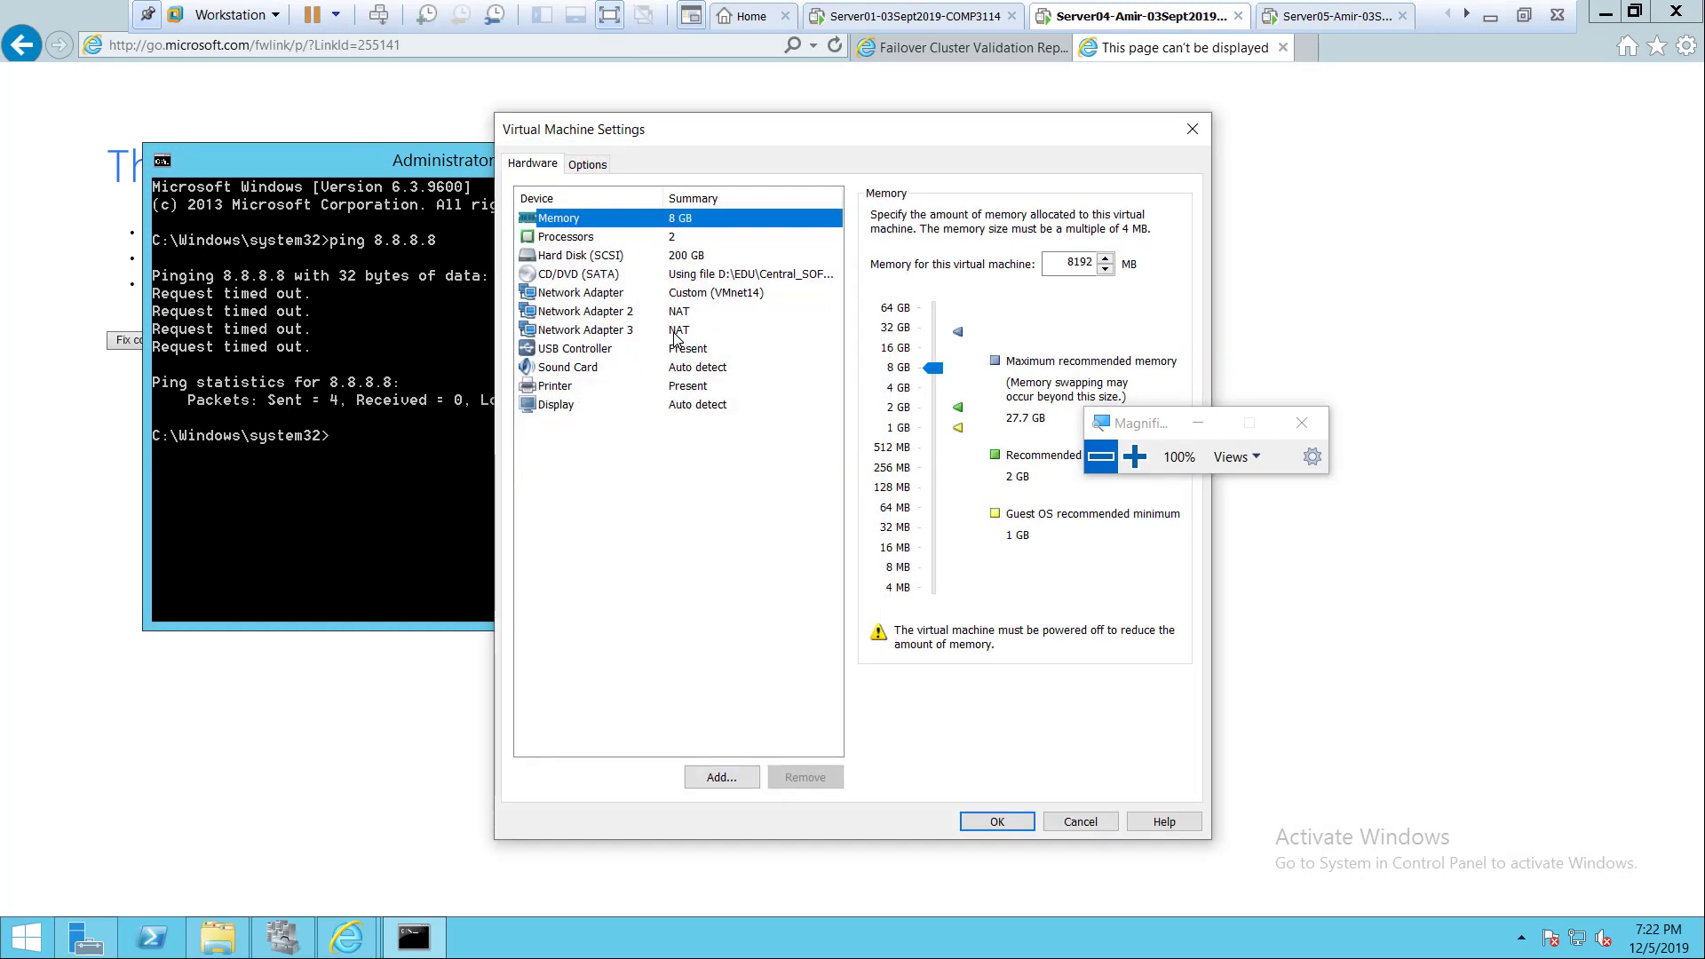
left_click(675, 331)
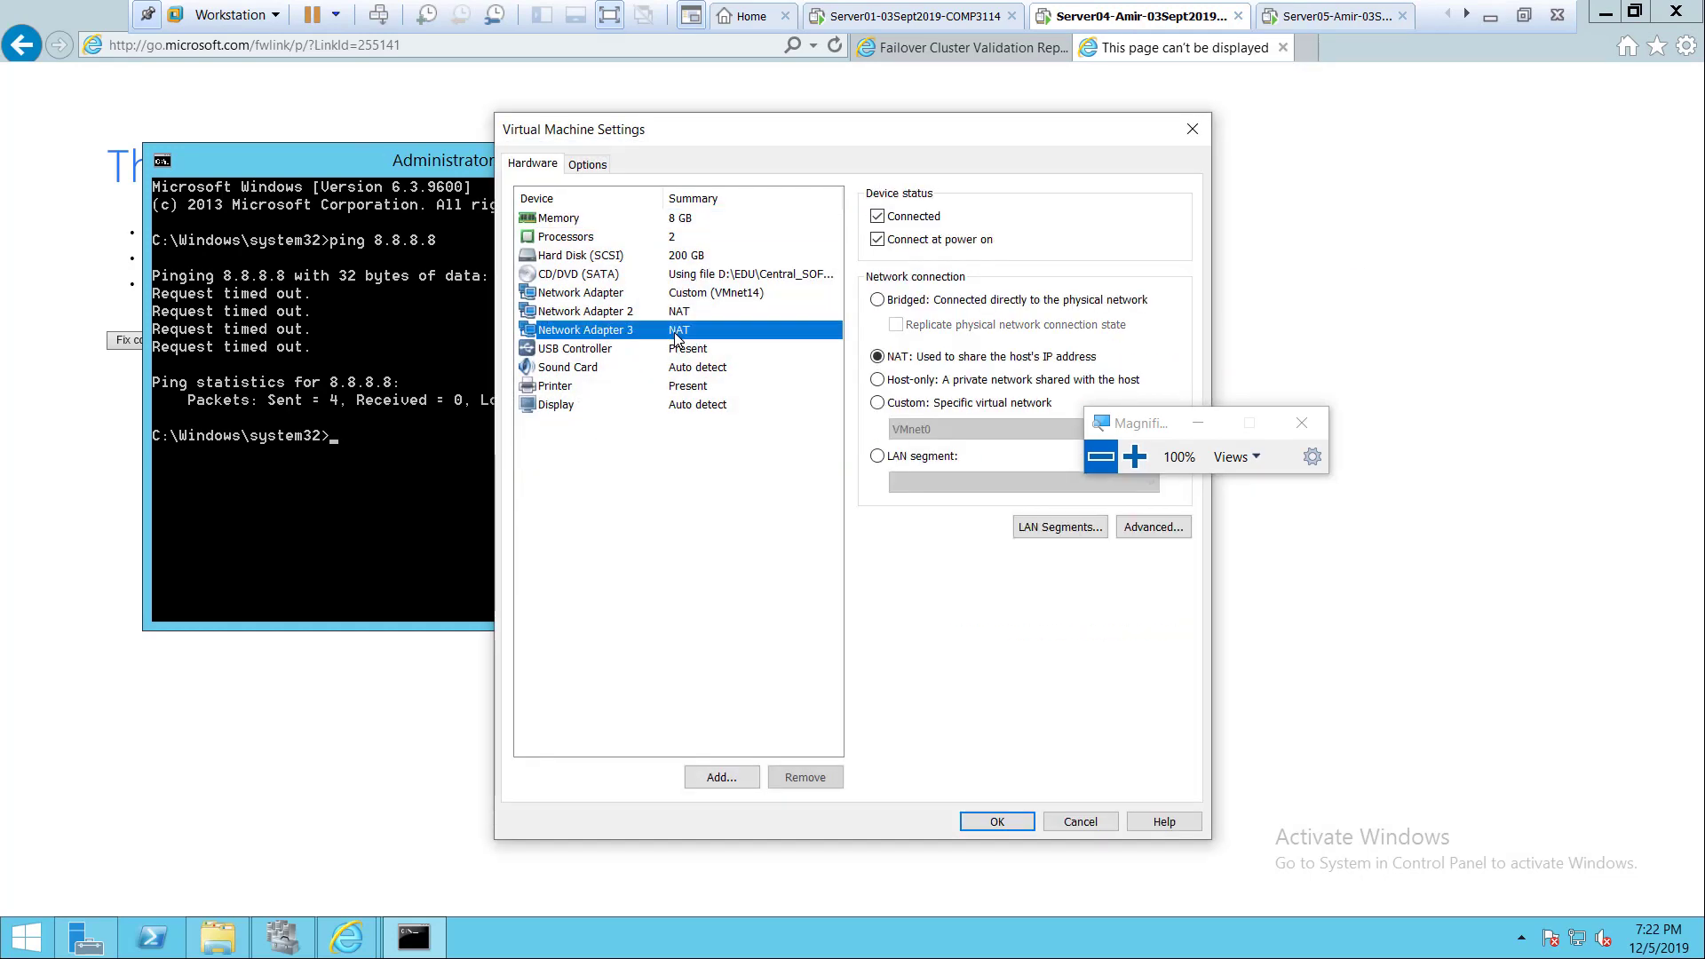
left_click(882, 303)
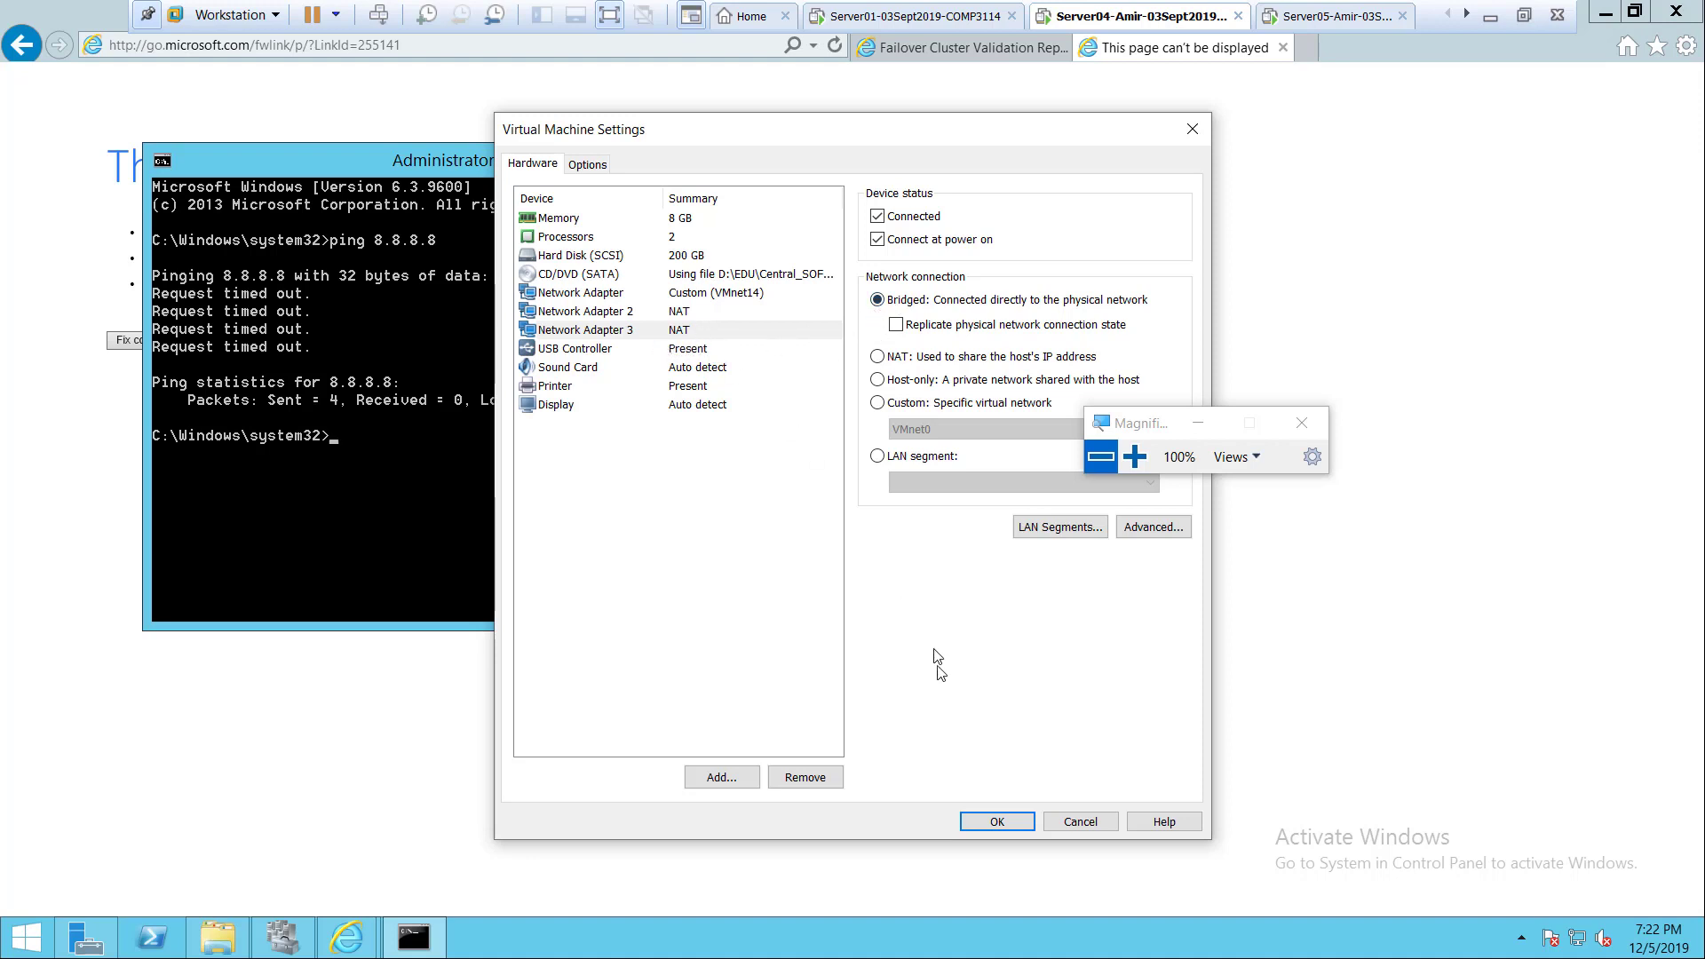
left_click(997, 819)
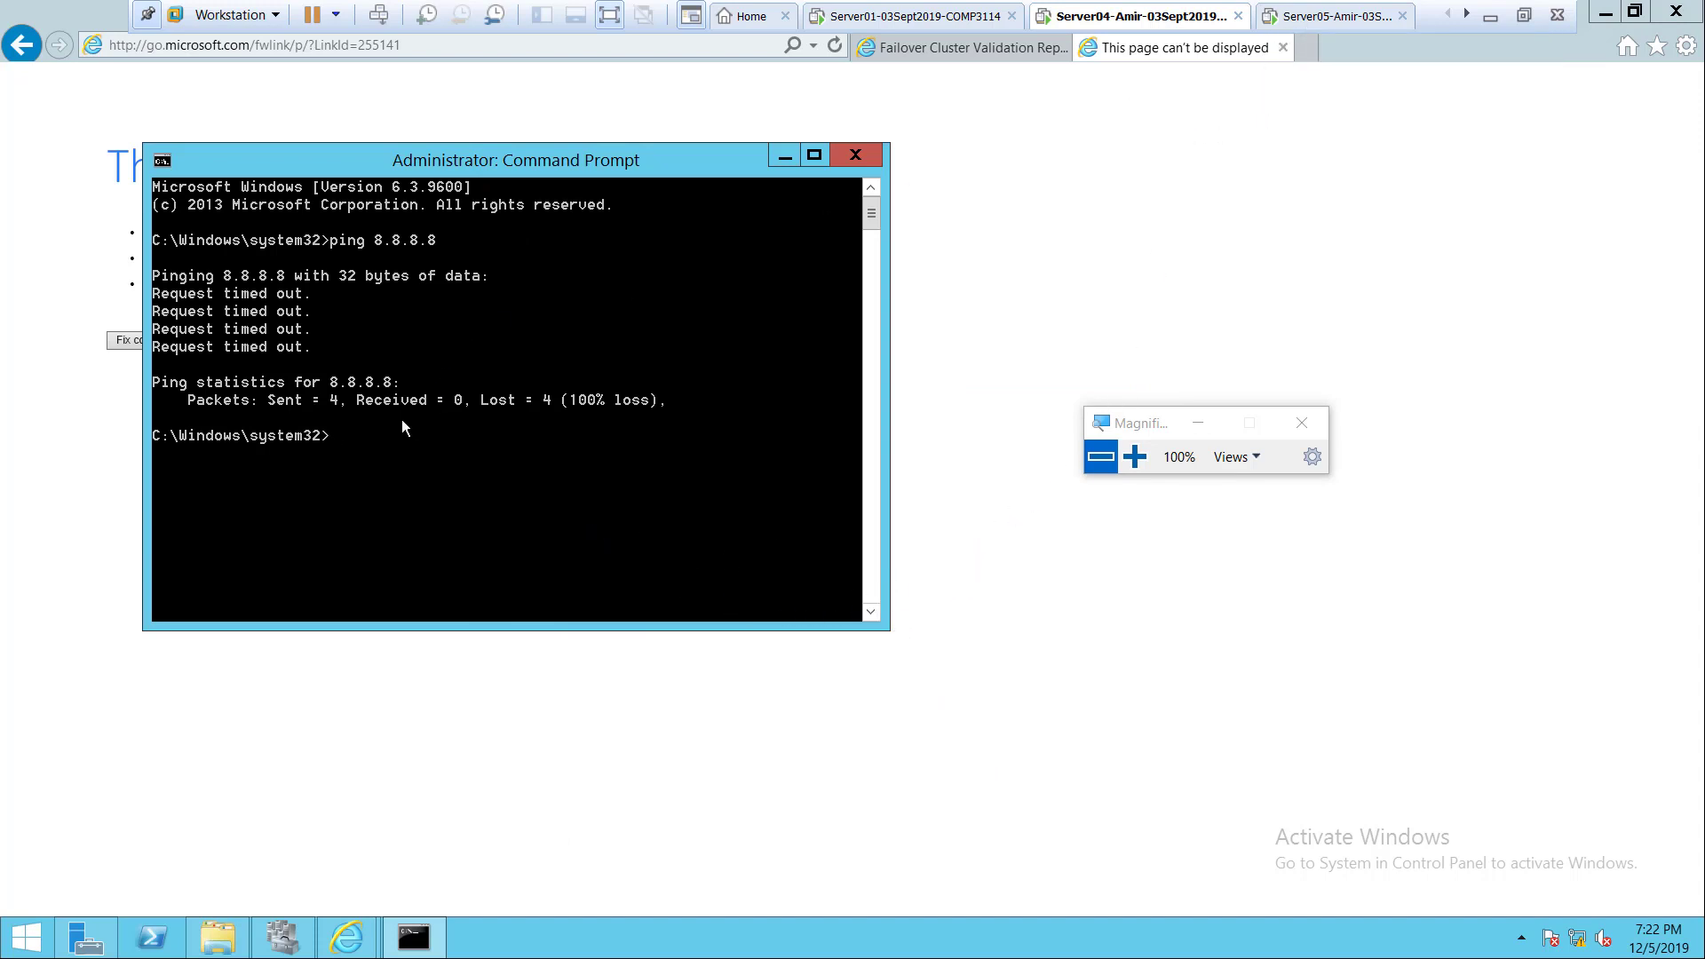
Run a continuous connectivity test from Server04 with "ping 8.8.8.8 -t".
key("Up")
type("-t")
key("Return")
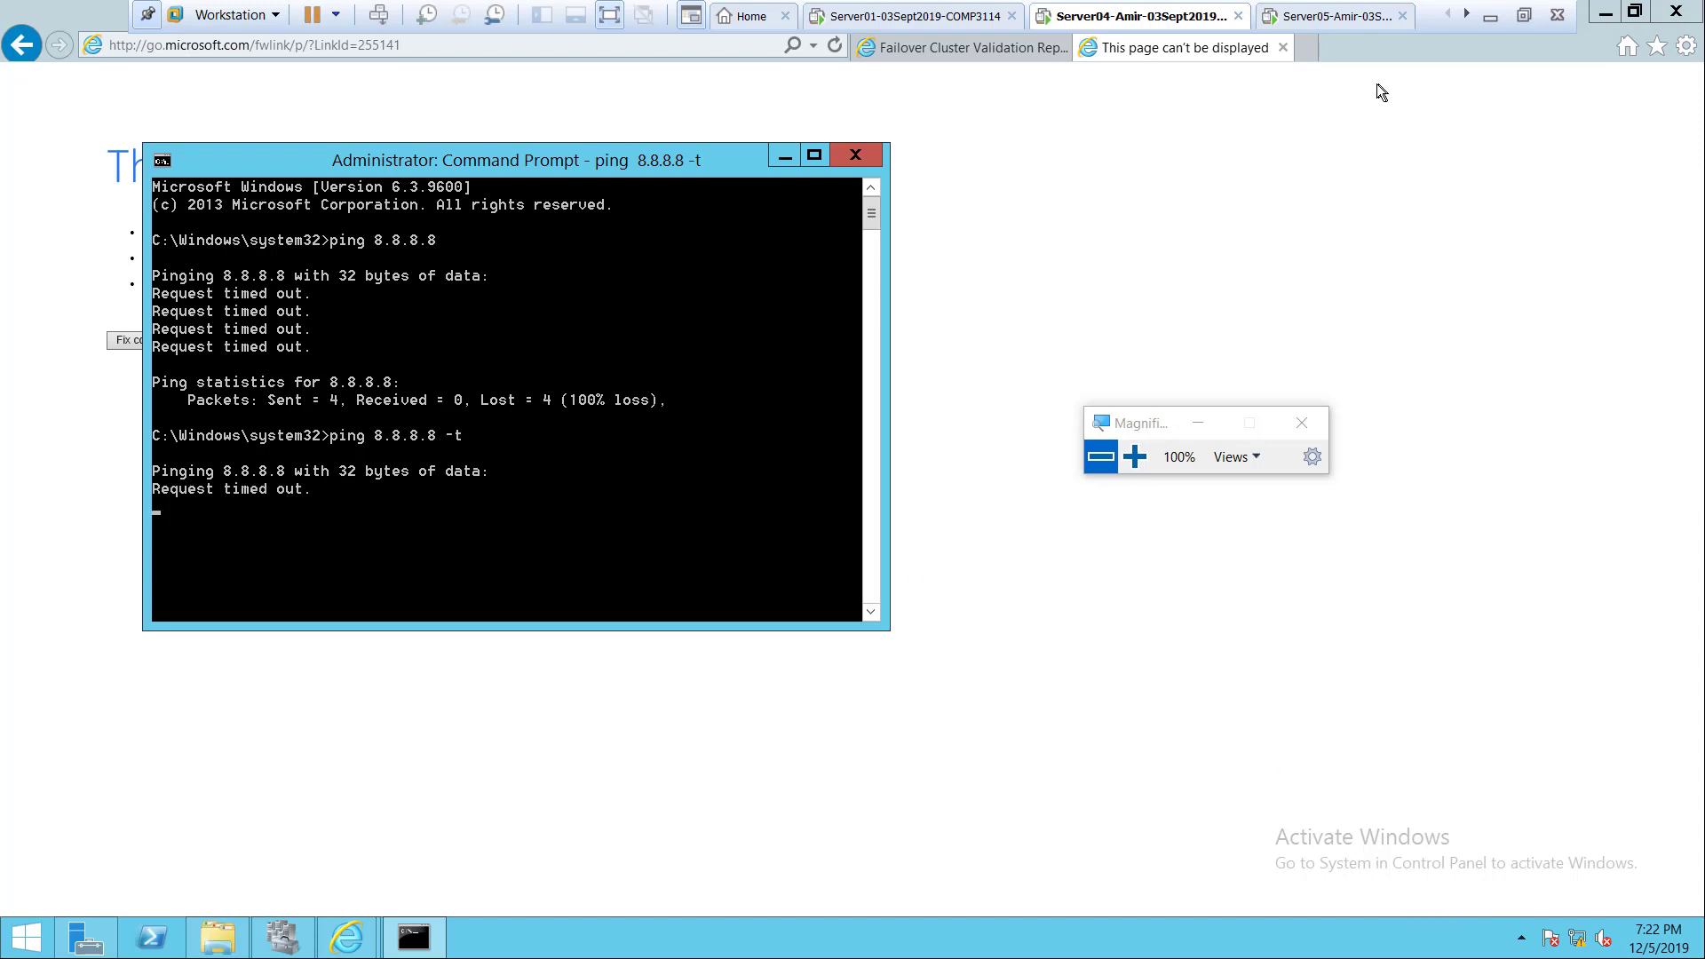
Change Network Adapter 3 of the Server05 virtual machine to a Bridged connection and save its settings.
left_click(1329, 25)
right_click(1329, 25)
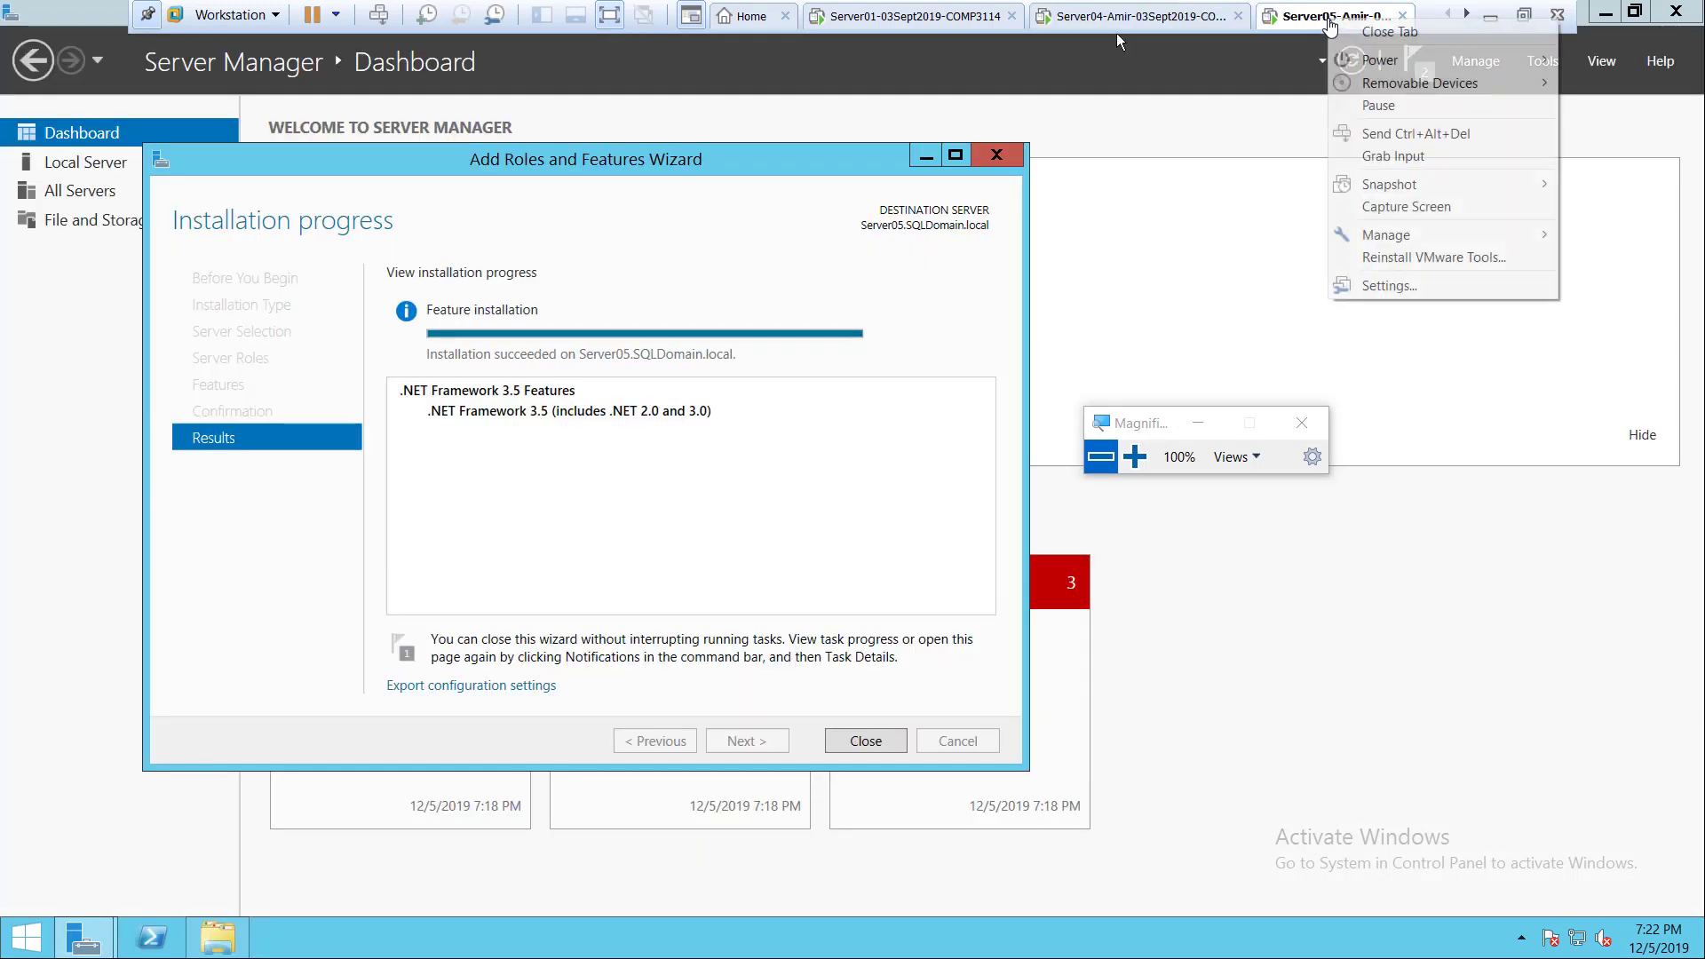
left_click(1432, 284)
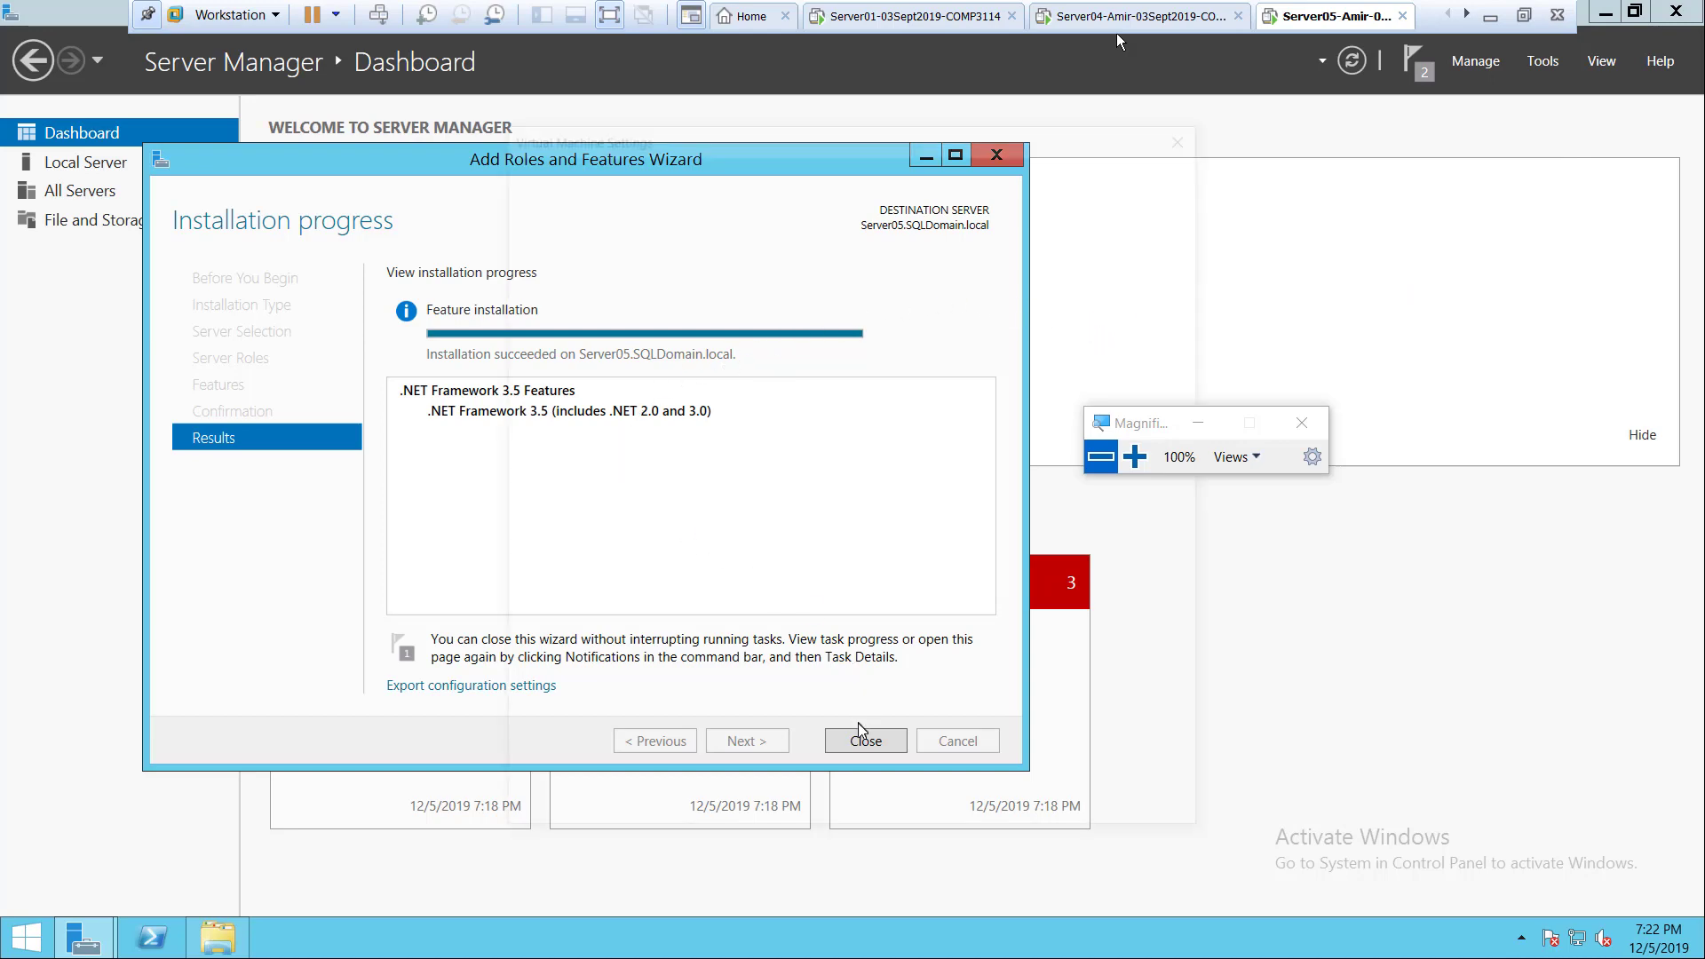
left_click(710, 331)
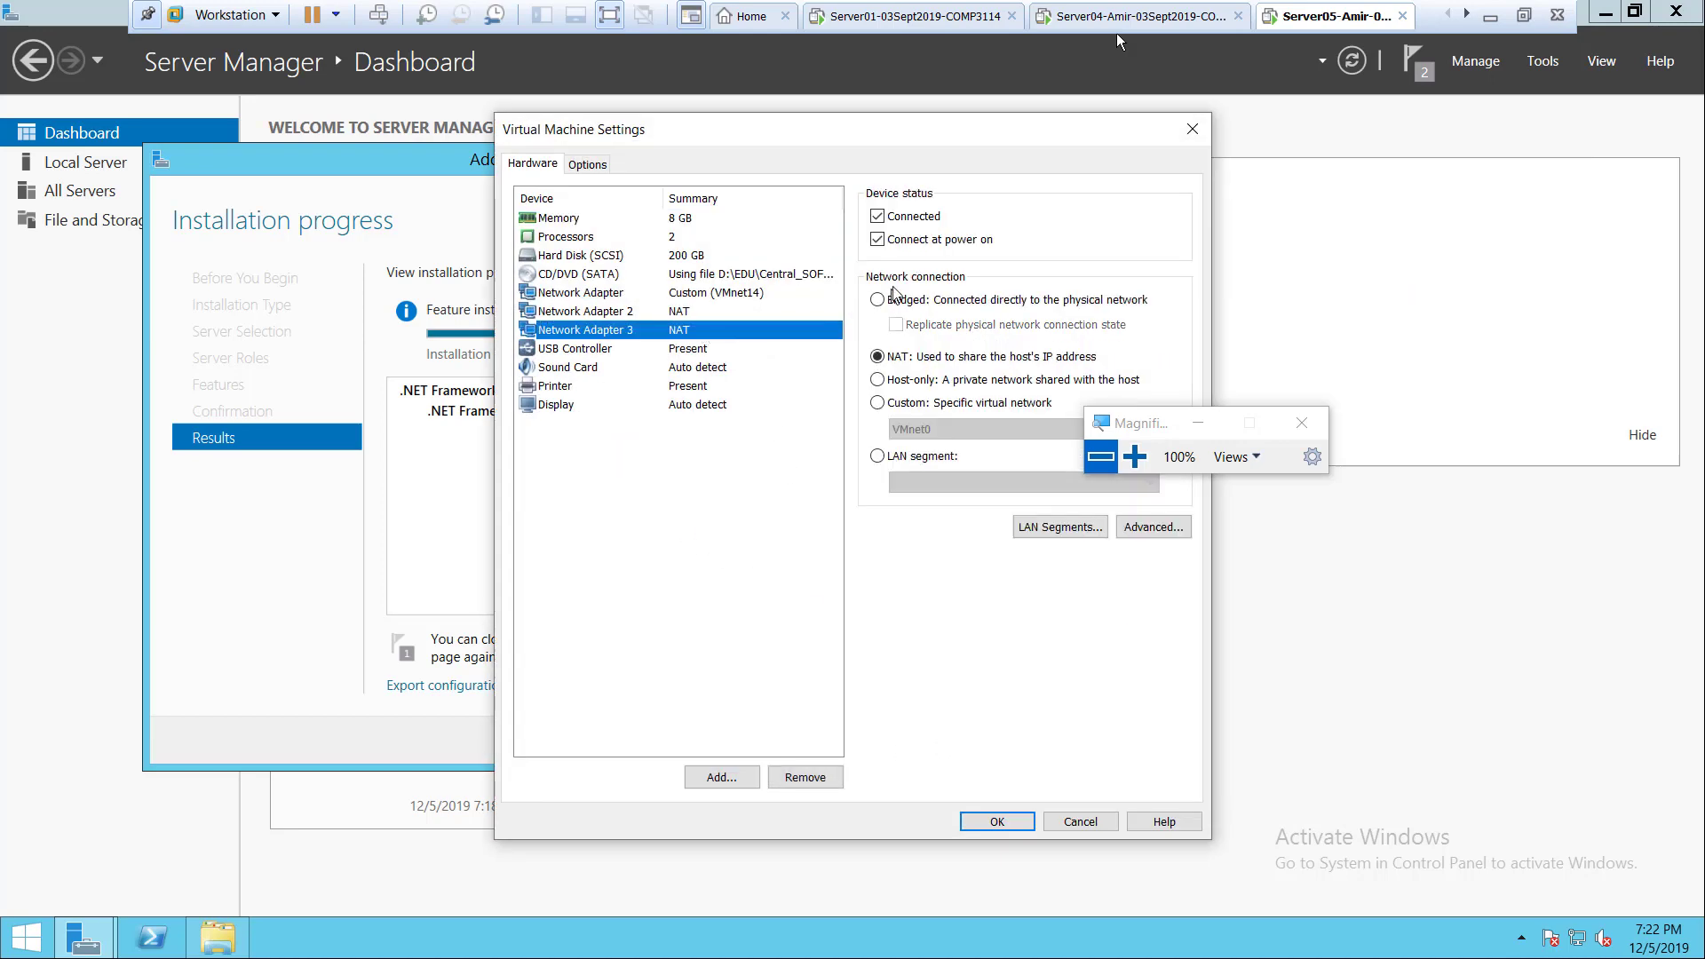
left_click(895, 301)
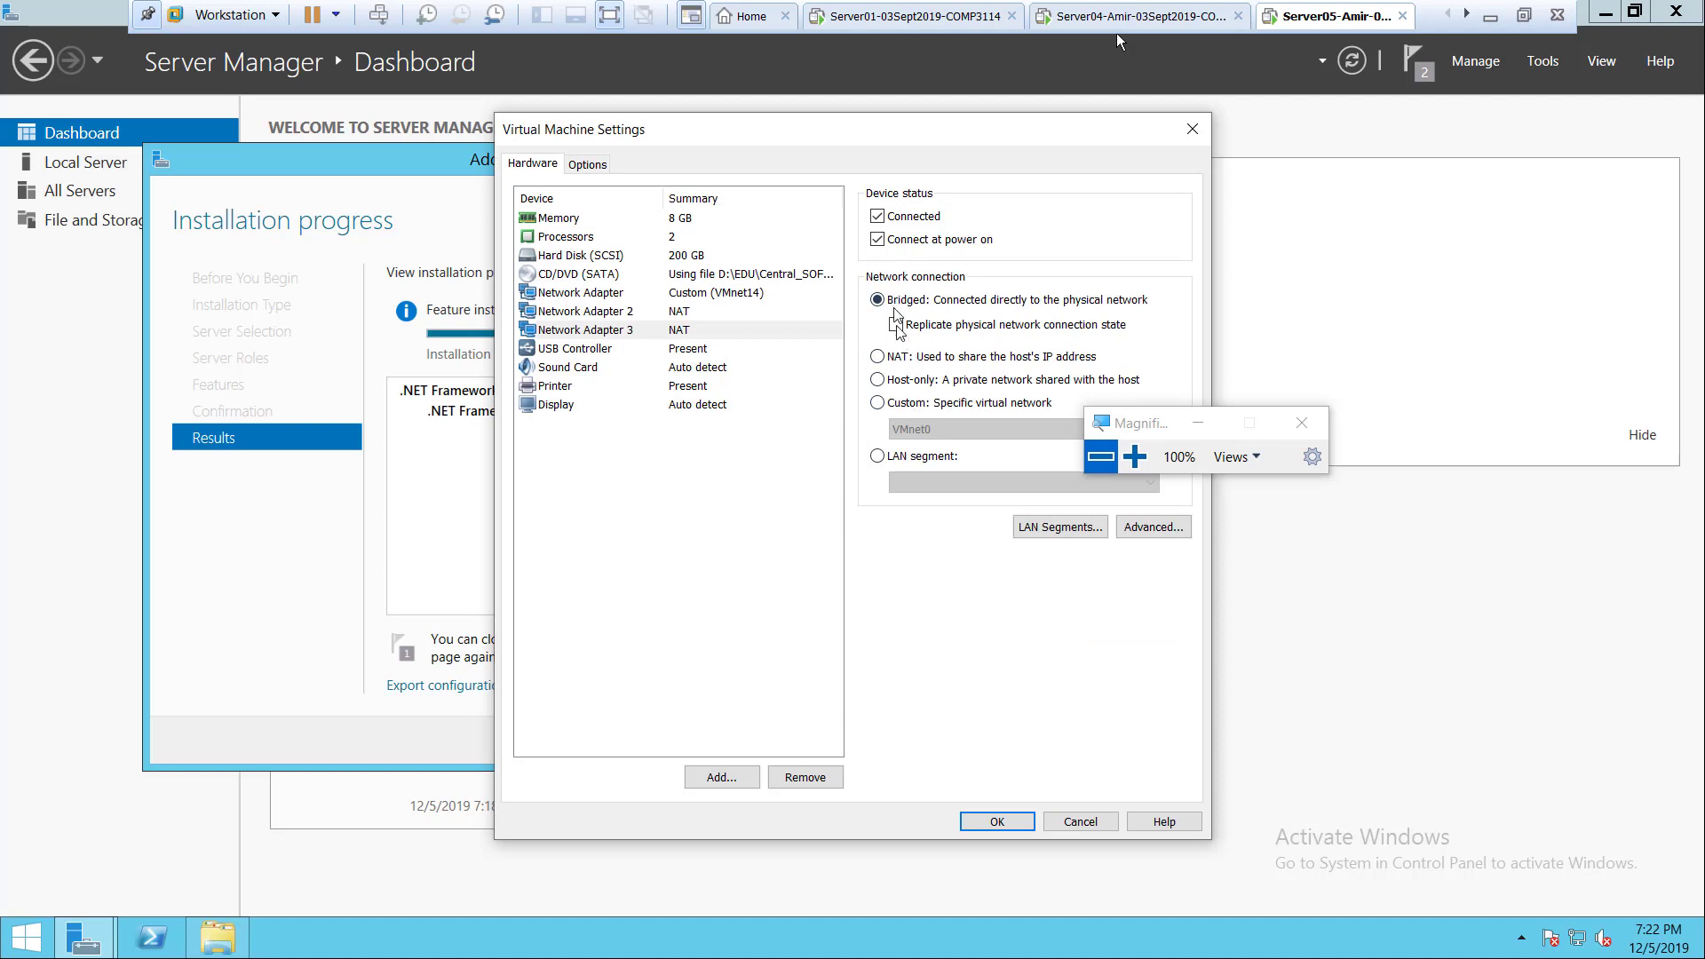
left_click(980, 826)
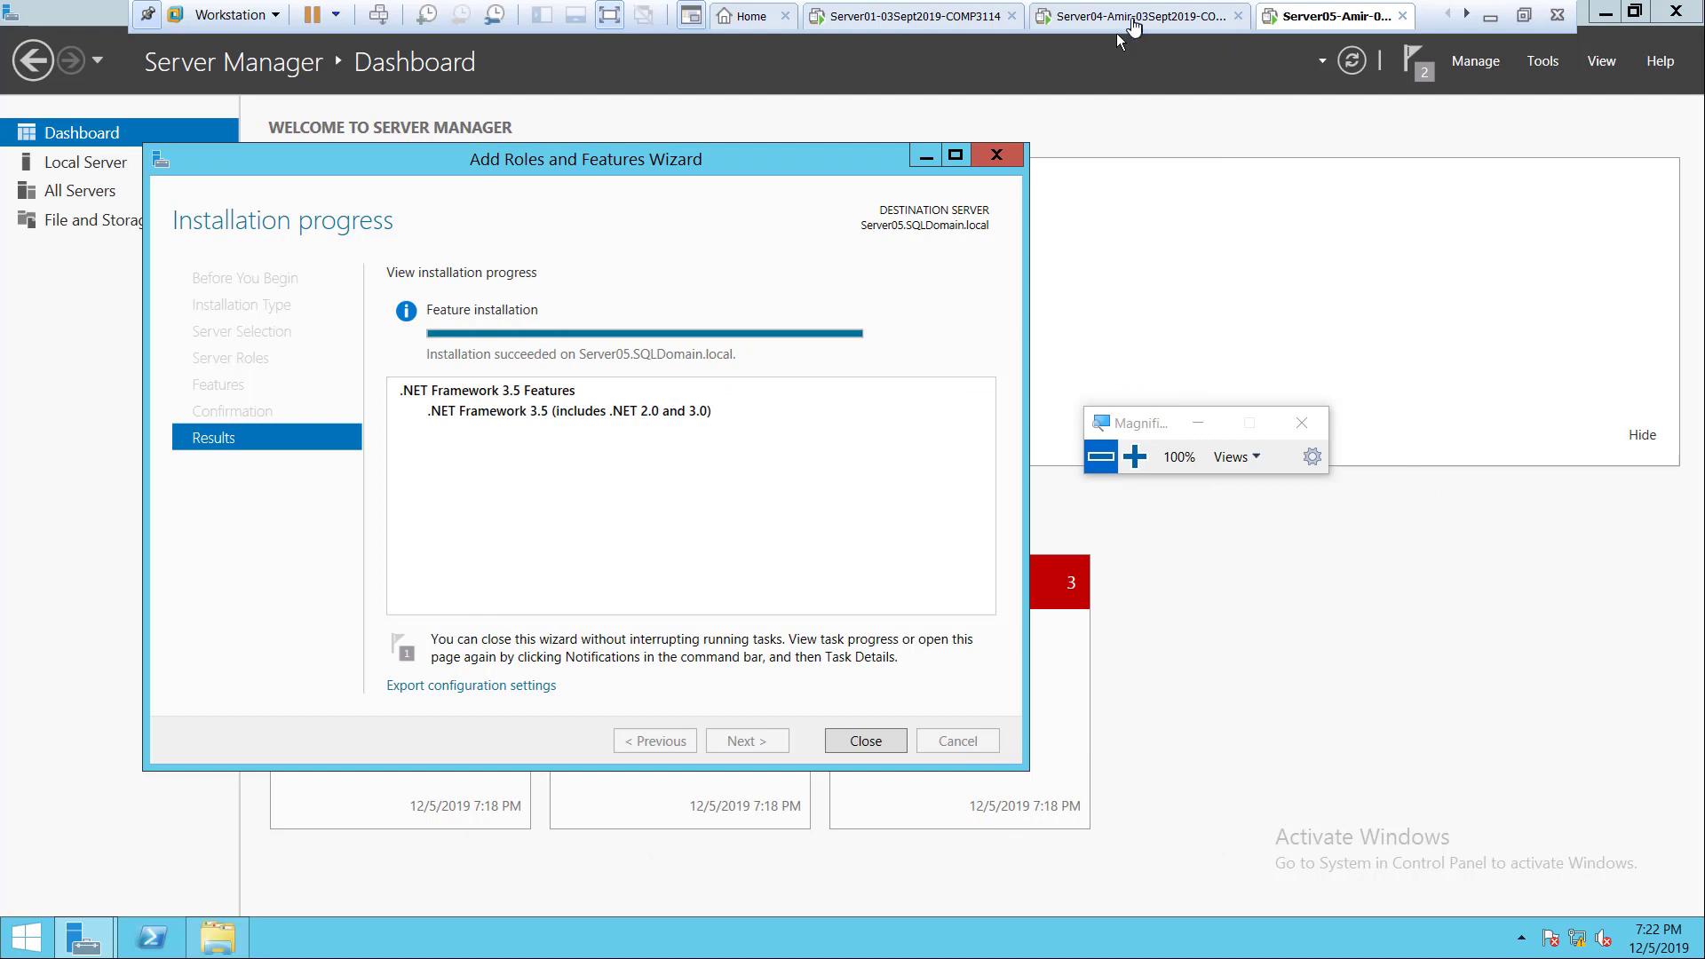
Open the Network and Sharing Center on Server04 and view the status of the Ethernet2 connection.
left_click(1133, 22)
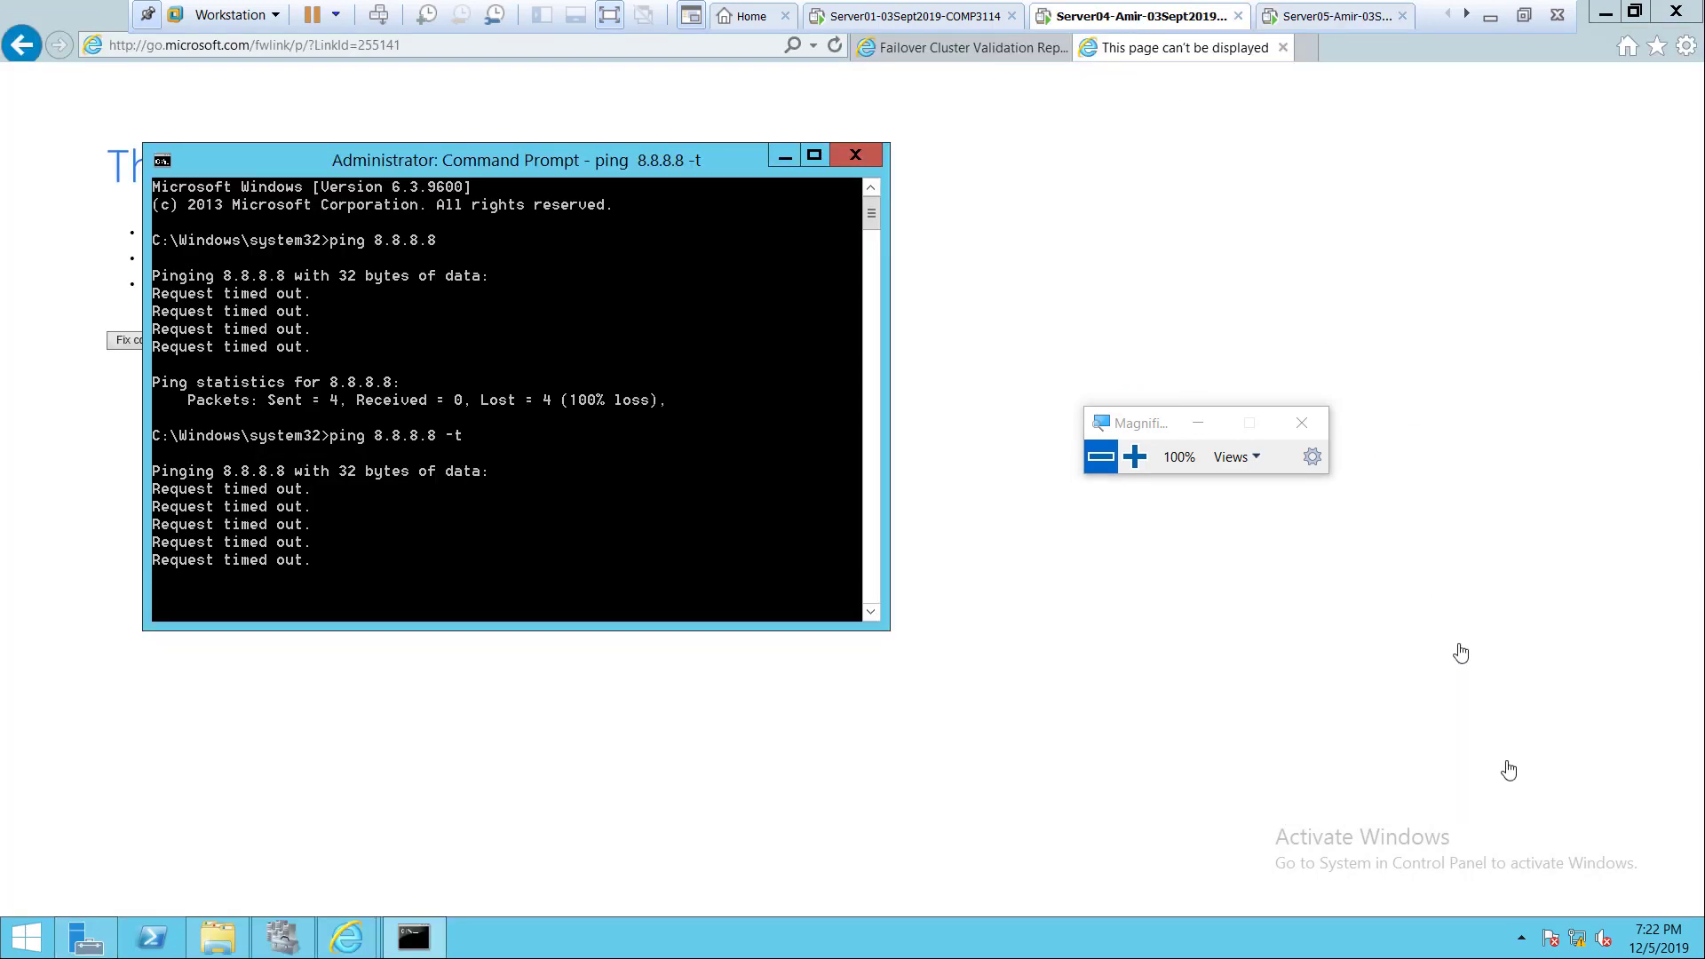
right_click(1578, 940)
left_click(1571, 922)
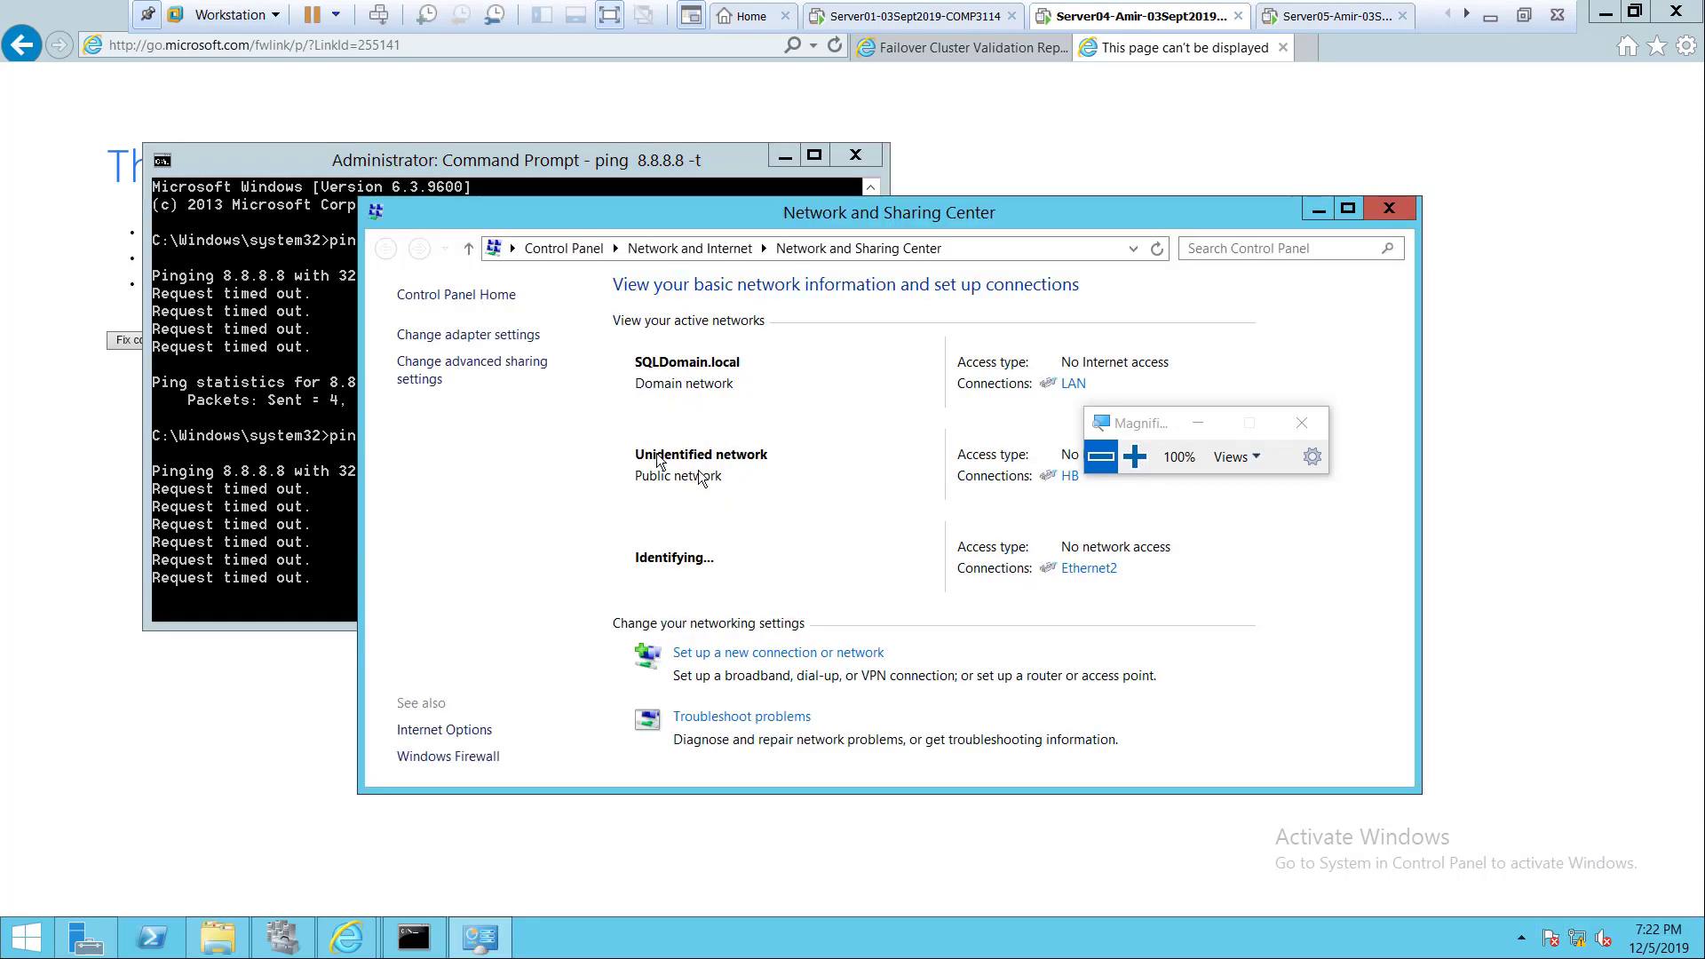
left_click_drag(1155, 426, 1316, 373)
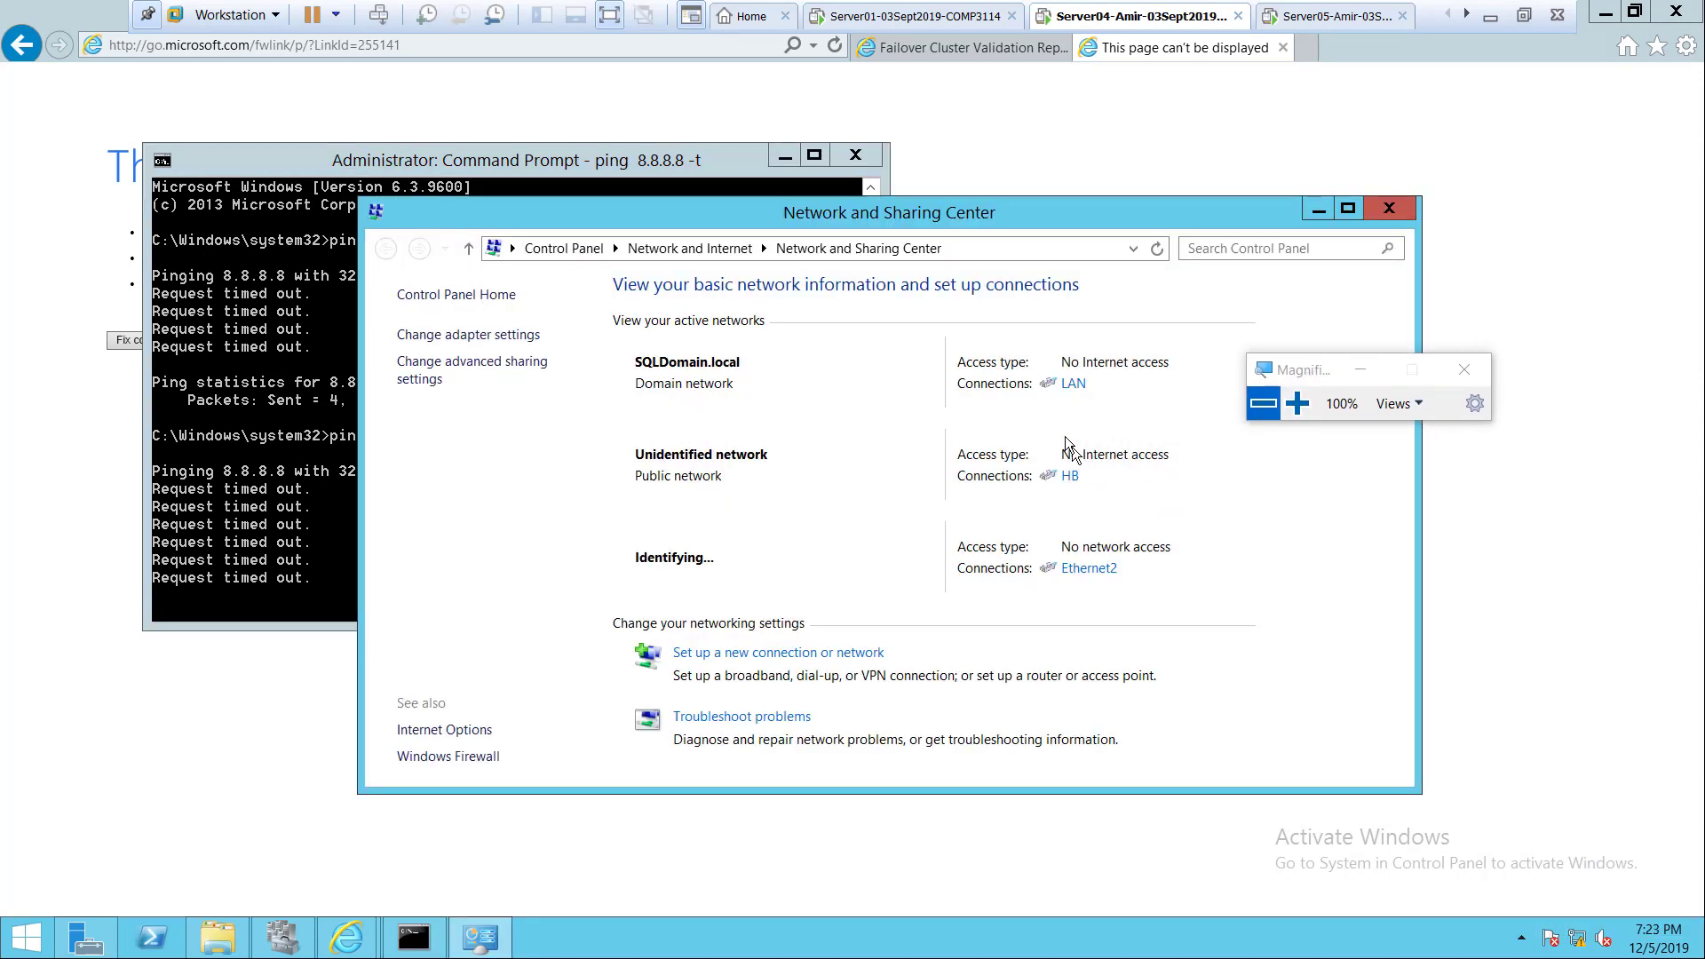
left_click(1101, 570)
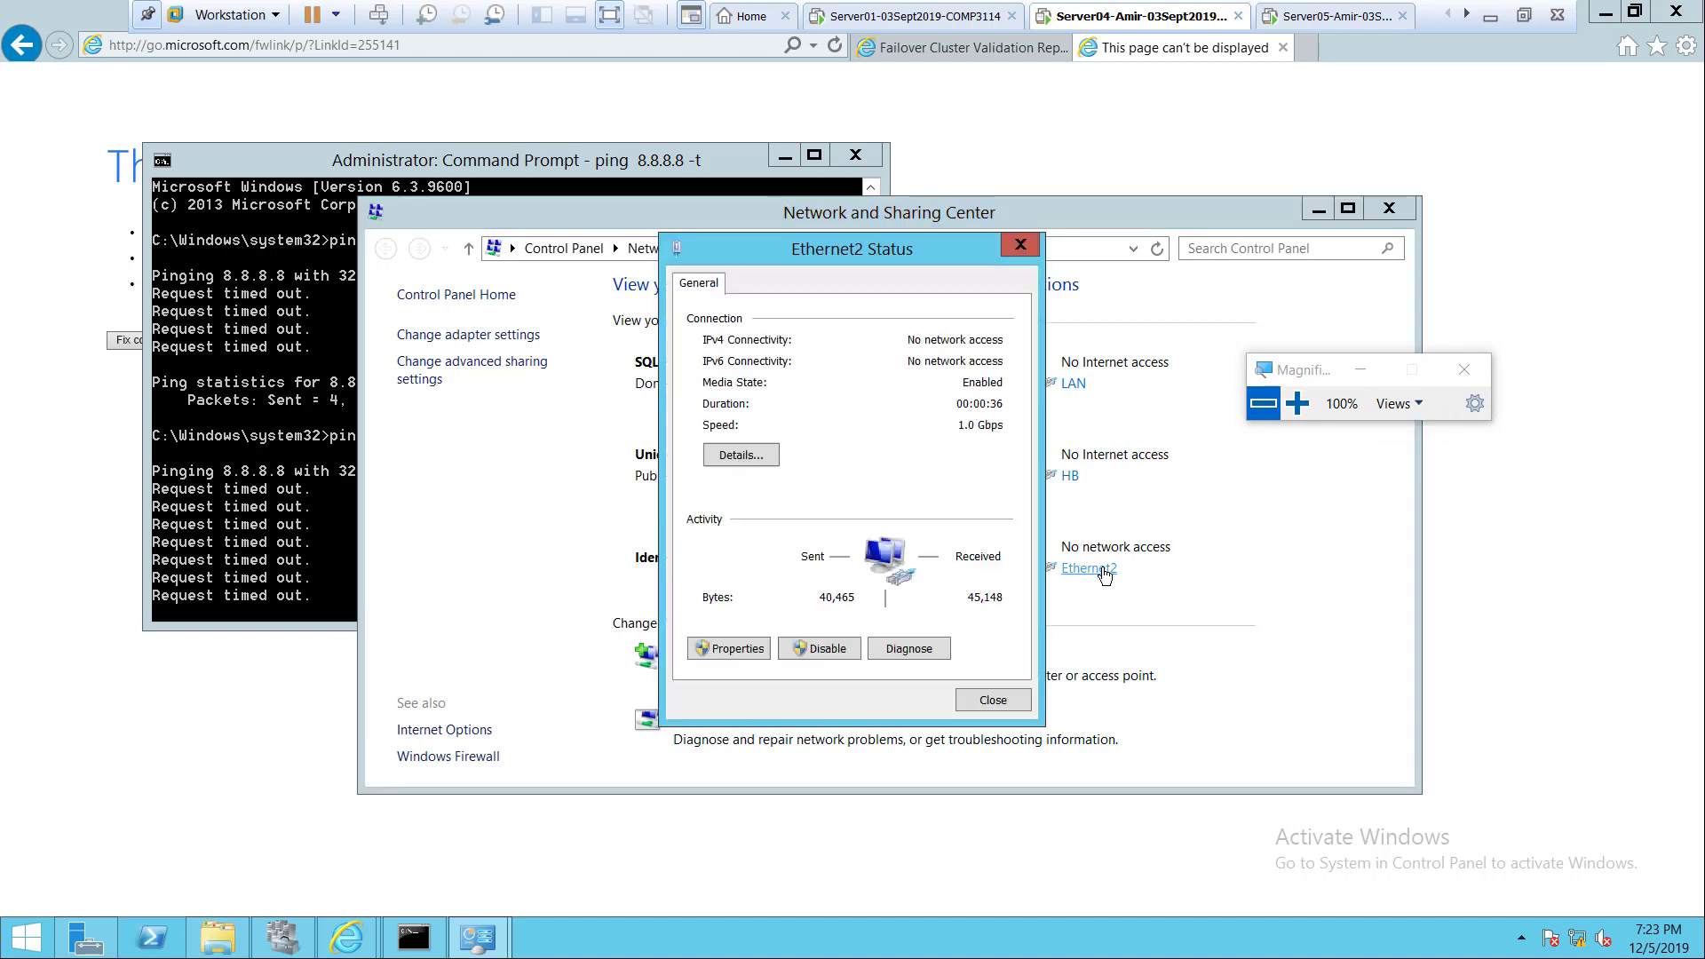
Inspect Ethernet2's IPv4 addressing settings on Server04 and close all the network windows without changing anything.
left_click(745, 650)
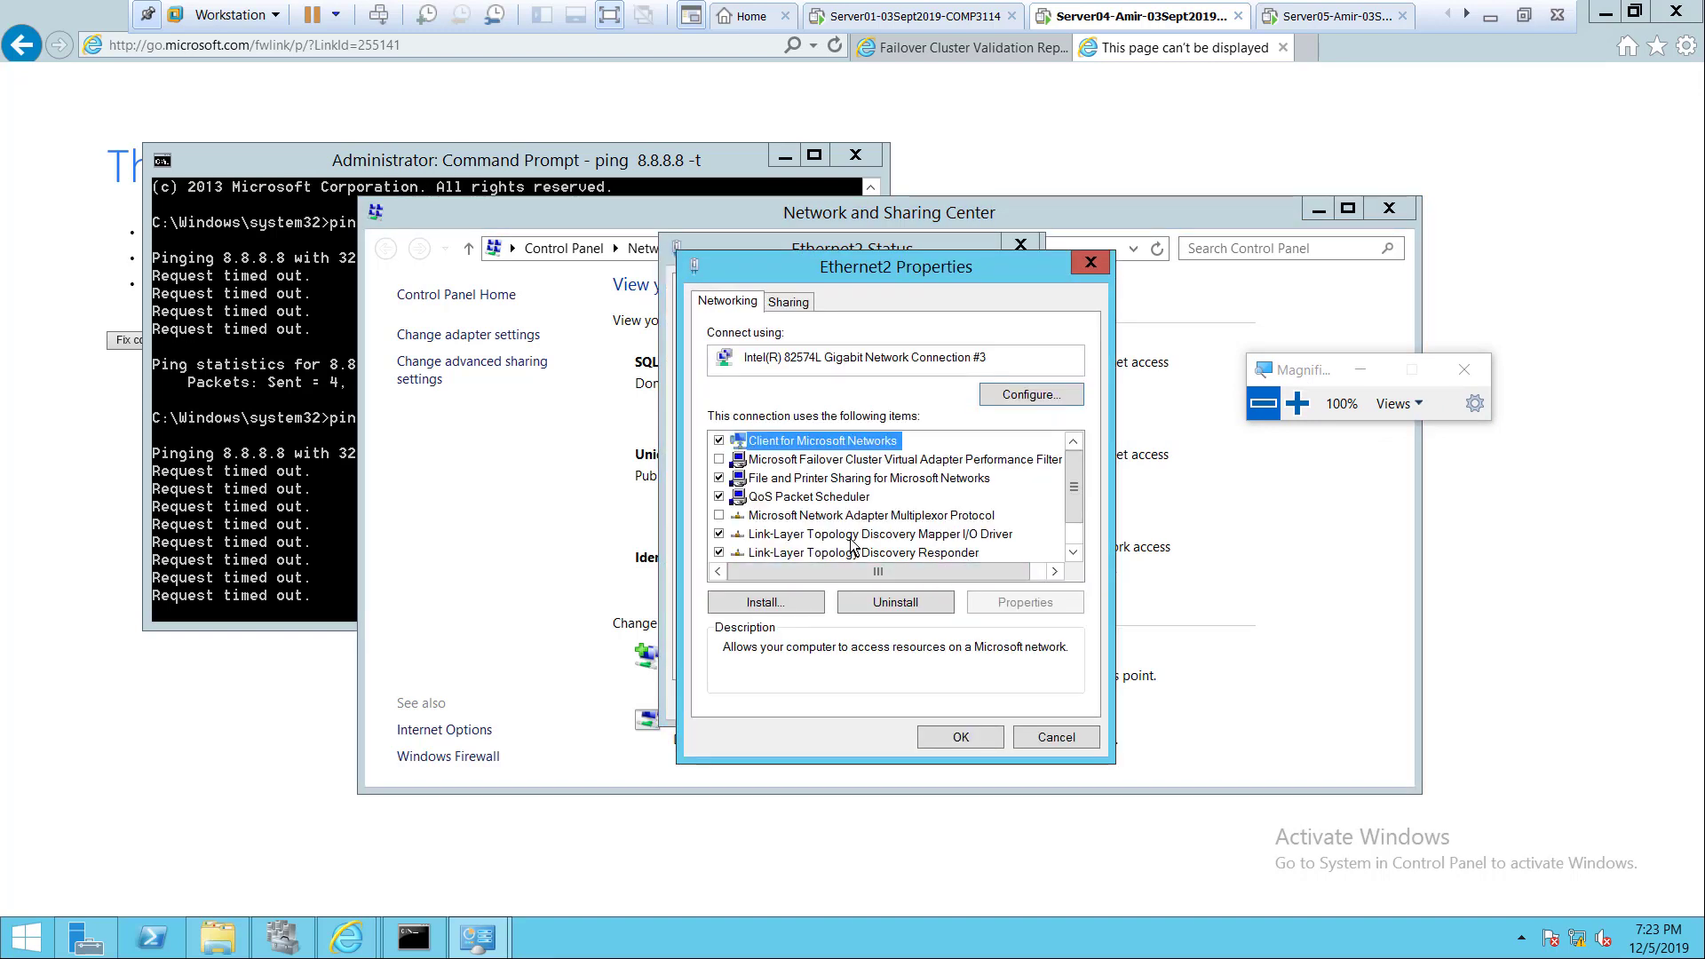
scroll(897, 558, "down", 1)
left_click(892, 554)
double_click(891, 554)
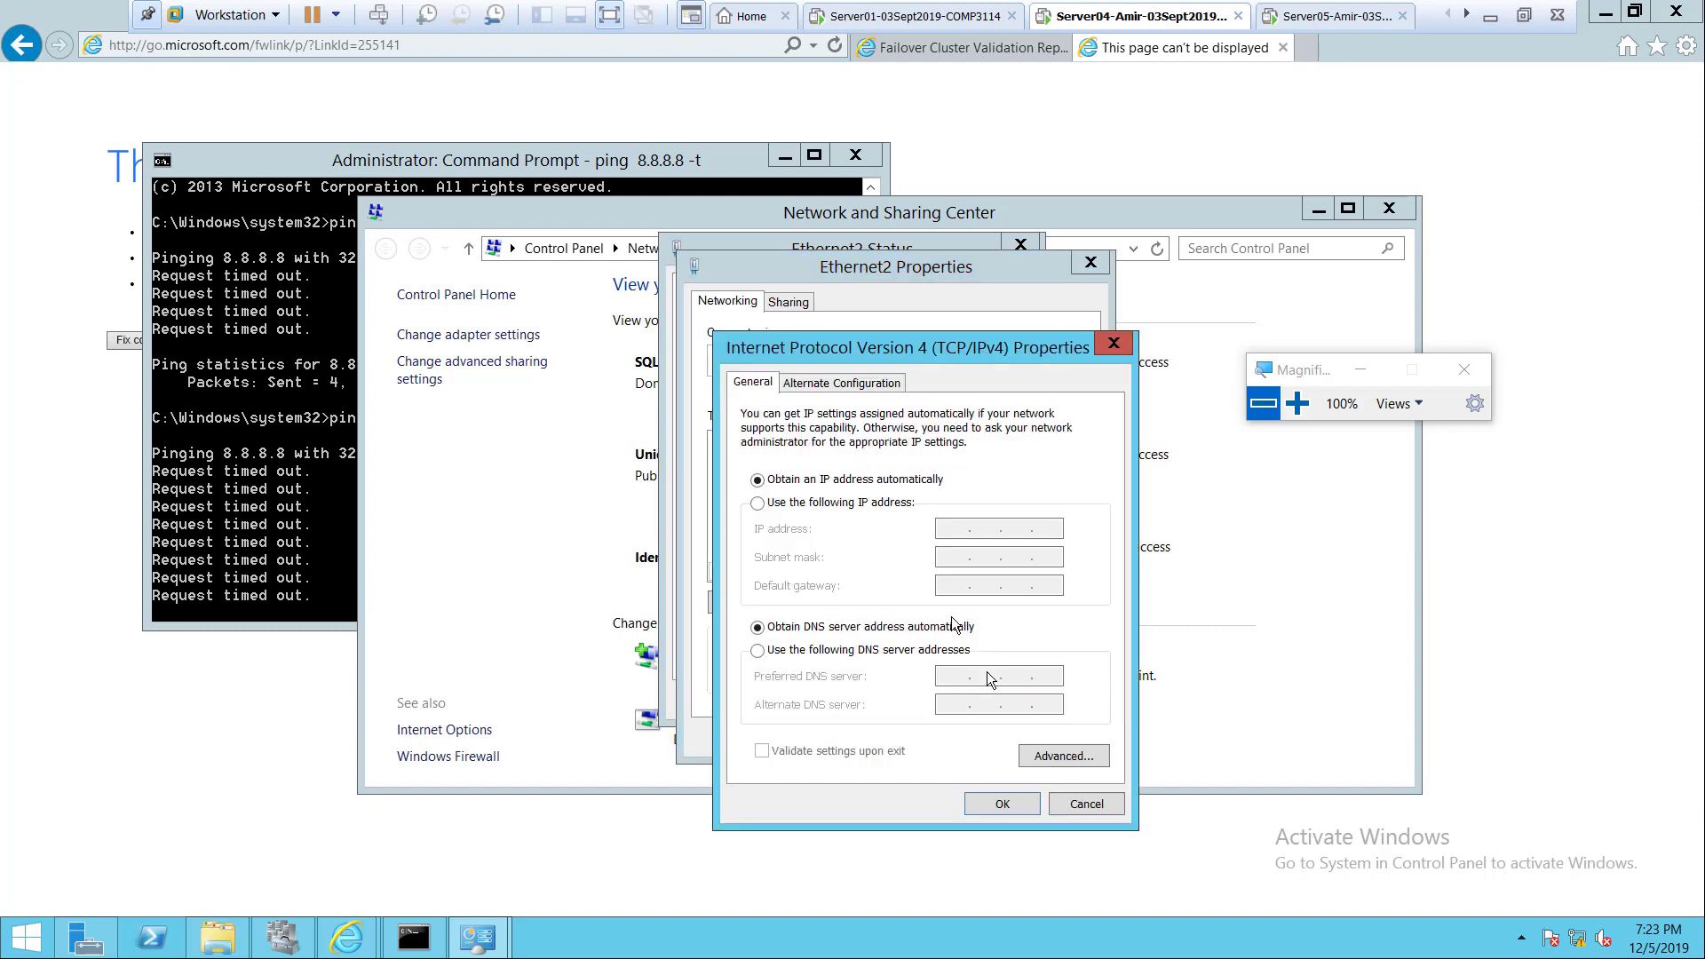
left_click(1084, 804)
left_click(1048, 742)
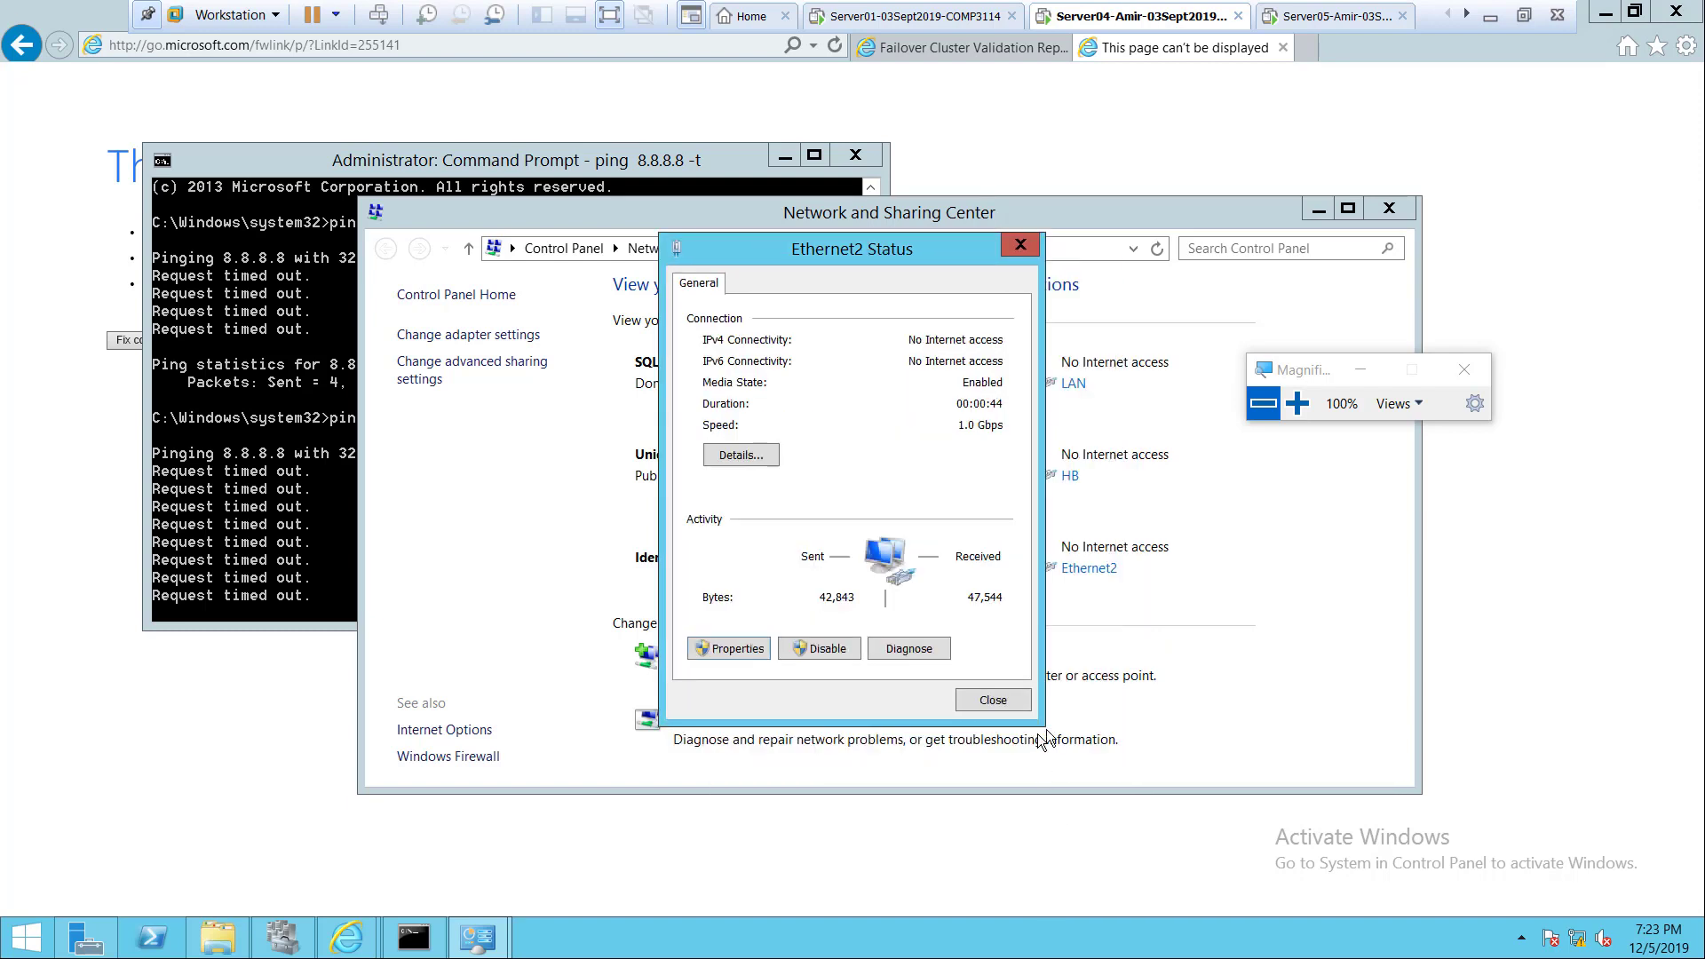
left_click(987, 697)
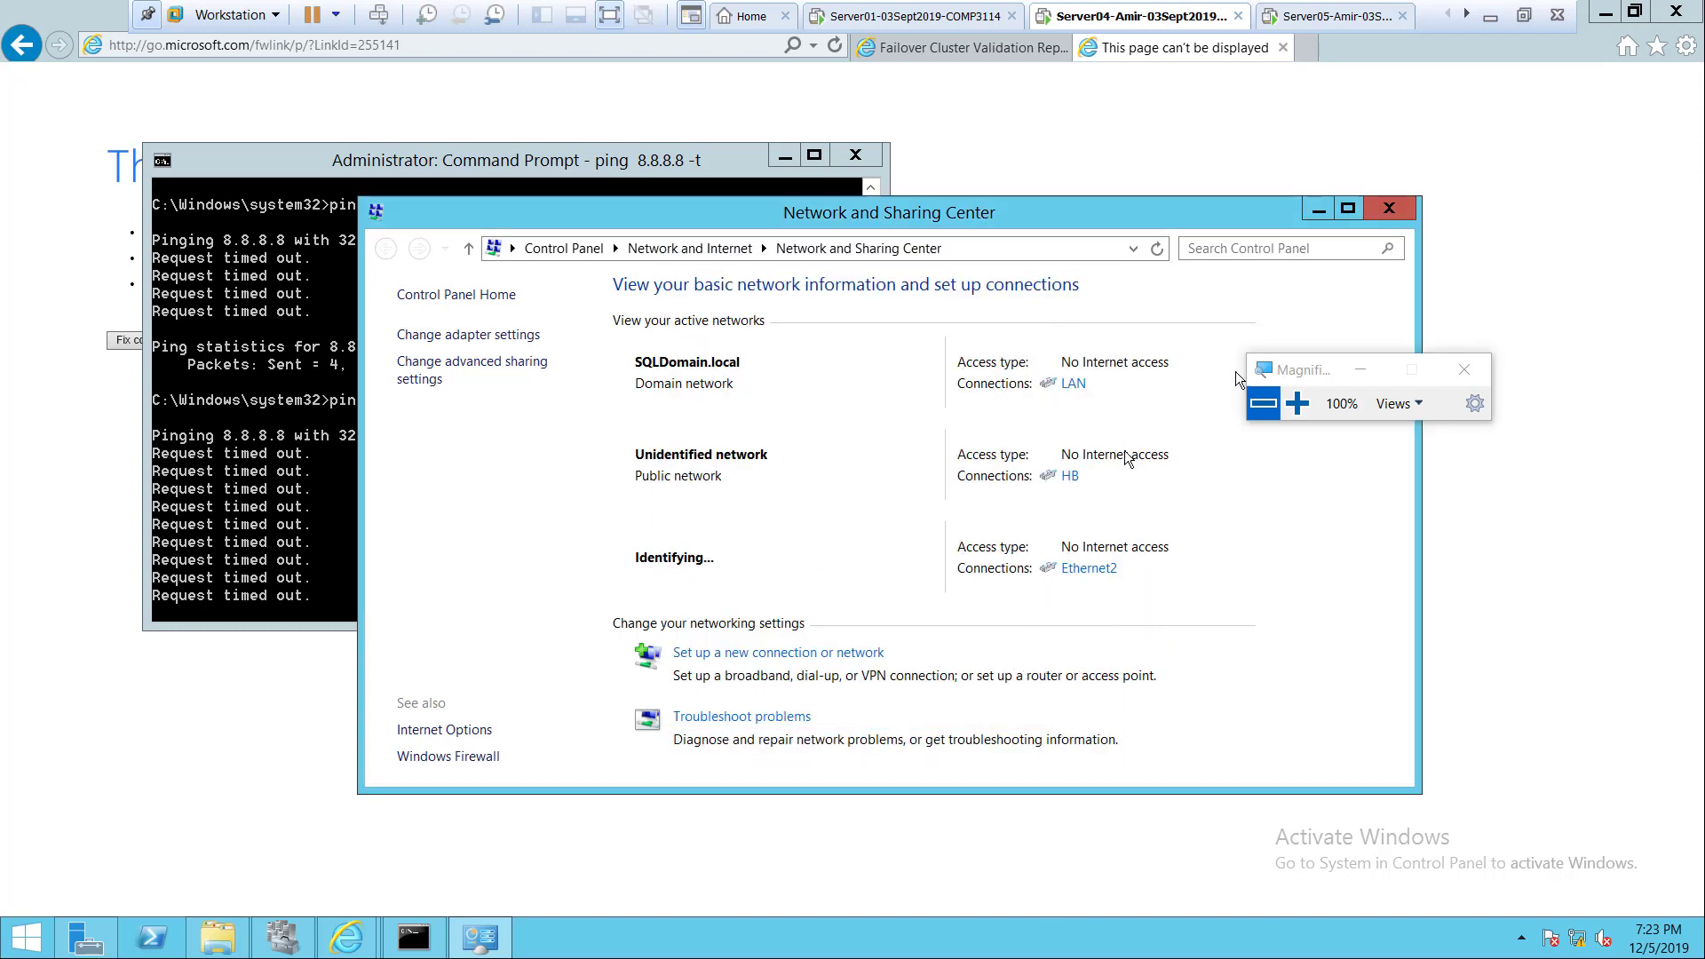
left_click(1387, 207)
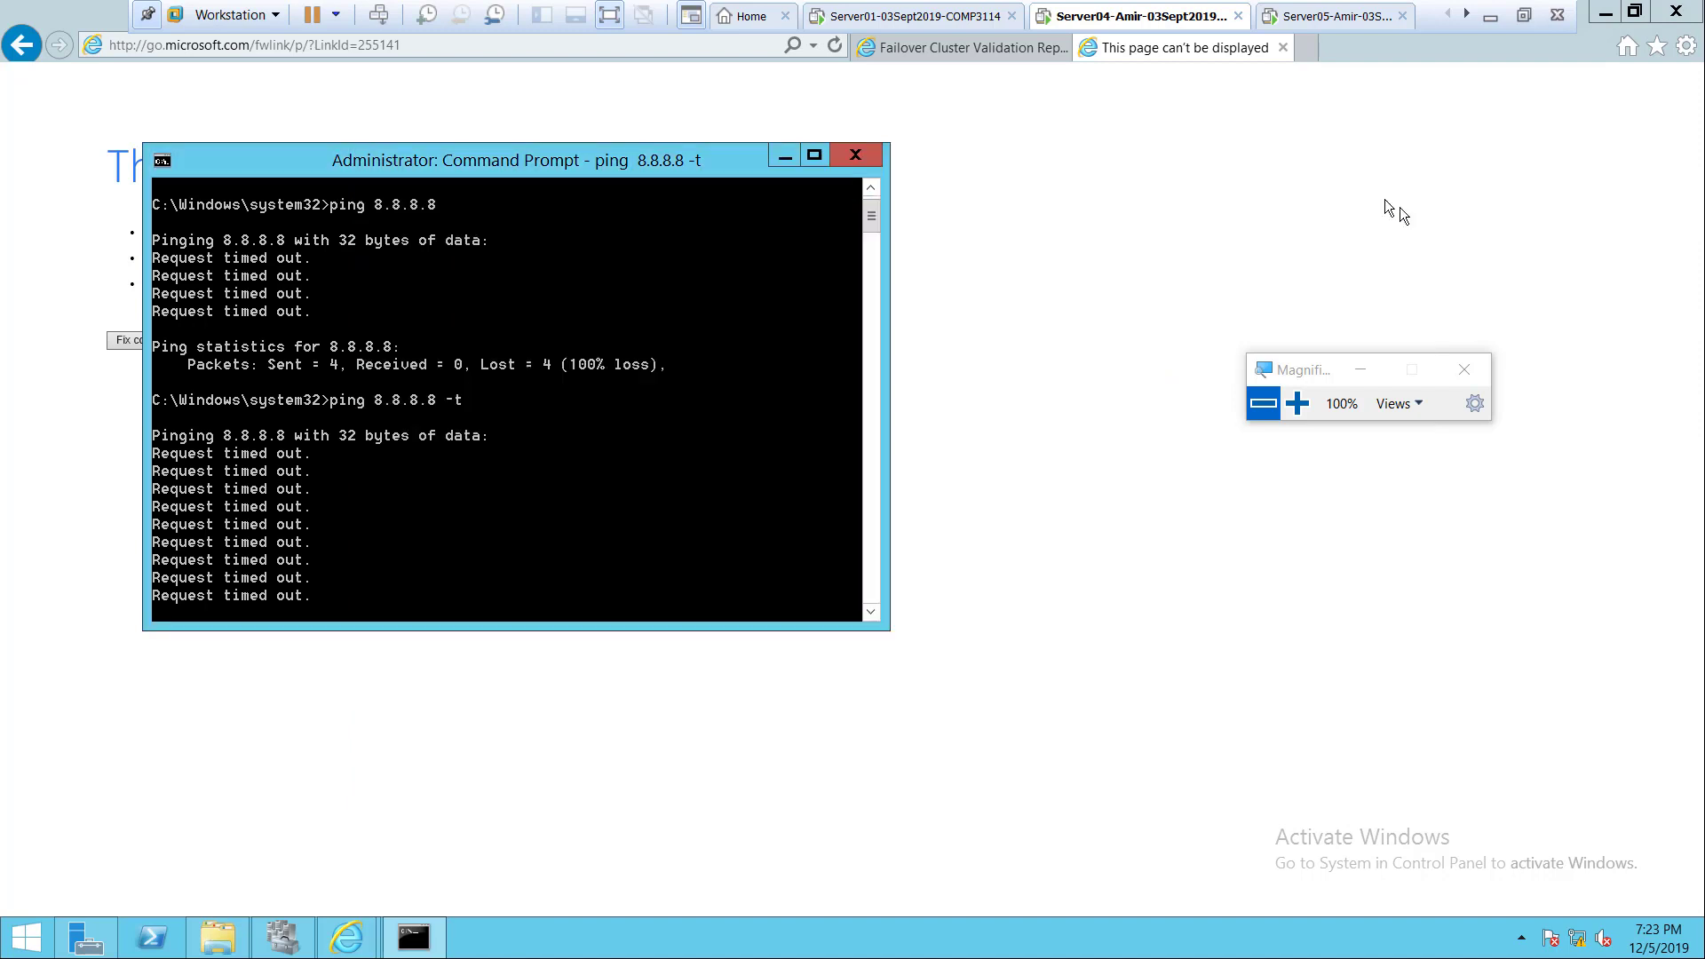
Change Network Adapter 3 of the Server04 virtual machine to a Custom specific virtual network and save its settings.
right_click(1138, 17)
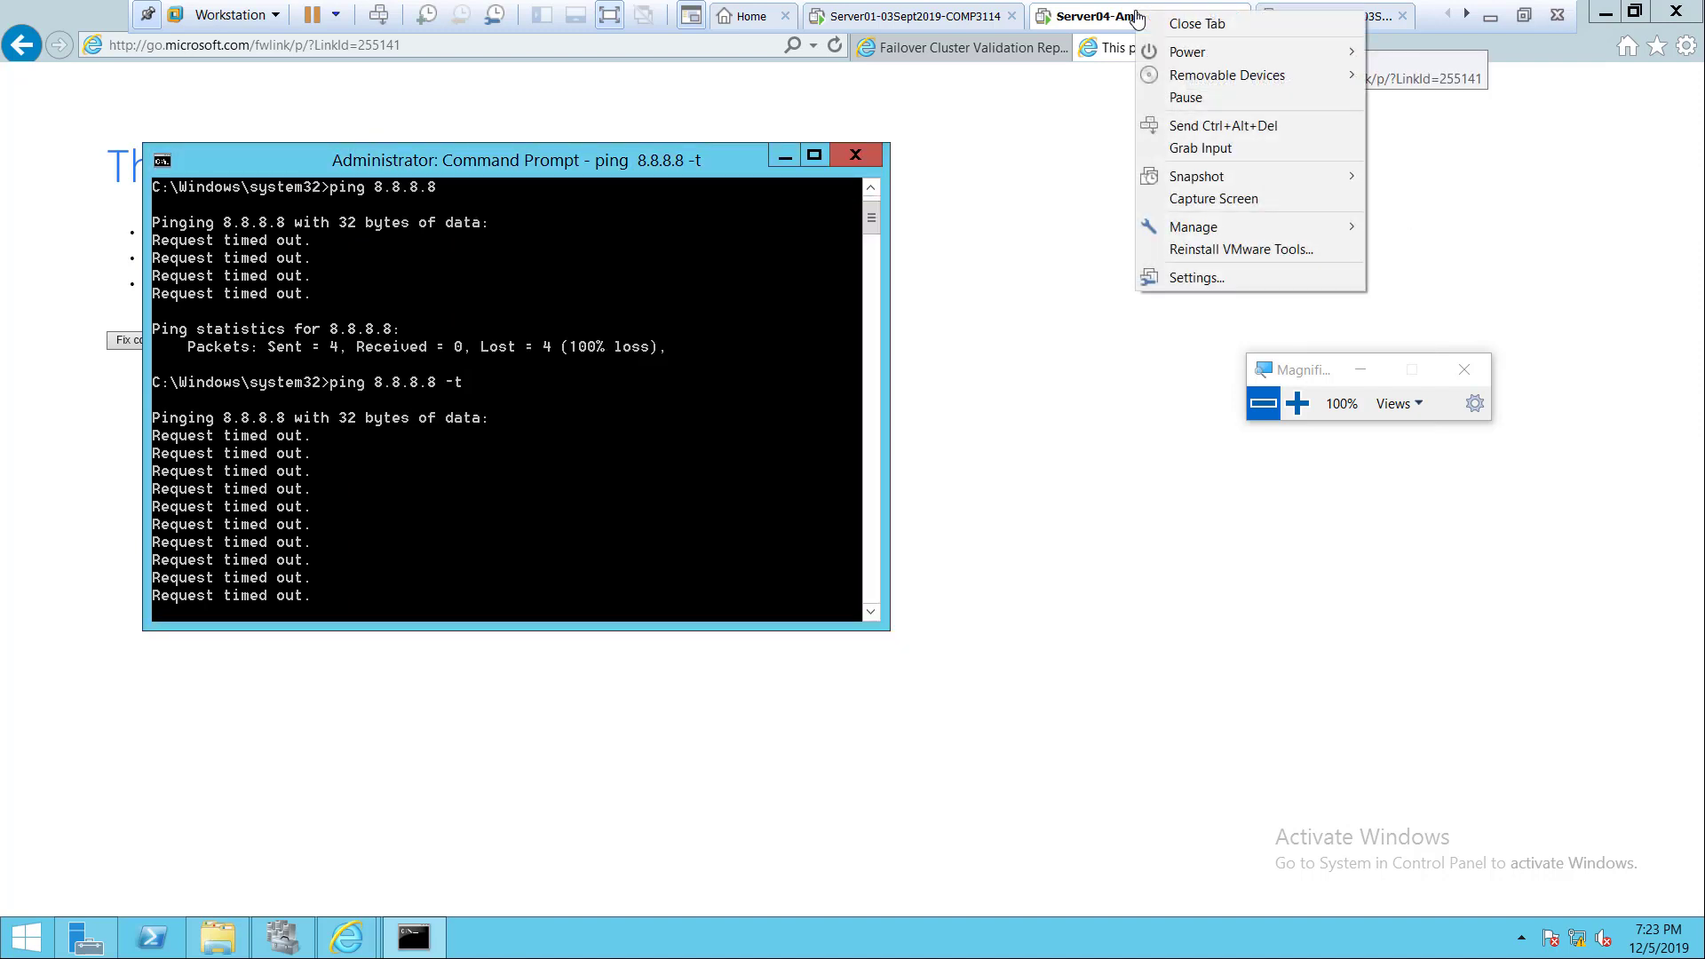
left_click(1212, 277)
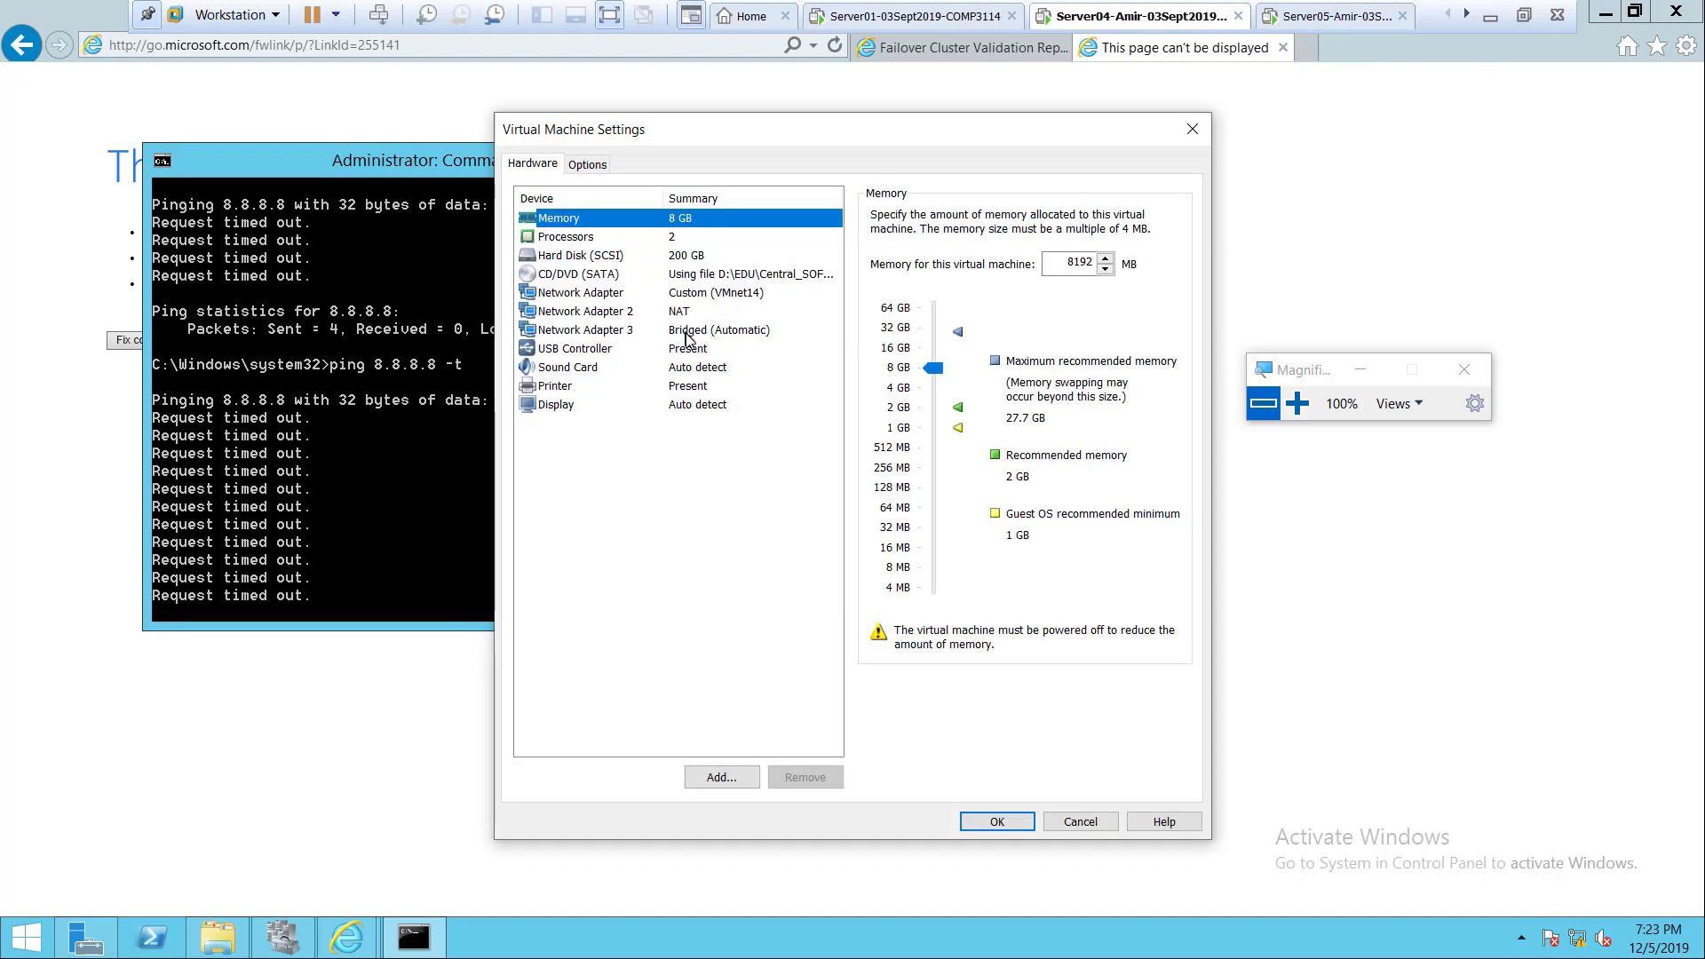
left_click(708, 334)
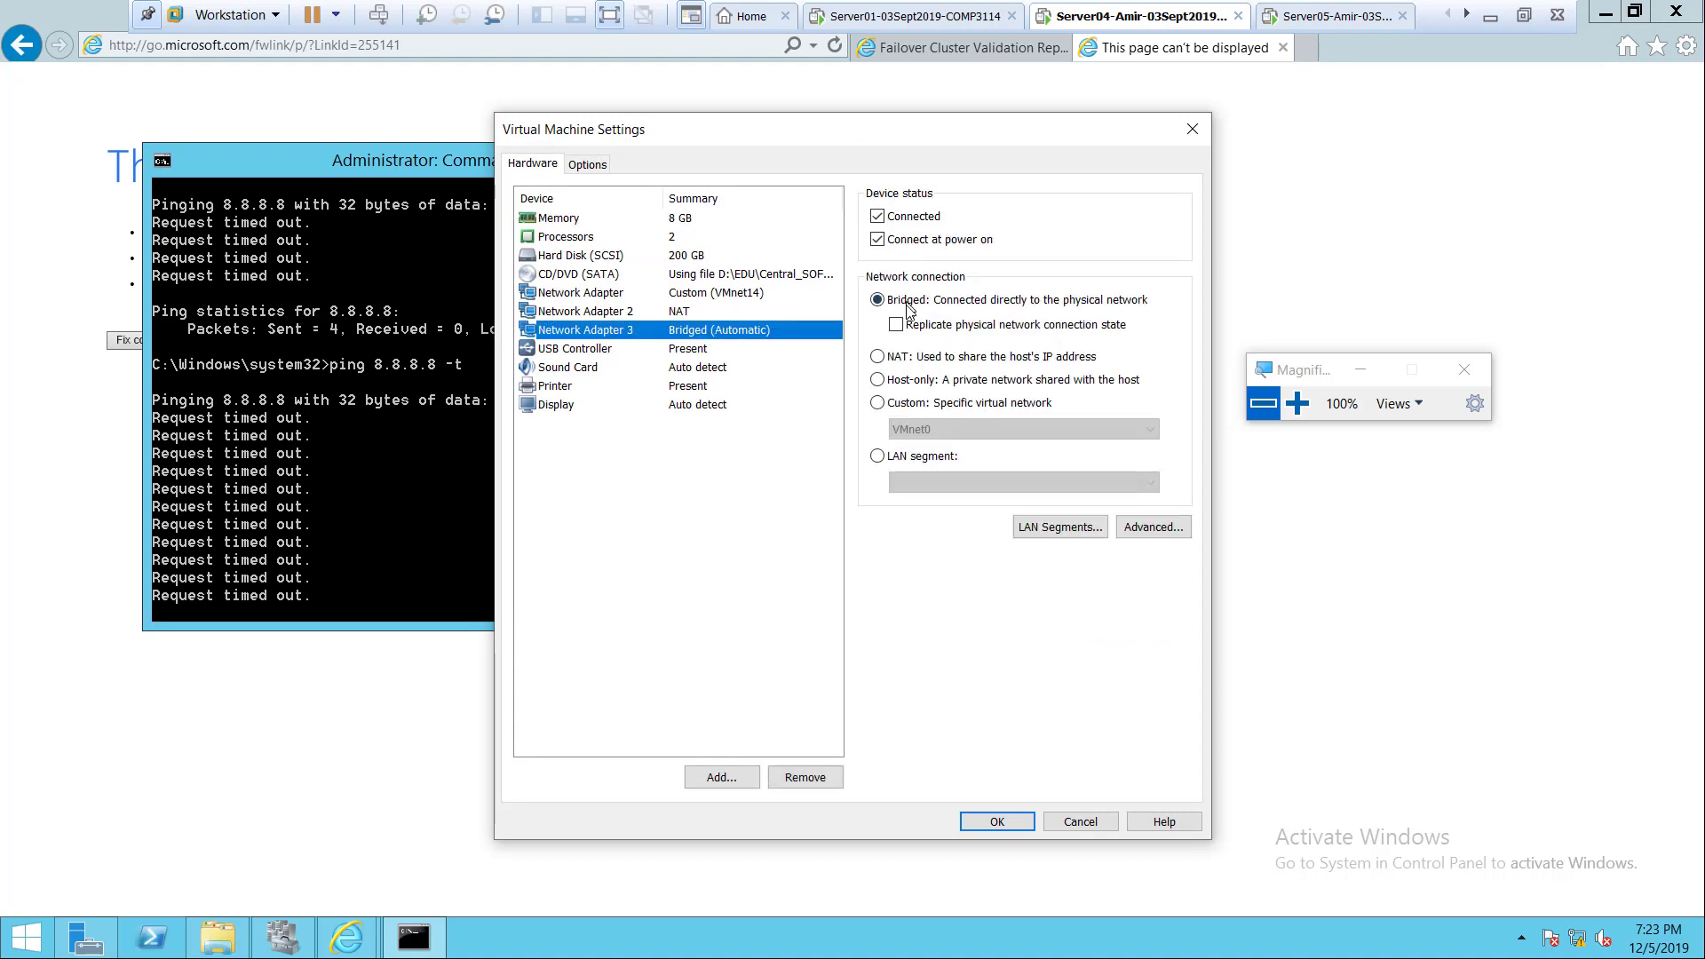
left_click(893, 357)
left_click(911, 406)
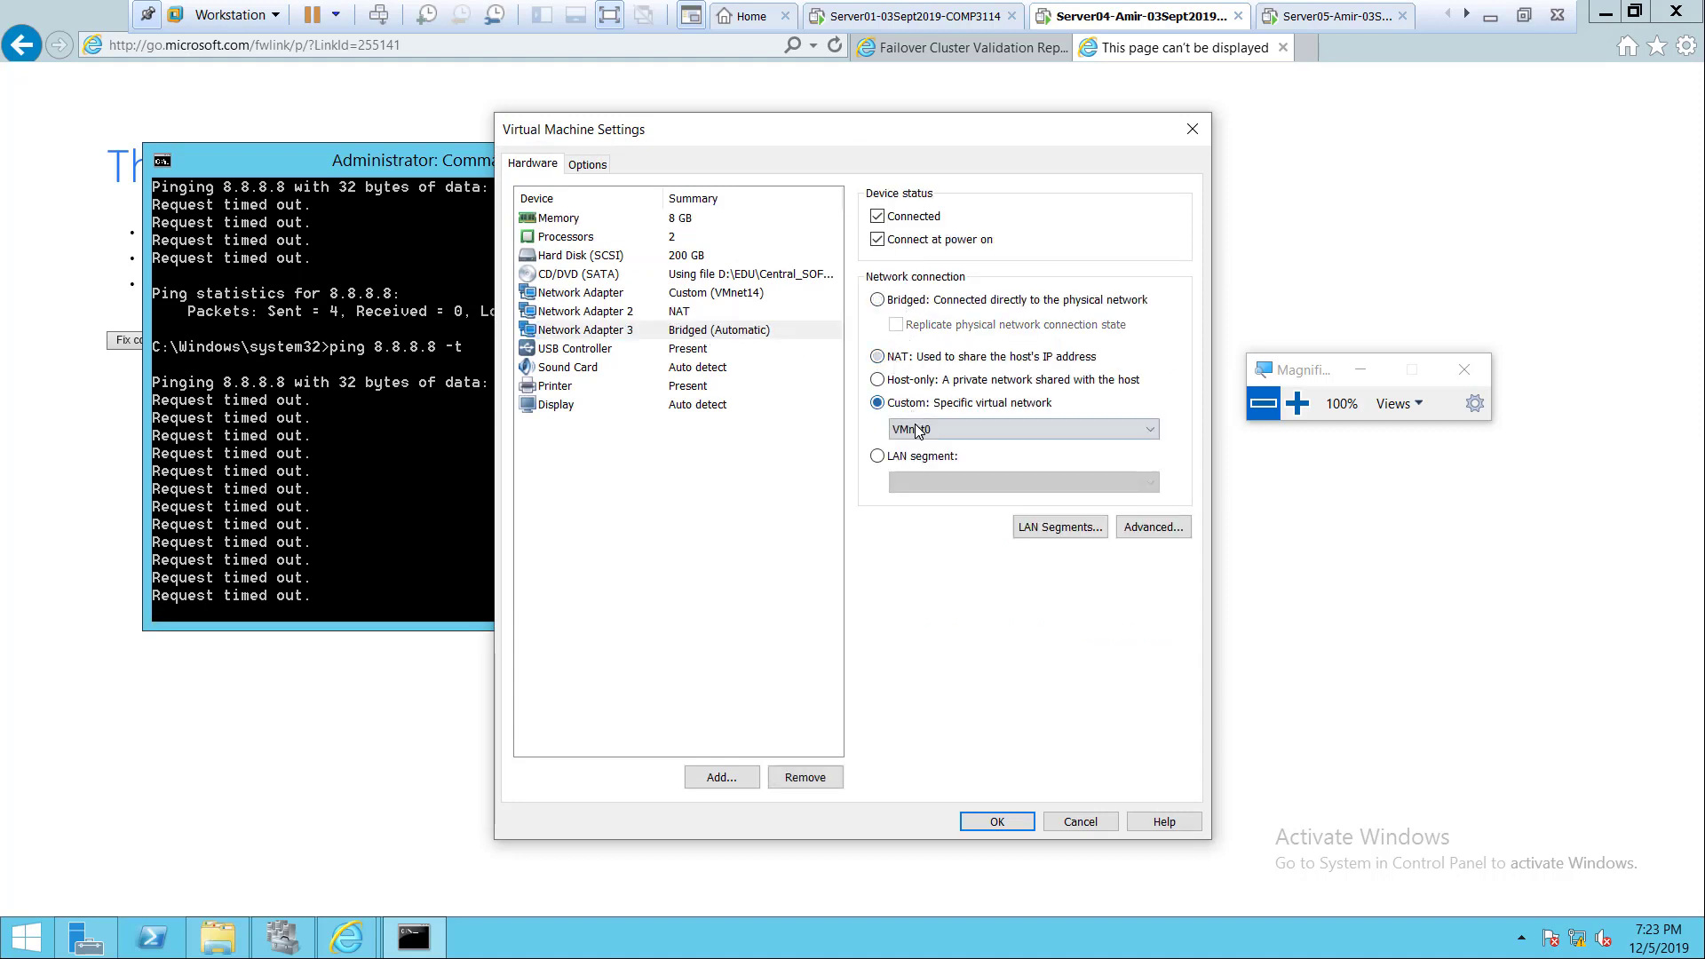
left_click(915, 426)
left_click(943, 569)
left_click(1006, 835)
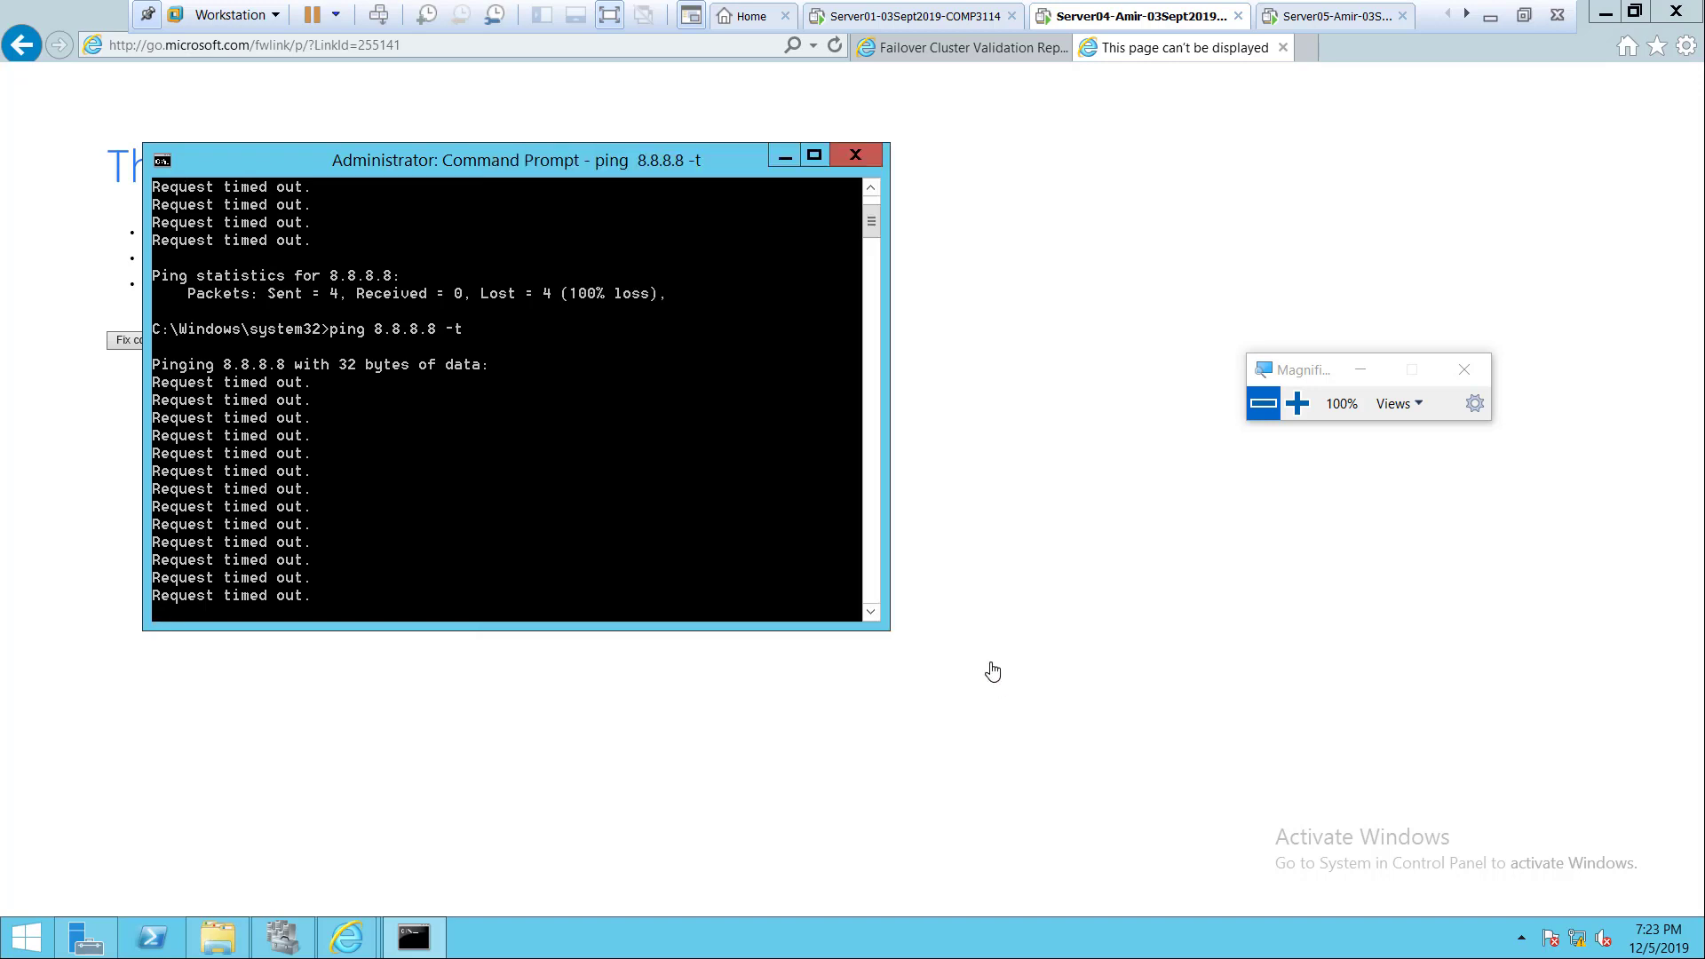
Set Network Adapter 3 of the Server05 virtual machine to NAT and save its settings.
left_click(1317, 19)
right_click(1317, 25)
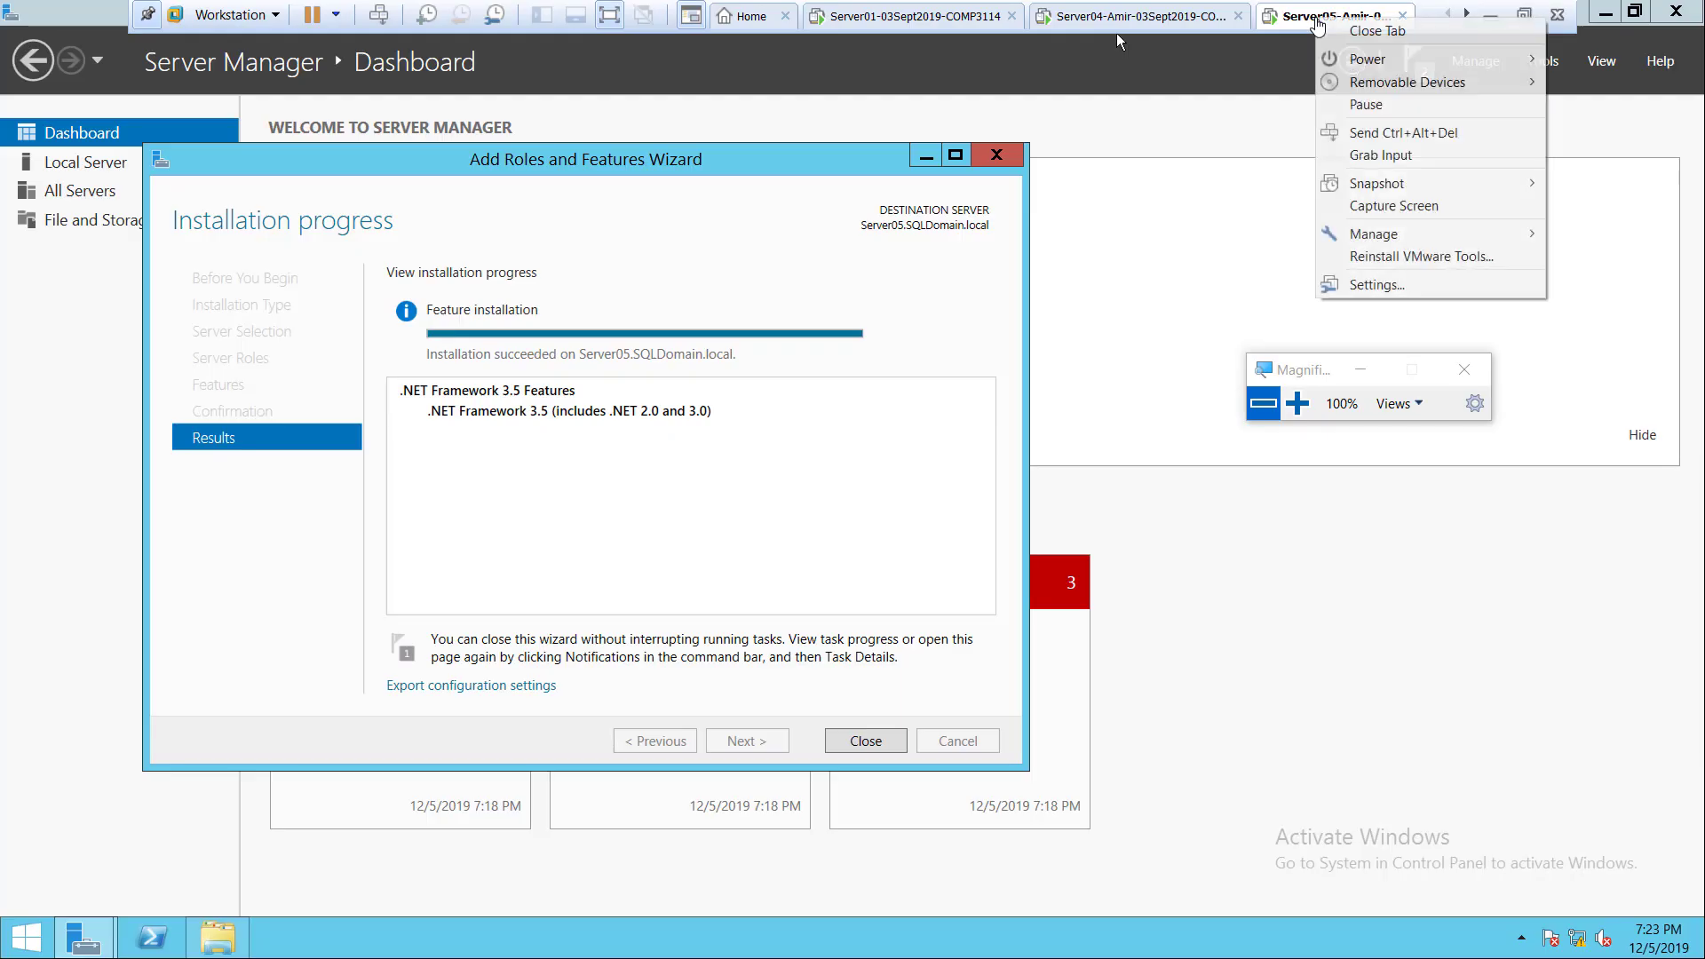
left_click(1338, 286)
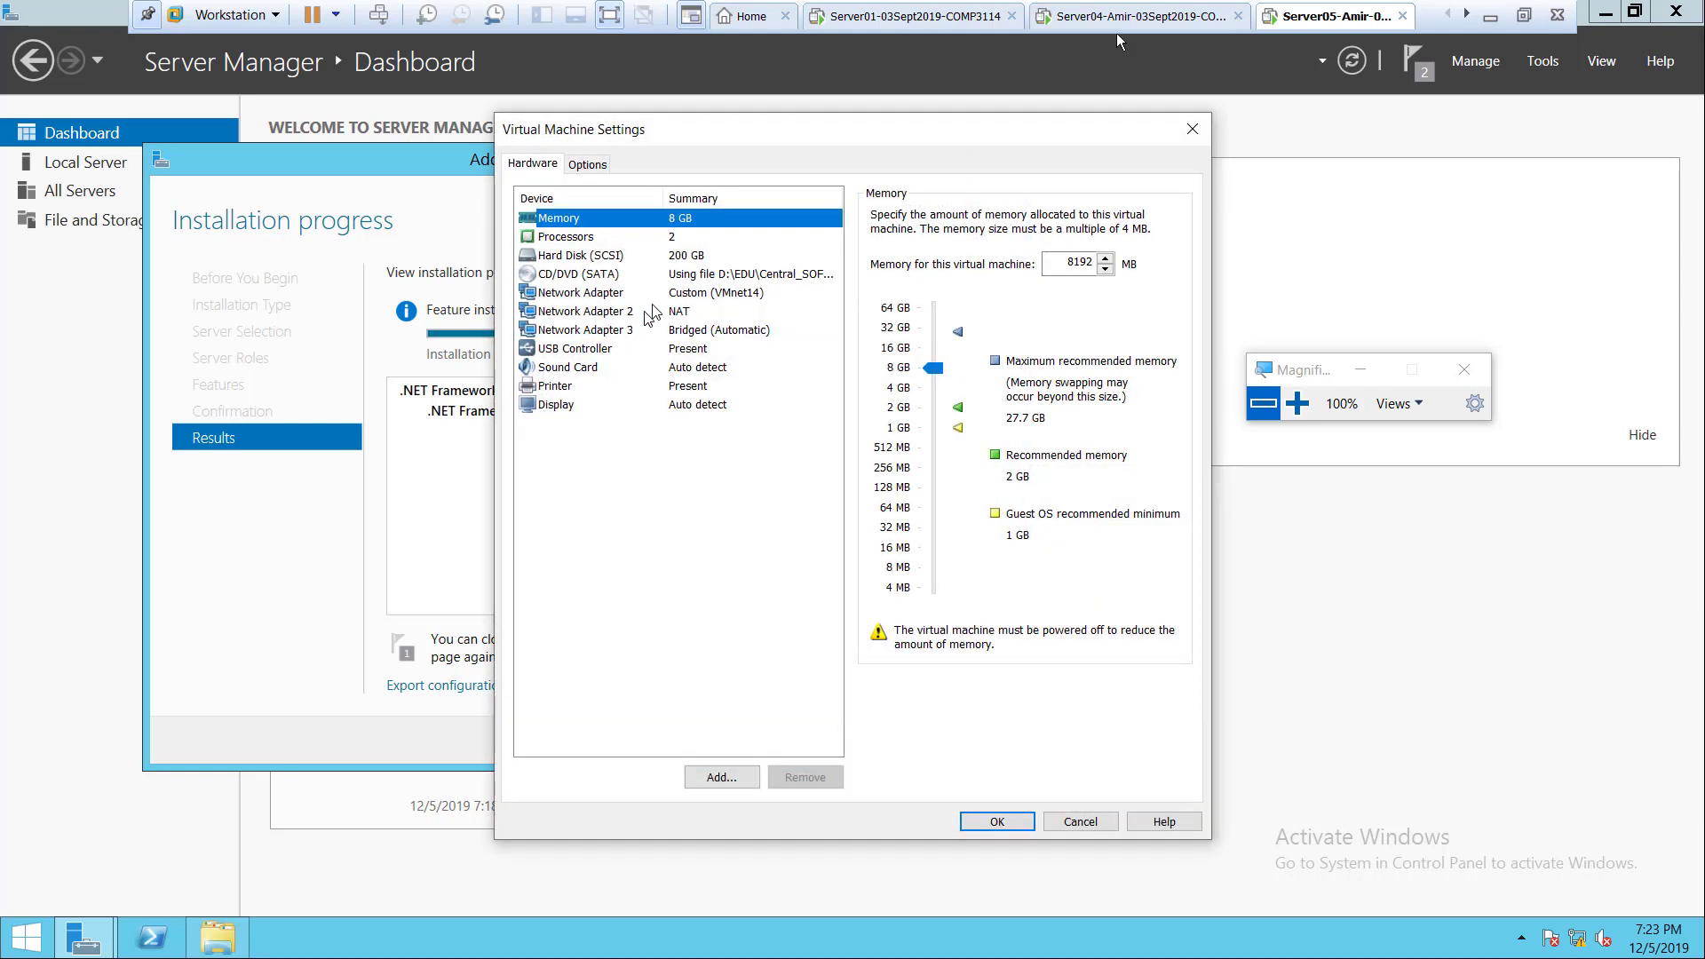
left_click(699, 330)
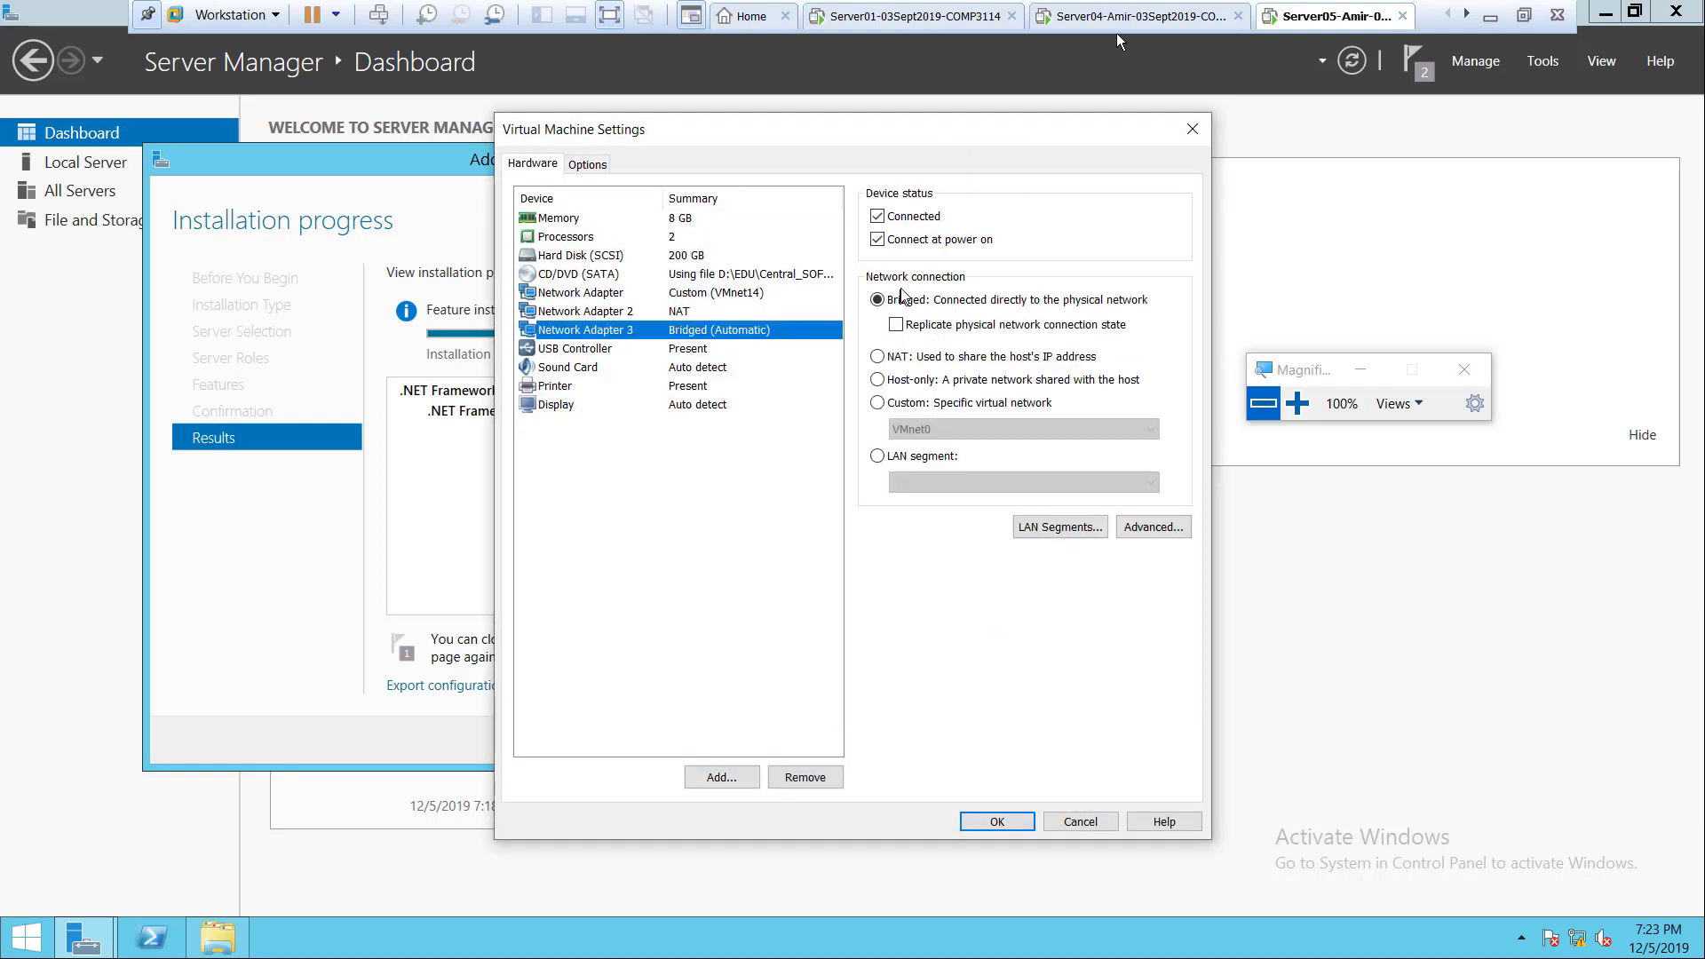
left_click(899, 355)
left_click(983, 824)
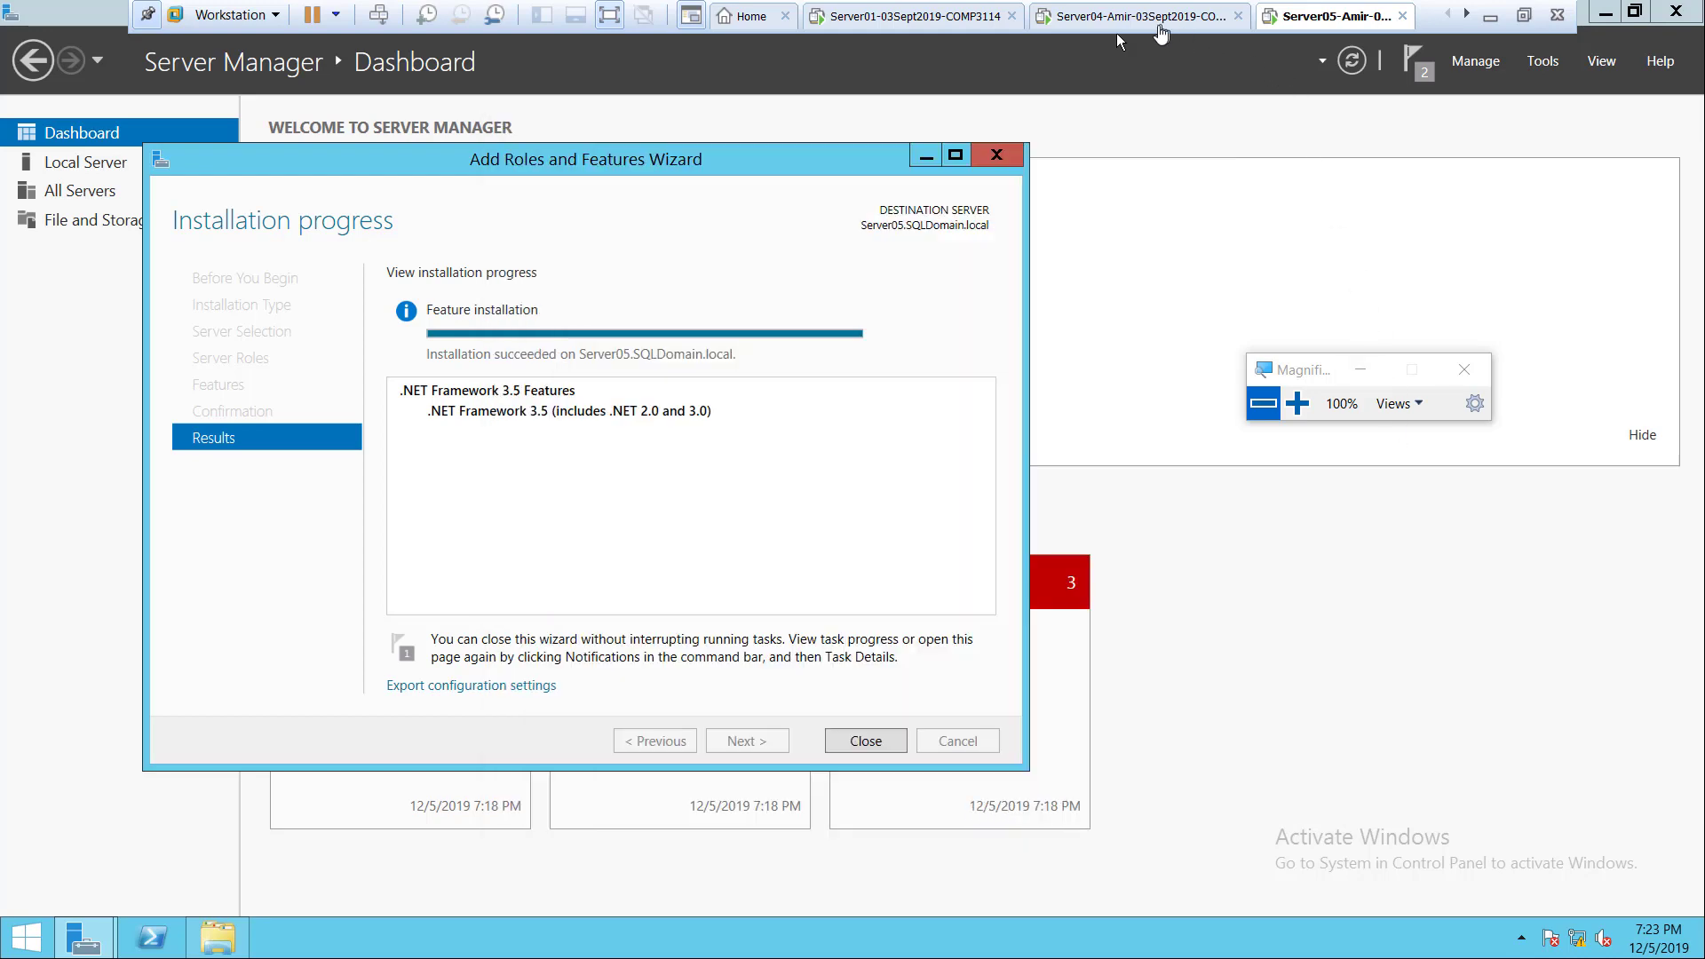
Test web access on Server04 by dismissing the Internet Explorer error and reloading the Bing search for cnn, and check the running ping.
left_click(1163, 27)
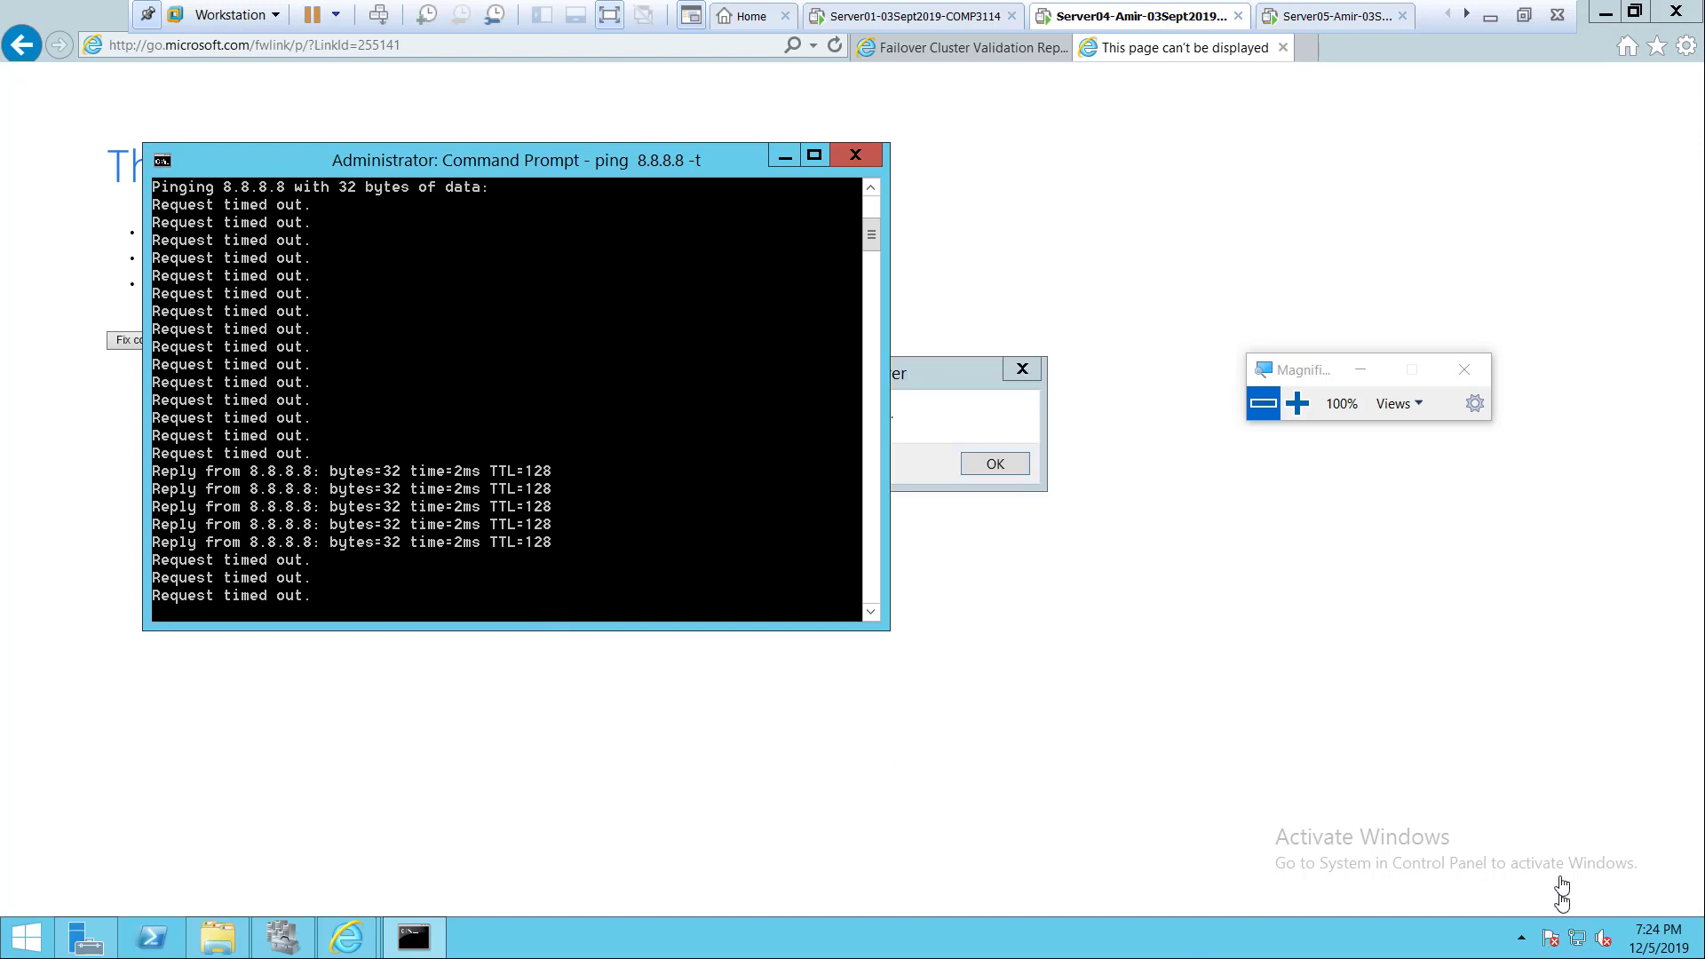
left_click(906, 460)
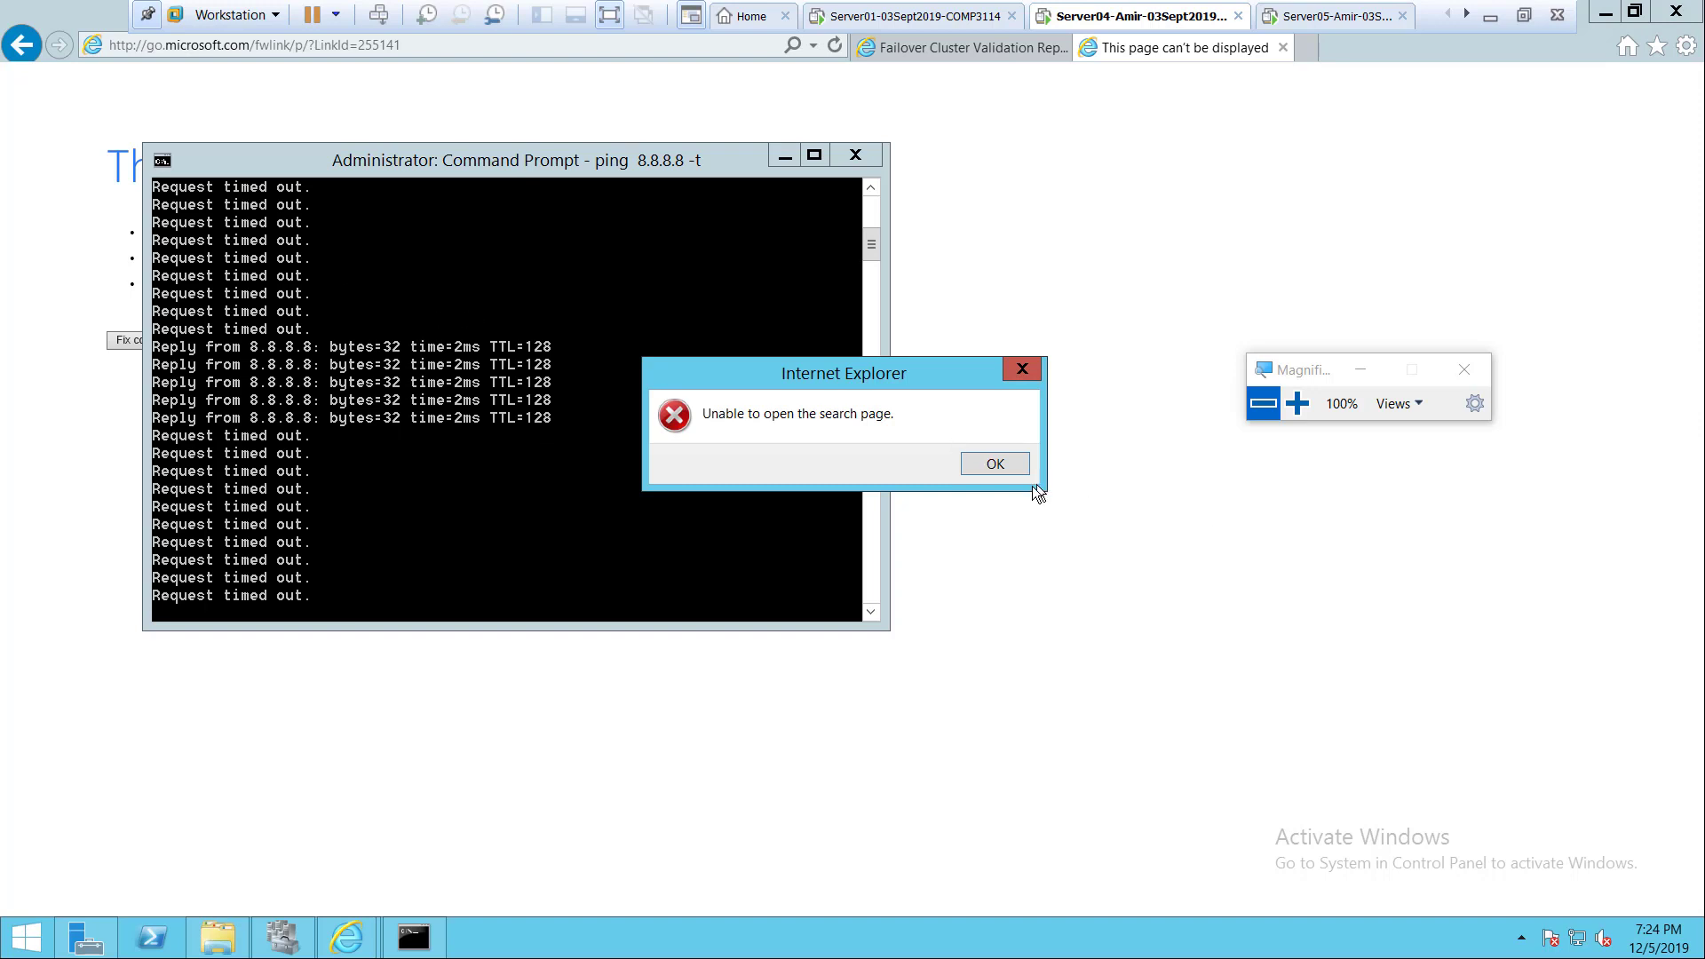
left_click(994, 465)
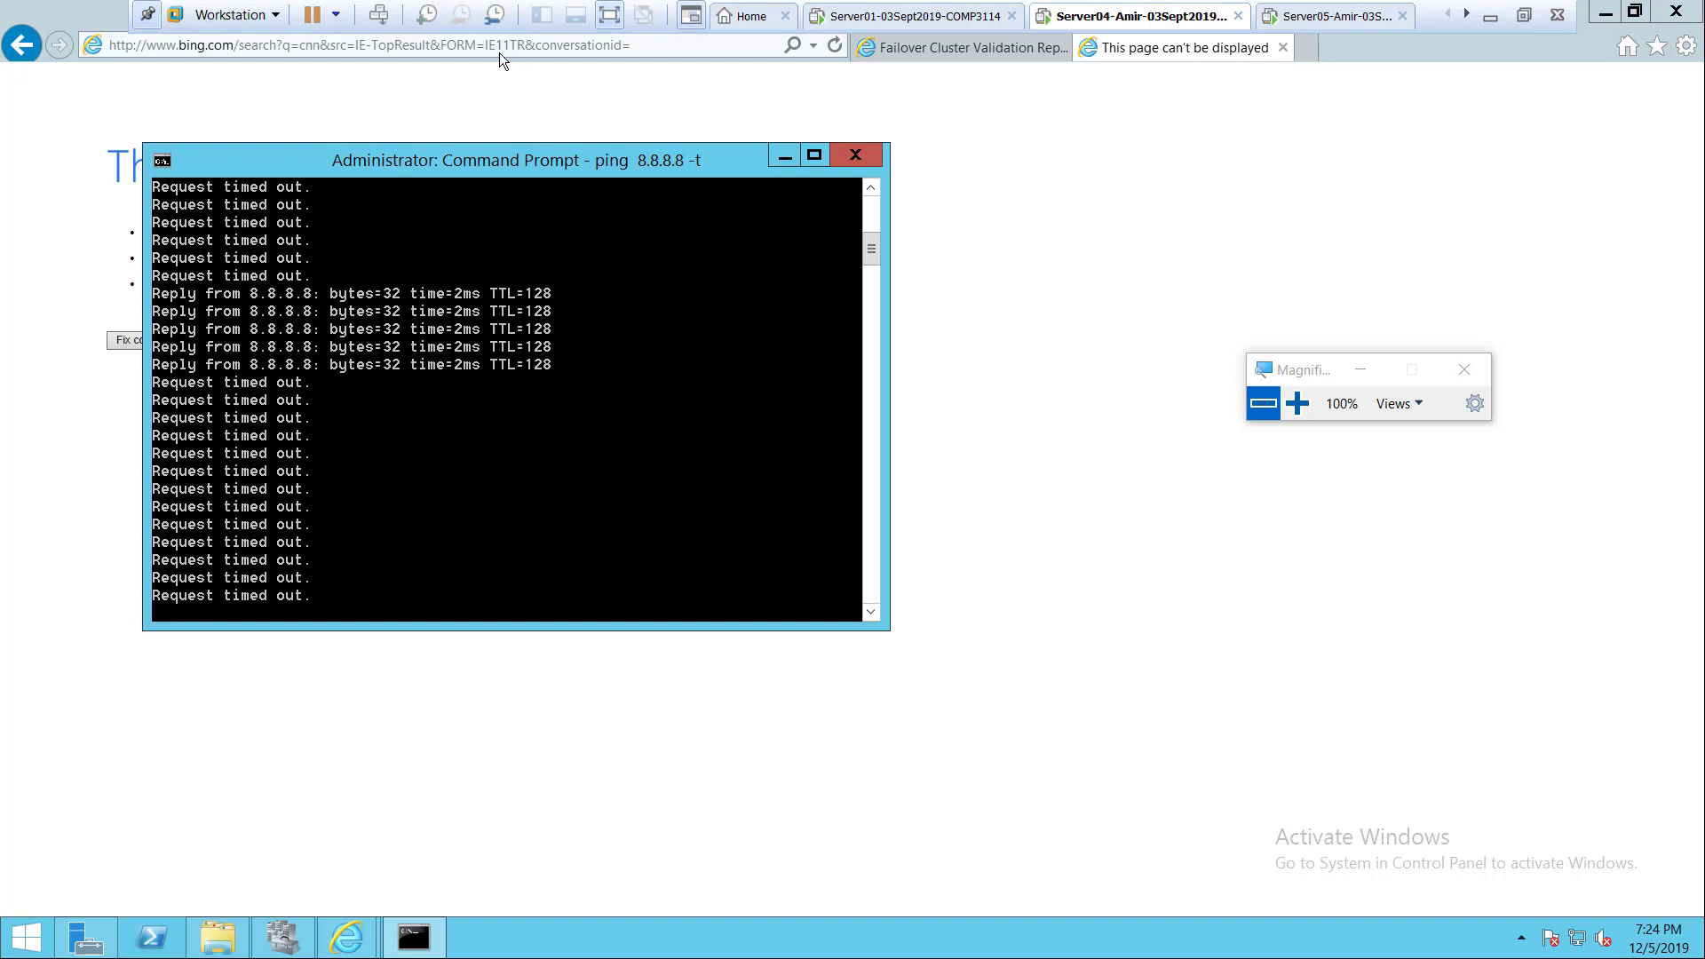
left_click(836, 45)
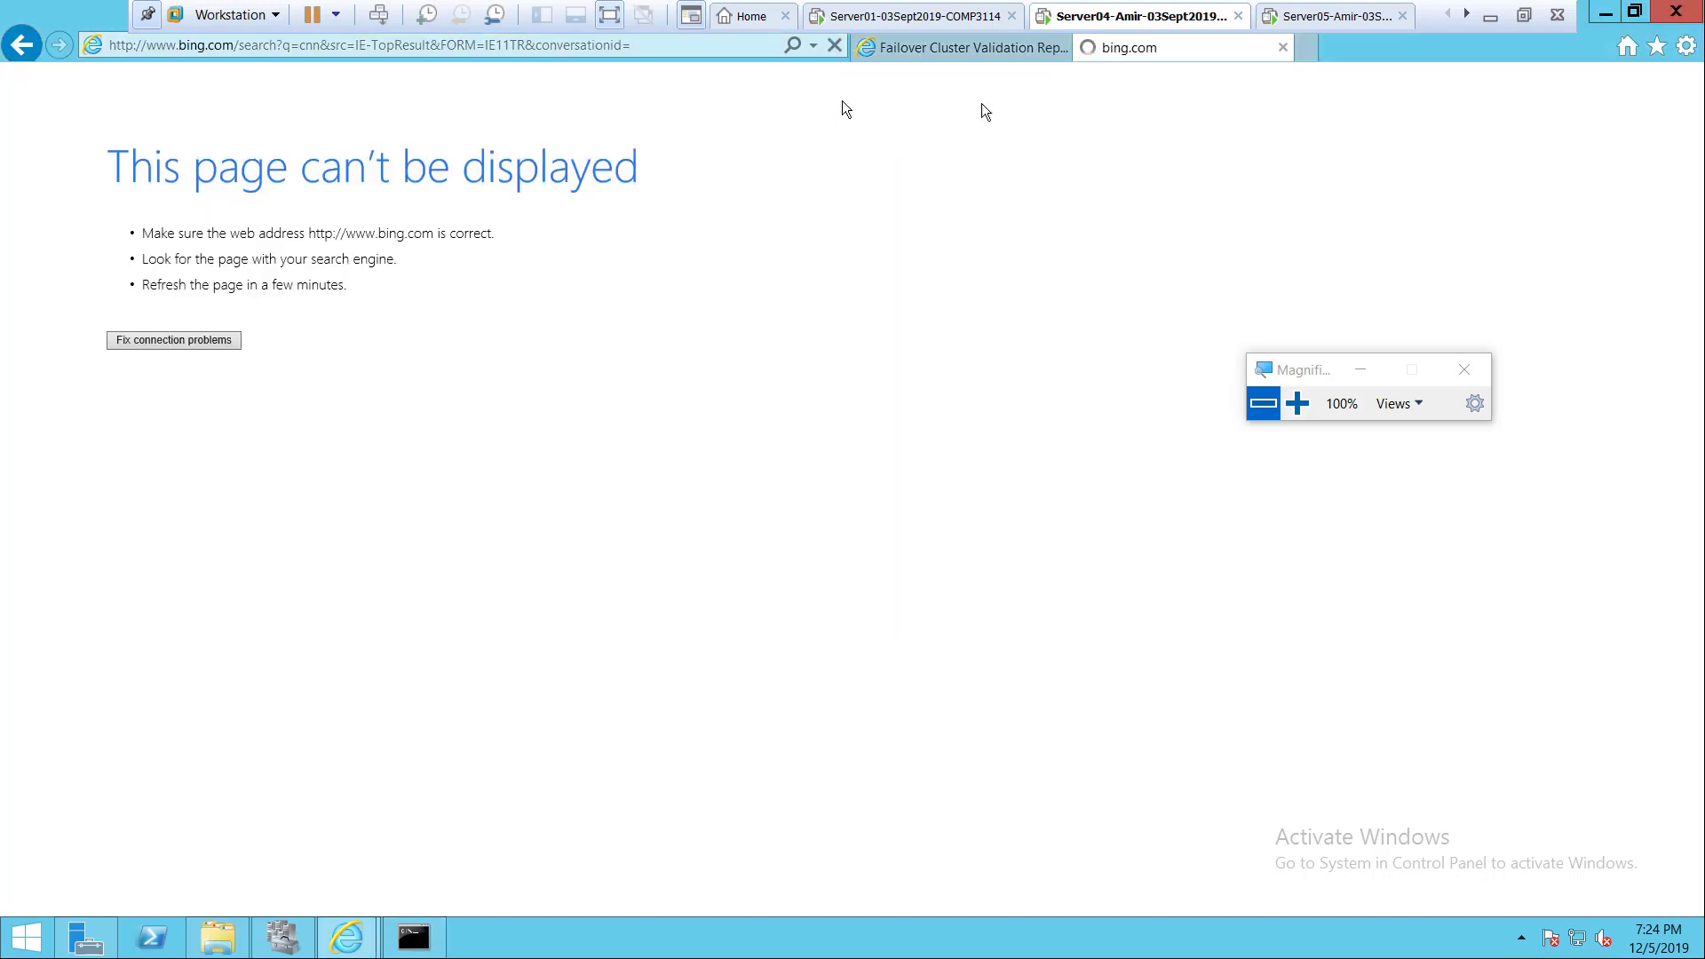
left_click(411, 939)
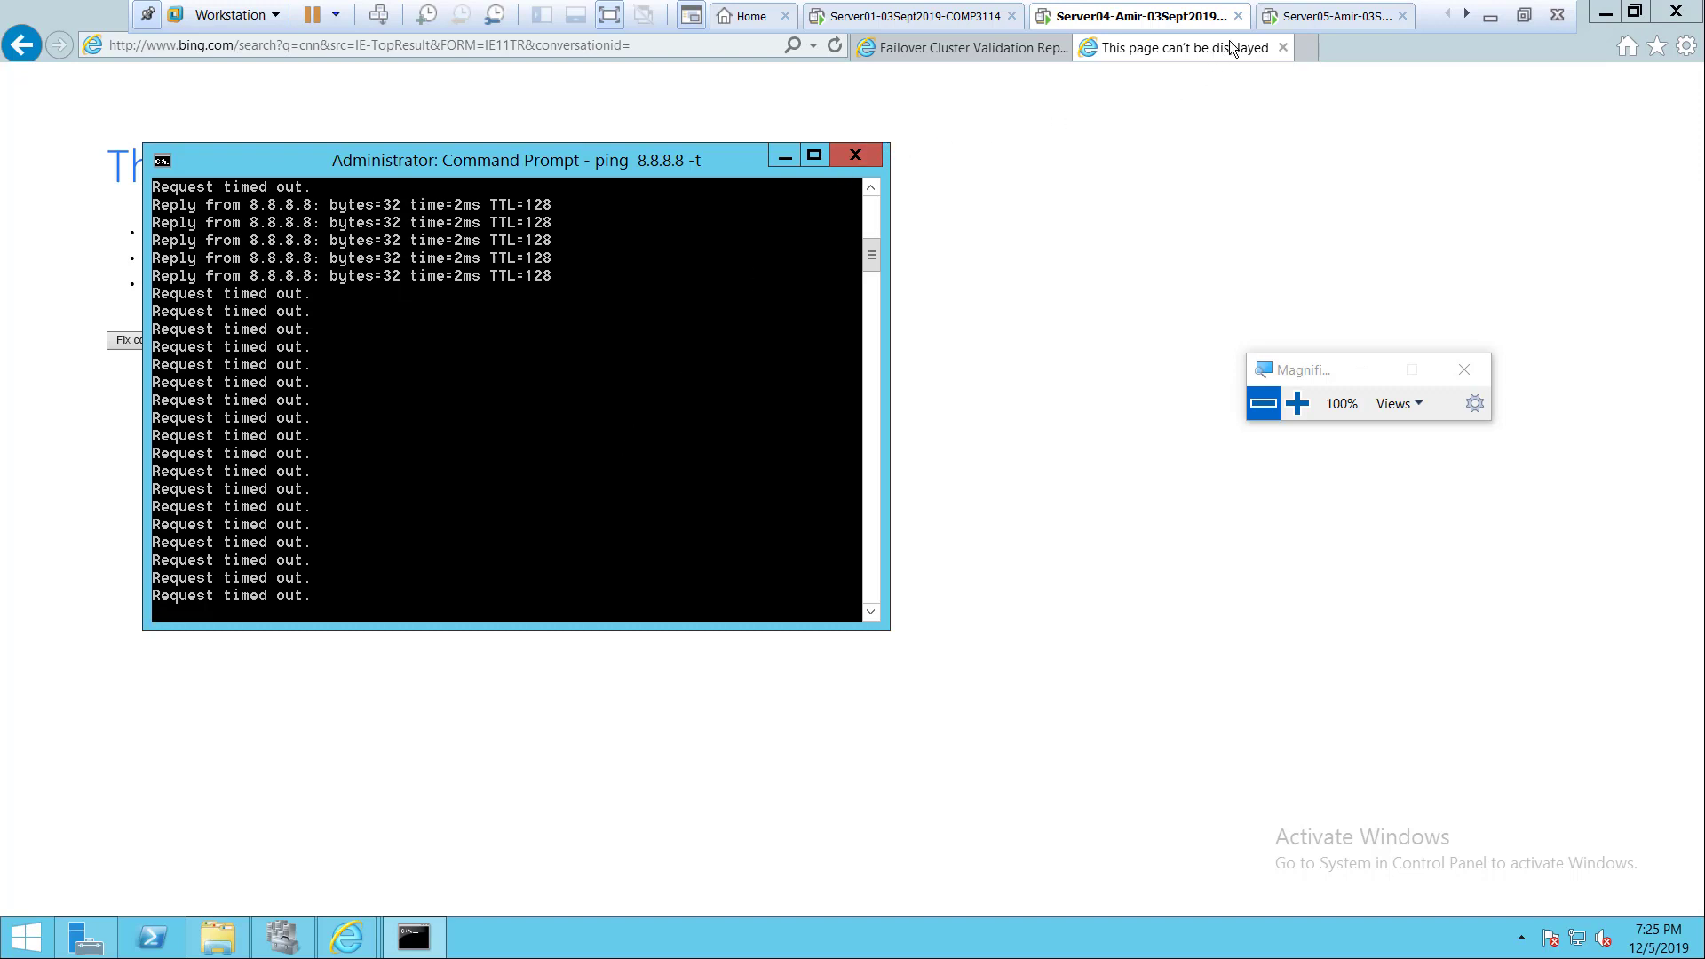
Bring the This PC window forward on Server04 with the browser minimized, and leave the full-screen view of the virtual machine.
left_click(1603, 11)
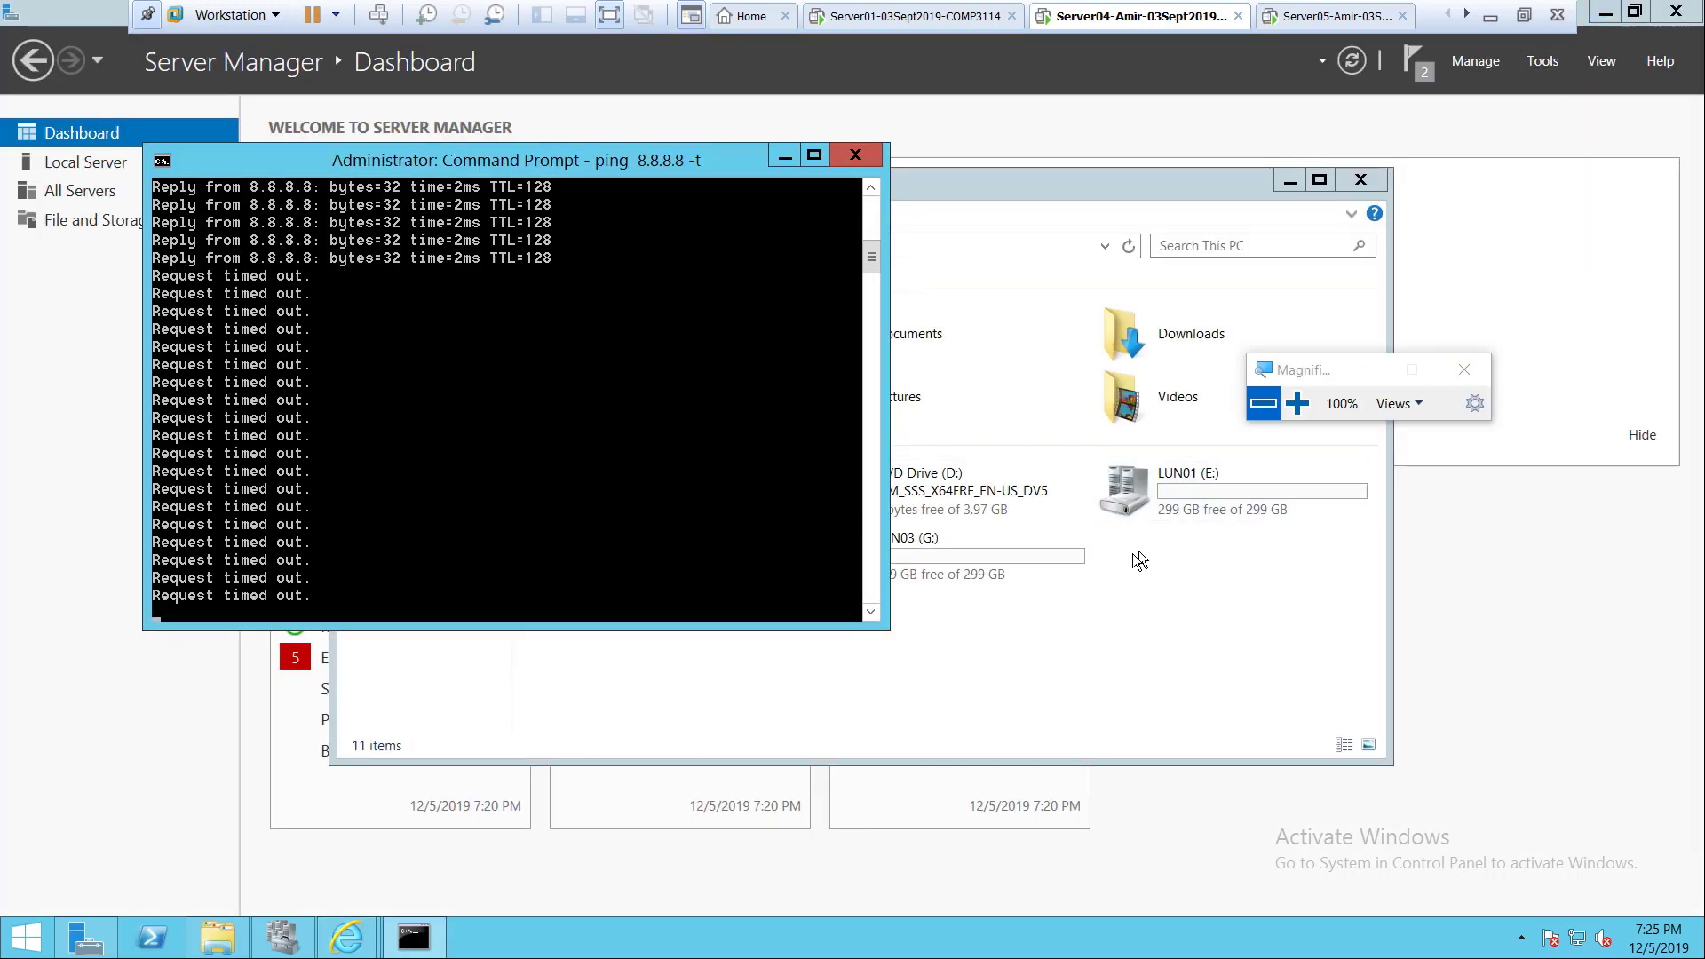
left_click(1217, 664)
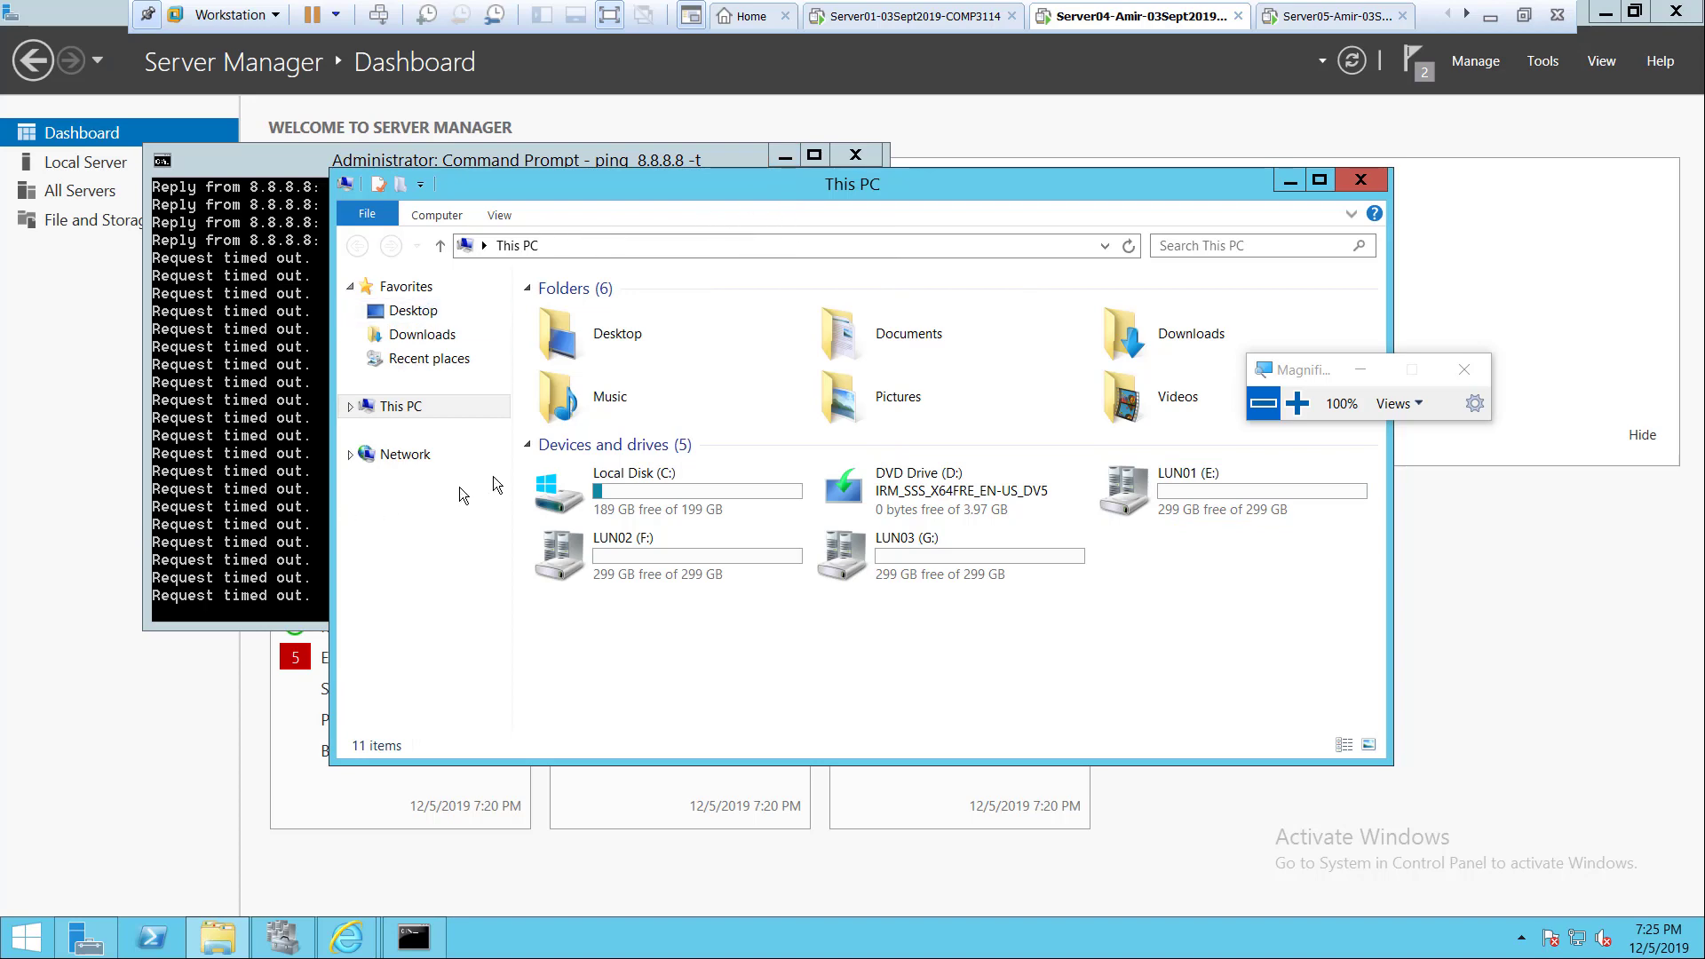
left_click(1525, 15)
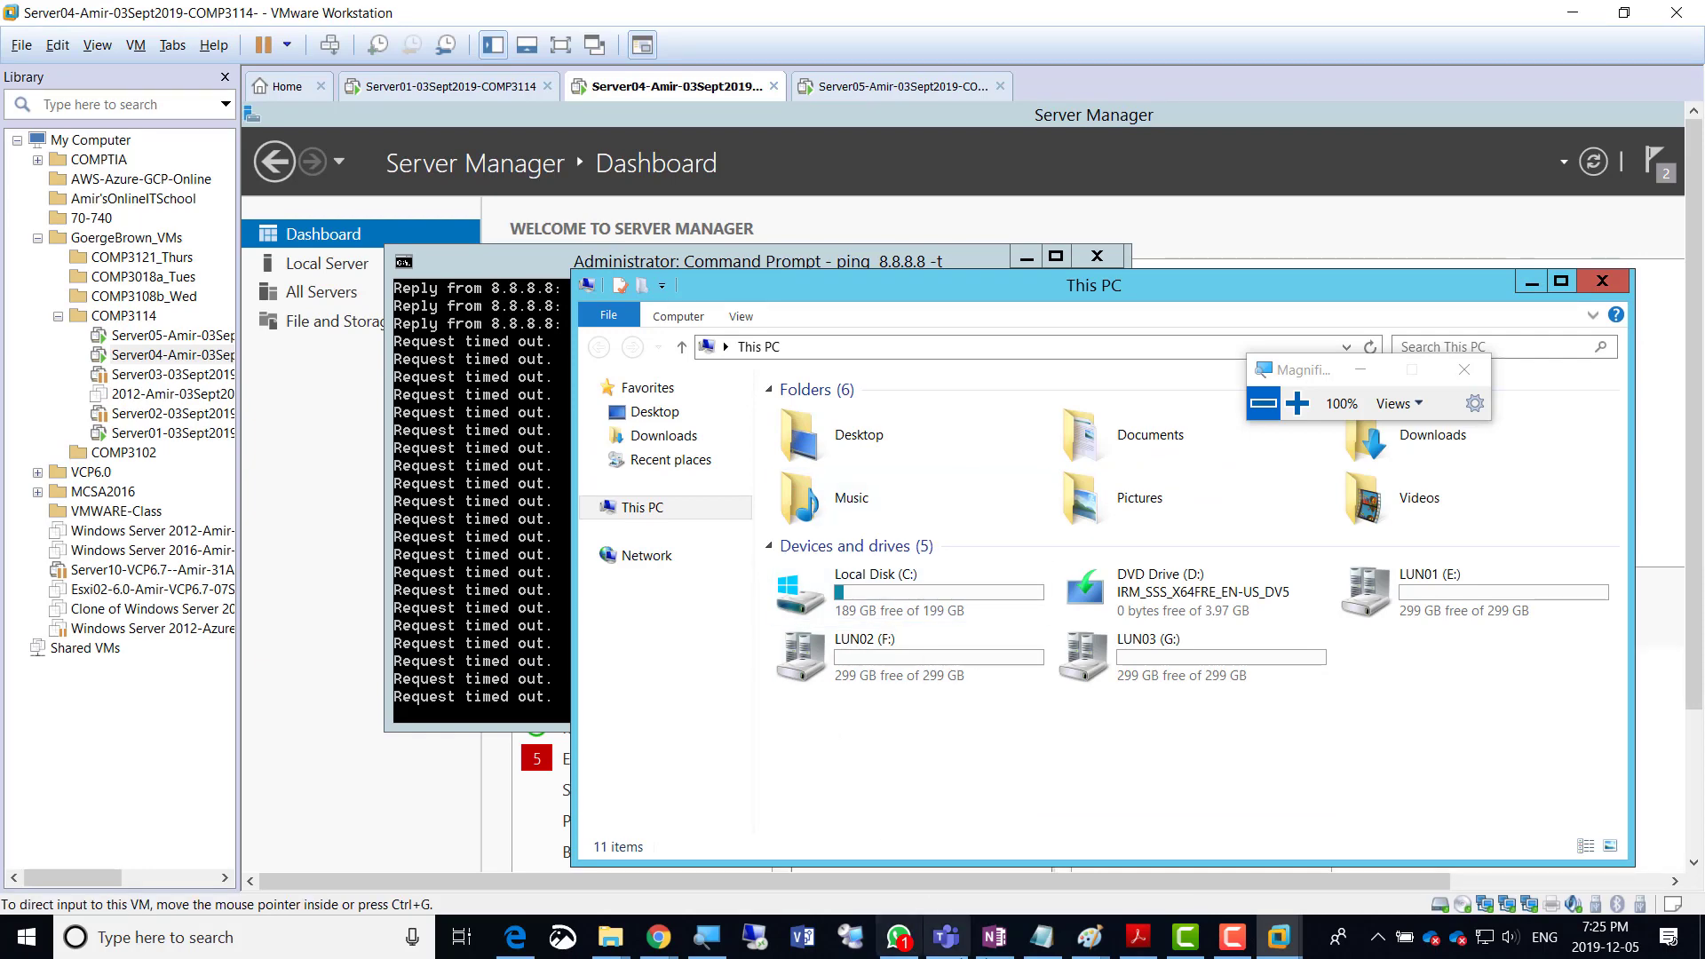
Switch to OneNote and color the ".NET Framework installation" bullet in the Lab Steps light blue.
left_click(983, 952)
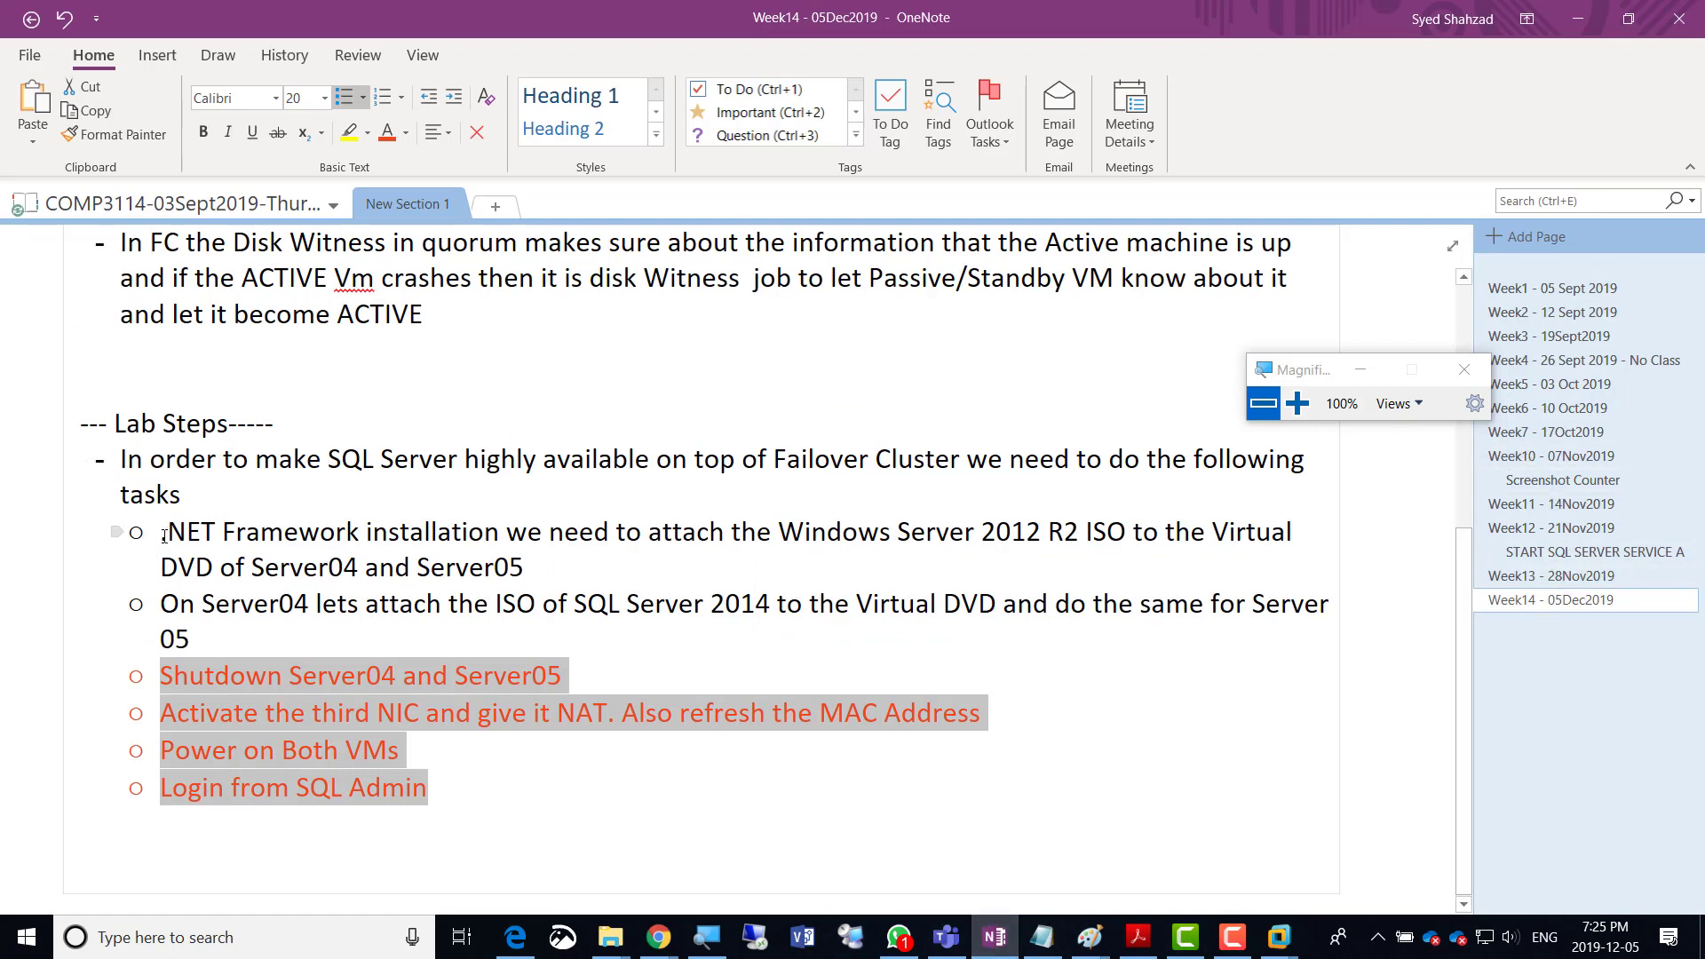
left_click_drag(288, 548, 524, 568)
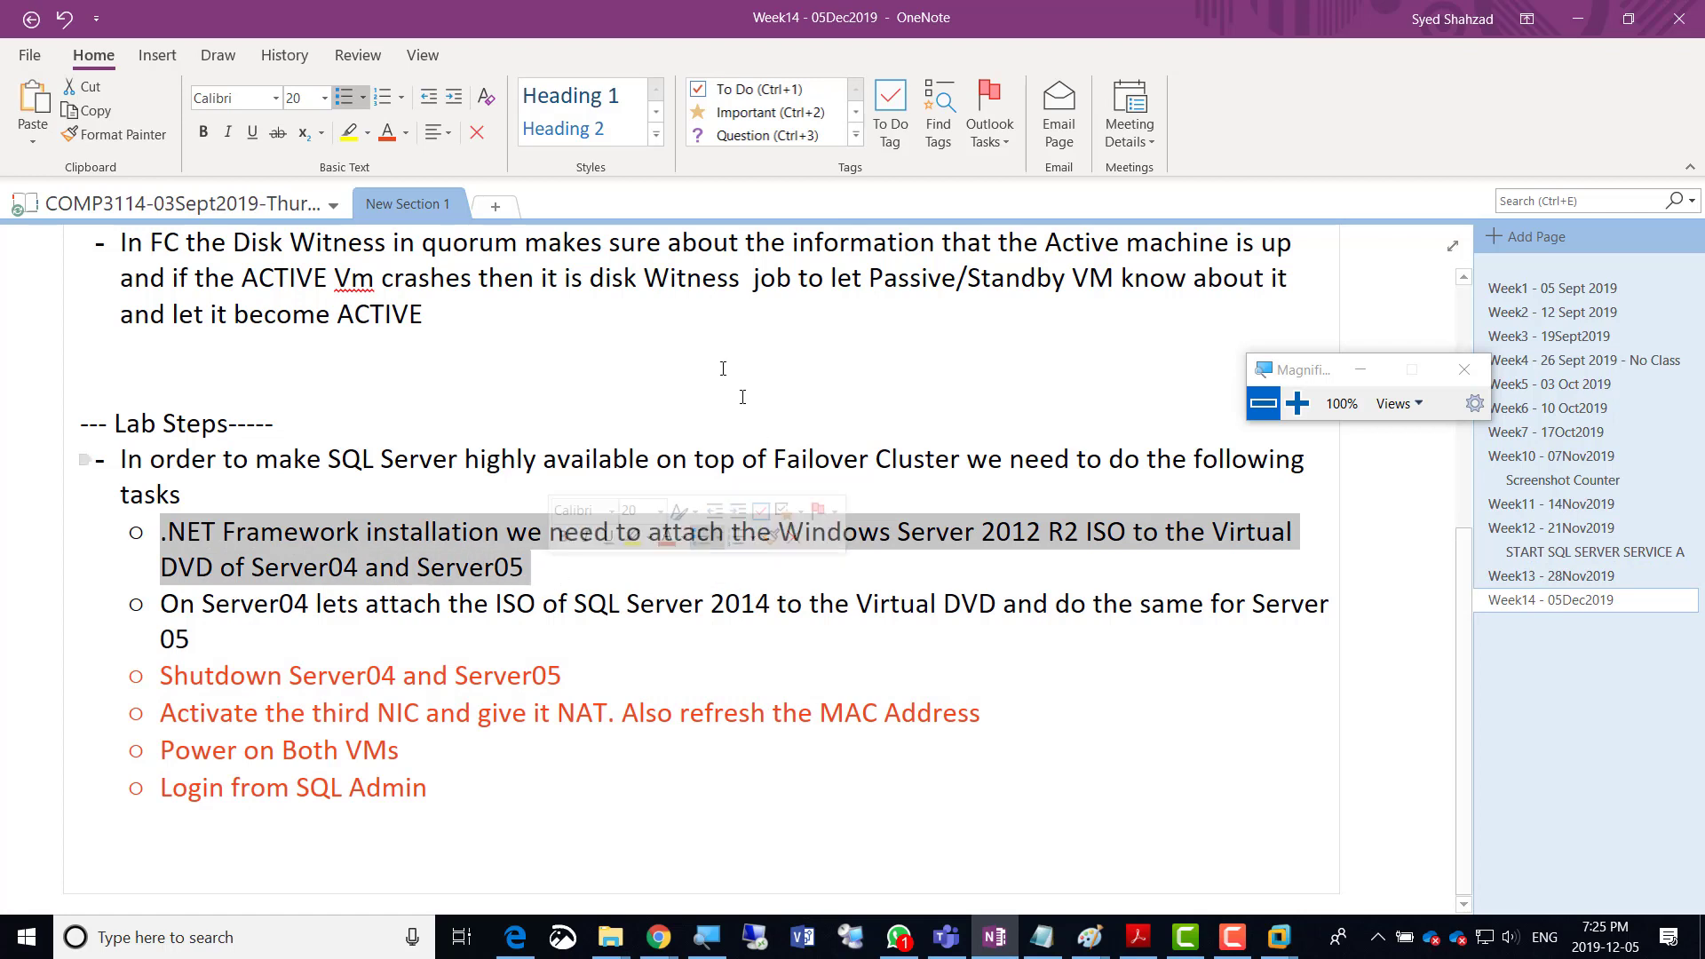
left_click(405, 134)
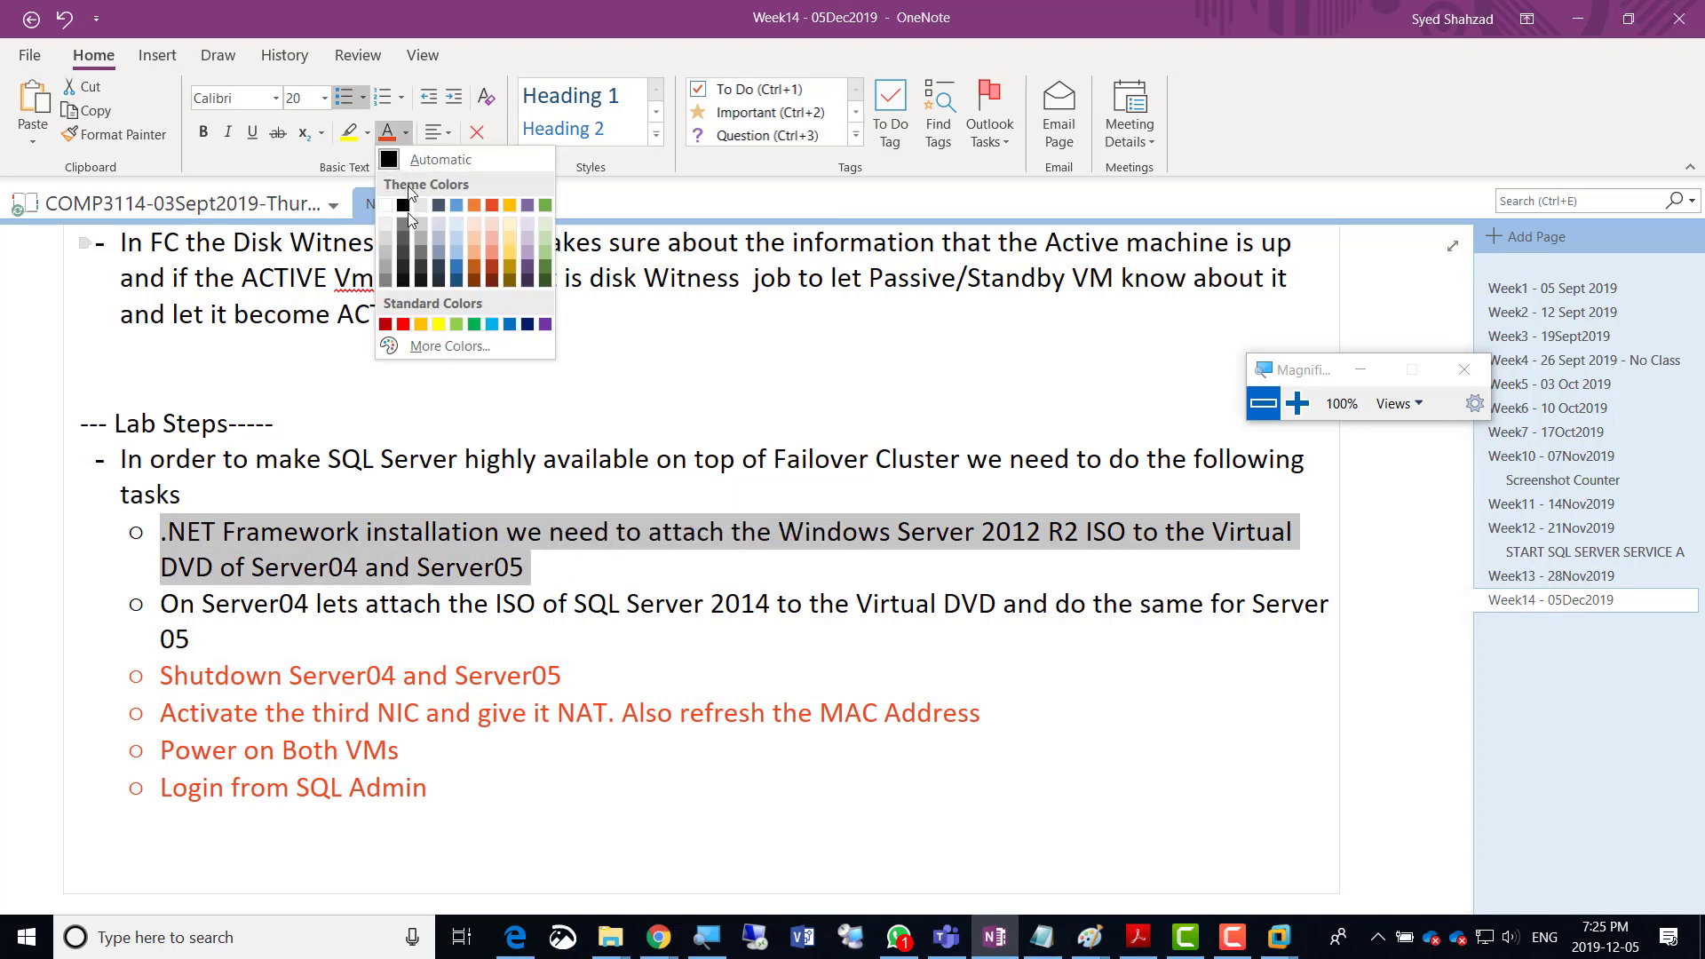
left_click(455, 206)
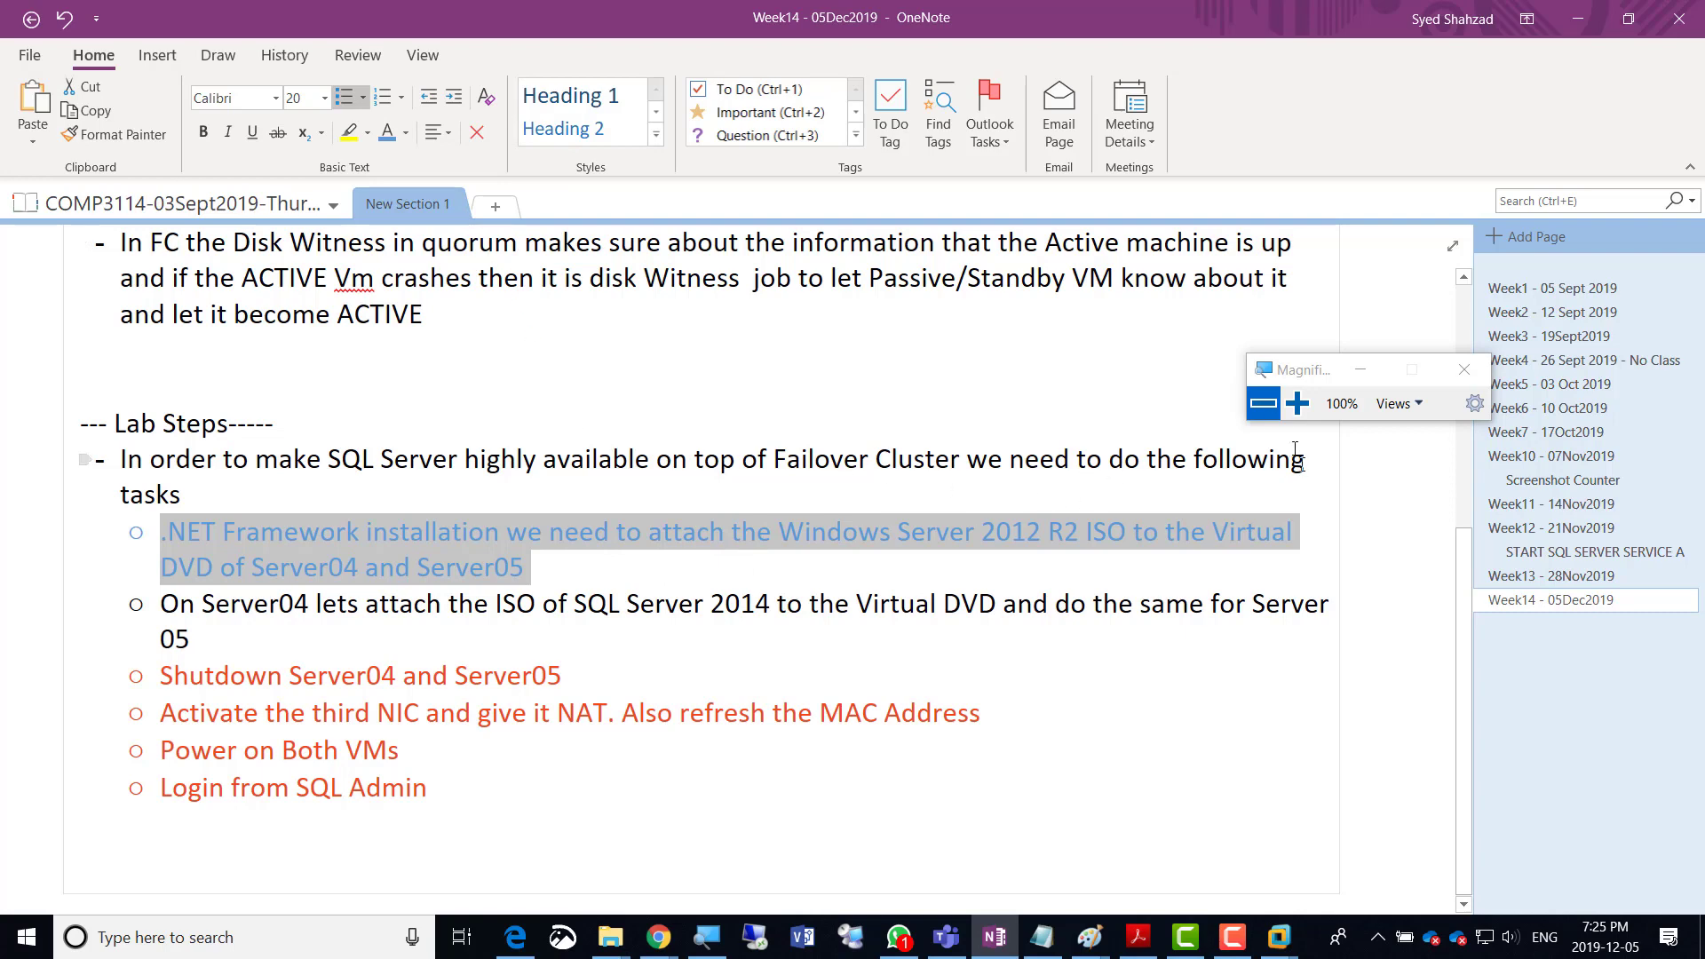
Return the ".NET Framework installation" bullet to black and color the bullet about attaching the SQL Server 2014 ISO light blue.
left_click(1297, 403)
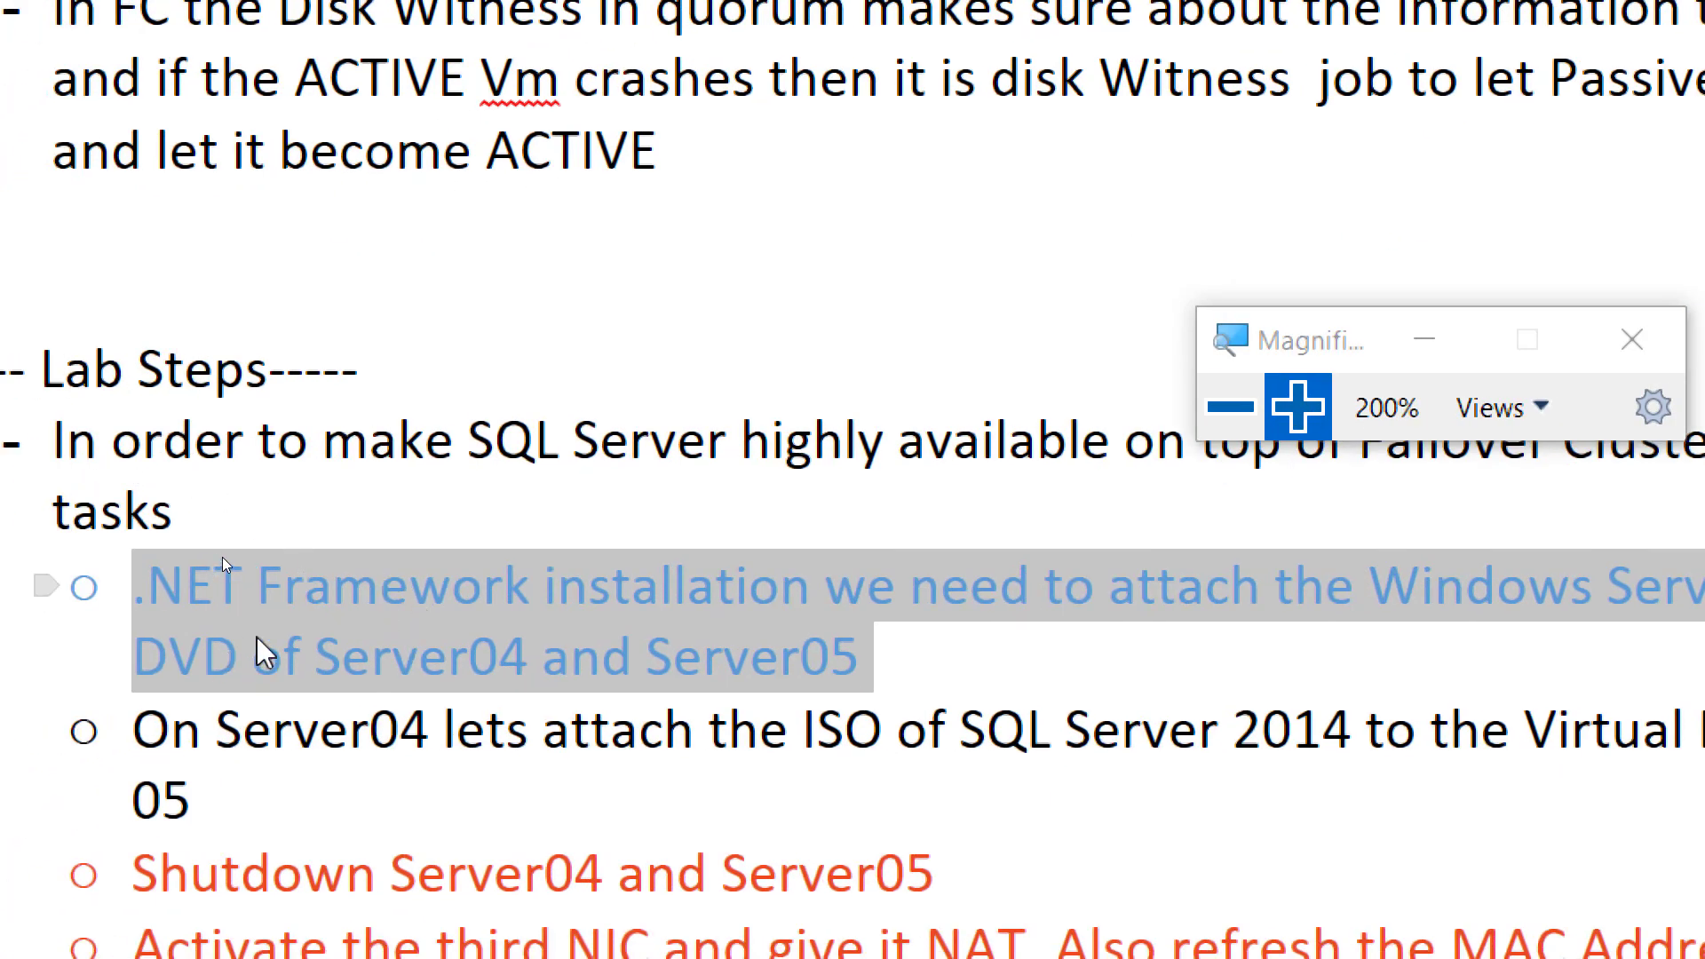
left_click(229, 775)
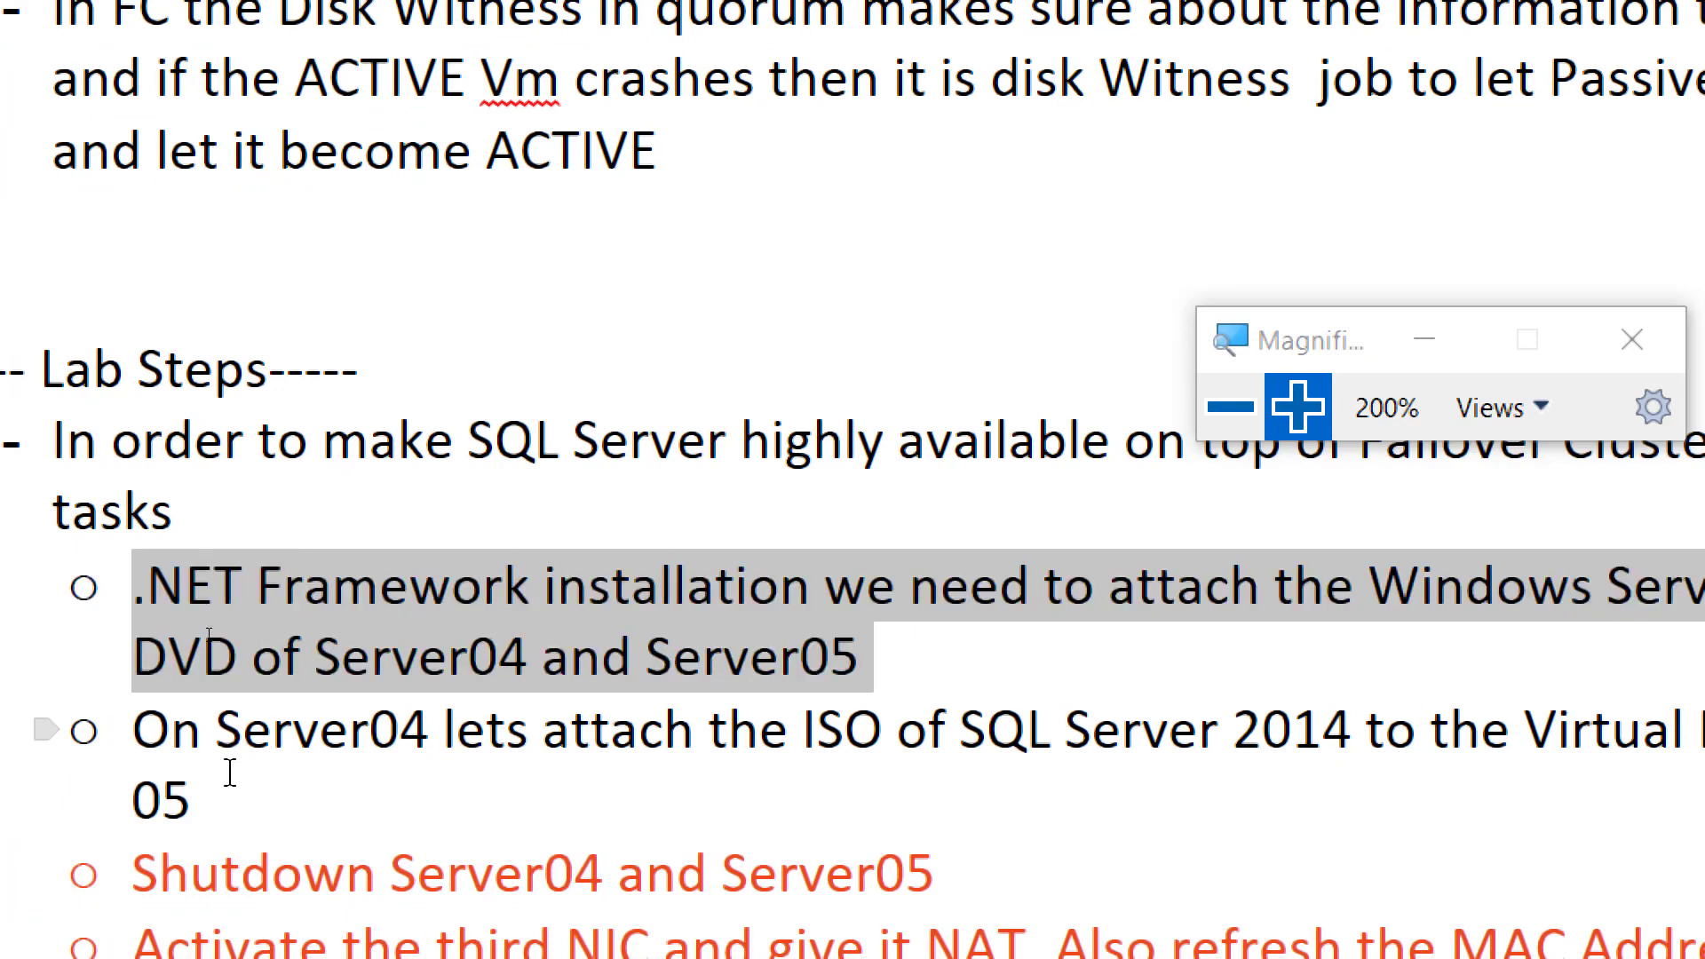
triple_click(132, 744)
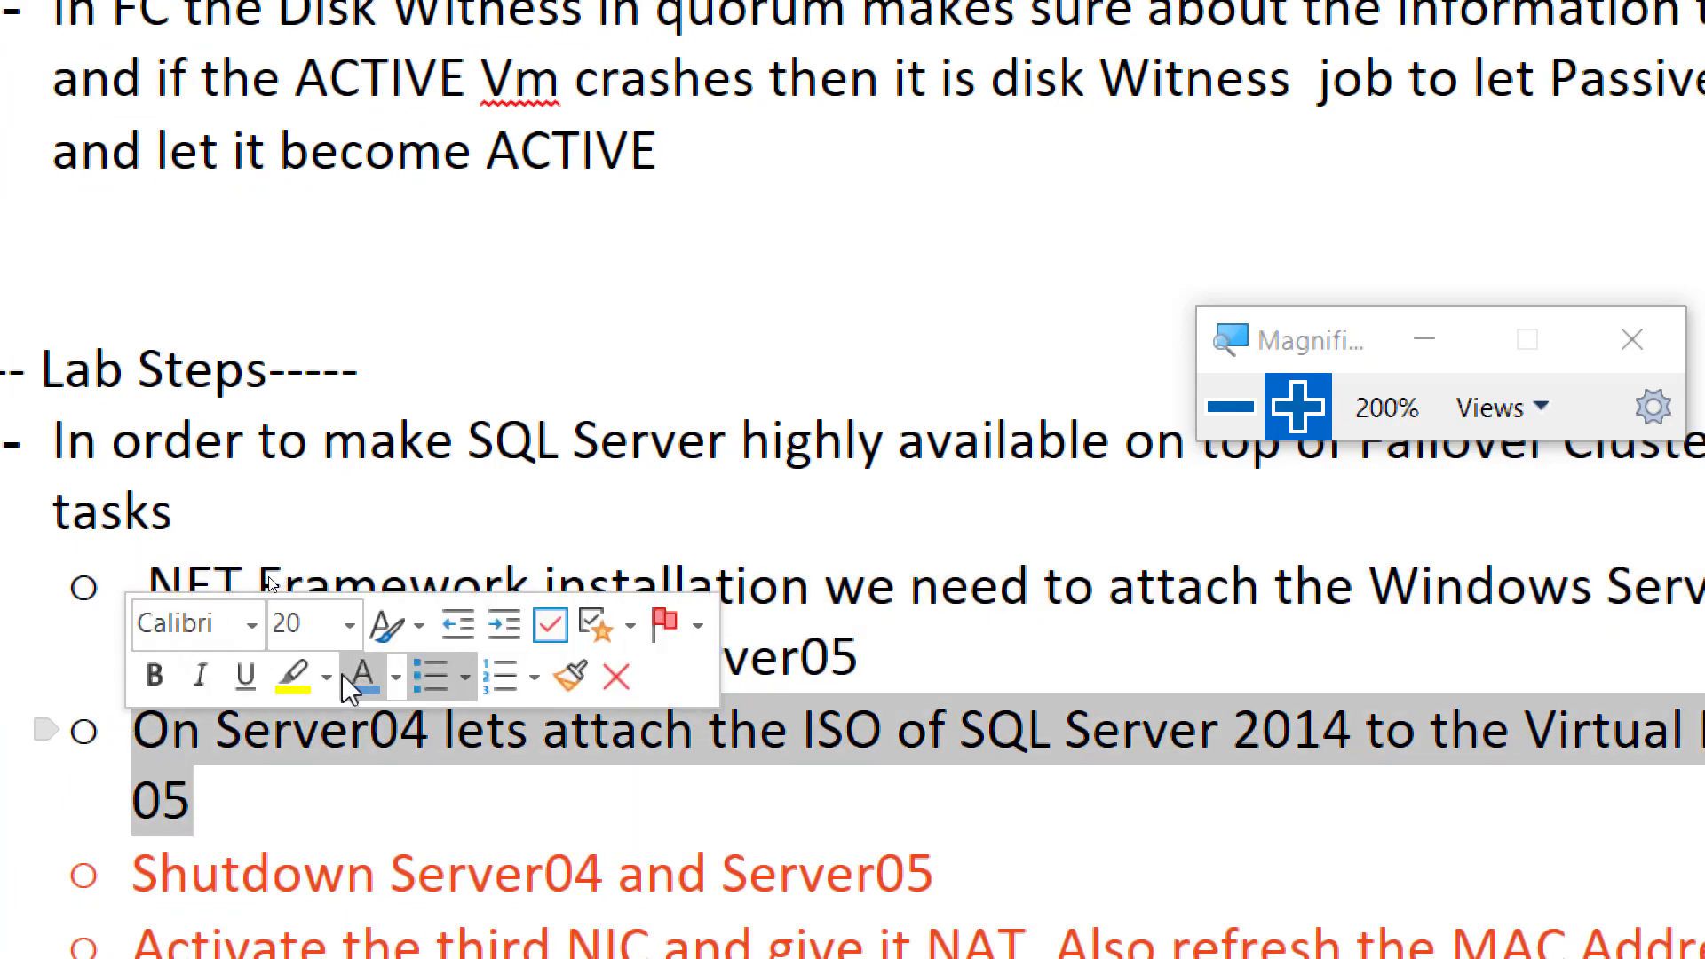
left_click(355, 680)
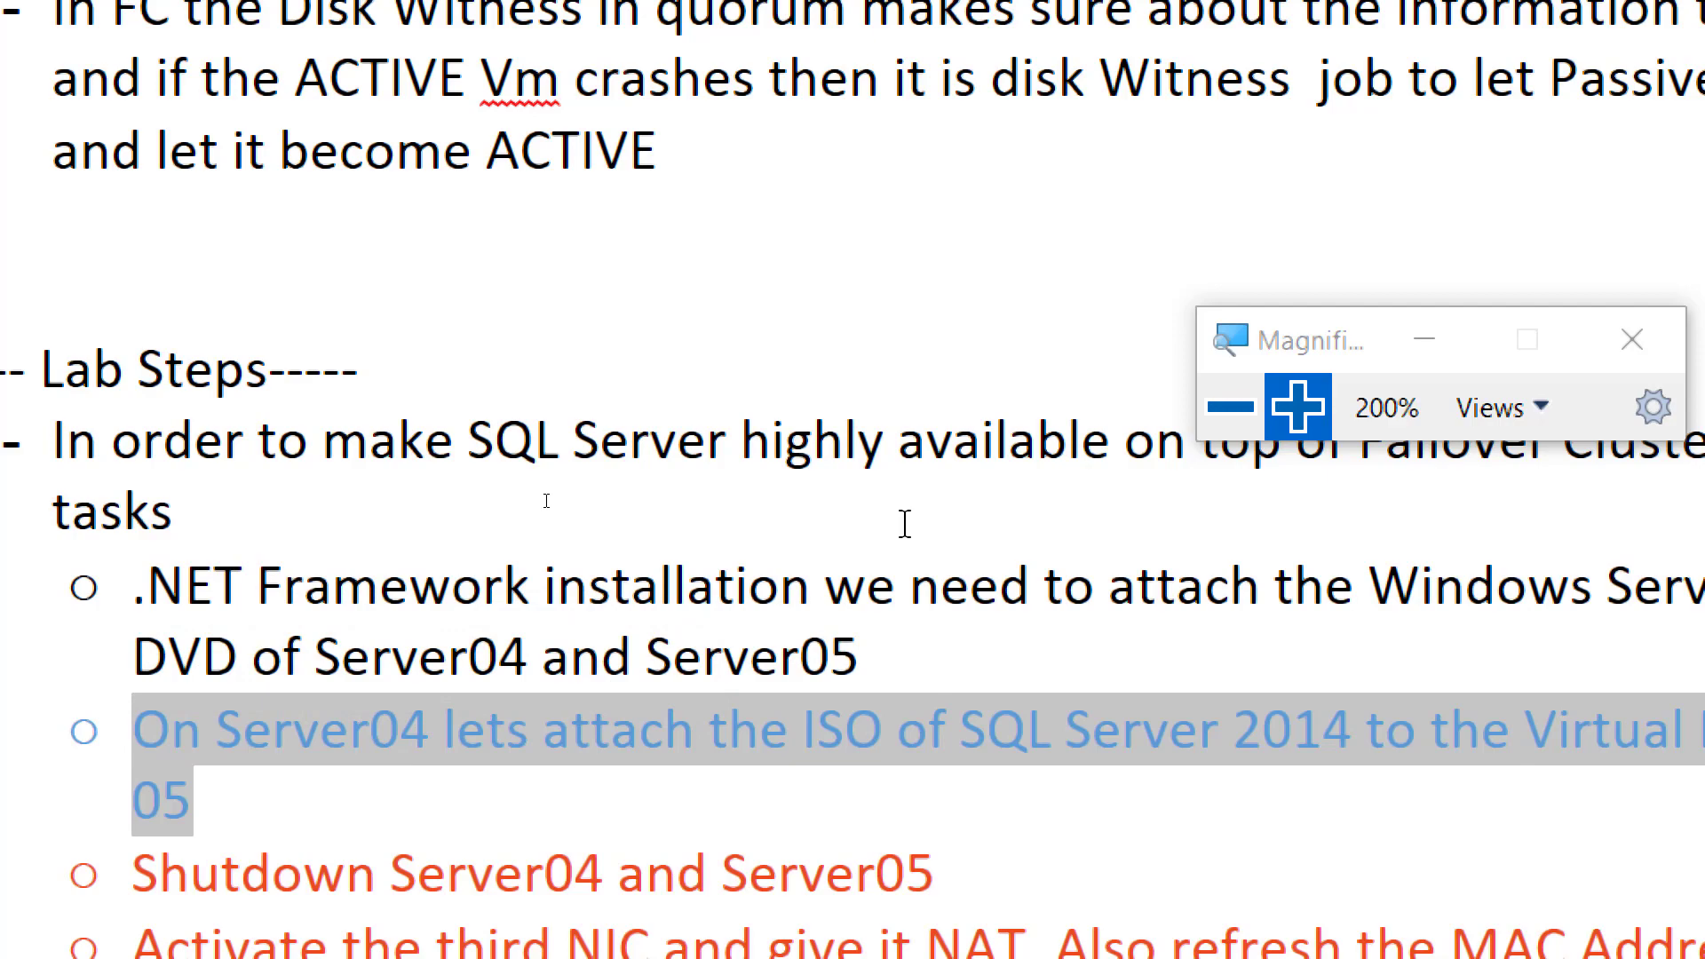
left_click(1230, 406)
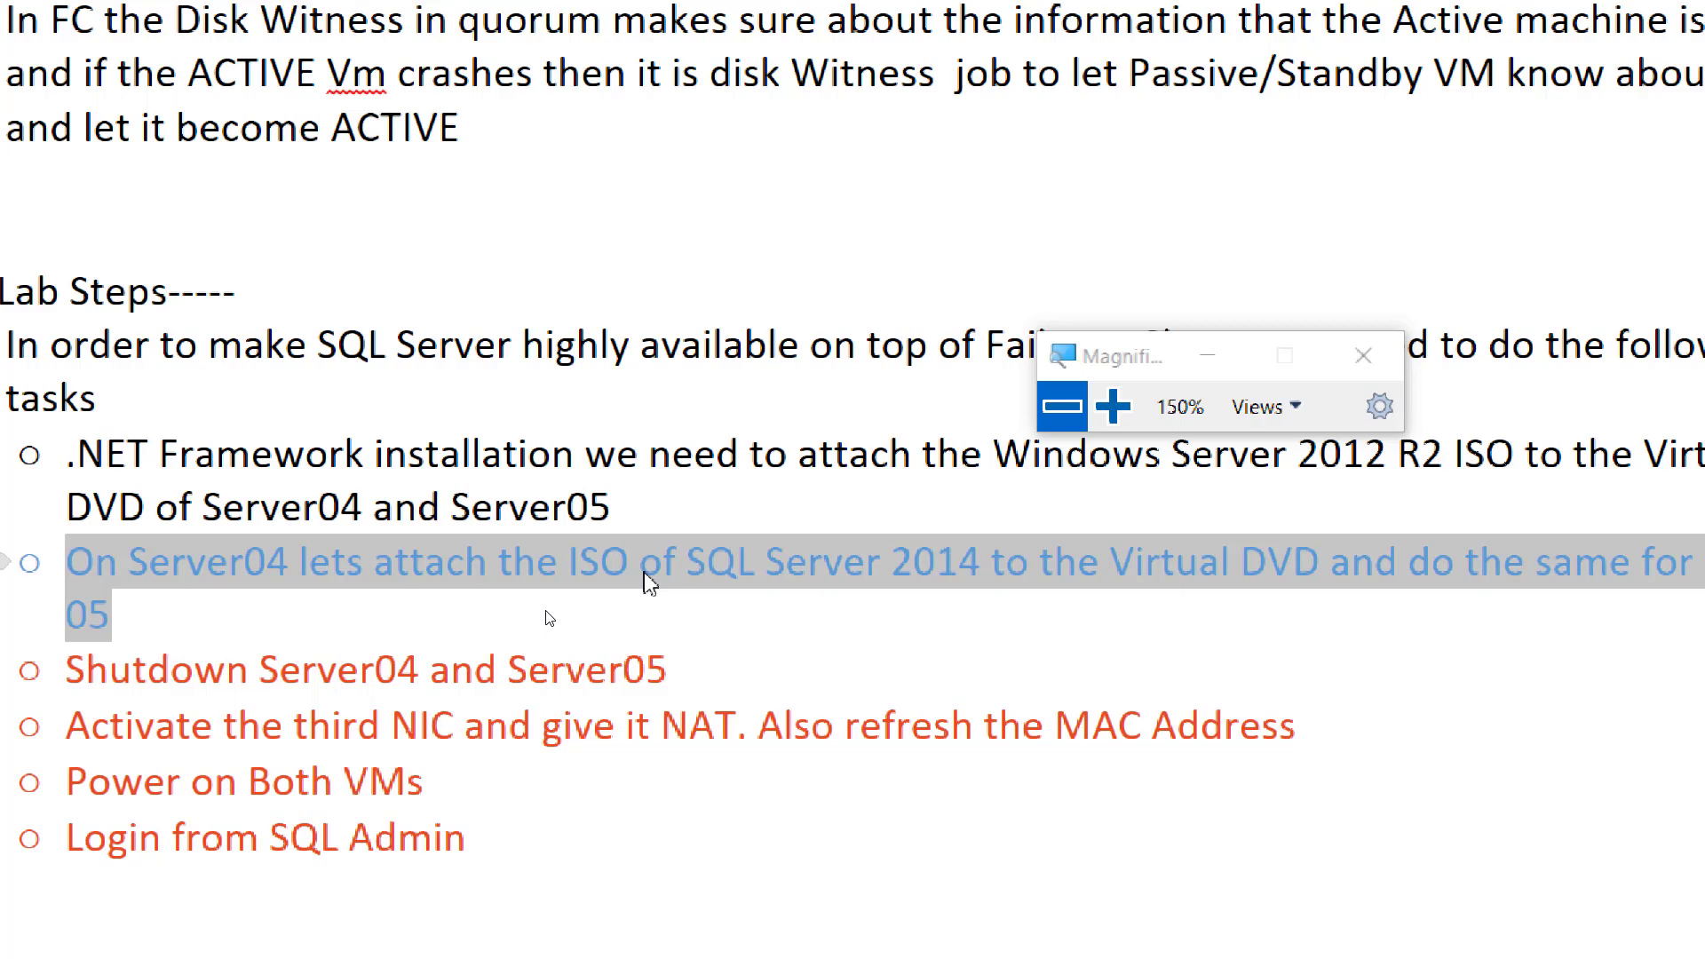
left_click(1061, 407)
left_click(1002, 409)
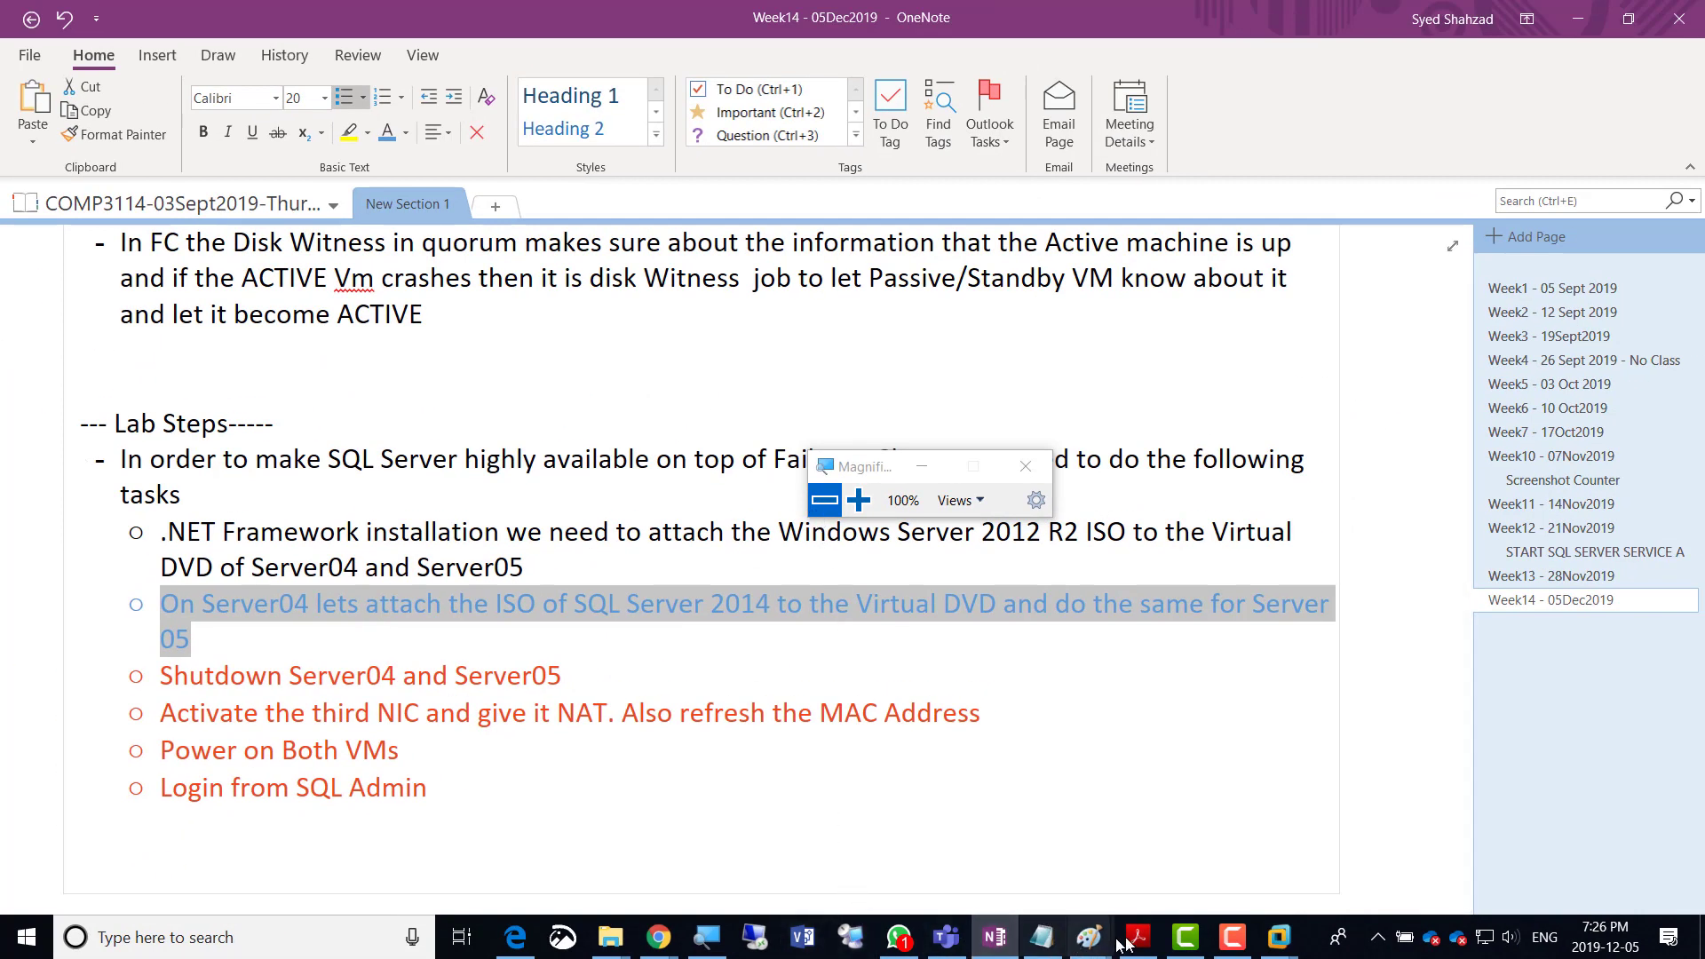
Switch to the Server04 virtual machine in VMware Workstation and open its network connections from the local server properties.
left_click(1279, 936)
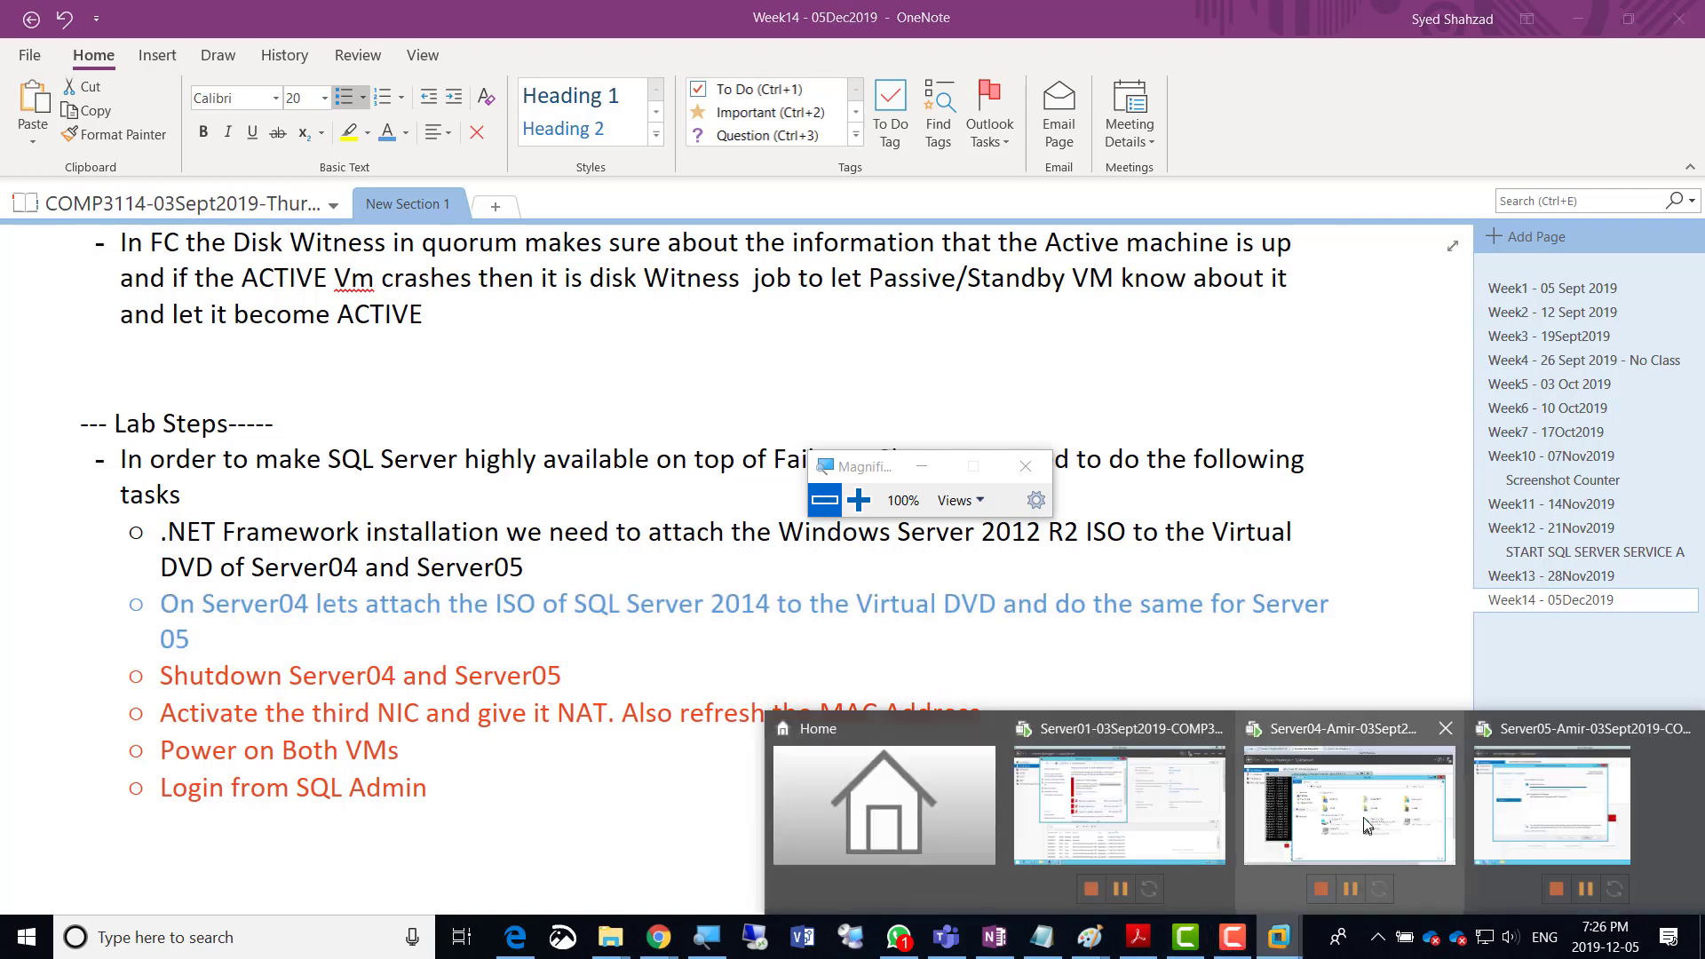
left_click(1367, 828)
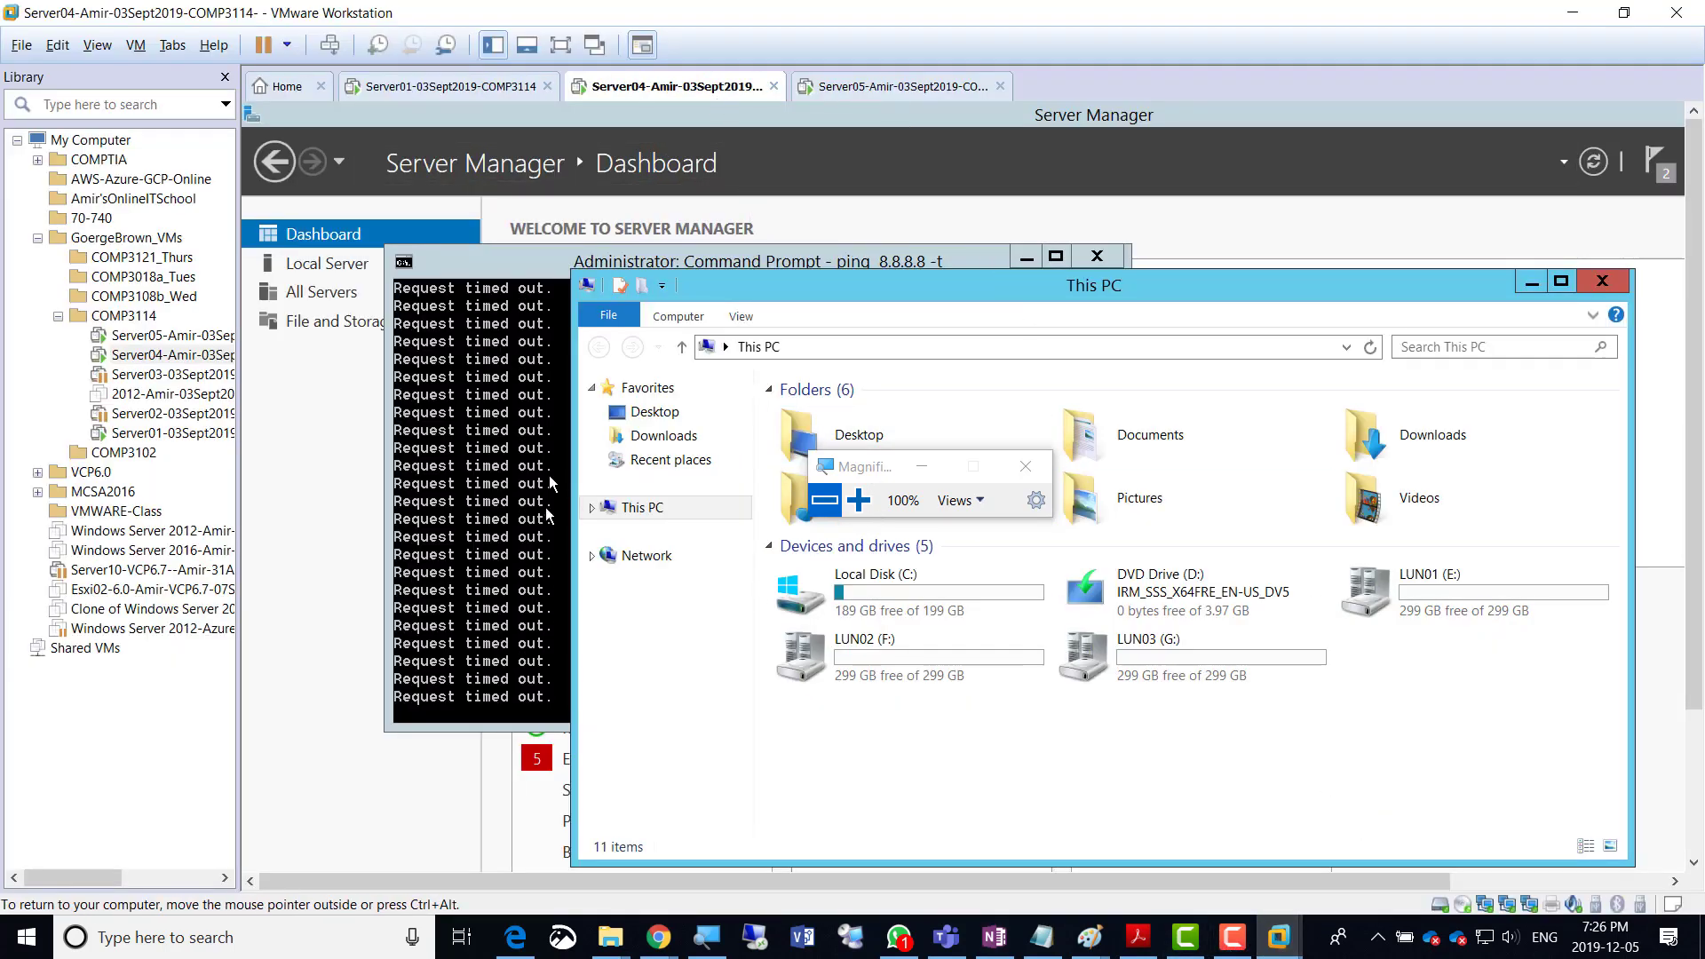
left_click(347, 271)
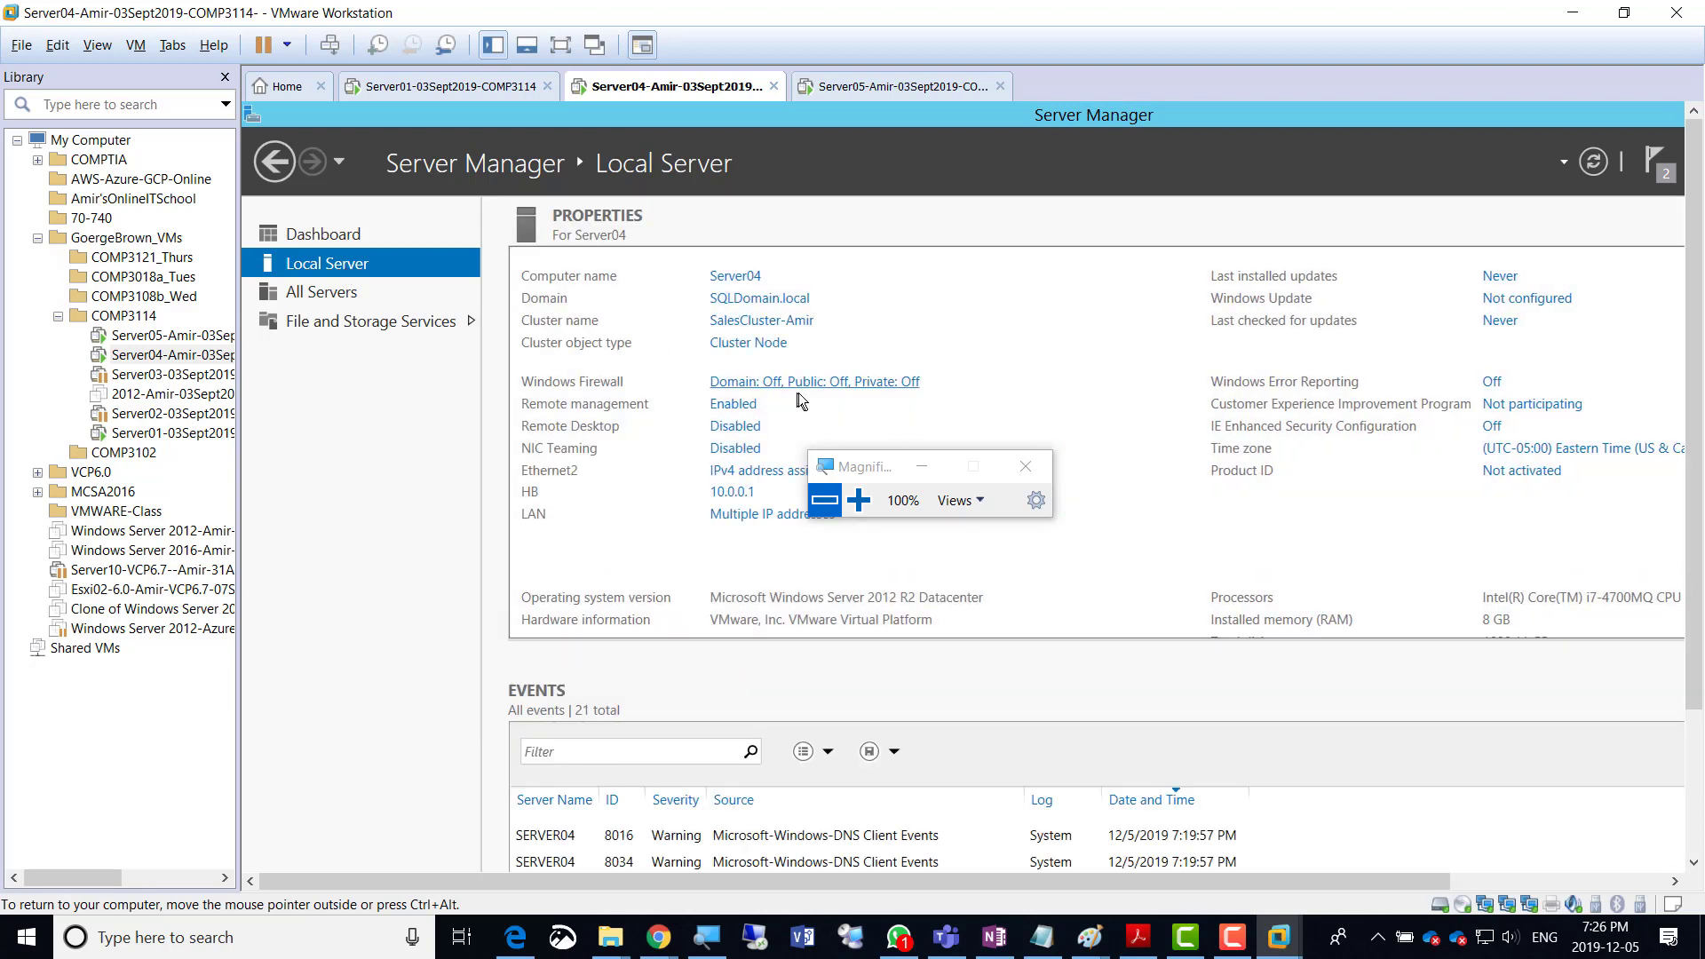
left_click_drag(866, 475, 1079, 576)
left_click(794, 515)
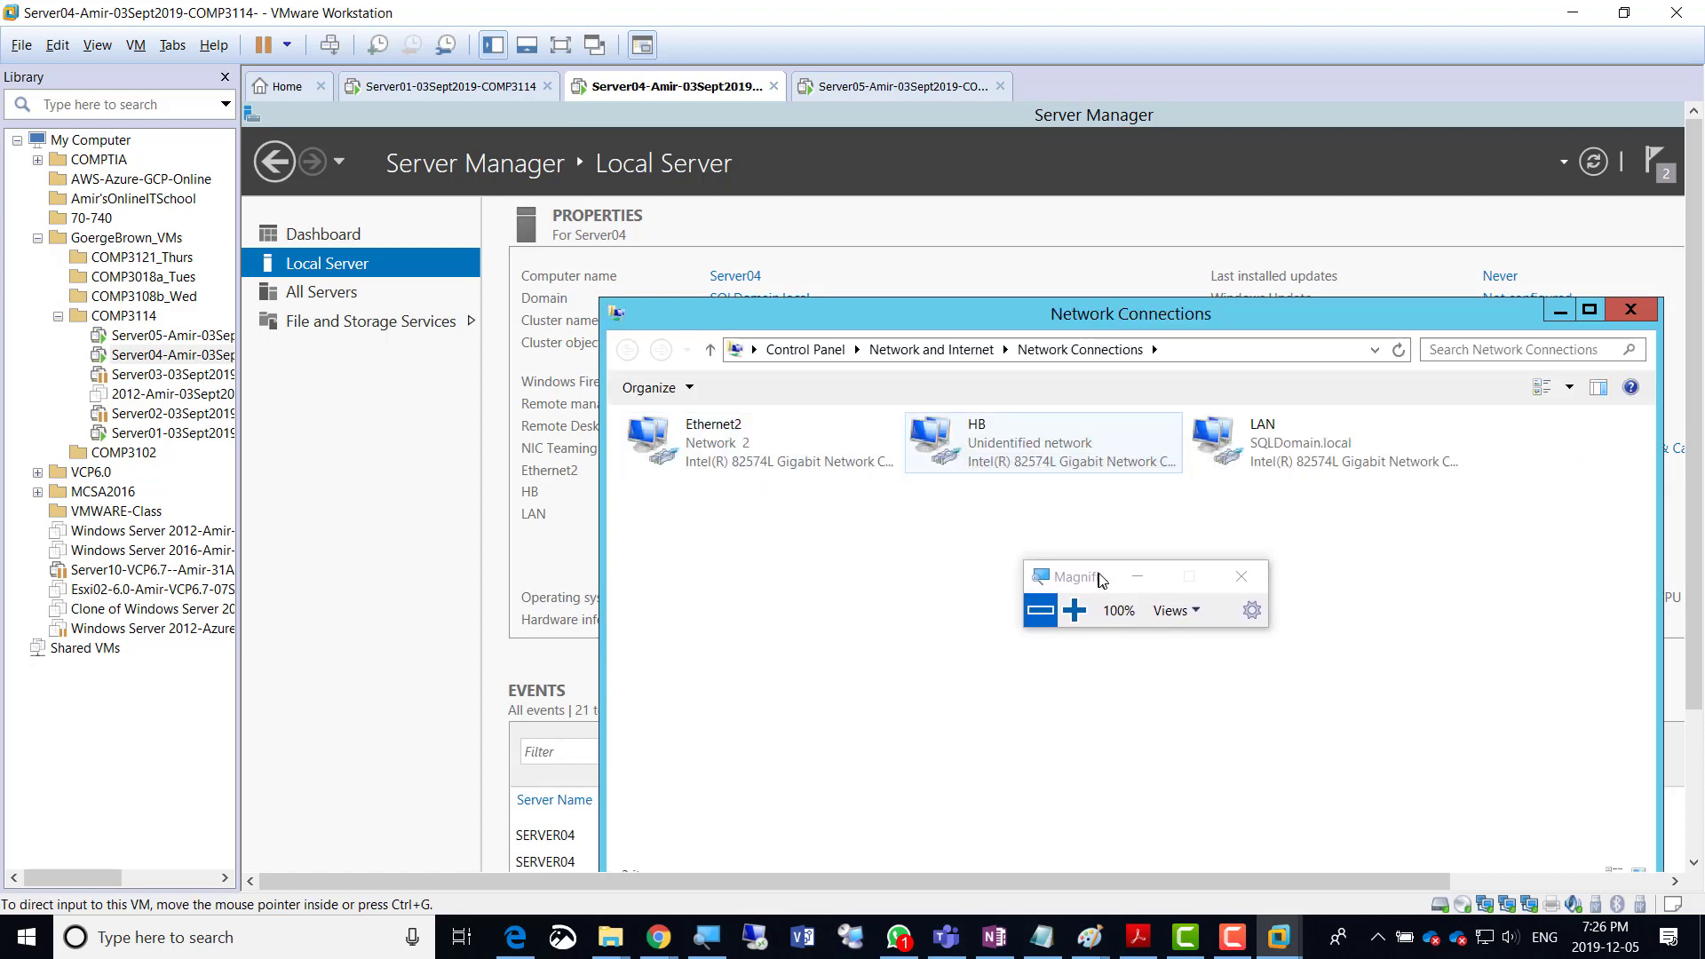
Disable and re-enable the Ethernet2 network connection on Server04, and return to Server Manager.
right_click(679, 444)
left_click(701, 444)
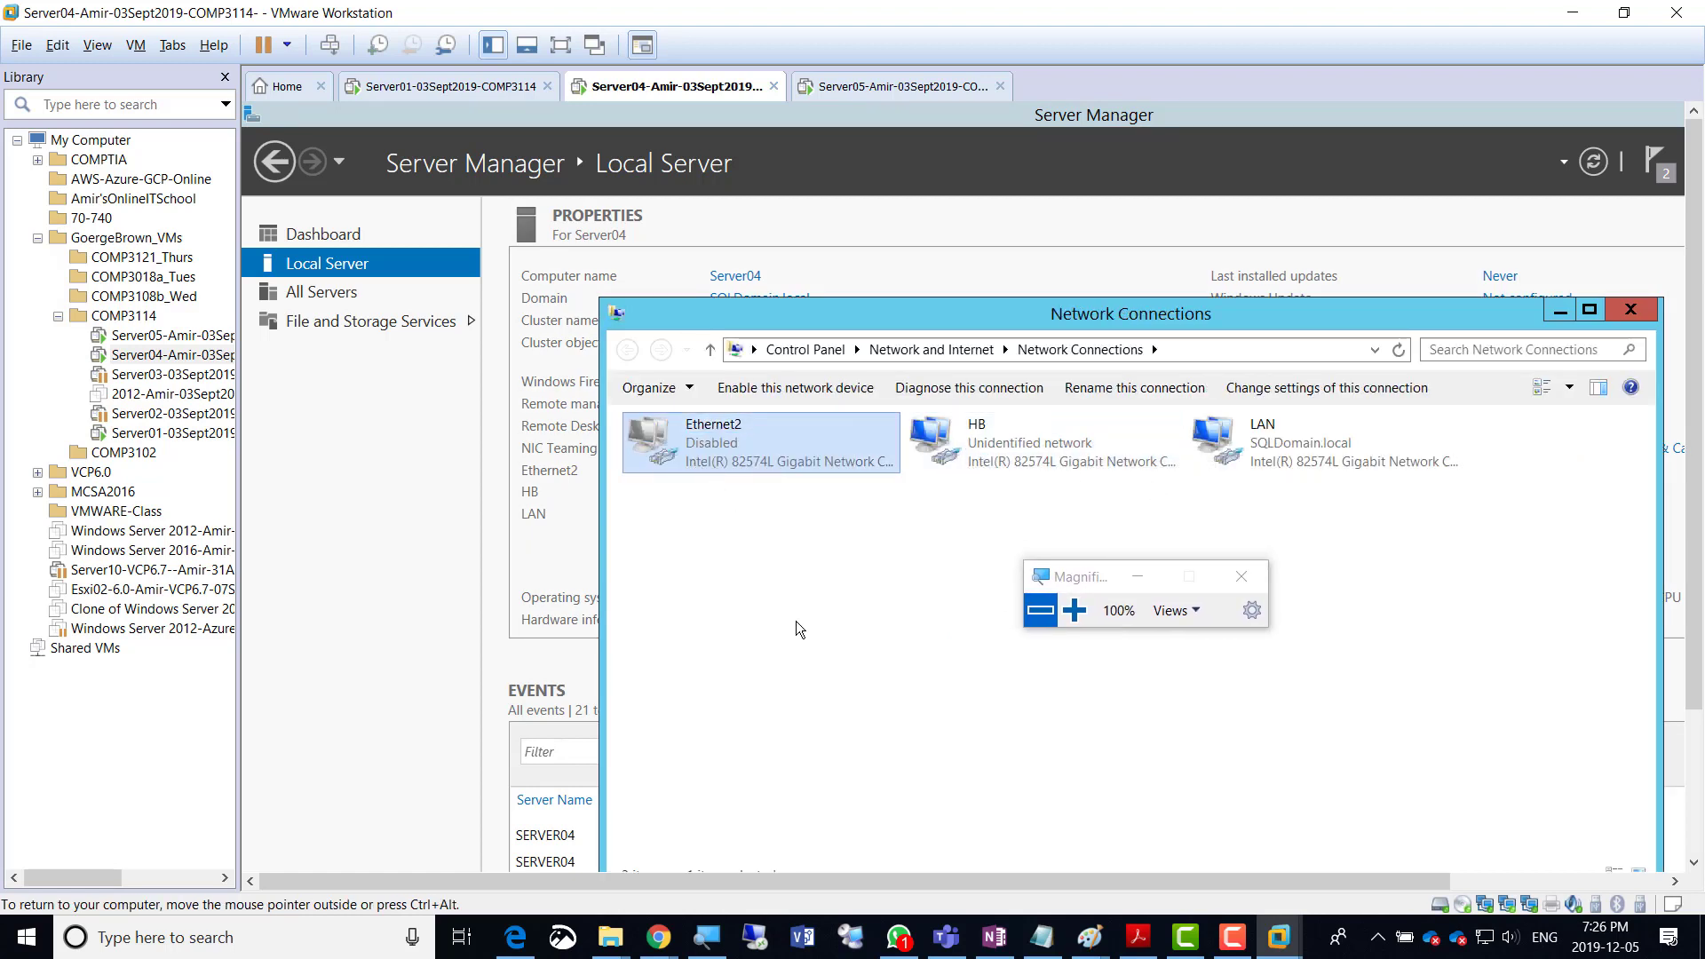
right_click(655, 448)
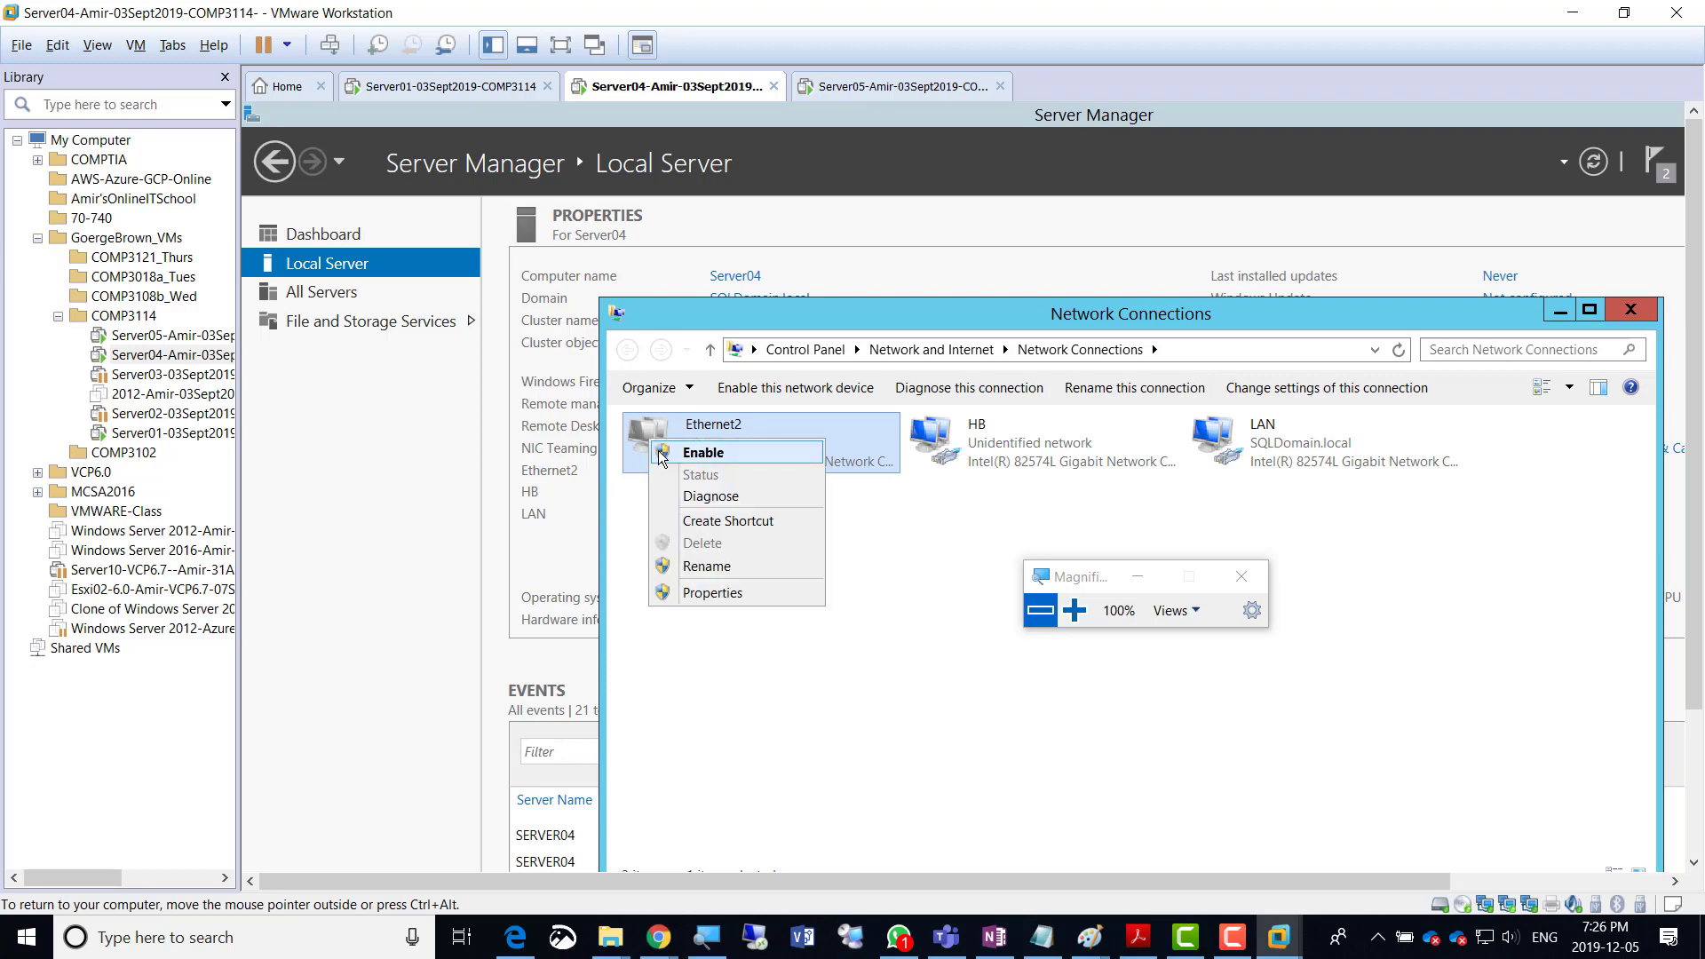
left_click(658, 451)
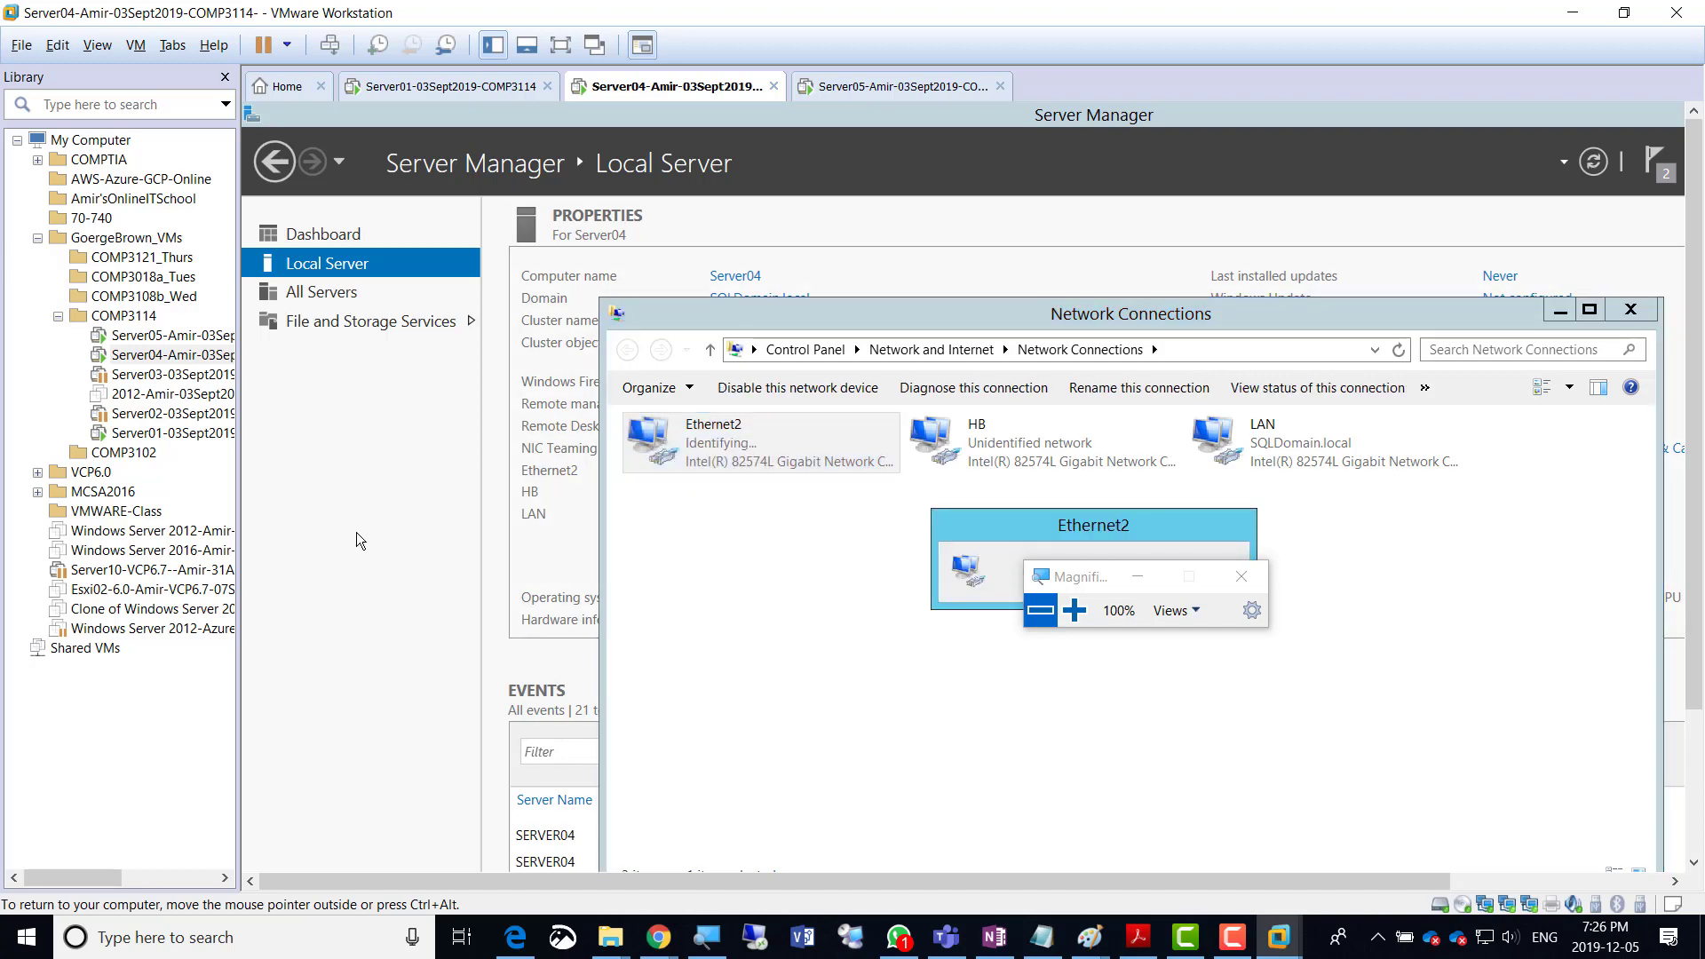
left_click(356, 531)
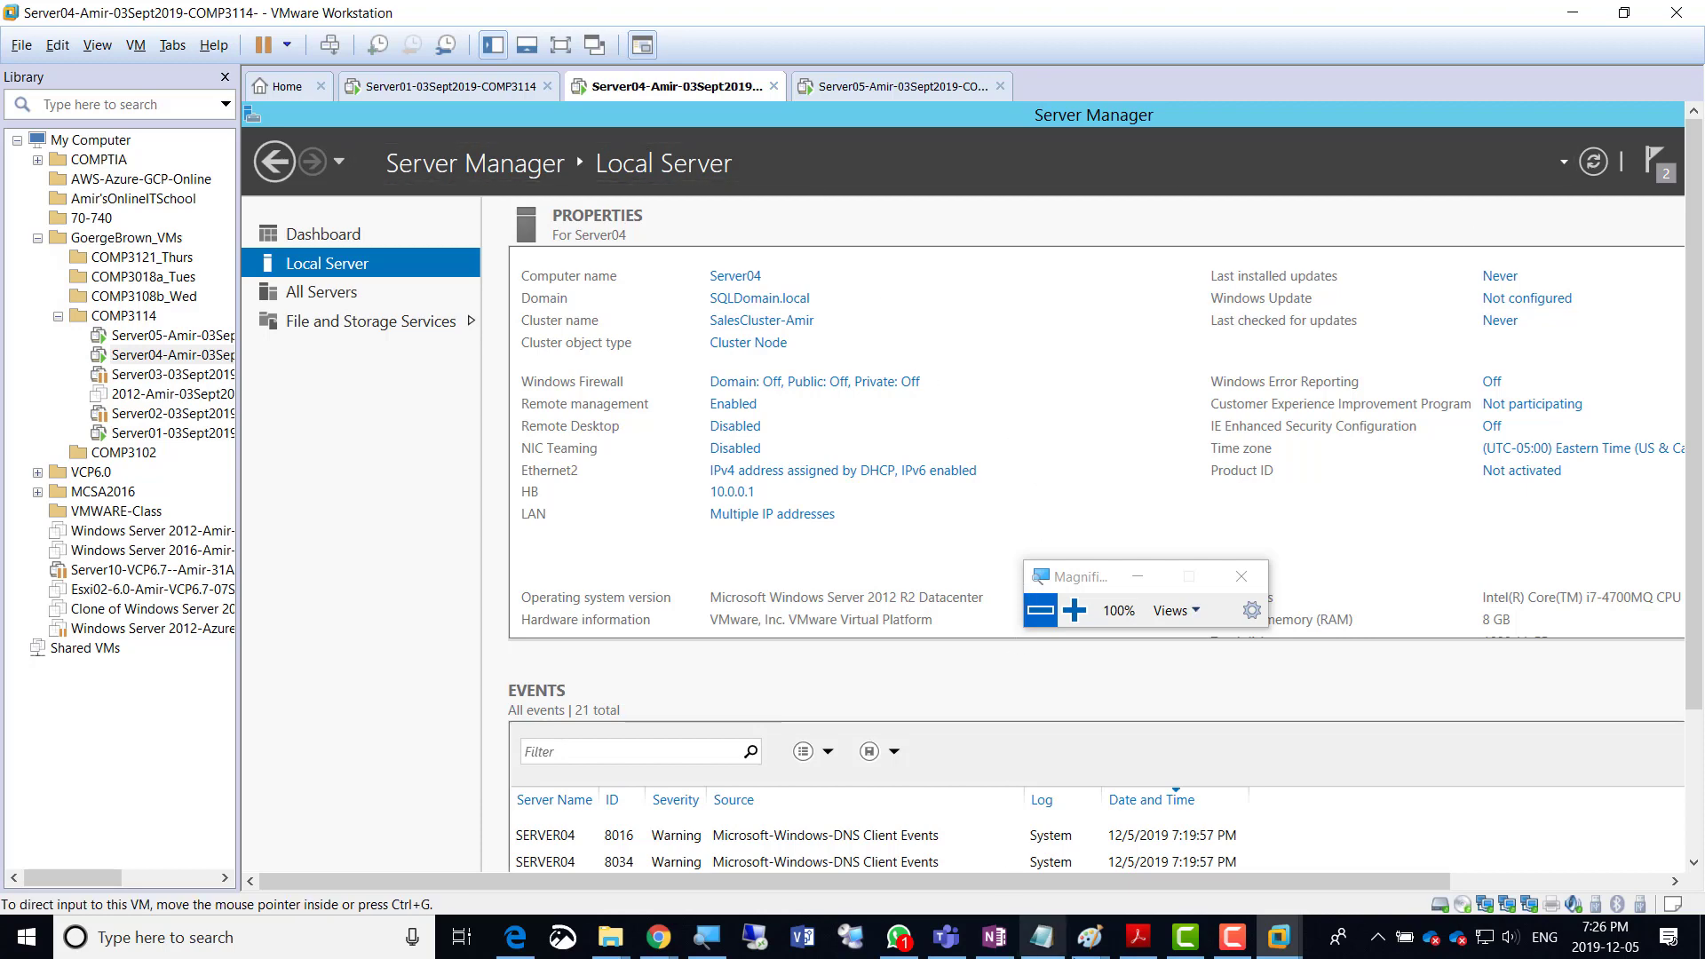
Switch to OneNote and review the Week13 - 28Nov2019 notes on the SQL Server failover cluster installation, from instance naming to network settings.
left_click(994, 937)
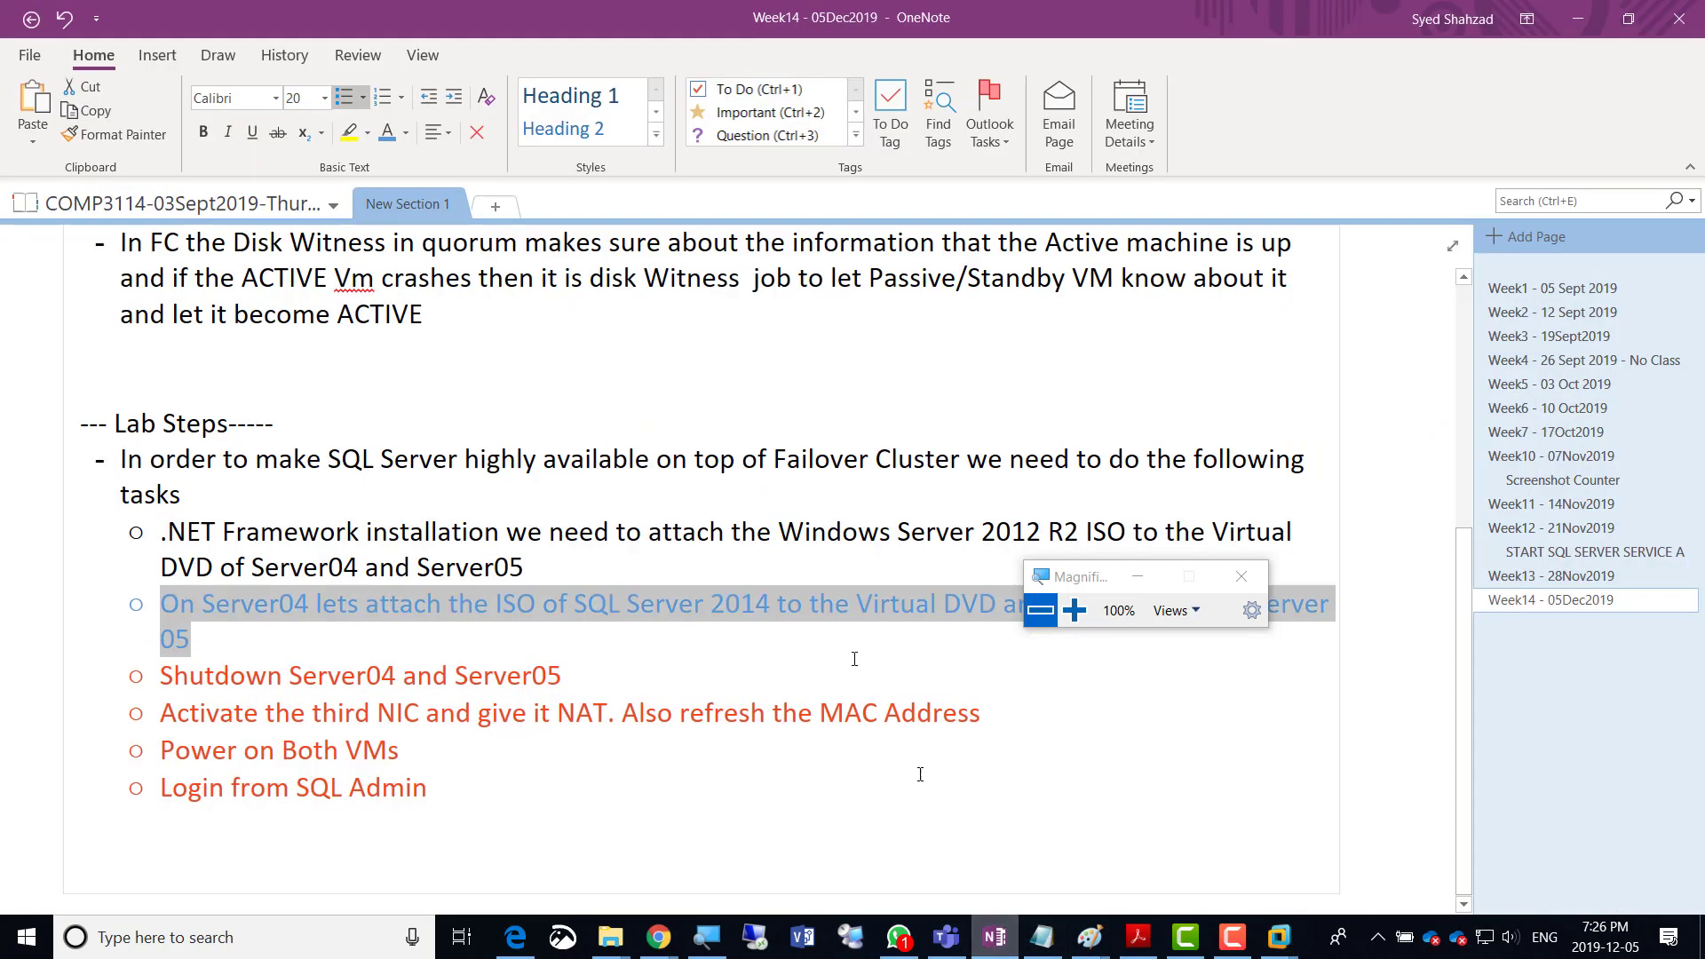
left_click(1547, 575)
scroll(396, 561, "down", 2)
scroll(429, 524, "up", 2)
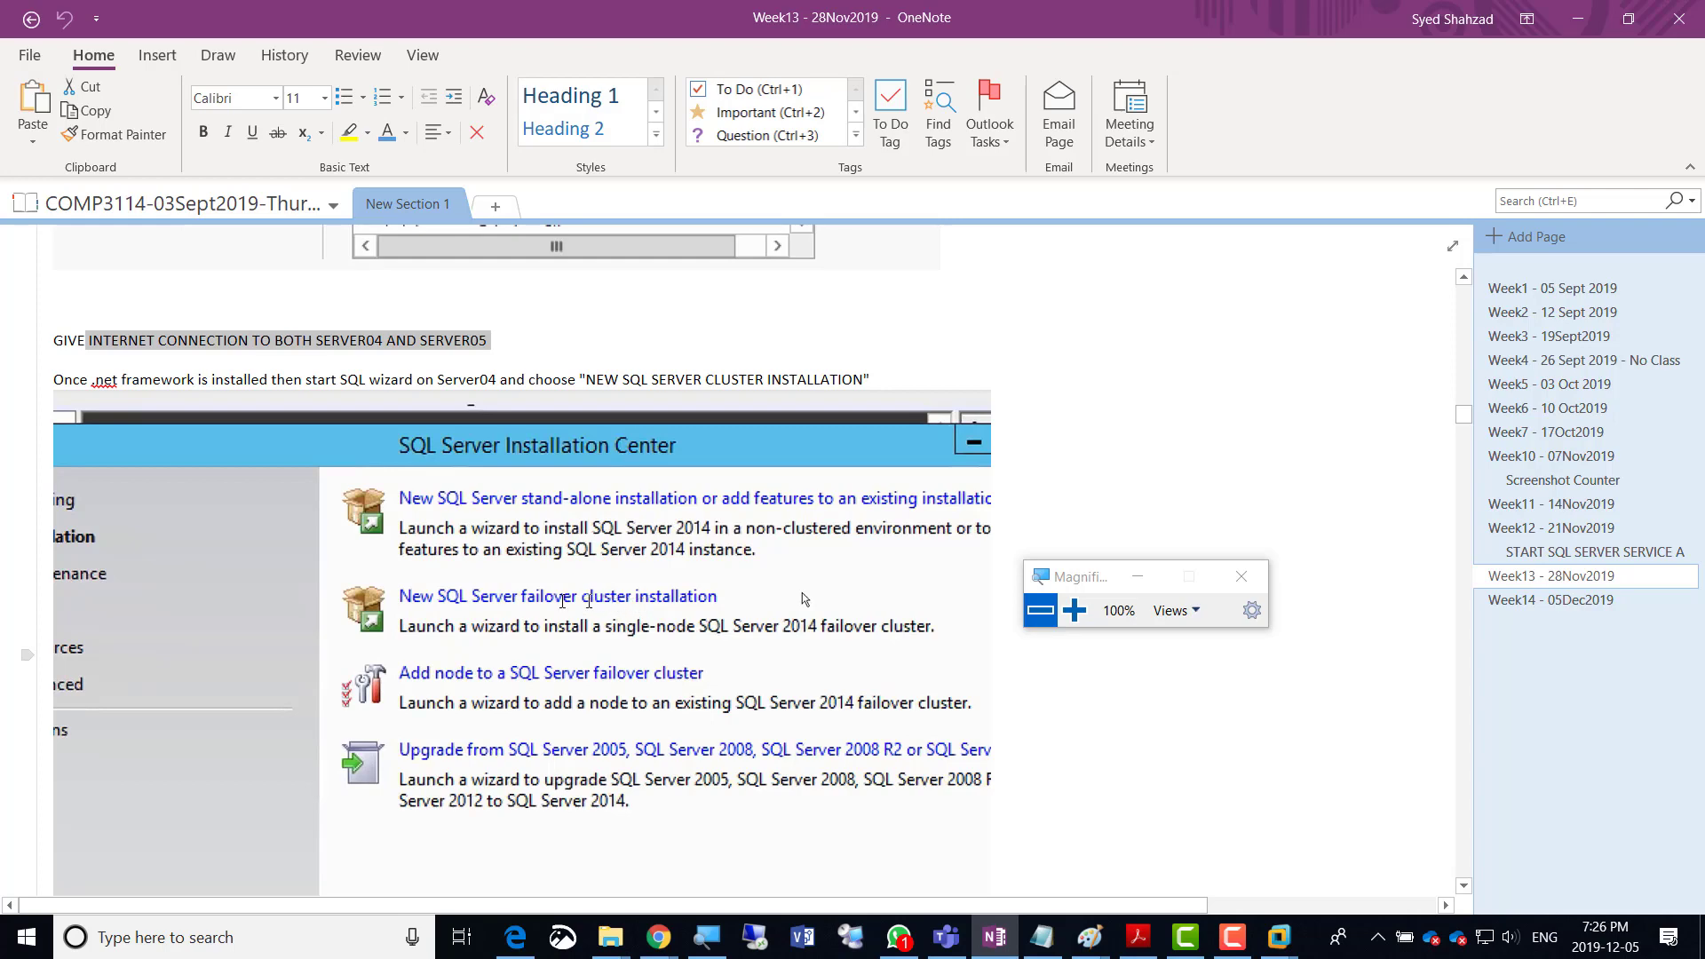
scroll(805, 599, "down", 10)
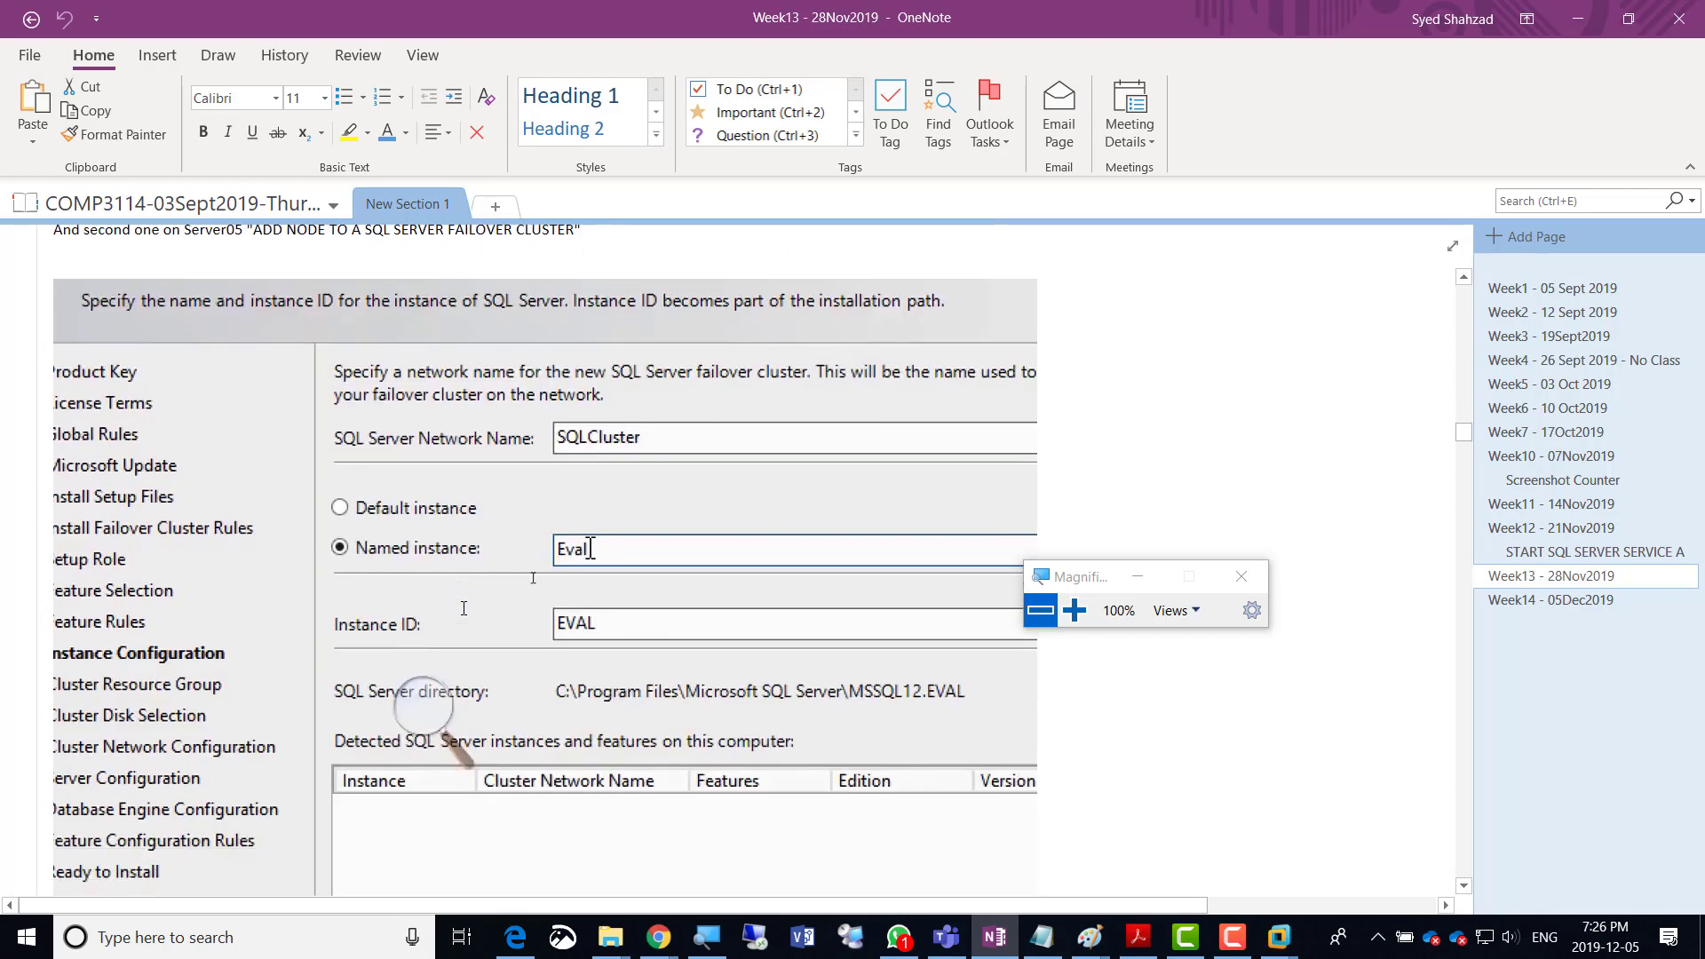
scroll(463, 608, "down", 2)
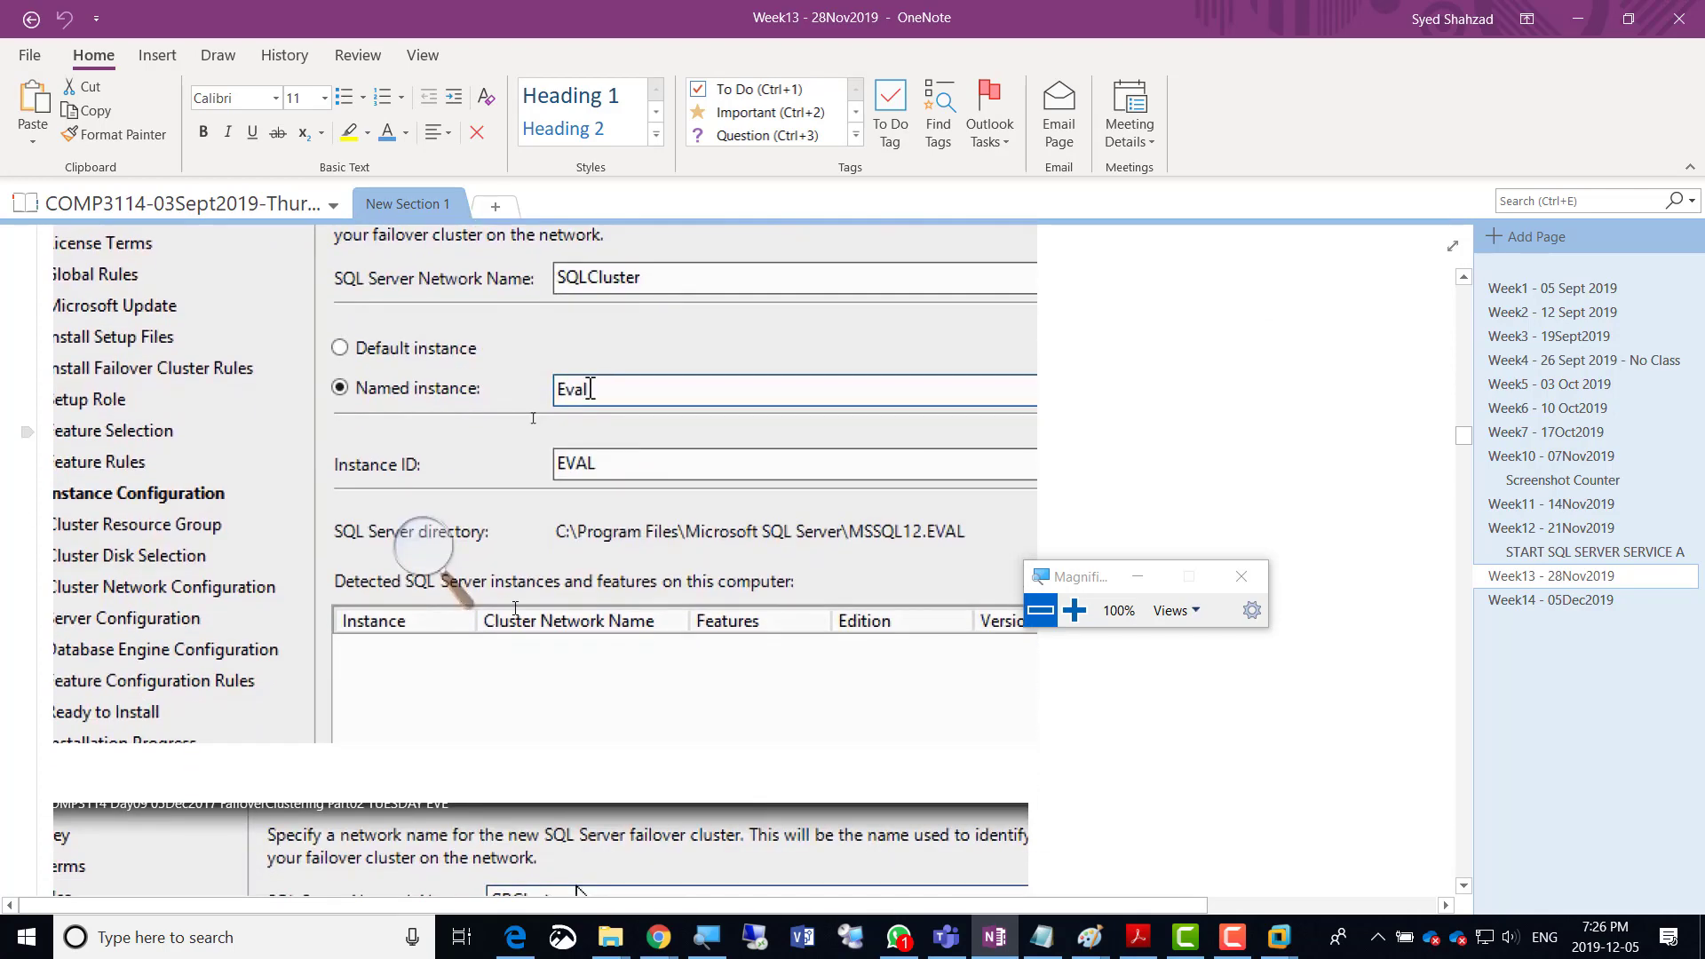
scroll(514, 608, "up", 2)
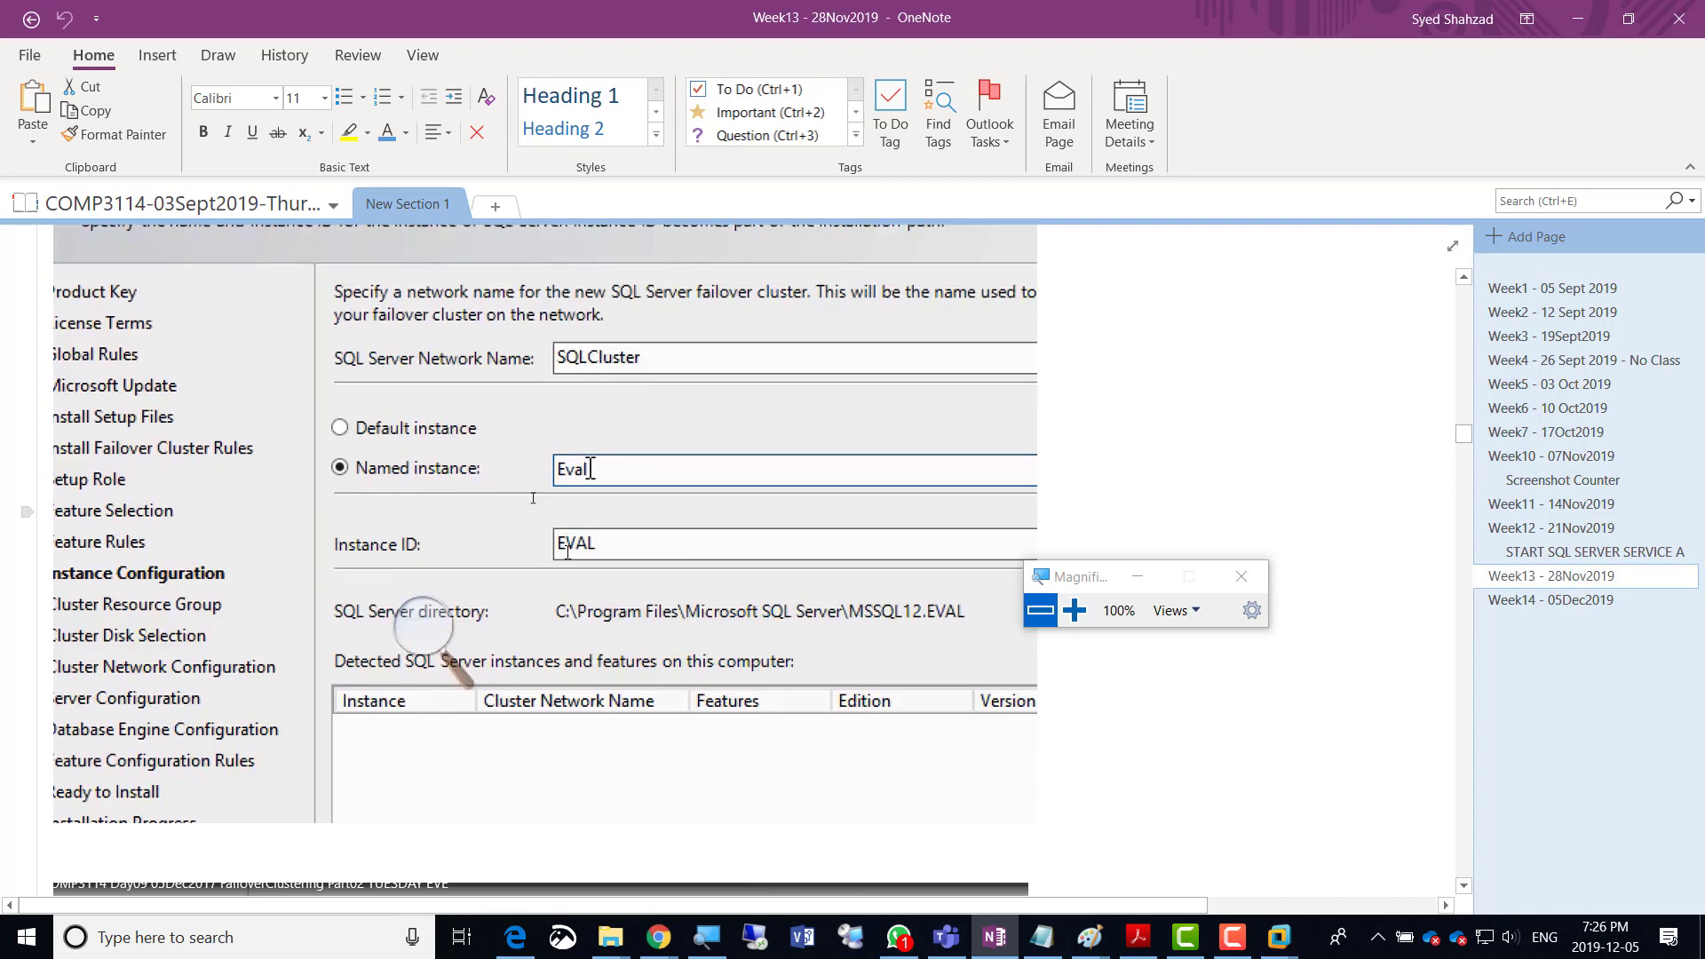
scroll(533, 498, "down", 14)
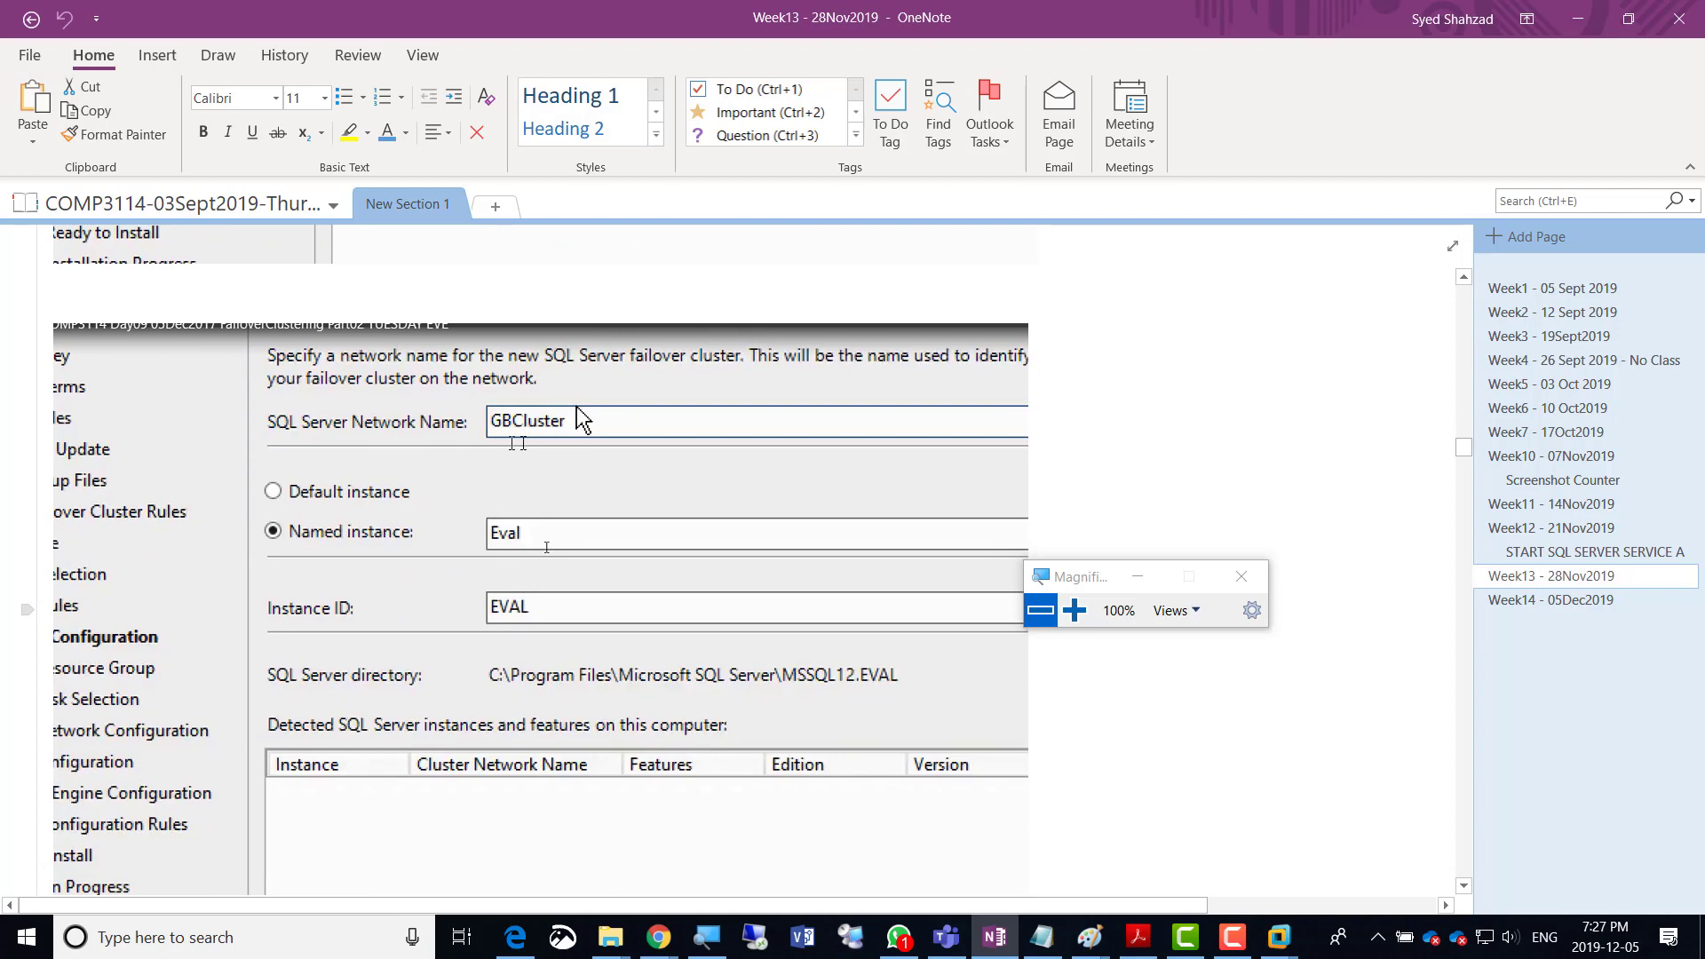
scroll(557, 502, "down", 15)
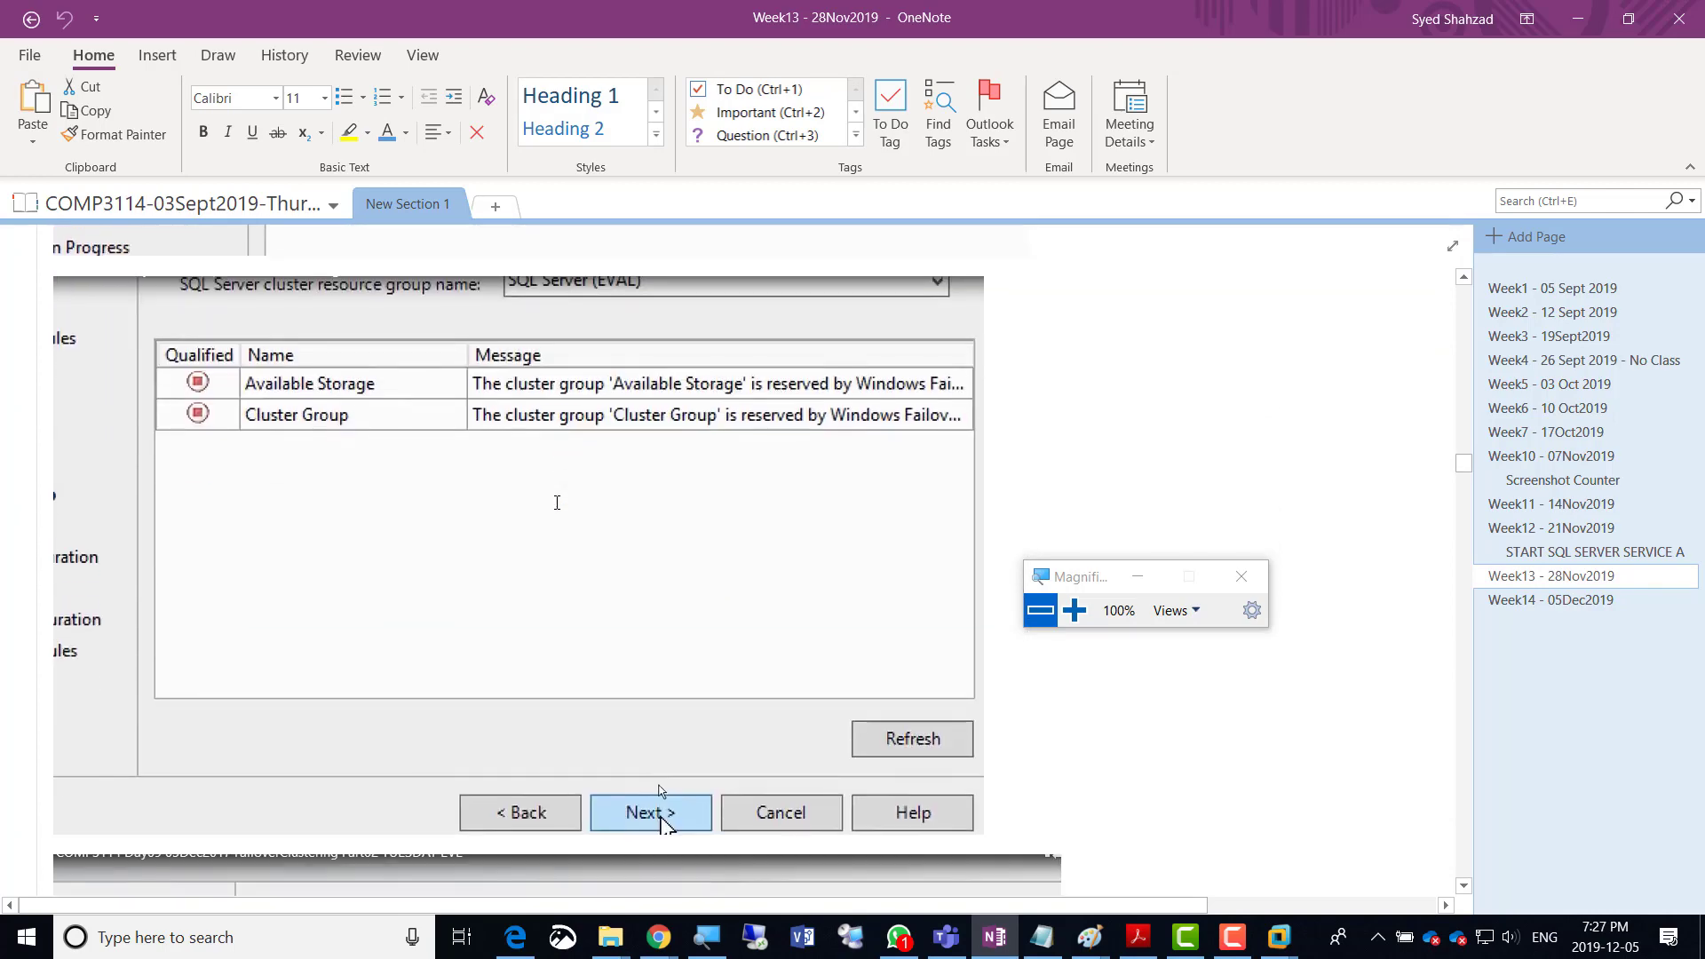
scroll(556, 503, "down", 19)
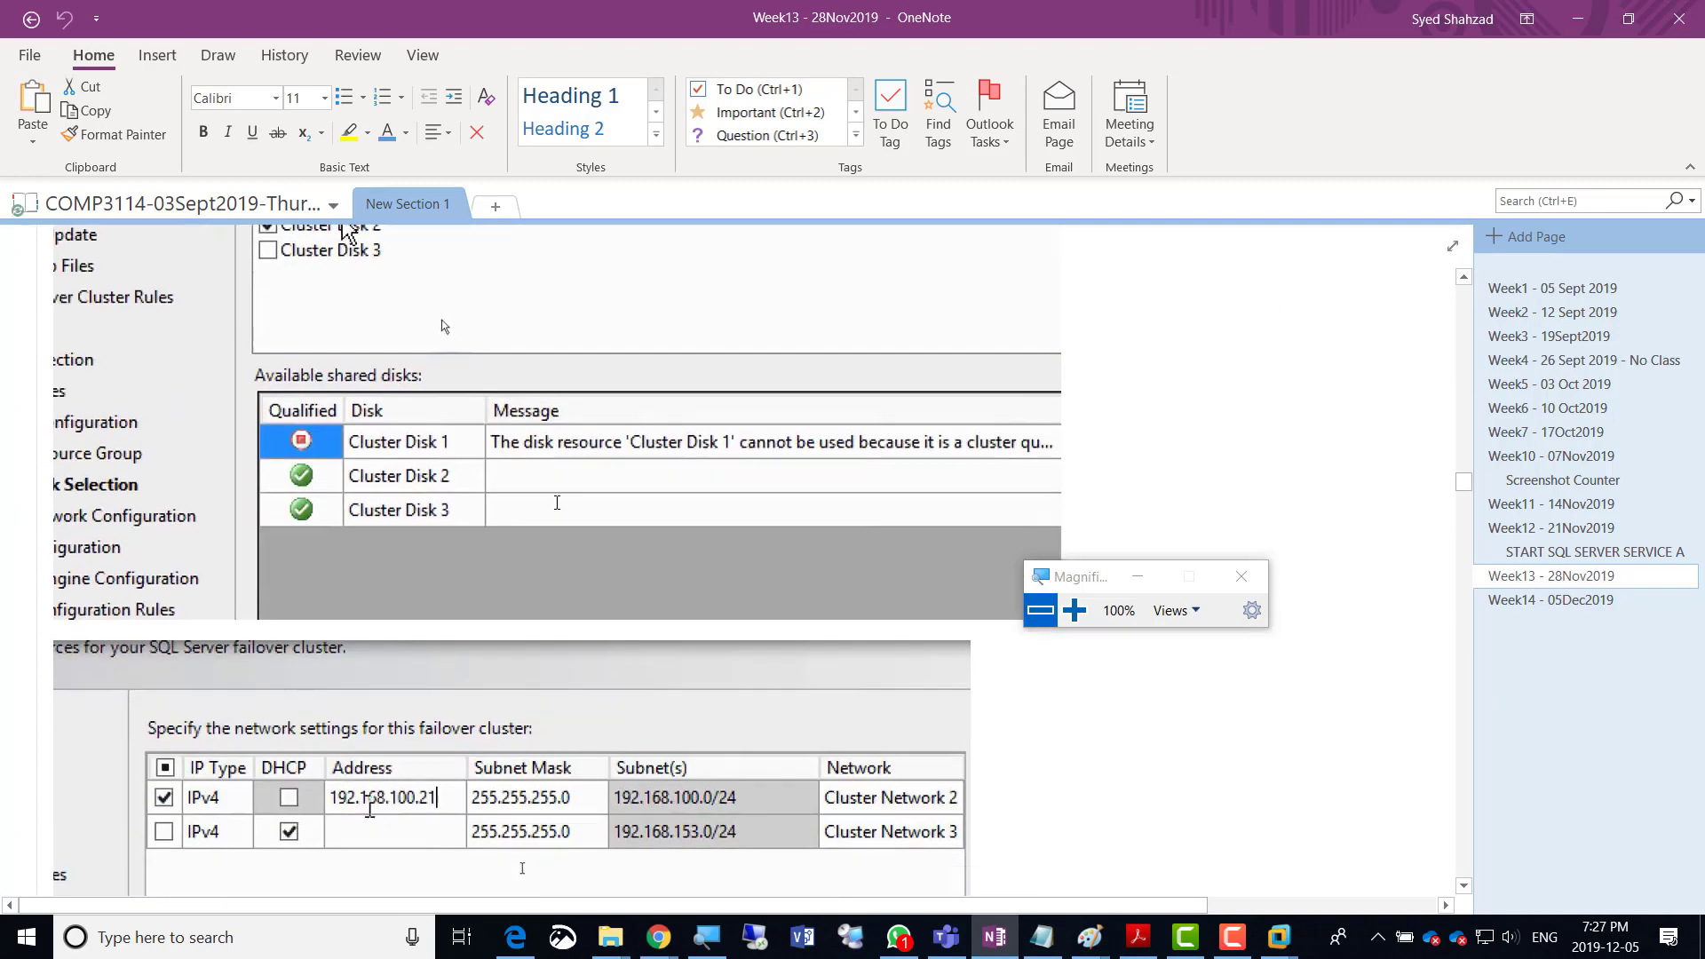
Switch back to Server04 in VMware Workstation, show it in full screen and bring up the This PC window.
key("alt+Tab")
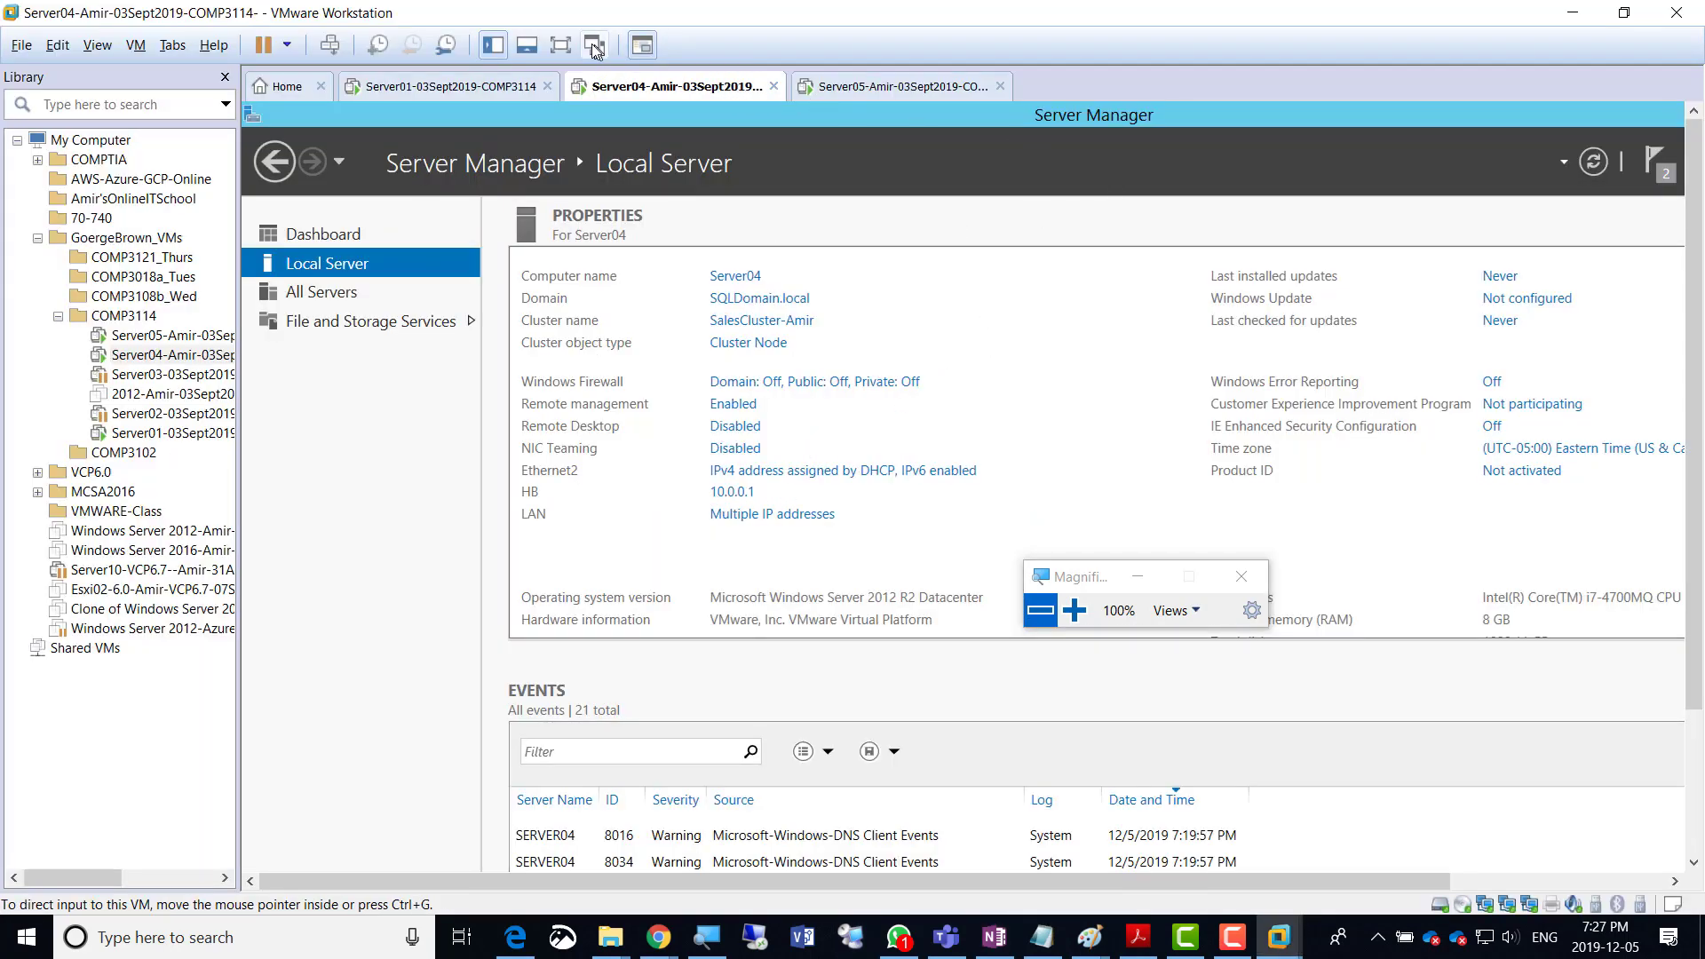
left_click(560, 45)
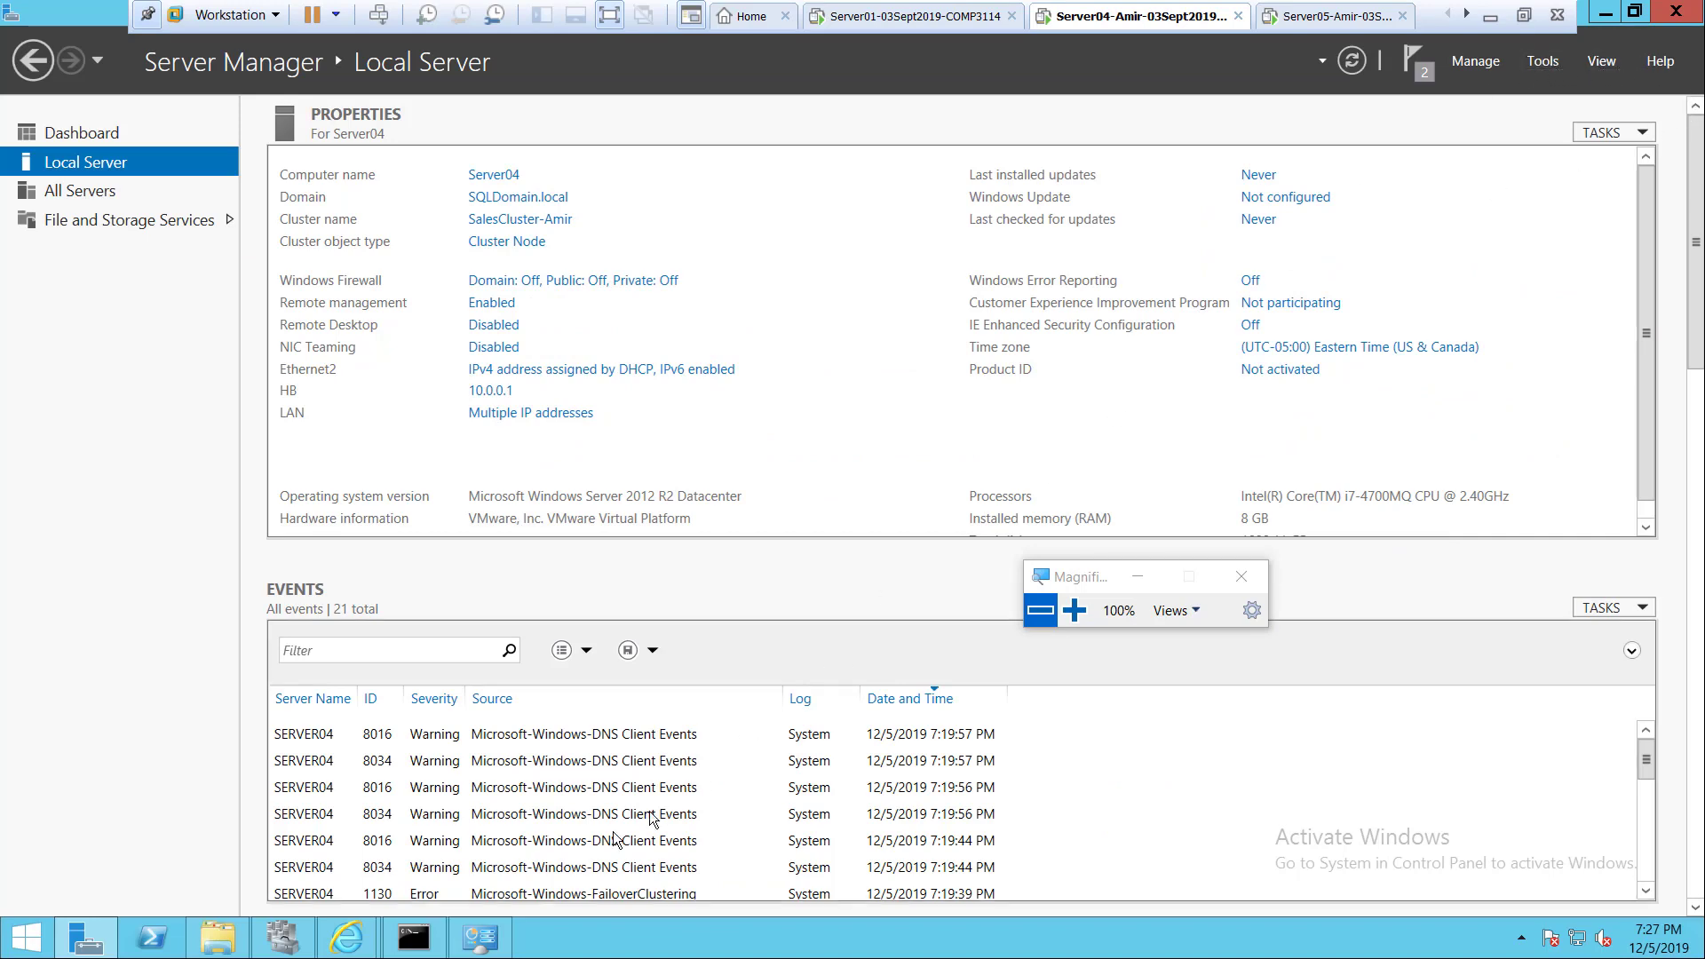
left_click(217, 938)
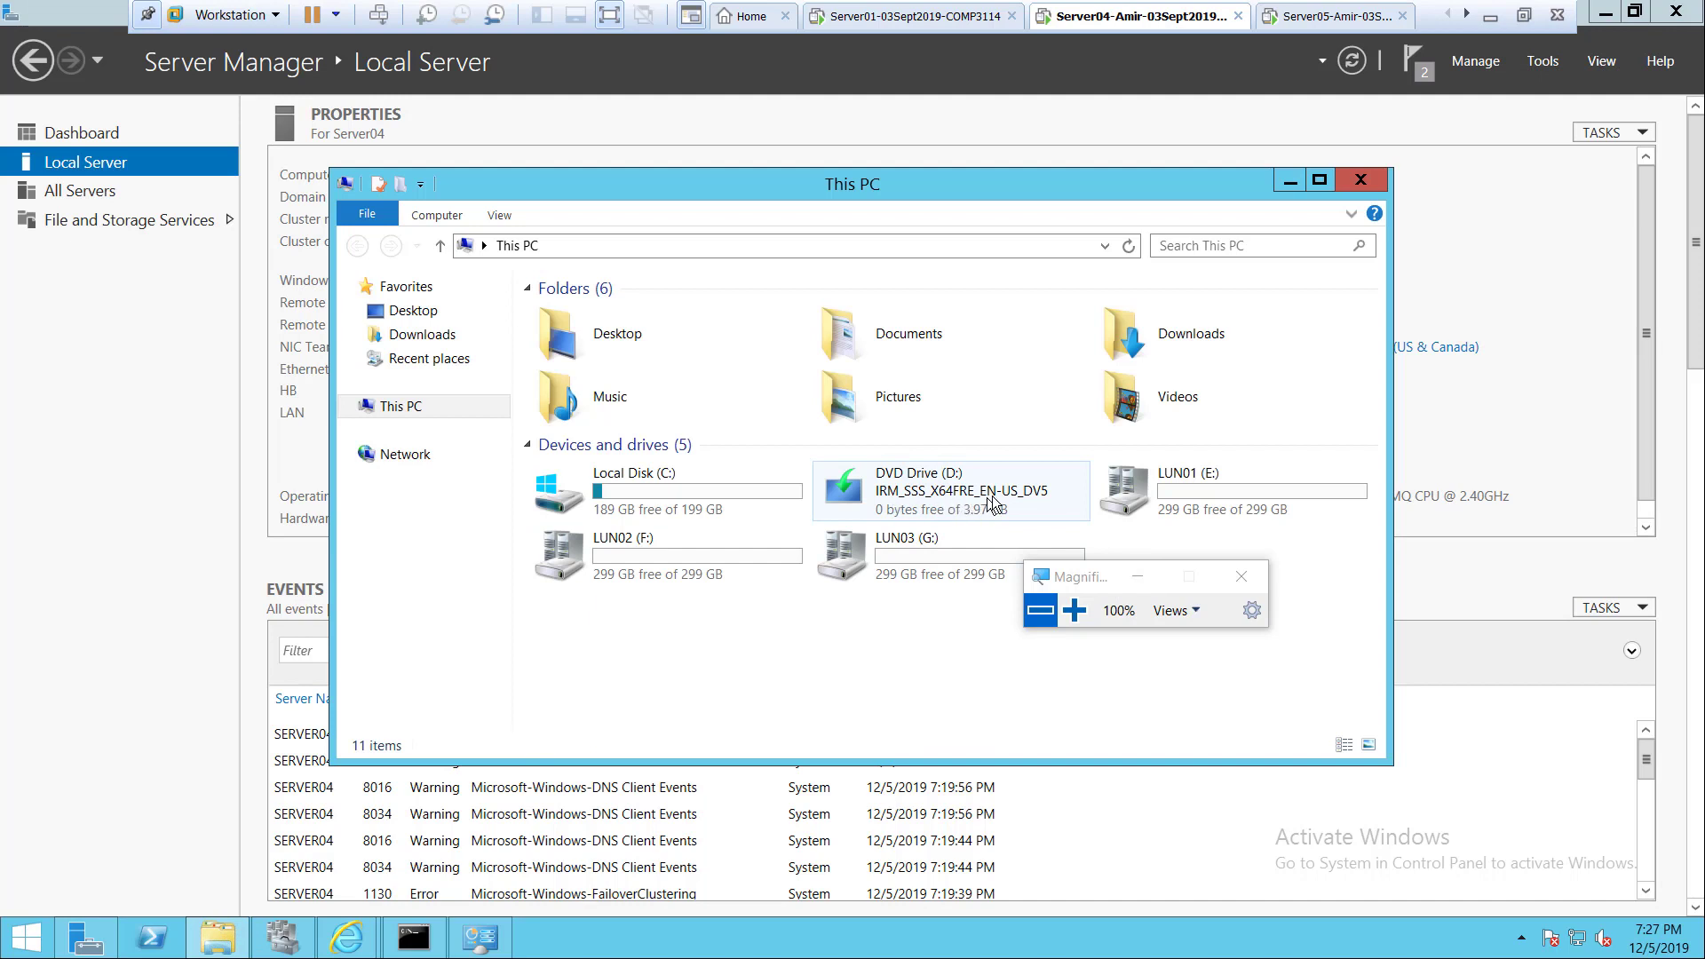
Attach the ISO en_sql_server_2014_enterprise_core_edition_with_service_pack_1_x64_dvd_6672706.iso from the GB_Soft folder to Server04's virtual DVD drive and save the settings.
right_click(1129, 16)
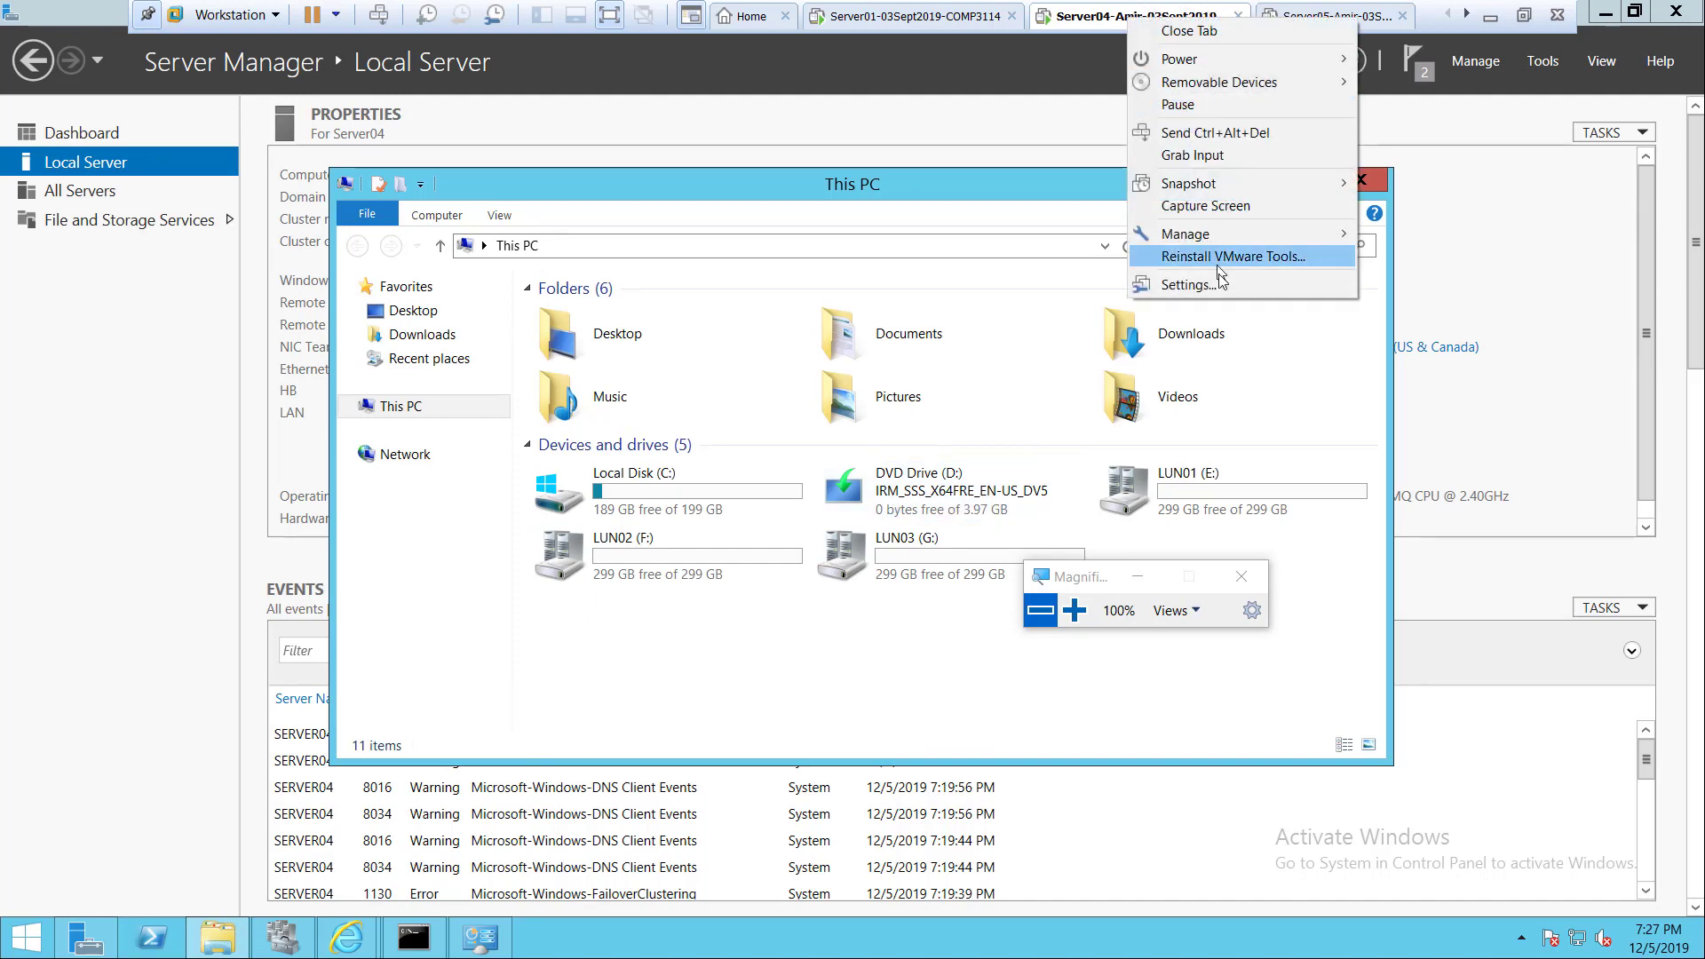
left_click(1221, 282)
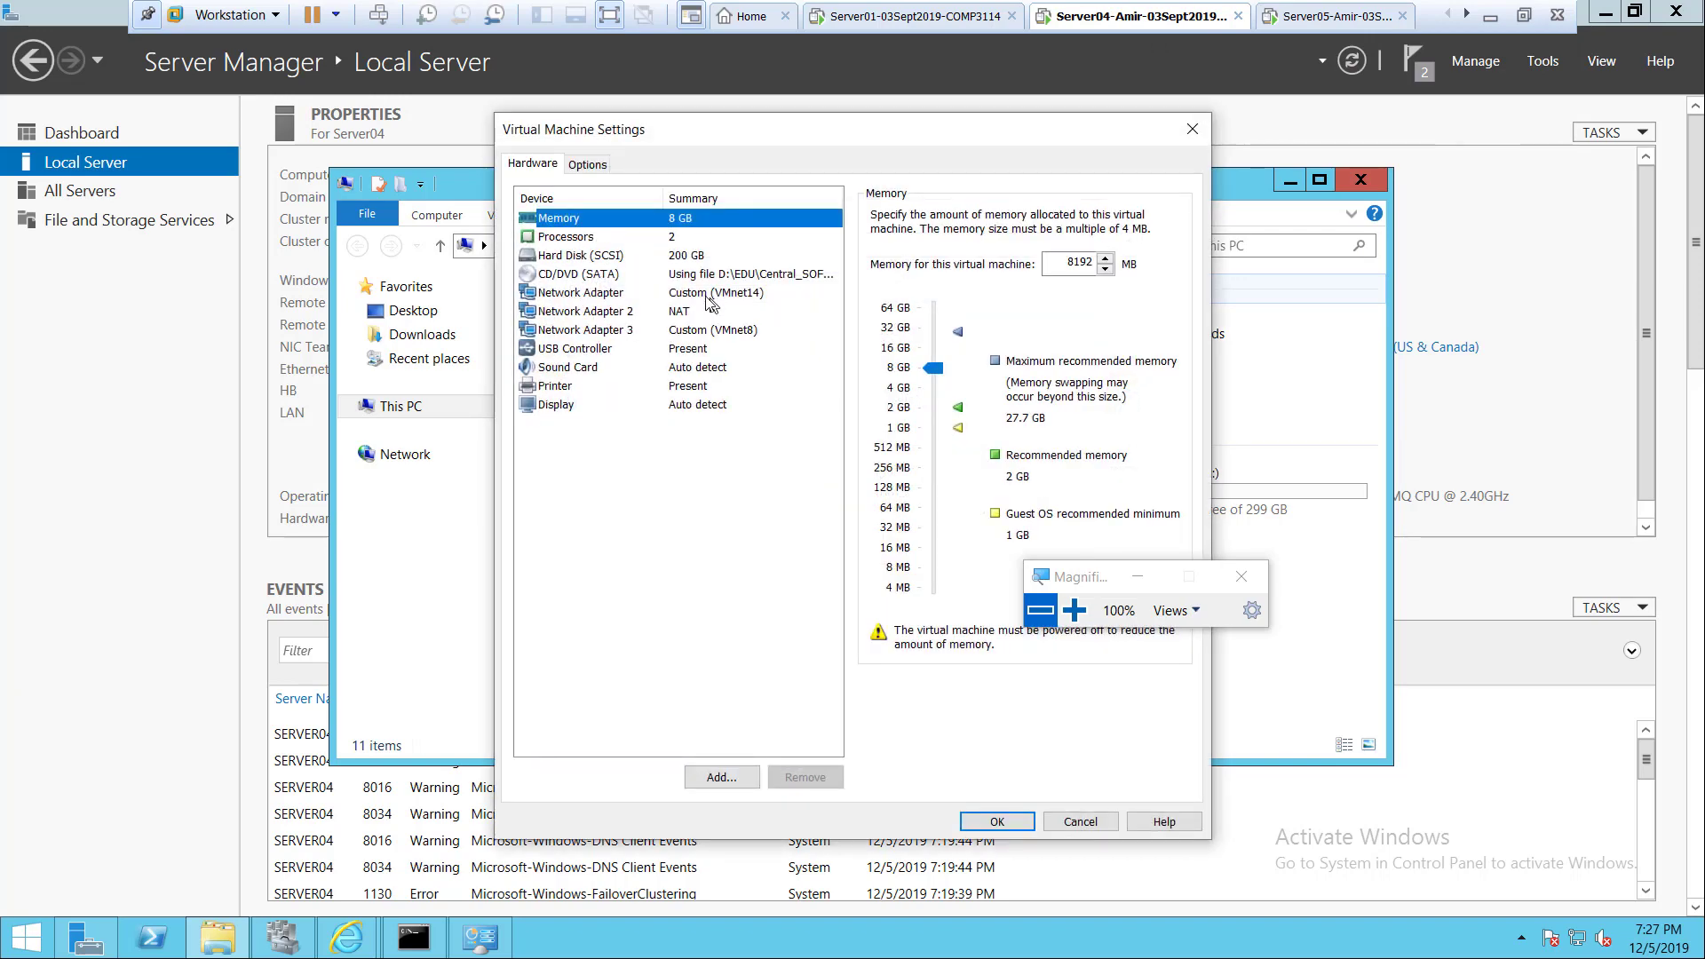
left_click(708, 277)
left_click(1132, 380)
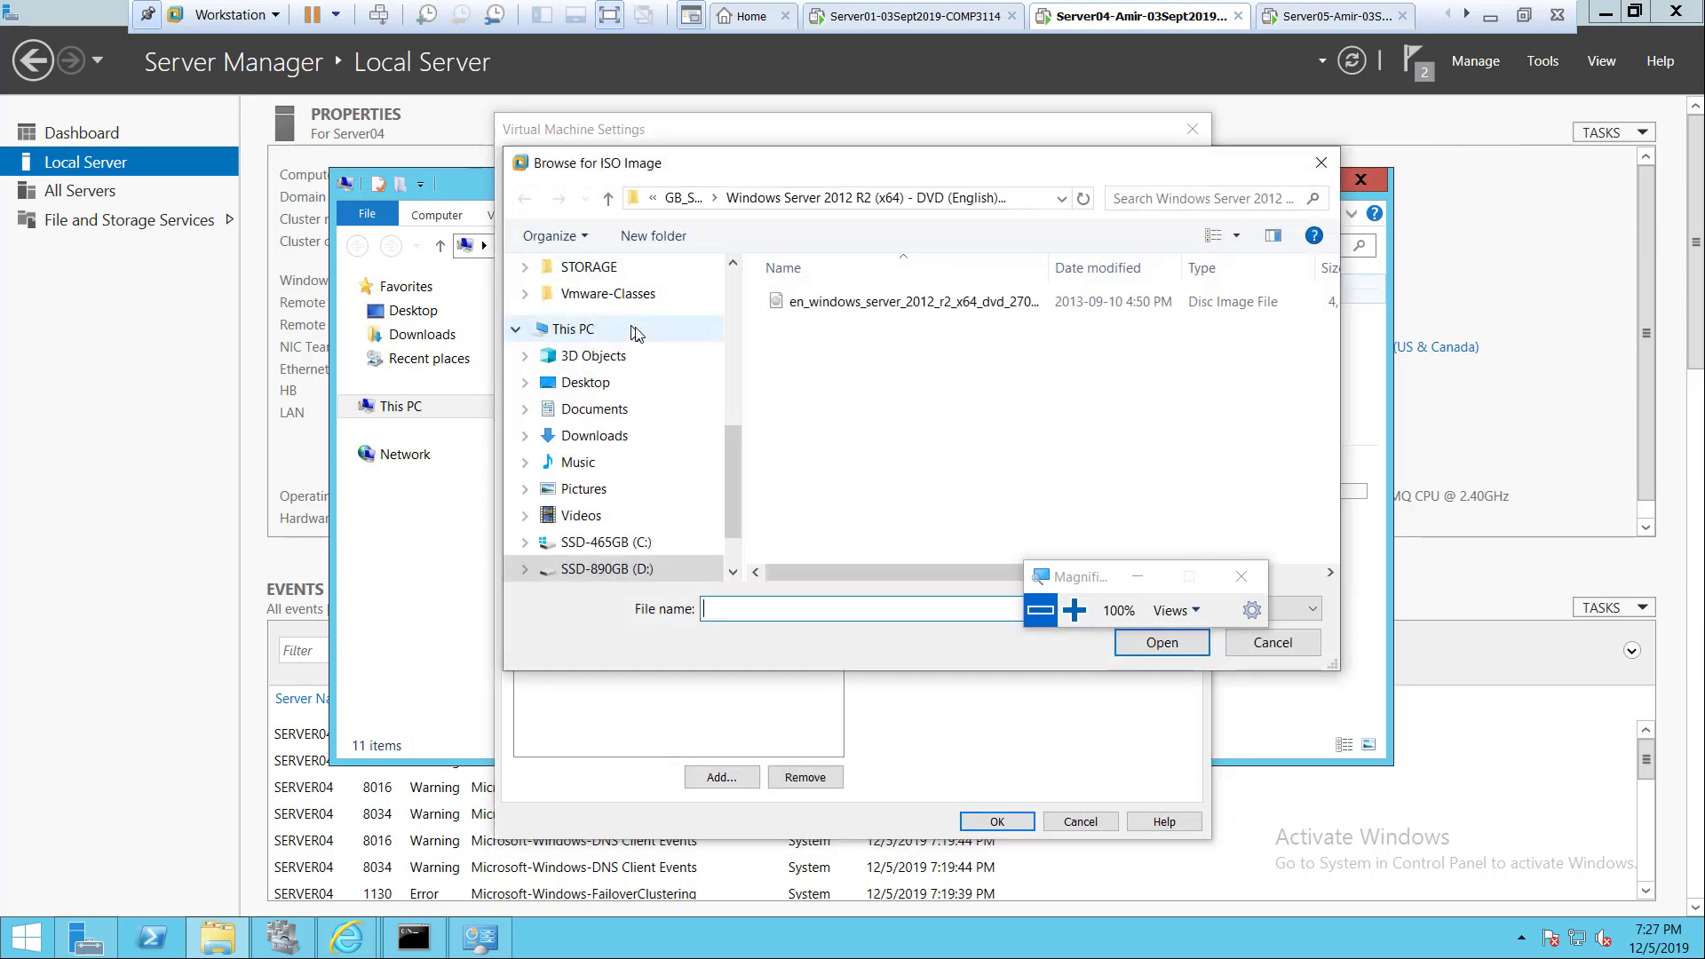
left_click(685, 197)
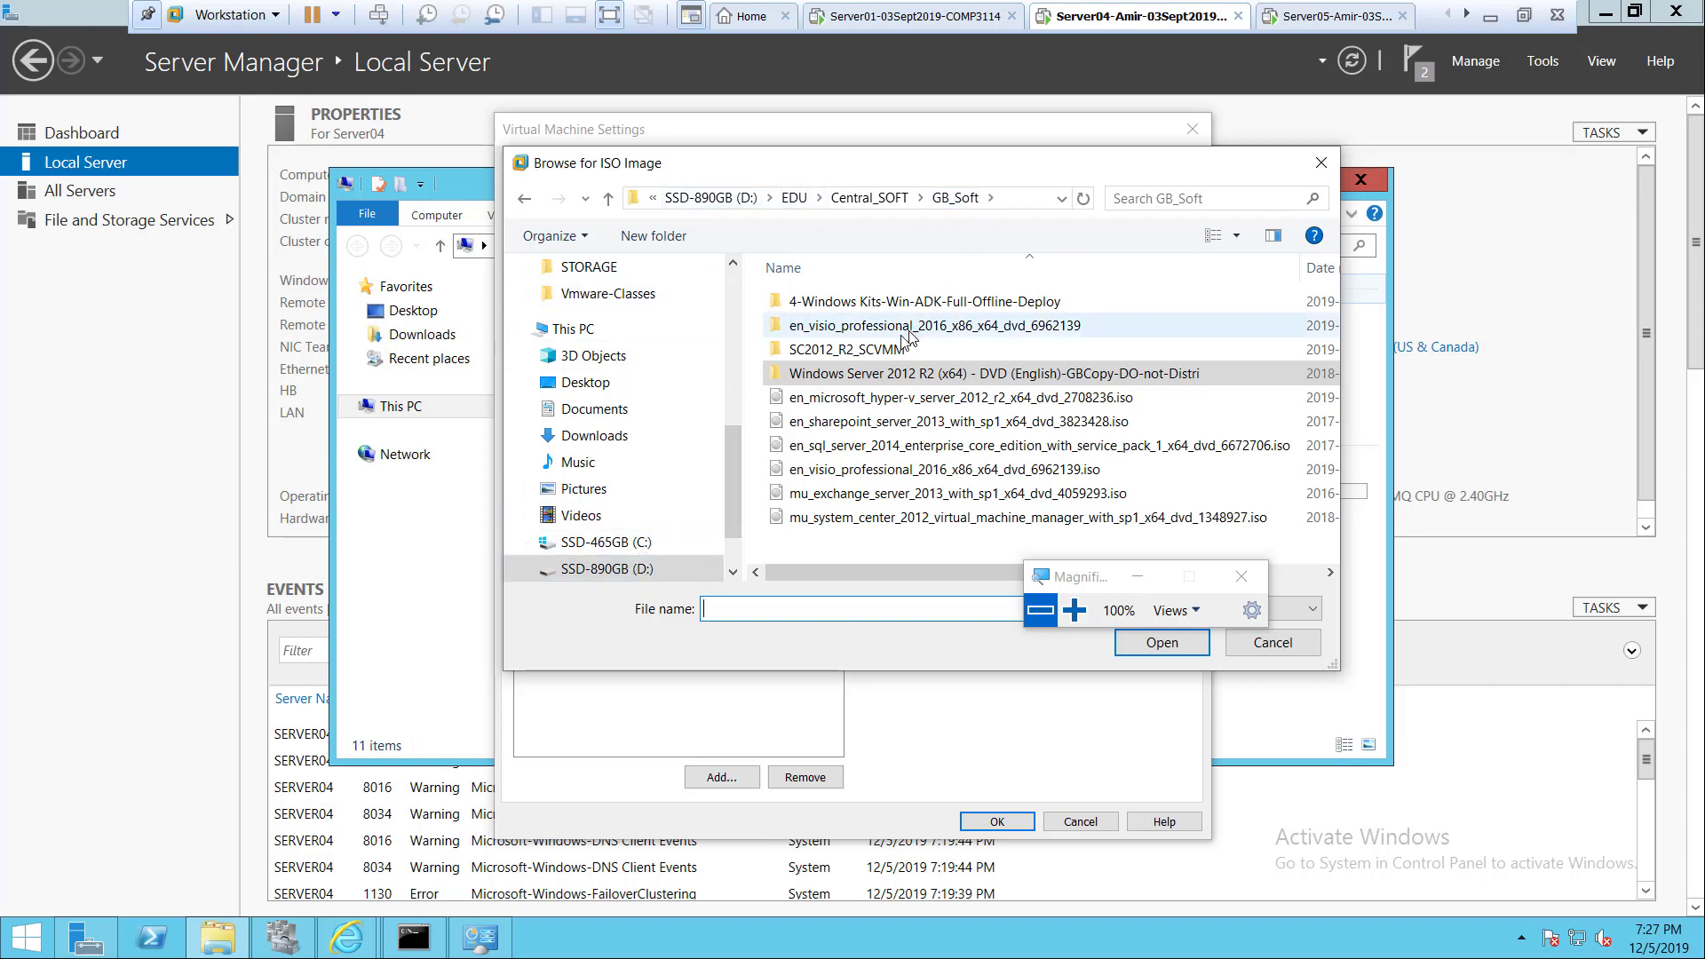
double_click(901, 445)
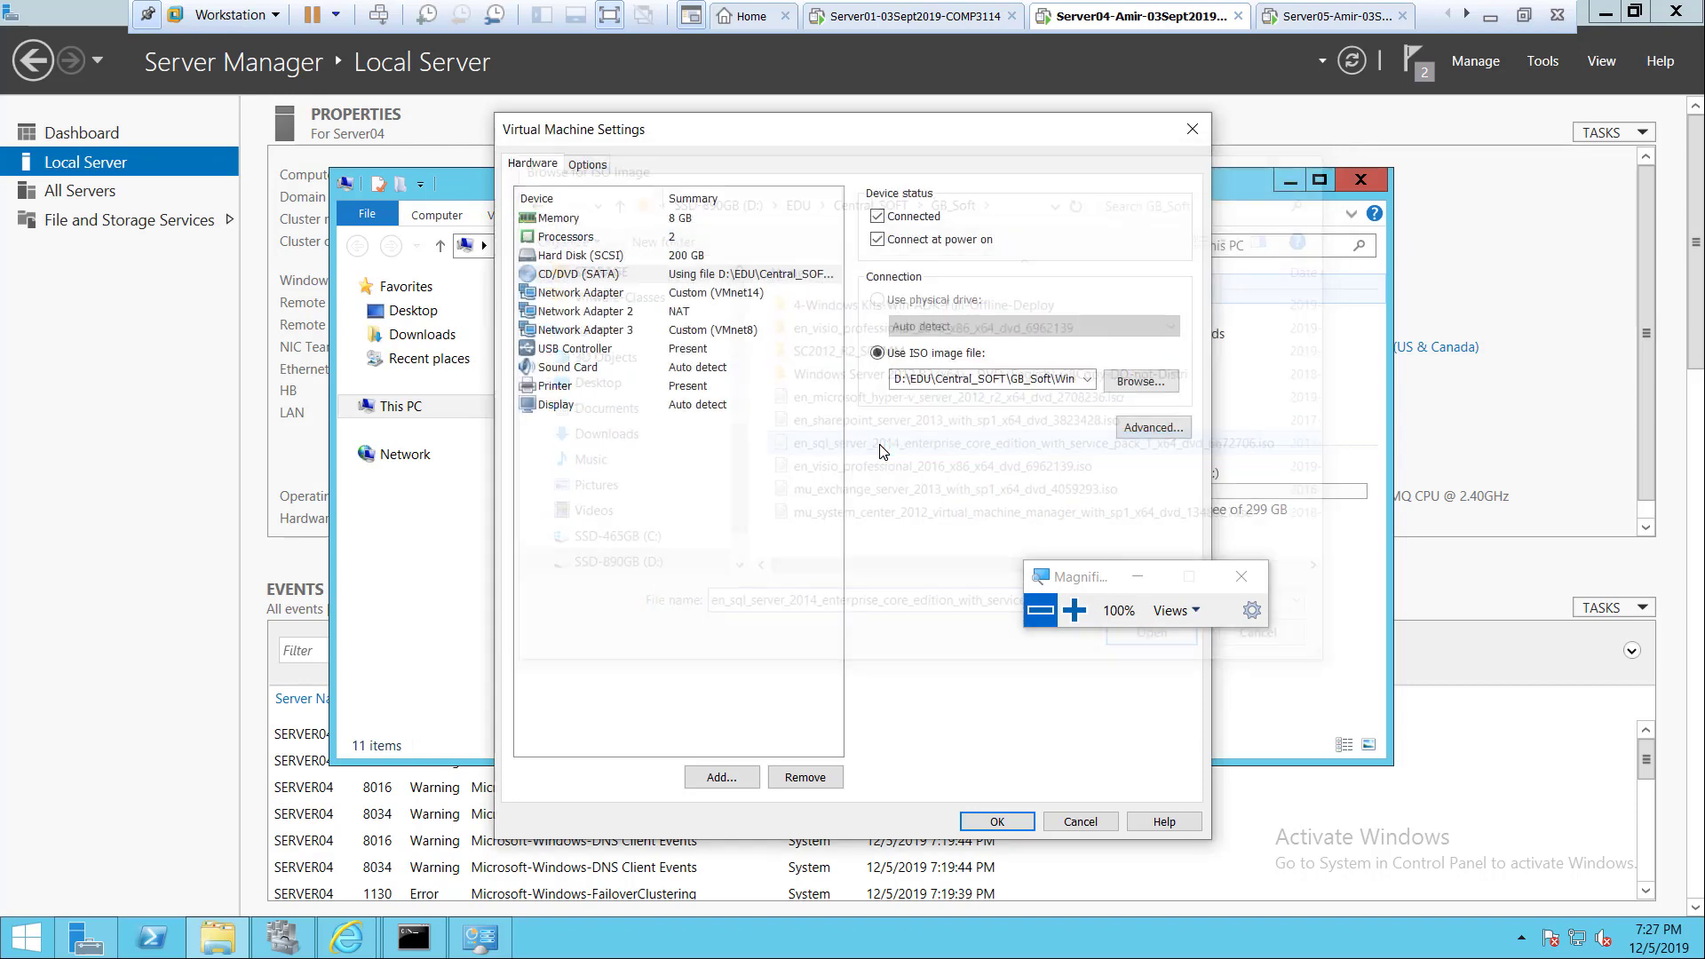
left_click(981, 818)
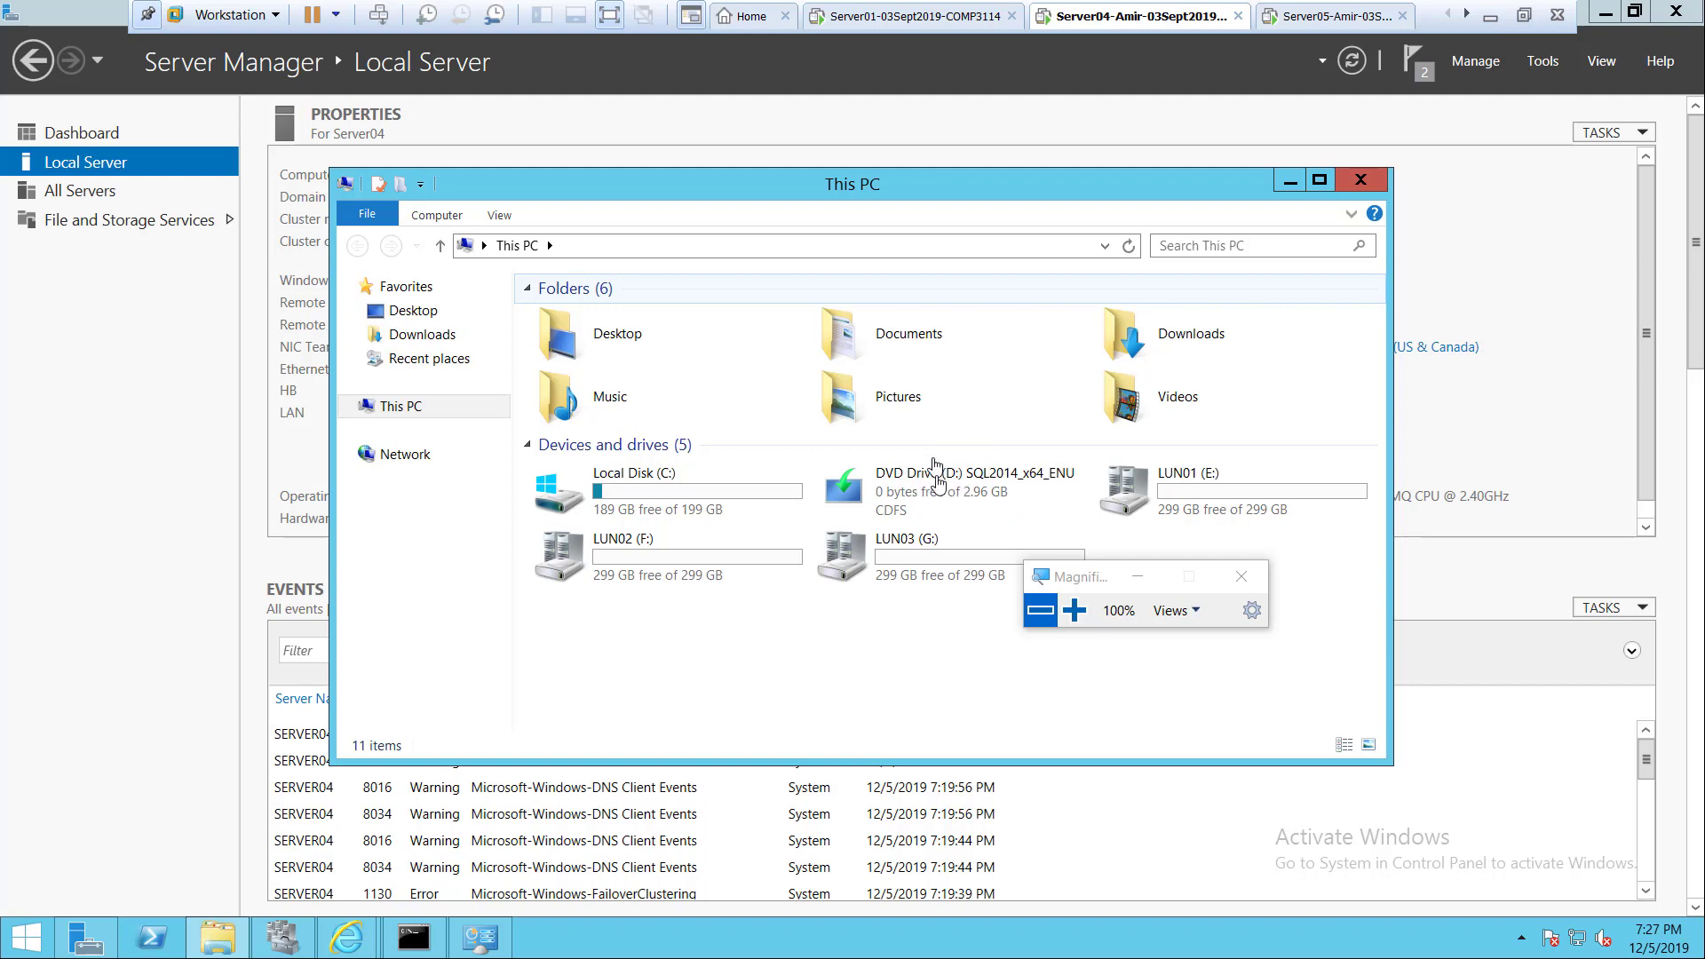
Launch the SQL2014_x64_ENU disc on Server04, respond to the elevation prompt, and check Server05's feature installation before returning to Server04.
double_click(964, 486)
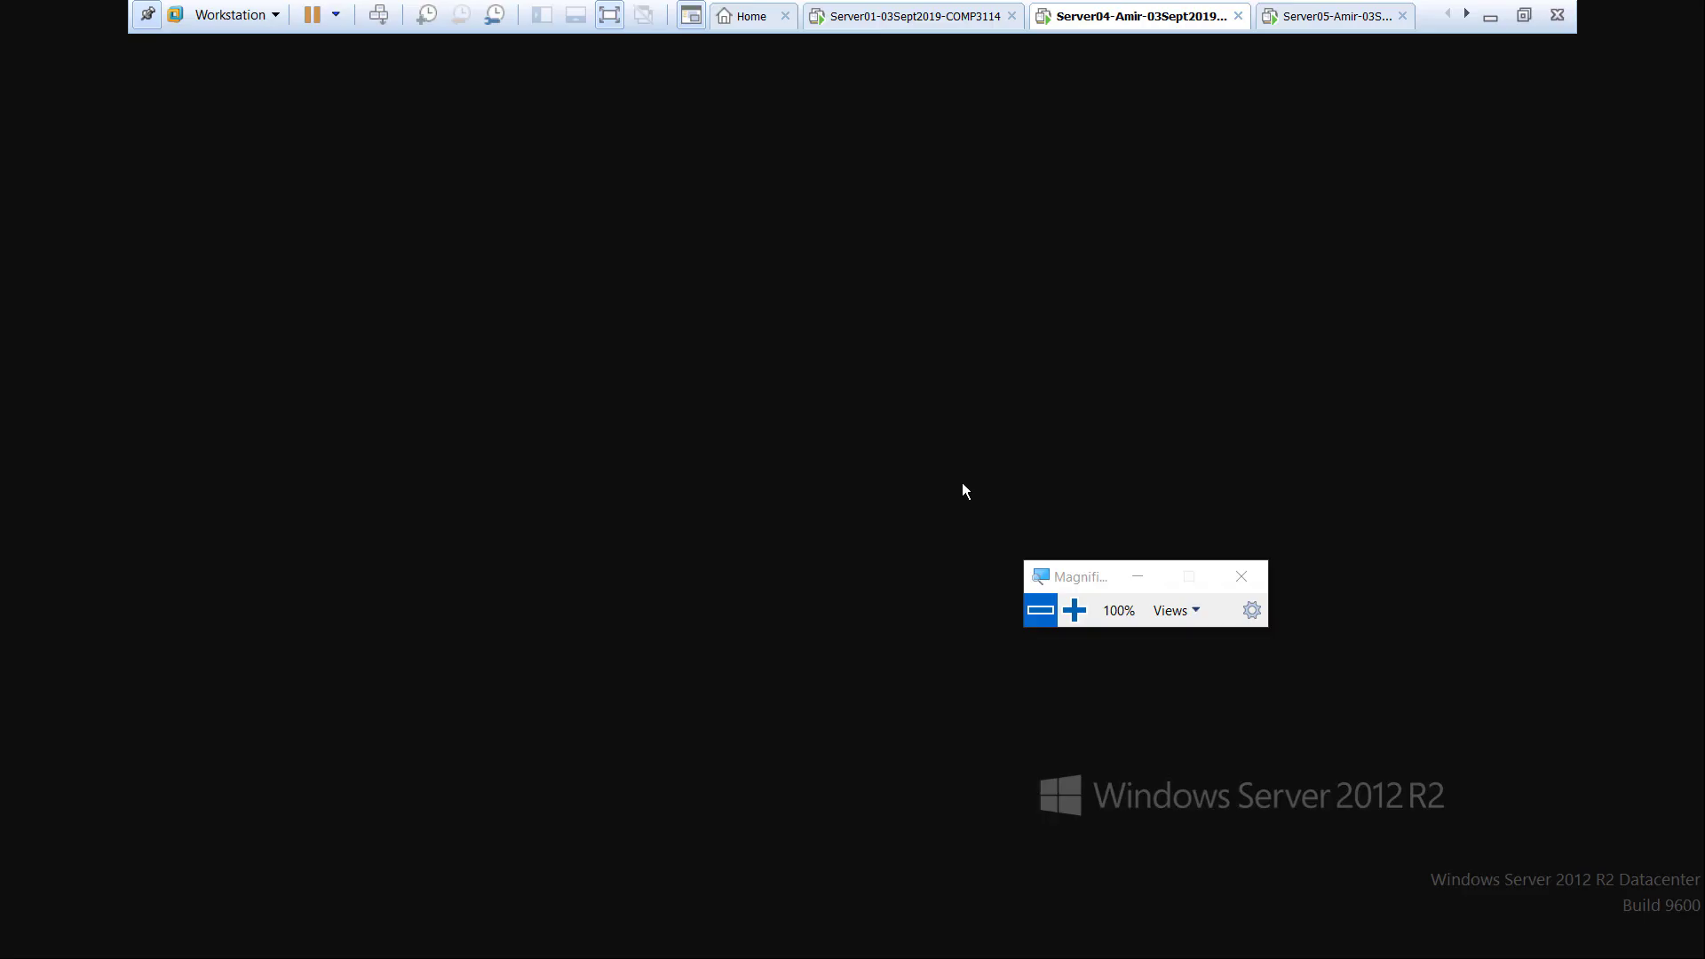
left_click(929, 515)
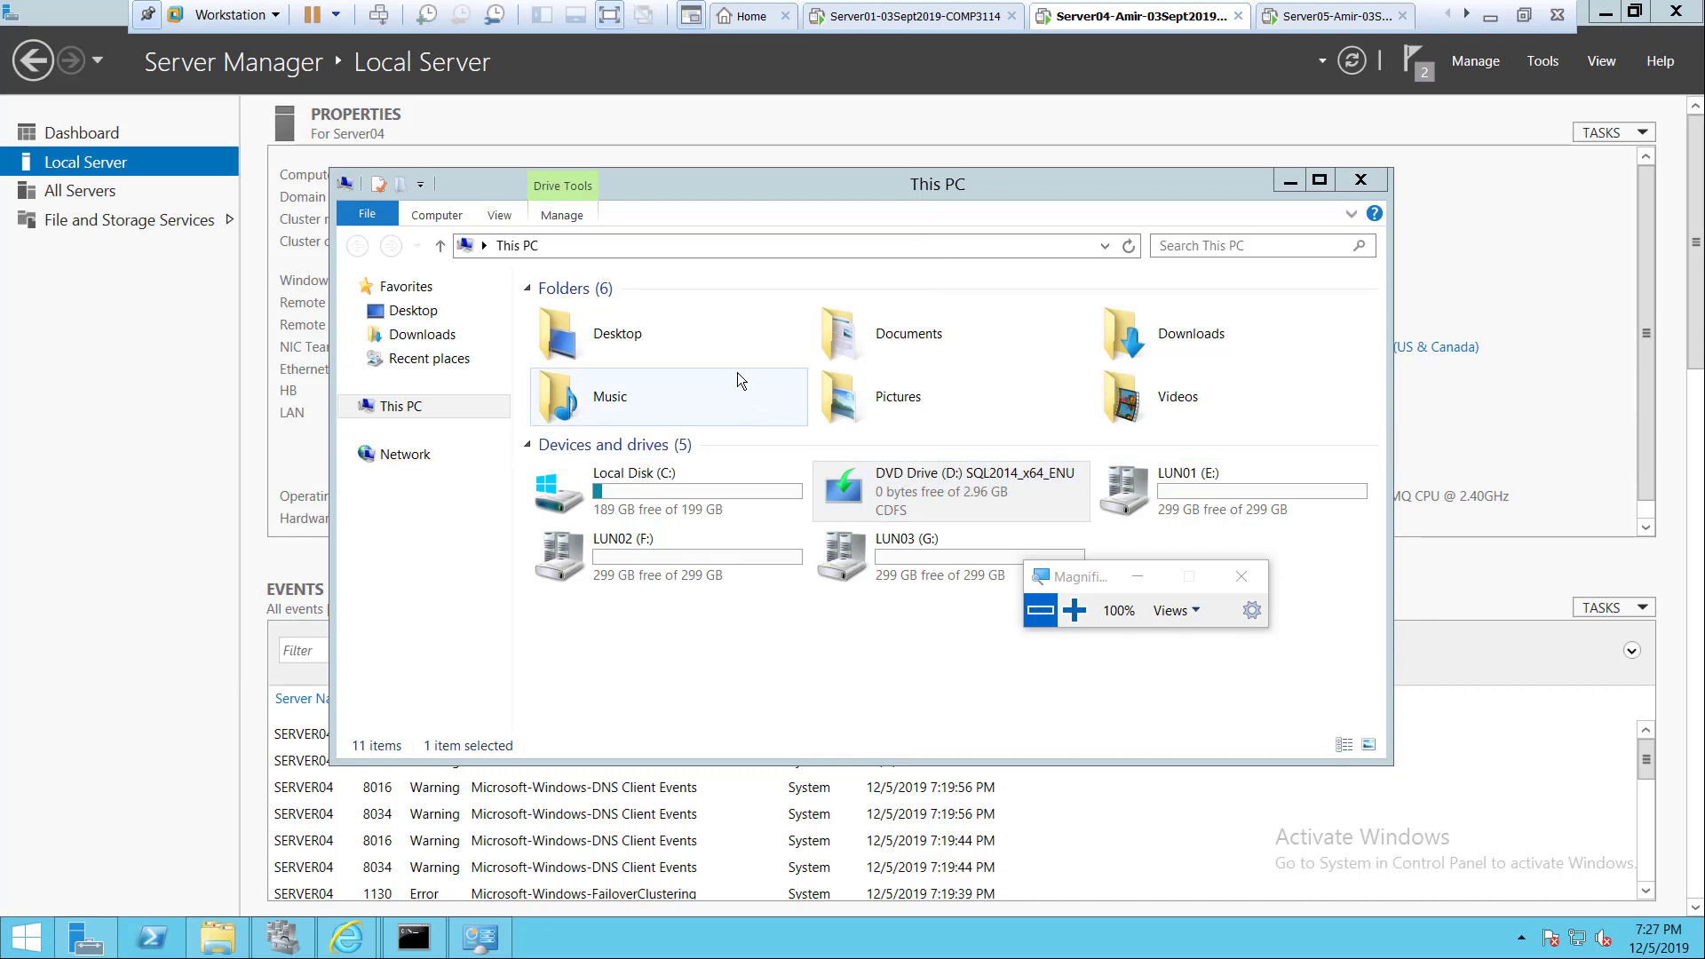
left_click(1323, 18)
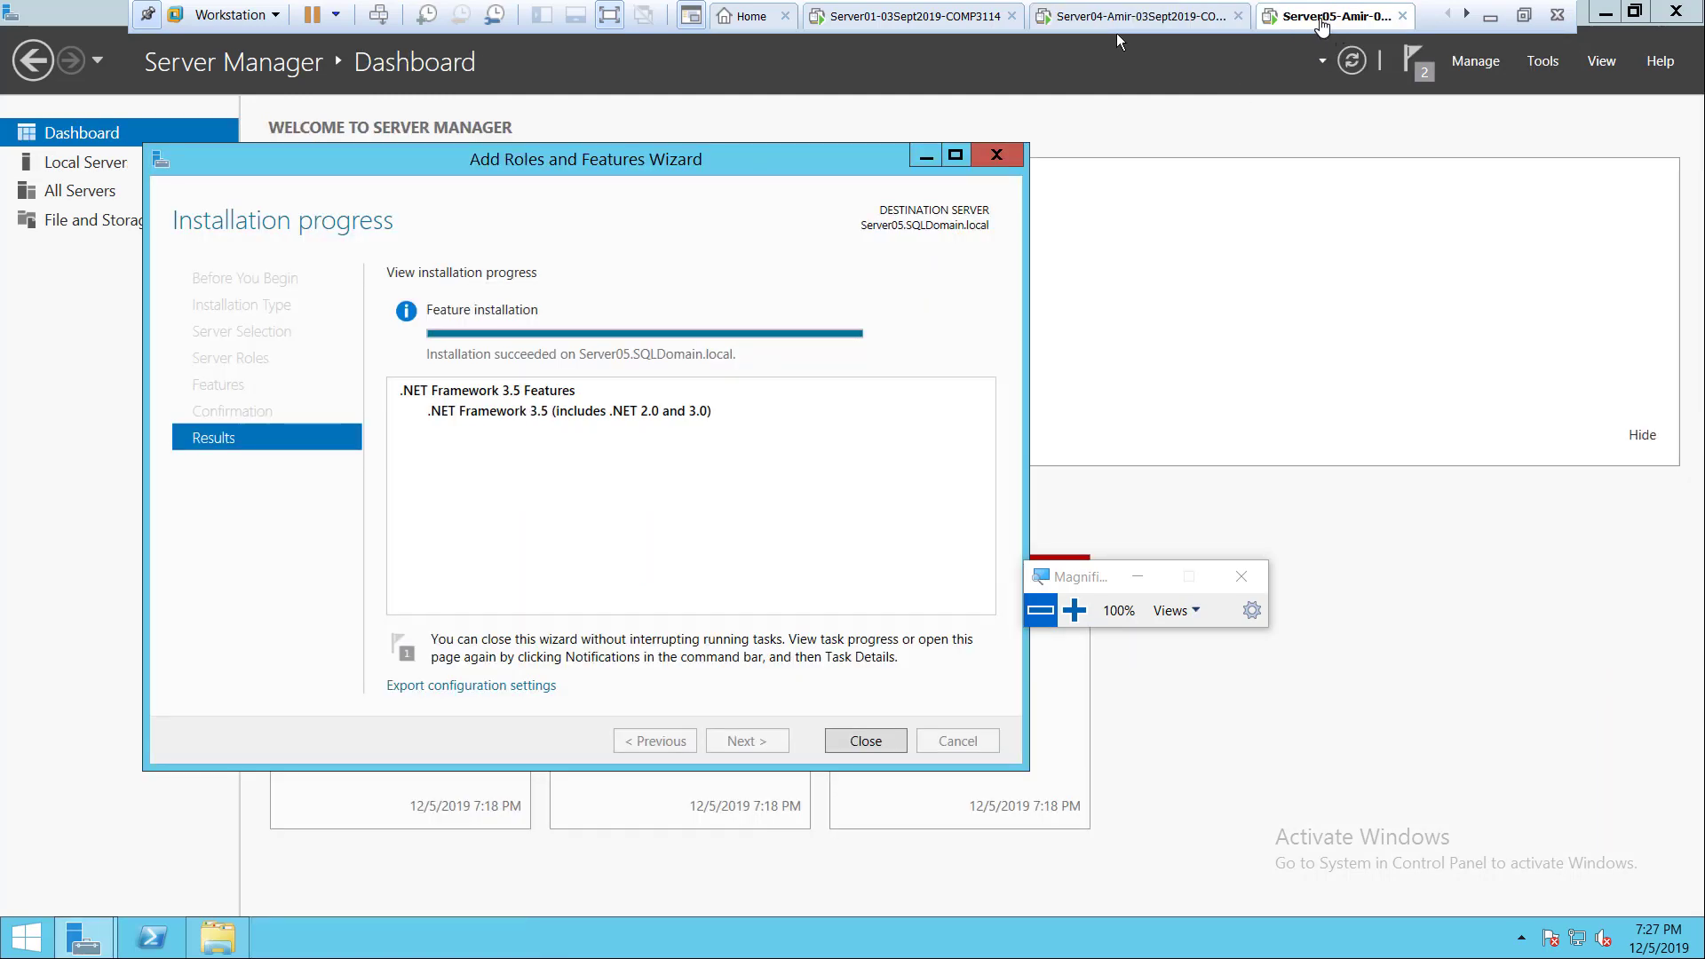
right_click(1321, 21)
left_click(1135, 25)
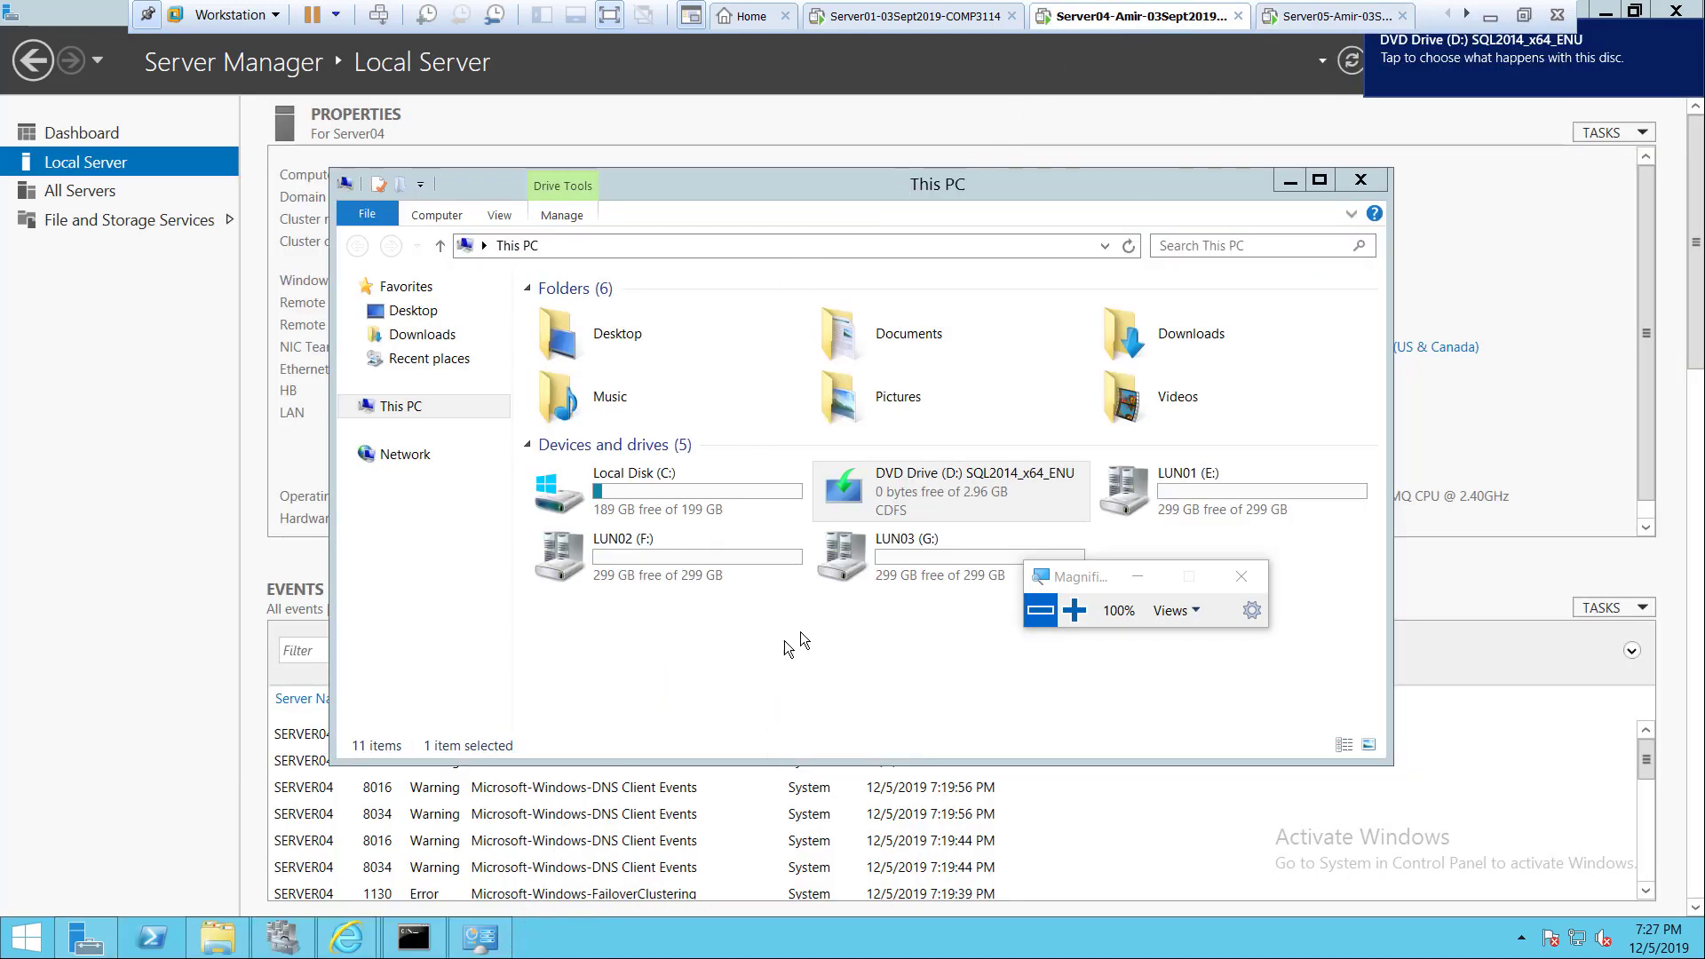
Run the SQL2014_x64_ENU disc on Server04 and start a new SQL Server failover cluster installation from the Installation Center.
double_click(879, 484)
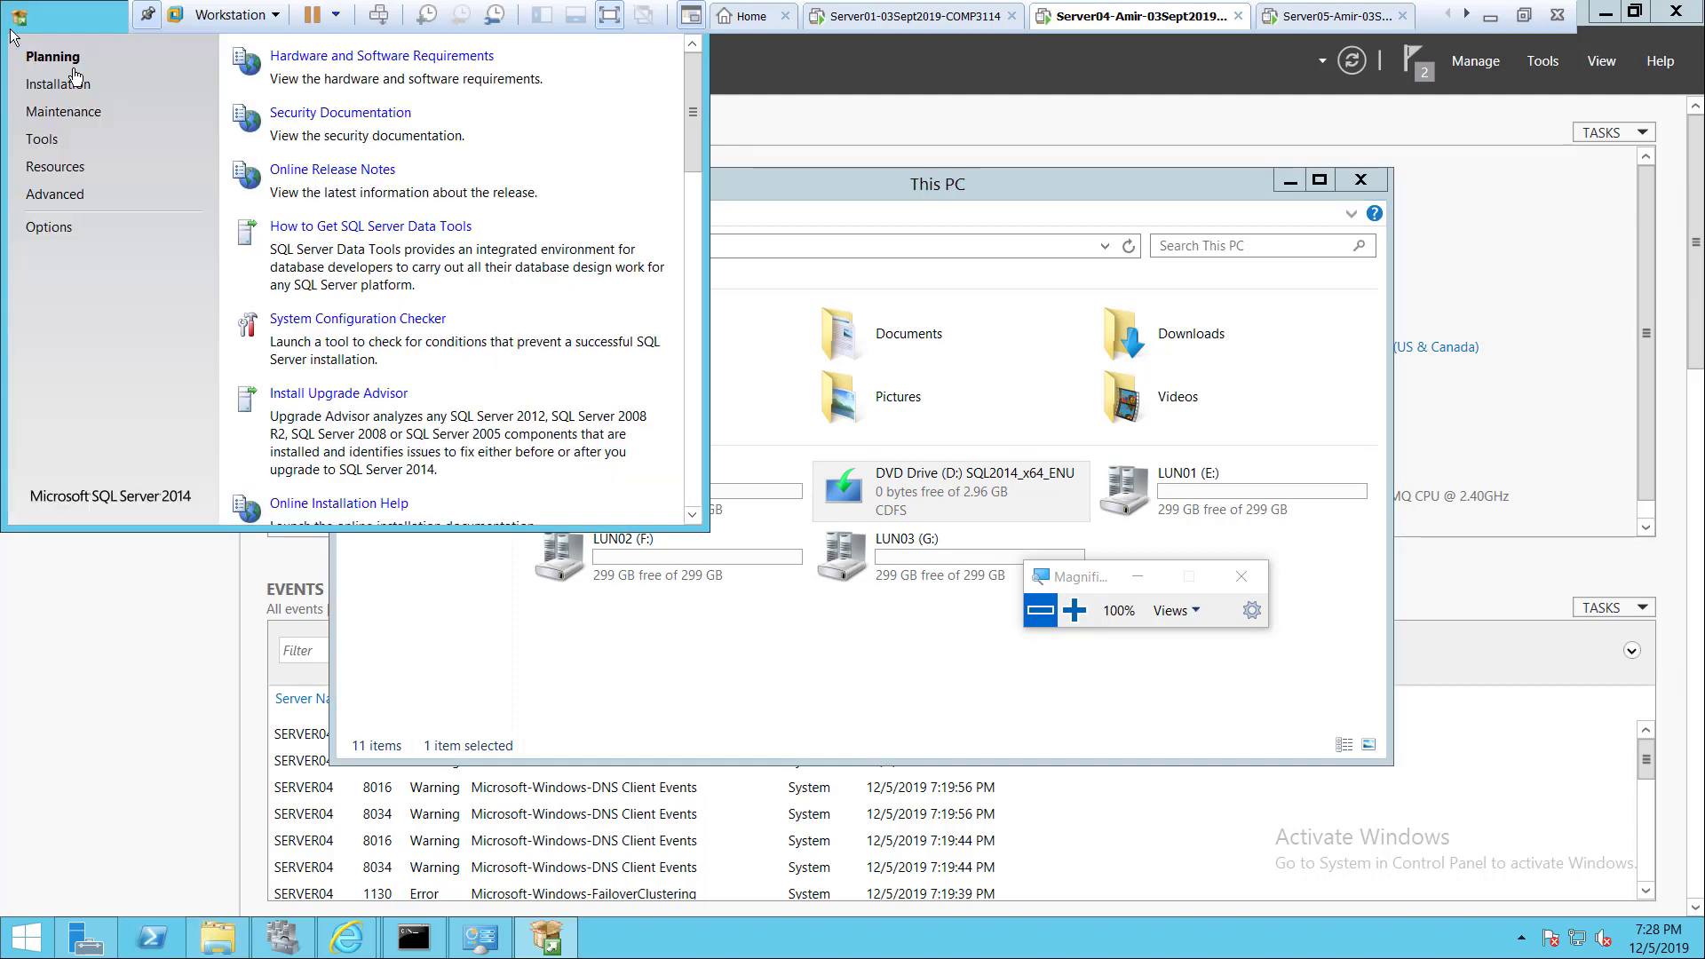
left_click_drag(80, 19, 319, 237)
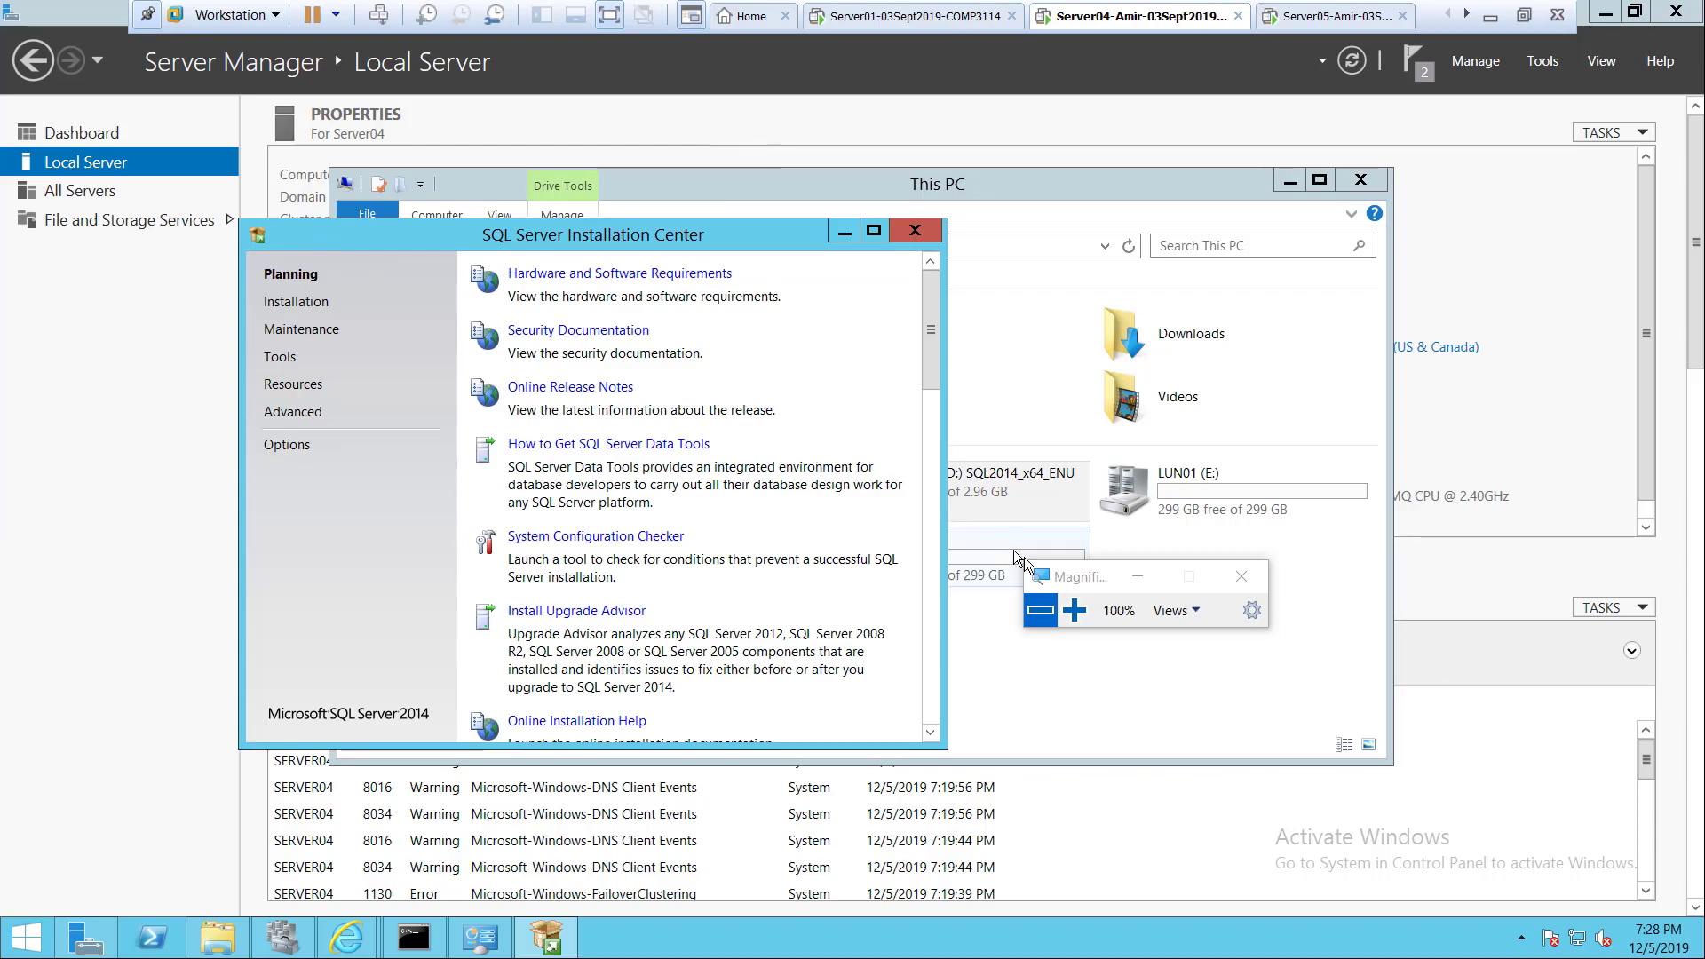
left_click(1077, 610)
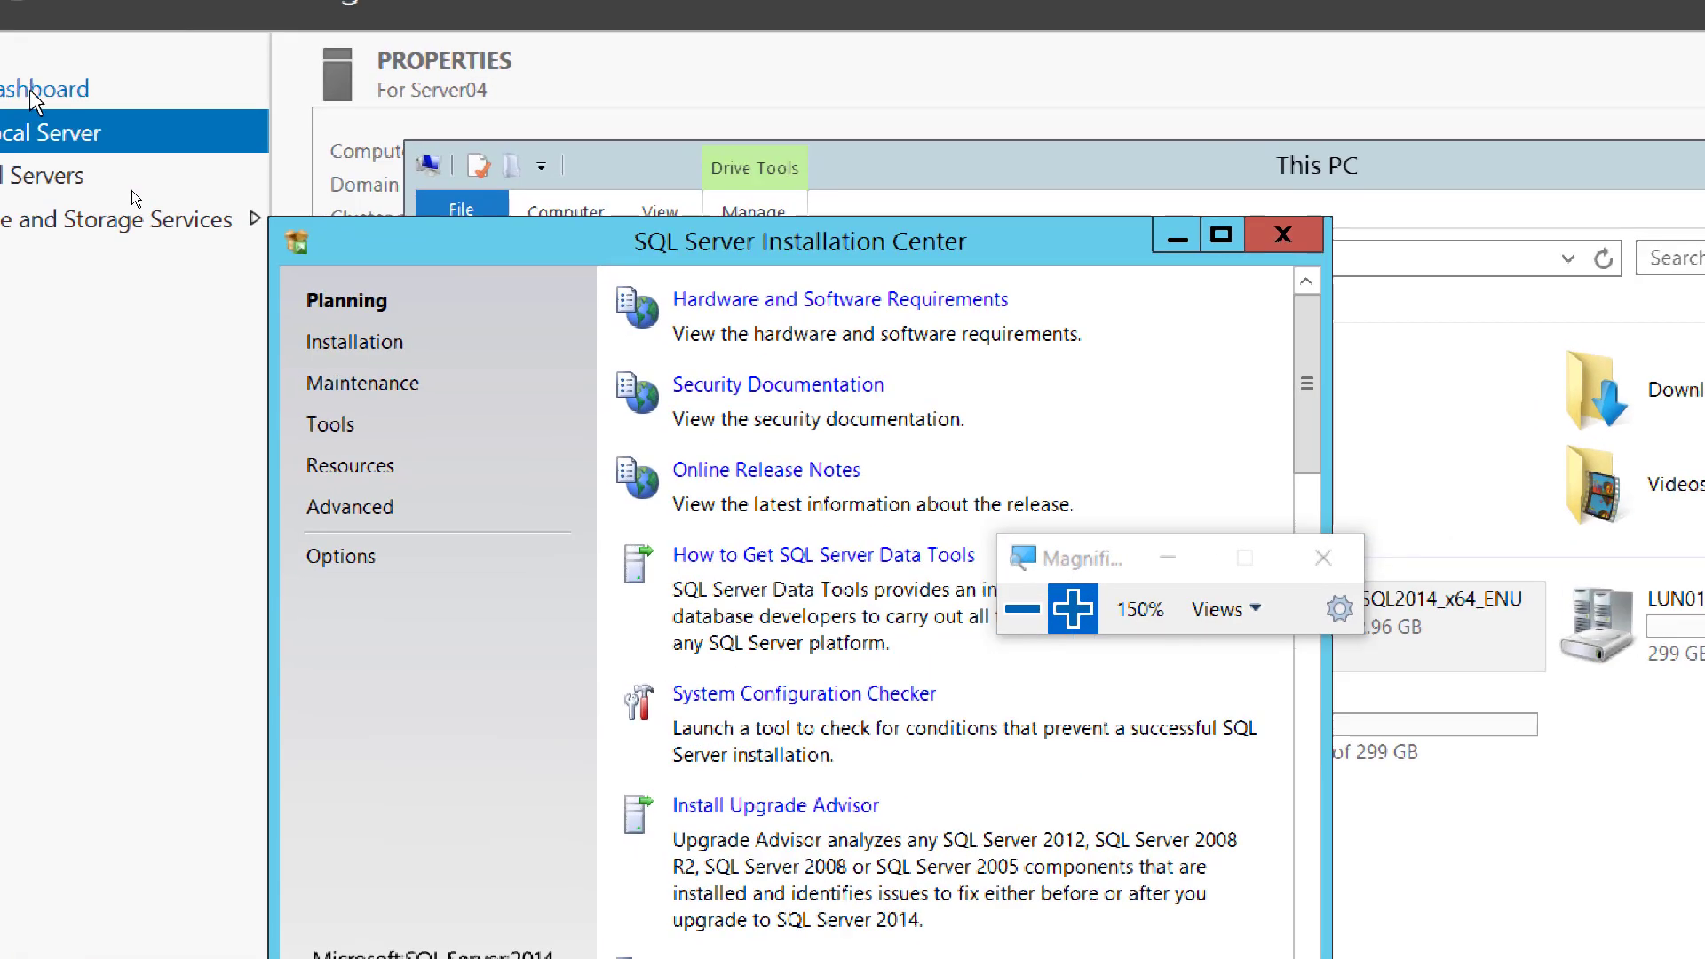
left_click(355, 346)
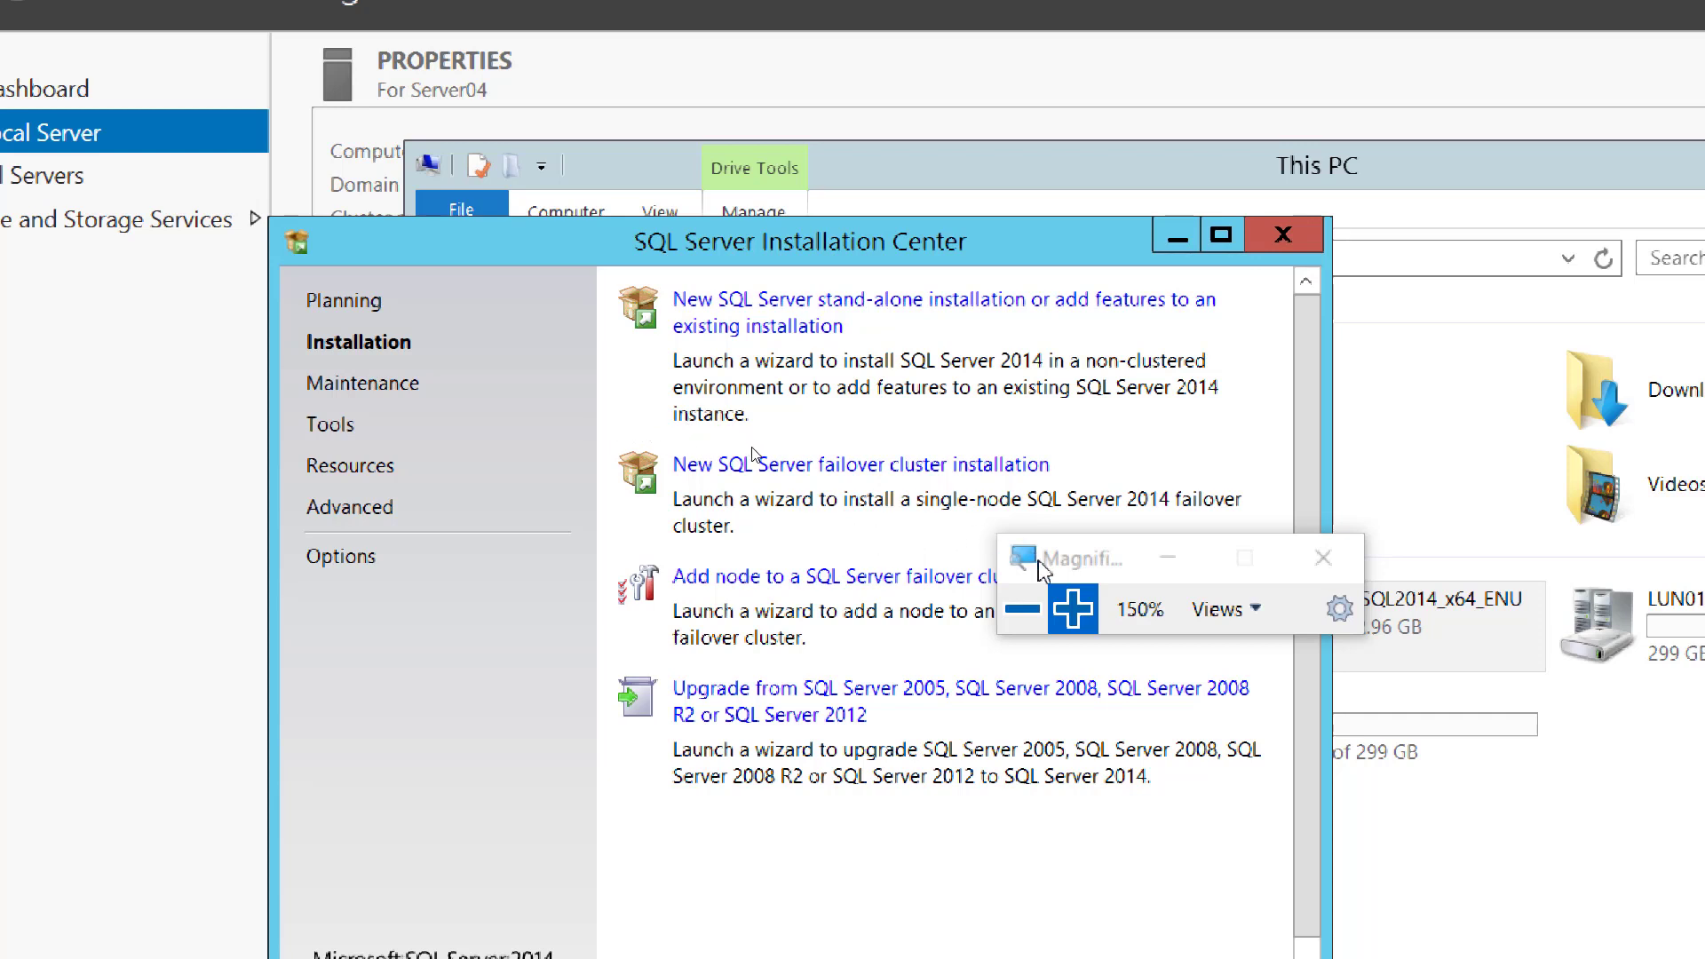
left_click_drag(1062, 569, 1256, 305)
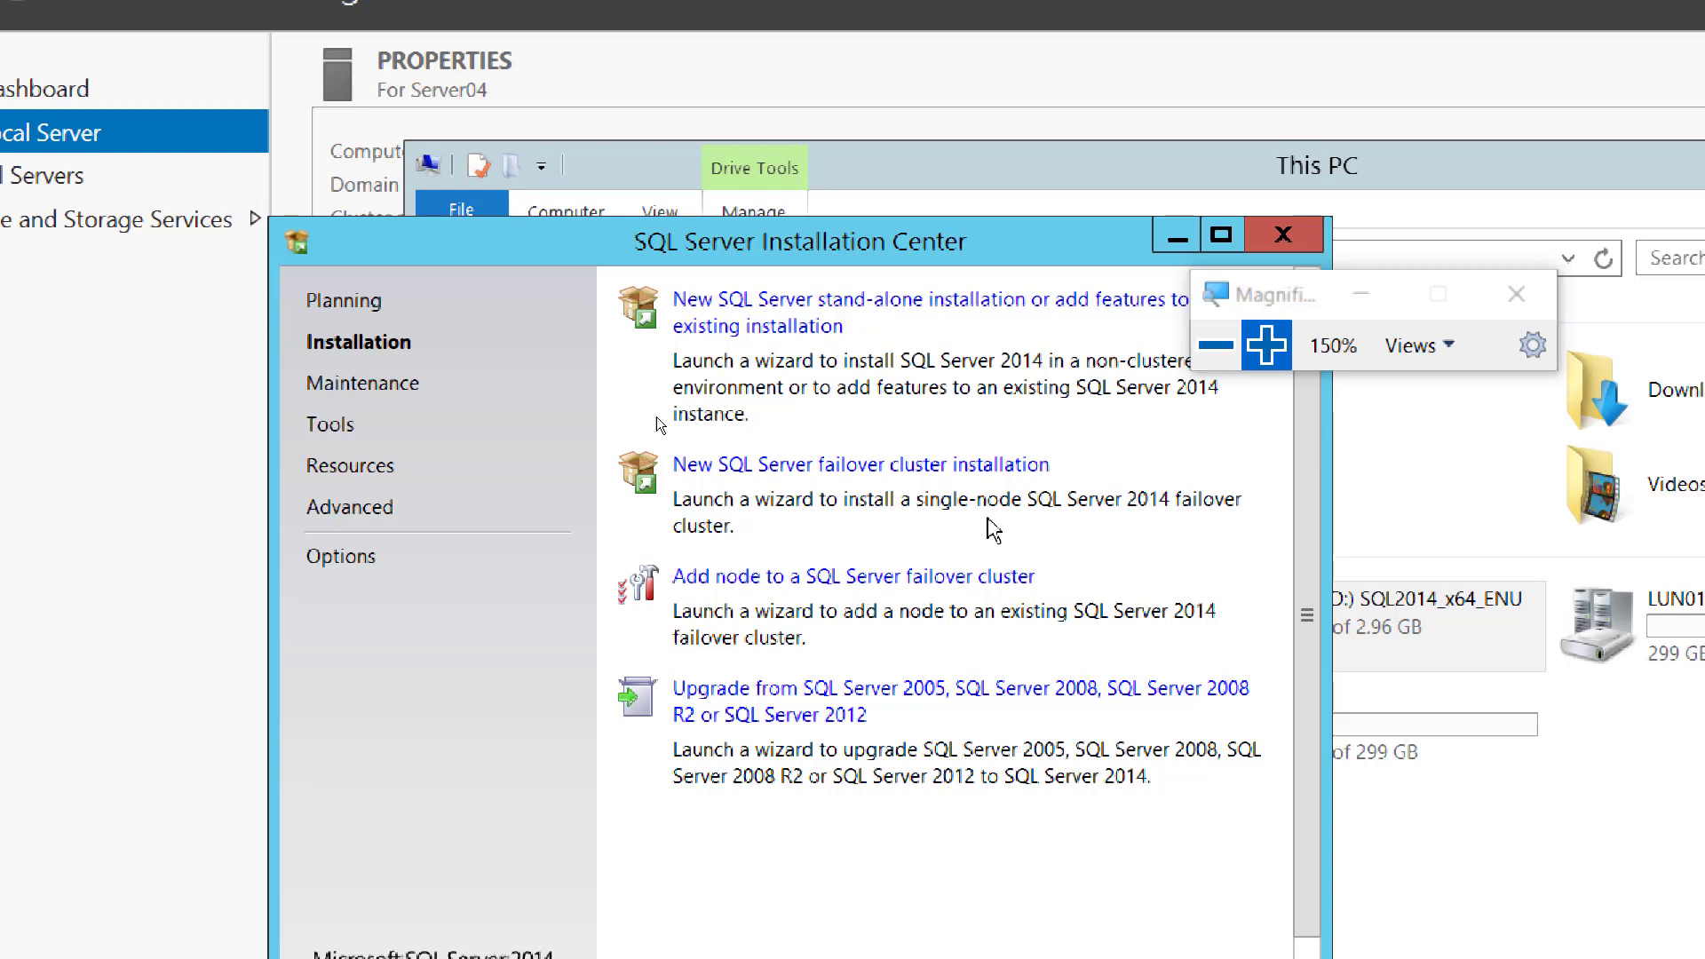
left_click(881, 465)
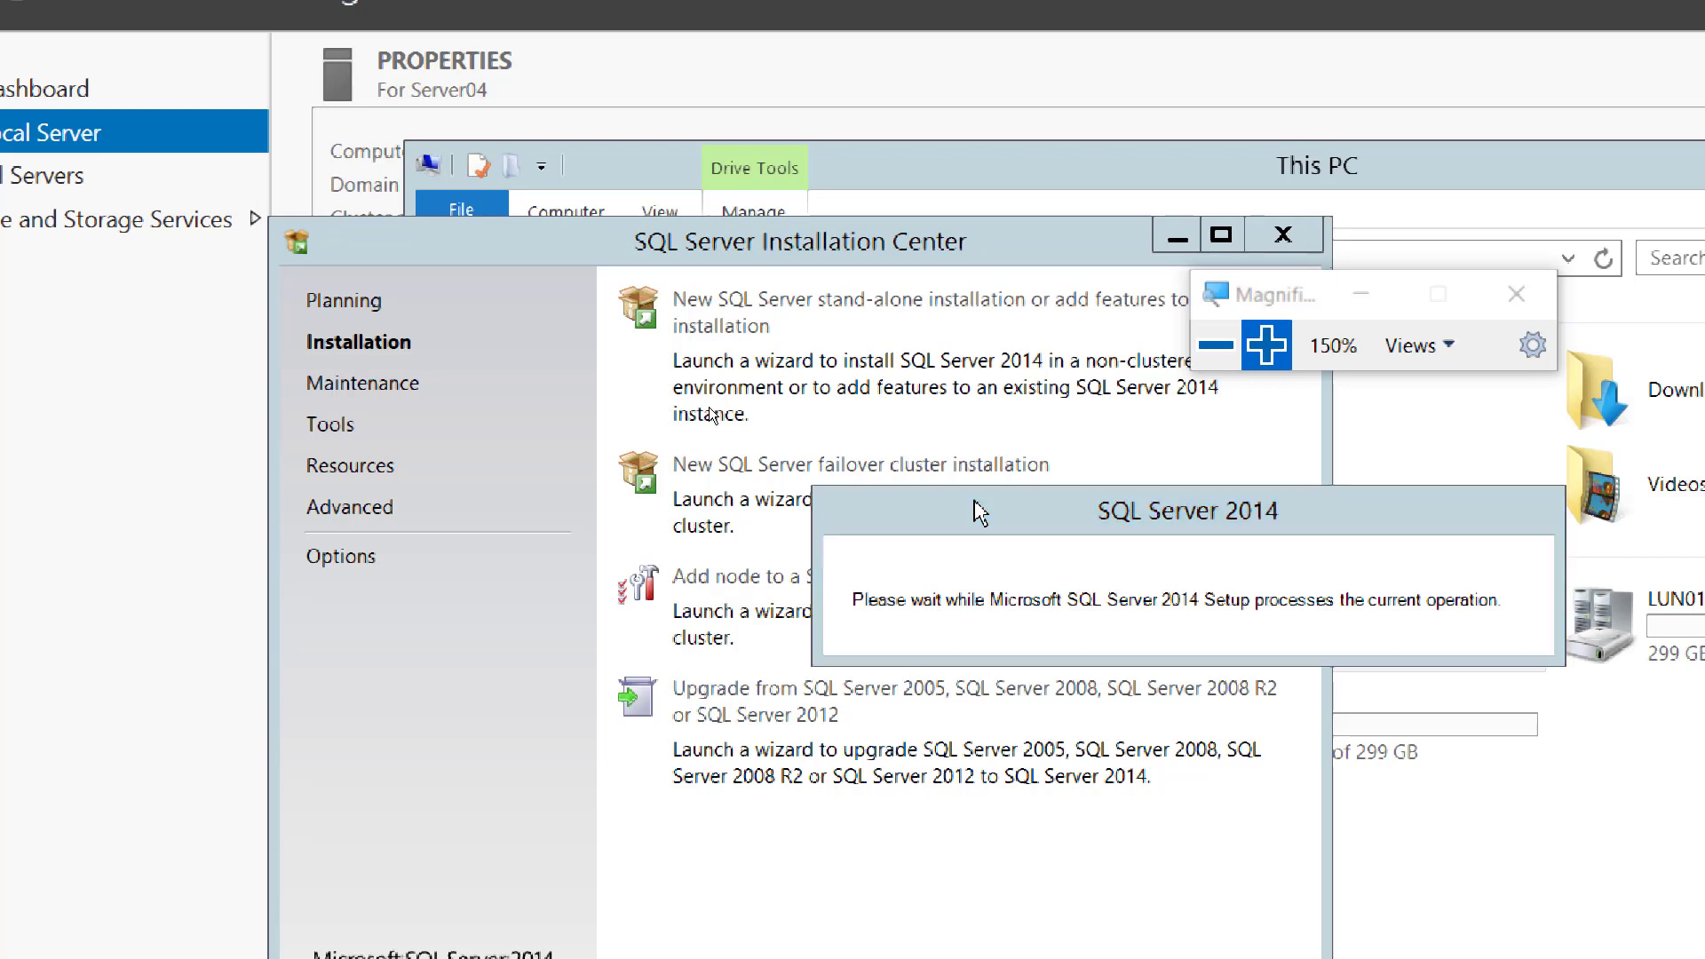
Check the continuous ping to 8.8.8.8 in the Command Prompt while SQL Server setup loads, and put it away again.
left_click(1214, 367)
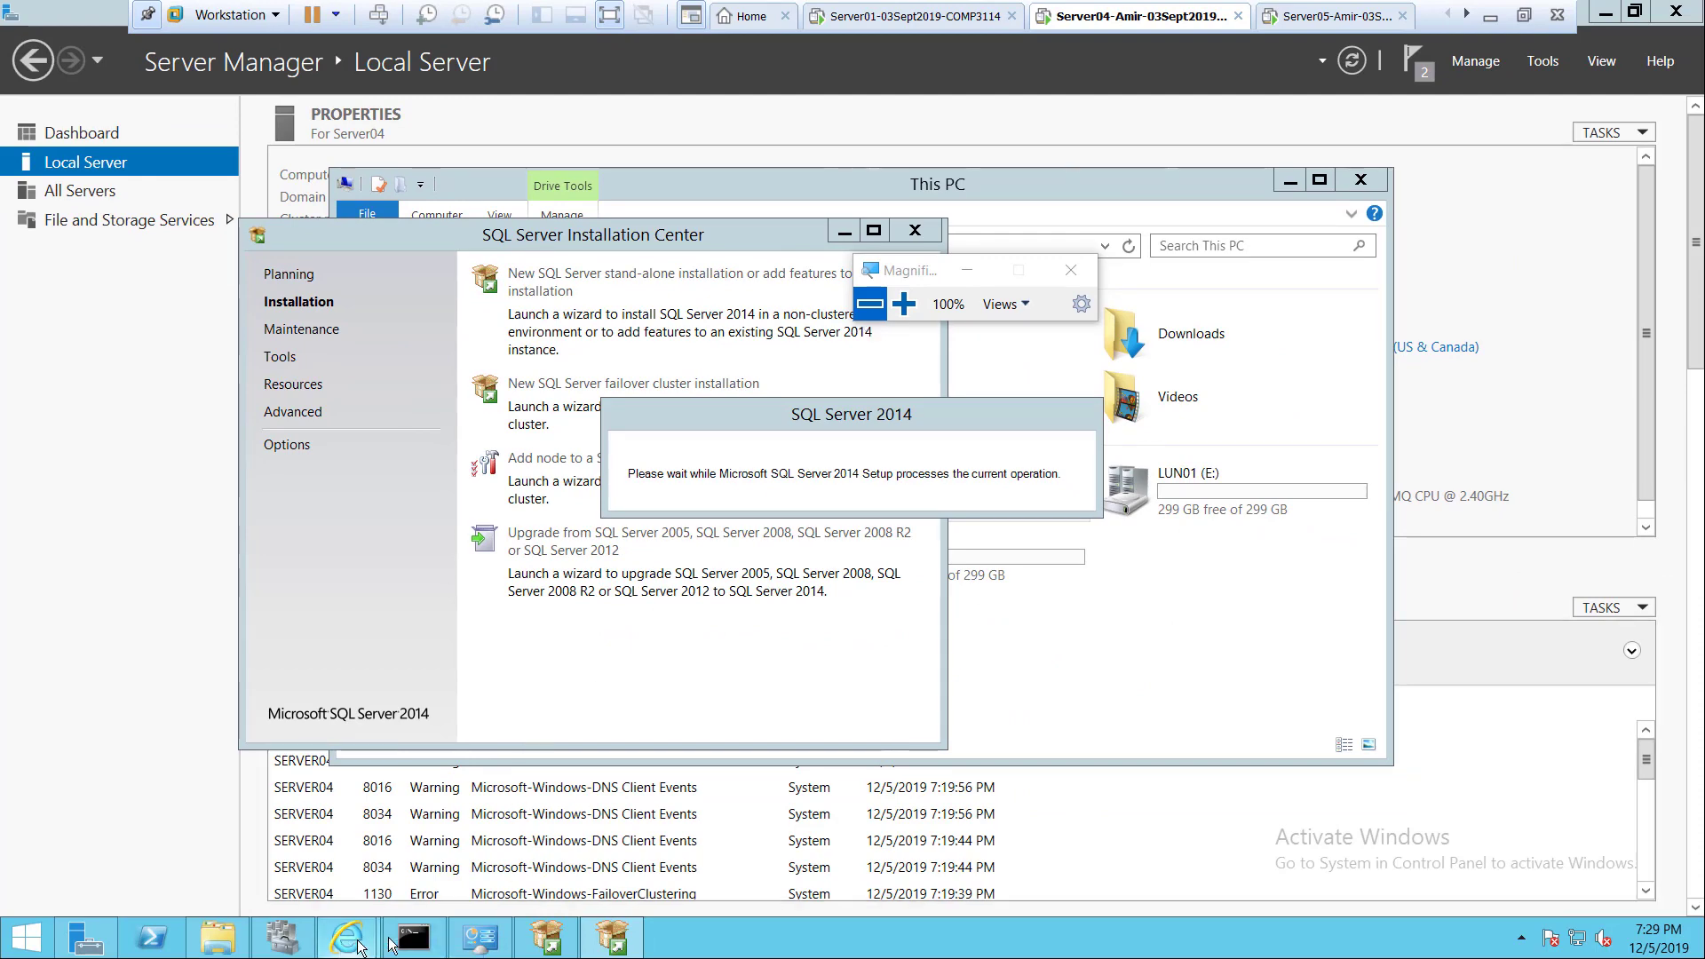
left_click(423, 947)
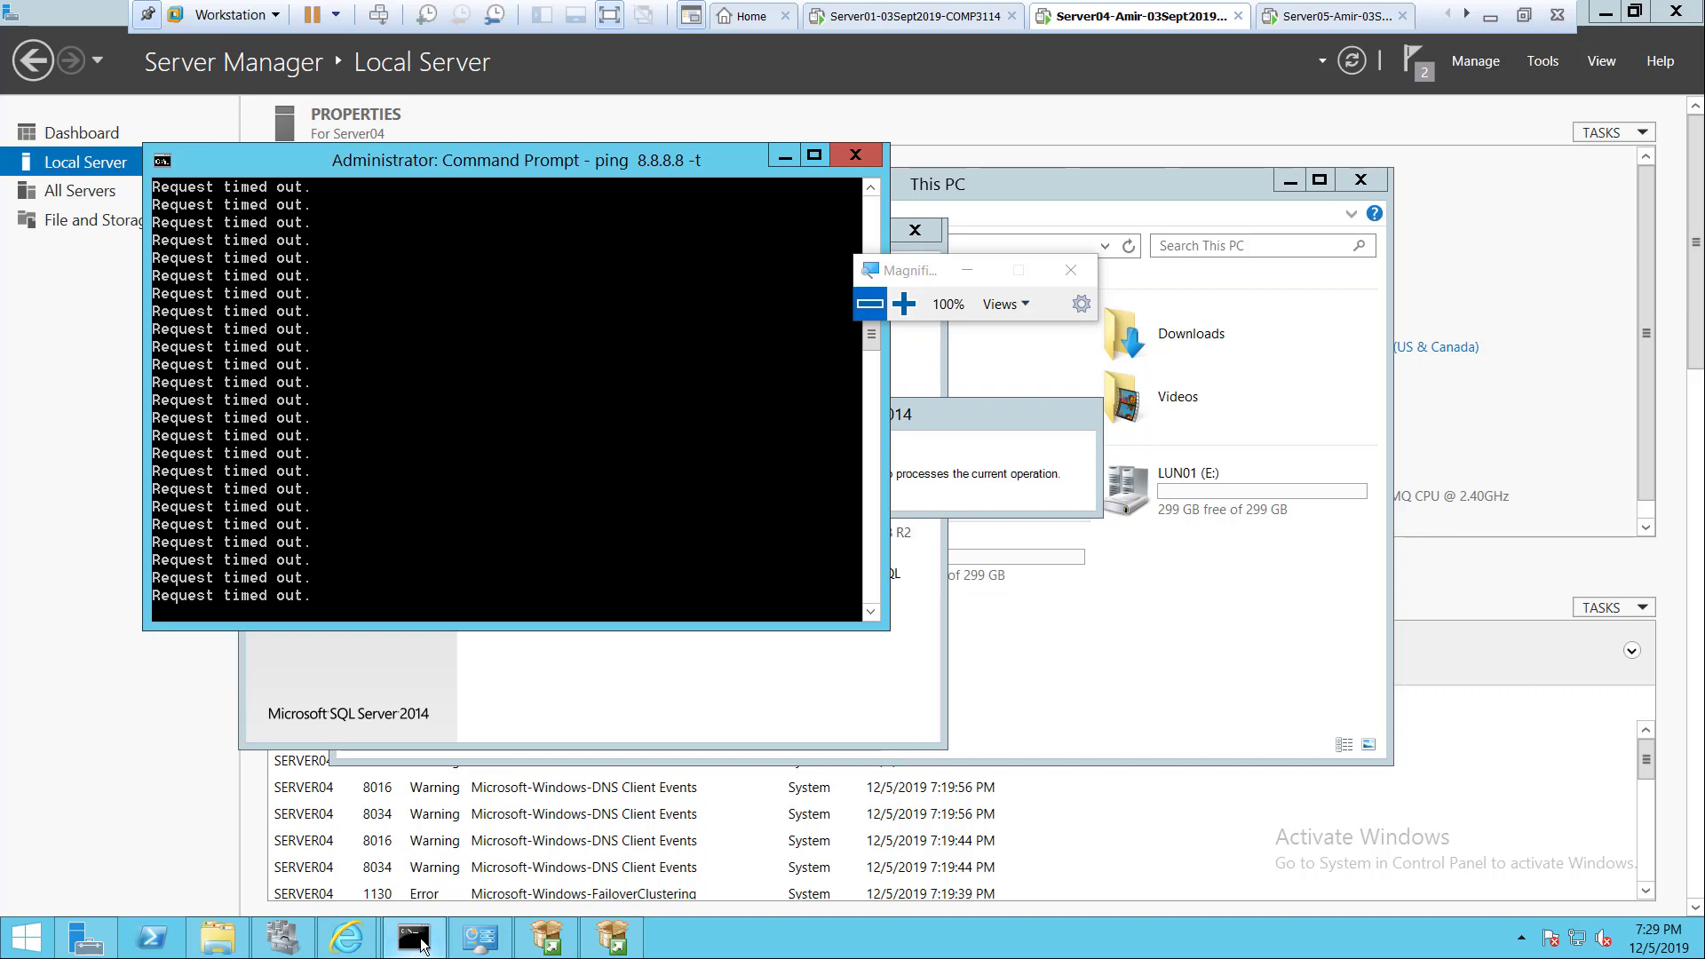
left_click(422, 947)
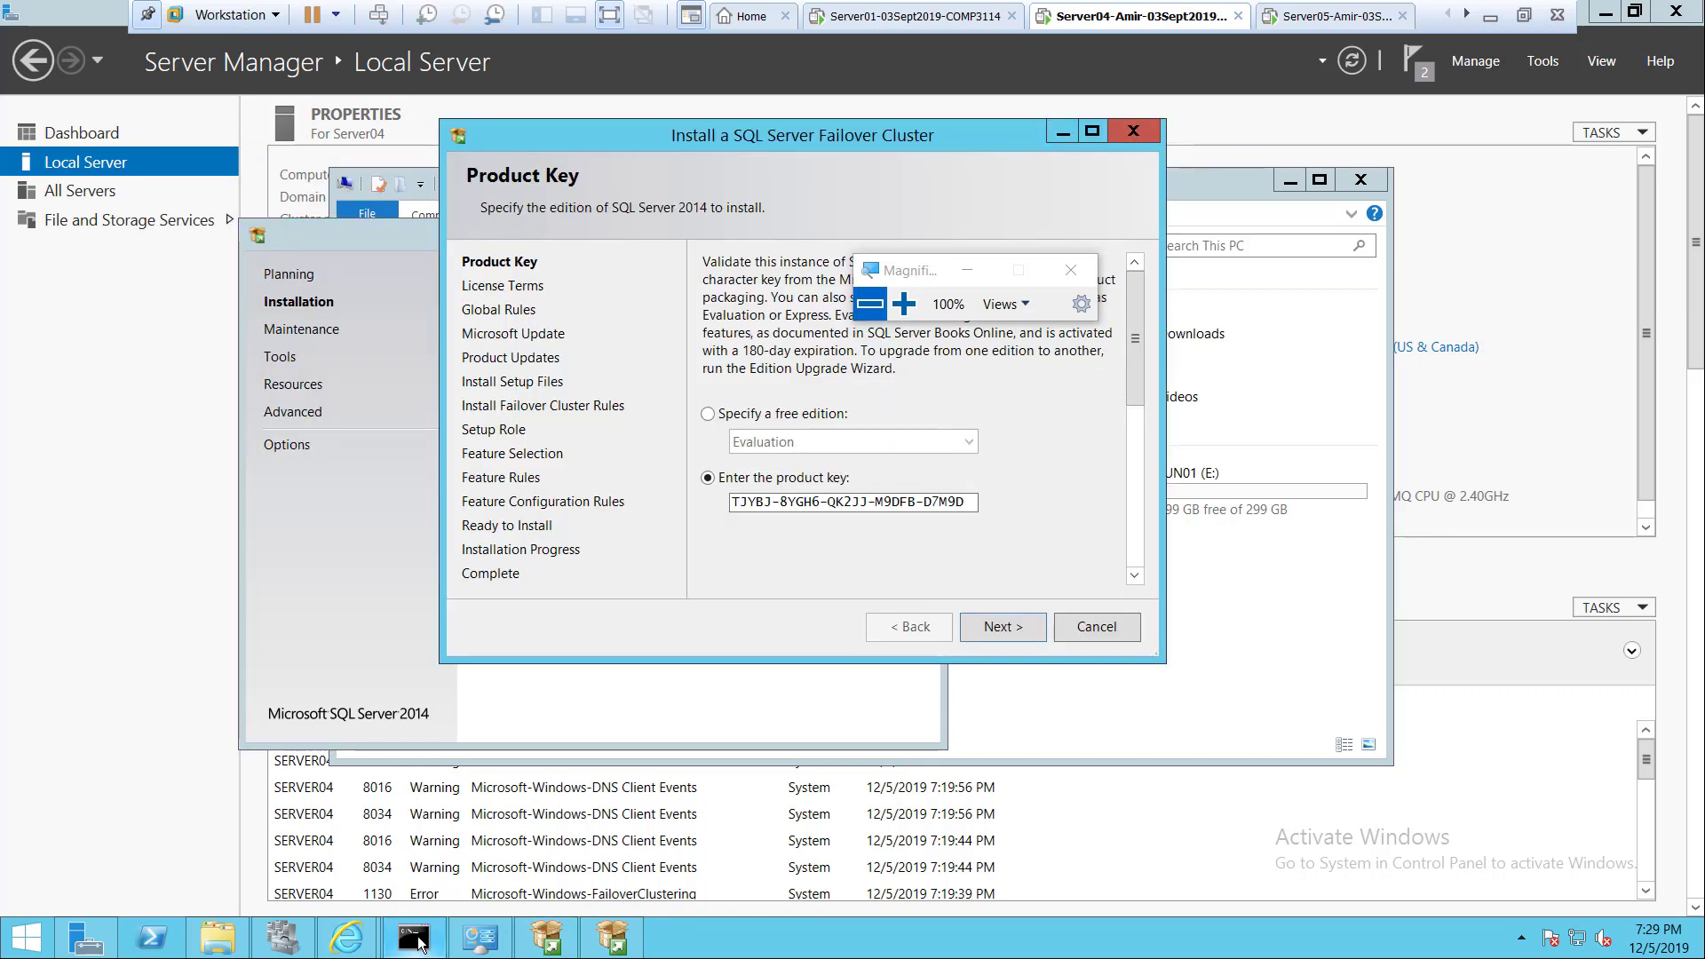
Keep the prefilled product key and accept the license terms to continue to the Global Rules check.
left_click(904, 304)
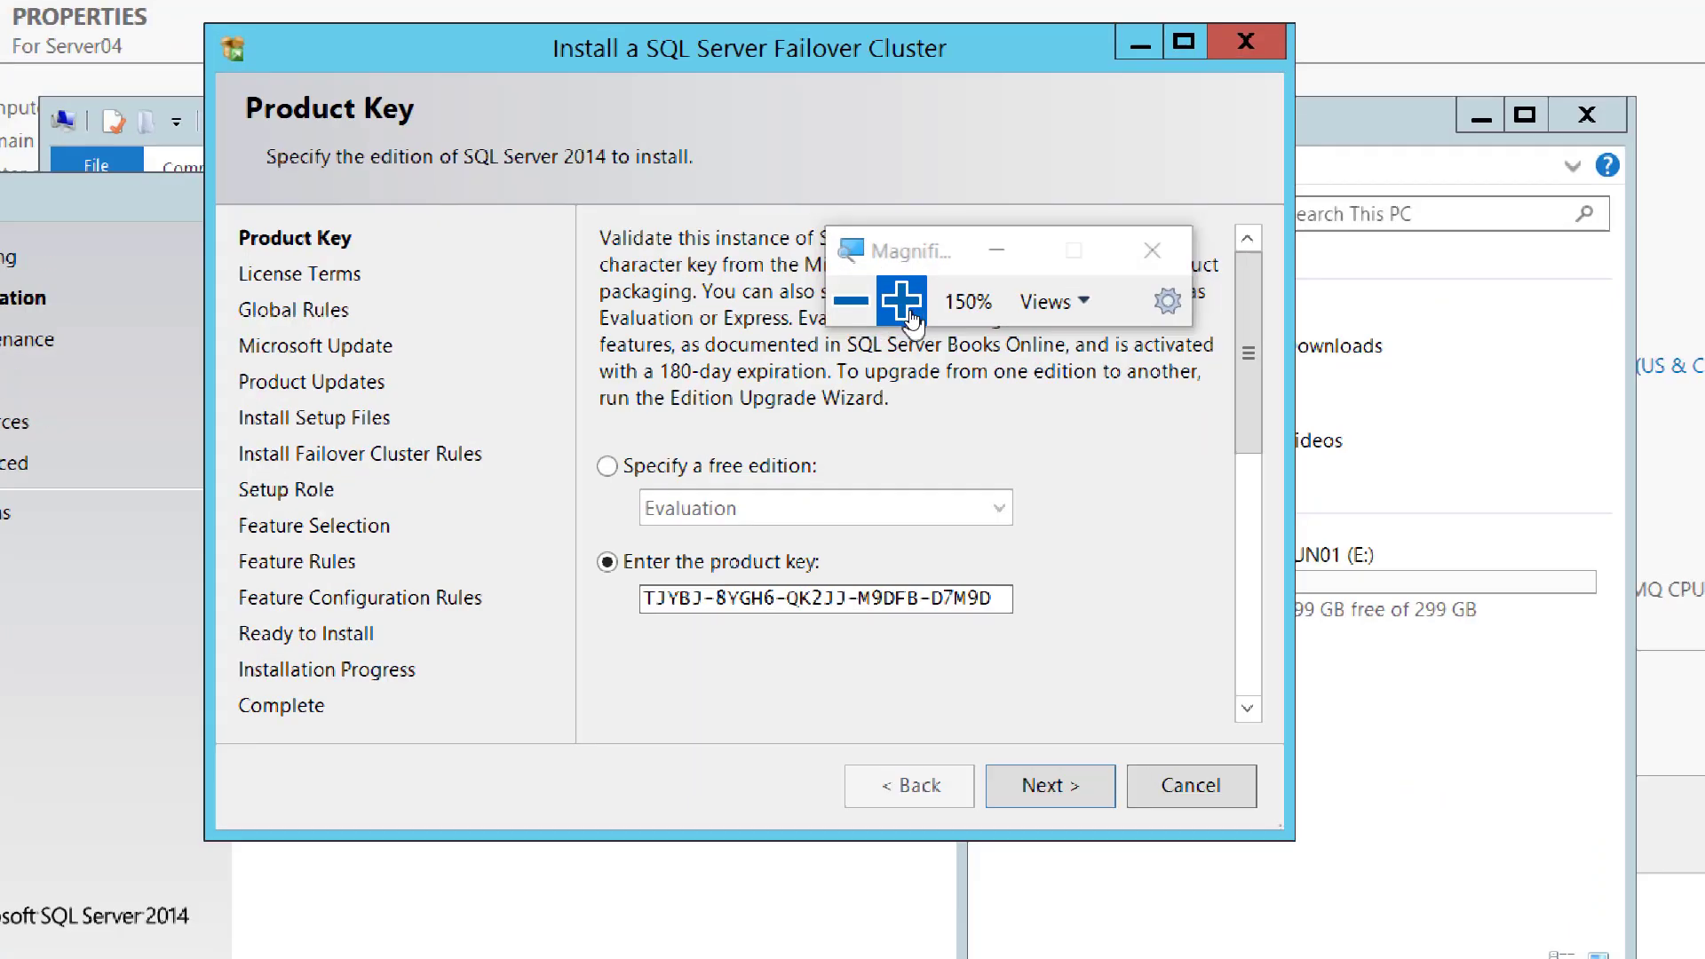
left_click(903, 315)
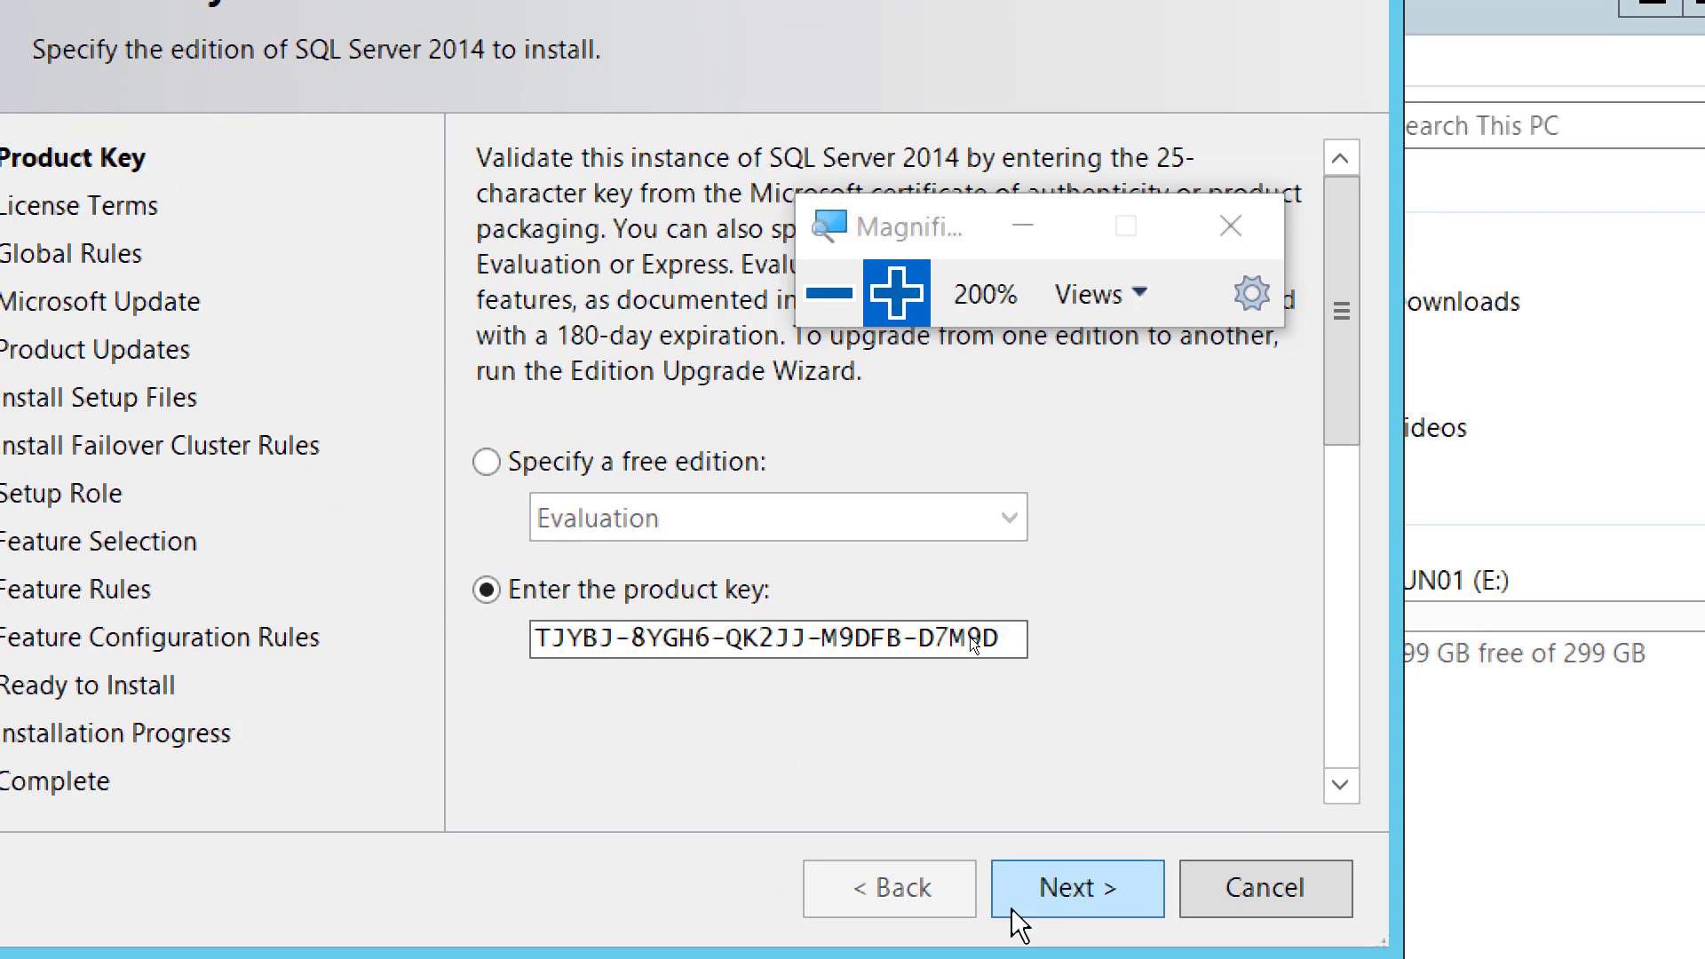
left_click(1058, 869)
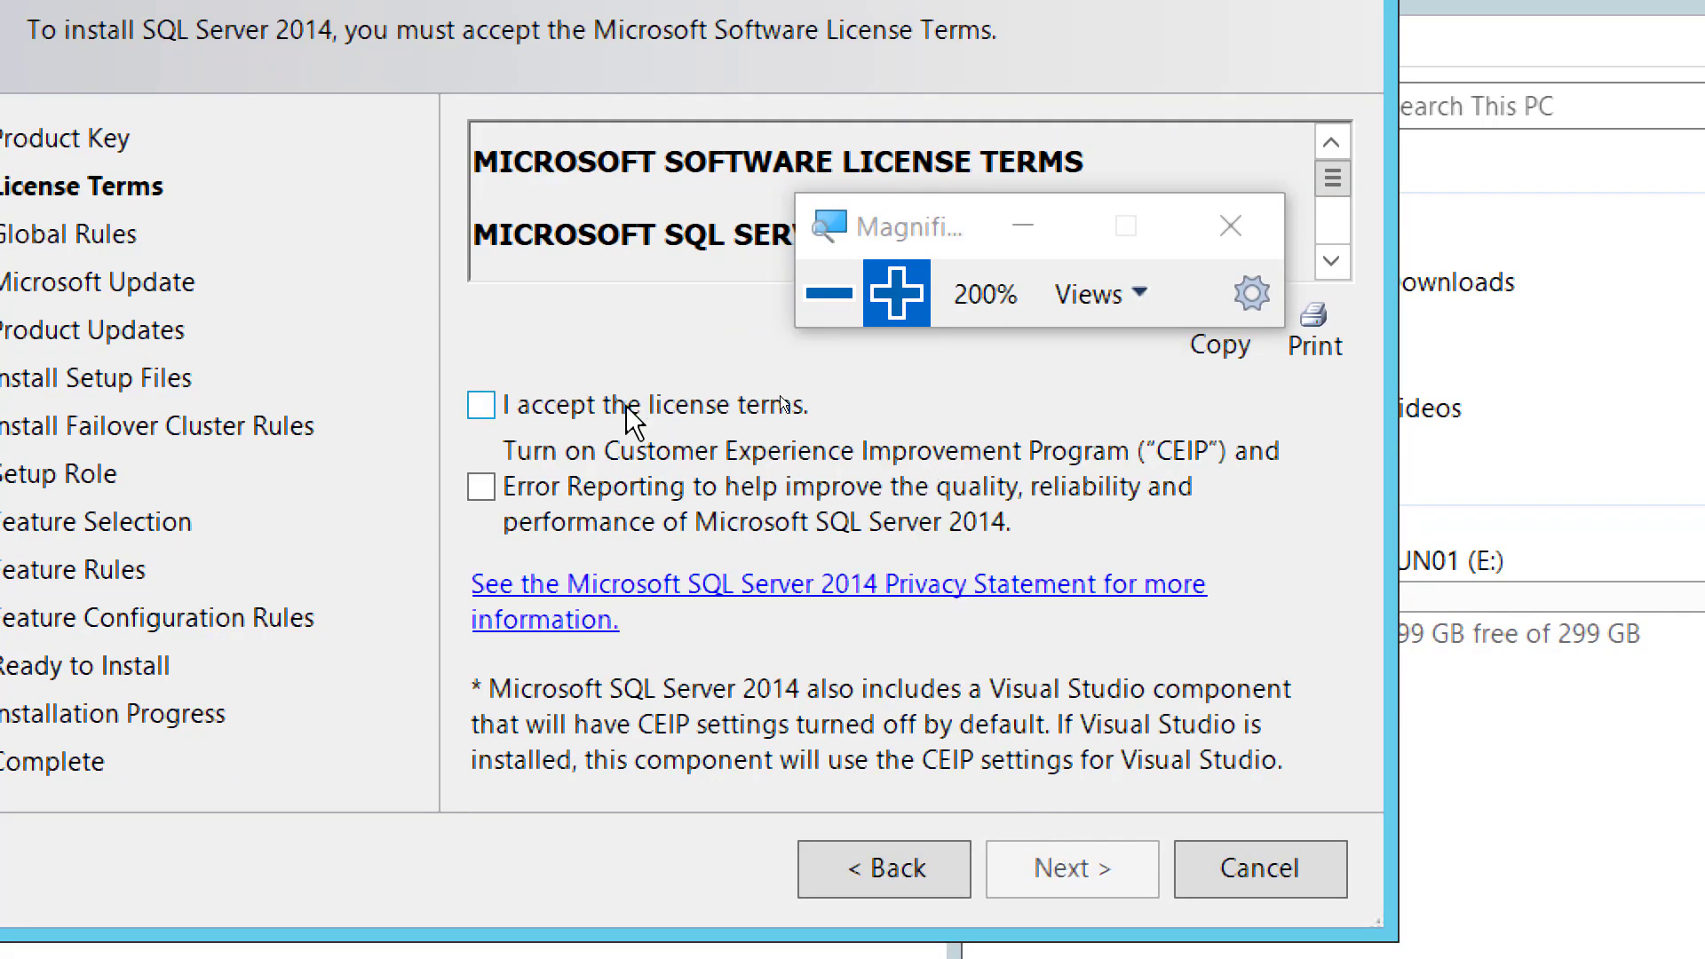
left_click(626, 406)
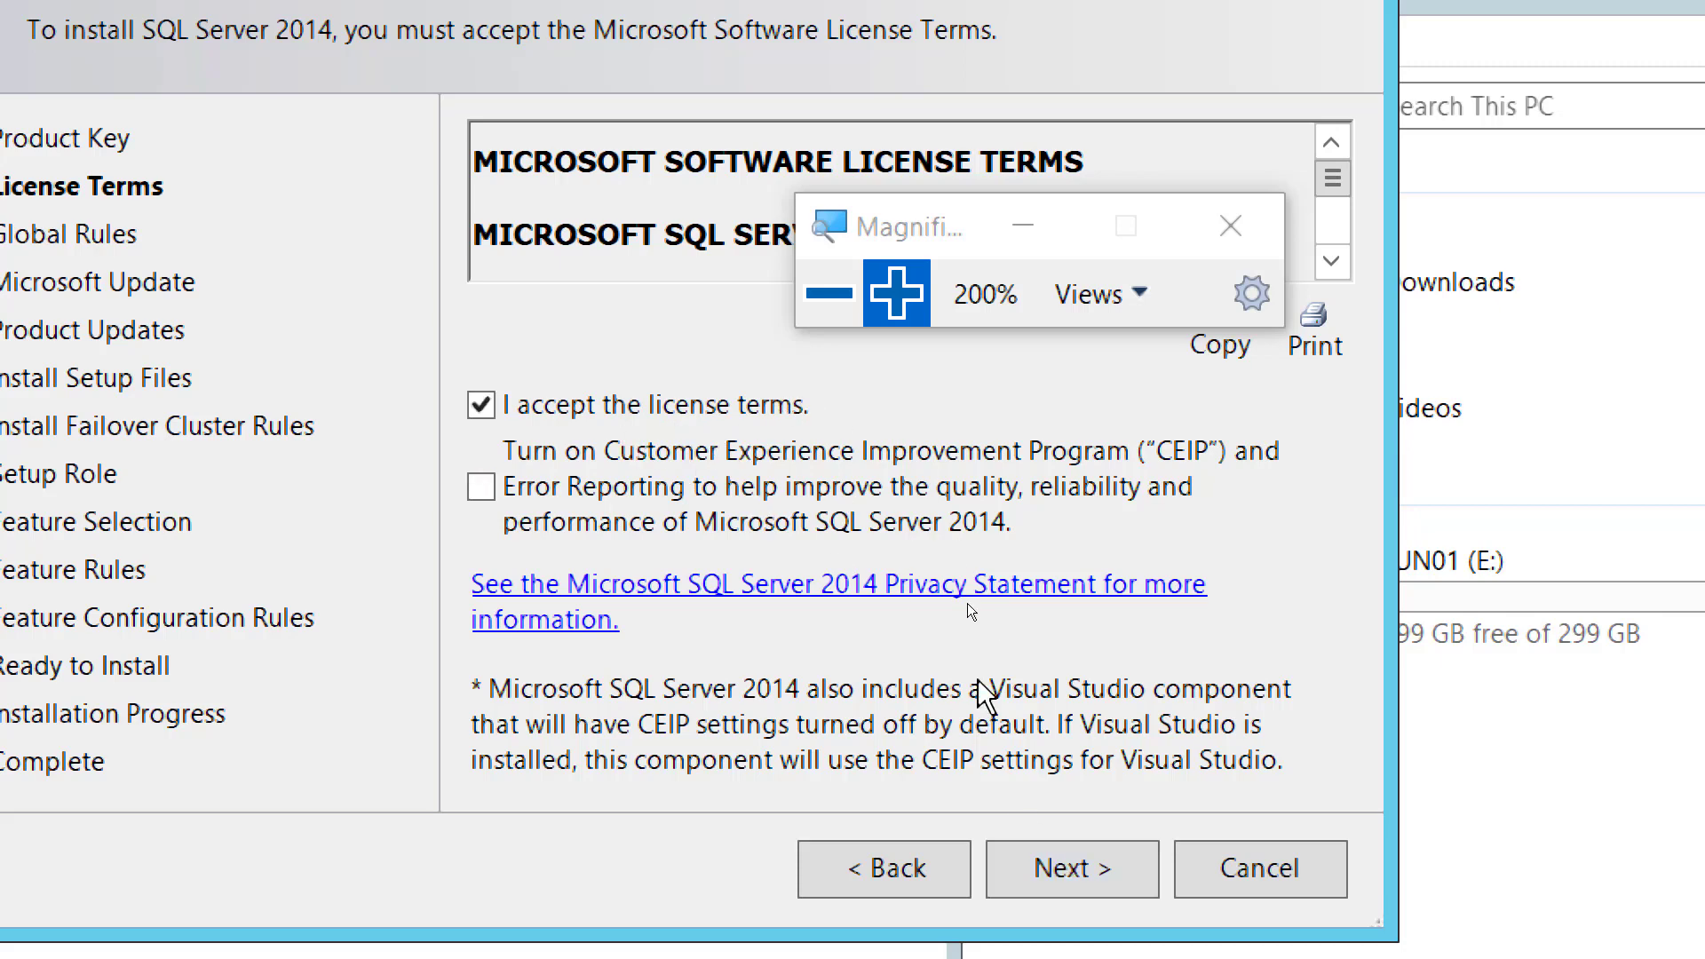
left_click(1041, 857)
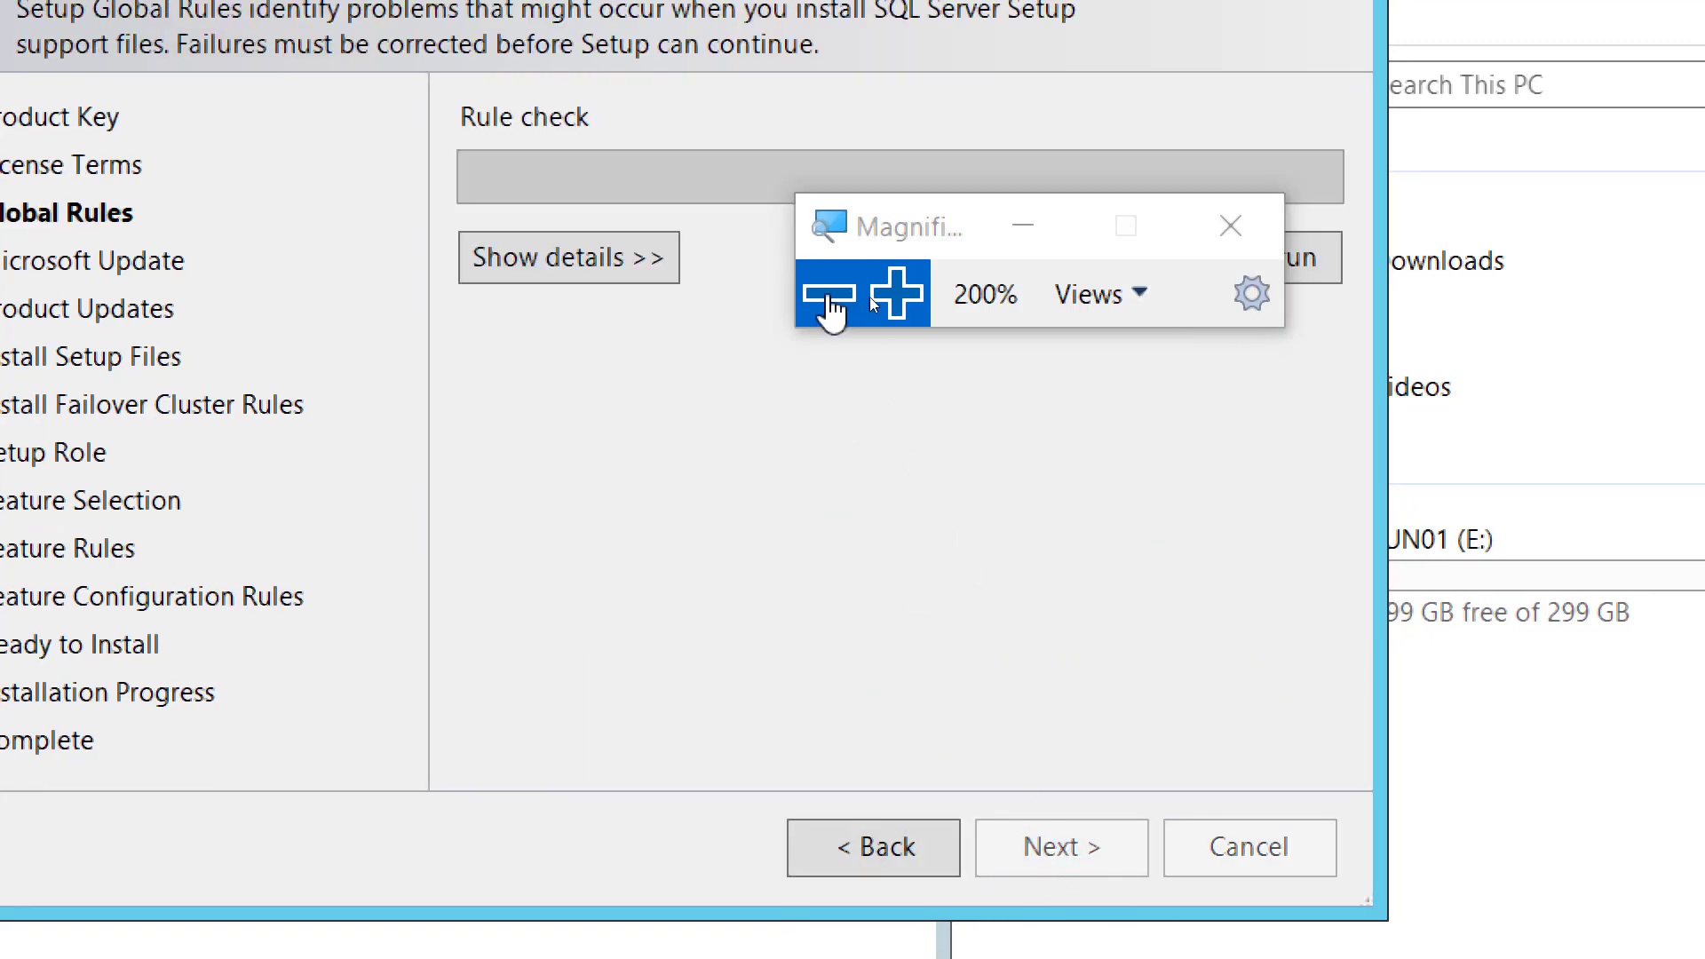
Show the details of the Global Rules check and look at the running ping to 8.8.8.8 while the rules are processed.
left_click_drag(875, 220, 1539, 252)
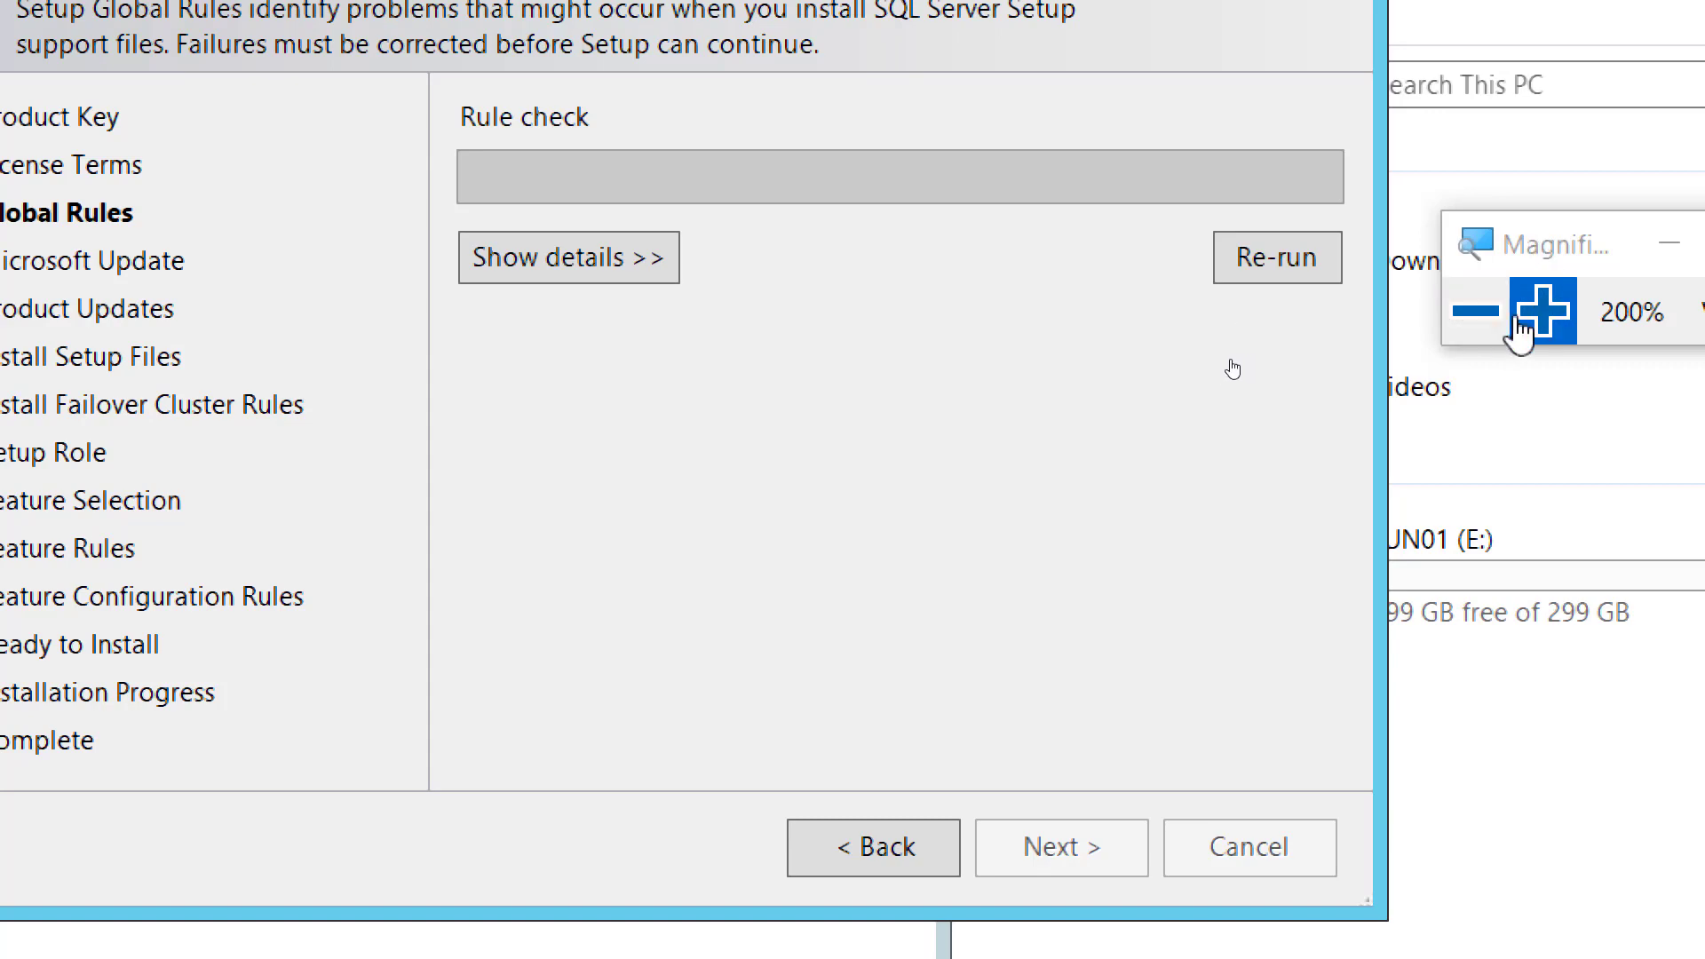
left_click(1475, 312)
left_click(1475, 313)
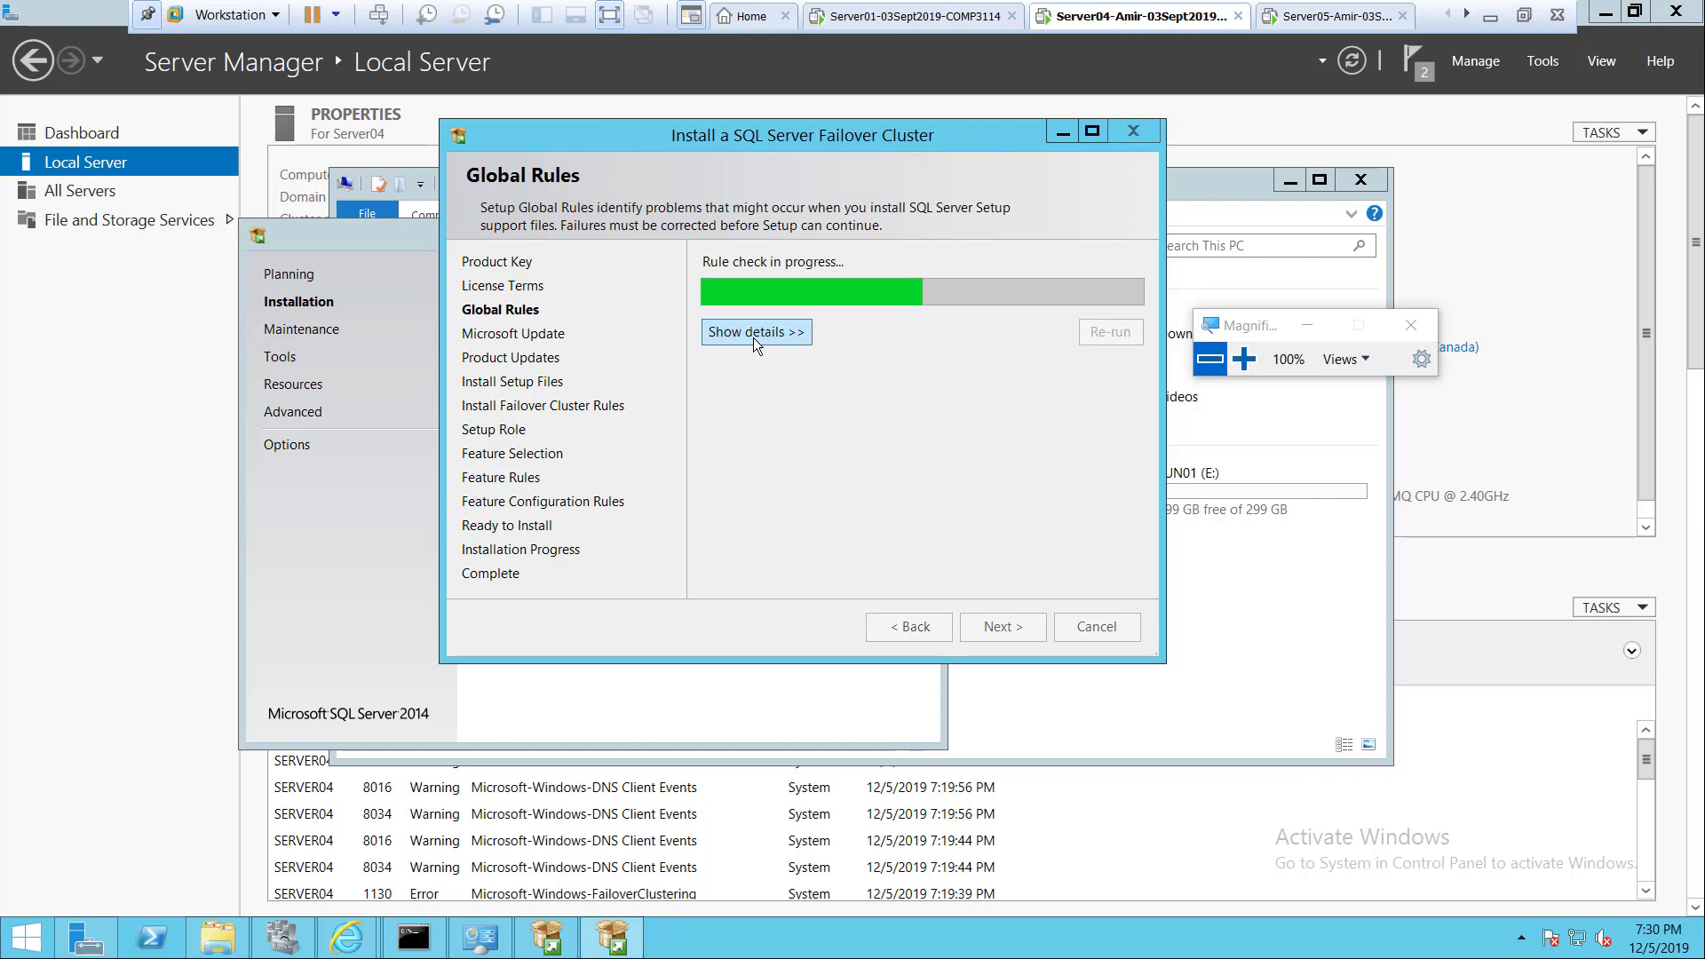
left_click(753, 333)
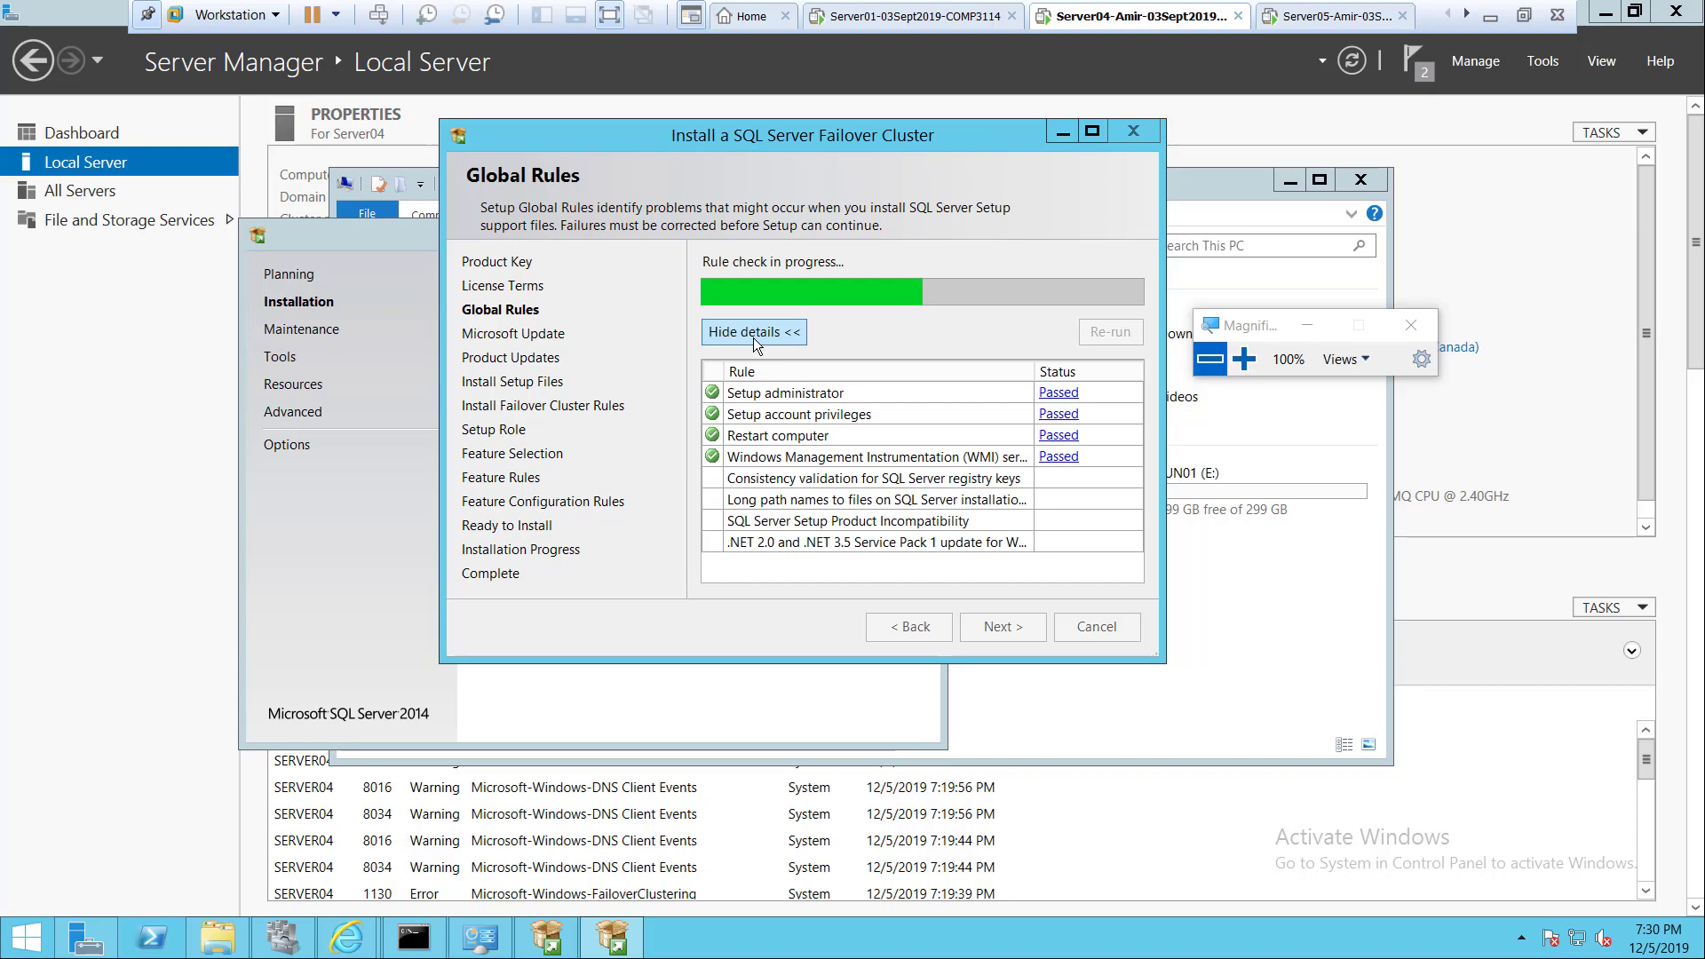
left_click(1244, 360)
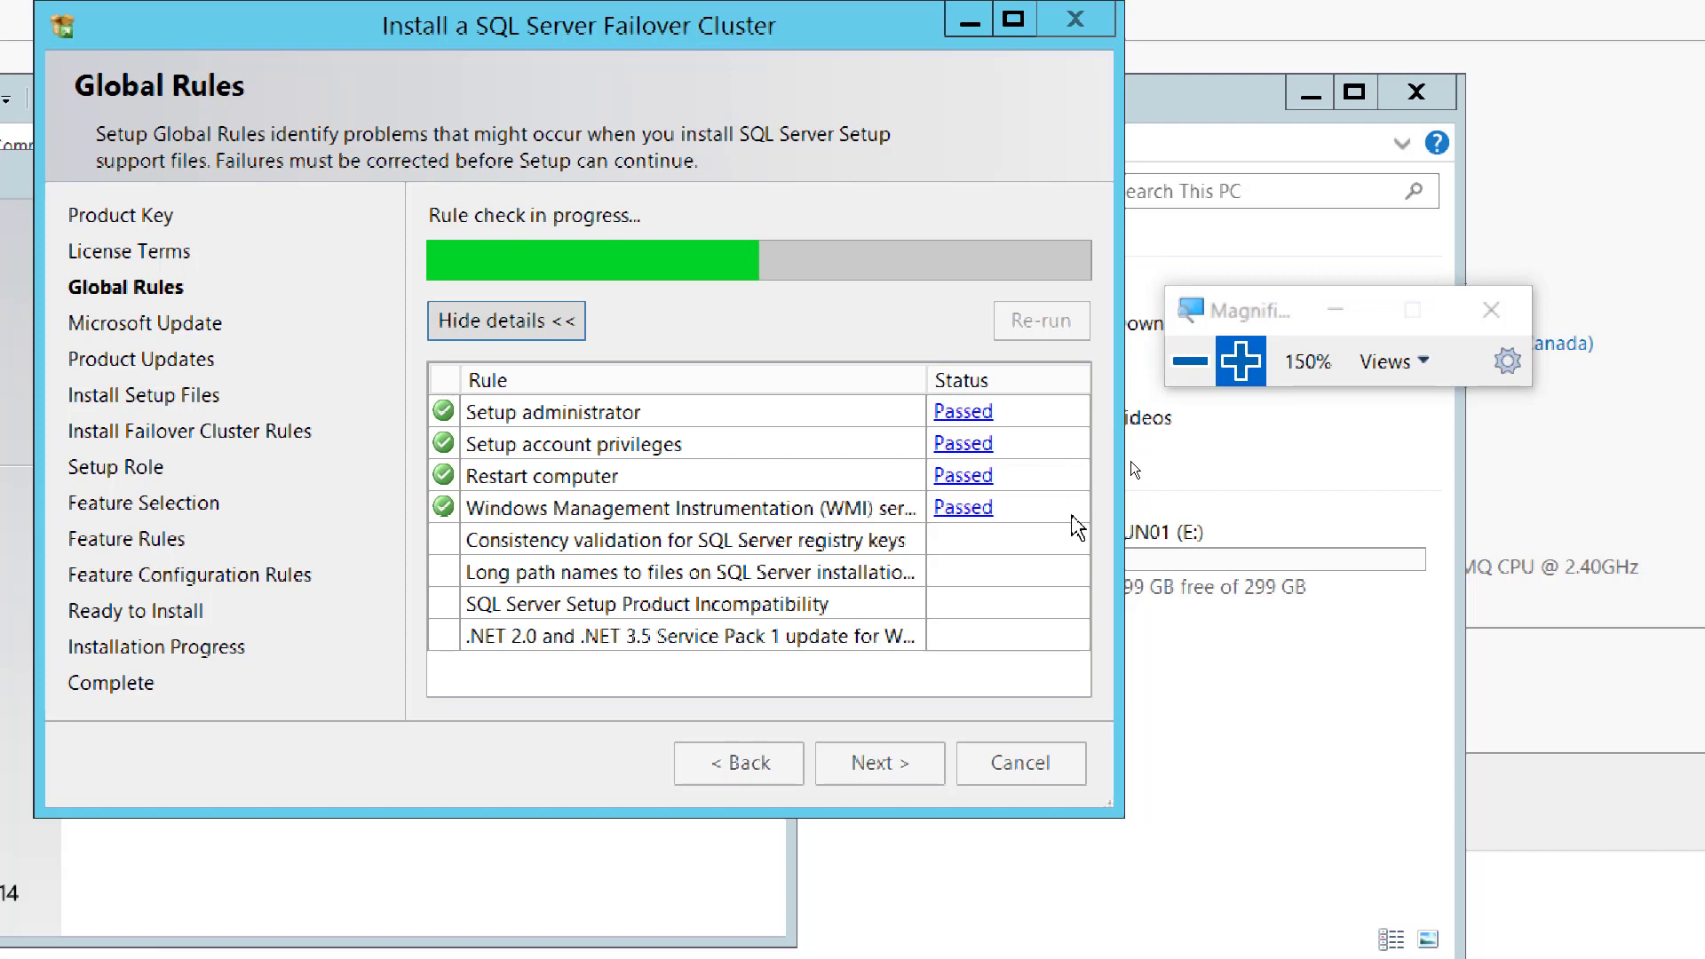
left_click(1201, 373)
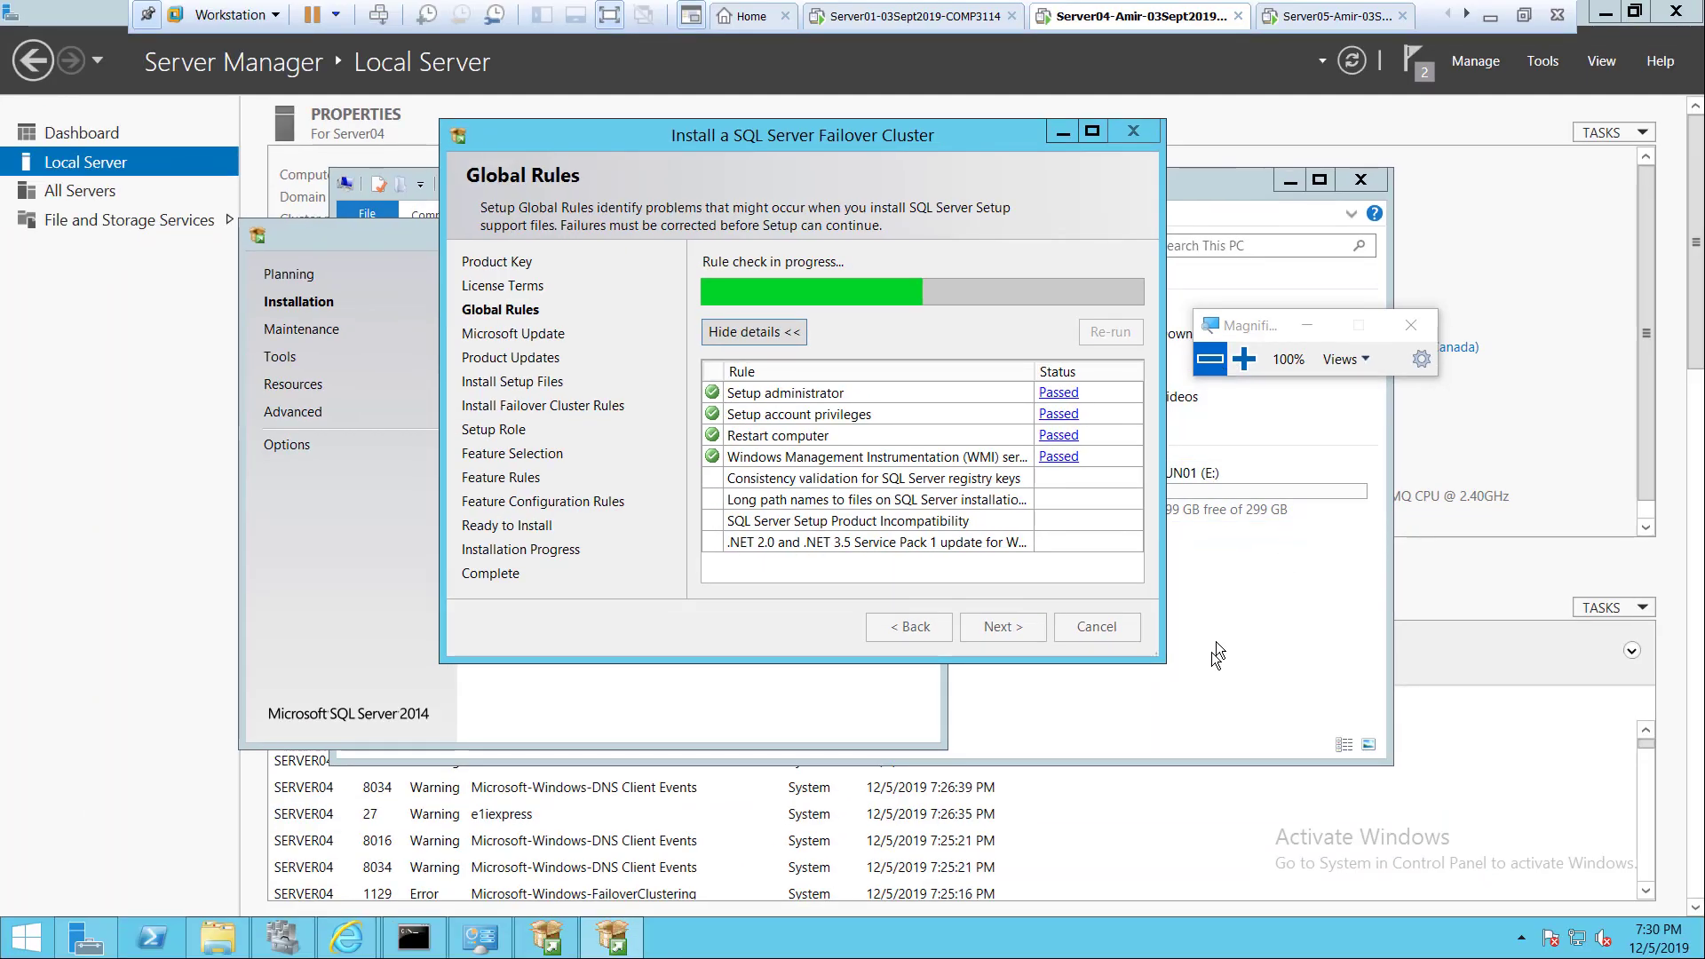
left_click(404, 942)
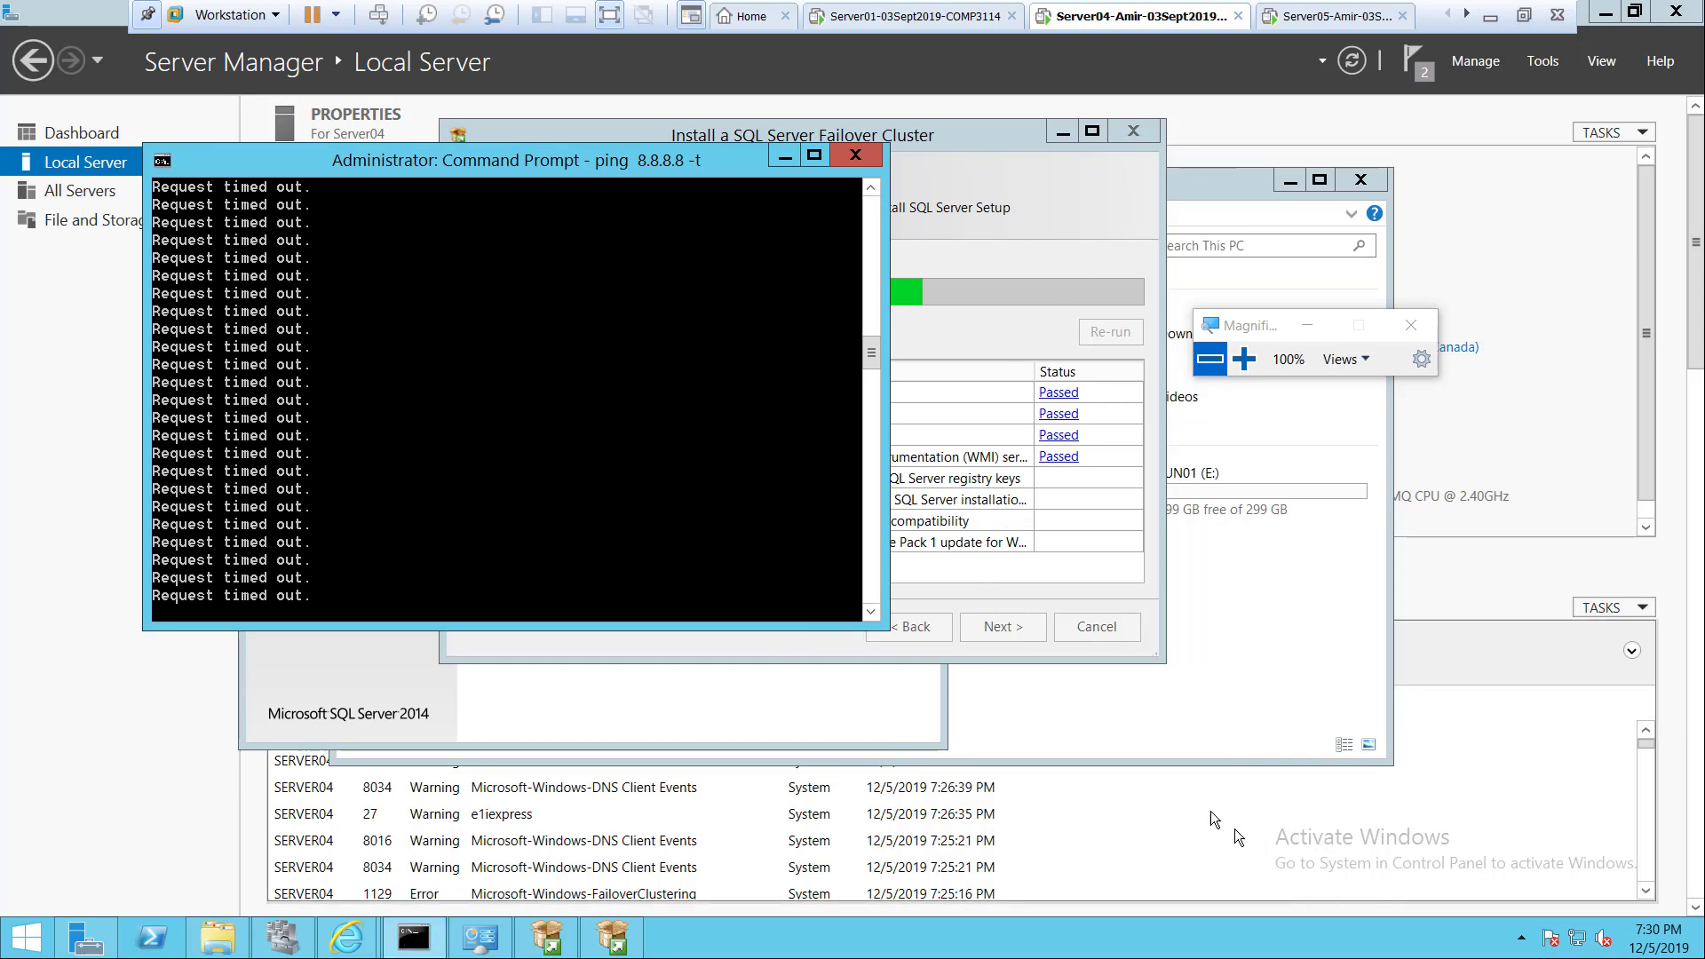
left_click(783, 156)
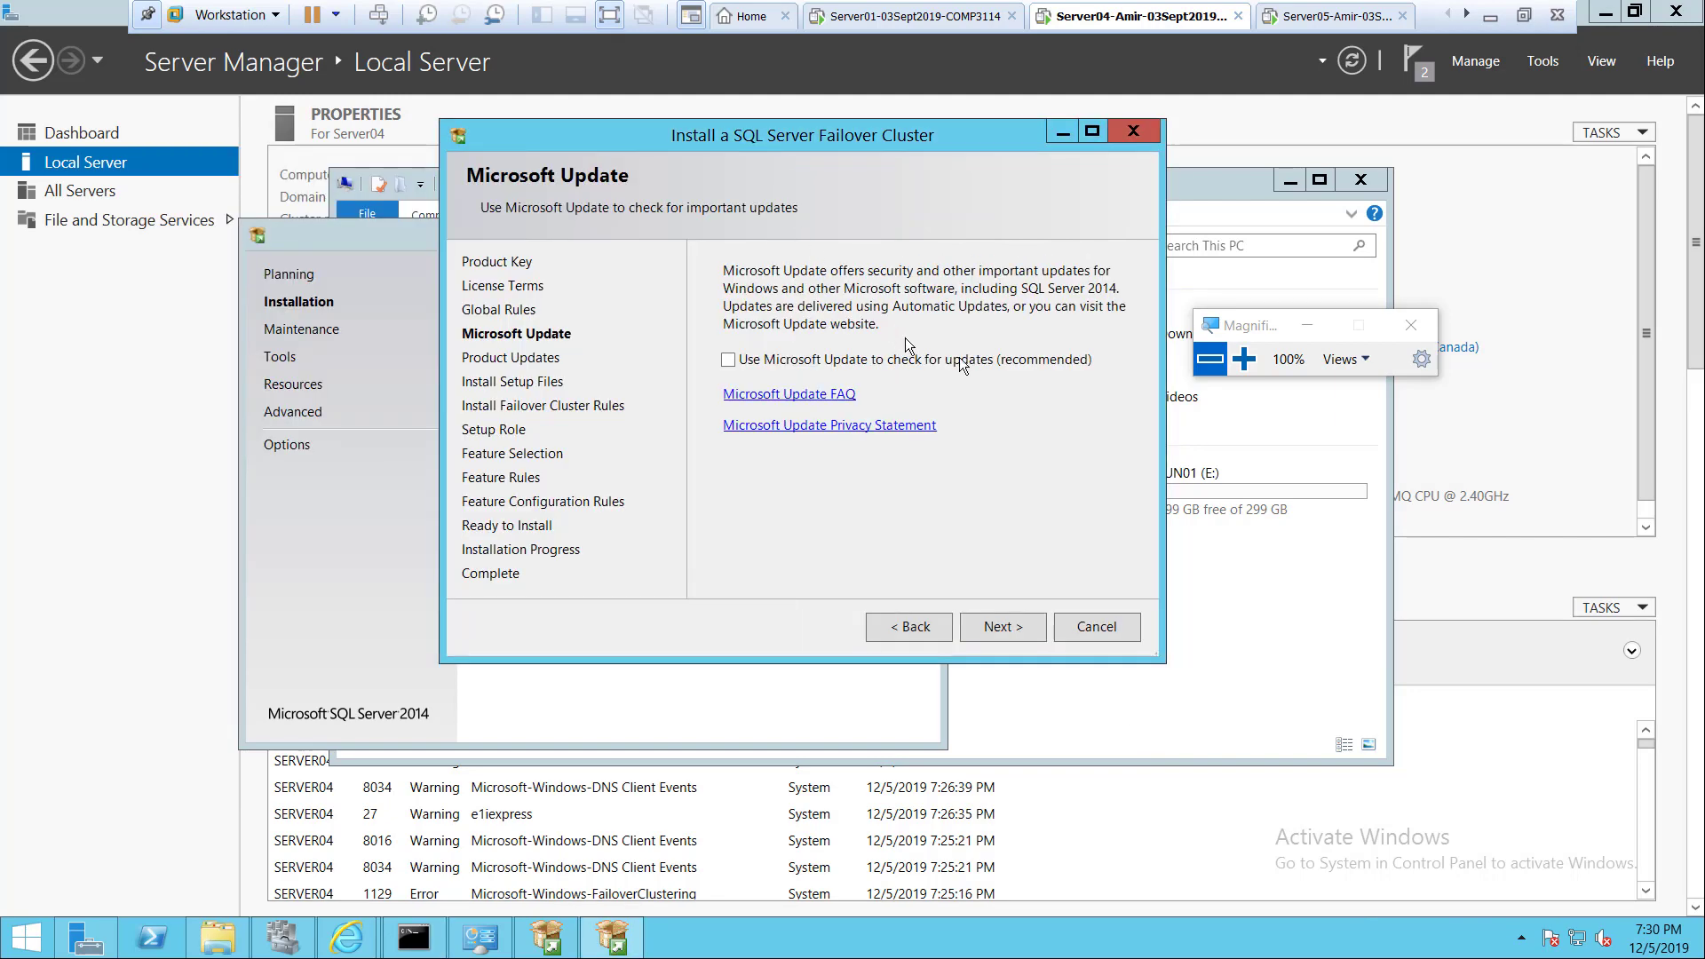
Enable using Microsoft Update to check for updates and continue to the Product Updates page.
left_click(1259, 369)
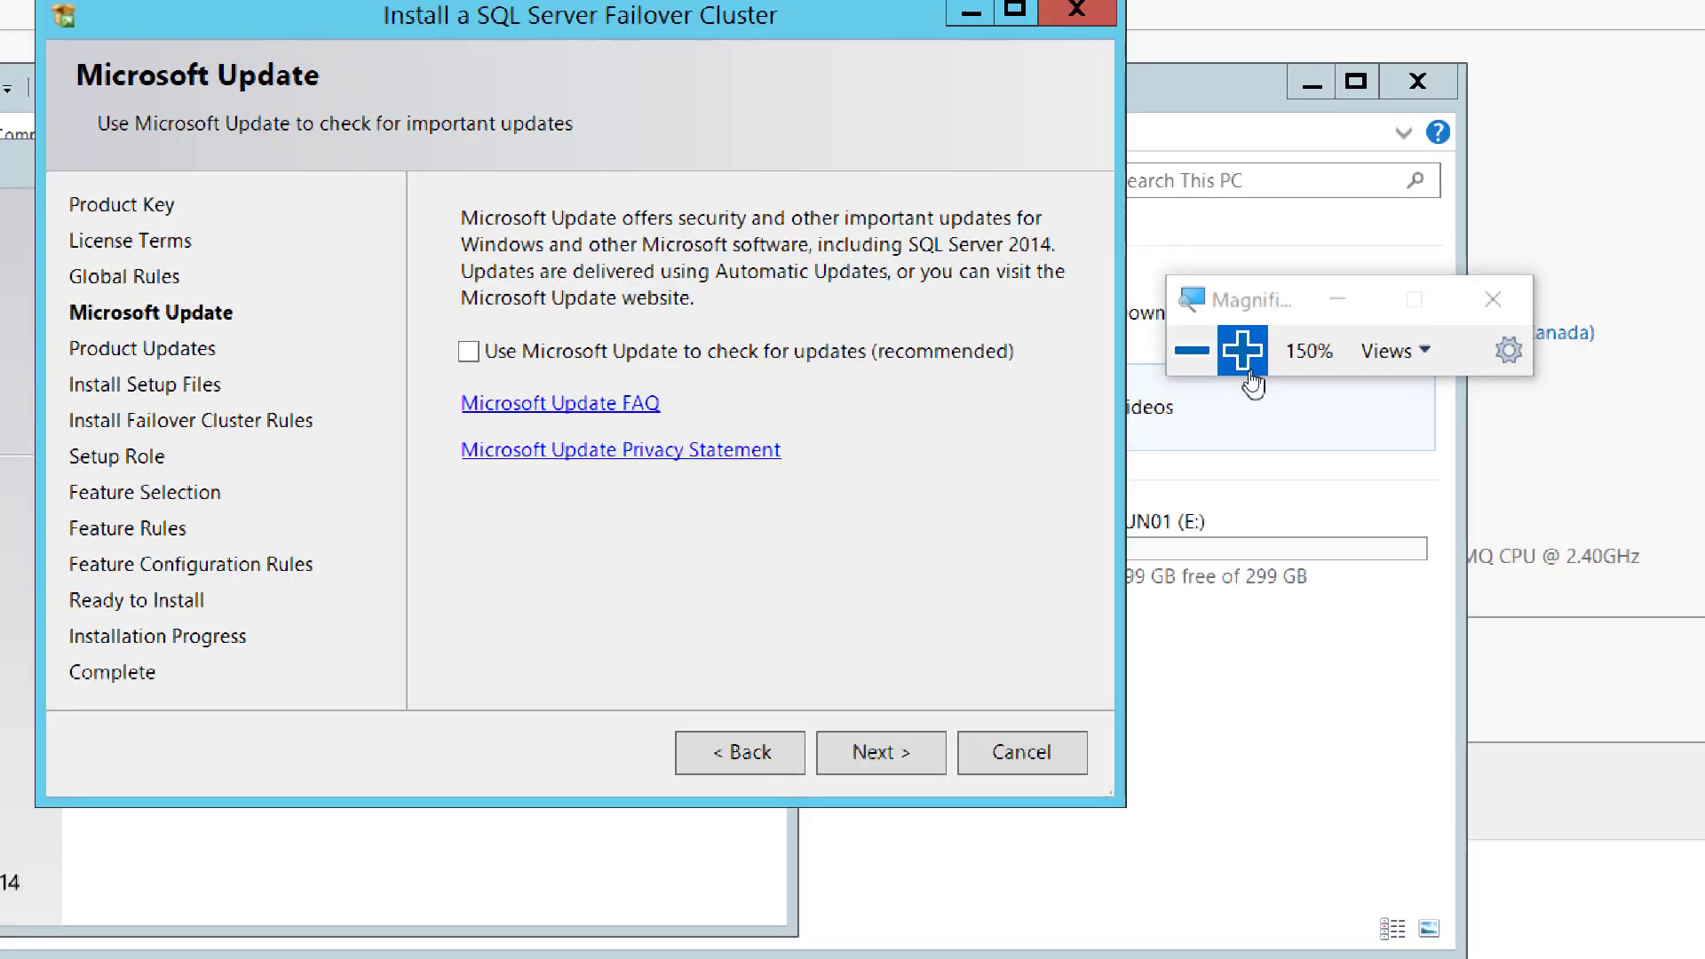
left_click(1250, 374)
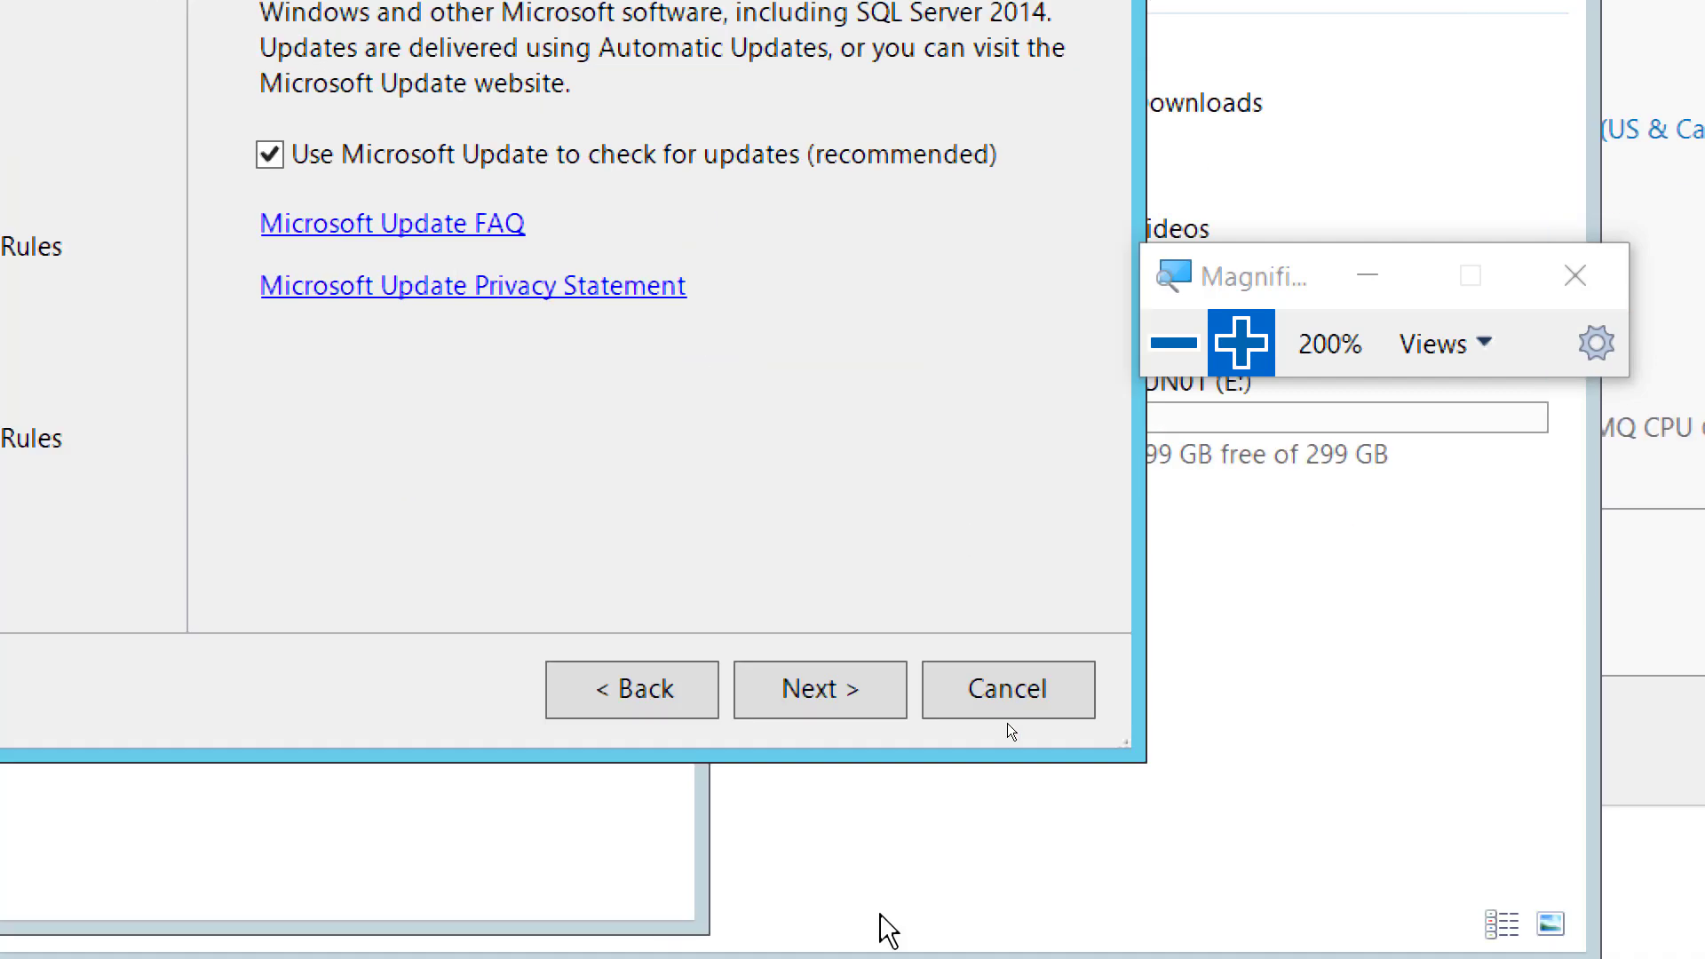
left_click(819, 689)
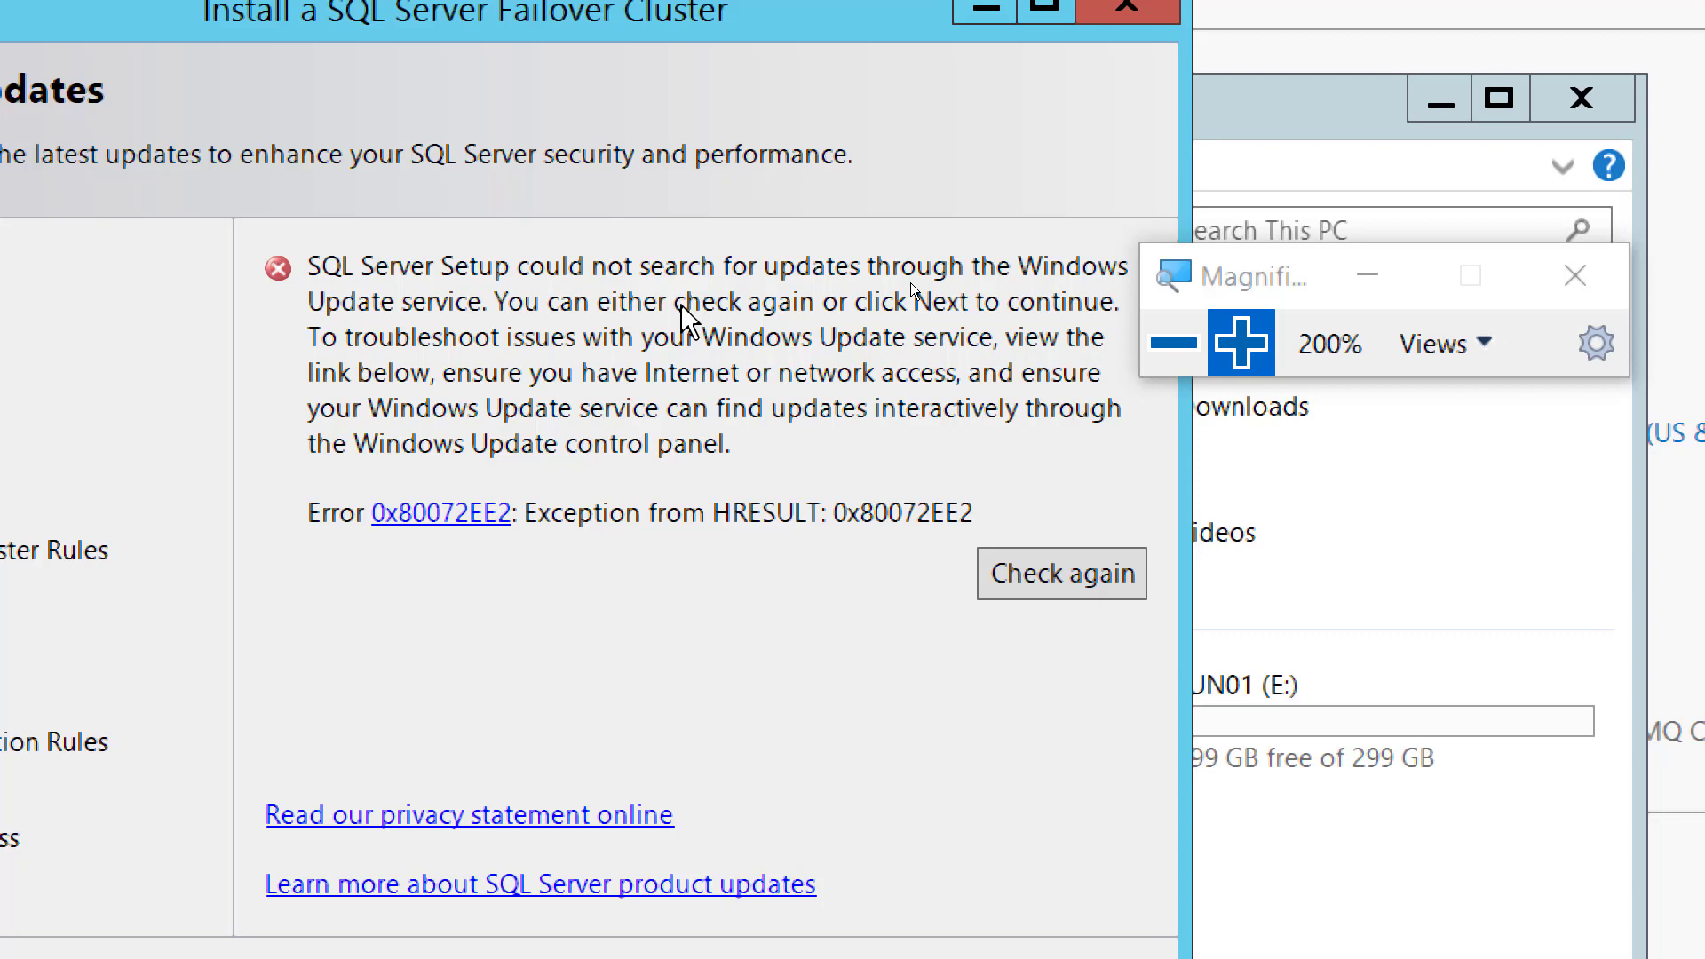
Set Server04's Network Adapter 3 to Bridged with the physical network connection state replicated, and save the virtual machine settings.
left_click(1170, 343)
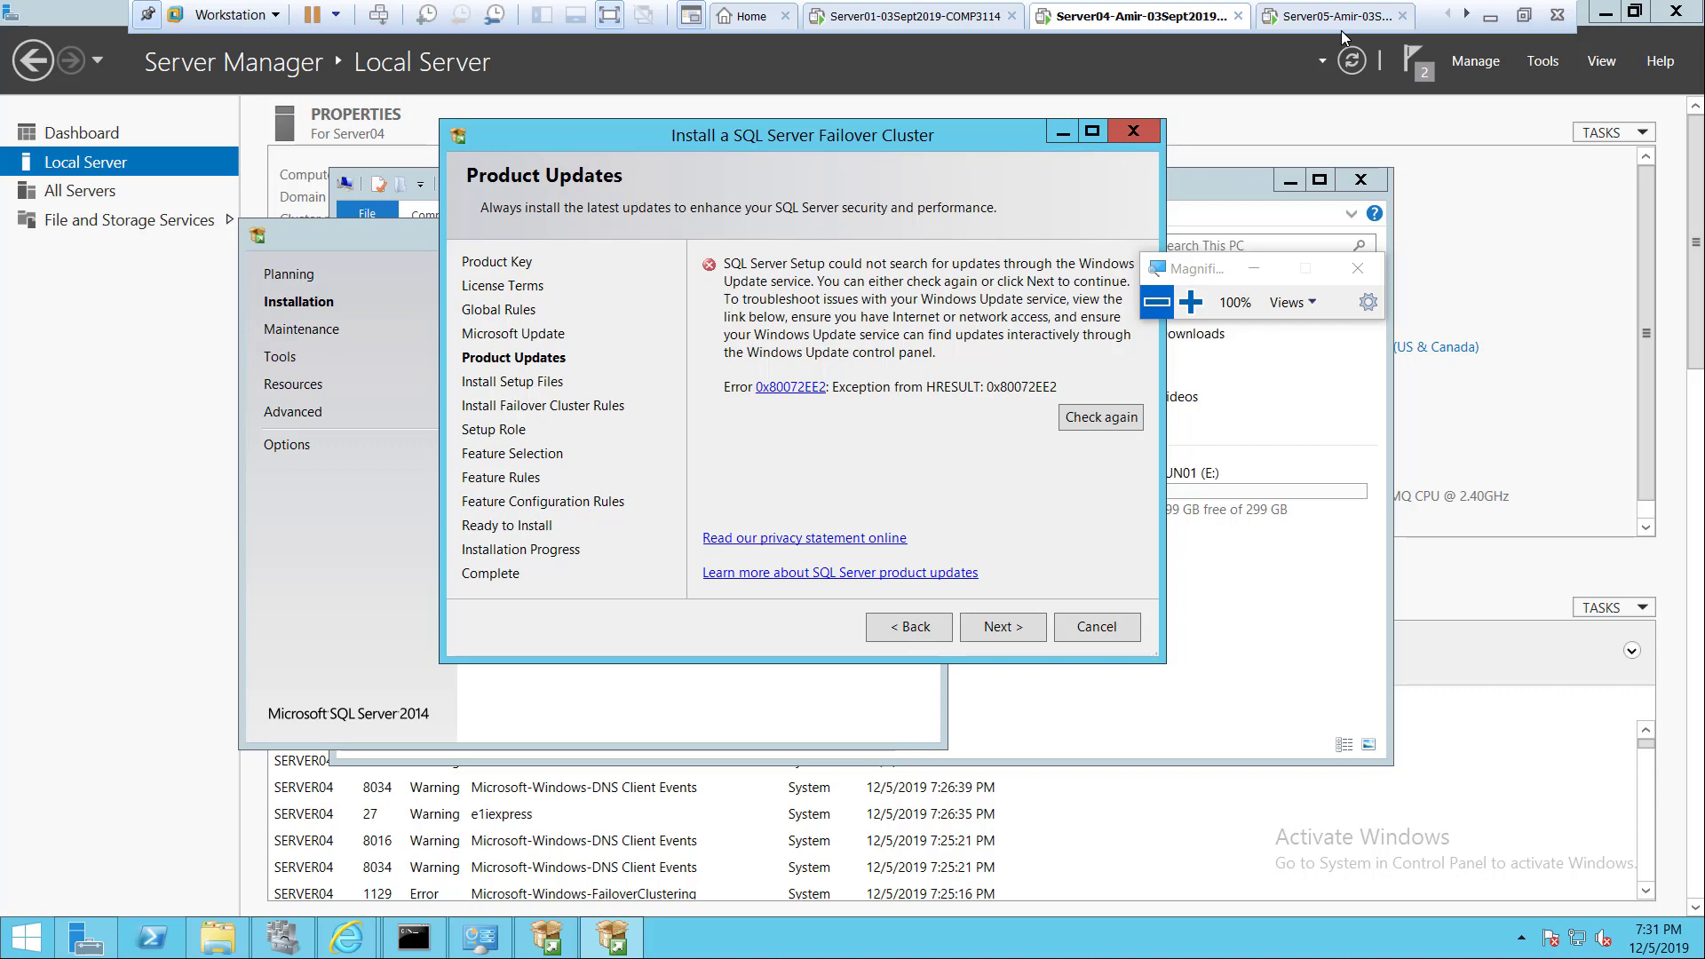
right_click(1174, 27)
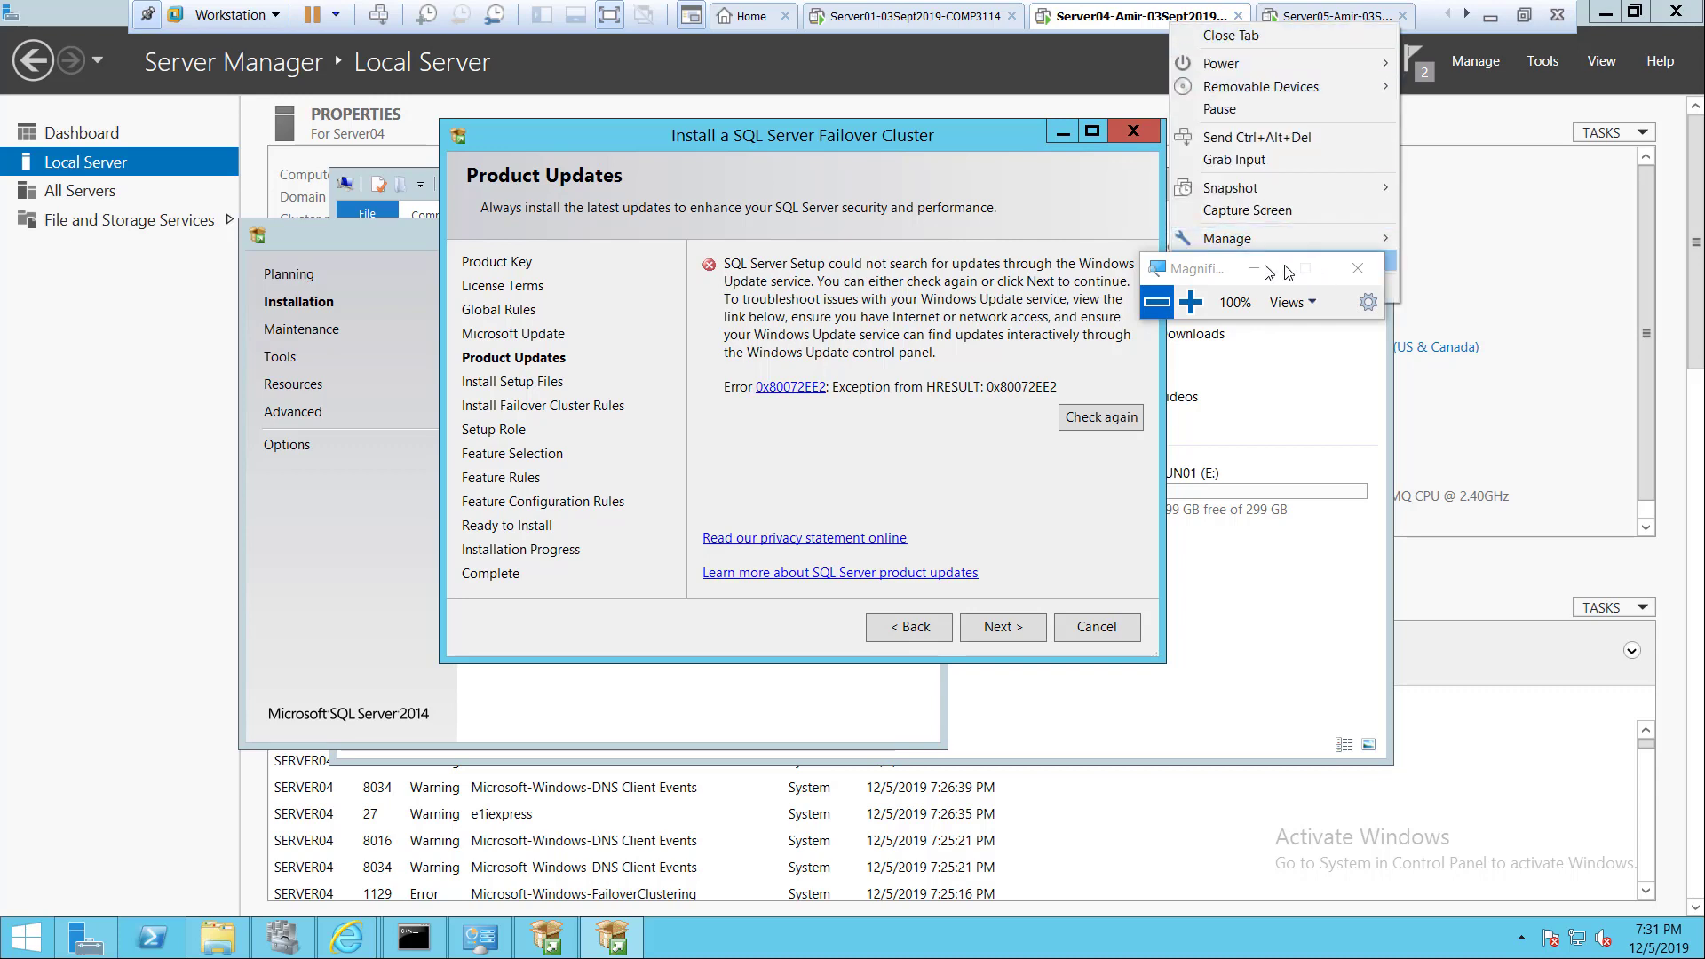
left_click(1255, 290)
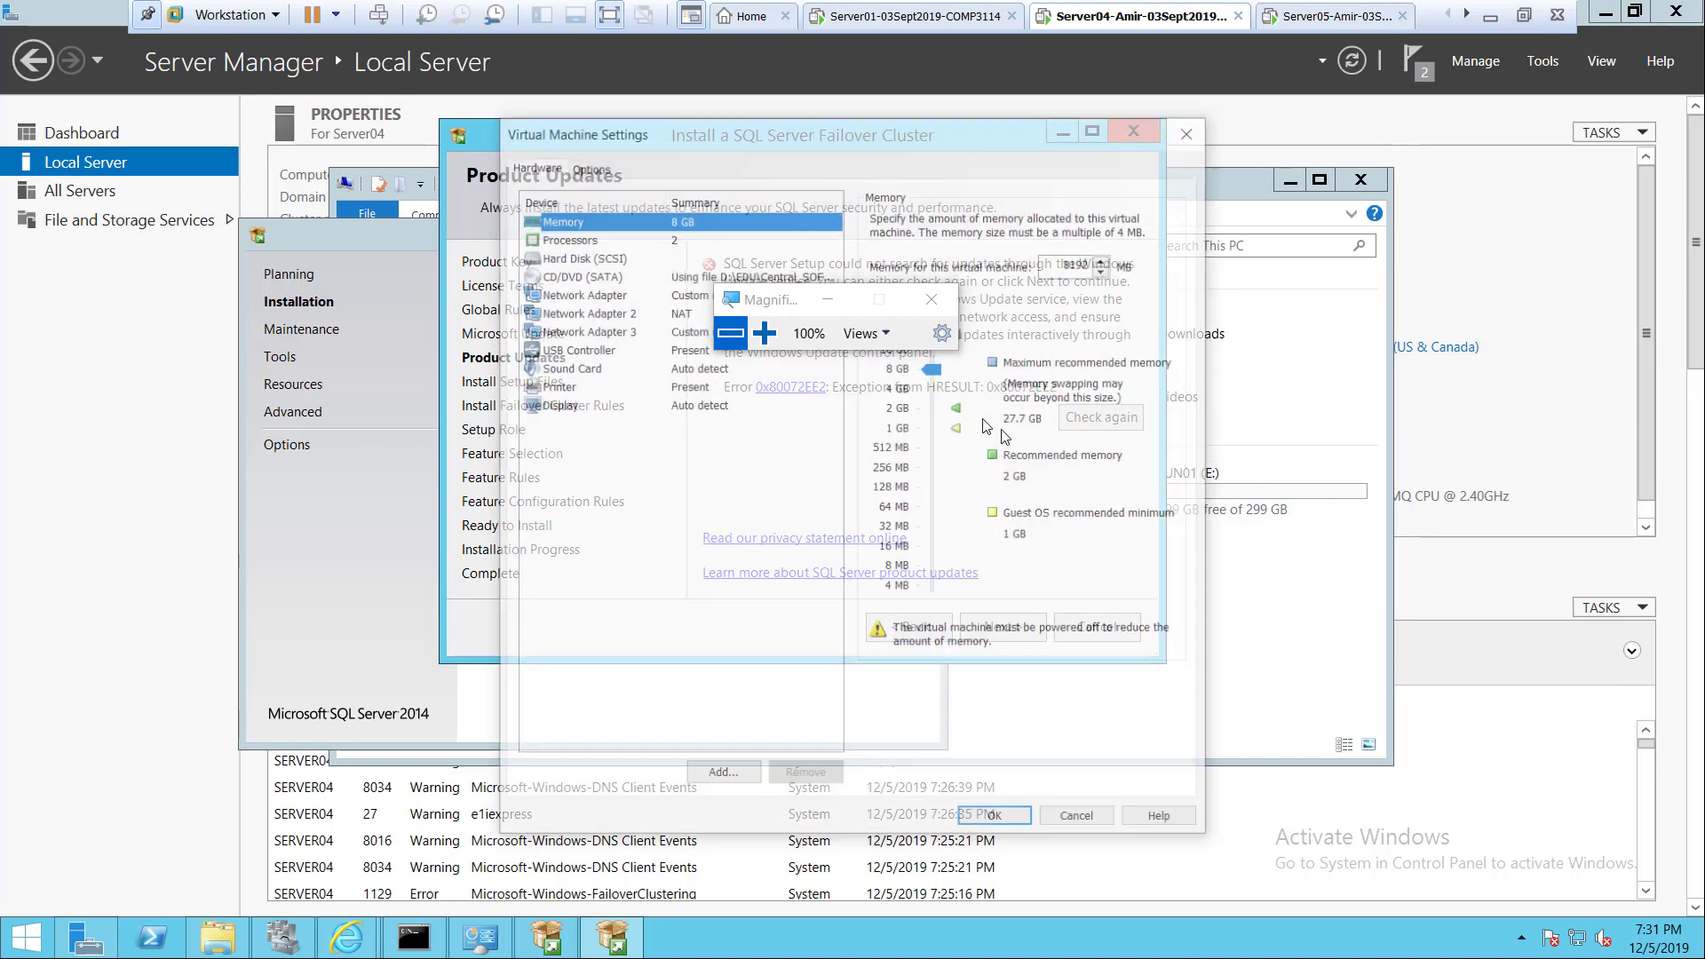
left_click_drag(770, 302, 1259, 295)
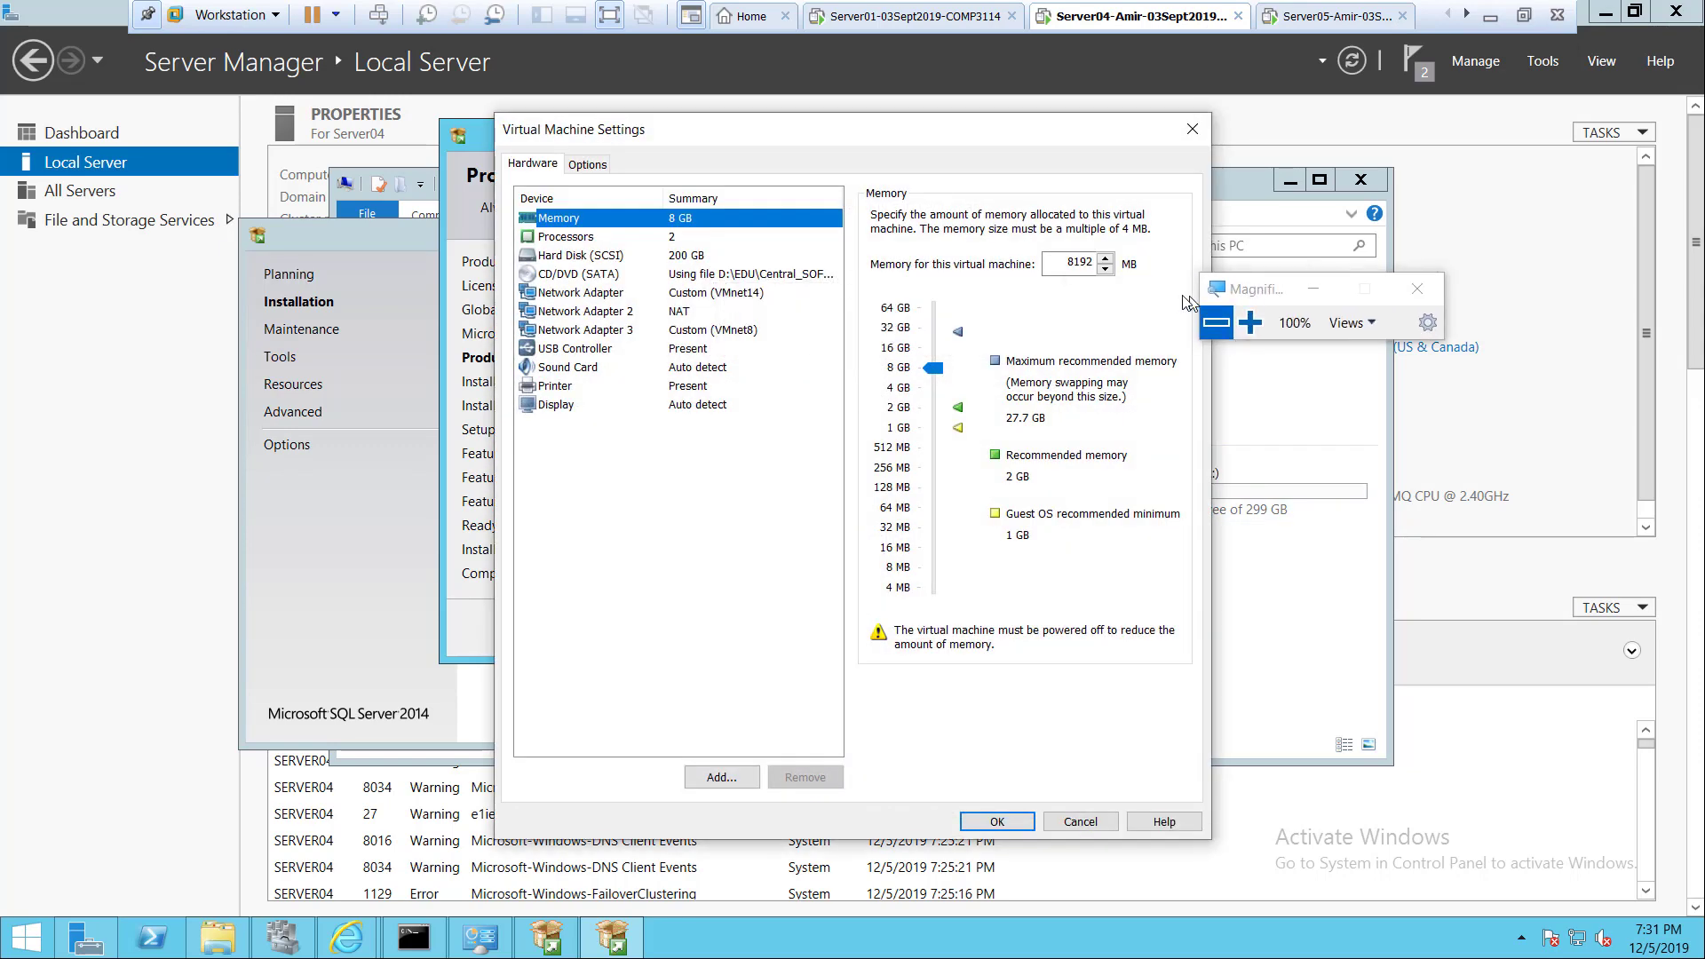
left_click(693, 329)
left_click(928, 301)
left_click(919, 326)
left_click(985, 826)
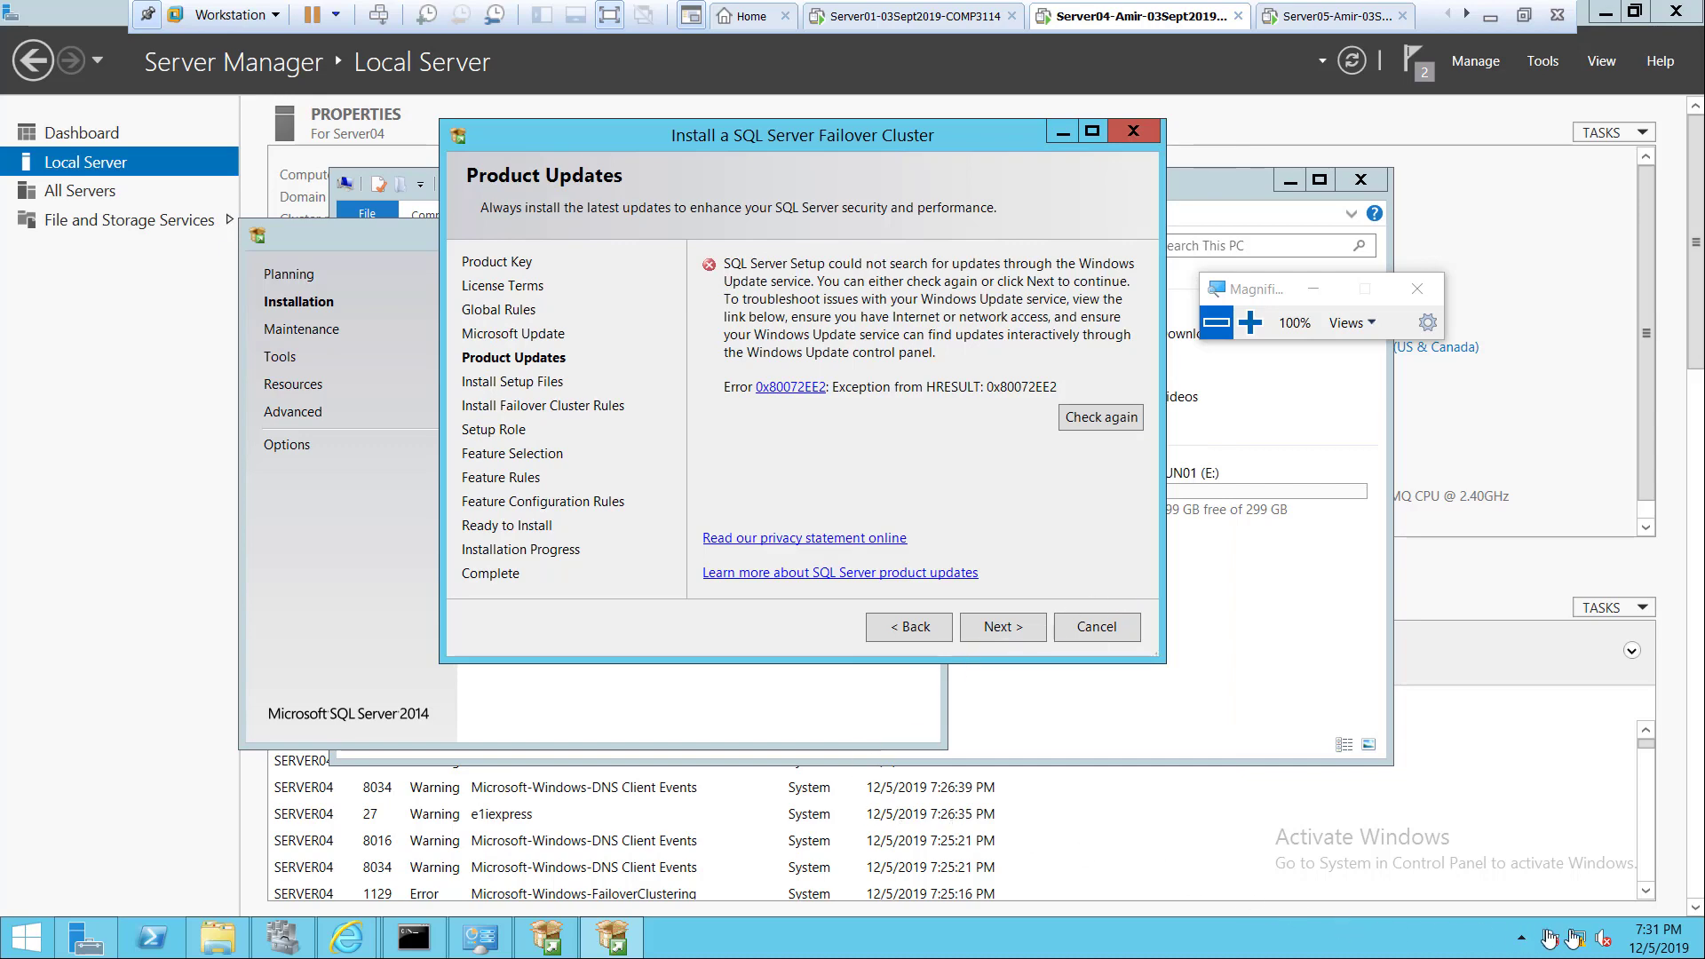
Set Server05's Network Adapter 3 to Bridged with the physical network connection state replicated, save the settings, and return to Server04.
left_click(1307, 18)
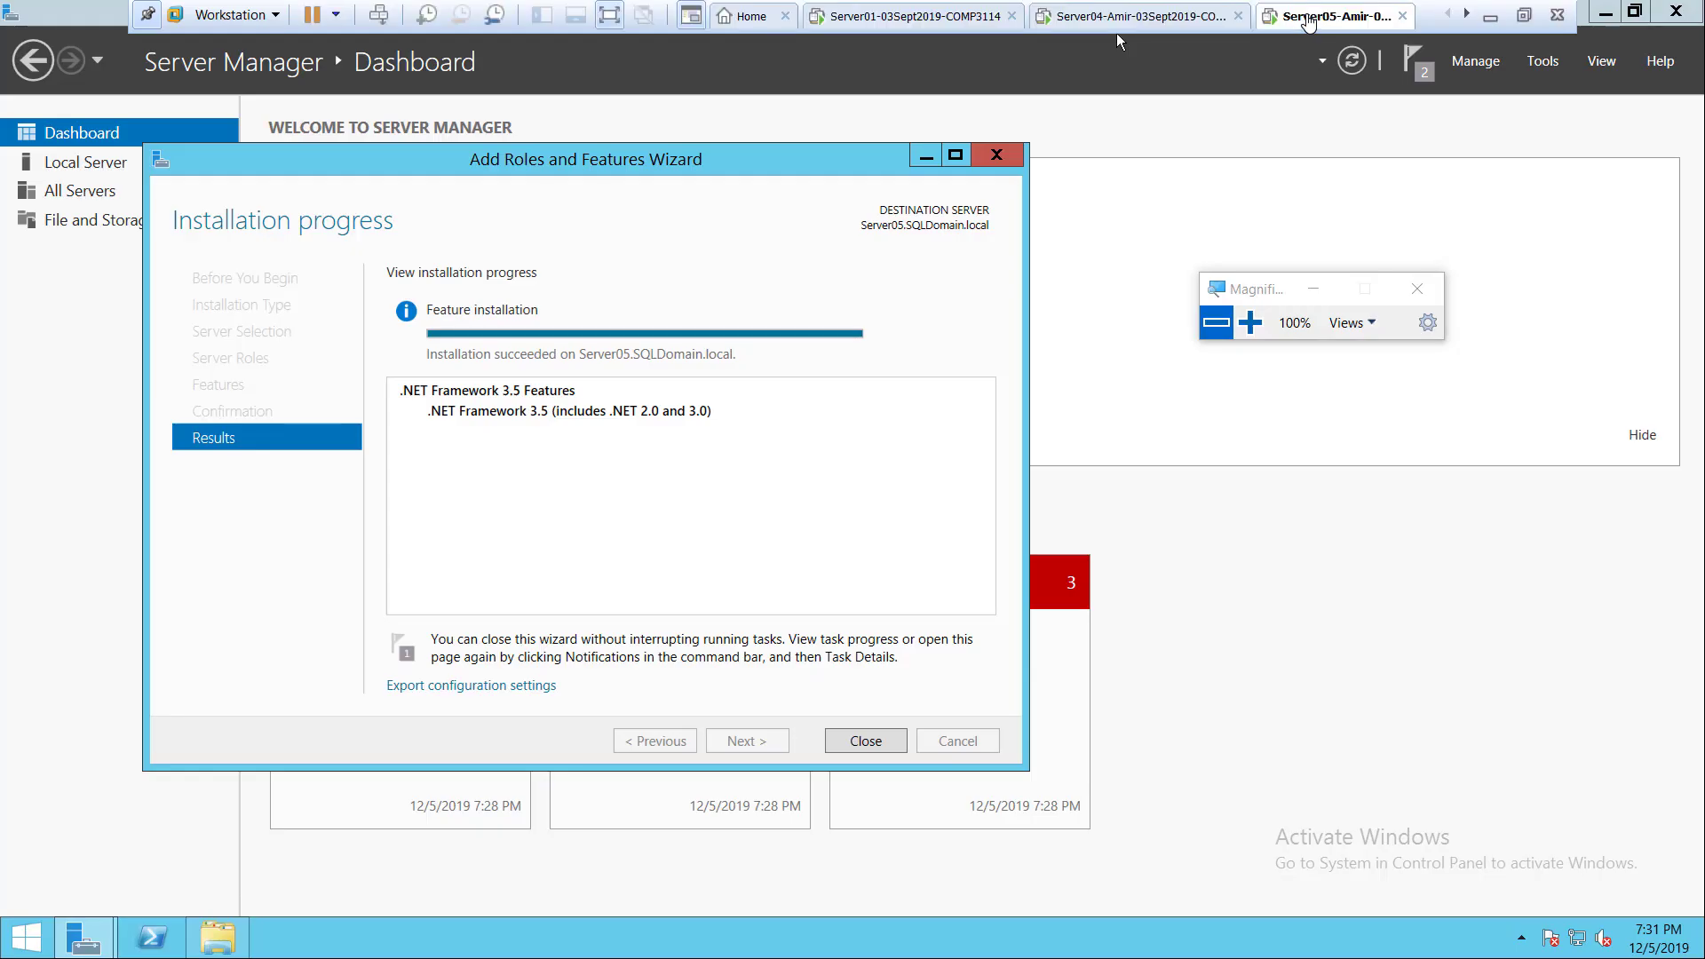
right_click(1307, 17)
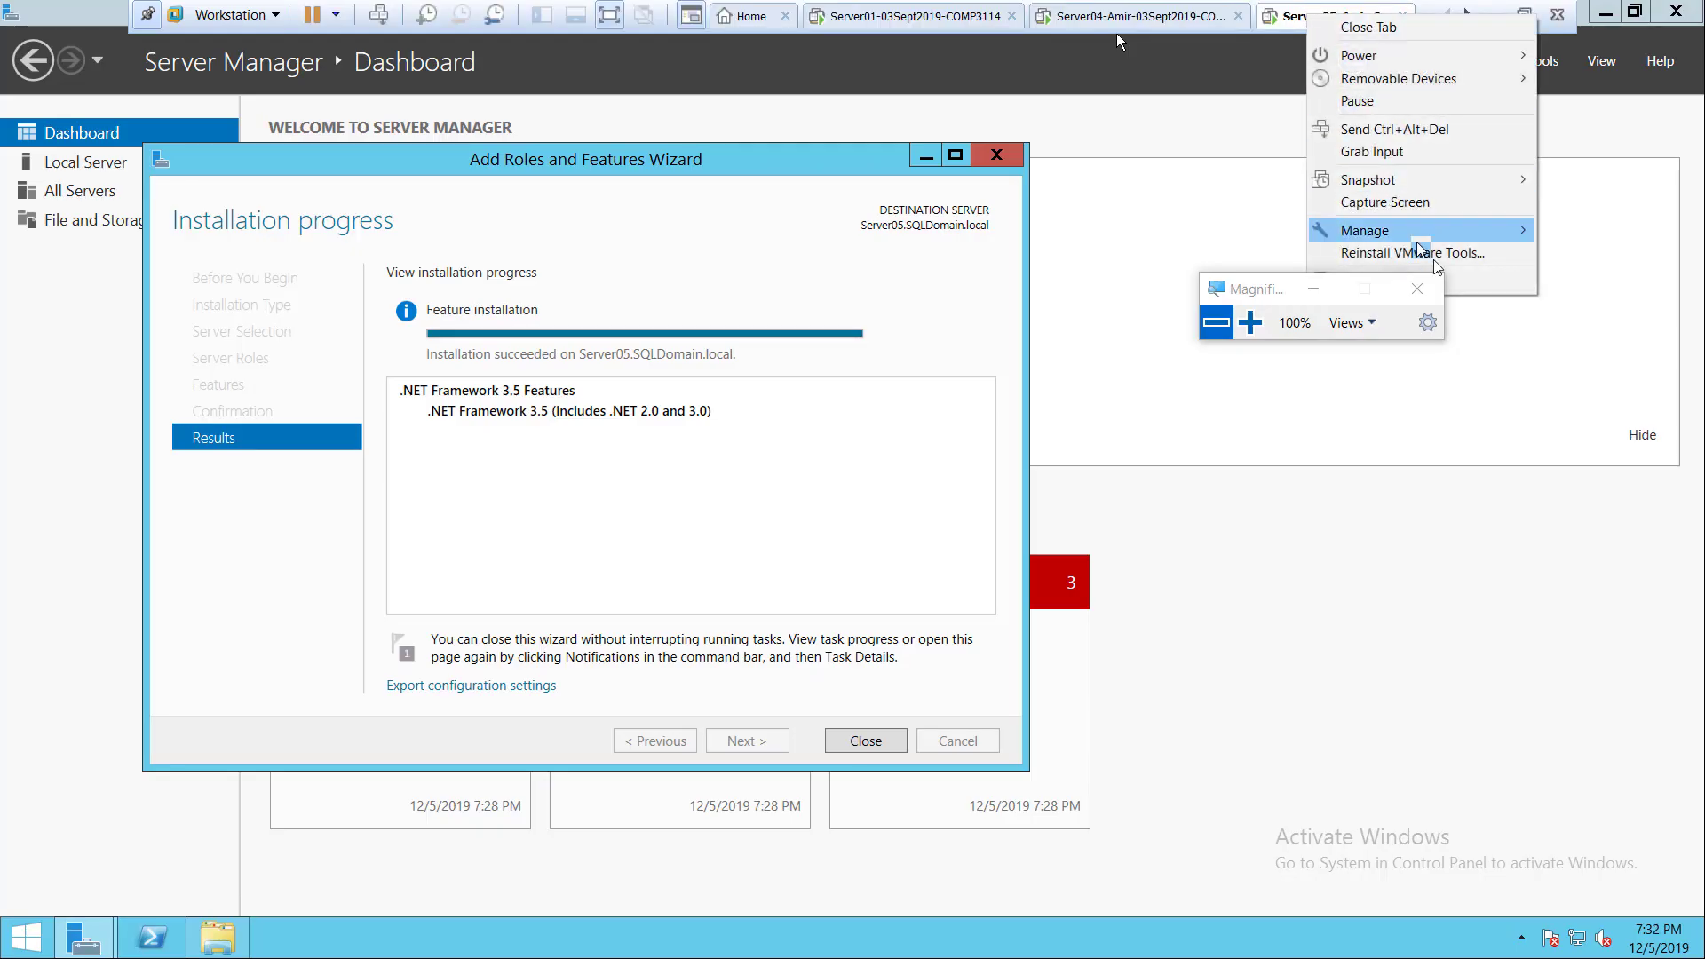
left_click(1461, 288)
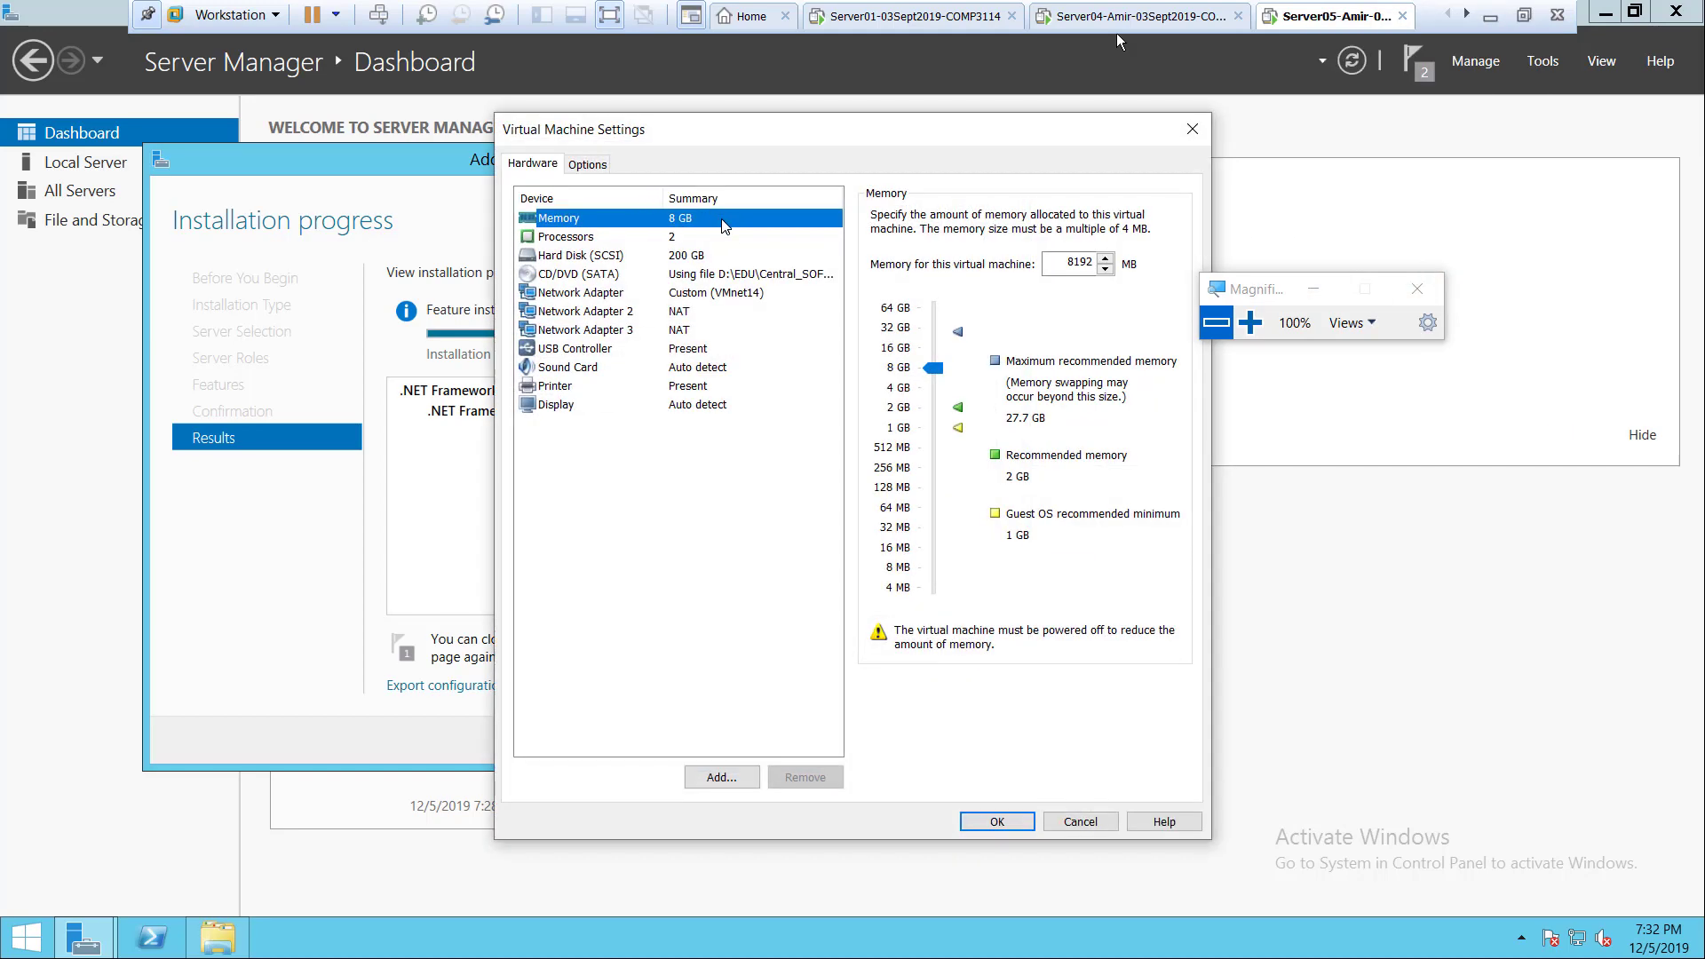
left_click(684, 335)
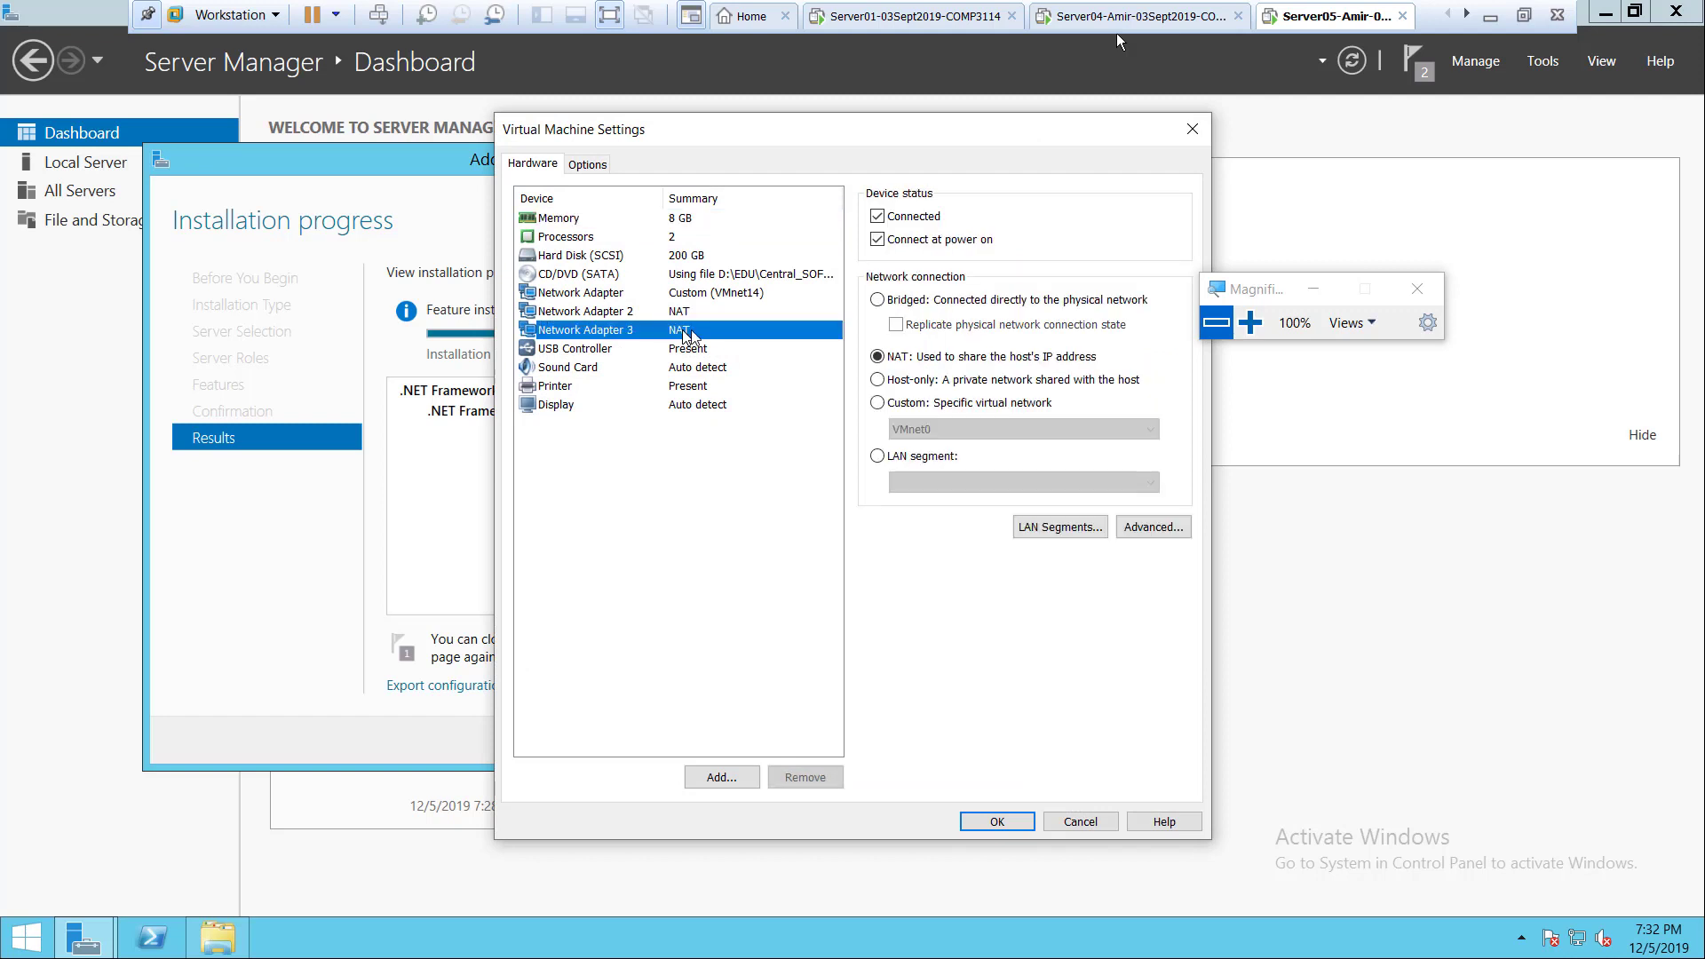
left_click(892, 301)
left_click(896, 324)
left_click(997, 822)
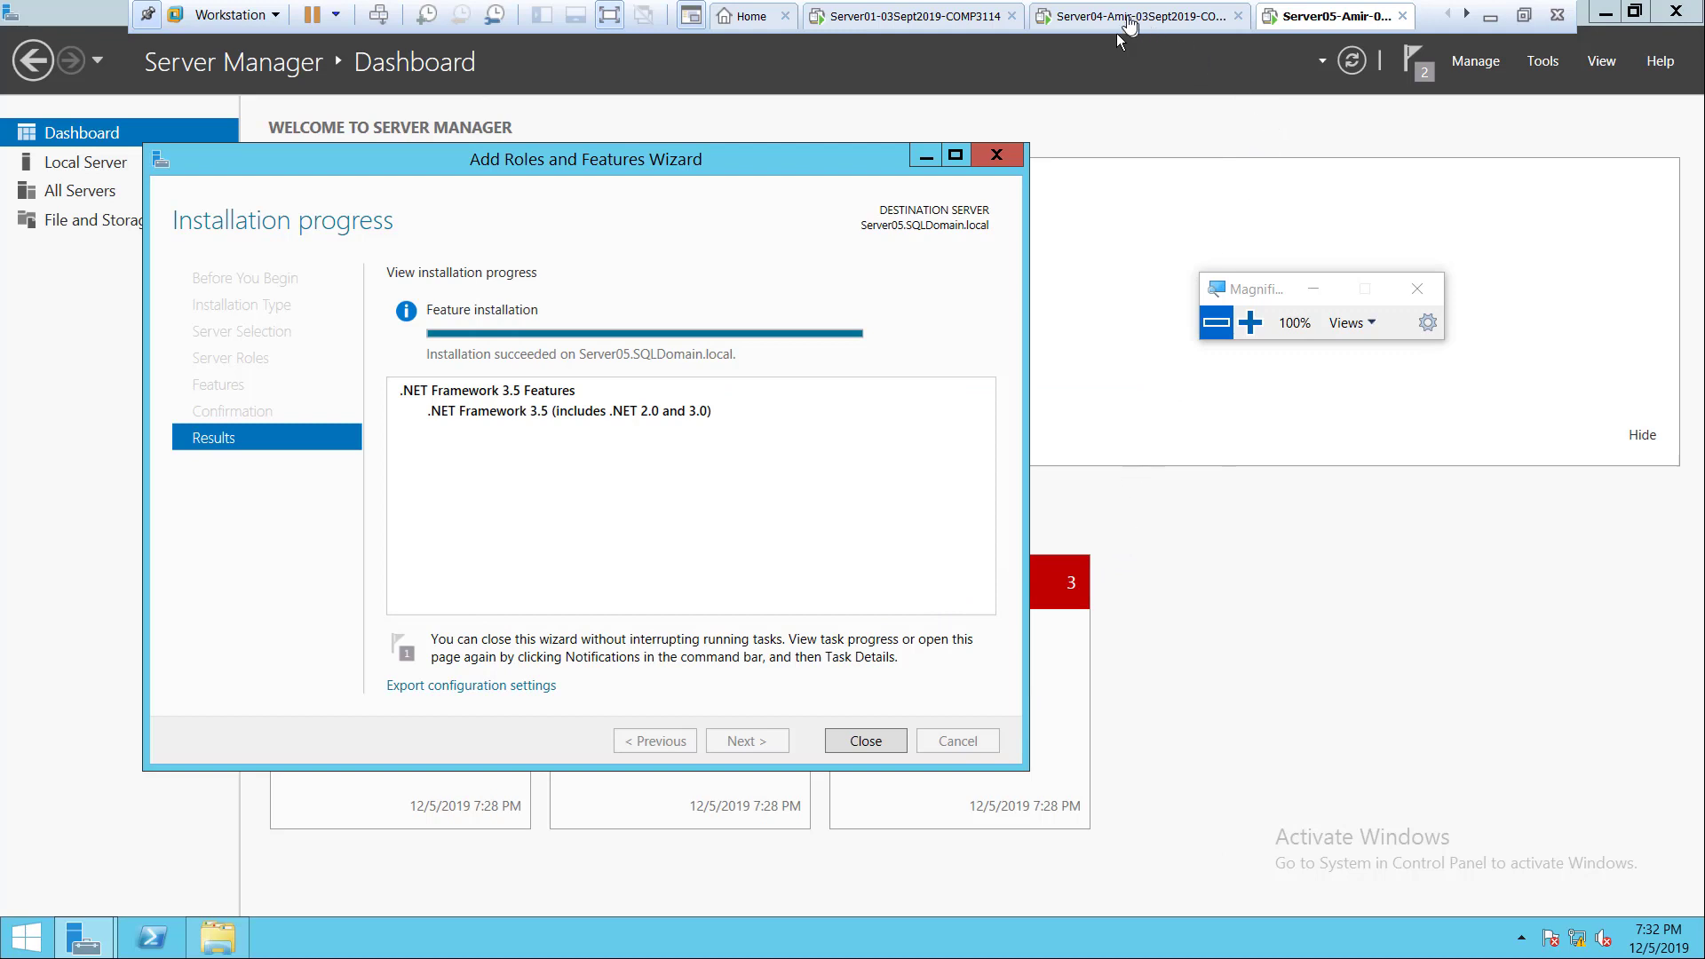
left_click(1124, 18)
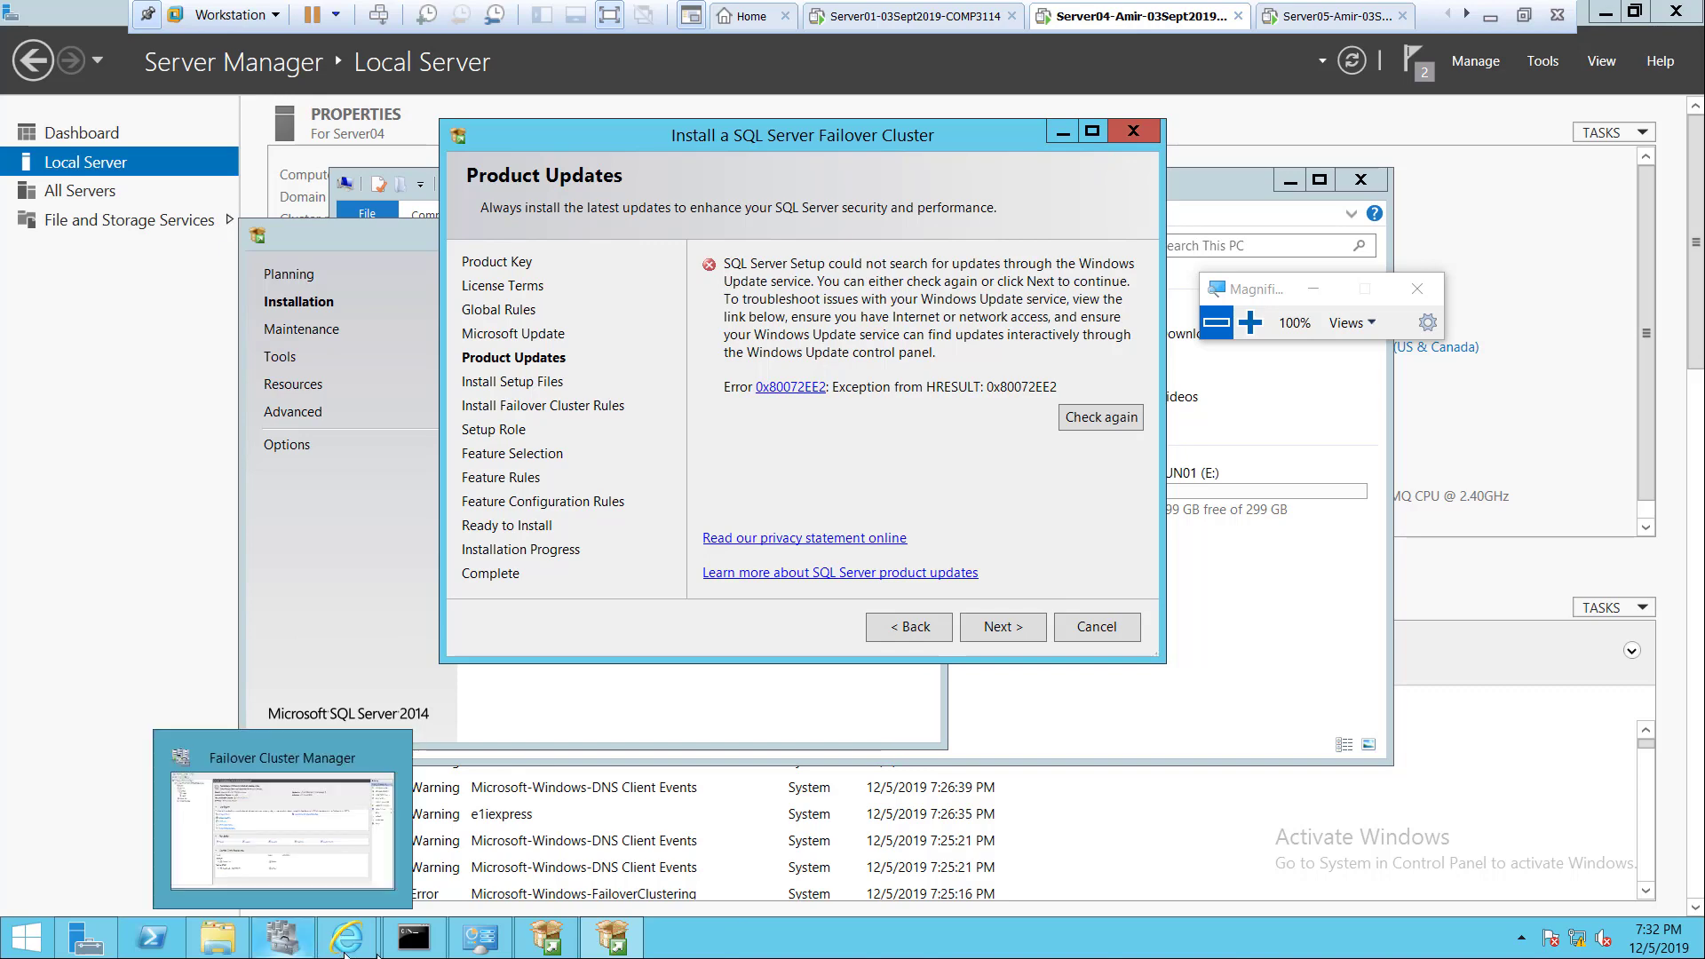
Run the network diagnosis on Server04's Ethernet2 connection.
left_click(471, 953)
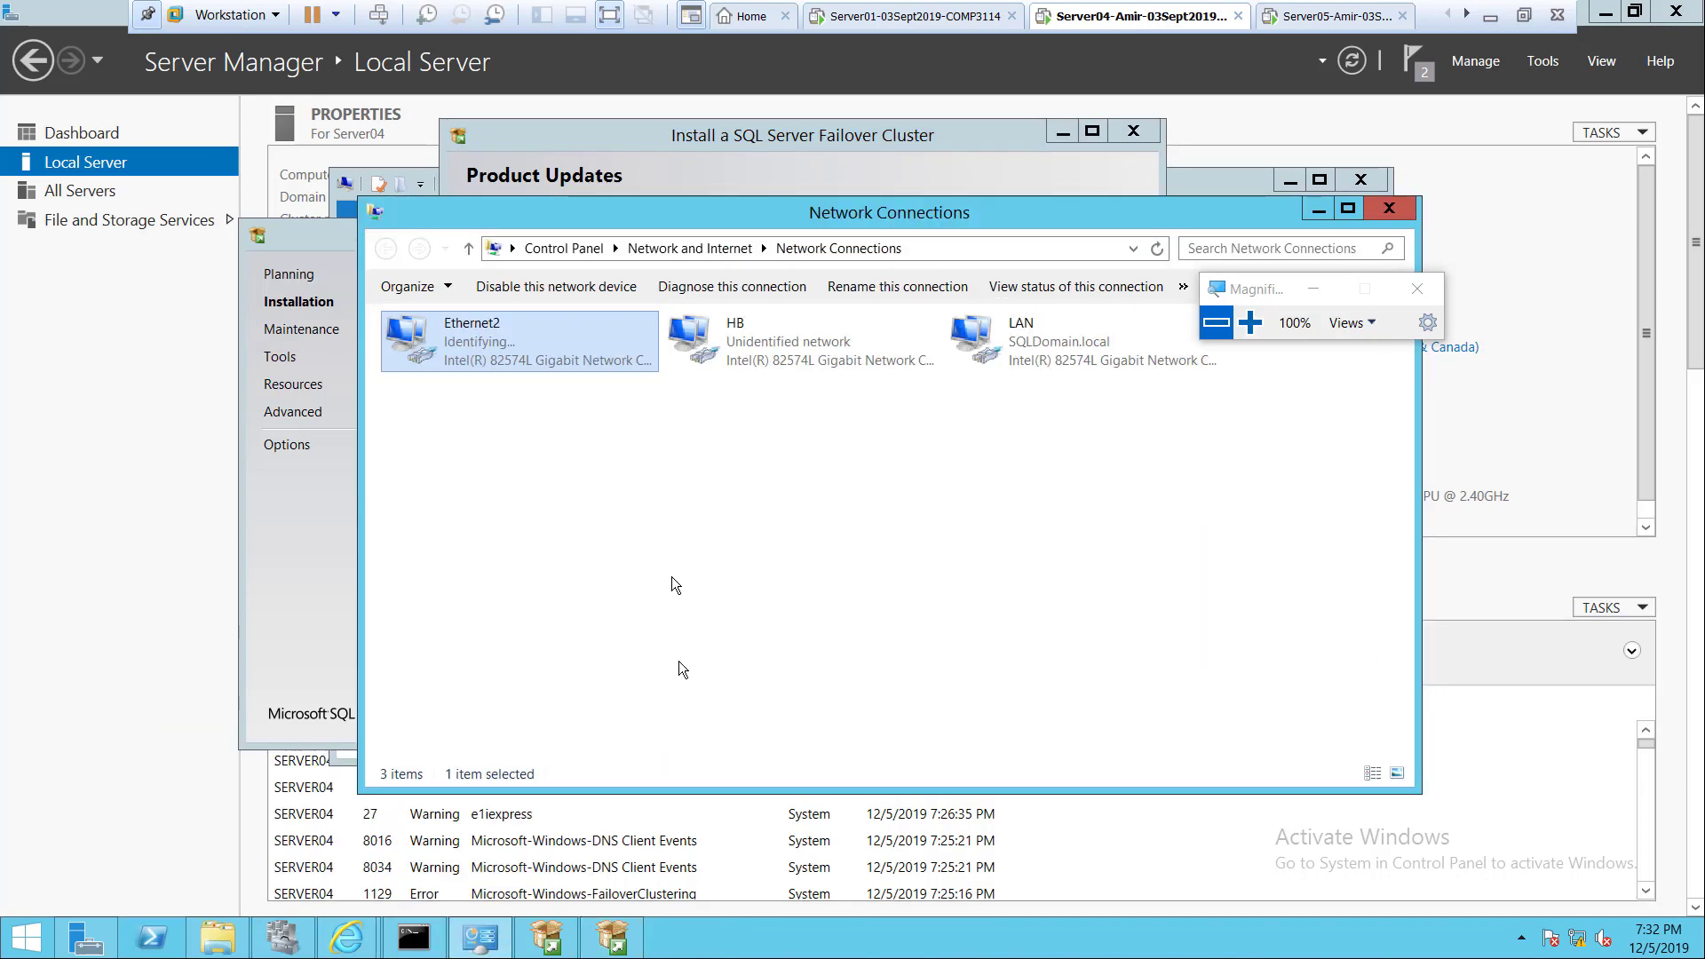
right_click(447, 332)
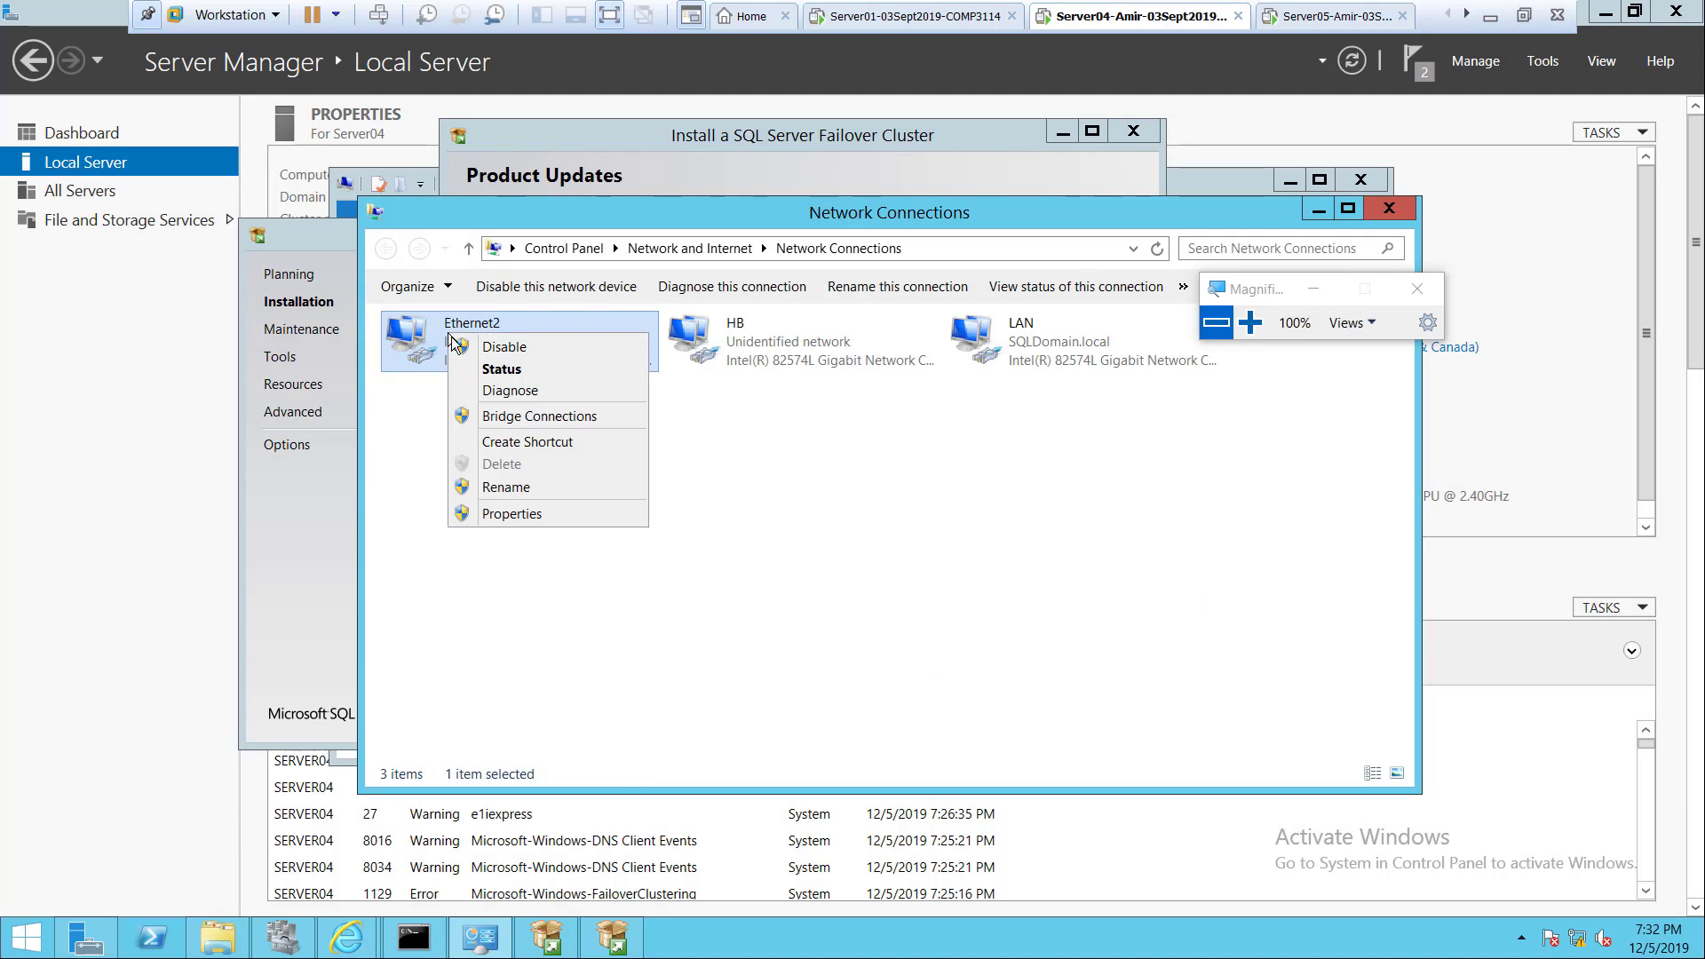
left_click(487, 392)
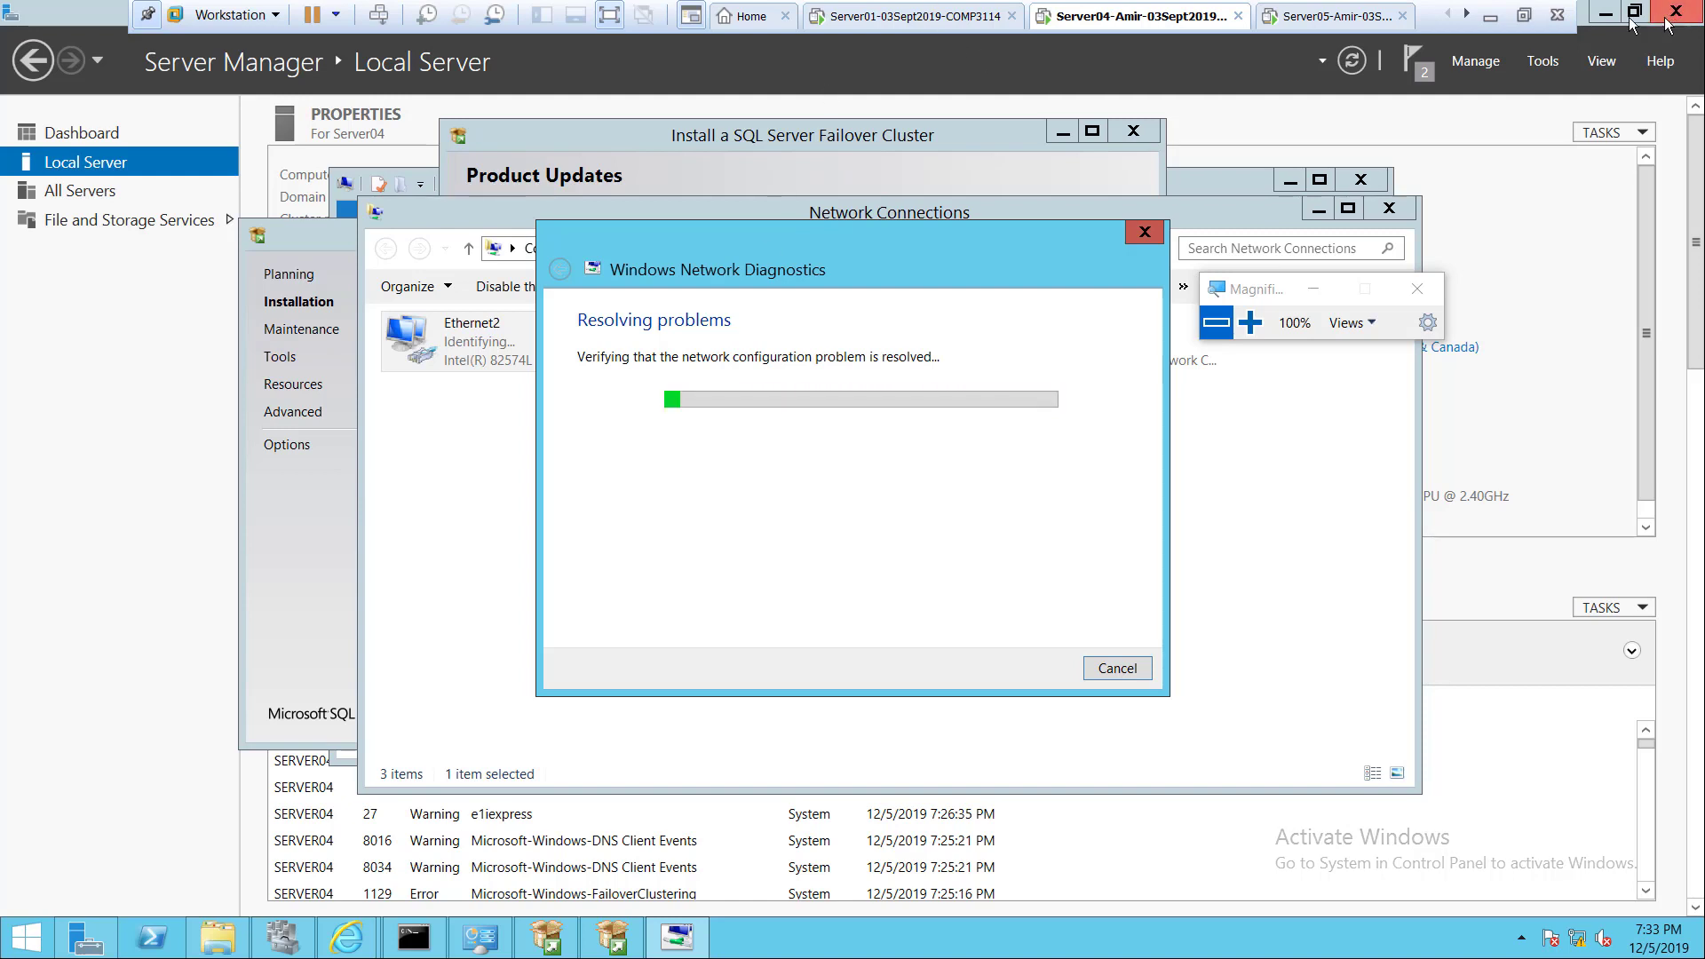
Switch to OneNote to review the Week13 failover cluster installation screenshots, and return to Server04 to close the network troubleshooter.
left_click(1524, 14)
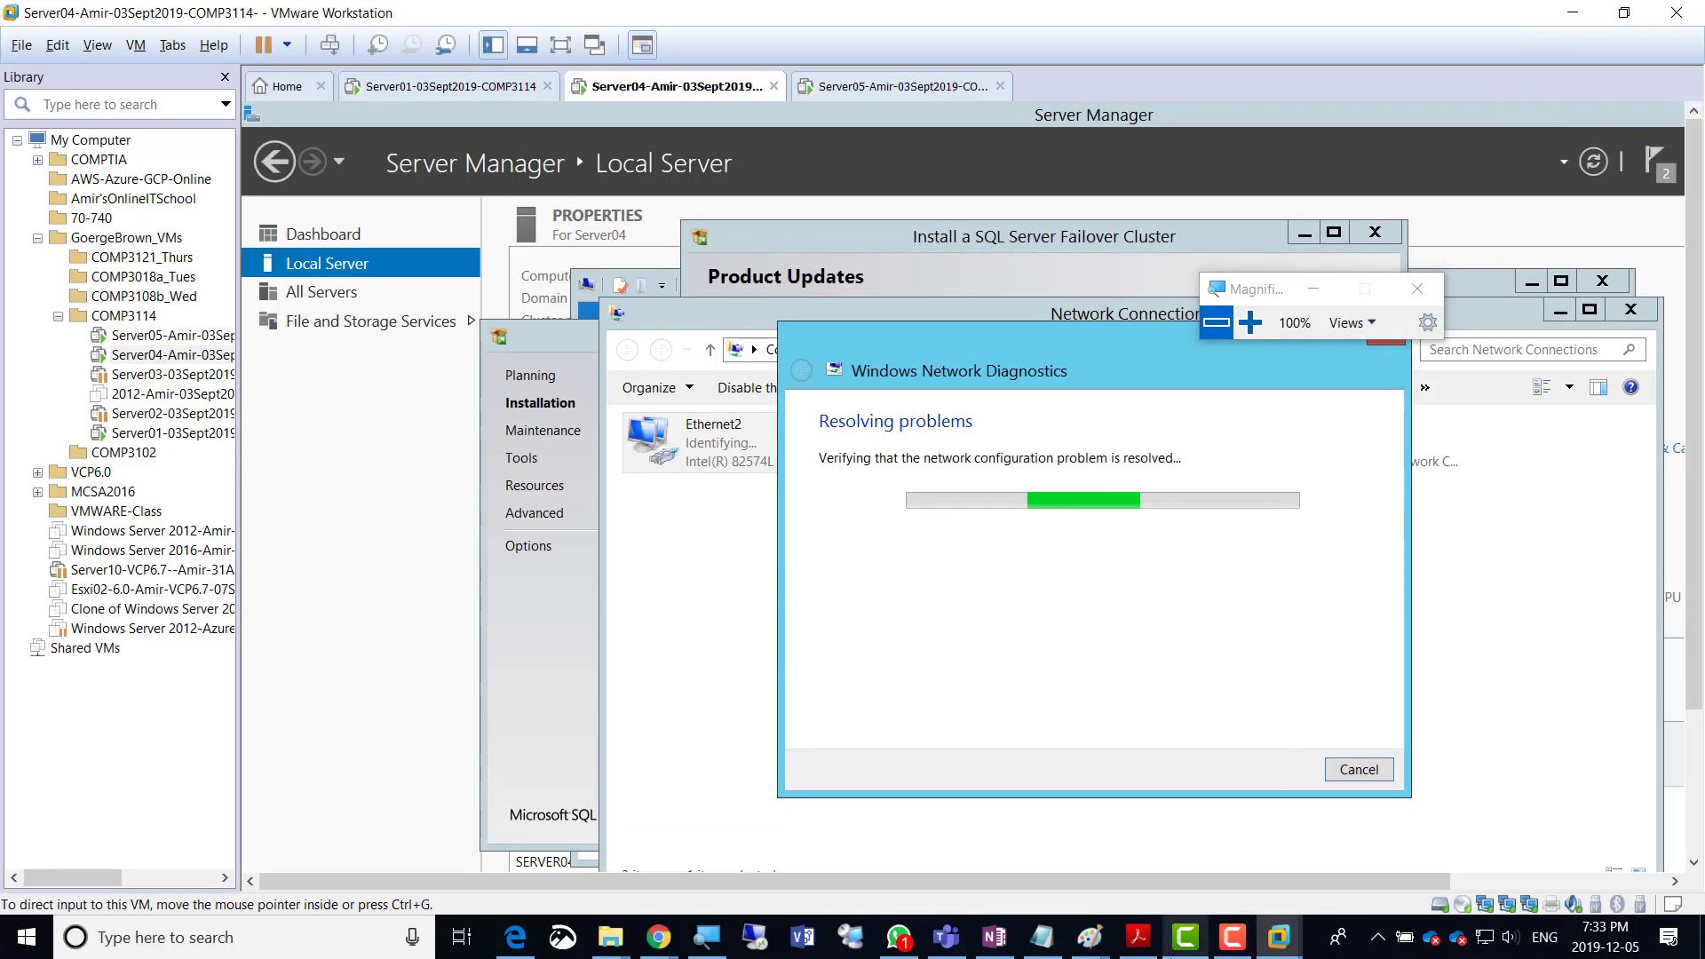
left_click(986, 944)
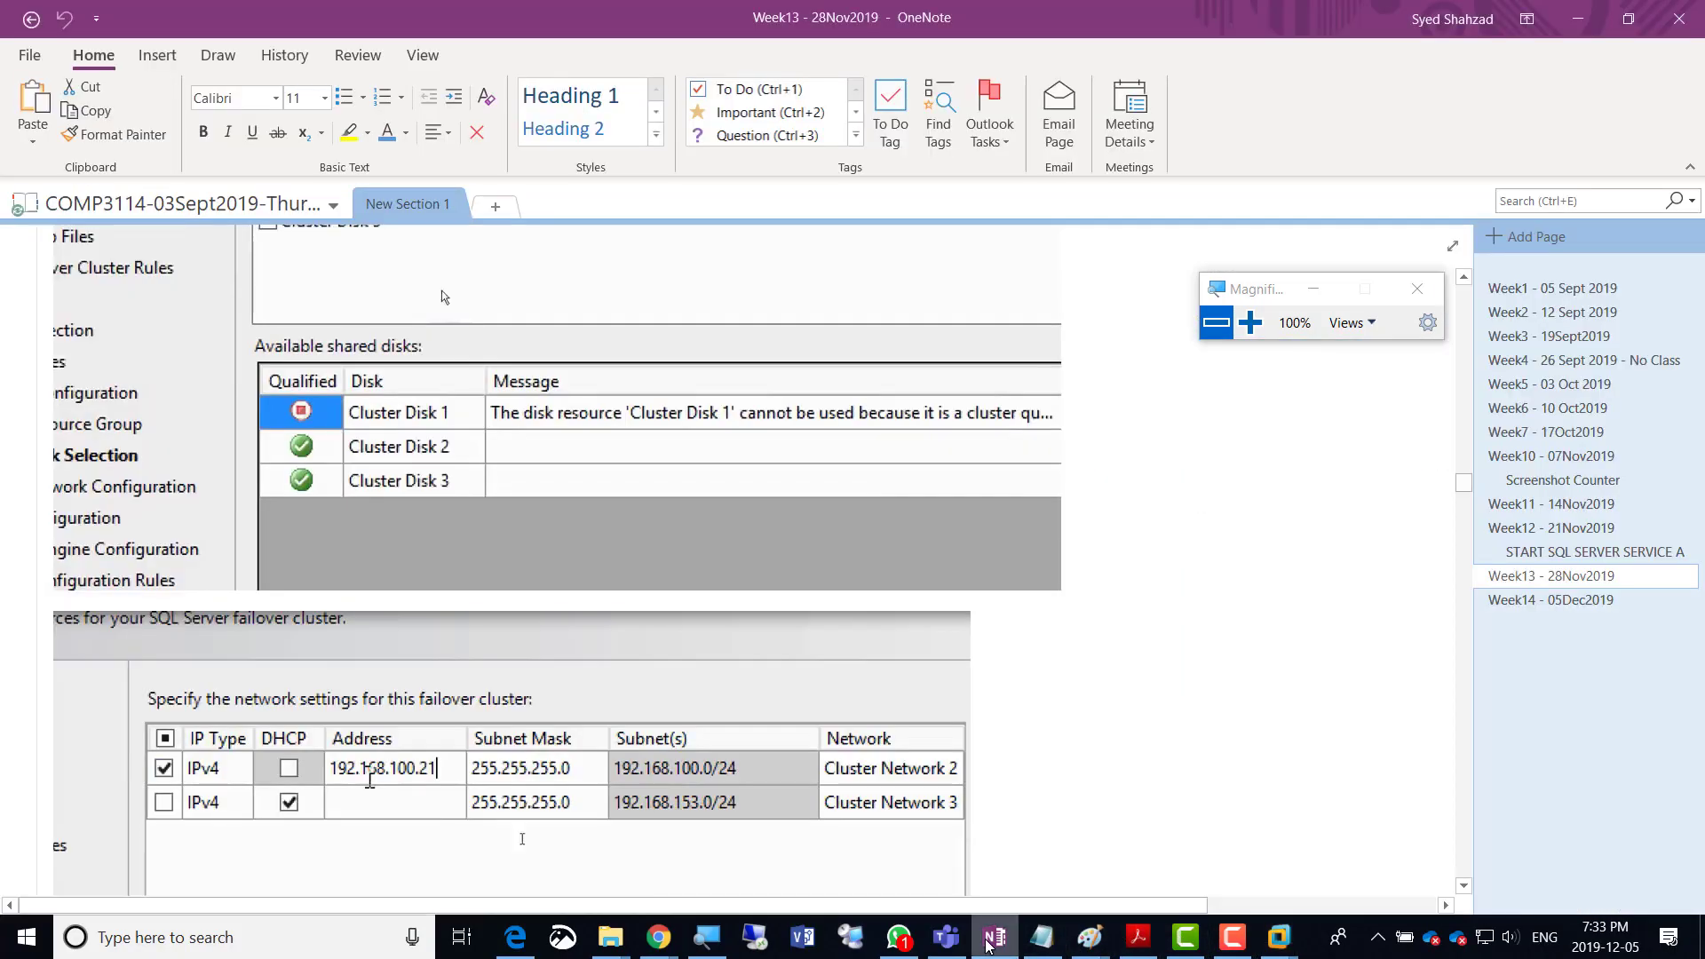
scroll(521, 450, "up", 10)
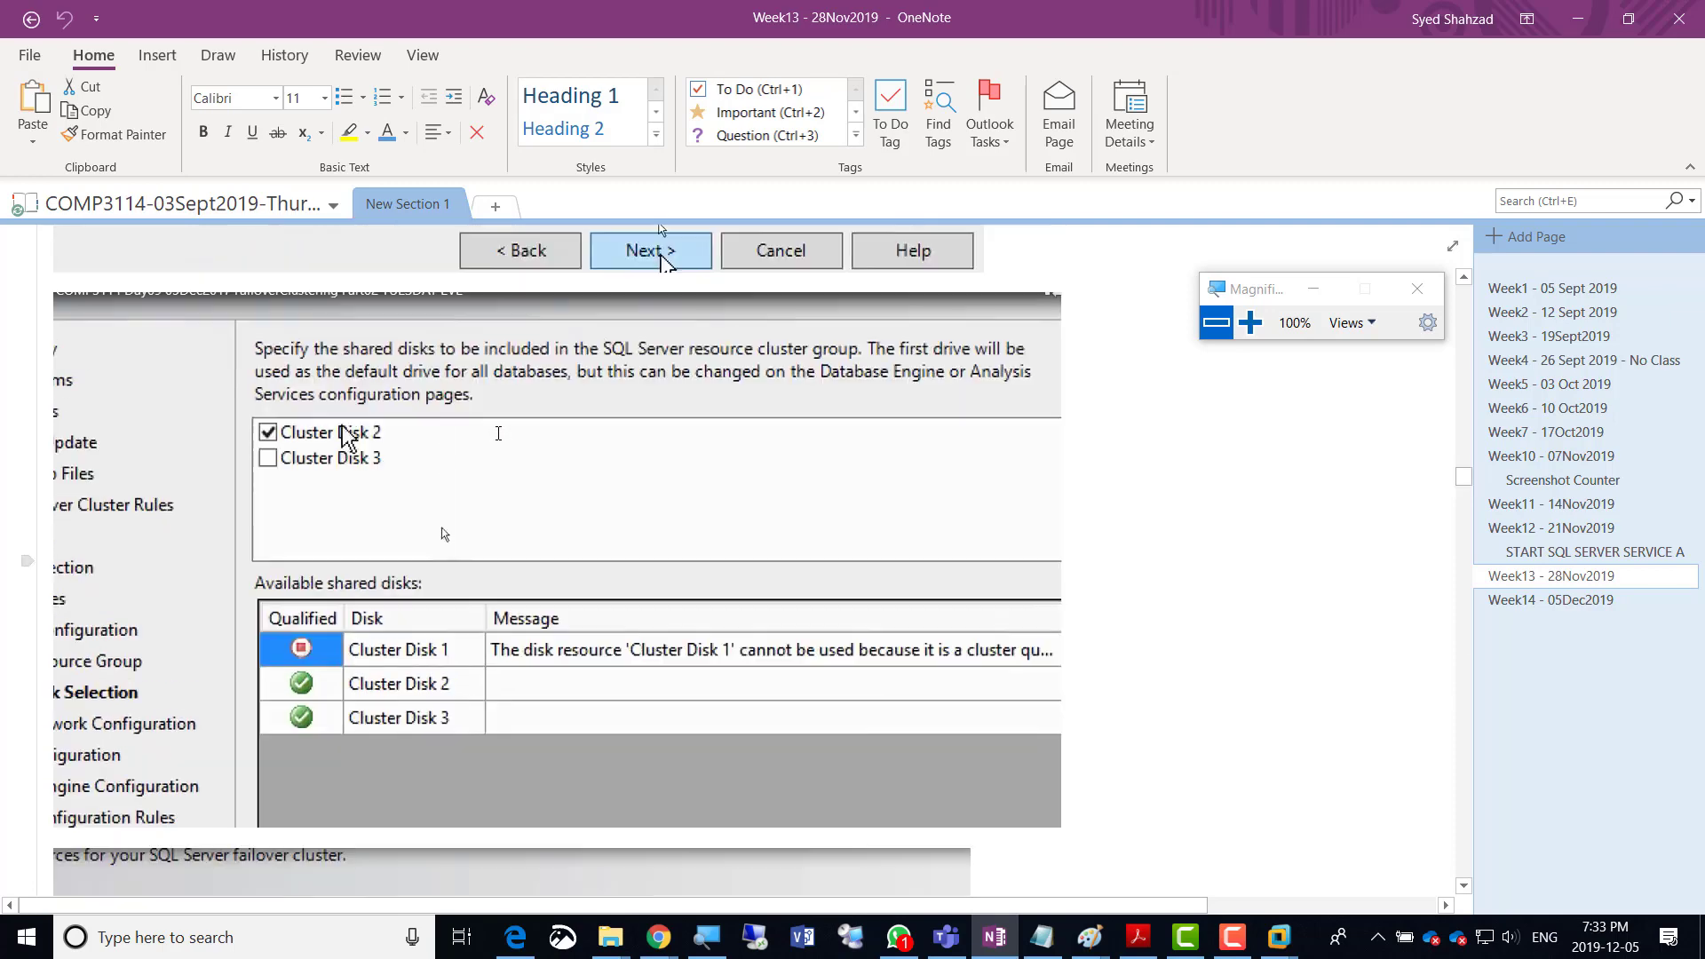
scroll(498, 433, "up", 8)
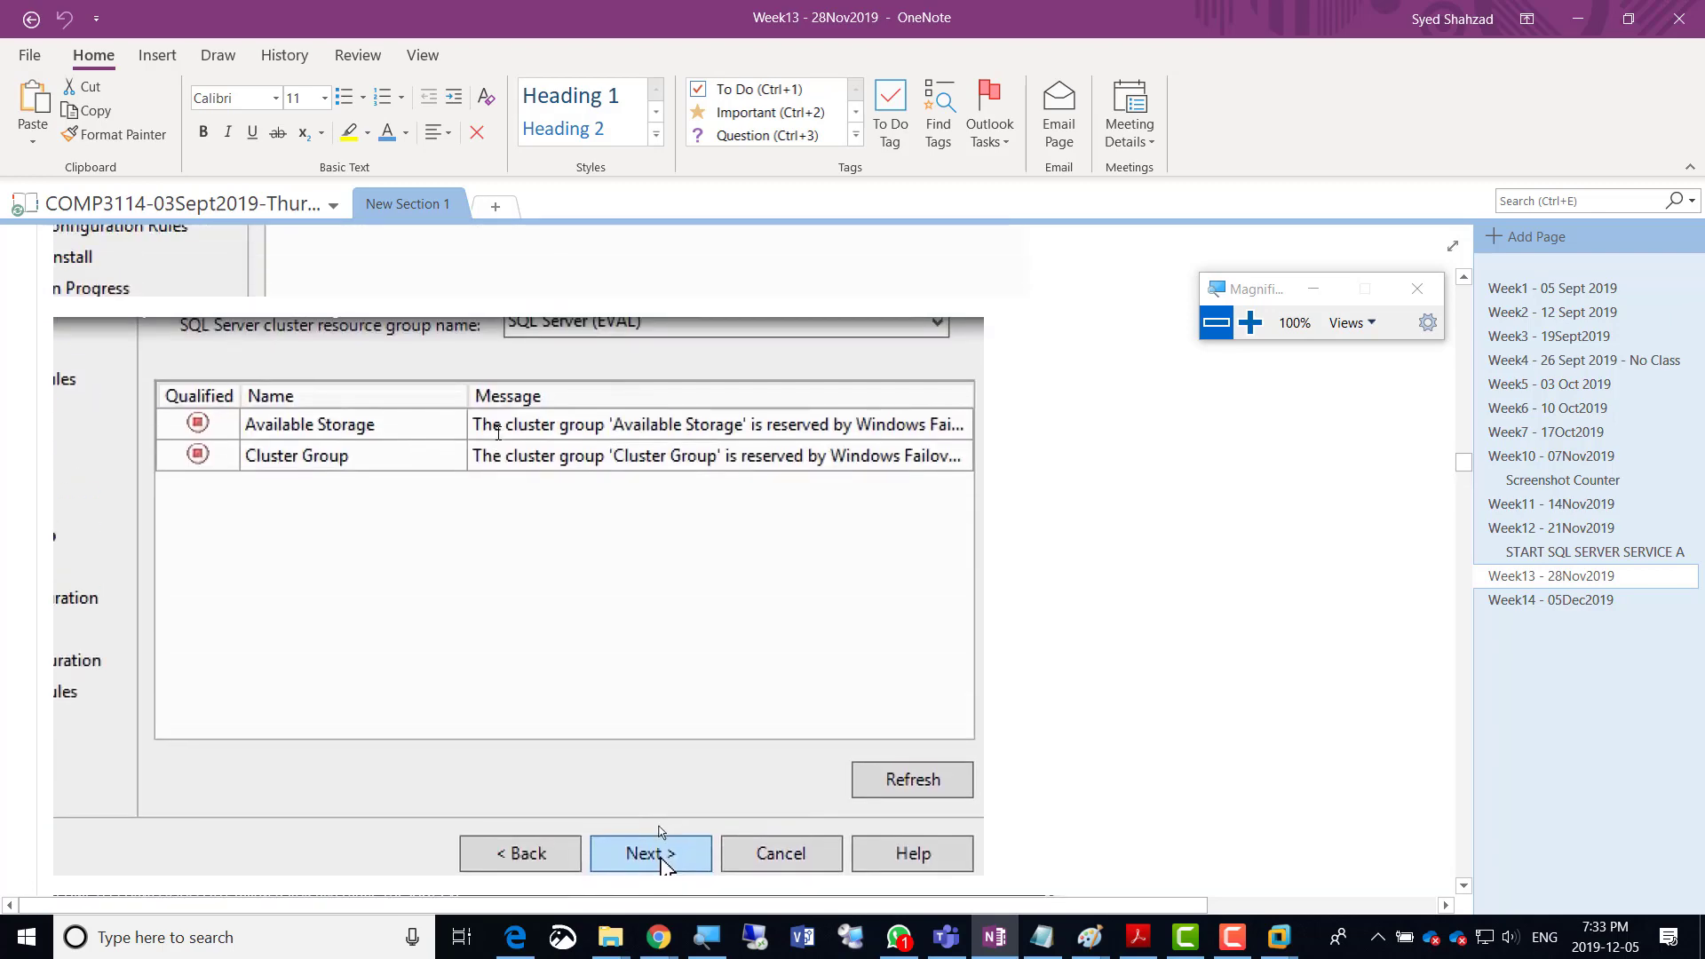
scroll(498, 432, "up", 10)
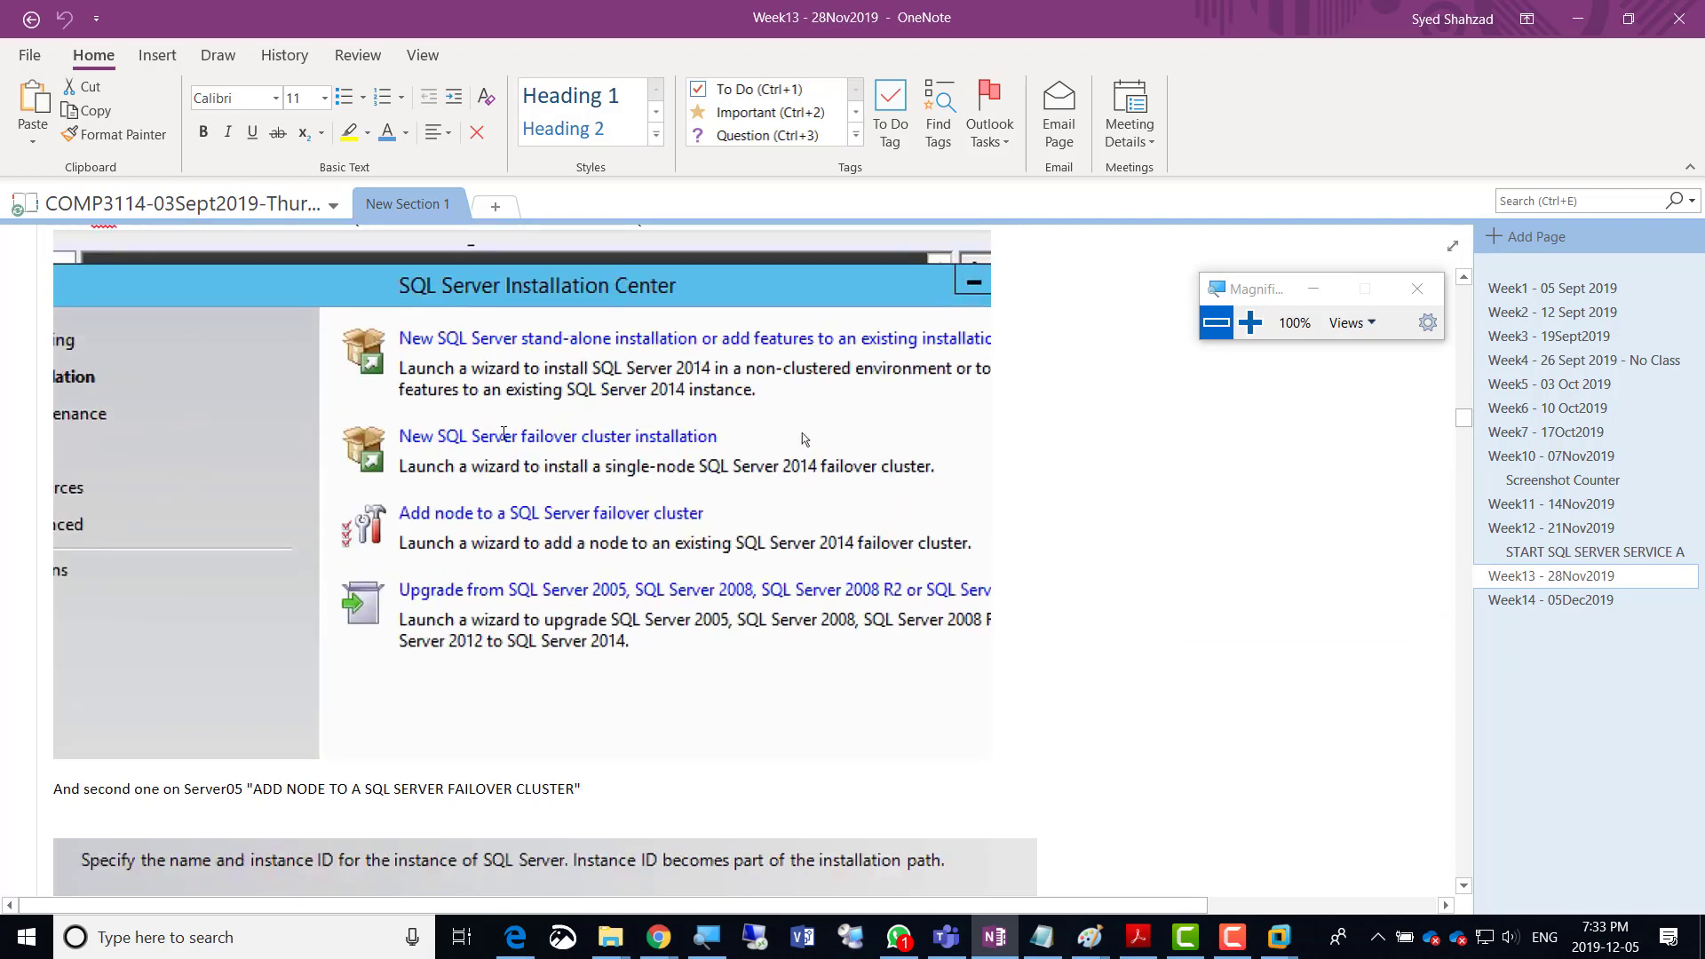
scroll(504, 433, "down", 6)
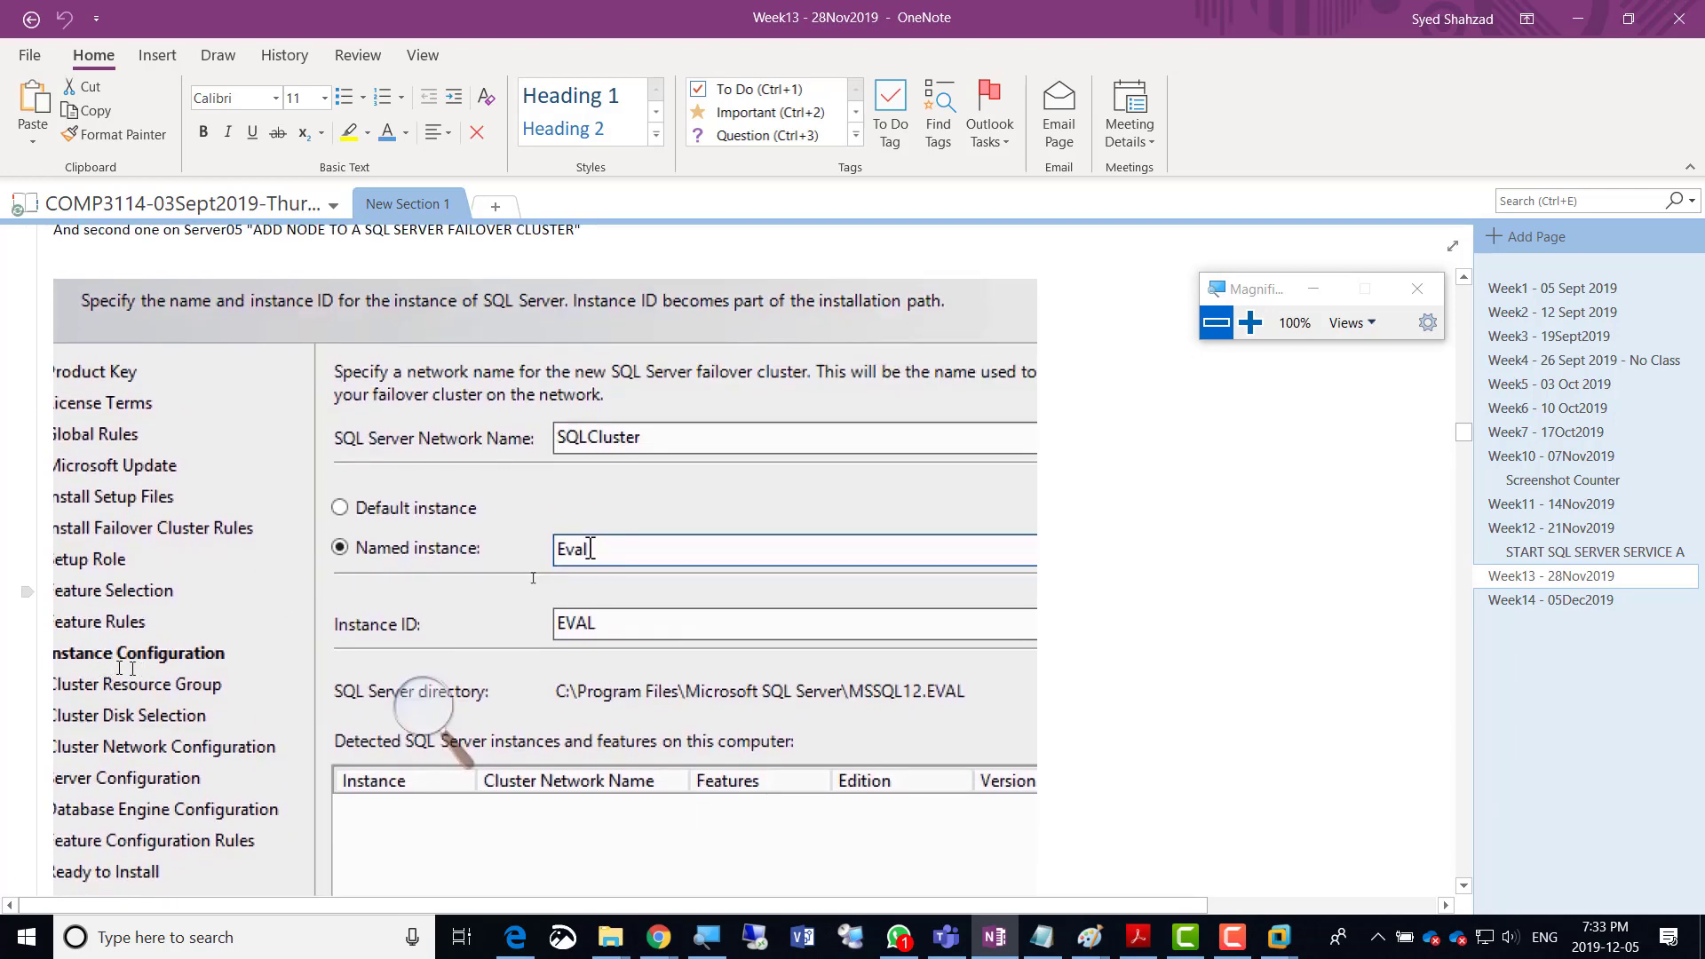
left_click(1581, 19)
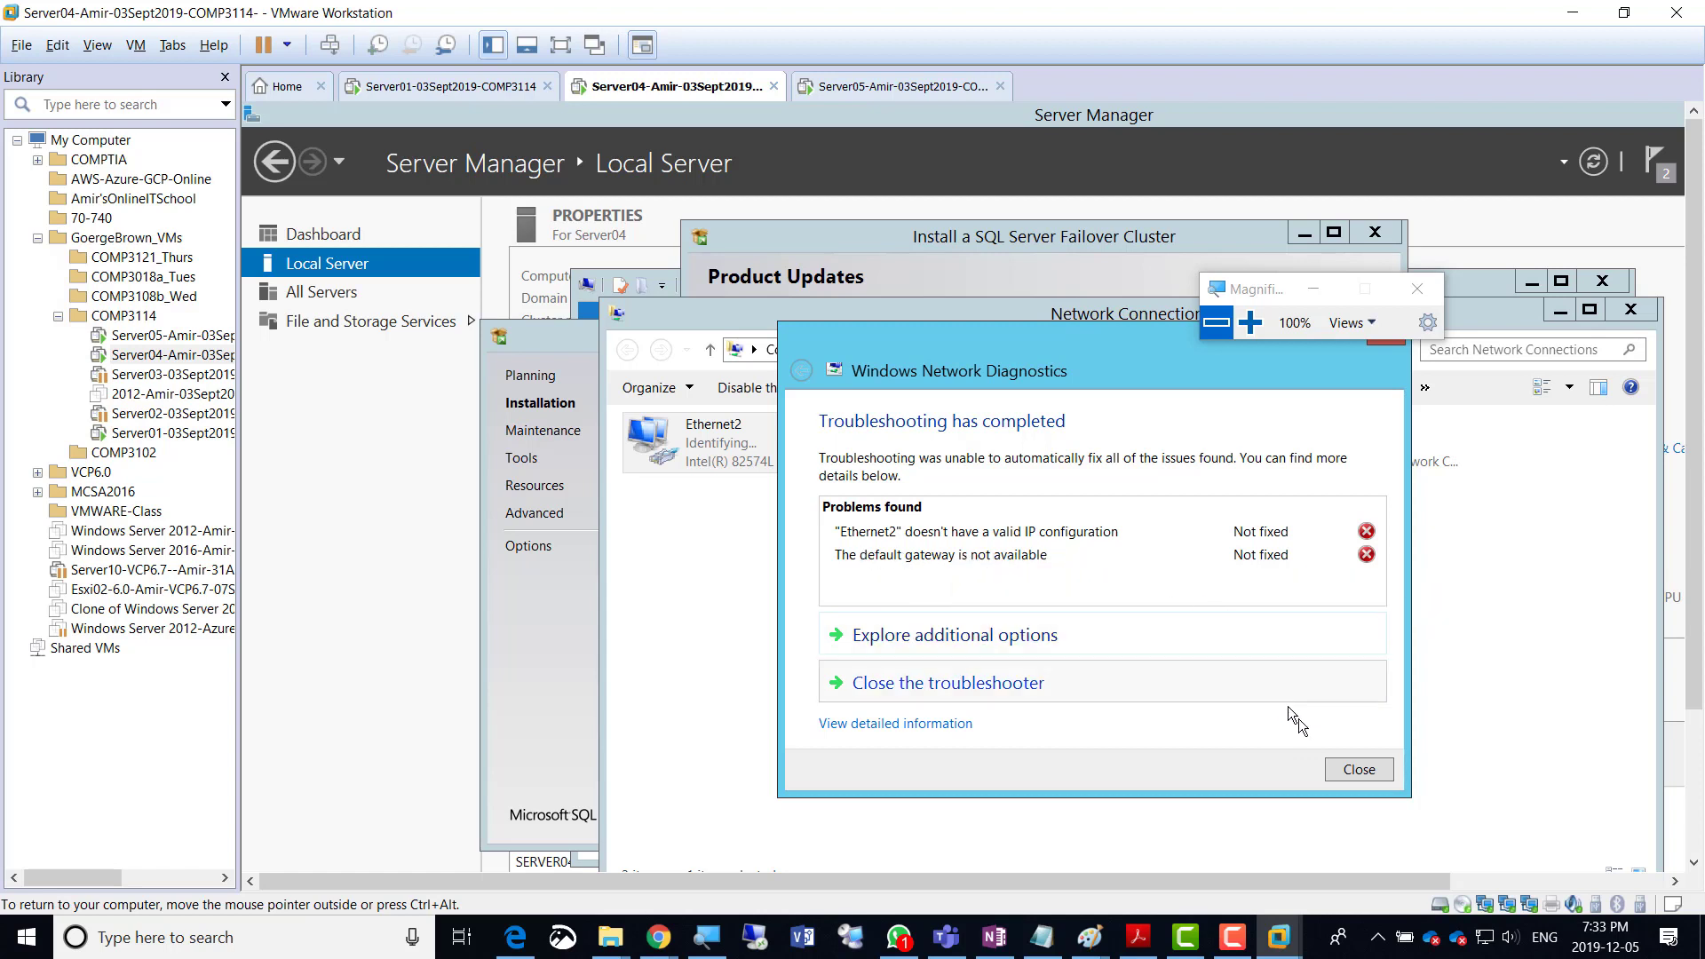
left_click(1356, 769)
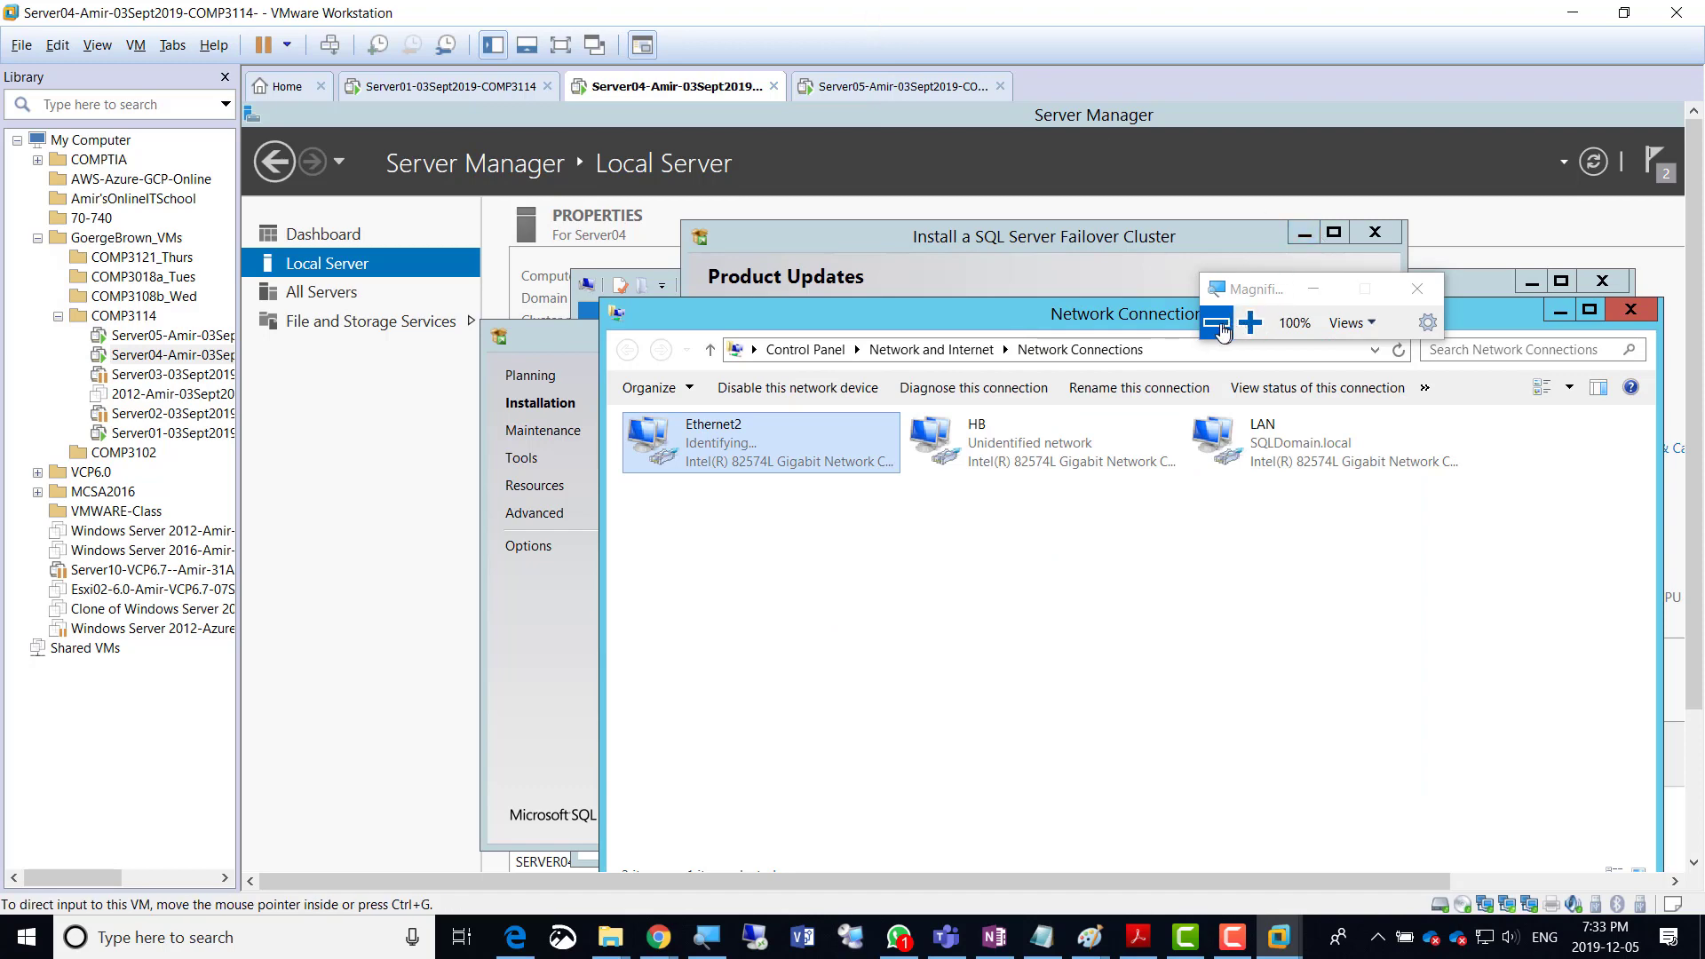
On OneNote's Week14 - 05Dec2019 page, add the outdented line "--------------7:55 class starts---------------" below "Login from SQL Admin".
left_click(994, 948)
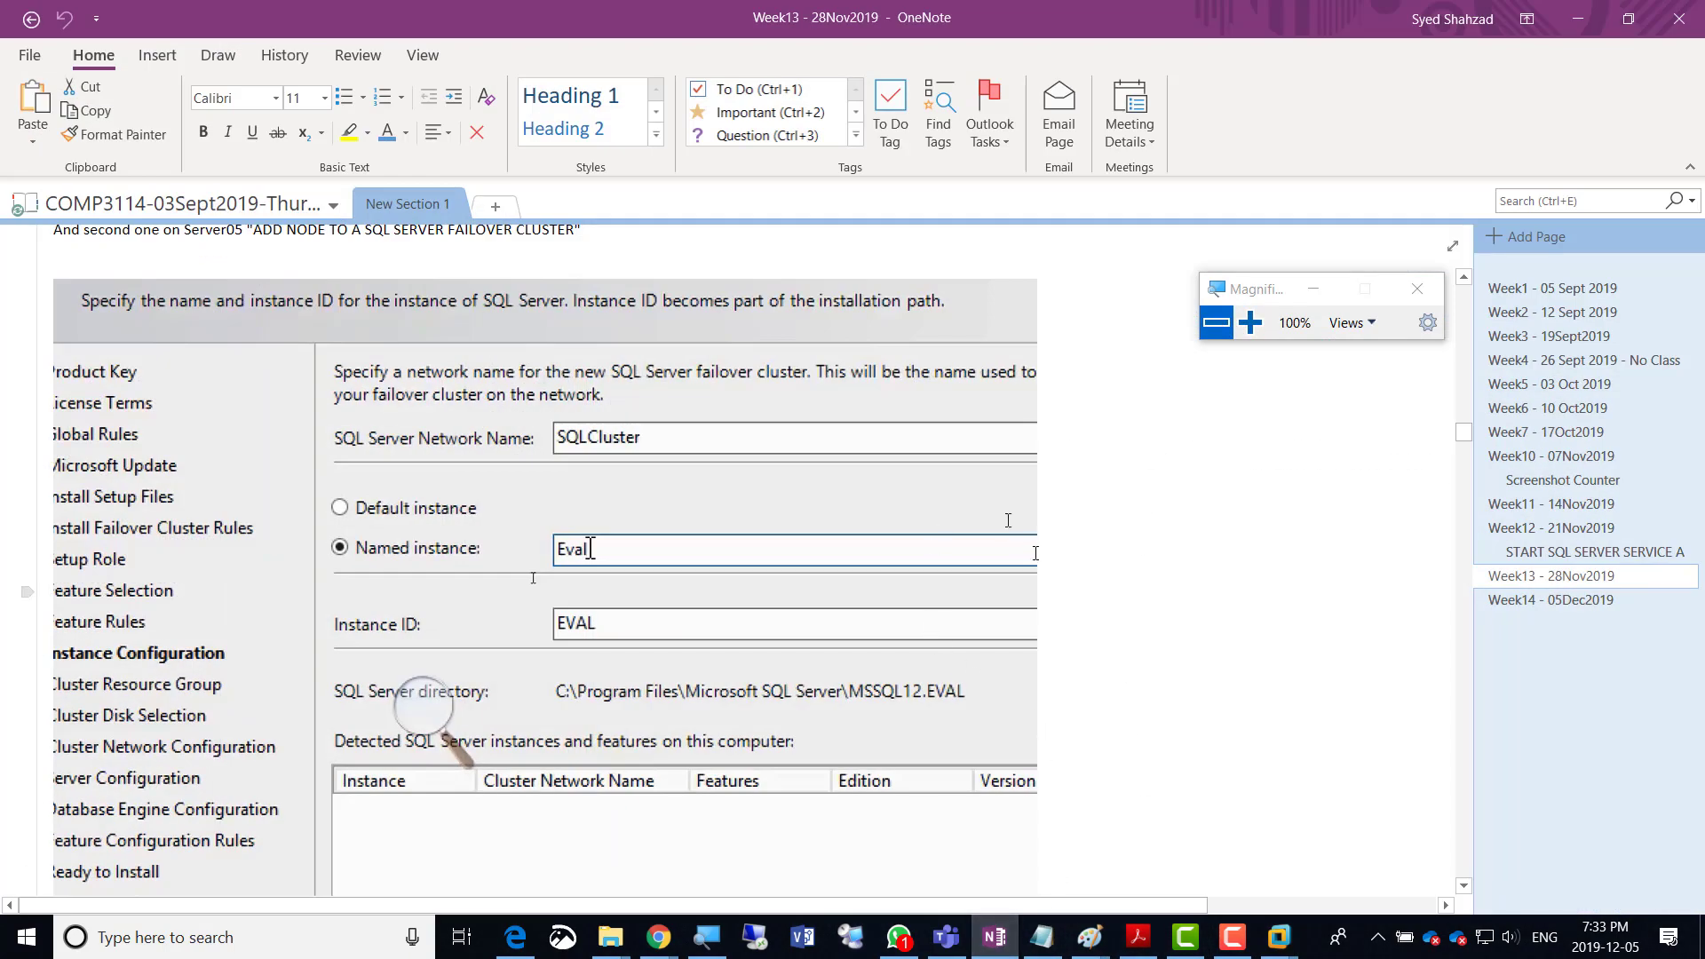
scroll(998, 513, "down", 4)
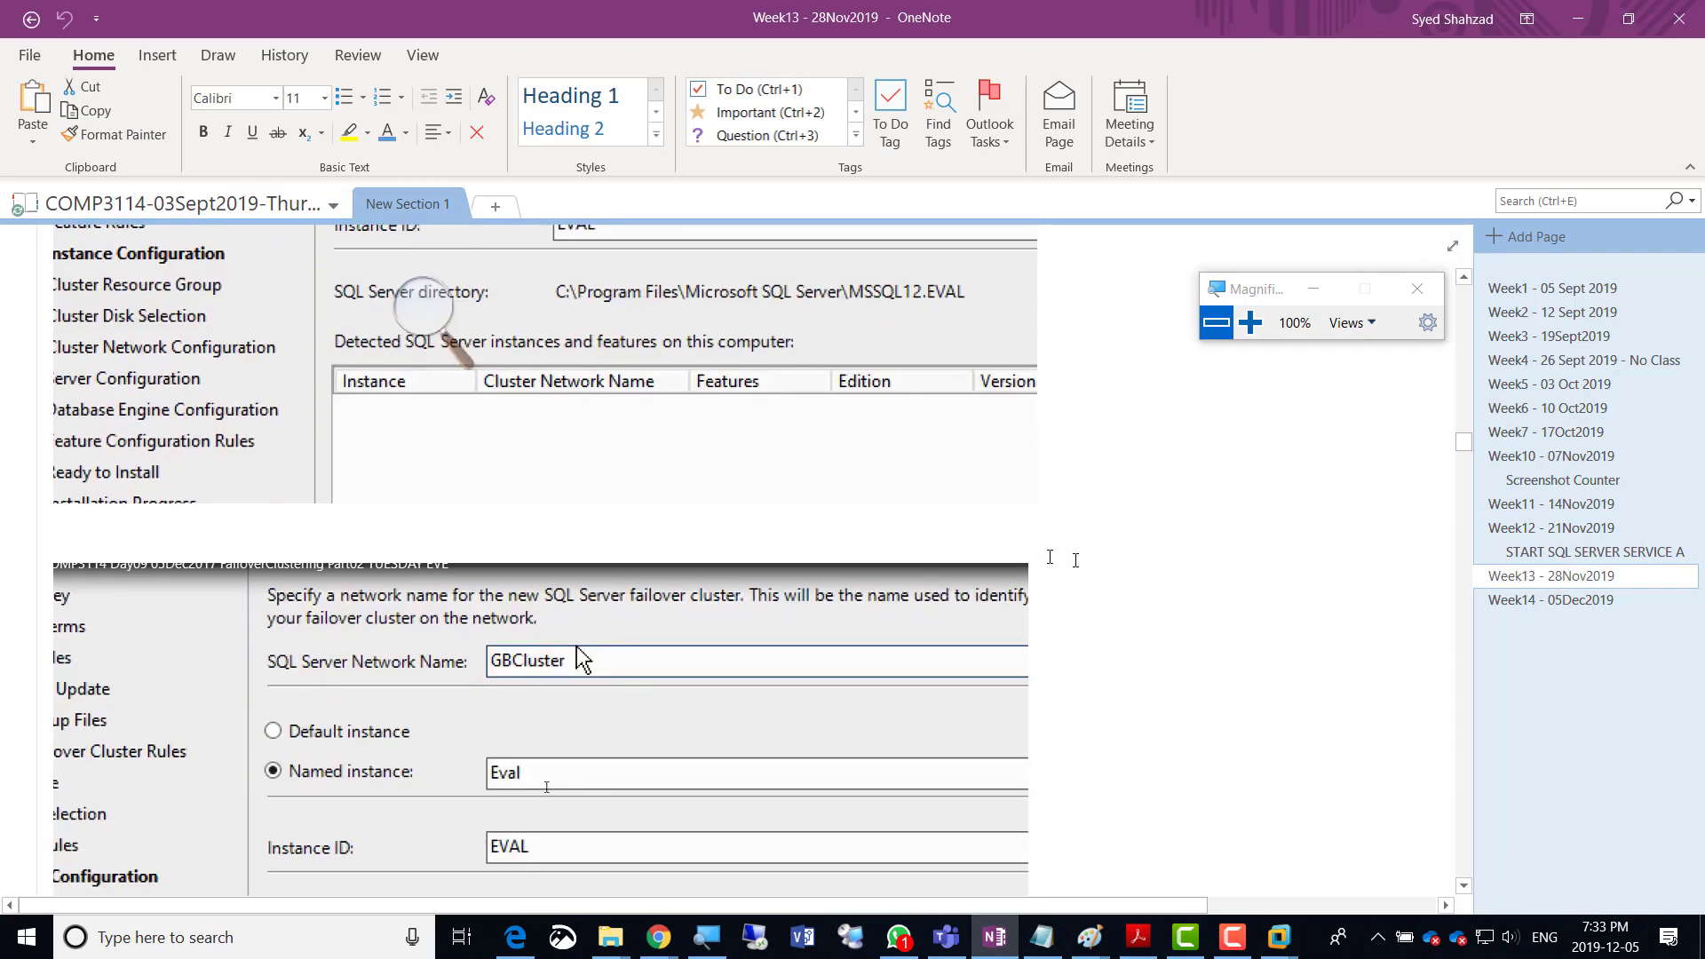
left_click(1533, 601)
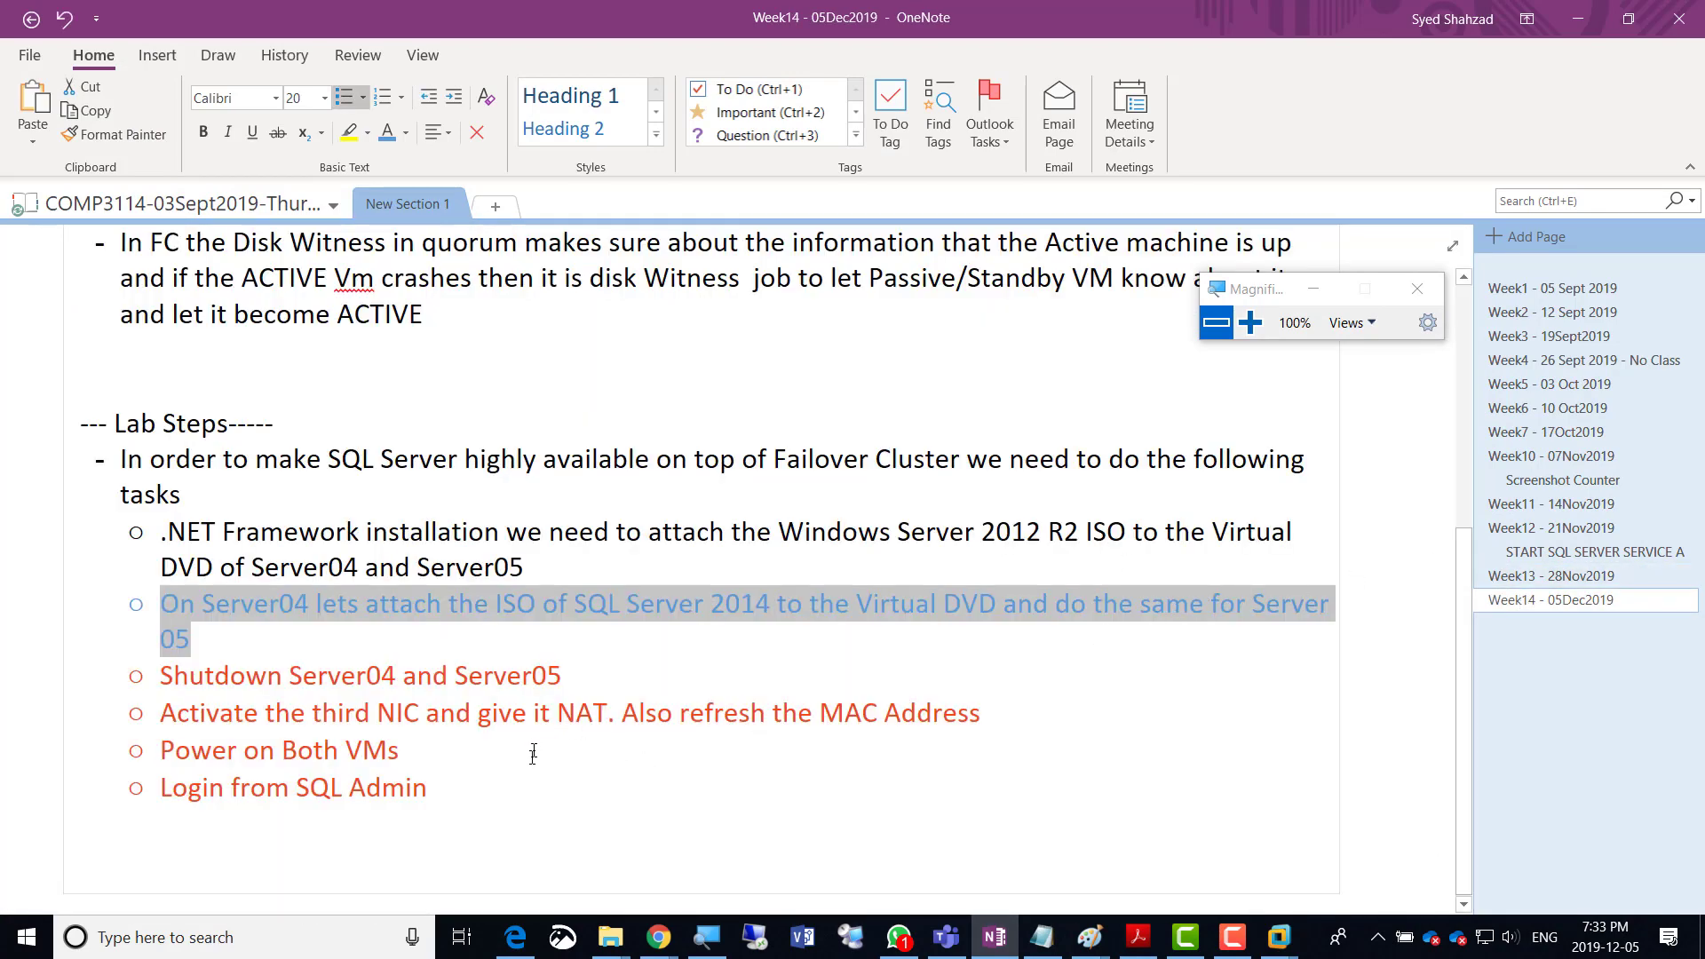
left_click(467, 787)
key("Return")
key("shift+Tab")
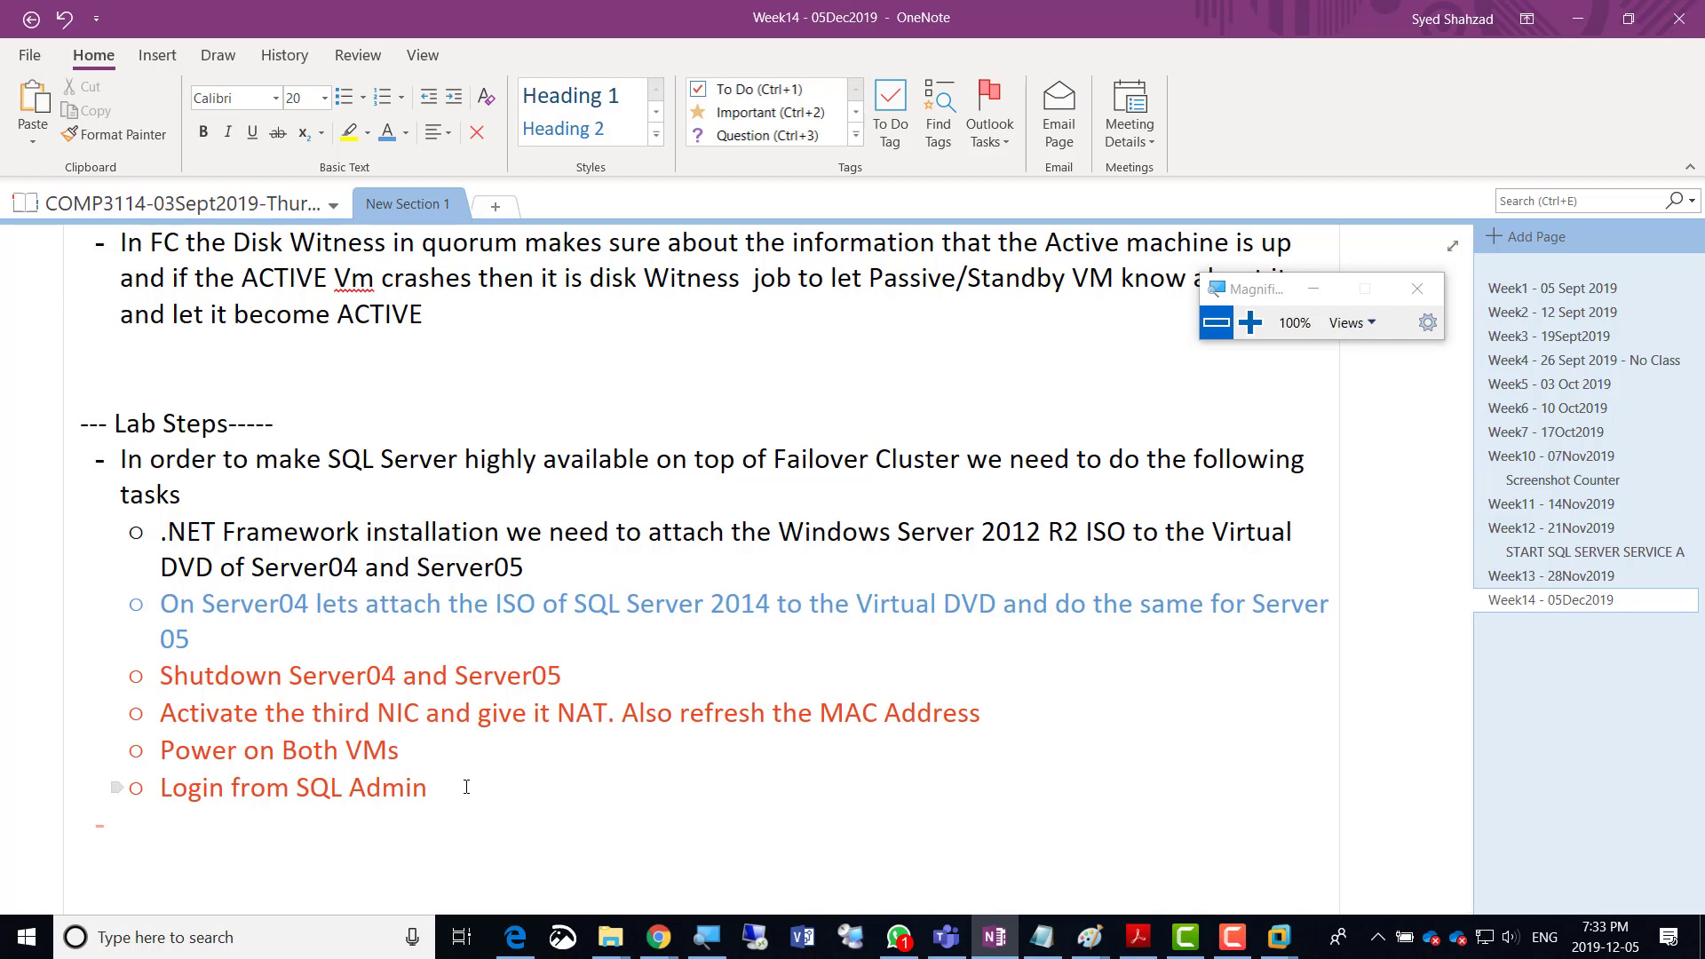
type("7:33")
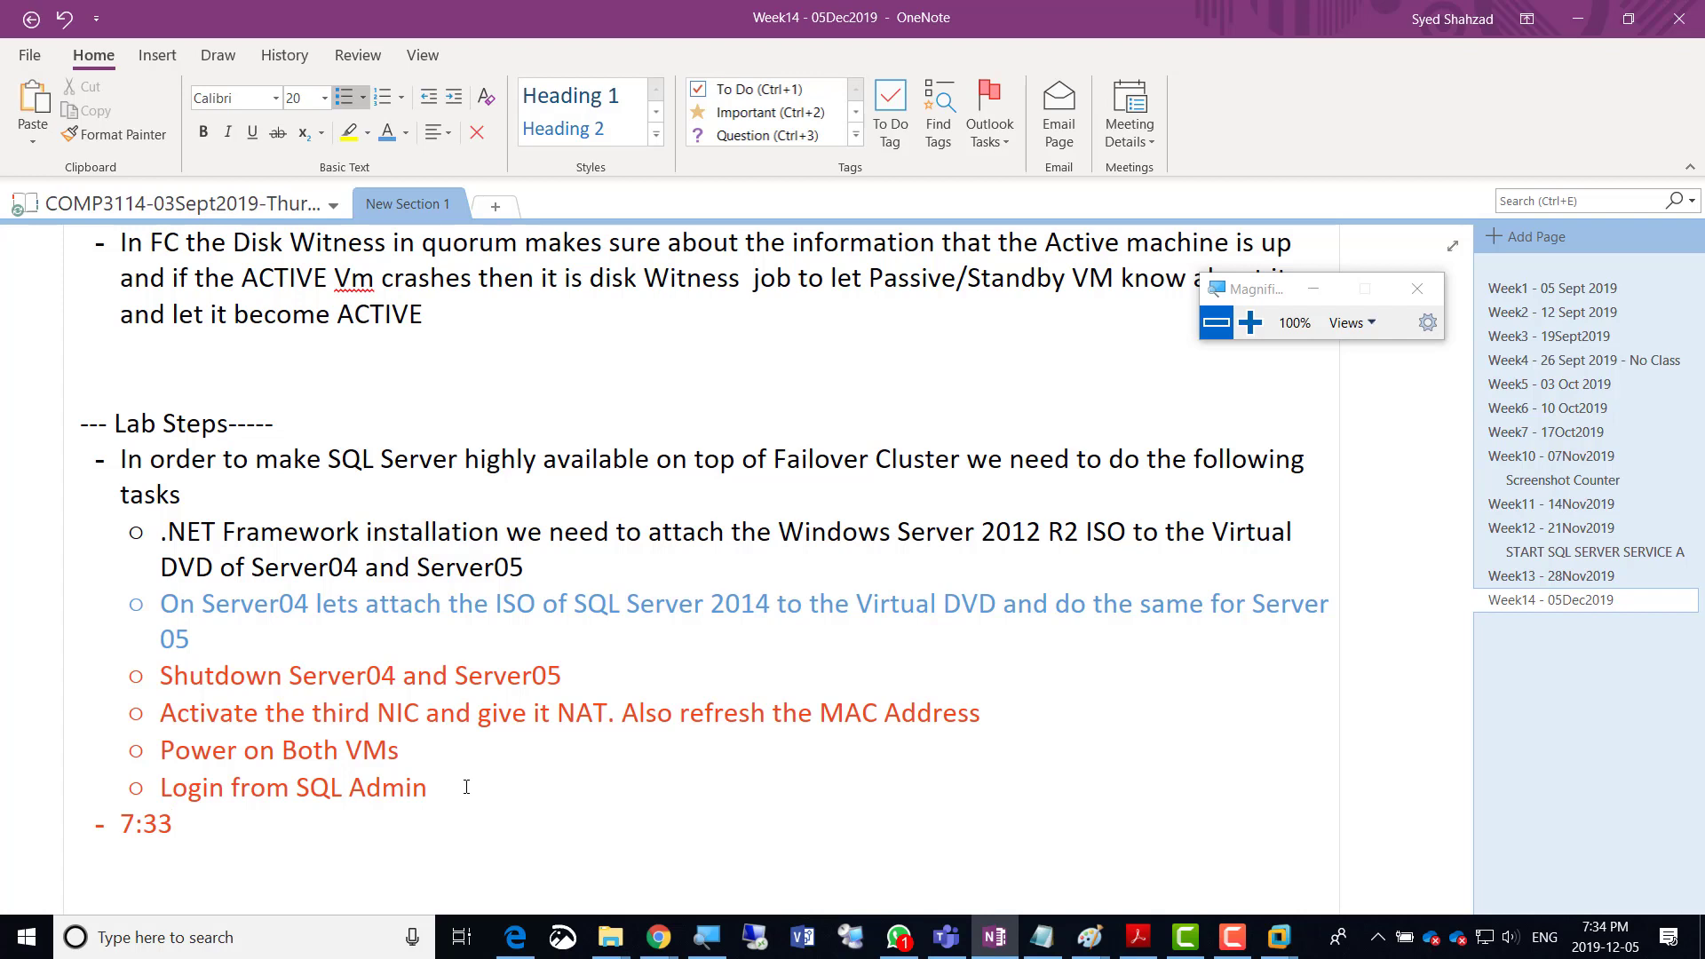
key("BackSpace")
key("BackSpace")
type("55 class starts---------------")
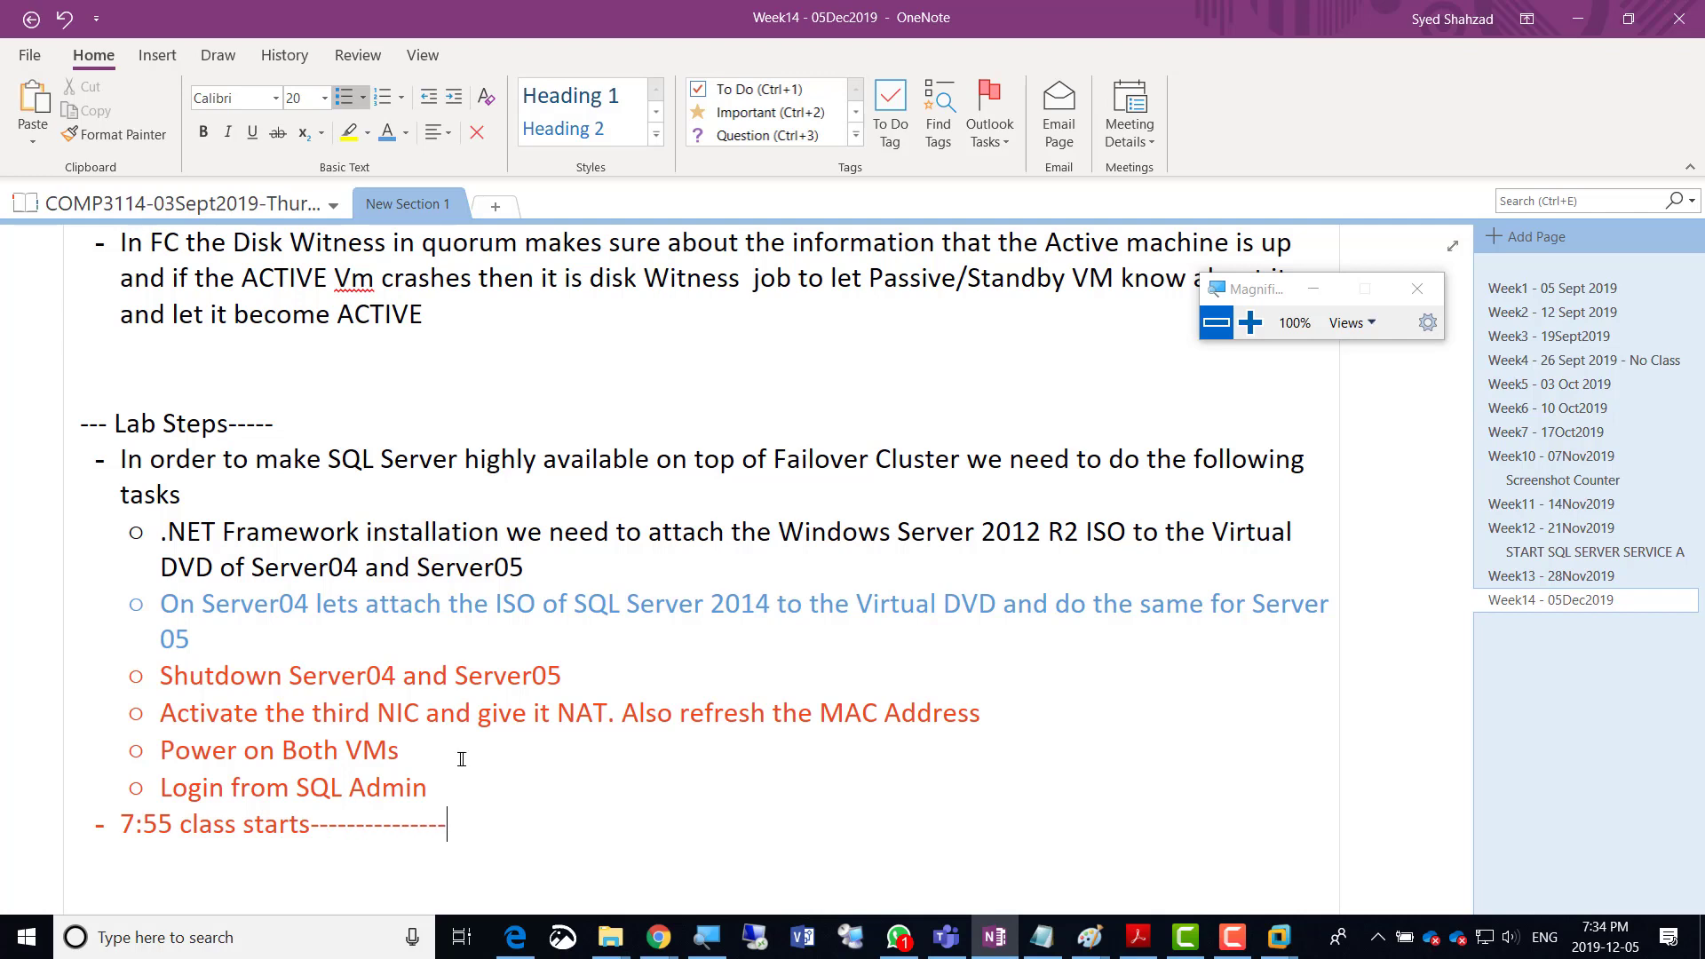
left_click(122, 828)
type("--------------")
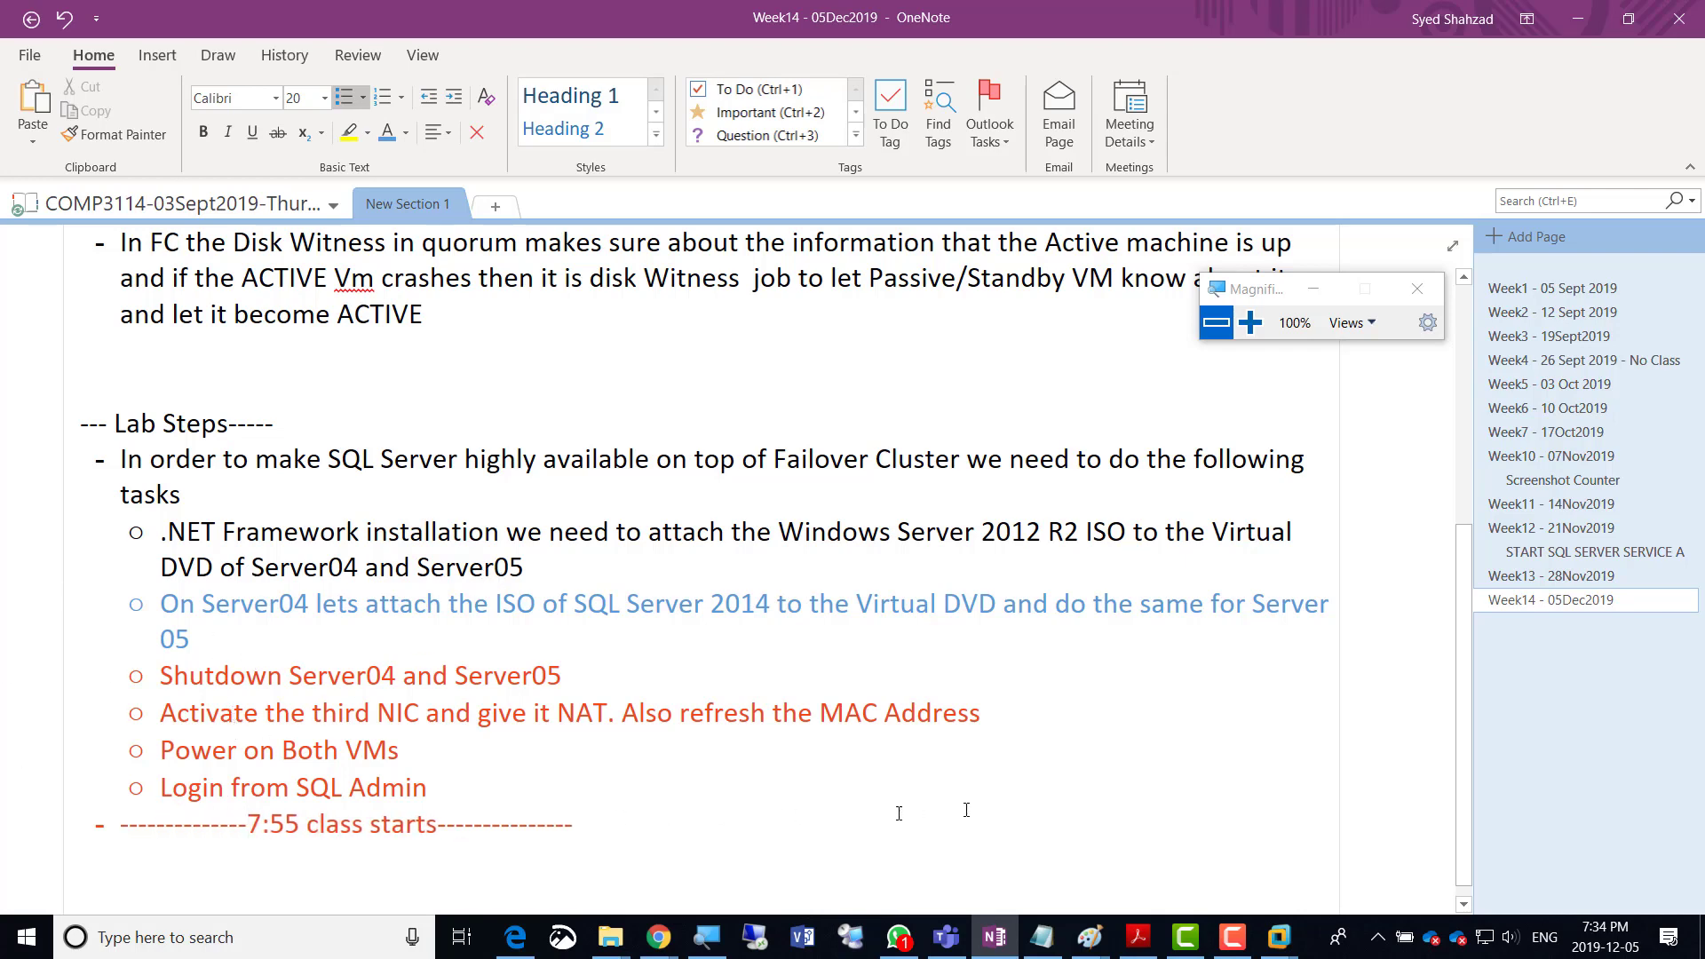
Switch back to Server04 in VMware Workstation and examine Ethernet2's status and properties from the Network and Sharing Center, leaving the properties unchanged.
key("alt+Tab")
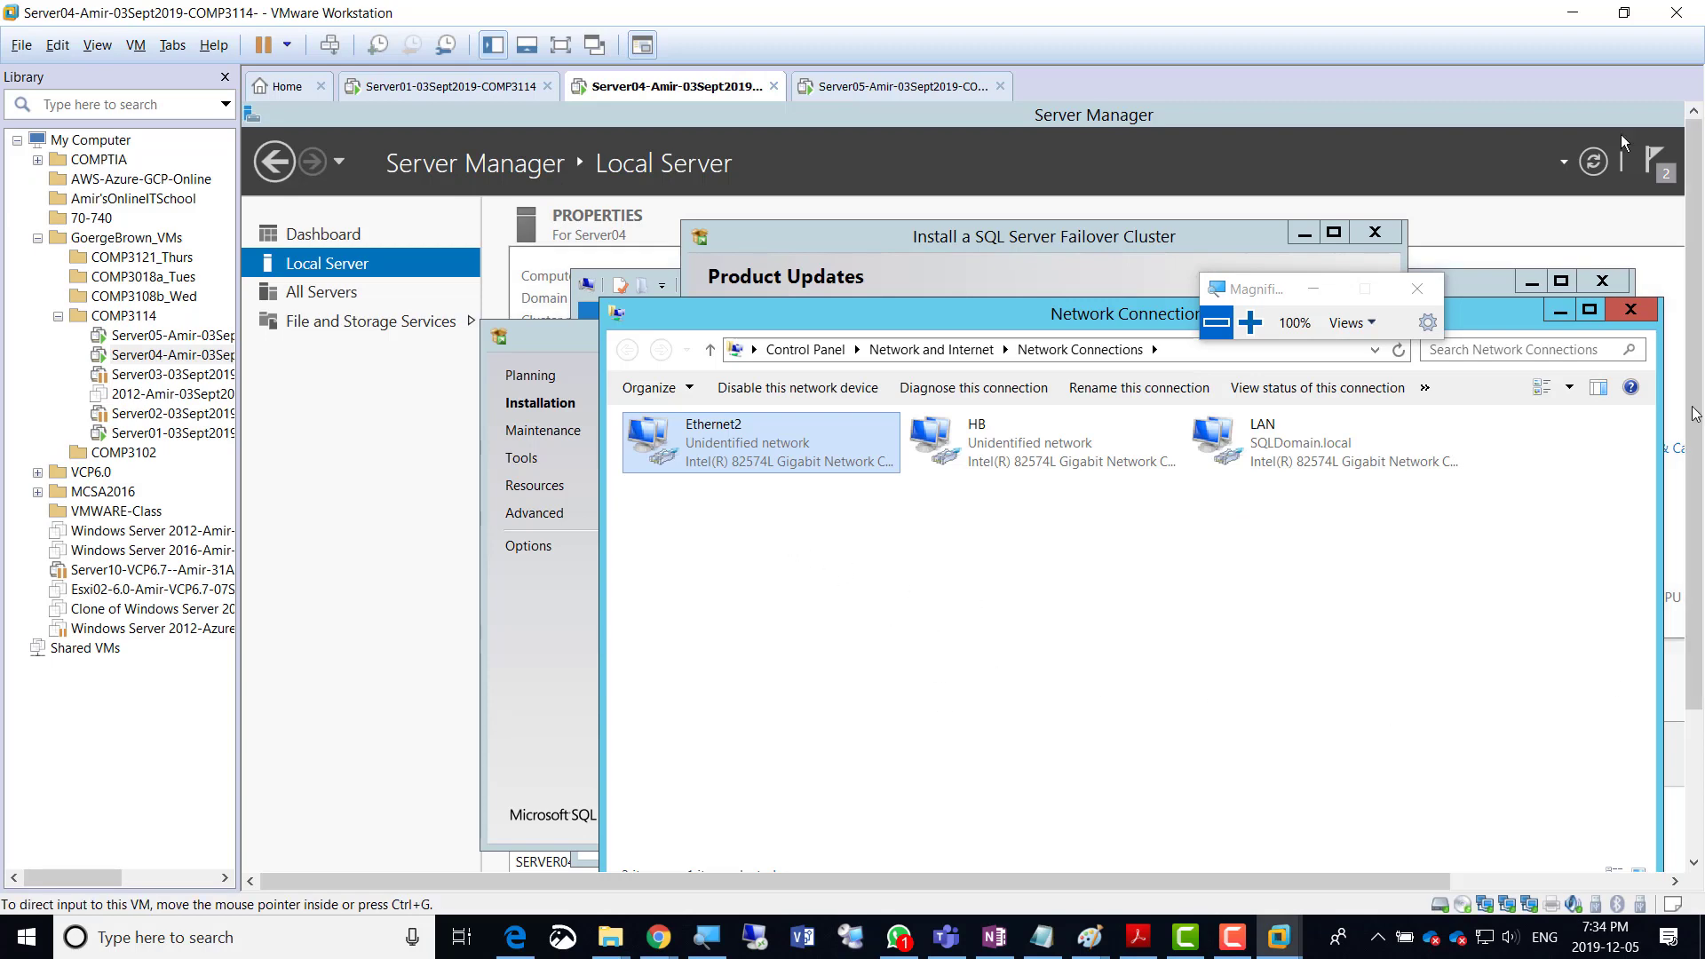
left_click(560, 46)
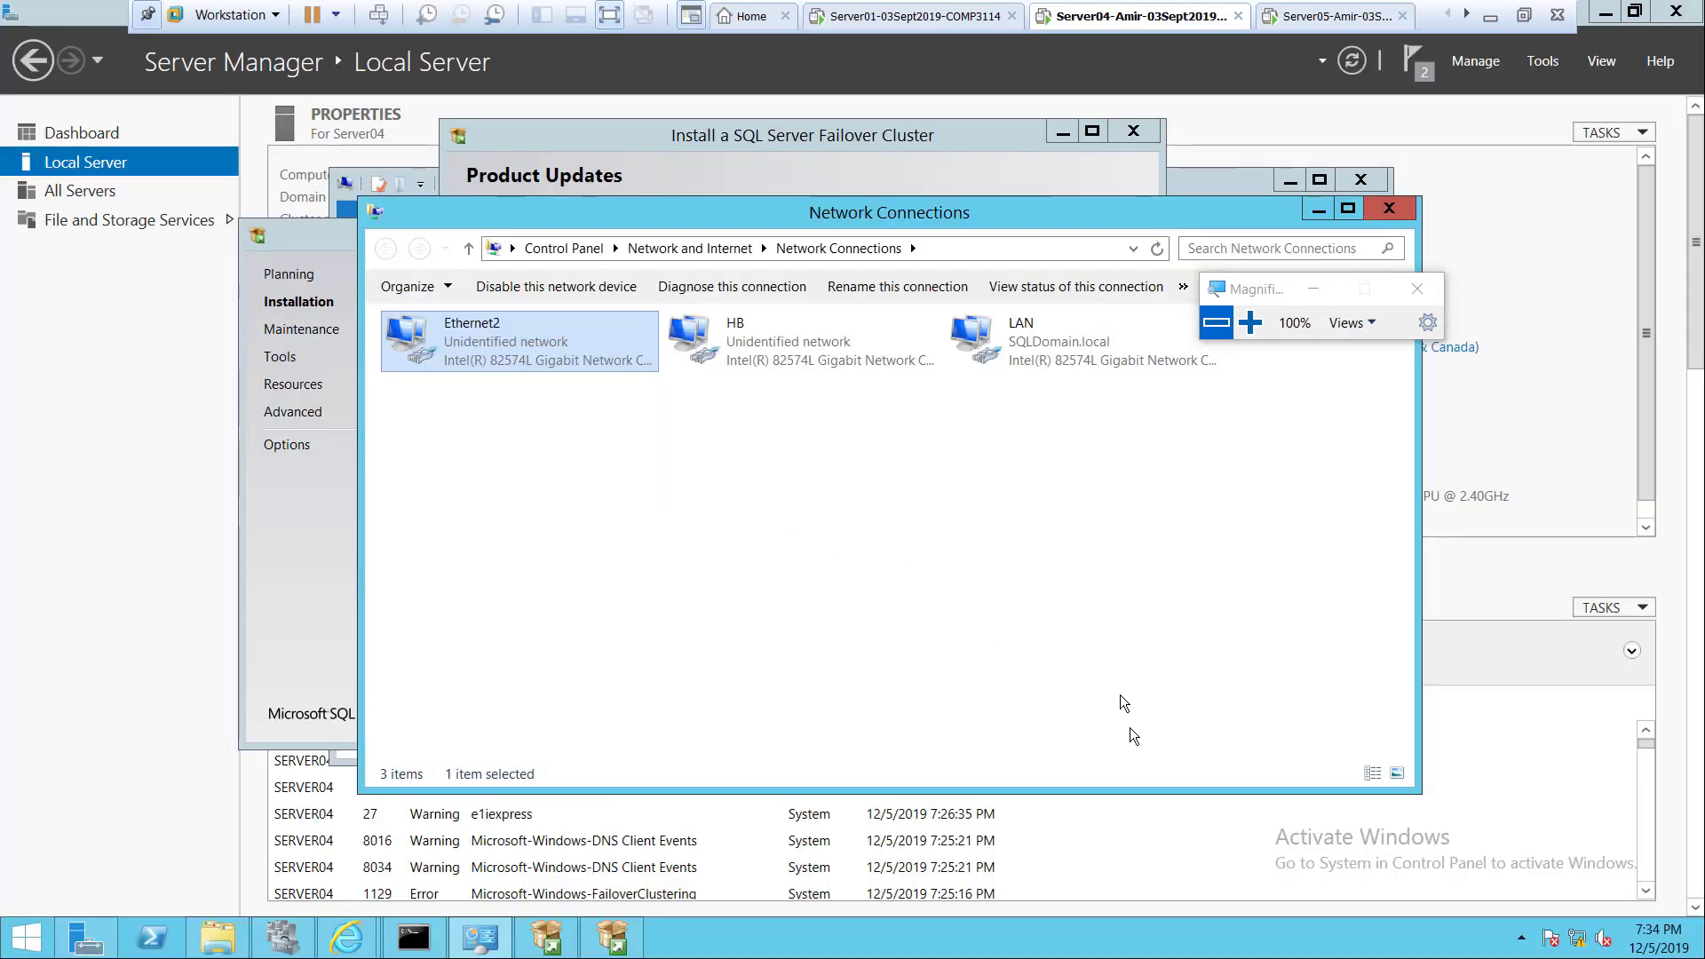
right_click(1580, 941)
left_click(1527, 925)
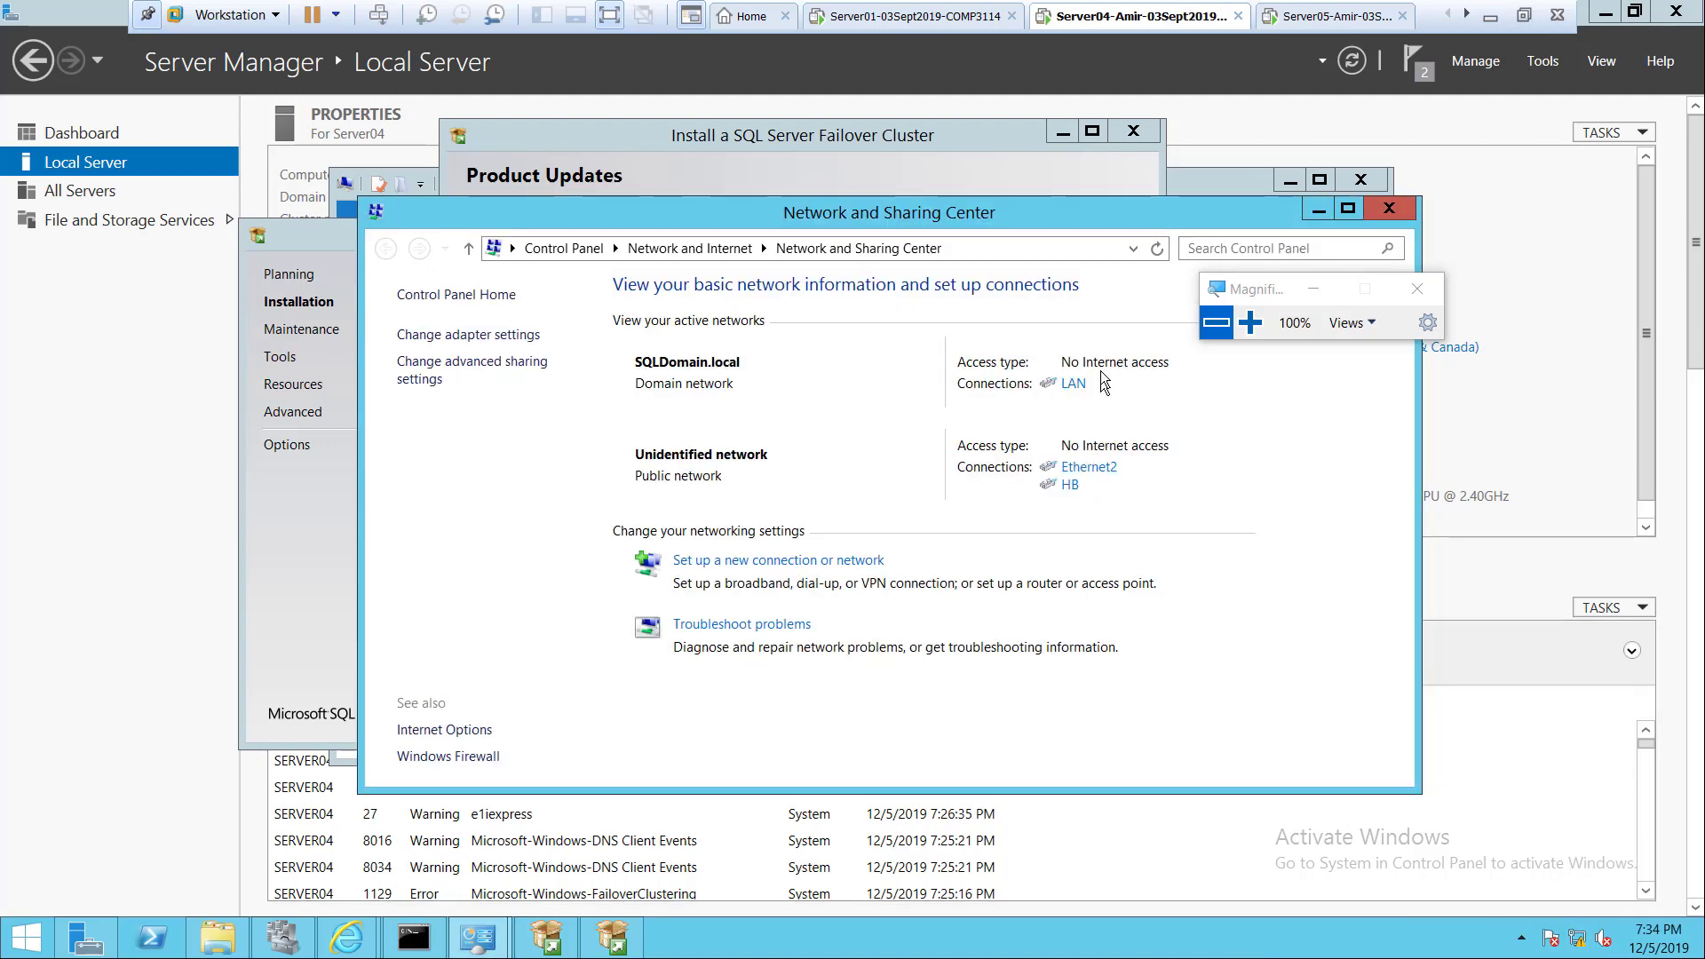
left_click(1092, 469)
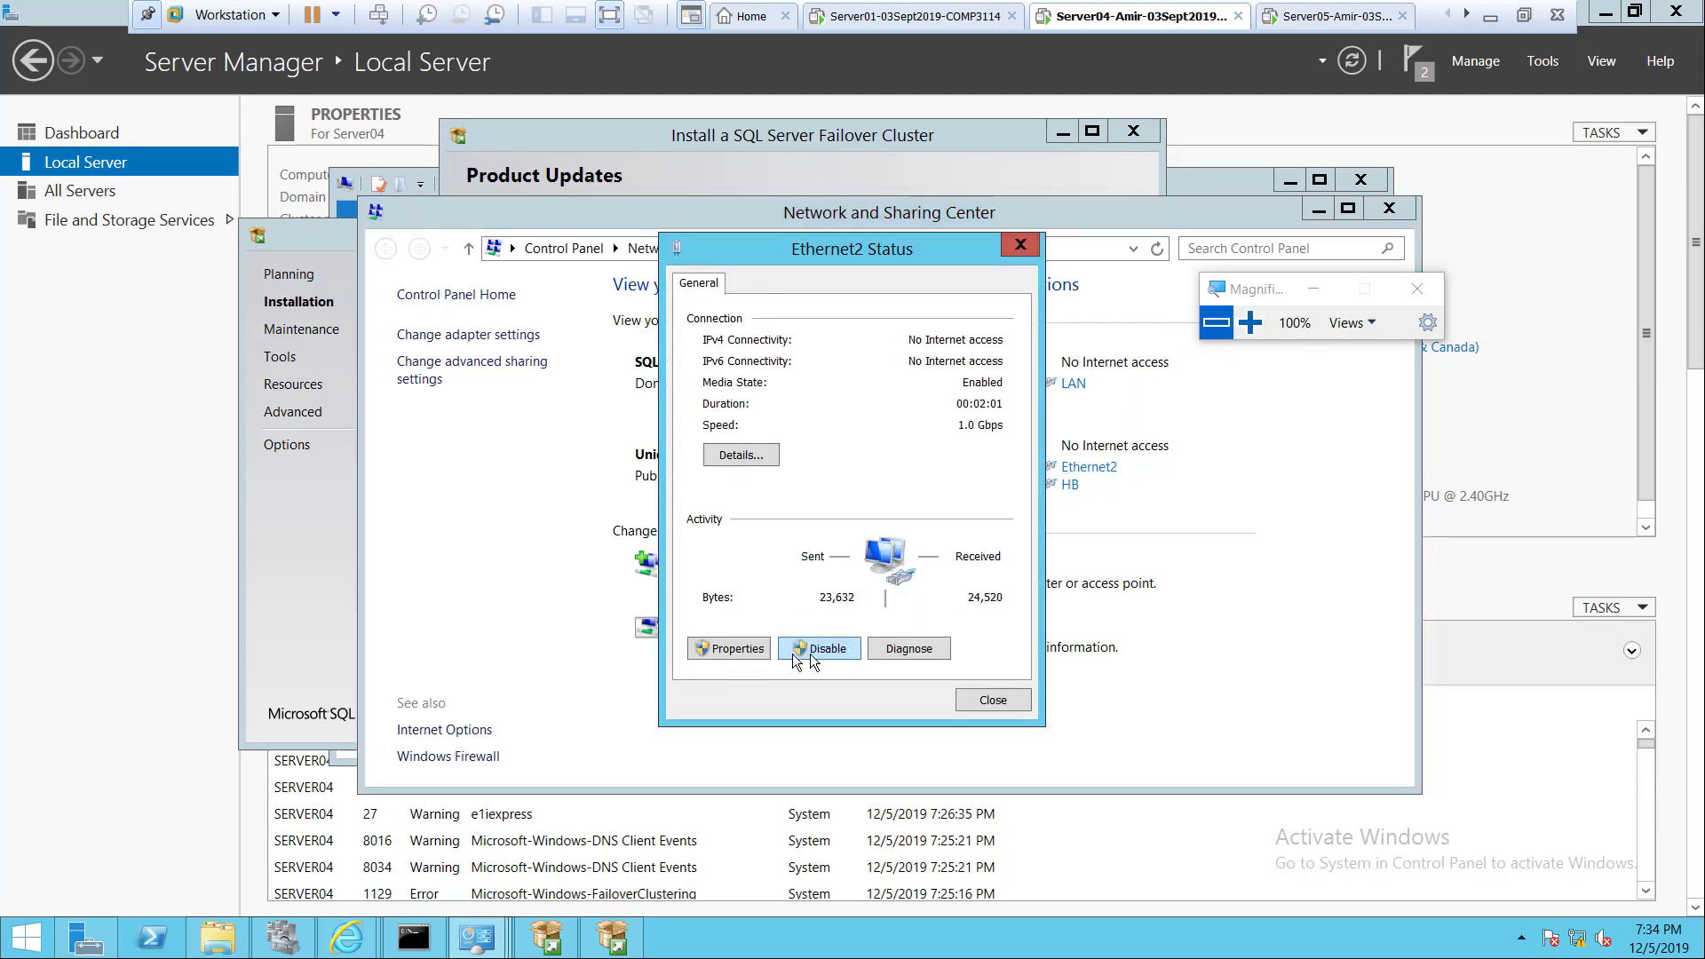
left_click(730, 652)
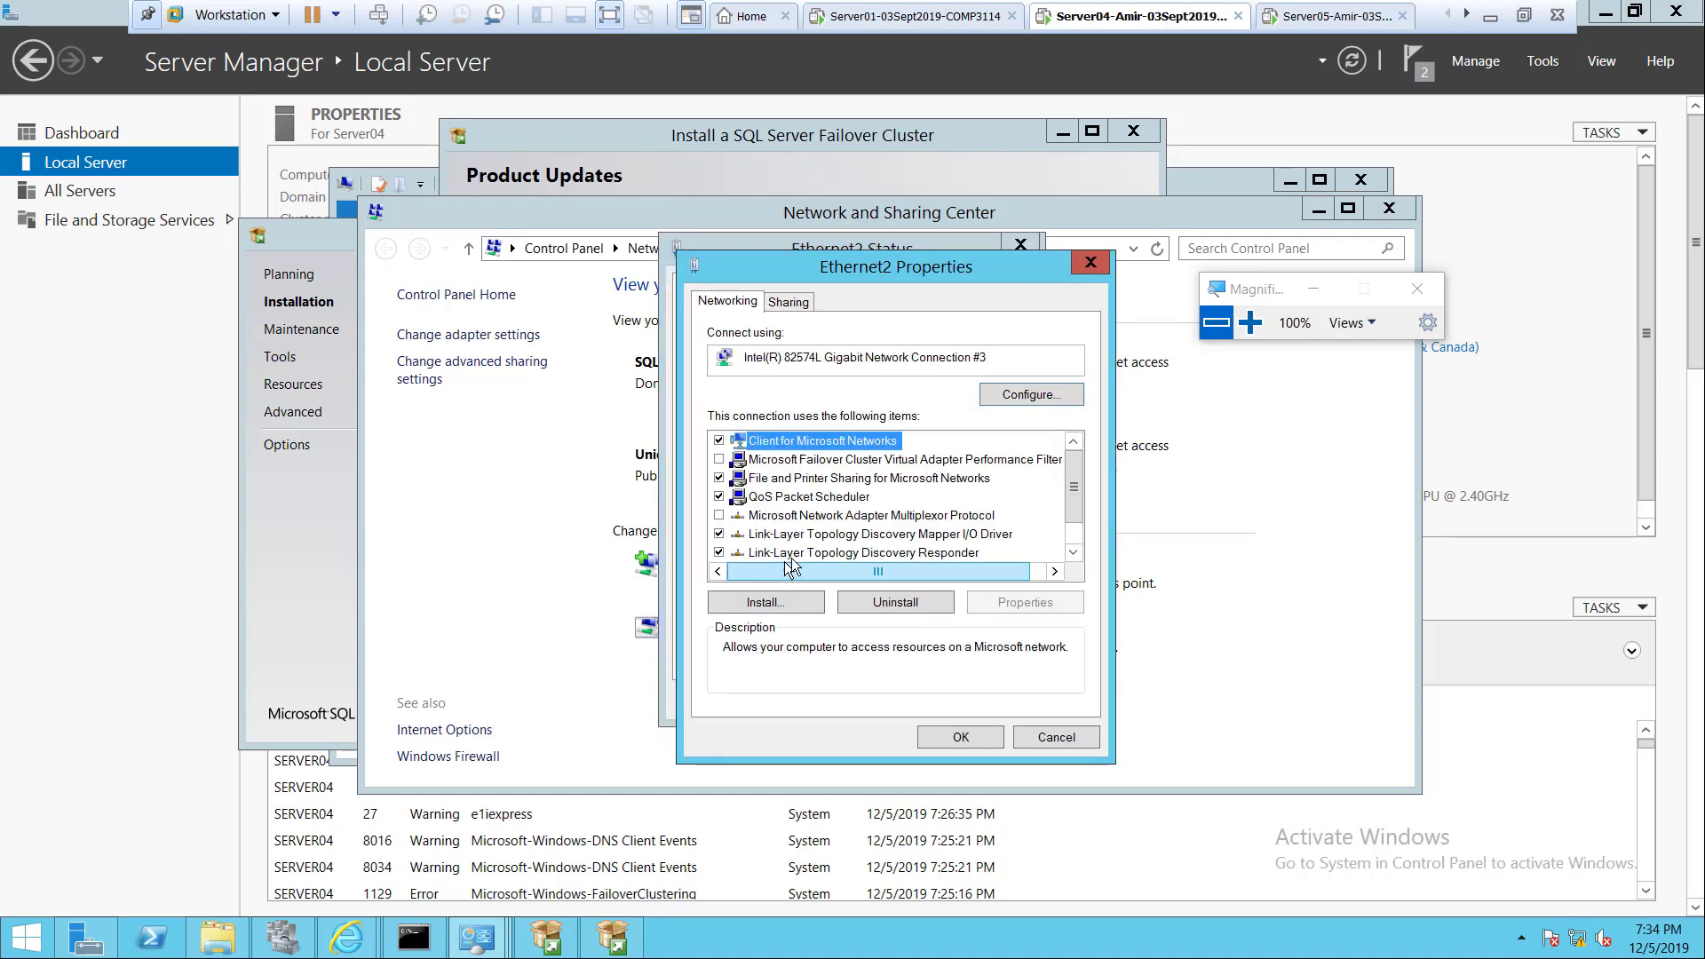
left_click(1067, 735)
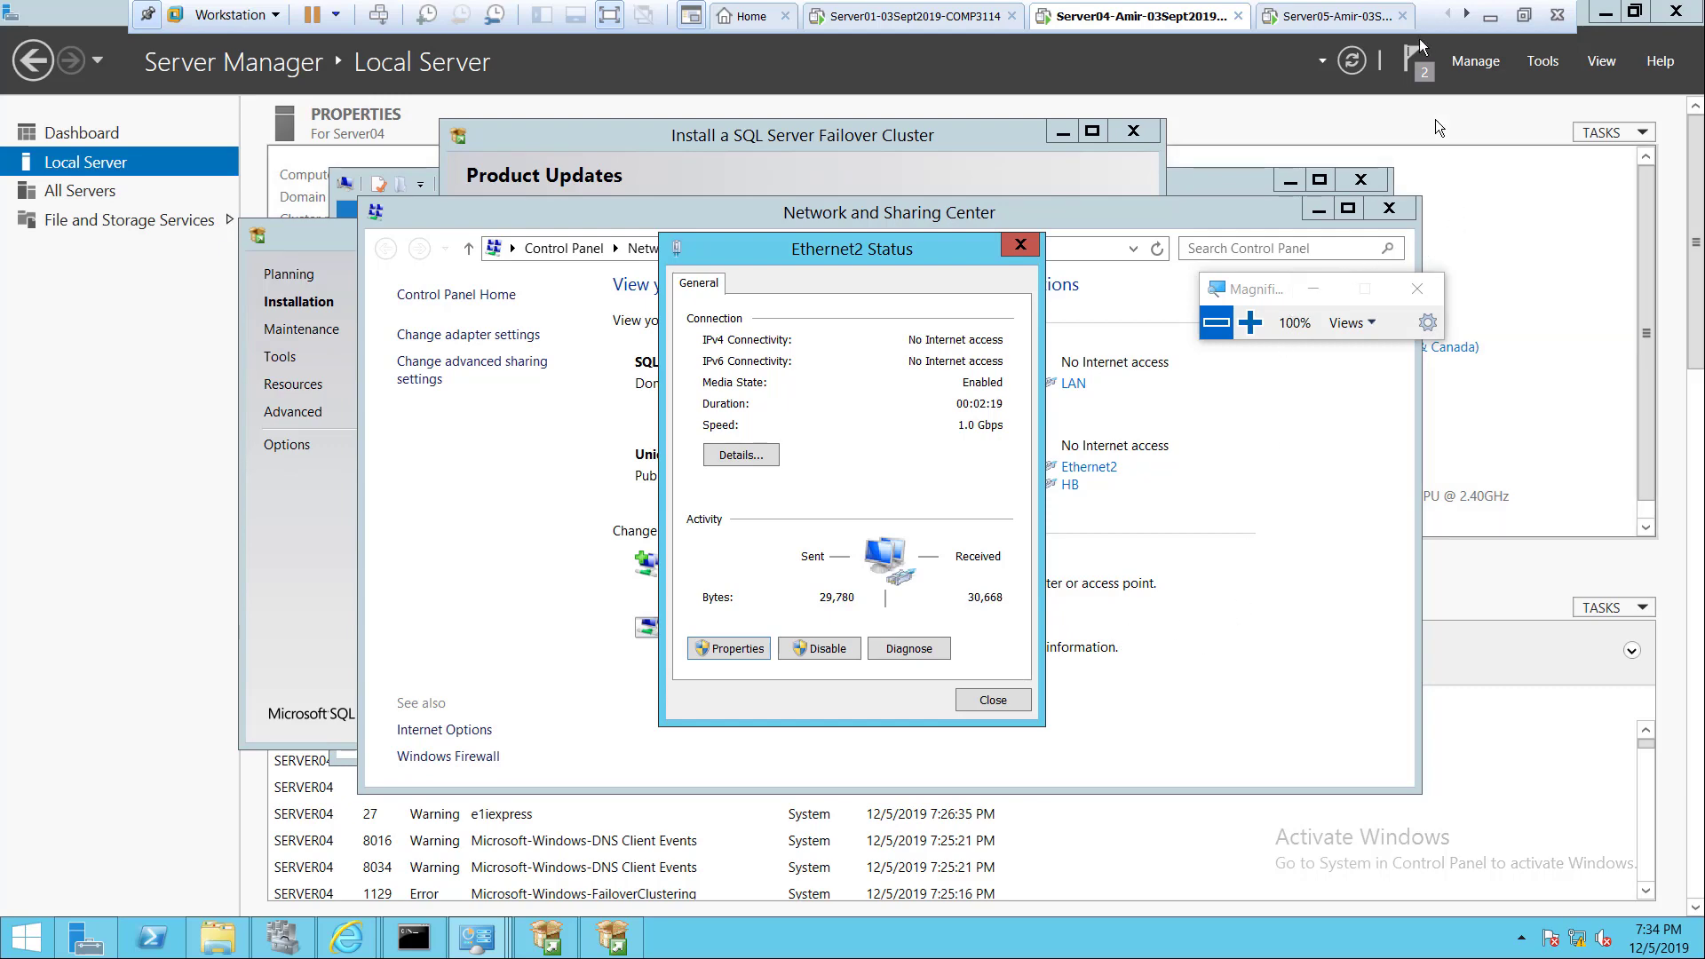
left_click(1522, 16)
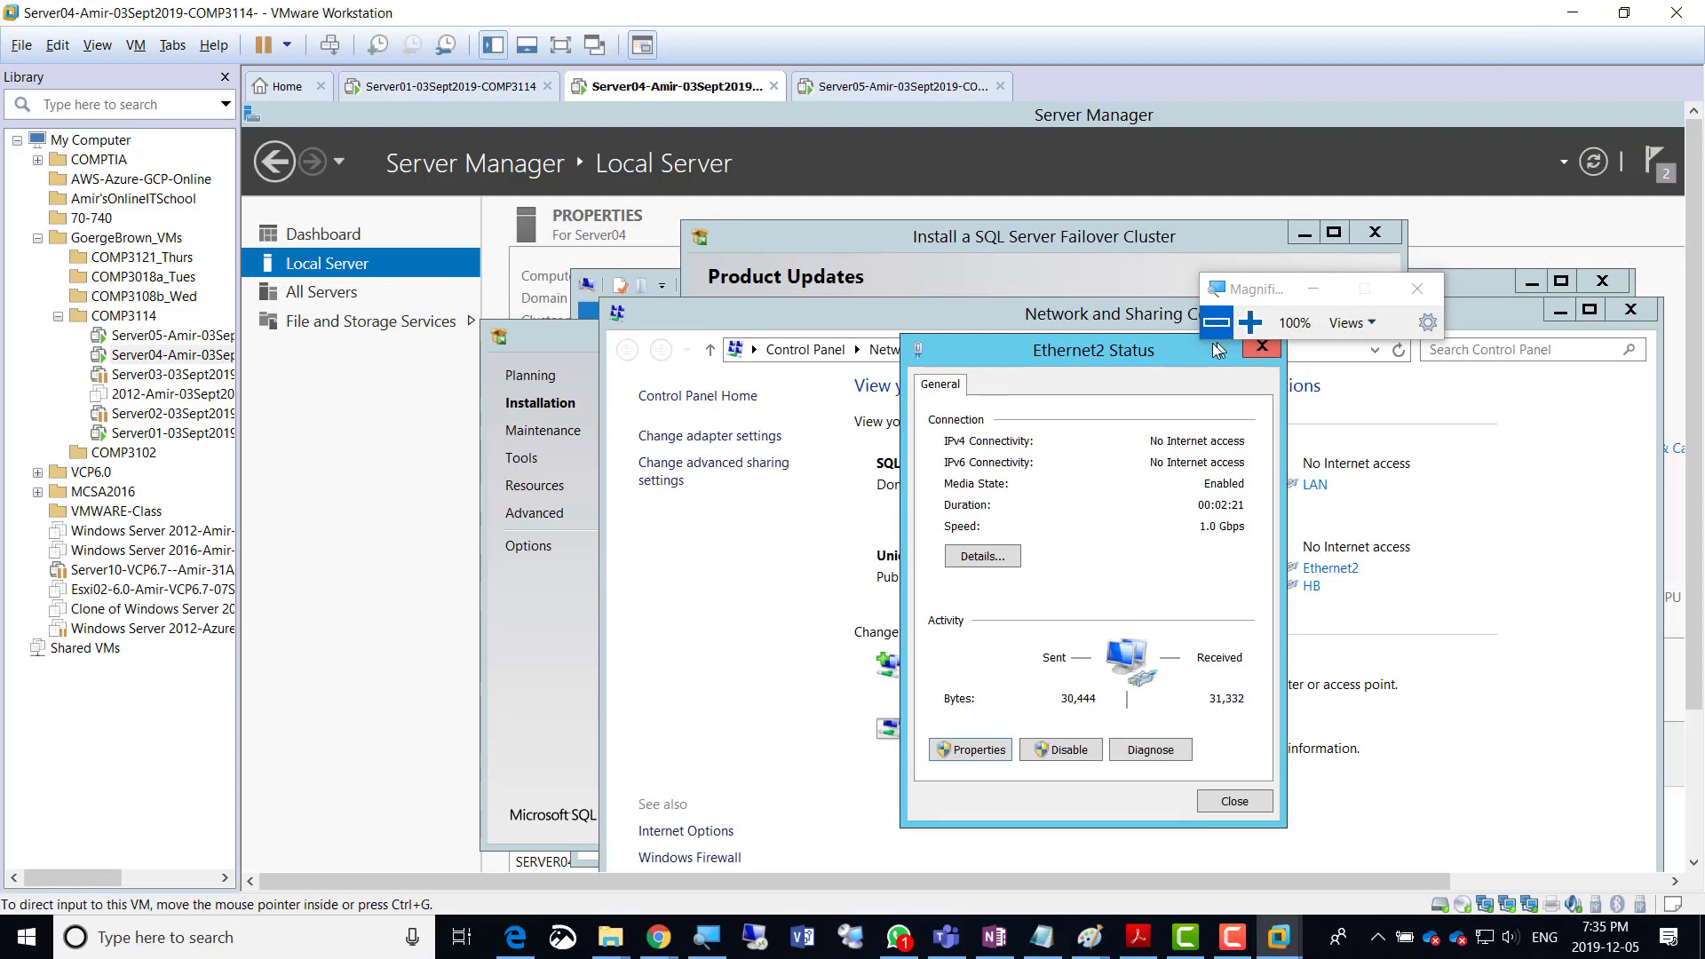